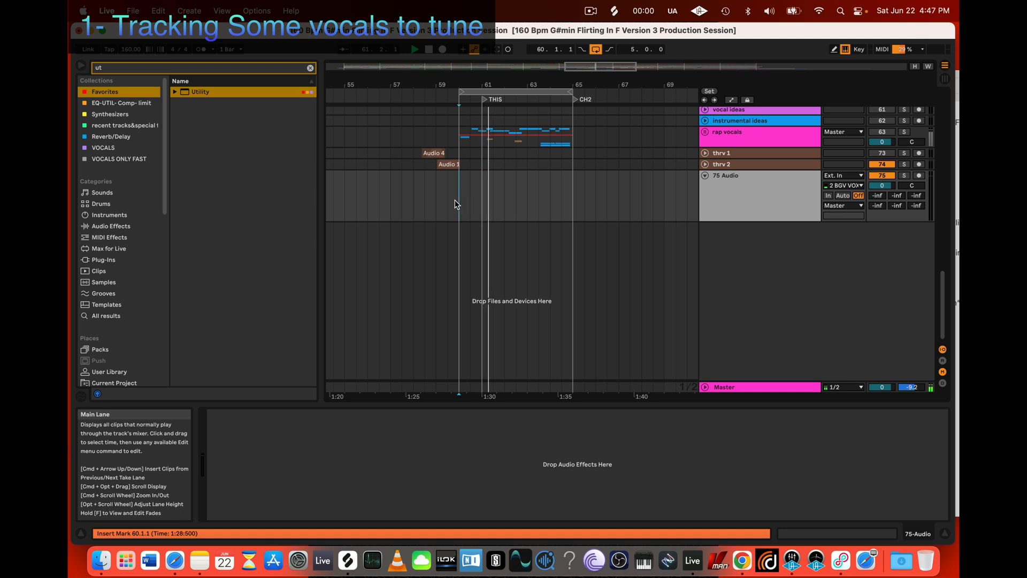
Step: Arm the 75 Audio track for recording and turn off the Realphones plug-in on the Master track
{"action": "left_click", "coordinate": [918, 176]}
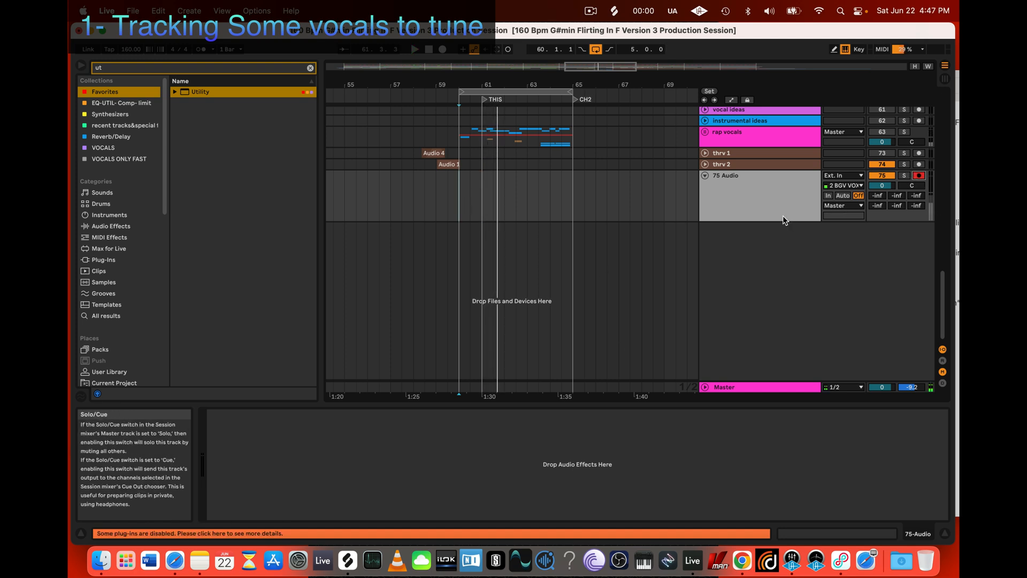
{"action": "left_click", "coordinate": [773, 387]}
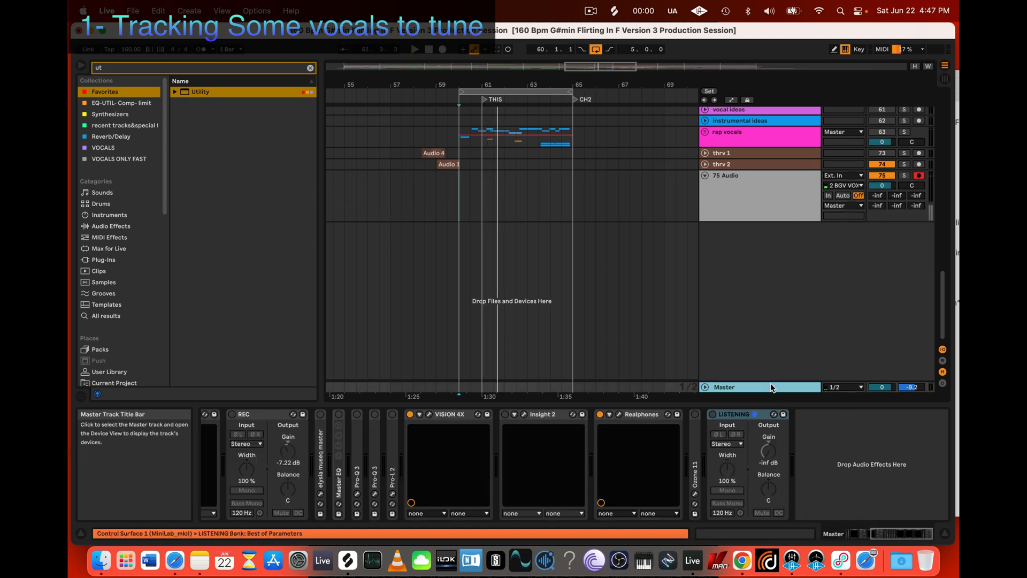
{"action": "left_click", "coordinate": [600, 415]}
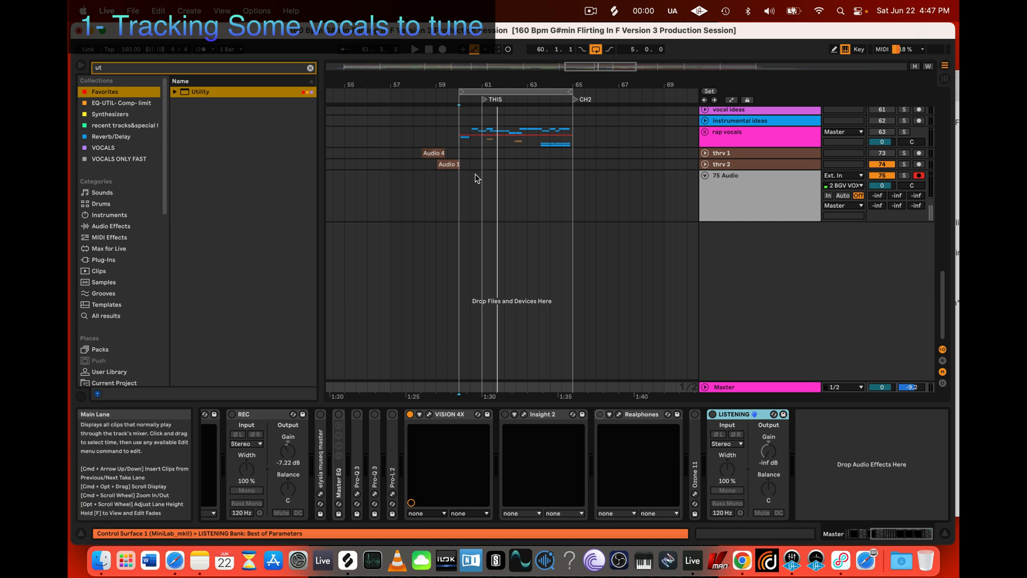
Step: Record a vocal take on 75 Audio starting from bar 60
{"action": "scroll", "coordinate": [477, 176], "scroll_direction": "up", "scroll_amount": 3}
{"action": "scroll", "coordinate": [477, 177], "scroll_direction": "left", "scroll_amount": 1}
{"action": "left_click", "coordinate": [463, 199]}
{"action": "left_click", "coordinate": [462, 198]}
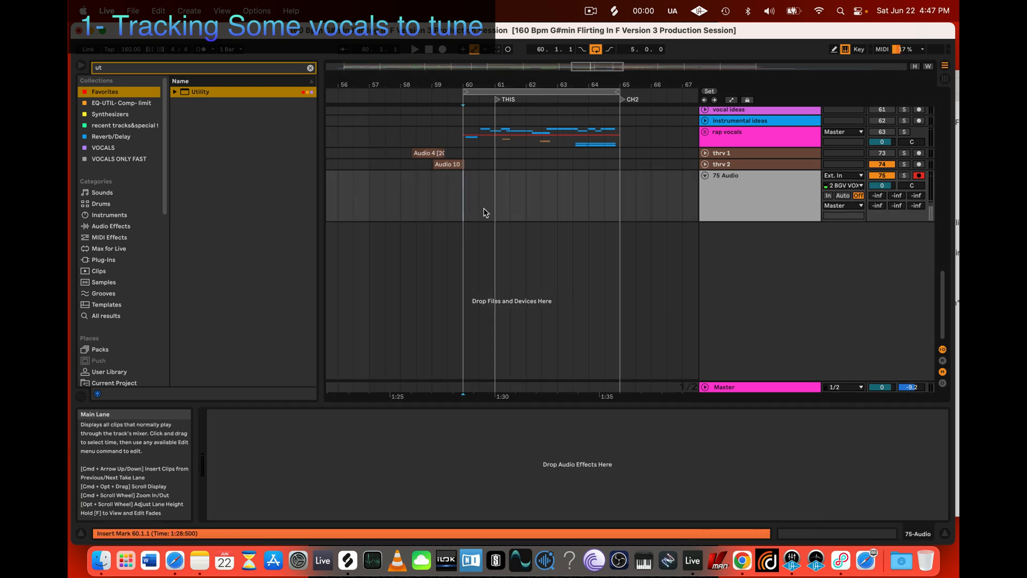
{"action": "left_click", "coordinate": [443, 49]}
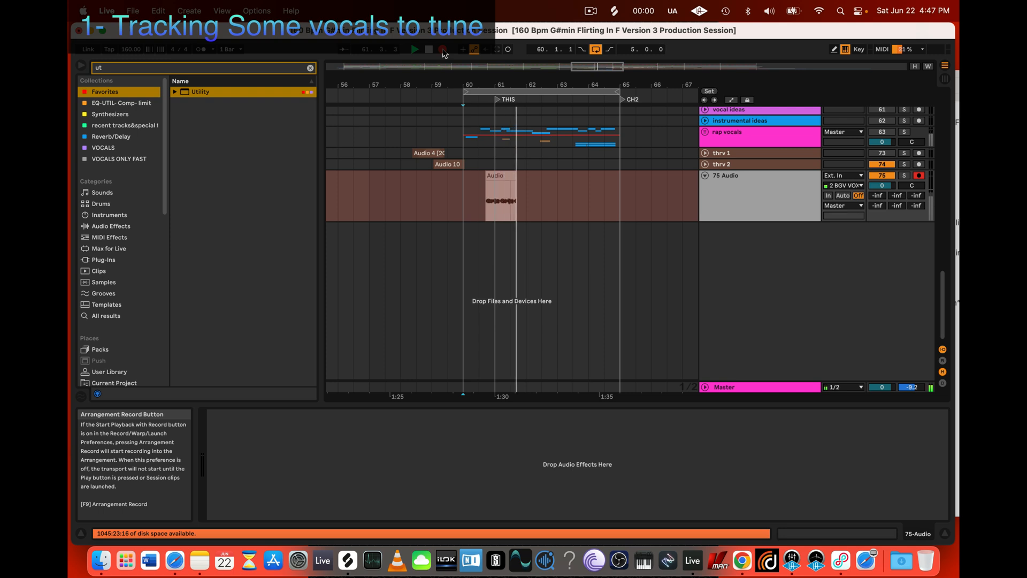
{"action": "key", "text": "space"}
{"action": "left_click", "coordinate": [441, 50]}
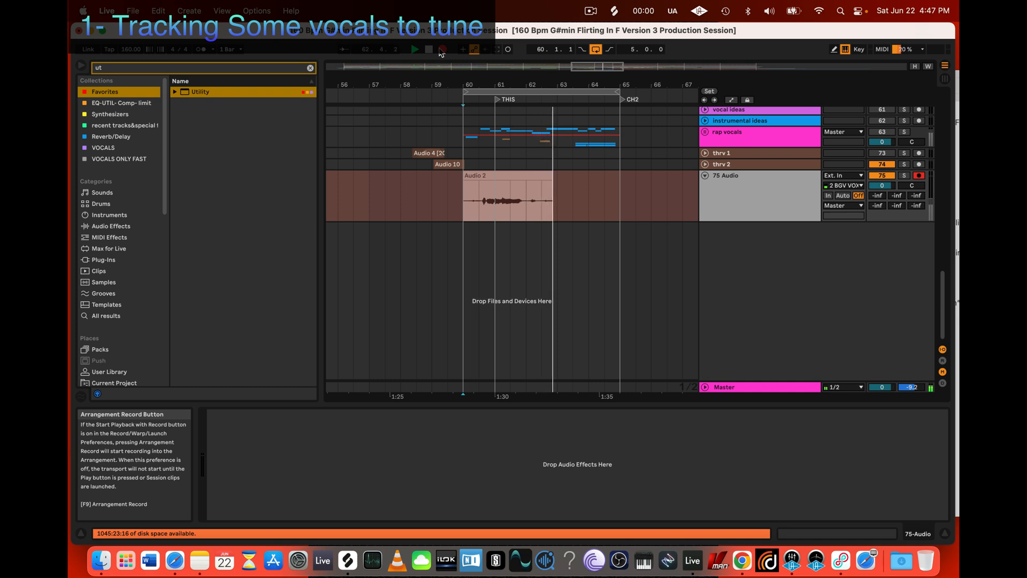
{"action": "key", "text": "space"}
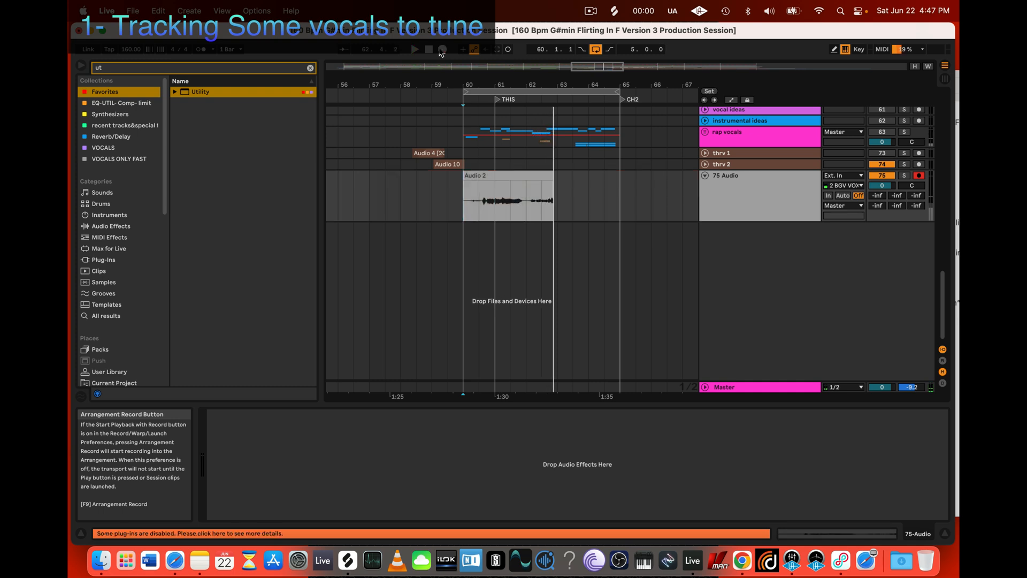
Step: Move the loop start to bar 59 and record a new vocal take on 75 Audio
{"action": "left_click_drag", "start_coordinate": [463, 92], "coordinate": [431, 92]}
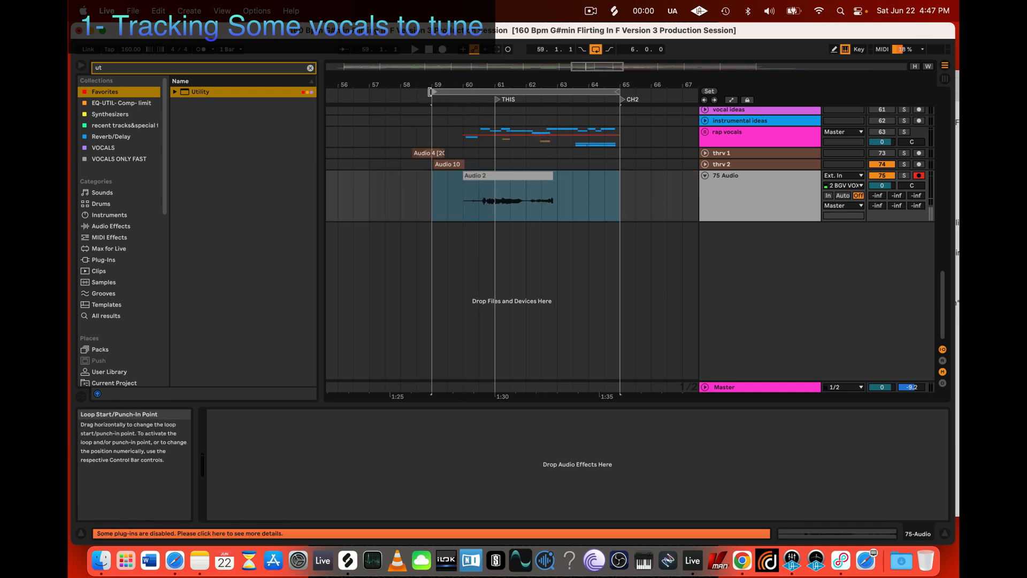
{"action": "key", "text": "F9"}
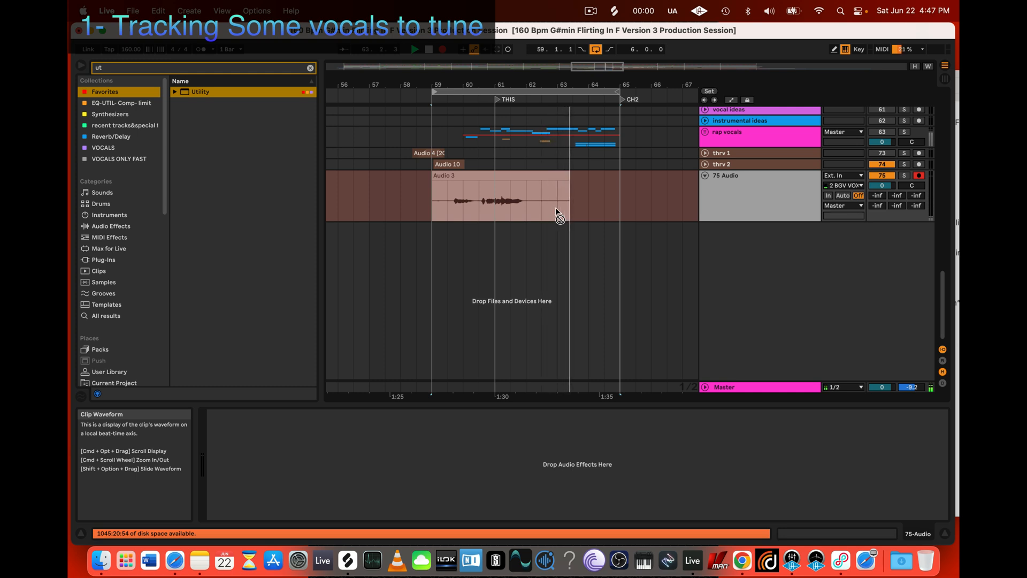
{"action": "key", "text": "space"}
Step: Insert a new audio track below 75 Audio and arm it for recording
{"action": "right_click", "coordinate": [786, 267]}
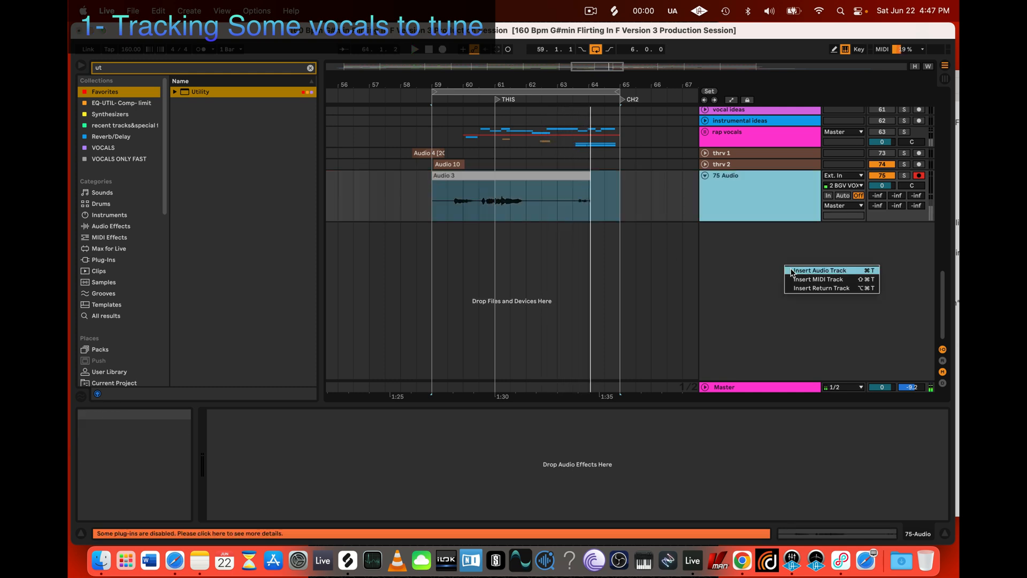
{"action": "left_click", "coordinate": [819, 270]}
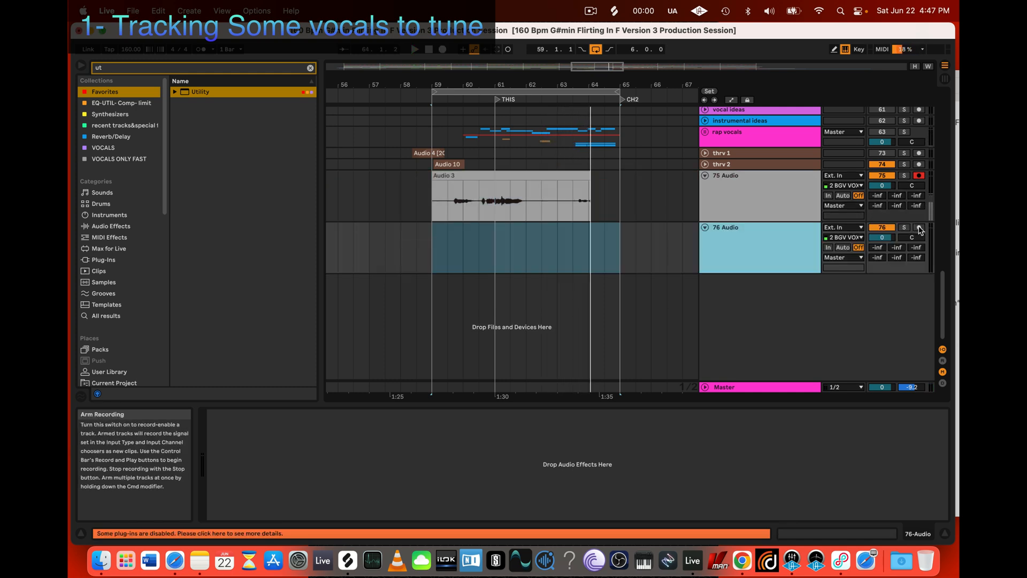
{"action": "left_click", "coordinate": [431, 240]}
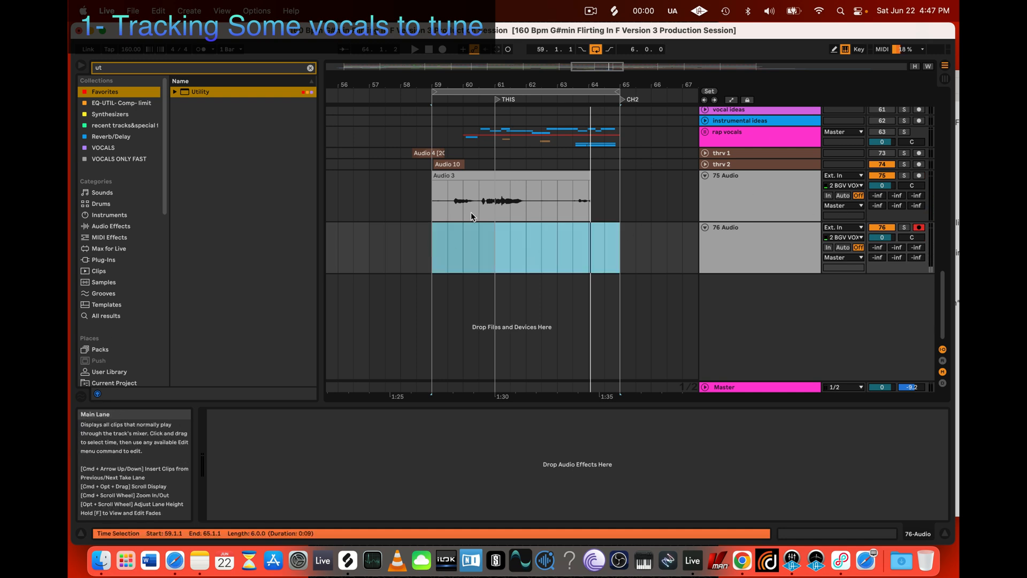
Step: Trim the recorded clip on 75 Audio to the sung phrase between about 60.2.3 and 62.1.2
{"action": "left_click_drag", "start_coordinate": [432, 177], "coordinate": [479, 178]}
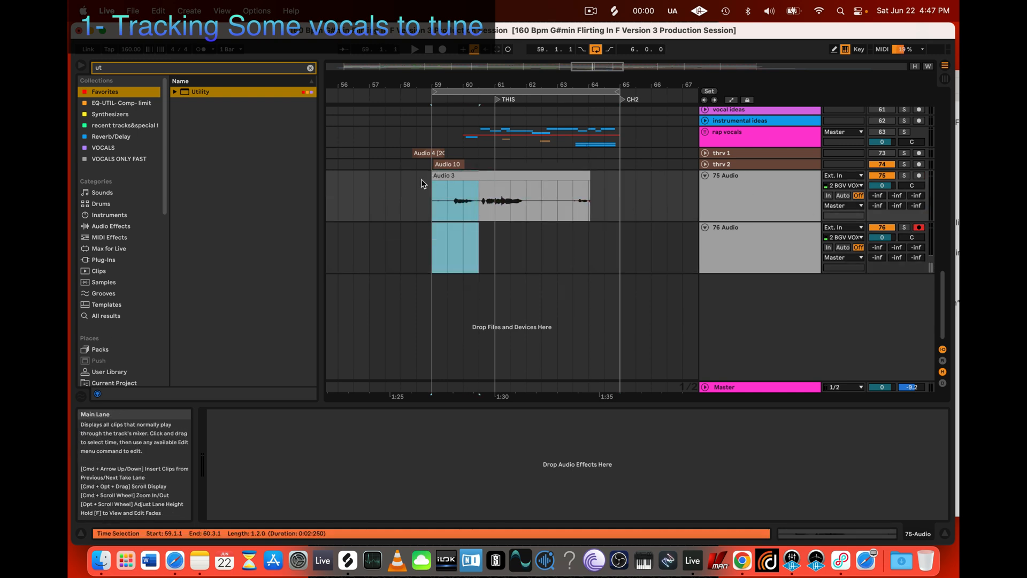
{"action": "key", "text": "Delete"}
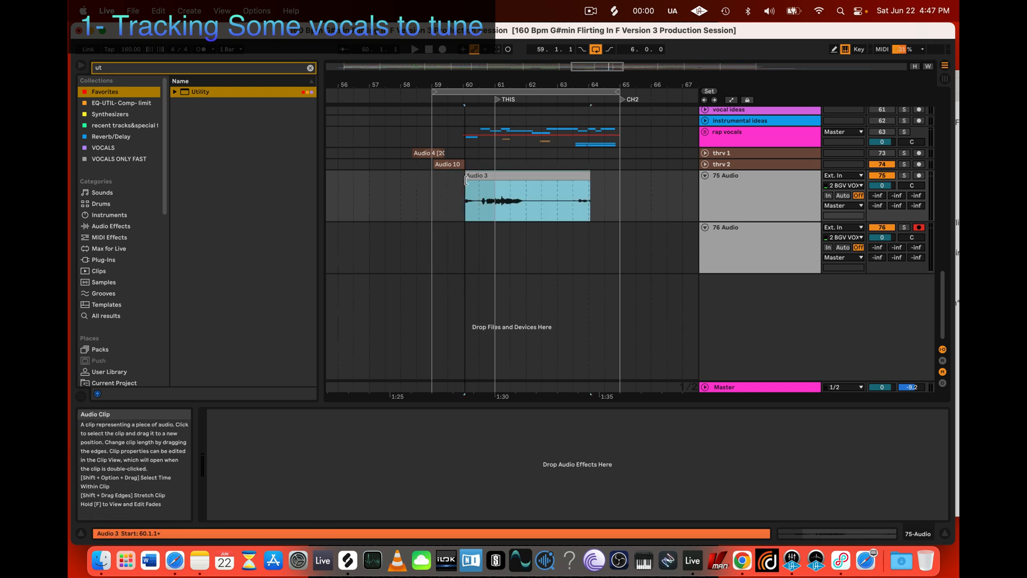
{"action": "left_click_drag", "start_coordinate": [587, 189], "coordinate": [527, 188]}
Step: Record a vocal take on 76 Audio from bar 59, and insert and arm another audio track below it
{"action": "left_click", "coordinate": [431, 246]}
{"action": "key", "text": "F9"}
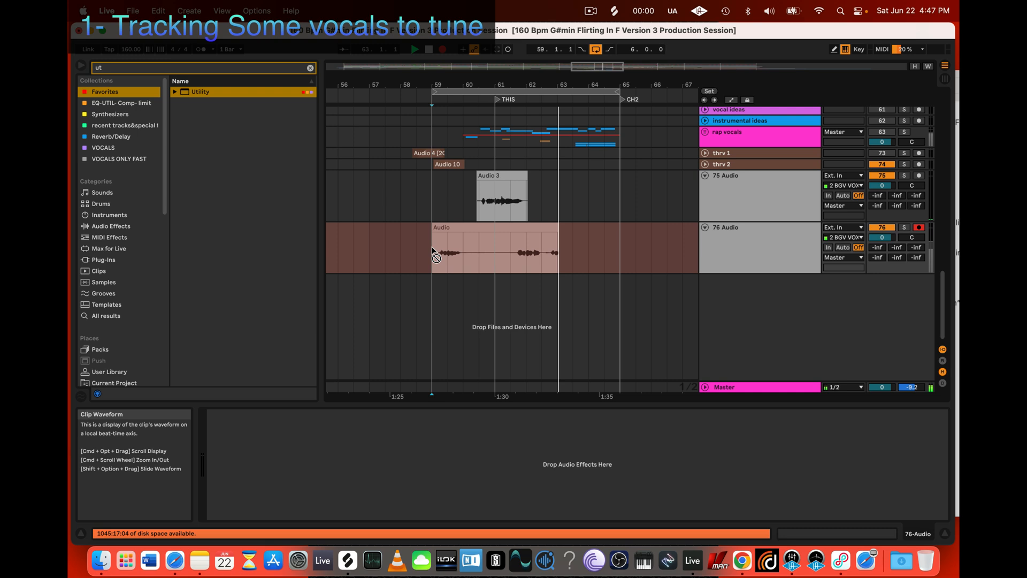
{"action": "key", "text": "space"}
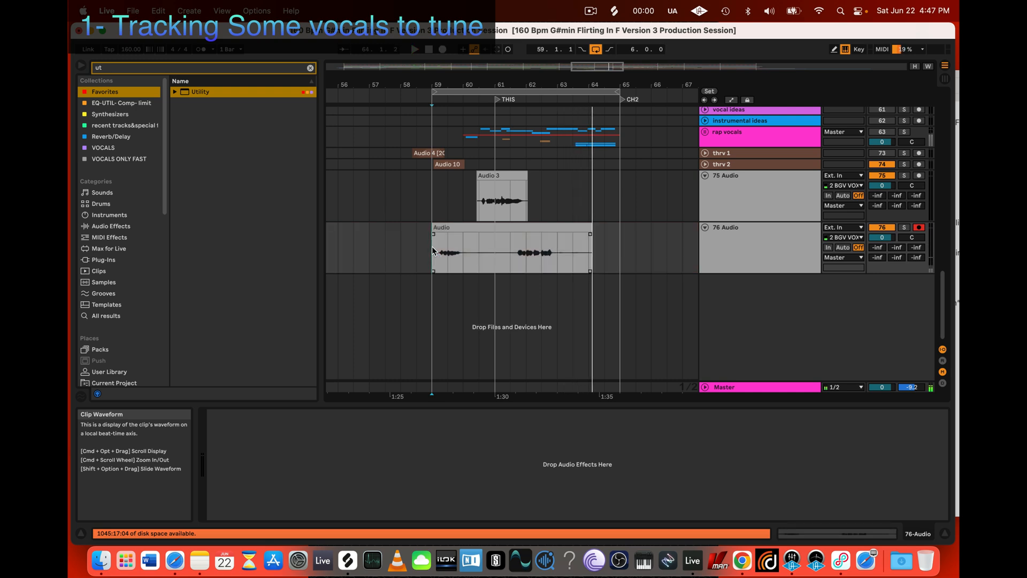
{"action": "right_click", "coordinate": [727, 315]}
{"action": "left_click", "coordinate": [770, 317]}
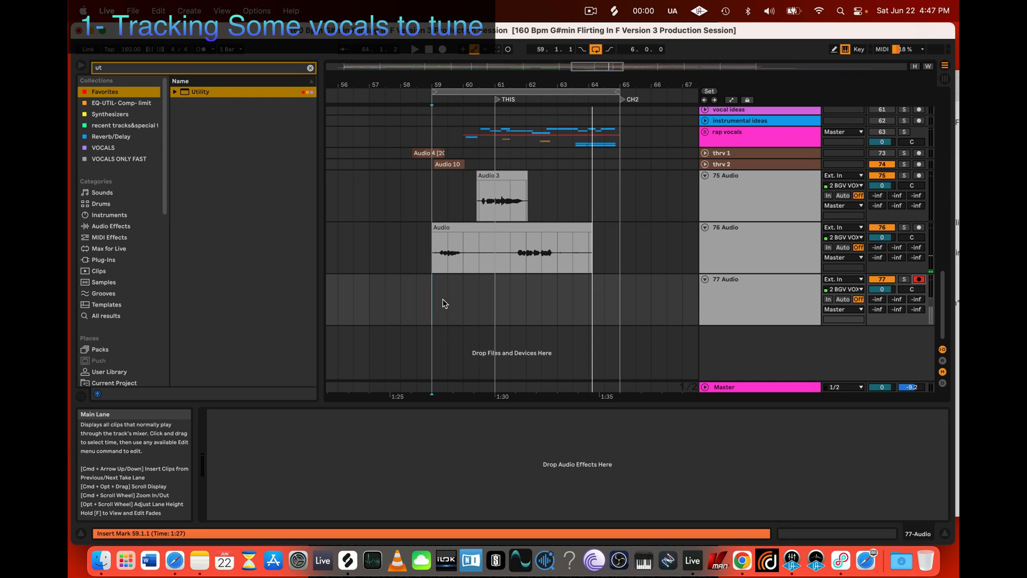
Step: Trim the clip on 76 Audio to the phrase between about 61.3.3 and 62.4.3, with short fades at both ends
{"action": "left_click_drag", "start_coordinate": [417, 235], "coordinate": [512, 243]}
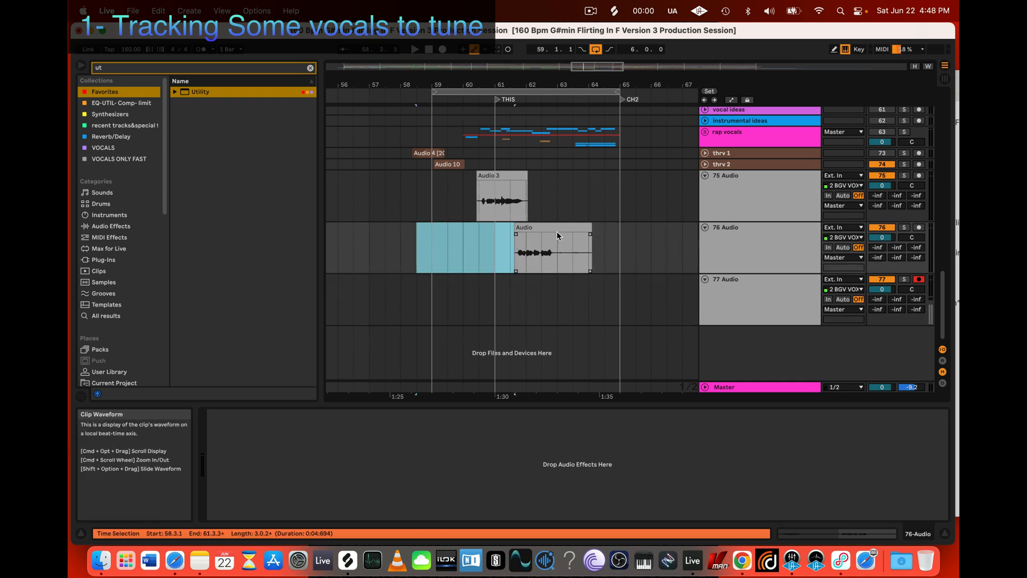
{"action": "left_click_drag", "start_coordinate": [584, 229], "coordinate": [558, 234]}
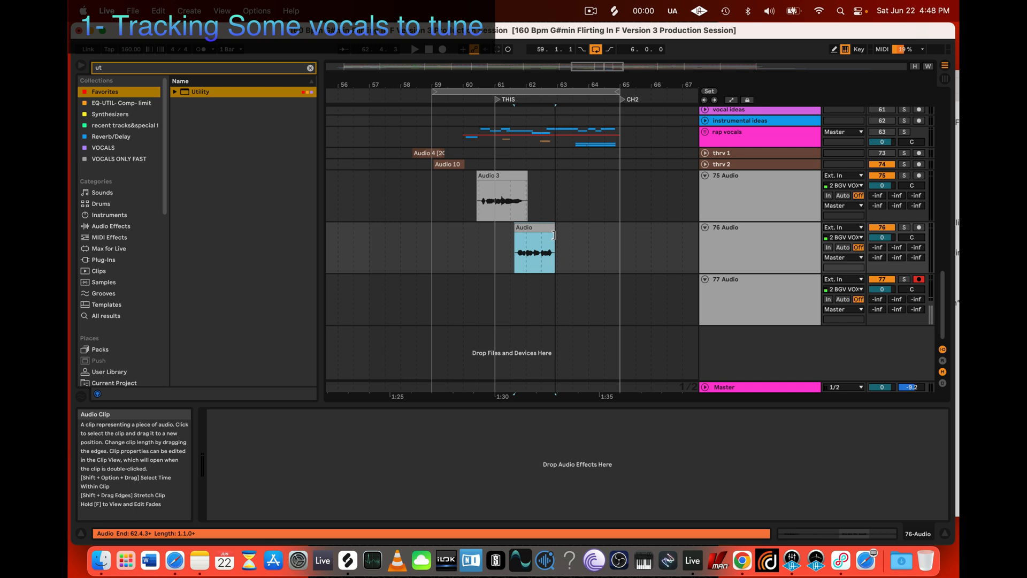
{"action": "left_click", "coordinate": [515, 235]}
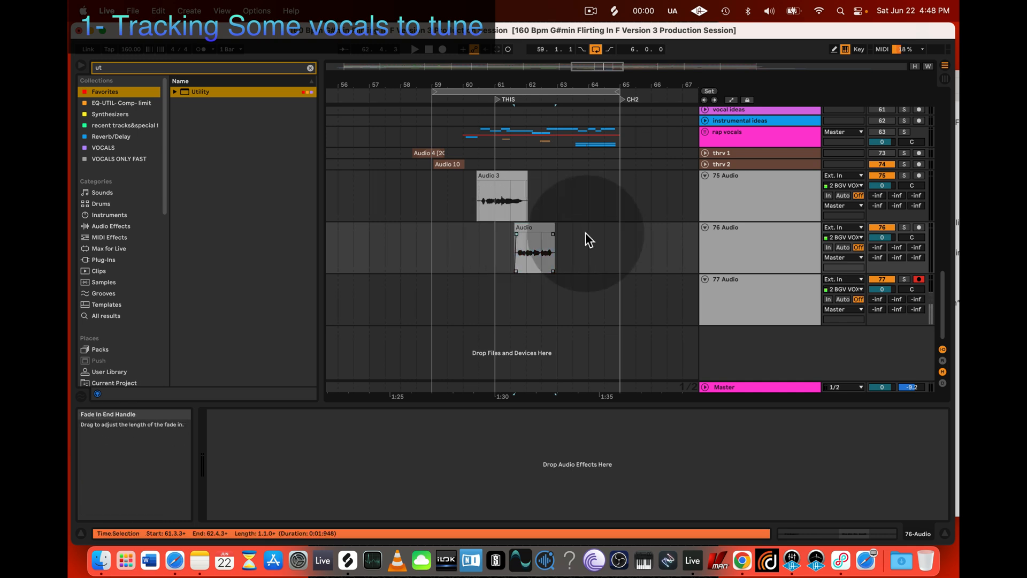
{"action": "left_click", "coordinate": [551, 232]}
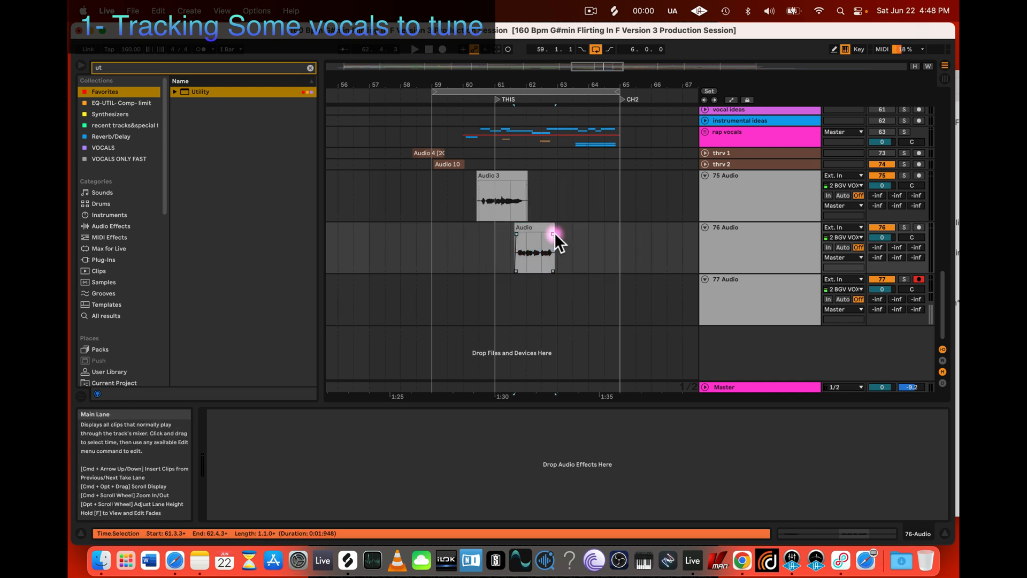
Step: Record a vocal take on 77 Audio starting from bar 59
{"action": "left_click", "coordinate": [435, 312]}
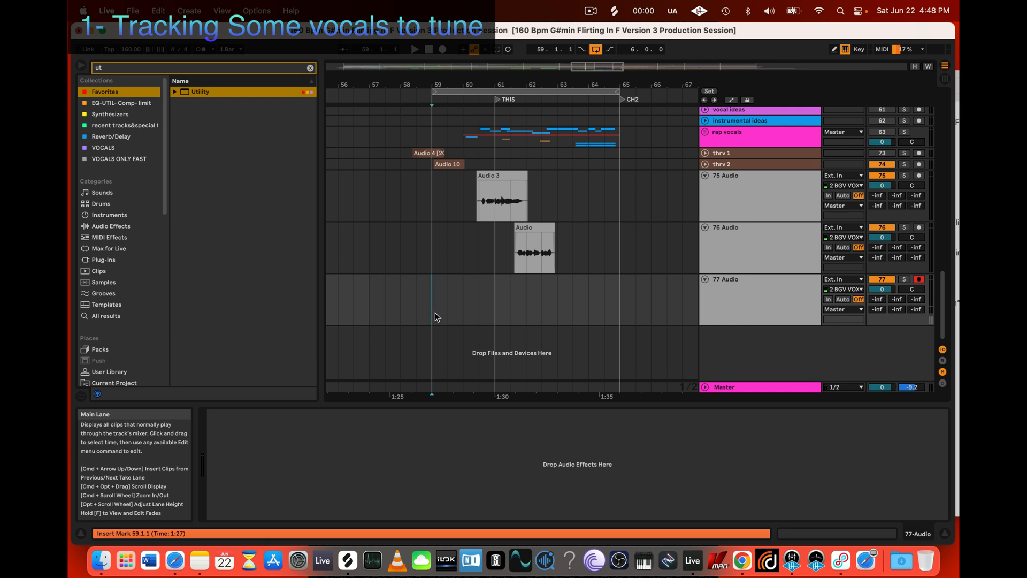
{"action": "key", "text": "r"}
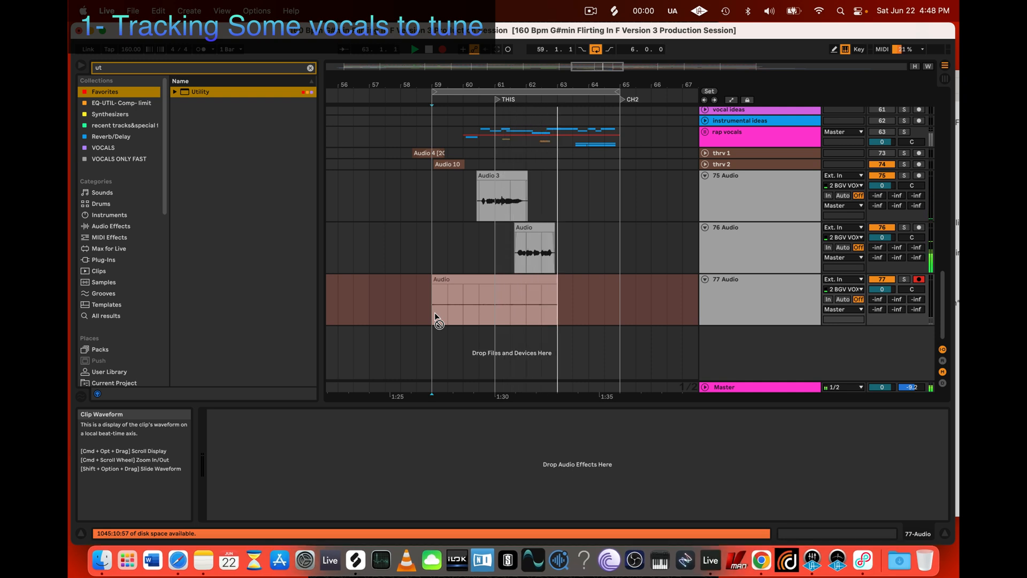
{"action": "key", "text": "space"}
Step: Re-record the vocal take on 77 Audio across the loop from bar 59 to bar 65
{"action": "left_click", "coordinate": [444, 313]}
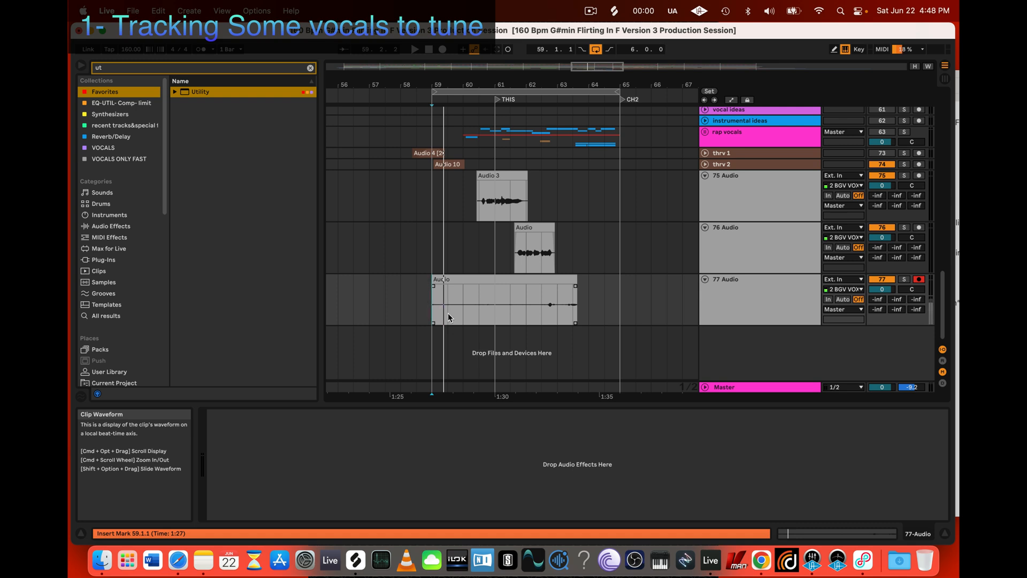
{"action": "key", "text": "r"}
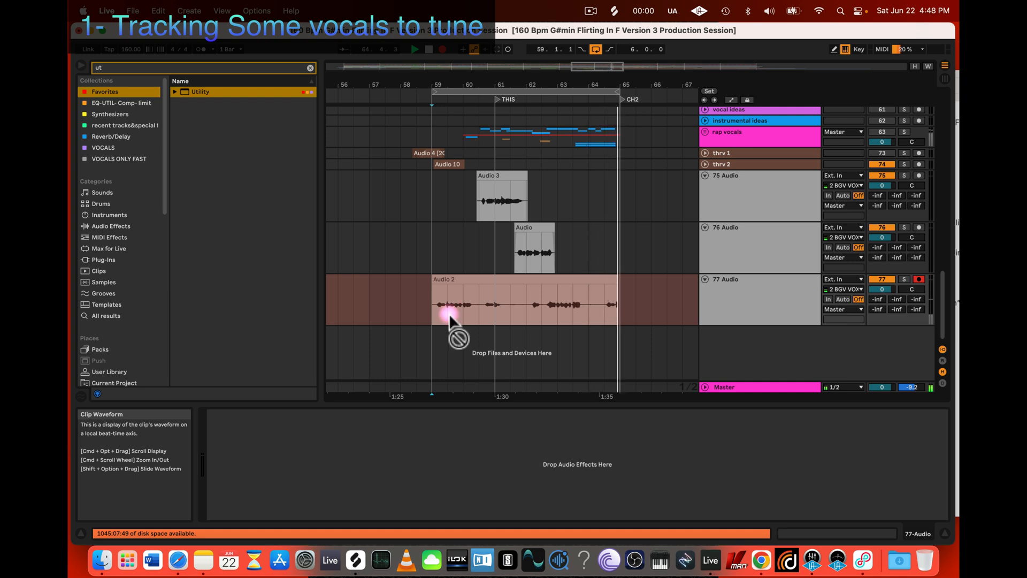
{"action": "key", "text": "space"}
Step: Insert a new audio track below 77 Audio and arm it for recording
{"action": "right_click", "coordinate": [754, 340]}
{"action": "left_click", "coordinate": [792, 346]}
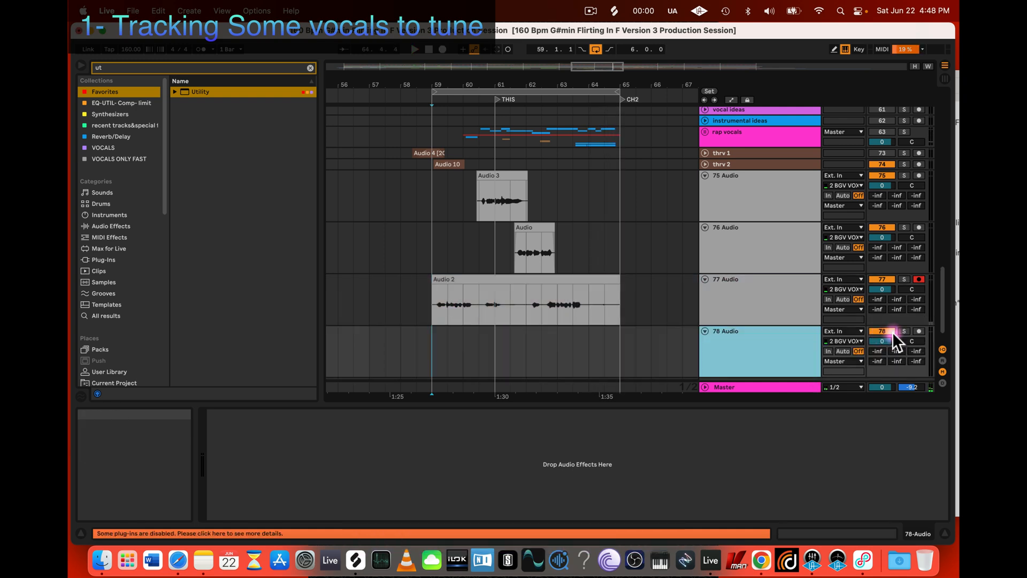
{"action": "left_click", "coordinate": [919, 331]}
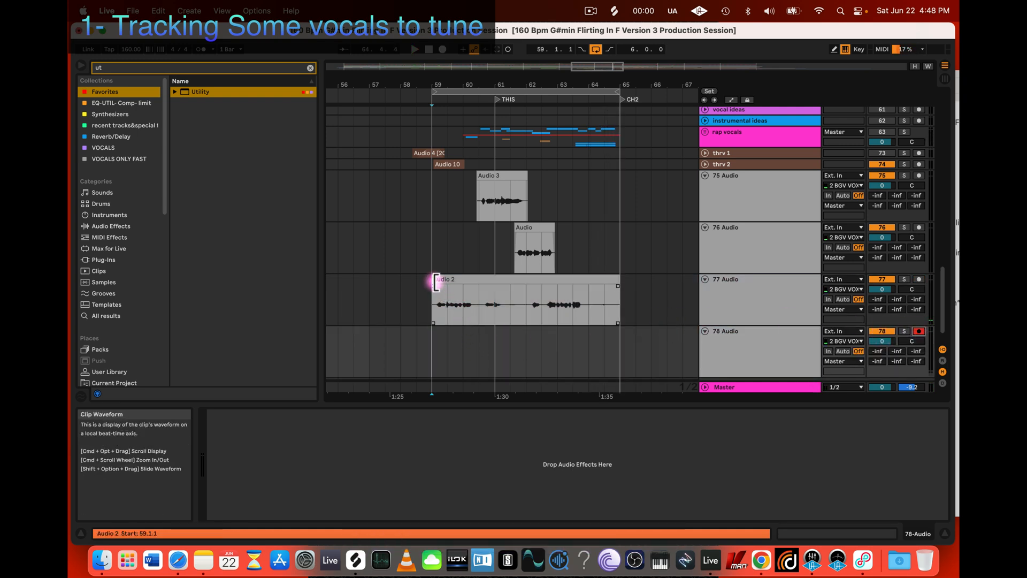
Step: Trim the clip on 77 Audio to the phrase between about 62.1.1 and 63.4.3
{"action": "left_click_drag", "start_coordinate": [419, 287], "coordinate": [524, 286]}
{"action": "key", "text": "super+BackSpace"}
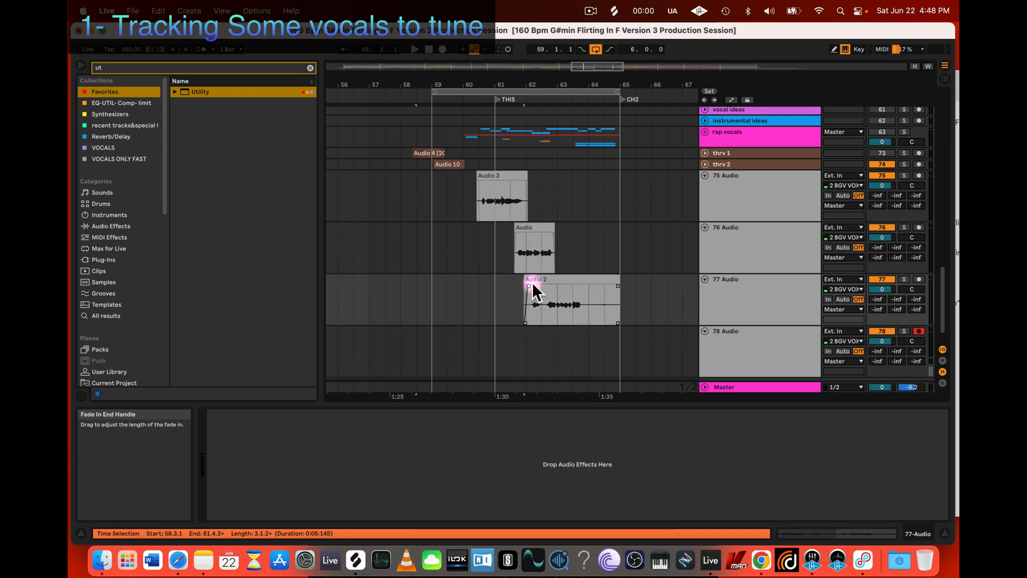
{"action": "left_click_drag", "start_coordinate": [616, 283], "coordinate": [529, 282]}
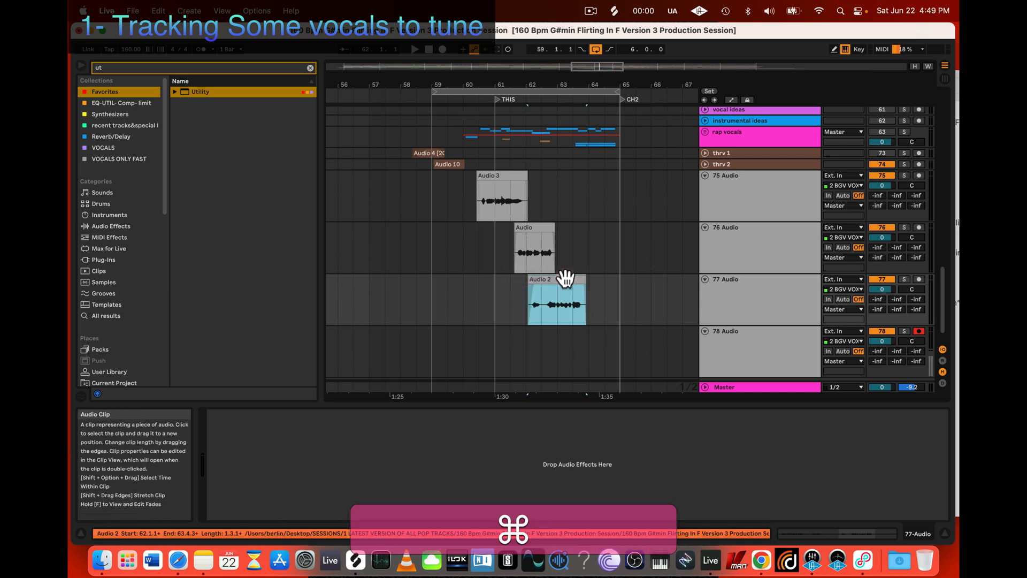
Step: Raise the clip gain of the takes on 77, 76 and 75 Audio, setting the 75 Audio clip to 2.81 dB
{"action": "double_click", "coordinate": [539, 282]}
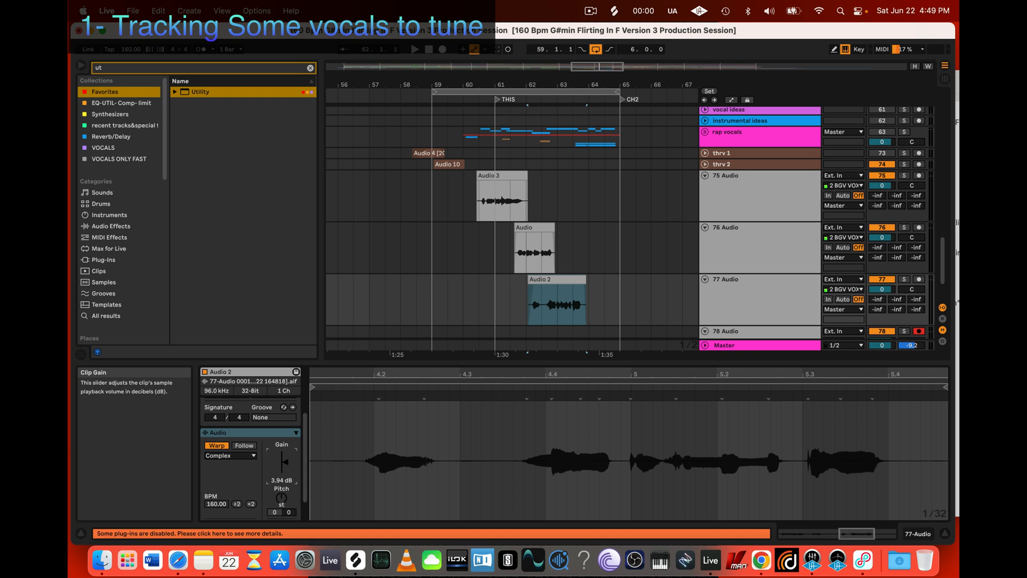
{"action": "left_click", "coordinate": [525, 230]}
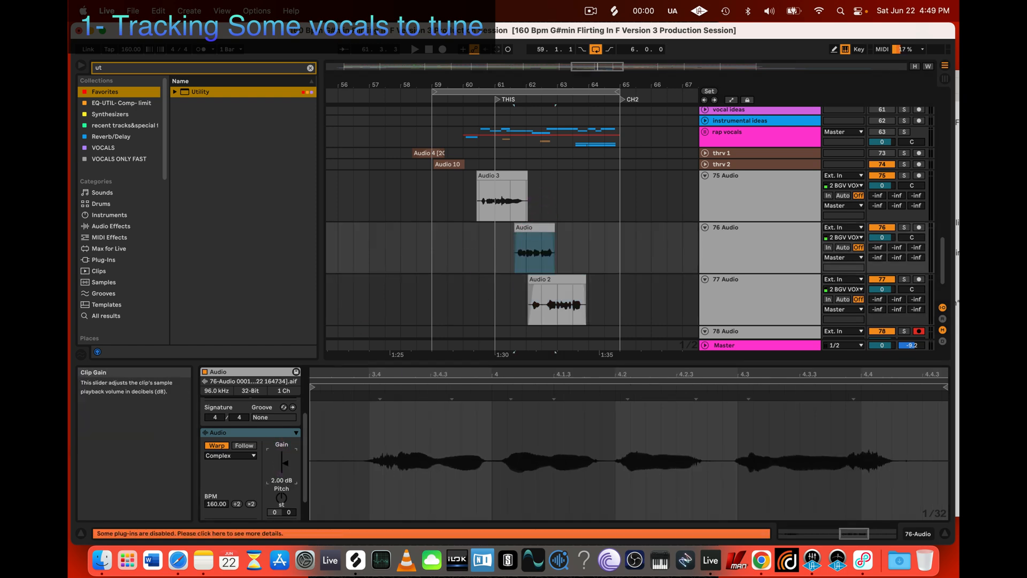
{"action": "left_click", "coordinate": [488, 174]}
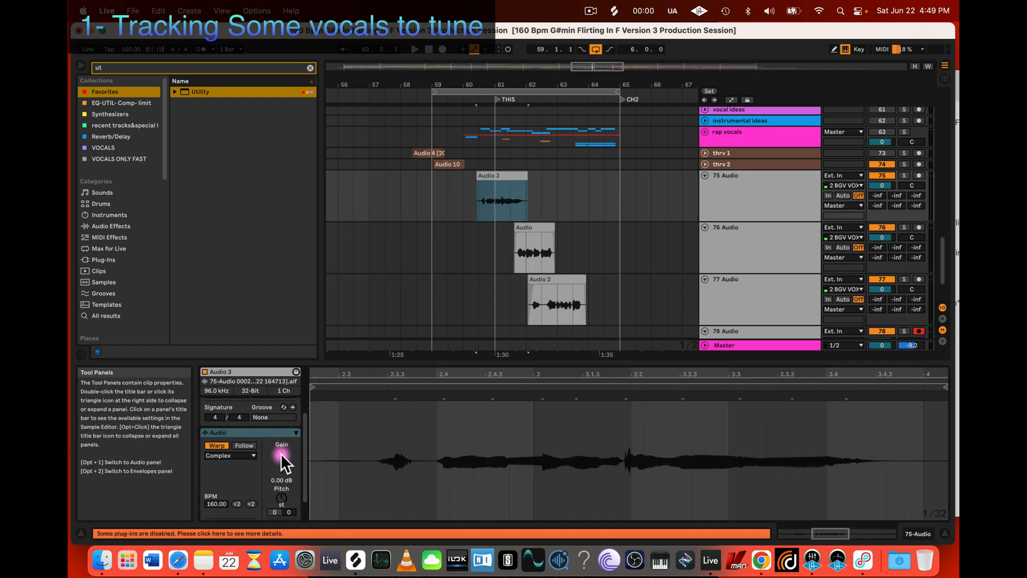
{"action": "left_click_drag", "start_coordinate": [281, 457], "coordinate": [281, 448]}
Step: Record a vocal take on 78 Audio across the loop from bar 59 to bar 65
{"action": "scroll", "coordinate": [531, 284], "scroll_direction": "down", "scroll_amount": 3}
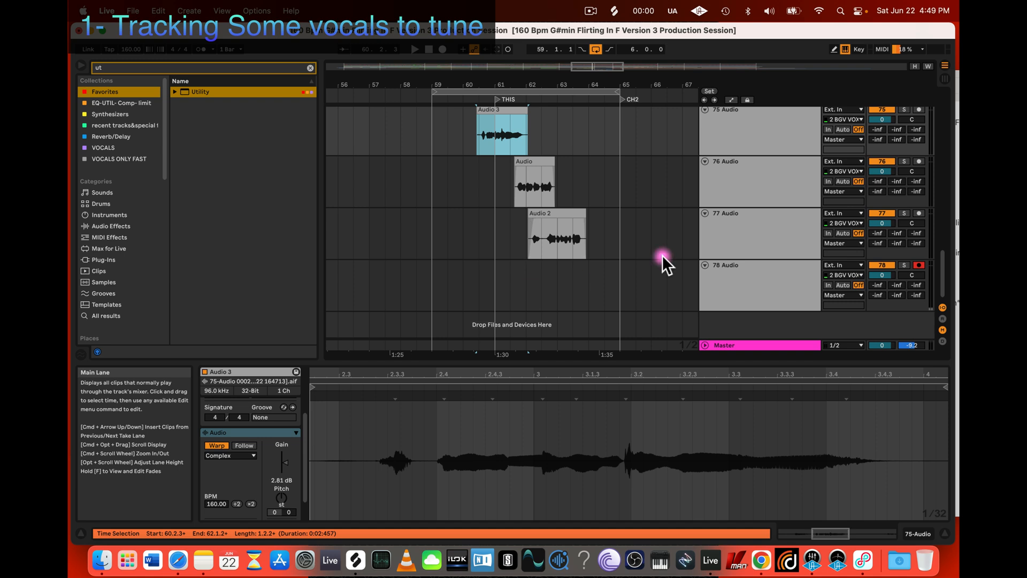
{"action": "left_click", "coordinate": [430, 278]}
{"action": "left_click", "coordinate": [454, 297]}
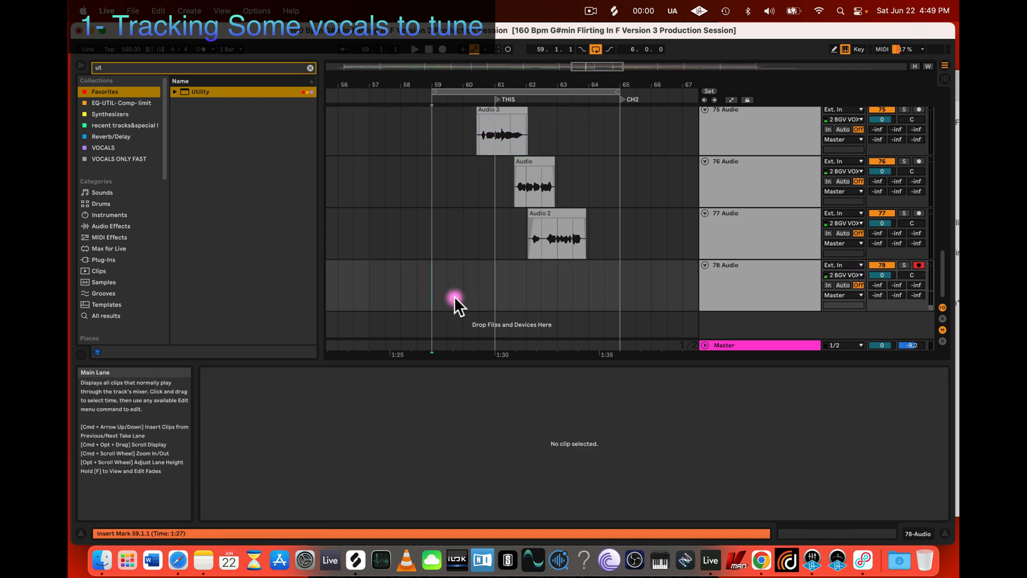
{"action": "key", "text": "r"}
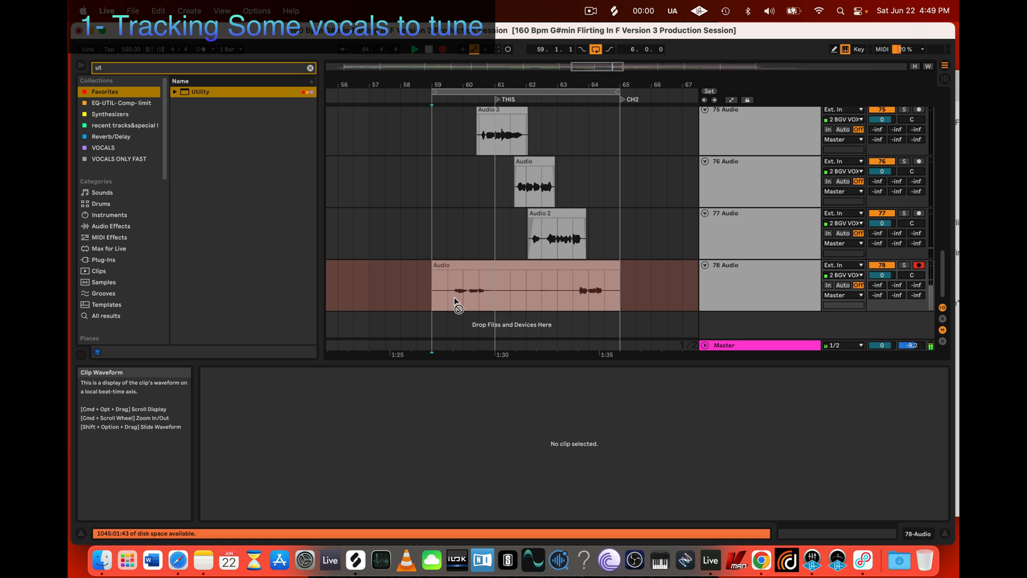
{"action": "key", "text": "space"}
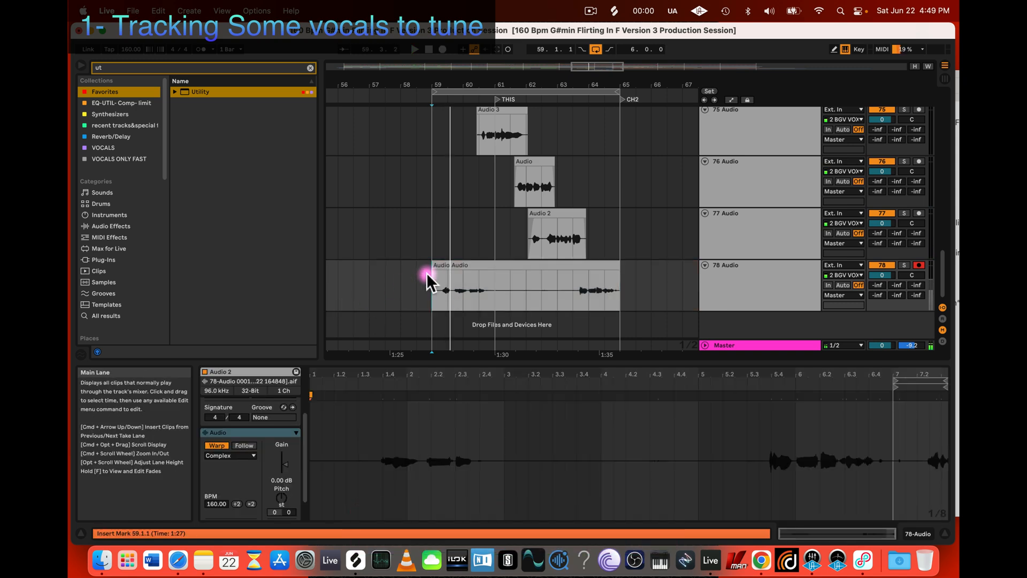
Step: Delete the portion of the 78 Audio take from 59.1.1 to about 63.3.3, keeping only the final phrase
{"action": "left_click_drag", "start_coordinate": [432, 274], "coordinate": [576, 271]}
{"action": "key", "text": "super+BackSpace"}
{"action": "left_click", "coordinate": [582, 270]}
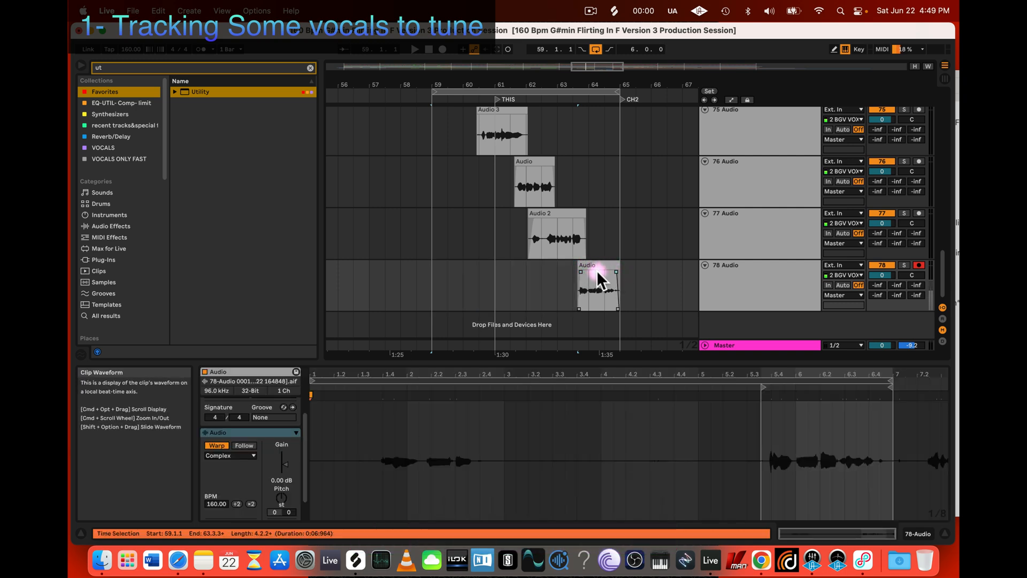
Step: Trim the end of the 75 Audio clip to about 61.4.4, add short fades at both ends and play it back
{"action": "scroll", "coordinate": [494, 249], "scroll_direction": "up", "scroll_amount": 3, "text": "super"}
{"action": "scroll", "coordinate": [493, 249], "scroll_direction": "up", "scroll_amount": 5}
{"action": "scroll", "coordinate": [493, 249], "scroll_direction": "down", "scroll_amount": 5}
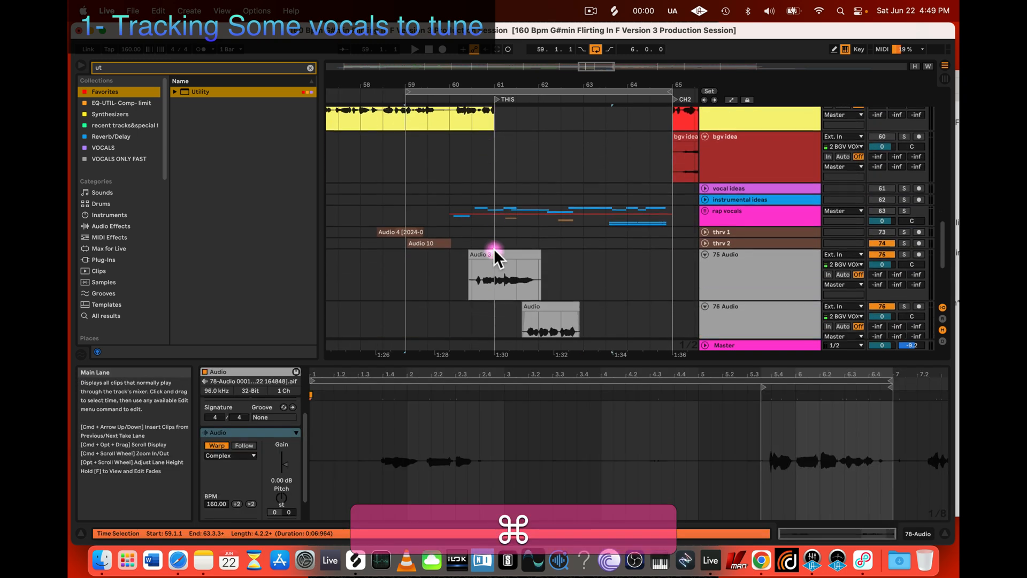
{"action": "scroll", "coordinate": [498, 240], "scroll_direction": "up", "scroll_amount": 2, "text": "super"}
{"action": "scroll", "coordinate": [499, 241], "scroll_direction": "up", "scroll_amount": 5, "text": "super"}
{"action": "left_click", "coordinate": [499, 239], "text": "super"}
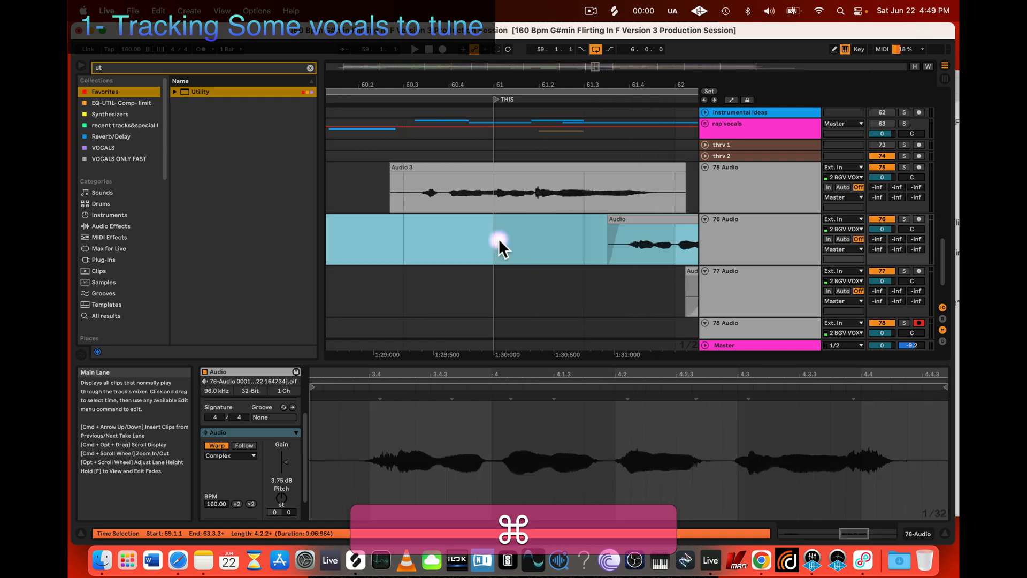
{"action": "scroll", "coordinate": [441, 191], "scroll_direction": "down", "scroll_amount": 5, "text": "super"}
{"action": "left_click", "coordinate": [431, 165]}
{"action": "key", "text": "space"}
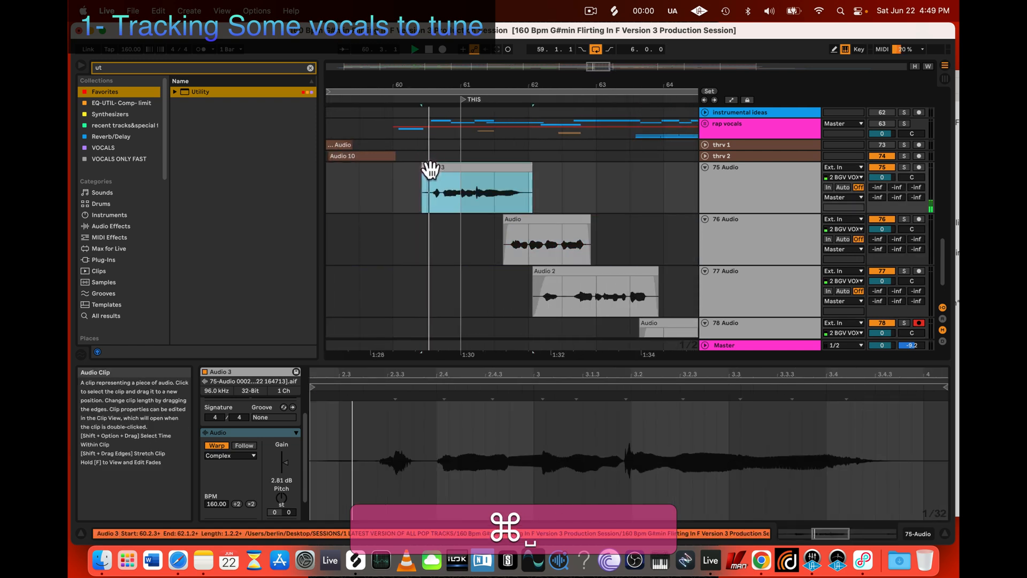
{"action": "left_click_drag", "start_coordinate": [423, 174], "coordinate": [429, 173]}
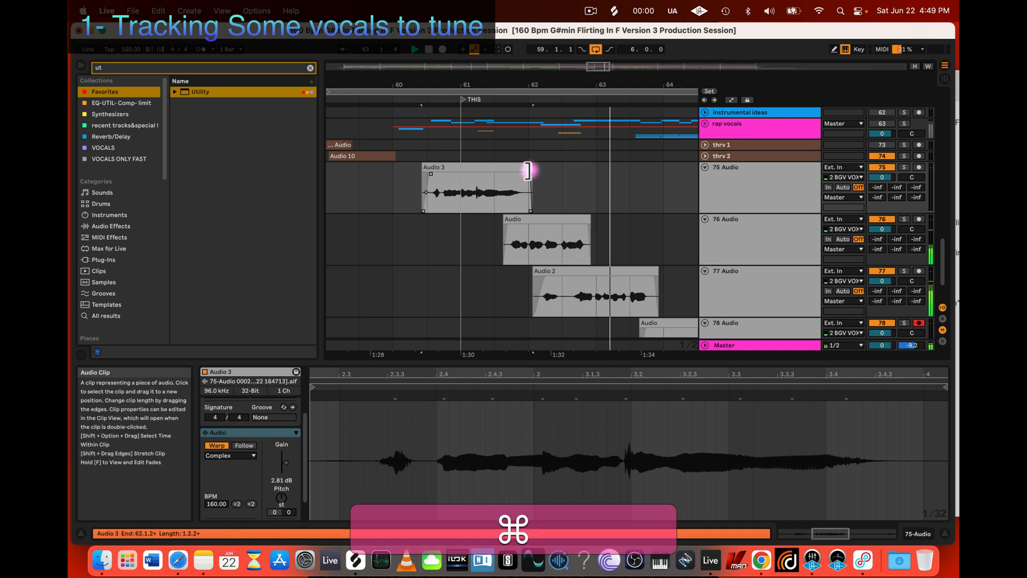
{"action": "left_click_drag", "start_coordinate": [531, 170], "coordinate": [528, 171], "text": "super"}
{"action": "key", "text": "space"}
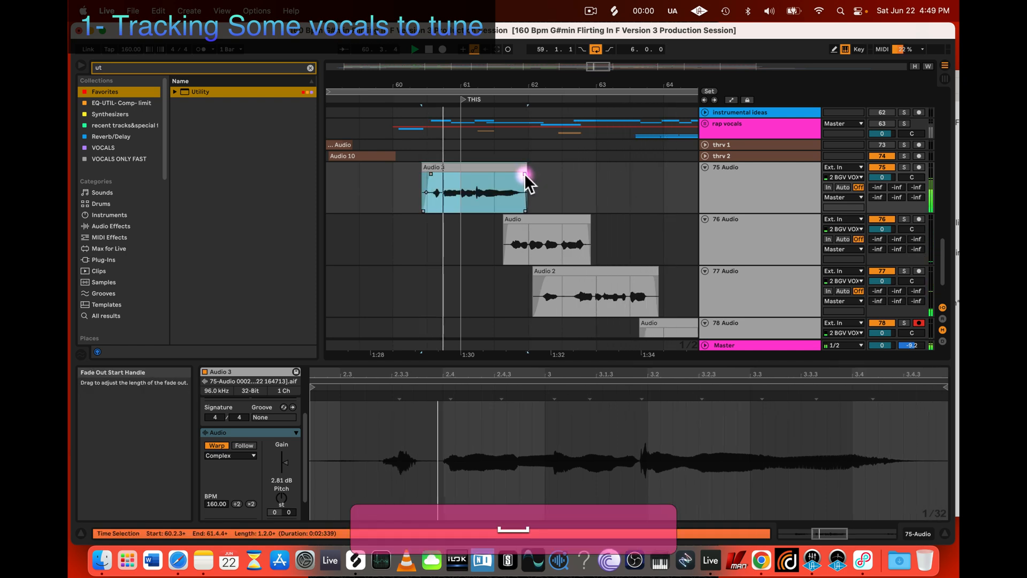
{"action": "key", "text": "space"}
Step: Lengthen the fade-in at the start of the 76 Audio clip while listening to the playback
{"action": "left_click", "coordinate": [505, 227]}
{"action": "scroll", "coordinate": [504, 226], "scroll_direction": "up", "scroll_amount": 5, "text": "super"}
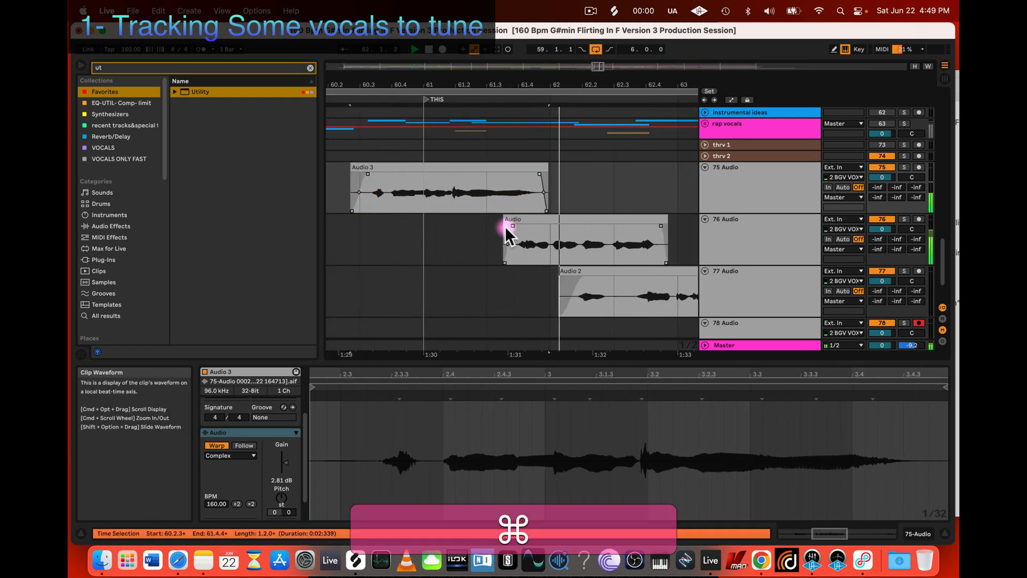
{"action": "left_click_drag", "start_coordinate": [511, 225], "coordinate": [515, 226]}
{"action": "key", "text": "space"}
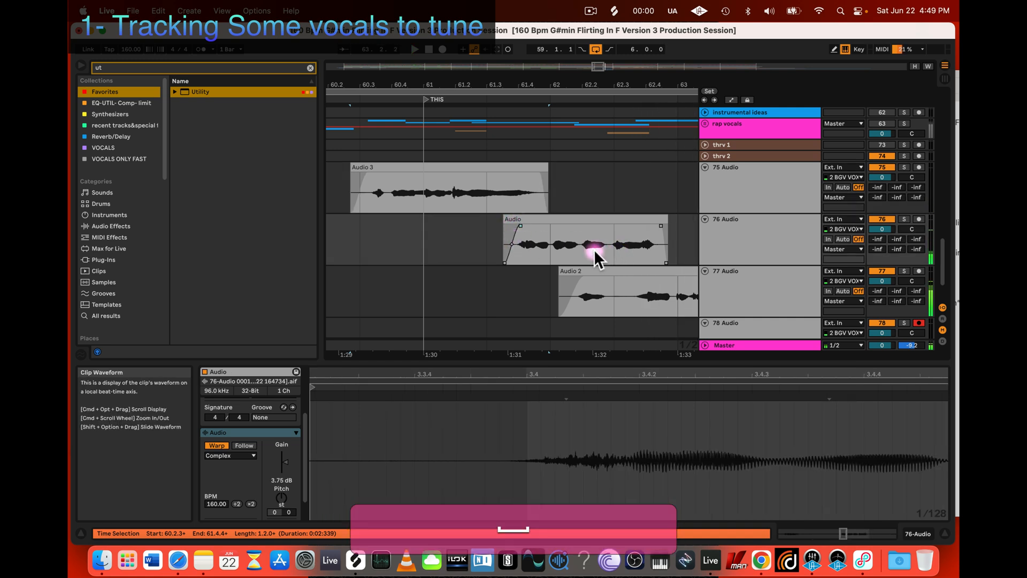
Step: Trim the start of the 77 Audio clip to about 62.3.1 and bend its fade-in into a curve
{"action": "left_click_drag", "start_coordinate": [558, 271], "coordinate": [621, 275], "text": "super"}
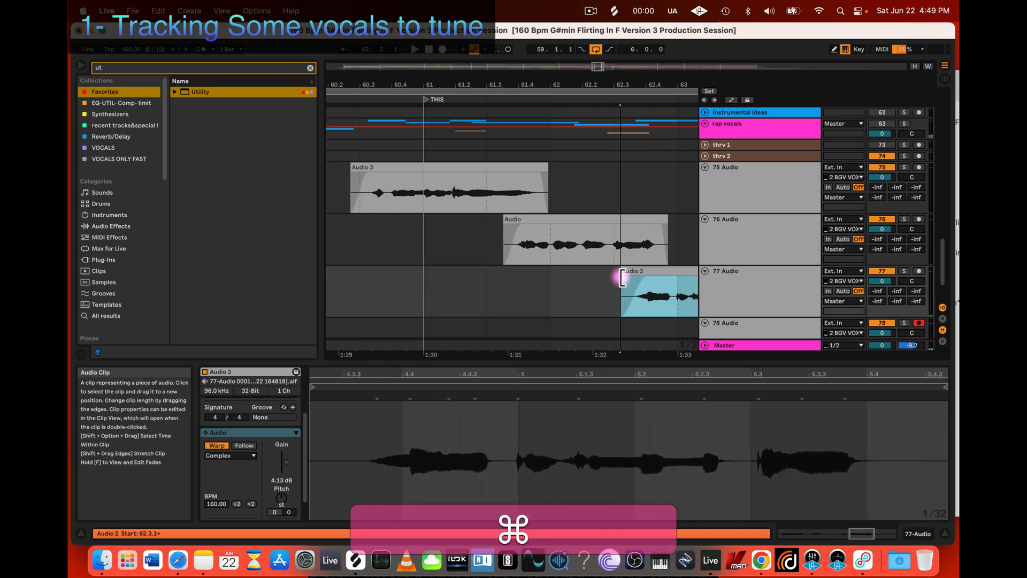
{"action": "scroll", "coordinate": [637, 274], "scroll_direction": "up", "scroll_amount": 5, "text": "super"}
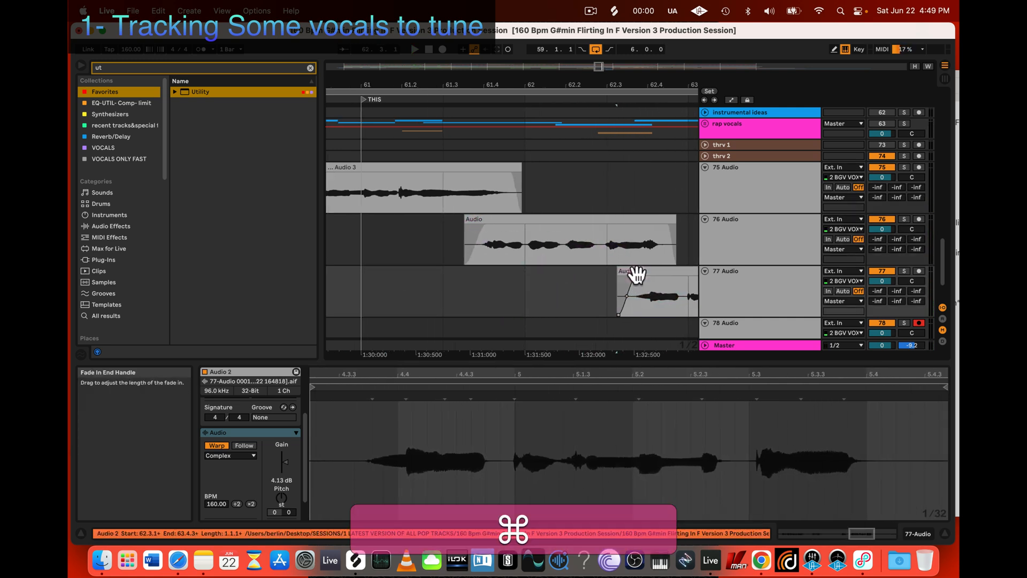
{"action": "left_click_drag", "start_coordinate": [626, 294], "coordinate": [625, 305]}
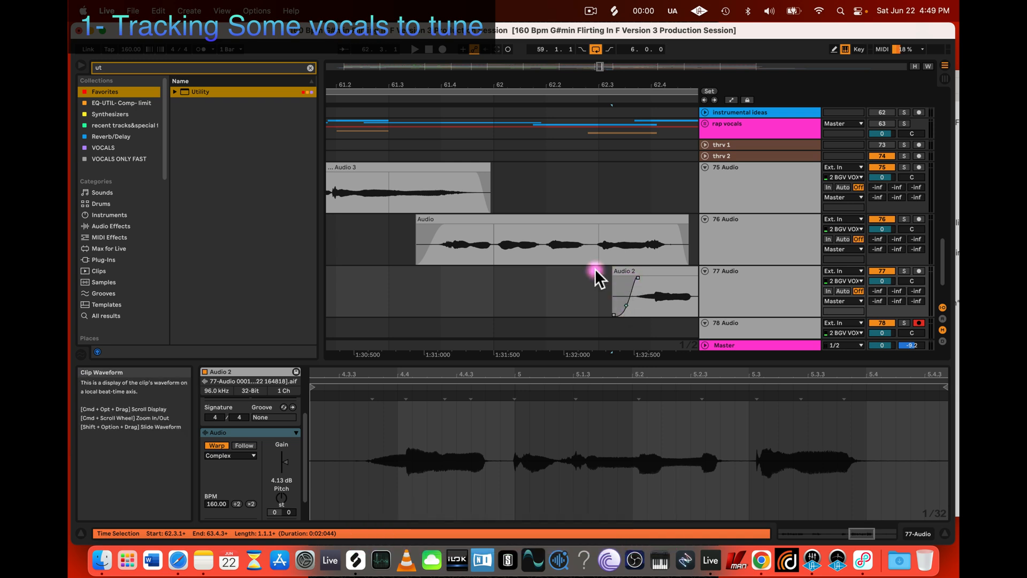
Step: Adjust the fades on the 76 Audio clip, lengthening and curving the fade-out after its last syllable
{"action": "left_click", "coordinate": [432, 245]}
{"action": "scroll", "coordinate": [434, 243], "scroll_direction": "right", "scroll_amount": 3}
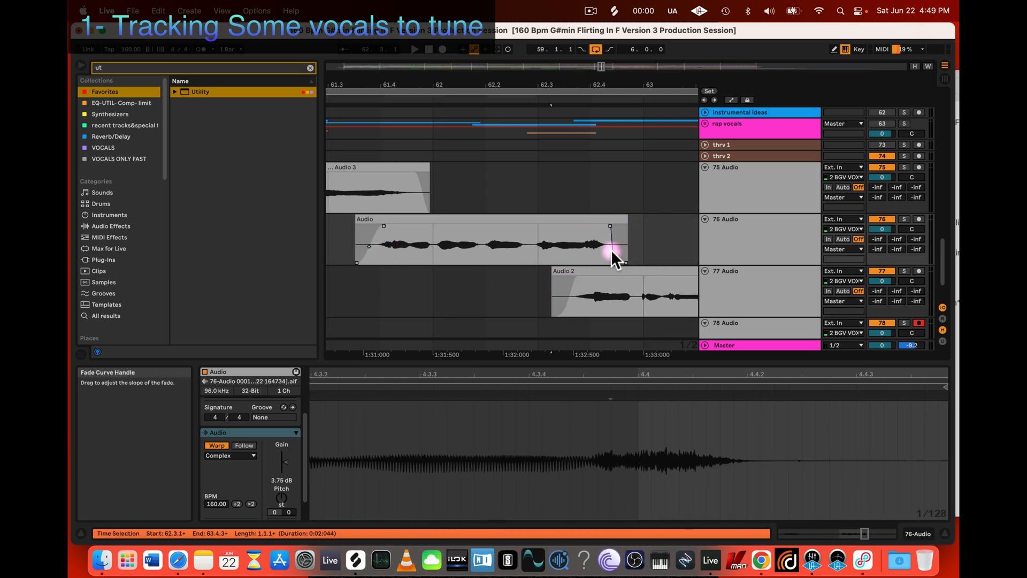
{"action": "scroll", "coordinate": [474, 203], "scroll_direction": "left", "scroll_amount": 5}
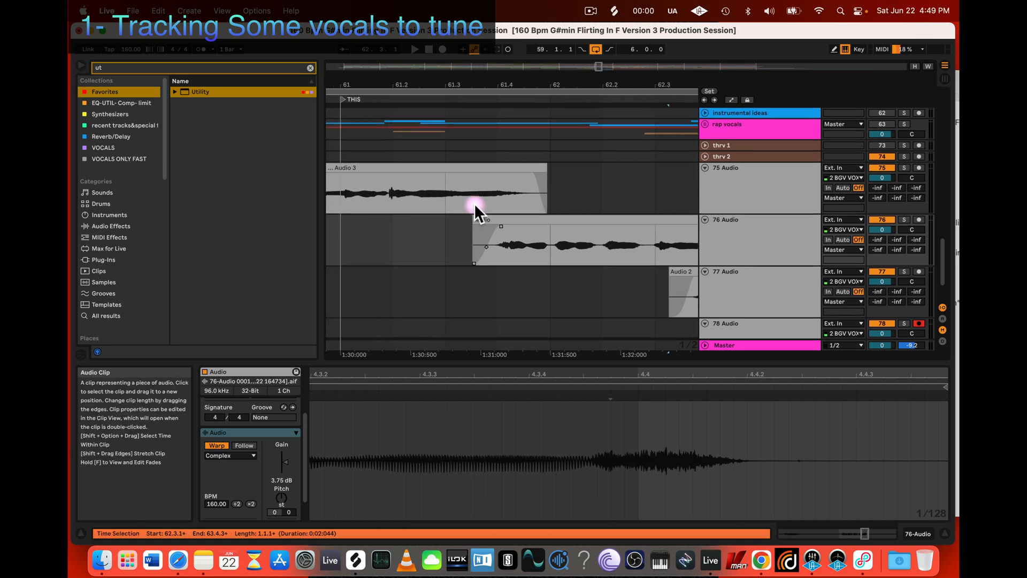
Step: Play back the layered takes from the start of the 75 Audio clip to check the transitions
{"action": "scroll", "coordinate": [474, 203], "scroll_direction": "left", "scroll_amount": 1}
{"action": "scroll", "coordinate": [475, 205], "scroll_direction": "down", "scroll_amount": 5}
{"action": "left_click", "coordinate": [458, 168]}
{"action": "key", "text": "space"}
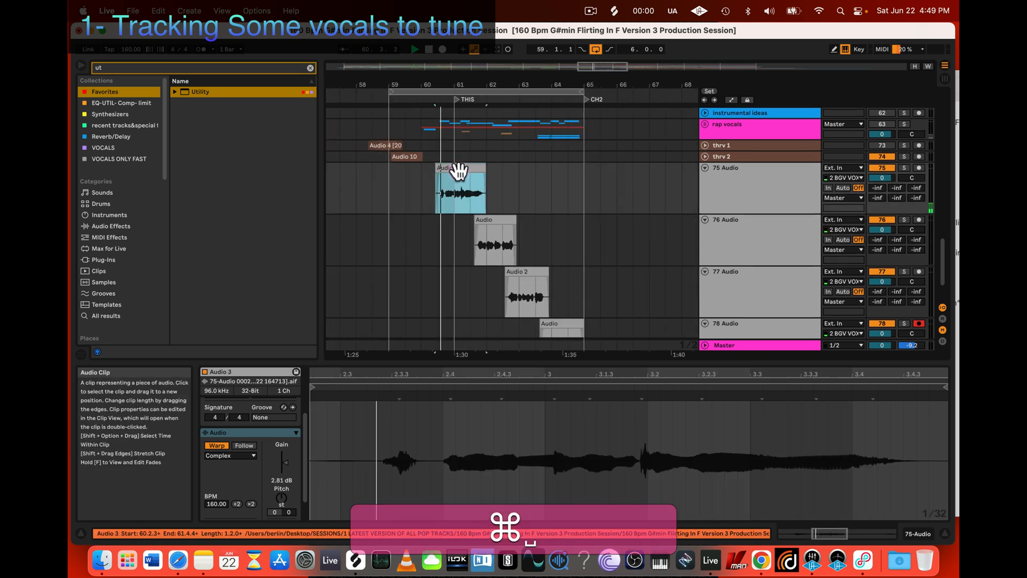
{"action": "scroll", "coordinate": [476, 175], "scroll_direction": "down", "scroll_amount": 2}
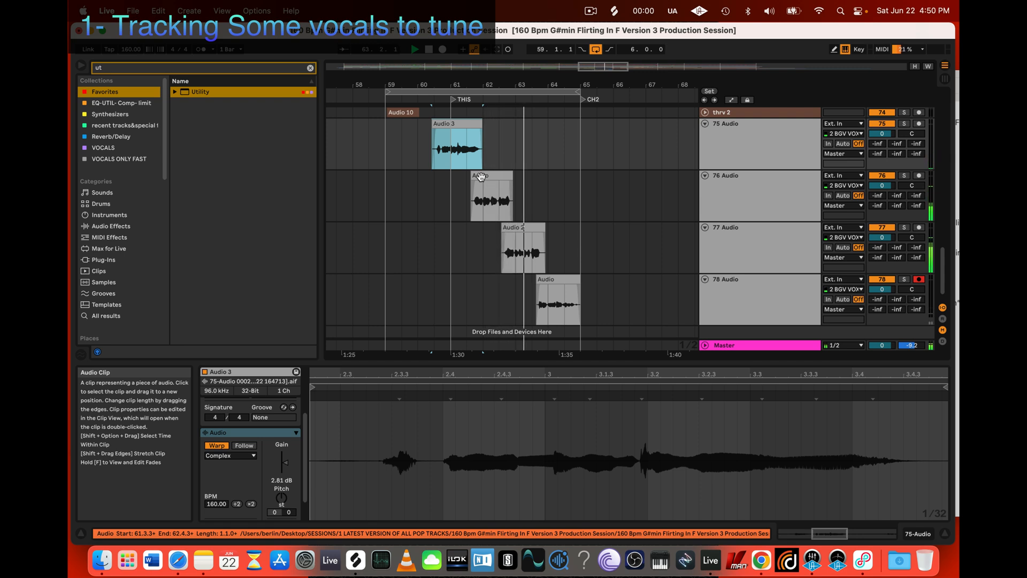
Step: Lengthen and curve the fade-out at the end of the 77 Audio clip
{"action": "scroll", "coordinate": [551, 235], "scroll_direction": "down", "scroll_amount": 1}
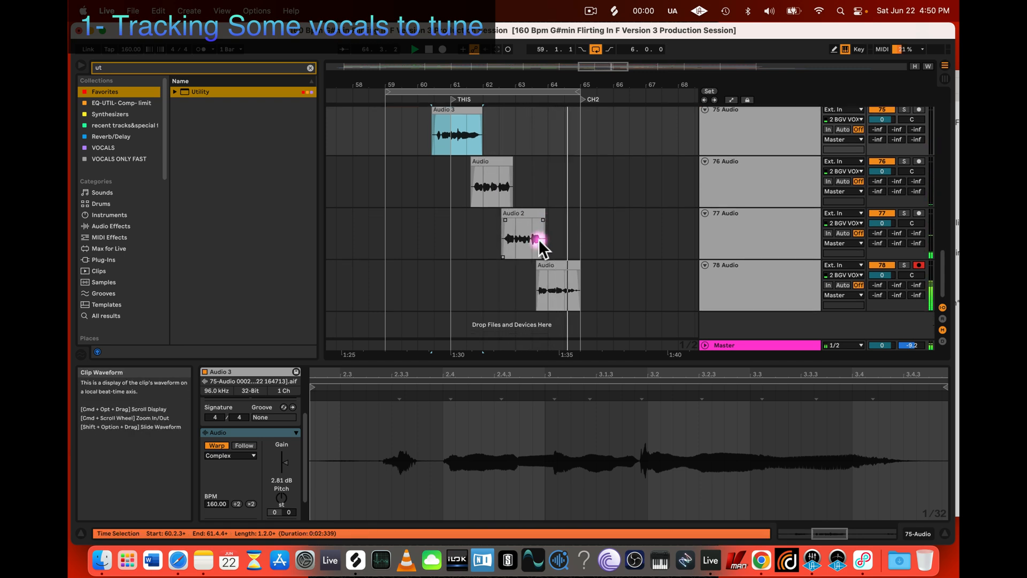
{"action": "scroll", "coordinate": [538, 239], "scroll_direction": "up", "scroll_amount": 3}
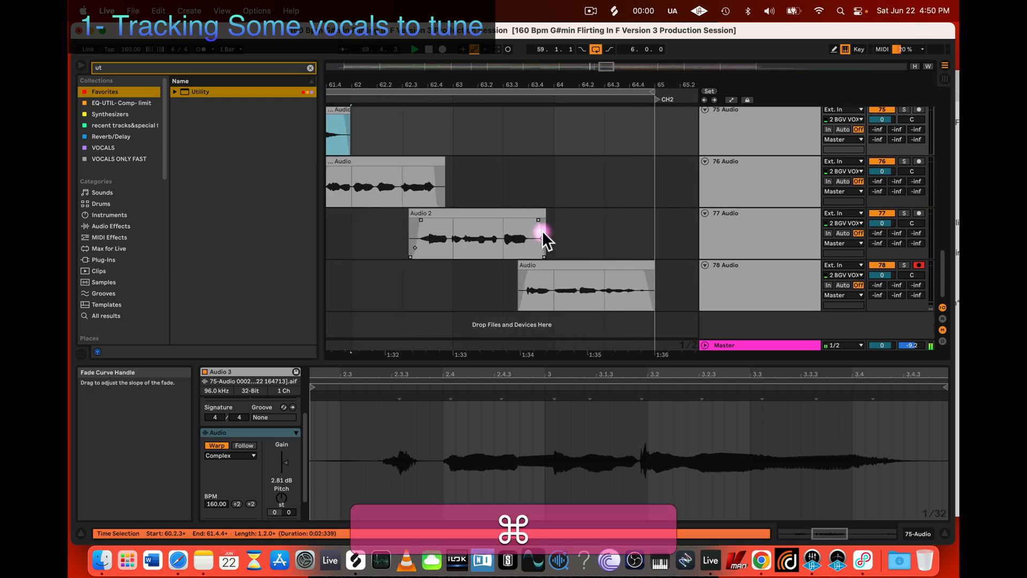
{"action": "left_click", "coordinate": [540, 236]}
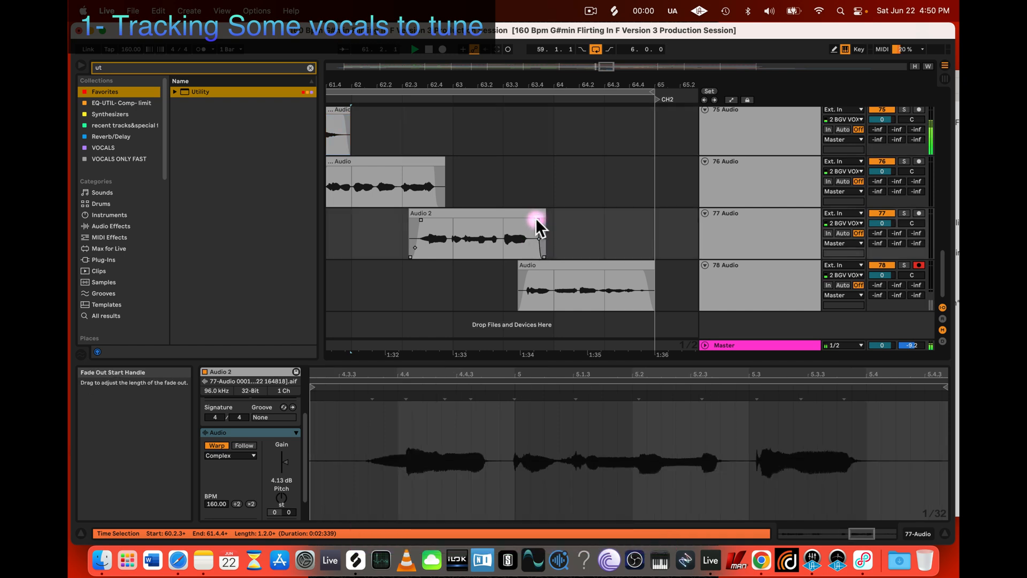
Step: Raise the gain of the 78 Audio clip to 6.25 dB
{"action": "left_click", "coordinate": [555, 305]}
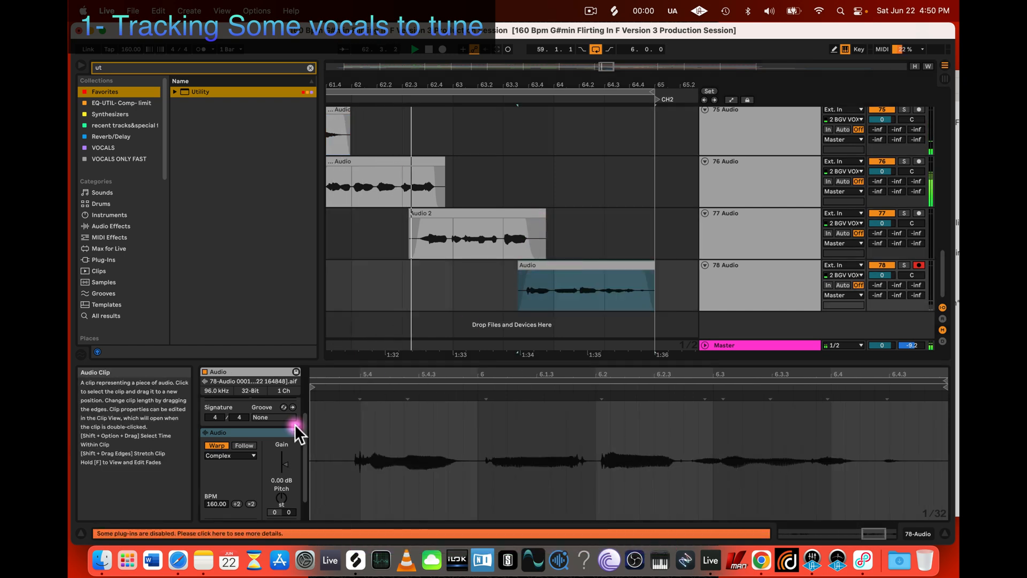
{"action": "left_click_drag", "start_coordinate": [280, 469], "coordinate": [279, 466]}
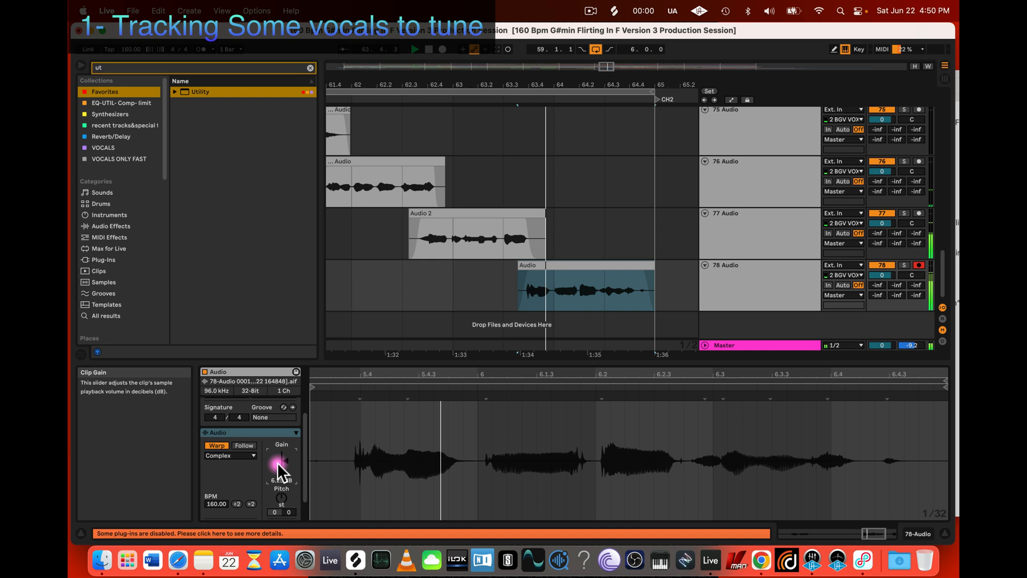
Step: Trim the start of the 78 Audio clip to about 63.3.4 and adjust its fades at both ends
{"action": "scroll", "coordinate": [573, 270], "scroll_direction": "up", "scroll_amount": 4, "text": "super"}
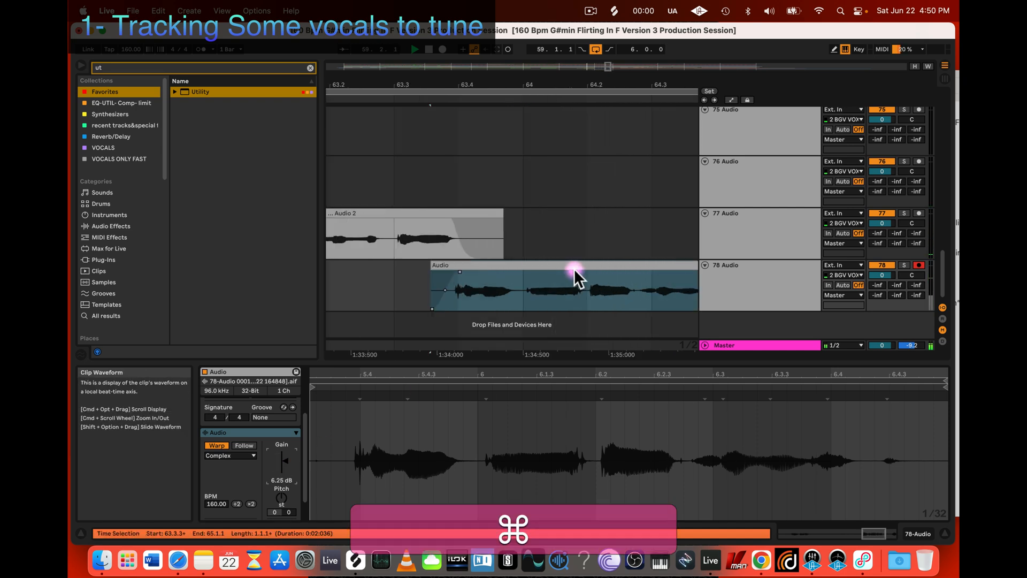
{"action": "scroll", "coordinate": [574, 268], "scroll_direction": "up", "scroll_amount": 3, "text": "super"}
{"action": "left_click", "coordinate": [608, 266]}
{"action": "scroll", "coordinate": [610, 266], "scroll_direction": "left", "scroll_amount": 2}
{"action": "scroll", "coordinate": [609, 266], "scroll_direction": "down", "scroll_amount": 4, "text": "super"}
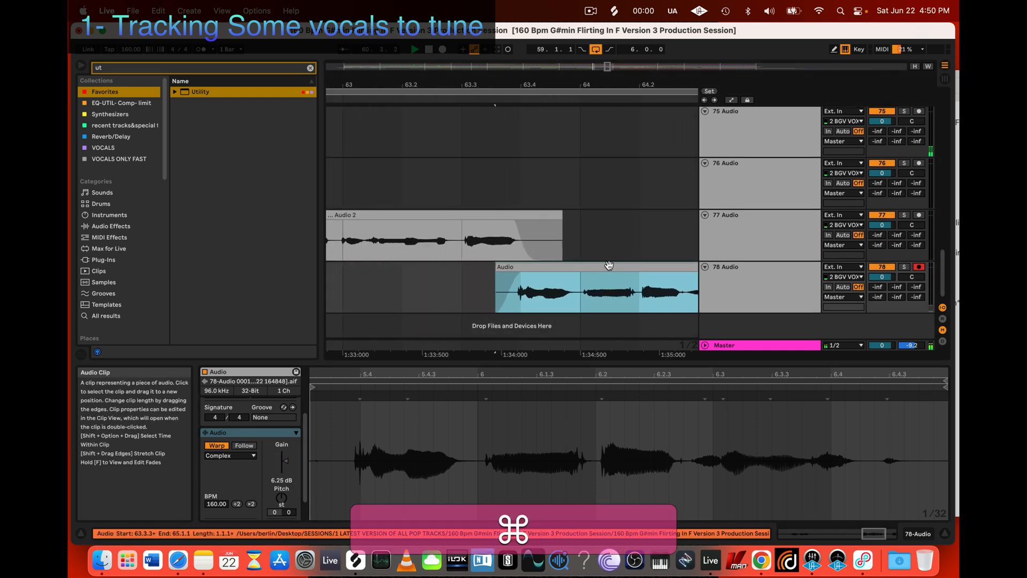
{"action": "left_click_drag", "start_coordinate": [495, 305], "coordinate": [511, 307]}
{"action": "scroll", "coordinate": [522, 294], "scroll_direction": "down", "scroll_amount": 2}
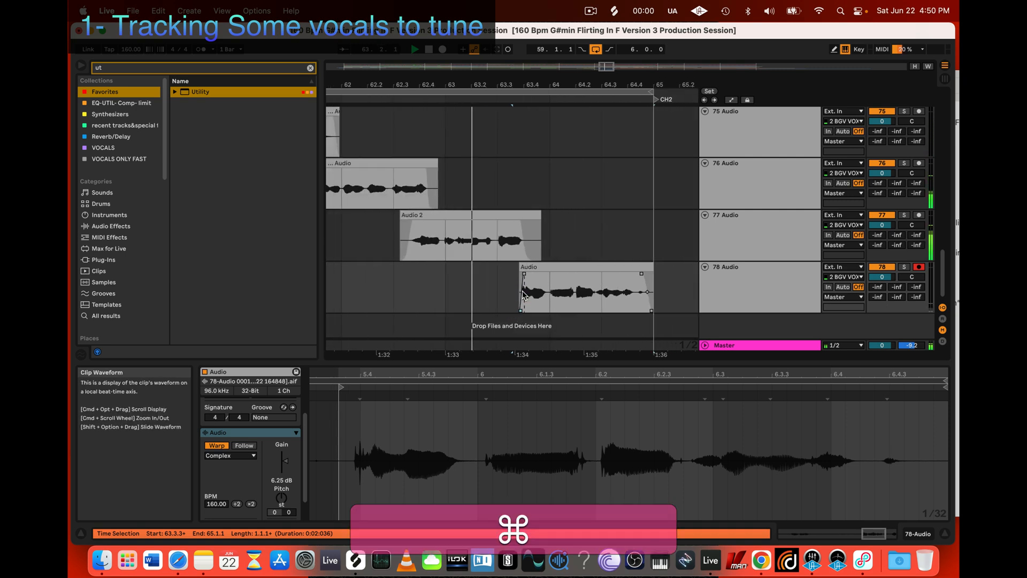
{"action": "left_click_drag", "start_coordinate": [646, 298], "coordinate": [643, 277]}
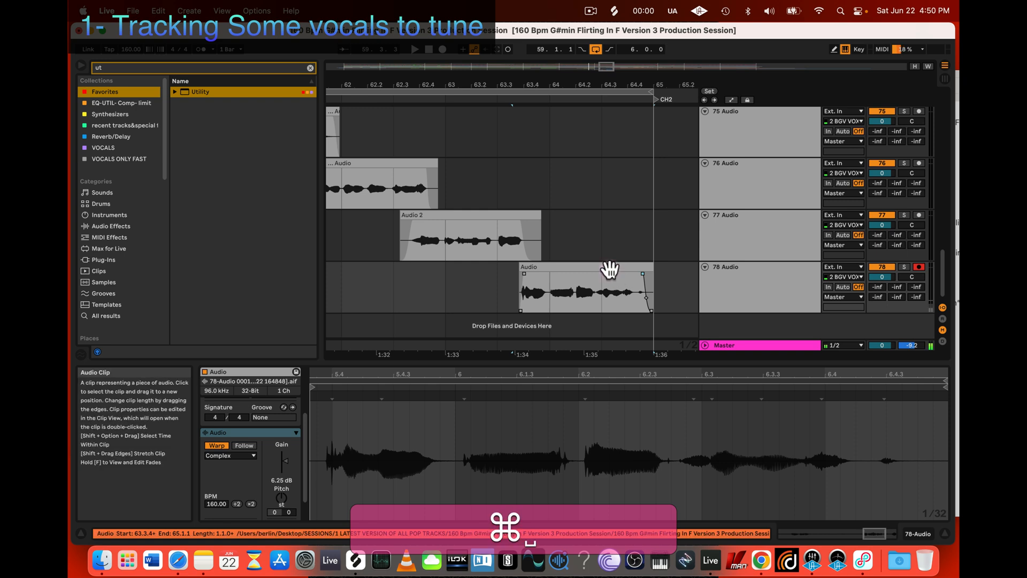
Step: Bend the fade-in of the 76 Audio clip into a smooth curve leading into its first syllable
{"action": "scroll", "coordinate": [610, 271], "scroll_direction": "down", "scroll_amount": 6}
{"action": "scroll", "coordinate": [609, 269], "scroll_direction": "up", "scroll_amount": 3}
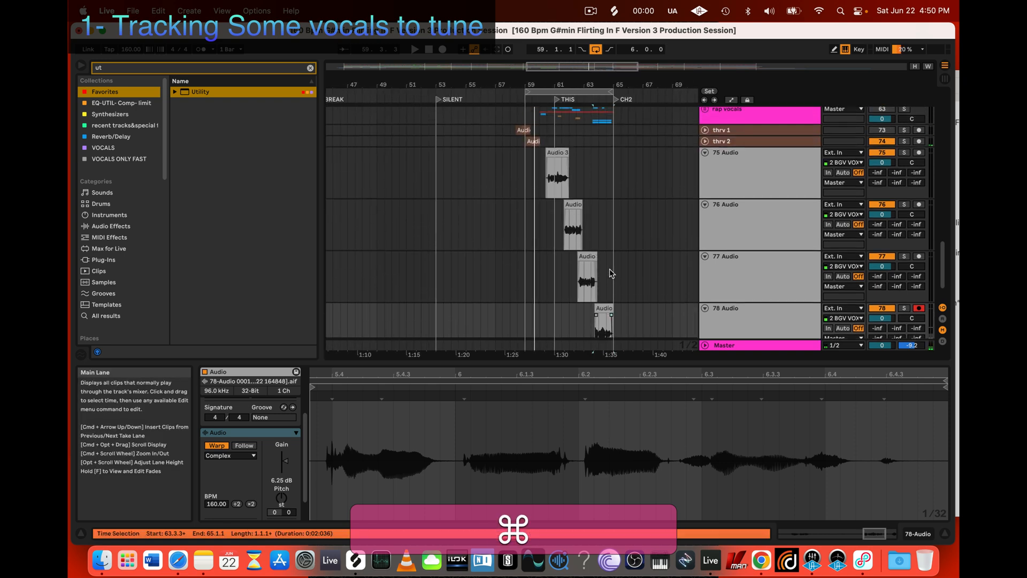
{"action": "scroll", "coordinate": [572, 230], "scroll_direction": "up", "scroll_amount": 6}
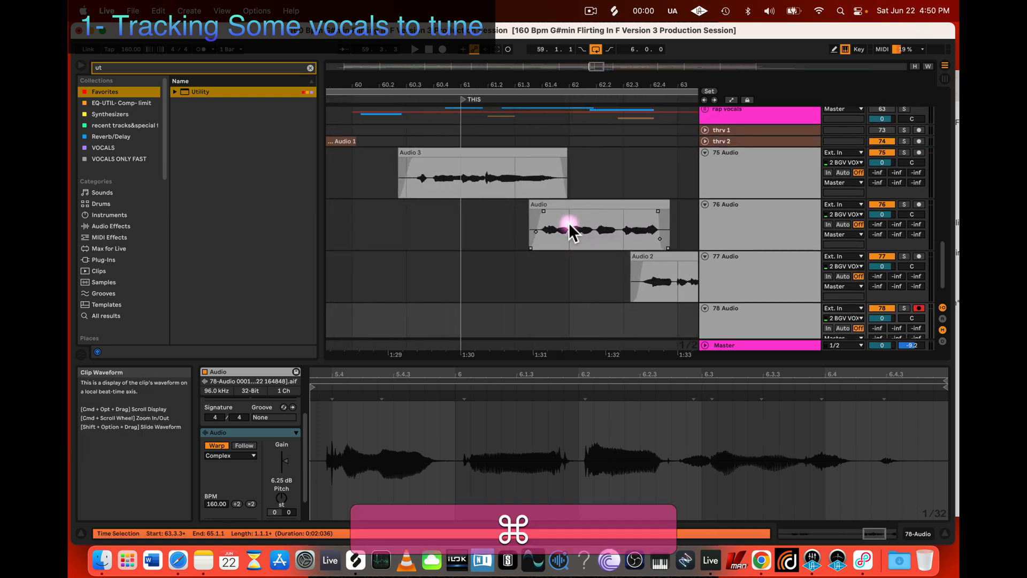
{"action": "left_click", "coordinate": [534, 233]}
{"action": "scroll", "coordinate": [531, 233], "scroll_direction": "up", "scroll_amount": 3}
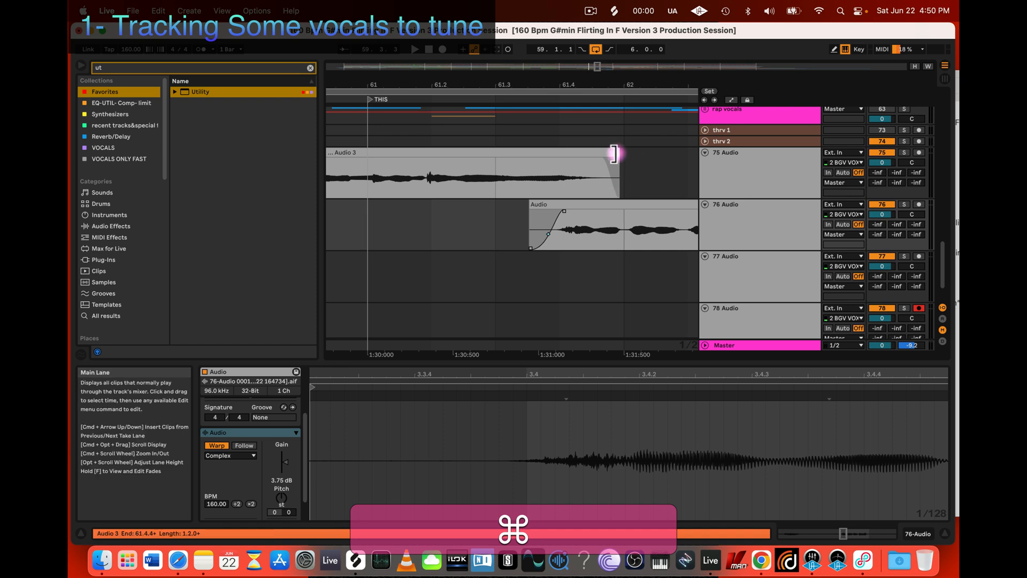
Step: Shorten the end of the 75 Audio clip to about 61.4.1 and listen to the overlap with 76 Audio
{"action": "left_click_drag", "start_coordinate": [614, 154], "coordinate": [562, 158]}
{"action": "key", "text": "space"}
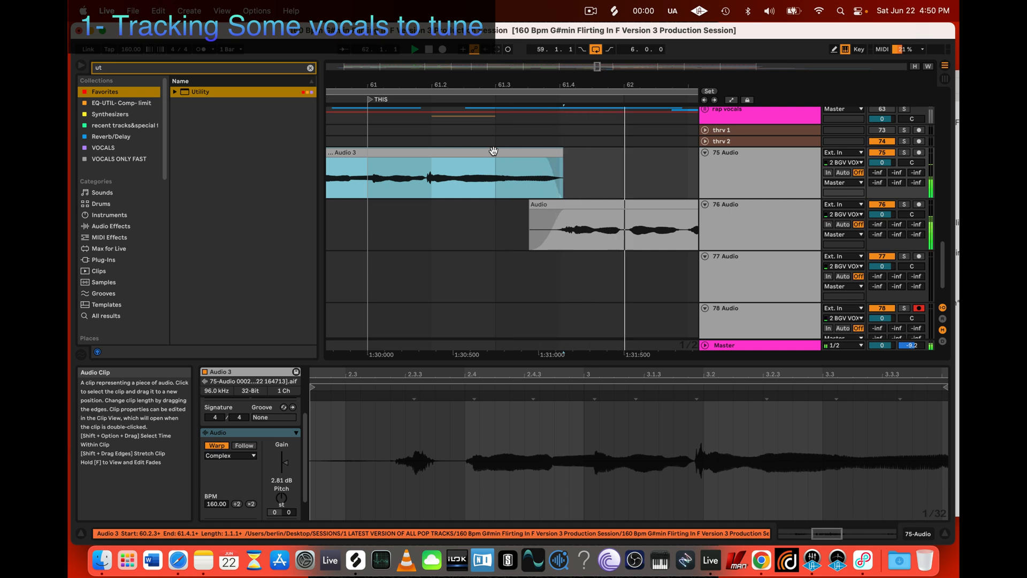
{"action": "key", "text": "space"}
Step: Steepen the fade-in curve on the 76 Audio clip, shorten the 75 Audio clip's fade-out, and play from the 76 Audio clip
{"action": "left_click", "coordinate": [550, 233]}
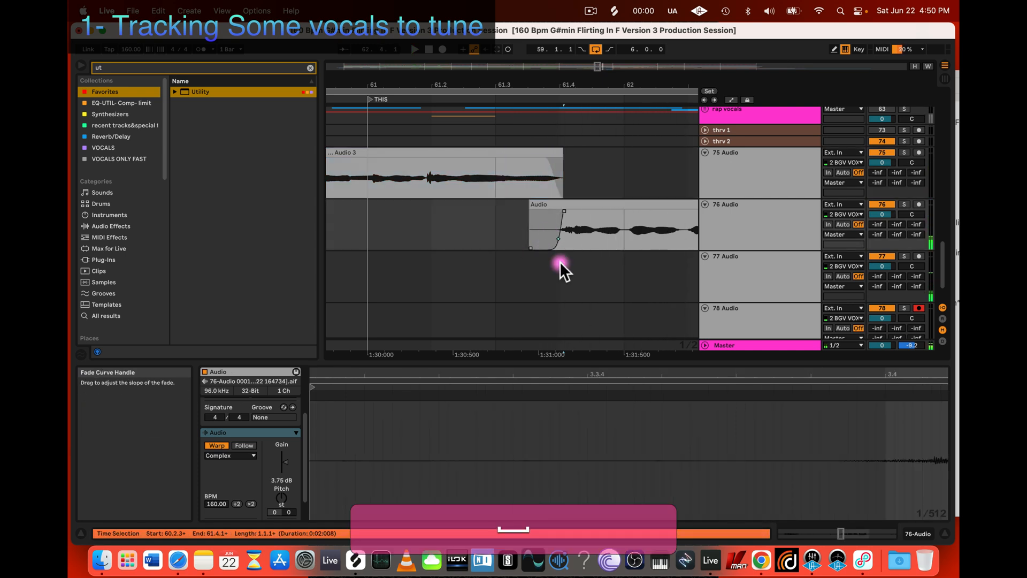
{"action": "left_click", "coordinate": [554, 155]}
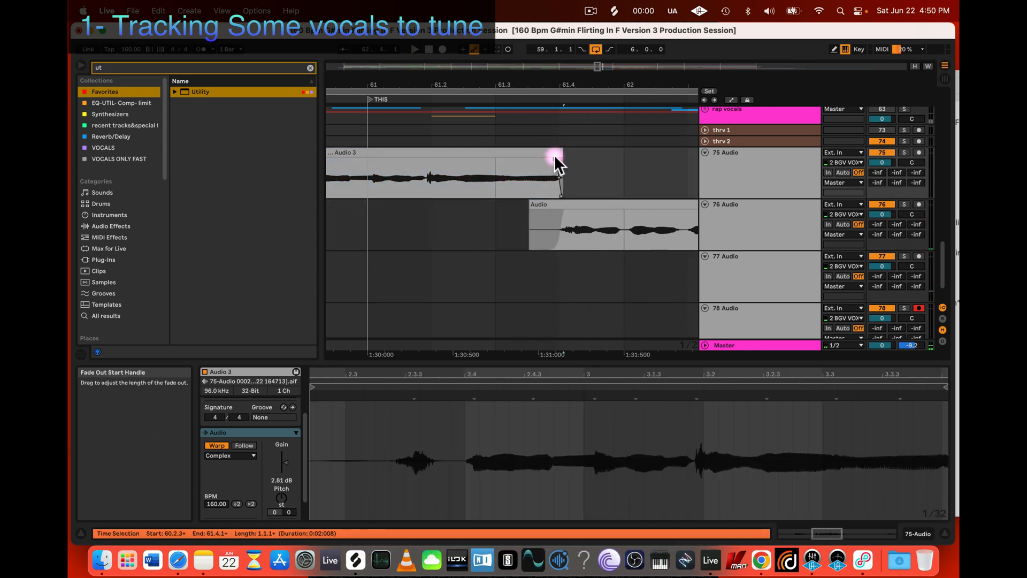
{"action": "left_click", "coordinate": [537, 205]}
{"action": "key", "text": "space"}
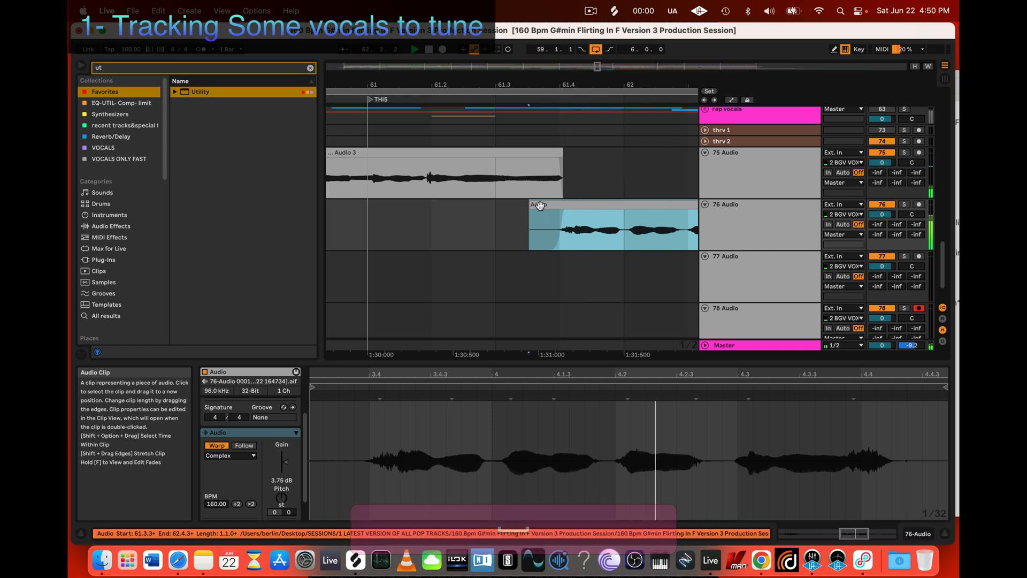
Step: Play the overlap from the 75 Audio clip into the 76 Audio clip, starting at 61.3.1
{"action": "left_click", "coordinate": [463, 179]}
{"action": "key", "text": "space"}
{"action": "key", "text": "space"}
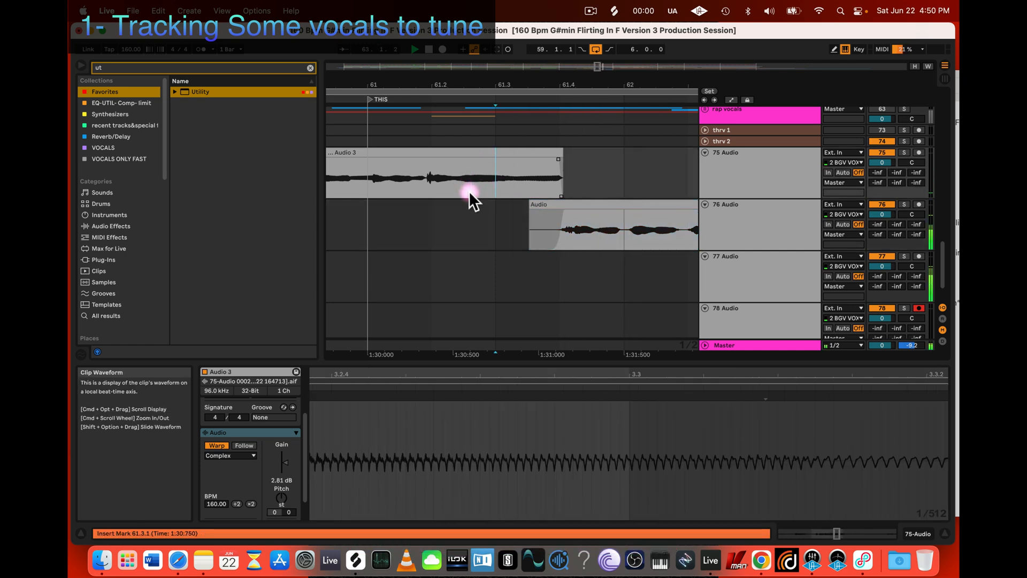
Step: Trim the start of the 77 Audio clip to about 62.3.3 and slightly lengthen its fade-in
{"action": "left_click", "coordinate": [554, 223]}
{"action": "scroll", "coordinate": [554, 222], "scroll_direction": "down", "scroll_amount": 3}
{"action": "scroll", "coordinate": [553, 225], "scroll_direction": "up", "scroll_amount": 5}
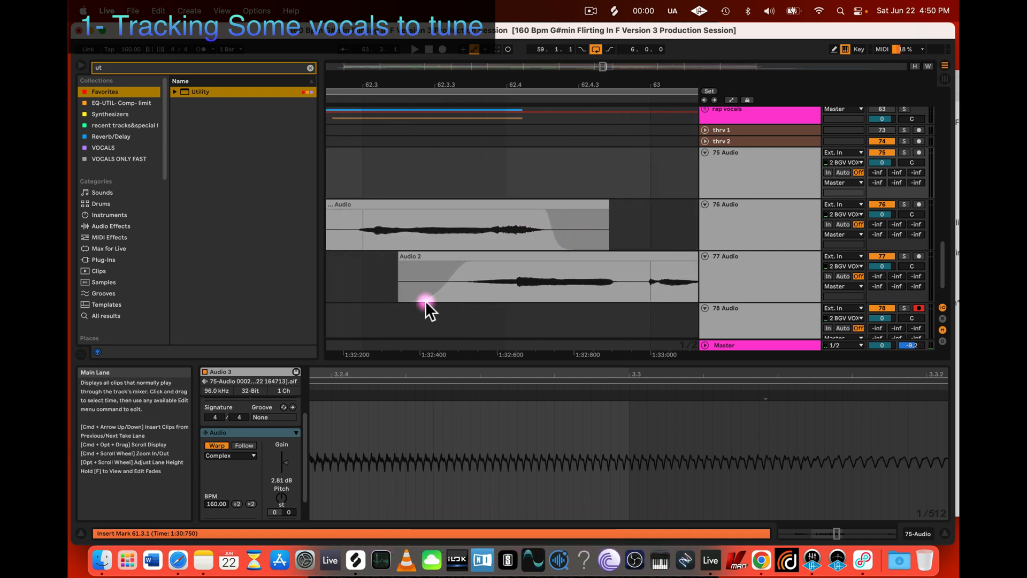
{"action": "left_click_drag", "start_coordinate": [399, 298], "coordinate": [432, 298]}
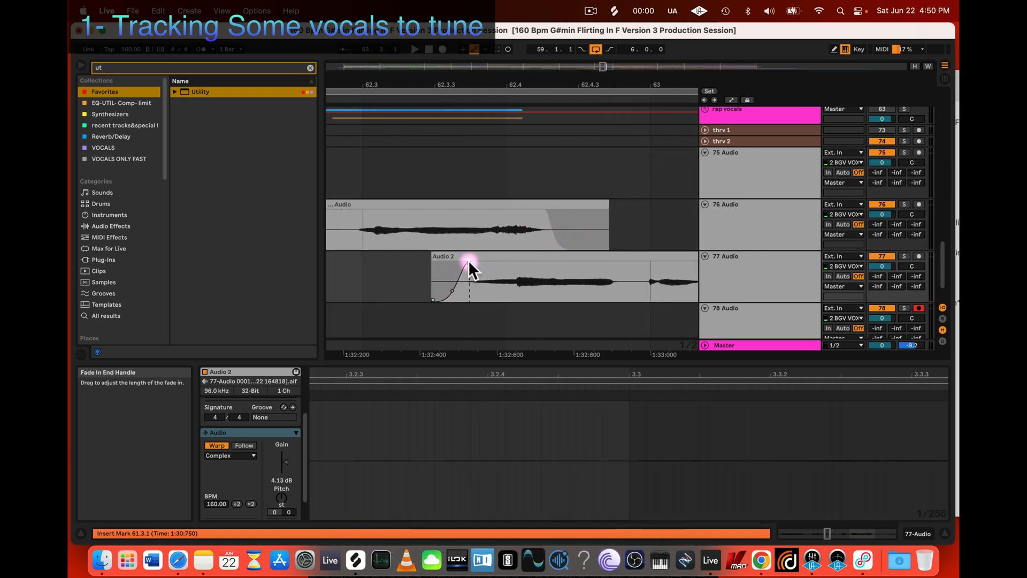
{"action": "left_click_drag", "start_coordinate": [468, 260], "coordinate": [472, 259]}
Step: Listen from 62.3.1 through the transitions into the 77 Audio and 78 Audio clips
{"action": "left_click", "coordinate": [371, 232]}
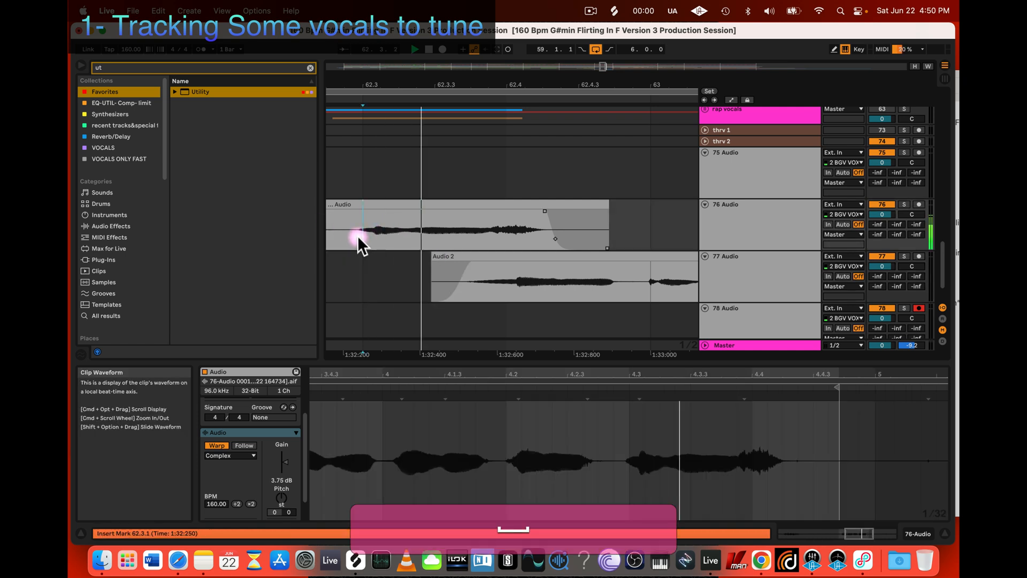
{"action": "key", "text": "space"}
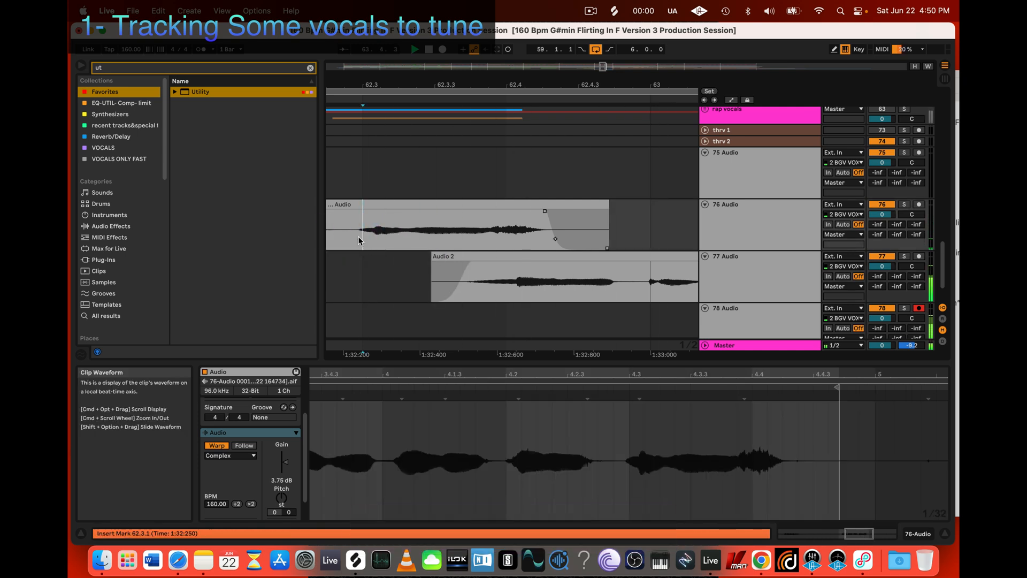
{"action": "scroll", "coordinate": [456, 245], "scroll_direction": "down", "scroll_amount": 5}
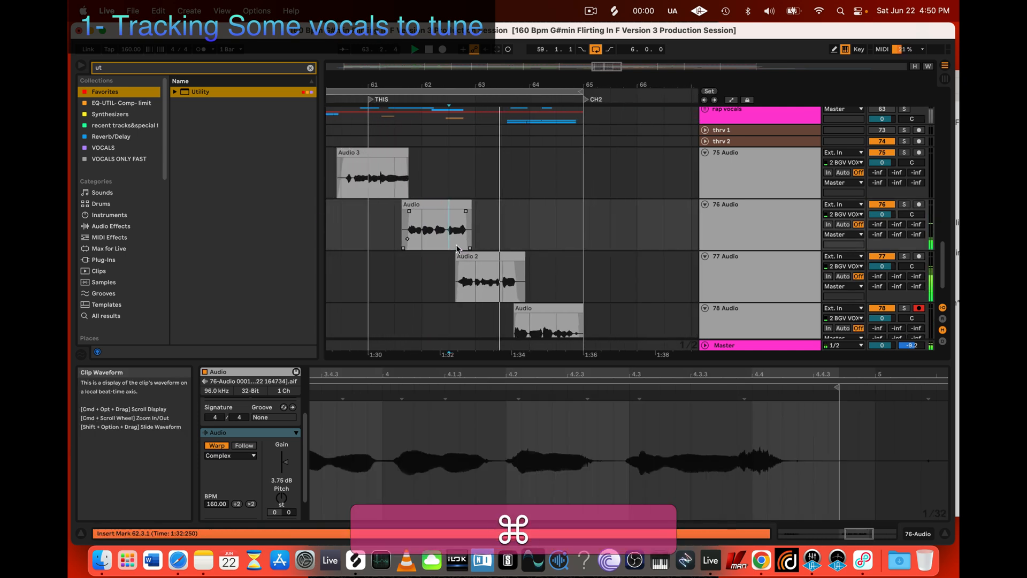
{"action": "scroll", "coordinate": [503, 248], "scroll_direction": "down", "scroll_amount": 3}
{"action": "scroll", "coordinate": [550, 247], "scroll_direction": "up", "scroll_amount": 5}
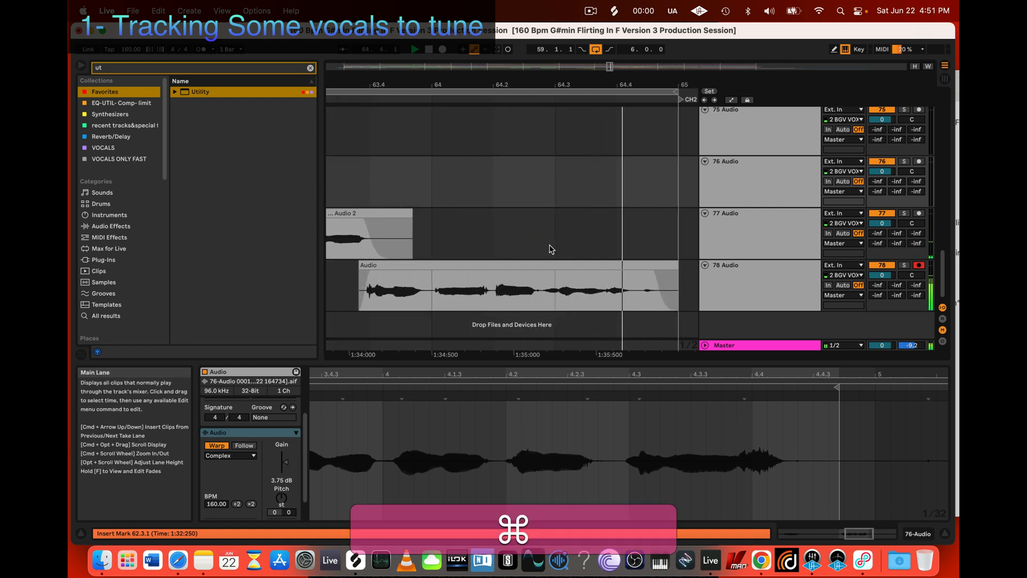
Step: Move the 78 Audio clip up onto the 77 Audio track at the same time position and inspect the join between the two clips
{"action": "scroll", "coordinate": [548, 248], "scroll_direction": "up", "scroll_amount": 4}
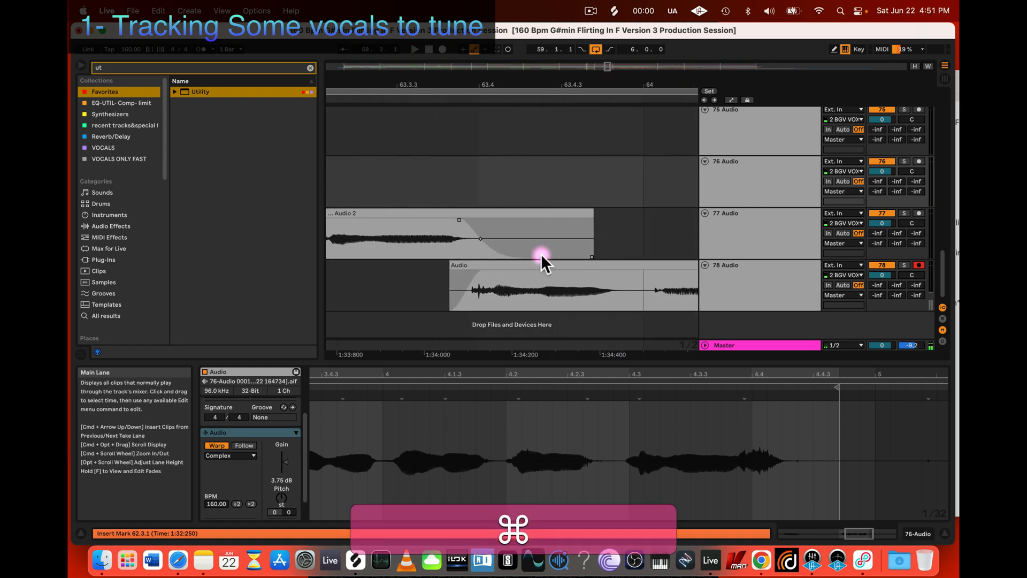
{"action": "scroll", "coordinate": [541, 257], "scroll_direction": "left", "scroll_amount": 2}
{"action": "left_click", "coordinate": [536, 268]}
{"action": "left_click_drag", "start_coordinate": [490, 266], "coordinate": [521, 245]}
{"action": "scroll", "coordinate": [505, 225], "scroll_direction": "up", "scroll_amount": 3}
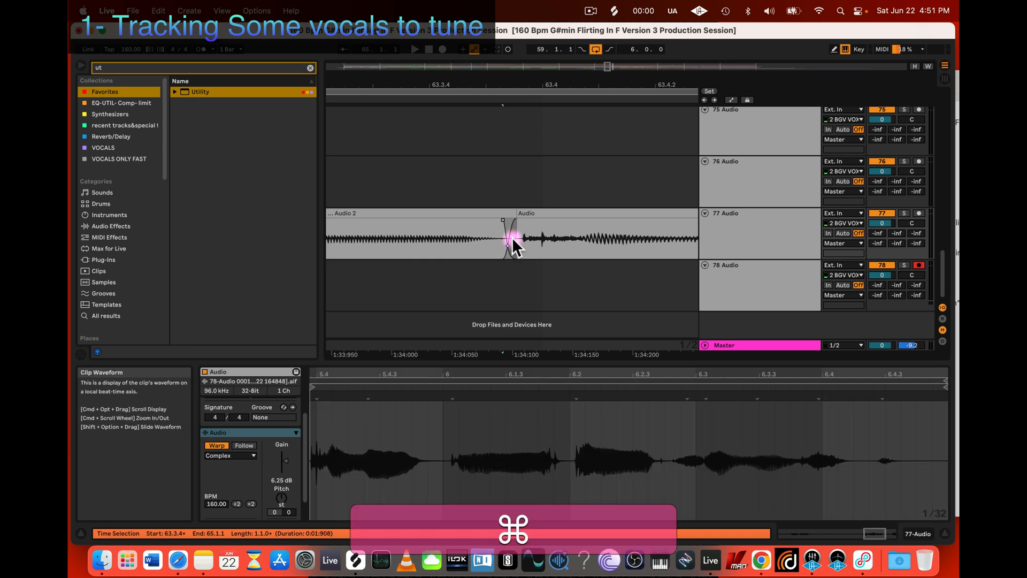
{"action": "scroll", "coordinate": [510, 238], "scroll_direction": "down", "scroll_amount": 6}
{"action": "scroll", "coordinate": [512, 233], "scroll_direction": "up", "scroll_amount": 8}
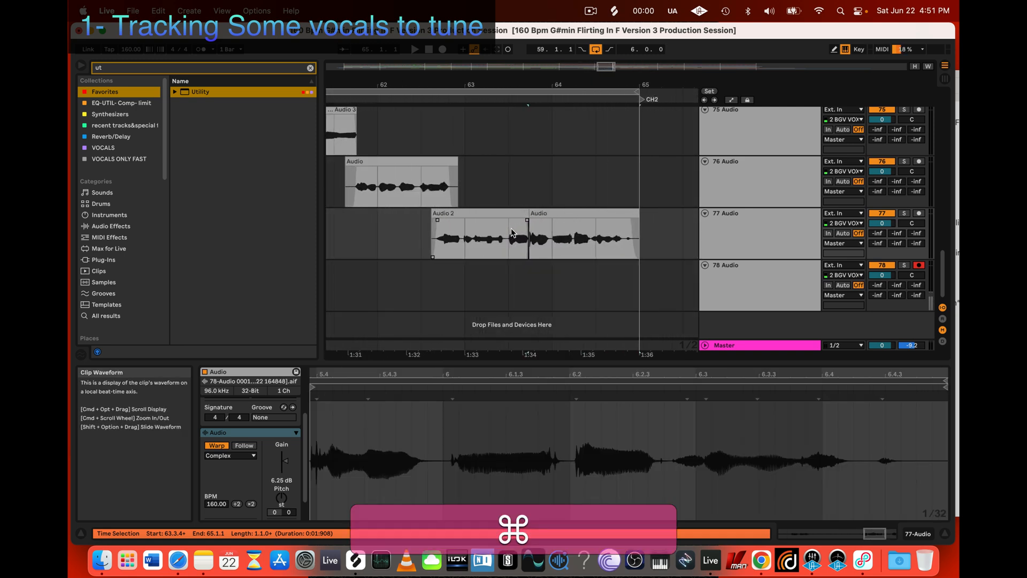
{"action": "scroll", "coordinate": [511, 238], "scroll_direction": "right", "scroll_amount": 5}
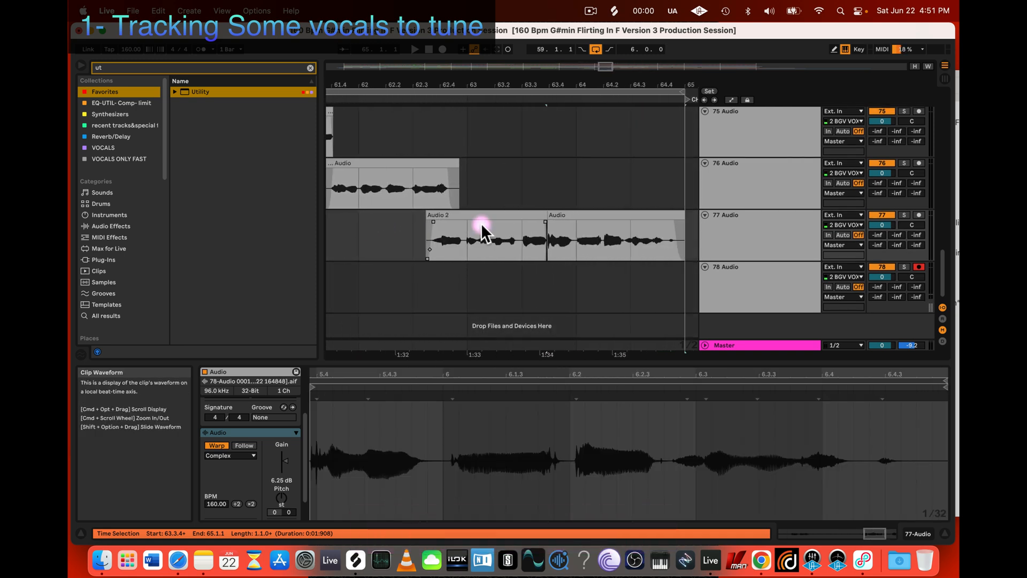
Step: Select both clips on the 77 Audio track and solo the 75 Audio track
{"action": "left_click", "coordinate": [466, 219]}
{"action": "left_click", "coordinate": [599, 221], "text": "shift"}
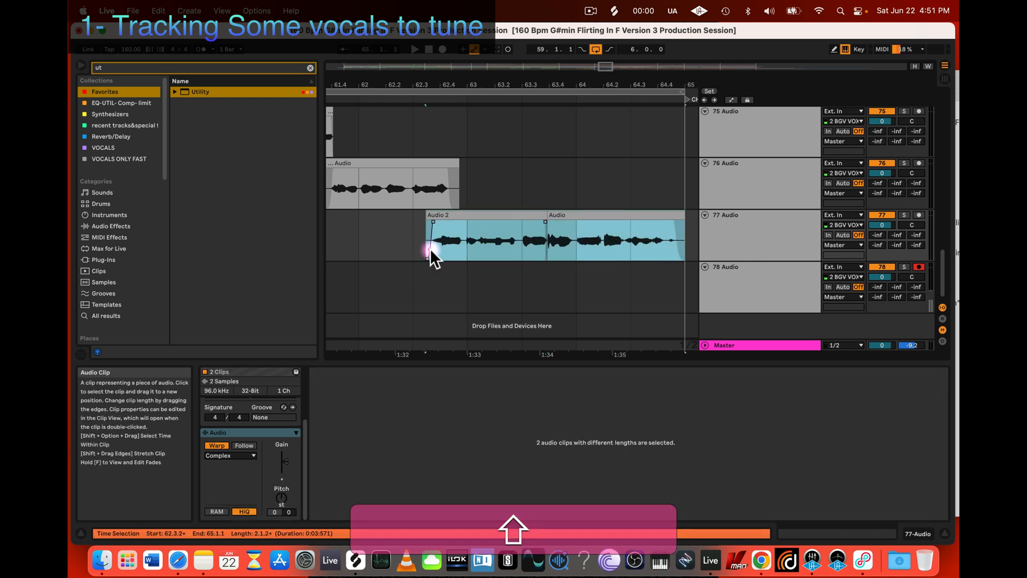
{"action": "scroll", "coordinate": [433, 248], "scroll_direction": "down", "scroll_amount": 4}
{"action": "scroll", "coordinate": [460, 224], "scroll_direction": "up", "scroll_amount": 5}
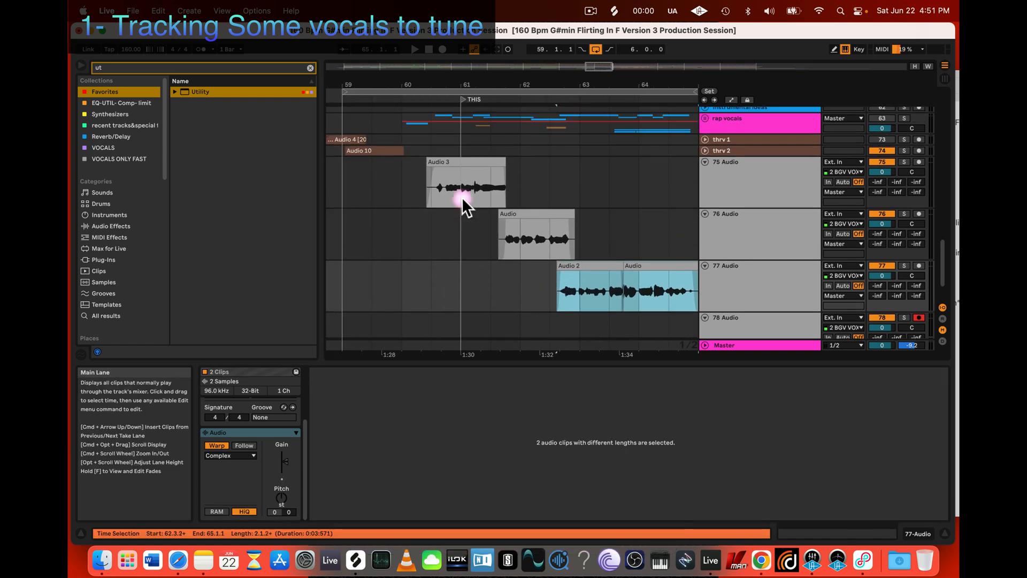
{"action": "left_click", "coordinate": [904, 167]}
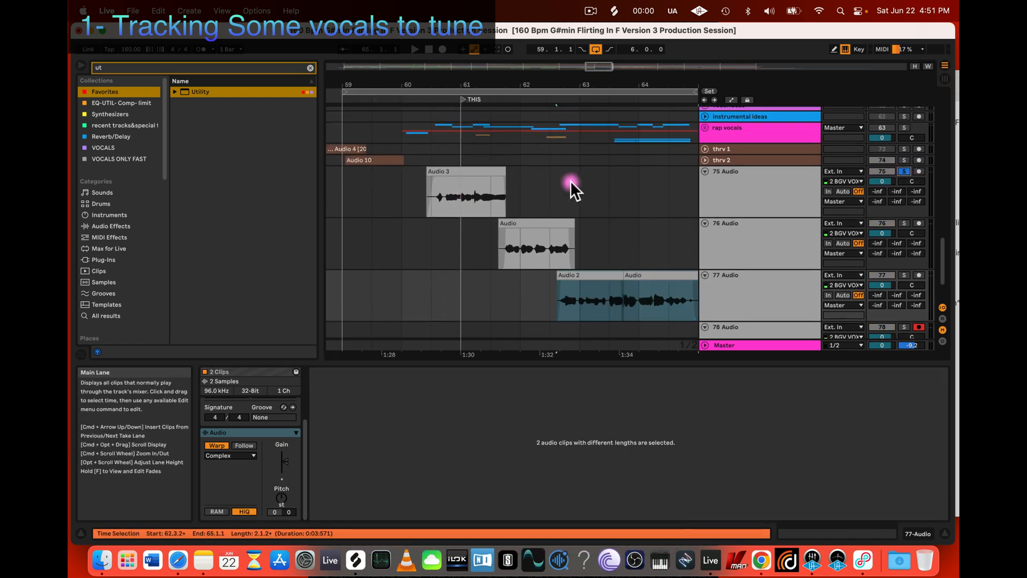
Step: Set the clip gain of the 75 Audio and 76 Audio clips to 6 dB each
{"action": "left_click", "coordinate": [485, 172]}
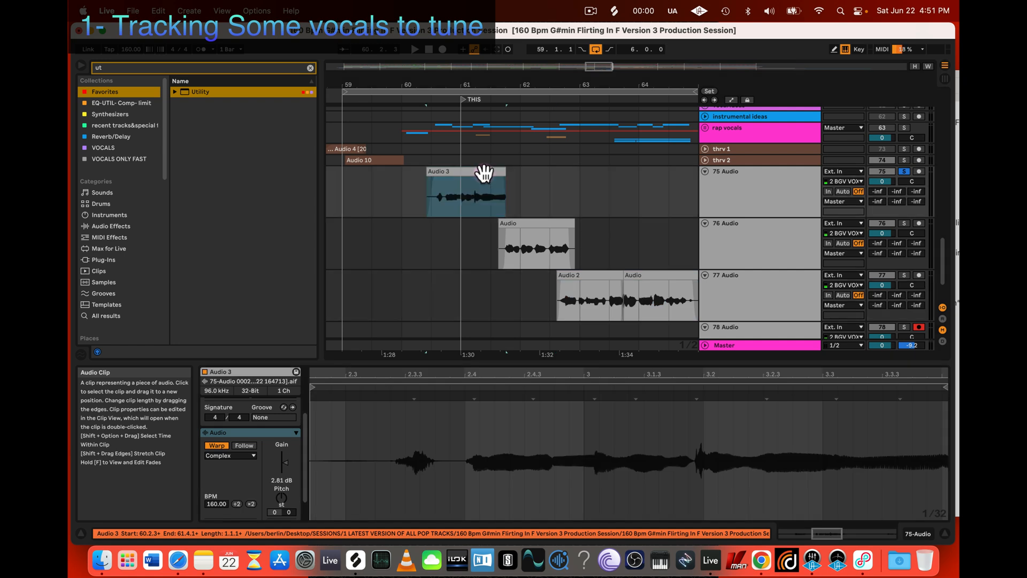
{"action": "left_click", "coordinate": [286, 476]}
{"action": "key", "text": "Return"}
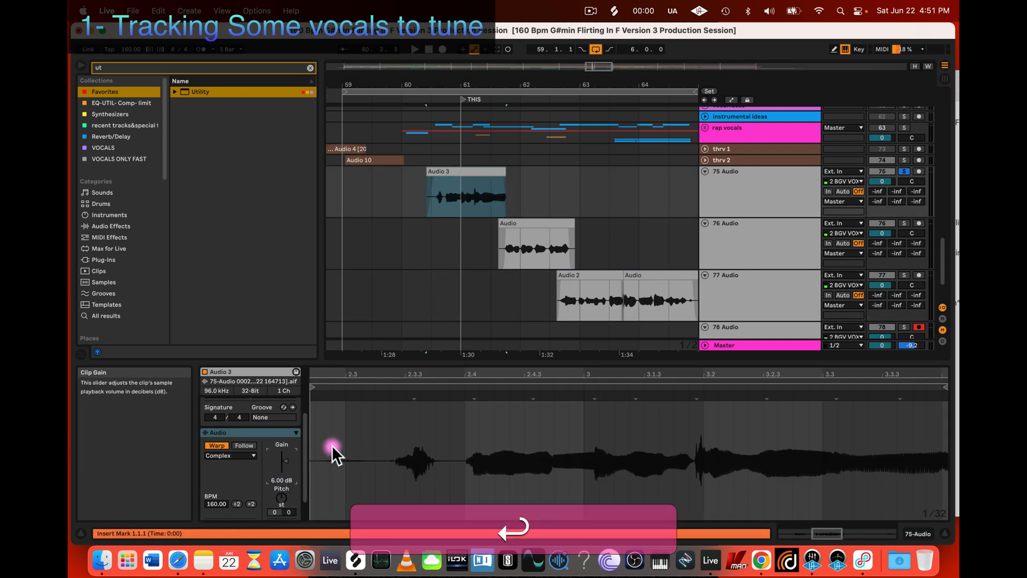
{"action": "left_click", "coordinate": [528, 225]}
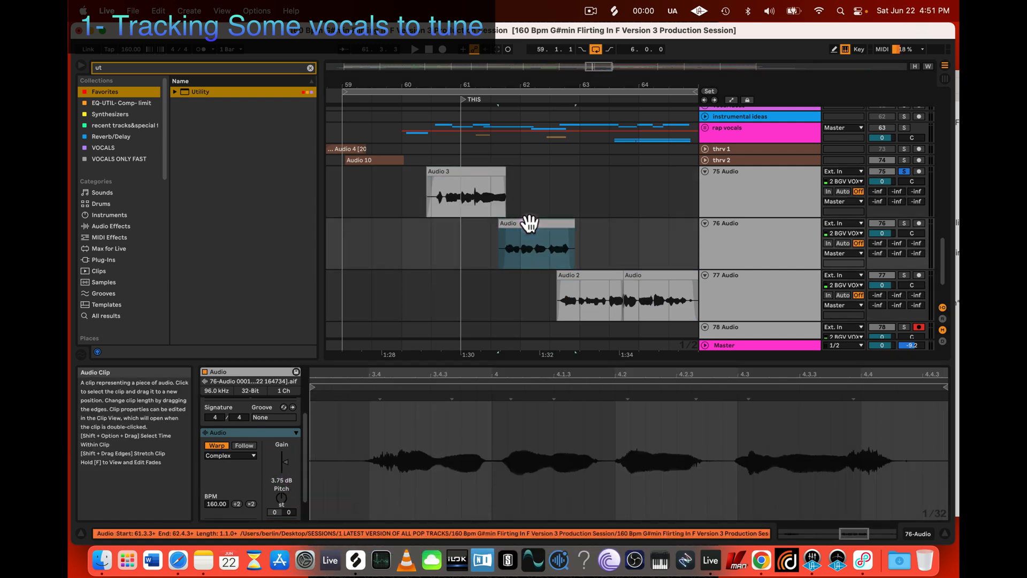
{"action": "left_click", "coordinate": [282, 480]}
{"action": "type", "text": "6"}
{"action": "key", "text": "Return"}
Step: Set the clip gain of both clips on the 77 Audio track to 6 dB each
{"action": "left_click", "coordinate": [602, 277]}
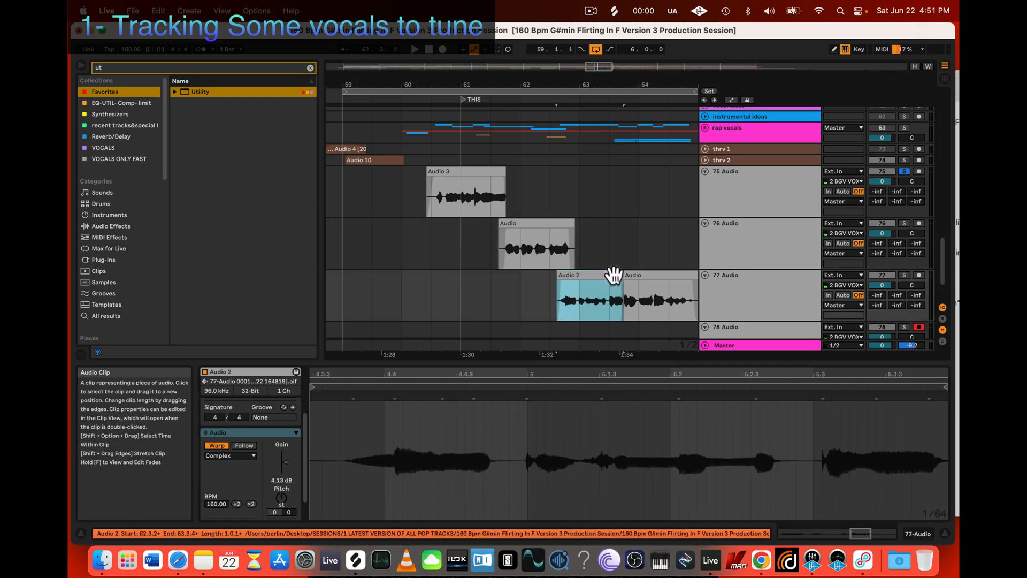
{"action": "left_click", "coordinate": [278, 481]}
{"action": "type", "text": "6"}
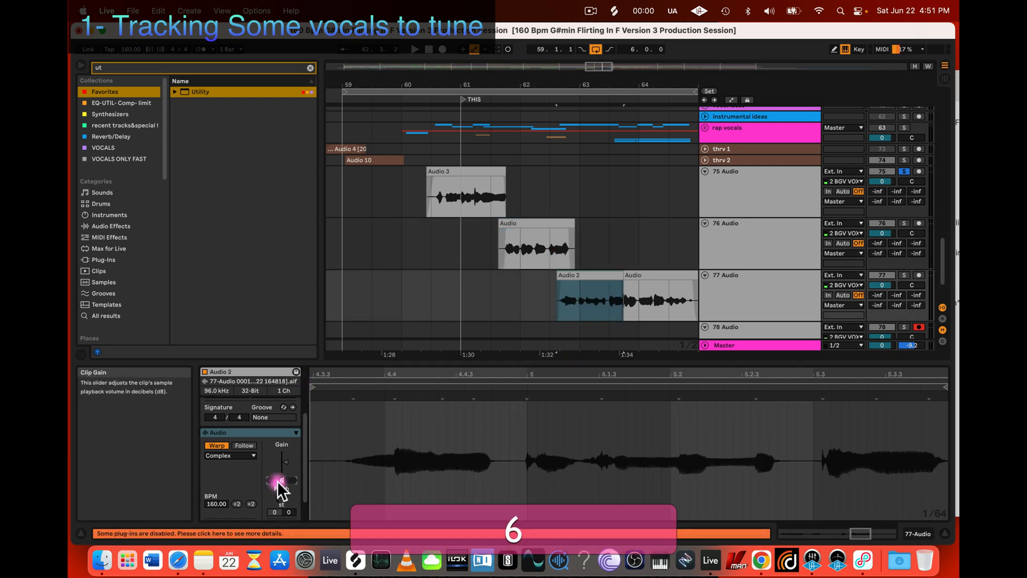
{"action": "key", "text": "Return"}
{"action": "left_click", "coordinate": [649, 278]}
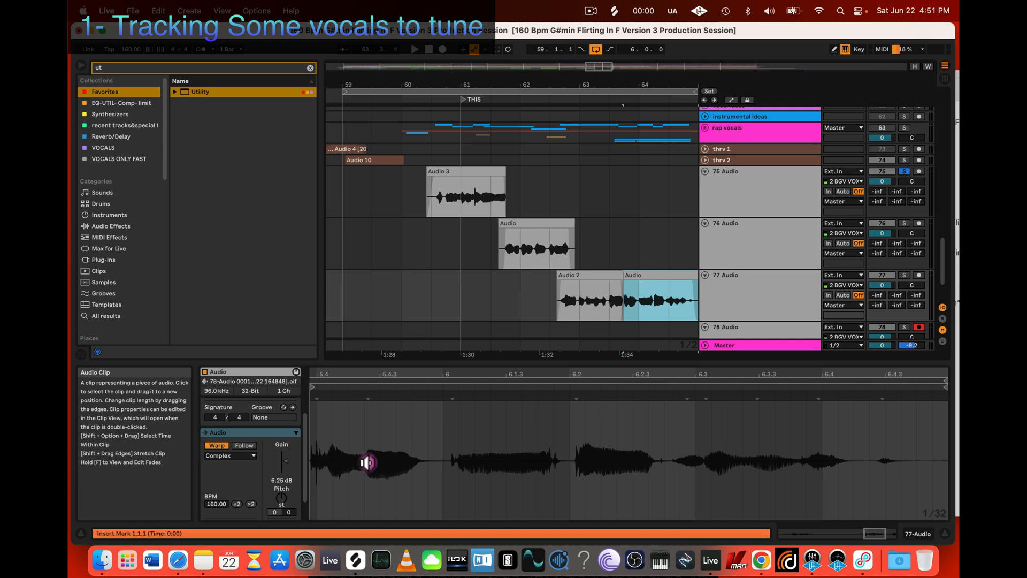
{"action": "left_click", "coordinate": [279, 481]}
{"action": "type", "text": "6"}
{"action": "key", "text": "Return"}
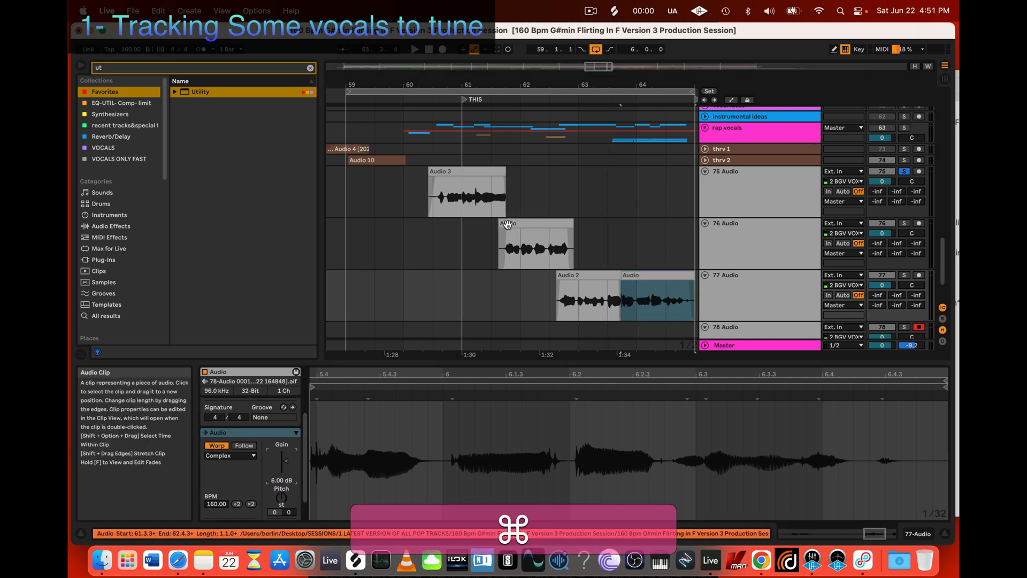
Step: Check the device chains of the 75 Audio track and the Master track
{"action": "scroll", "coordinate": [507, 225], "scroll_direction": "down", "scroll_amount": 3}
{"action": "left_click", "coordinate": [781, 196]}
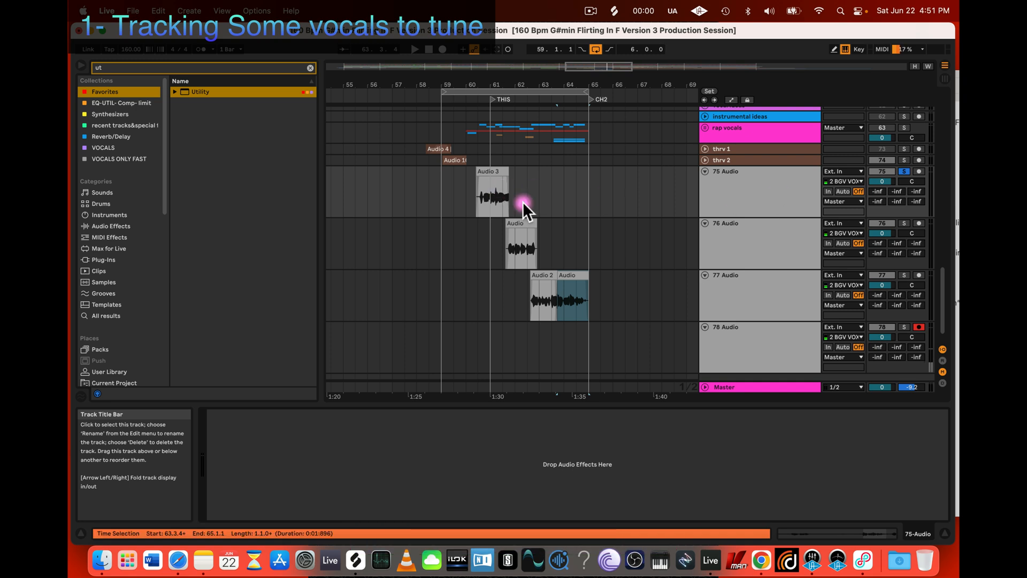
{"action": "left_click", "coordinate": [732, 387]}
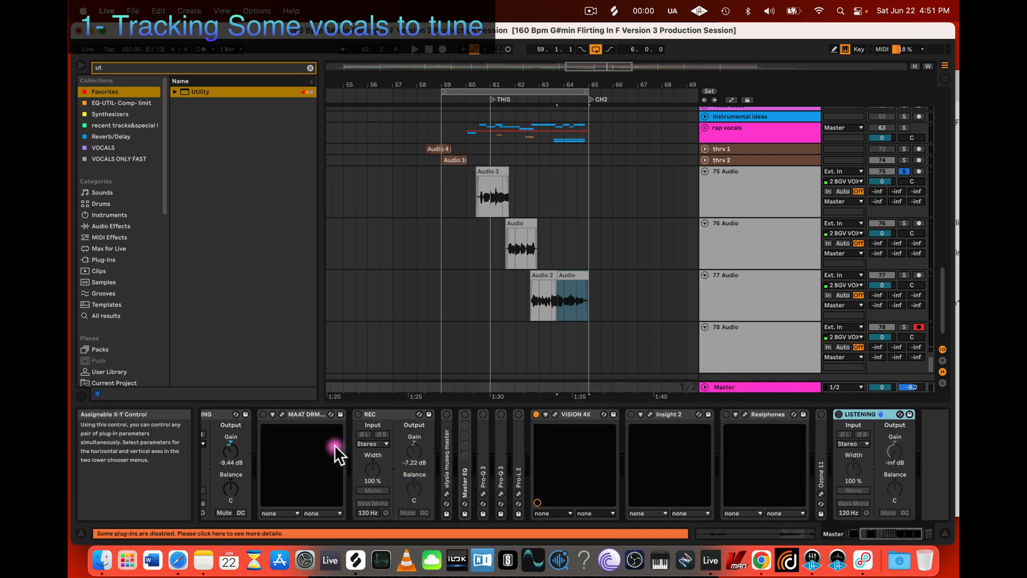
{"action": "left_click", "coordinate": [457, 198]}
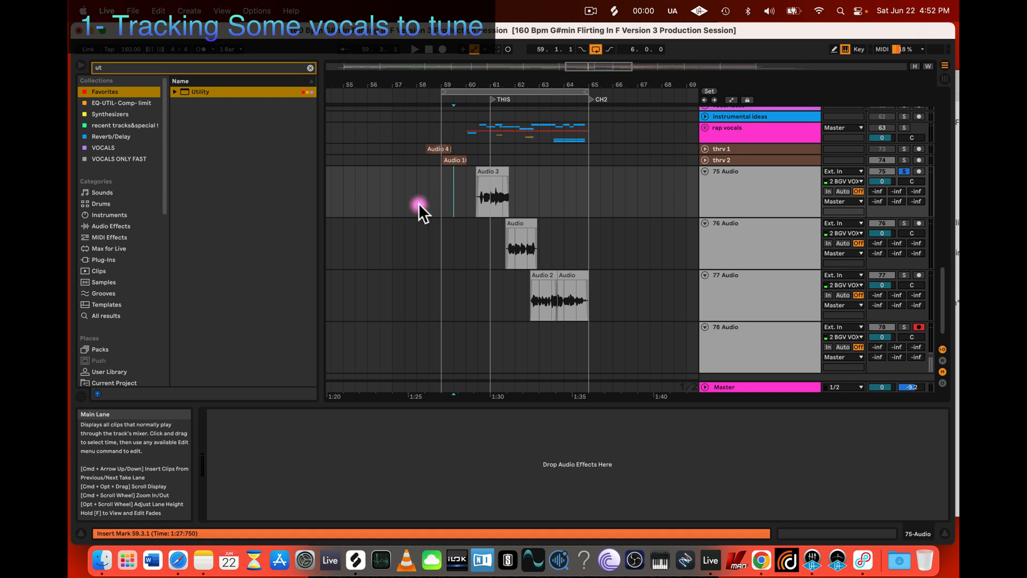
{"action": "scroll", "coordinate": [483, 246], "scroll_direction": "up", "scroll_amount": 5}
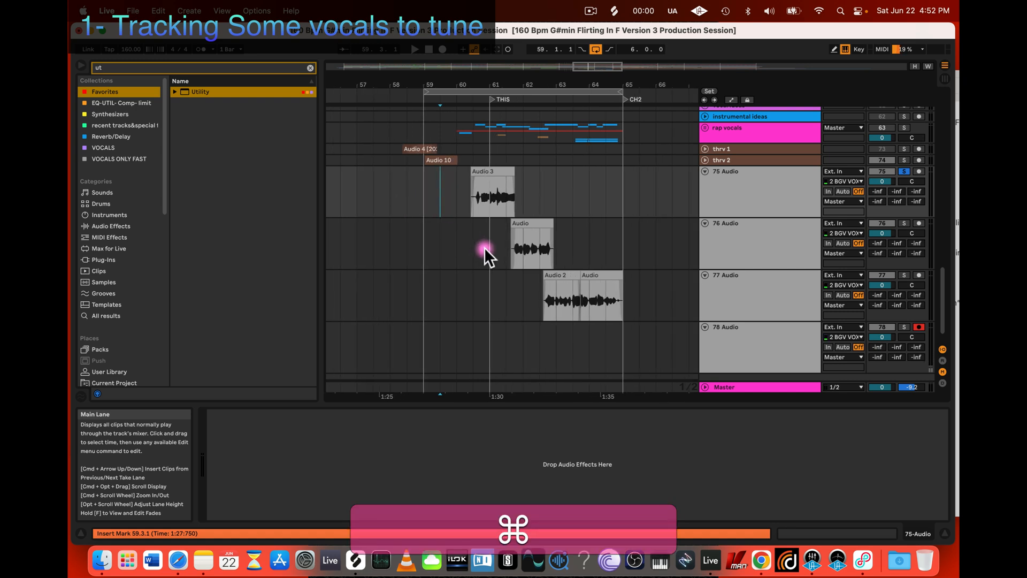
Step: Search the browser for "melod" and add Melodyne to the 75 Audio track's device chain
{"action": "left_click", "coordinate": [780, 192]}
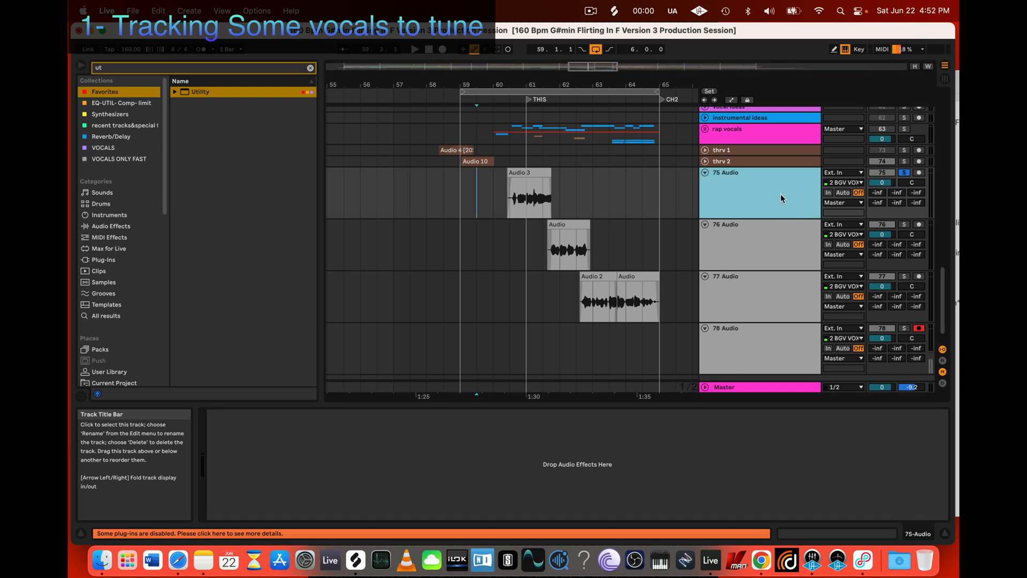
{"action": "scroll", "coordinate": [781, 194], "scroll_direction": "down", "scroll_amount": 2}
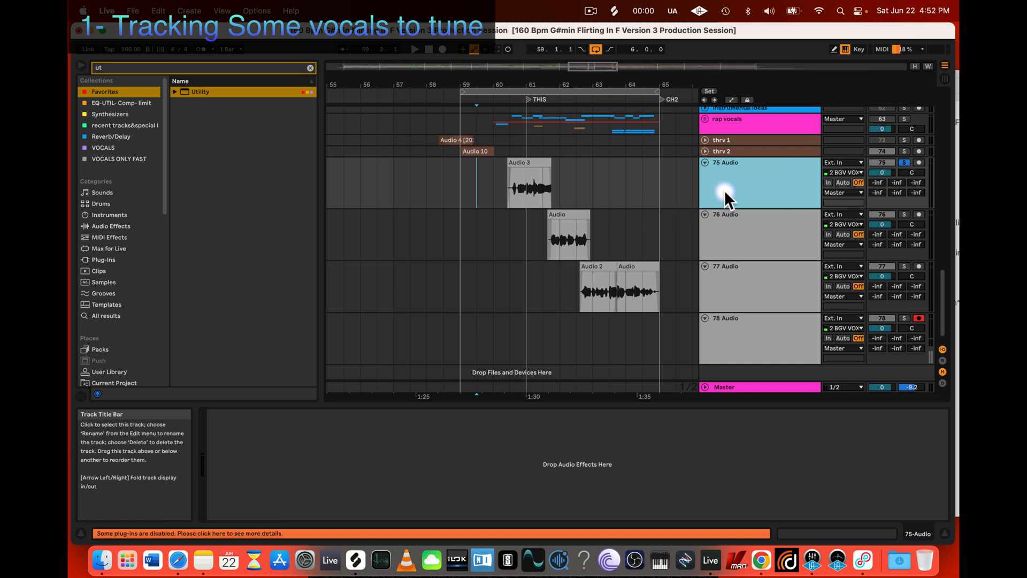
{"action": "left_click", "coordinate": [310, 69]}
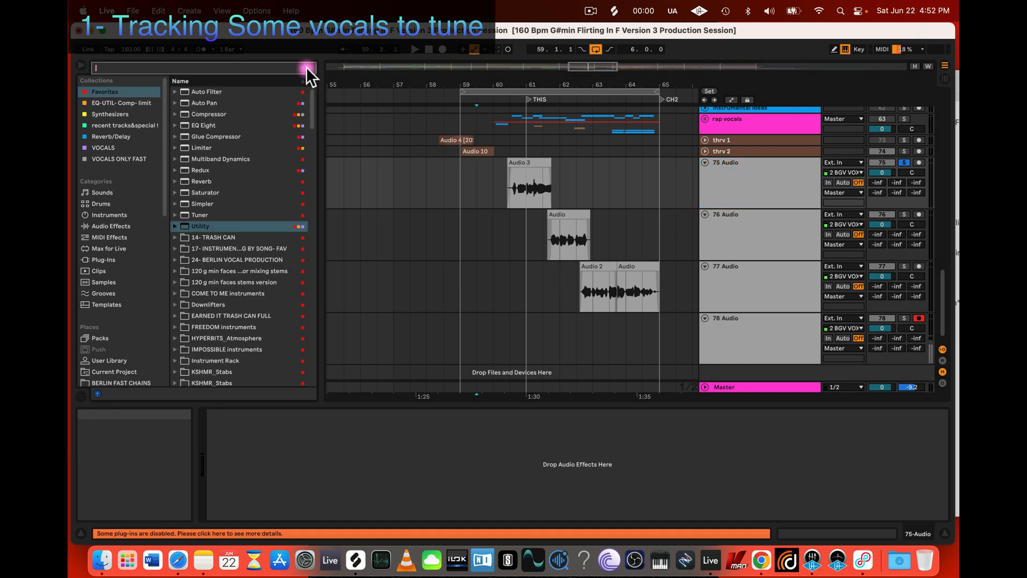
{"action": "type", "text": "me"}
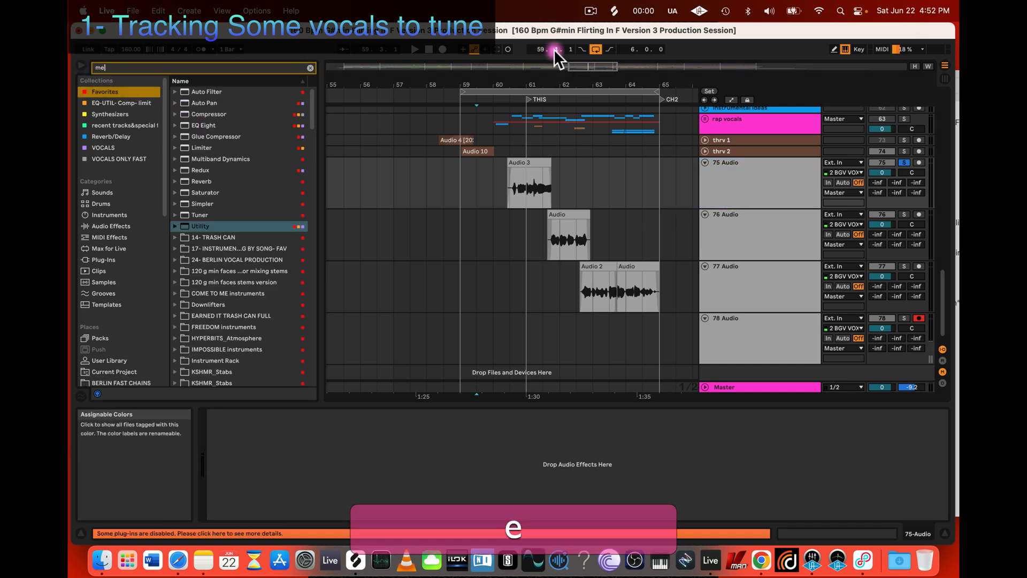
{"action": "left_click", "coordinate": [590, 11]}
{"action": "left_click", "coordinate": [588, 10]}
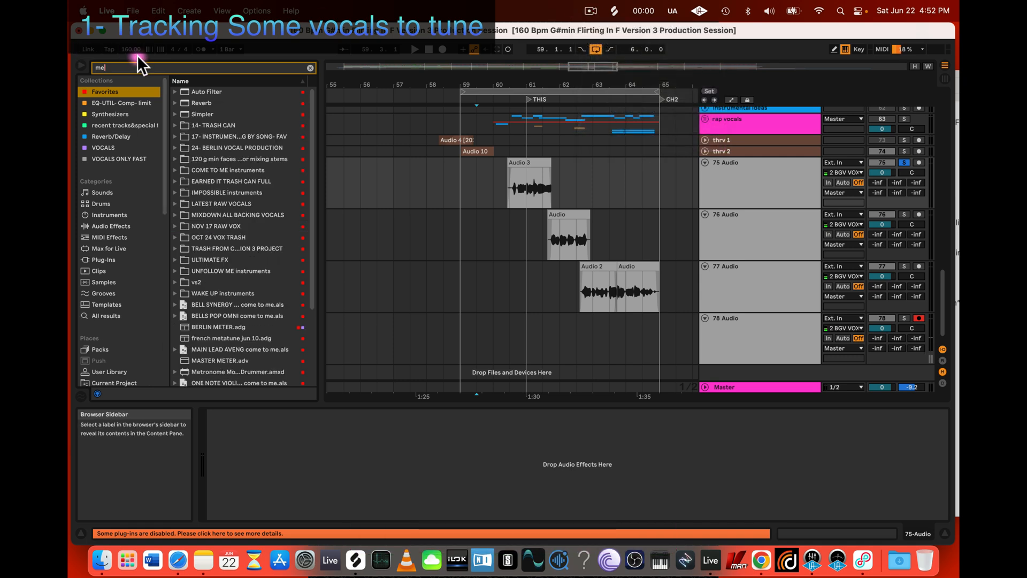
{"action": "type", "text": "lod"}
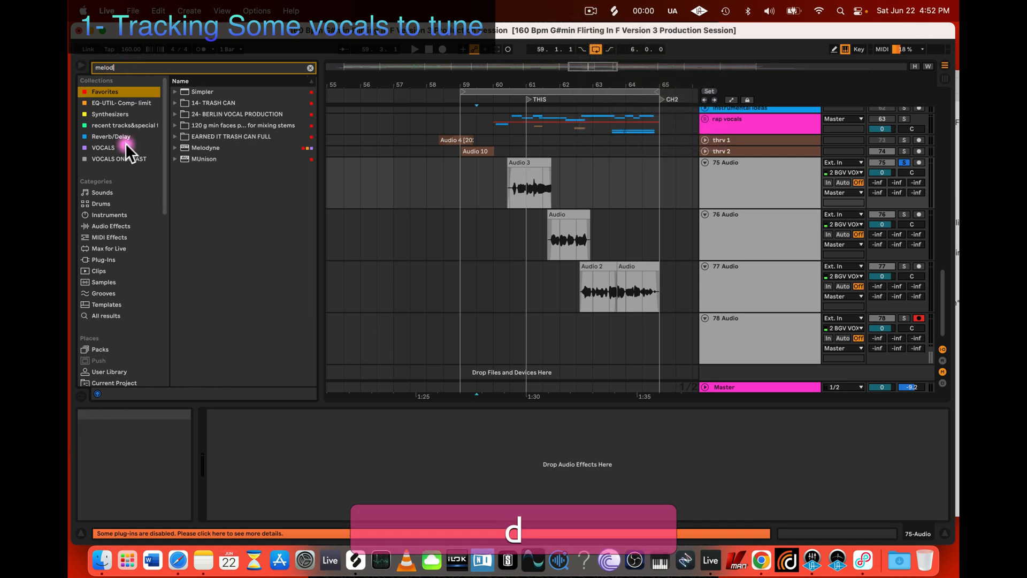
{"action": "left_click", "coordinate": [194, 137]}
{"action": "left_click_drag", "start_coordinate": [196, 145], "coordinate": [329, 452]}
Step: Open the Melodyne editor below the 75 Audio clip and place the insert marker ahead of the clip at 60.1.1
{"action": "left_click", "coordinate": [520, 166]}
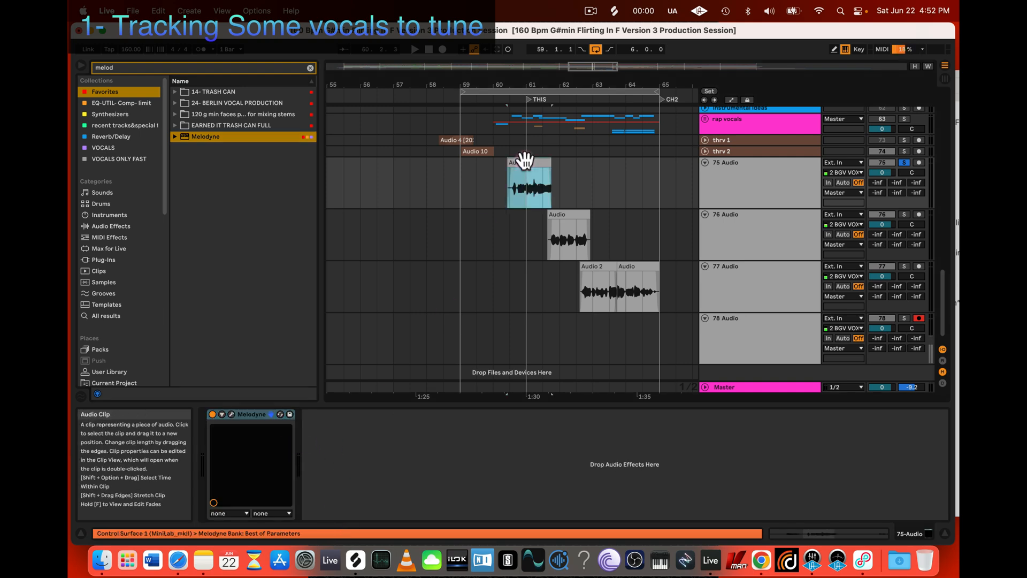
{"action": "scroll", "coordinate": [522, 163], "scroll_direction": "up", "scroll_amount": 2}
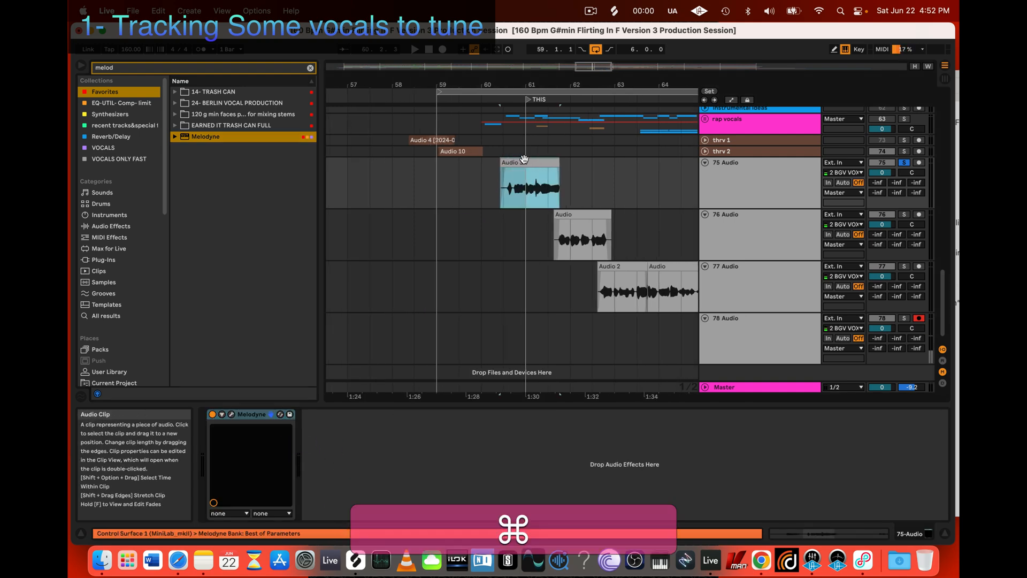
{"action": "left_click", "coordinate": [231, 414]}
{"action": "left_click_drag", "start_coordinate": [482, 211], "coordinate": [567, 278]}
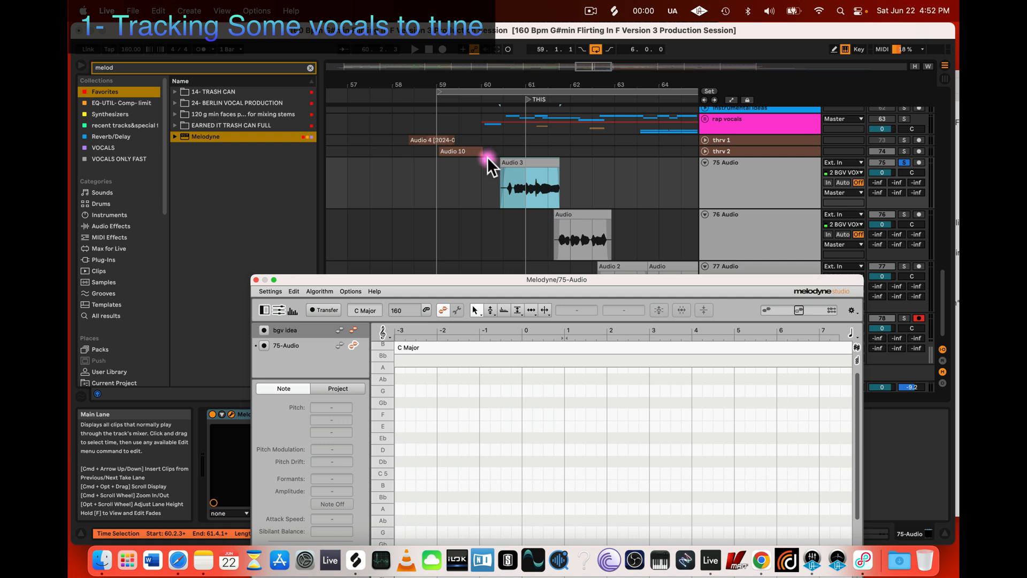
{"action": "left_click", "coordinate": [476, 168]}
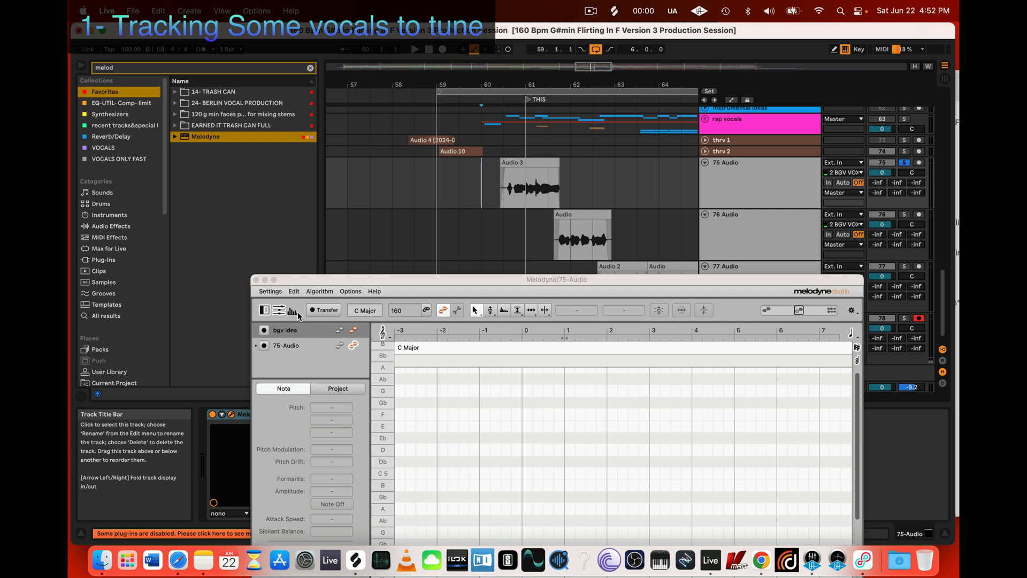
Step: Close the Melodyne editor and rename the 75 Audio track as LVA
{"action": "left_click", "coordinate": [499, 162]}
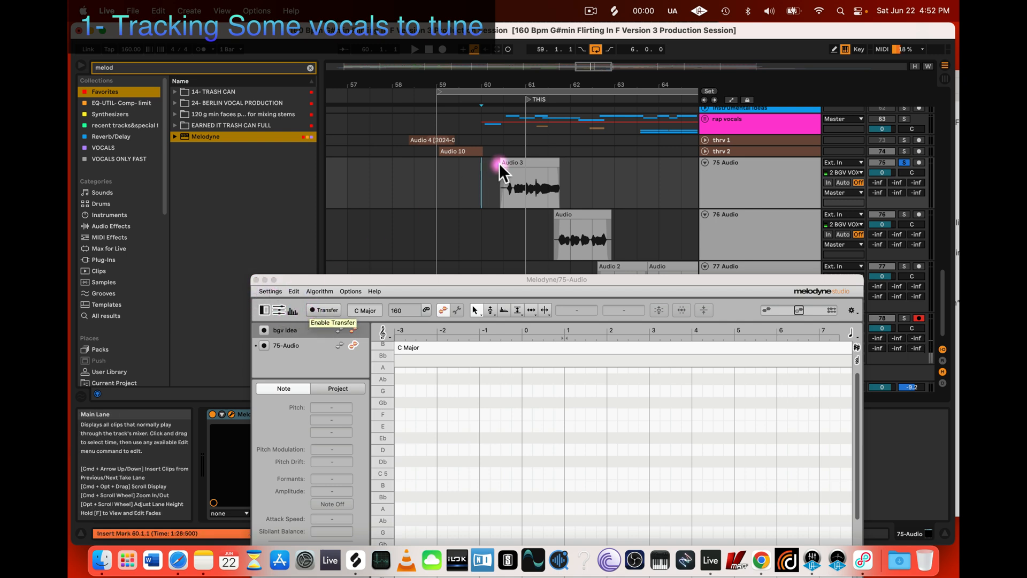
{"action": "left_click", "coordinate": [256, 280]}
{"action": "left_click", "coordinate": [765, 173]}
{"action": "key", "text": "super+r"}
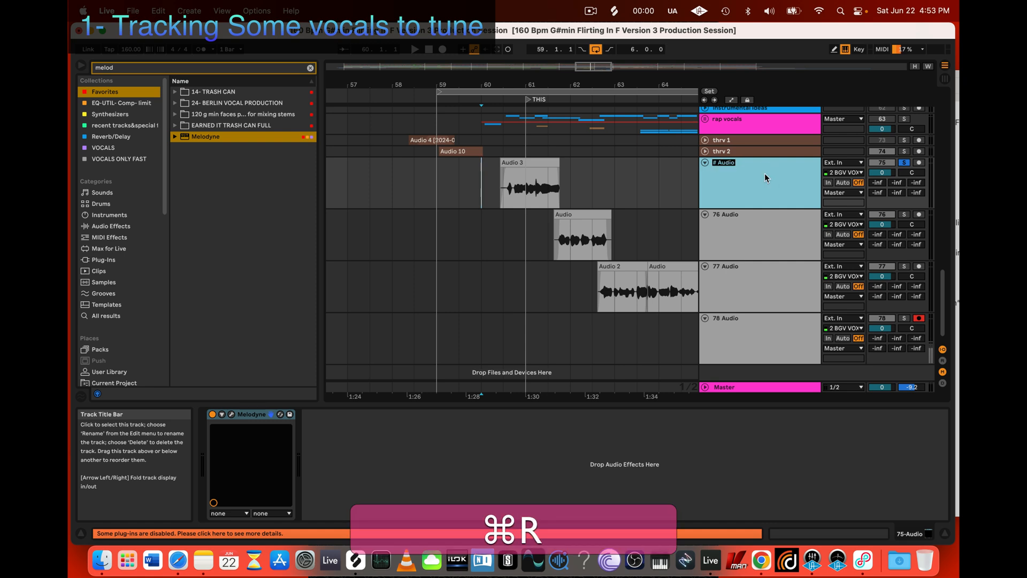
{"action": "type", "text": "LV"}
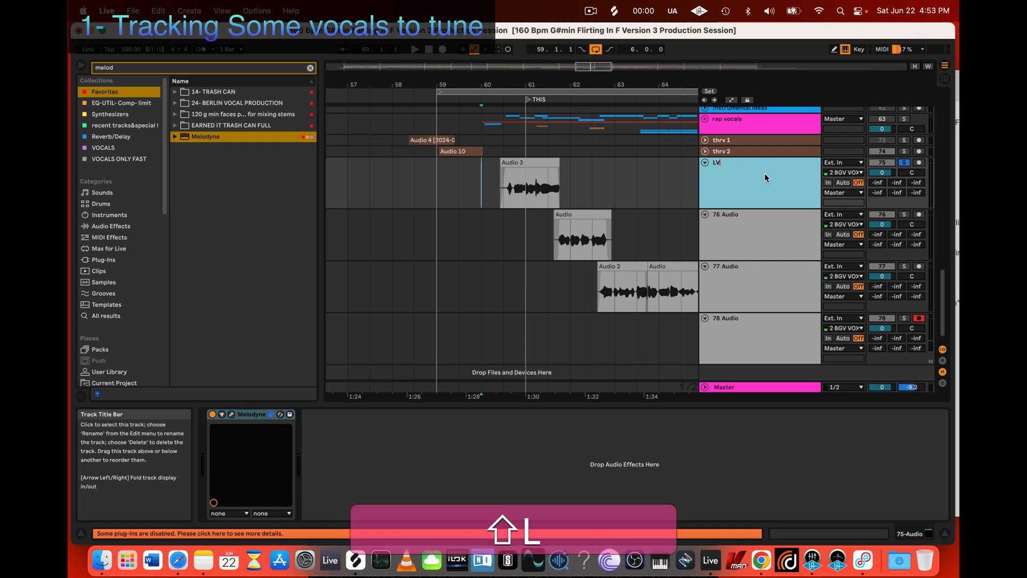
{"action": "type", "text": "V"}
{"action": "key", "text": "BackSpace"}
{"action": "type", "text": "A"}
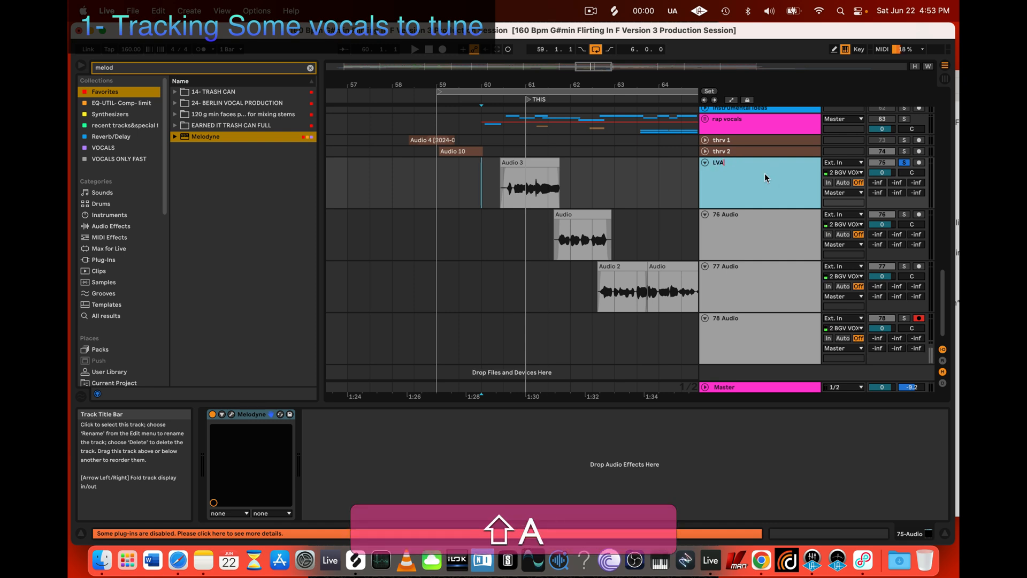
Step: Rename the 76 Audio track as LVB and the 77 Audio track as LVC
{"action": "left_click", "coordinate": [749, 225]}
{"action": "key", "text": "super+r"}
{"action": "type", "text": "LV"}
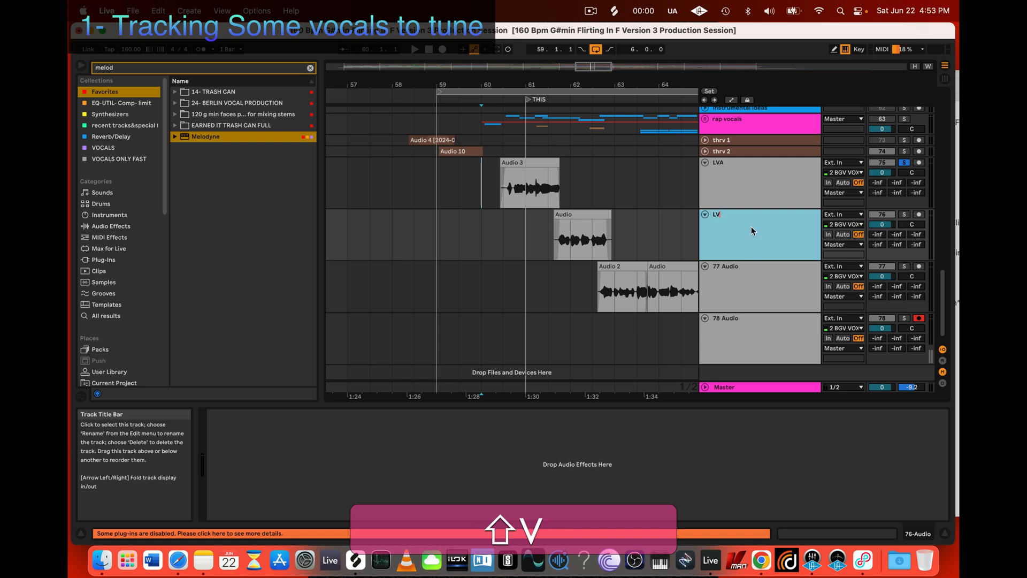
{"action": "type", "text": "B"}
{"action": "left_click", "coordinate": [746, 273]}
{"action": "key", "text": "shift+super+r"}
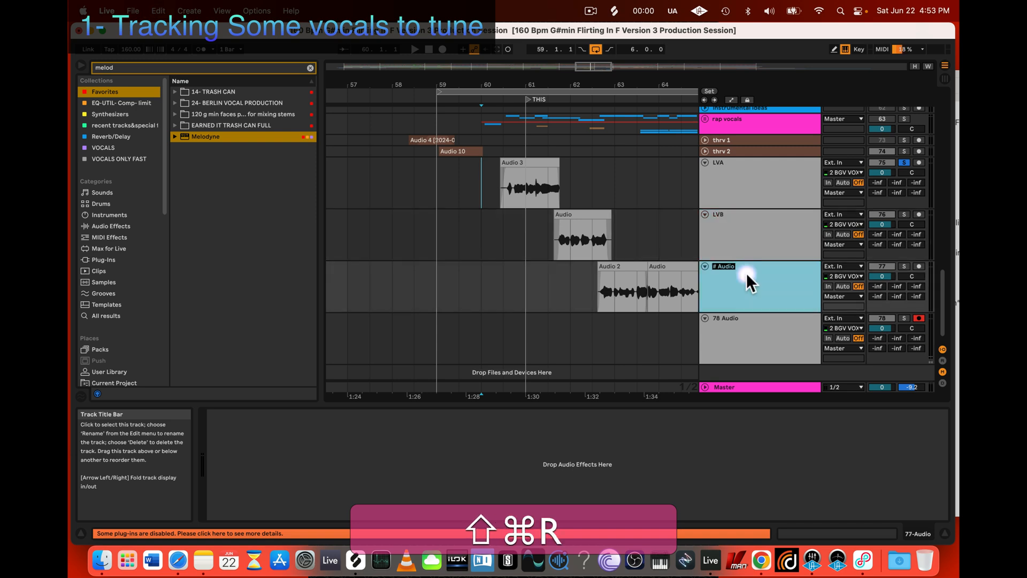
{"action": "type", "text": "LVC"}
{"action": "key", "text": "shift+Return"}
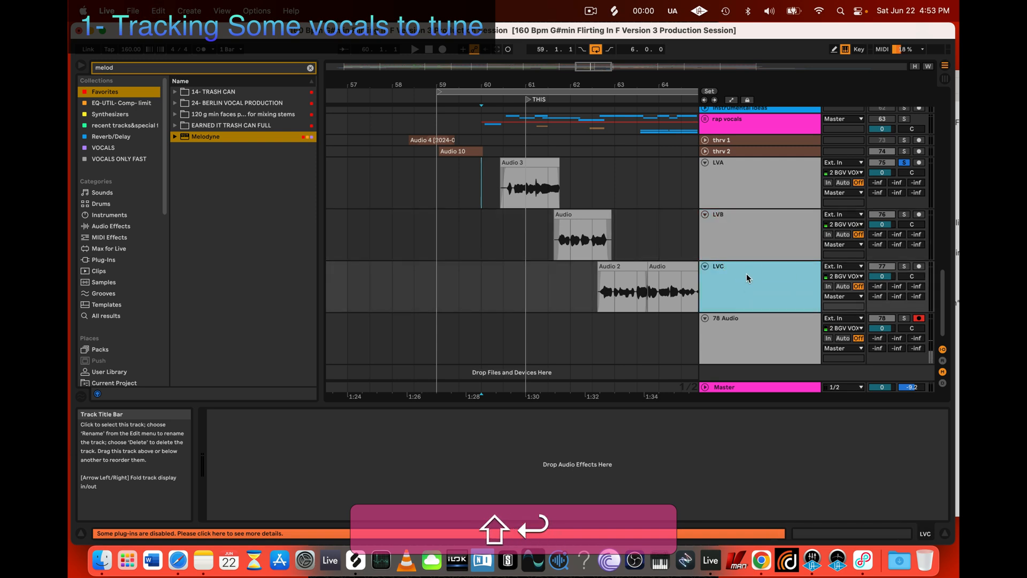
Step: Color the LVA, LVB and LVC tracks yellow and assign the track color to their clips
{"action": "left_click", "coordinate": [737, 182], "text": "shift"}
{"action": "right_click", "coordinate": [728, 271]}
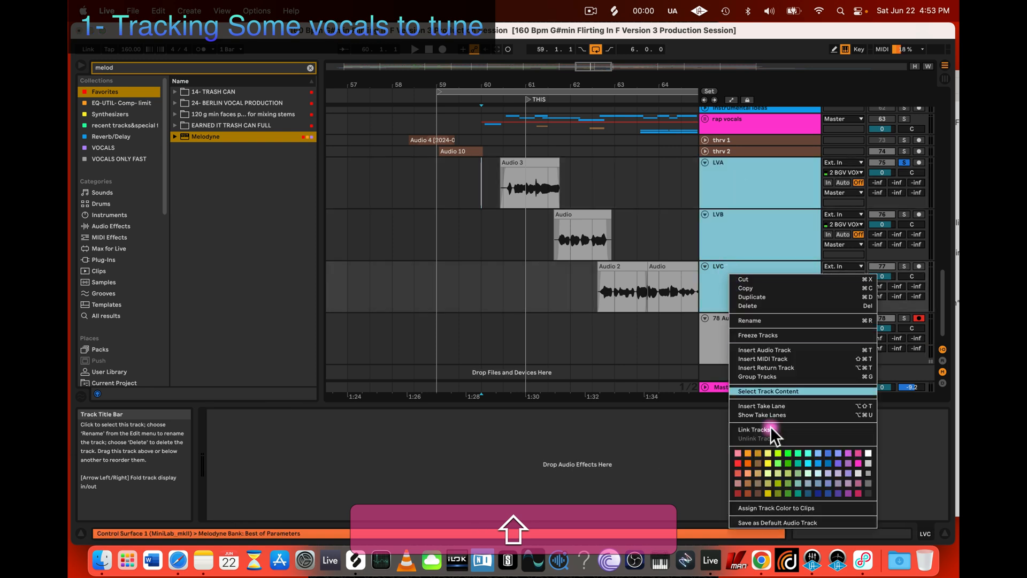
{"action": "left_click", "coordinate": [767, 451]}
{"action": "right_click", "coordinate": [736, 189]}
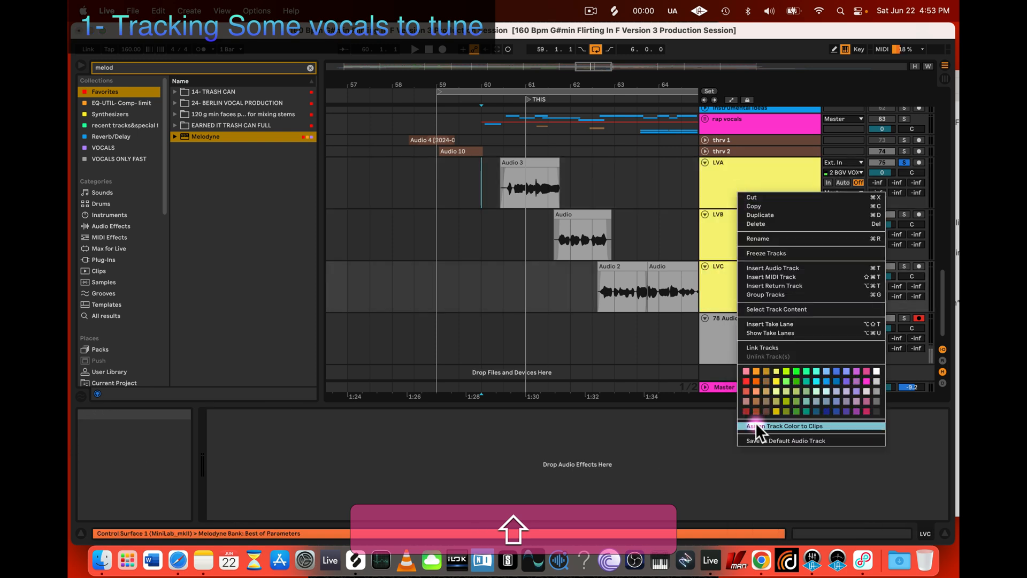
{"action": "left_click", "coordinate": [755, 422]}
Step: Reopen the Melodyne editor of the LVA track and place the insert marker ahead of its clip at 60.1.1
{"action": "left_click", "coordinate": [509, 164]}
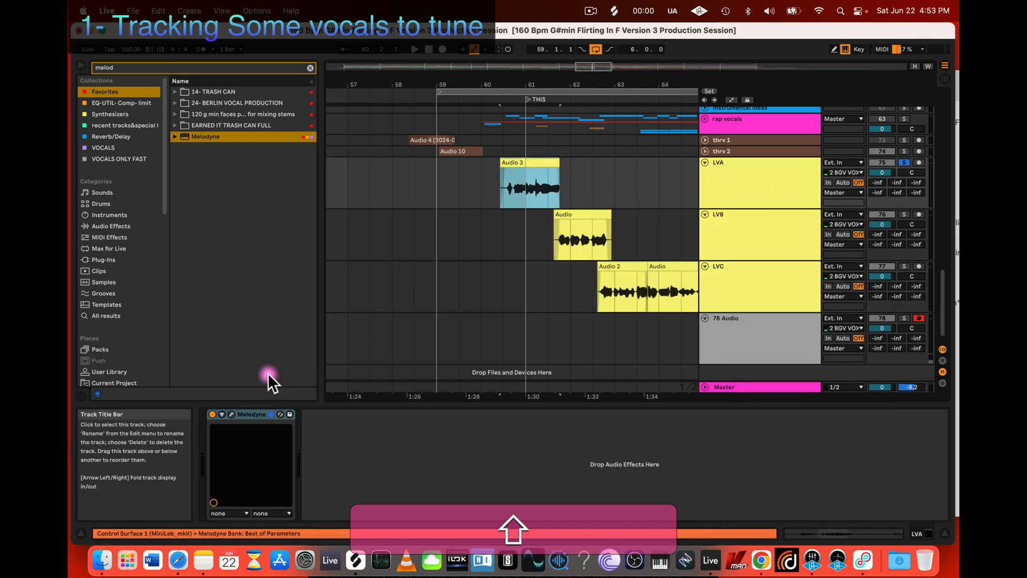
{"action": "left_click", "coordinate": [231, 414]}
{"action": "left_click_drag", "start_coordinate": [473, 215], "coordinate": [493, 199]}
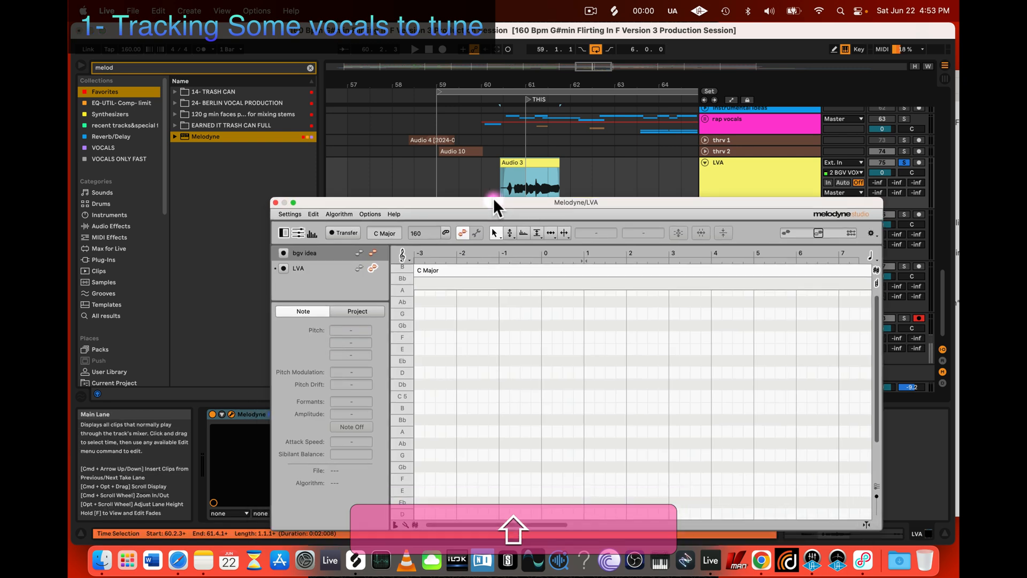
{"action": "left_click_drag", "start_coordinate": [351, 208], "coordinate": [380, 255]}
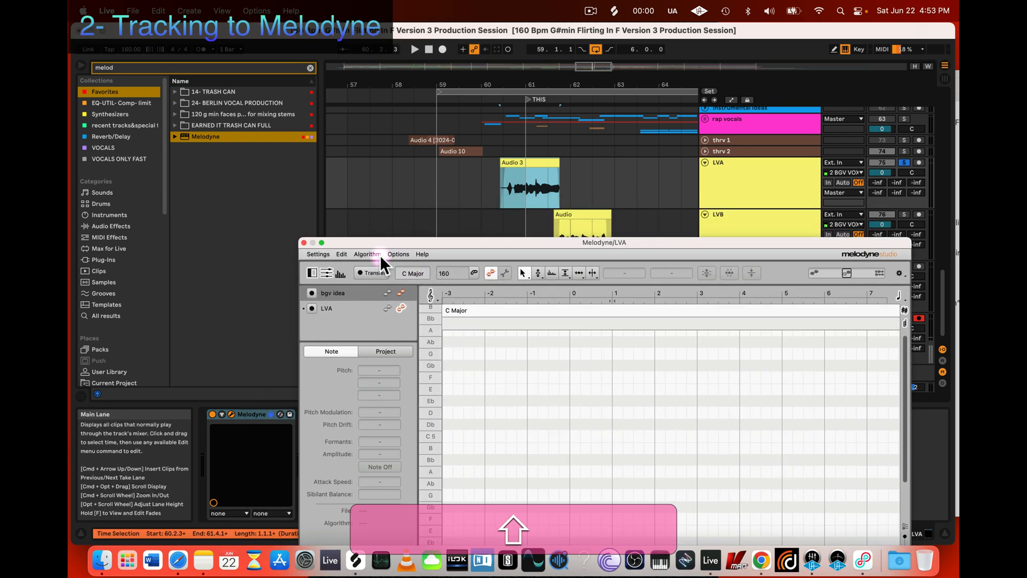
{"action": "left_click", "coordinate": [471, 185]}
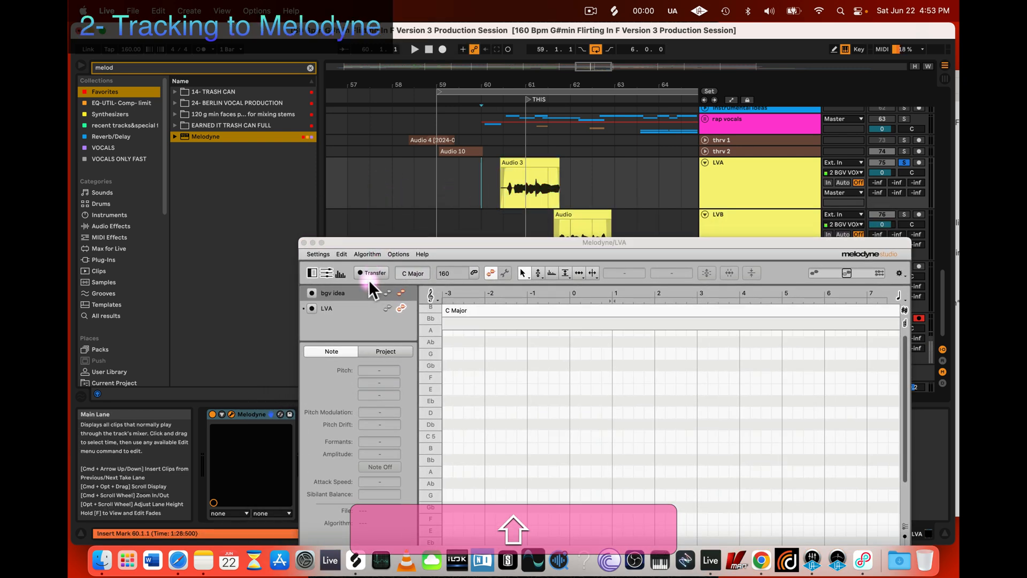
{"action": "left_click_drag", "start_coordinate": [390, 241], "coordinate": [365, 135]}
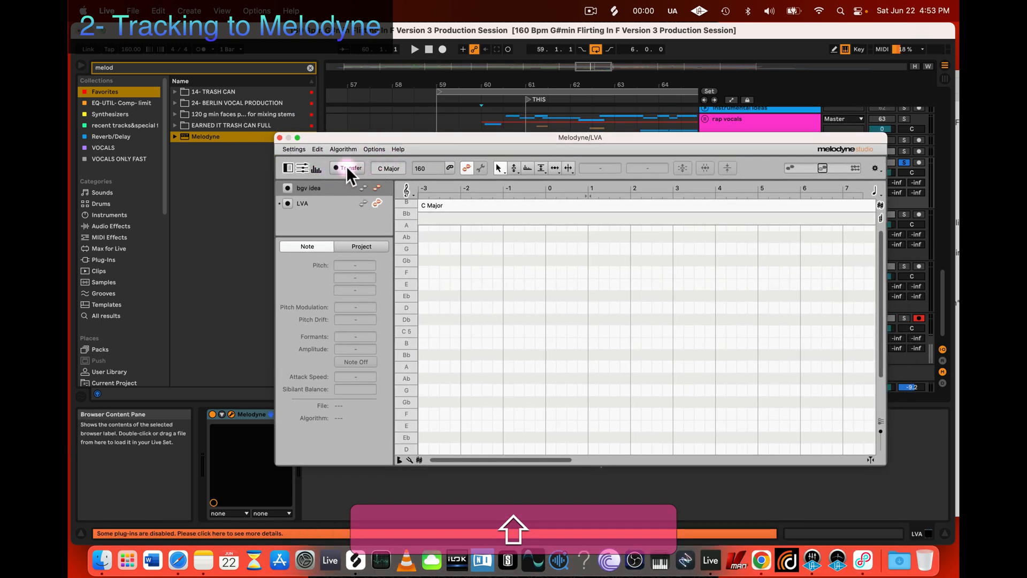
Step: Transfer the LVA clip's audio into Melodyne by playing the arrangement from 60.1.1 through the clip's end
{"action": "left_click", "coordinate": [347, 169]}
{"action": "left_click_drag", "start_coordinate": [390, 138], "coordinate": [420, 255]}
{"action": "left_click", "coordinate": [483, 170]}
{"action": "key", "text": "space"}
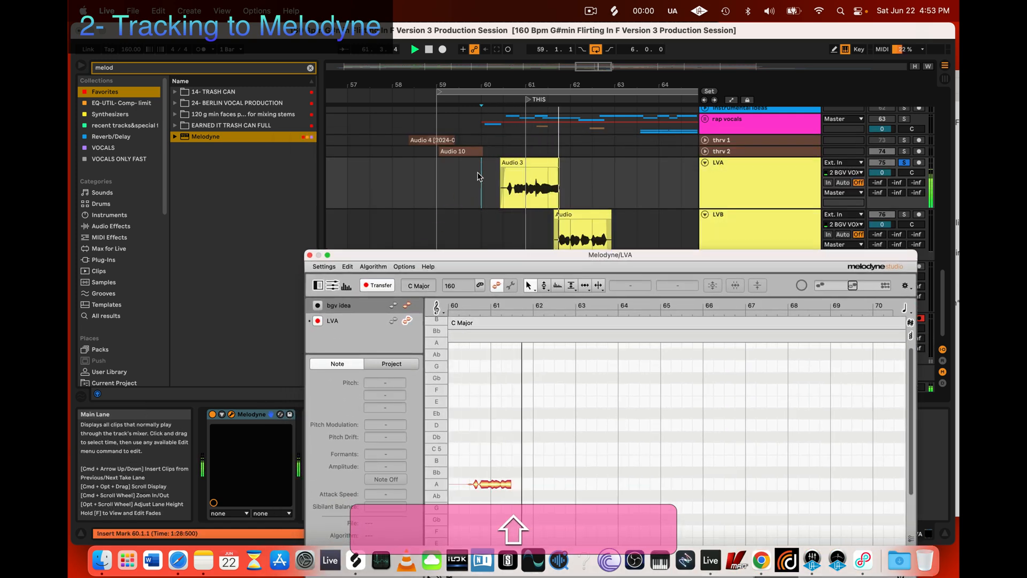
{"action": "key", "text": "space"}
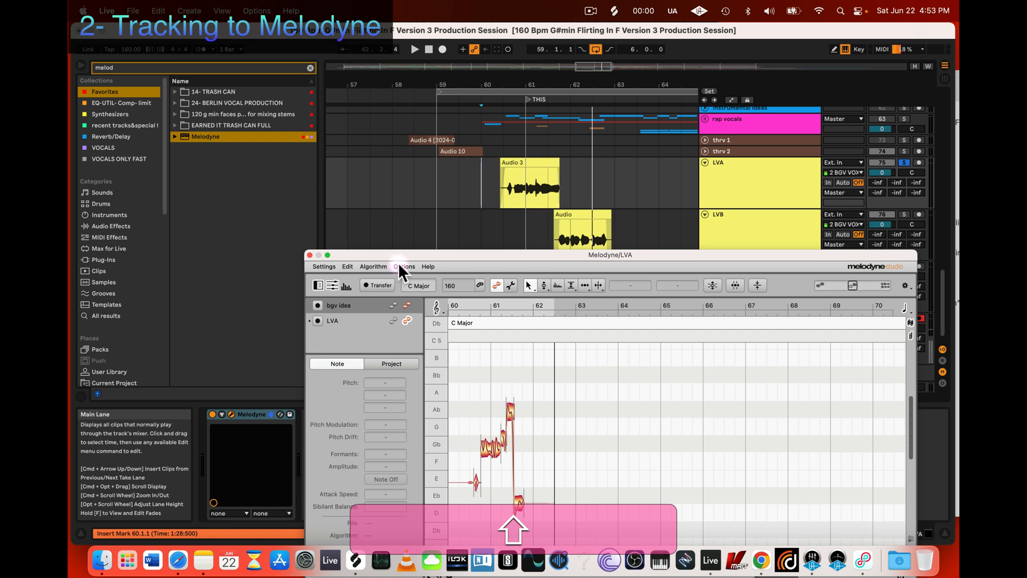
Step: Widen the Melodyne window and reposition it over the arrangement so the transferred notes can be edited
{"action": "left_click", "coordinate": [528, 166]}
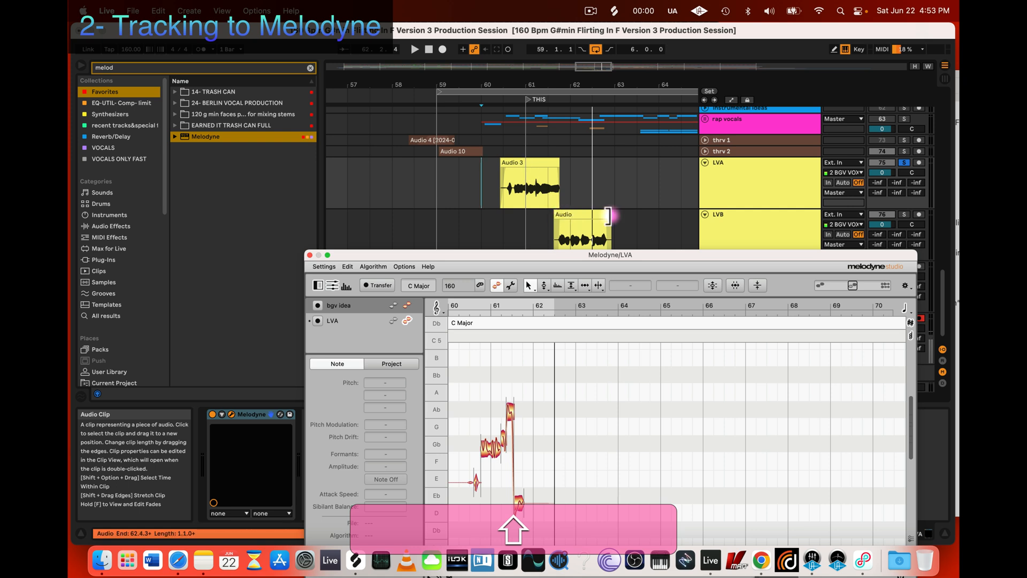
{"action": "left_click", "coordinate": [473, 210]}
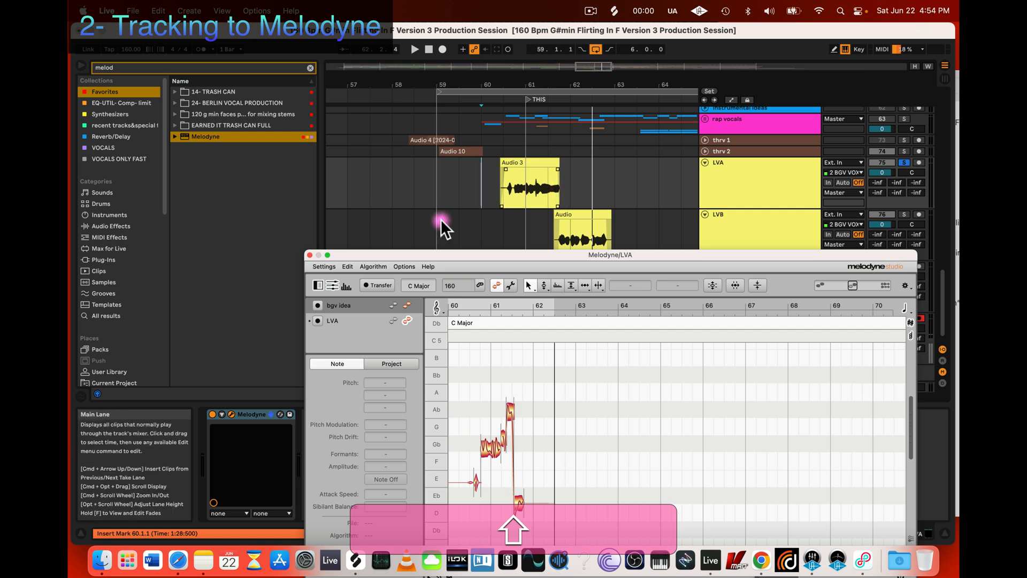
{"action": "left_click_drag", "start_coordinate": [467, 256], "coordinate": [458, 225]}
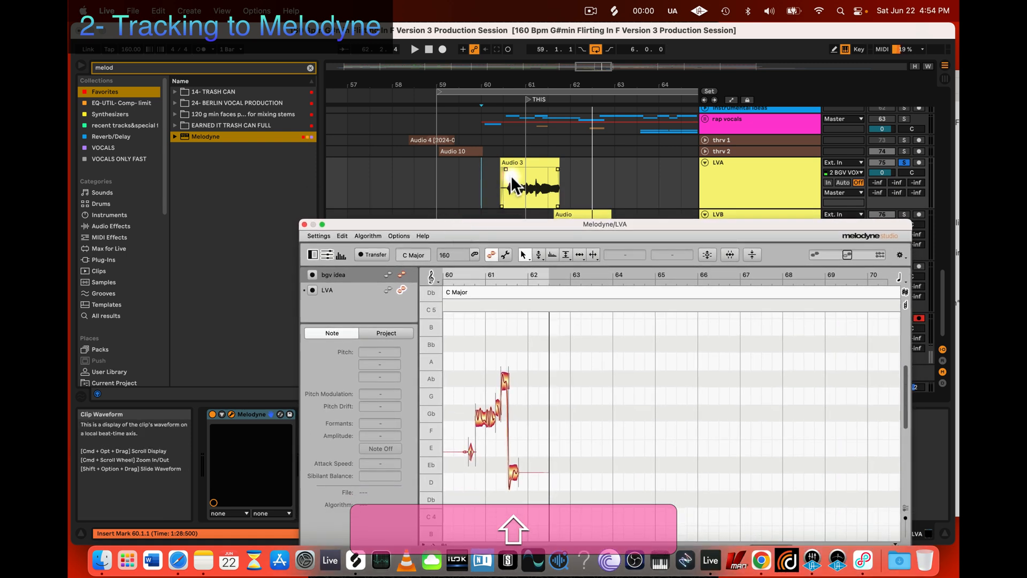
{"action": "left_click_drag", "start_coordinate": [500, 220], "coordinate": [454, 168]}
{"action": "left_click", "coordinate": [482, 181]}
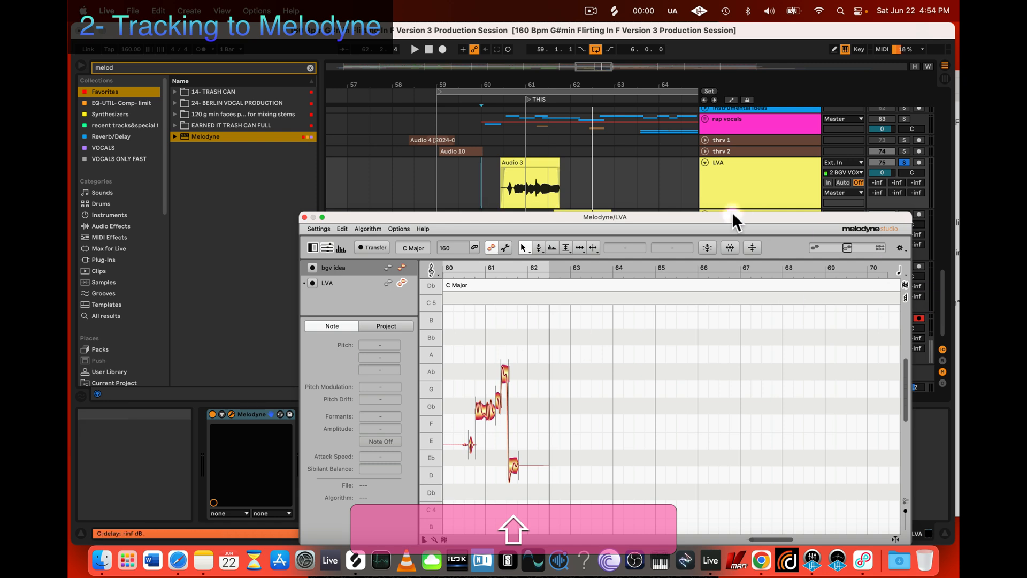
{"action": "left_click_drag", "start_coordinate": [410, 215], "coordinate": [401, 155]}
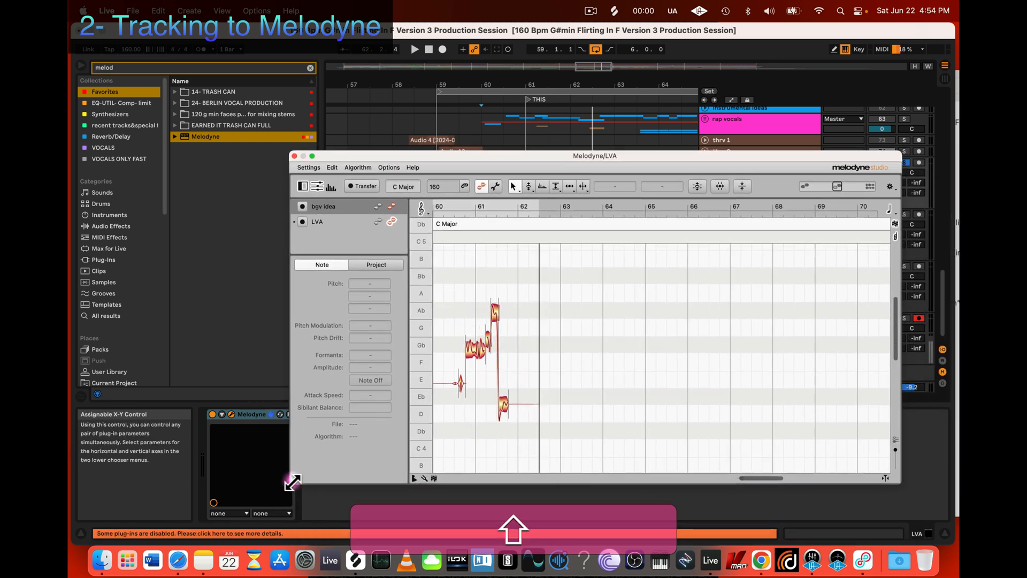
{"action": "left_click_drag", "start_coordinate": [290, 482], "coordinate": [121, 496]}
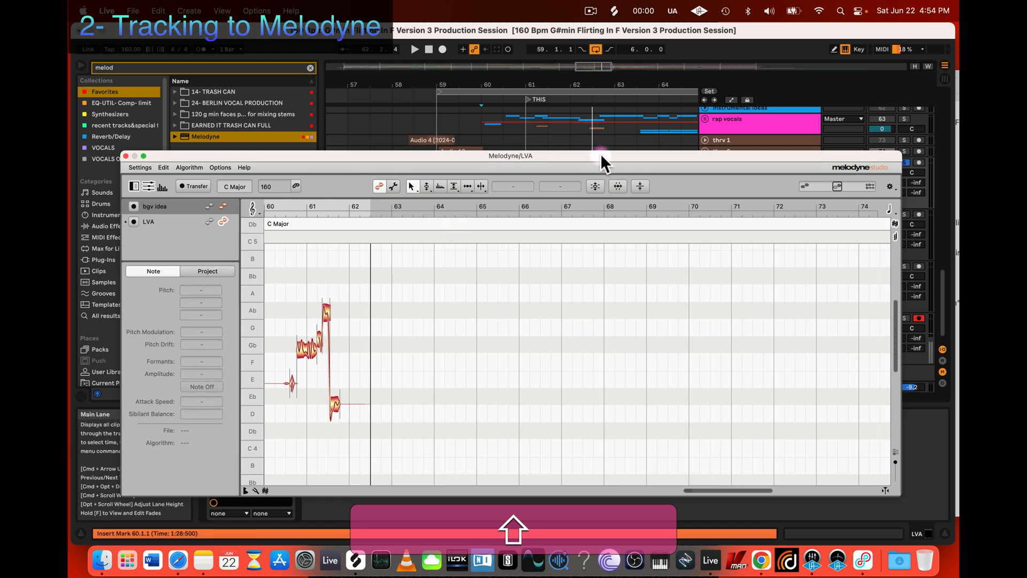
{"action": "left_click_drag", "start_coordinate": [600, 154], "coordinate": [629, 114]}
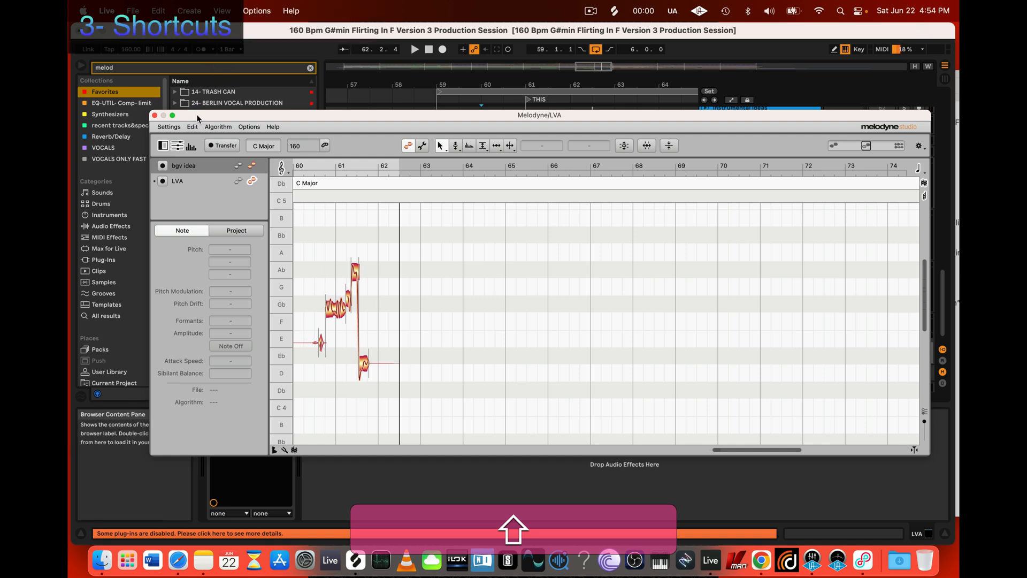
Step: Open the Shortcuts page of the Melodyne preferences
{"action": "left_click", "coordinate": [171, 128]}
{"action": "left_click", "coordinate": [172, 135]}
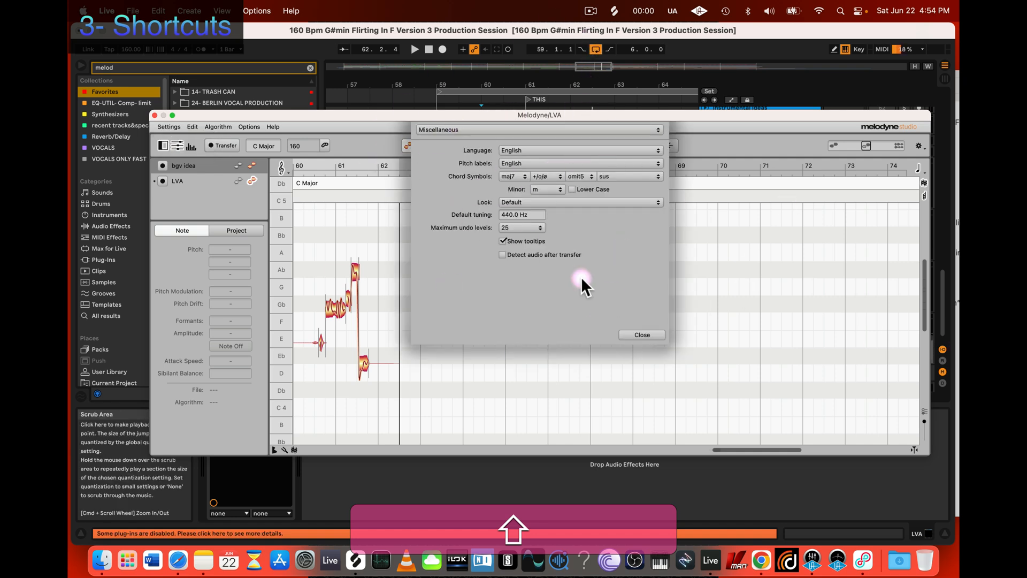
{"action": "left_click", "coordinate": [453, 130]}
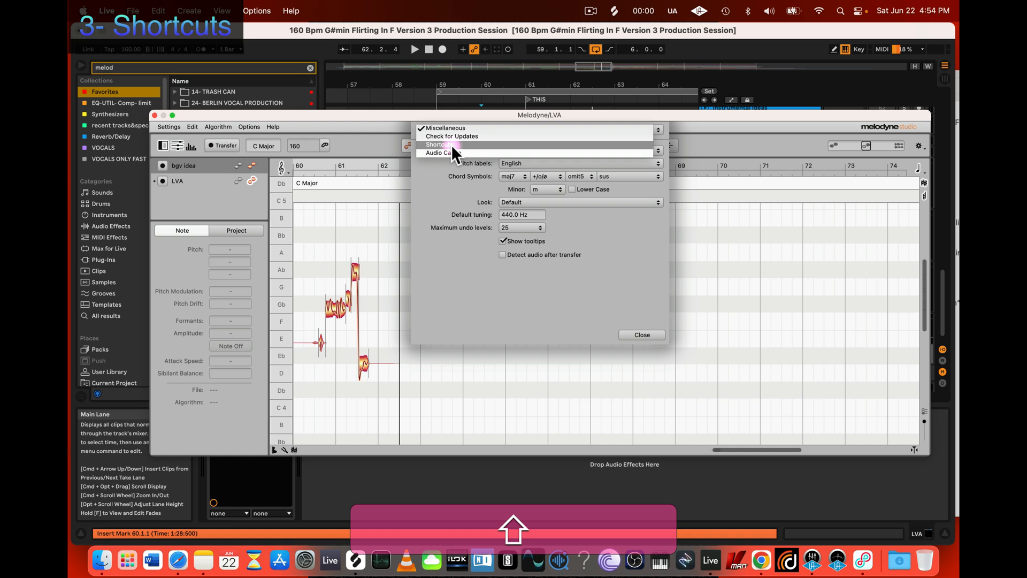
{"action": "left_click", "coordinate": [453, 146]}
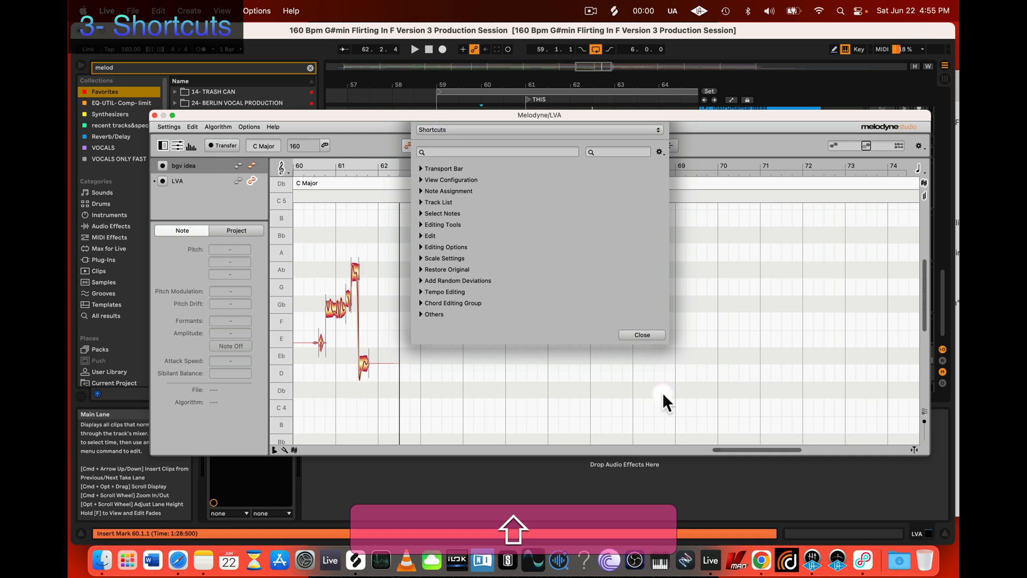
Step: Switch to Notes and list the numbers 1 to 5 on separate lines below the MELODYNE SHORT CUTS title
{"action": "left_click", "coordinate": [203, 560]}
{"action": "left_click", "coordinate": [389, 250]}
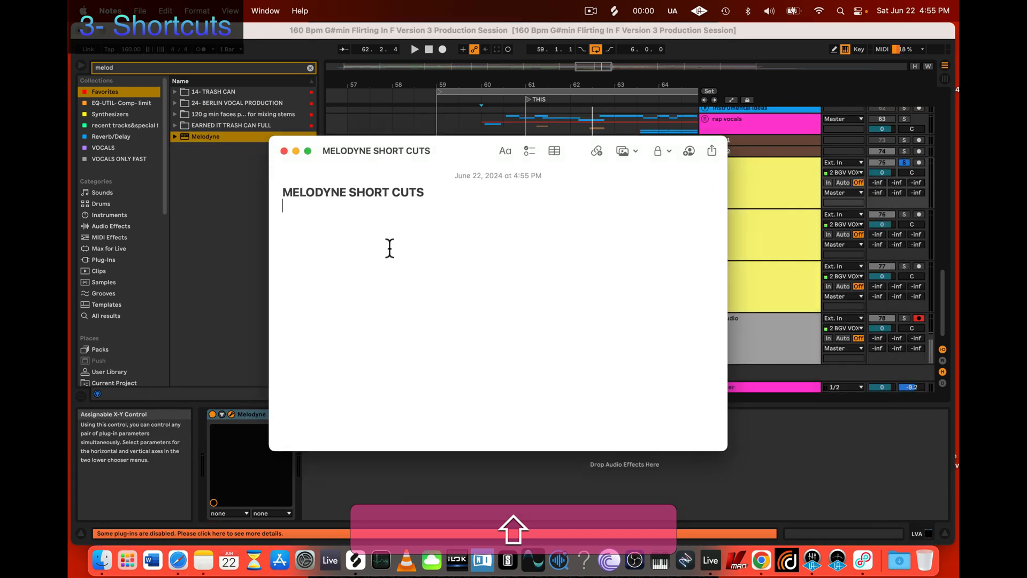
{"action": "key", "text": "shift+Return"}
{"action": "key", "text": "shift"}
{"action": "type", "text": "1"}
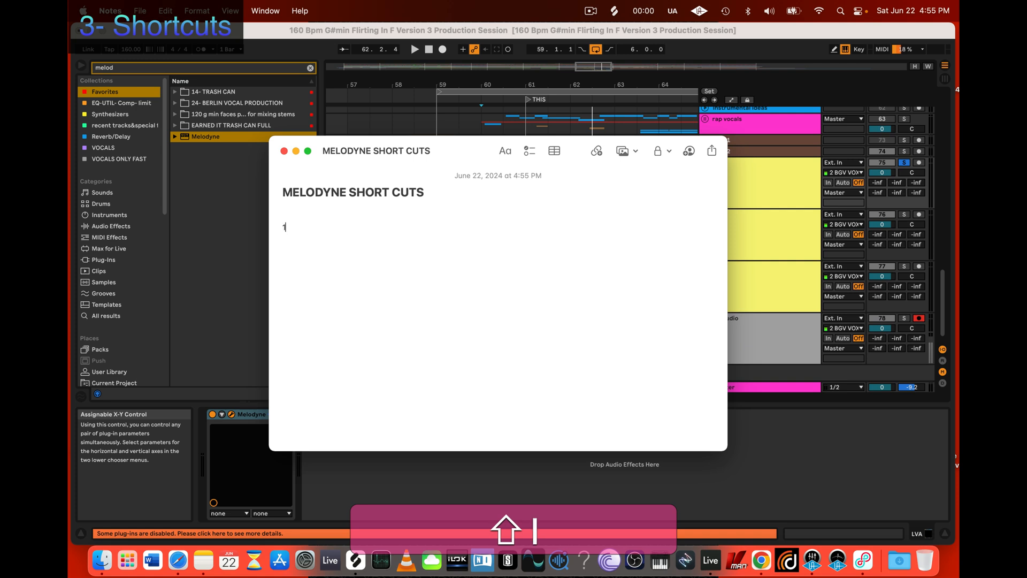
{"action": "key", "text": "Return"}
{"action": "type", "text": "2"}
{"action": "key", "text": "Return"}
{"action": "type", "text": "3"}
{"action": "key", "text": "Return"}
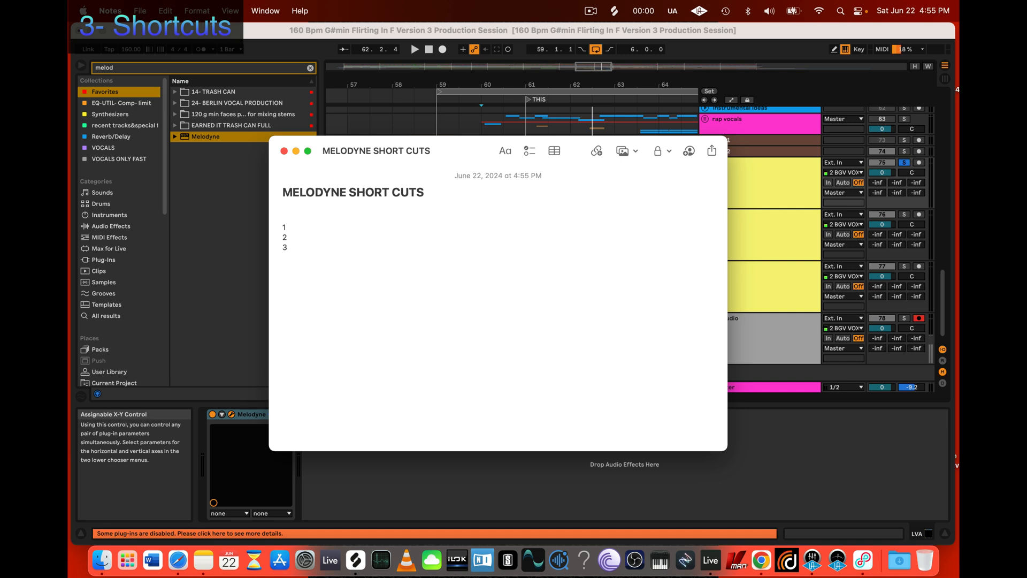
{"action": "type", "text": "4"}
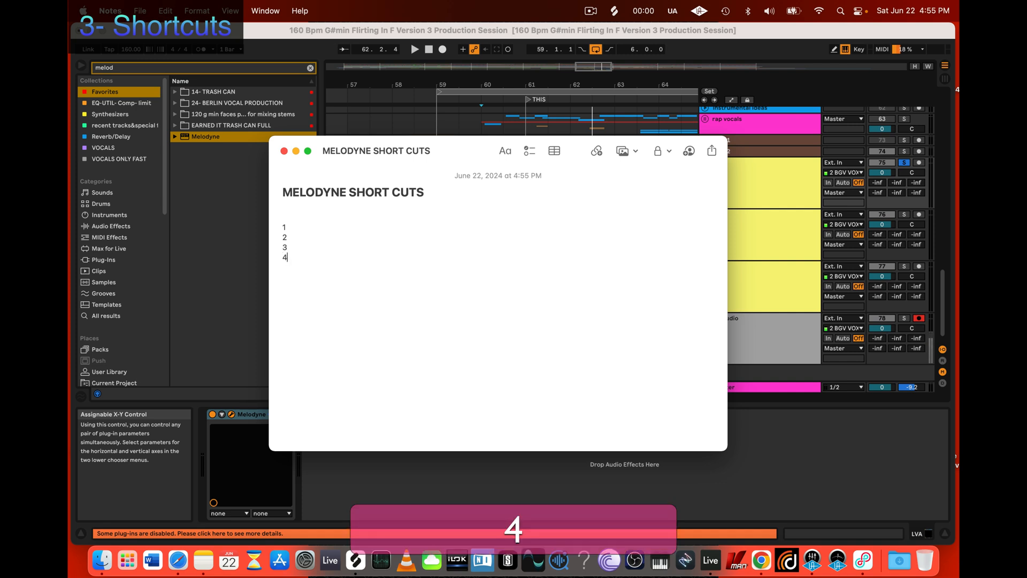
{"action": "key", "text": "Return"}
{"action": "type", "text": "5"}
{"action": "key", "text": "Return"}
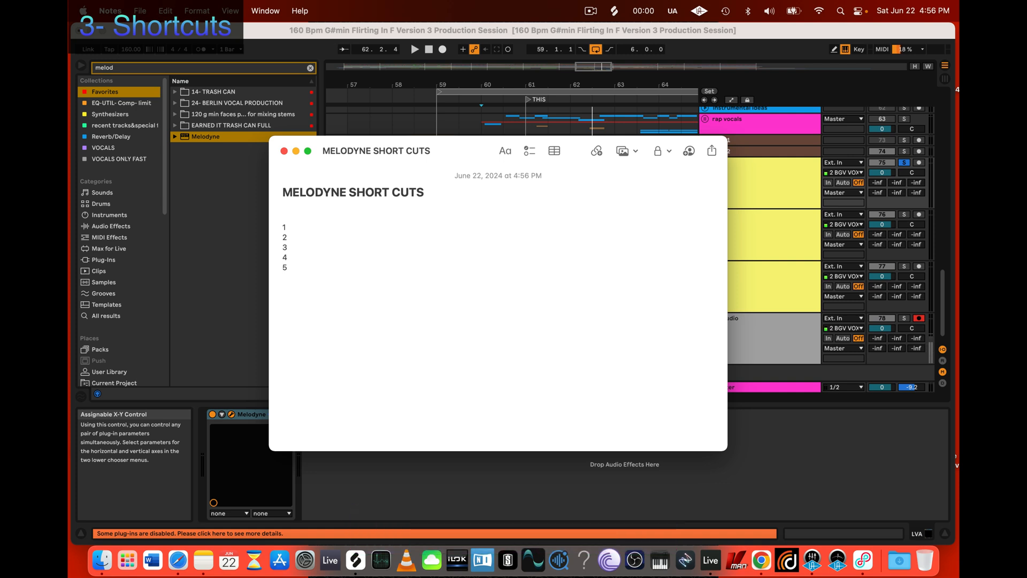
Step: Add the letters T and Z on separate lines below the number 5 in the shortcut list, separated by a blank line
{"action": "type", "text": "t"}
{"action": "key", "text": "BackSpace"}
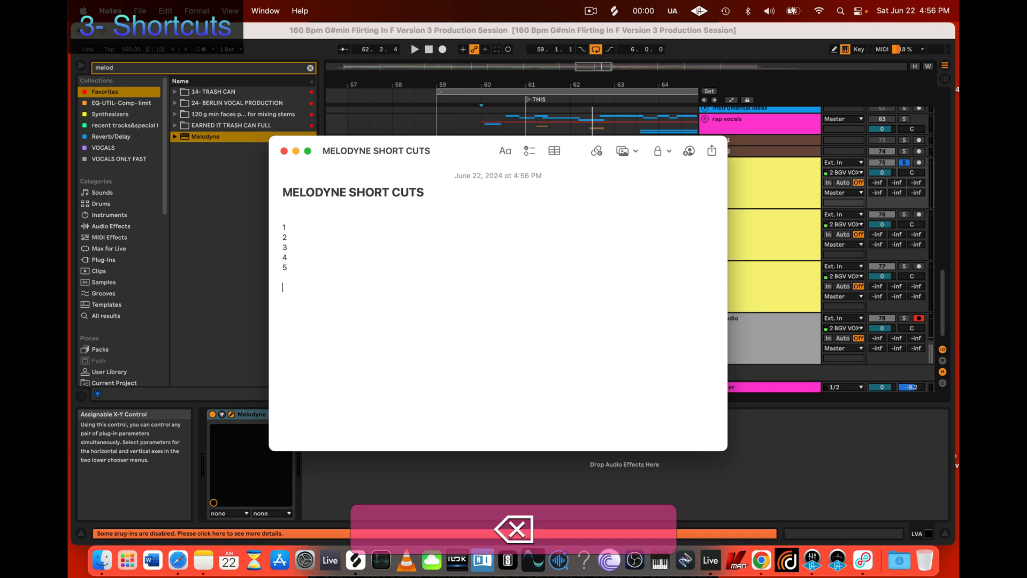
{"action": "type", "text": "T"}
{"action": "key", "text": "shift+Return"}
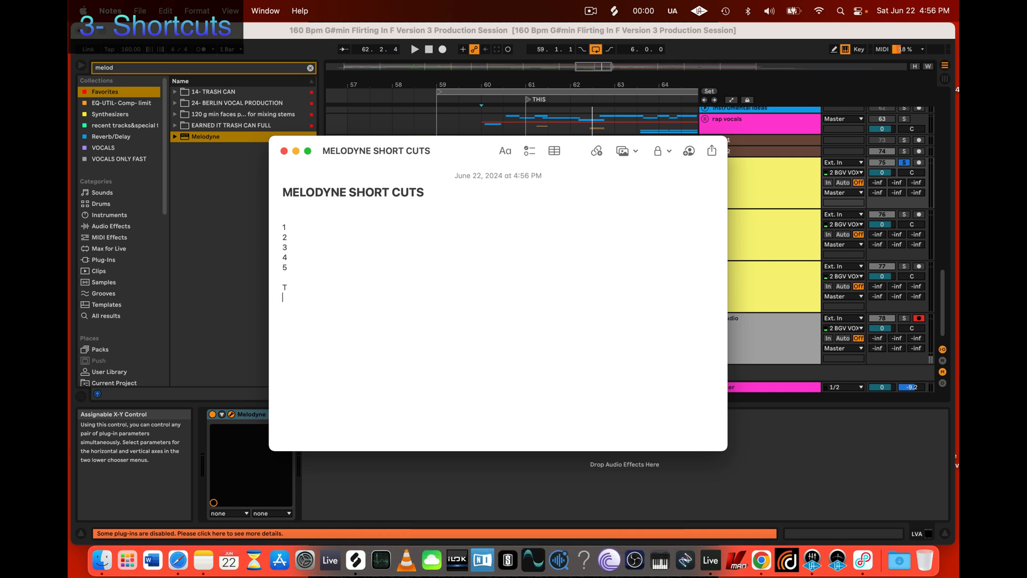
{"action": "type", "text": "z"}
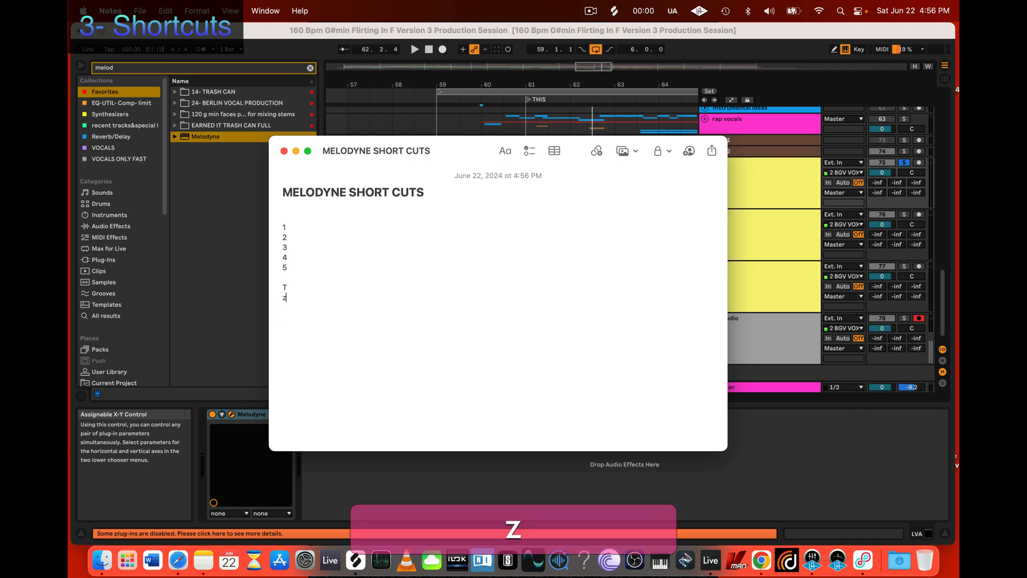
{"action": "key", "text": "BackSpace"}
{"action": "type", "text": "Z"}
{"action": "key", "text": "shift+Return"}
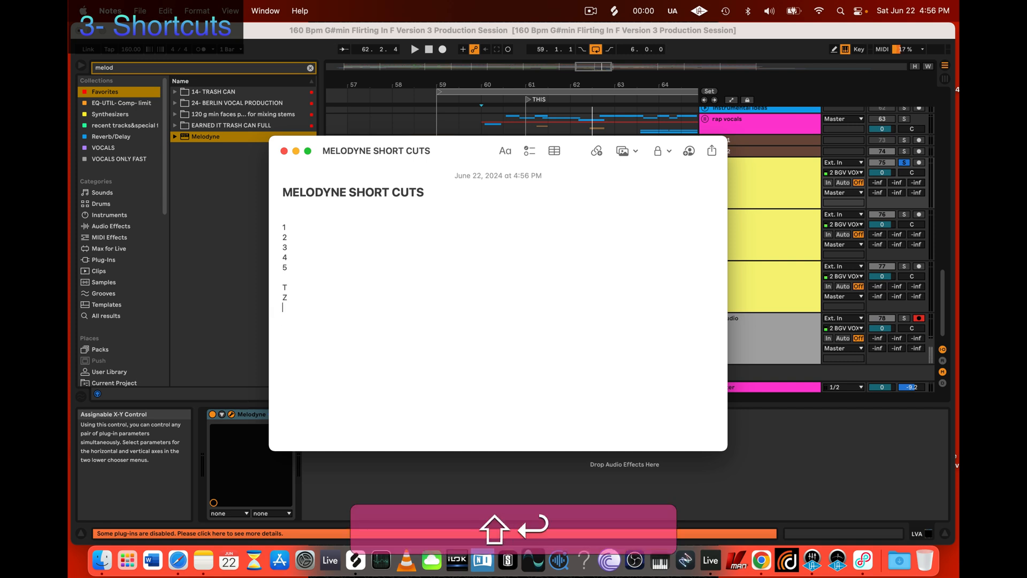
{"action": "key", "text": "Return"}
{"action": "left_click", "coordinate": [329, 229]}
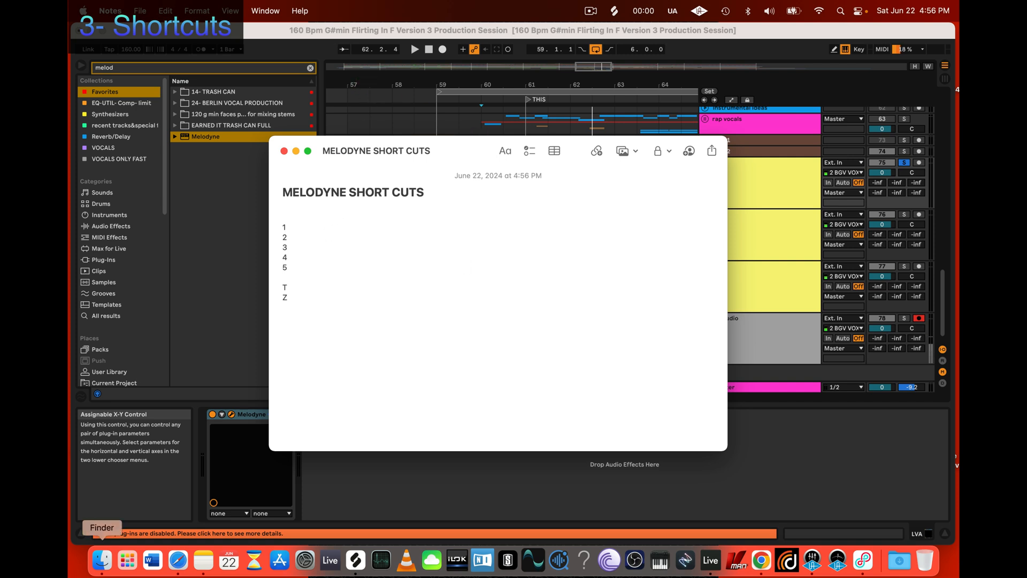
Step: Switch back to Melodyne, close its preferences and check the name of the arrow tool
{"action": "left_click", "coordinate": [230, 414]}
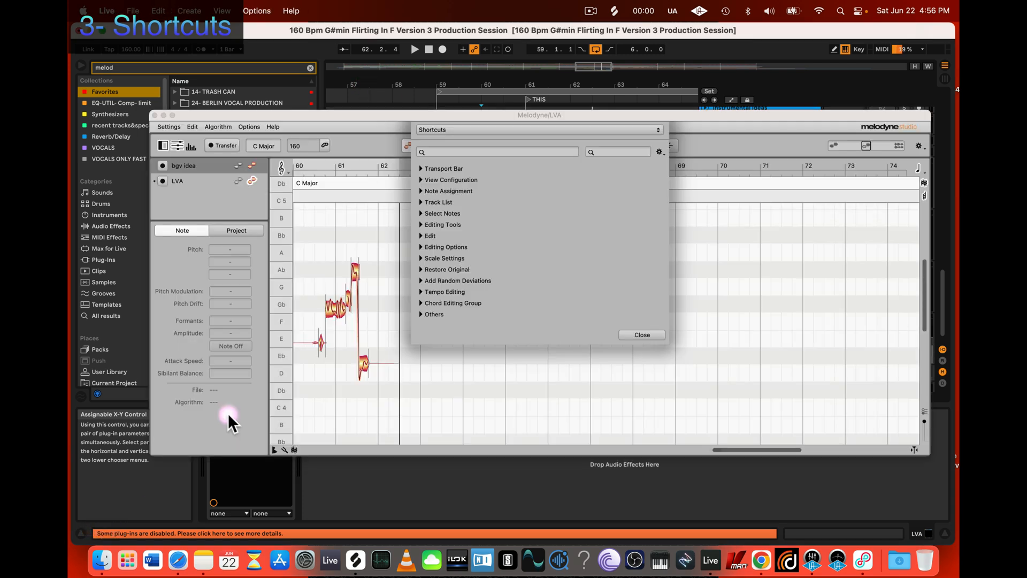
{"action": "left_click", "coordinate": [638, 336]}
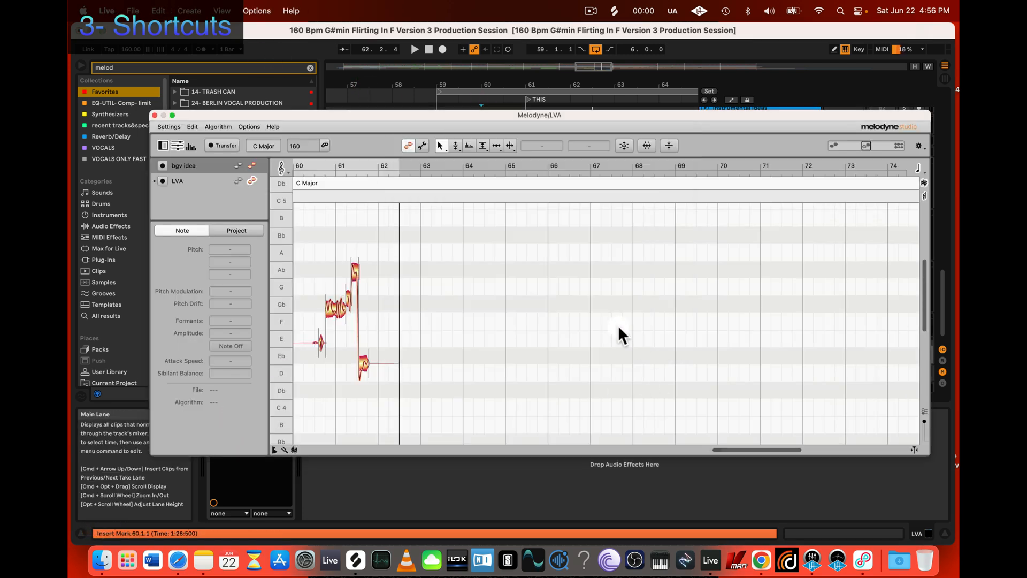
{"action": "left_click", "coordinate": [441, 144]}
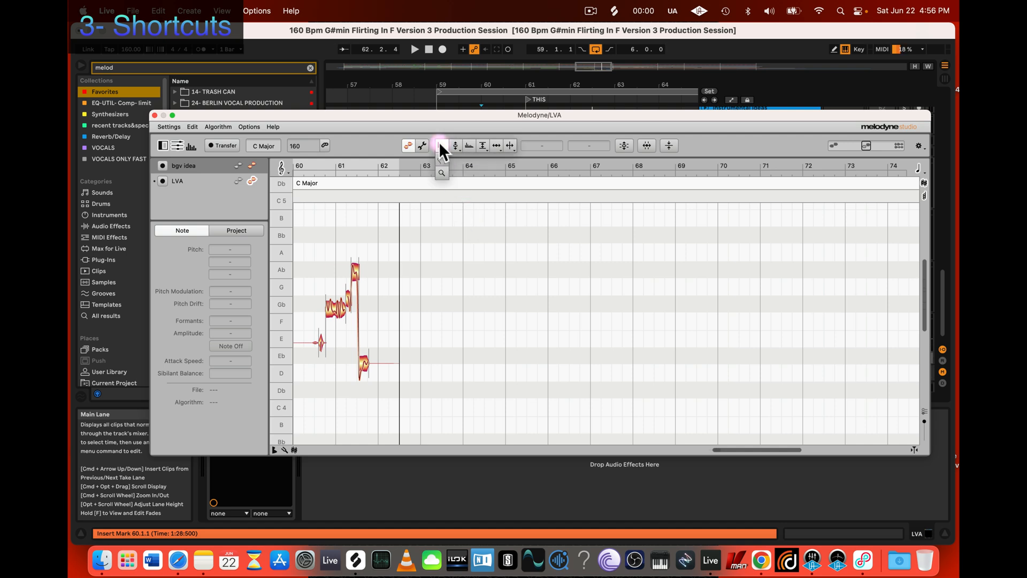
{"action": "left_click", "coordinate": [444, 151]}
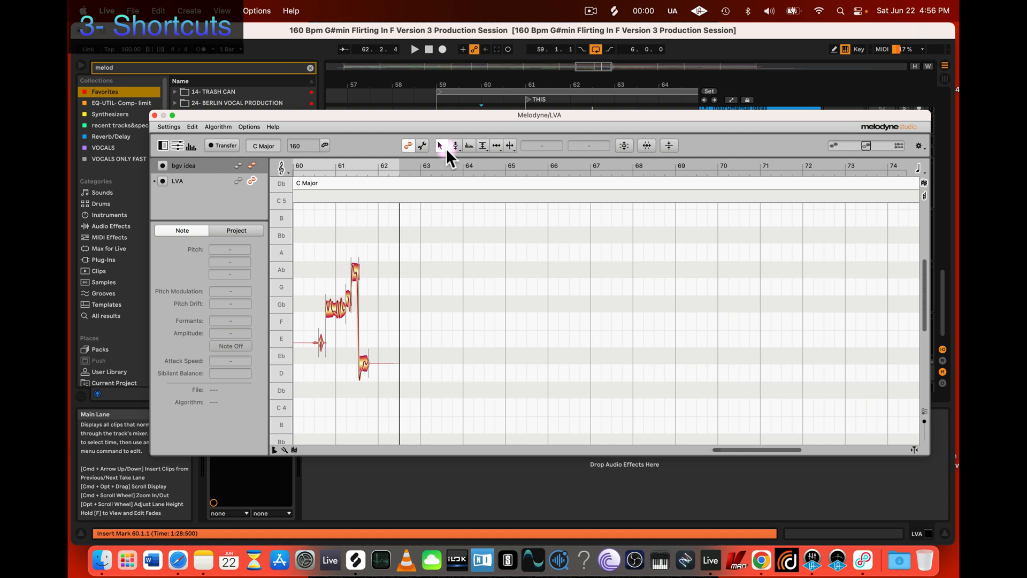
{"action": "left_click", "coordinate": [454, 146]}
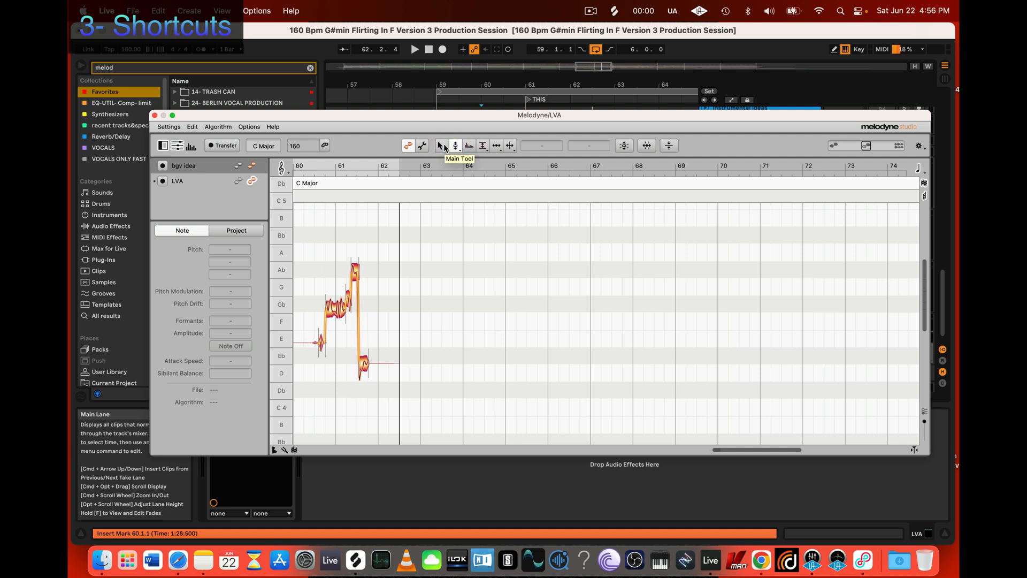
Step: Switch to Notes and label entry 1 MAIN TOOL, leaving a blank line below it
{"action": "left_click", "coordinate": [203, 560]}
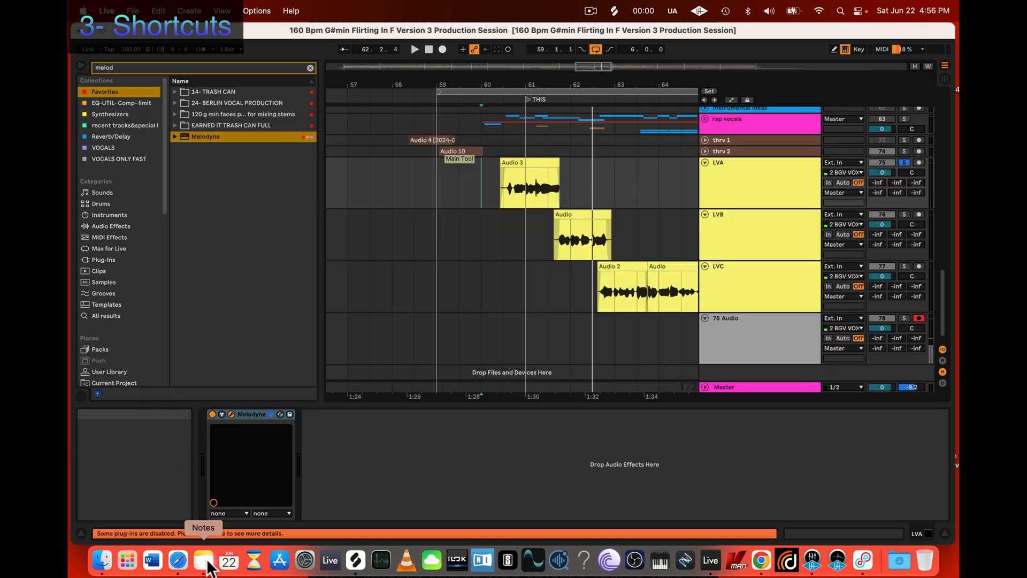
{"action": "left_click", "coordinate": [310, 228]}
{"action": "type", "text": ". "}
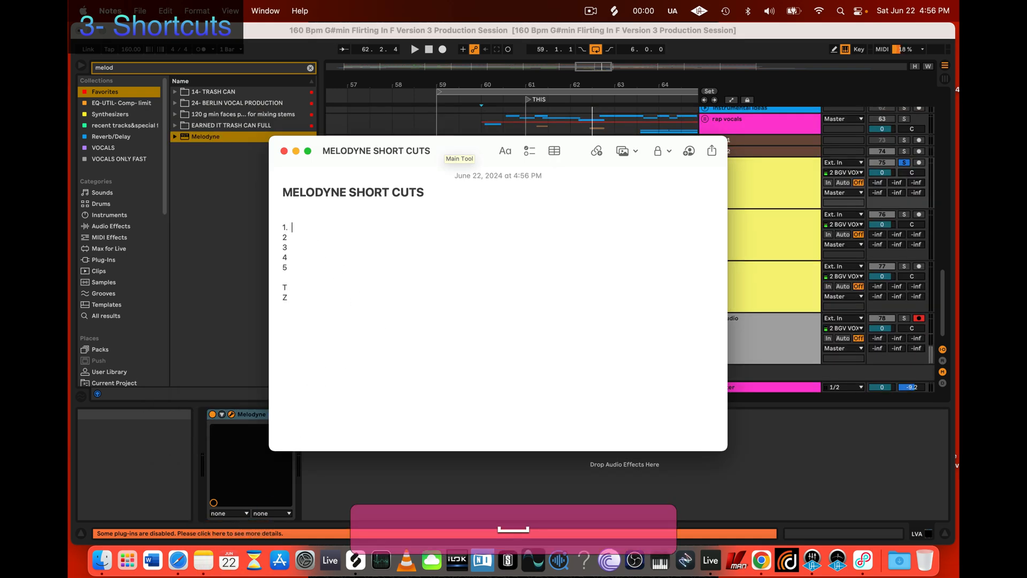
{"action": "type", "text": "MAIN TOOL"}
{"action": "key", "text": "shift+Return"}
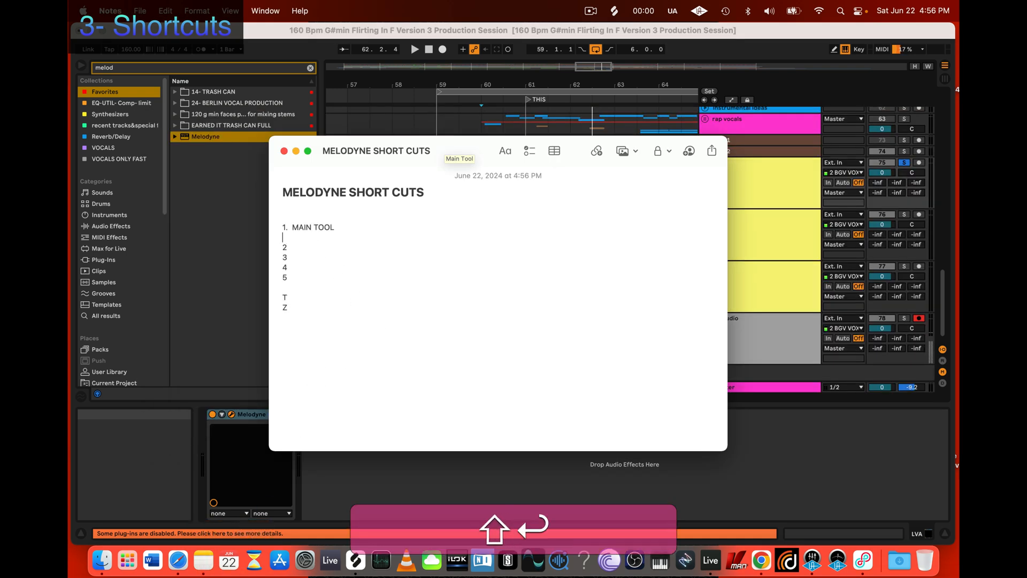
Step: Check the name of the tool beside the main tool in Melodyne and label entry 2 PITCH TOOL in Notes
{"action": "left_click", "coordinate": [320, 242]}
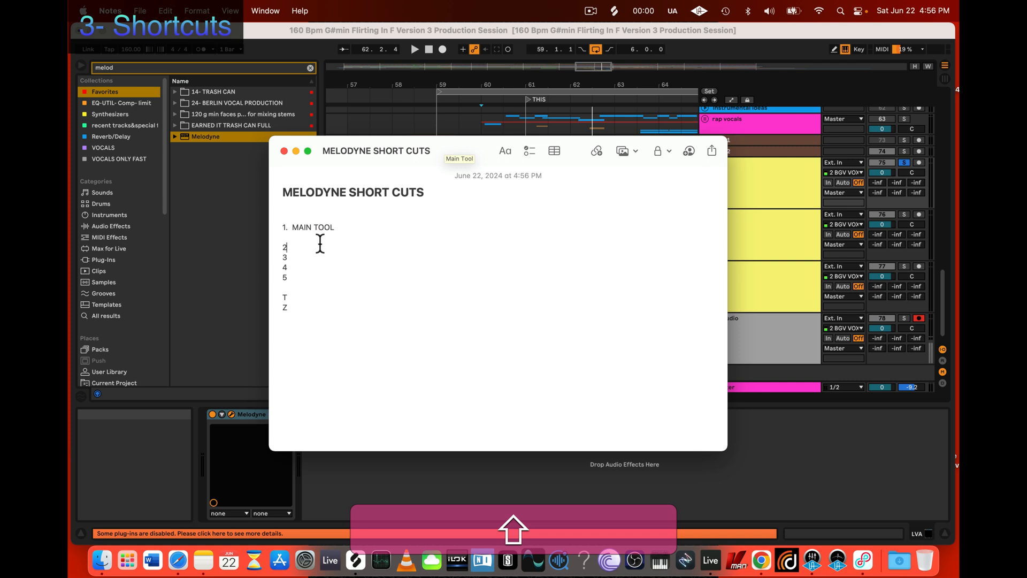
{"action": "type", "text": "."}
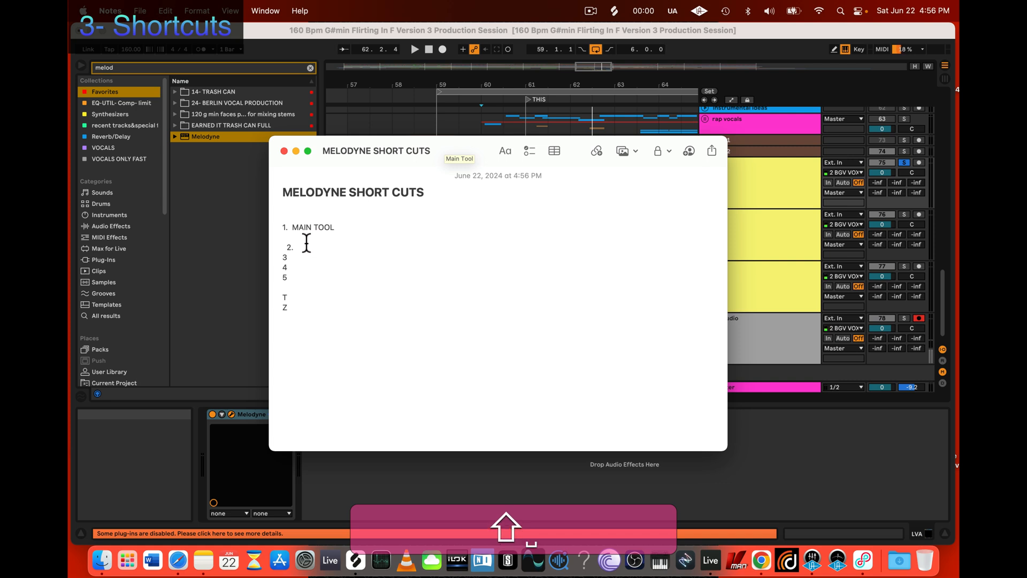
{"action": "key", "text": "shift+BackSpace"}
{"action": "type", "text": "2."}
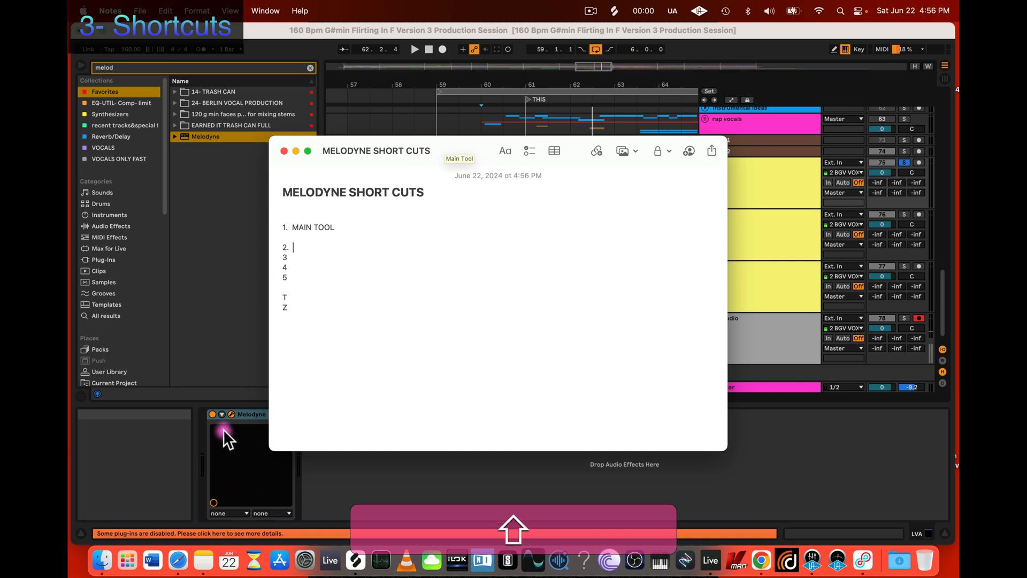
{"action": "left_click", "coordinate": [232, 414]}
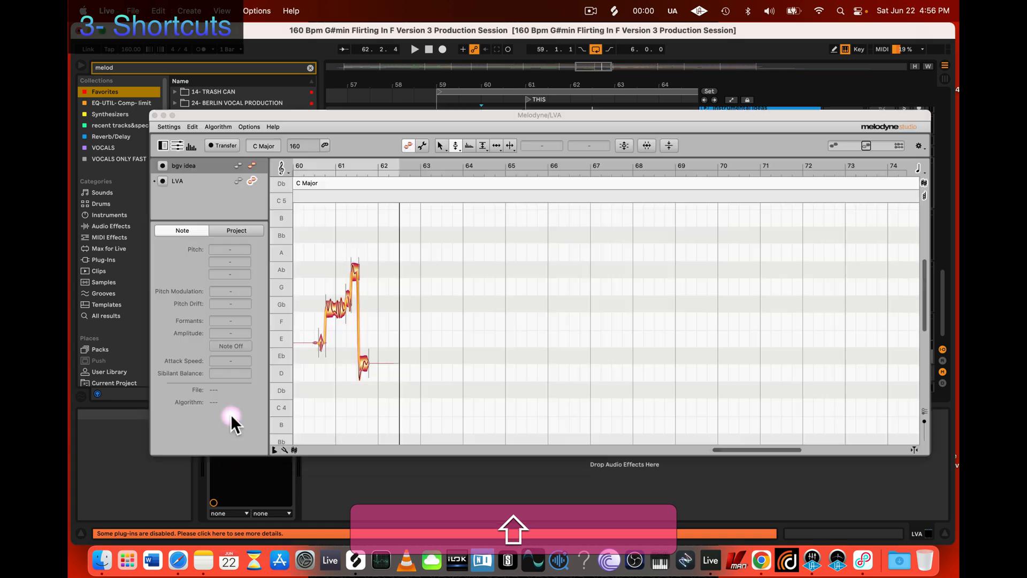
{"action": "left_click", "coordinate": [440, 146]}
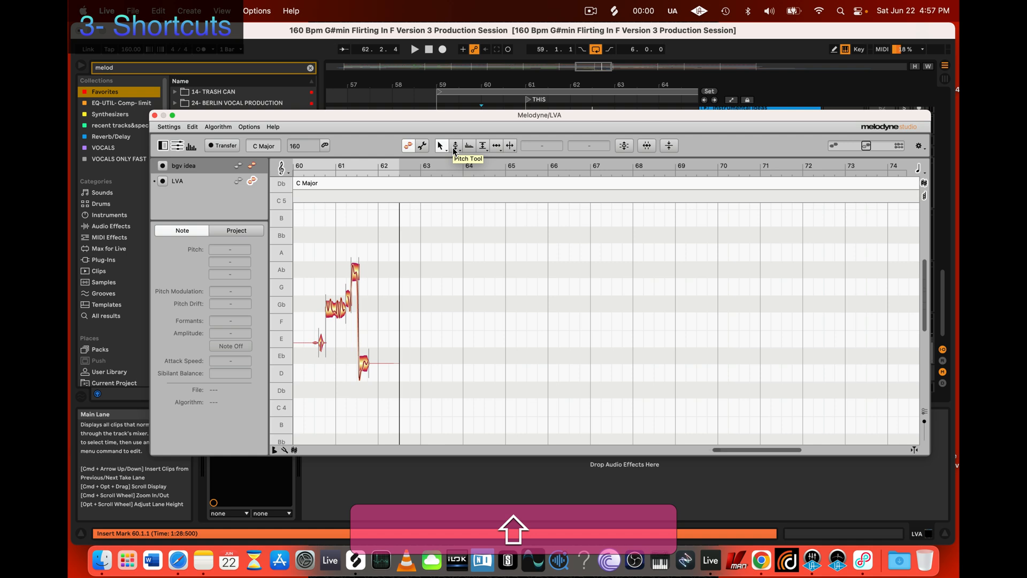
{"action": "left_click", "coordinate": [202, 566]}
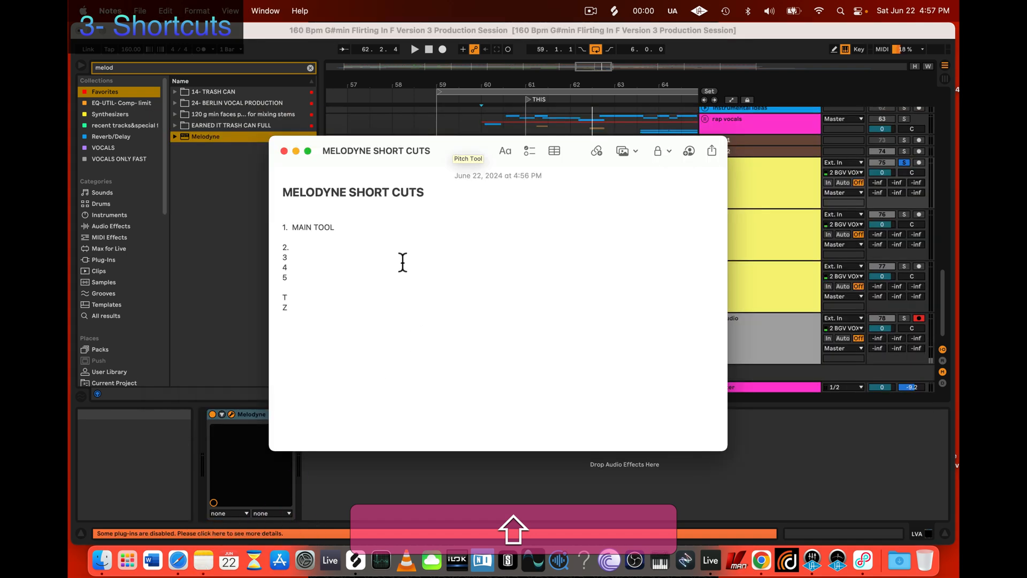
{"action": "type", "text": "PITCH T"}
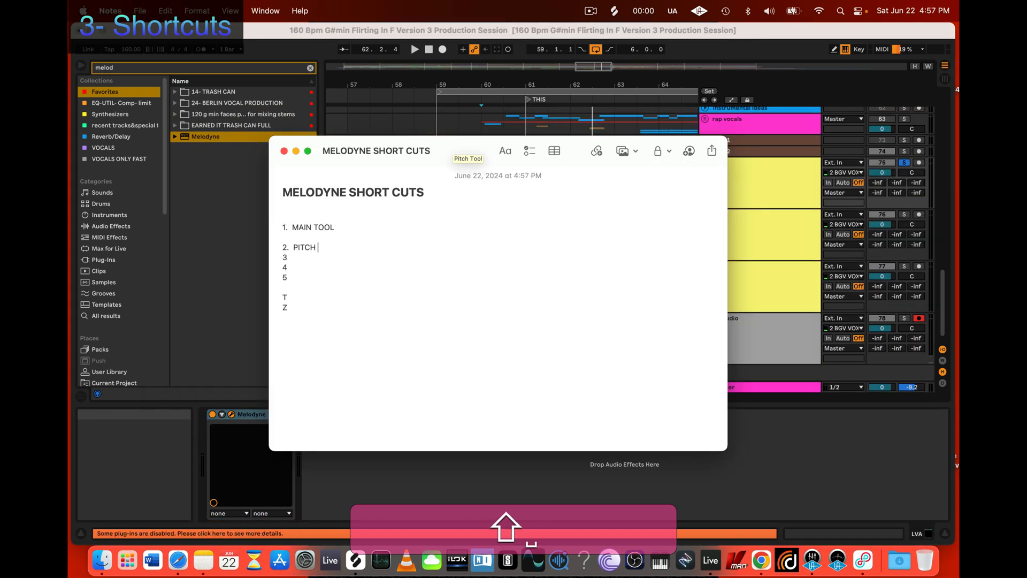
{"action": "key", "text": "BackSpace"}
{"action": "type", "text": "TOOL"}
{"action": "key", "text": "Return"}
{"action": "key", "text": "Return"}
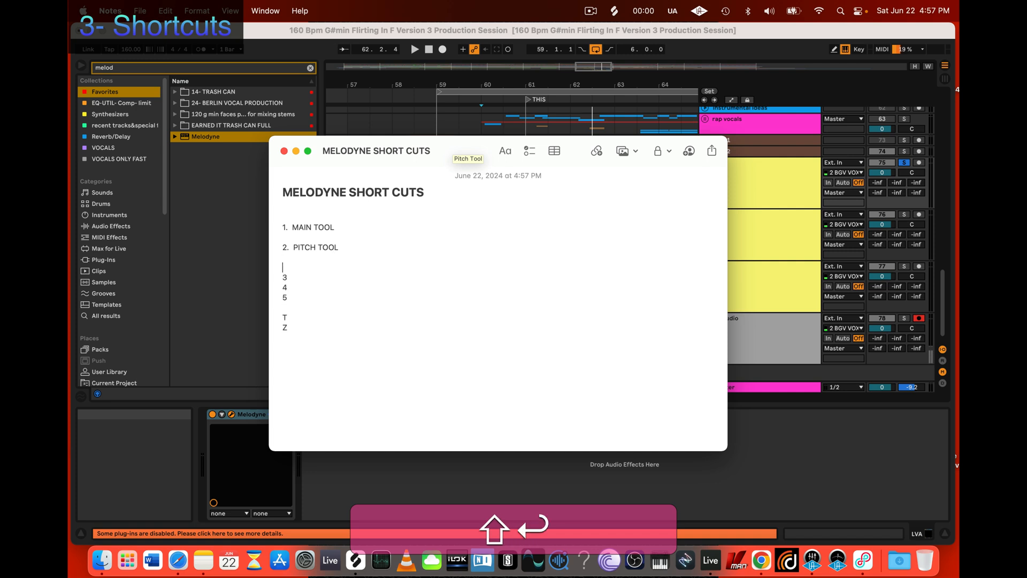
Step: Look up the note separation tool in Melodyne and label entry 3 NOTE SEPARATION TOOL in Notes, with blank space below
{"action": "left_click", "coordinate": [322, 275]}
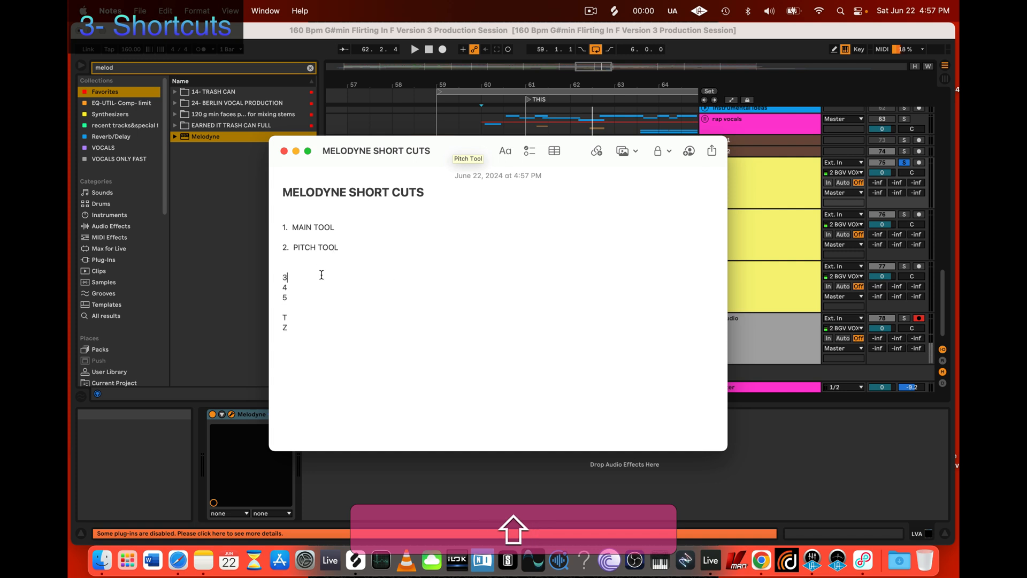
{"action": "type", "text": "."}
{"action": "left_click", "coordinate": [232, 415]}
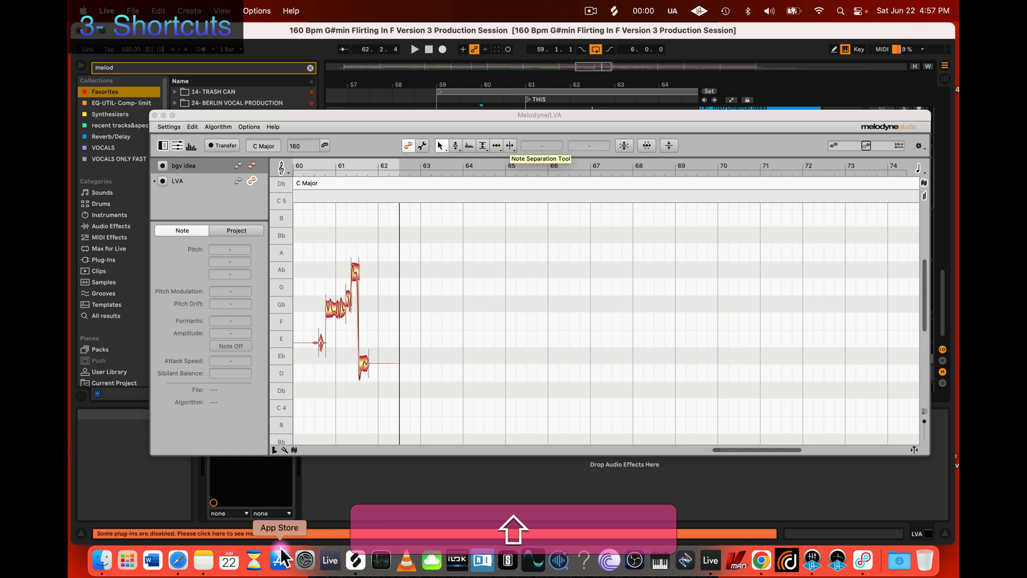
{"action": "left_click", "coordinate": [203, 560]}
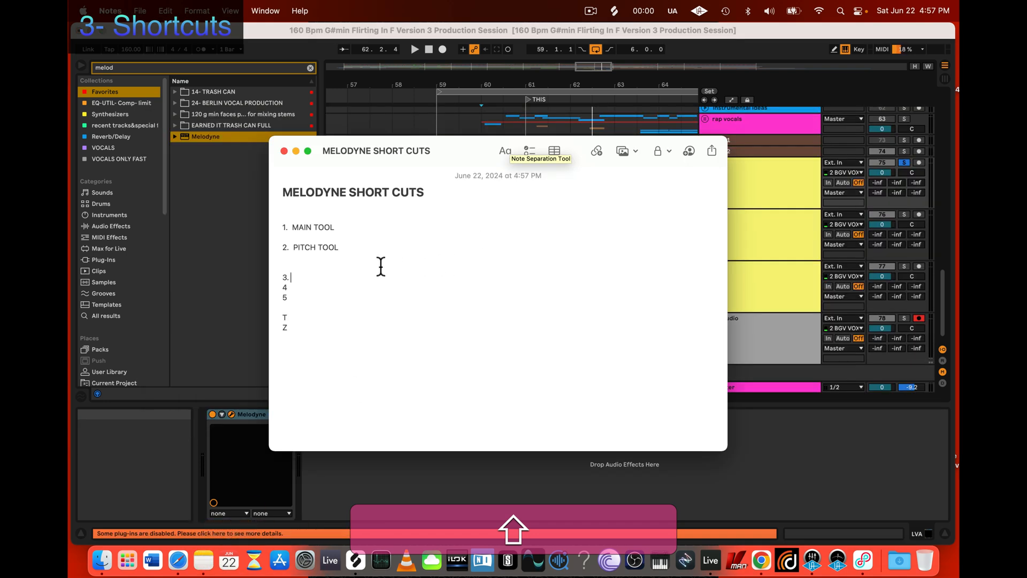
{"action": "type", "text": "NOTE"}
{"action": "type", "text": "PA"}
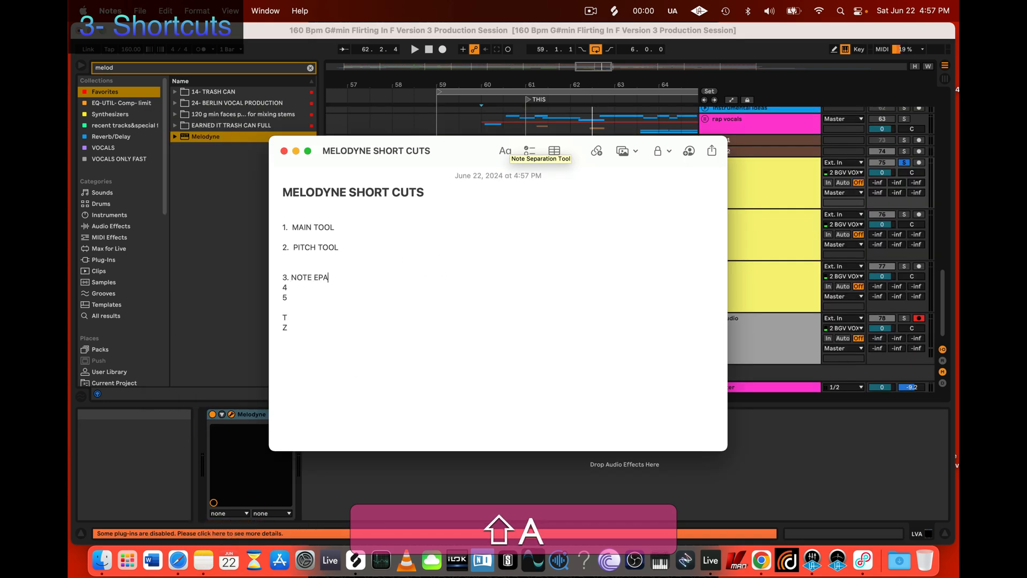
{"action": "key", "text": "BackSpace"}
{"action": "key", "text": "BackSpace"}
{"action": "key", "text": "BackSpace"}
{"action": "type", "text": "SEPARATION TOOL"}
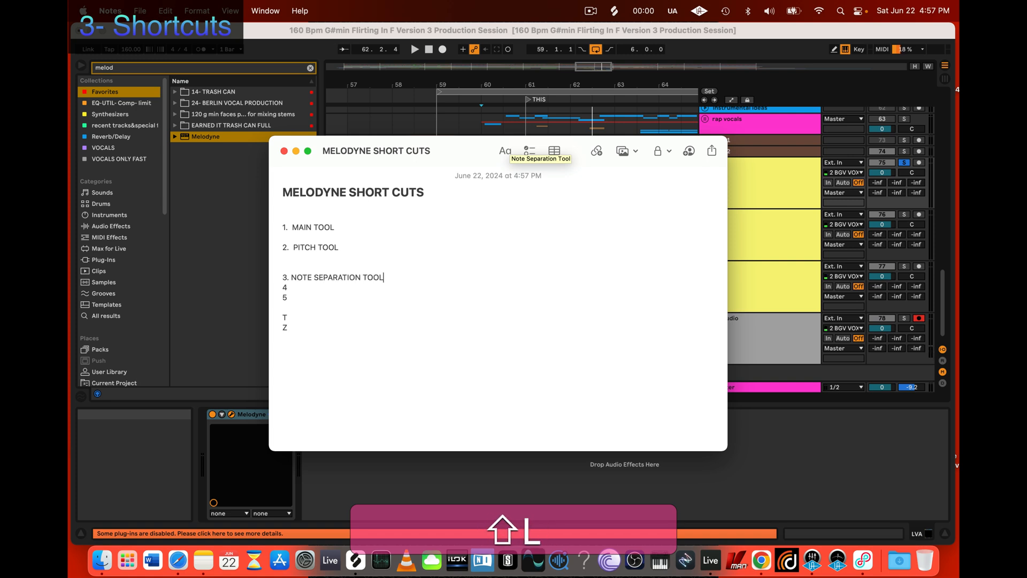
{"action": "key", "text": "shift+Return"}
{"action": "key", "text": "shift+Return"}
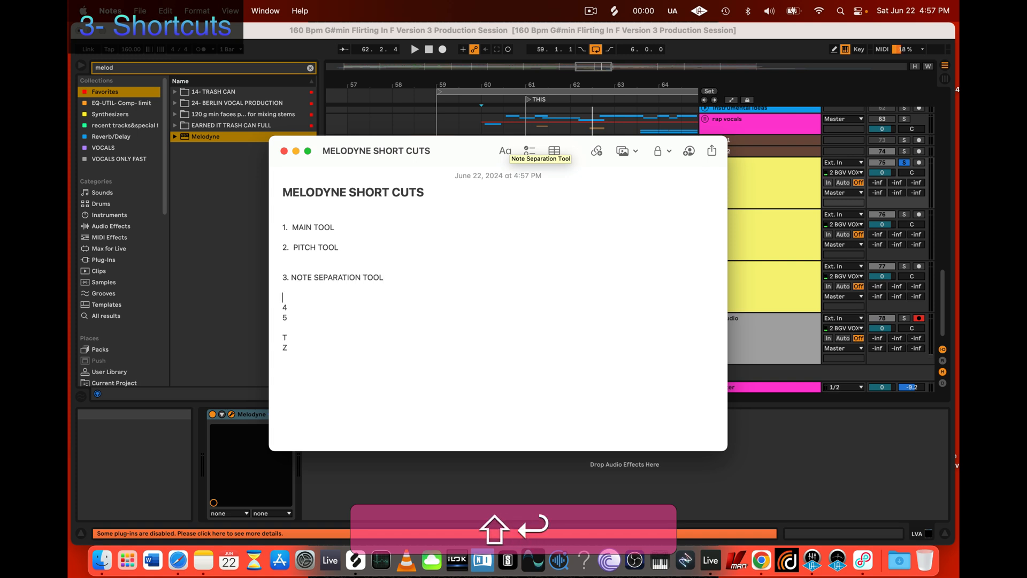
Step: Show the pitch tool's sub-tools in Melodyne and label entry 4 PITCH MODULATION TOOL in Notes
{"action": "left_click", "coordinate": [232, 413]}
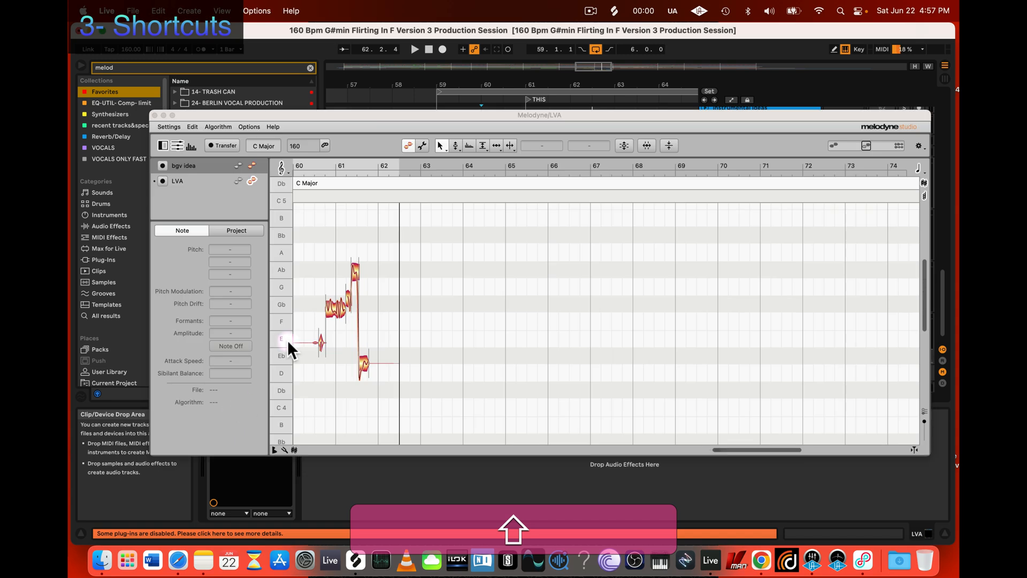
{"action": "left_click", "coordinate": [456, 146]}
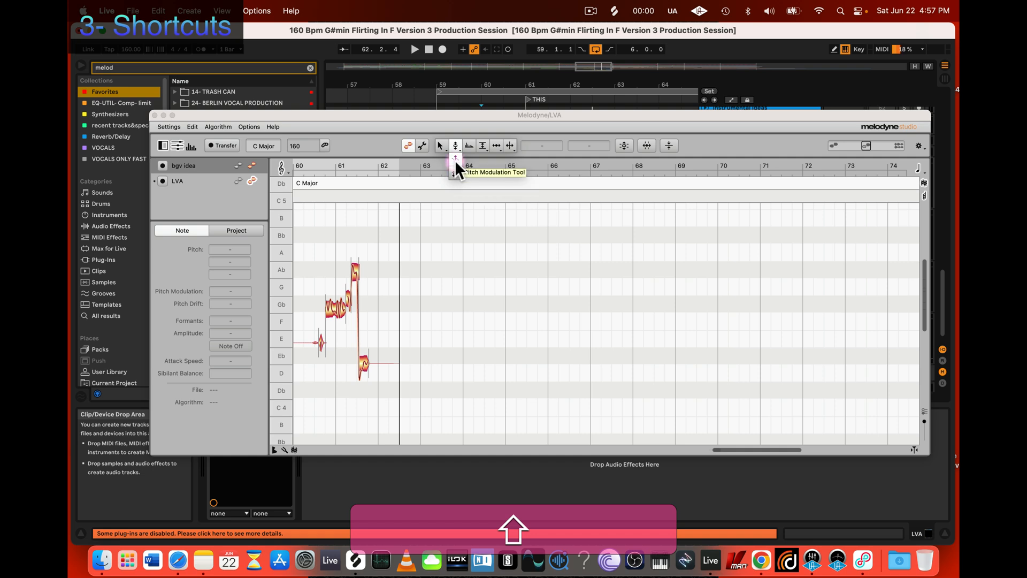
{"action": "left_click", "coordinate": [203, 560]}
{"action": "type", "text": ". P"}
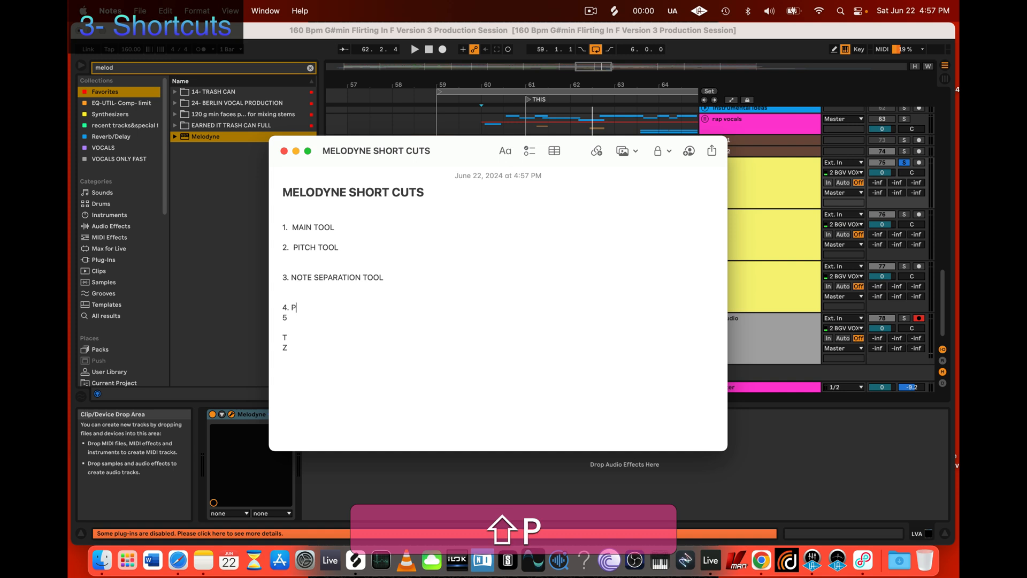
{"action": "type", "text": "ITCH MOUD"}
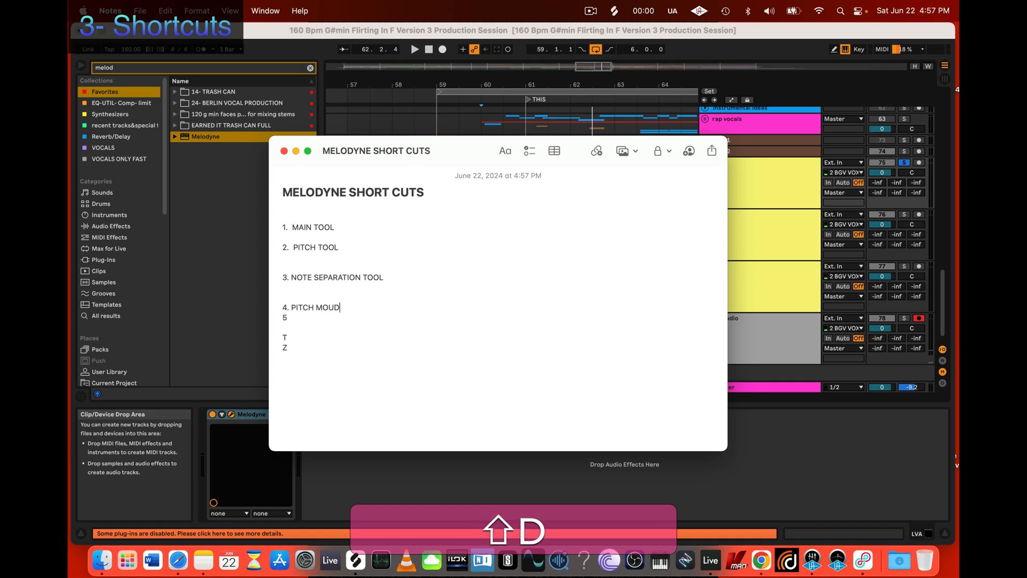
{"action": "key", "text": "BackSpace"}
{"action": "key", "text": "BackSpace"}
{"action": "type", "text": "DULATION TOOL"}
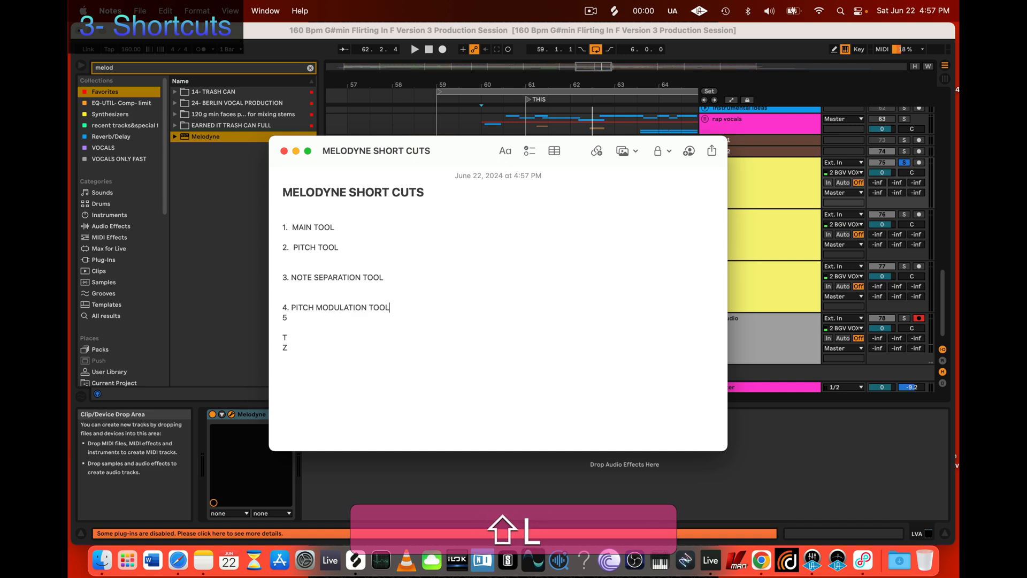
{"action": "key", "text": "Return"}
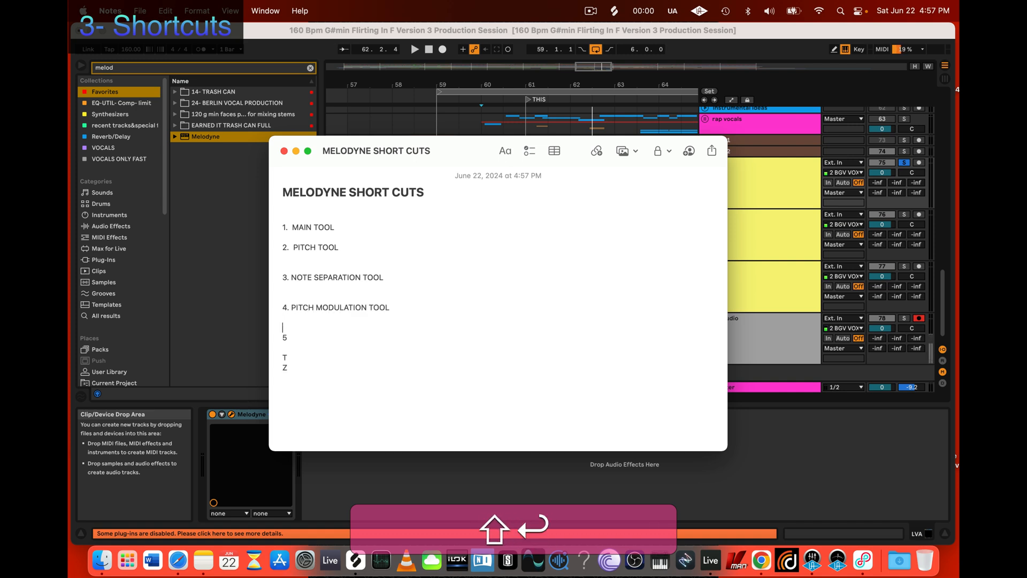
Step: Even out the spacing in the shortcuts note so that entries 1 to 5 are each separated by one blank line
{"action": "left_click", "coordinate": [328, 259]}
{"action": "key", "text": "shift+BackSpace"}
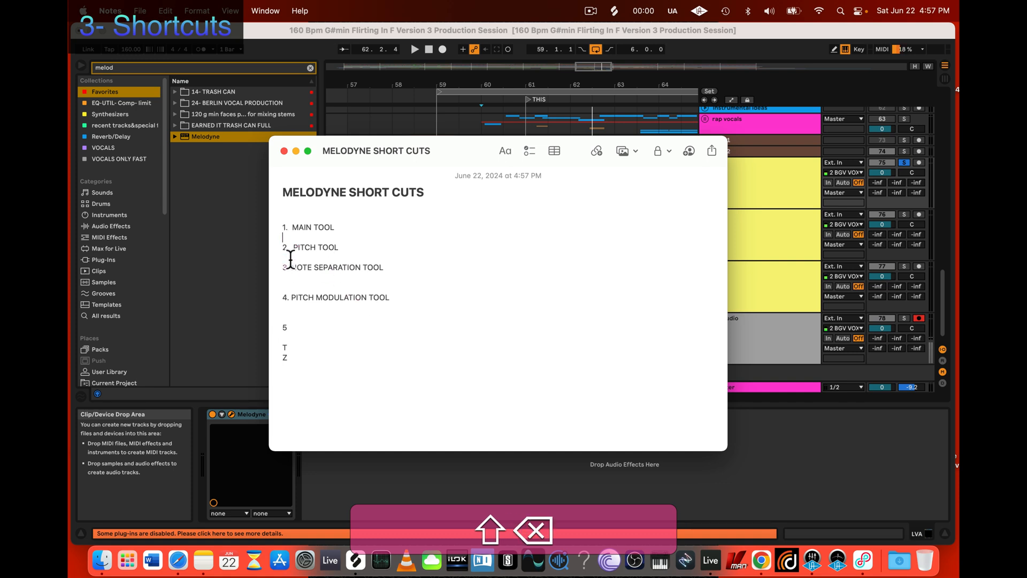
{"action": "left_click", "coordinate": [292, 279]}
{"action": "key", "text": "shift+BackSpace"}
{"action": "left_click", "coordinate": [394, 291]}
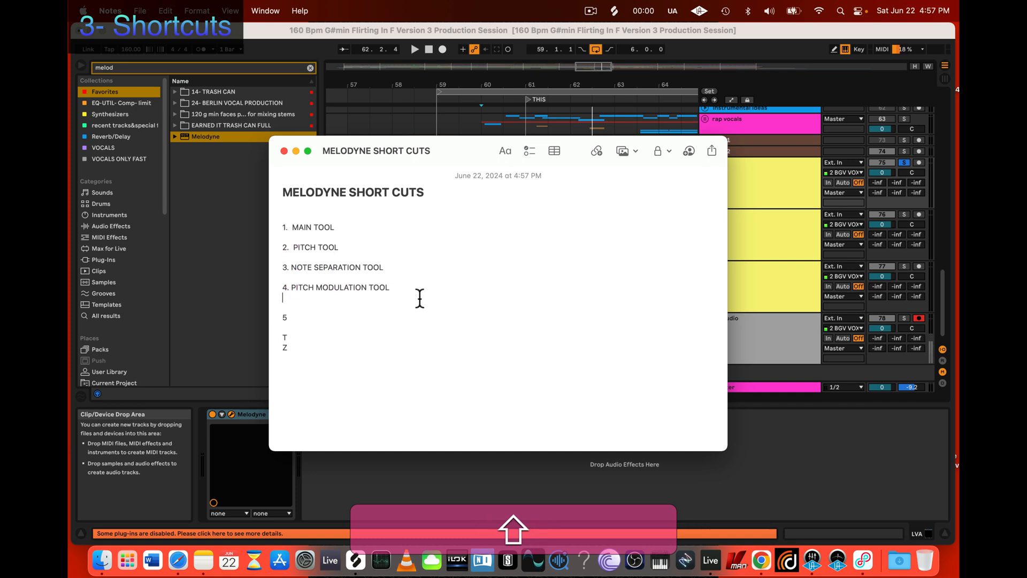
{"action": "key", "text": "shift+Return"}
{"action": "left_click", "coordinate": [295, 316]}
{"action": "key", "text": "shift+BackSpace"}
{"action": "key", "text": "shift+BackSpace"}
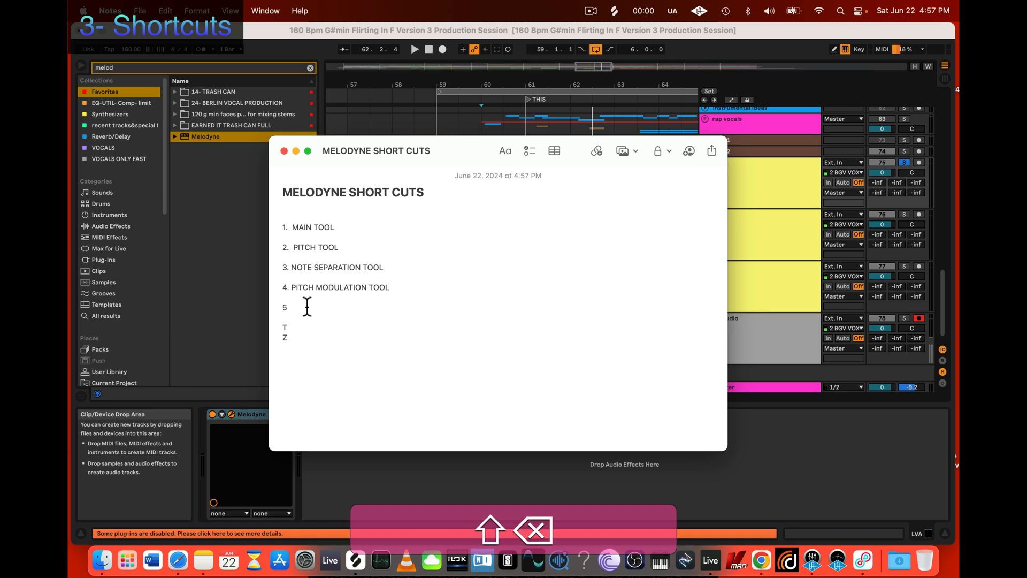
Step: Look up the pitch drift tool in Melodyne and label entry 5 PITCH DRIFT TOOL in Notes, with extra blank lines below
{"action": "left_click", "coordinate": [306, 306]}
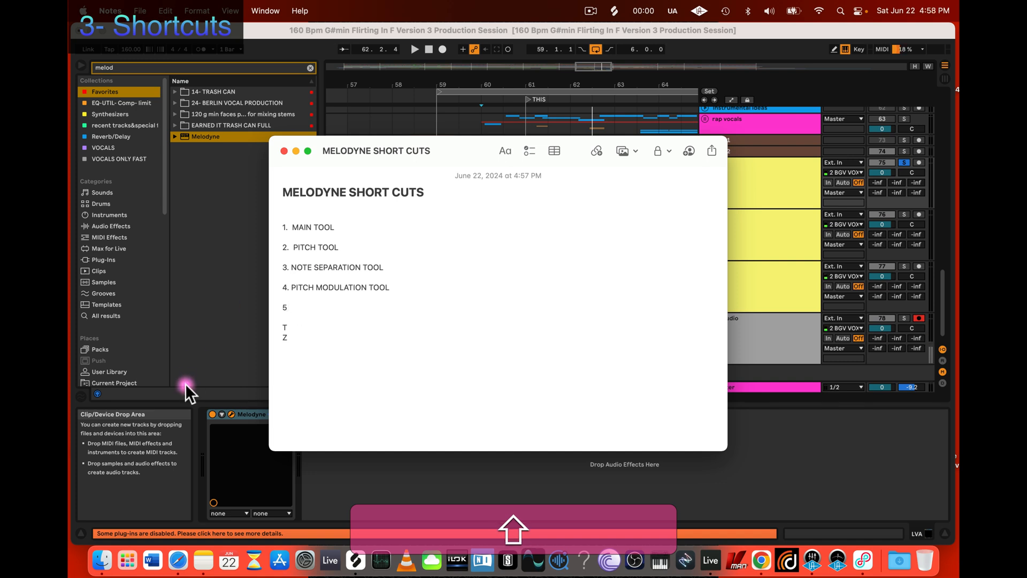
{"action": "left_click", "coordinate": [218, 409]}
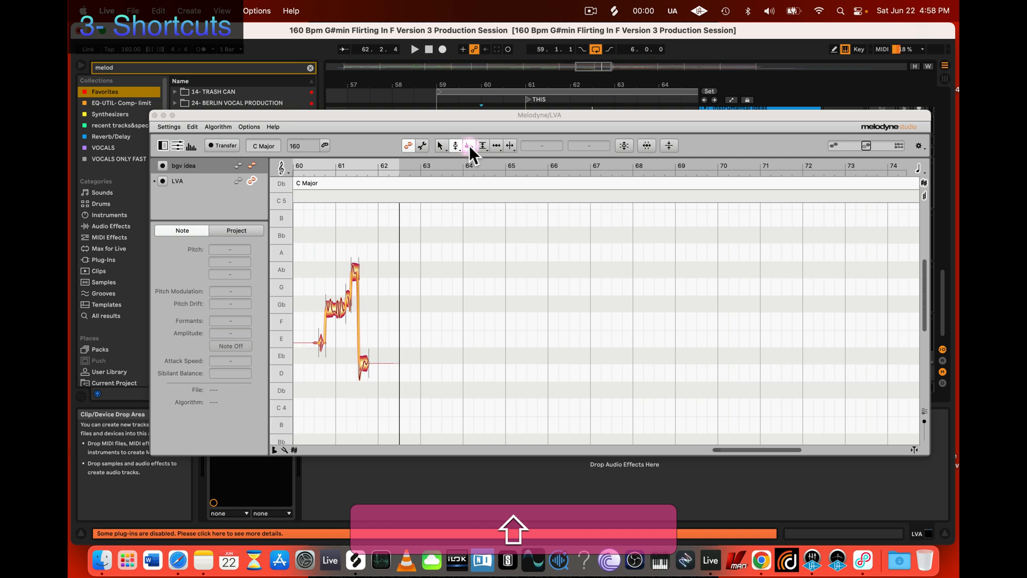
{"action": "left_click", "coordinate": [495, 286]}
{"action": "key", "text": "shift+5"}
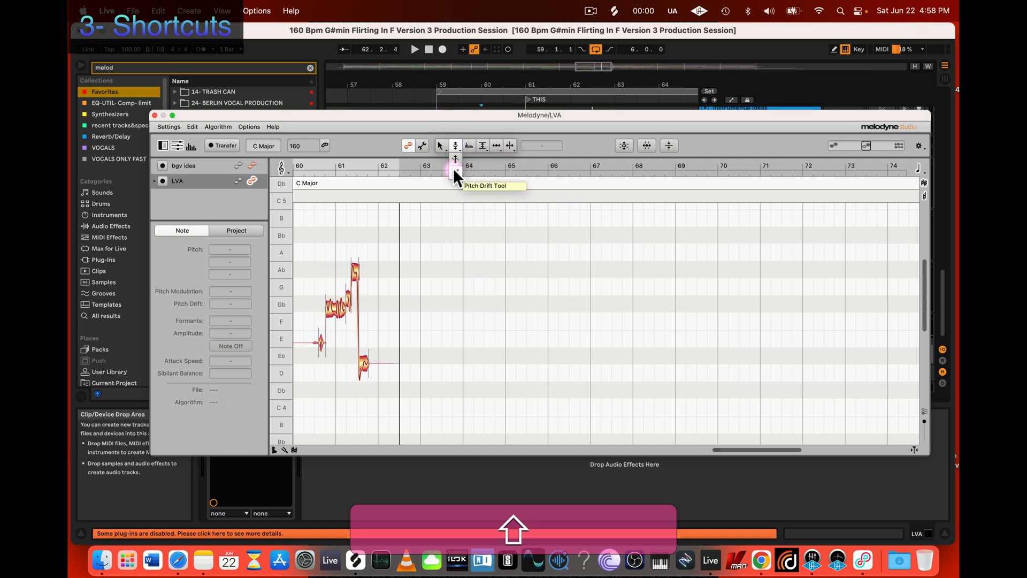
{"action": "left_click", "coordinate": [299, 521]}
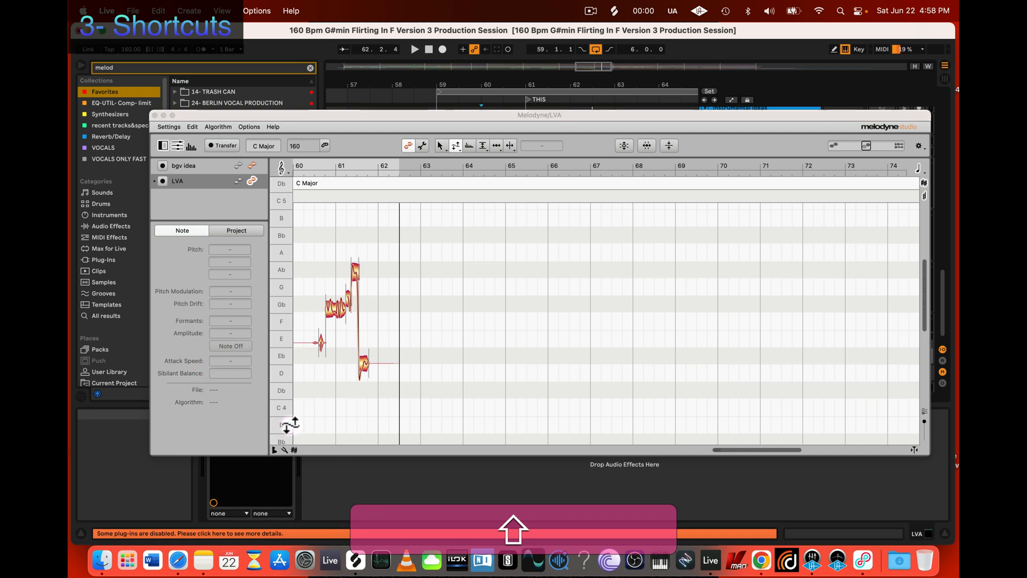
{"action": "left_click", "coordinate": [339, 480]}
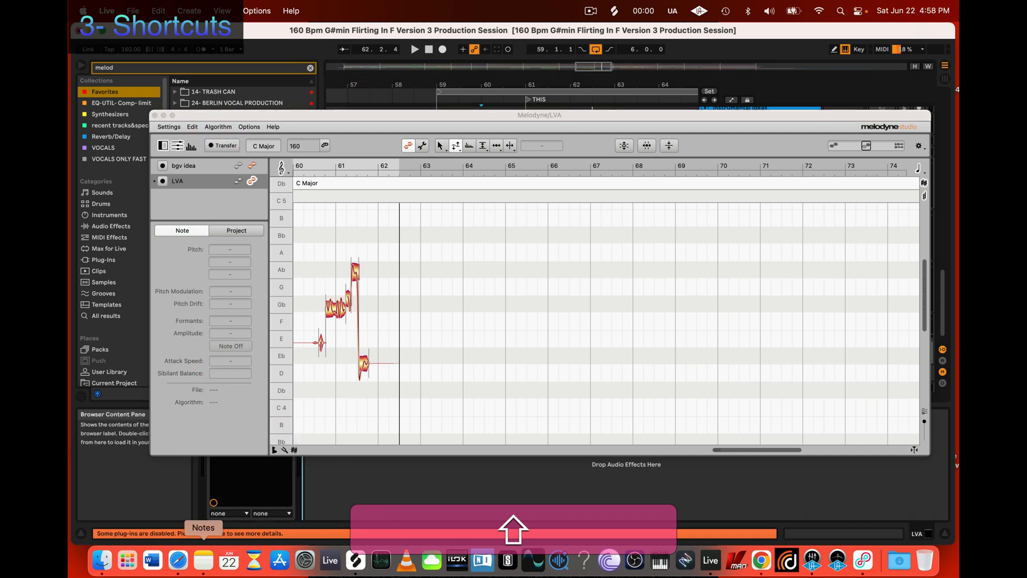
{"action": "left_click", "coordinate": [203, 560]}
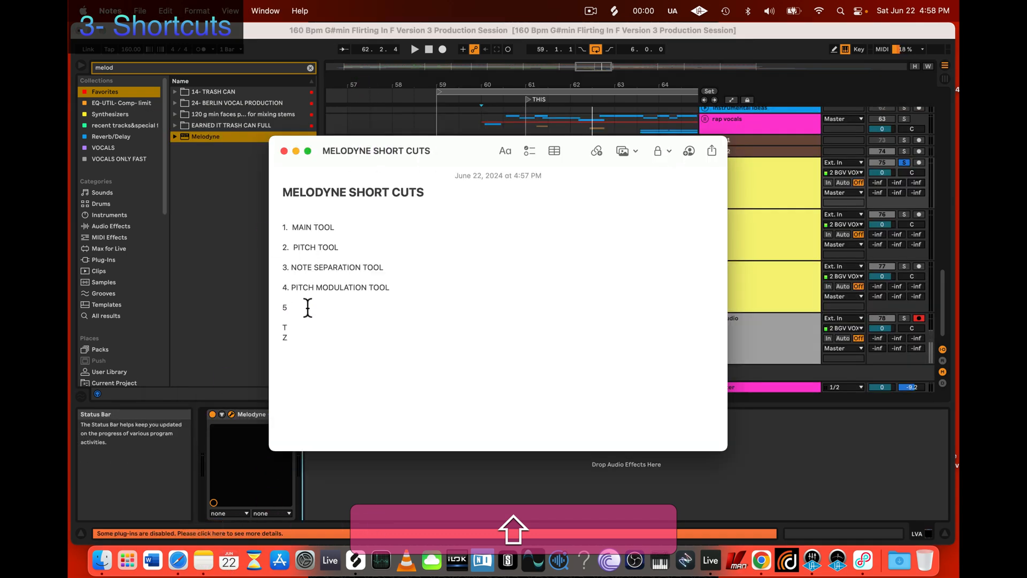
{"action": "type", "text": "PITCH"}
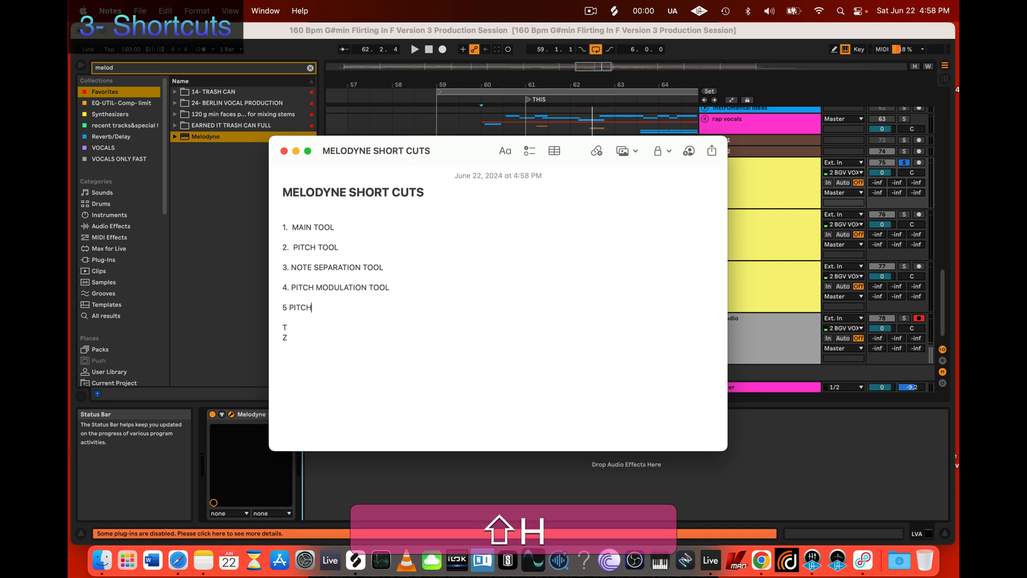
{"action": "type", "text": " DRIFT TOOL"}
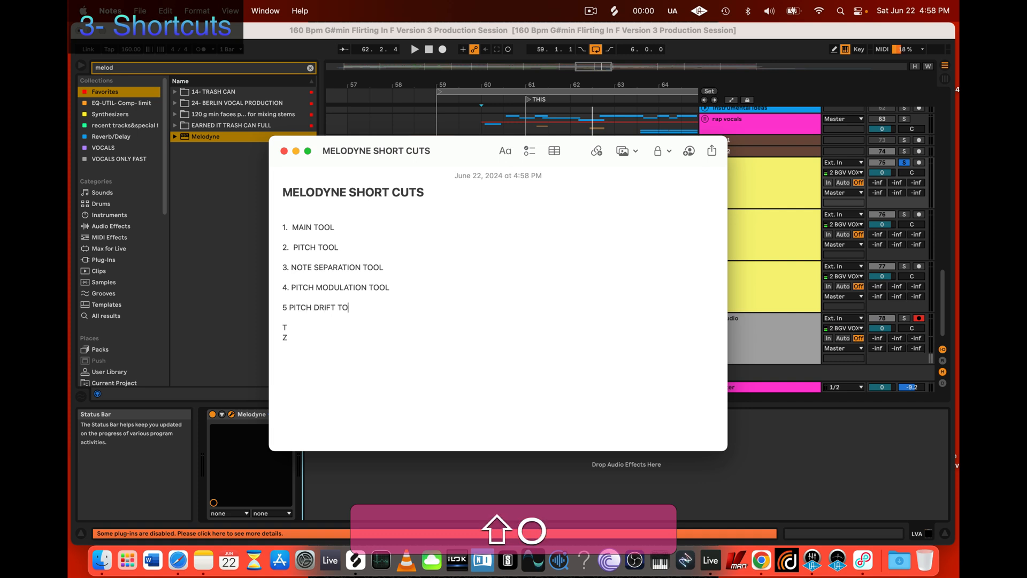
{"action": "key", "text": "shift+Return"}
{"action": "key", "text": "shift+Return"}
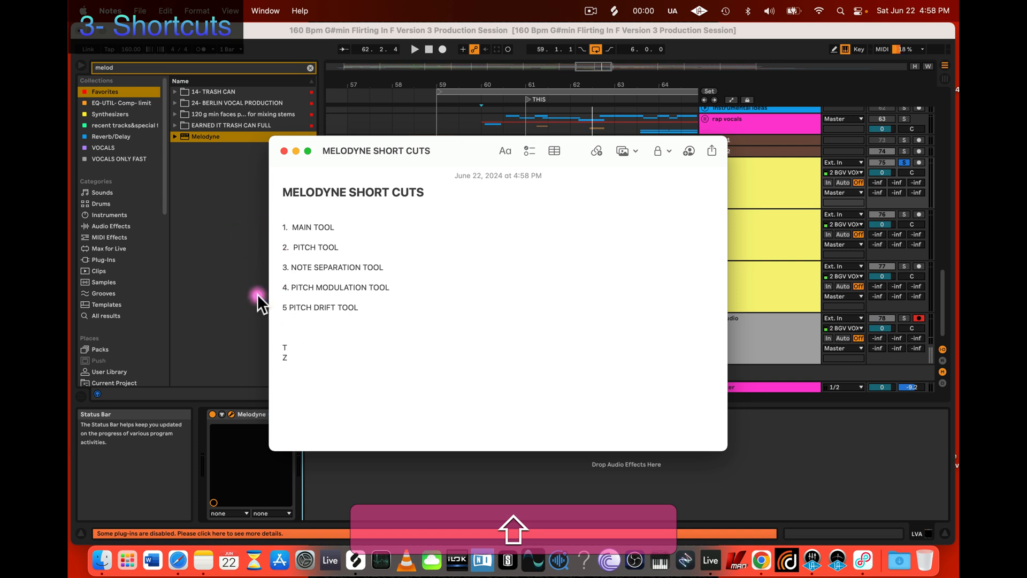
Step: Label entry T SEPARATE AS TRILLS and entry Z ZOOM, keeping one blank line between them
{"action": "left_click", "coordinate": [288, 349]}
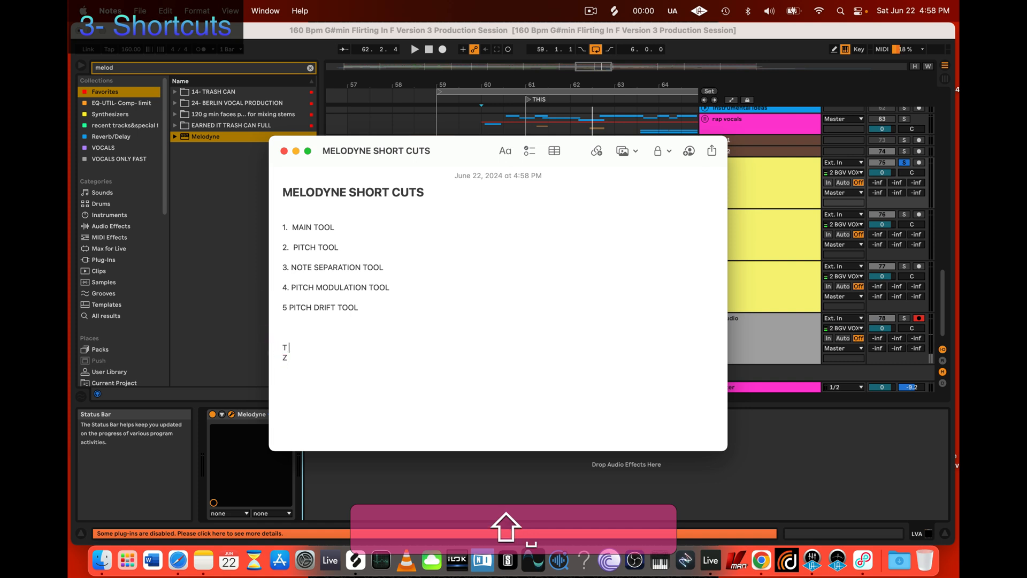
{"action": "key", "text": "shift+Return"}
{"action": "left_click", "coordinate": [314, 350]}
{"action": "type", "text": "S"}
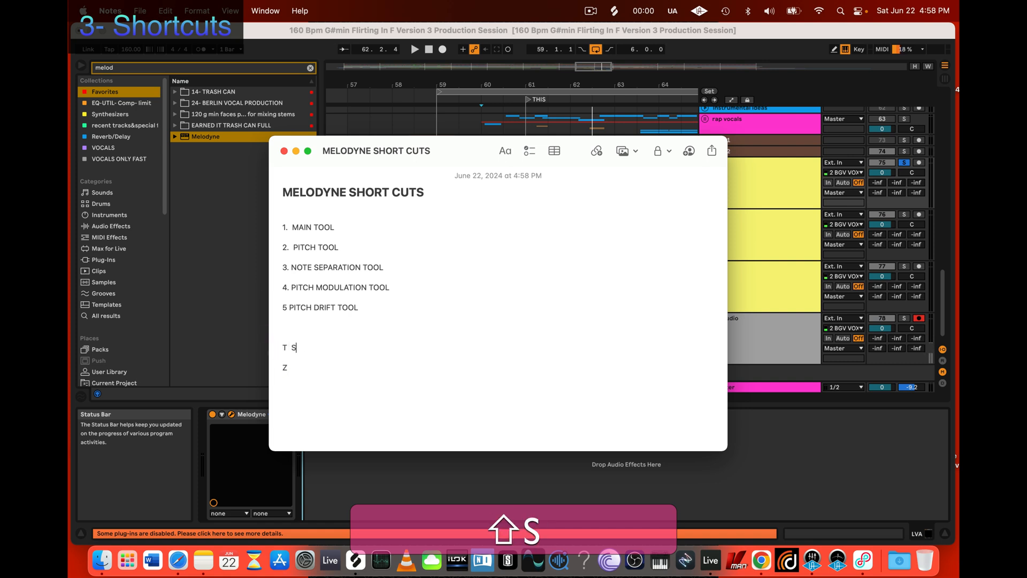
{"action": "type", "text": "EPARATE AS TRI"}
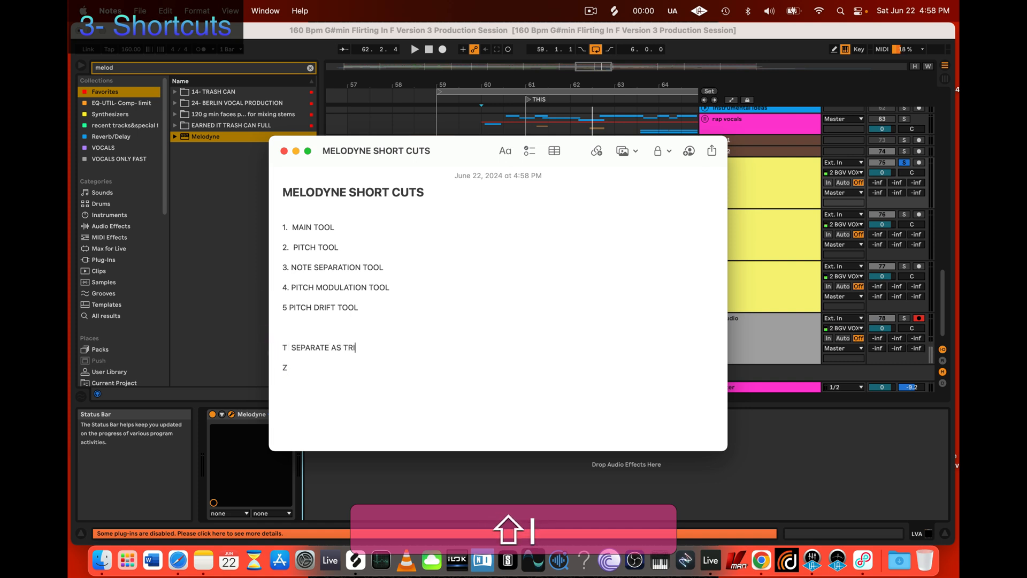
{"action": "type", "text": "LLS"}
{"action": "key", "text": "shift+Return"}
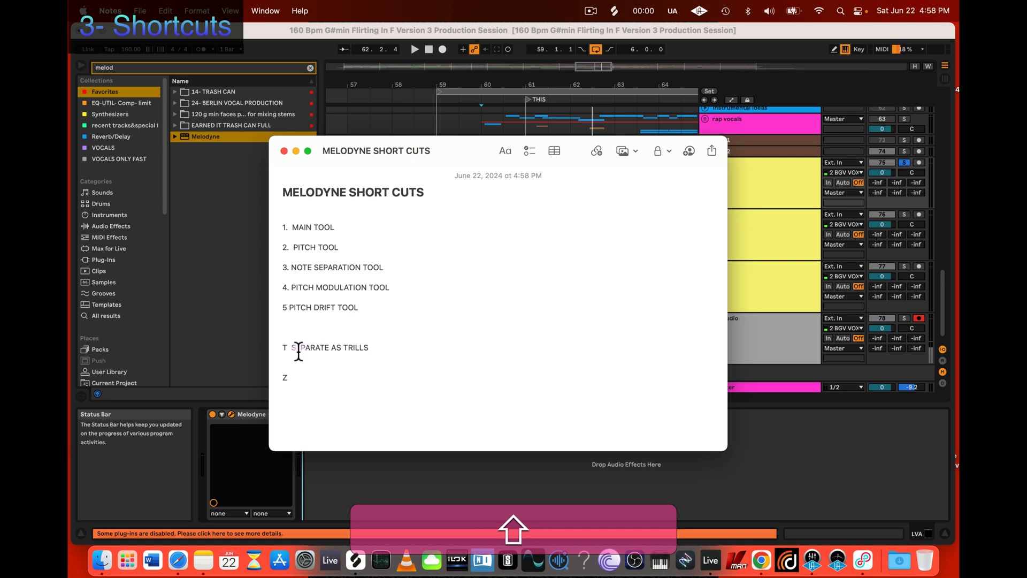
{"action": "key", "text": "shift+BackSpace"}
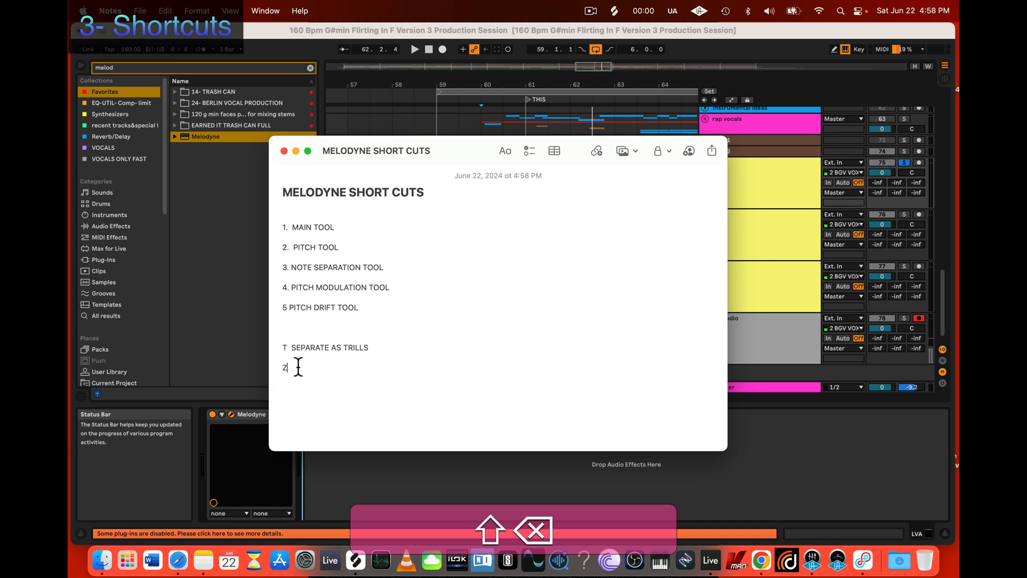
{"action": "type", "text": ". ZOOM"}
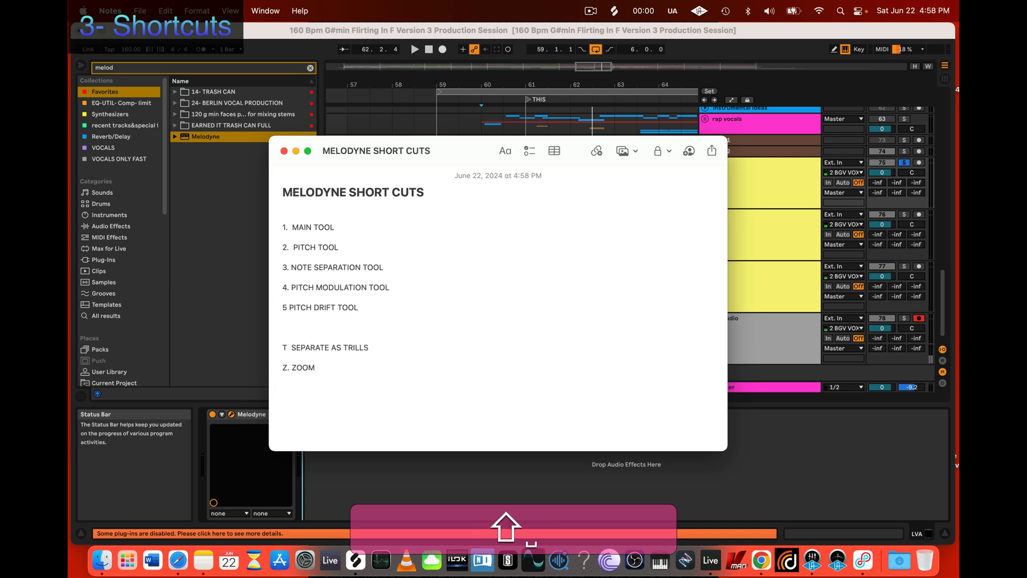
{"action": "left_click", "coordinate": [297, 367]}
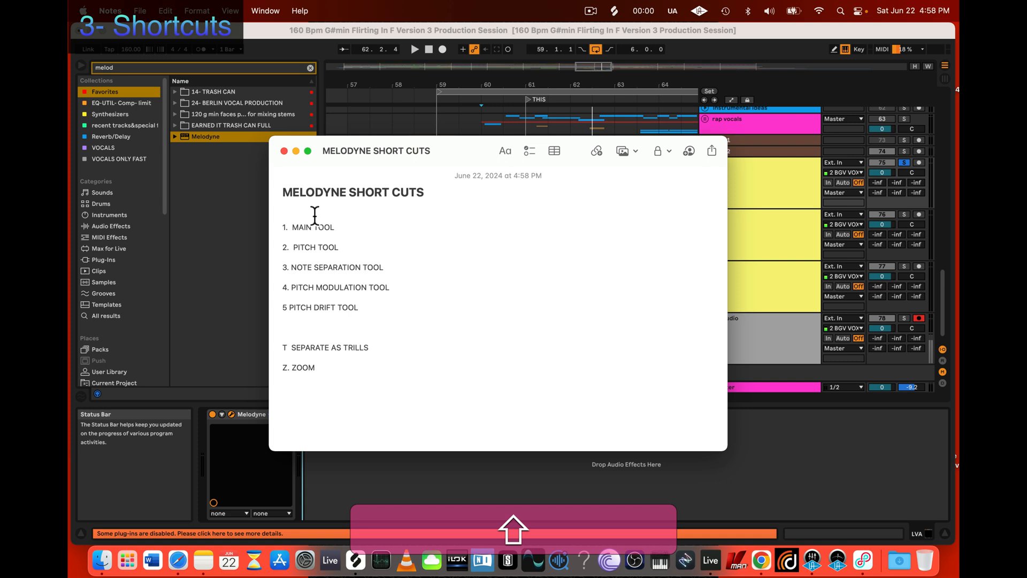
{"action": "left_click_drag", "start_coordinate": [314, 213], "coordinate": [390, 362]}
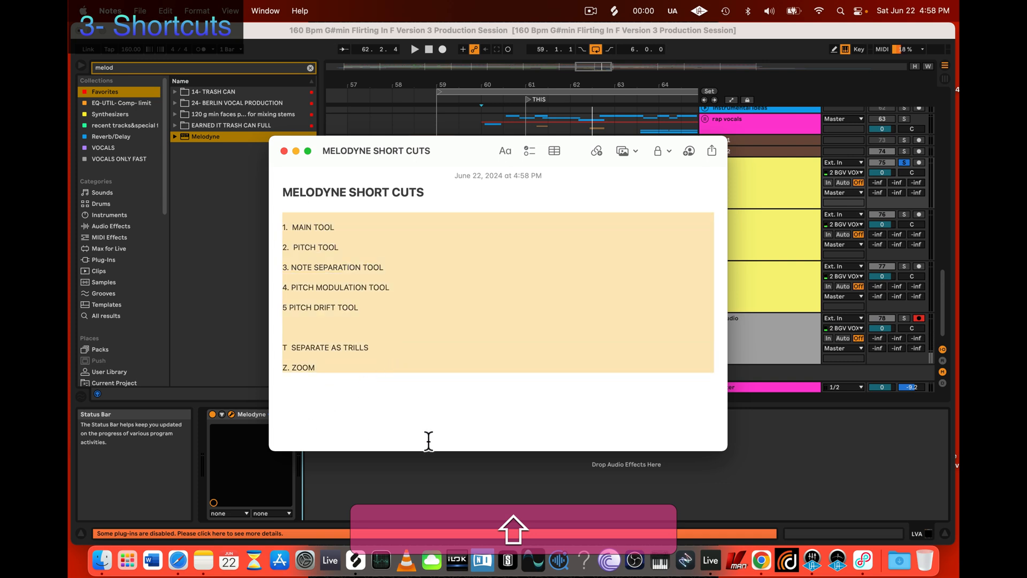
{"action": "left_click", "coordinate": [396, 445]}
Step: Switch to Melodyne, reposition its window, and show the Editing Tools group in its shortcut preferences
{"action": "left_click", "coordinate": [230, 413]}
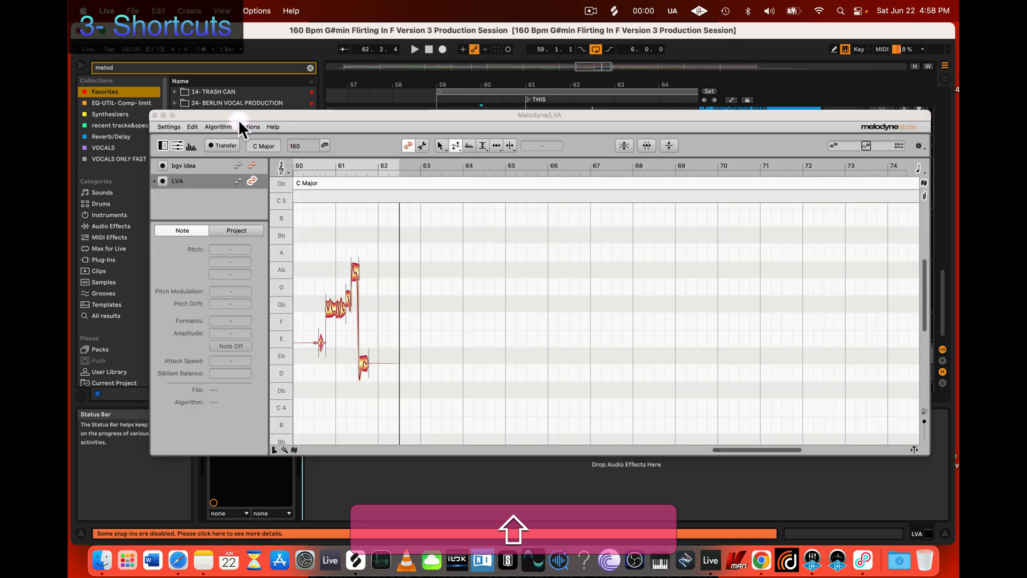
{"action": "left_click_drag", "start_coordinate": [221, 119], "coordinate": [310, 109]}
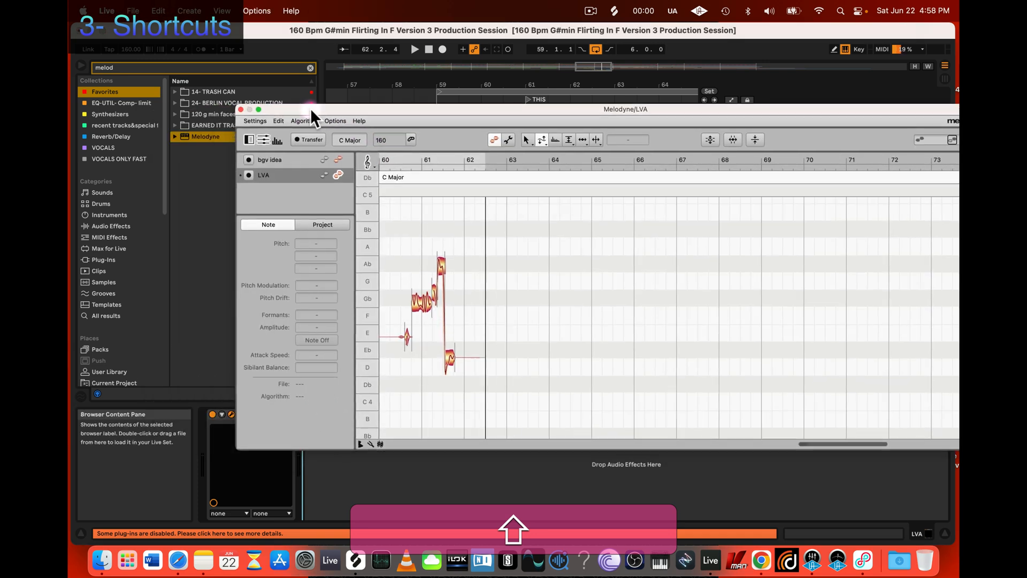
{"action": "left_click", "coordinate": [255, 121]}
{"action": "left_click", "coordinate": [261, 134]}
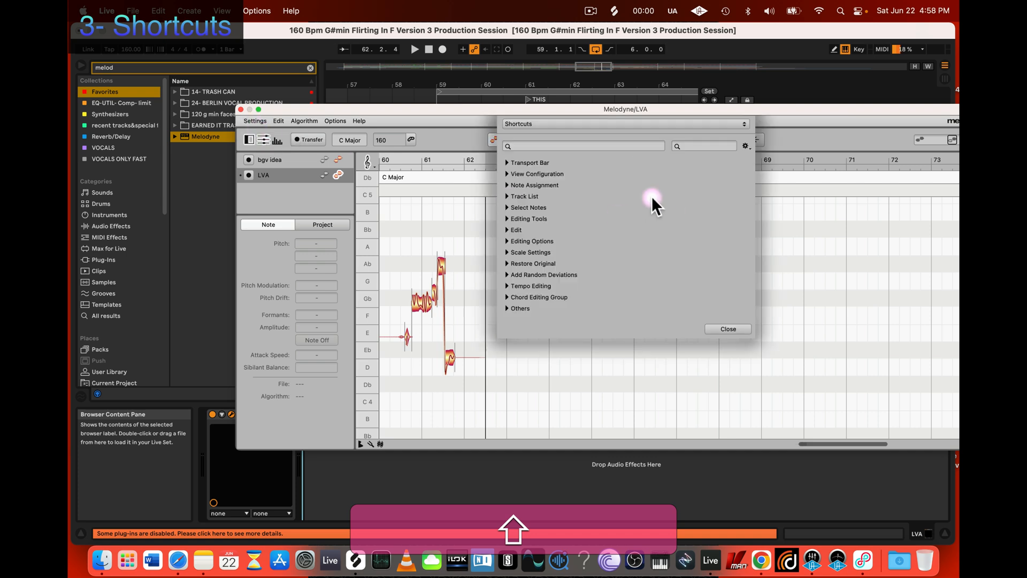
{"action": "left_click", "coordinate": [506, 219]}
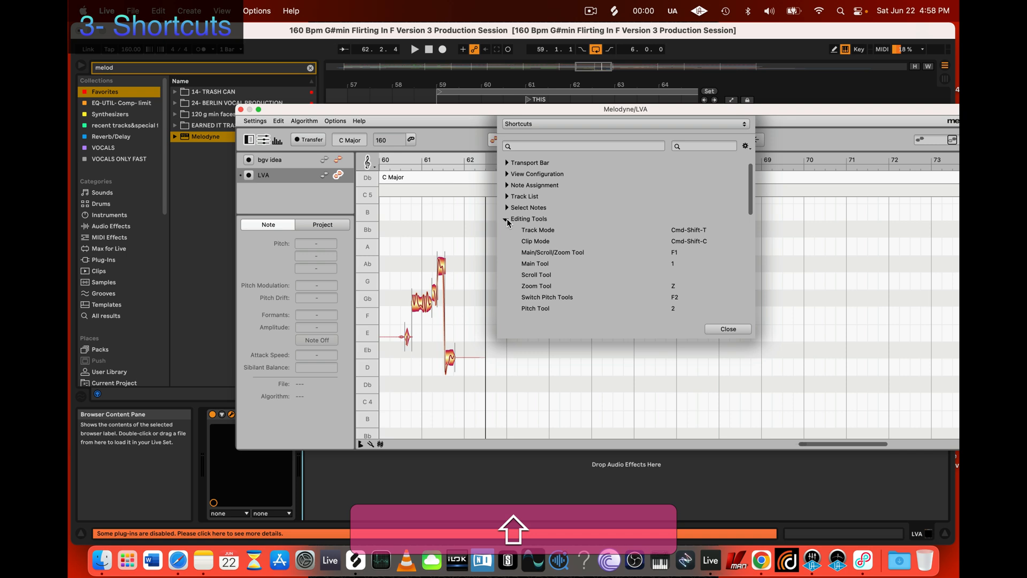
{"action": "left_click", "coordinate": [506, 219]}
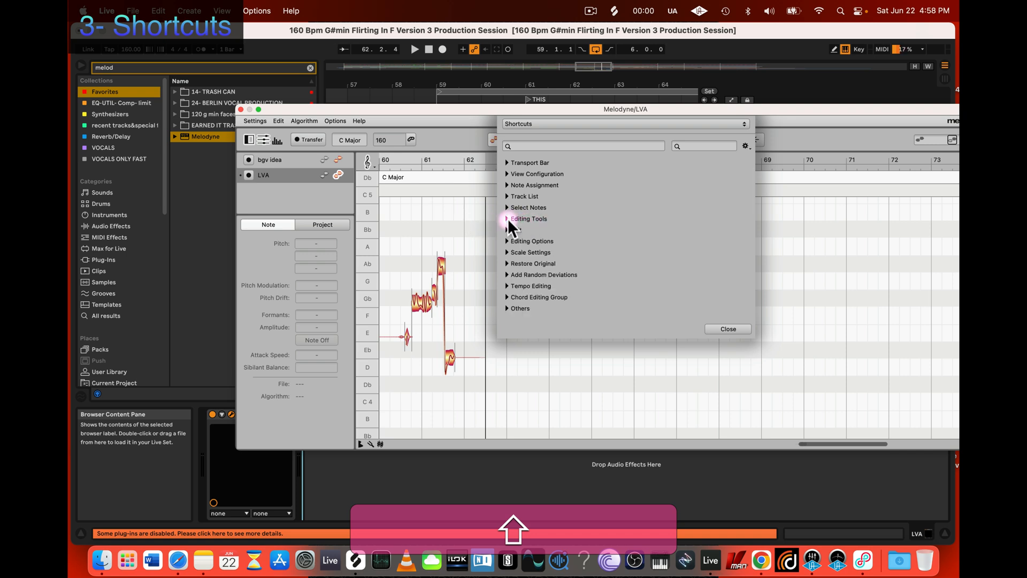
{"action": "left_click", "coordinate": [506, 219]}
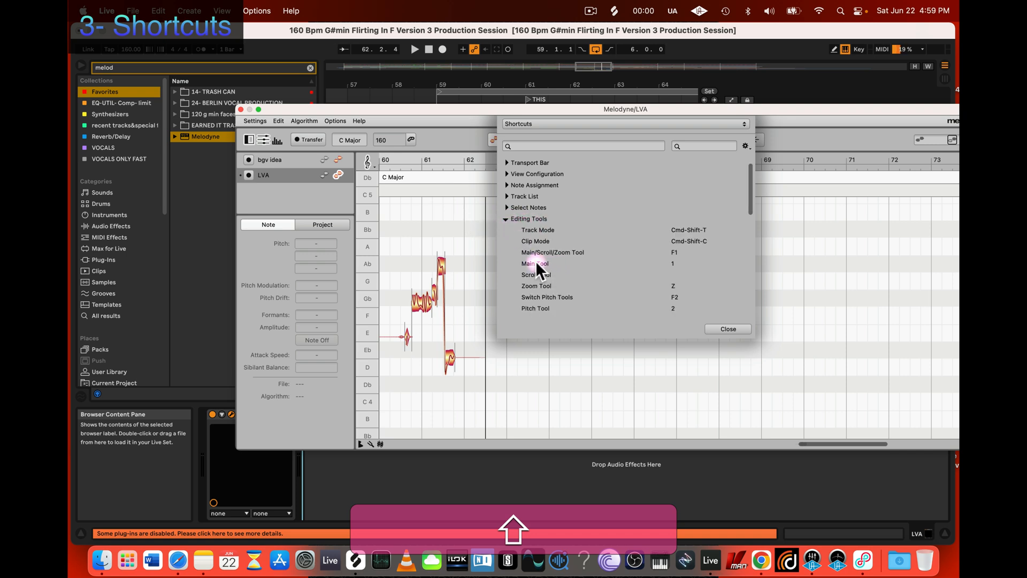
Step: Check the shortcuts assigned to the Main Tool, Zoom Tool and Pitch Tool against the list in Notes
{"action": "left_click", "coordinate": [673, 263]}
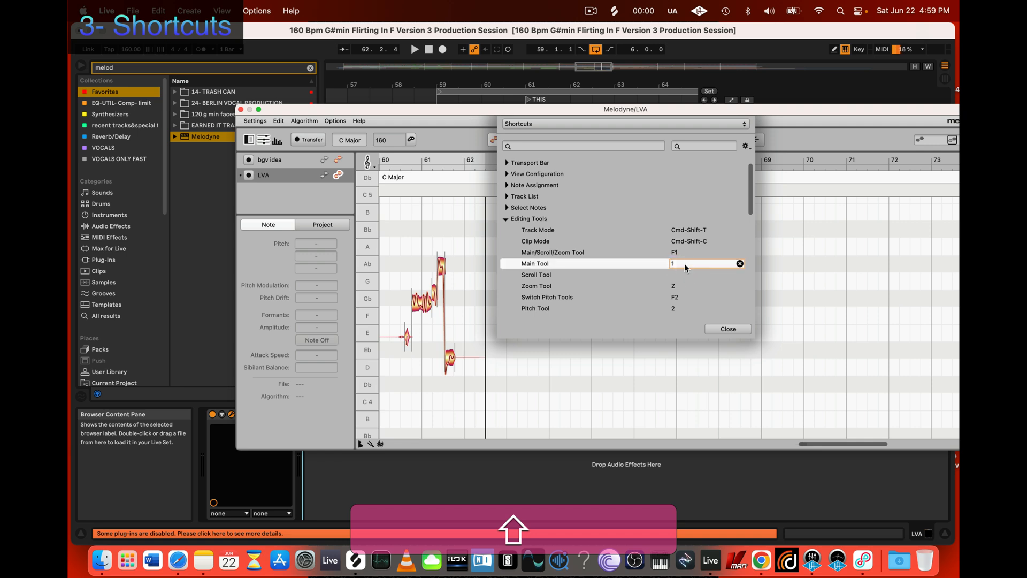
{"action": "left_click", "coordinate": [530, 286]}
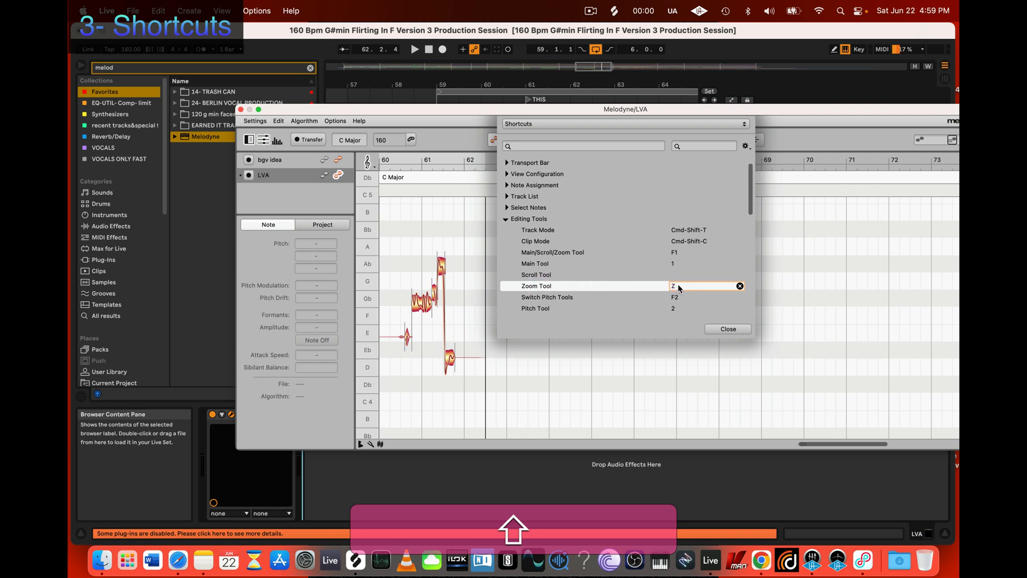
{"action": "left_click", "coordinate": [536, 308]}
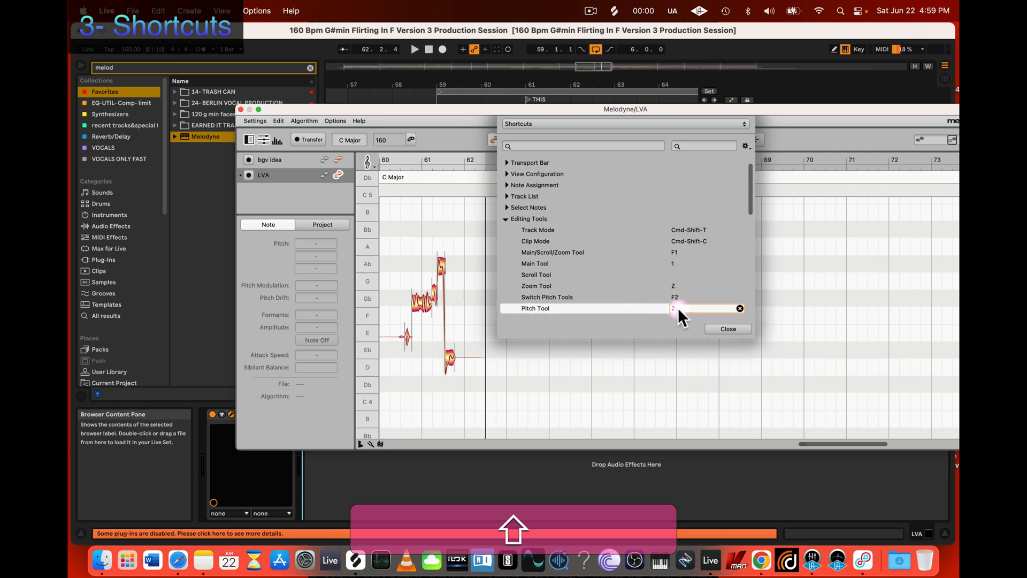
{"action": "left_click", "coordinate": [203, 560]}
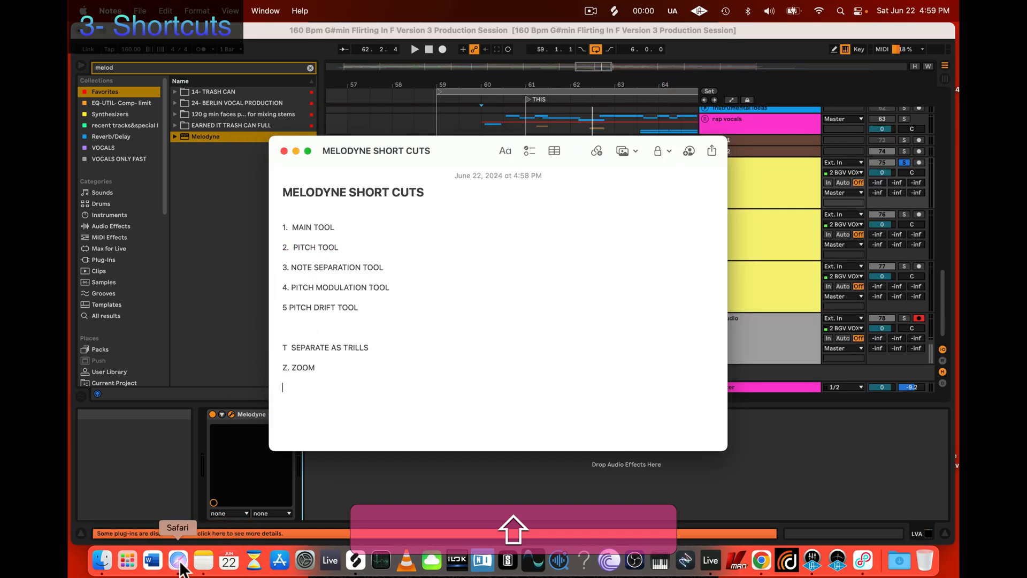
{"action": "left_click", "coordinate": [371, 478]}
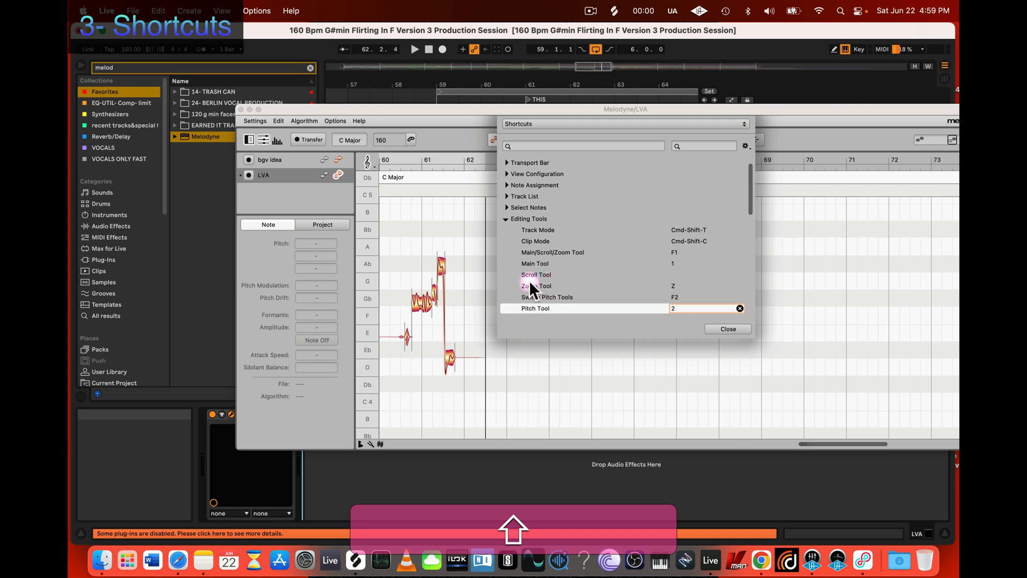
{"action": "left_click", "coordinate": [544, 284]}
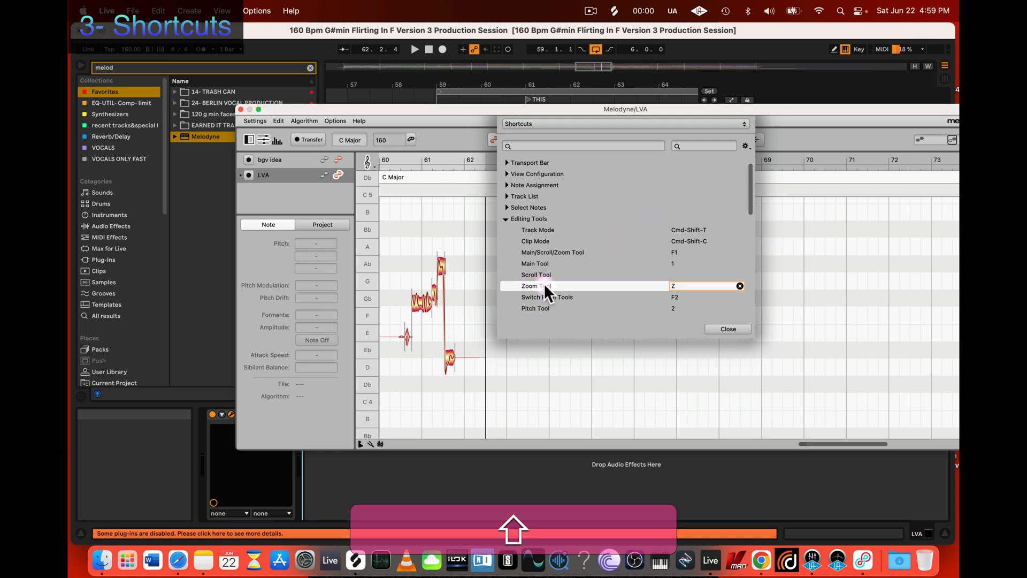
Step: Browse the Edit and Editing Options groups in Melodyne's shortcut preferences, collapsing each group after reviewing it
{"action": "left_click", "coordinate": [506, 219]}
{"action": "left_click", "coordinate": [506, 230]}
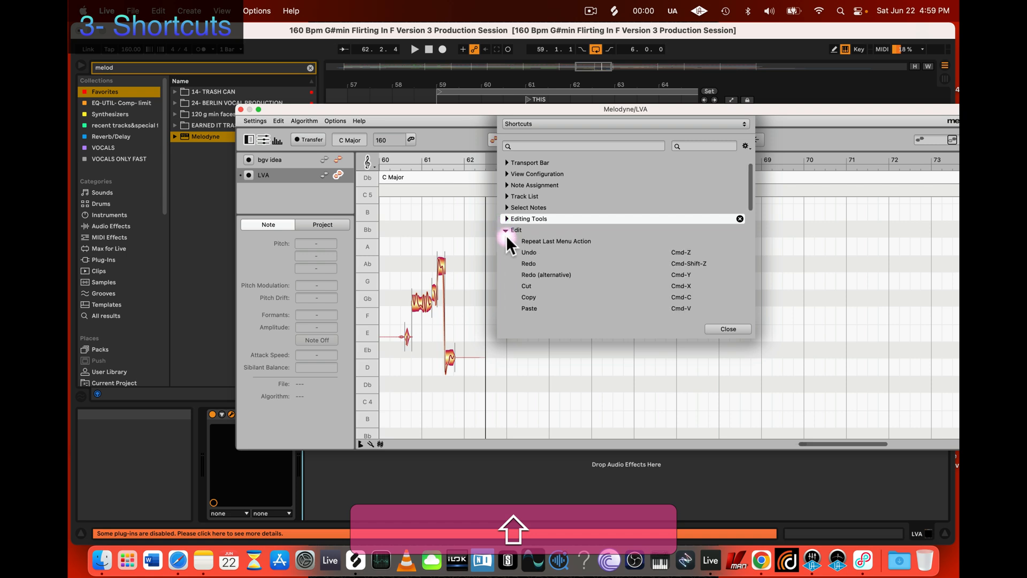
{"action": "left_click", "coordinate": [506, 230]}
{"action": "left_click", "coordinate": [506, 241]}
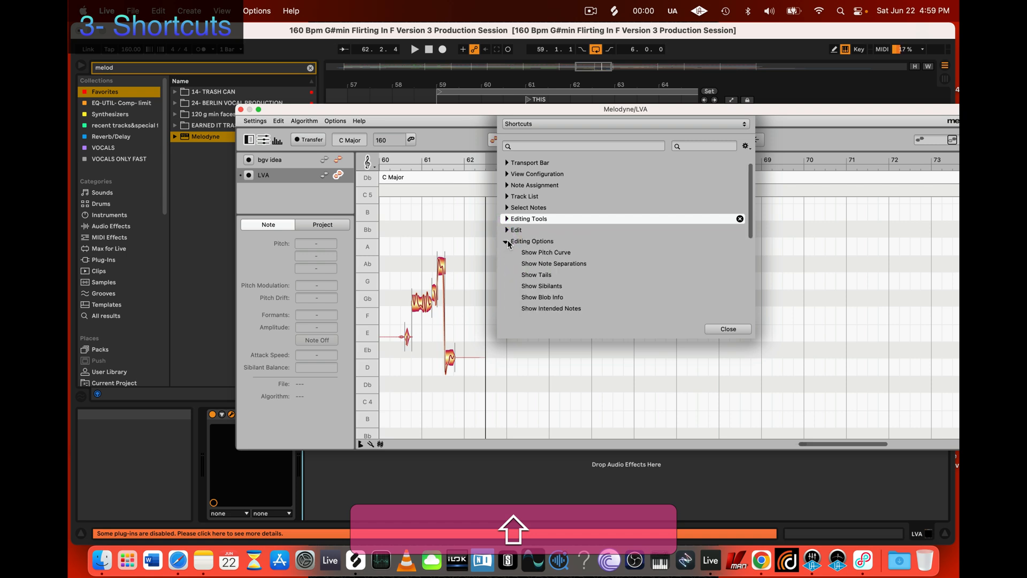
{"action": "scroll", "coordinate": [534, 263], "scroll_direction": "down", "scroll_amount": 5}
{"action": "scroll", "coordinate": [535, 260], "scroll_direction": "up", "scroll_amount": 4}
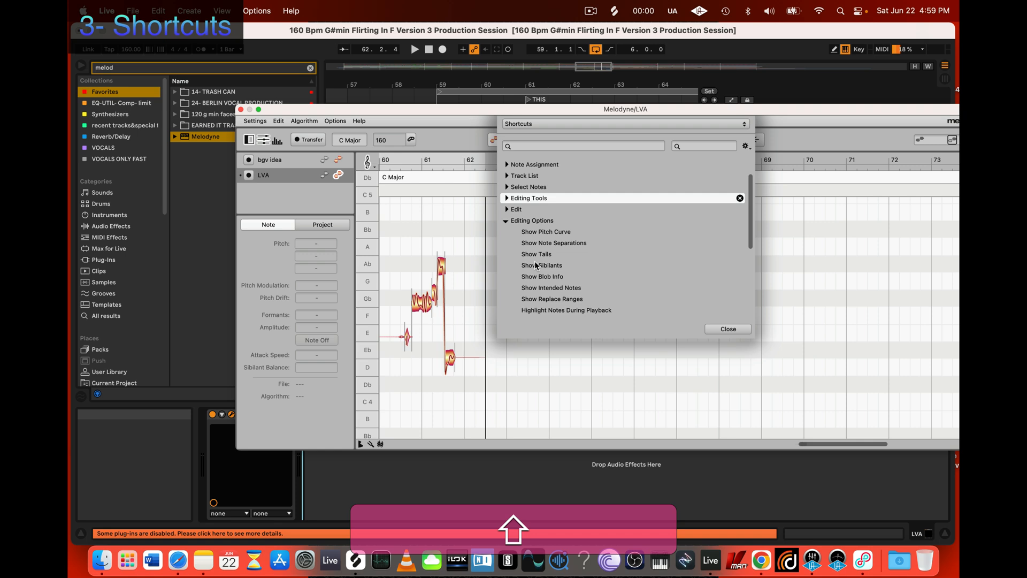
{"action": "scroll", "coordinate": [535, 265], "scroll_direction": "down", "scroll_amount": 3}
{"action": "left_click", "coordinate": [506, 185]}
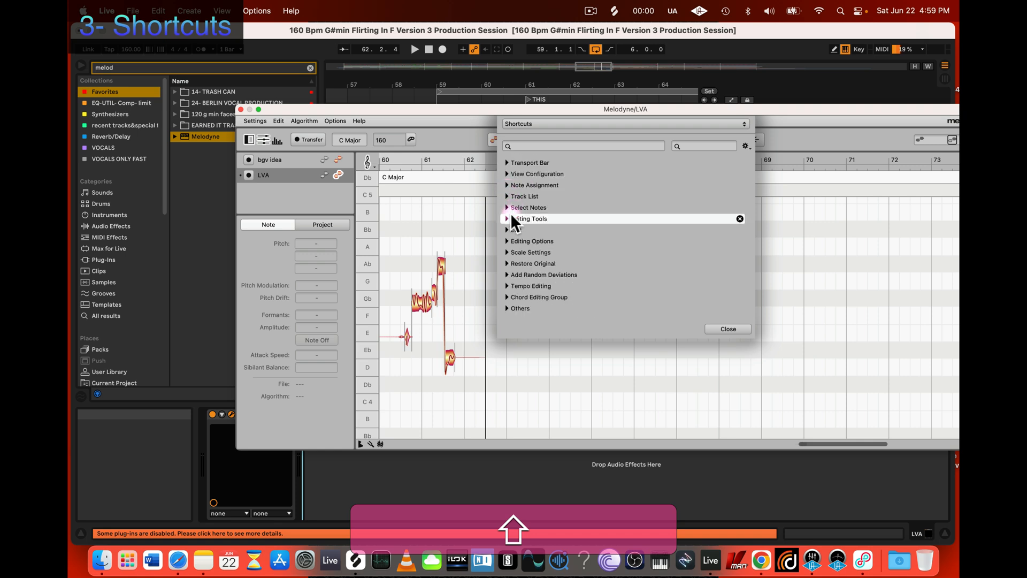
Step: Examine the shortcuts in the Note Assignment, Track List and Select Notes groups, leaving each group collapsed
{"action": "left_click", "coordinate": [506, 230]}
{"action": "left_click", "coordinate": [507, 230]}
{"action": "left_click", "coordinate": [506, 185]}
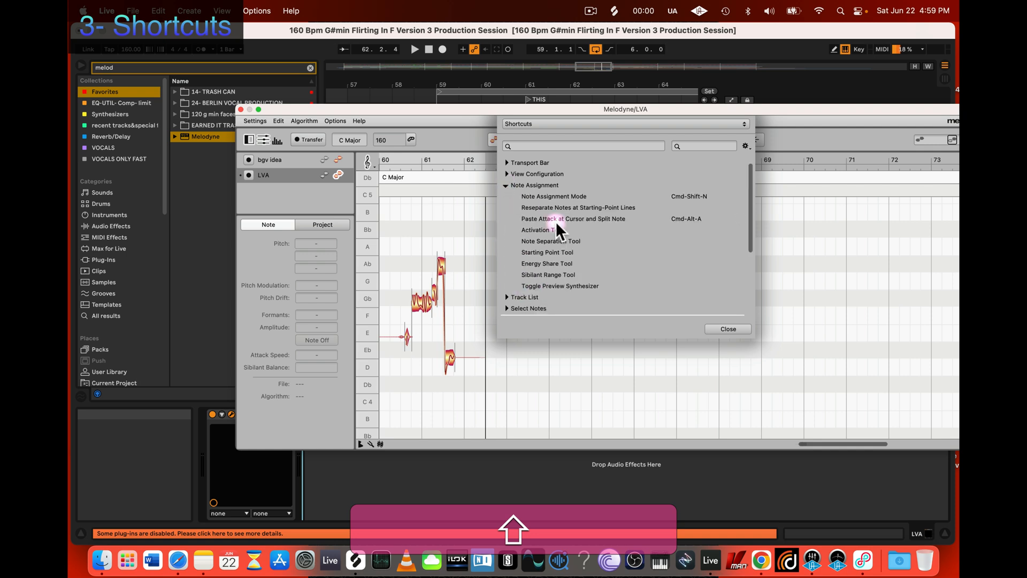
{"action": "scroll", "coordinate": [555, 219], "scroll_direction": "down", "scroll_amount": 5}
{"action": "scroll", "coordinate": [555, 220], "scroll_direction": "up", "scroll_amount": 5}
{"action": "left_click", "coordinate": [506, 185]}
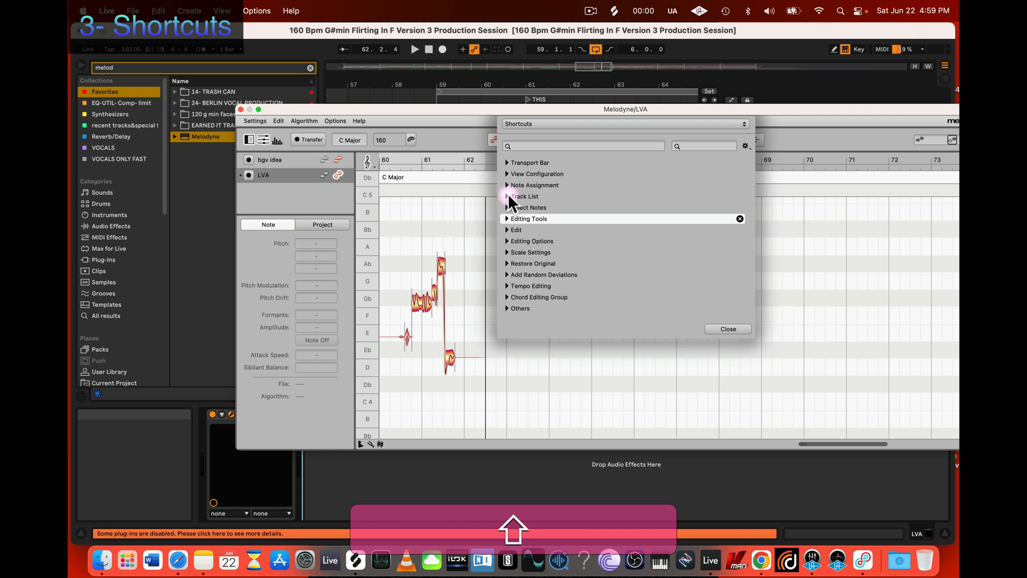
{"action": "left_click", "coordinate": [506, 196]}
{"action": "left_click", "coordinate": [507, 196]}
{"action": "left_click", "coordinate": [506, 208]}
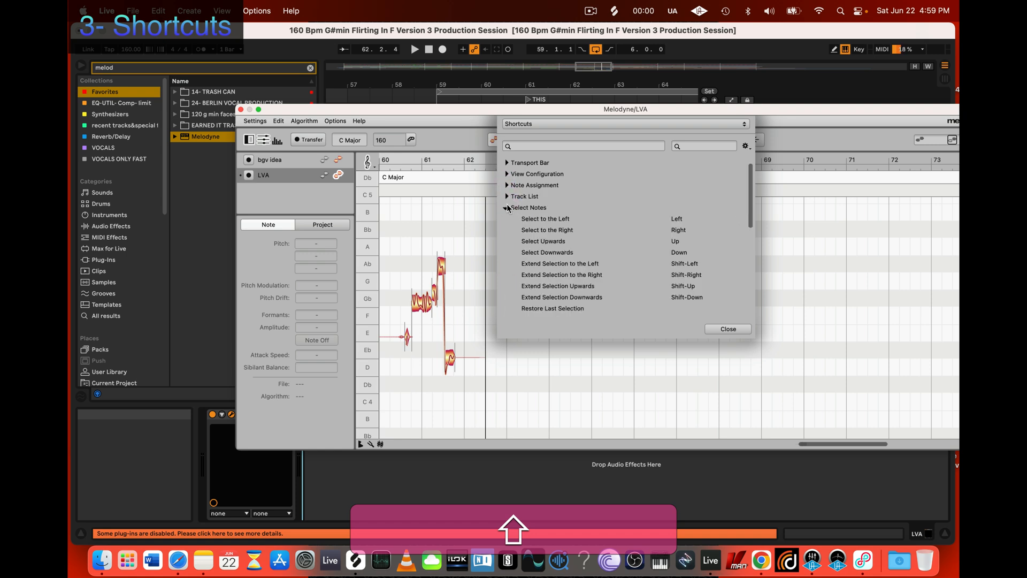
{"action": "left_click", "coordinate": [507, 208]}
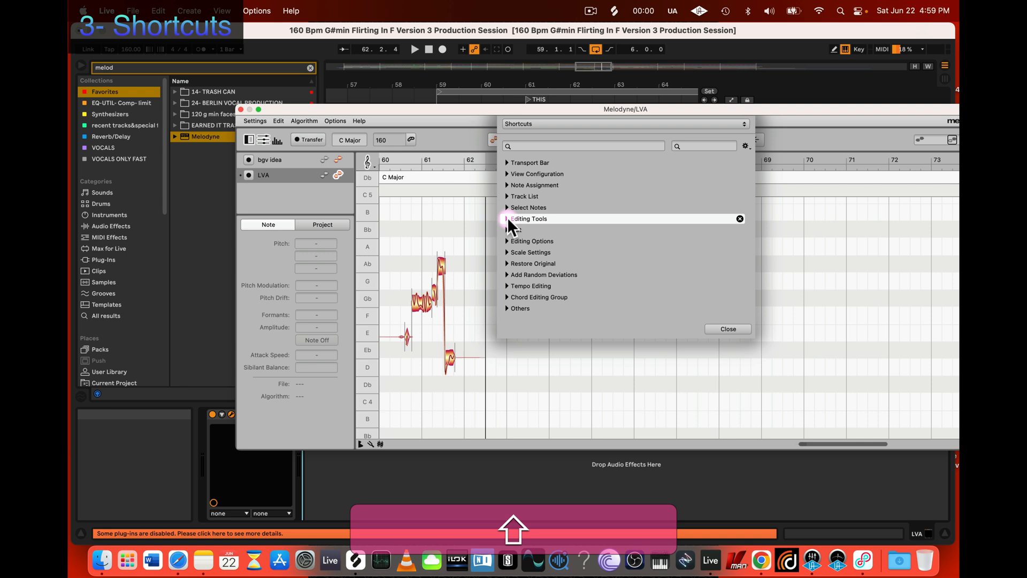
Step: Review the assigned shortcuts throughout the Editing Tools group, including Note Separation and Sibilant Balance, and close the preferences
{"action": "left_click", "coordinate": [506, 218]}
{"action": "scroll", "coordinate": [540, 244], "scroll_direction": "down", "scroll_amount": 5}
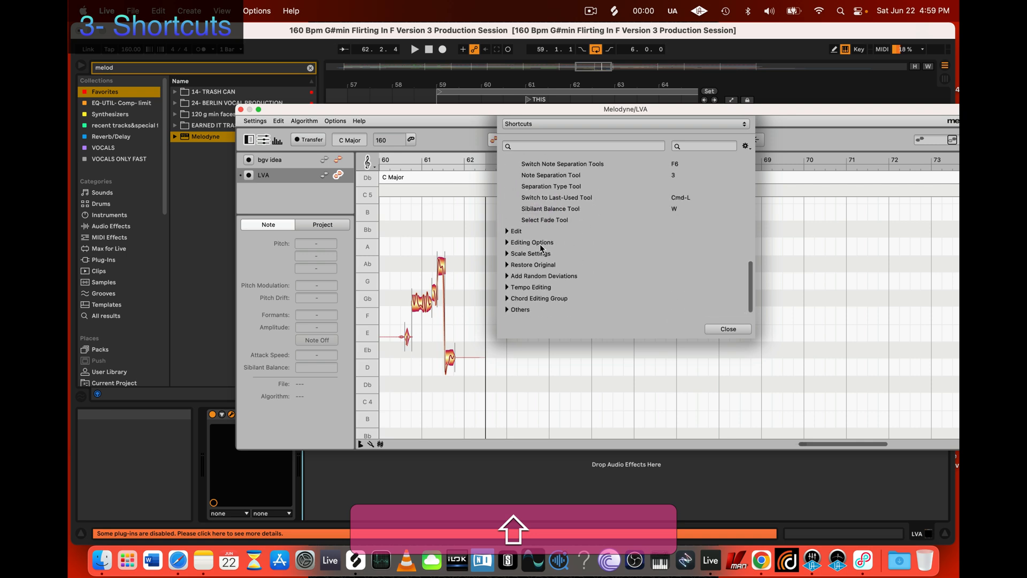
{"action": "scroll", "coordinate": [541, 247], "scroll_direction": "up", "scroll_amount": 2}
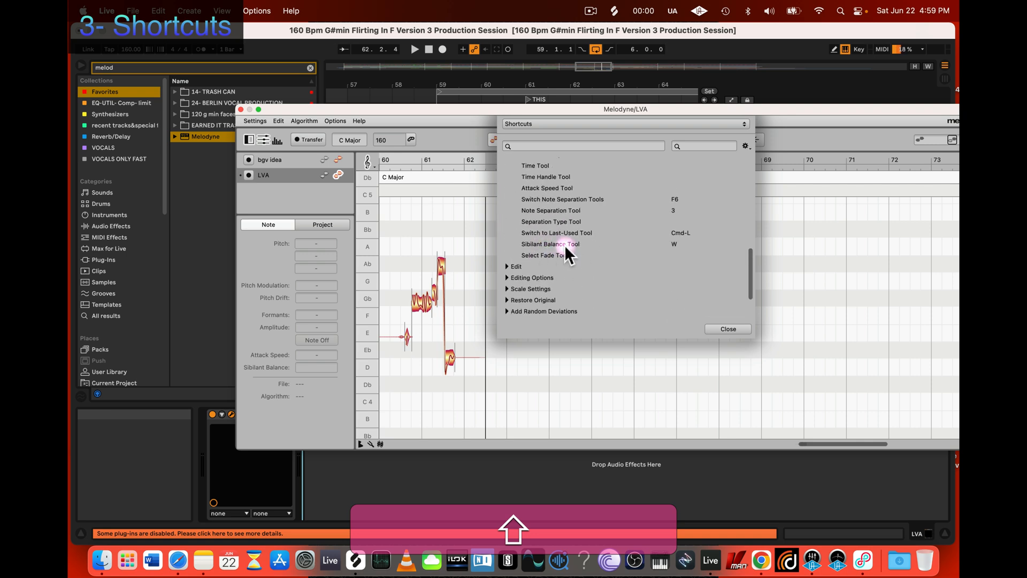
{"action": "scroll", "coordinate": [576, 290], "scroll_direction": "up", "scroll_amount": 3}
{"action": "scroll", "coordinate": [577, 287], "scroll_direction": "down", "scroll_amount": 2}
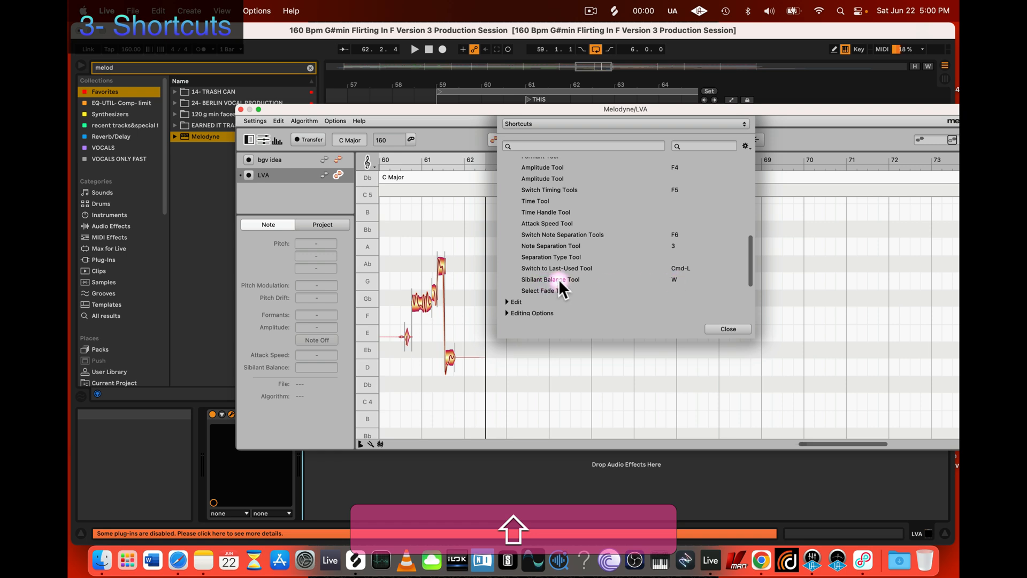
{"action": "scroll", "coordinate": [560, 279], "scroll_direction": "up", "scroll_amount": 5}
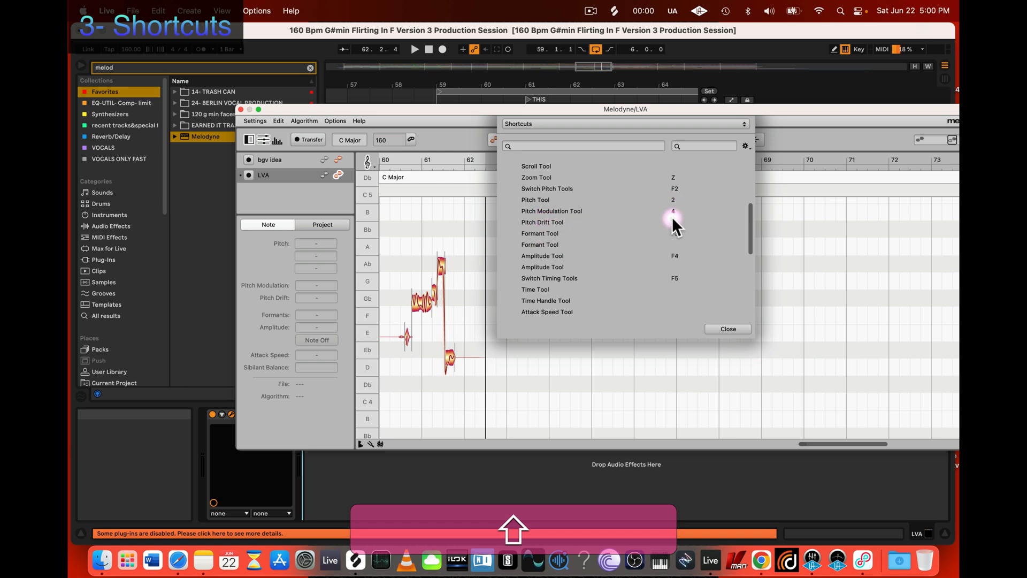
{"action": "scroll", "coordinate": [623, 231], "scroll_direction": "down", "scroll_amount": 2}
{"action": "scroll", "coordinate": [624, 231], "scroll_direction": "up", "scroll_amount": 10}
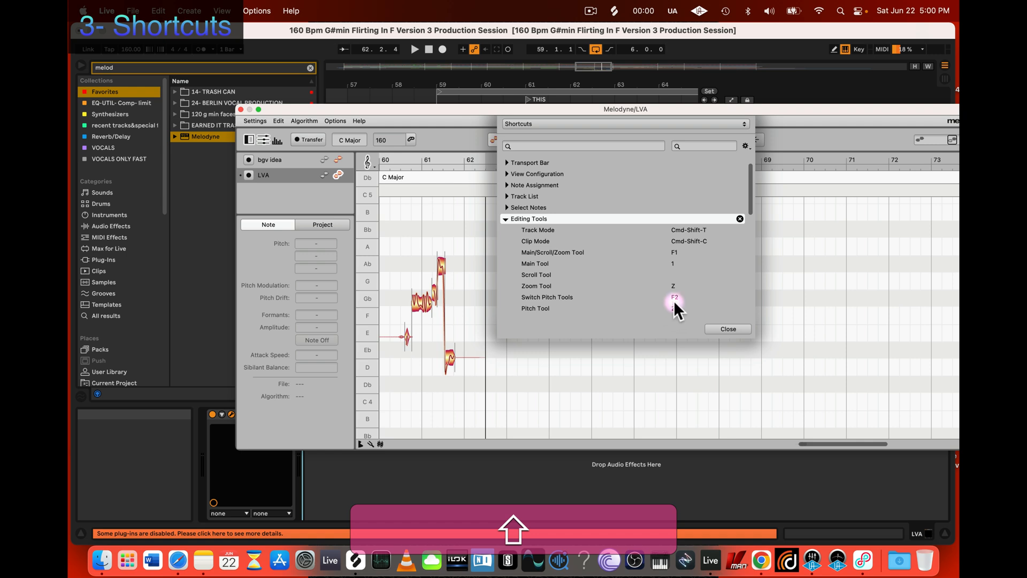
{"action": "scroll", "coordinate": [674, 303], "scroll_direction": "down", "scroll_amount": 4}
{"action": "scroll", "coordinate": [671, 249], "scroll_direction": "down", "scroll_amount": 6}
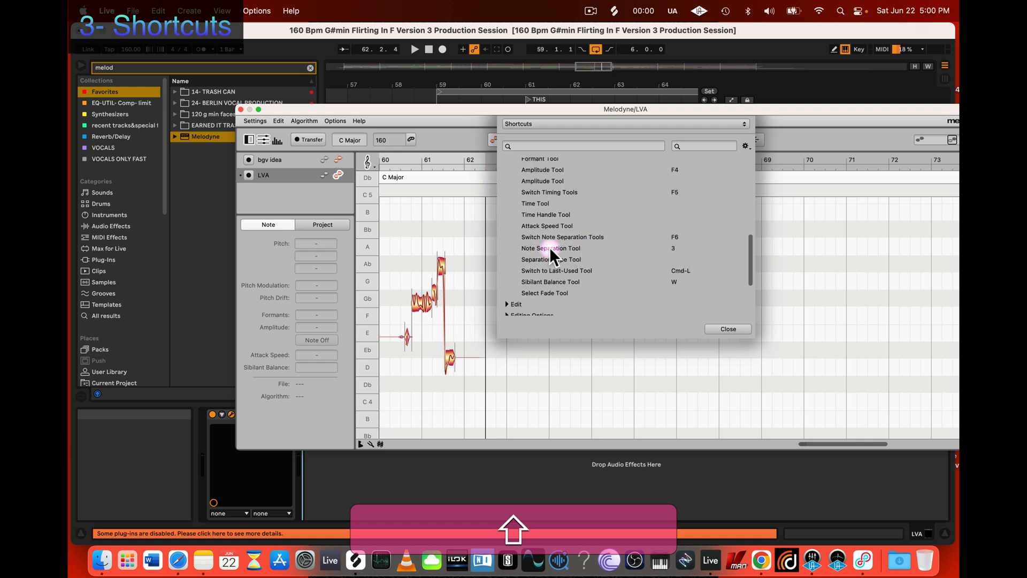
{"action": "scroll", "coordinate": [537, 220], "scroll_direction": "up", "scroll_amount": 10}
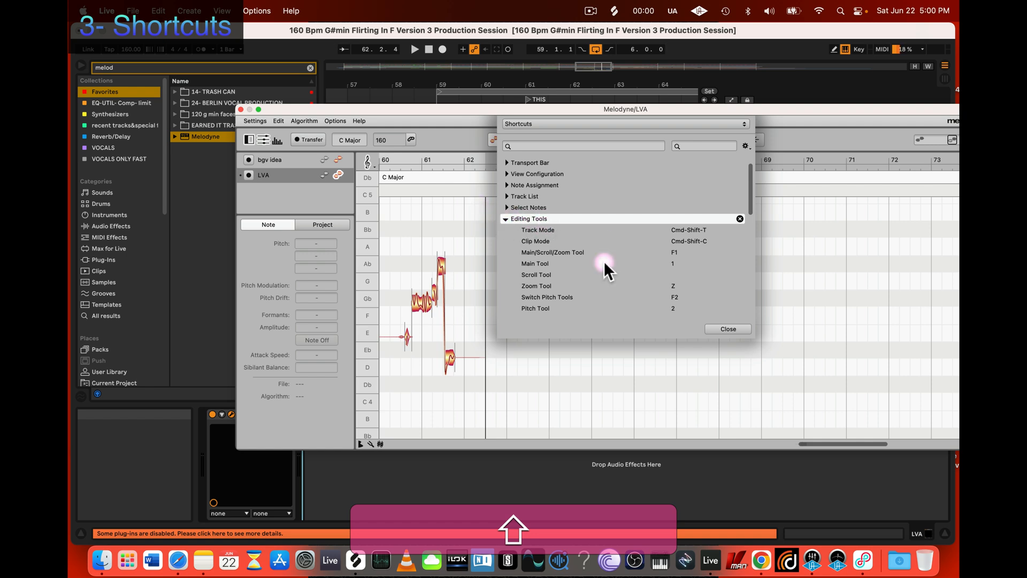
{"action": "left_click", "coordinate": [505, 219]}
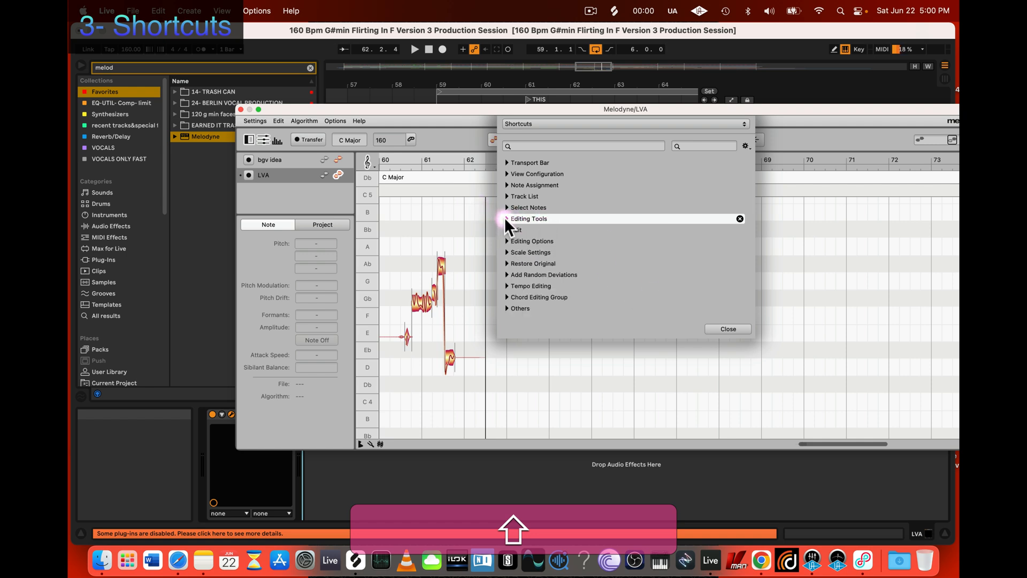
{"action": "left_click", "coordinate": [727, 328]}
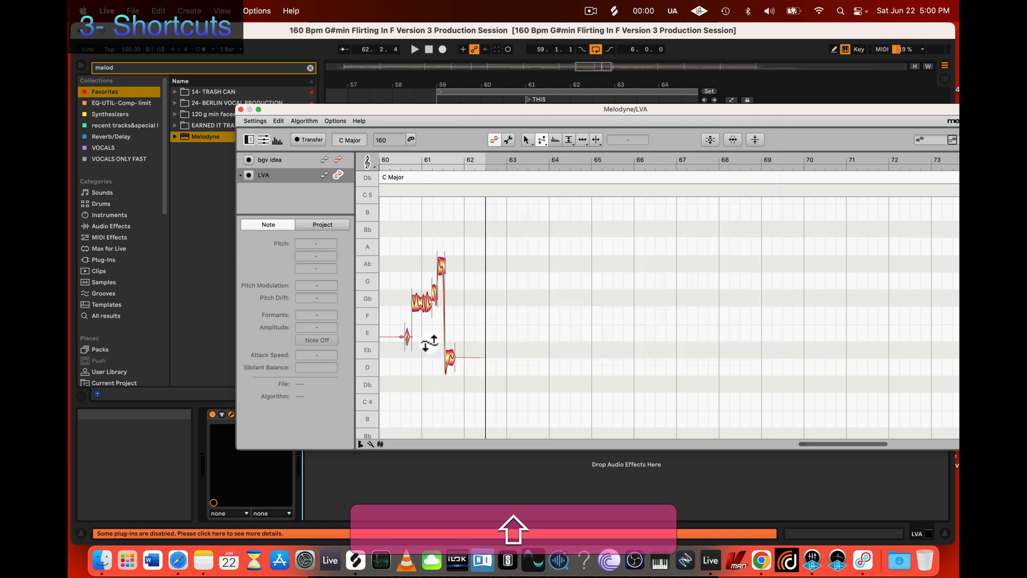
Step: Test the tool shortcuts by switching between the Pitch, Main and Zoom tools, ending on the Pitch Tool
{"action": "key", "text": "shift+2"}
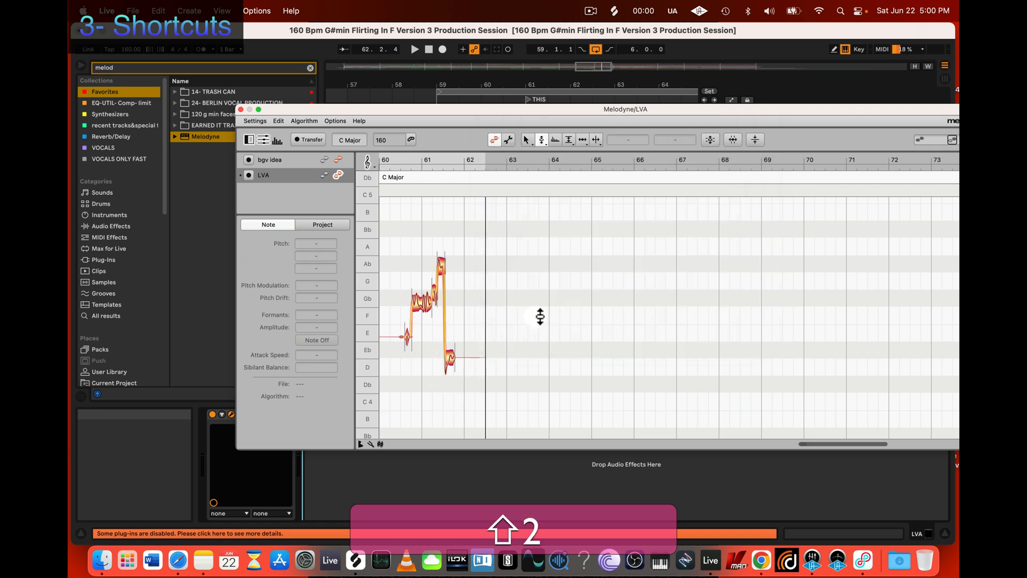
{"action": "key", "text": "shift+1"}
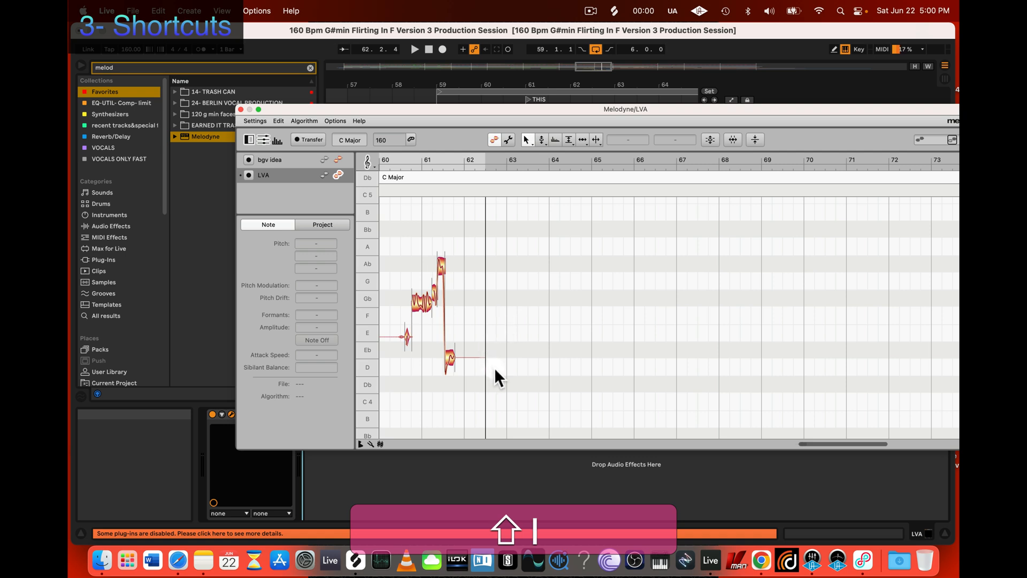
{"action": "key", "text": "shift+z"}
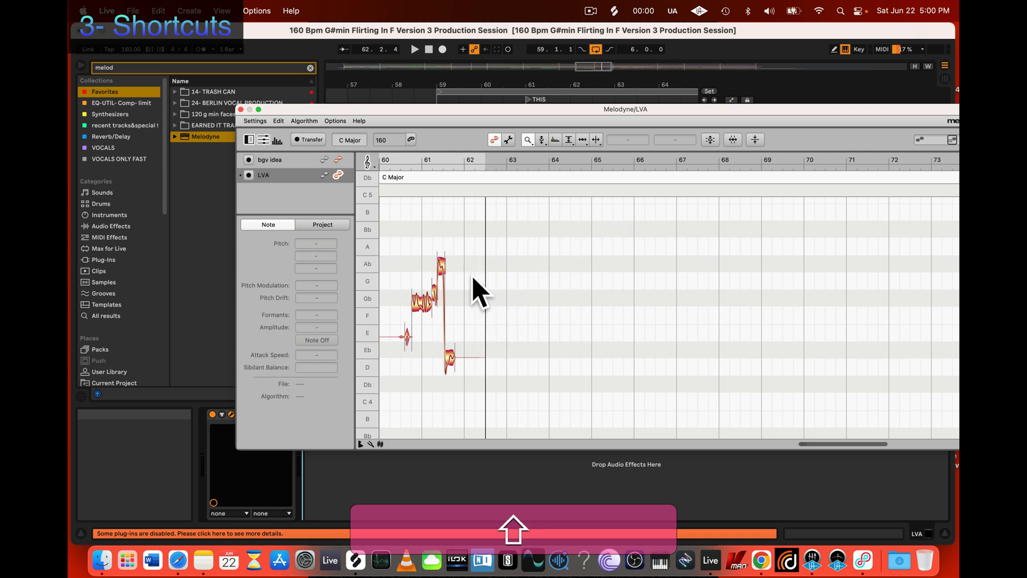
{"action": "key", "text": "shift+z"}
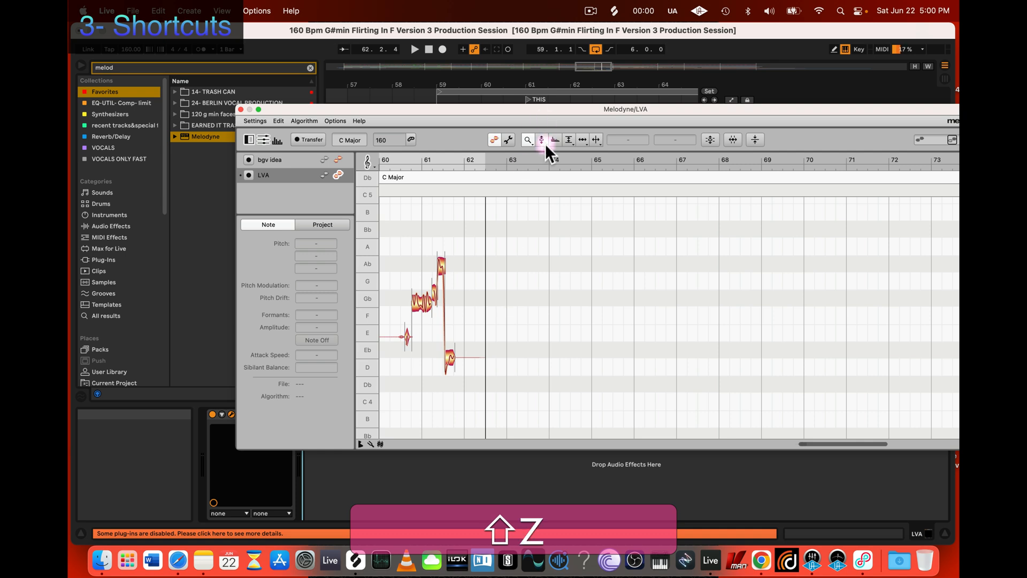
{"action": "left_click", "coordinate": [542, 142]}
{"action": "key", "text": "shift+2"}
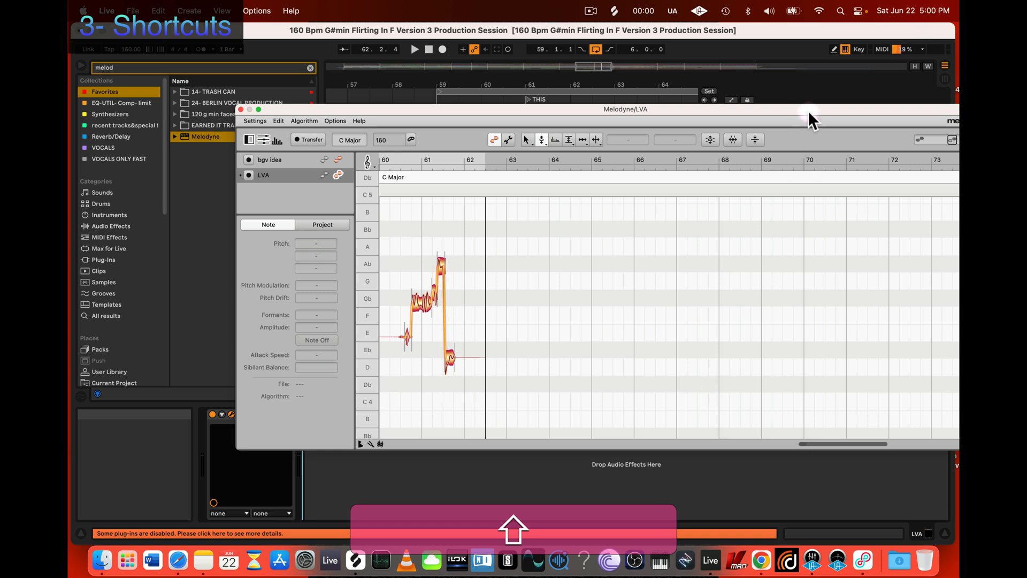
Step: Bring the whole Melodyne window into view and enlarge the LVA vocal notes around bar 61 with the Zoom Tool
{"action": "left_click_drag", "start_coordinate": [807, 113], "coordinate": [752, 110]}
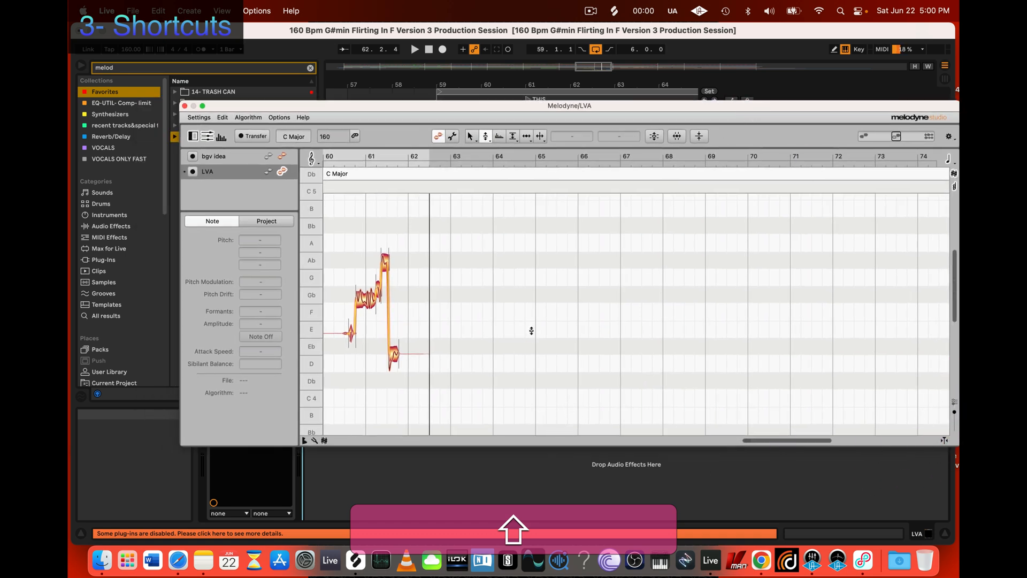
{"action": "key", "text": "shift+z"}
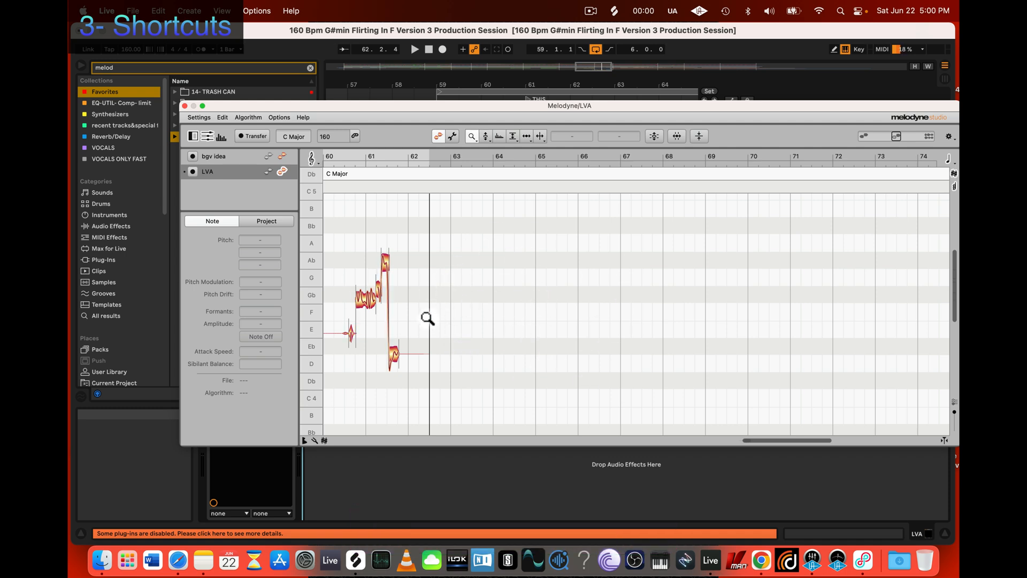
{"action": "left_click_drag", "start_coordinate": [421, 309], "coordinate": [567, 225]}
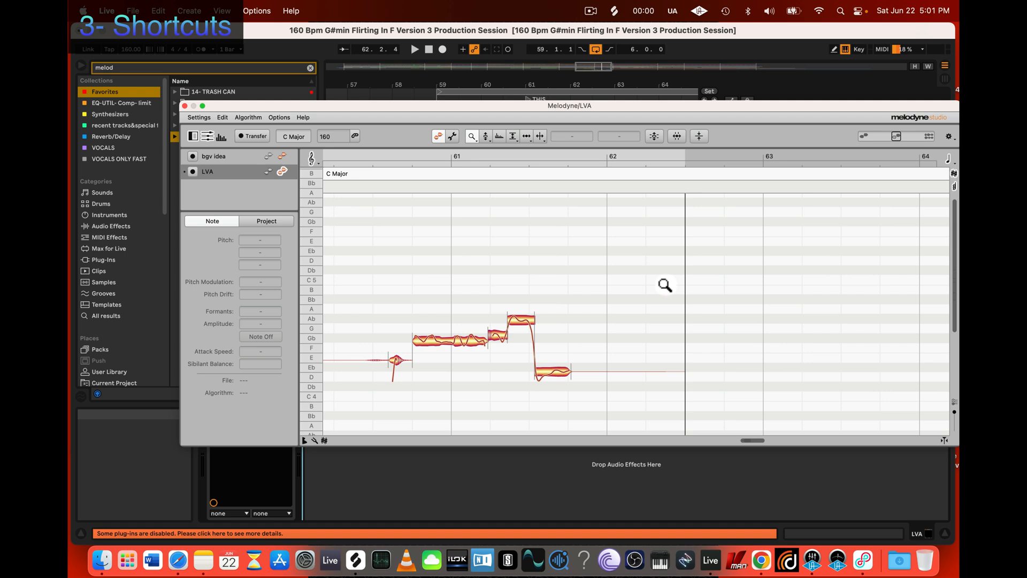
{"action": "left_click_drag", "start_coordinate": [649, 282], "coordinate": [708, 307]}
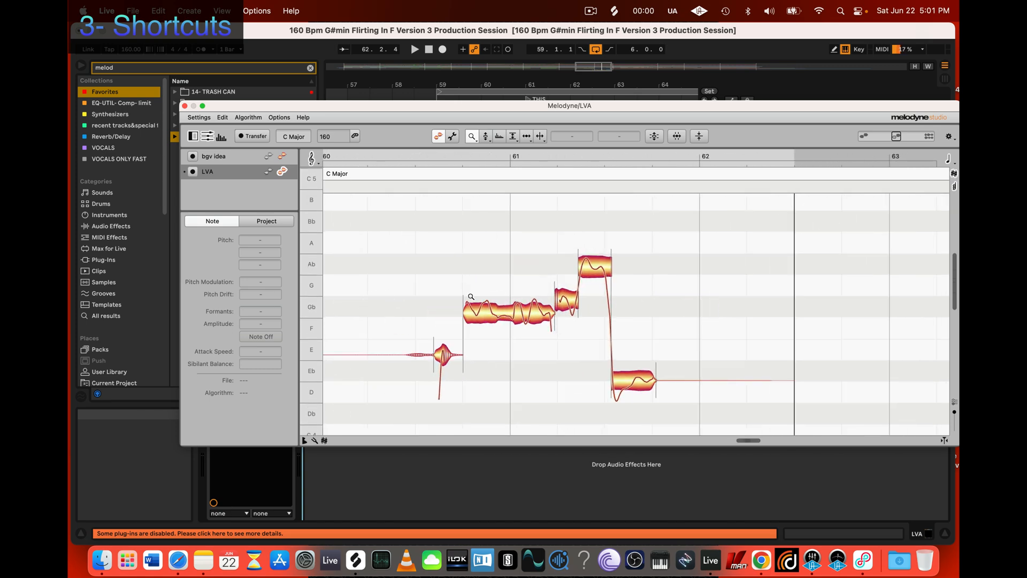
Step: Uncover Live's arrangement behind the Melodyne window and loop the Audio 3 clip on the LVA track
{"action": "left_click_drag", "start_coordinate": [531, 108], "coordinate": [515, 270]}
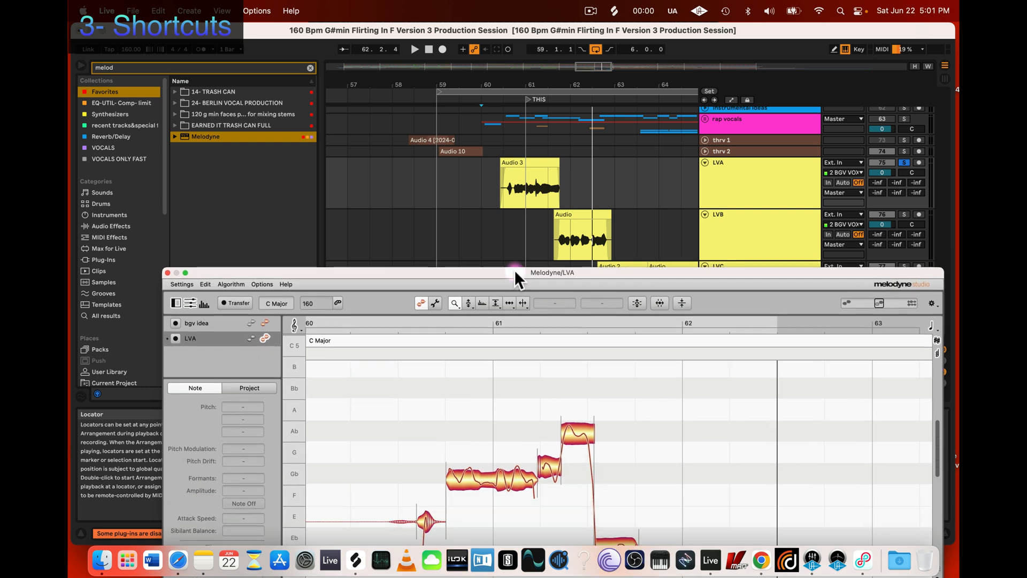
{"action": "left_click", "coordinate": [517, 161]}
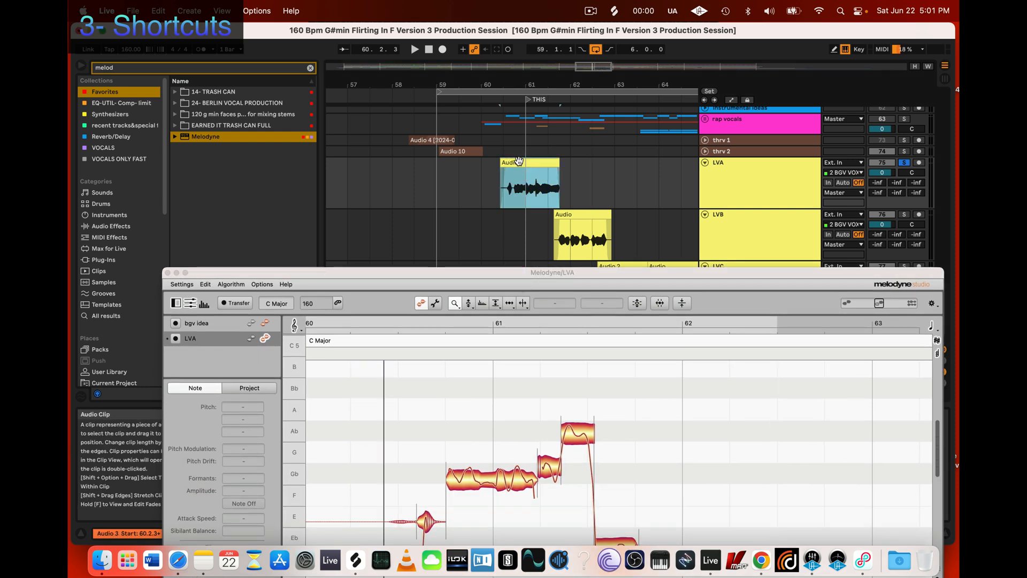
{"action": "key", "text": "super+l"}
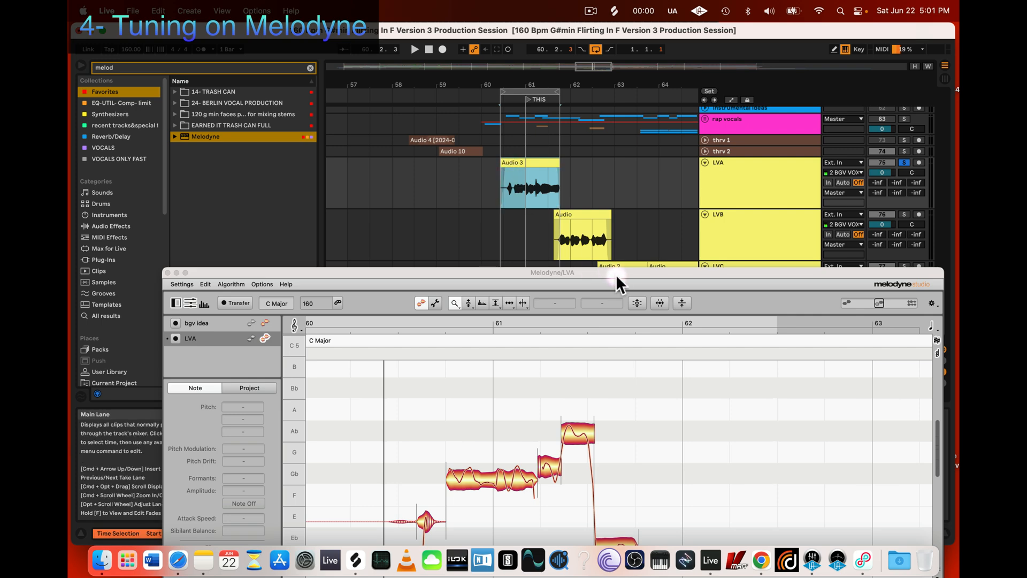
Step: Reveal the LVA track's mixer controls, play the looped clip, and raise the LVA track volume
{"action": "left_click_drag", "start_coordinate": [615, 275], "coordinate": [495, 240]}
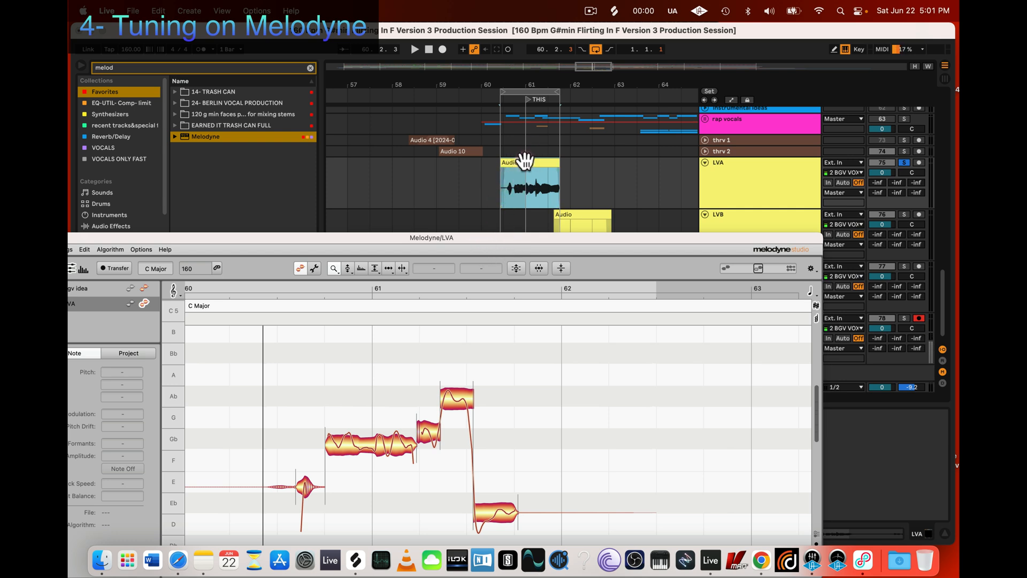
{"action": "left_click", "coordinate": [527, 193]}
{"action": "key", "text": "space"}
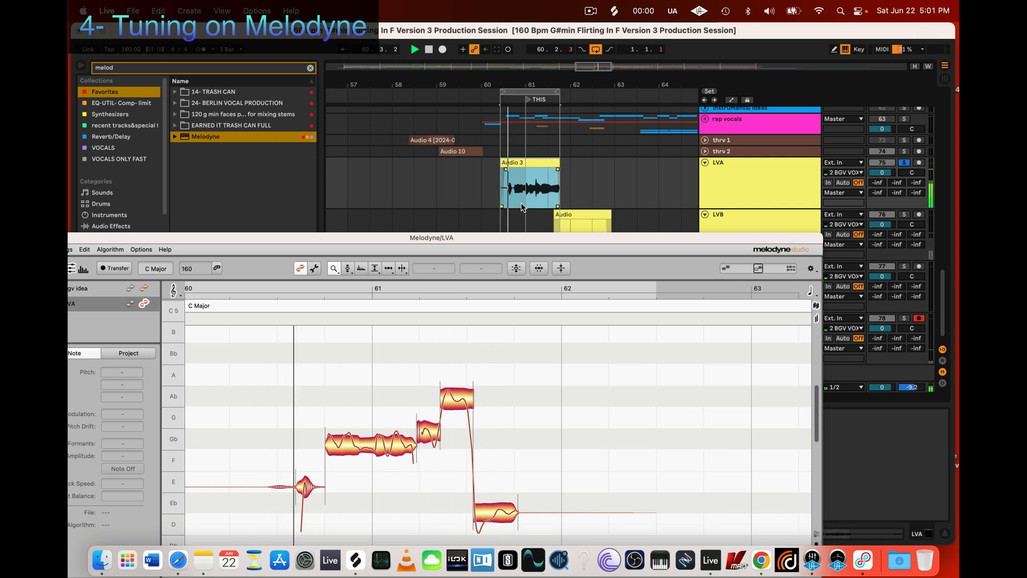
{"action": "key", "text": "space"}
{"action": "left_click_drag", "start_coordinate": [882, 178], "coordinate": [882, 175]}
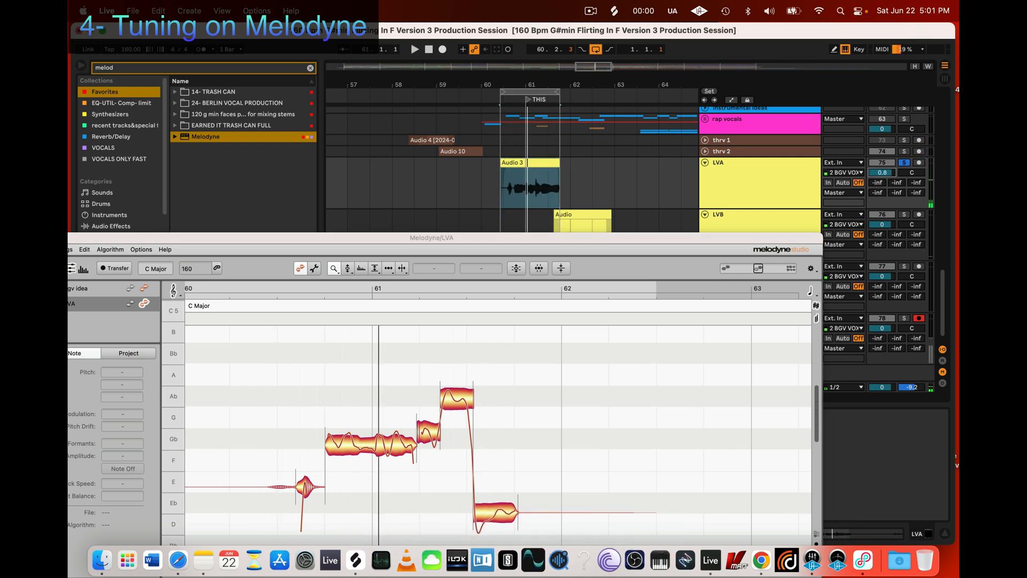
{"action": "key", "text": "space"}
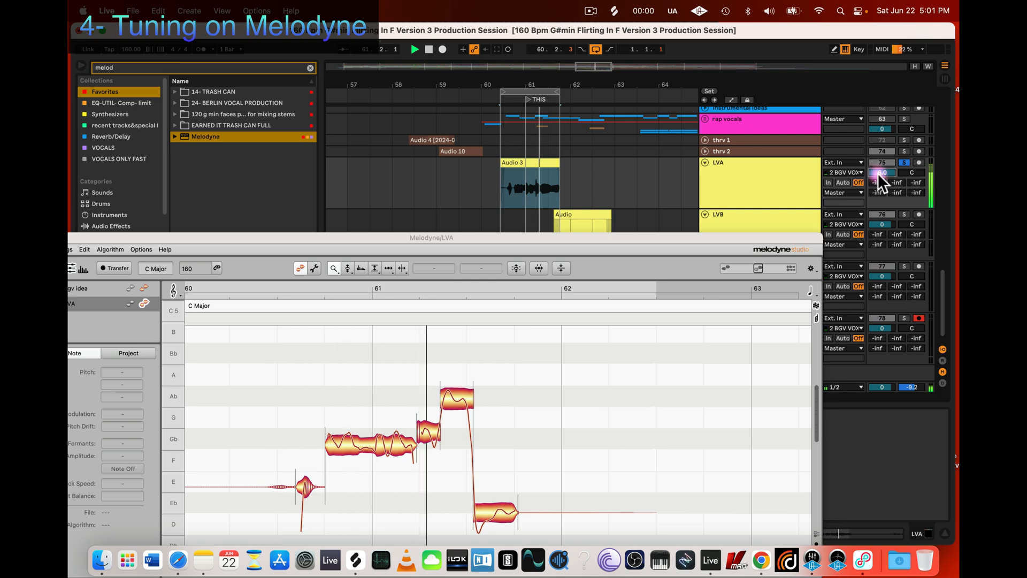
{"action": "key", "text": "space"}
Step: Move the Melodyne window fully back into view and reframe the LVA notes around bar 61 with the Zoom Tool
{"action": "left_click_drag", "start_coordinate": [659, 234], "coordinate": [783, 120]}
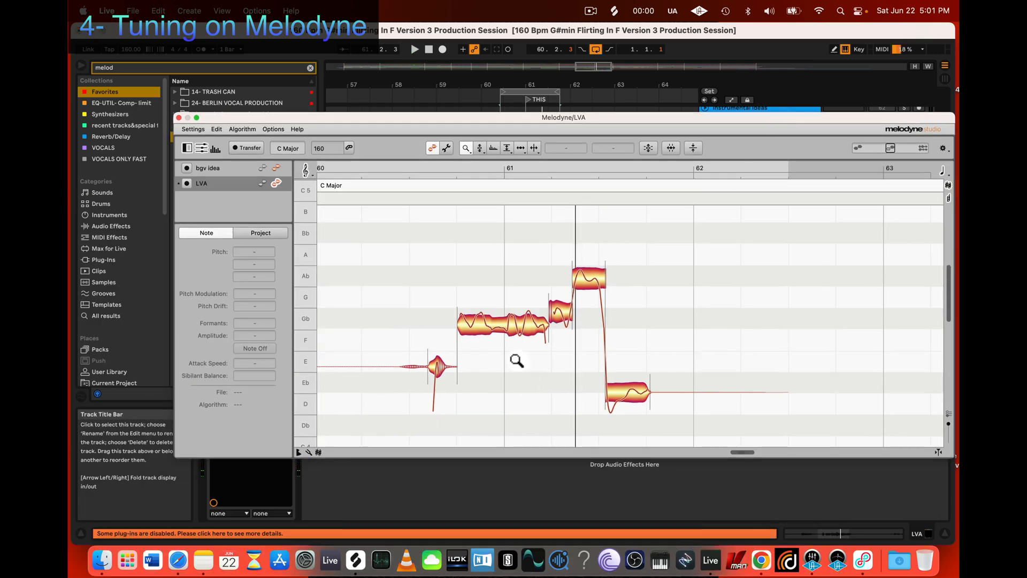
{"action": "key", "text": "z"}
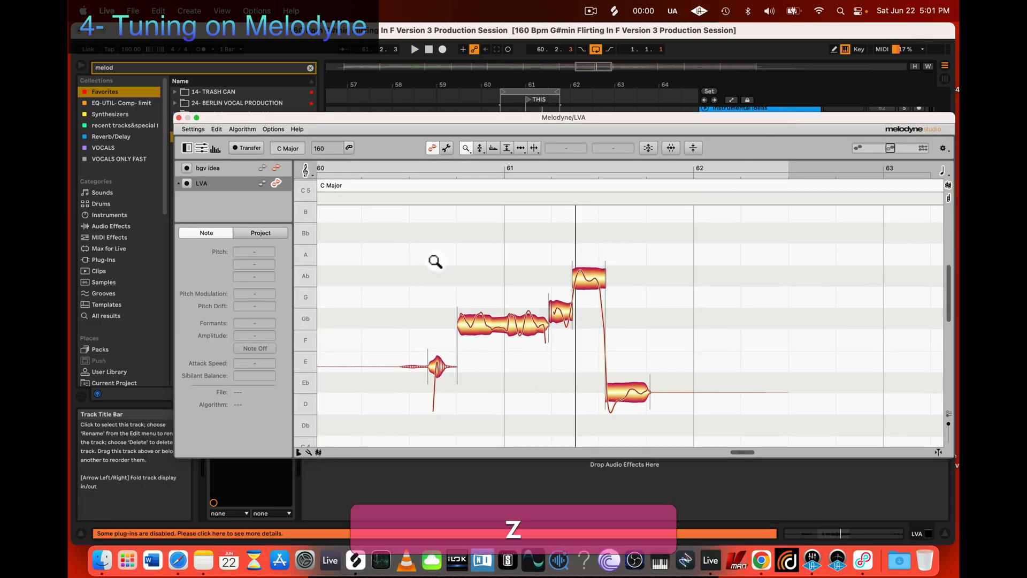
{"action": "mouse_move", "coordinate": [465, 263]}
{"action": "left_mouse_down"}
{"action": "mouse_move", "coordinate": [442, 268]}
{"action": "mouse_move", "coordinate": [438, 290]}
{"action": "mouse_move", "coordinate": [488, 271]}
{"action": "mouse_move", "coordinate": [413, 241]}
{"action": "mouse_move", "coordinate": [458, 280]}
{"action": "left_mouse_up"}
{"action": "scroll", "coordinate": [454, 279], "scroll_direction": "down", "scroll_amount": 3}
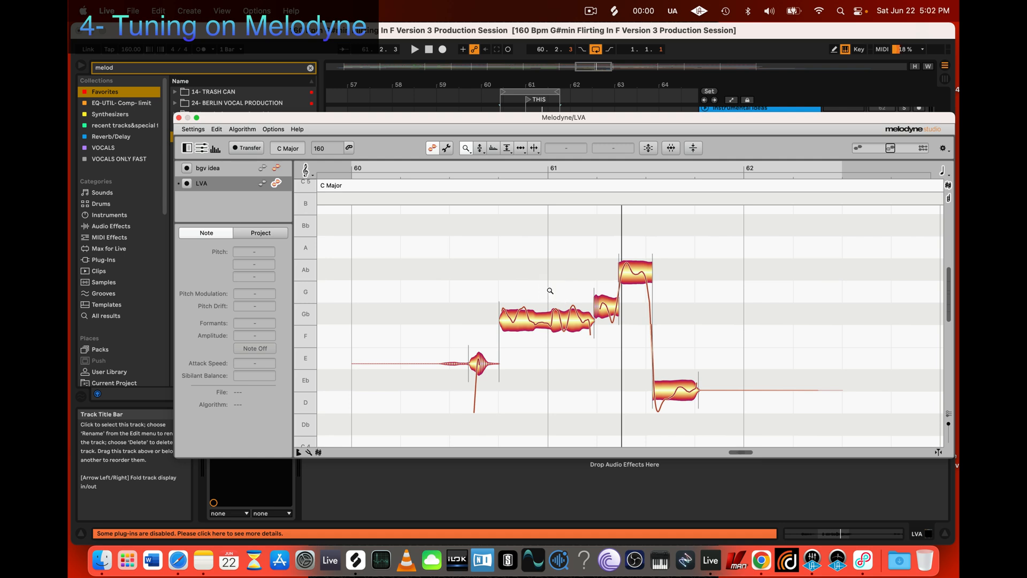
Step: Switch Melodyne's time grid to 1/8 and refine it to 1/16
{"action": "left_click", "coordinate": [277, 130]}
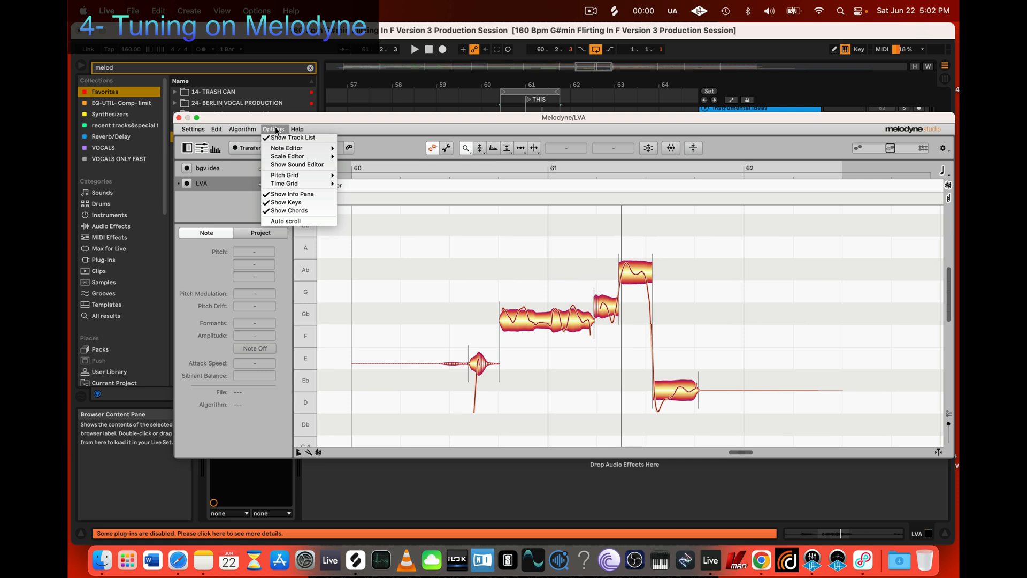
{"action": "mouse_move", "coordinate": [287, 184]}
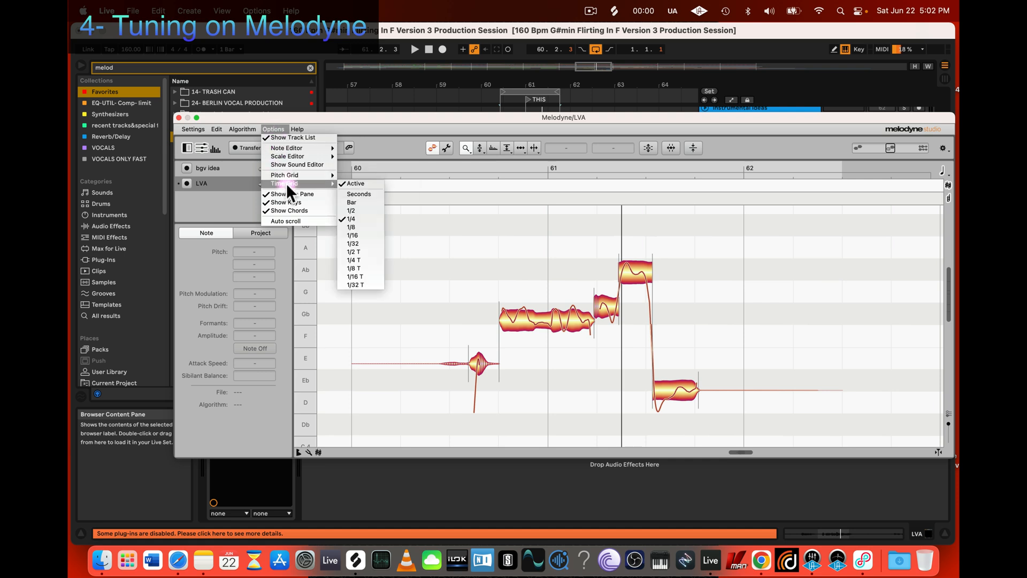
{"action": "left_click", "coordinate": [361, 226]}
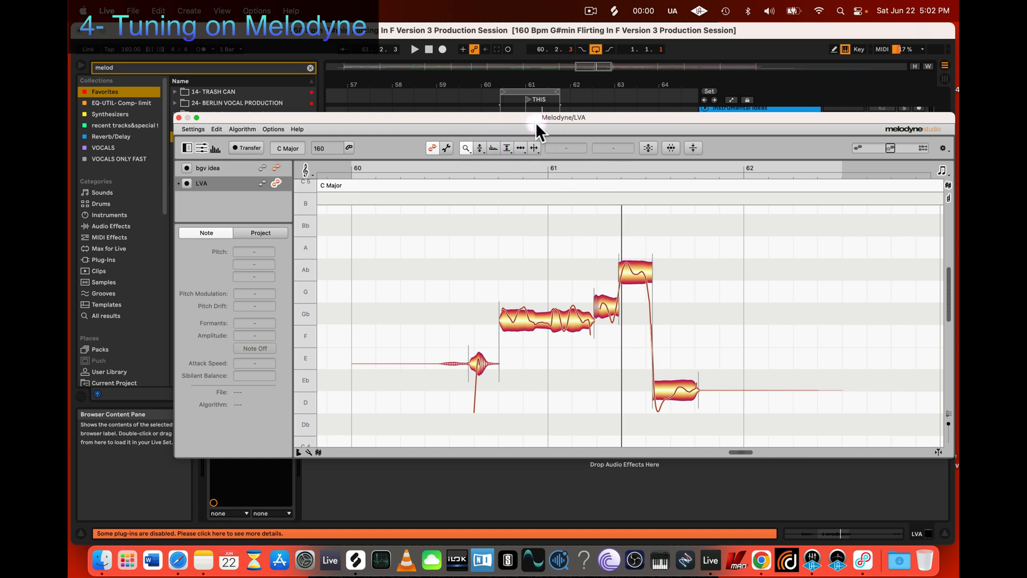
{"action": "left_click", "coordinate": [270, 130]}
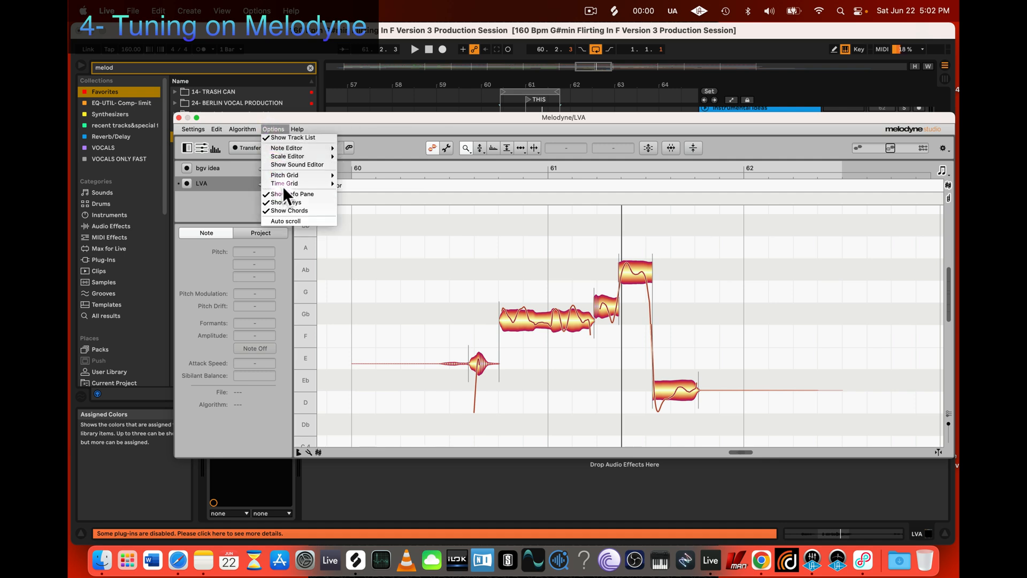
{"action": "mouse_move", "coordinate": [326, 175]}
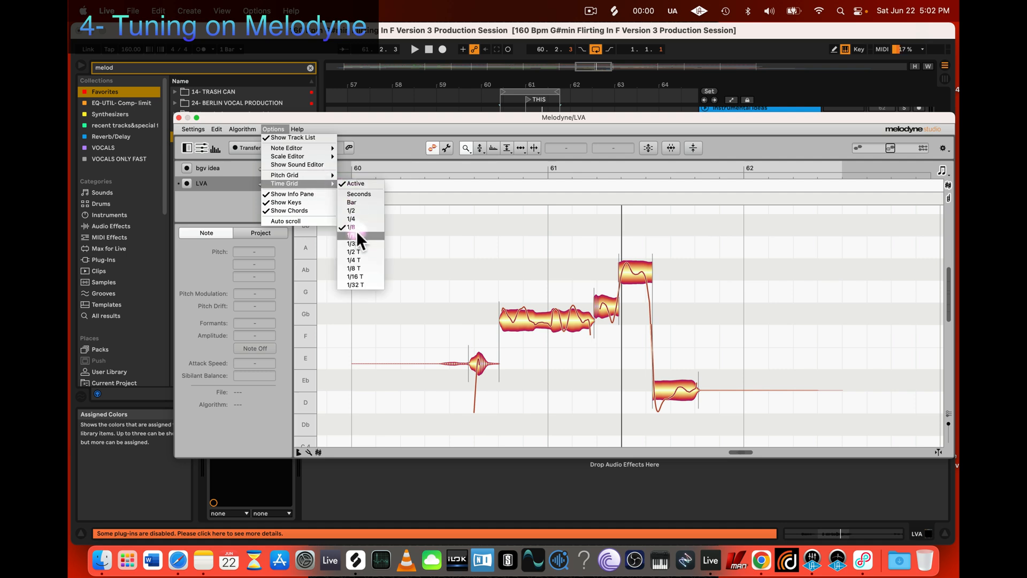
{"action": "left_click", "coordinate": [358, 236]}
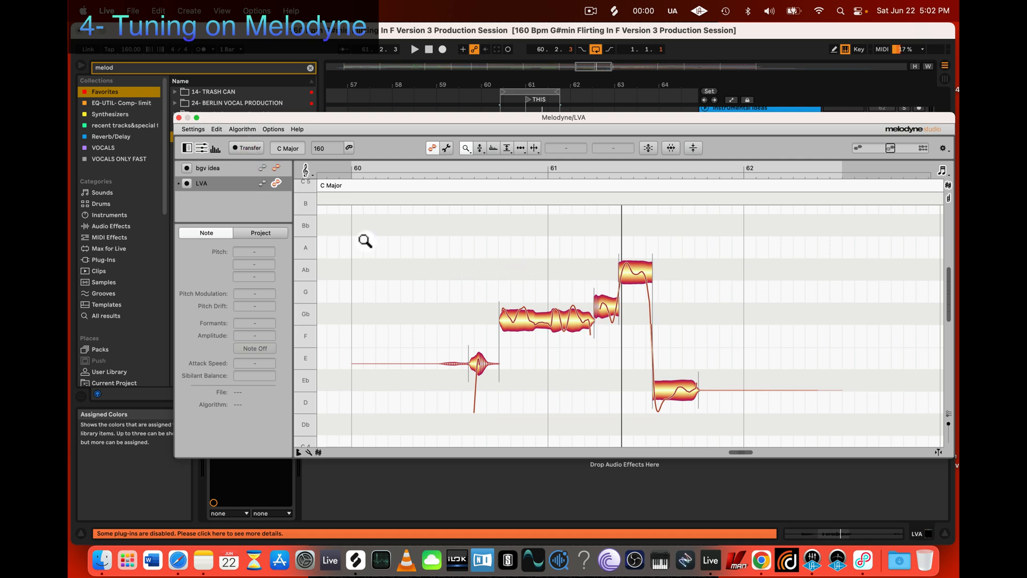
Step: Examine the LVA notes around bar 61 against the time grid at several zoom levels, finishing close on the G and Ab notes
{"action": "left_click_drag", "start_coordinate": [499, 285], "coordinate": [460, 254]}
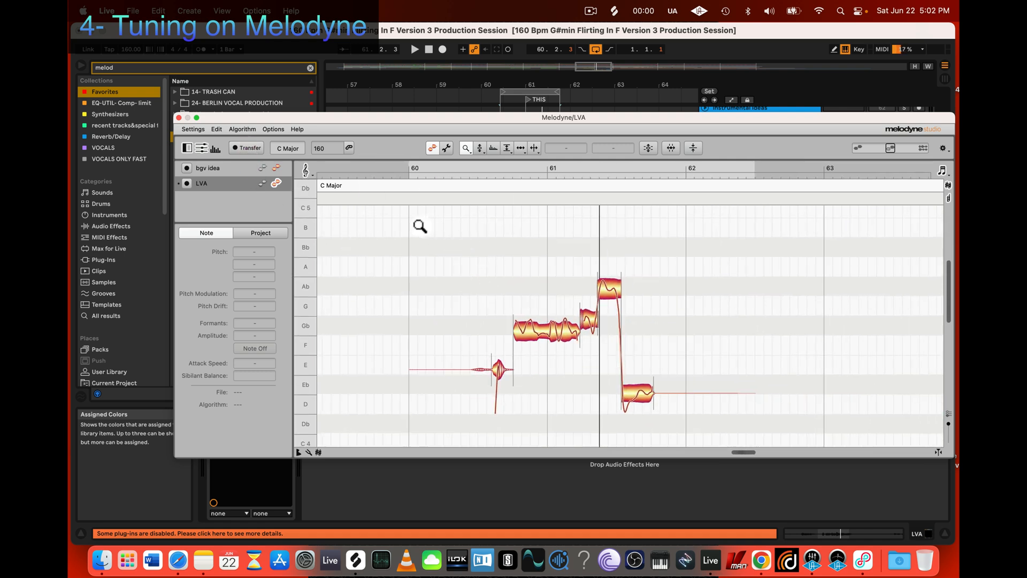
{"action": "left_click_drag", "start_coordinate": [374, 225], "coordinate": [488, 85]}
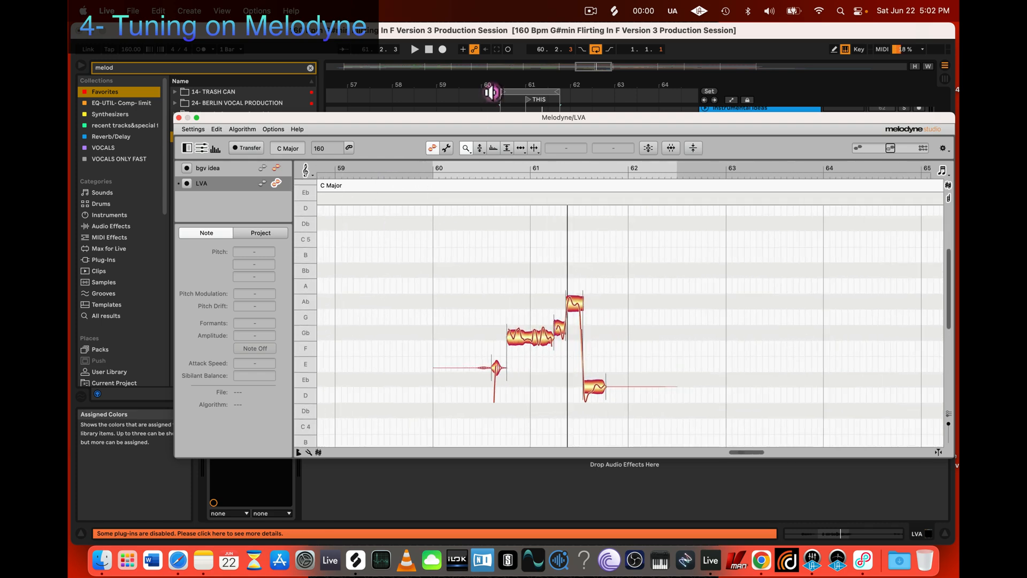
{"action": "left_click_drag", "start_coordinate": [435, 275], "coordinate": [549, 323]}
{"action": "left_click_drag", "start_coordinate": [613, 325], "coordinate": [533, 326]}
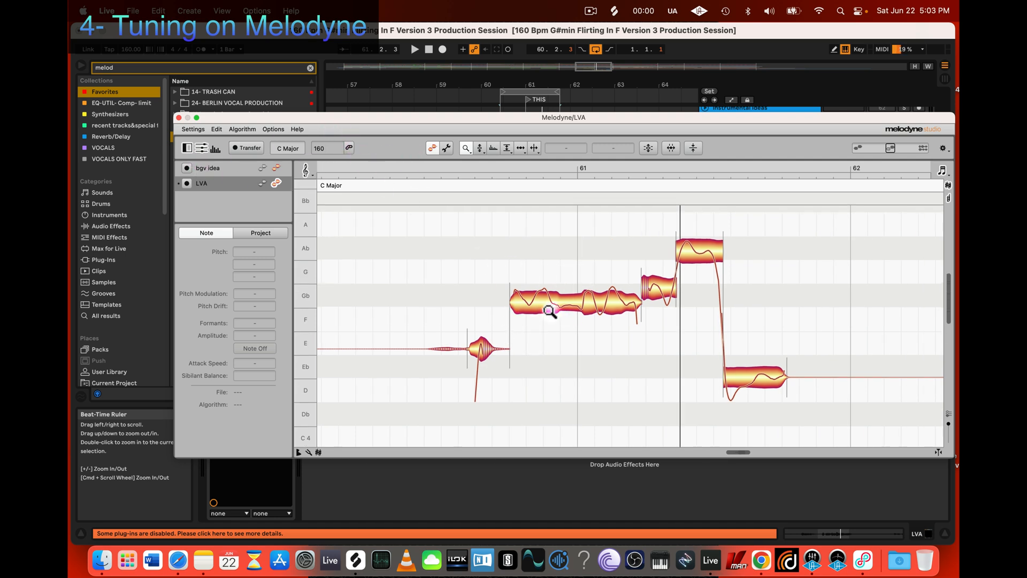
{"action": "left_click", "coordinate": [273, 130]}
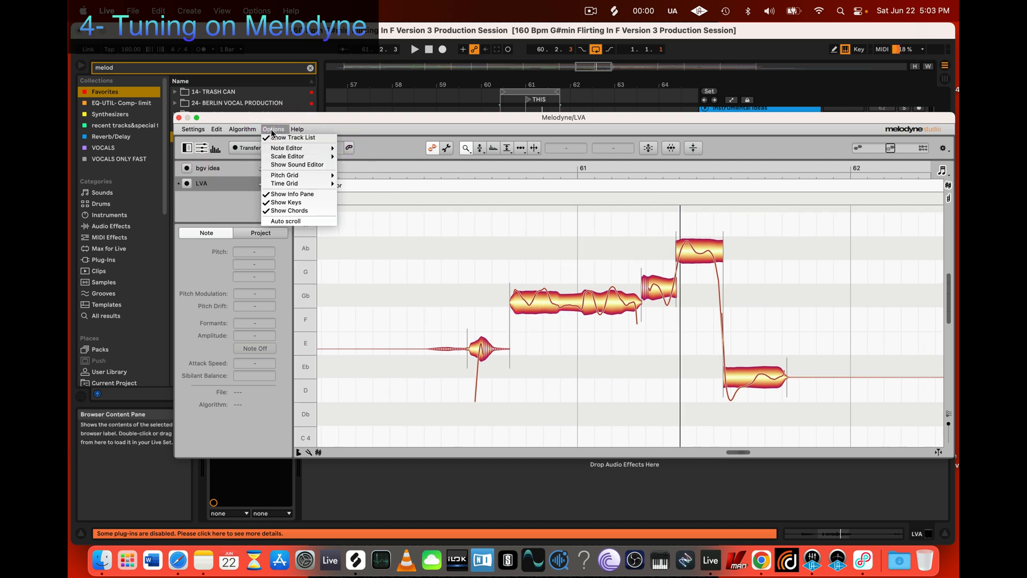
{"action": "left_click", "coordinate": [272, 131]}
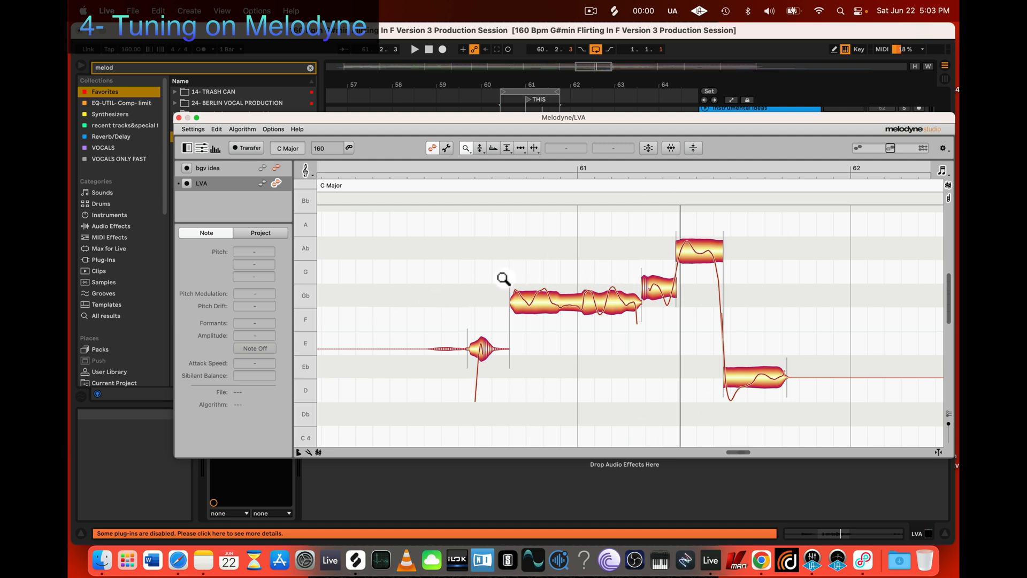
{"action": "left_click_drag", "start_coordinate": [505, 277], "coordinate": [512, 294]}
{"action": "scroll", "coordinate": [514, 295], "scroll_direction": "down", "scroll_amount": 2}
{"action": "scroll", "coordinate": [513, 295], "scroll_direction": "right", "scroll_amount": 2}
{"action": "scroll", "coordinate": [513, 296], "scroll_direction": "up", "scroll_amount": 2}
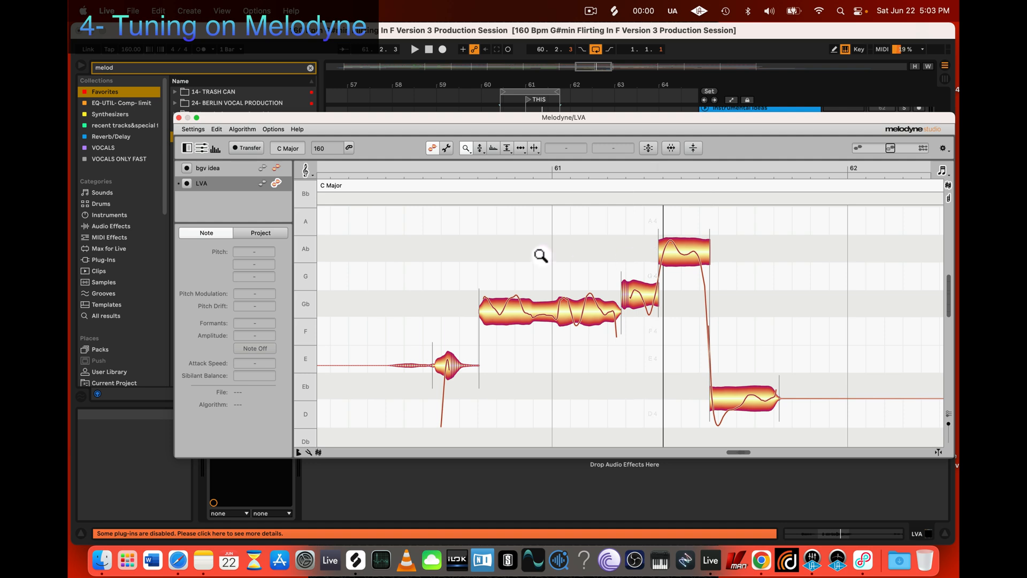
{"action": "left_click_drag", "start_coordinate": [540, 254], "coordinate": [655, 287]}
{"action": "scroll", "coordinate": [642, 287], "scroll_direction": "right", "scroll_amount": 5}
{"action": "left_click", "coordinate": [511, 247]}
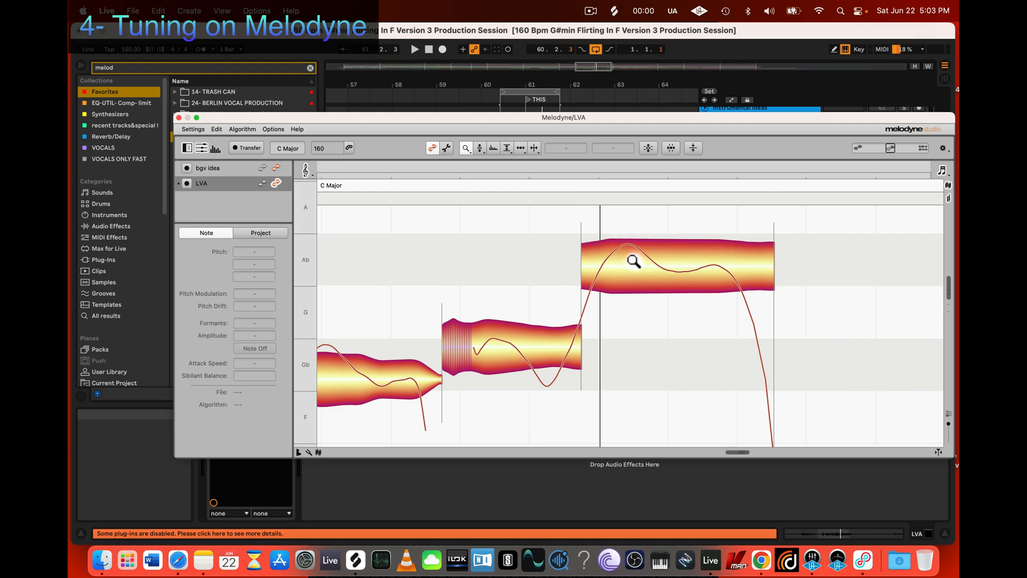
Step: Switch to Safari and search the web for "adsr sound" in a new tab
{"action": "left_click", "coordinate": [178, 560]}
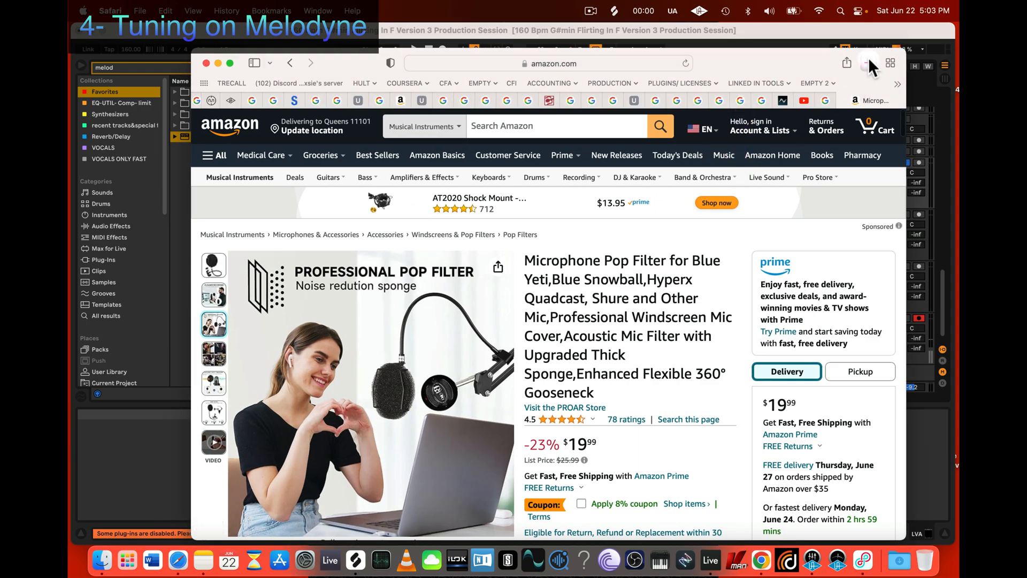
{"action": "left_click", "coordinate": [869, 62]}
{"action": "type", "text": "adsr "}
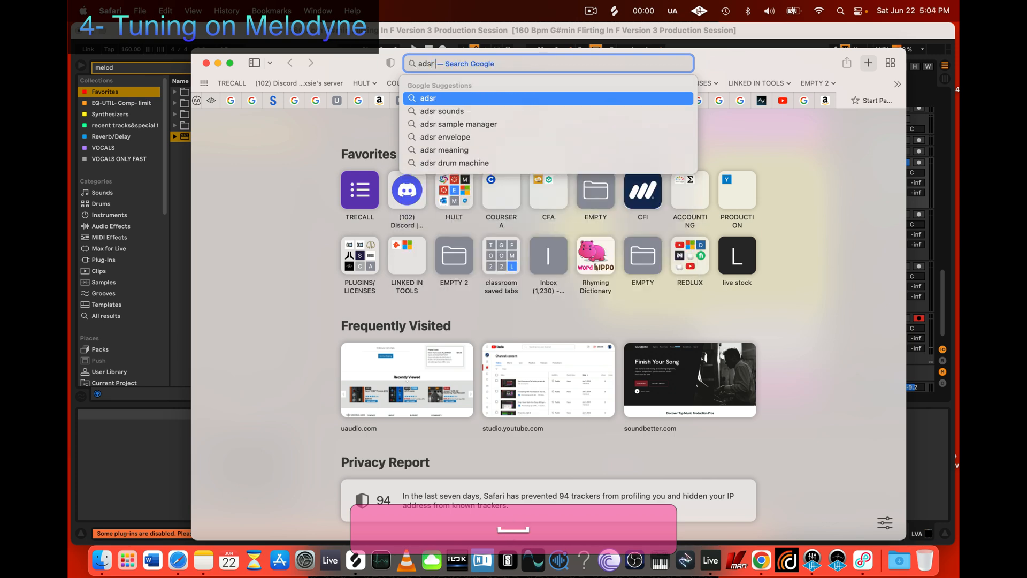
{"action": "type", "text": "sound"}
{"action": "key", "text": "Return"}
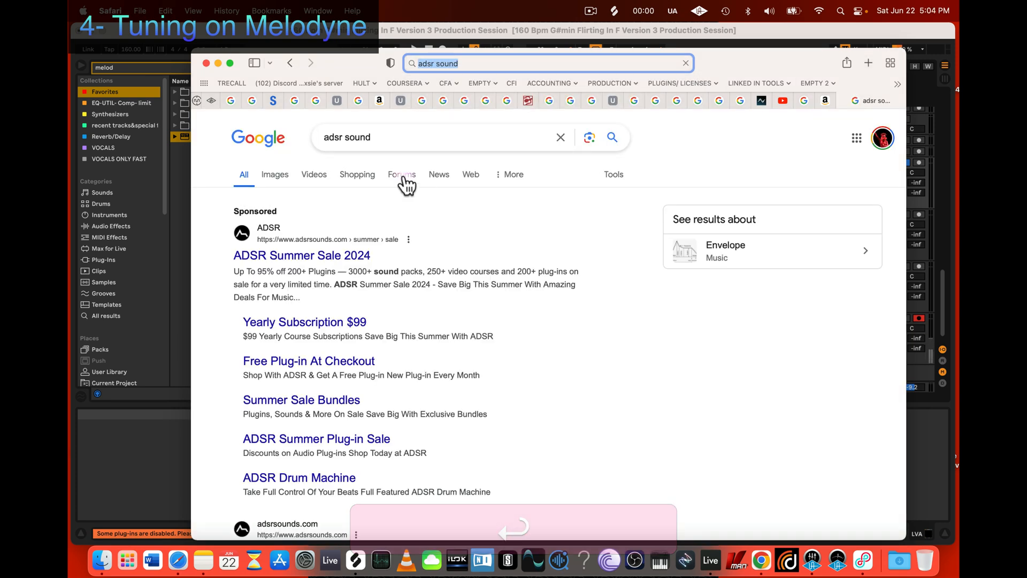
Step: Open SkyTracks' "Understanding ADSR: Envelope Shaping" article from the image results and view its "What is ADSR?" diagram
{"action": "left_click", "coordinate": [271, 174]}
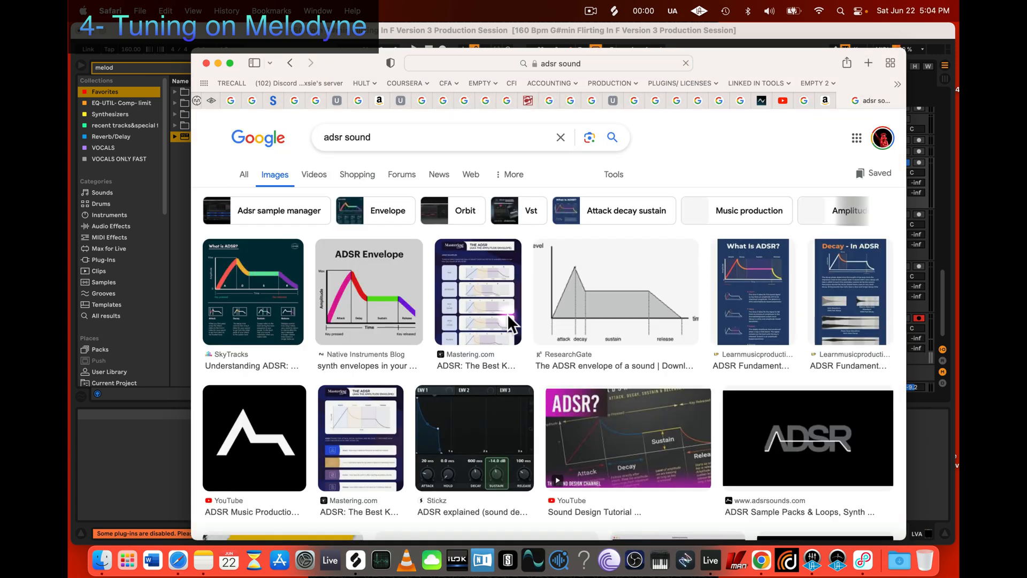
{"action": "left_click", "coordinate": [245, 268]}
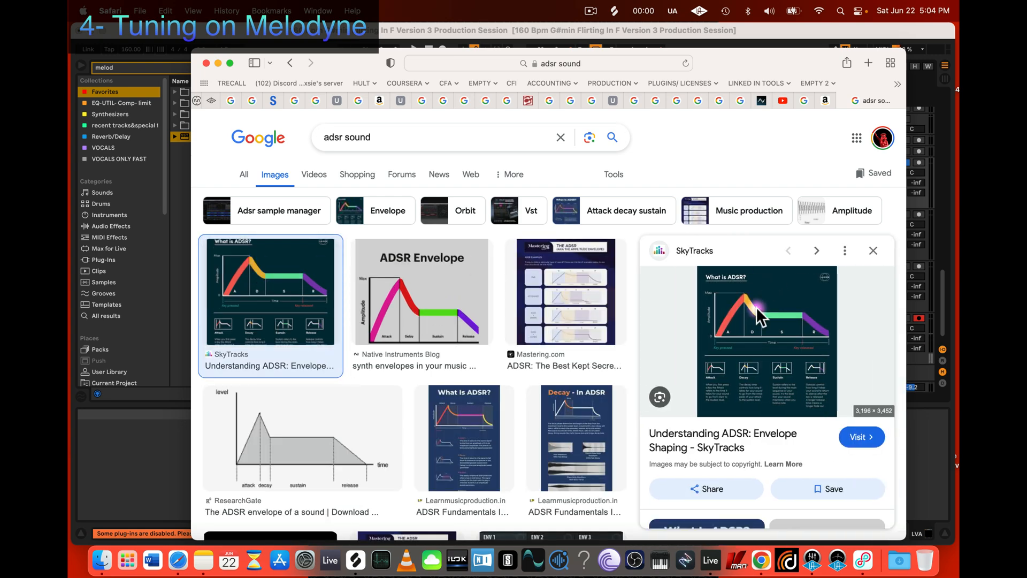
{"action": "left_click", "coordinate": [756, 307]}
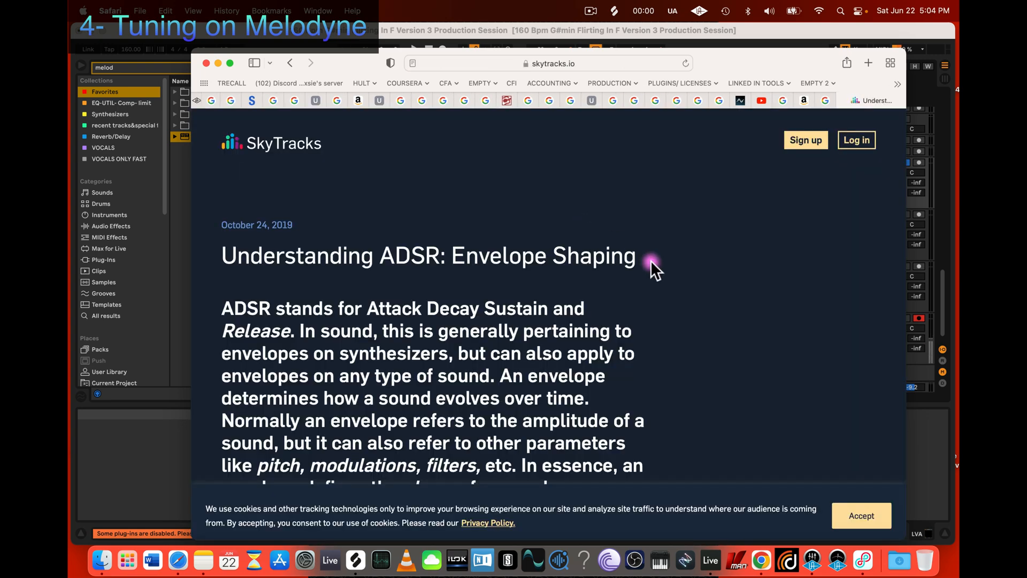
{"action": "scroll", "coordinate": [650, 262], "scroll_direction": "down", "scroll_amount": 10}
{"action": "scroll", "coordinate": [623, 271], "scroll_direction": "up", "scroll_amount": 3}
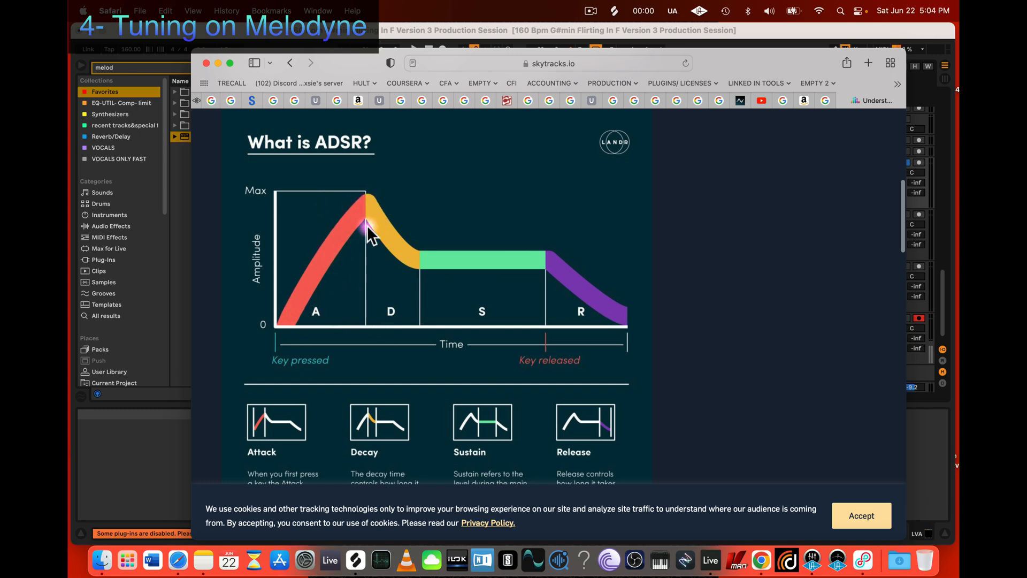
Step: Move the browser window aside, switch back to Melodyne, and examine the pitch curves of the Ab and lower Eb notes
{"action": "left_click_drag", "start_coordinate": [732, 67], "coordinate": [415, 128]}
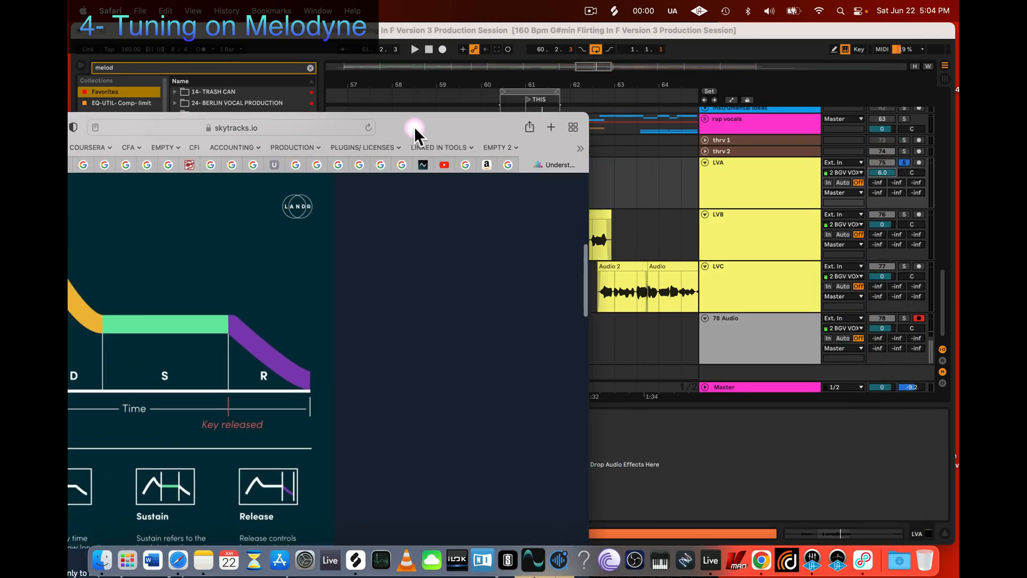
{"action": "left_click", "coordinate": [755, 230]}
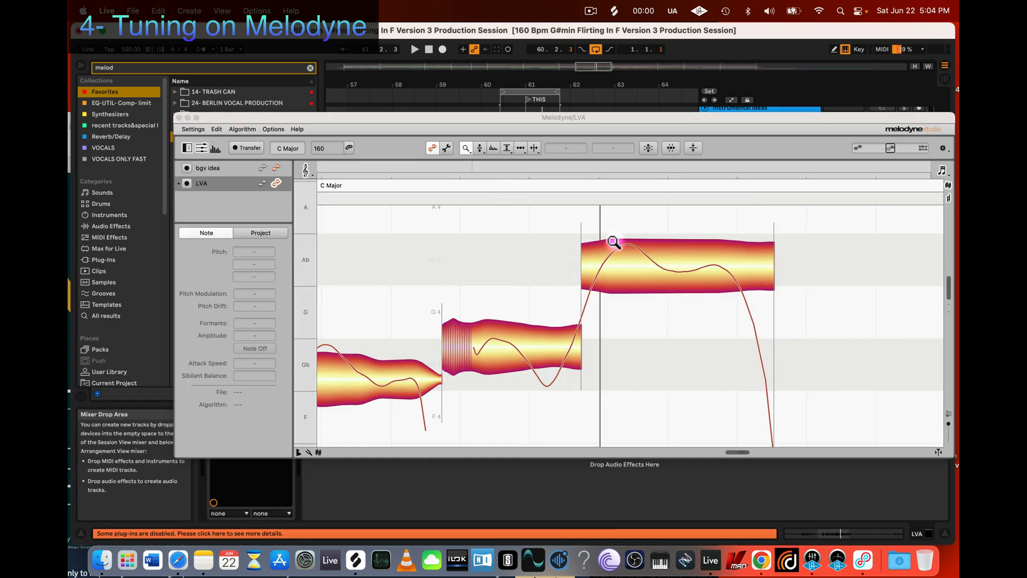
{"action": "scroll", "coordinate": [680, 320], "scroll_direction": "down", "scroll_amount": 3}
{"action": "scroll", "coordinate": [679, 320], "scroll_direction": "right", "scroll_amount": 2}
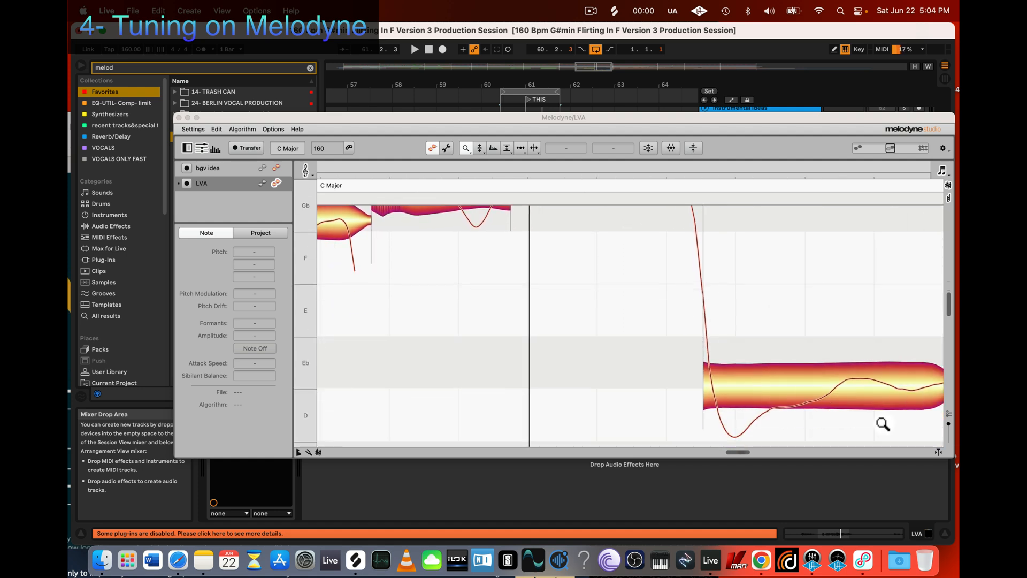
{"action": "scroll", "coordinate": [585, 371], "scroll_direction": "up", "scroll_amount": 3}
{"action": "scroll", "coordinate": [586, 371], "scroll_direction": "left", "scroll_amount": 3}
{"action": "scroll", "coordinate": [585, 372], "scroll_direction": "up", "scroll_amount": 1}
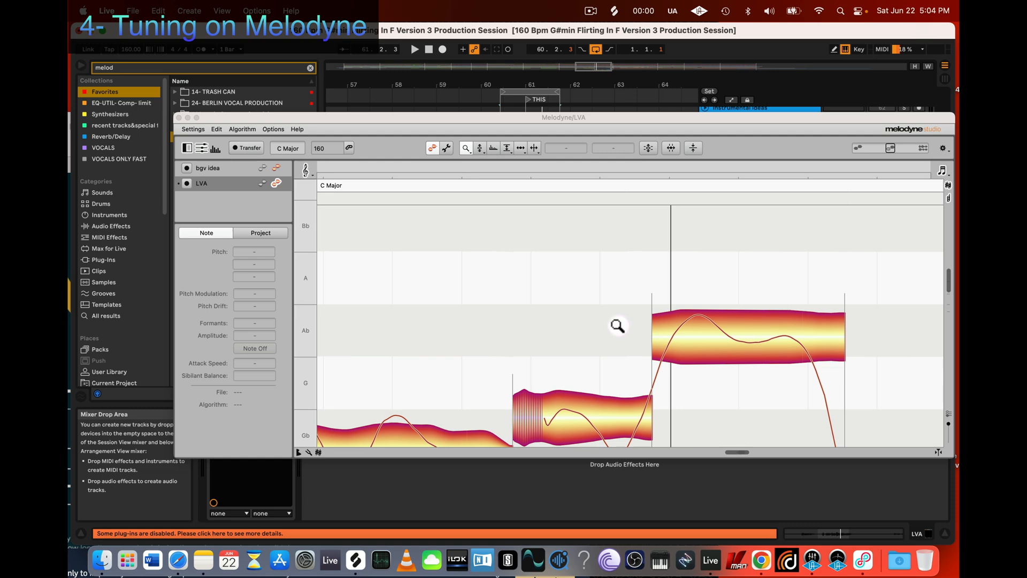
Step: Bring the ADSR diagram fully into view in Safari and compare it with the Ab note's pitch curve in Melodyne
{"action": "left_click", "coordinate": [178, 560]}
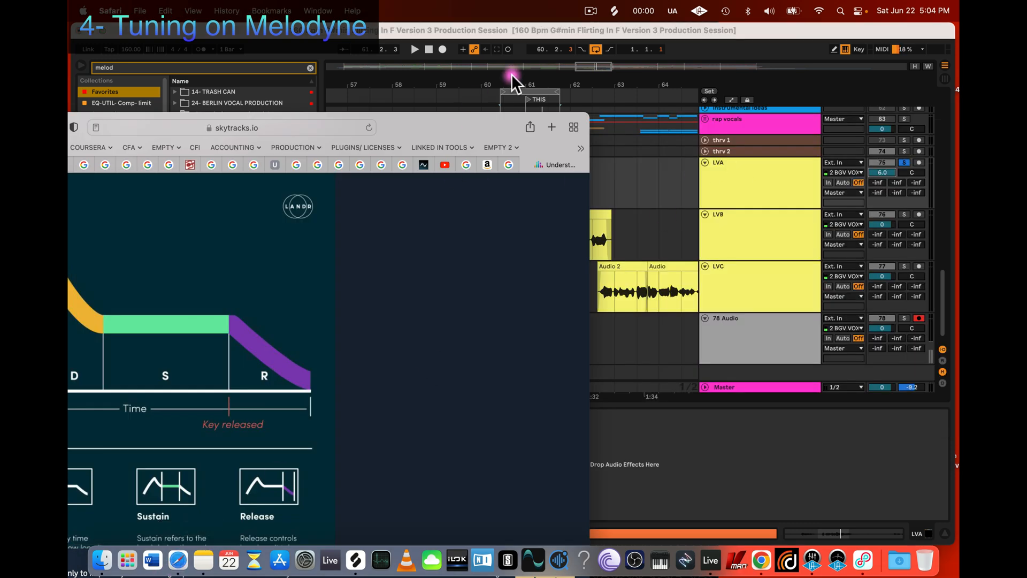
{"action": "left_click_drag", "start_coordinate": [475, 122], "coordinate": [665, 67]}
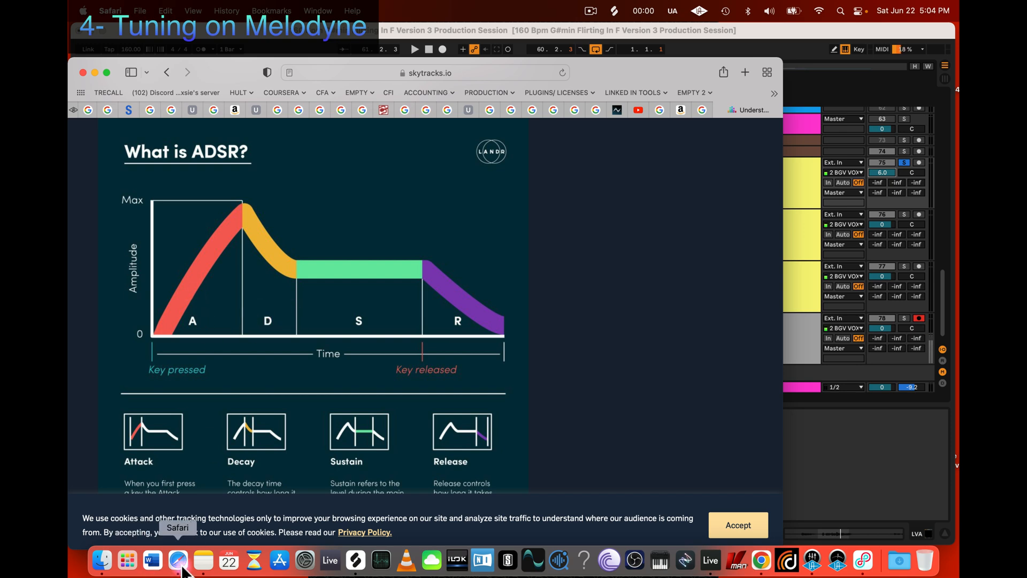
{"action": "left_click", "coordinate": [796, 321]}
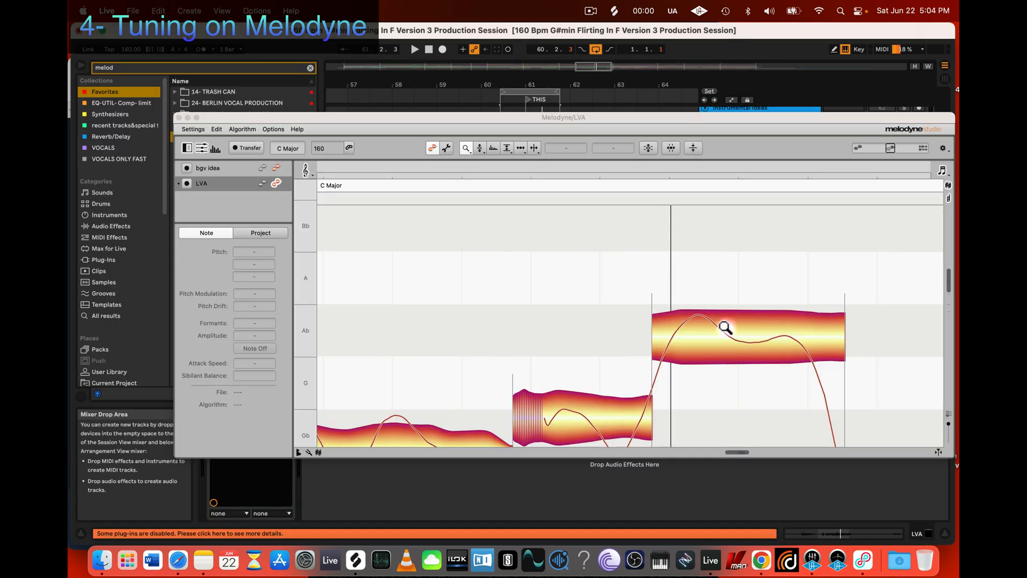
{"action": "scroll", "coordinate": [725, 327], "scroll_direction": "down", "scroll_amount": 1}
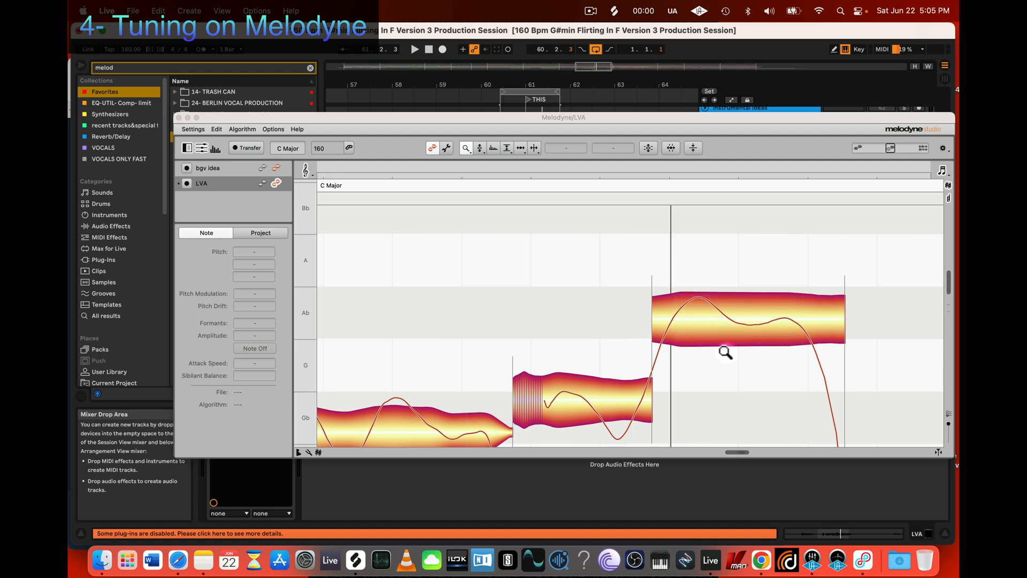
{"action": "left_click", "coordinate": [178, 560]}
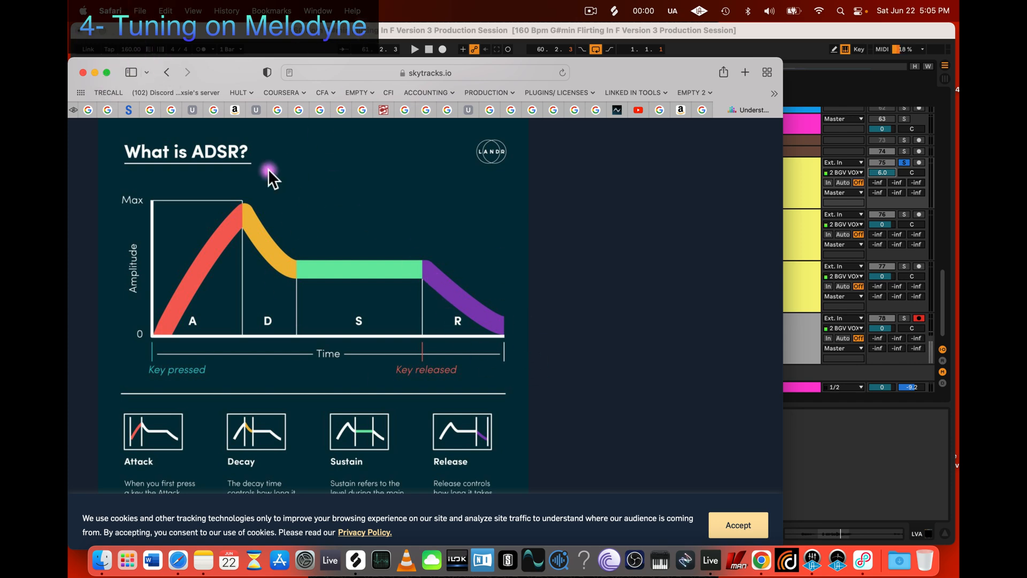
{"action": "left_click", "coordinate": [208, 36]}
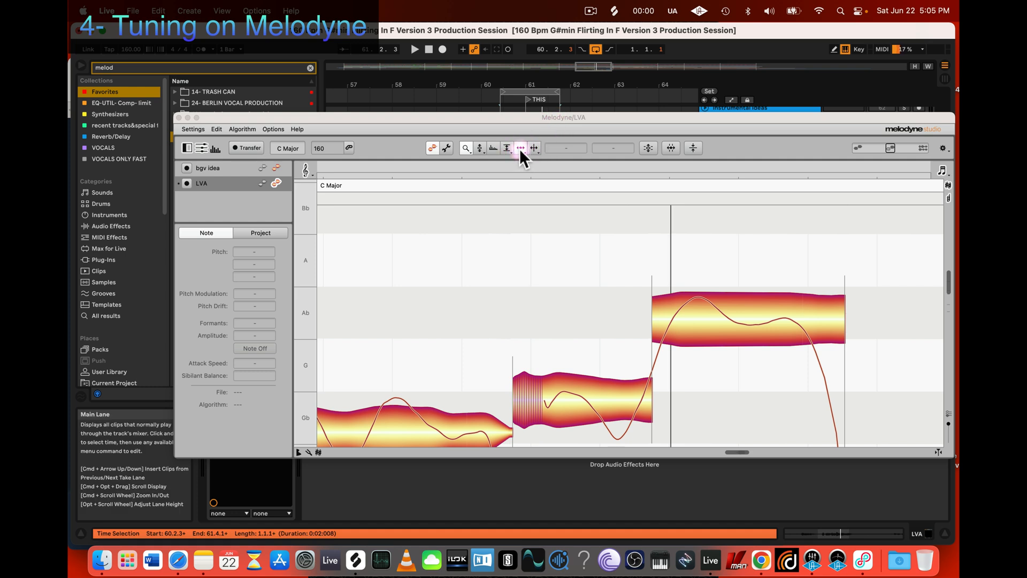
Step: Try a pitch modulation of -46% on the Ab note, undo it, and deselect the note
{"action": "left_click", "coordinate": [480, 148]}
{"action": "left_click_drag", "start_coordinate": [746, 332], "coordinate": [760, 416]}
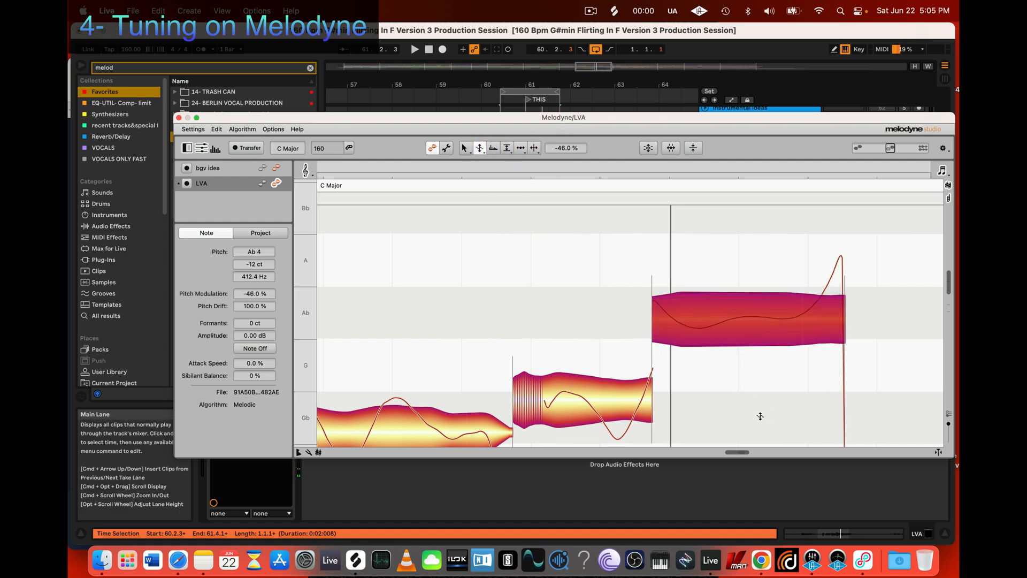
{"action": "key", "text": "super+z"}
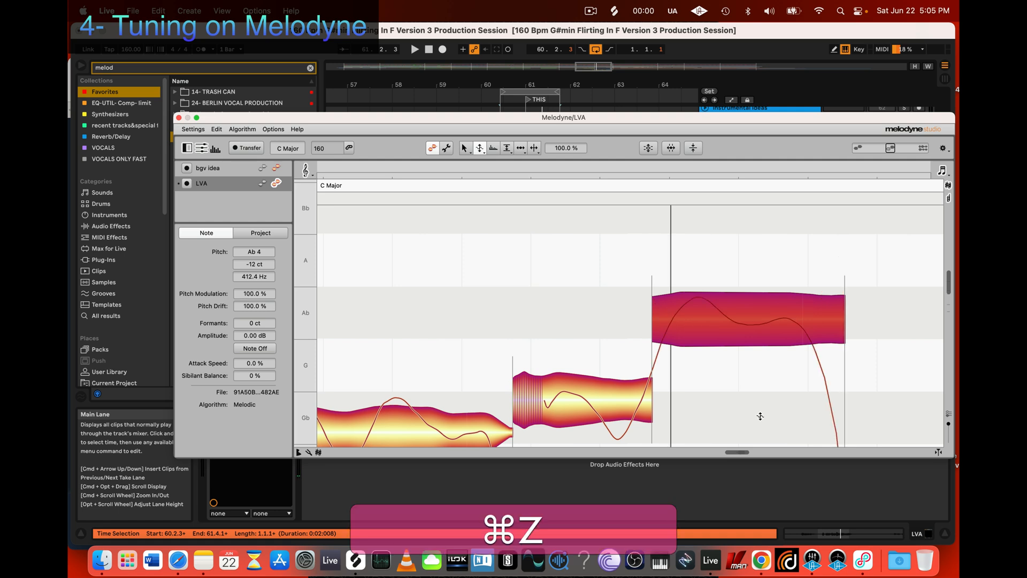
{"action": "left_click", "coordinate": [740, 358]}
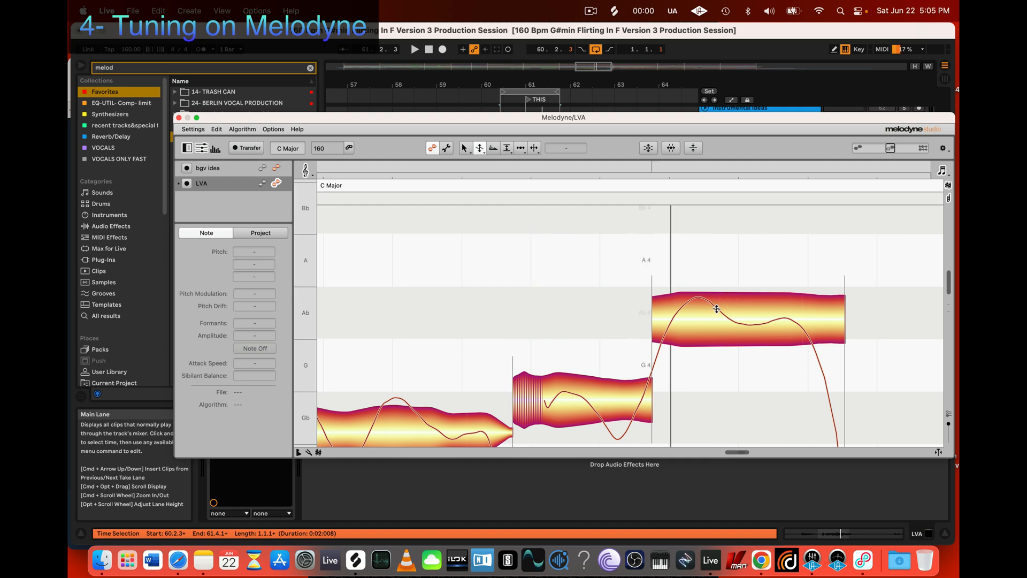
Step: Activate the Note Separation Tool for the Ab note, checking the amplitude tool and the editing context menu along the way
{"action": "scroll", "coordinate": [716, 309], "scroll_direction": "right", "scroll_amount": 2}
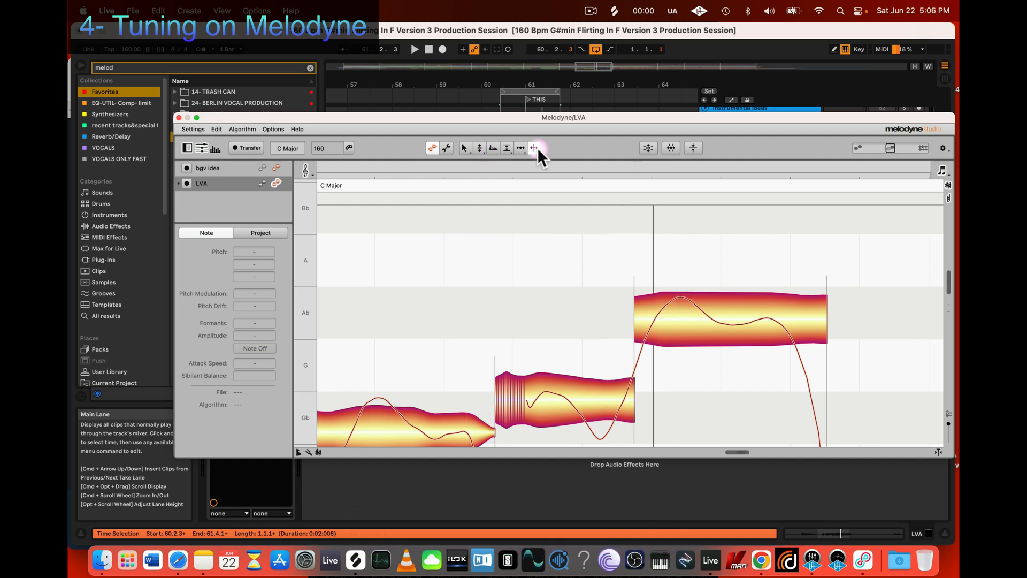
{"action": "mouse_move", "coordinate": [536, 148]}
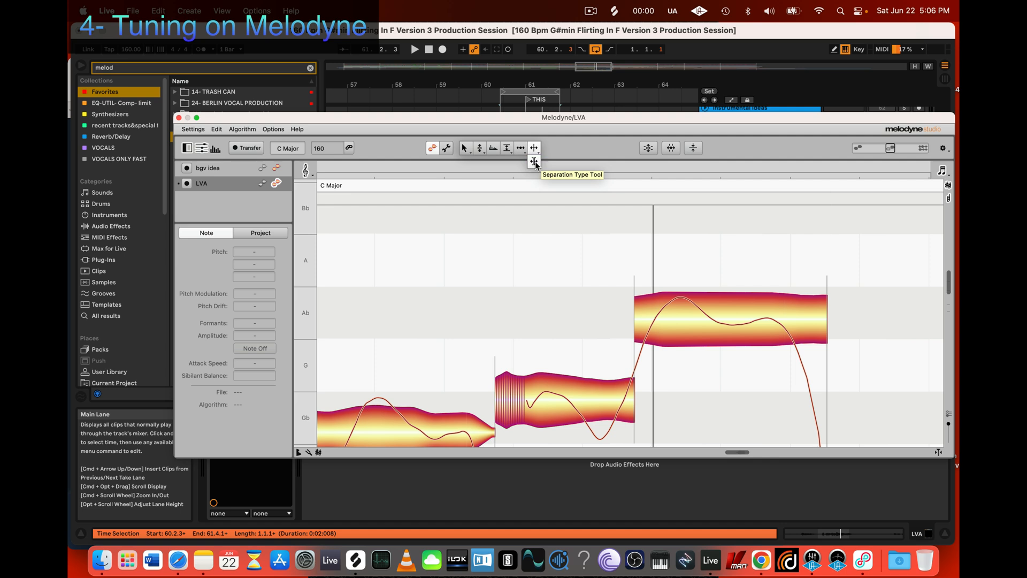
{"action": "left_click", "coordinate": [535, 147]}
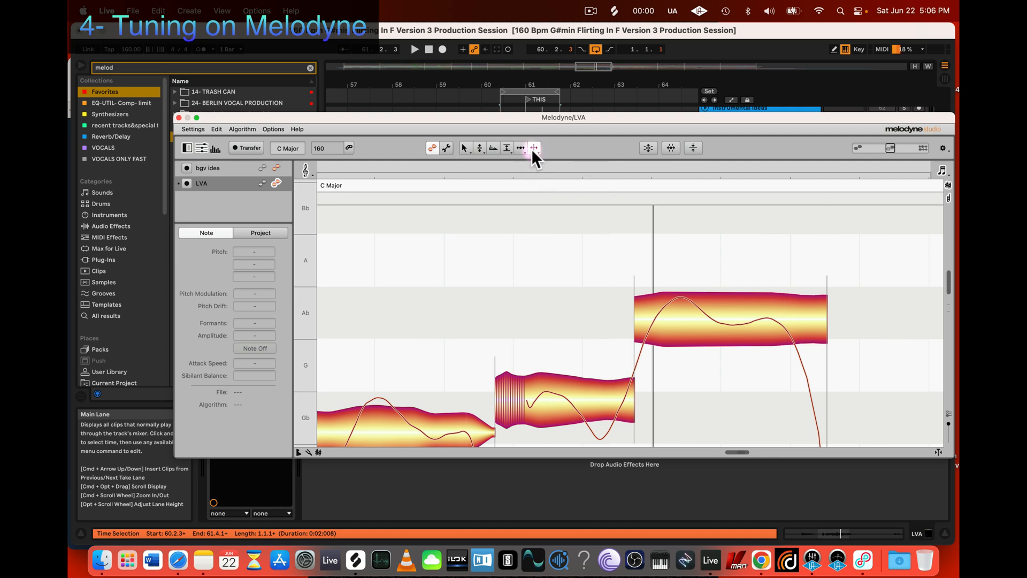
{"action": "left_click", "coordinate": [491, 147]}
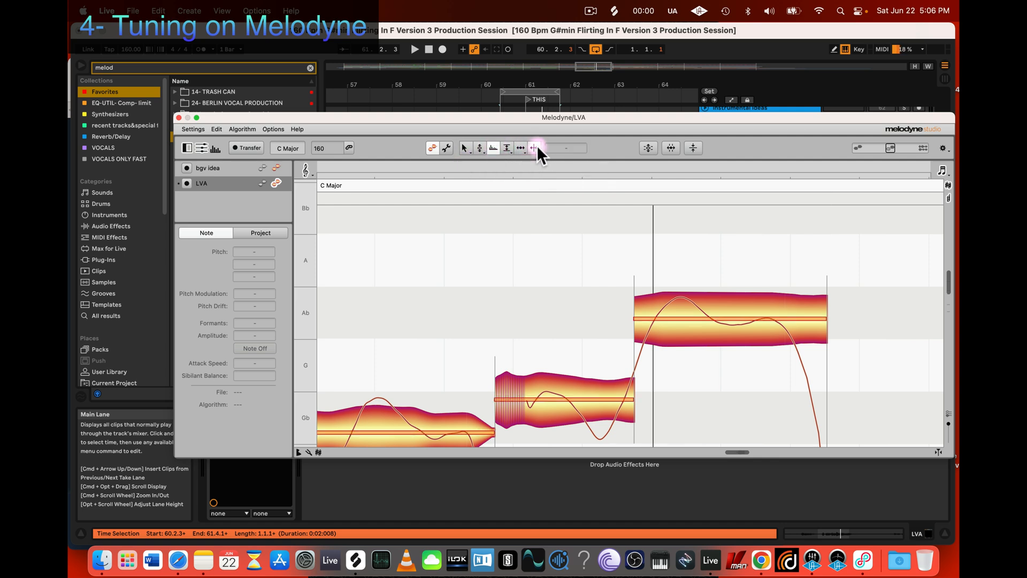
{"action": "left_click", "coordinate": [537, 148]}
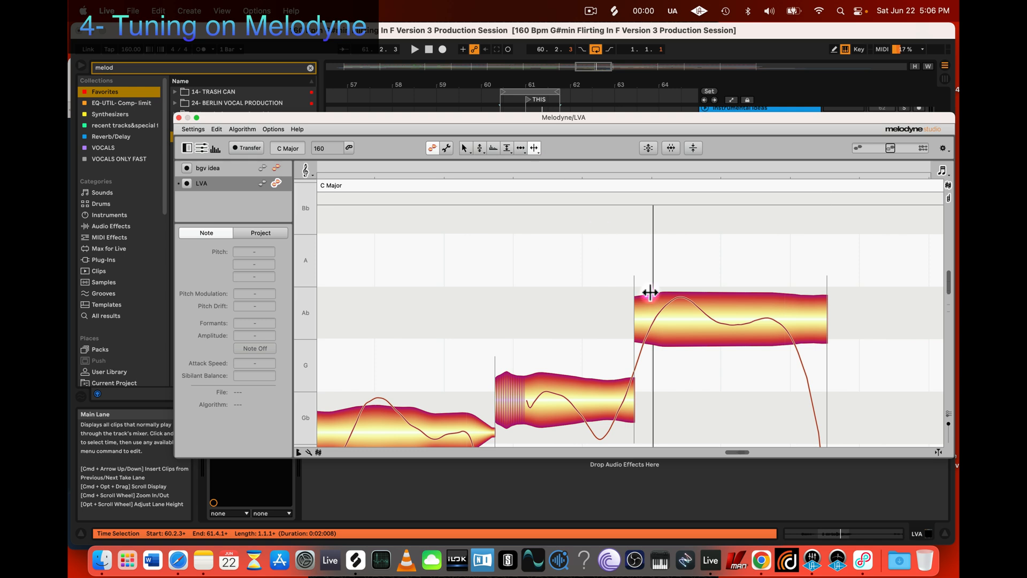
{"action": "right_click", "coordinate": [588, 252]}
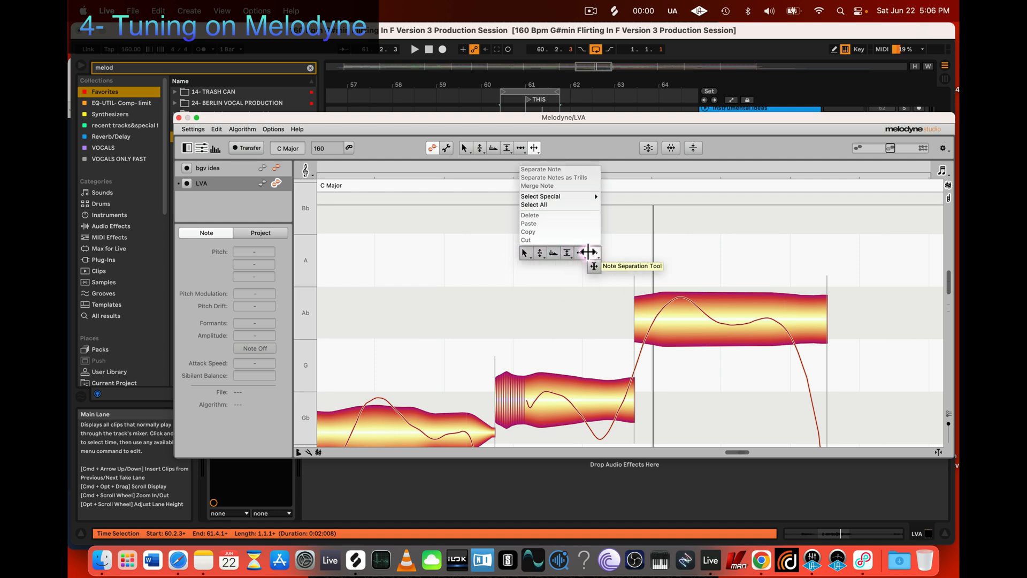
{"action": "left_click", "coordinate": [680, 253]}
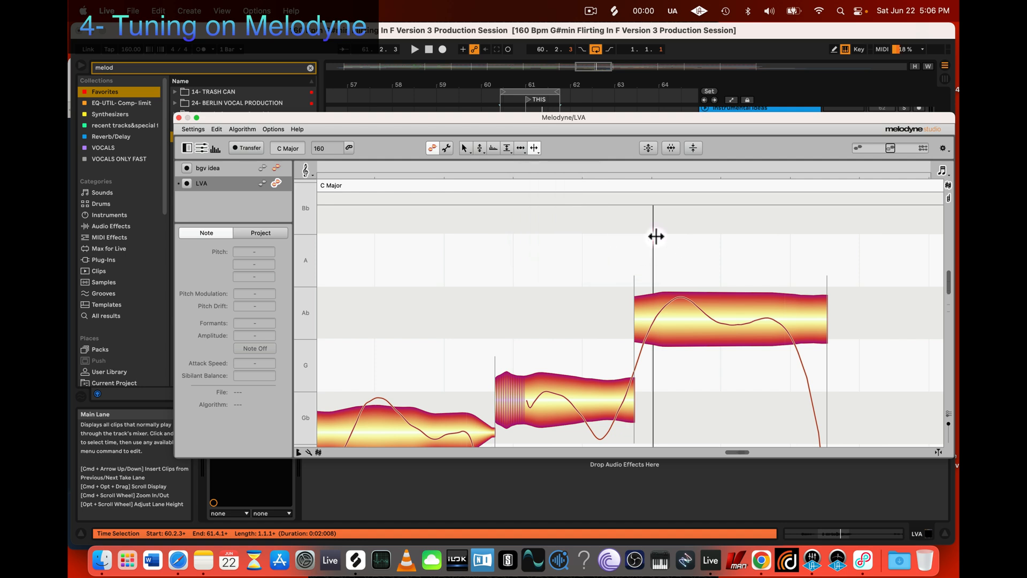
{"action": "left_click", "coordinate": [536, 148]}
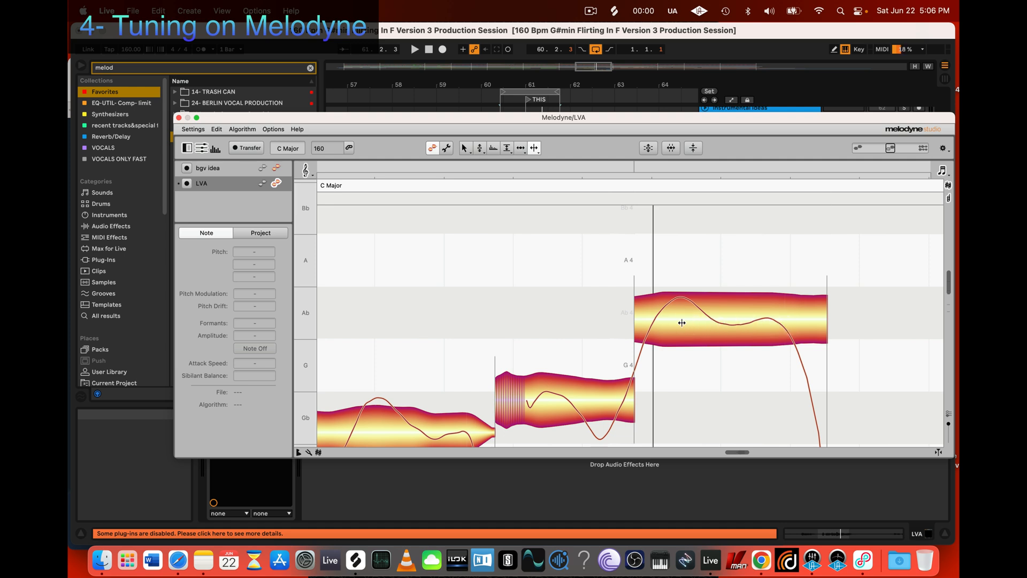
Step: Try reducing the whole Ab note's pitch modulation to 29% with the Pitch Modulation Tool, and undo it
{"action": "left_click", "coordinate": [479, 146]}
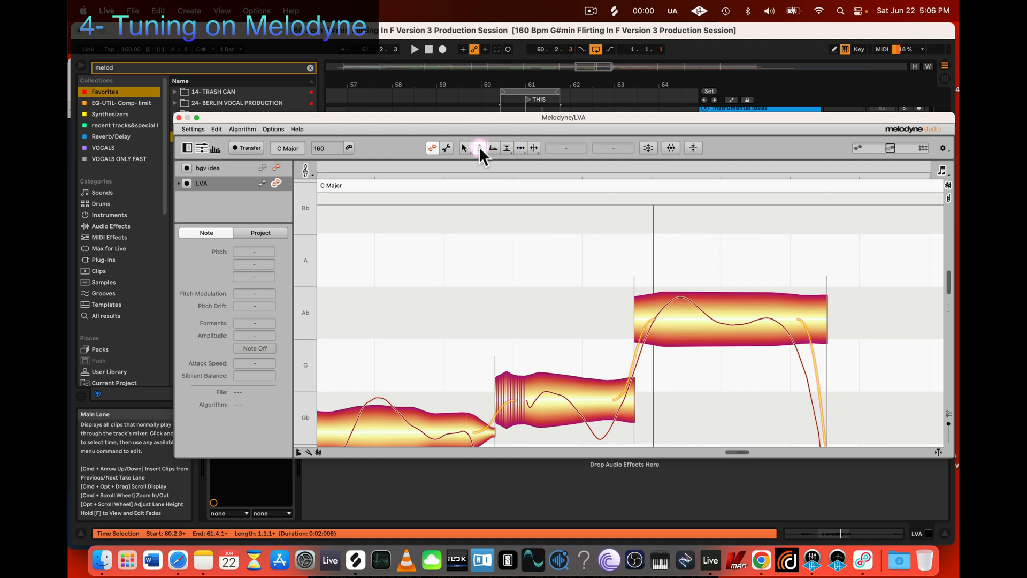
{"action": "left_click", "coordinate": [479, 146]}
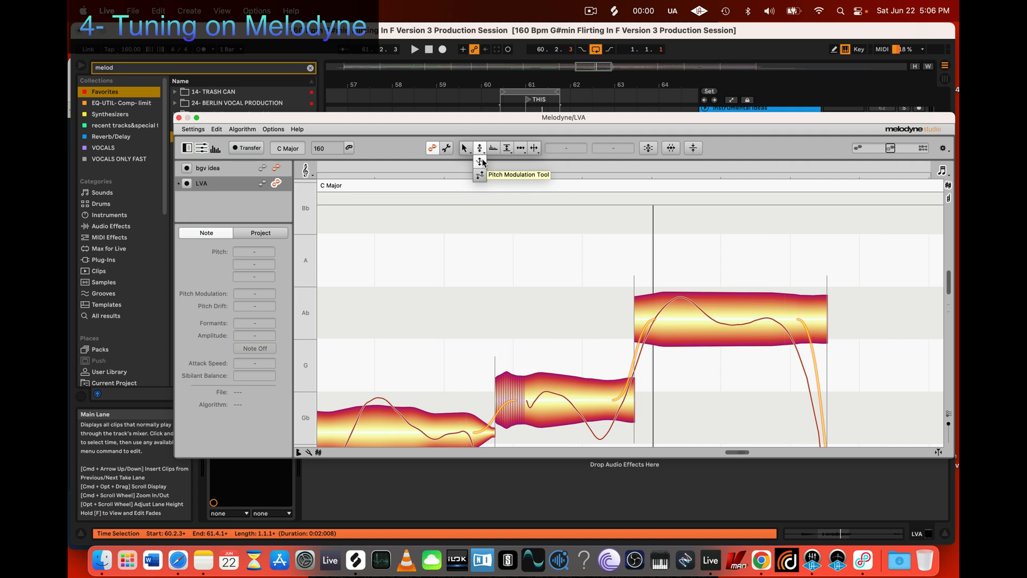
{"action": "left_click", "coordinate": [482, 159]}
{"action": "left_click_drag", "start_coordinate": [764, 326], "coordinate": [748, 366]}
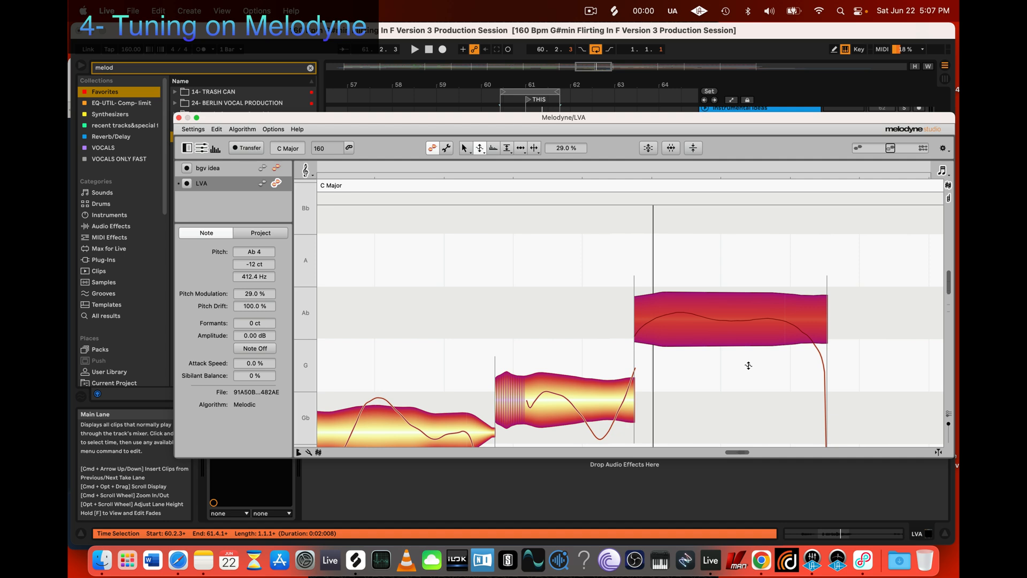
{"action": "key", "text": "cmd+z"}
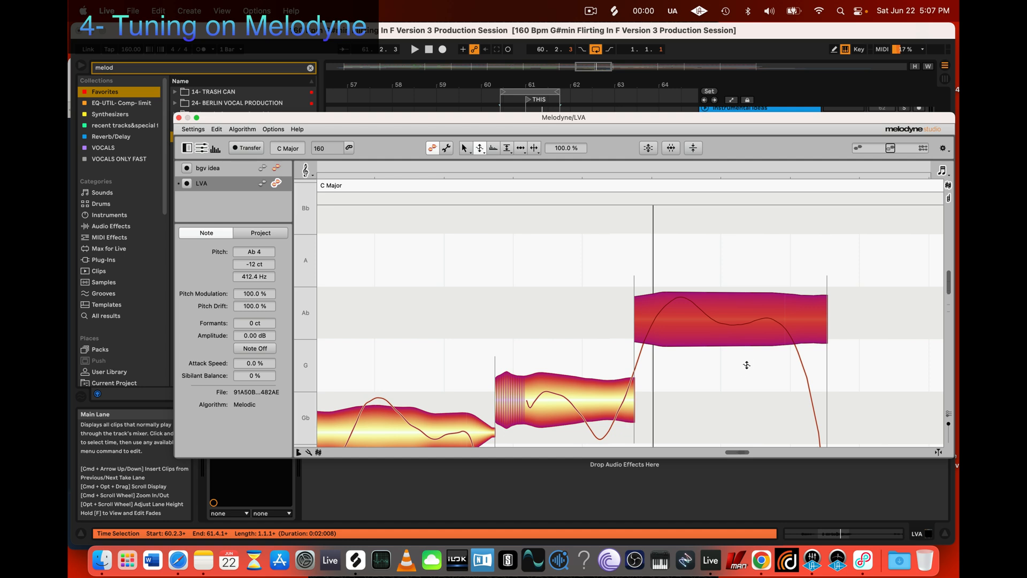
Step: Activate the Note Separation Tool and review the Editing Tools keyboard shortcuts in the Melodyne preferences, then close them
{"action": "key", "text": "3"}
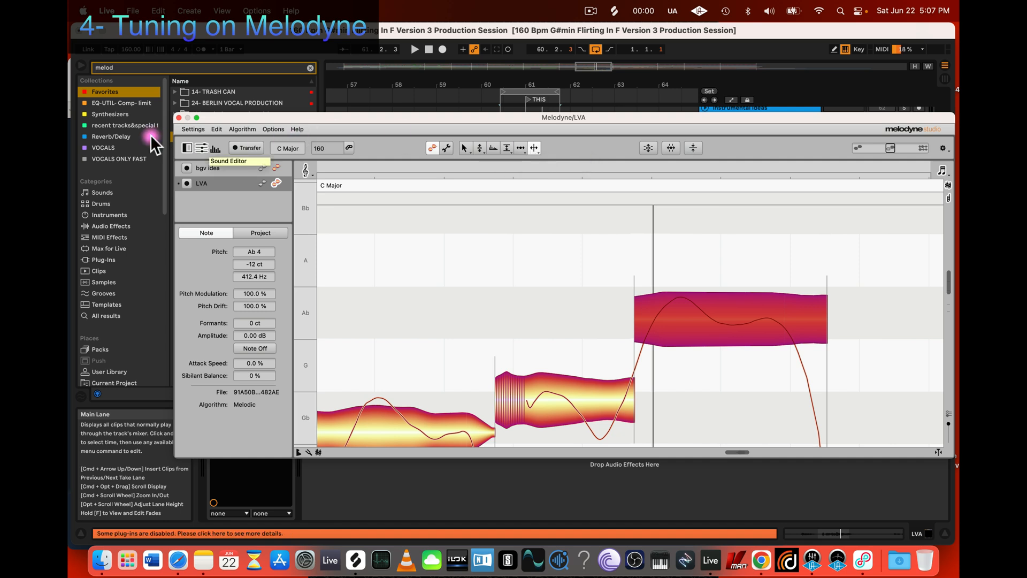
{"action": "left_click", "coordinate": [191, 129]}
{"action": "left_click", "coordinate": [191, 138]}
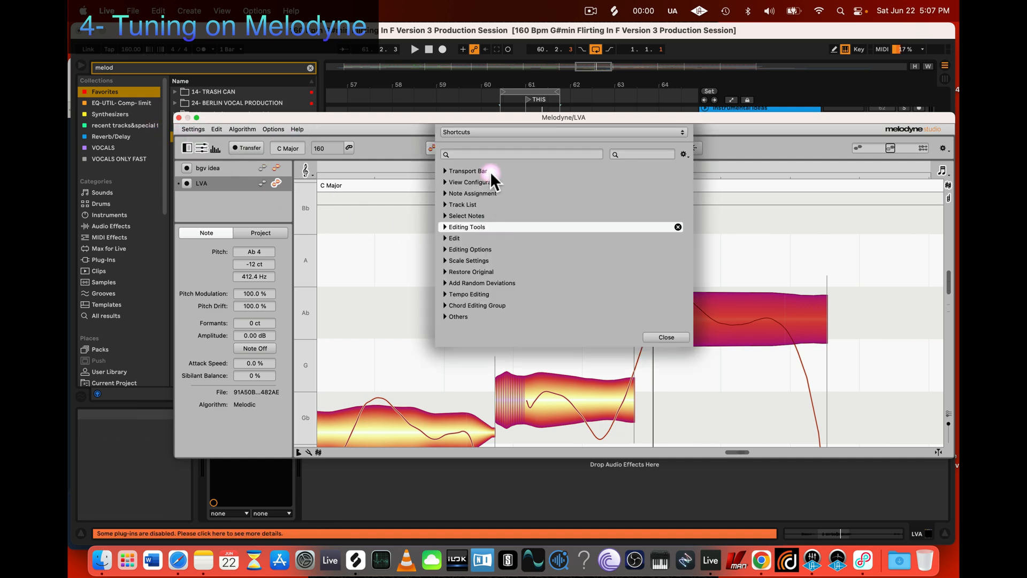
{"action": "left_click", "coordinate": [445, 228]}
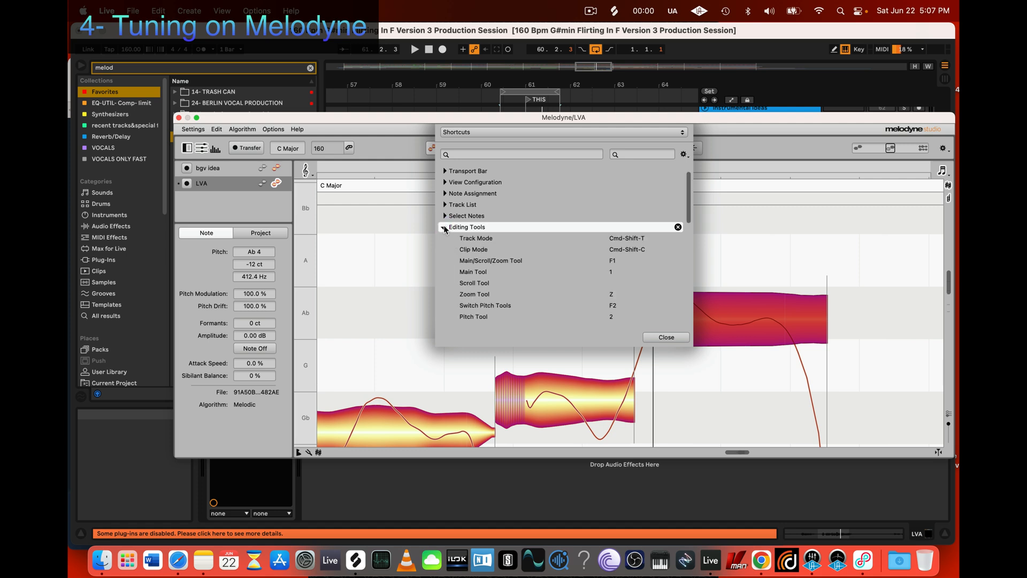
{"action": "scroll", "coordinate": [622, 300], "scroll_direction": "down", "scroll_amount": 4}
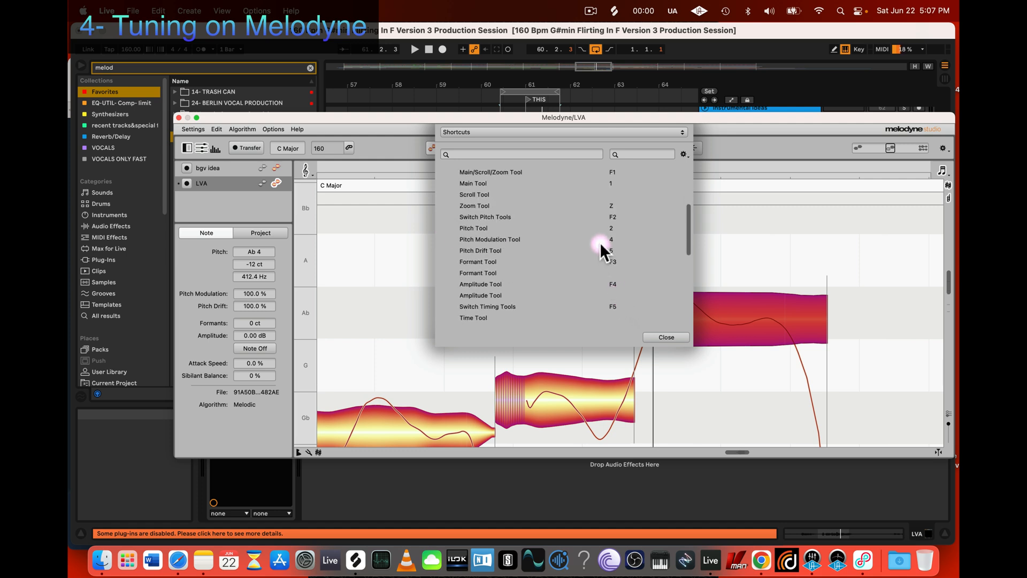
{"action": "scroll", "coordinate": [612, 231], "scroll_direction": "down", "scroll_amount": 8}
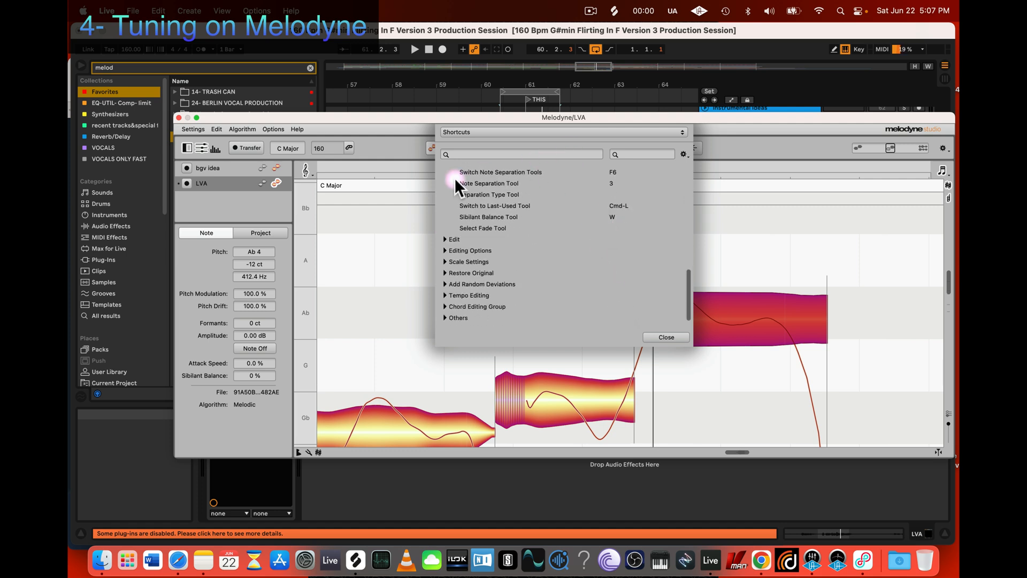
{"action": "scroll", "coordinate": [608, 193], "scroll_direction": "up", "scroll_amount": 4}
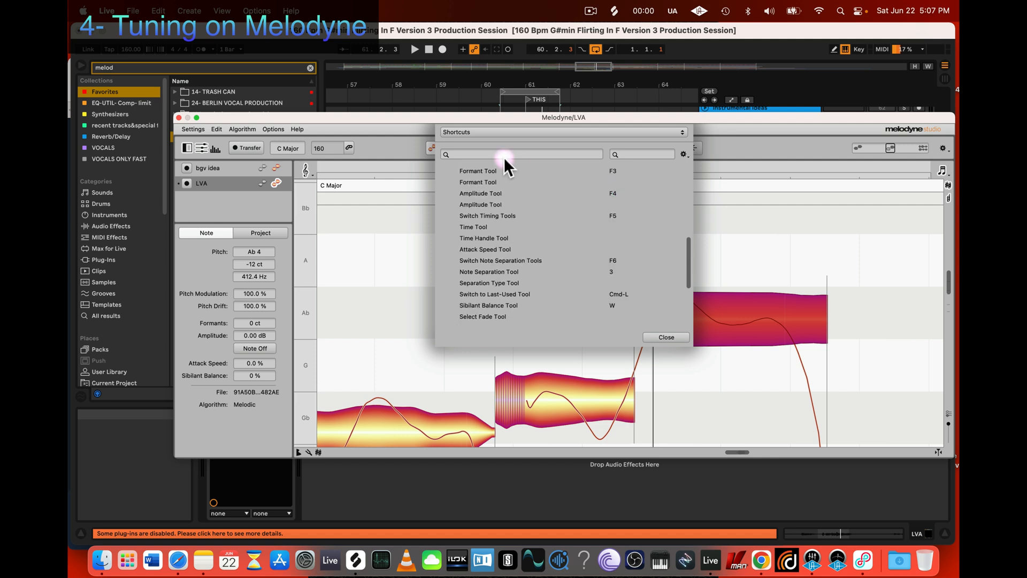
{"action": "left_click", "coordinate": [666, 337]}
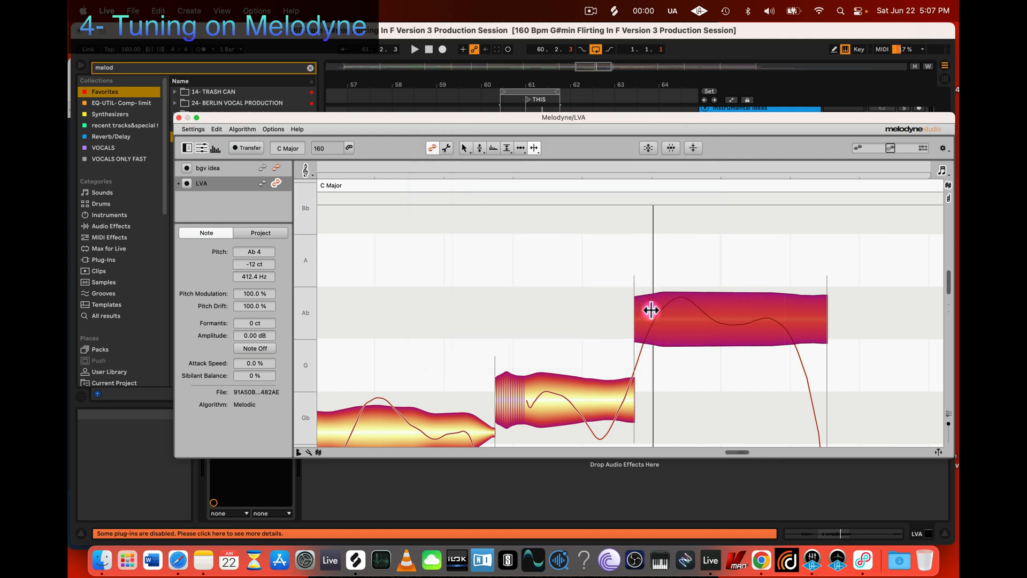
Step: Split the long Ab note into three segments, moving the first separation slightly earlier and placing the second at the curve's later peak
{"action": "left_click", "coordinate": [699, 311]}
{"action": "key", "text": "super+z"}
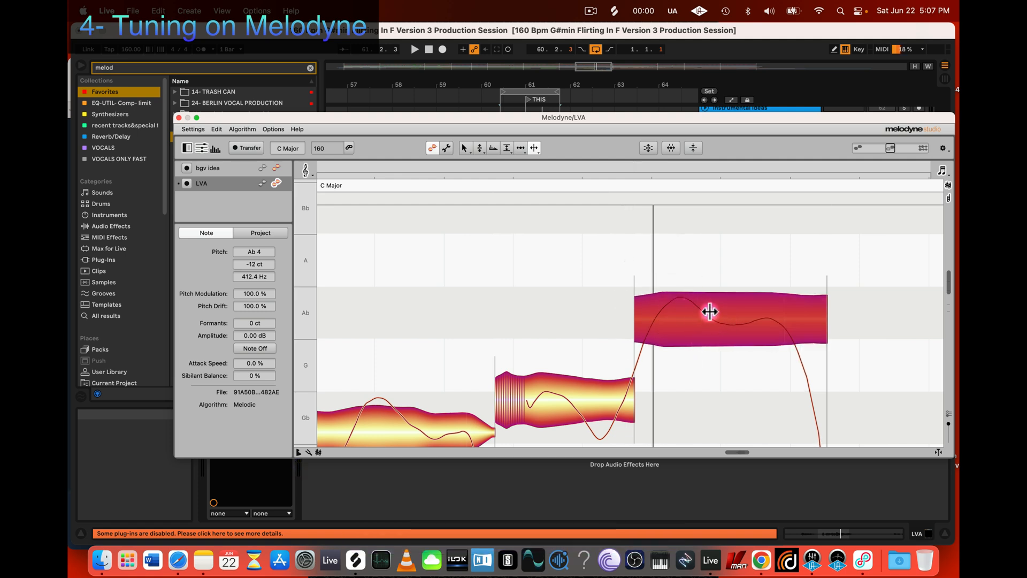
{"action": "left_click", "coordinate": [710, 316]}
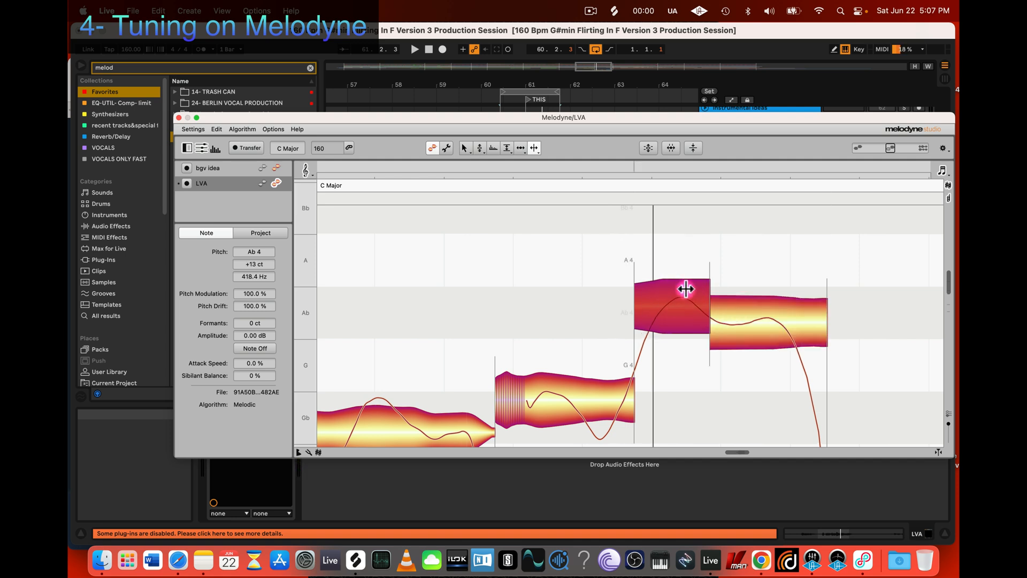
{"action": "left_click", "coordinate": [709, 287]}
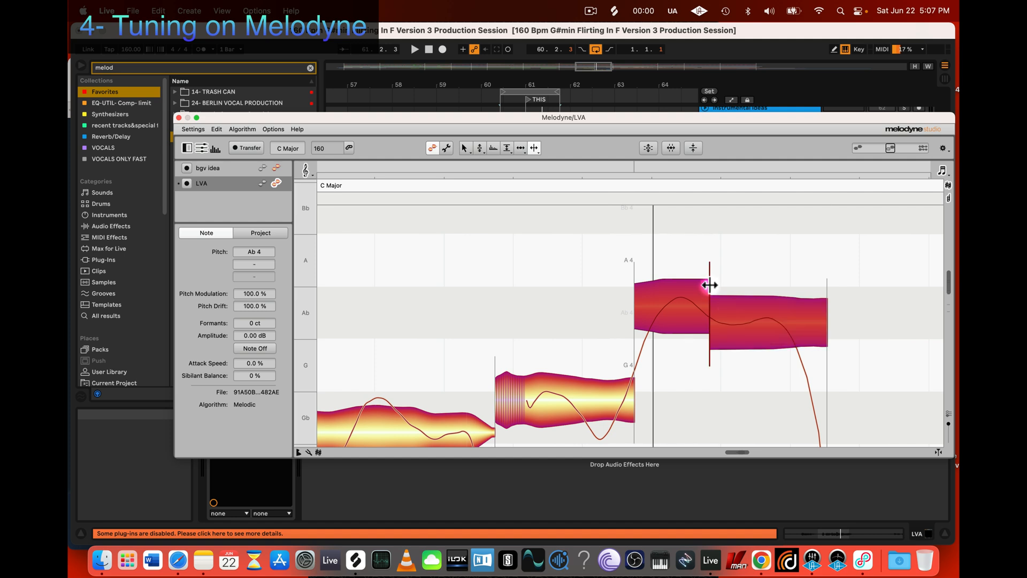
{"action": "left_click_drag", "start_coordinate": [710, 285], "coordinate": [700, 286]}
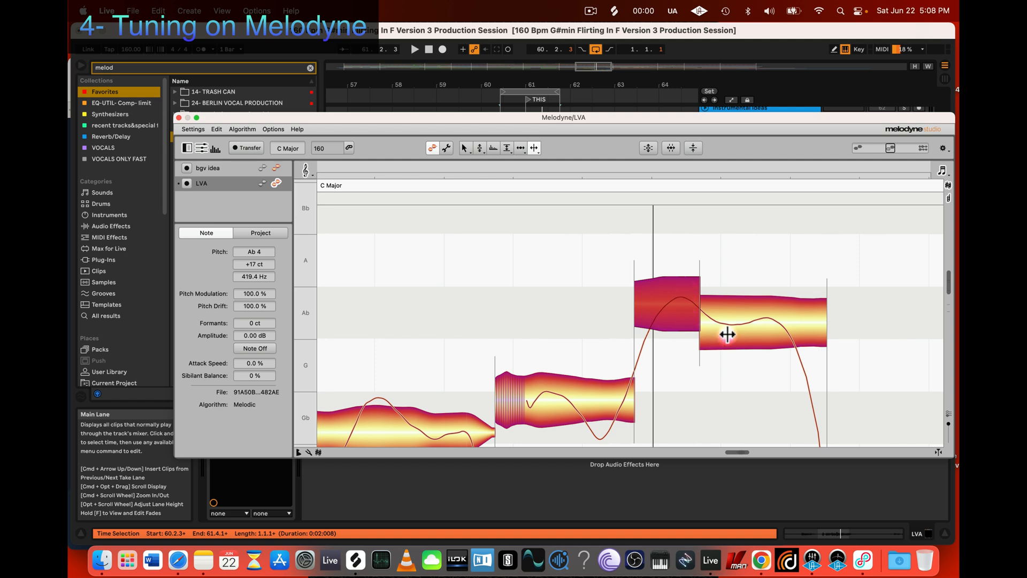
{"action": "mouse_move", "coordinate": [700, 284]}
{"action": "left_mouse_down"}
{"action": "mouse_move", "coordinate": [696, 309]}
{"action": "mouse_move", "coordinate": [698, 297]}
{"action": "left_mouse_up"}
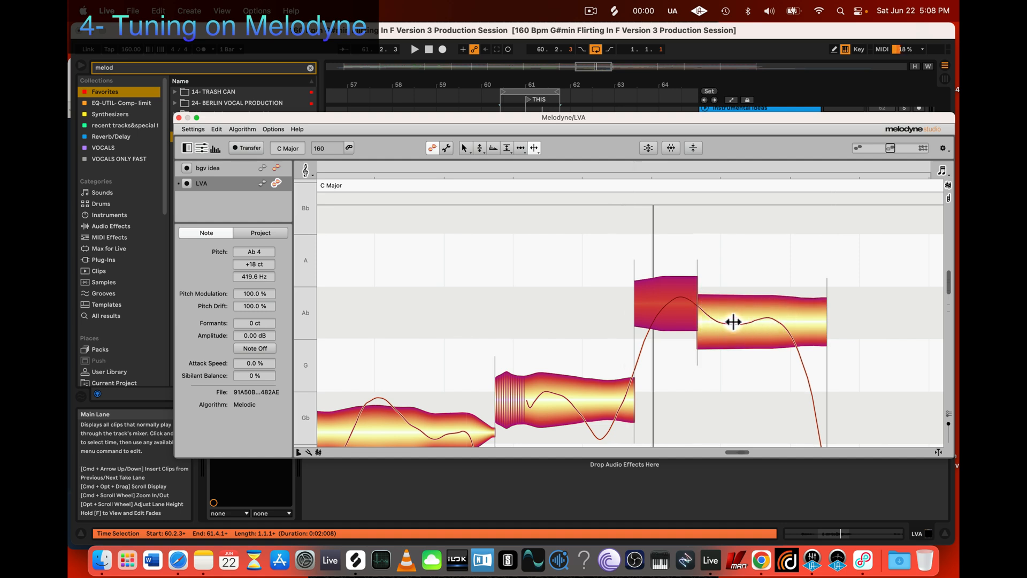
{"action": "left_click", "coordinate": [766, 320]}
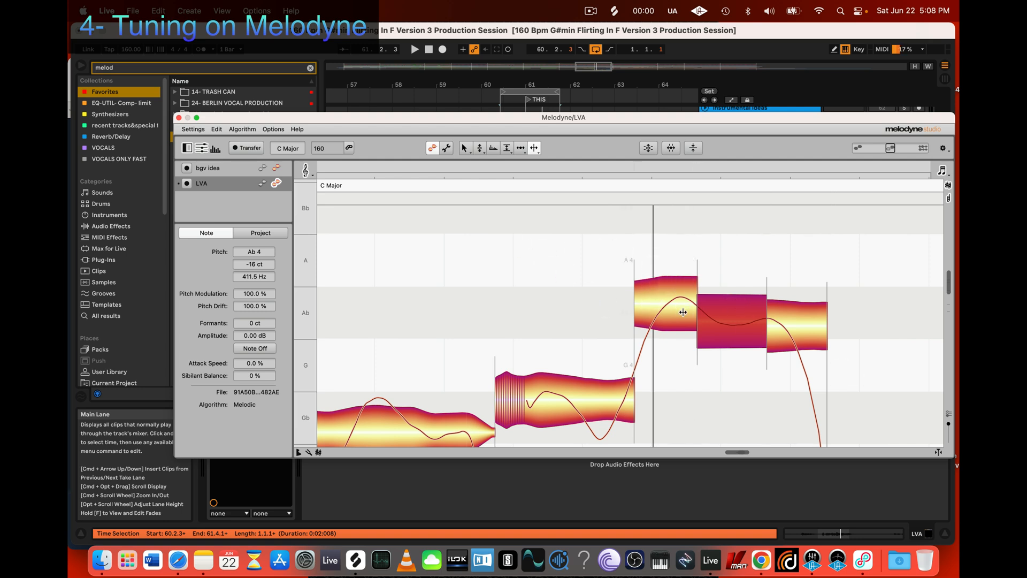
Step: Try snapping the first Ab segment to its semitone with the Pitch Tool, and undo it
{"action": "key", "text": "2"}
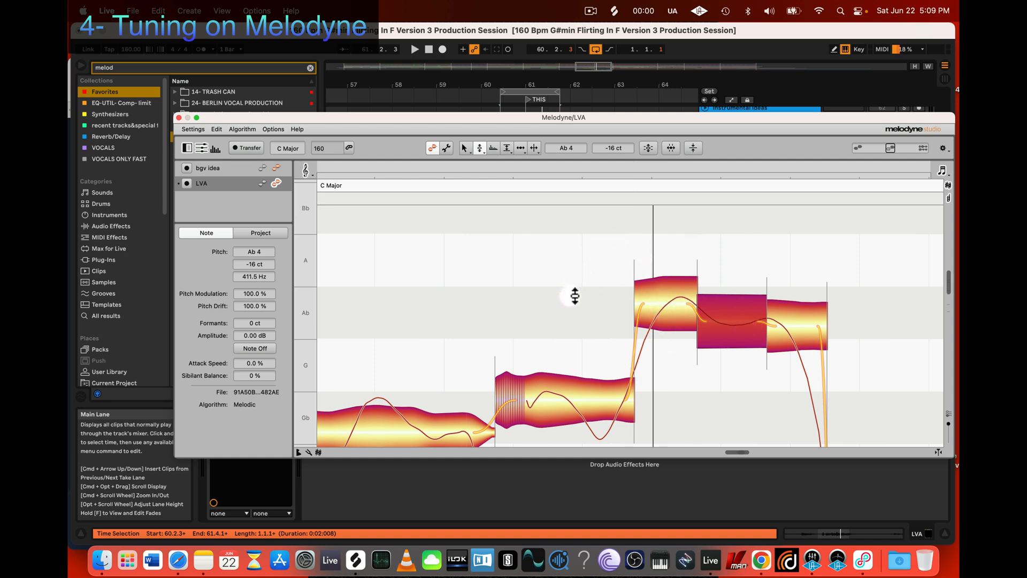
{"action": "key", "text": "z"}
{"action": "left_click_drag", "start_coordinate": [564, 298], "coordinate": [622, 326]}
{"action": "scroll", "coordinate": [622, 326], "scroll_direction": "right", "scroll_amount": 5}
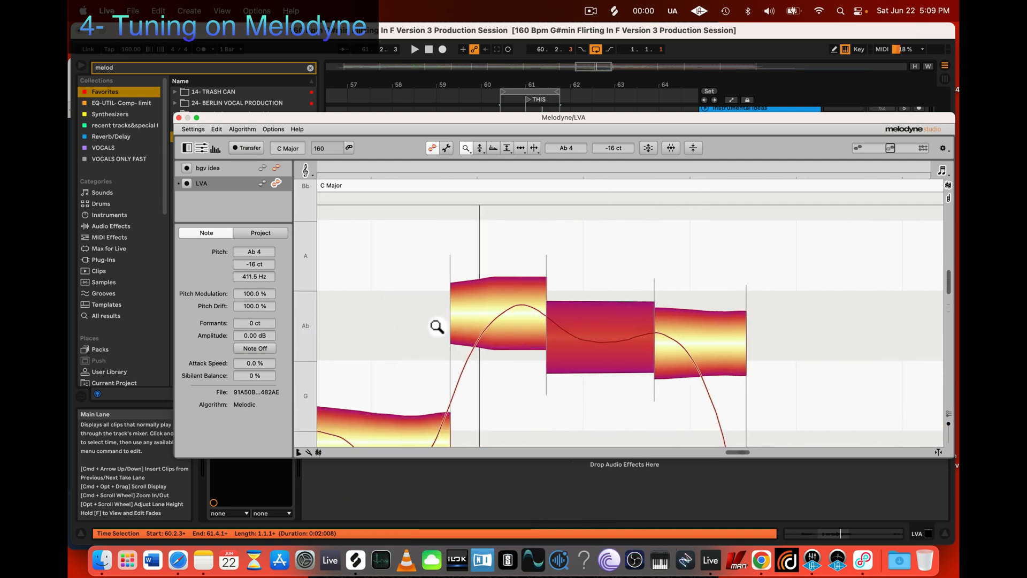
{"action": "key", "text": "F1"}
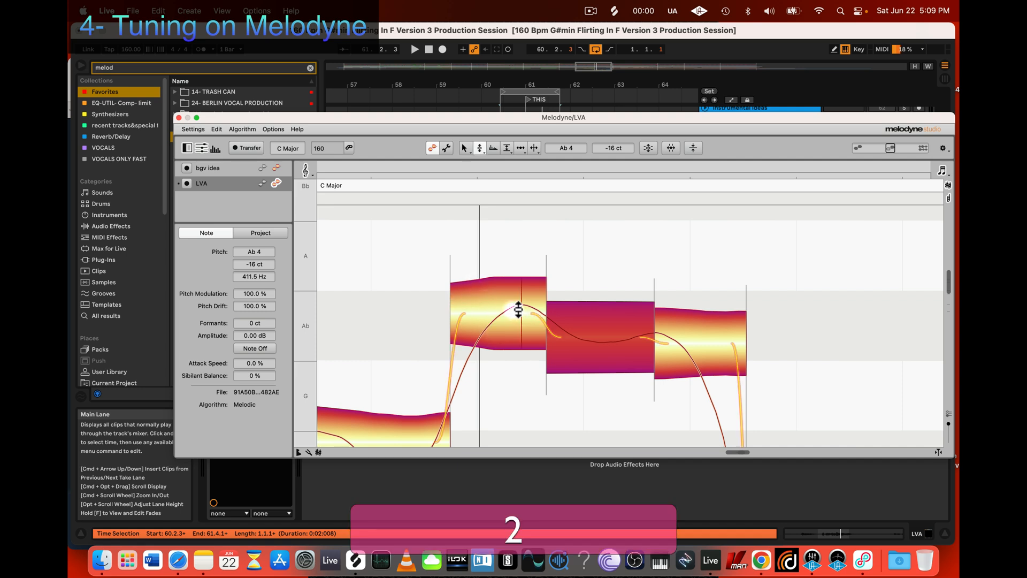
{"action": "double_click", "coordinate": [516, 308]}
{"action": "key", "text": "super+z"}
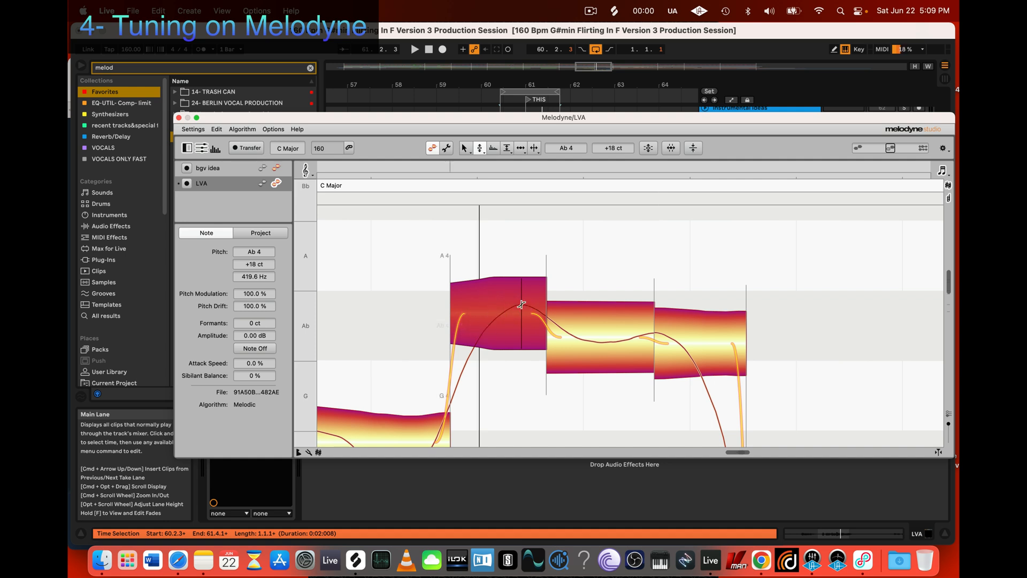
Step: Fine-tune the first Ab segment's pitch freely to +22 ct with the Pitch Tool
{"action": "key", "text": "space"}
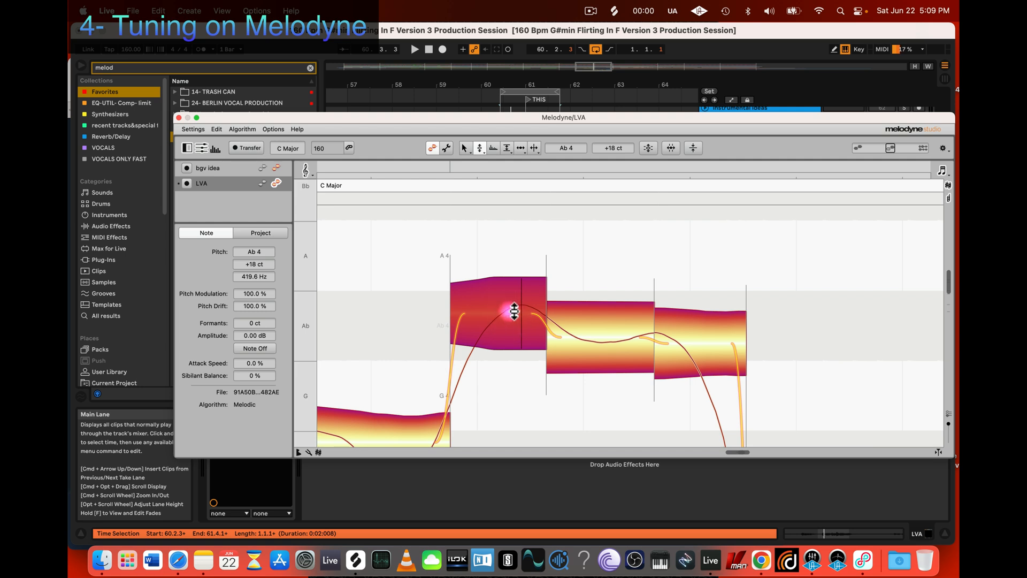
{"action": "left_click_drag", "start_coordinate": [509, 309], "coordinate": [511, 306]}
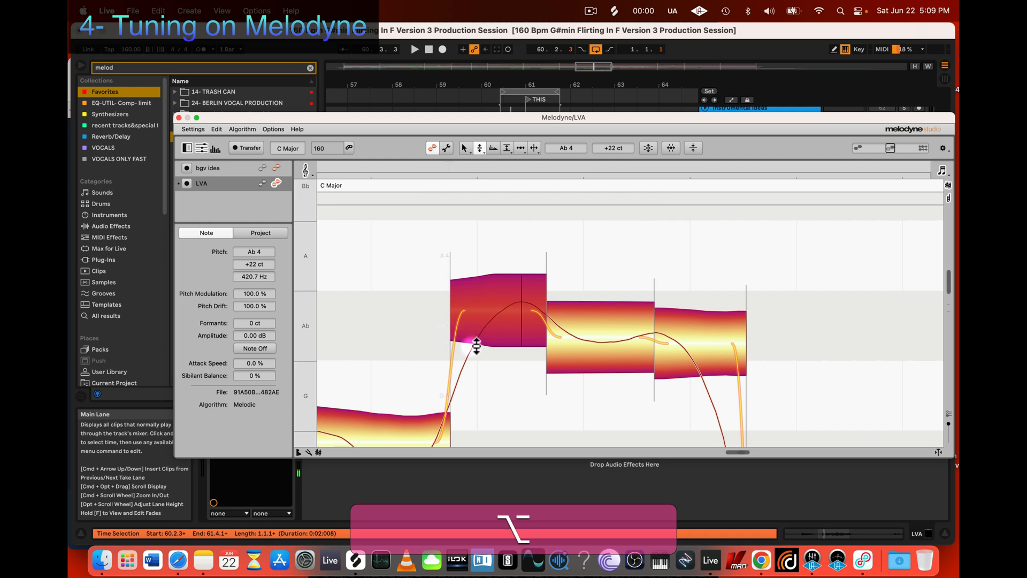
{"action": "left_click_drag", "start_coordinate": [500, 327], "coordinate": [503, 300]}
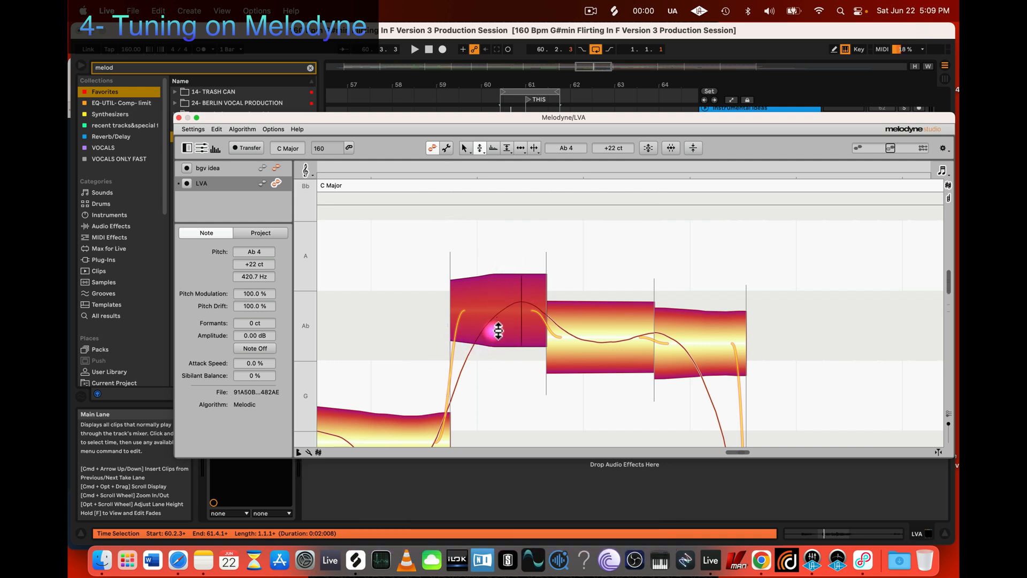
{"action": "left_click", "coordinate": [503, 295]}
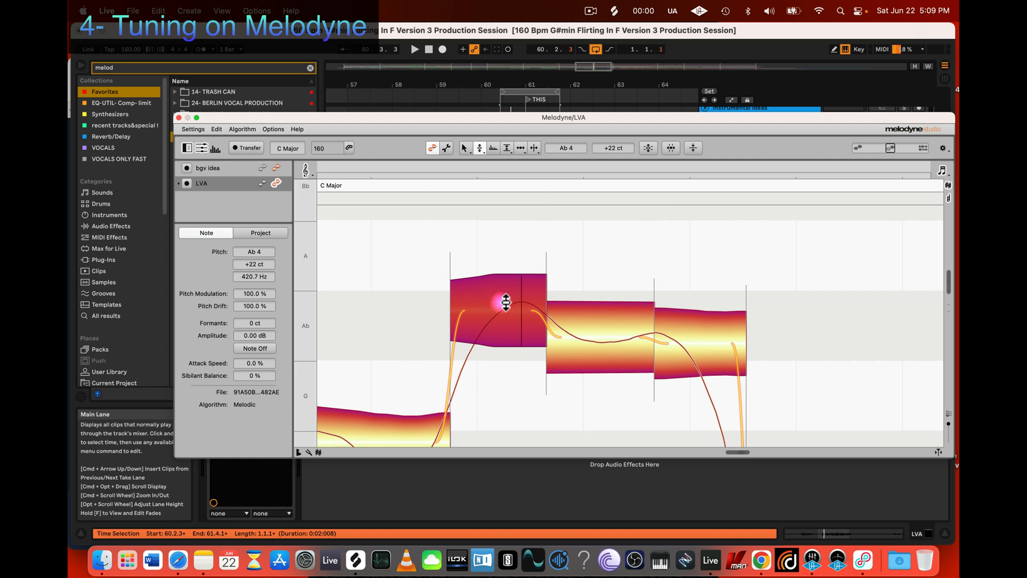
{"action": "left_click", "coordinate": [502, 302]}
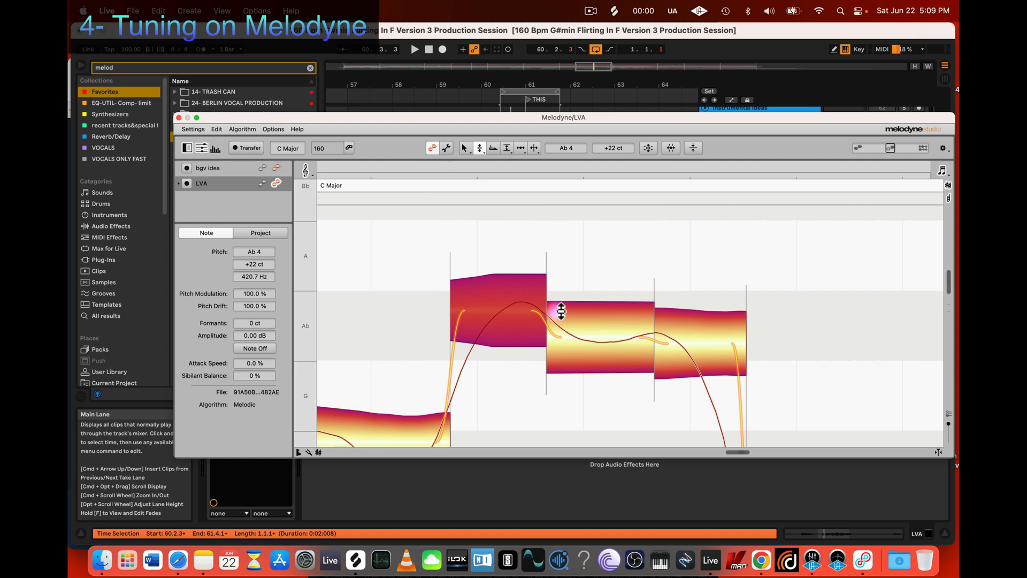
{"action": "double_click", "coordinate": [522, 311]}
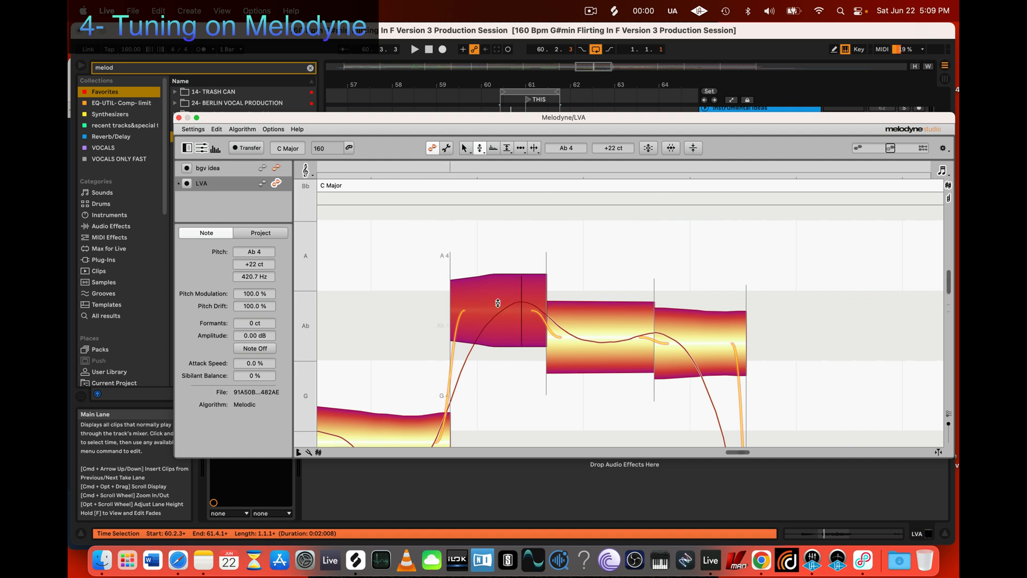
Step: Raise the first Ab segment's pitch slightly further to +25 ct
{"action": "left_click", "coordinate": [525, 280]}
{"action": "left_click", "coordinate": [471, 327]}
{"action": "left_click", "coordinate": [519, 307]}
{"action": "left_click", "coordinate": [510, 291]}
{"action": "mouse_move", "coordinate": [510, 291]}
{"action": "left_mouse_down"}
{"action": "mouse_move", "coordinate": [506, 304]}
{"action": "mouse_move", "coordinate": [509, 291]}
{"action": "left_mouse_up"}
{"action": "left_click", "coordinate": [511, 303]}
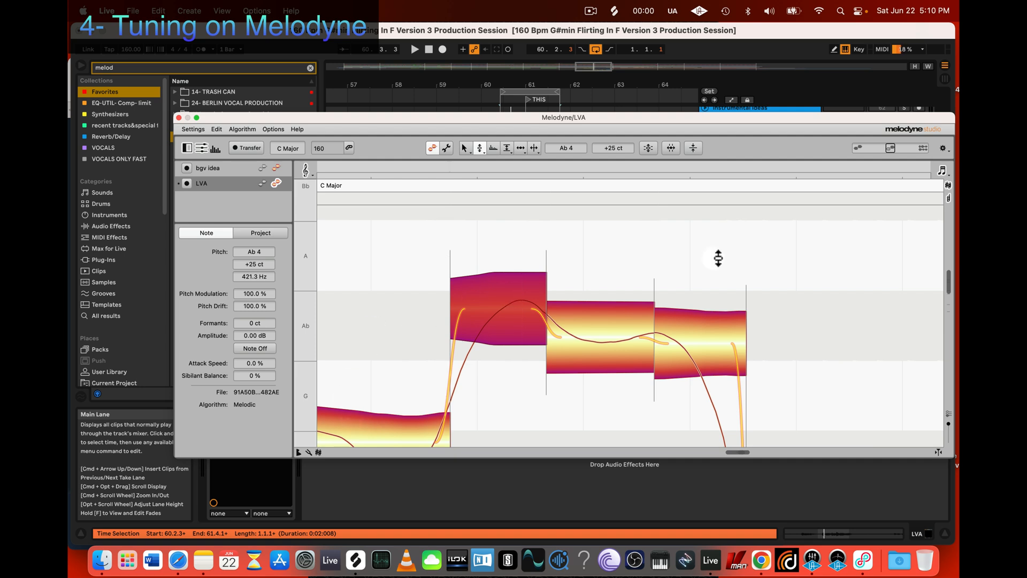
Step: Snap the first Ab segment to 0 ct and play back the loop to hear it
{"action": "left_click", "coordinate": [512, 303]}
{"action": "double_click", "coordinate": [512, 303]}
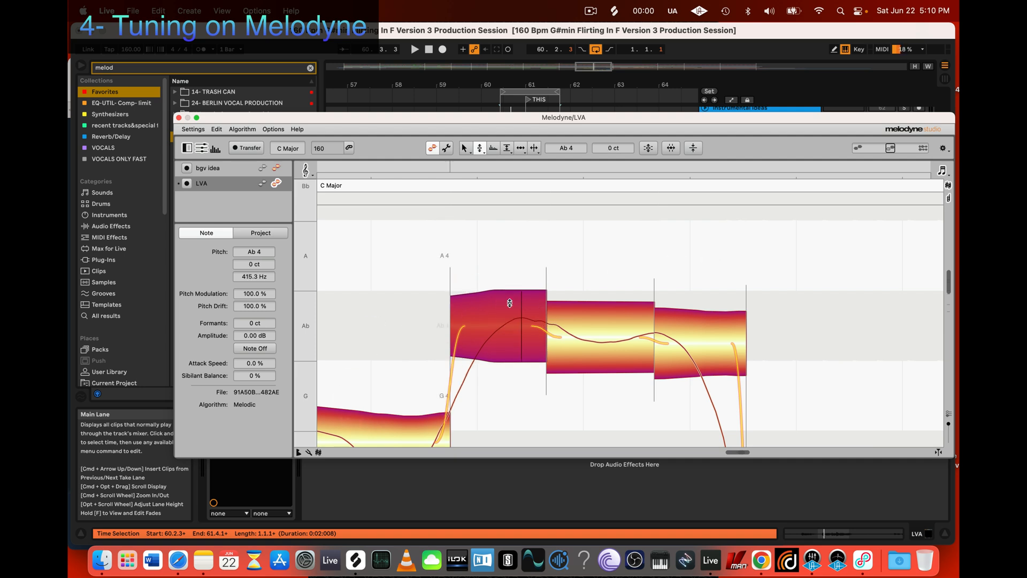
{"action": "key", "text": "space"}
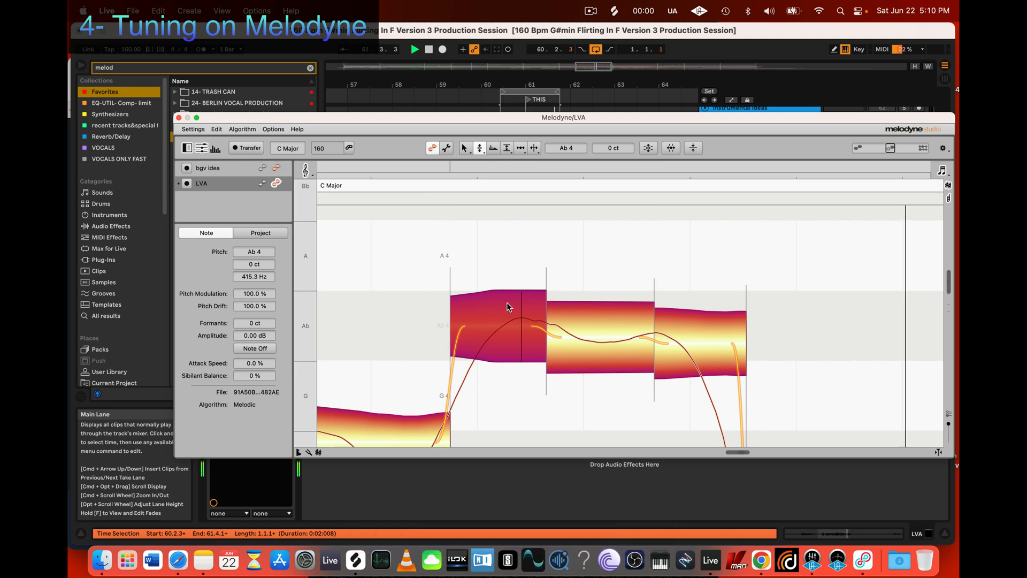
{"action": "key", "text": "space"}
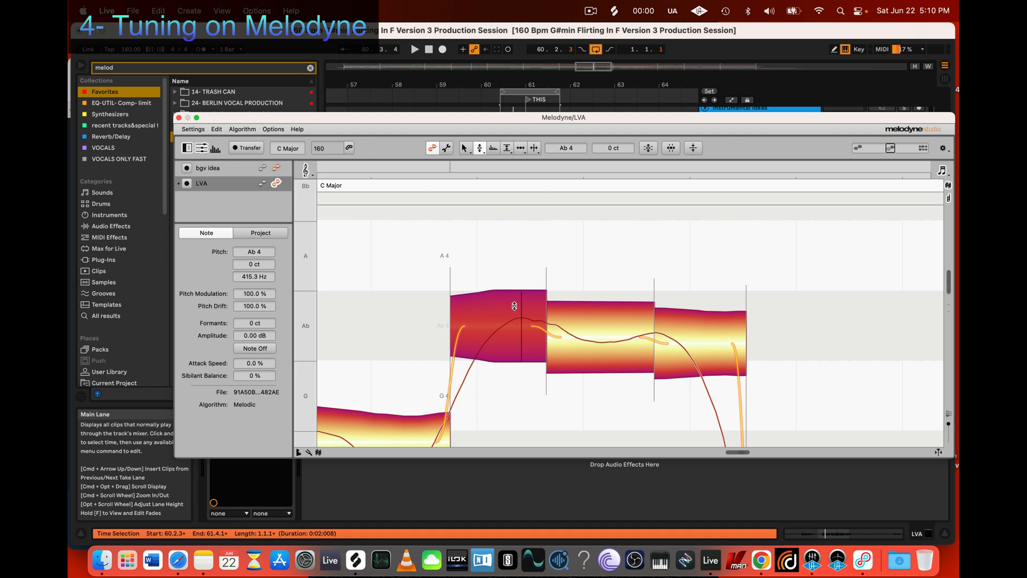
Step: Fine-tune the first Ab segment's pitch upward to +12 ct
{"action": "left_click", "coordinate": [478, 343]}
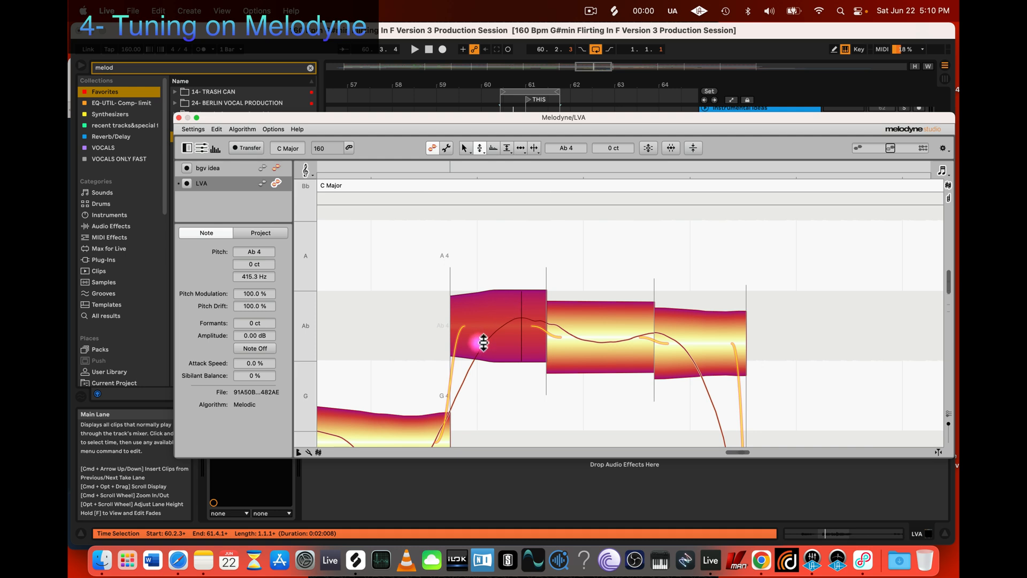
{"action": "left_click", "coordinate": [500, 318]}
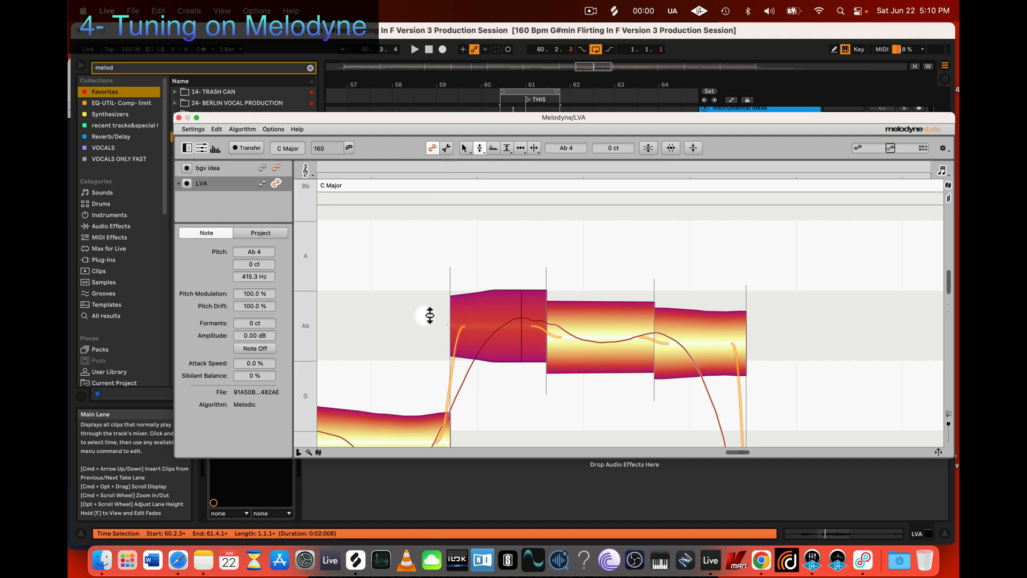
{"action": "left_click", "coordinate": [522, 306]}
{"action": "left_click", "coordinate": [519, 314]}
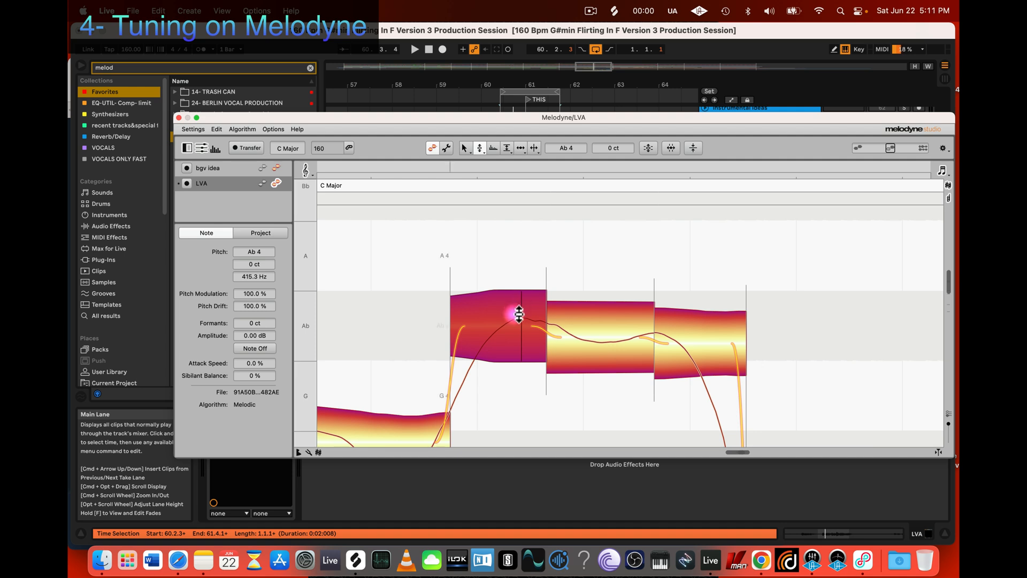
{"action": "left_click_drag", "start_coordinate": [519, 314], "coordinate": [515, 303]}
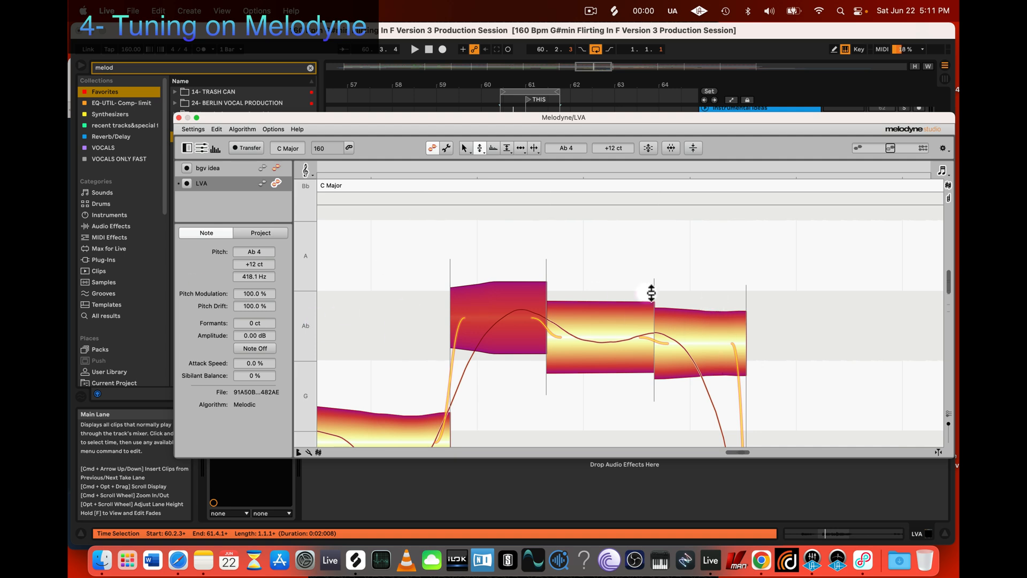
{"action": "left_click", "coordinate": [467, 311]}
{"action": "left_click", "coordinate": [520, 308]}
{"action": "left_click", "coordinate": [517, 306]}
{"action": "left_click", "coordinate": [517, 306]}
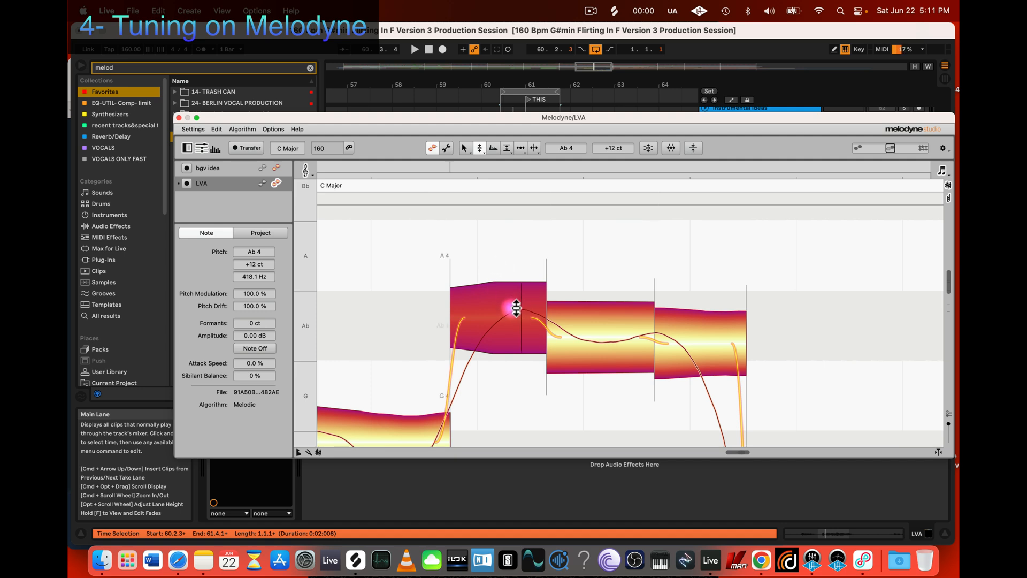
{"action": "mouse_move", "coordinate": [513, 306]}
{"action": "left_mouse_down"}
{"action": "mouse_move", "coordinate": [483, 314]}
{"action": "mouse_move", "coordinate": [507, 304]}
{"action": "left_mouse_up"}
{"action": "left_click", "coordinate": [505, 306]}
{"action": "left_click", "coordinate": [505, 306]}
Step: Switch to the Main Tool and raise the first Ab segment to A 4 at 0 ct
{"action": "left_click", "coordinate": [469, 147]}
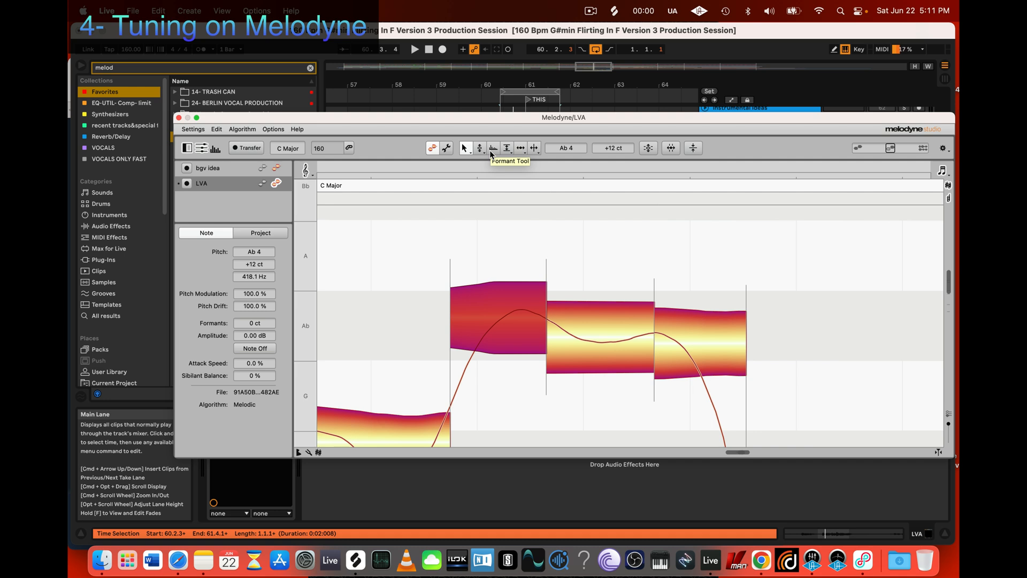
{"action": "left_click", "coordinate": [480, 149]}
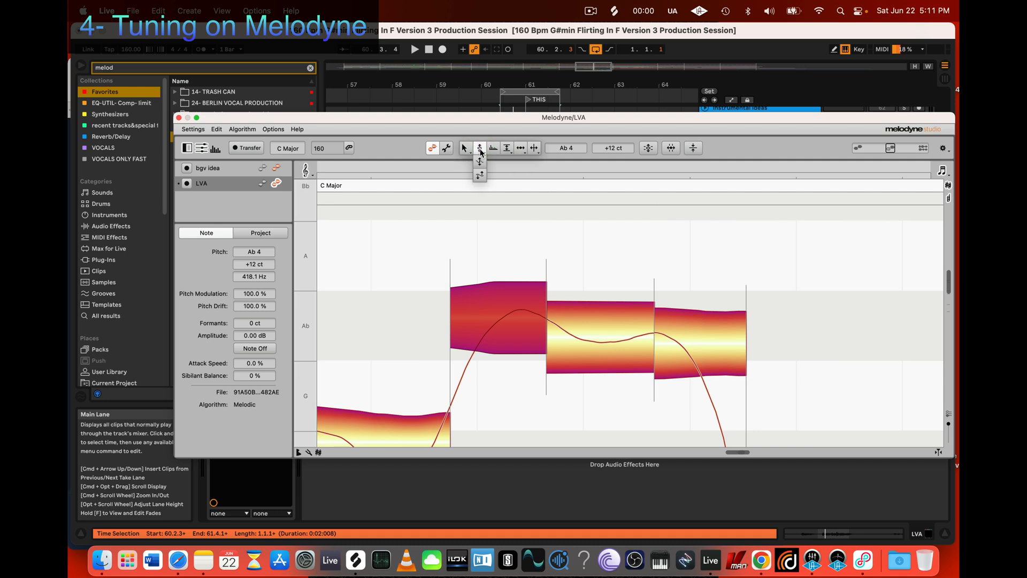
{"action": "left_click", "coordinate": [479, 150]}
{"action": "right_click", "coordinate": [503, 244]}
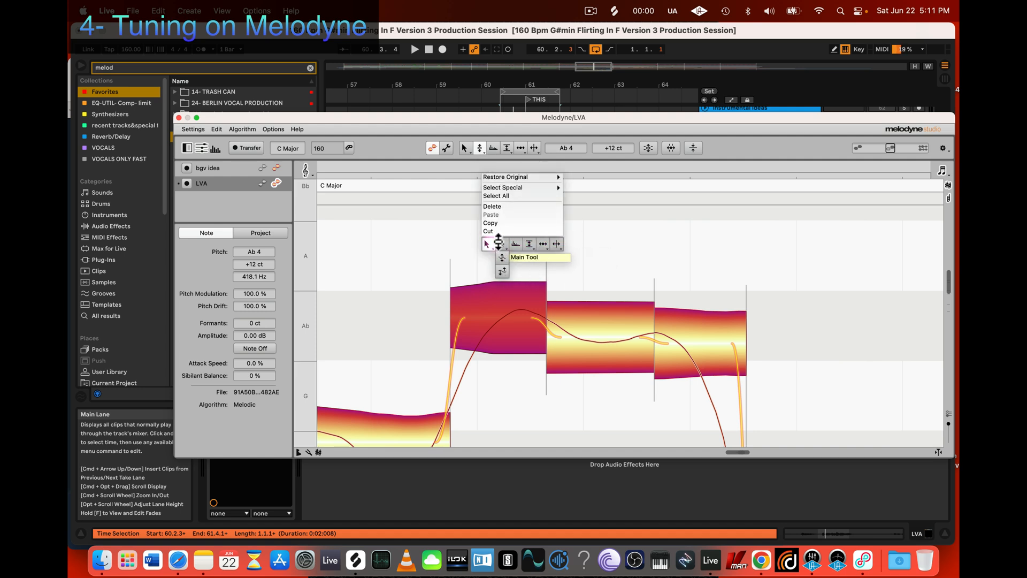
{"action": "left_click", "coordinate": [412, 240]}
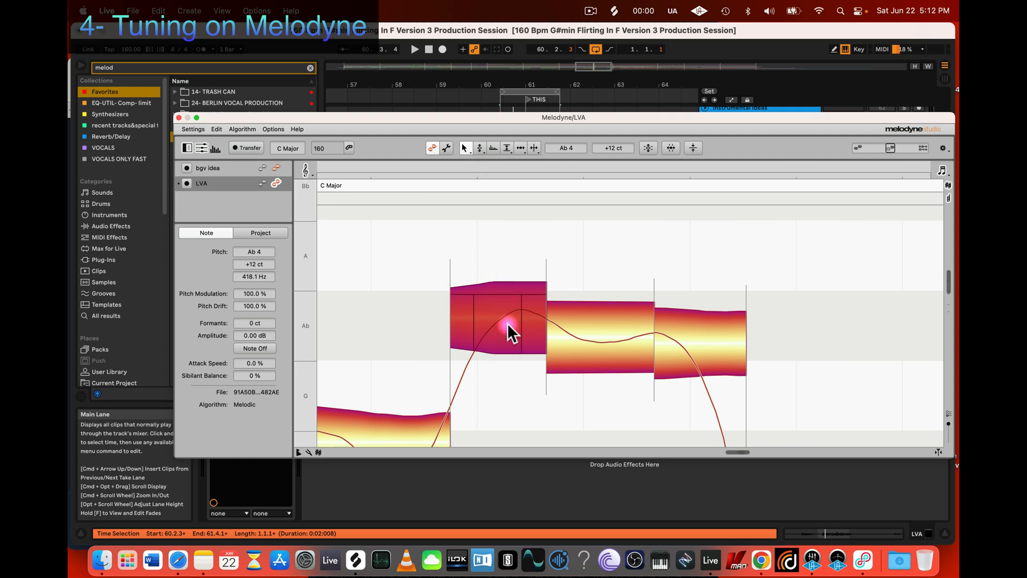
{"action": "left_click_drag", "start_coordinate": [503, 316], "coordinate": [513, 252]}
{"action": "left_click", "coordinate": [504, 260]}
{"action": "double_click", "coordinate": [493, 319]}
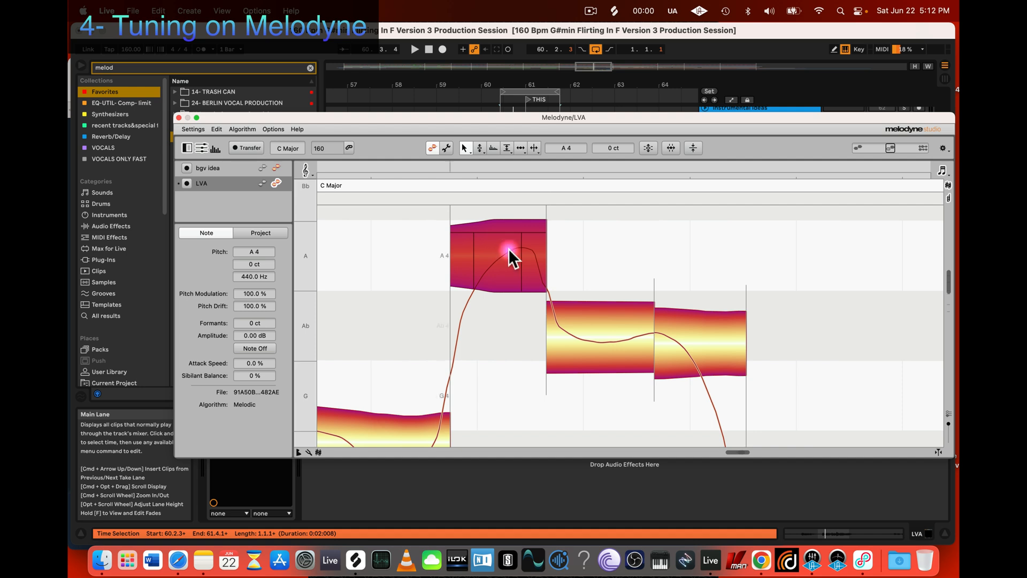
Step: Lower the first segment from A 4 to Ab 4 and fine-tune its pitch to +39 ct
{"action": "left_click_drag", "start_coordinate": [509, 254], "coordinate": [503, 290]}
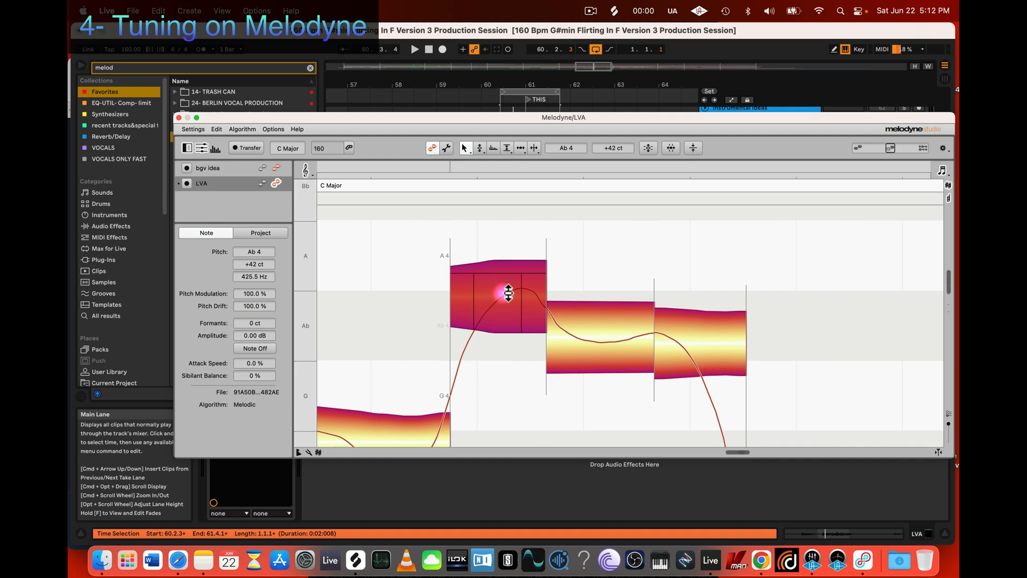
{"action": "key", "text": "alt"}
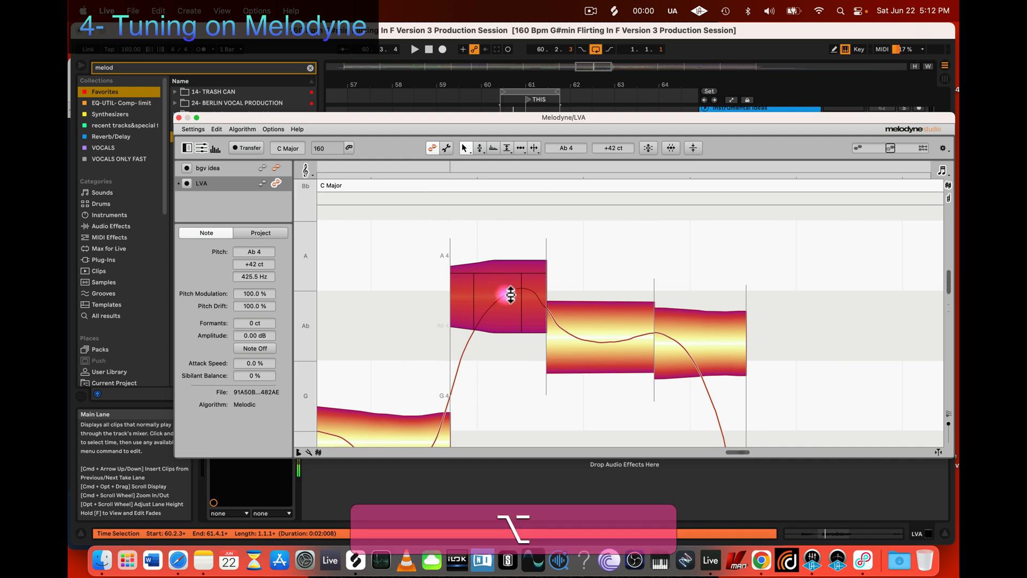
{"action": "left_click_drag", "start_coordinate": [505, 294], "coordinate": [507, 297]}
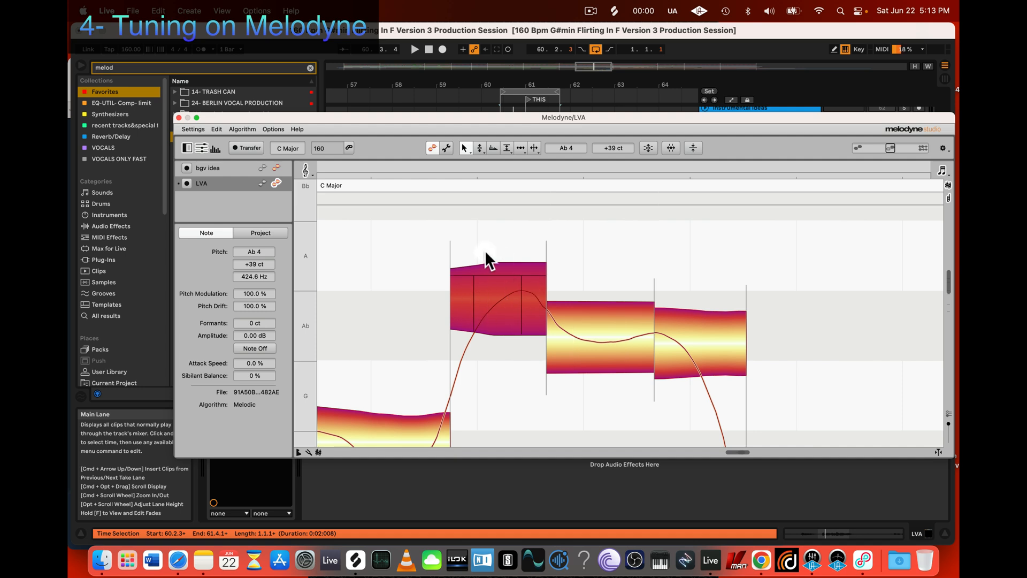
{"action": "left_click", "coordinate": [483, 281]}
{"action": "left_click", "coordinate": [503, 280]}
Step: Snap the second and third Ab segments to 0 ct with the Pitch Tool
{"action": "left_click", "coordinate": [608, 324]}
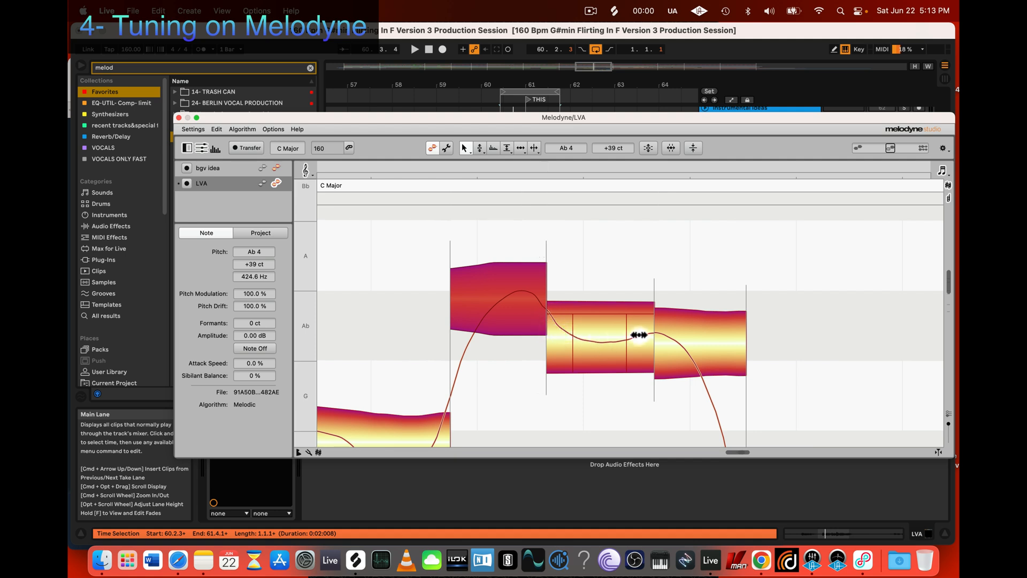
{"action": "left_click", "coordinate": [601, 335]}
{"action": "left_click", "coordinate": [510, 201]}
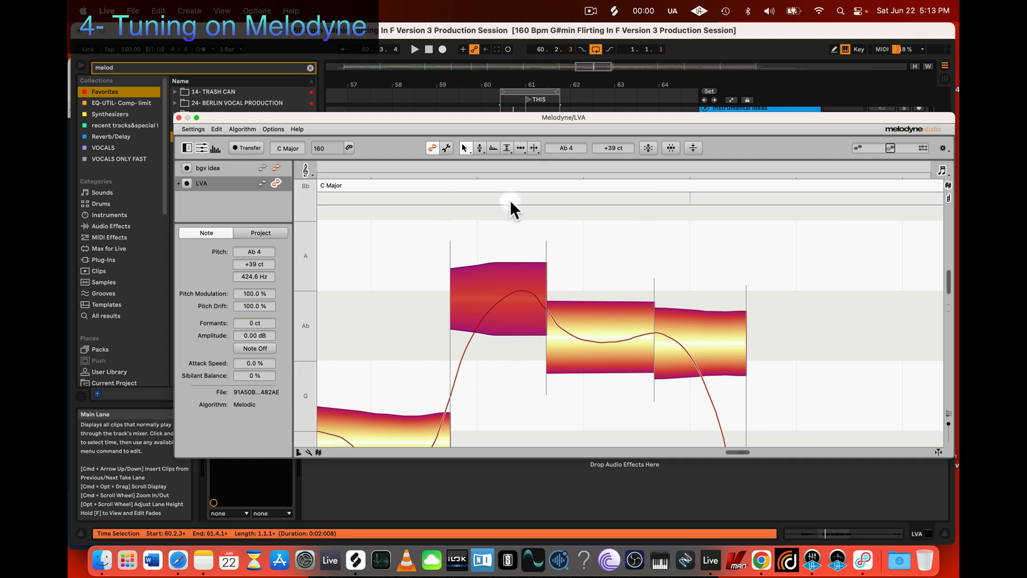
{"action": "left_click", "coordinate": [480, 148]}
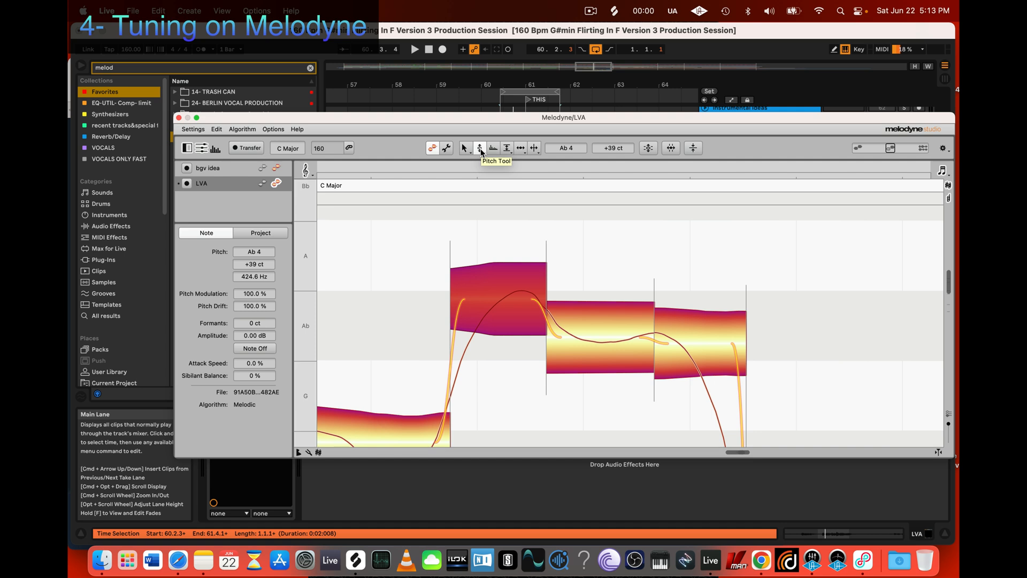
{"action": "double_click", "coordinate": [585, 326]}
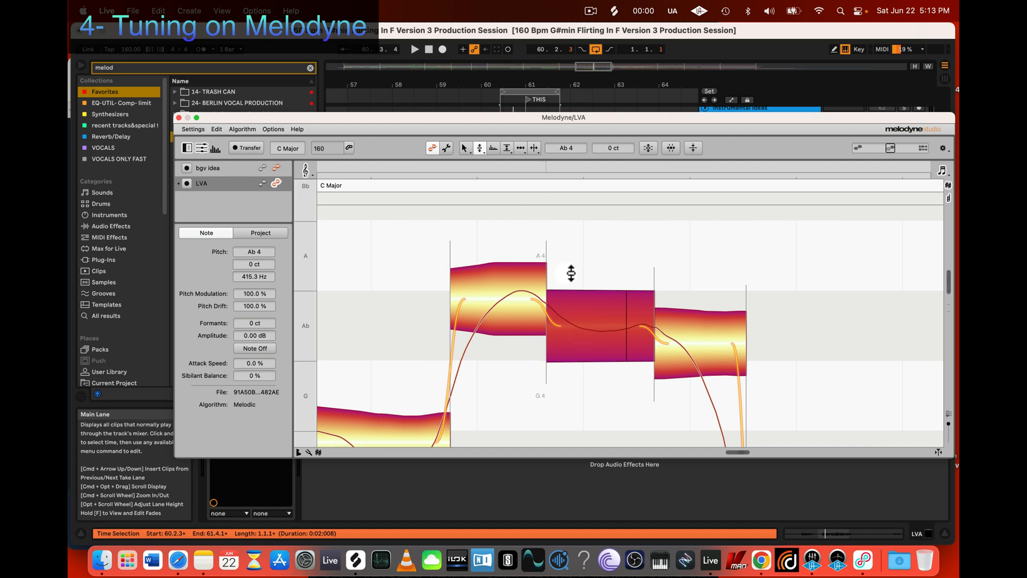
{"action": "left_click", "coordinate": [613, 337]}
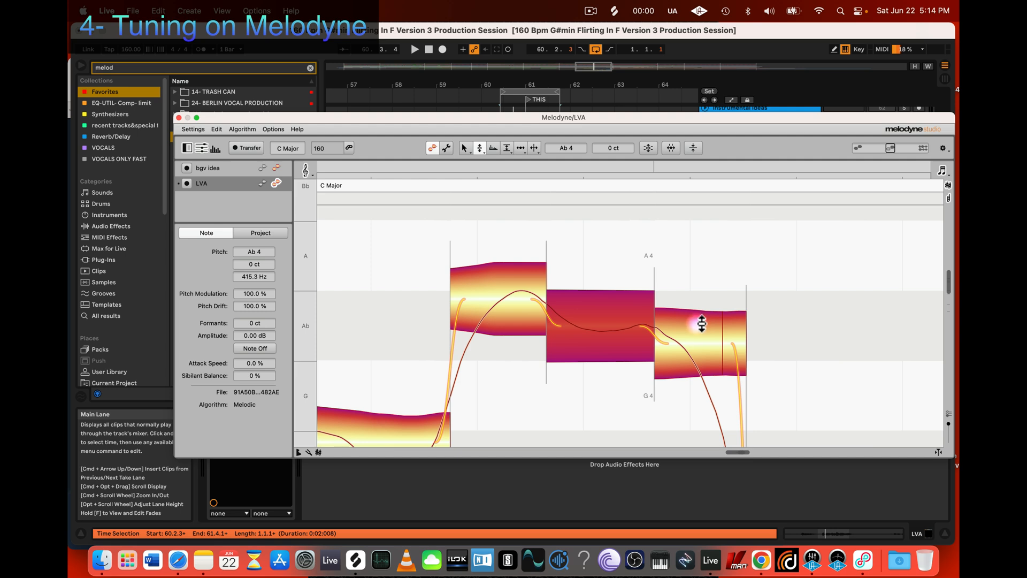
{"action": "double_click", "coordinate": [688, 324]}
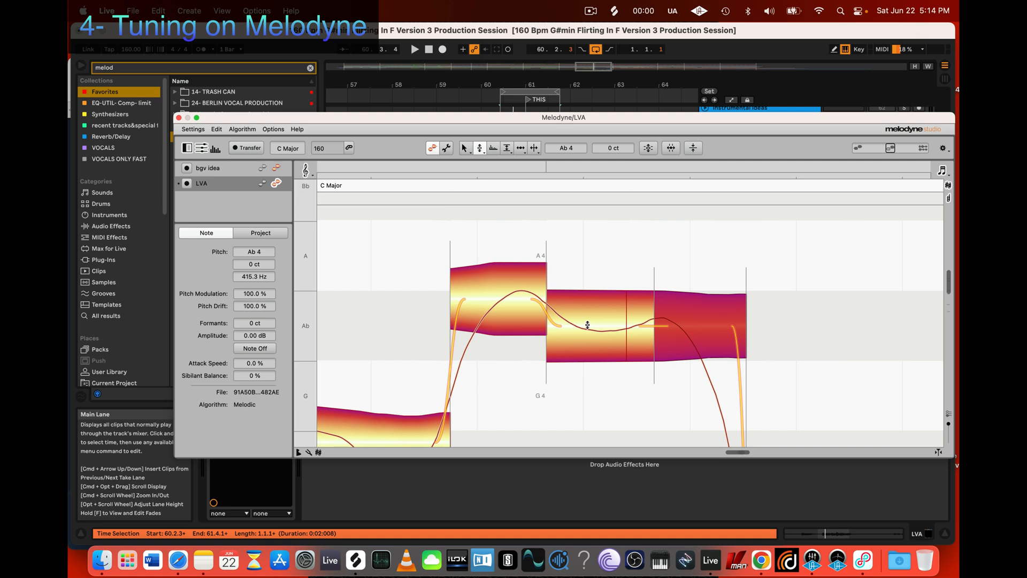
{"action": "left_click", "coordinate": [464, 148]}
{"action": "left_click", "coordinate": [479, 148]}
{"action": "left_click", "coordinate": [690, 343]}
{"action": "left_click", "coordinate": [605, 317]}
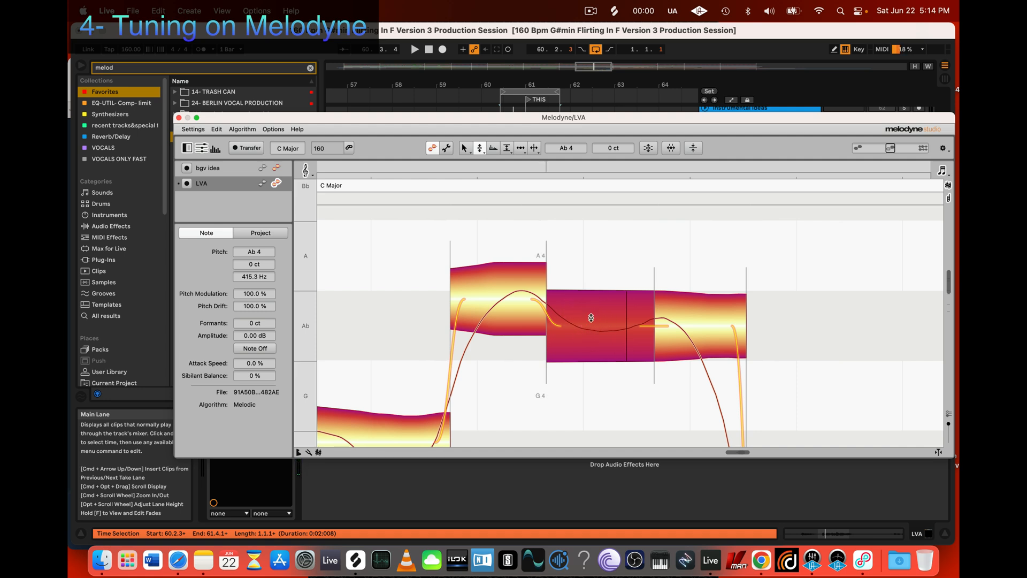
{"action": "left_click", "coordinate": [452, 291]}
Step: Reduce the second Ab segment's pitch modulation to 27% with the Pitch Modulation Tool
{"action": "left_click", "coordinate": [596, 325]}
{"action": "left_click", "coordinate": [480, 150]}
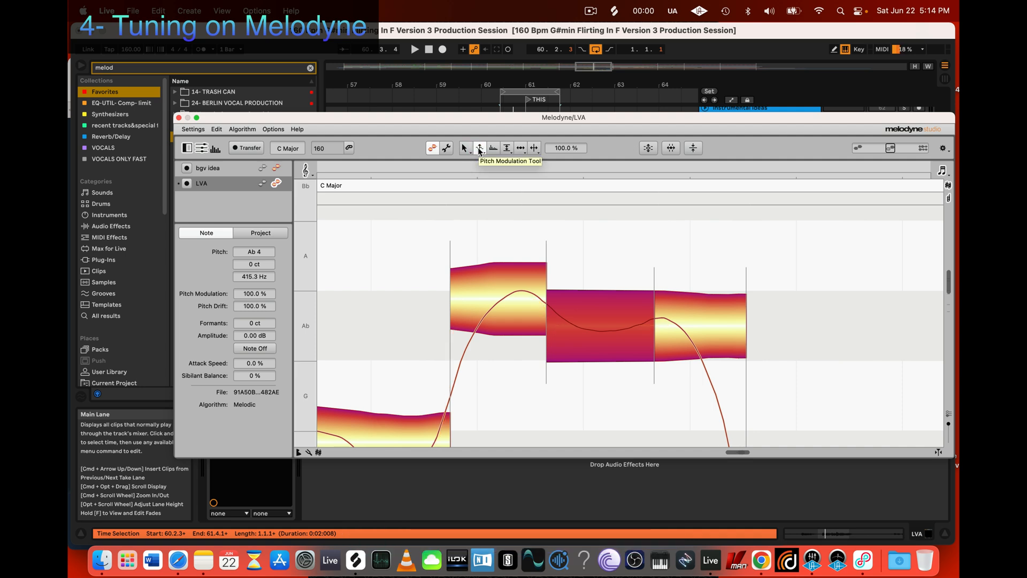
{"action": "left_click", "coordinate": [479, 156]}
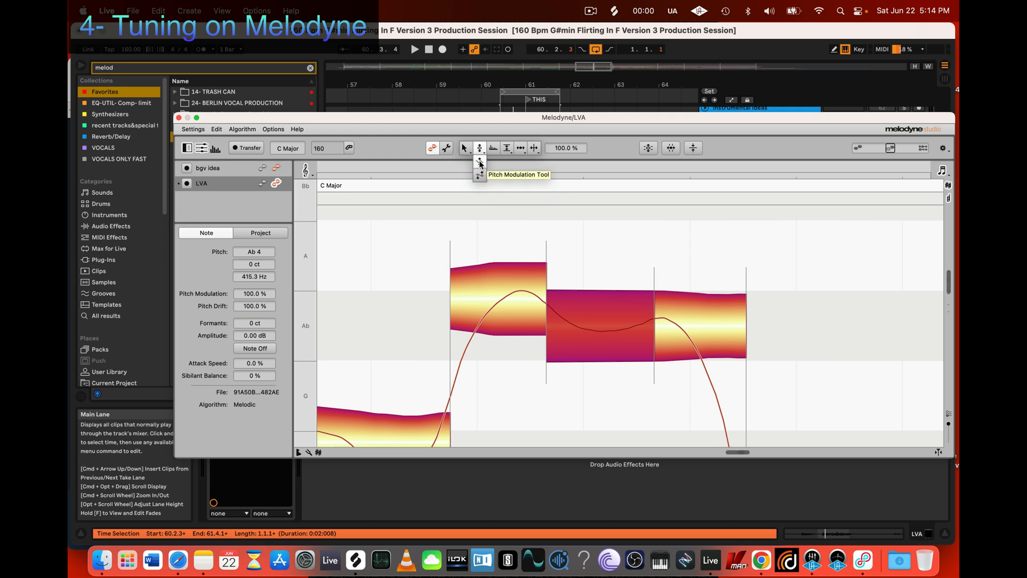
{"action": "left_click", "coordinate": [480, 163]}
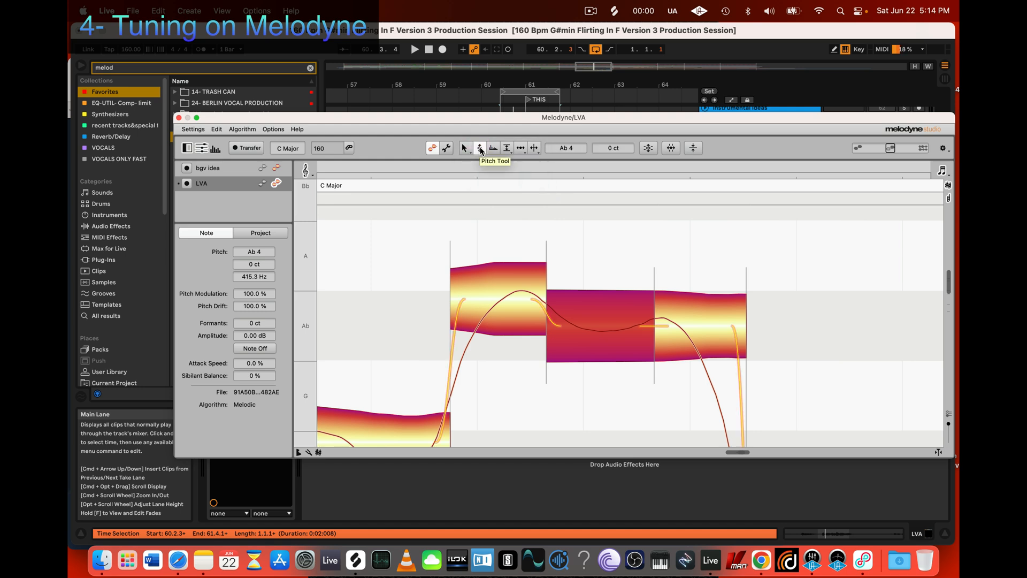
{"action": "left_click", "coordinate": [480, 152]}
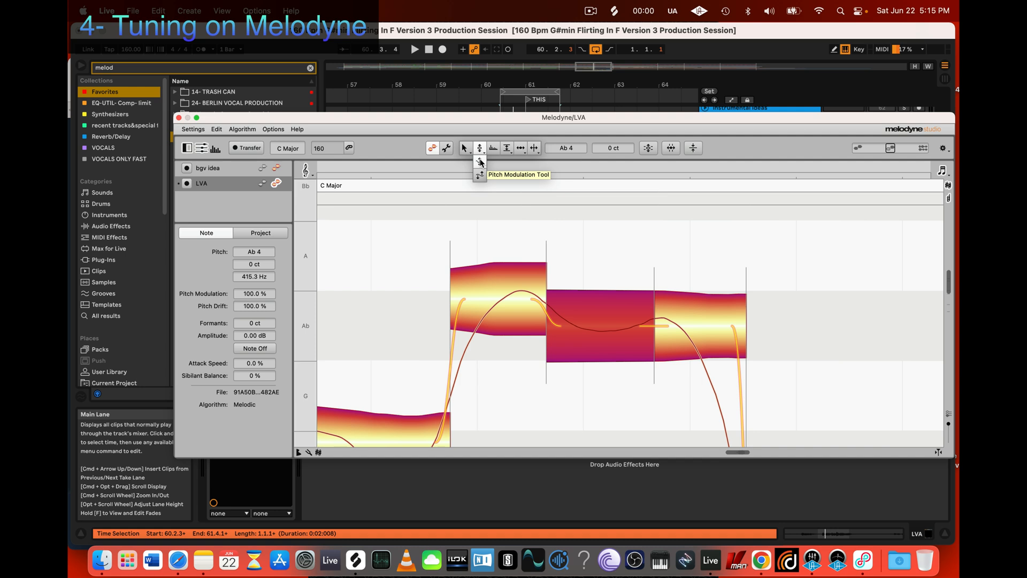
{"action": "left_click", "coordinate": [481, 162]}
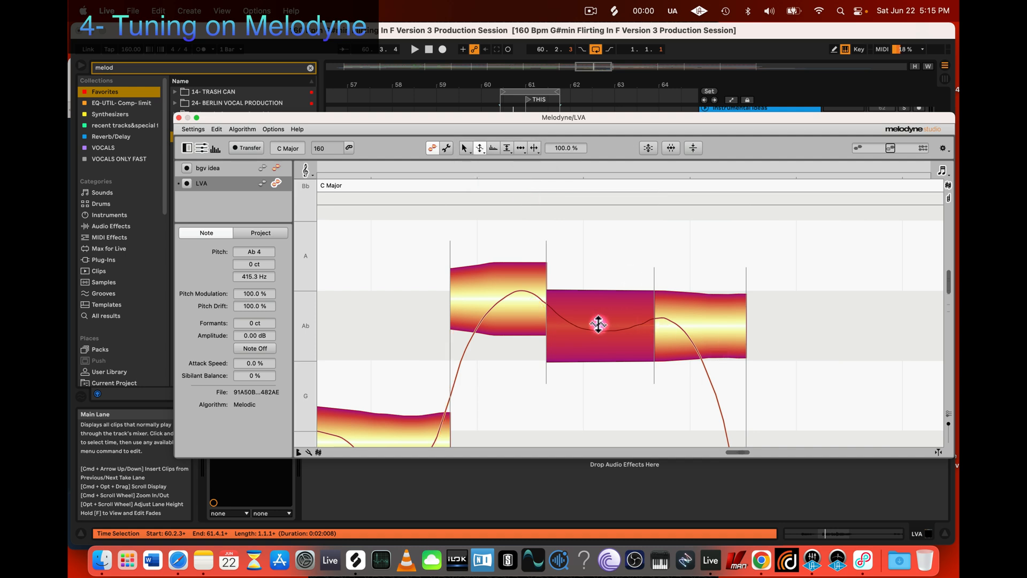
{"action": "left_click_drag", "start_coordinate": [598, 324], "coordinate": [598, 324]}
{"action": "left_click_drag", "start_coordinate": [597, 328], "coordinate": [595, 359]}
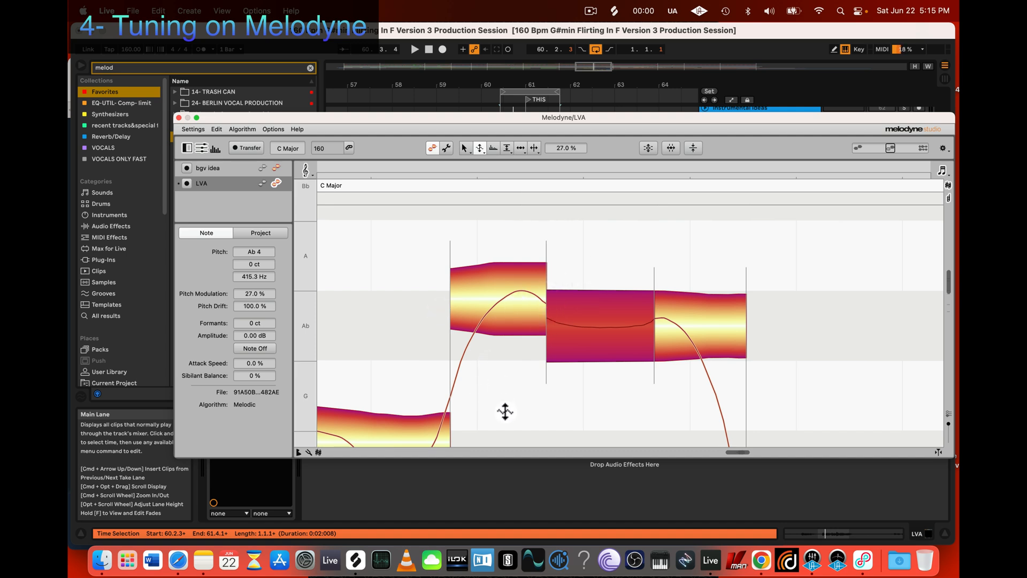
Step: Examine up close the pitch curve where the first Ab segment meets the second
{"action": "key", "text": "z"}
{"action": "left_click_drag", "start_coordinate": [538, 404], "coordinate": [620, 302]}
{"action": "left_click_drag", "start_coordinate": [534, 380], "coordinate": [594, 403]}
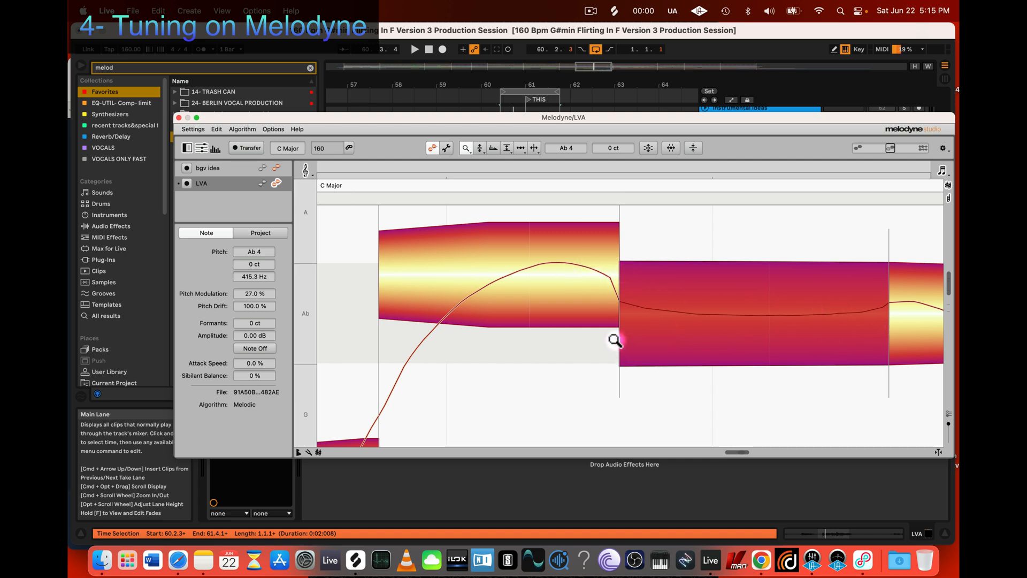
{"action": "left_click_drag", "start_coordinate": [764, 319], "coordinate": [738, 321]}
{"action": "key", "text": "z"}
{"action": "left_click_drag", "start_coordinate": [807, 272], "coordinate": [742, 266]}
{"action": "scroll", "coordinate": [735, 302], "scroll_direction": "right", "scroll_amount": 2}
{"action": "left_click_drag", "start_coordinate": [668, 332], "coordinate": [687, 334]}
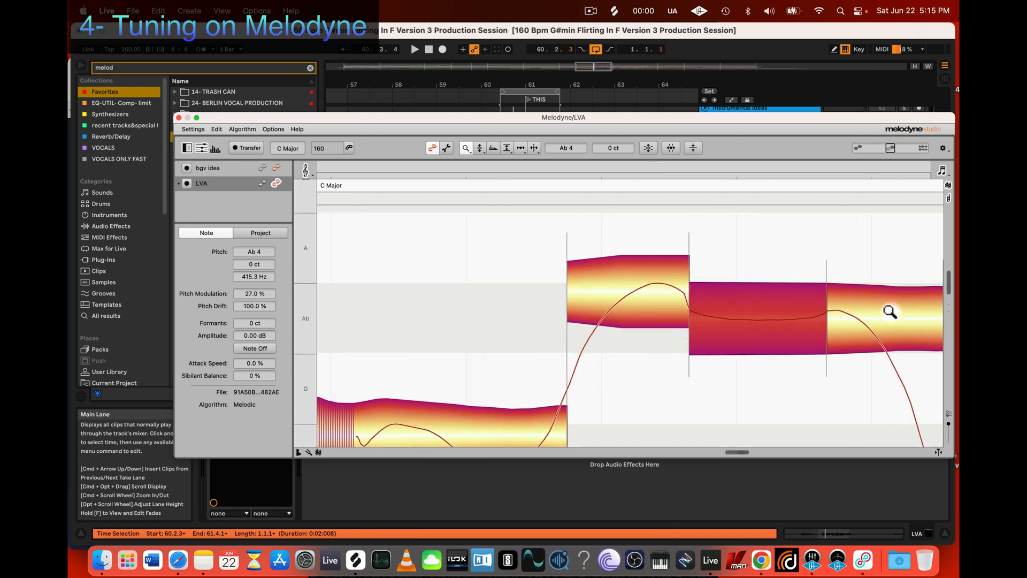
{"action": "left_click", "coordinate": [709, 308]}
{"action": "left_click", "coordinate": [748, 328]}
{"action": "scroll", "coordinate": [628, 371], "scroll_direction": "up", "scroll_amount": 2}
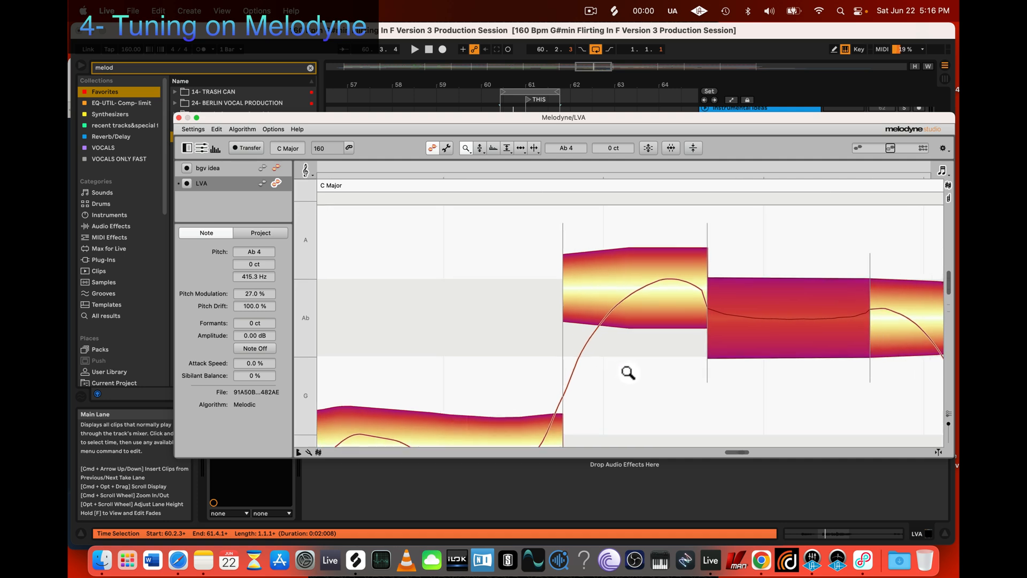
{"action": "scroll", "coordinate": [628, 371], "scroll_direction": "right", "scroll_amount": 4}
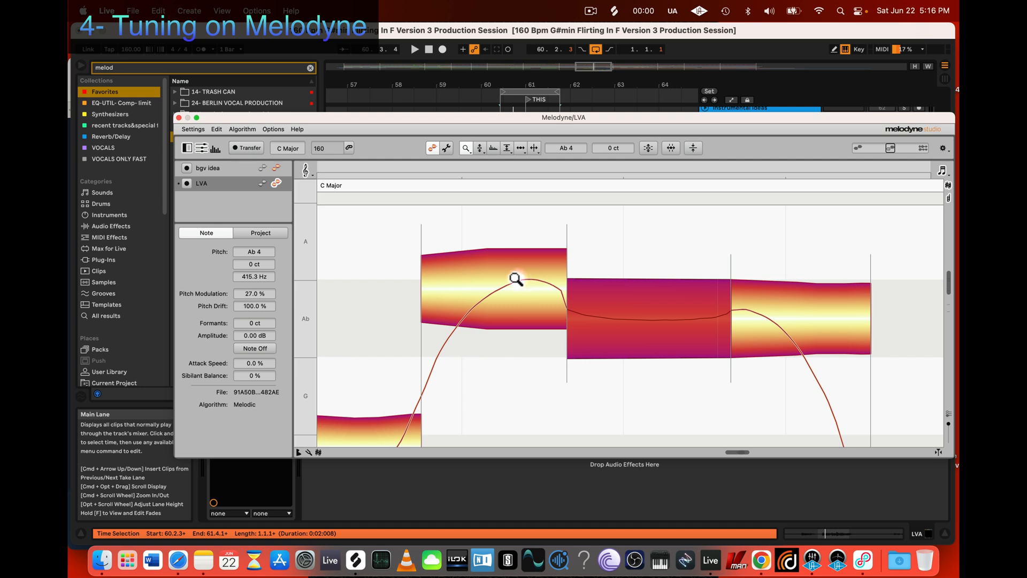
{"action": "left_click", "coordinate": [567, 313]}
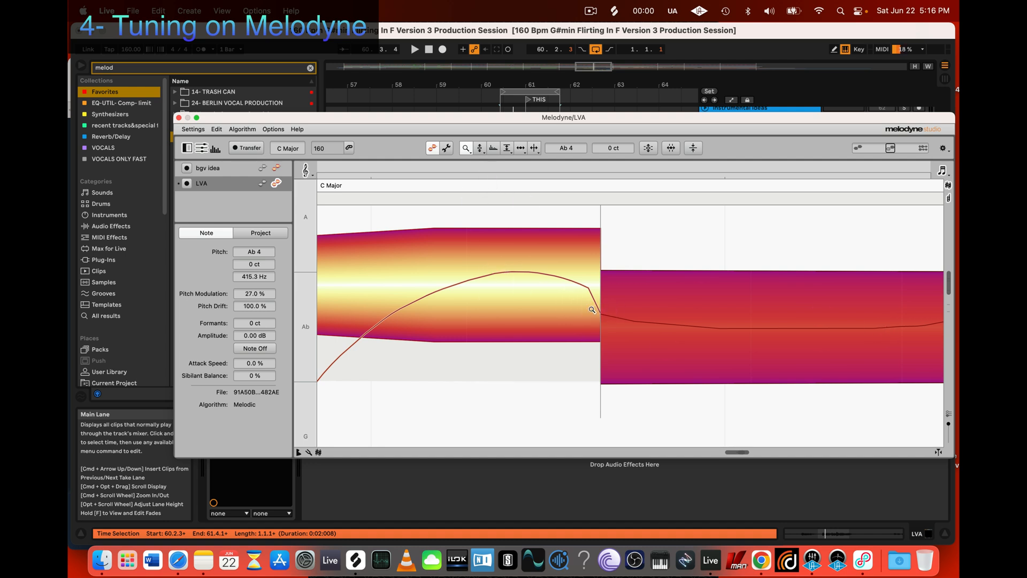
Step: Activate the Pitch Tool to display the transition curves between the Ab segments
{"action": "left_click", "coordinate": [480, 149]}
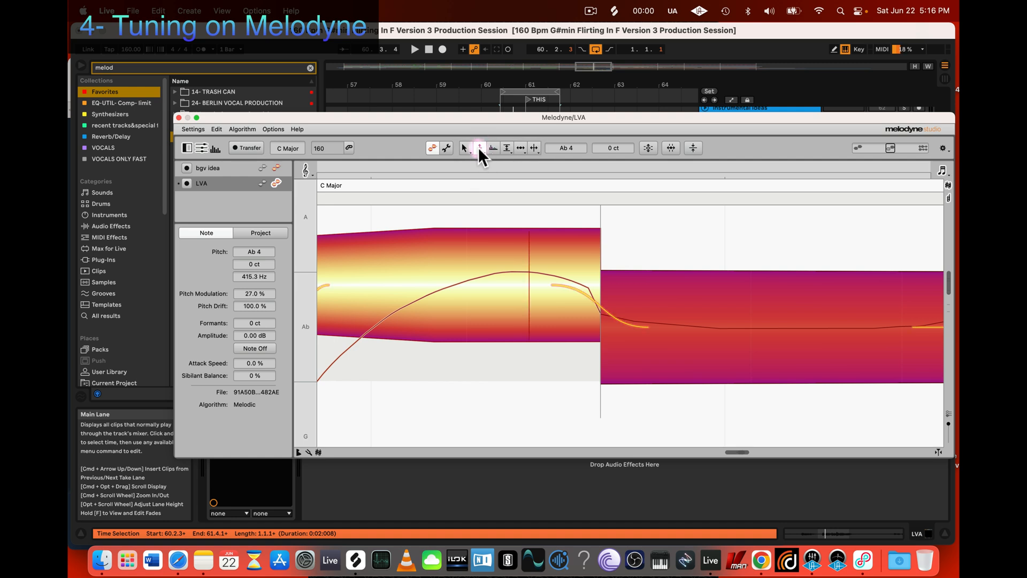
{"action": "left_click", "coordinate": [494, 148]}
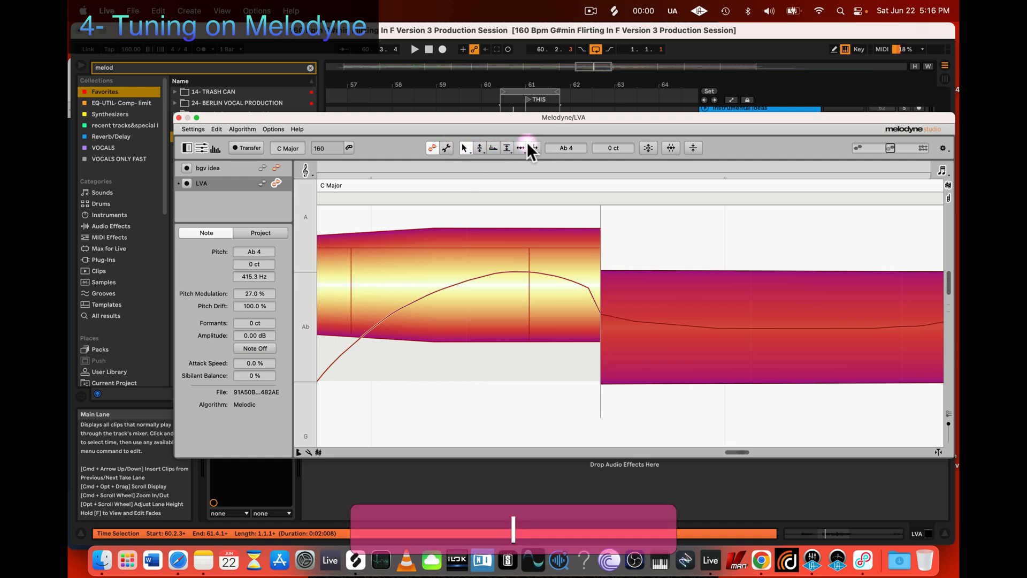
{"action": "left_click", "coordinate": [478, 147]}
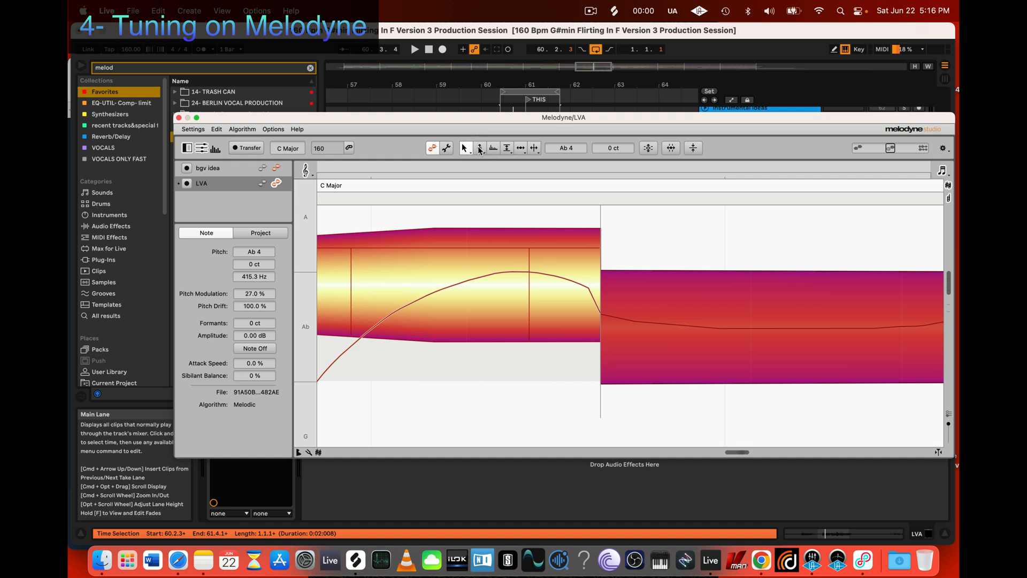
{"action": "key", "text": "2"}
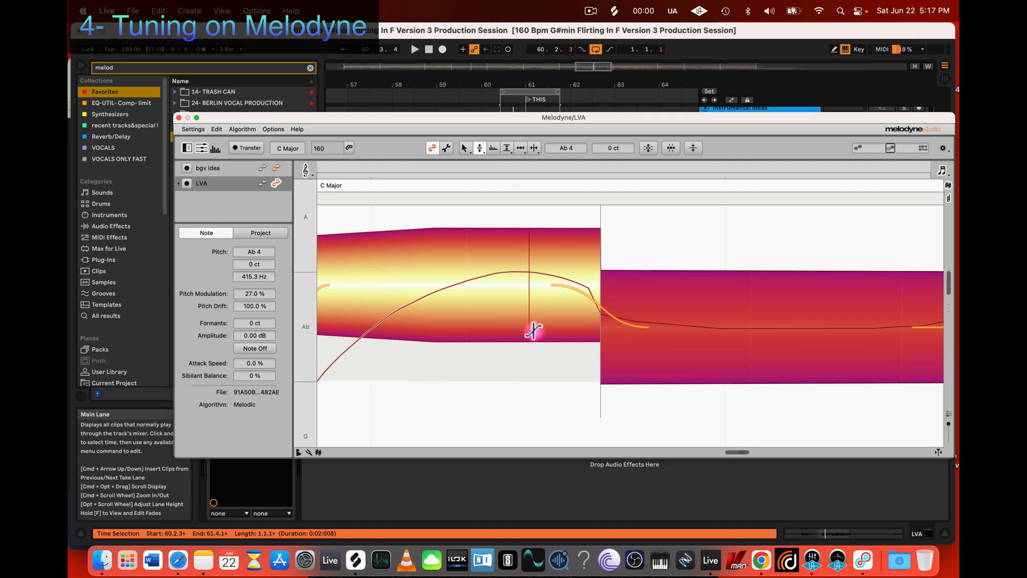
Step: Lengthen the pitch transitions at both ends of the second Ab segment with the Pitch Tool
{"action": "key", "text": "z"}
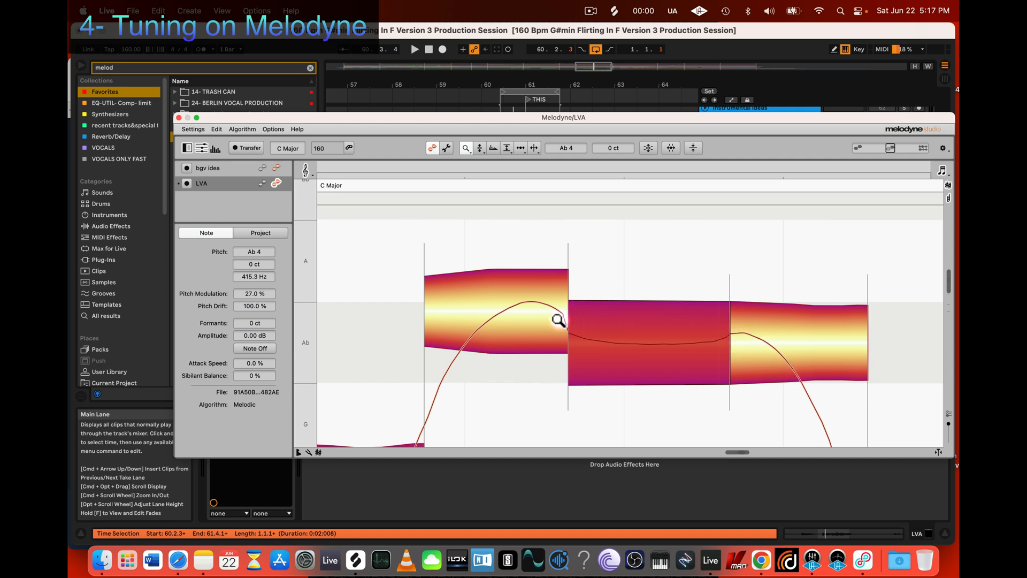
{"action": "scroll", "coordinate": [558, 320], "scroll_direction": "left", "scroll_amount": 3}
{"action": "scroll", "coordinate": [557, 320], "scroll_direction": "left", "scroll_amount": 2}
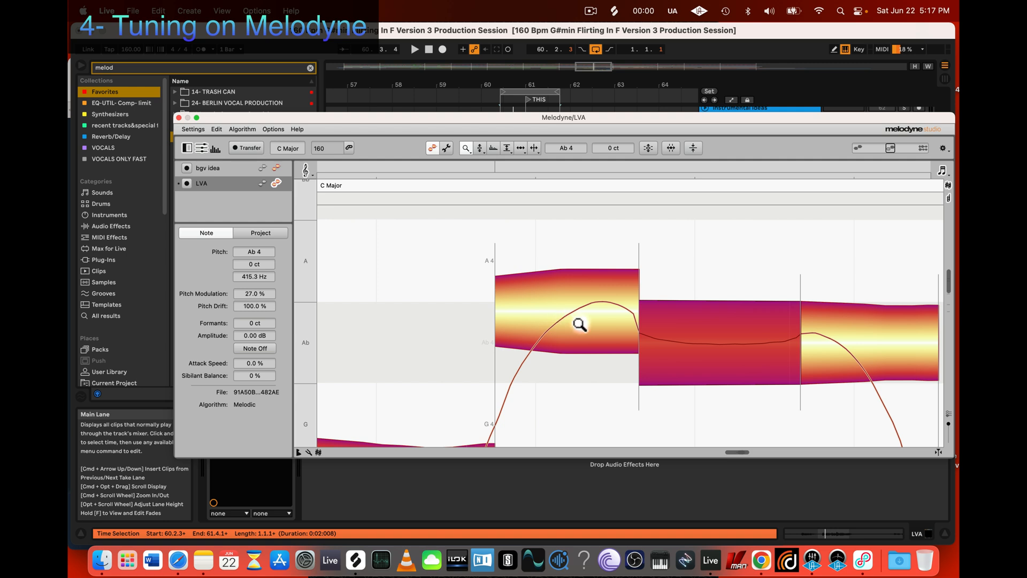
{"action": "key", "text": "z"}
{"action": "scroll", "coordinate": [636, 390], "scroll_direction": "right", "scroll_amount": 3}
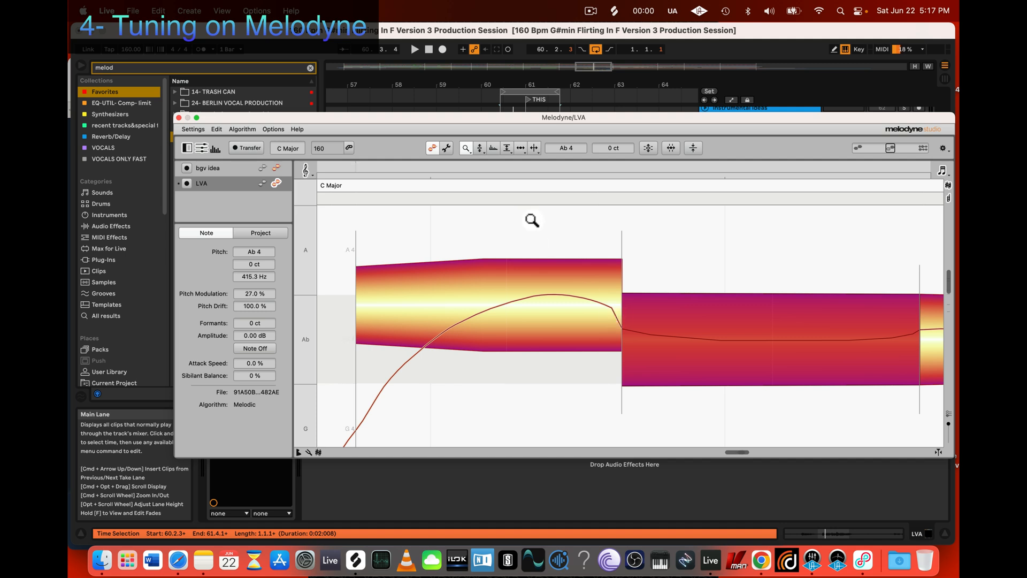
{"action": "left_click", "coordinate": [470, 144]}
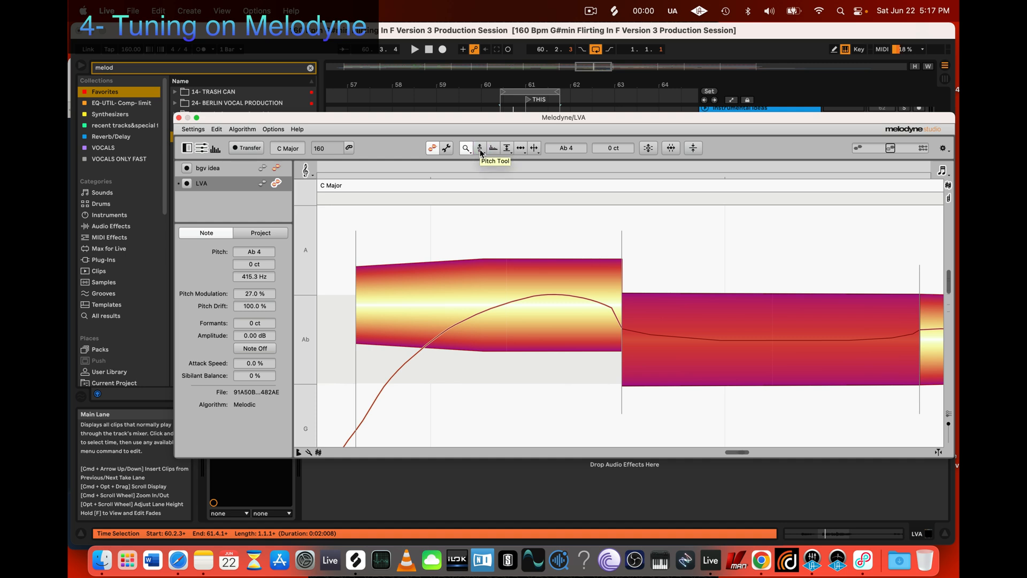
{"action": "left_click", "coordinate": [480, 150]}
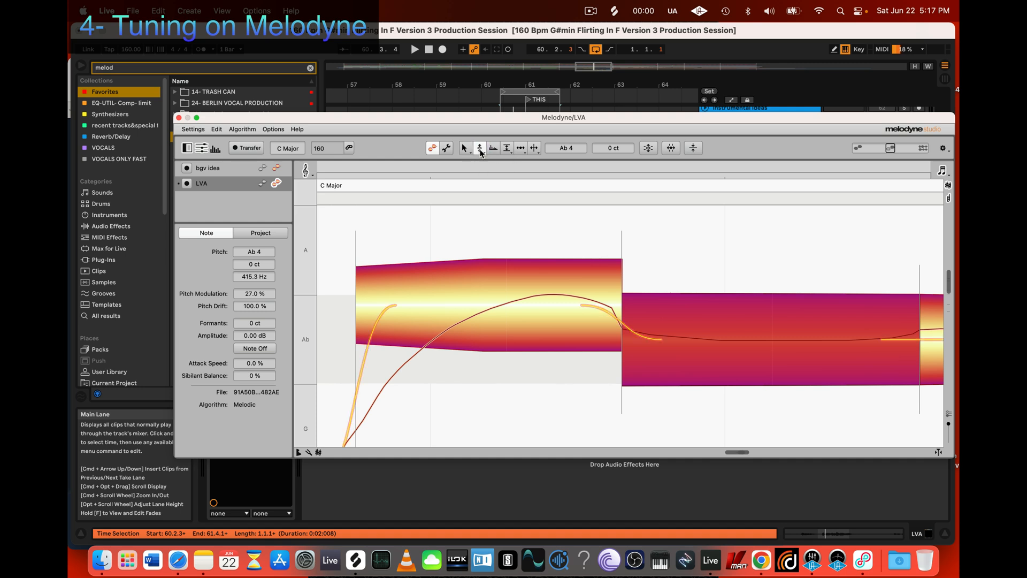
{"action": "mouse_move", "coordinate": [612, 317]}
{"action": "left_mouse_down"}
{"action": "mouse_move", "coordinate": [610, 292]}
{"action": "mouse_move", "coordinate": [619, 314]}
{"action": "left_mouse_up"}
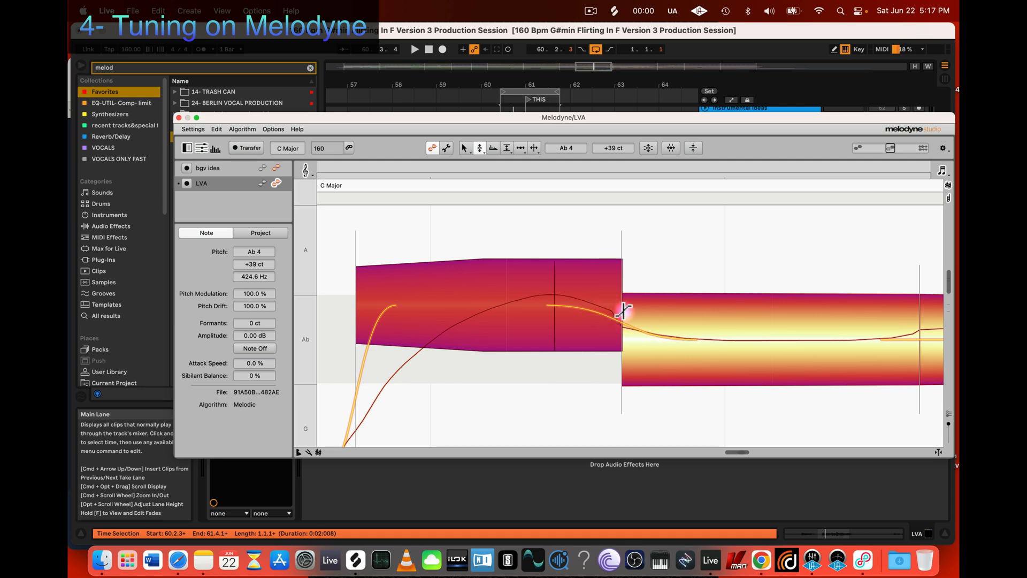
{"action": "scroll", "coordinate": [695, 332], "scroll_direction": "right", "scroll_amount": 3}
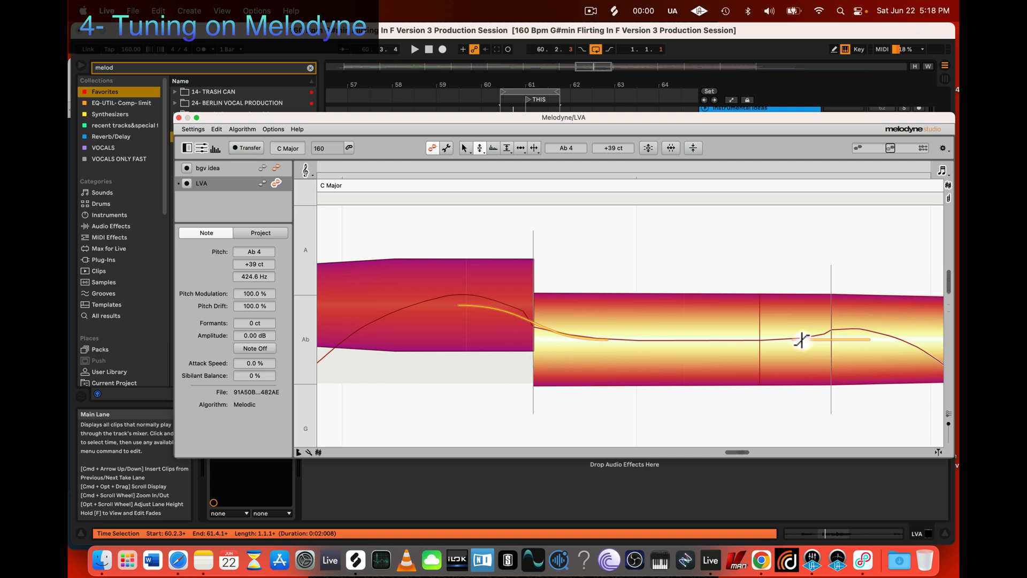
{"action": "mouse_move", "coordinate": [804, 341]}
{"action": "left_mouse_down"}
{"action": "mouse_move", "coordinate": [807, 328]}
{"action": "mouse_move", "coordinate": [806, 346]}
{"action": "left_mouse_up"}
Step: Try a longer pitch transition between the first and second Ab segments, and finally shorten it to a steep curve
{"action": "scroll", "coordinate": [706, 332], "scroll_direction": "left", "scroll_amount": 4}
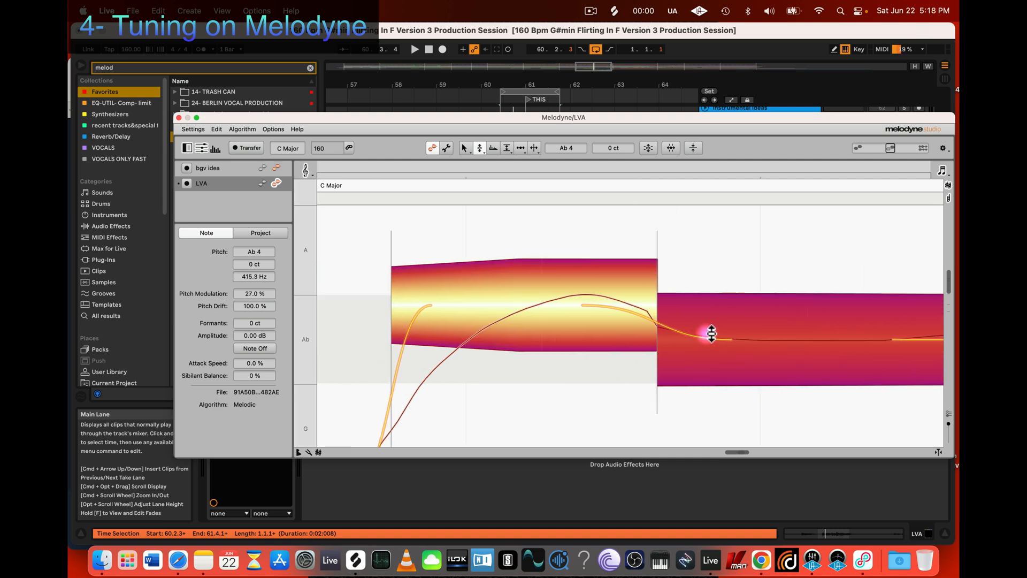
{"action": "left_click", "coordinate": [648, 306]}
{"action": "mouse_move", "coordinate": [647, 307]}
{"action": "left_mouse_down"}
{"action": "mouse_move", "coordinate": [647, 339]}
{"action": "mouse_move", "coordinate": [638, 289]}
{"action": "left_mouse_up"}
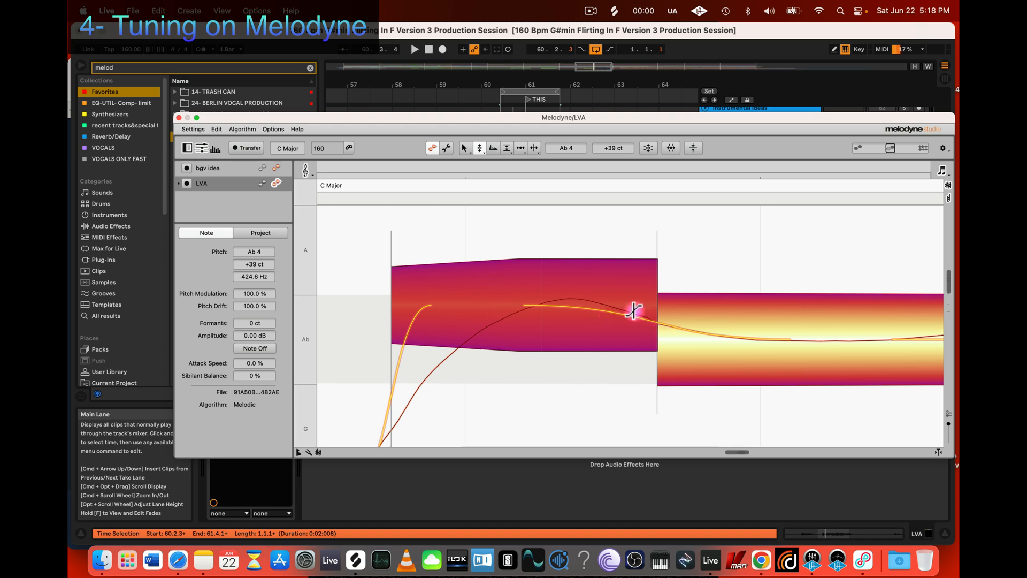
{"action": "left_click_drag", "start_coordinate": [635, 310], "coordinate": [642, 355]}
{"action": "scroll", "coordinate": [650, 334], "scroll_direction": "right", "scroll_amount": 3}
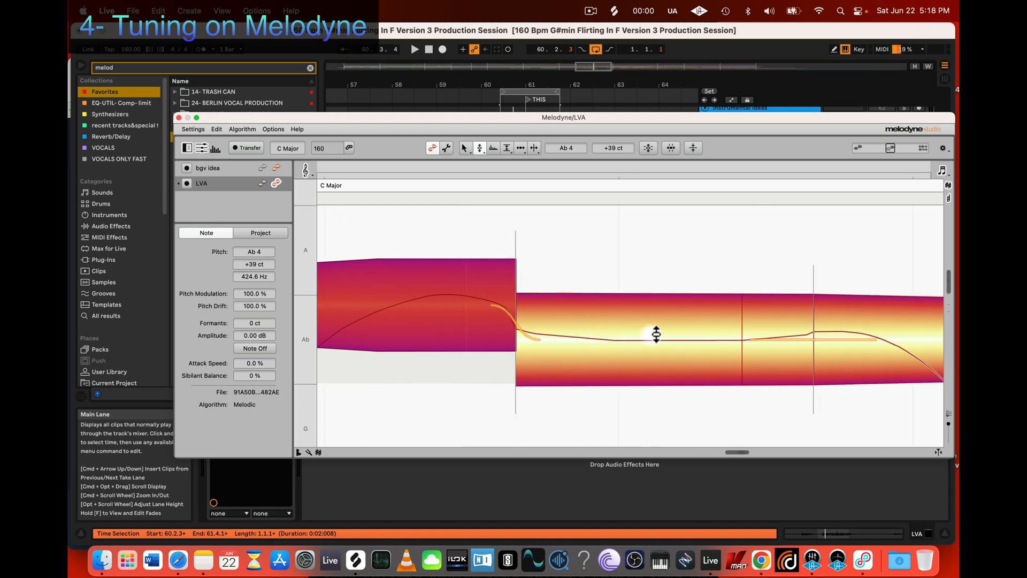
Step: Select the second Ab segment with the Main Tool
{"action": "left_click", "coordinate": [610, 325]}
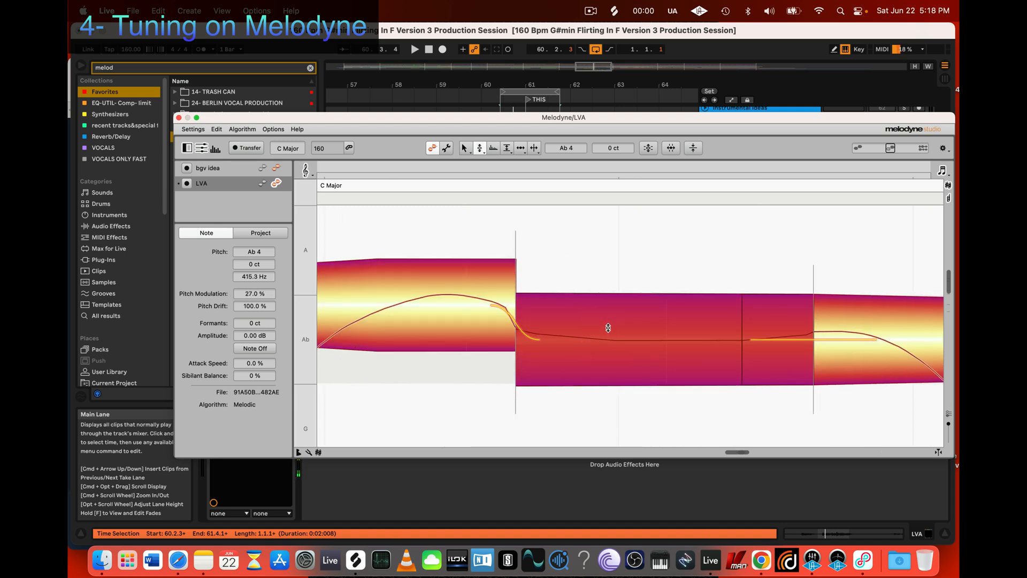
{"action": "left_click", "coordinate": [607, 328]}
{"action": "left_click", "coordinate": [602, 327]}
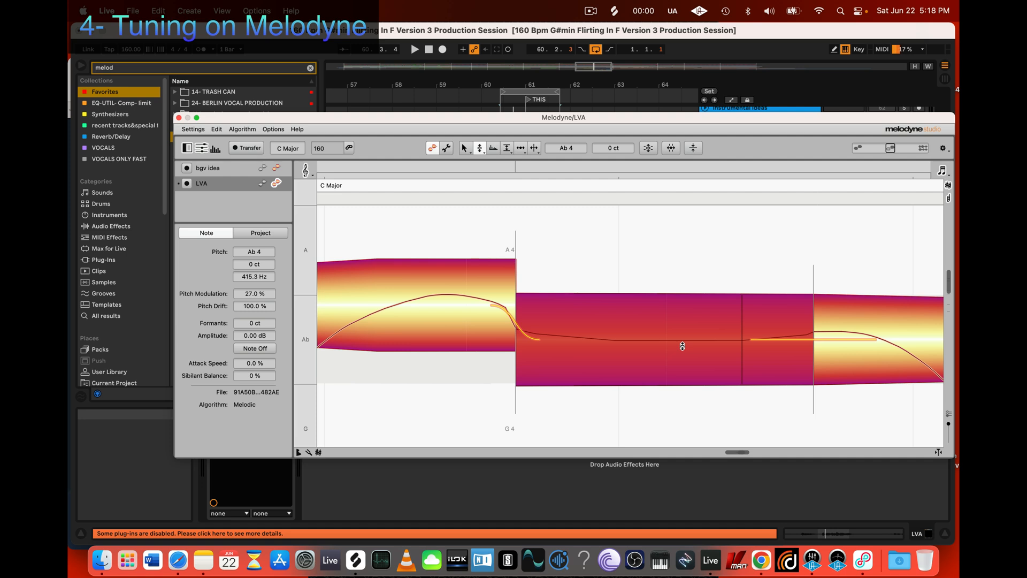
{"action": "right_click", "coordinate": [620, 327]}
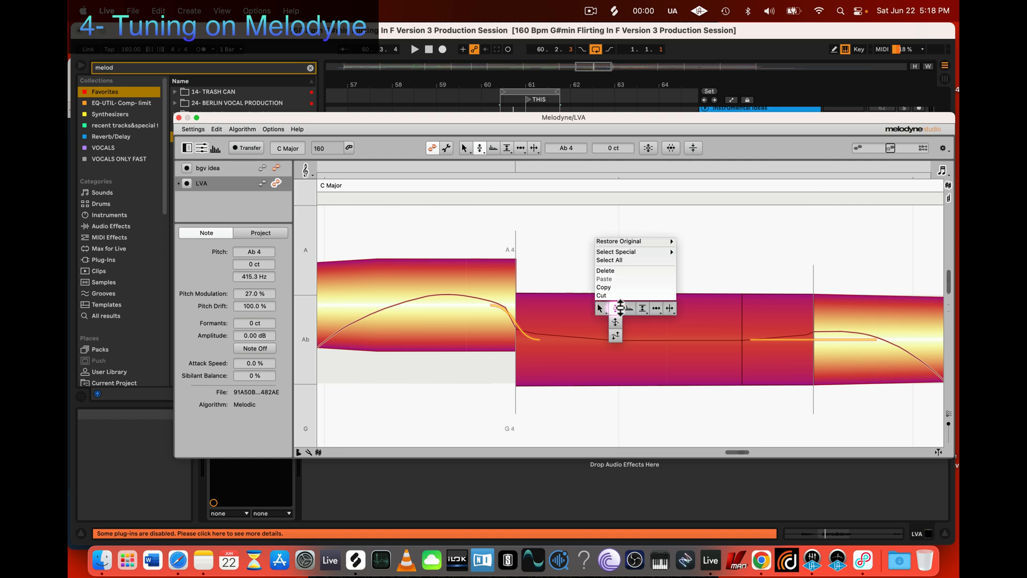
{"action": "left_click", "coordinate": [615, 322]}
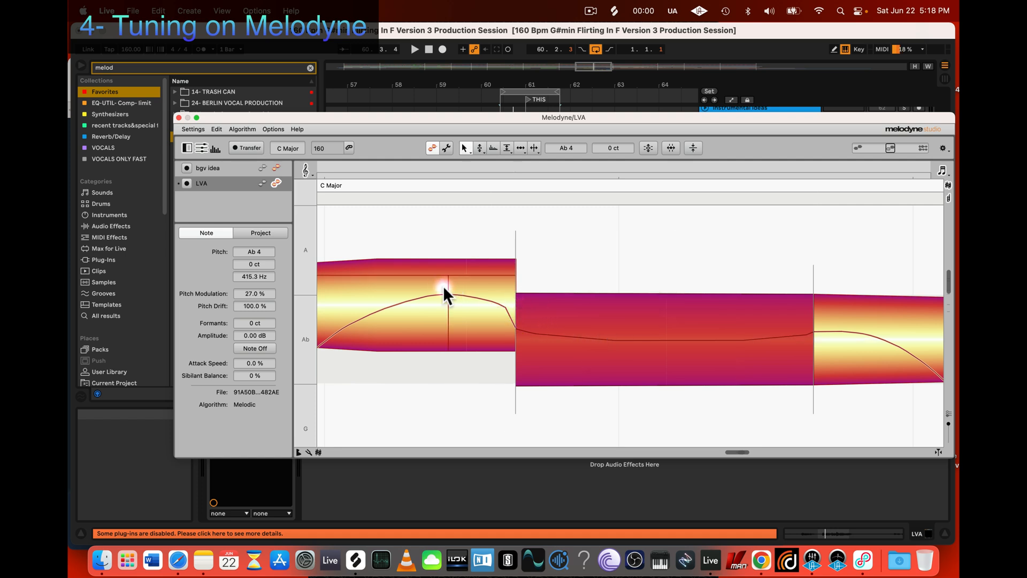
{"action": "left_click", "coordinate": [748, 334]}
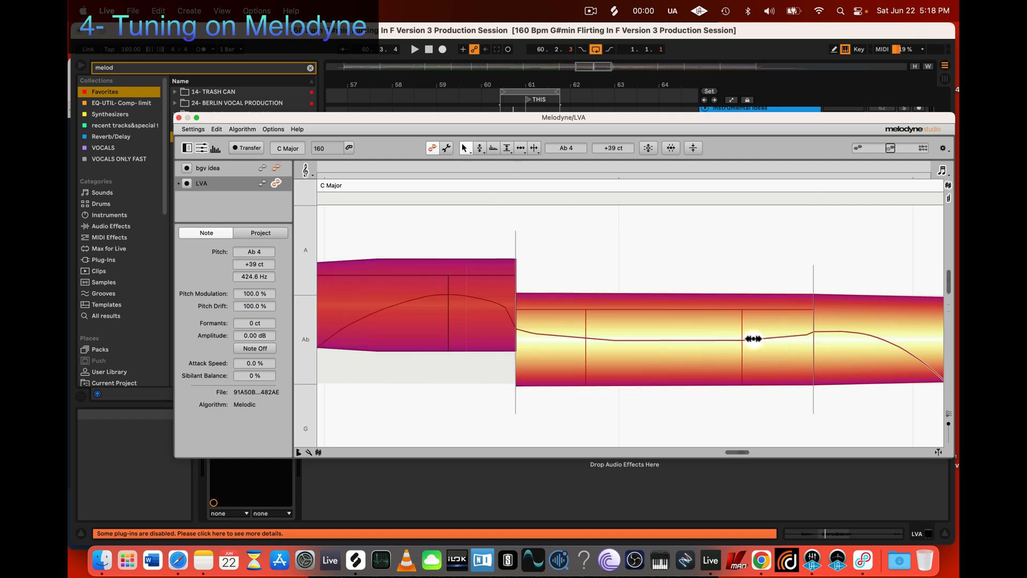
{"action": "left_click", "coordinate": [672, 328]}
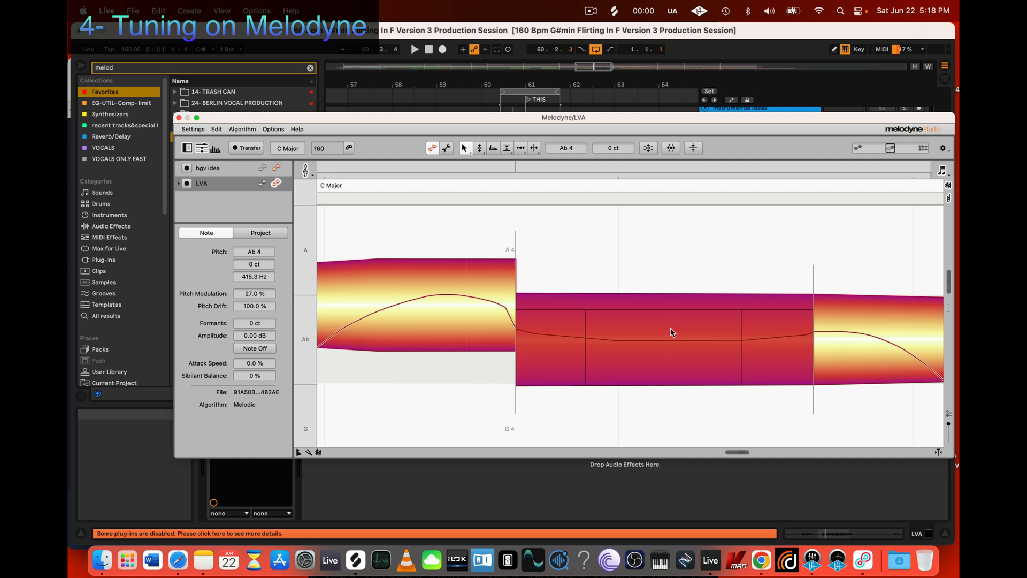
Step: Review the editing tools and Restore Original pitch options offered for the selected second Ab segment
{"action": "right_click", "coordinate": [650, 317]}
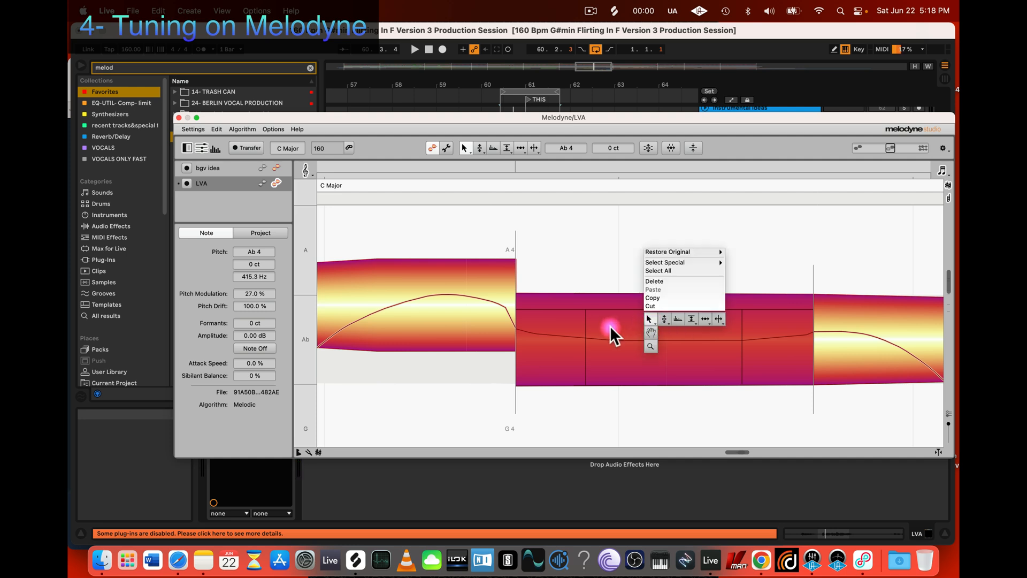
{"action": "mouse_move", "coordinate": [664, 322]}
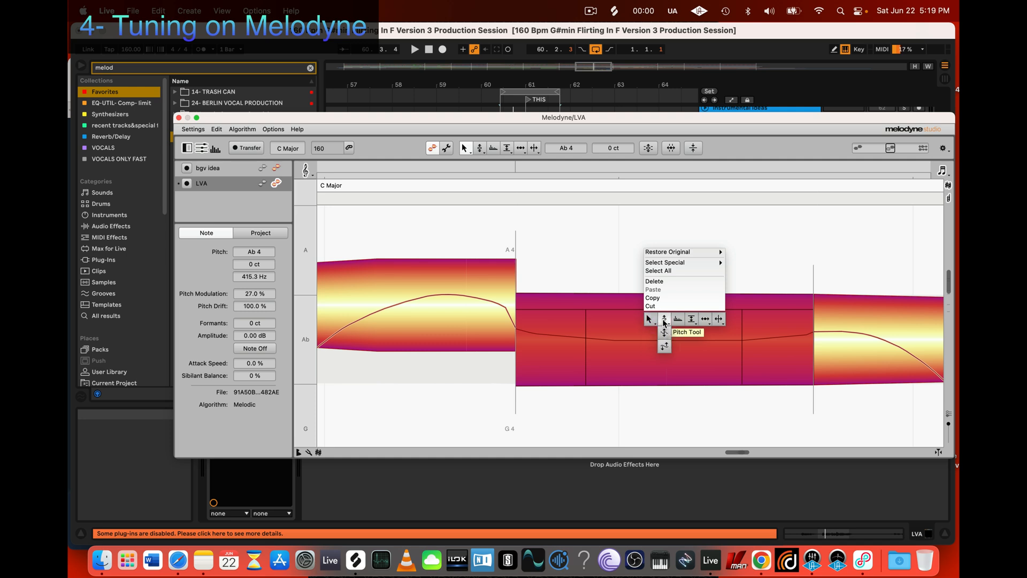
{"action": "mouse_move", "coordinate": [668, 251]}
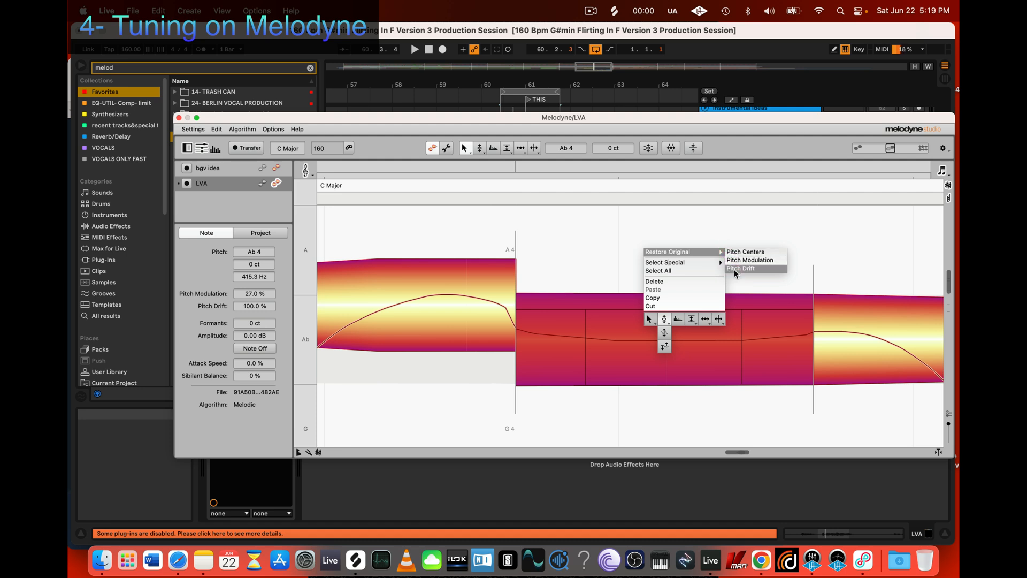
{"action": "left_click", "coordinate": [580, 242]}
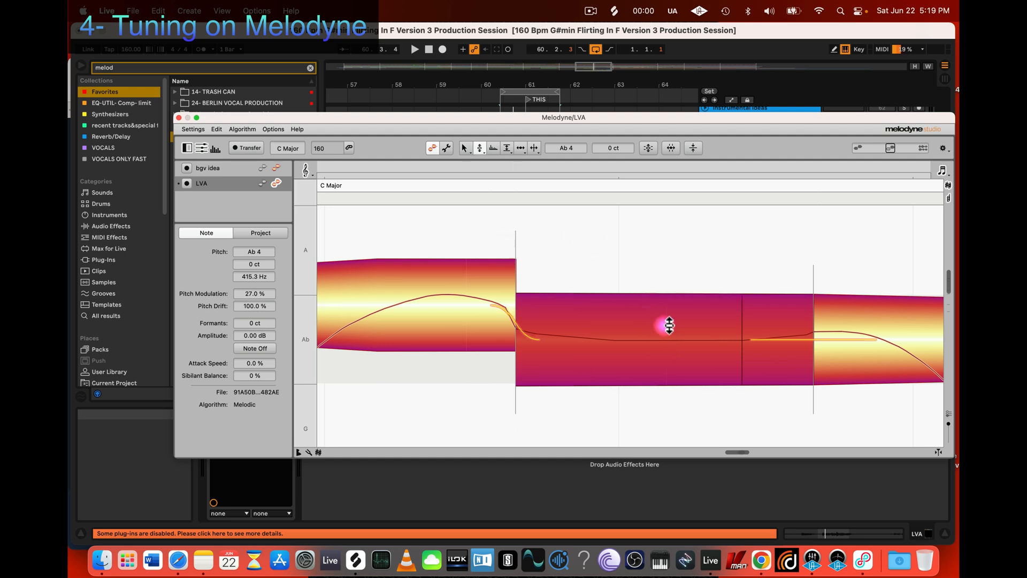
{"action": "right_click", "coordinate": [648, 315]}
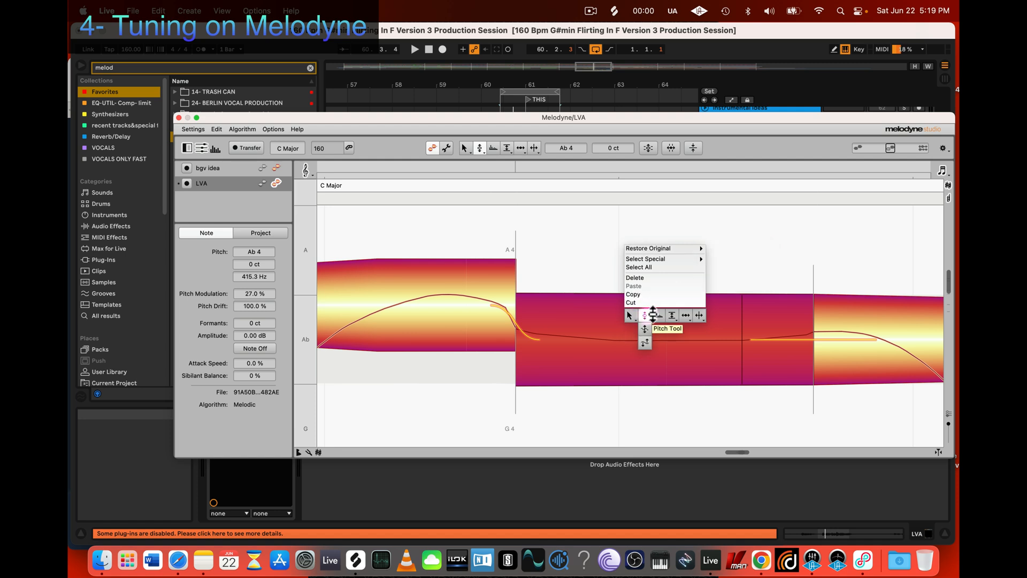
{"action": "mouse_move", "coordinate": [649, 315]}
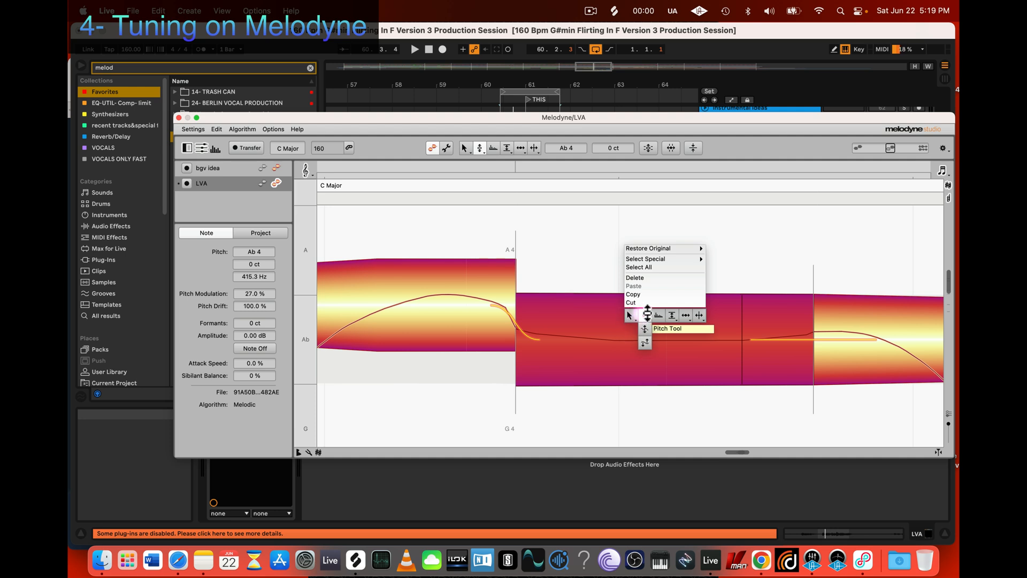
{"action": "mouse_move", "coordinate": [687, 315]}
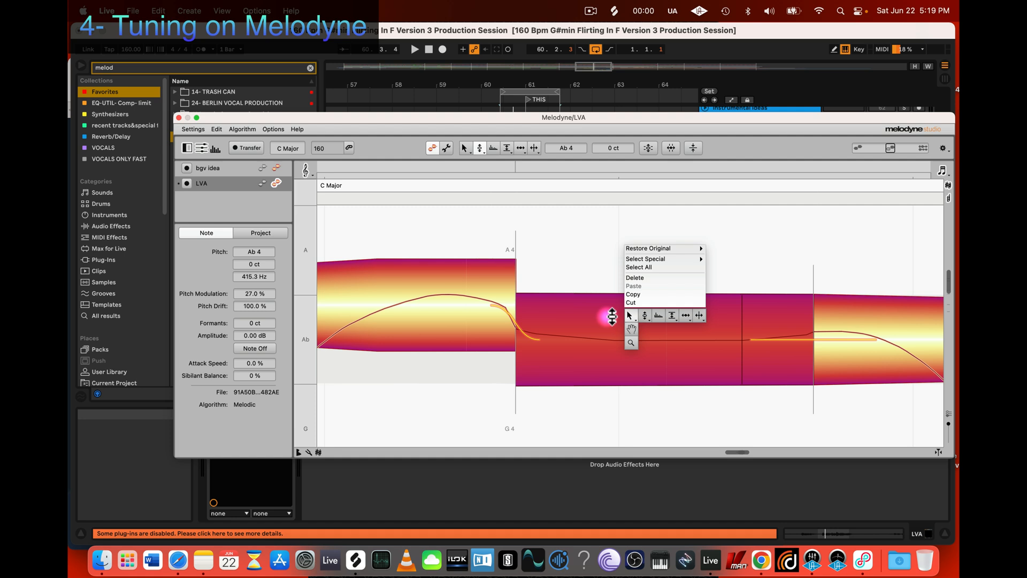
Step: Restore the second Ab segment to its original state with Undo All Changes
{"action": "left_click", "coordinate": [612, 316]}
{"action": "right_click", "coordinate": [617, 313]}
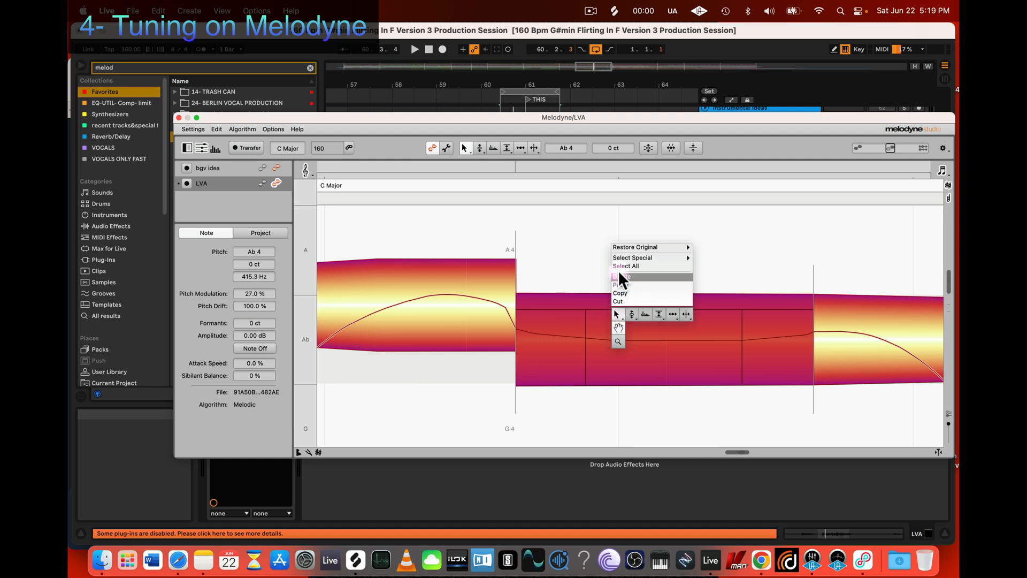
{"action": "mouse_move", "coordinate": [709, 248]}
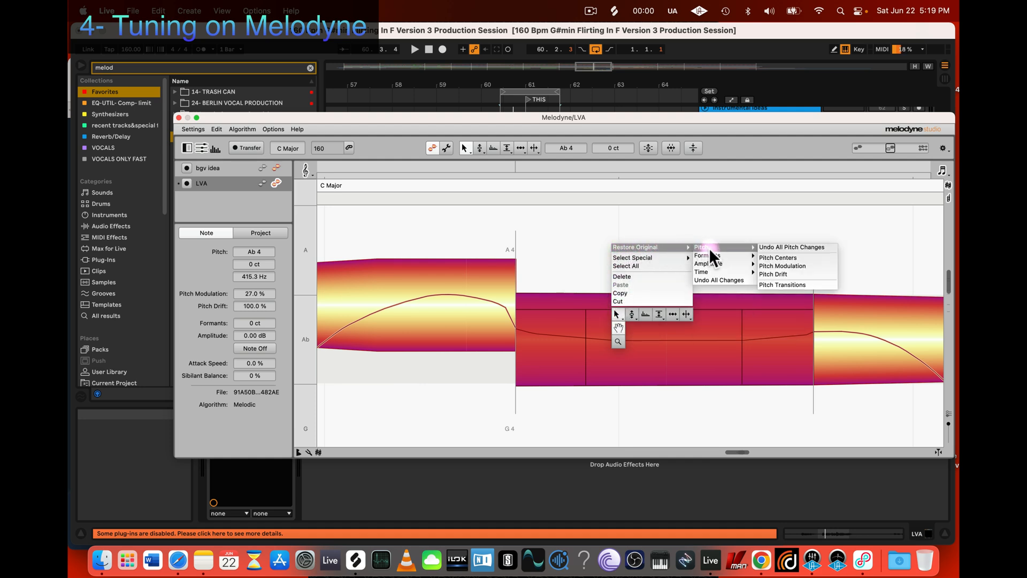
{"action": "left_click", "coordinate": [717, 282]}
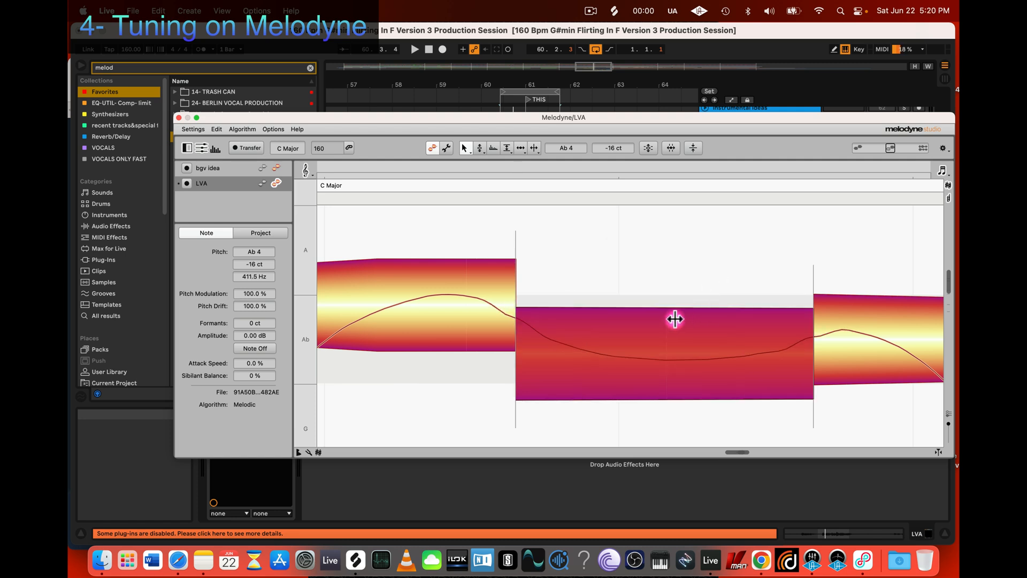
Step: Reduce the second Ab segment's pitch modulation to 68% with the Pitch Modulation Tool
{"action": "scroll", "coordinate": [673, 321], "scroll_direction": "down", "scroll_amount": 1}
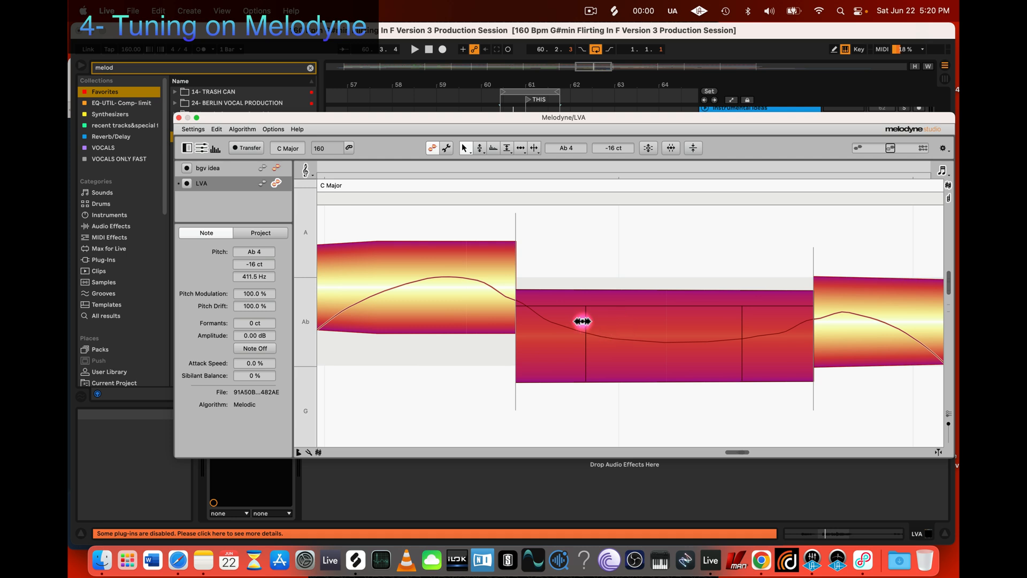
{"action": "left_click", "coordinate": [620, 328]}
{"action": "left_click", "coordinate": [655, 359]}
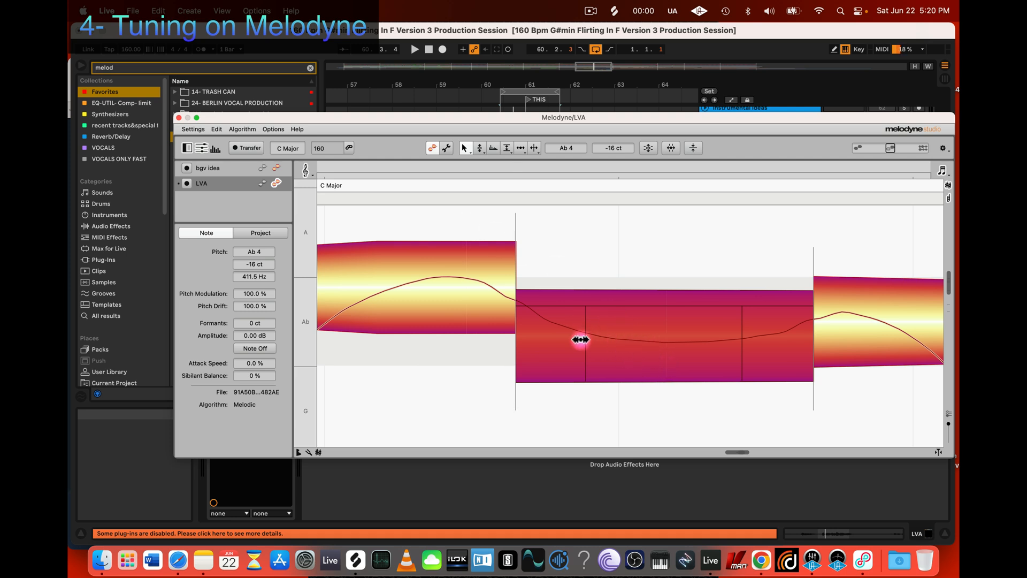
{"action": "left_click", "coordinate": [549, 382]}
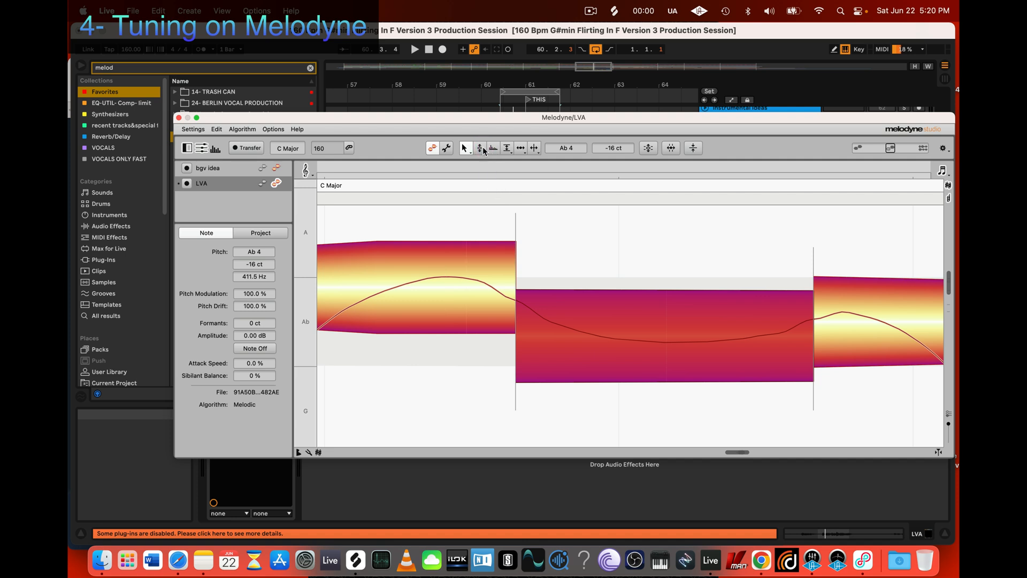
{"action": "left_click", "coordinate": [480, 148]}
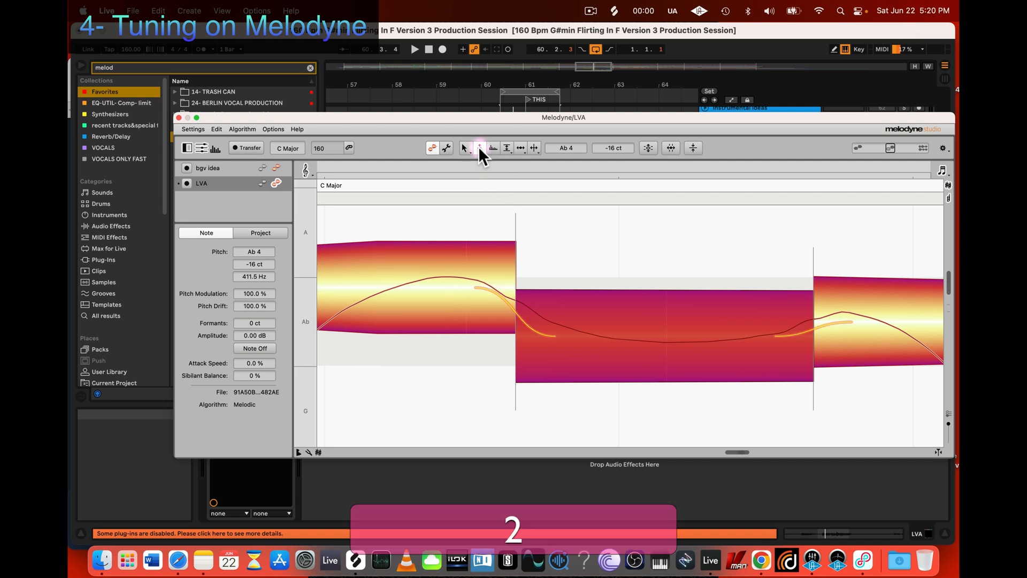
{"action": "left_click", "coordinate": [659, 321]}
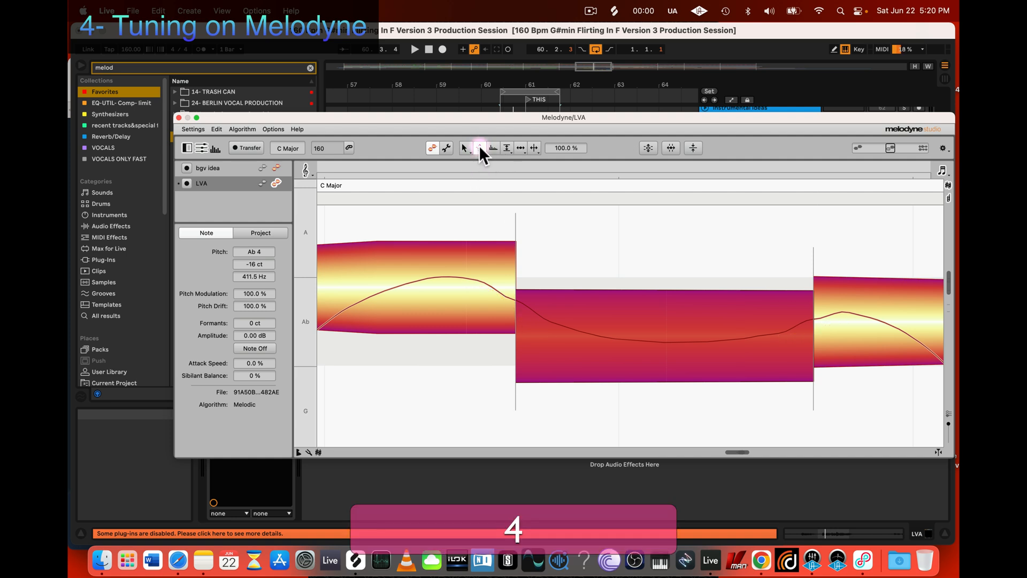
{"action": "left_click", "coordinate": [481, 149]}
{"action": "left_click_drag", "start_coordinate": [480, 150], "coordinate": [481, 166]}
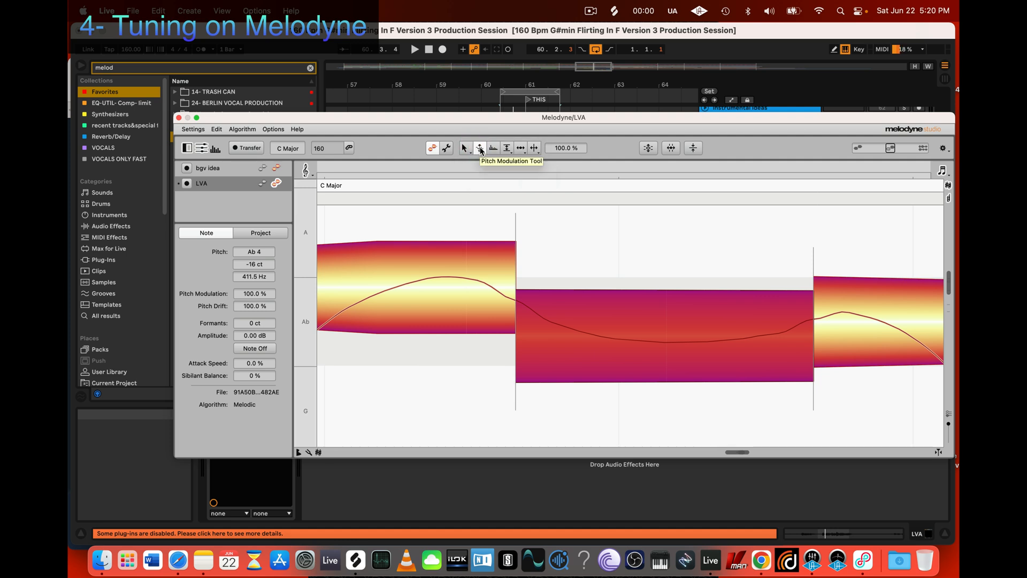
{"action": "left_click", "coordinate": [481, 150]}
{"action": "mouse_move", "coordinate": [480, 152]}
{"action": "left_mouse_down"}
{"action": "mouse_move", "coordinate": [480, 177]}
{"action": "mouse_move", "coordinate": [481, 166]}
{"action": "left_mouse_up"}
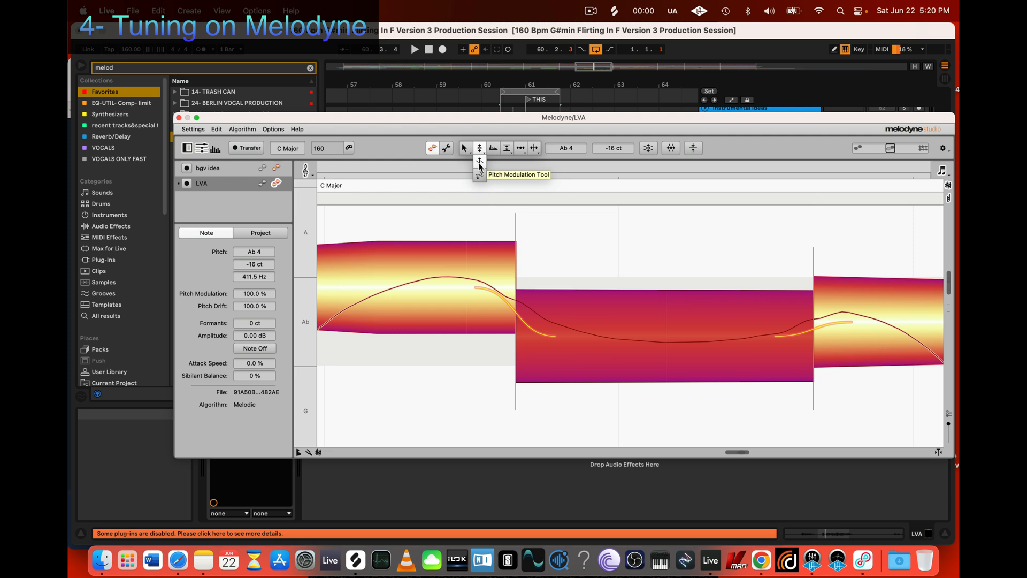
{"action": "left_click_drag", "start_coordinate": [481, 166], "coordinate": [480, 166]}
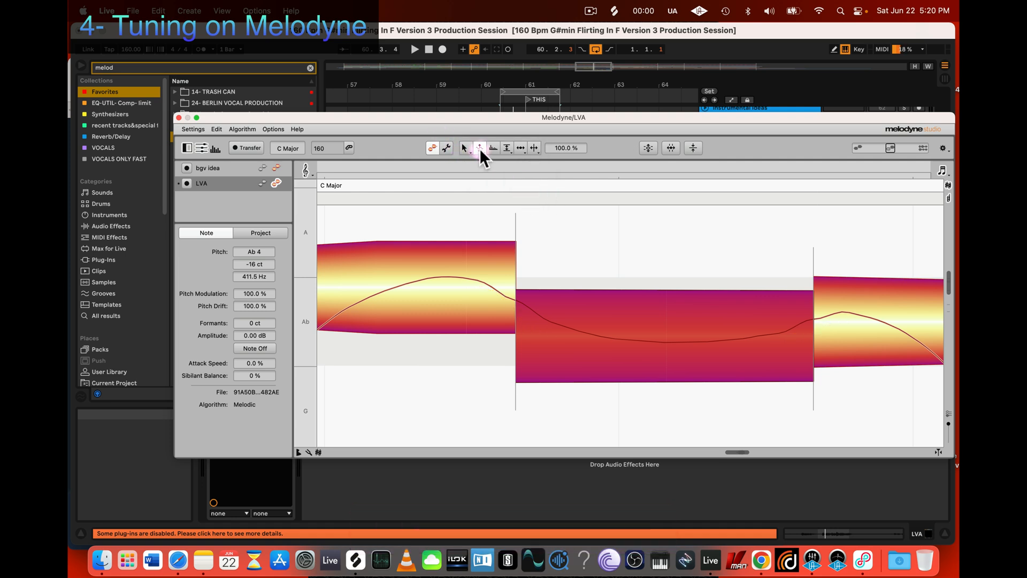
{"action": "left_click_drag", "start_coordinate": [646, 318], "coordinate": [644, 338]}
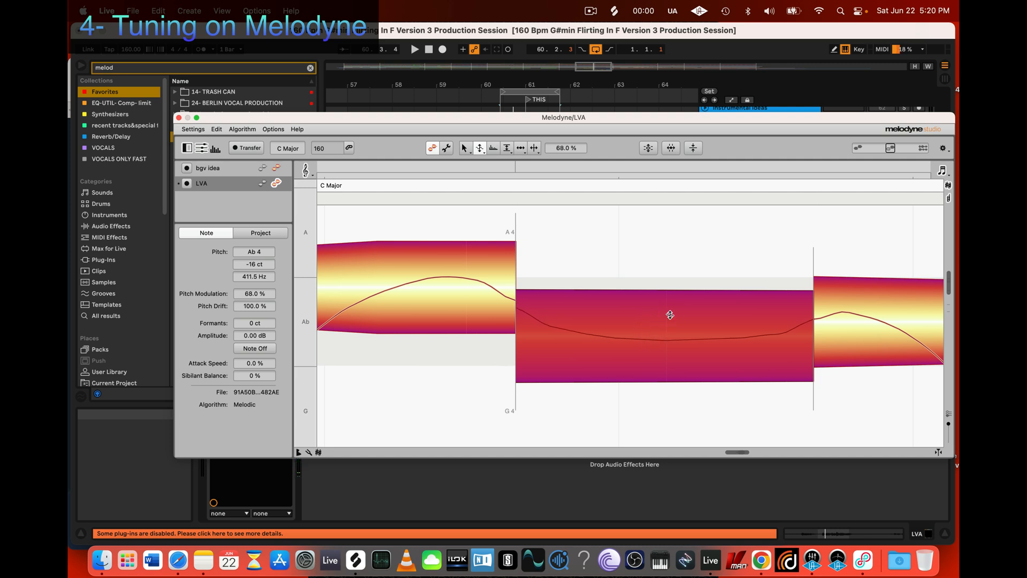
Step: Switch back to the Pitch Tool to show the transition curves at both ends of the second Ab segment
{"action": "scroll", "coordinate": [667, 314], "scroll_direction": "left", "scroll_amount": 3}
{"action": "scroll", "coordinate": [662, 310], "scroll_direction": "right", "scroll_amount": 4}
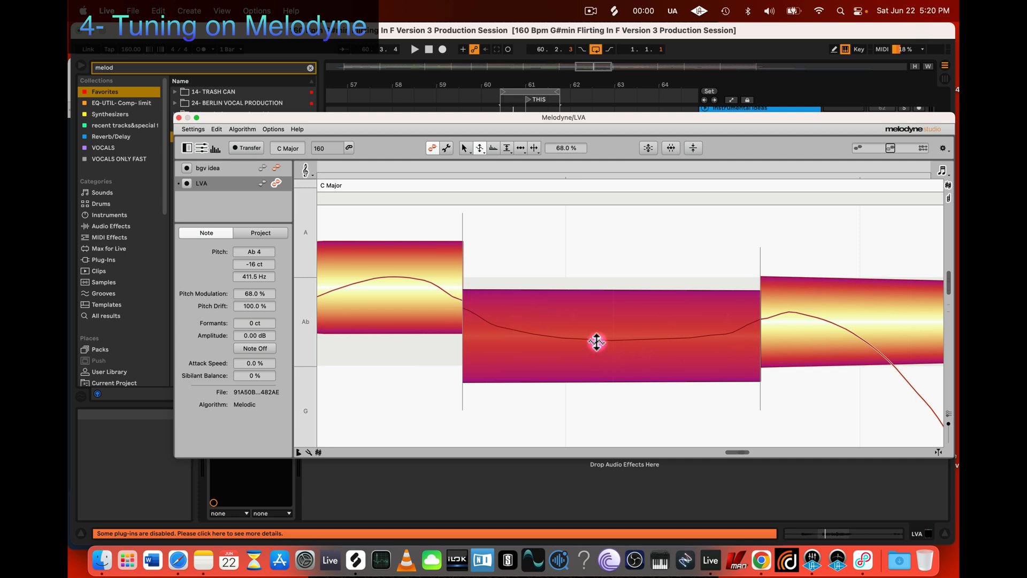
{"action": "left_click_drag", "start_coordinate": [597, 342], "coordinate": [597, 342]}
{"action": "key", "text": "2"}
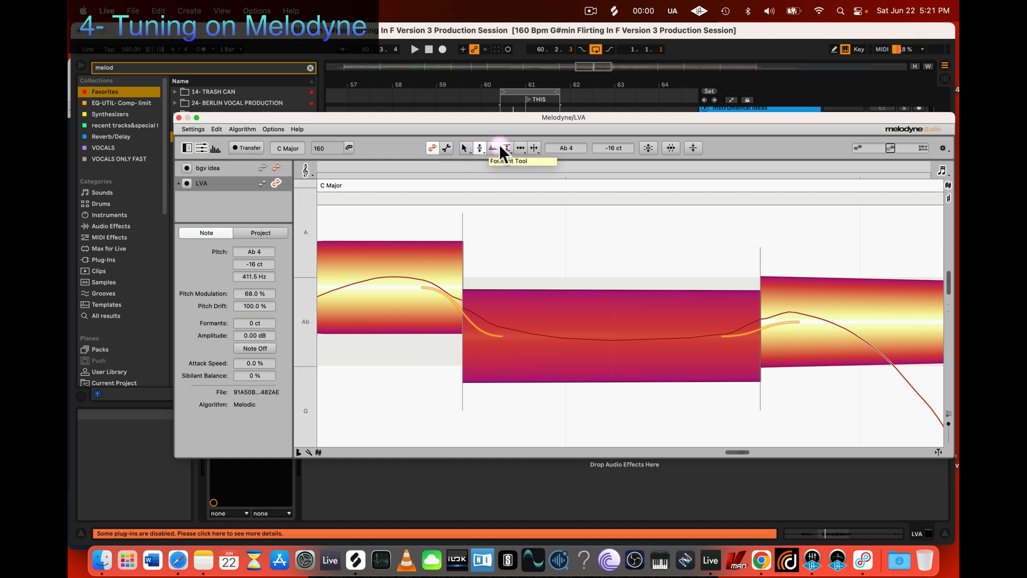
Step: Review the tools grouped under Main, Pitch, Formant, Amplitude, Timing and Note Separation in Melodyne's toolbox
{"action": "left_click", "coordinate": [465, 149]}
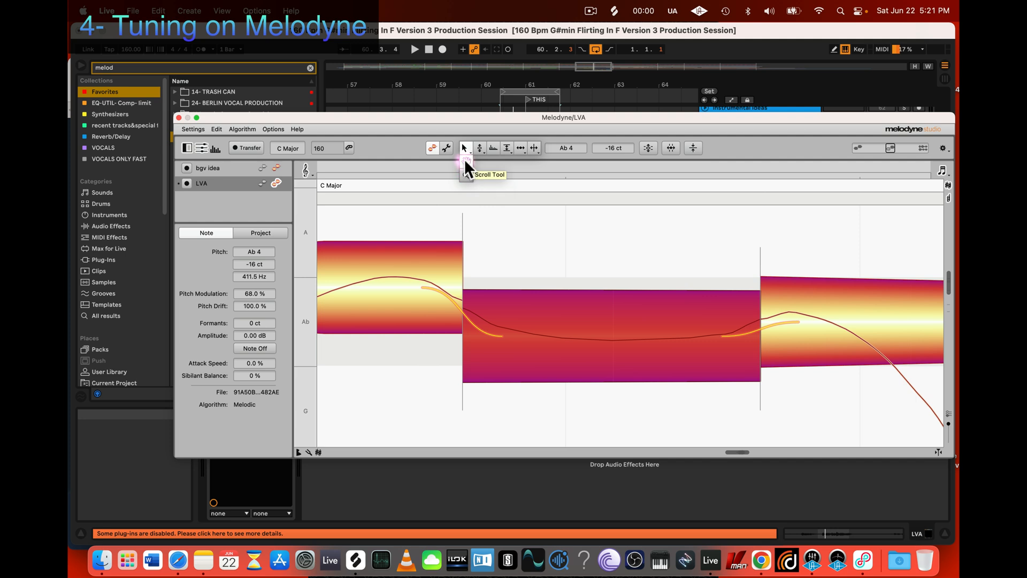
{"action": "left_click", "coordinate": [464, 145]}
{"action": "left_click", "coordinate": [465, 150]}
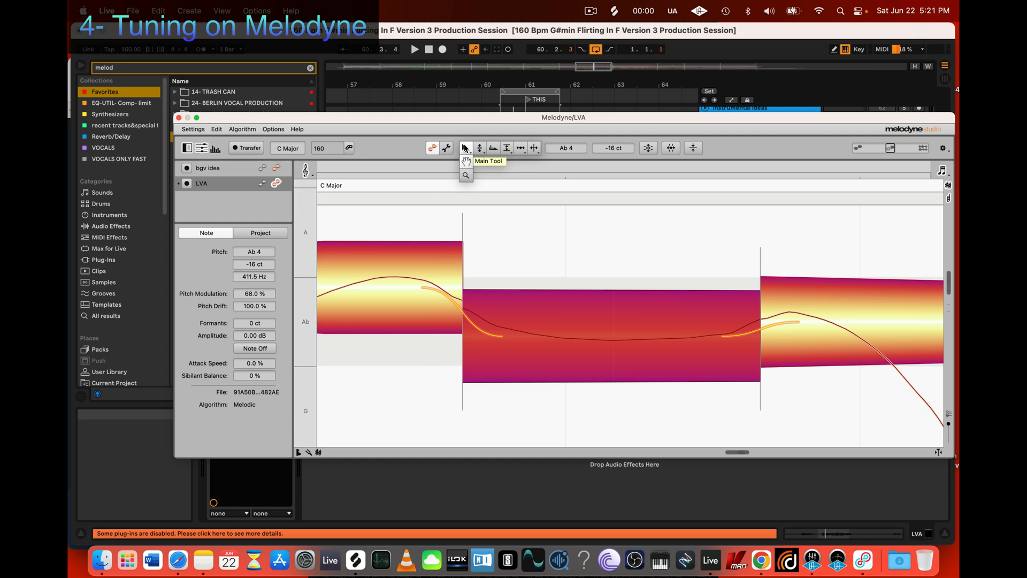
{"action": "left_click", "coordinate": [466, 161]}
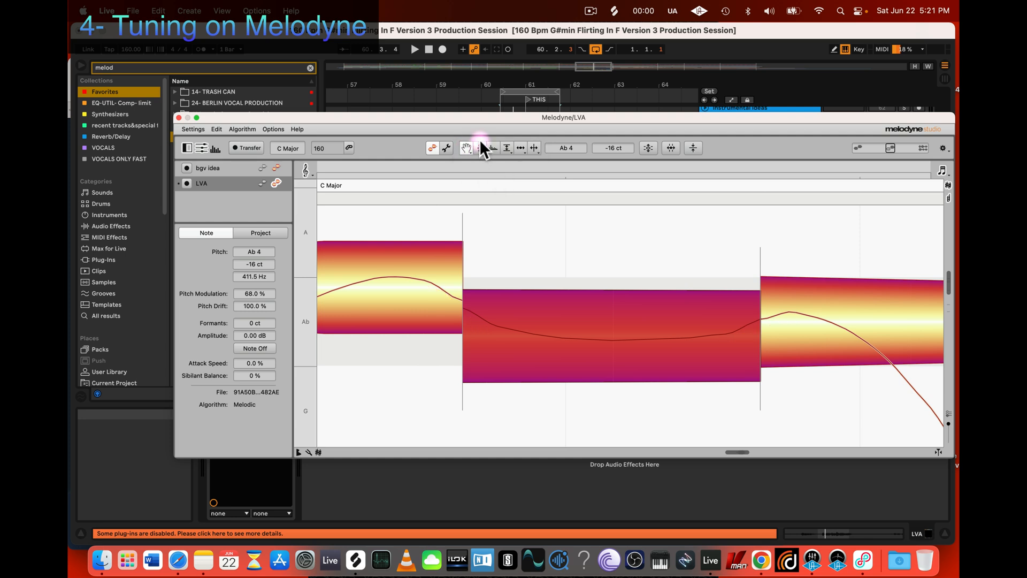
{"action": "left_click", "coordinate": [481, 149]}
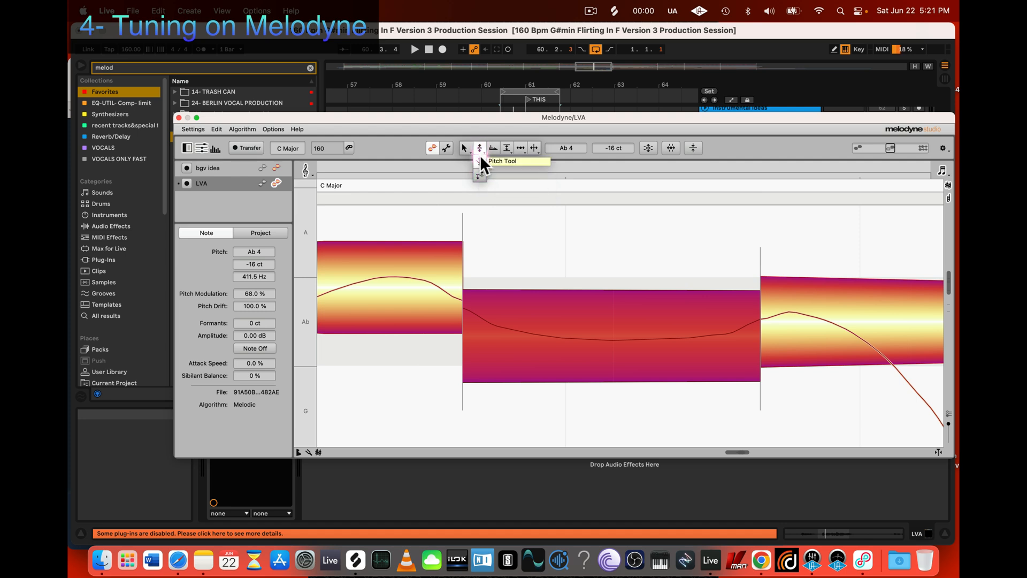
{"action": "left_click", "coordinate": [479, 178]}
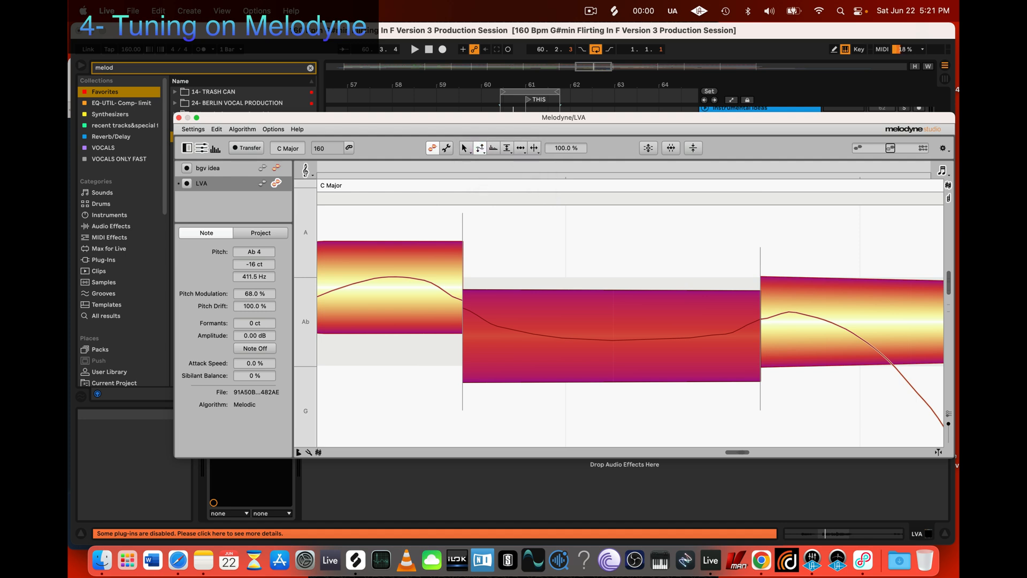
{"action": "left_click", "coordinate": [493, 154]}
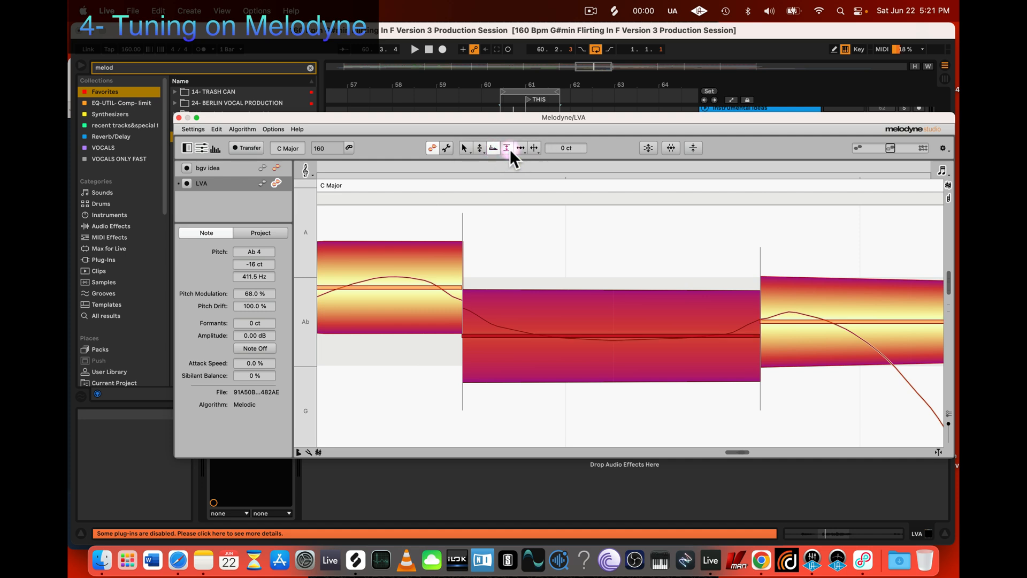
{"action": "left_click", "coordinate": [506, 148]}
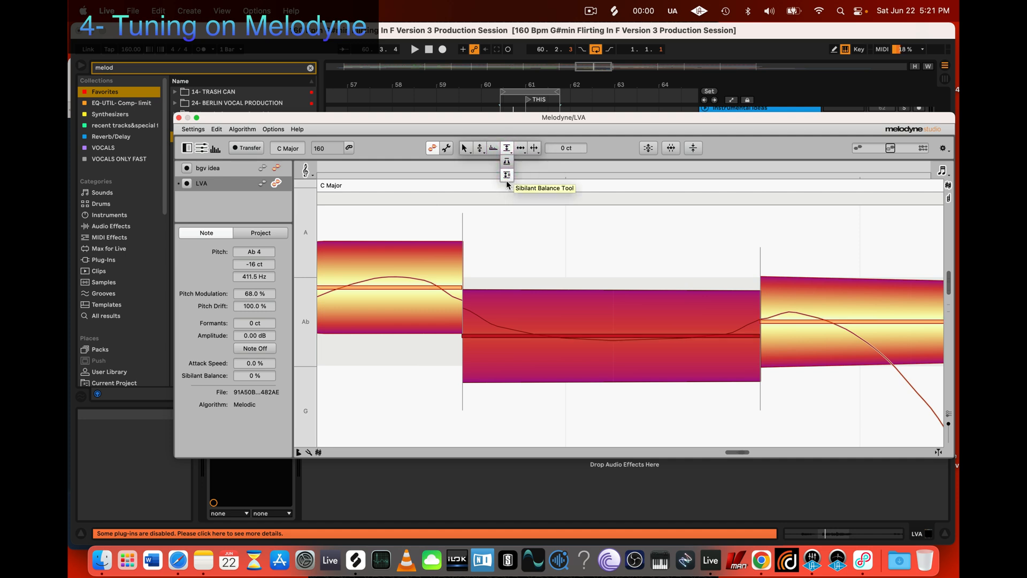
{"action": "left_click", "coordinate": [506, 176]}
{"action": "left_click", "coordinate": [516, 145]}
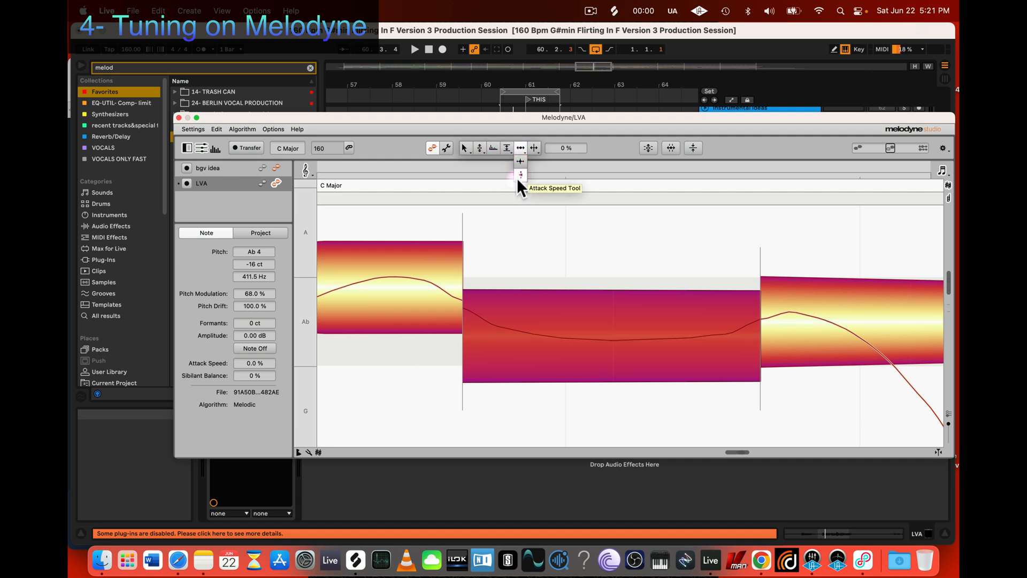
{"action": "left_click", "coordinate": [516, 177]}
{"action": "left_click", "coordinate": [534, 148]}
{"action": "left_click", "coordinate": [533, 161]}
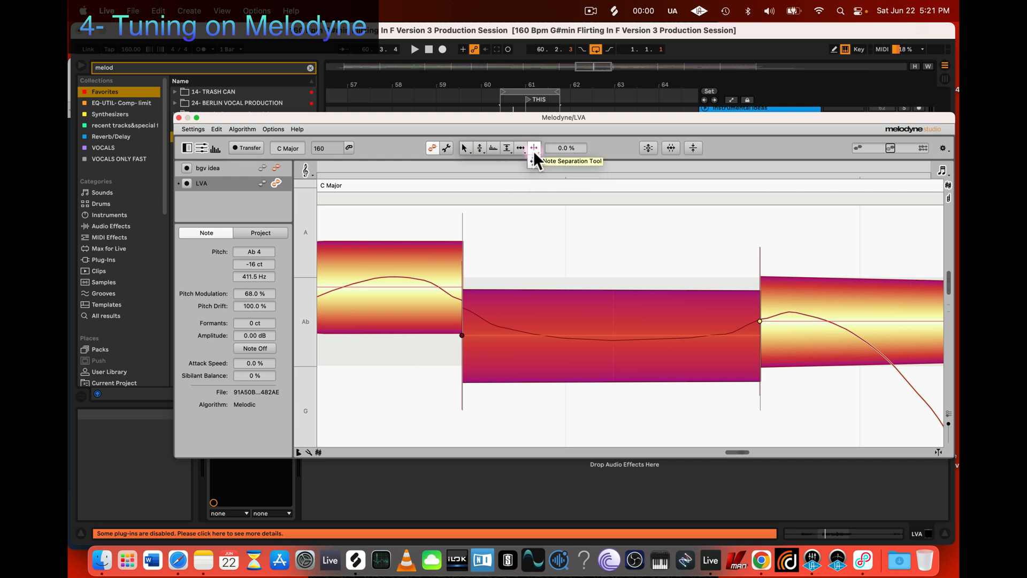
{"action": "left_click", "coordinate": [535, 152]}
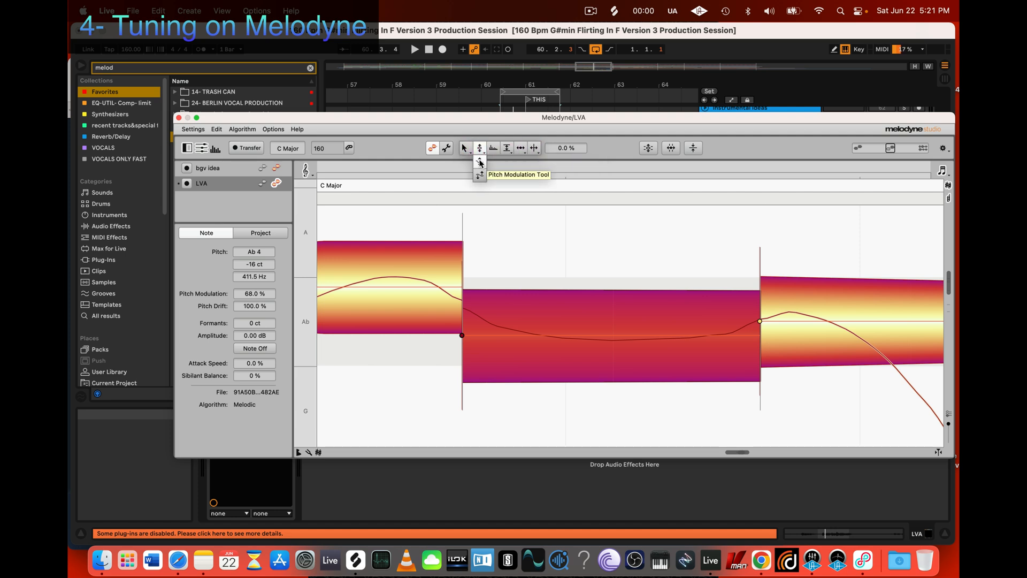
Step: Reduce the second Ab segment's pitch modulation to 63% and snap its pitch to Ab 4 at 0 ct
{"action": "left_click", "coordinate": [480, 163]}
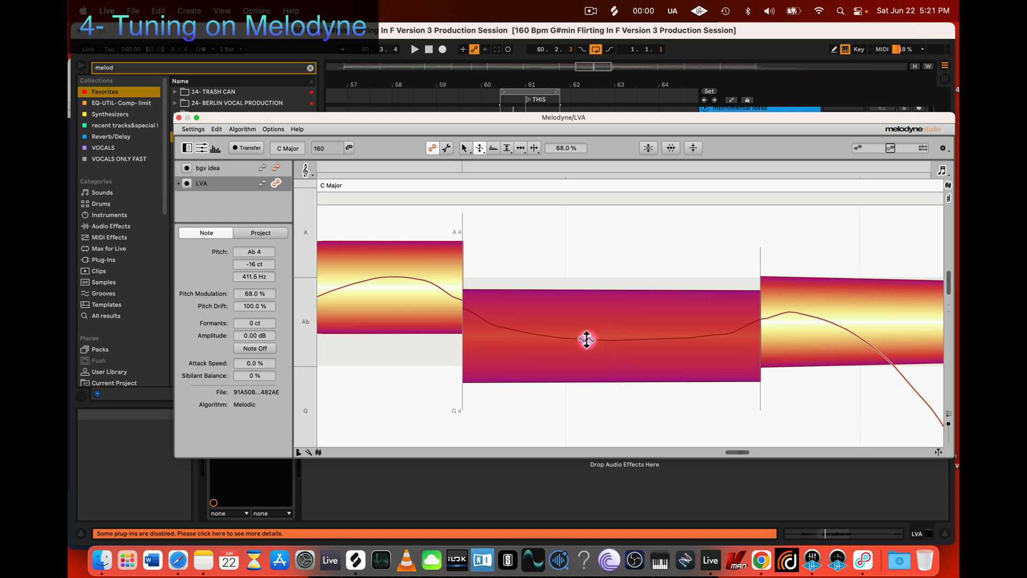
{"action": "left_click_drag", "start_coordinate": [587, 340], "coordinate": [609, 328]}
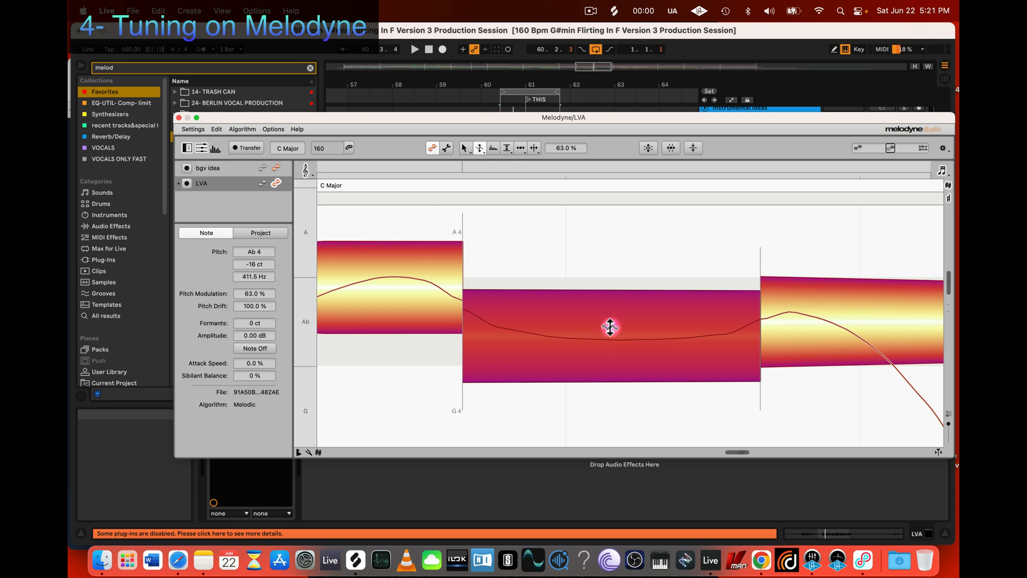
{"action": "left_click", "coordinate": [478, 148]}
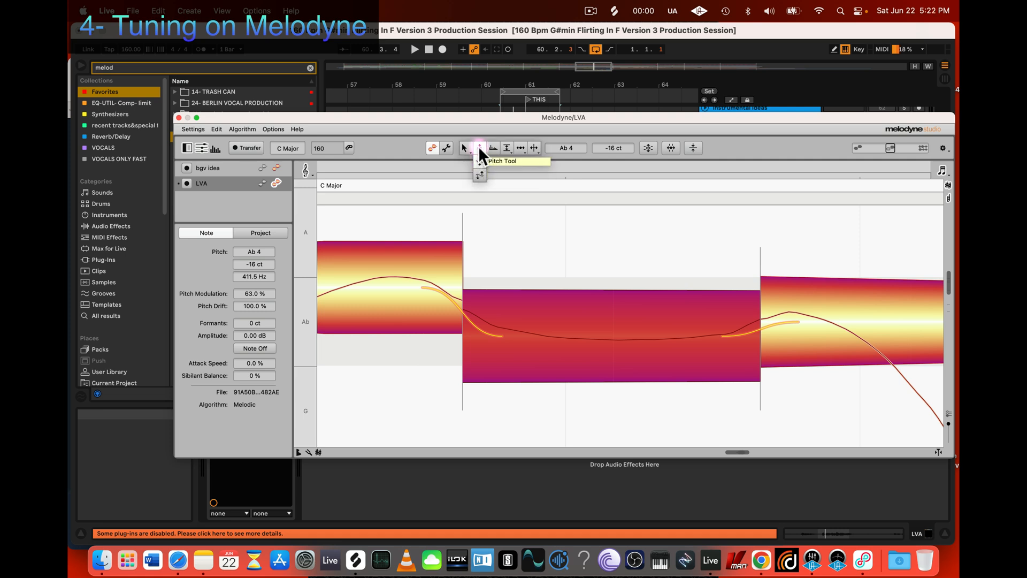
{"action": "left_click", "coordinate": [594, 321]}
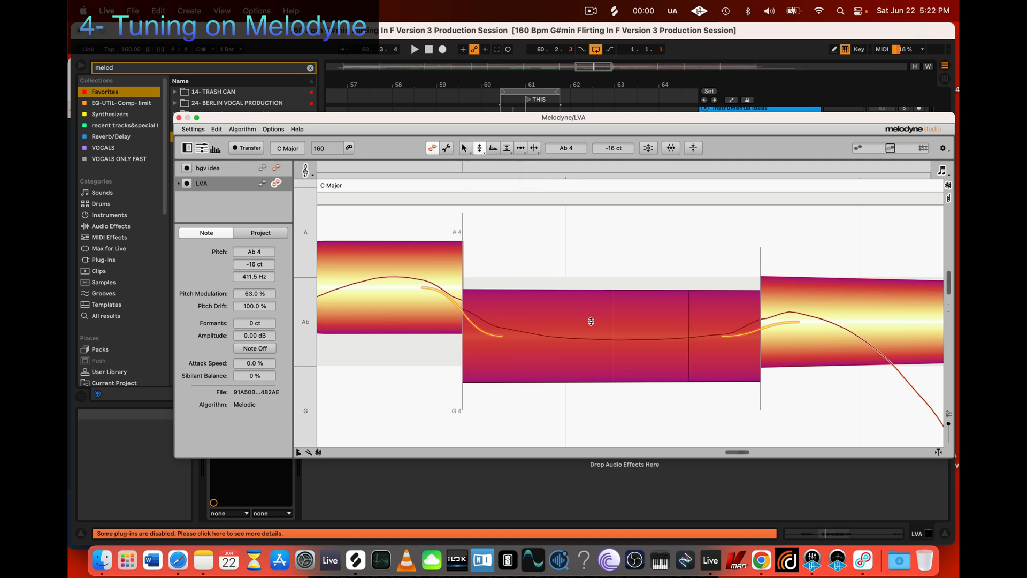
{"action": "double_click", "coordinate": [591, 321]}
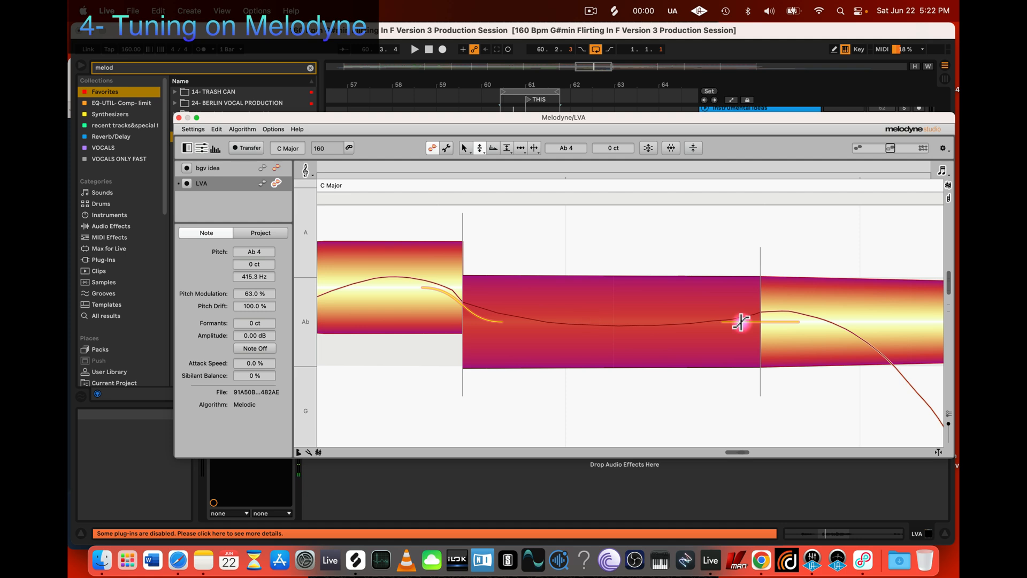
Step: Lower the first segment of the Ab phrase to Ab 4 +27 ct with the Pitch Tool
{"action": "key", "text": "z"}
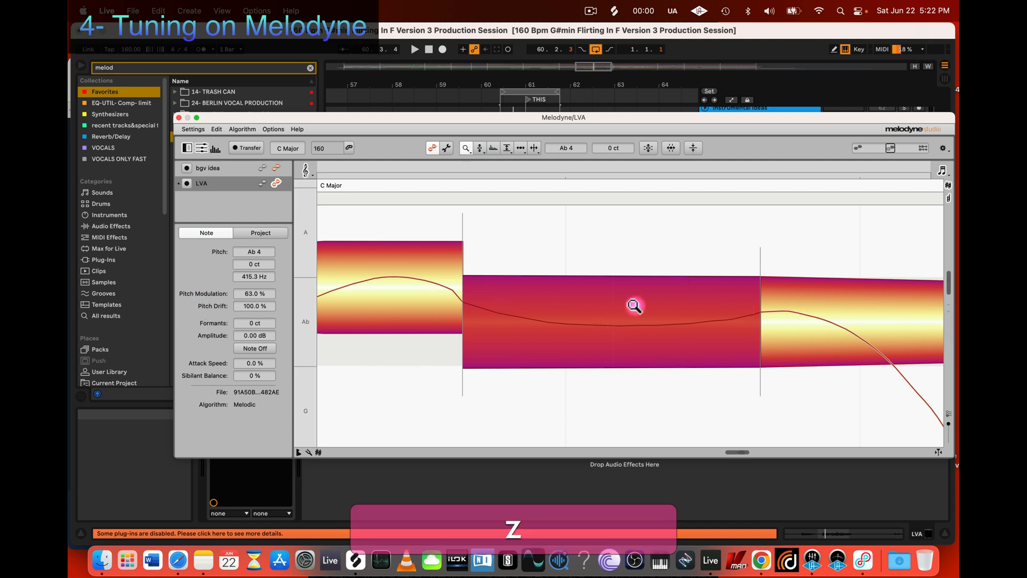
{"action": "left_click_drag", "start_coordinate": [701, 252], "coordinate": [511, 213]}
{"action": "left_click_drag", "start_coordinate": [633, 292], "coordinate": [596, 284]}
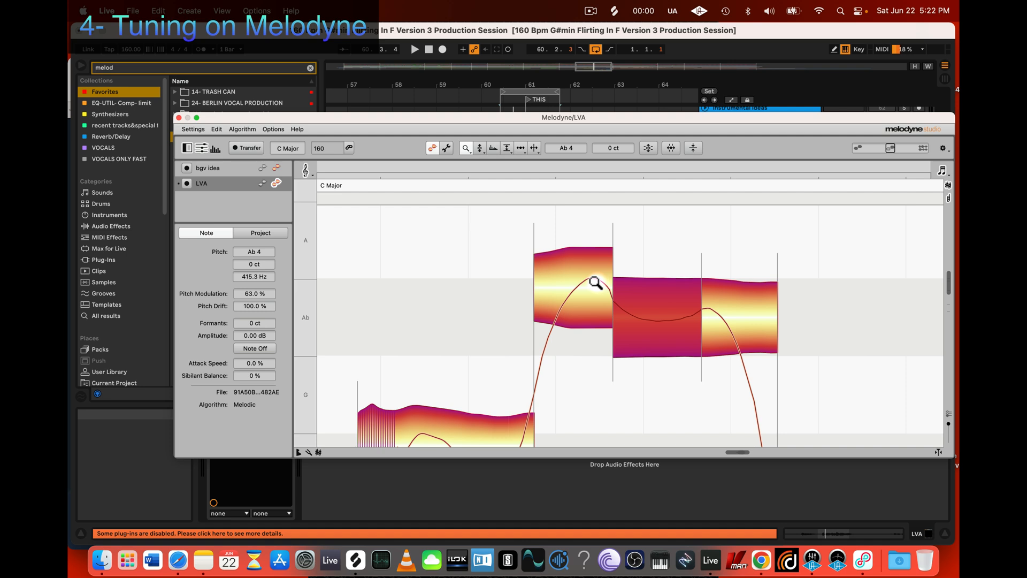
{"action": "key", "text": "2"}
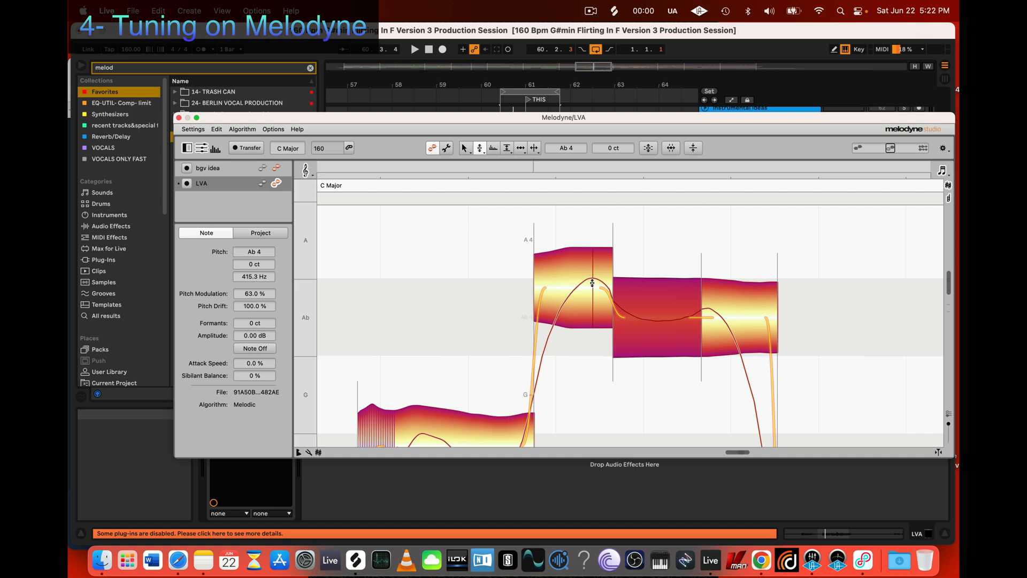
{"action": "left_click_drag", "start_coordinate": [592, 283], "coordinate": [604, 303]}
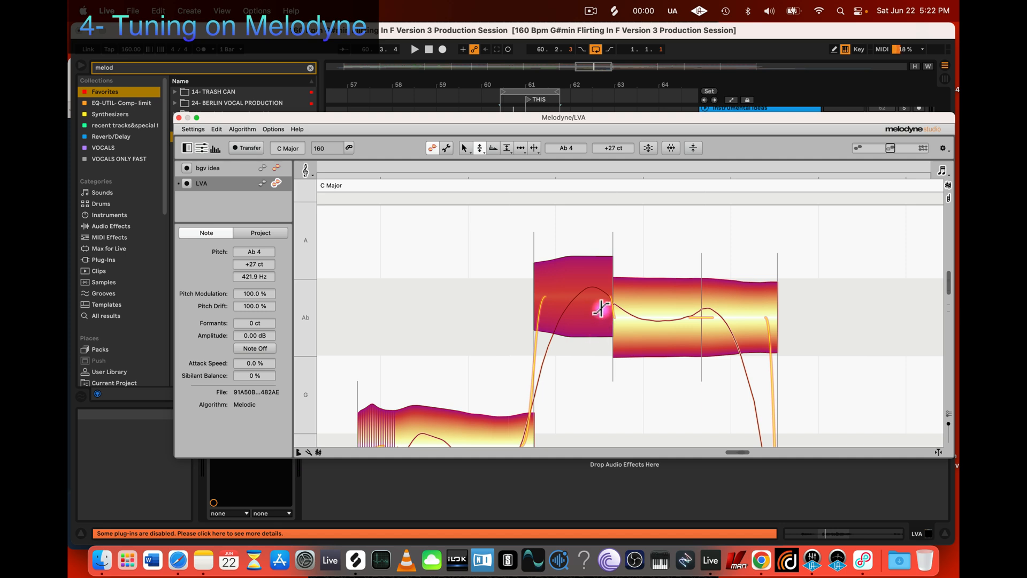
Step: Try raising the second Ab segment to A 4, undo the move and audition it against the first segment
{"action": "left_click_drag", "start_coordinate": [616, 303], "coordinate": [599, 226]}
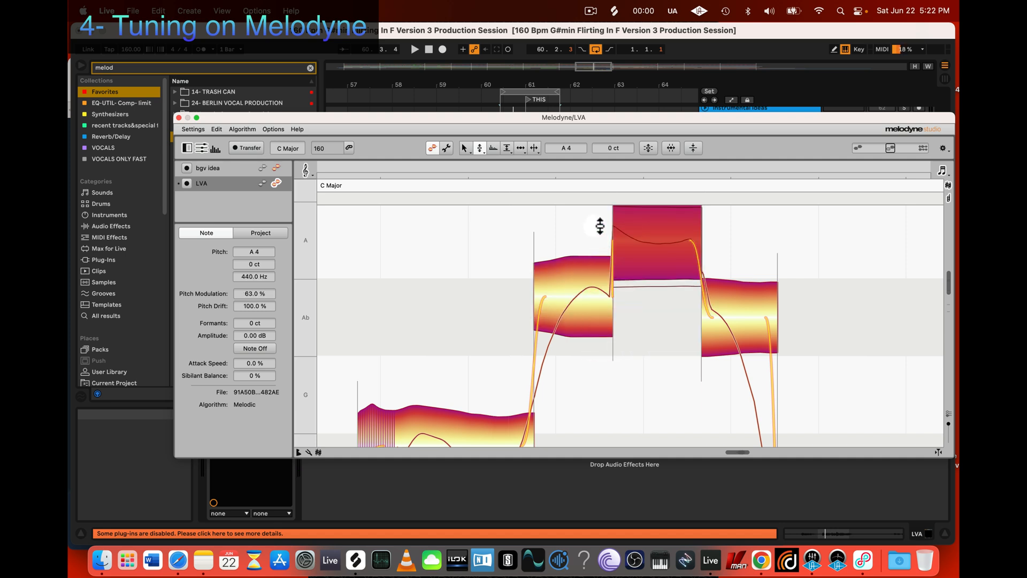
{"action": "key", "text": "super+z"}
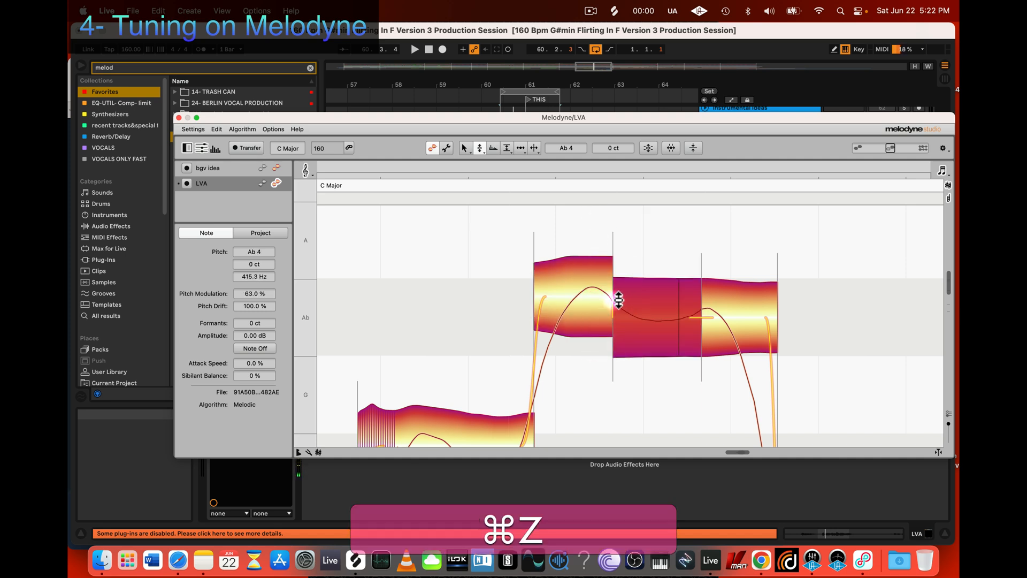
{"action": "left_click", "coordinate": [592, 293]}
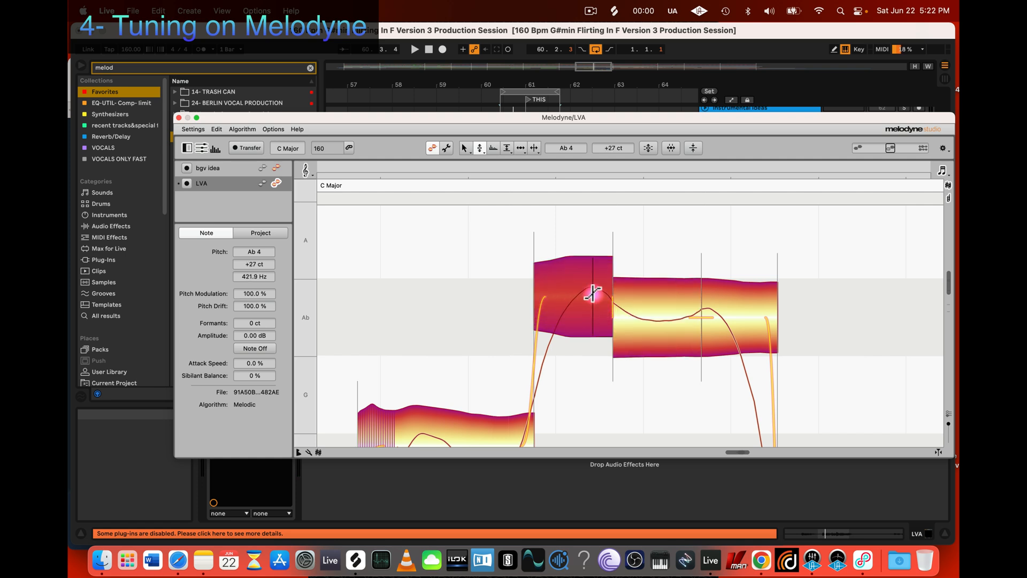
{"action": "left_click", "coordinate": [676, 310]}
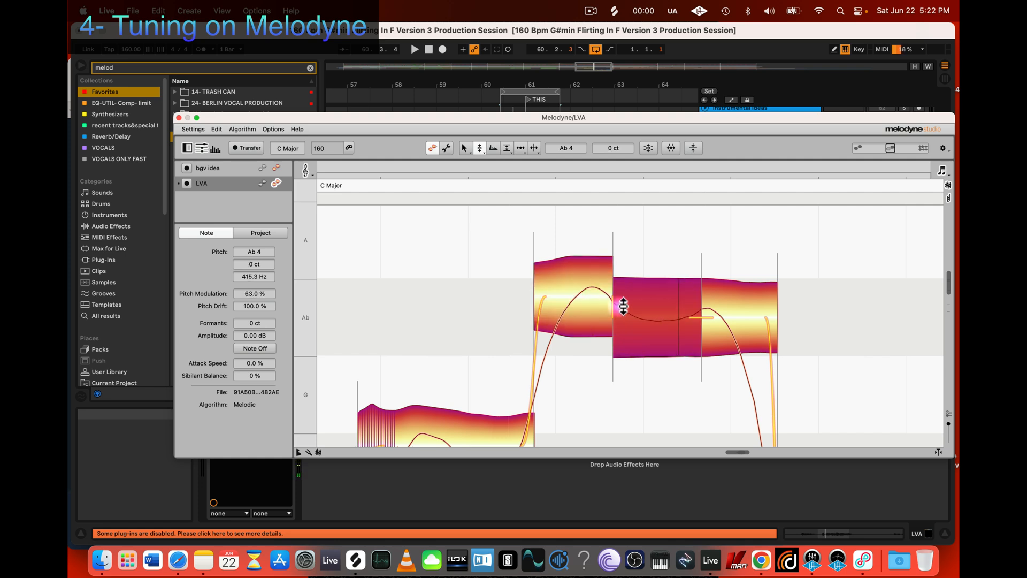
{"action": "left_click", "coordinate": [592, 293]}
{"action": "key", "text": "super+z"}
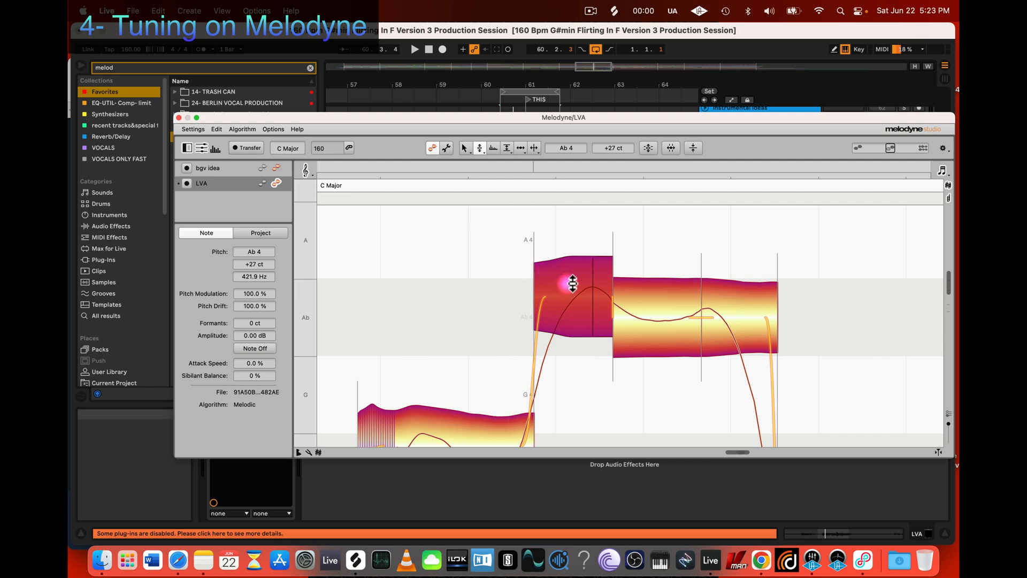
Step: Play back the vocal loop and examine its notes from the Ab segments back to the short E note
{"action": "scroll", "coordinate": [569, 281], "scroll_direction": "down", "scroll_amount": 1}
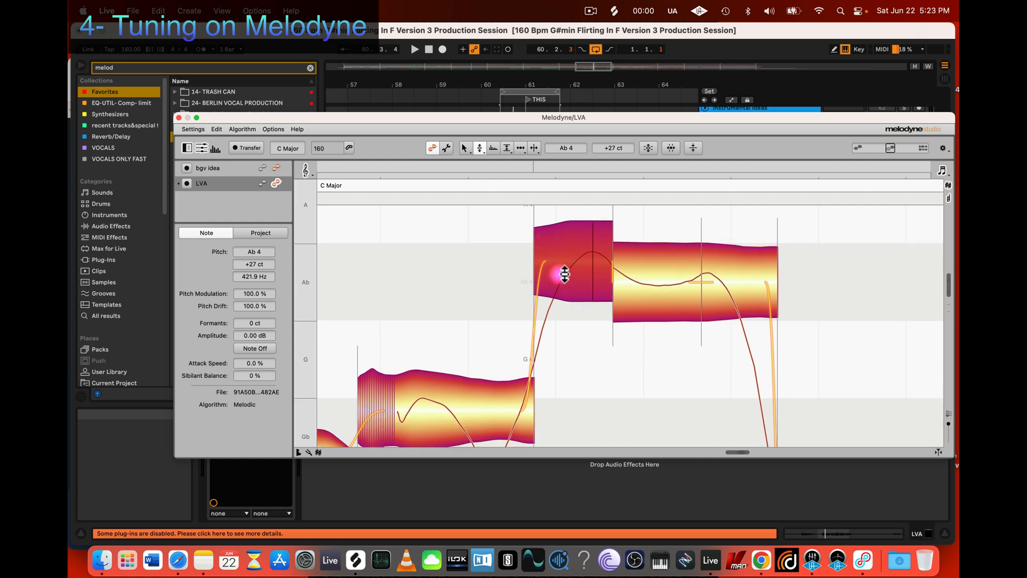
{"action": "scroll", "coordinate": [604, 303], "scroll_direction": "right", "scroll_amount": 3}
{"action": "scroll", "coordinate": [604, 302], "scroll_direction": "left", "scroll_amount": 2}
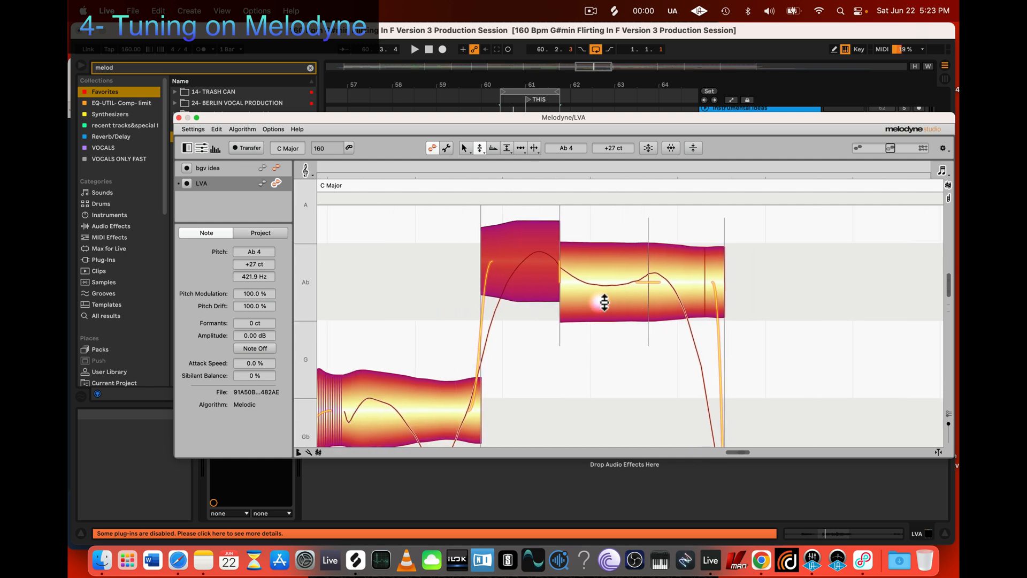
{"action": "scroll", "coordinate": [673, 289], "scroll_direction": "up", "scroll_amount": 2}
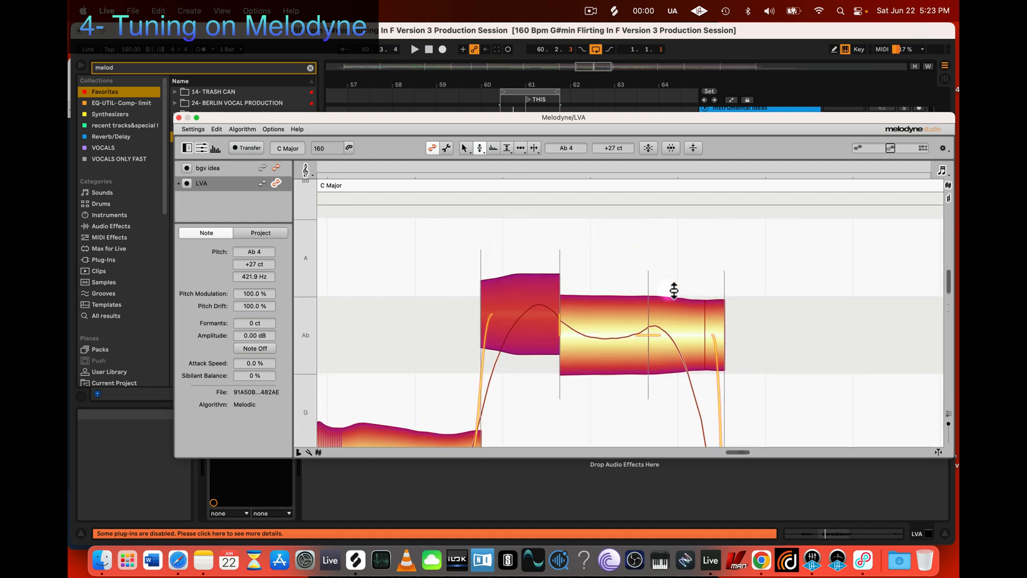
{"action": "key", "text": "space"}
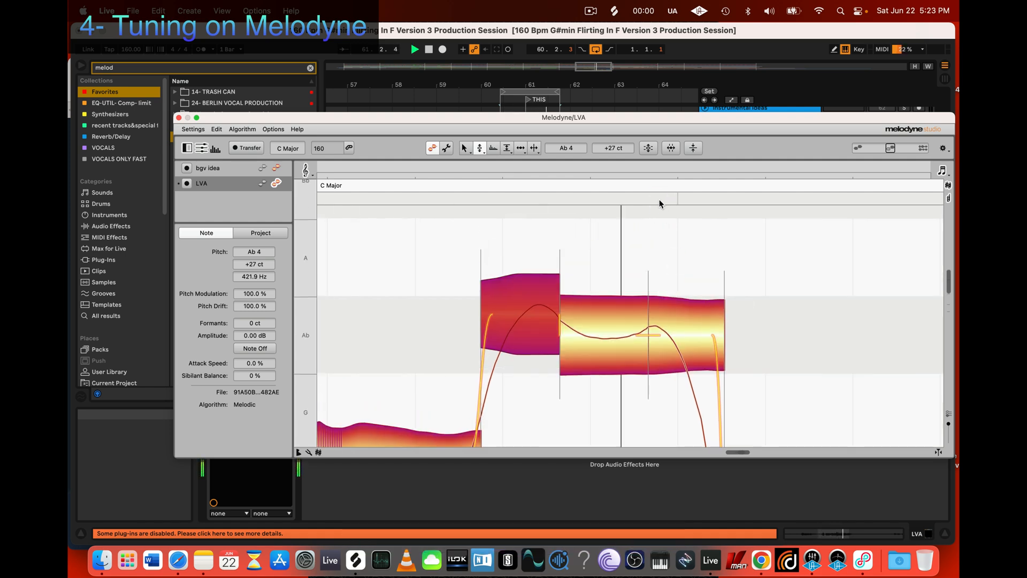
{"action": "scroll", "coordinate": [672, 252], "scroll_direction": "down", "scroll_amount": 3}
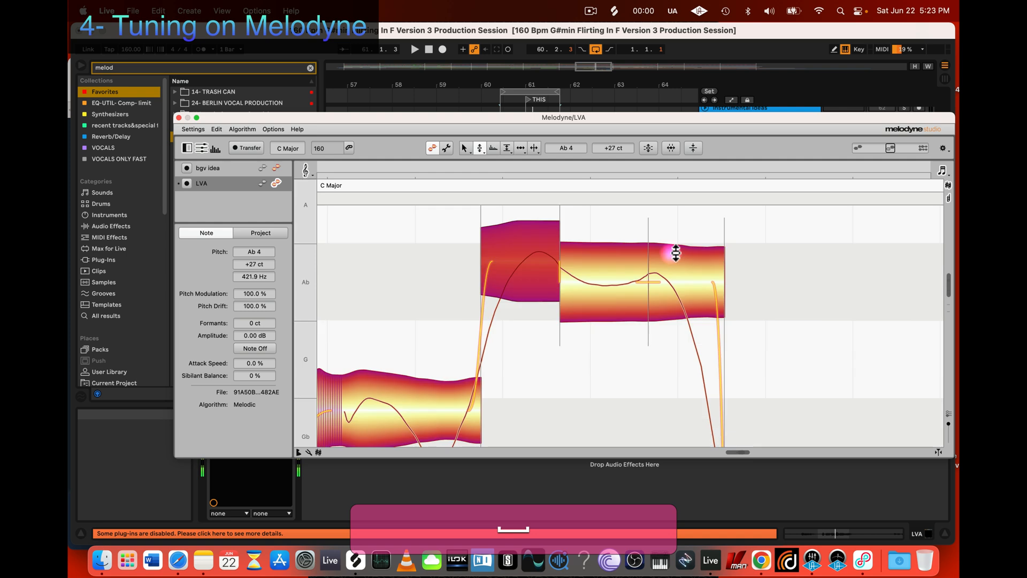
{"action": "key", "text": "z"}
{"action": "left_click_drag", "start_coordinate": [651, 318], "coordinate": [594, 227]}
{"action": "key", "text": "space"}
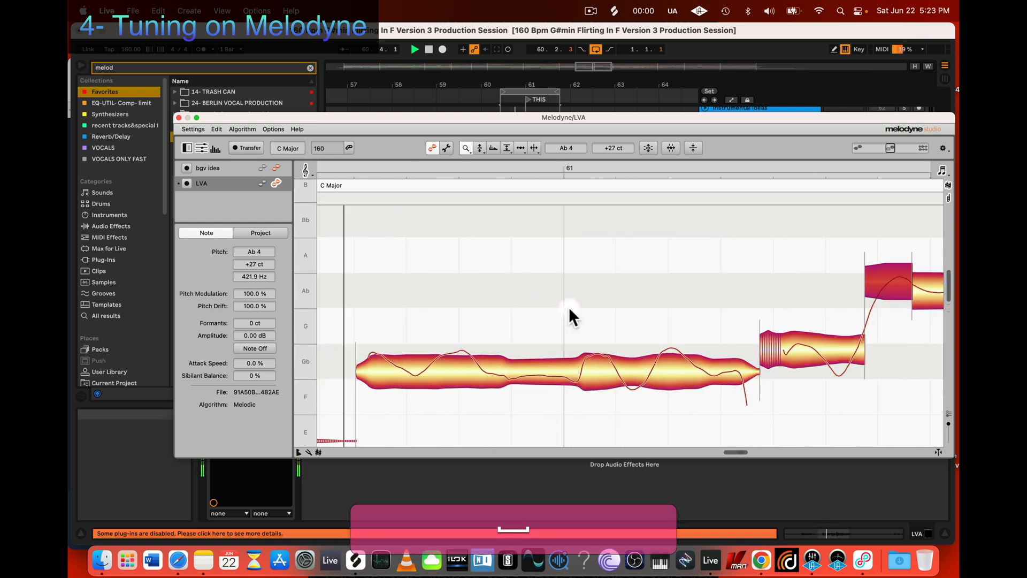
{"action": "scroll", "coordinate": [573, 304], "scroll_direction": "down", "scroll_amount": 4}
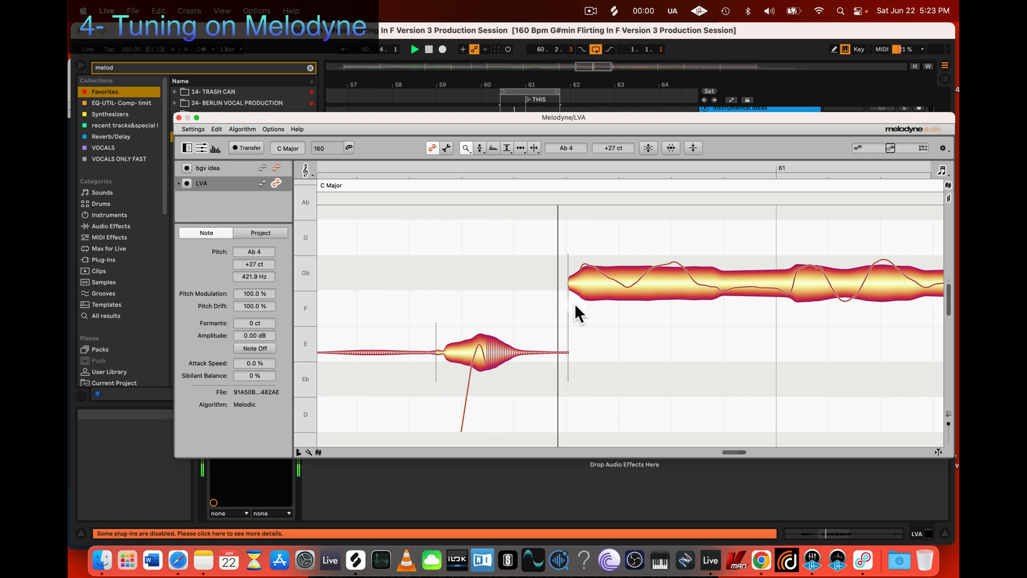
{"action": "key", "text": "space"}
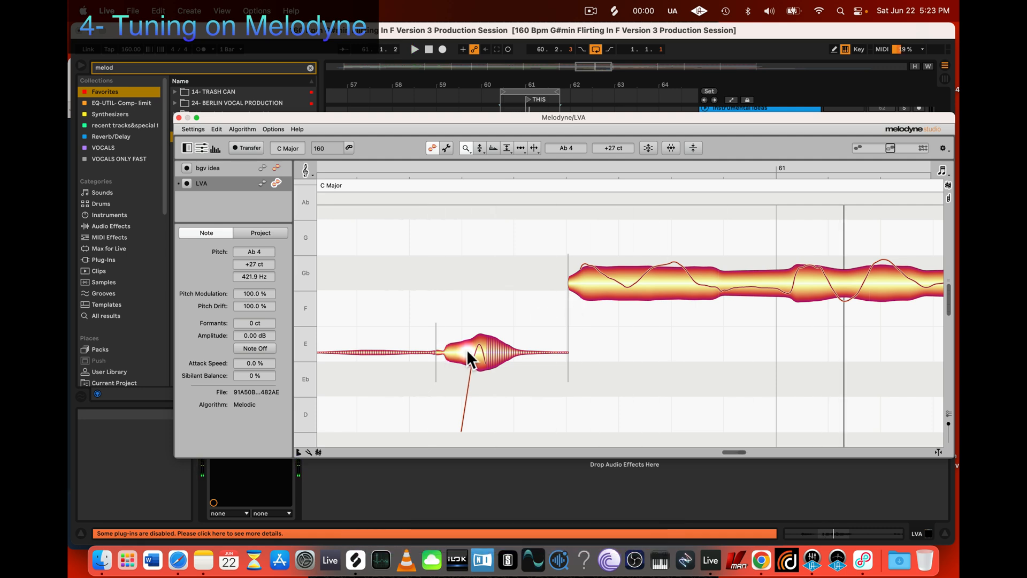
Step: Audition the short E note with the Pitch Tool and inspect its pitch curve
{"action": "key", "text": "2"}
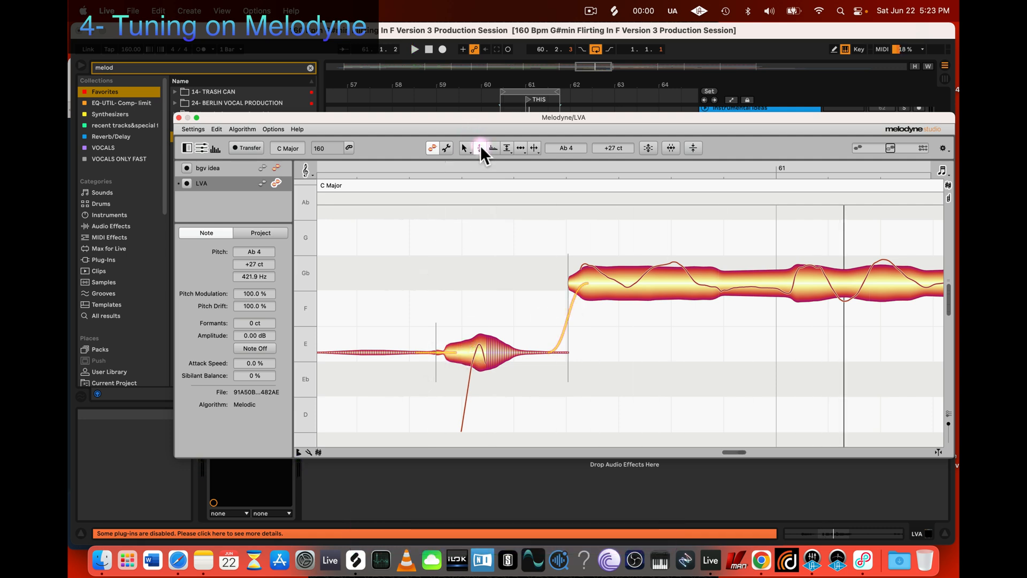
{"action": "left_click", "coordinate": [474, 344]}
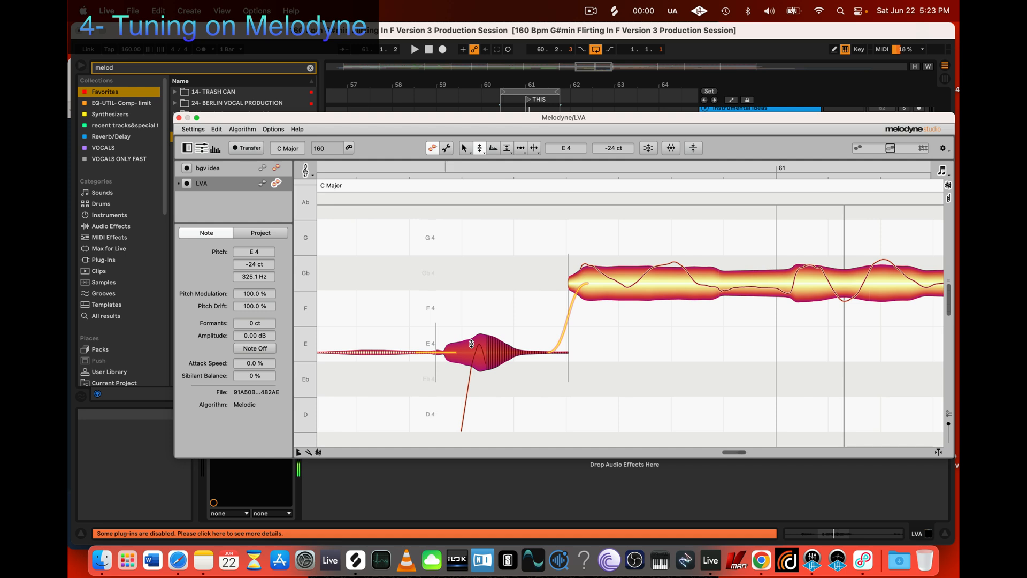
{"action": "left_click", "coordinate": [464, 351]}
{"action": "left_click", "coordinate": [480, 149]}
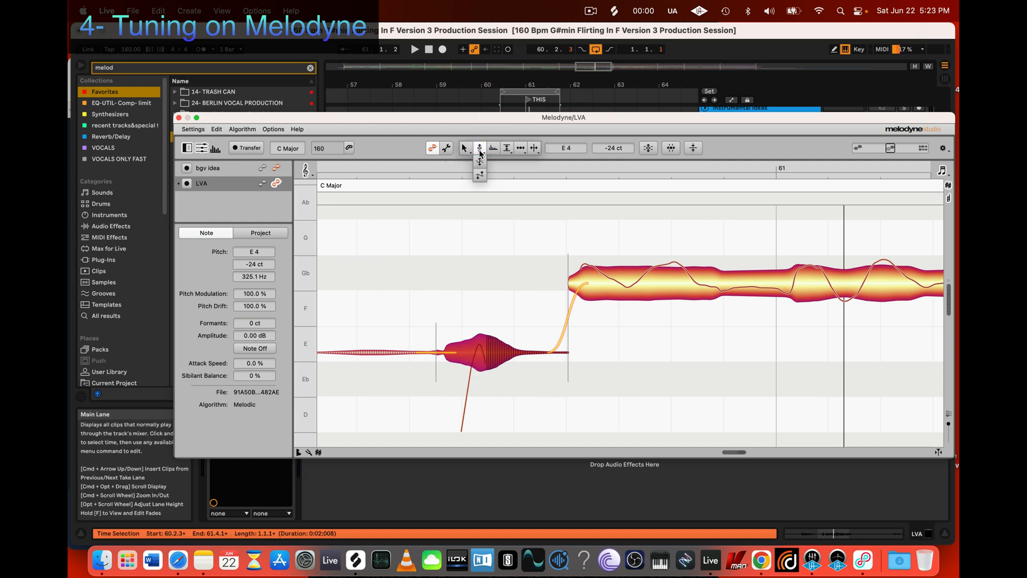
{"action": "left_click", "coordinate": [480, 161]}
{"action": "left_click", "coordinate": [472, 346]}
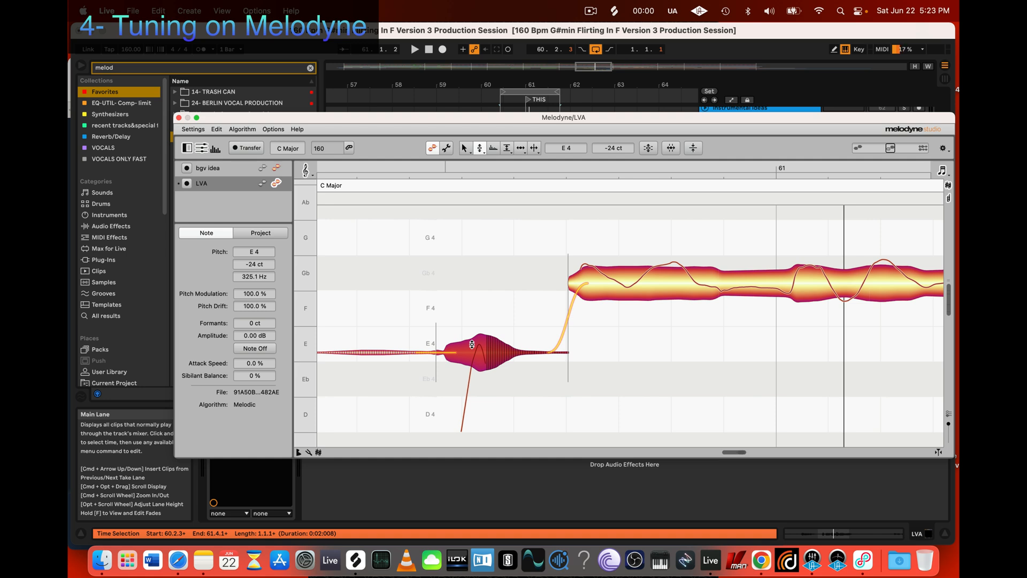
Step: Audition the long Gb note with the Pitch Tool and play back the loop to check its vibrato
{"action": "left_click", "coordinate": [664, 277]}
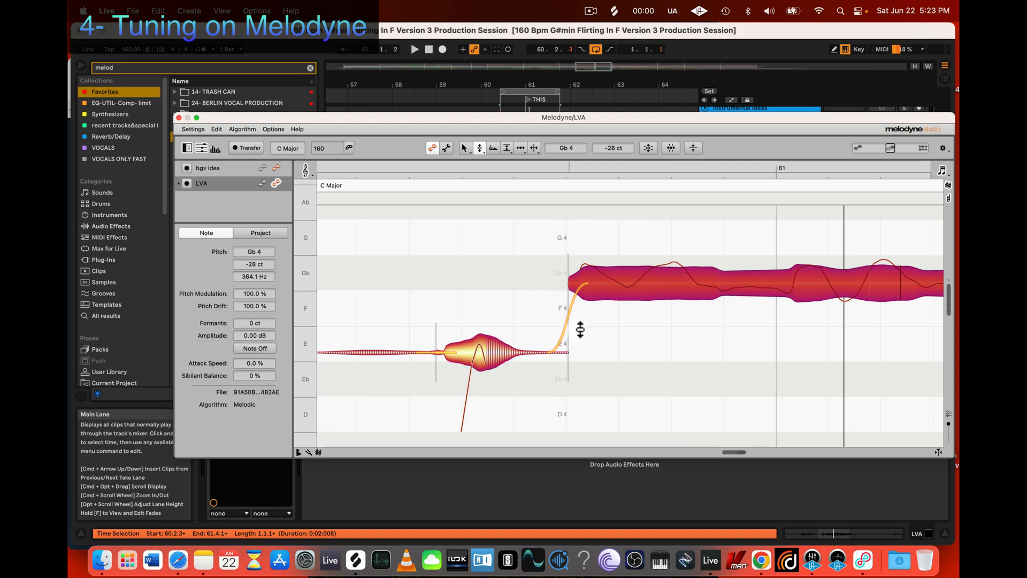
{"action": "left_click", "coordinate": [481, 150]}
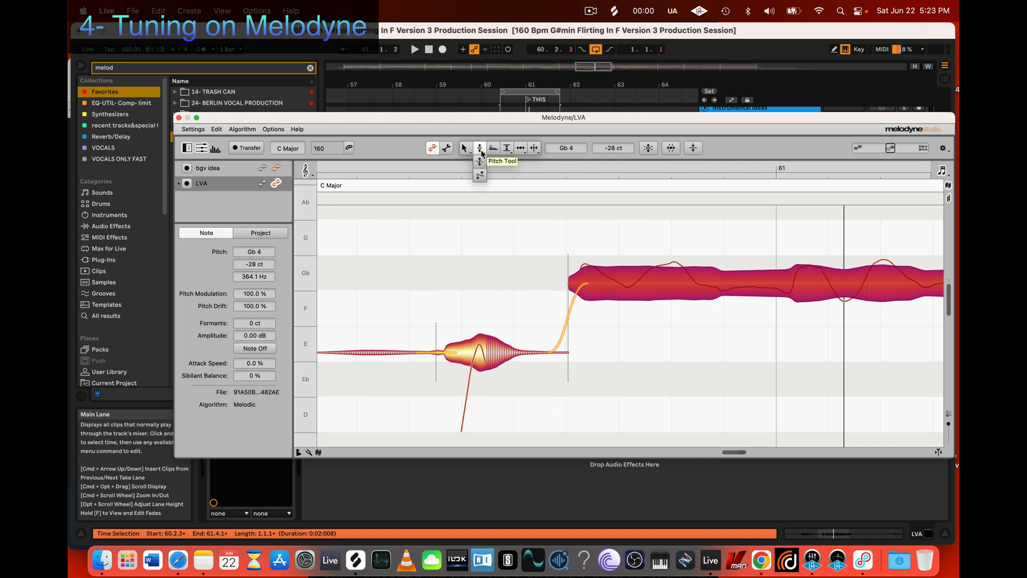
{"action": "left_click", "coordinate": [479, 146]}
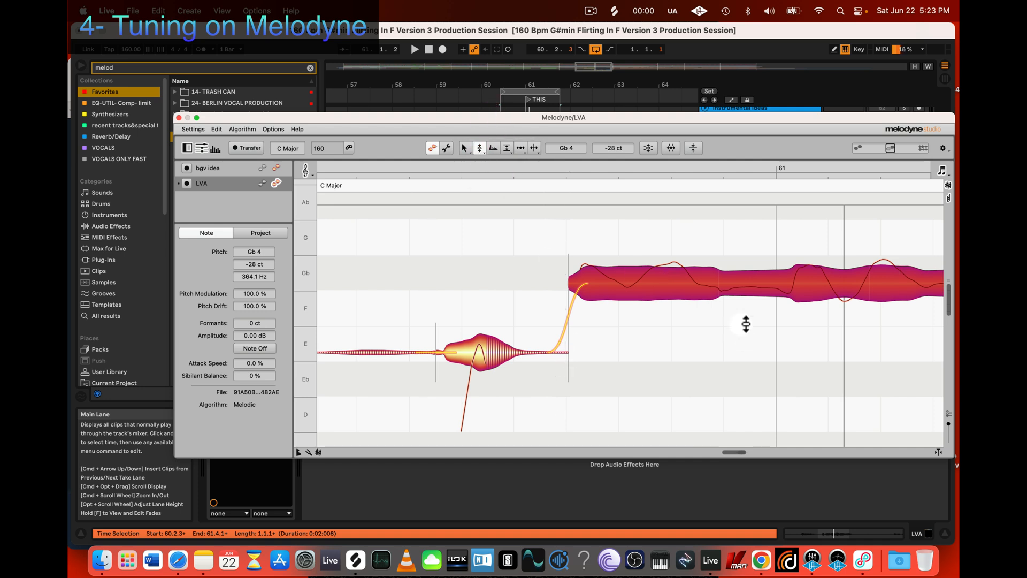
{"action": "left_click", "coordinate": [694, 286]}
{"action": "left_click_drag", "start_coordinate": [694, 286], "coordinate": [681, 283]}
{"action": "left_click", "coordinate": [676, 283]}
{"action": "scroll", "coordinate": [690, 297], "scroll_direction": "right", "scroll_amount": 3}
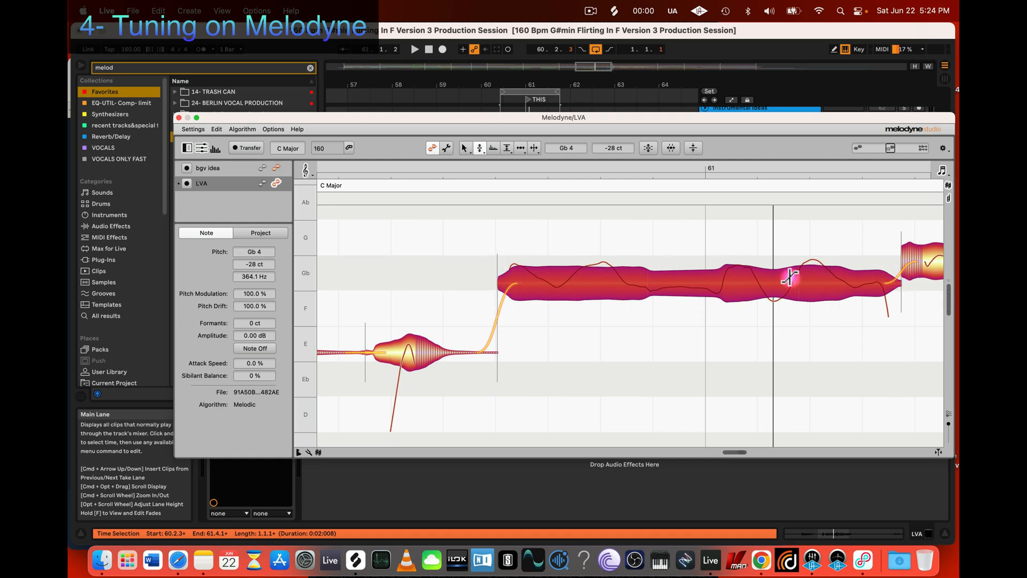
{"action": "key", "text": "space"}
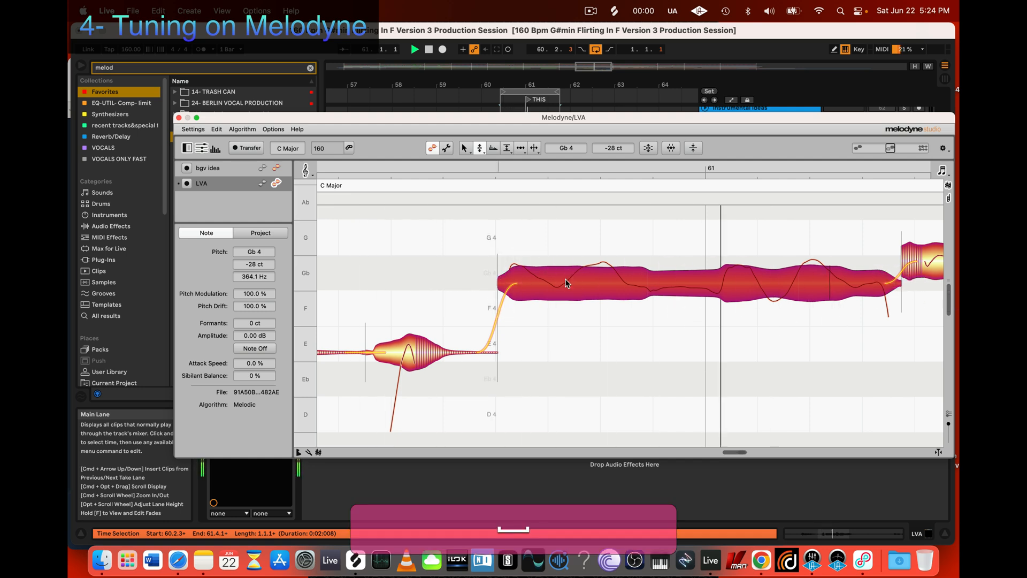
{"action": "key", "text": "space"}
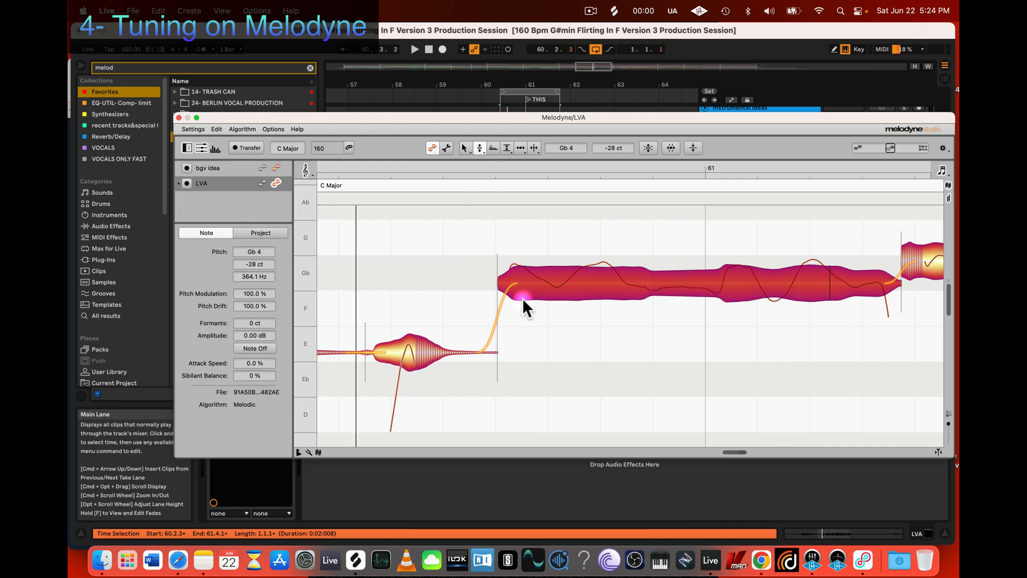
Step: Split the long Gb note into eight segments at its vibrato waves with the Note Separation Tool
{"action": "left_click", "coordinate": [535, 321]}
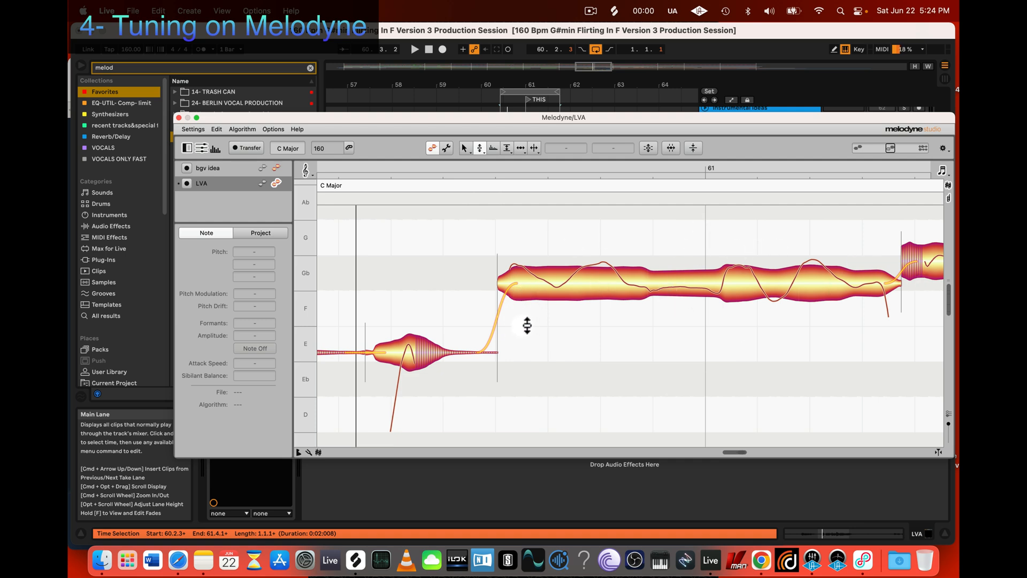
{"action": "key", "text": "z"}
{"action": "mouse_move", "coordinate": [518, 328]}
{"action": "left_mouse_down"}
{"action": "mouse_move", "coordinate": [526, 328]}
{"action": "mouse_move", "coordinate": [511, 334]}
{"action": "mouse_move", "coordinate": [519, 339]}
{"action": "left_mouse_up"}
{"action": "key", "text": "3"}
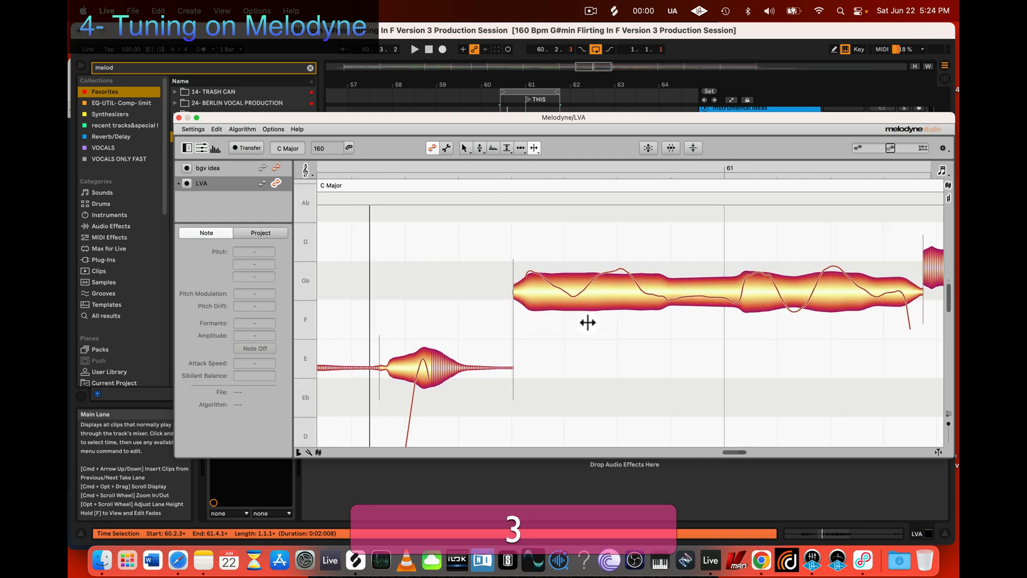
{"action": "double_click", "coordinate": [545, 277]}
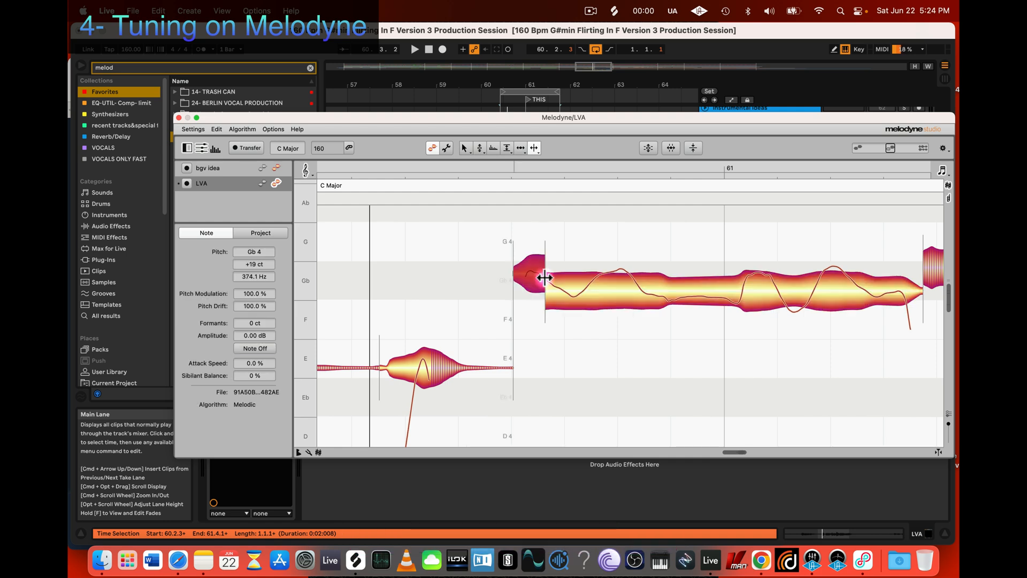
{"action": "double_click", "coordinate": [596, 279]}
{"action": "double_click", "coordinate": [631, 278]}
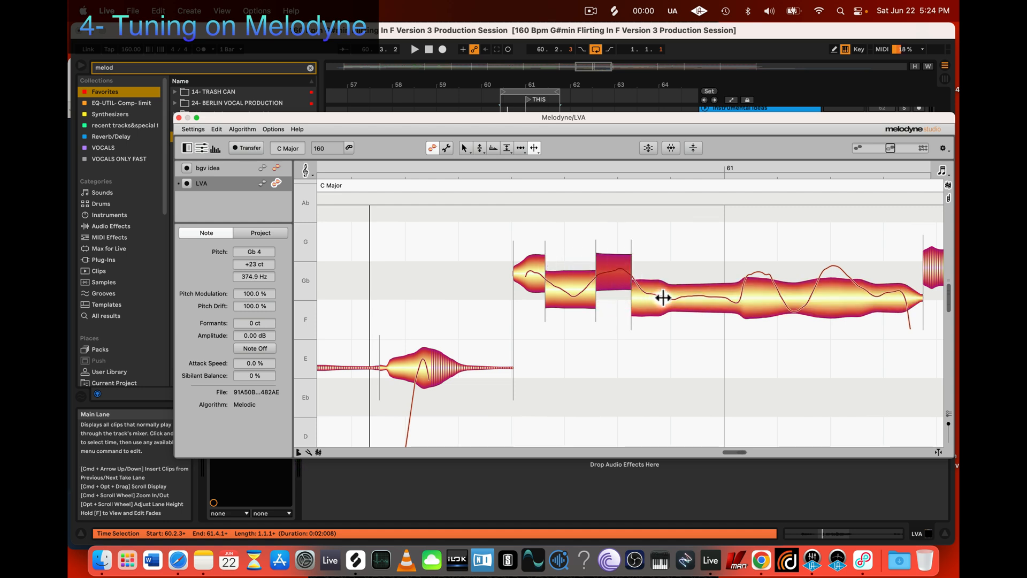
{"action": "double_click", "coordinate": [745, 284]}
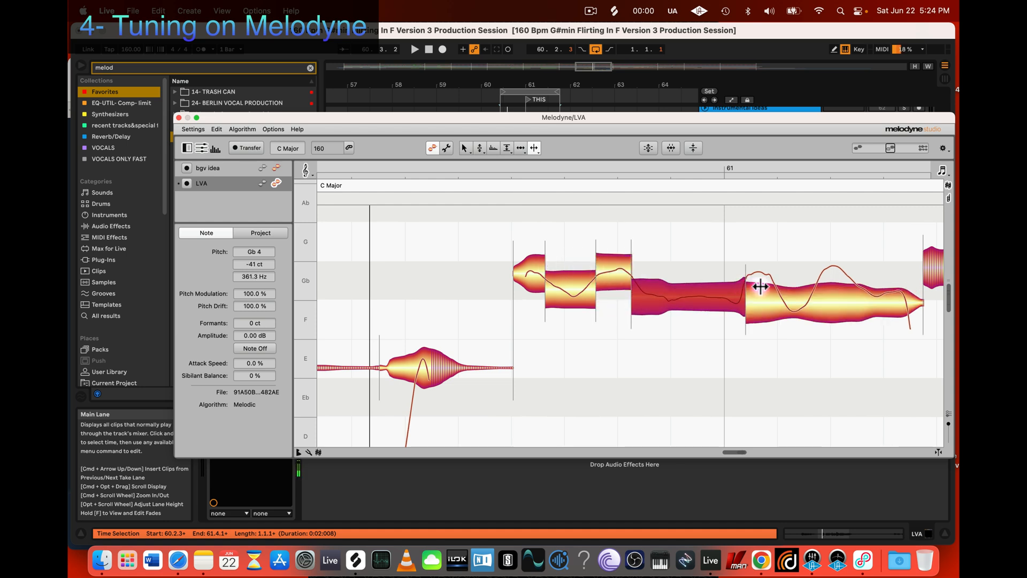
{"action": "double_click", "coordinate": [775, 286]}
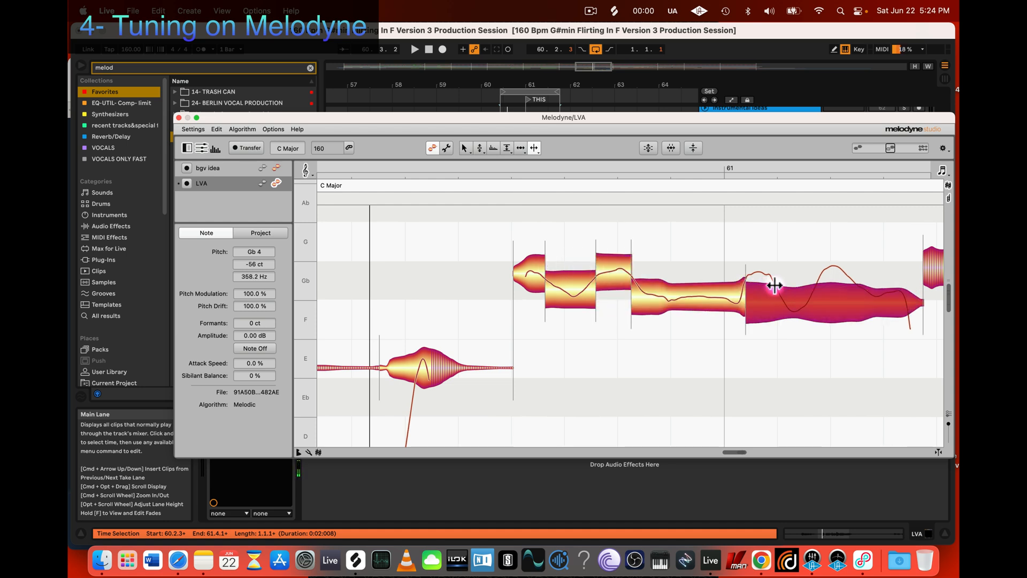
{"action": "double_click", "coordinate": [822, 275]}
{"action": "double_click", "coordinate": [846, 276]}
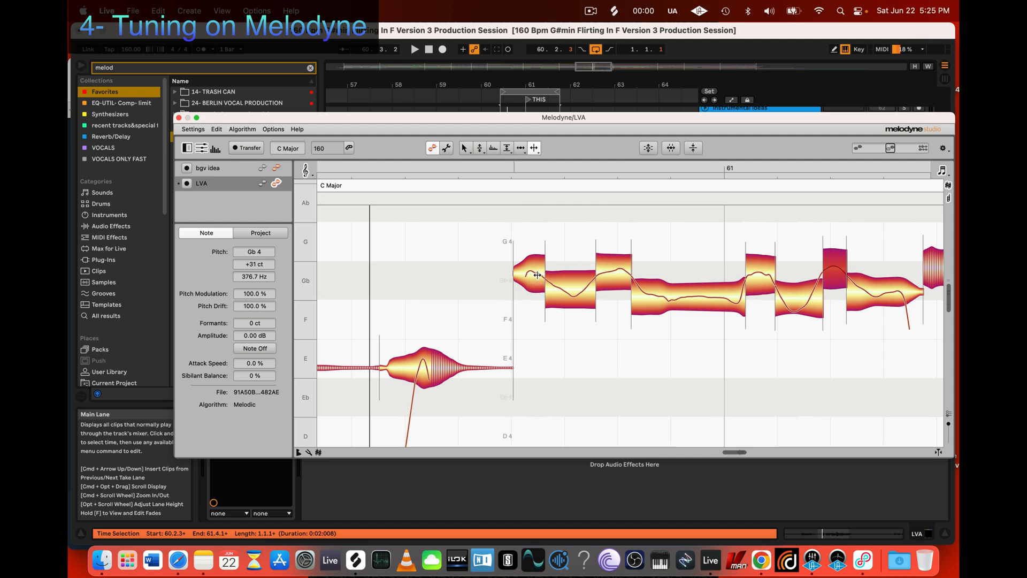
Step: Snap the second segment of the split Gb note to Gb 4 at 0 ct with the Pitch Tool
{"action": "key", "text": "space"}
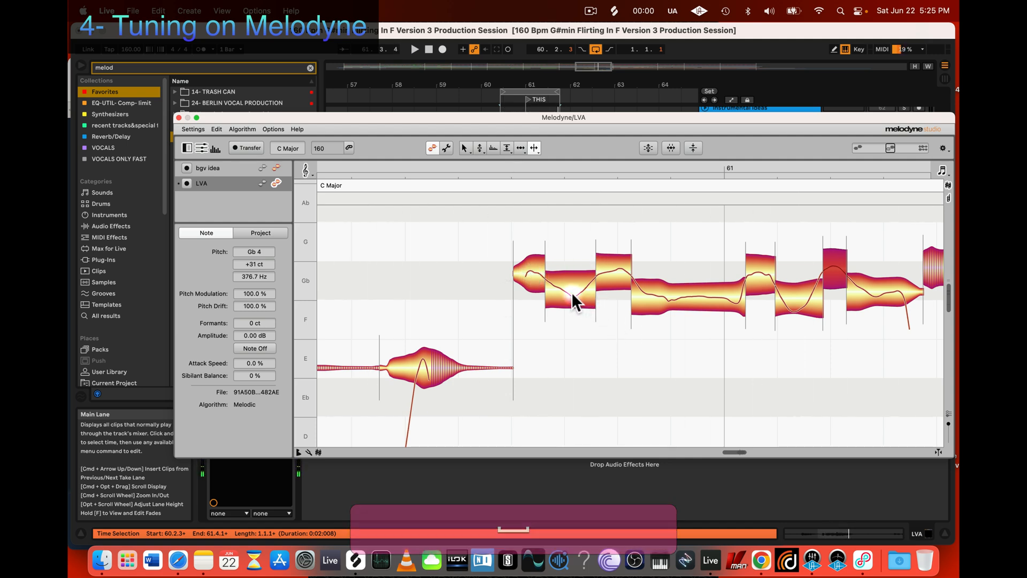
{"action": "key", "text": "2"}
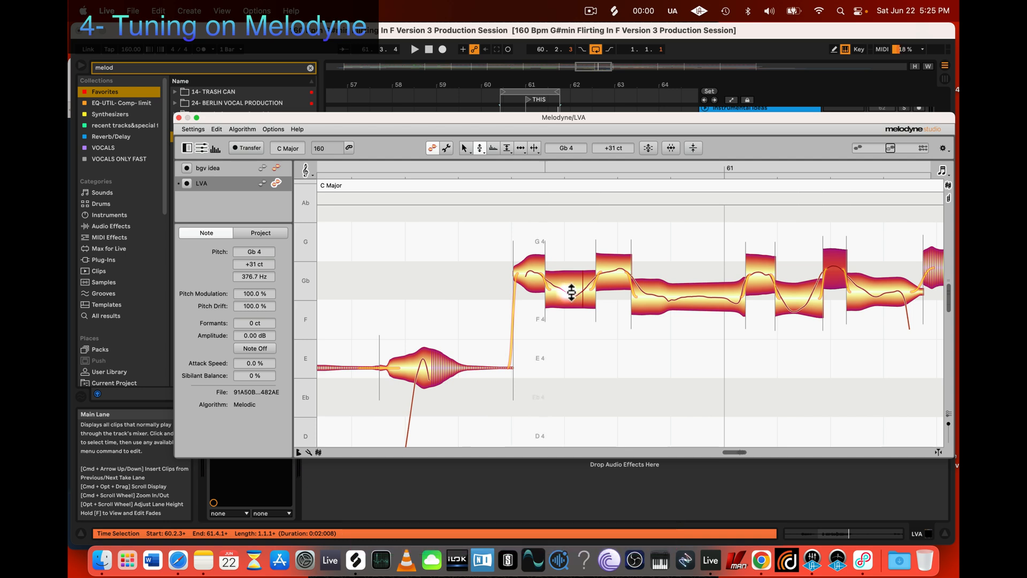
{"action": "double_click", "coordinate": [570, 292]}
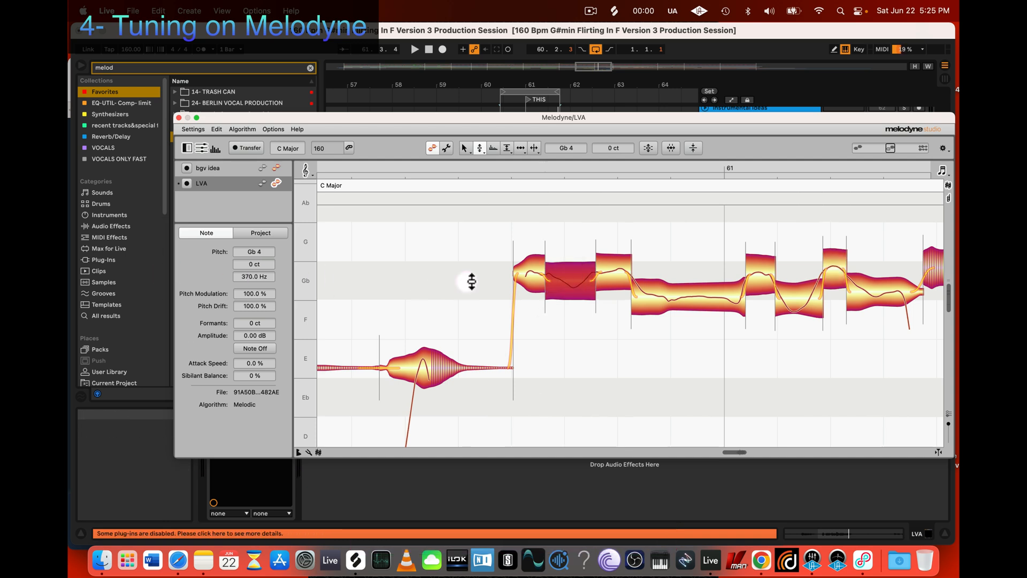
{"action": "left_click", "coordinate": [478, 148]}
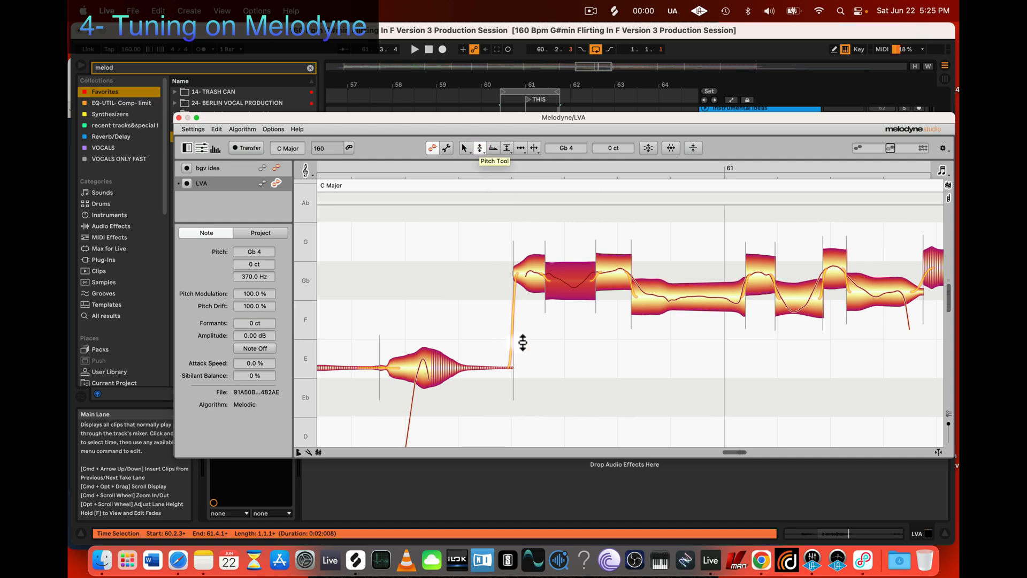
{"action": "left_click_drag", "start_coordinate": [563, 284], "coordinate": [561, 283]}
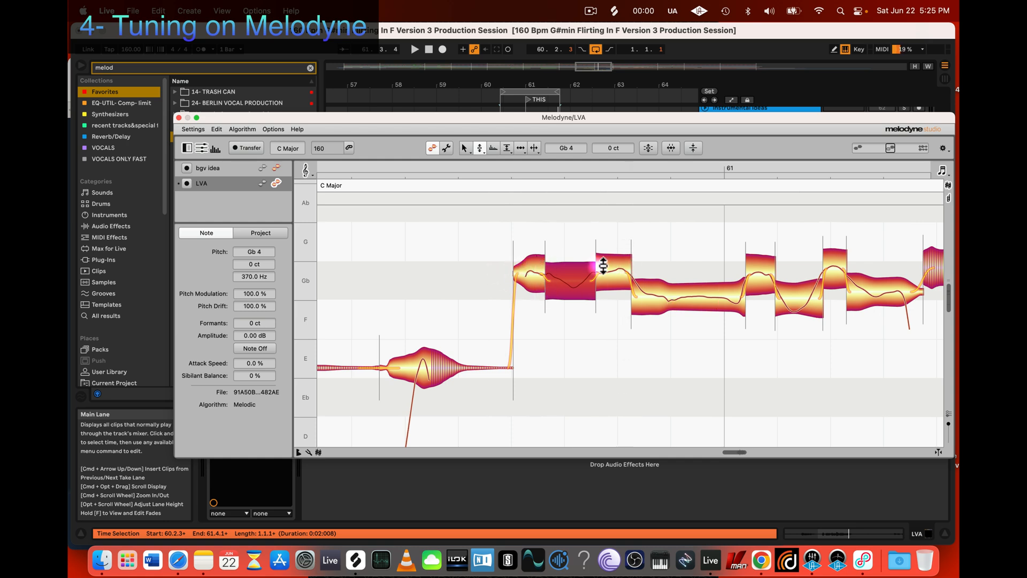
Step: Try snapping the fourth, sixth and last Gb segments to Gb 4 at 0 ct during loop playback, and undo these snaps
{"action": "double_click", "coordinate": [665, 297]}
{"action": "key", "text": "space"}
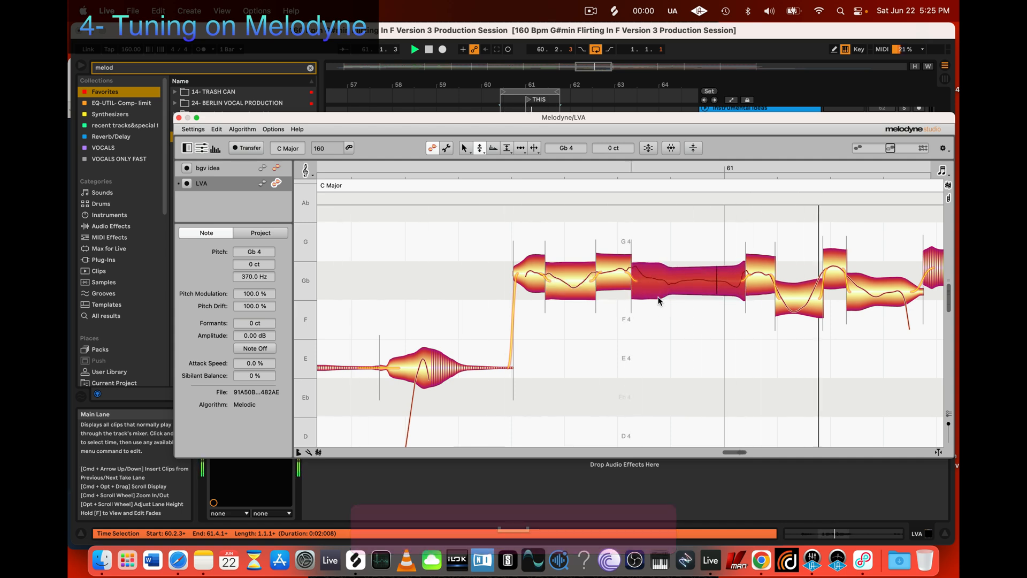
{"action": "scroll", "coordinate": [658, 297], "scroll_direction": "right", "scroll_amount": 1}
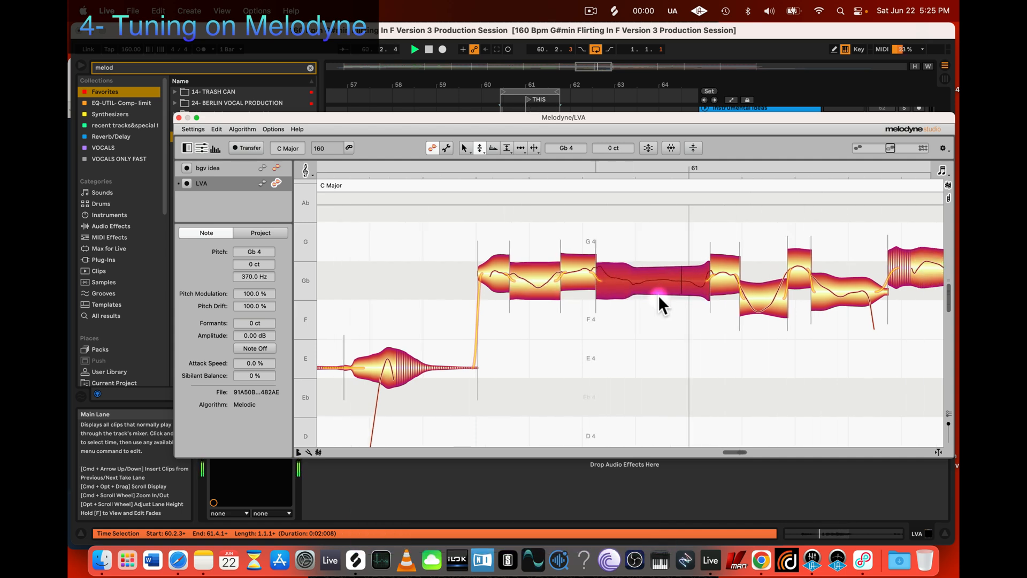
{"action": "double_click", "coordinate": [759, 296]}
{"action": "double_click", "coordinate": [830, 293]}
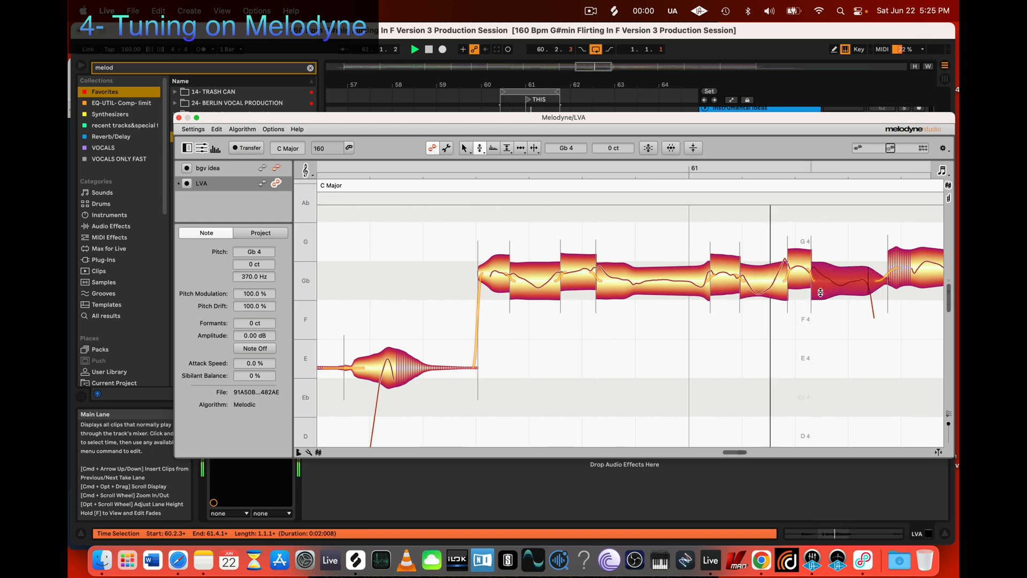
{"action": "key", "text": "space"}
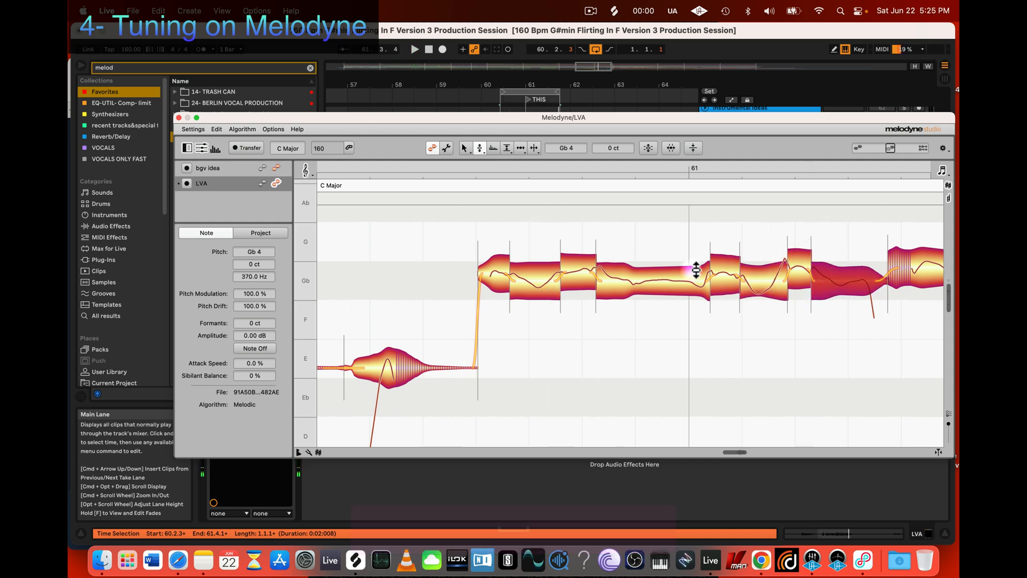
{"action": "double_click", "coordinate": [547, 283]}
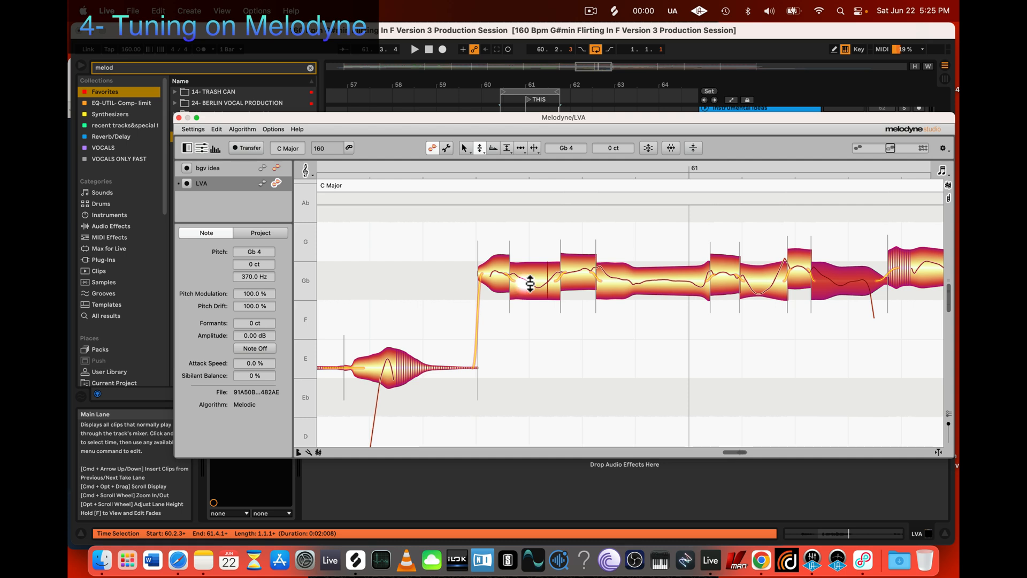
{"action": "key", "text": "super+z"}
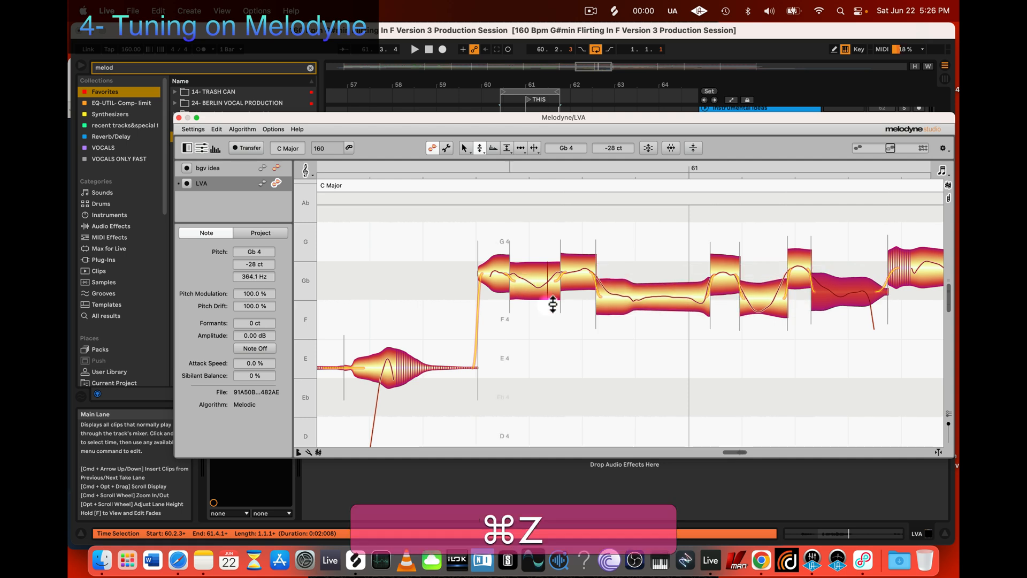
Step: Try separating the start of the long fourth Gb segment from its sustained part, and undo the cut
{"action": "double_click", "coordinate": [533, 284]}
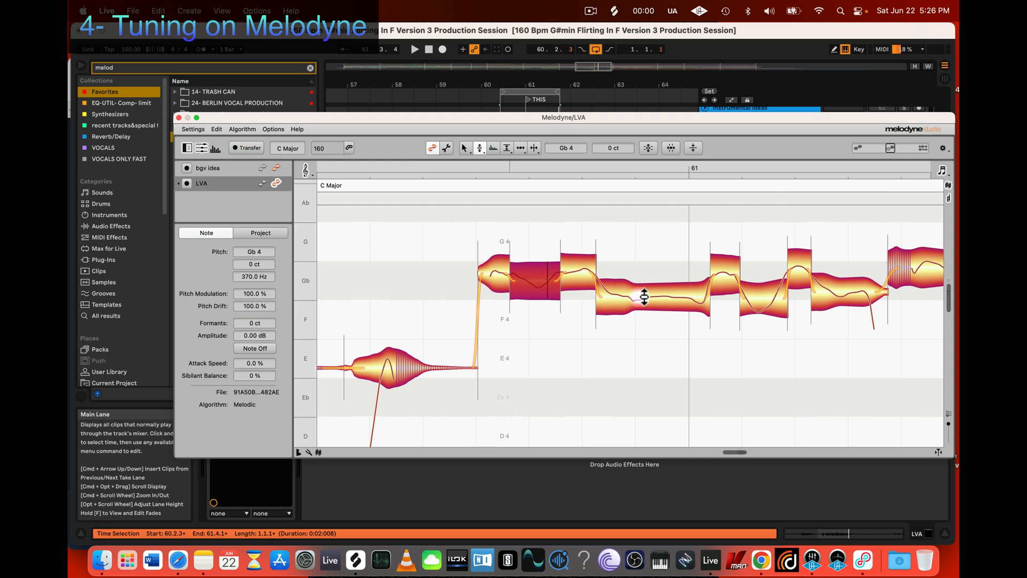
{"action": "left_click", "coordinate": [626, 296]}
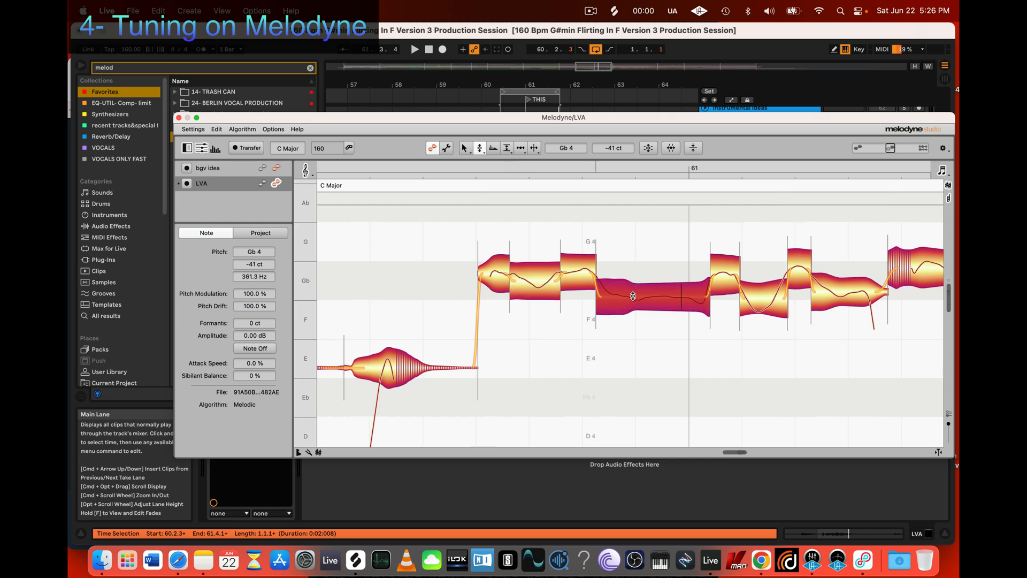
{"action": "key", "text": "3"}
{"action": "double_click", "coordinate": [631, 296]}
{"action": "key", "text": "2"}
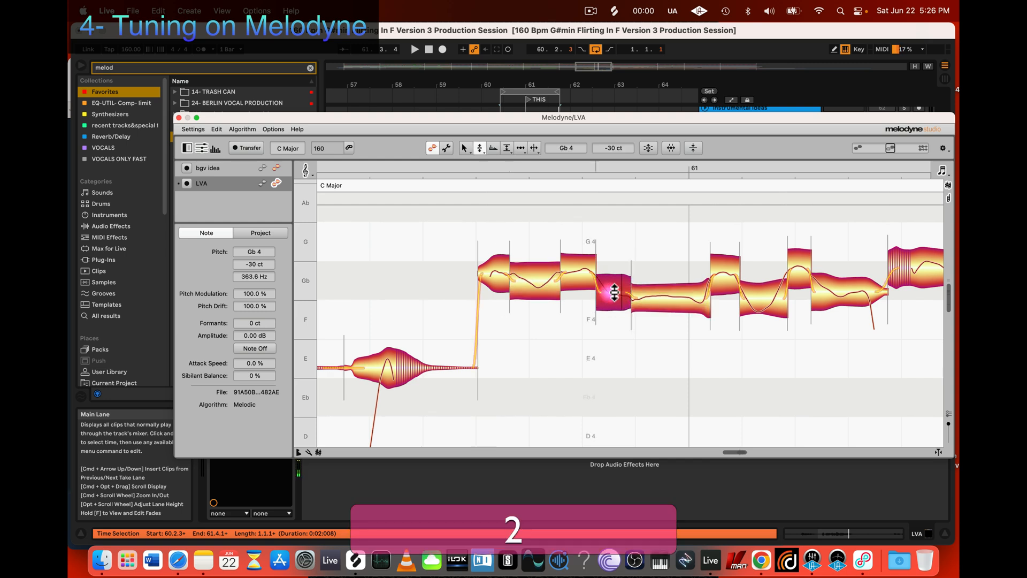
{"action": "key", "text": "super+z"}
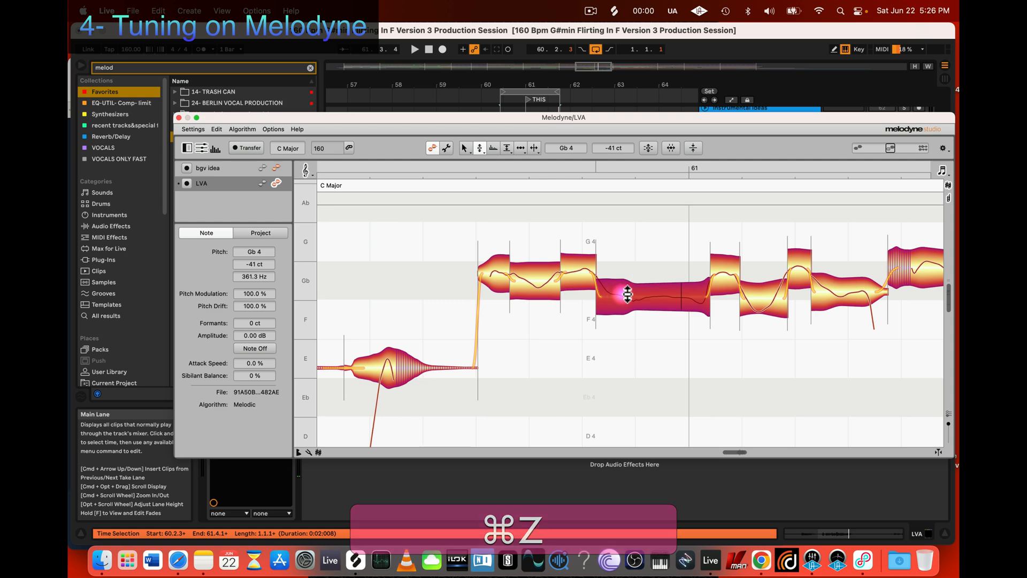
Step: Split the fourth Gb segment after its downward glide and raise the two parts to Gb 4 -9 ct and Gb 4 -8 ct
{"action": "key", "text": "3"}
{"action": "double_click", "coordinate": [629, 294]}
{"action": "key", "text": "2"}
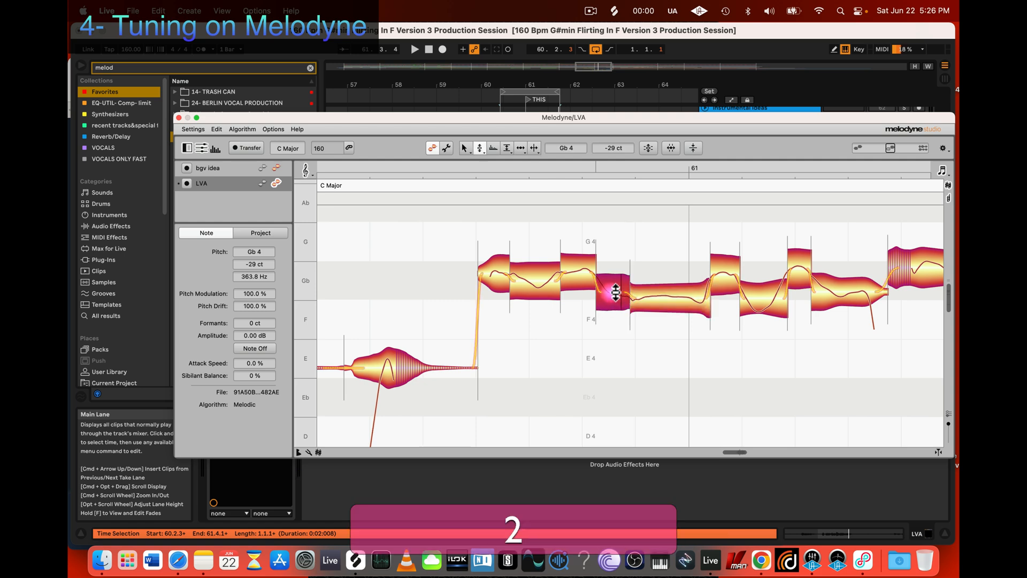
{"action": "mouse_move", "coordinate": [613, 292]}
{"action": "left_mouse_down"}
{"action": "mouse_move", "coordinate": [618, 284]}
{"action": "mouse_move", "coordinate": [616, 304]}
{"action": "left_mouse_up"}
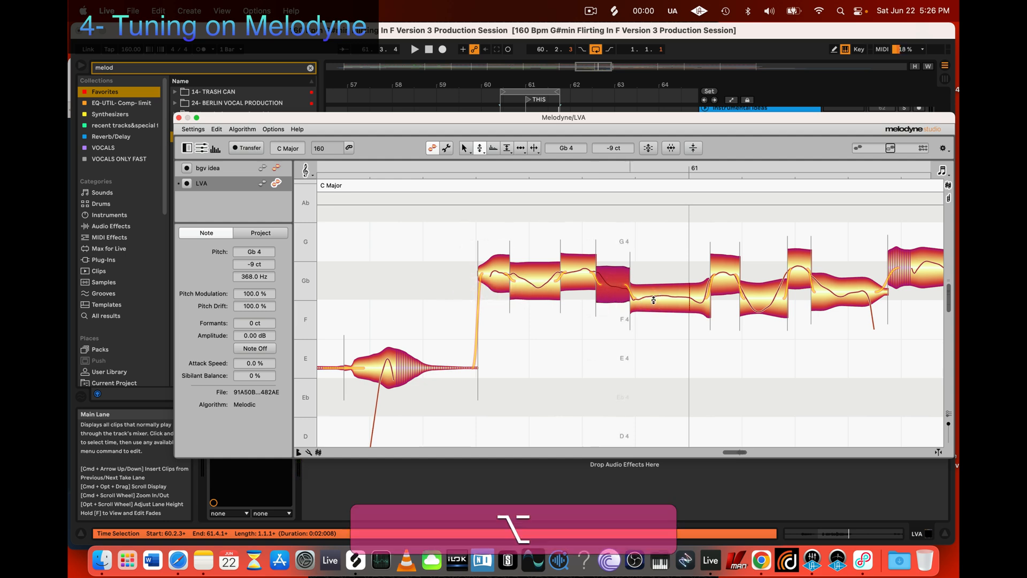
{"action": "left_click_drag", "start_coordinate": [656, 301], "coordinate": [656, 281]}
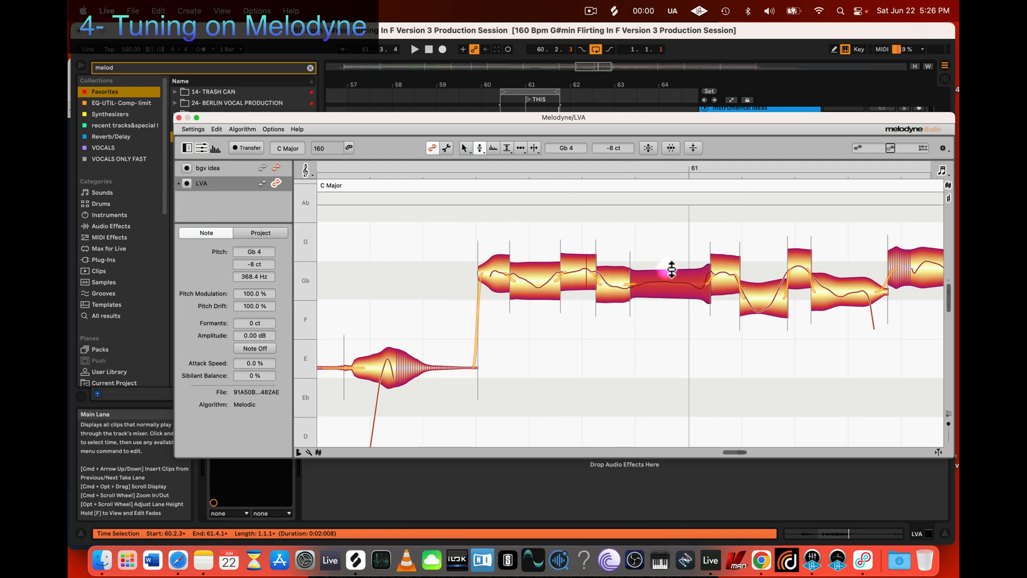
Step: Raise the sustained Gb segment crossing the bar 61 line to Gb 4 -6 ct without snapping it
{"action": "left_click_drag", "start_coordinate": [656, 285], "coordinate": [673, 284]}
{"action": "key", "text": "alt"}
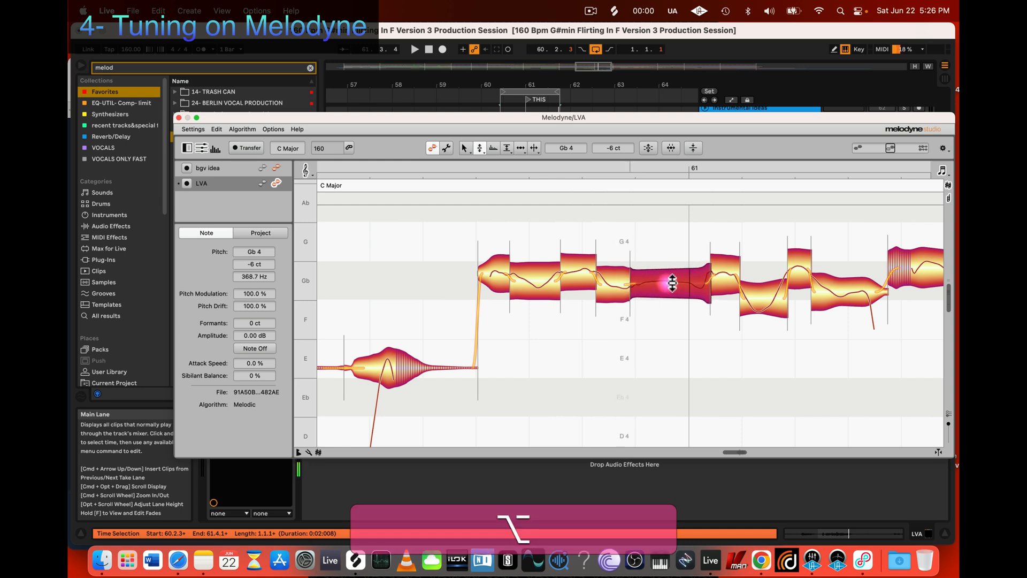
{"action": "left_click", "coordinate": [578, 277]}
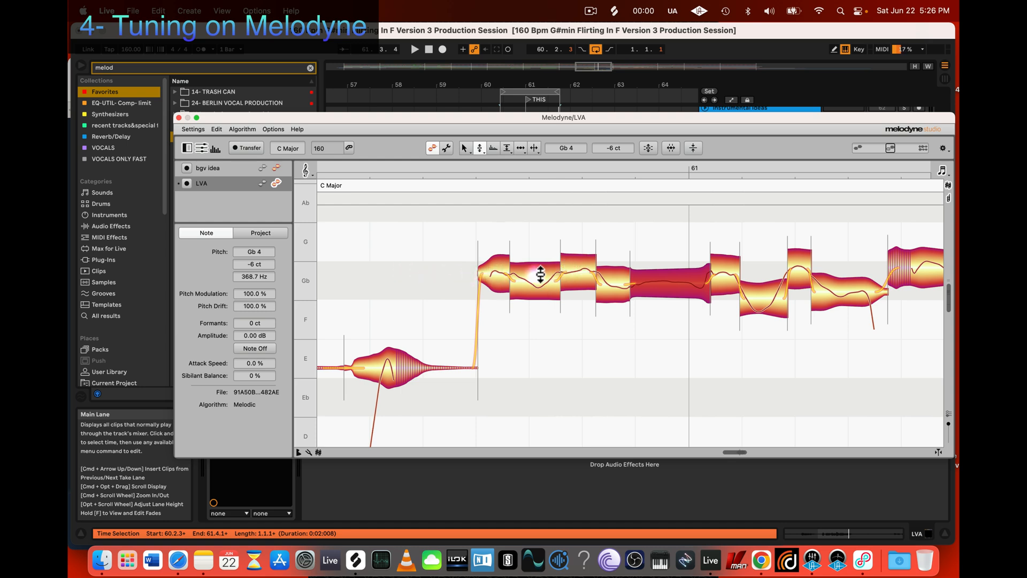
Step: Raise the dipping Gb segment, second after the long sustained one, to Gb 4 -13 ct
{"action": "left_click_drag", "start_coordinate": [763, 297], "coordinate": [768, 292]}
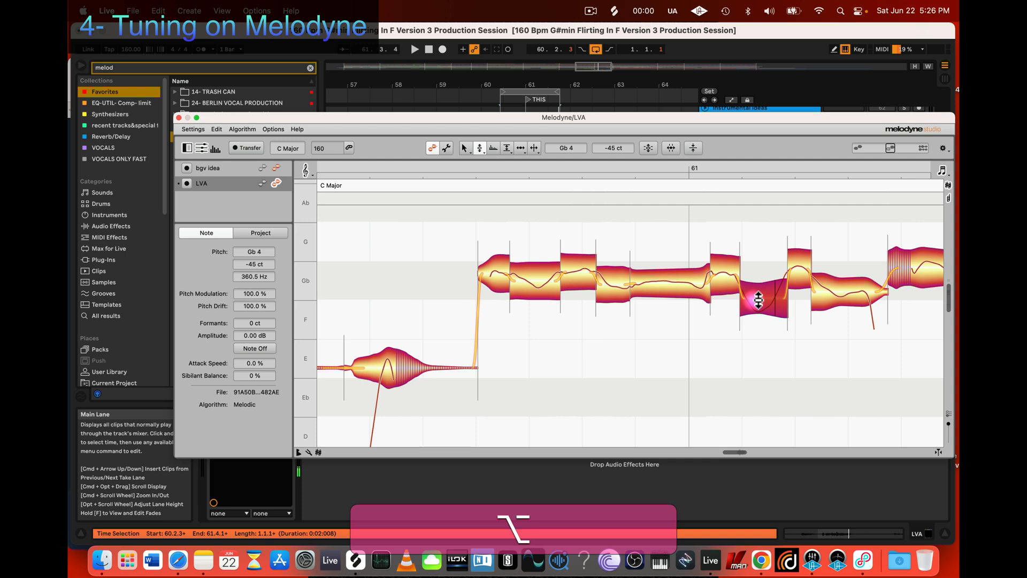
{"action": "left_click_drag", "start_coordinate": [760, 293], "coordinate": [760, 292]}
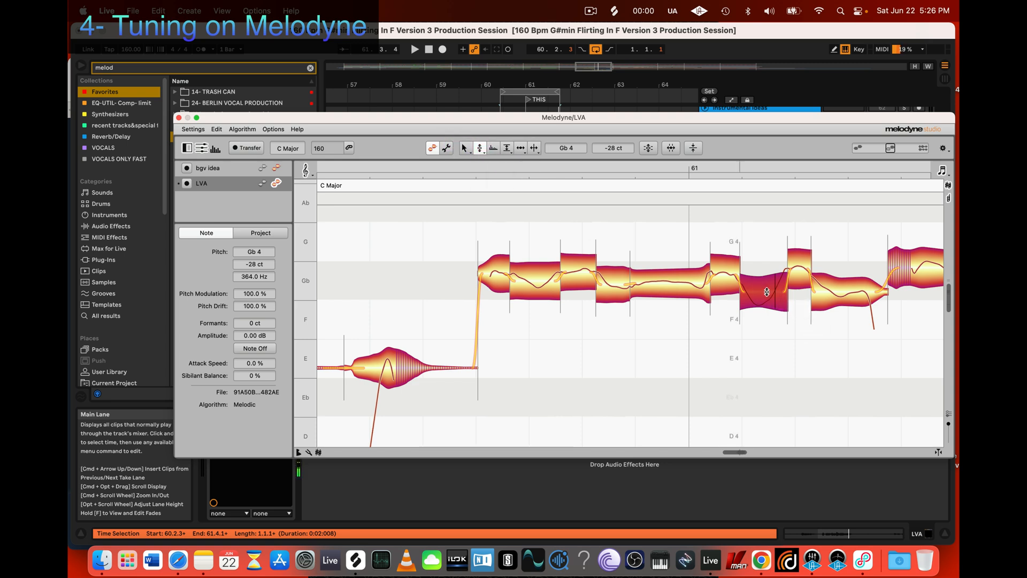
{"action": "mouse_move", "coordinate": [767, 291]}
{"action": "left_mouse_down"}
{"action": "mouse_move", "coordinate": [769, 312]}
{"action": "mouse_move", "coordinate": [768, 230]}
{"action": "mouse_move", "coordinate": [765, 286]}
{"action": "left_mouse_up"}
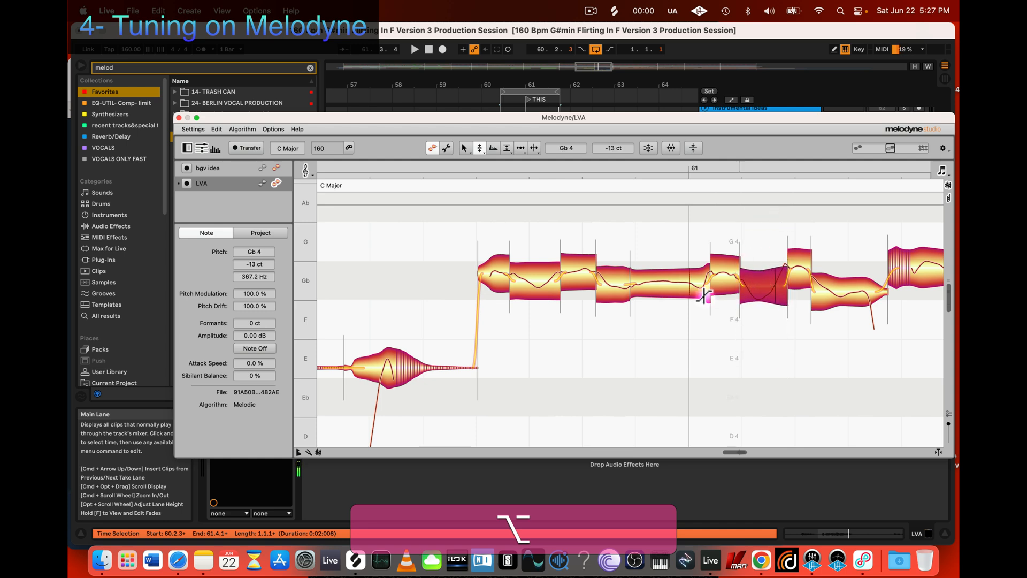
Step: Split the last Gb segment before its final fall and raise the two parts to Gb 4 -2 ct and Gb 4 -6 ct
{"action": "scroll", "coordinate": [775, 287], "scroll_direction": "right", "scroll_amount": 3}
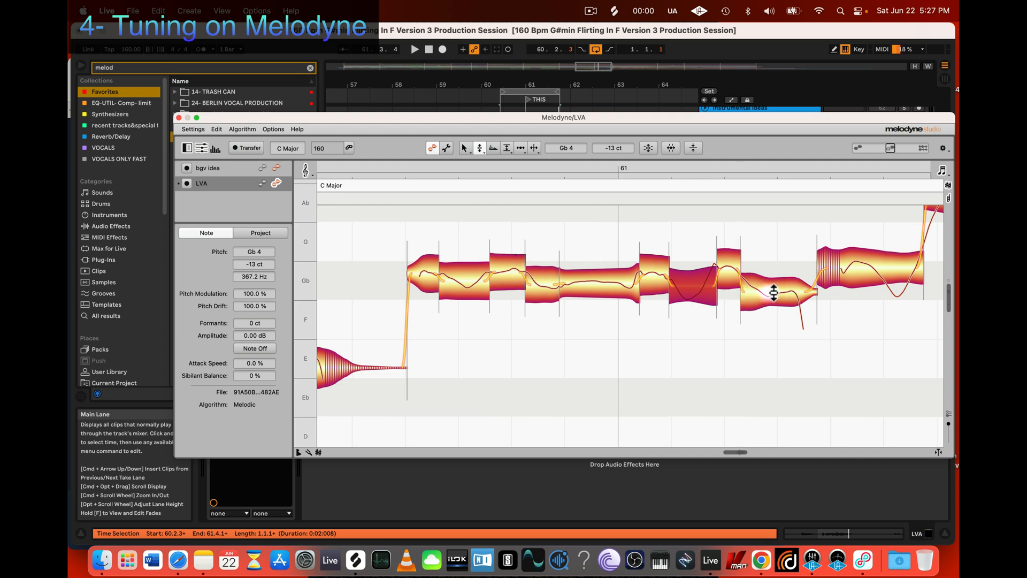
{"action": "key", "text": "3"}
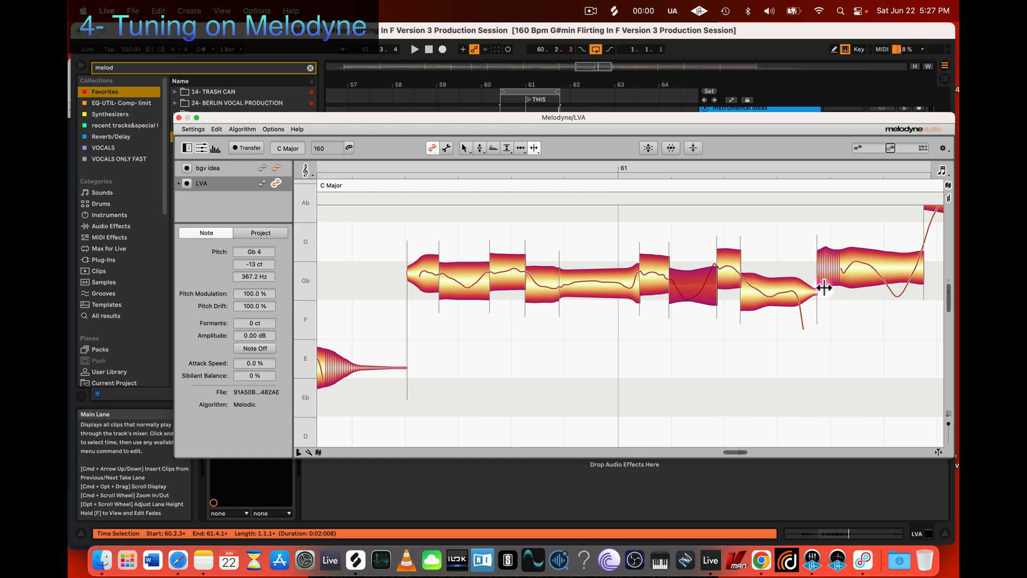
{"action": "double_click", "coordinate": [773, 293]}
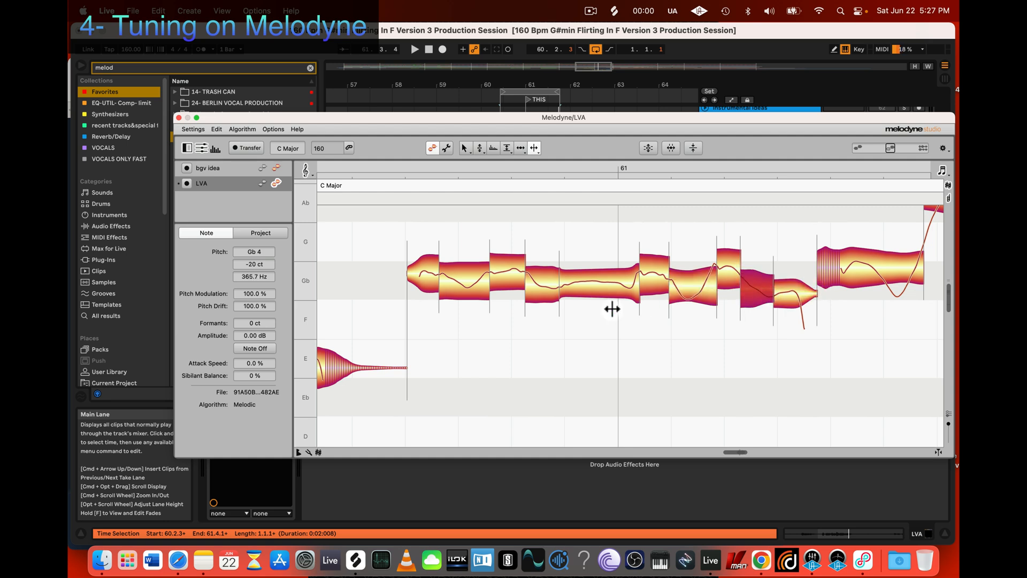
{"action": "key", "text": "2"}
{"action": "key", "text": "alt"}
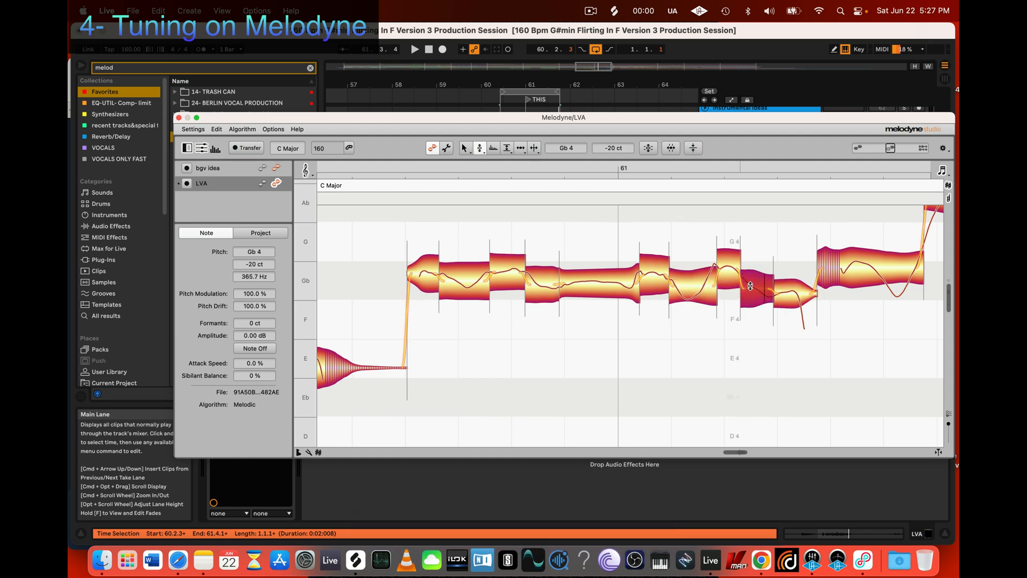
{"action": "left_click_drag", "start_coordinate": [755, 290], "coordinate": [793, 284]}
{"action": "left_click", "coordinate": [794, 291]}
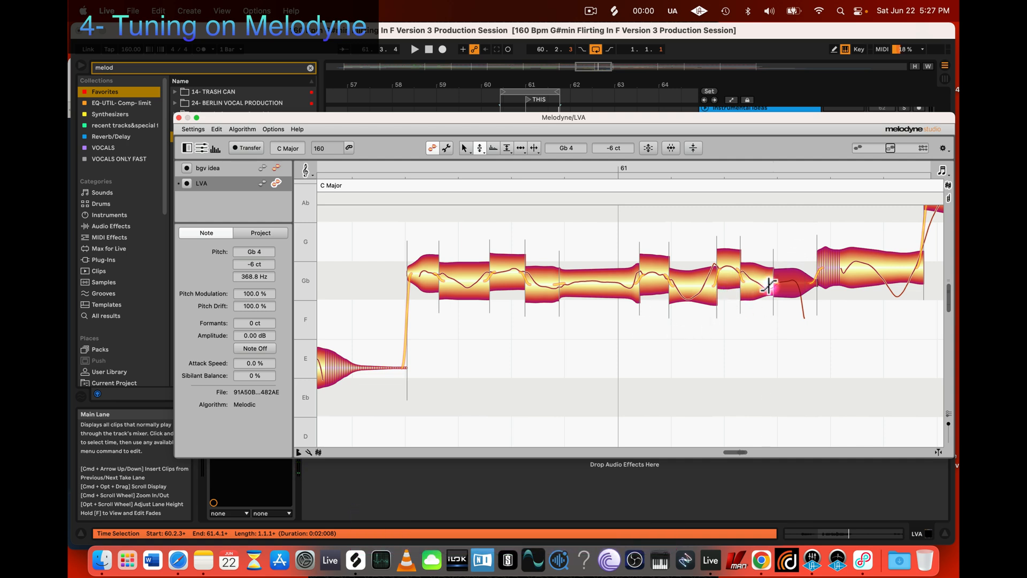
{"action": "left_click", "coordinate": [768, 281]}
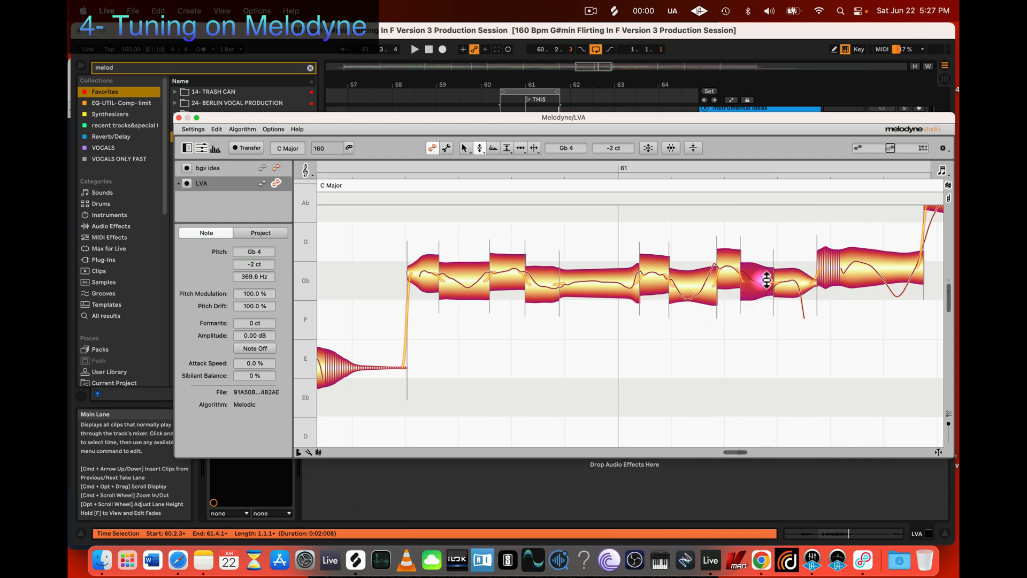
{"action": "left_click", "coordinate": [480, 149]}
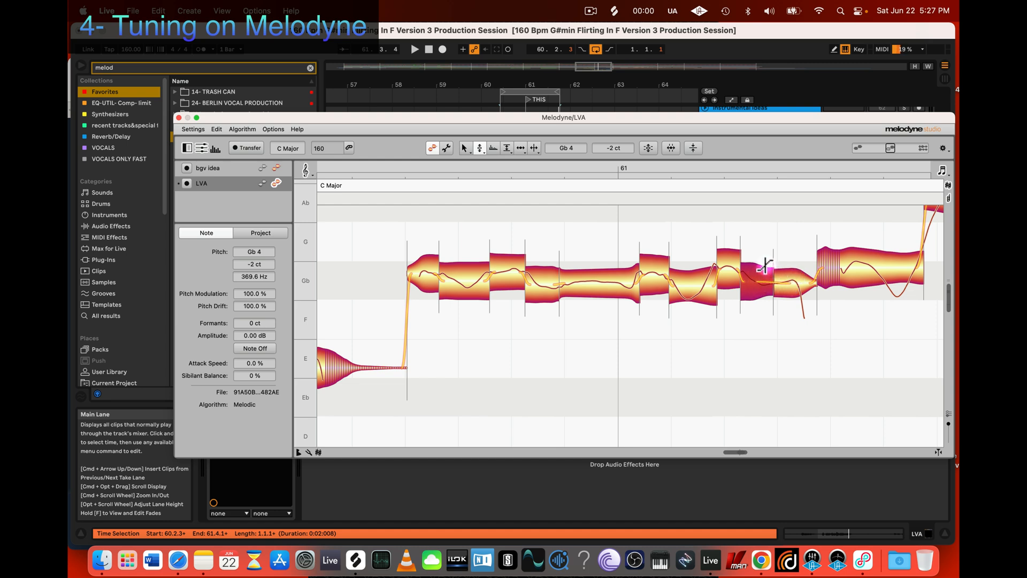
{"action": "left_click", "coordinate": [763, 327]}
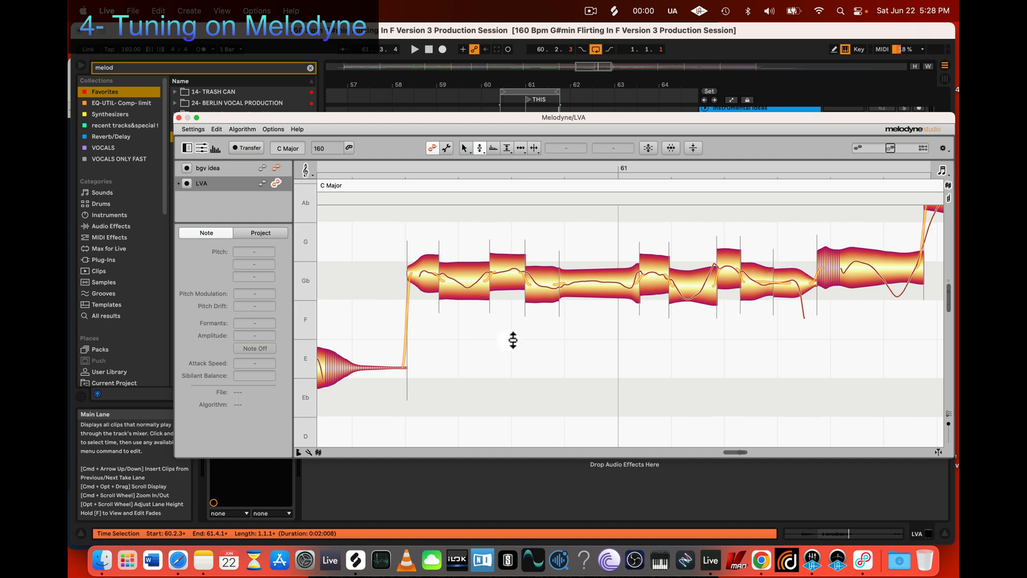
Step: Play back the tuned phrase and separate the unpitched, striped onset of the following note from its pitched part
{"action": "key", "text": "space"}
{"action": "key", "text": "3"}
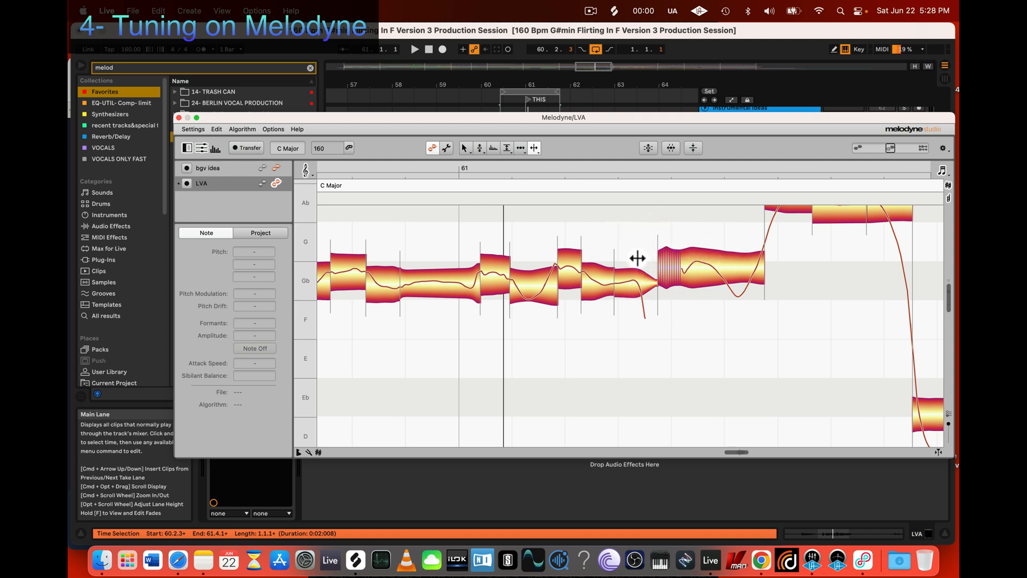
{"action": "left_click", "coordinate": [689, 266]}
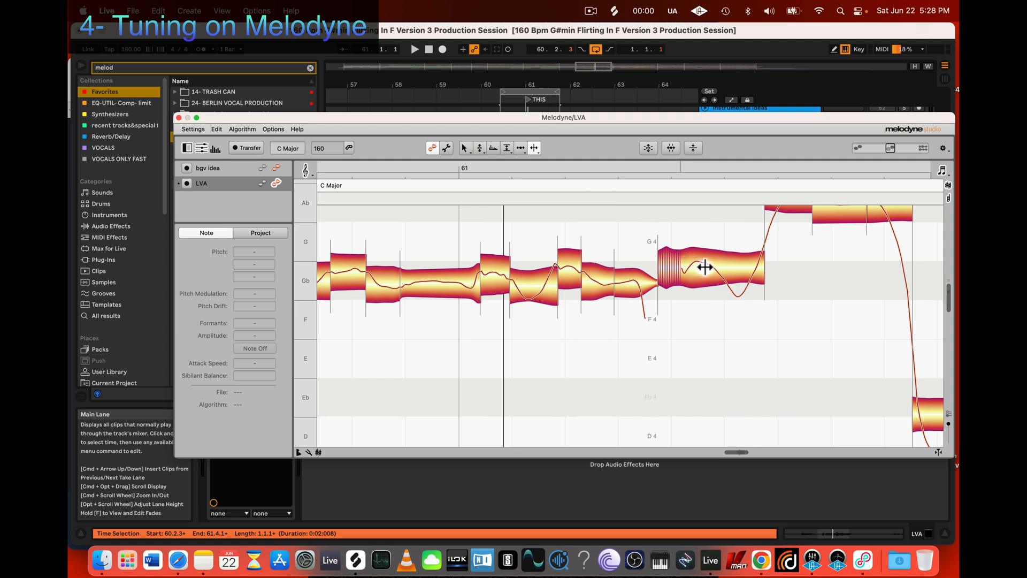
Step: Try to restore the Gb note with the striped onset to its original state by undoing all its changes
{"action": "left_click", "coordinate": [688, 261]}
{"action": "right_click", "coordinate": [688, 260]}
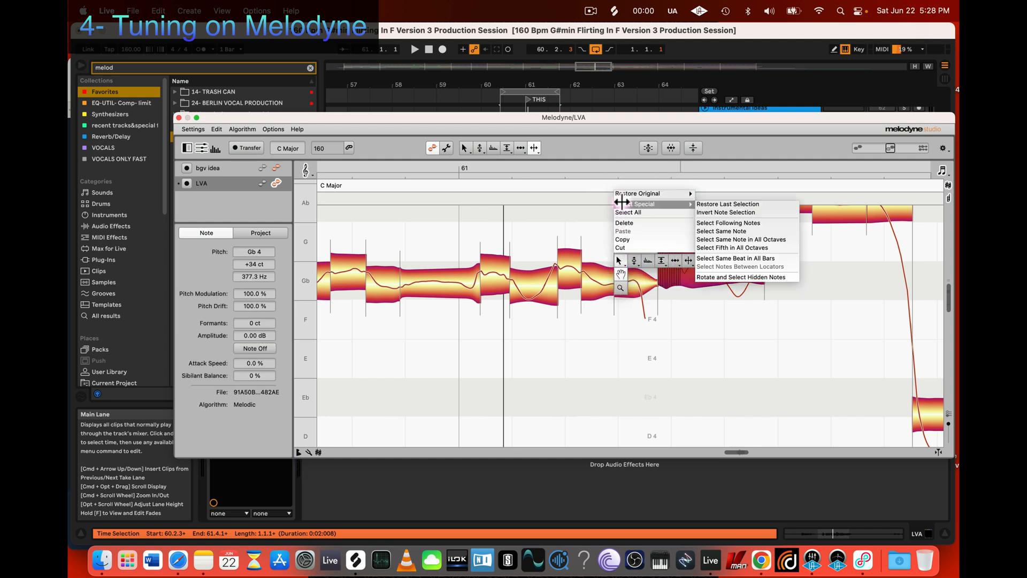
{"action": "mouse_move", "coordinate": [641, 193]}
{"action": "mouse_move", "coordinate": [711, 193]}
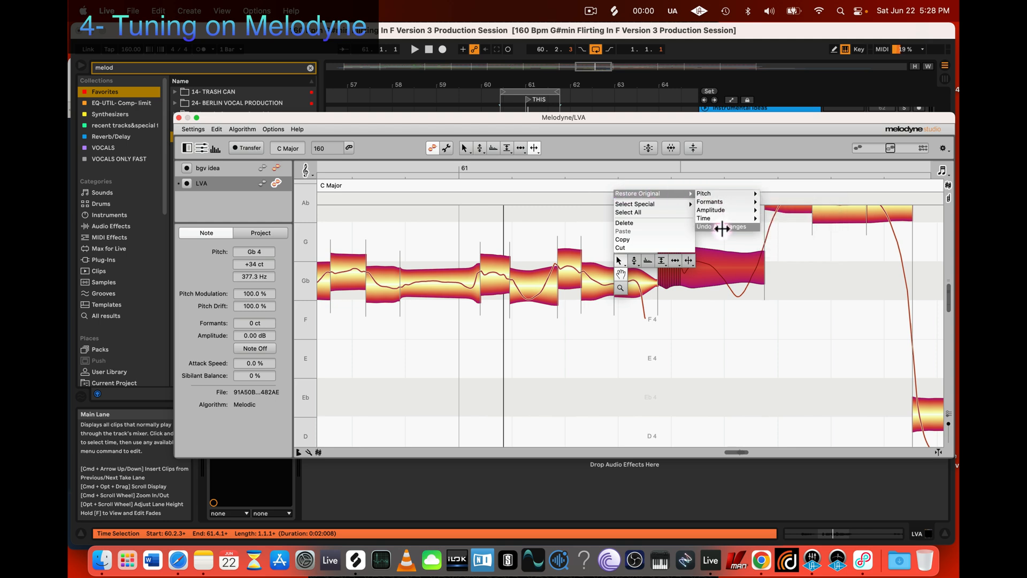
{"action": "left_click", "coordinate": [722, 228]}
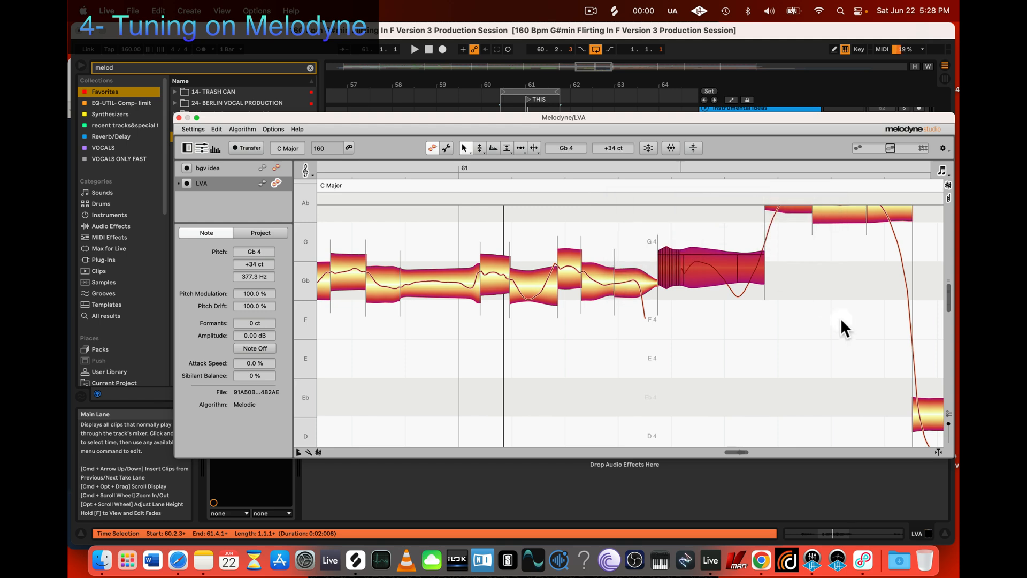
{"action": "left_click", "coordinate": [699, 316]}
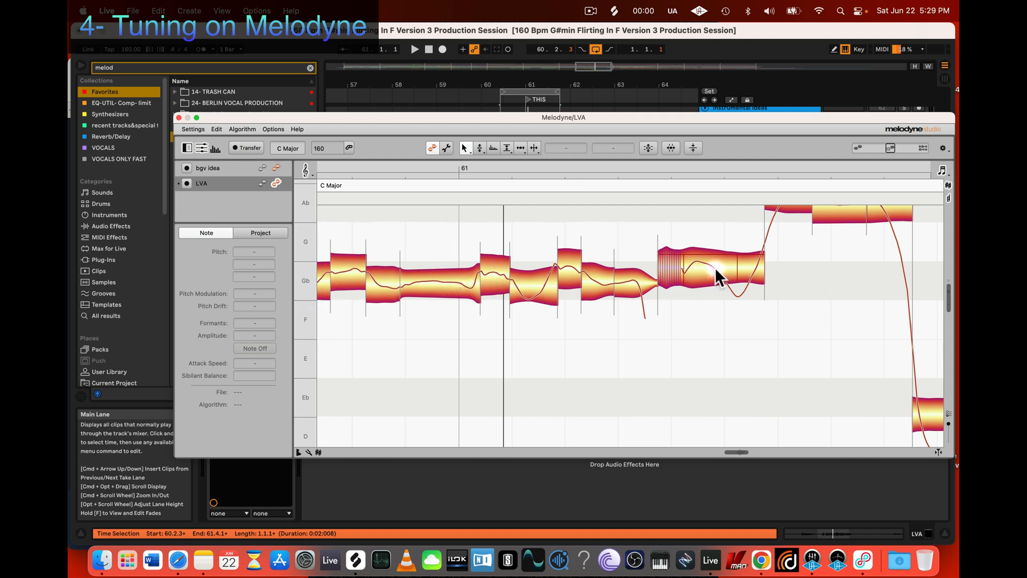
{"action": "right_click", "coordinate": [689, 264]}
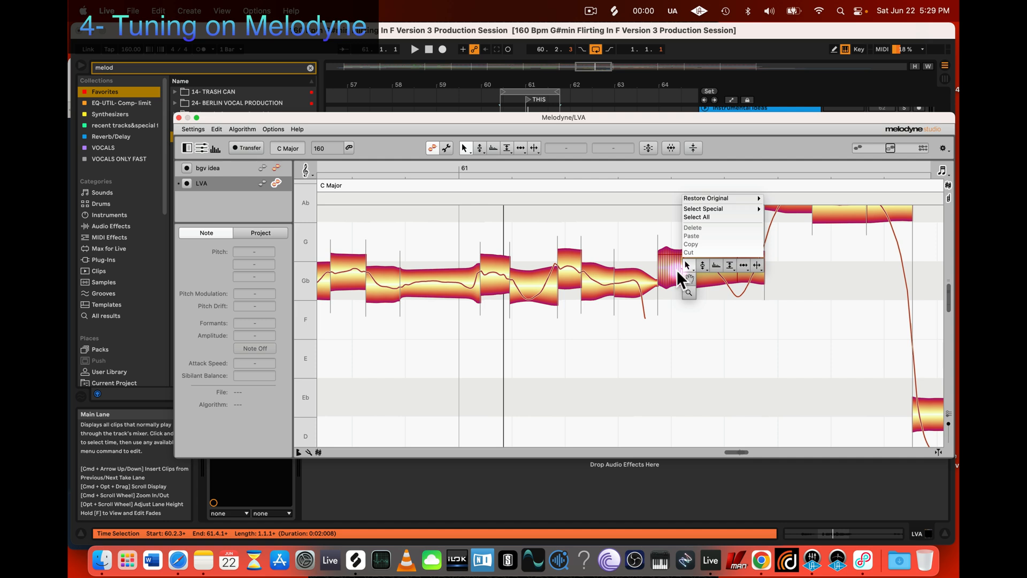
{"action": "mouse_move", "coordinate": [694, 199]}
{"action": "left_click", "coordinate": [676, 312]}
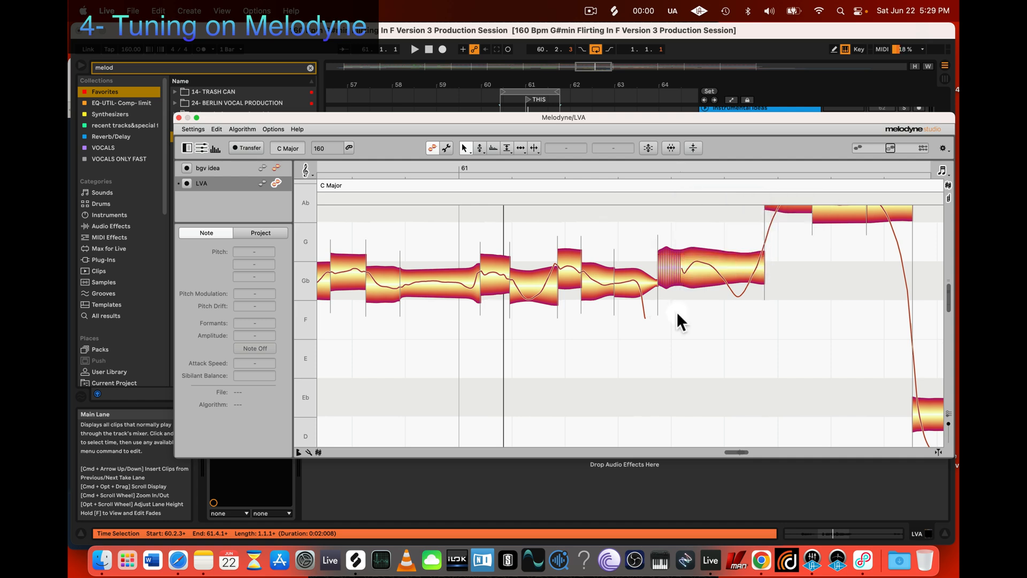
Step: Split the unpitched, striped onset from the pitched part of the last Gb note before the leap up to Ab
{"action": "key", "text": "3"}
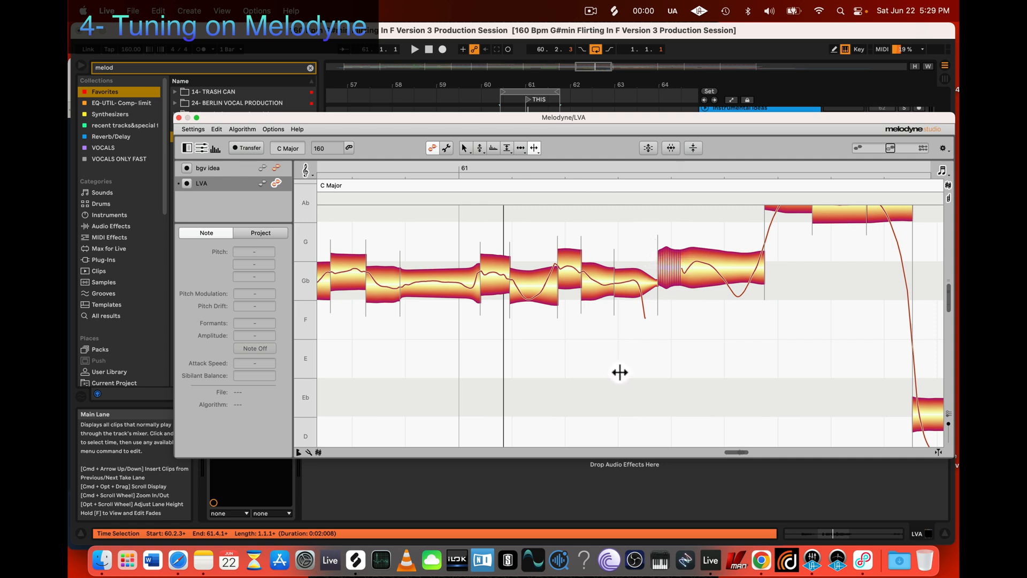
{"action": "key", "text": "z"}
{"action": "mouse_move", "coordinate": [554, 355]}
{"action": "left_mouse_down"}
{"action": "mouse_move", "coordinate": [610, 373]}
{"action": "mouse_move", "coordinate": [514, 383]}
{"action": "mouse_move", "coordinate": [548, 360]}
{"action": "left_mouse_up"}
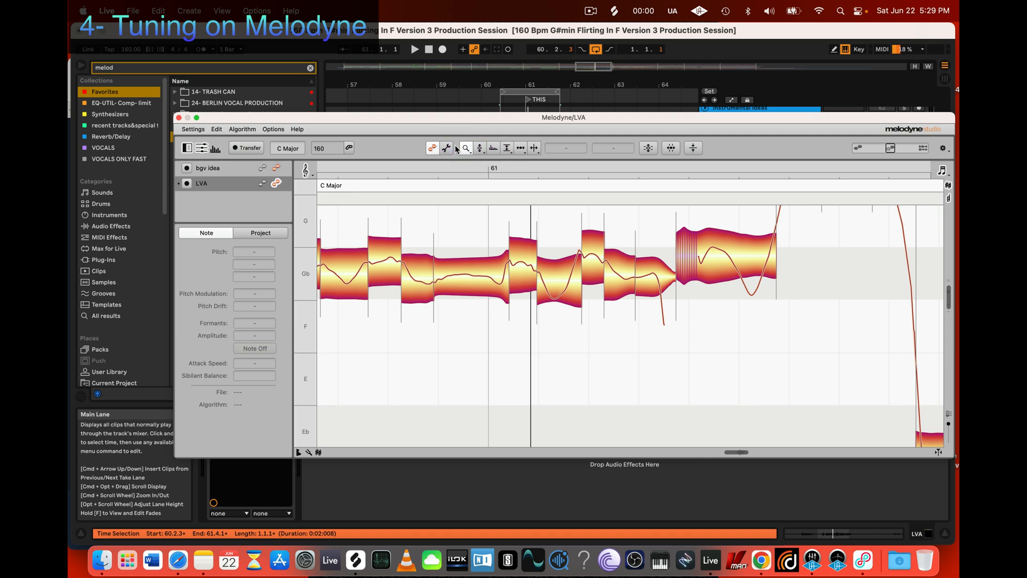
{"action": "left_click_drag", "start_coordinate": [474, 373], "coordinate": [499, 385]}
{"action": "scroll", "coordinate": [498, 384], "scroll_direction": "up", "scroll_amount": 2}
{"action": "left_click_drag", "start_coordinate": [648, 326], "coordinate": [675, 359]}
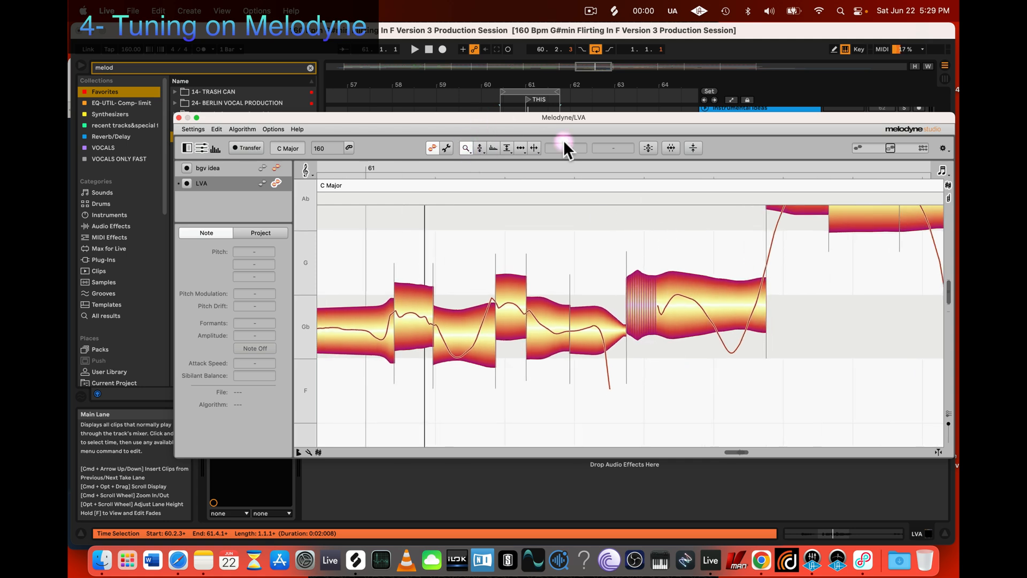
{"action": "left_click_drag", "start_coordinate": [645, 387], "coordinate": [640, 385]}
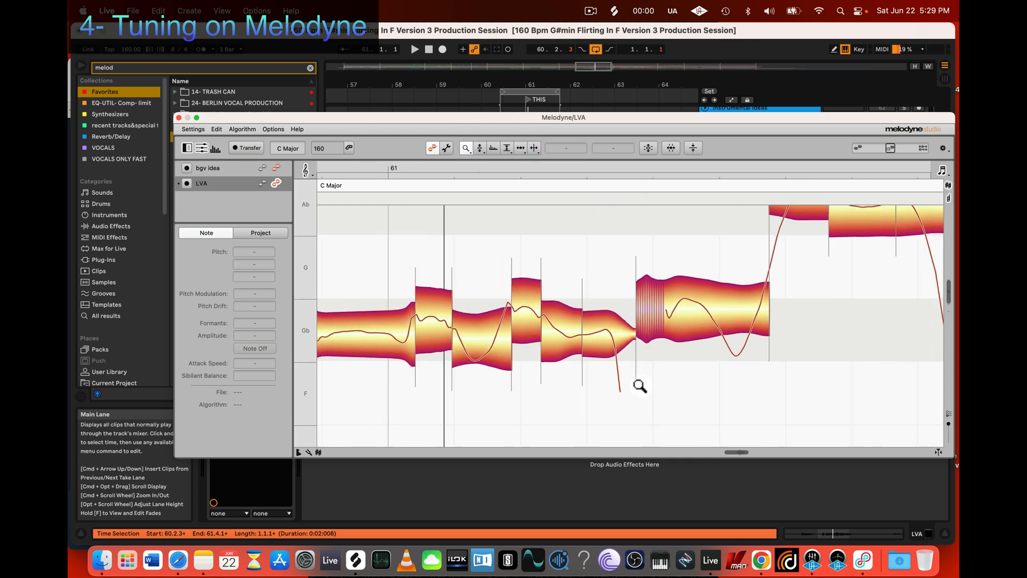
{"action": "left_click", "coordinate": [535, 149]}
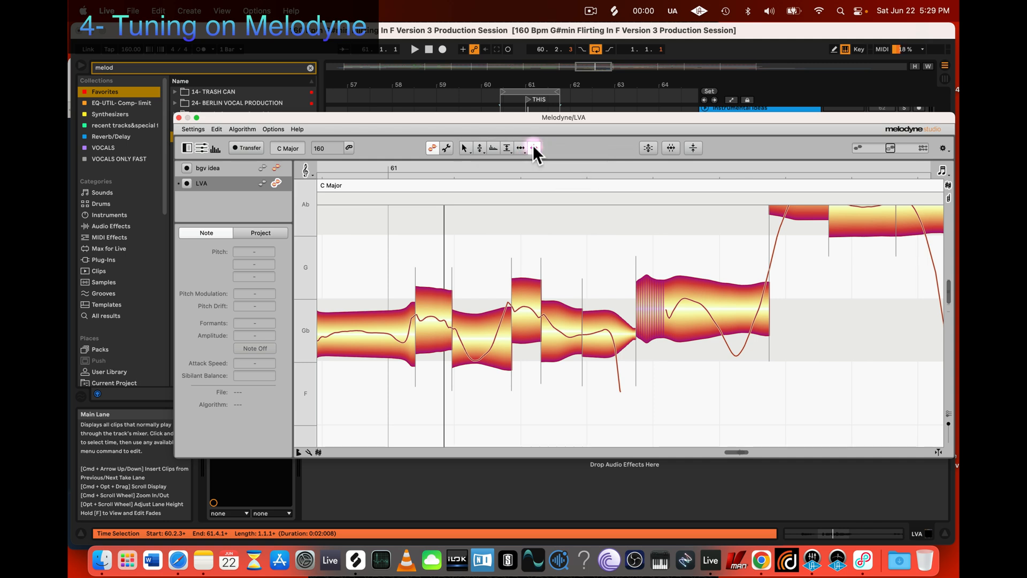
{"action": "left_click", "coordinate": [534, 161]}
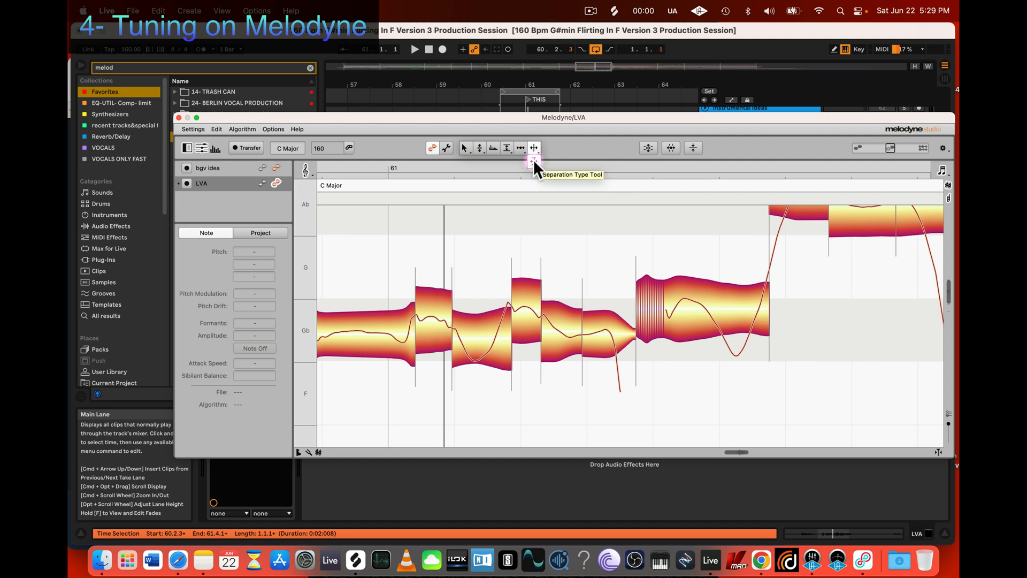
{"action": "left_click", "coordinate": [533, 147]}
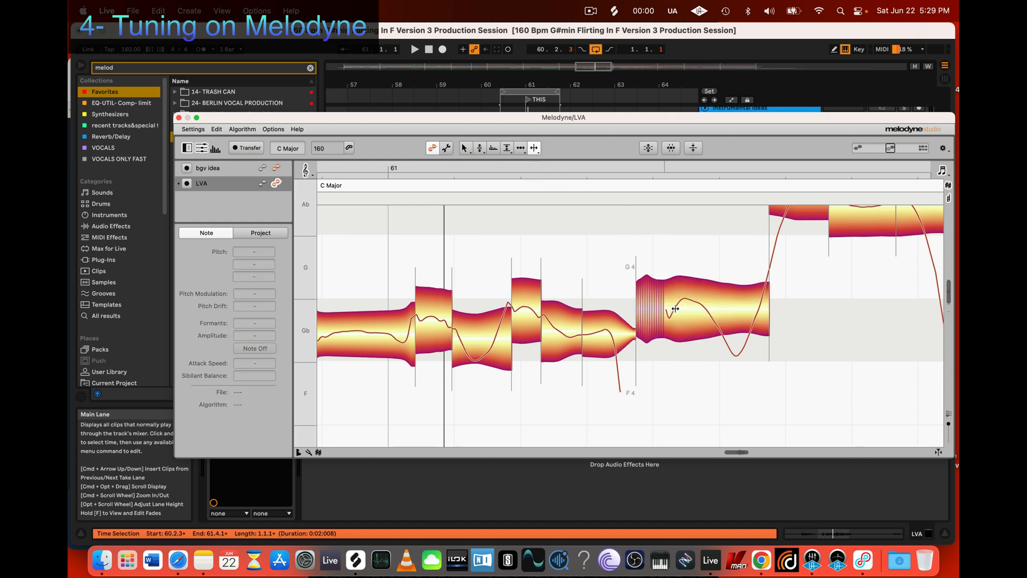
{"action": "left_click", "coordinate": [678, 304]}
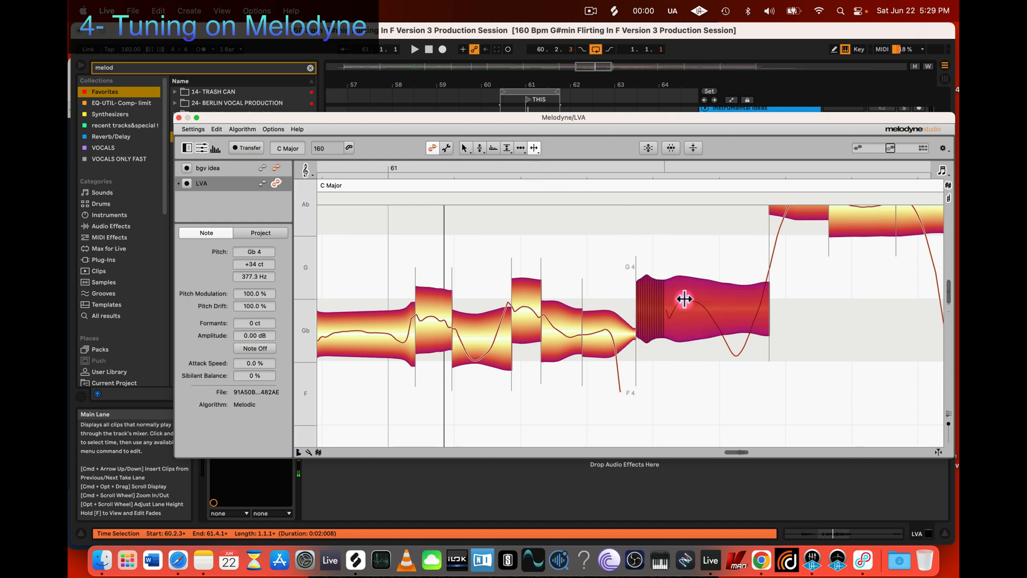
{"action": "left_click", "coordinate": [685, 297]}
{"action": "mouse_move", "coordinate": [684, 293]}
{"action": "left_mouse_down"}
{"action": "mouse_move", "coordinate": [677, 287]}
{"action": "mouse_move", "coordinate": [695, 288]}
{"action": "mouse_move", "coordinate": [668, 289]}
{"action": "left_mouse_up"}
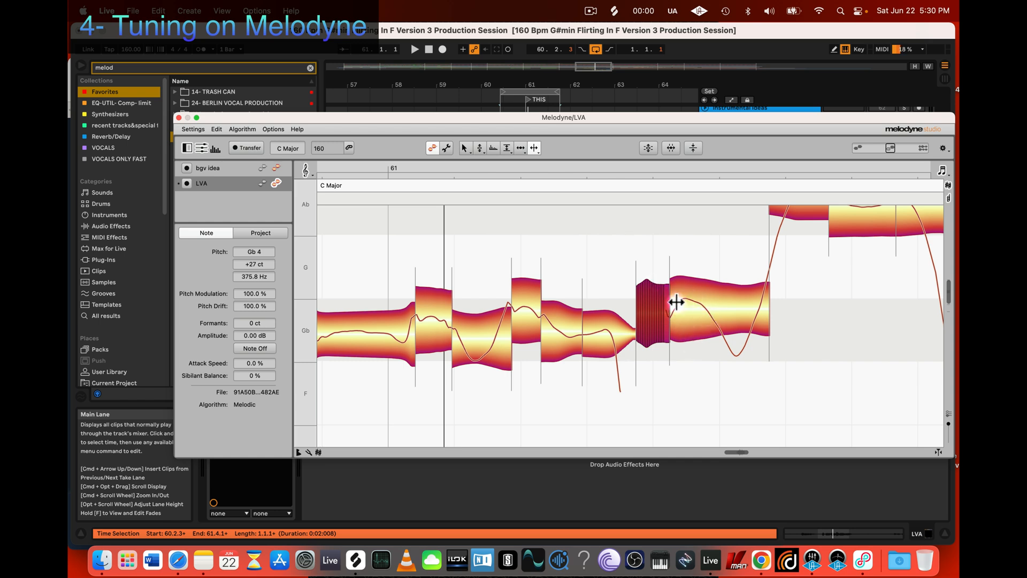
Step: Split the pitched remainder of the Gb note before its downward dip and audition the resulting parts
{"action": "double_click", "coordinate": [706, 309]}
{"action": "left_click_drag", "start_coordinate": [688, 305], "coordinate": [687, 296]}
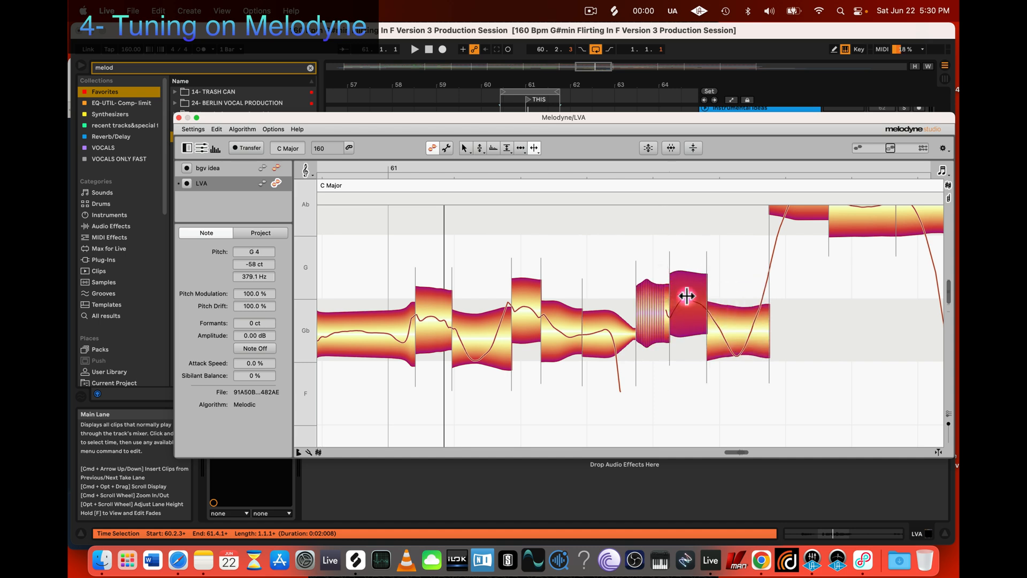
{"action": "key", "text": "2"}
{"action": "left_click", "coordinate": [726, 325]}
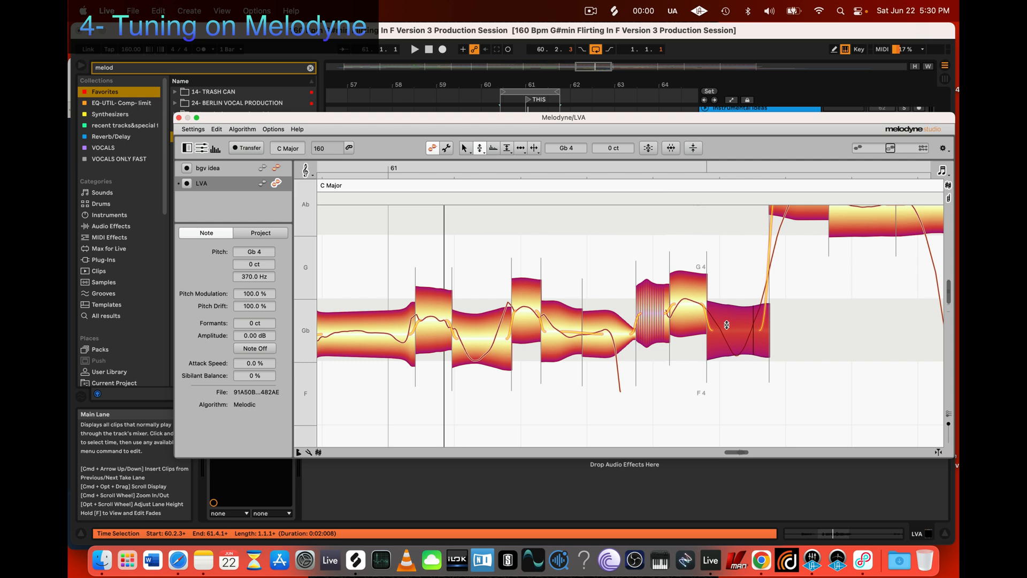
{"action": "left_click", "coordinate": [680, 293]}
{"action": "scroll", "coordinate": [514, 335], "scroll_direction": "left", "scroll_amount": 5}
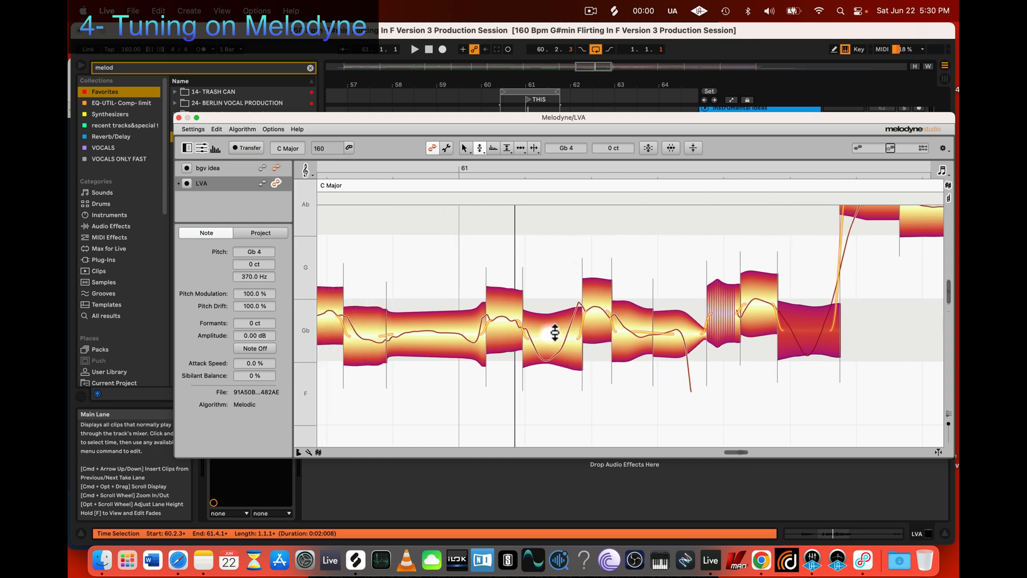
Step: Try lowering the earlier dipping Gb segment to Gb 4 -33 ct, return it to Gb 4 -13 ct and audition it against its neighbour
{"action": "left_click_drag", "start_coordinate": [560, 332], "coordinate": [564, 353]}
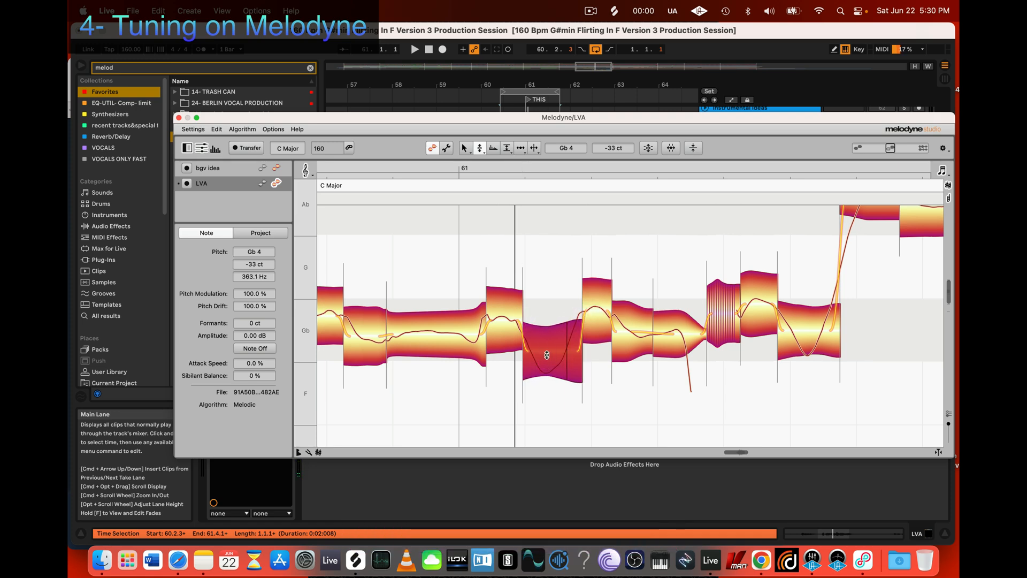
{"action": "left_click_drag", "start_coordinate": [555, 359], "coordinate": [573, 337]}
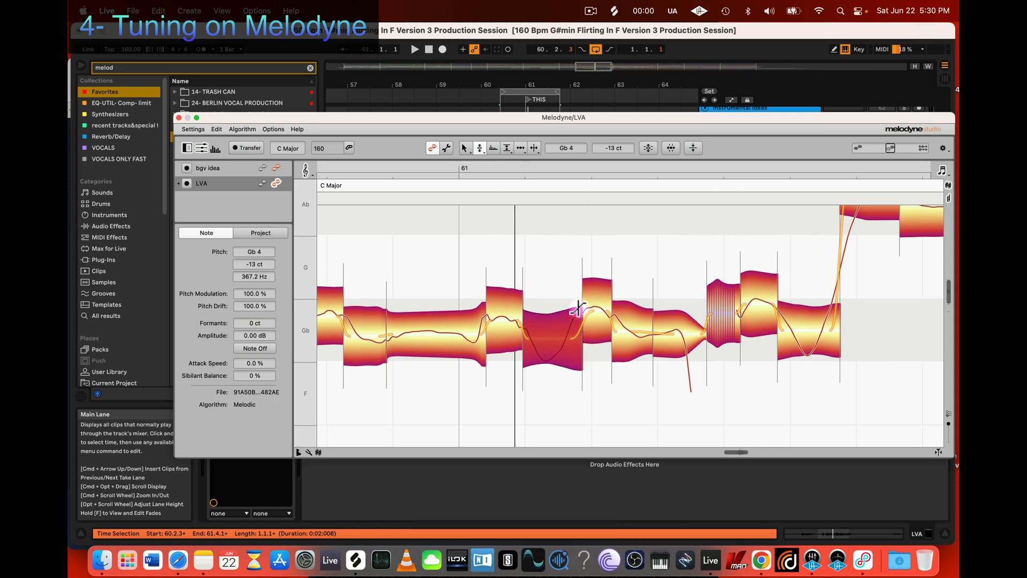
{"action": "left_click", "coordinate": [514, 316]}
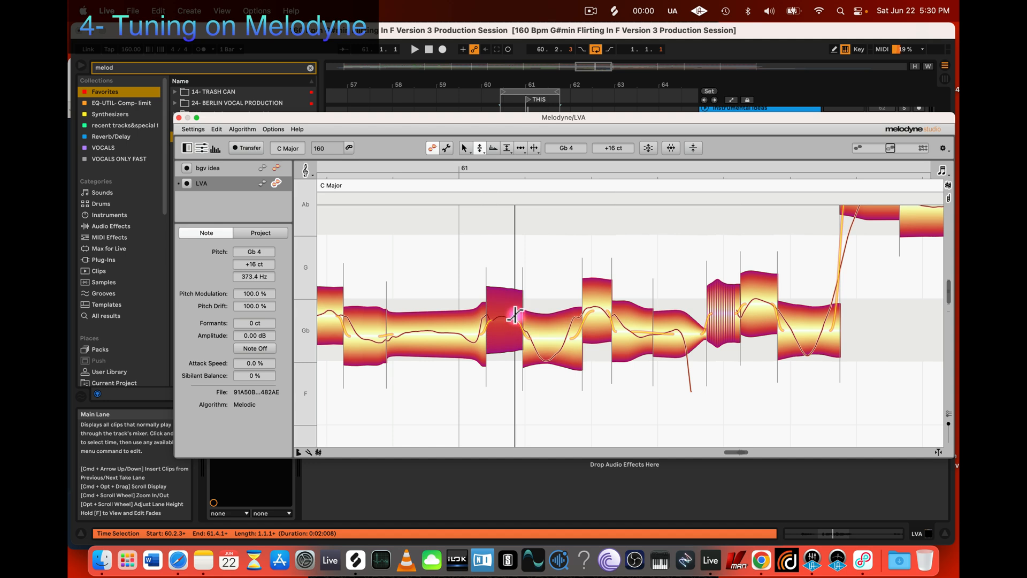
{"action": "left_click", "coordinate": [569, 341]}
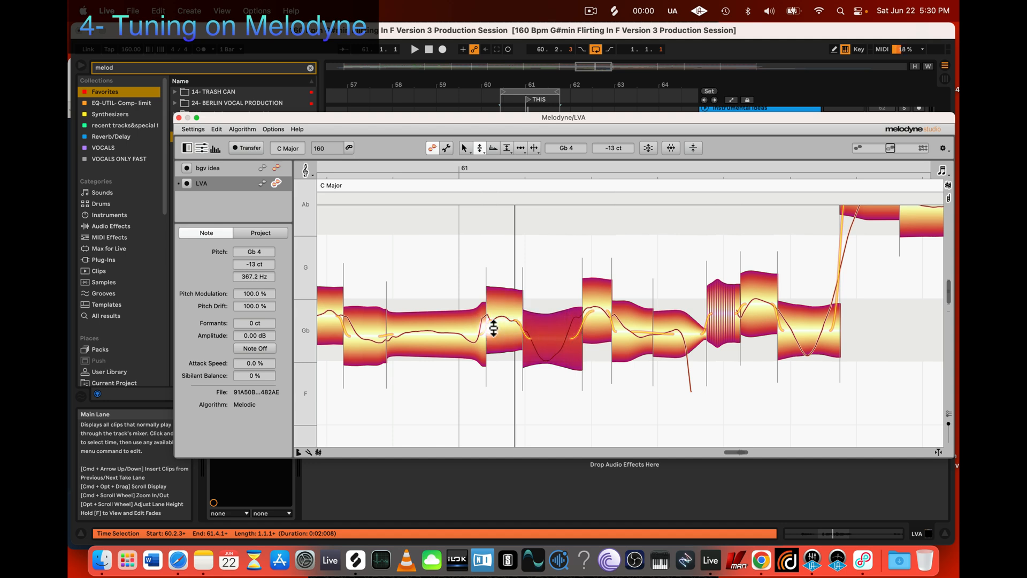
Step: Play back the tuned phrase and follow it to the high Ab notes after the leap
{"action": "key", "text": "space"}
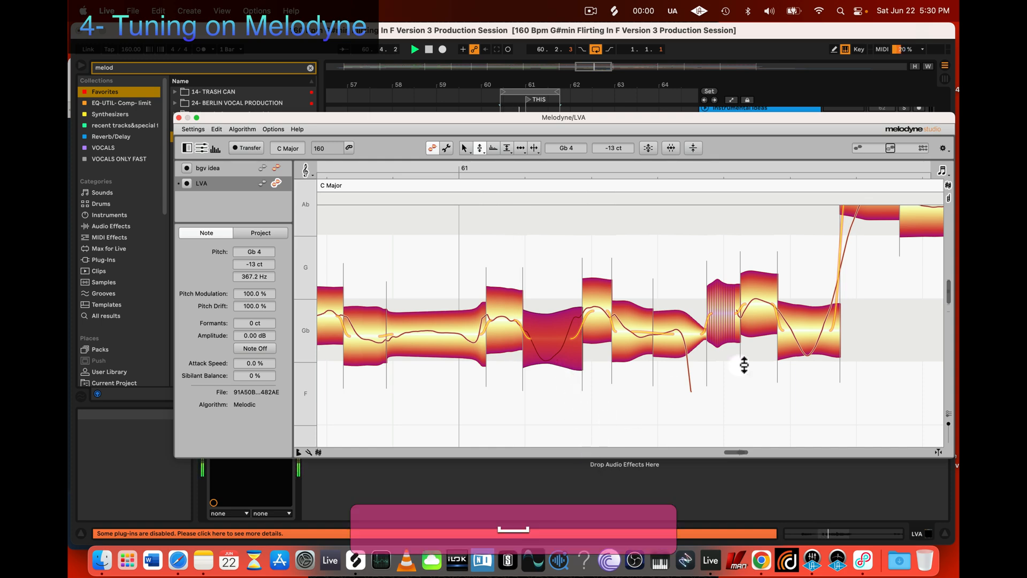
{"action": "scroll", "coordinate": [750, 369], "scroll_direction": "right", "scroll_amount": 5}
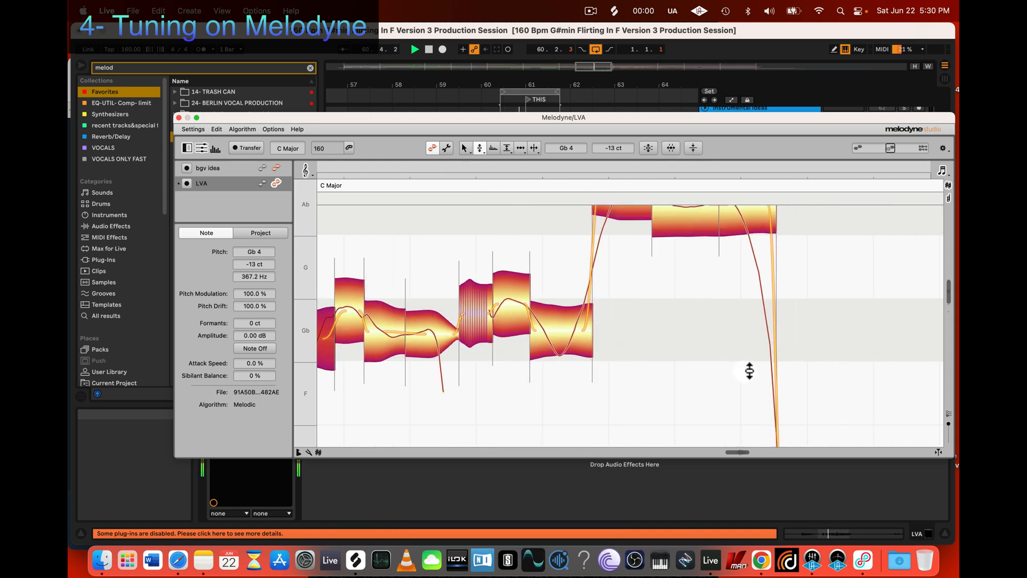
{"action": "key", "text": "space"}
{"action": "scroll", "coordinate": [740, 369], "scroll_direction": "up", "scroll_amount": 2}
{"action": "key", "text": "space"}
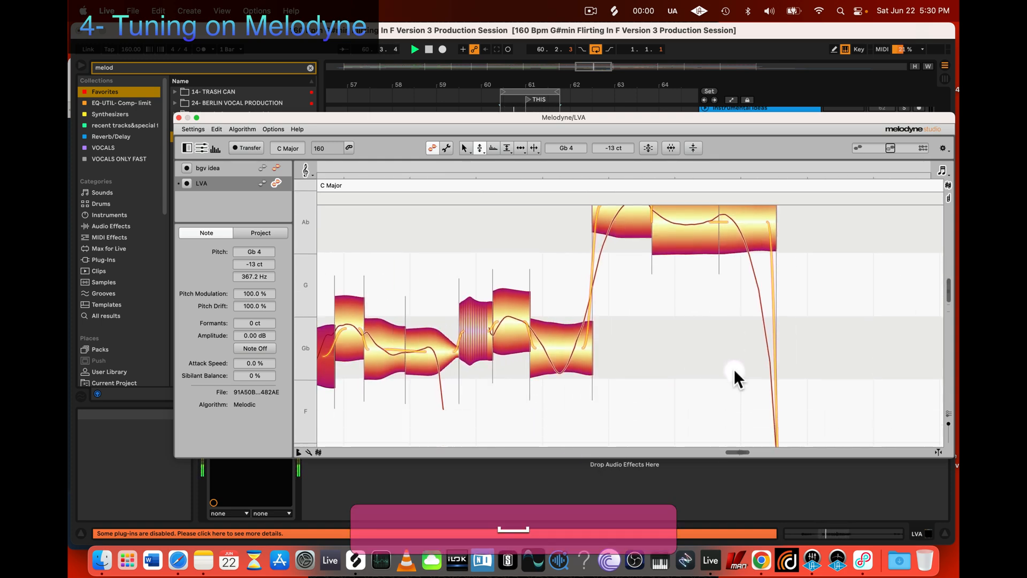
{"action": "scroll", "coordinate": [734, 375], "scroll_direction": "up", "scroll_amount": 2}
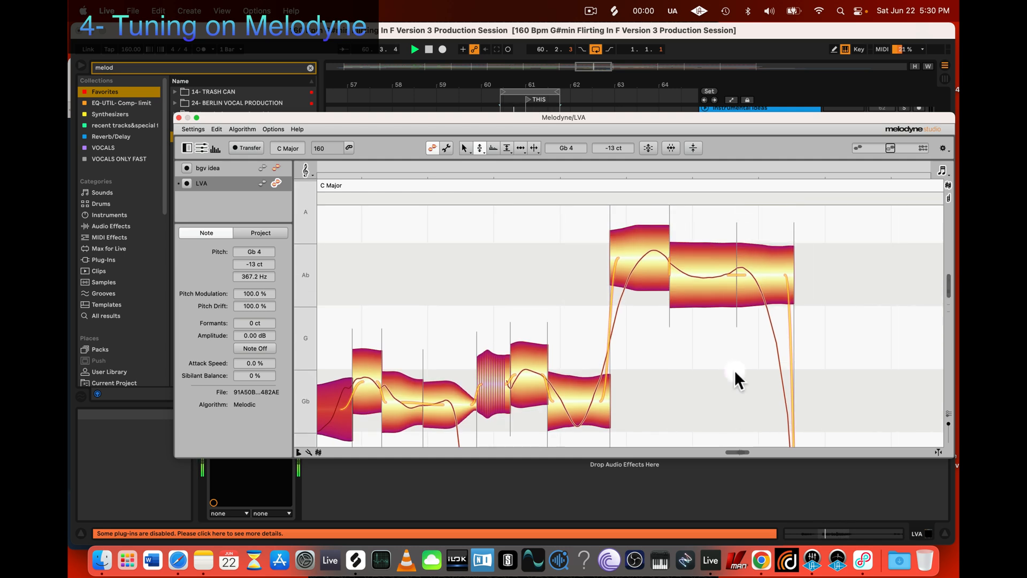
Step: Try the first Ab segment at Ab 4 +48 ct and 0 ct, settling on Ab 4 +24 ct
{"action": "left_click", "coordinate": [644, 263]}
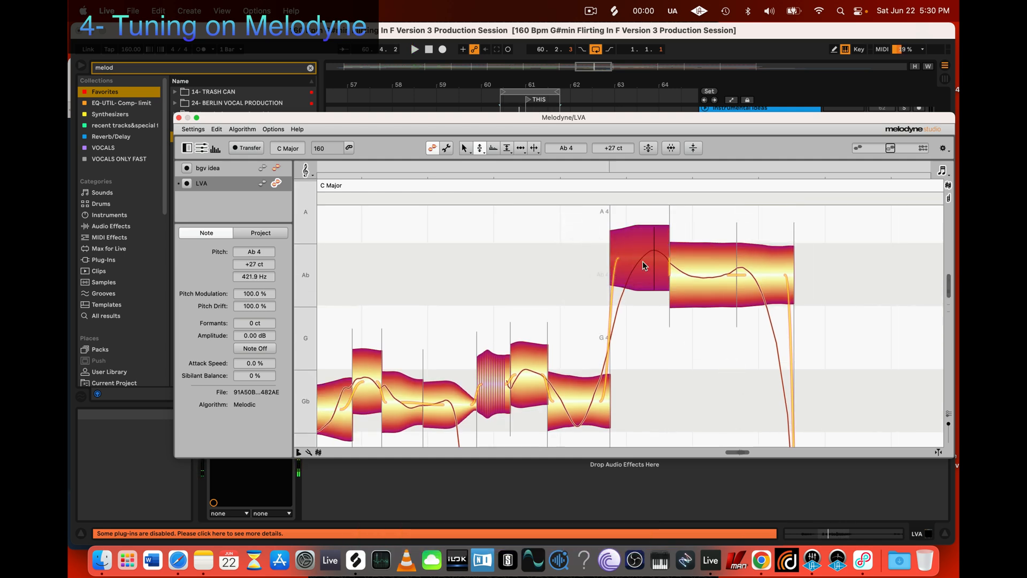
{"action": "left_click_drag", "start_coordinate": [643, 261], "coordinate": [648, 276]}
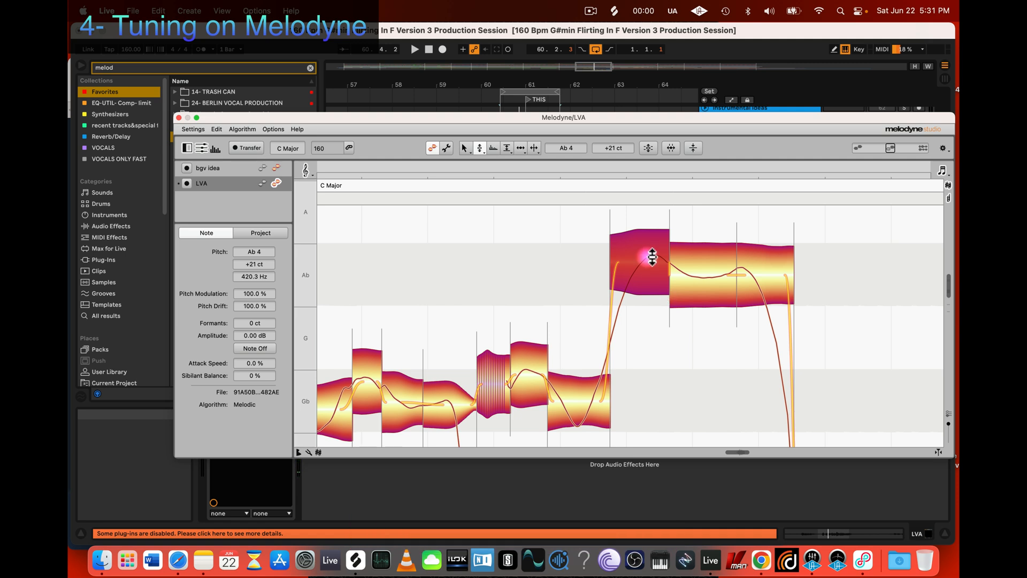
{"action": "left_click_drag", "start_coordinate": [650, 257], "coordinate": [652, 240]}
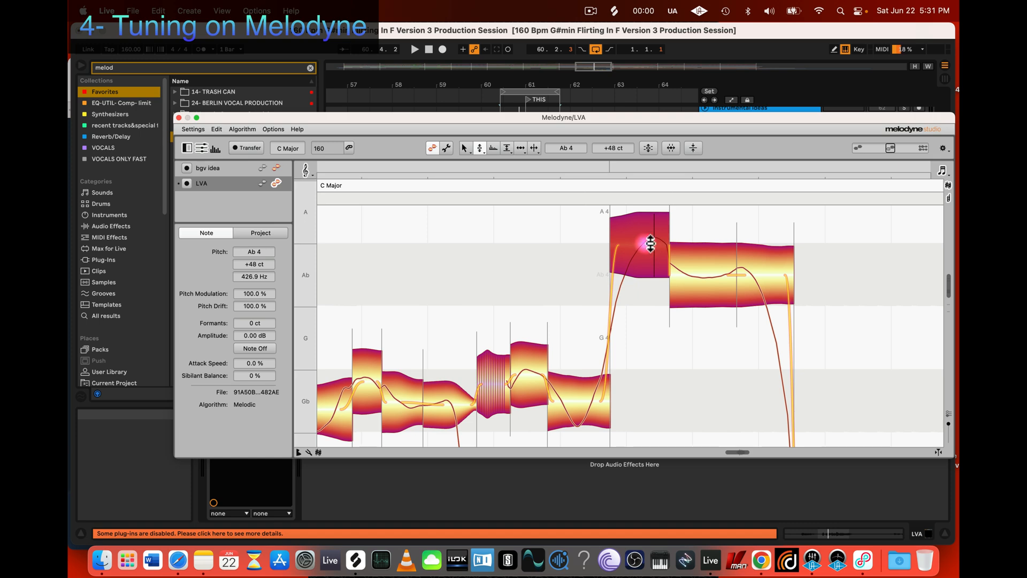
{"action": "left_click_drag", "start_coordinate": [650, 243], "coordinate": [648, 258]}
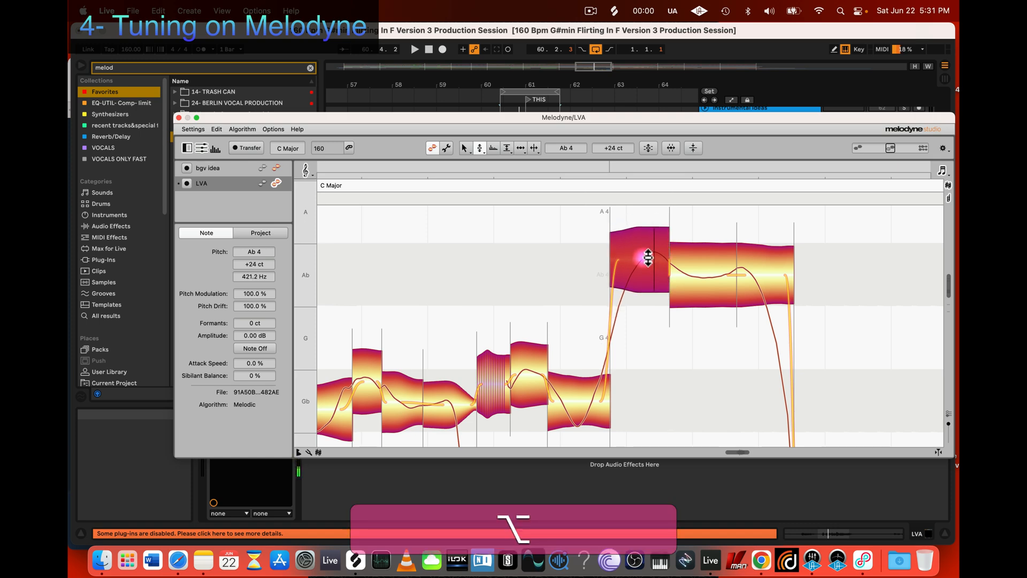
{"action": "double_click", "coordinate": [648, 258]}
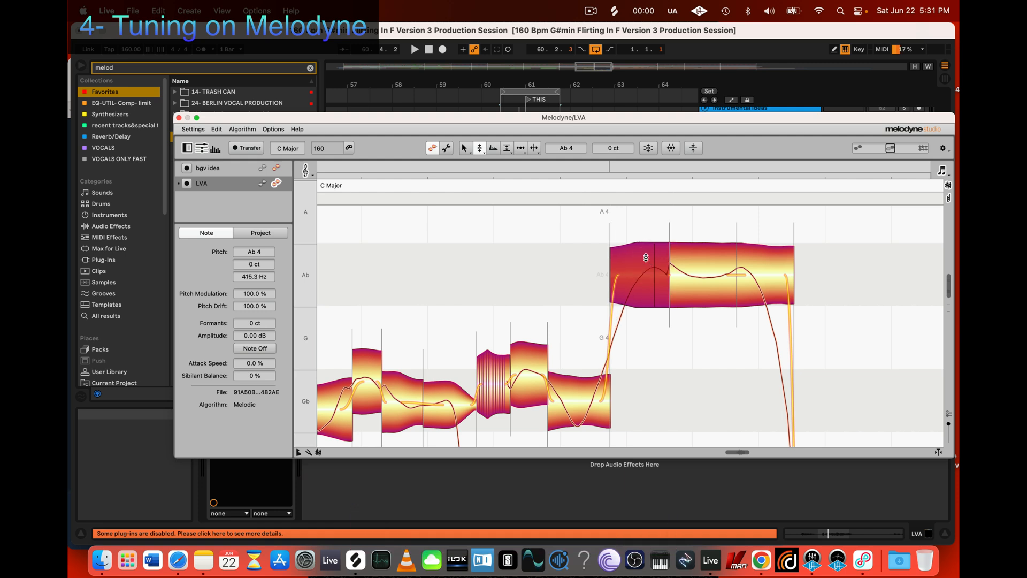
{"action": "key", "text": "super+z"}
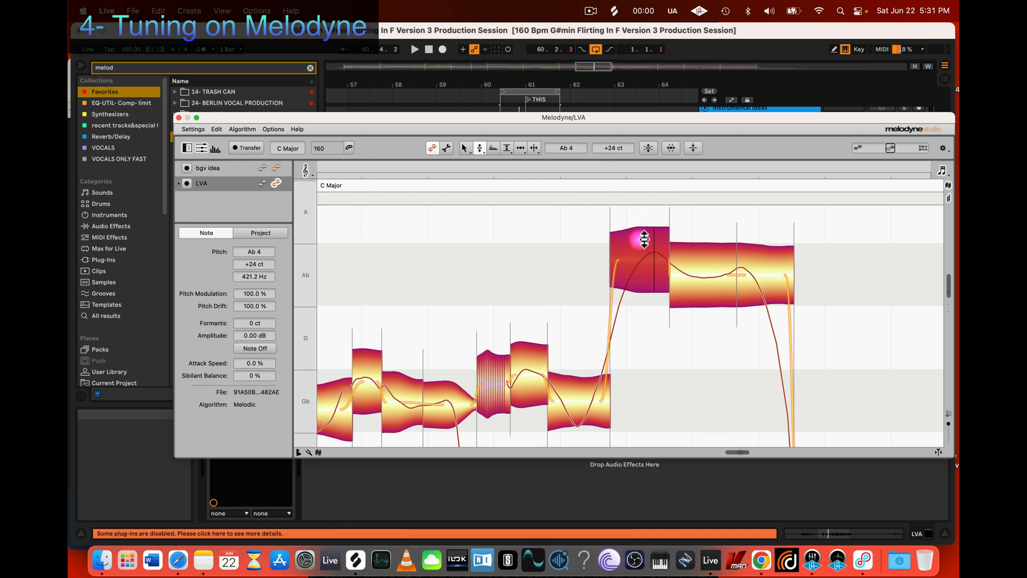
Step: Examine the pitch drop from the high Ab notes to the long low note that follows them
{"action": "scroll", "coordinate": [680, 322], "scroll_direction": "down", "scroll_amount": 1}
{"action": "key", "text": "z"}
{"action": "left_click_drag", "start_coordinate": [737, 393], "coordinate": [624, 315]}
{"action": "scroll", "coordinate": [641, 296], "scroll_direction": "down", "scroll_amount": 2}
{"action": "scroll", "coordinate": [623, 314], "scroll_direction": "down", "scroll_amount": 2}
{"action": "scroll", "coordinate": [632, 315], "scroll_direction": "right", "scroll_amount": 3}
{"action": "scroll", "coordinate": [629, 321], "scroll_direction": "down", "scroll_amount": 2}
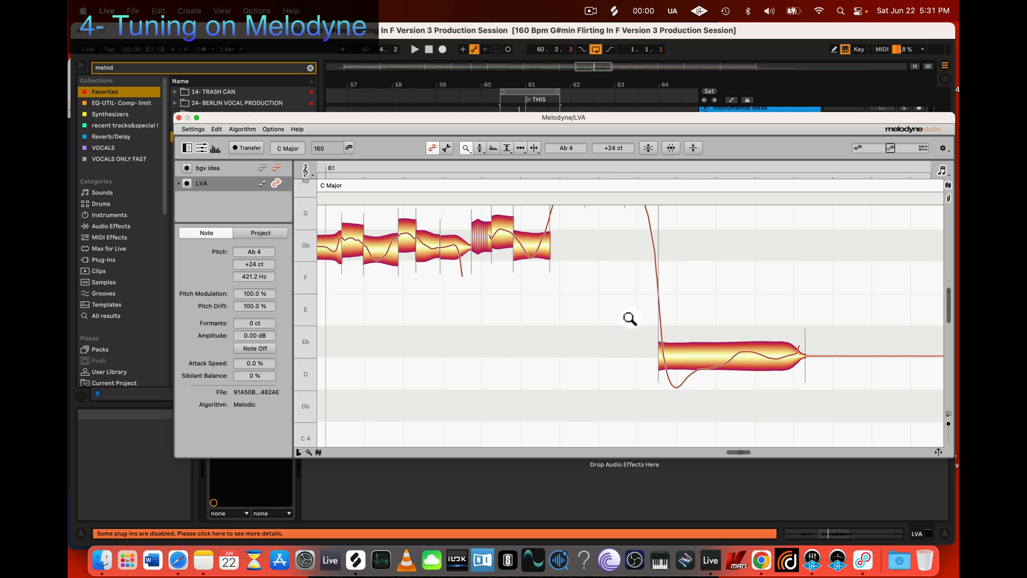
{"action": "scroll", "coordinate": [701, 358], "scroll_direction": "up", "scroll_amount": 3}
{"action": "scroll", "coordinate": [700, 360], "scroll_direction": "down", "scroll_amount": 2}
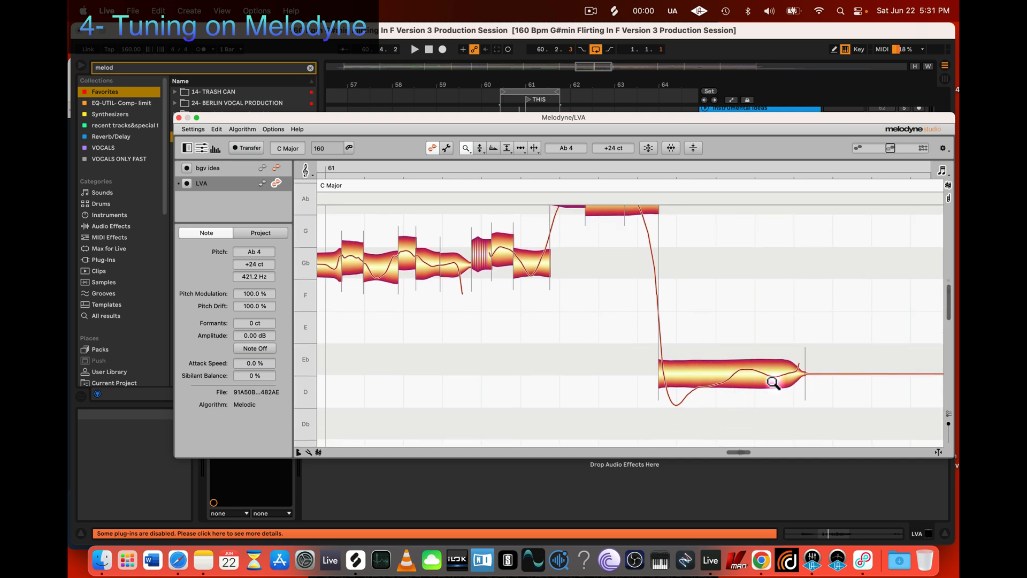
{"action": "key", "text": "3"}
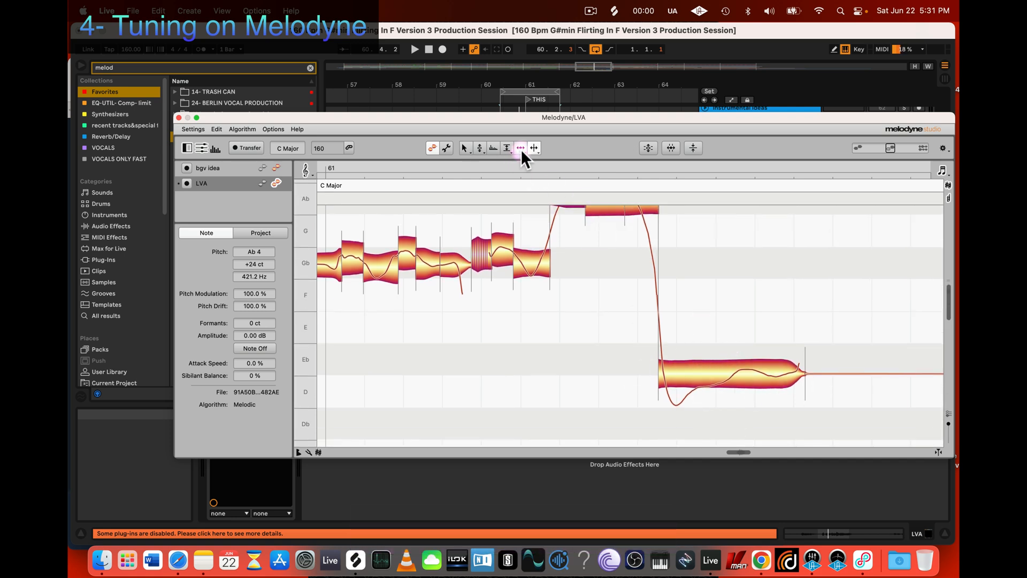
{"action": "left_click", "coordinate": [535, 148]}
{"action": "scroll", "coordinate": [694, 321], "scroll_direction": "up", "scroll_amount": 2}
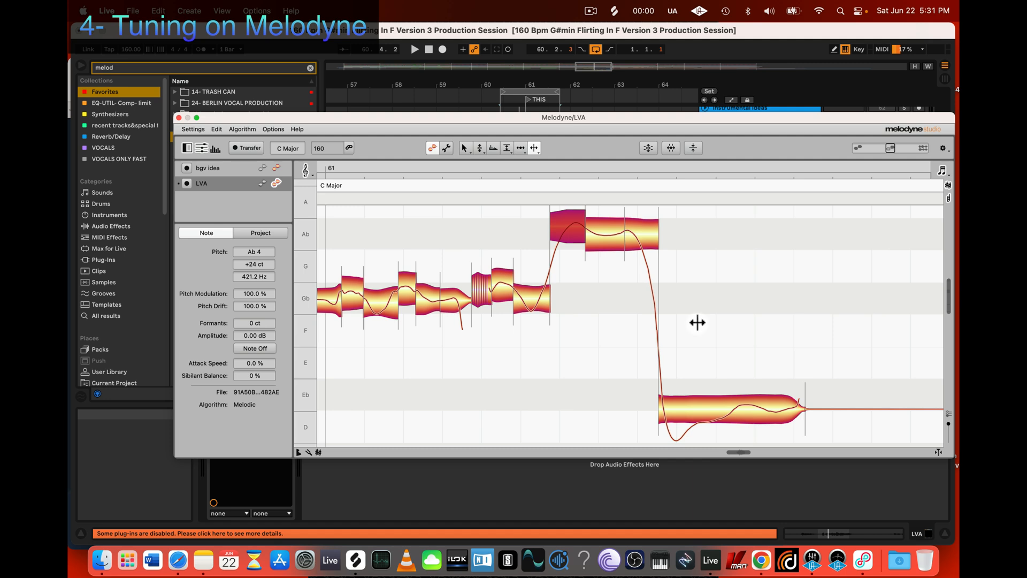
{"action": "scroll", "coordinate": [694, 321], "scroll_direction": "left", "scroll_amount": 2}
{"action": "scroll", "coordinate": [694, 321], "scroll_direction": "down", "scroll_amount": 1}
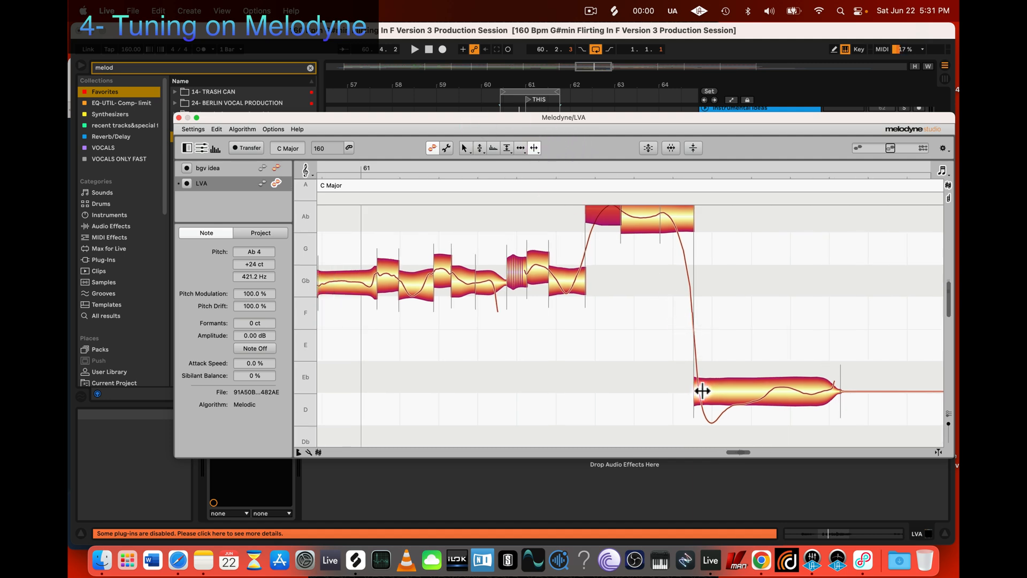
{"action": "key", "text": "z"}
{"action": "left_click_drag", "start_coordinate": [562, 378], "coordinate": [613, 379]}
{"action": "scroll", "coordinate": [602, 351], "scroll_direction": "down", "scroll_amount": 1}
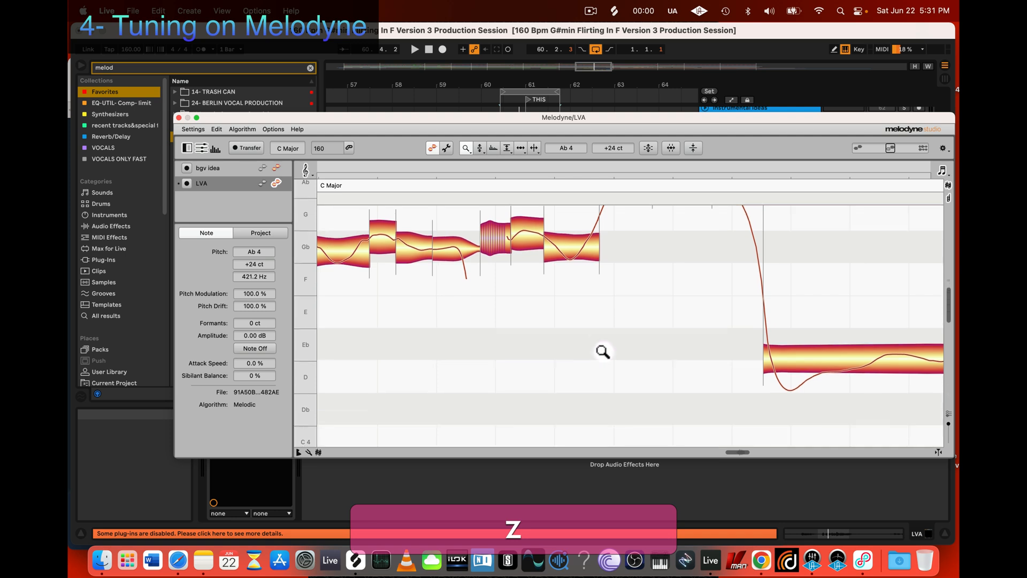
{"action": "scroll", "coordinate": [602, 351], "scroll_direction": "right", "scroll_amount": 3}
{"action": "left_click_drag", "start_coordinate": [568, 322], "coordinate": [559, 285]}
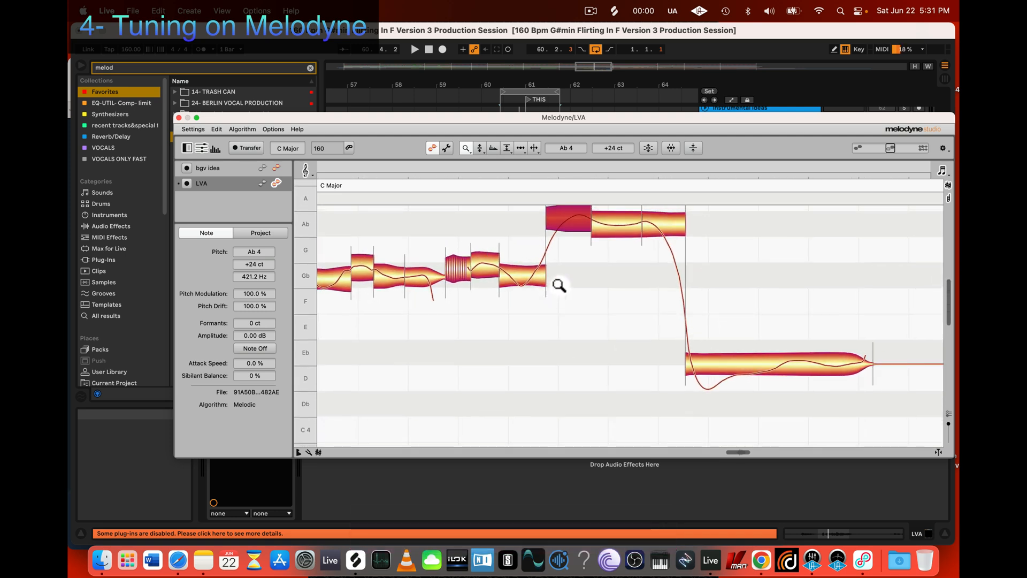
{"action": "mouse_move", "coordinate": [634, 287]}
{"action": "left_mouse_down"}
{"action": "mouse_move", "coordinate": [630, 302]}
{"action": "mouse_move", "coordinate": [633, 280]}
{"action": "left_mouse_up"}
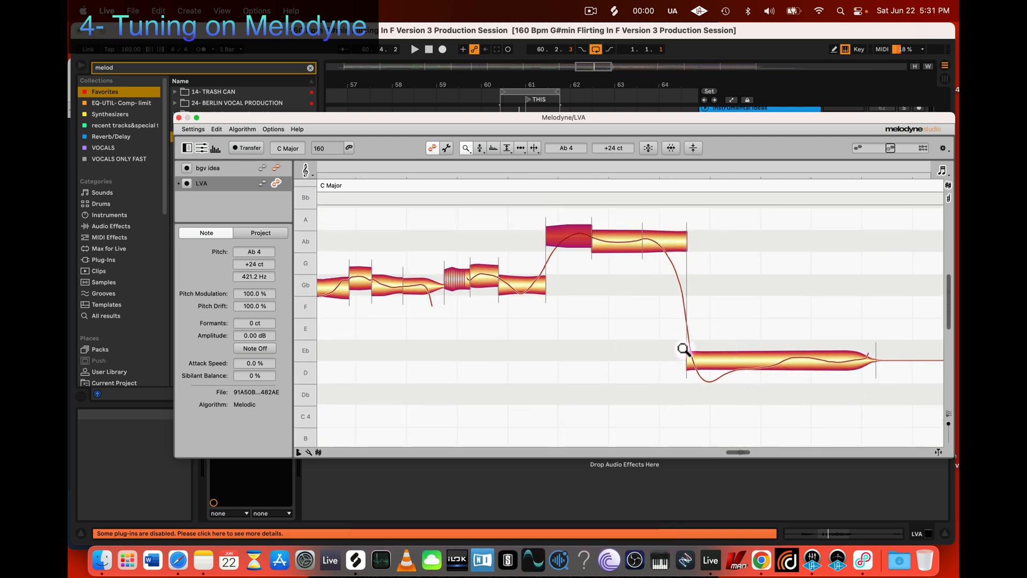
{"action": "left_click_drag", "start_coordinate": [646, 353], "coordinate": [672, 367]}
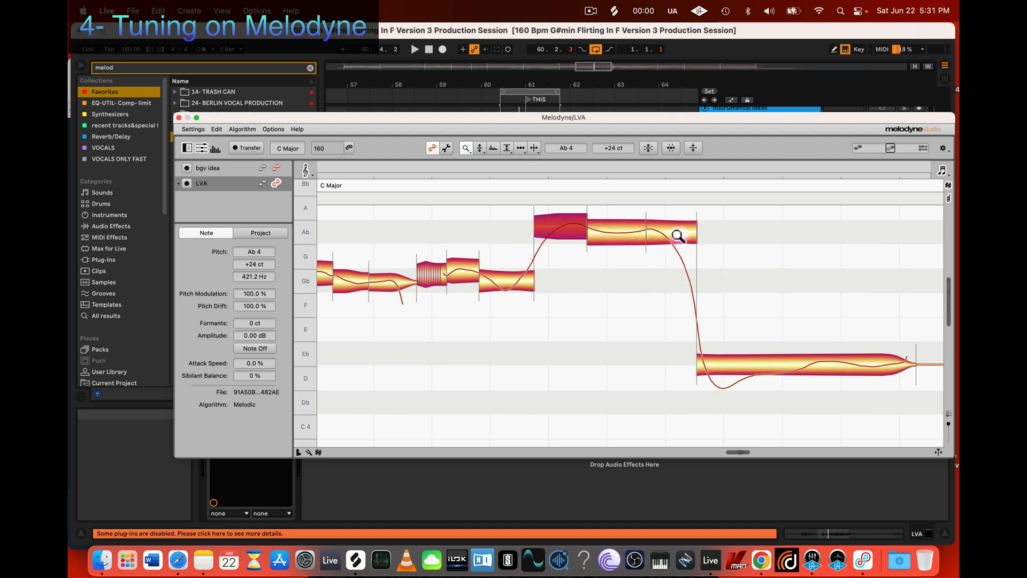
Step: Split the short onset off the long low note after the drop, placing the cut just before the bottom of its pitch dip
{"action": "key", "text": "4"}
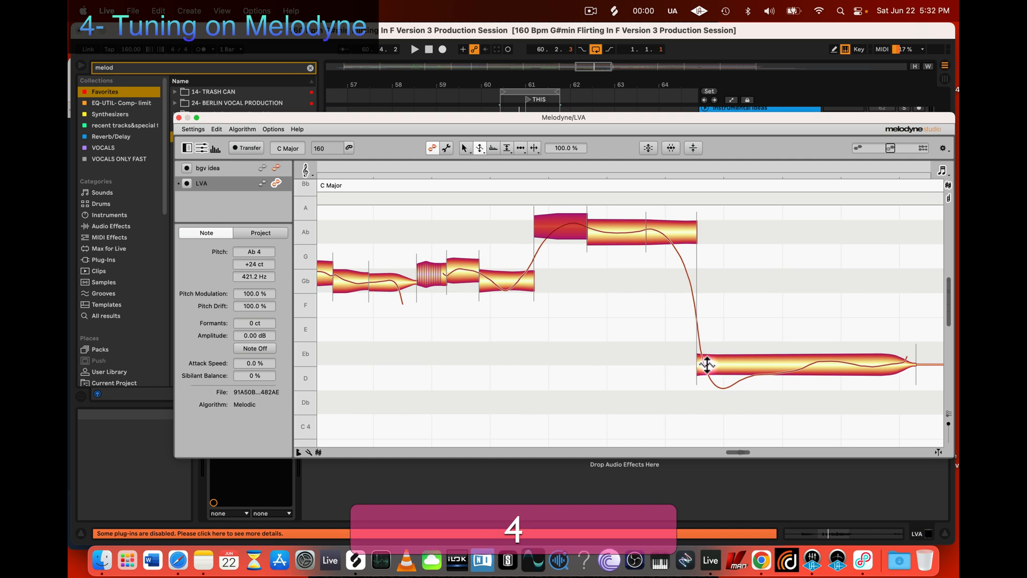
{"action": "key", "text": "3"}
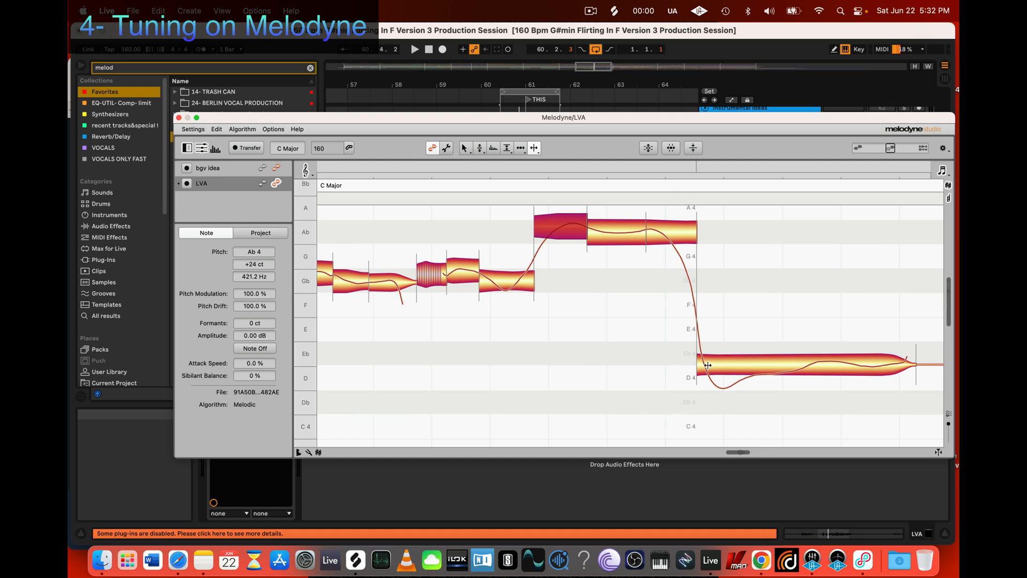
{"action": "double_click", "coordinate": [708, 364]}
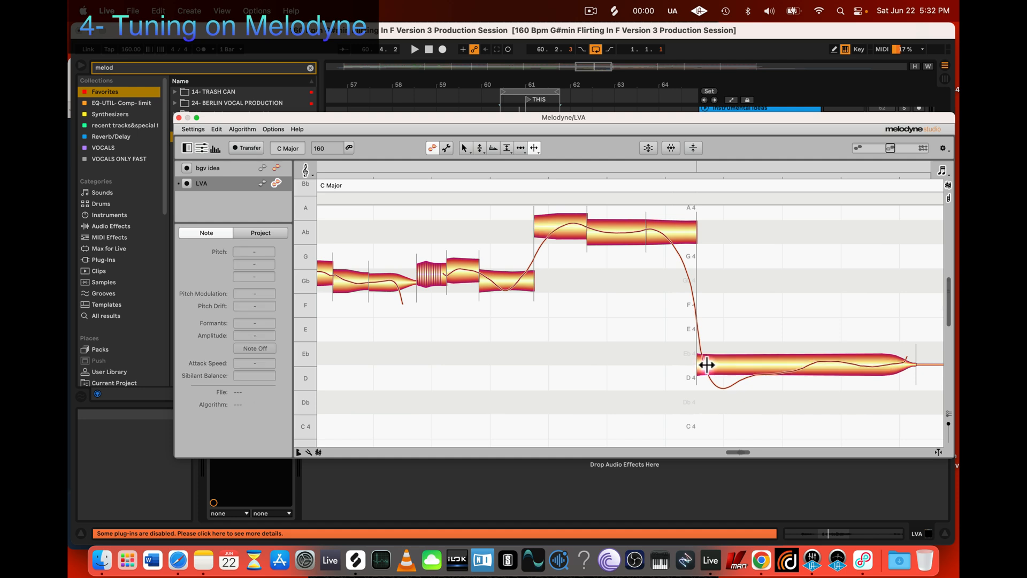
{"action": "double_click", "coordinate": [712, 364]}
{"action": "double_click", "coordinate": [718, 364]}
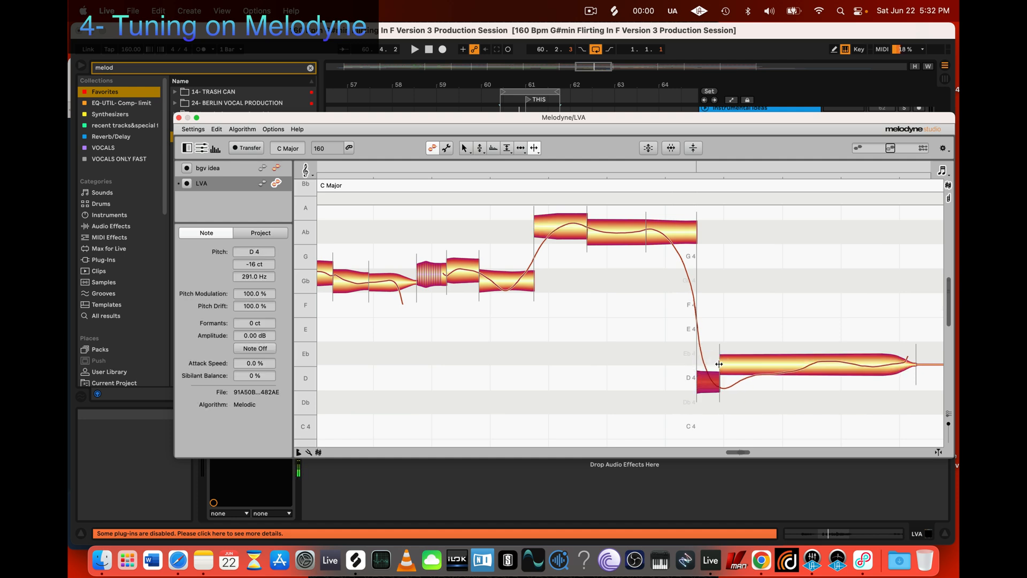
{"action": "left_click_drag", "start_coordinate": [719, 364], "coordinate": [709, 362]}
{"action": "left_click", "coordinate": [709, 363]}
{"action": "left_click", "coordinate": [709, 363]}
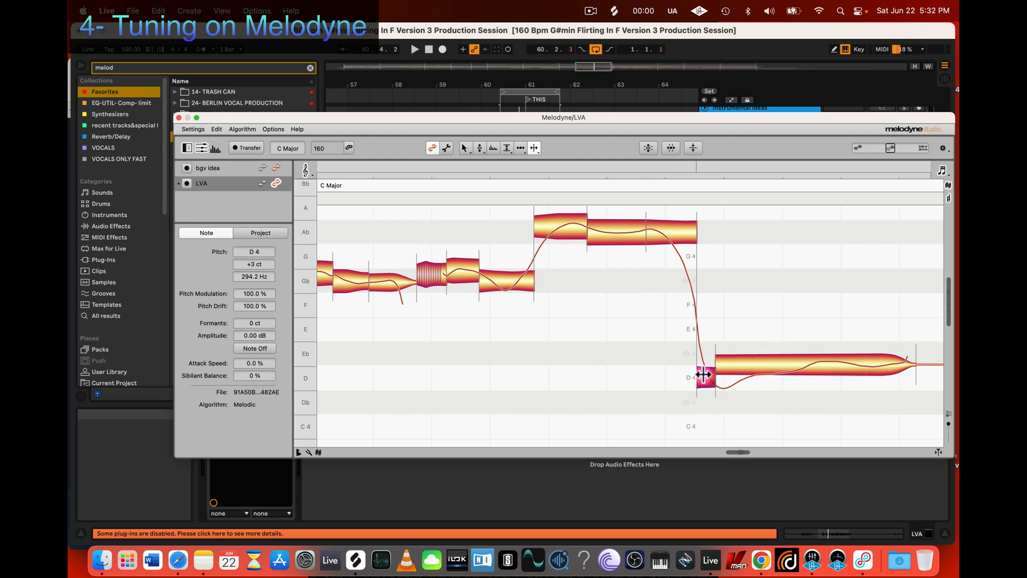
Step: Raise the short onset segment to Eb 4 at 0 ct and audition it against the end of the preceding Ab note
{"action": "key", "text": "2"}
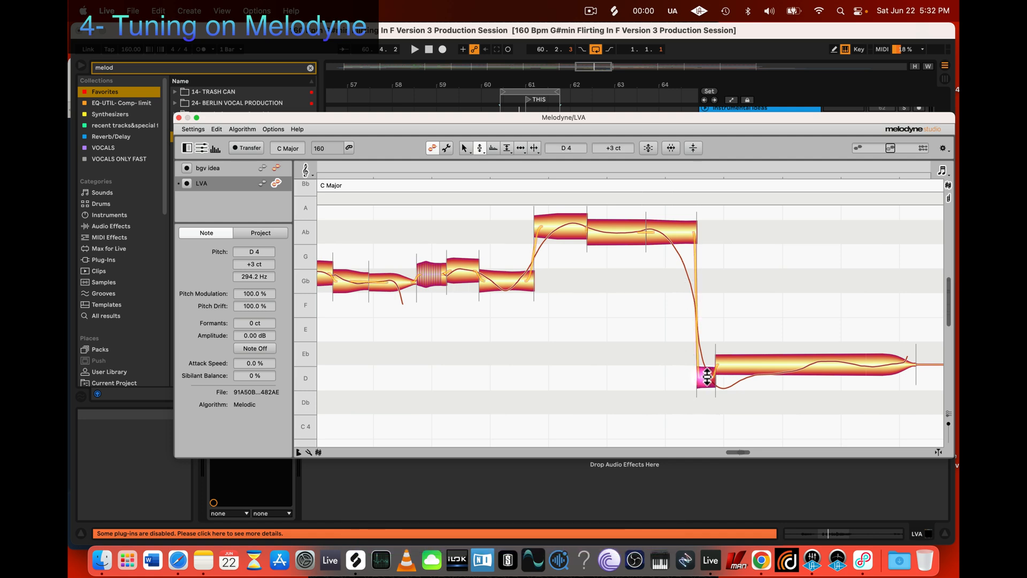
{"action": "left_click_drag", "start_coordinate": [706, 377], "coordinate": [706, 354]}
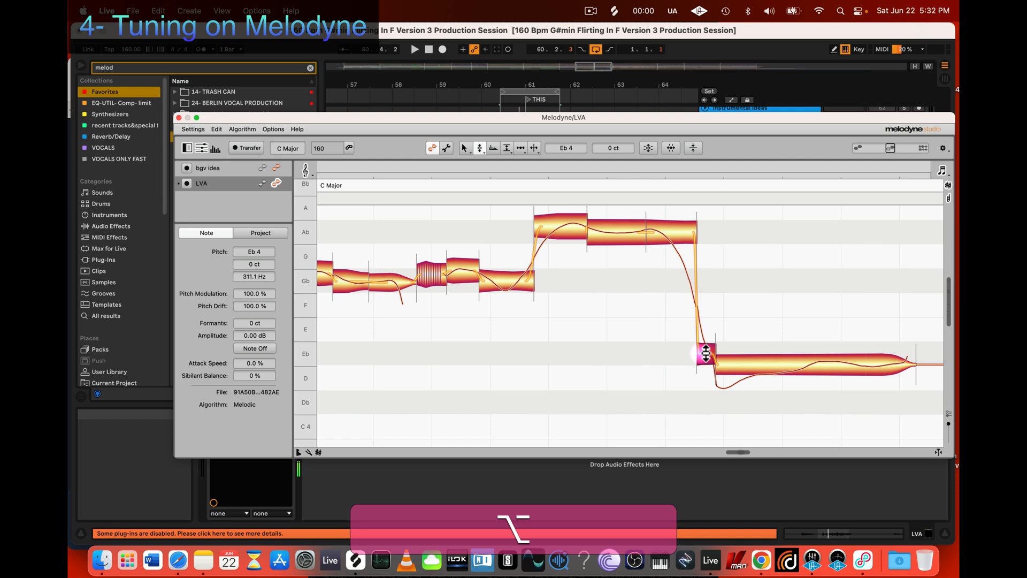
{"action": "left_click", "coordinate": [685, 229]}
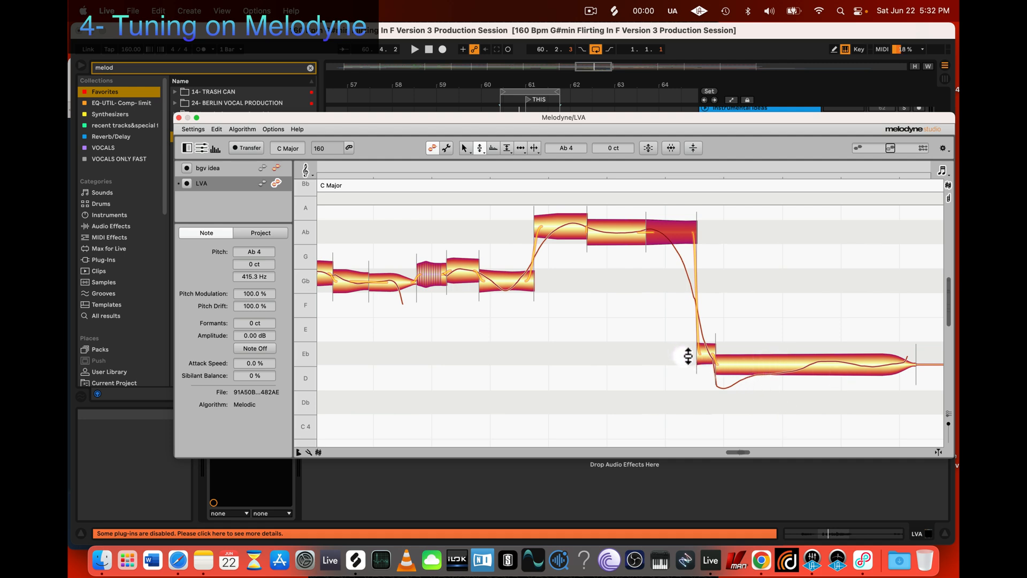
{"action": "left_click", "coordinate": [705, 349]}
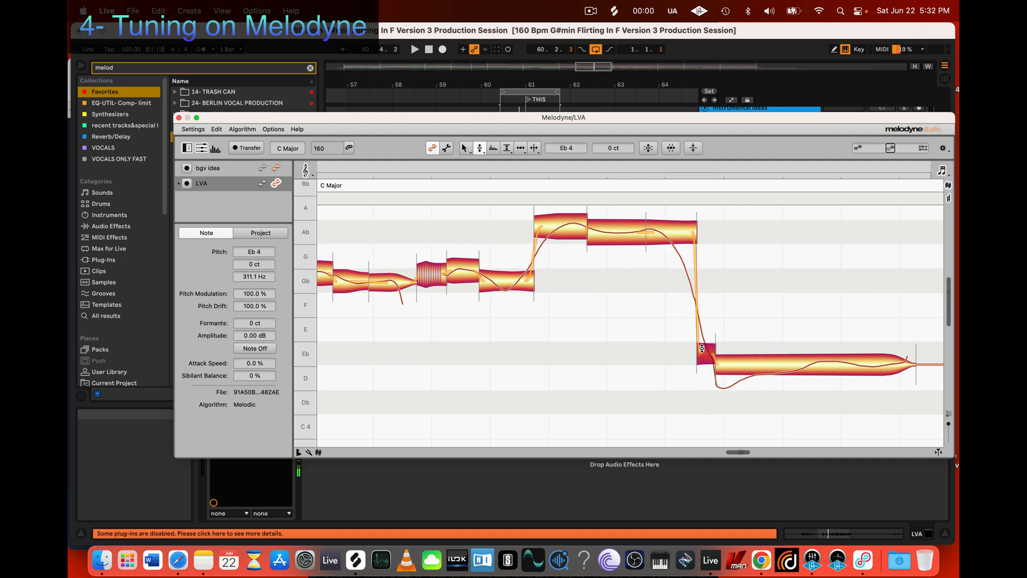
Step: Audition the onset segment and the long low note, and split the dipping part off the start of the long note
{"action": "left_click", "coordinate": [710, 352]}
{"action": "left_click", "coordinate": [771, 364]}
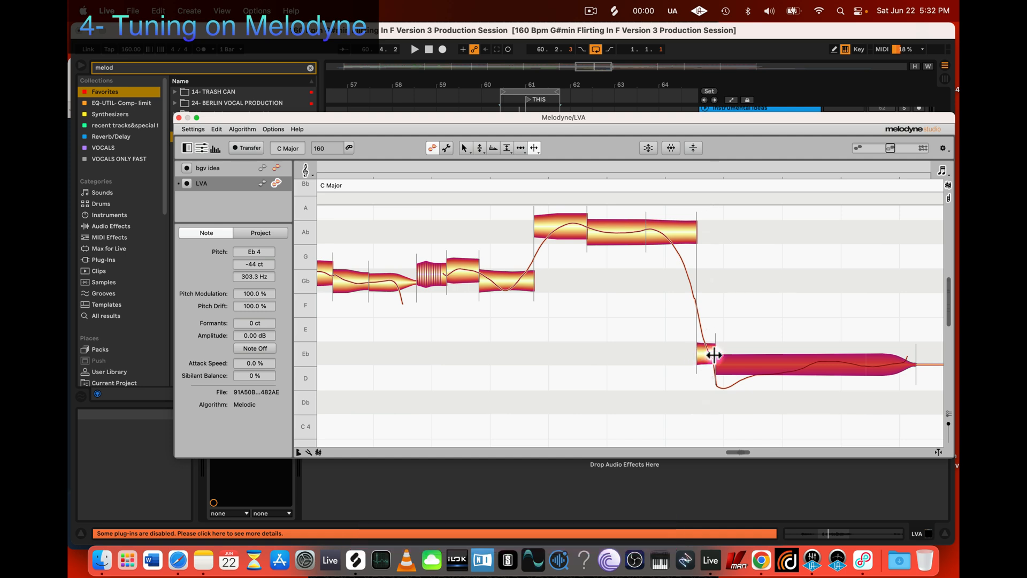
{"action": "double_click", "coordinate": [743, 363]}
Step: Try raising the dipping segment to Eb 4 +7 ct and undo the last pitch change
{"action": "key", "text": "2"}
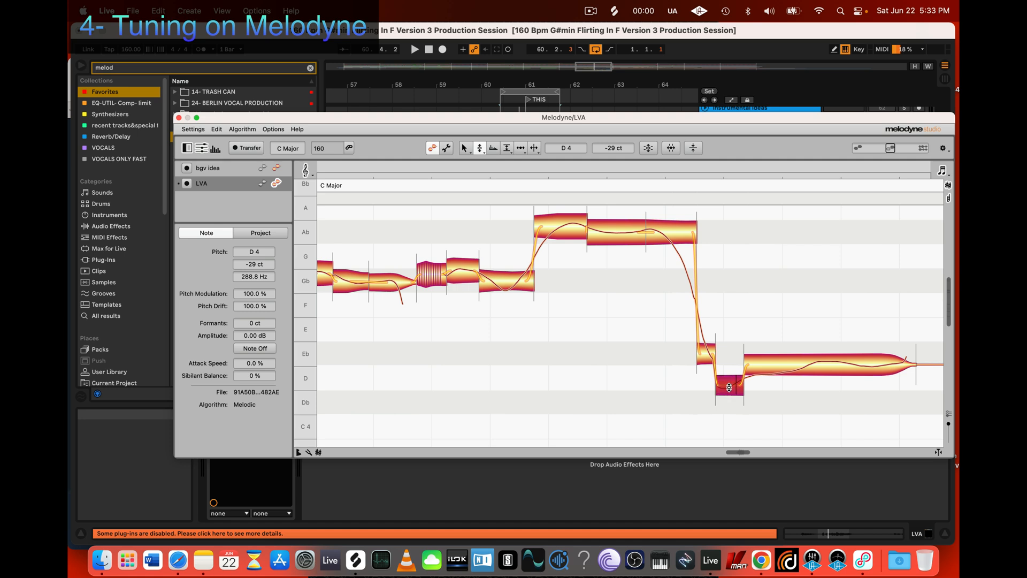
{"action": "left_click_drag", "start_coordinate": [728, 387], "coordinate": [729, 350]}
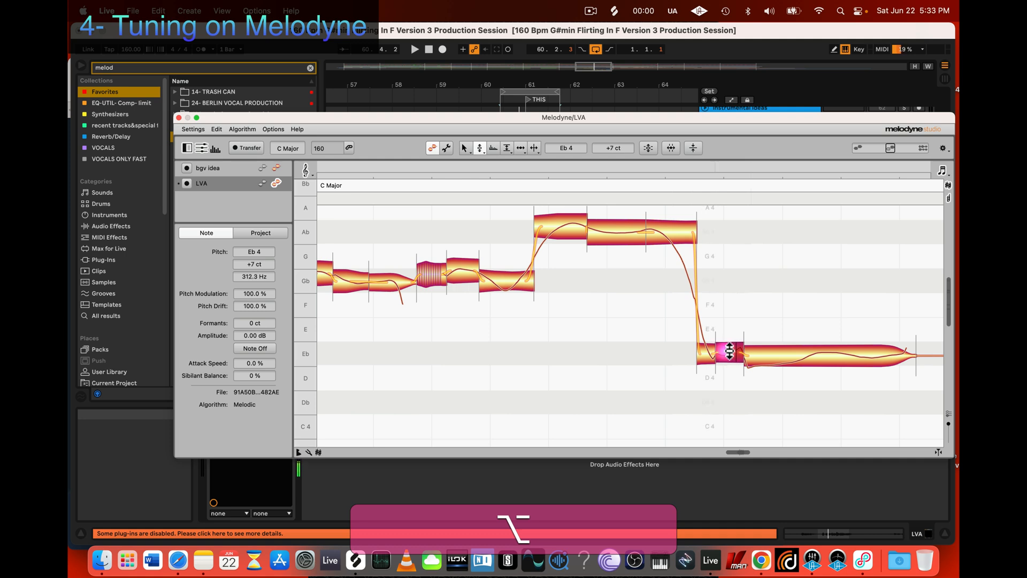
{"action": "key", "text": "super+z"}
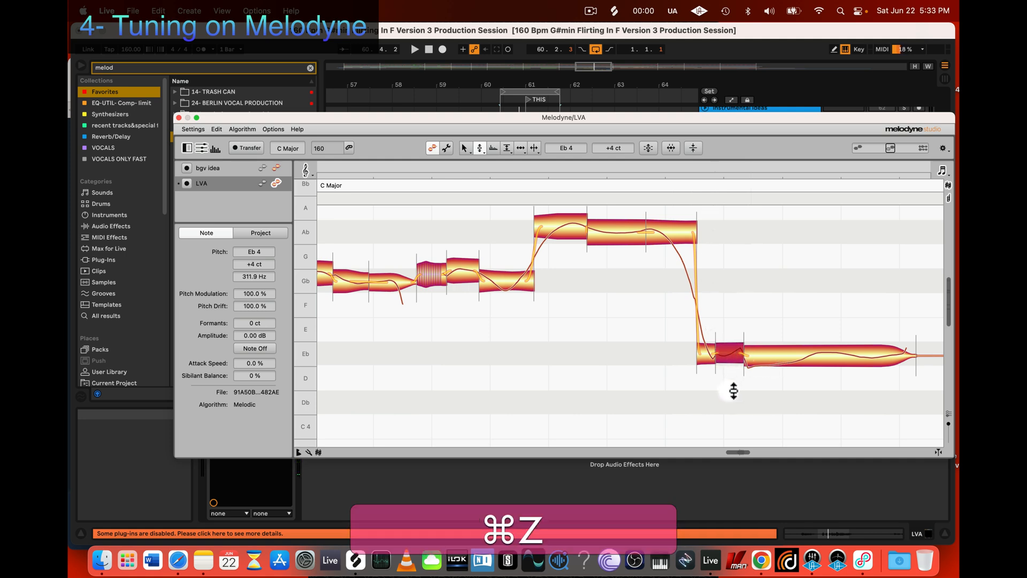
Step: Select the three low segments after the drop and reset all their changes to the original
{"action": "left_click_drag", "start_coordinate": [703, 390], "coordinate": [828, 323]}
{"action": "right_click", "coordinate": [753, 354]}
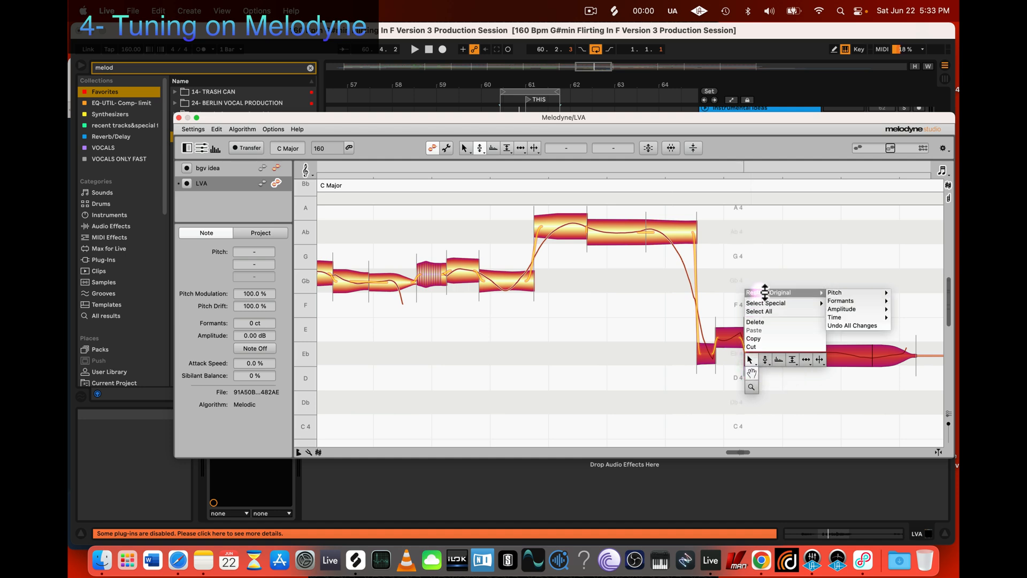
{"action": "mouse_move", "coordinate": [802, 293]}
{"action": "left_click", "coordinate": [866, 325]}
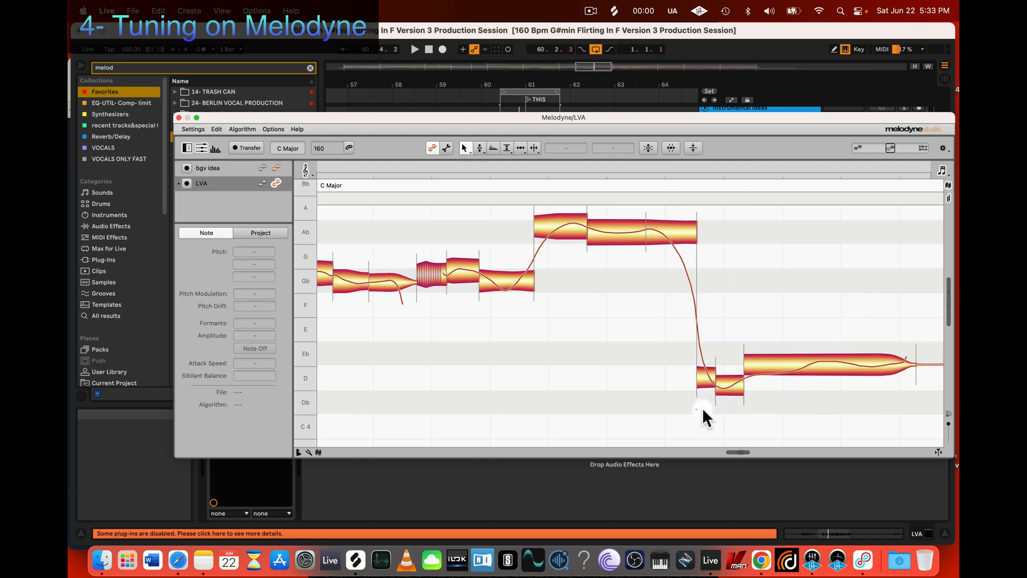
Step: Select the three low segments after the drop and raise their pitch together by about one semitone
{"action": "left_click_drag", "start_coordinate": [702, 410], "coordinate": [882, 333]}
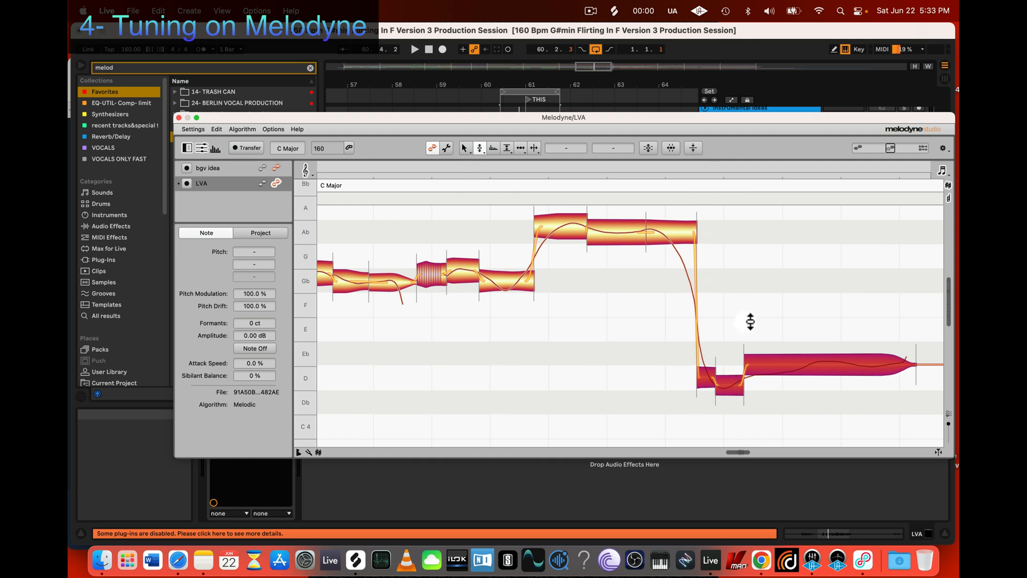
{"action": "left_click", "coordinate": [780, 313]}
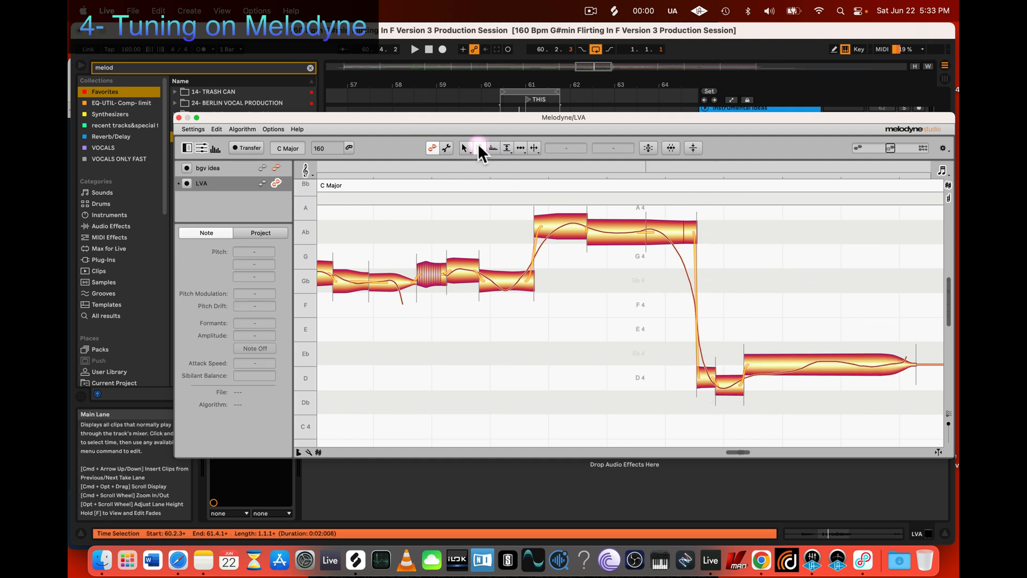
{"action": "left_click", "coordinate": [479, 148]}
{"action": "left_click_drag", "start_coordinate": [922, 326], "coordinate": [624, 430]}
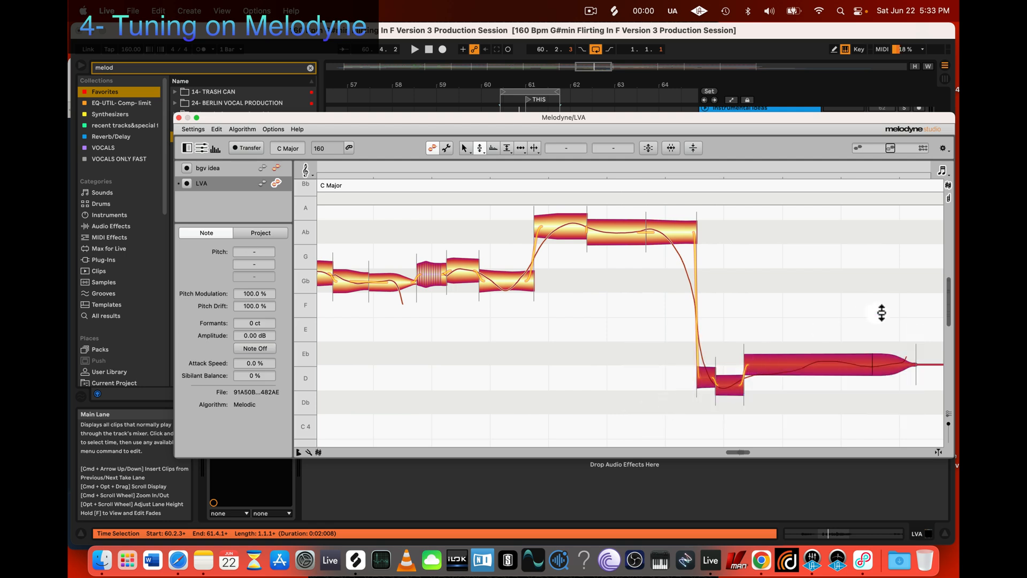
{"action": "left_click_drag", "start_coordinate": [917, 300], "coordinate": [655, 412]}
{"action": "mouse_move", "coordinate": [796, 363]}
{"action": "left_mouse_down"}
{"action": "mouse_move", "coordinate": [800, 337]}
{"action": "mouse_move", "coordinate": [786, 371]}
{"action": "mouse_move", "coordinate": [794, 272]}
{"action": "mouse_move", "coordinate": [792, 361]}
{"action": "mouse_move", "coordinate": [791, 339]}
{"action": "mouse_move", "coordinate": [791, 349]}
{"action": "left_mouse_up"}
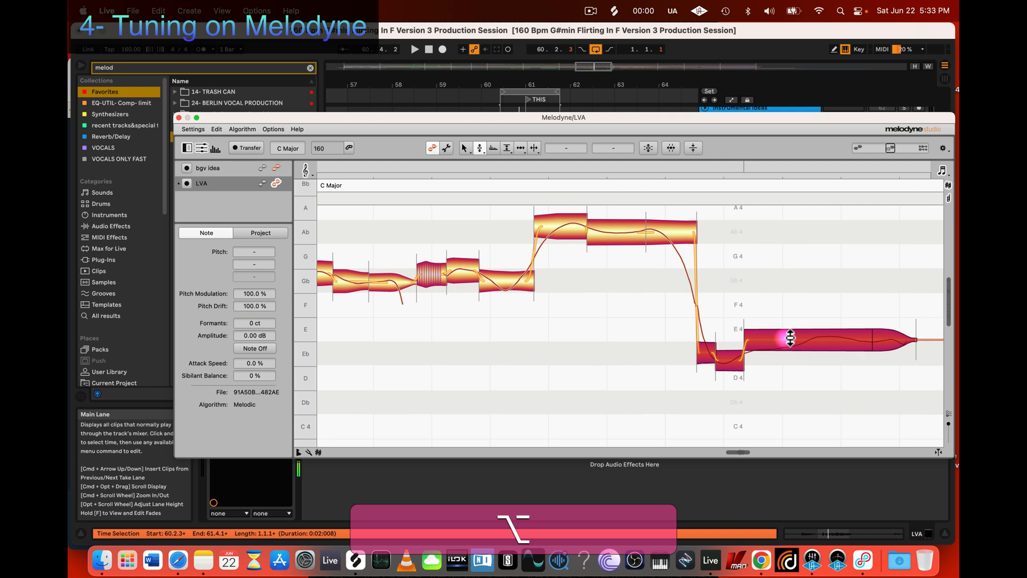
Step: Select only the long low note and lower it in fine steps to Eb 4 +29 ct
{"action": "left_click", "coordinate": [786, 380]}
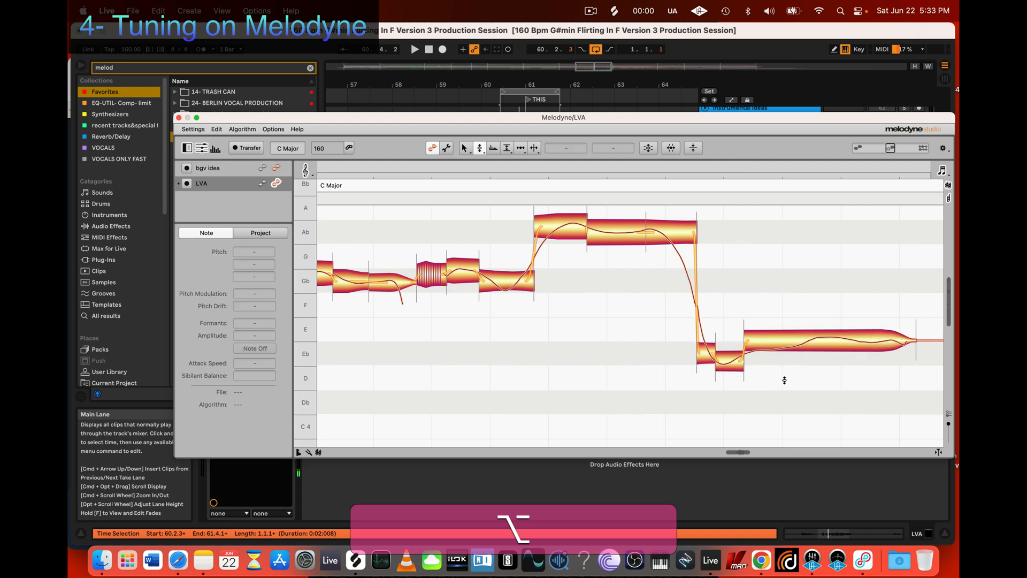
{"action": "left_click", "coordinate": [796, 344]}
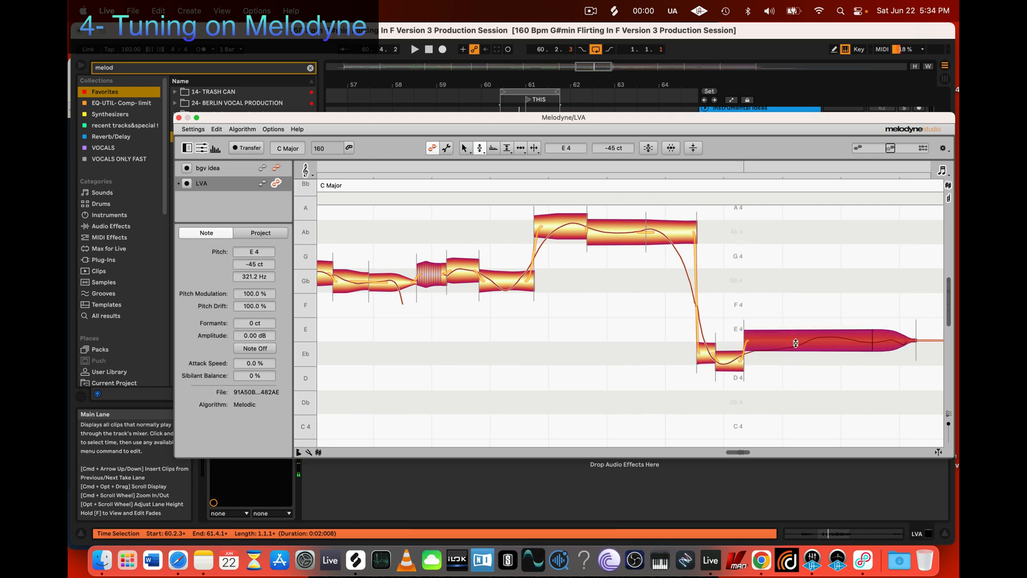
{"action": "key", "text": "alt"}
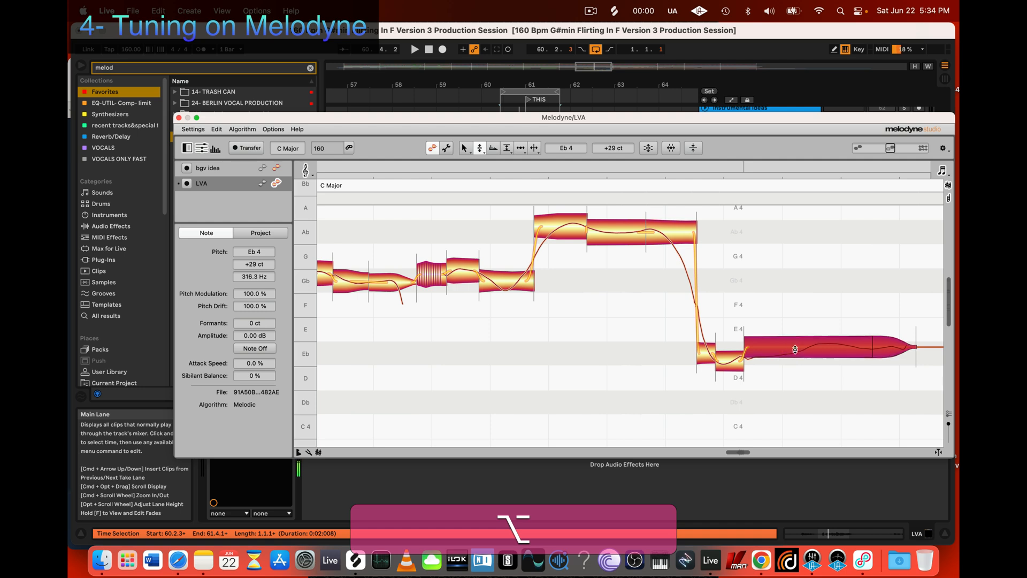
Step: Try reducing the long low note's pitch modulation to 37% and undo the change
{"action": "key", "text": "3"}
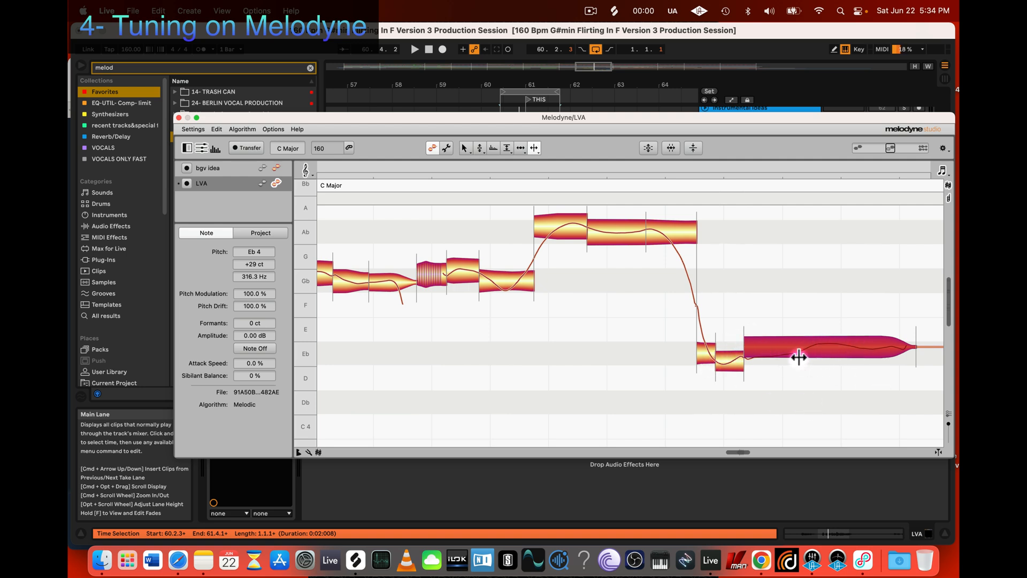
{"action": "key", "text": "4"}
{"action": "left_click", "coordinate": [479, 146]}
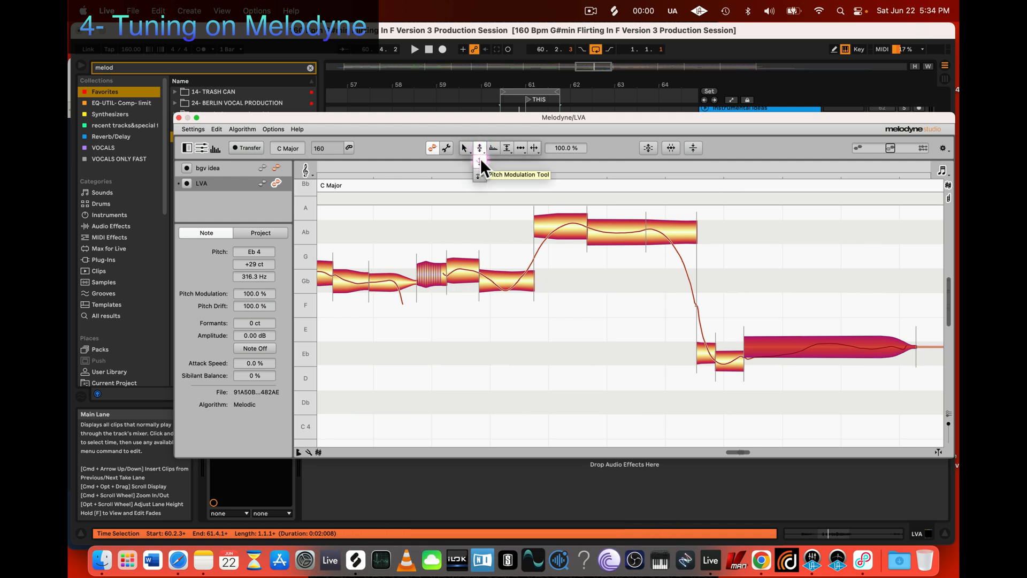
{"action": "left_click_drag", "start_coordinate": [805, 345], "coordinate": [805, 383]}
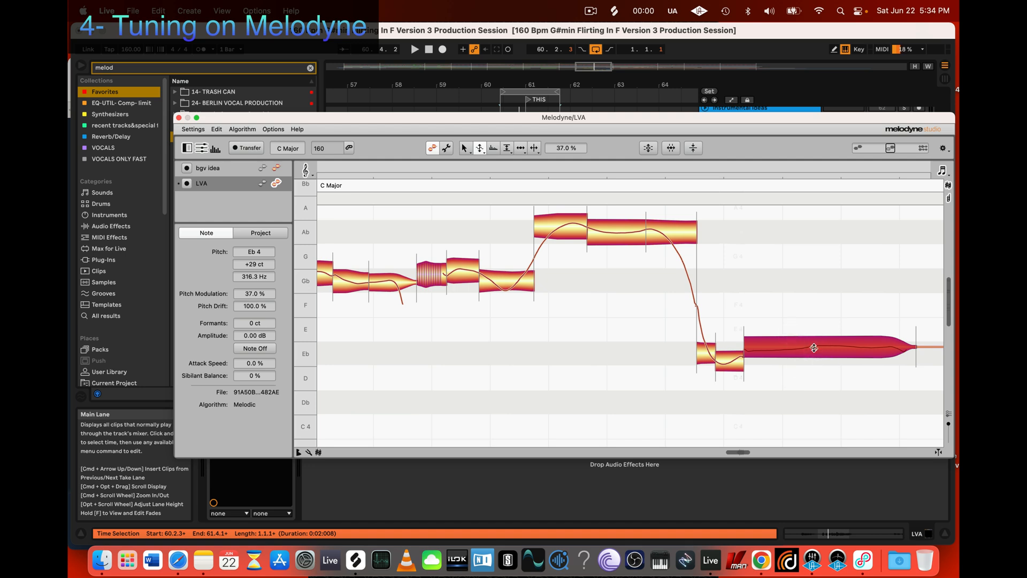
{"action": "key", "text": "super+z"}
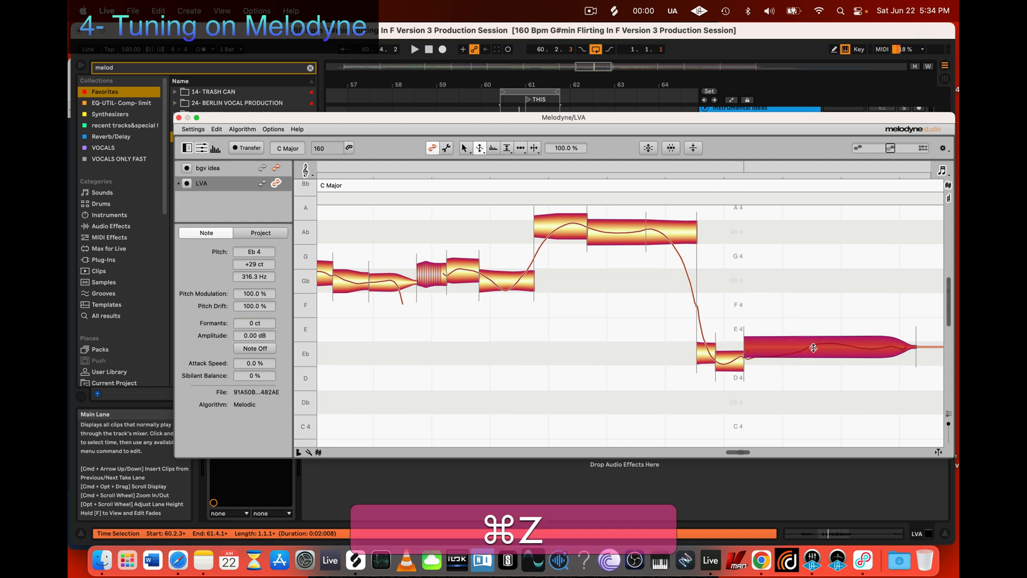
Step: Split the long low note near its middle and shift the new separation slightly earlier
{"action": "key", "text": "3"}
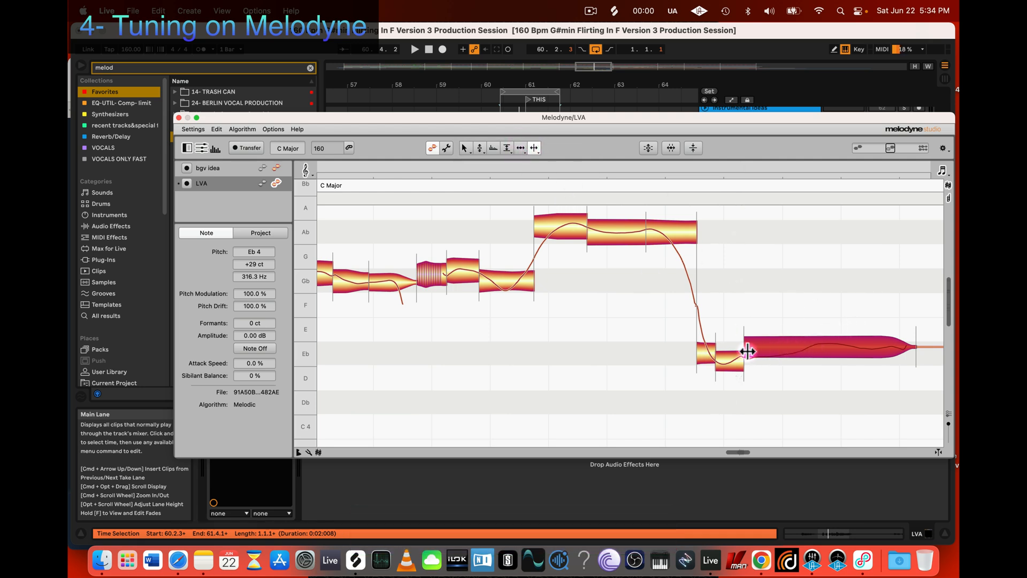
{"action": "double_click", "coordinate": [819, 347]}
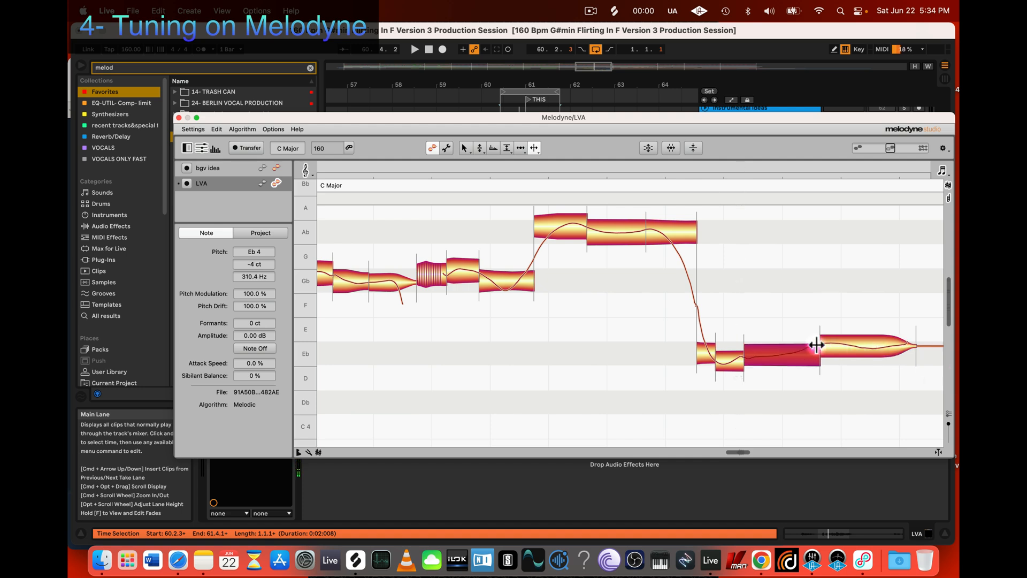
{"action": "left_click_drag", "start_coordinate": [820, 348], "coordinate": [811, 348]}
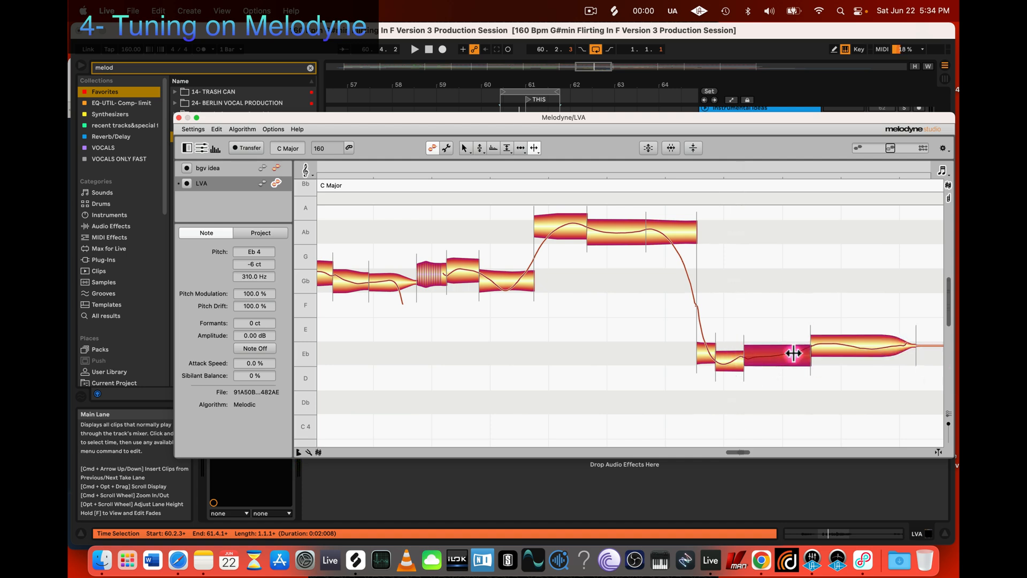
{"action": "key", "text": "2"}
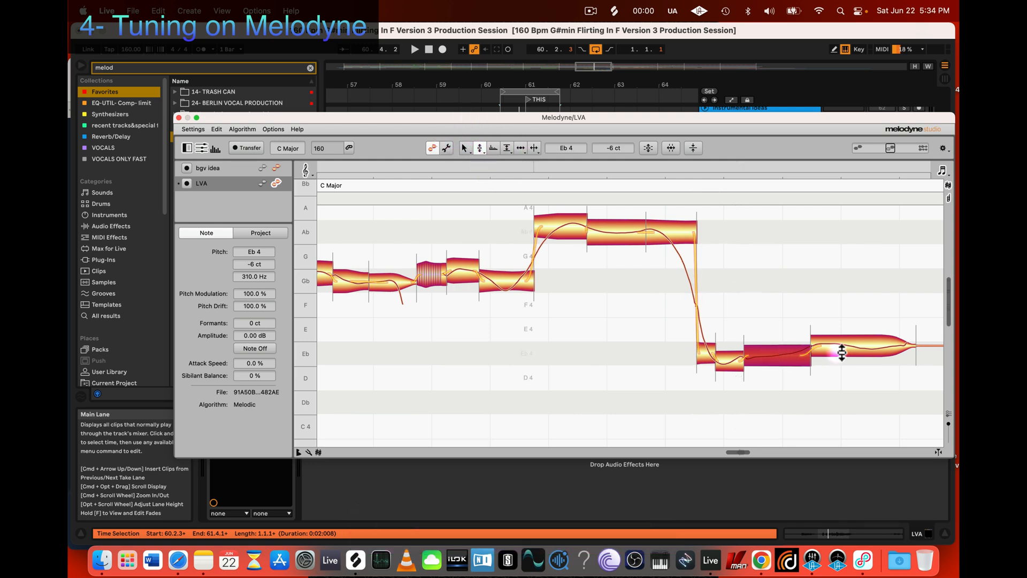
{"action": "left_click_drag", "start_coordinate": [480, 146], "coordinate": [480, 157]}
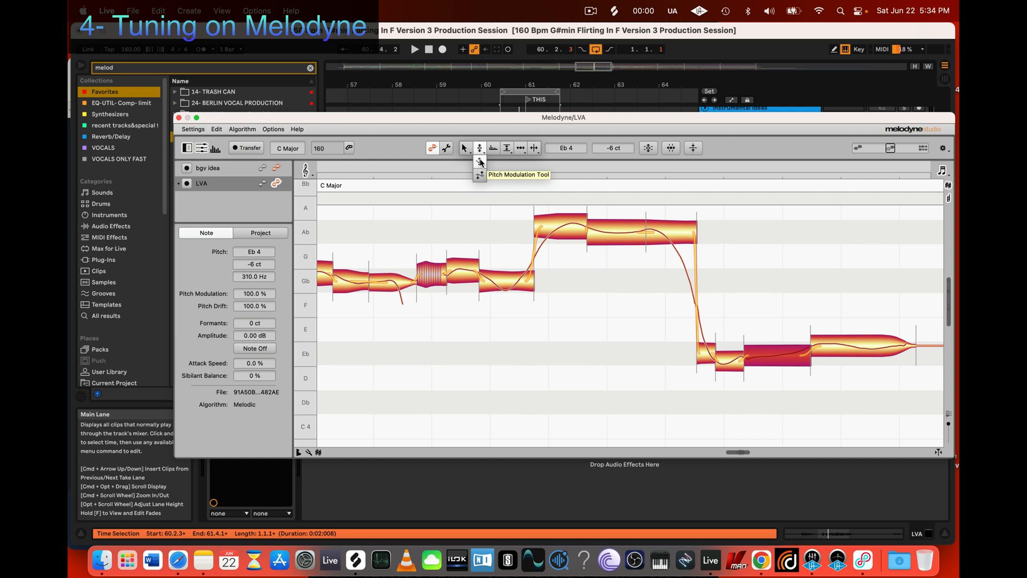
{"action": "left_click", "coordinate": [480, 162]}
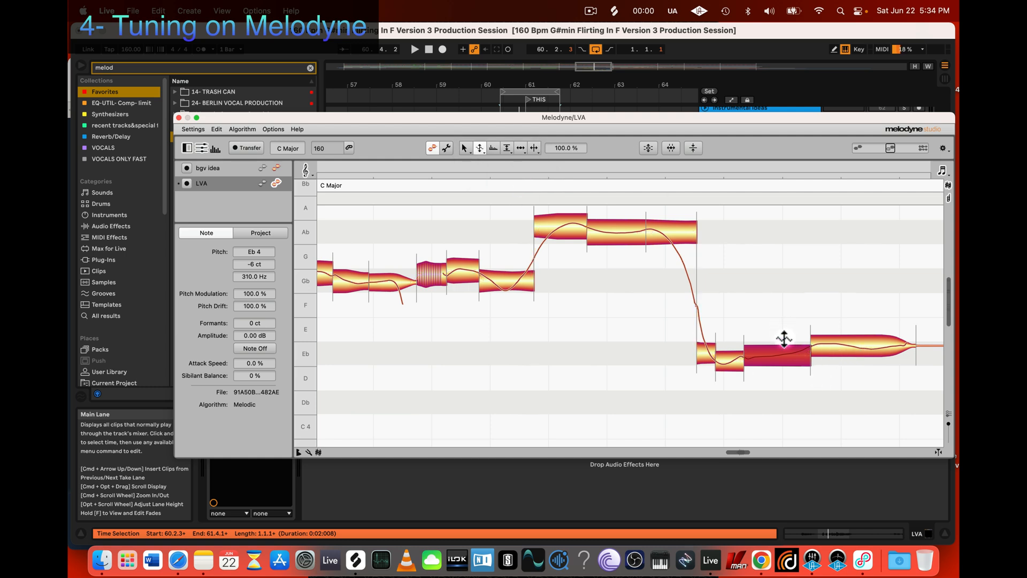
{"action": "key", "text": "2"}
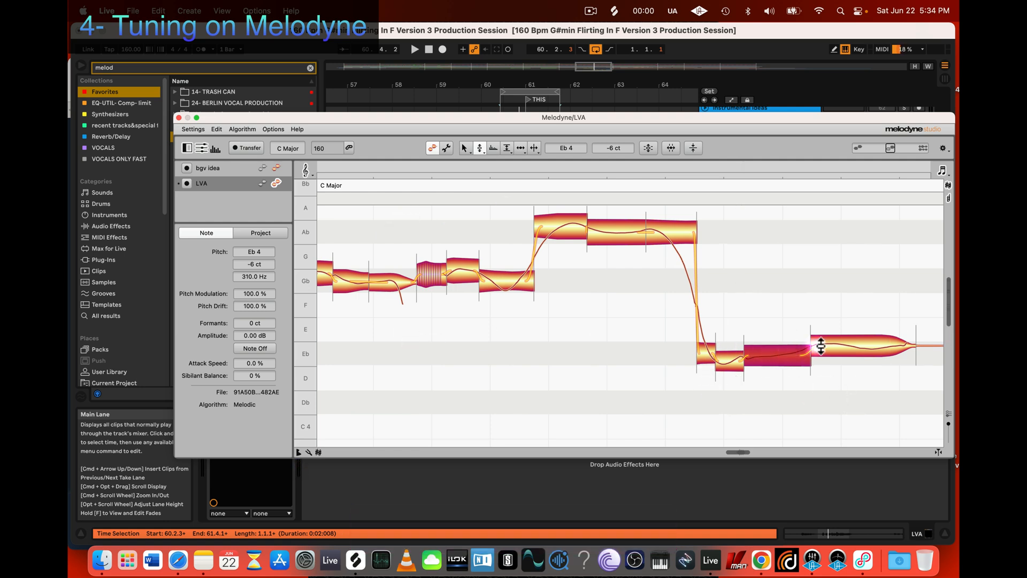
Step: Split the rear part of the long low note and lower both resulting pieces to Eb 4 at 0 ct
{"action": "key", "text": "3"}
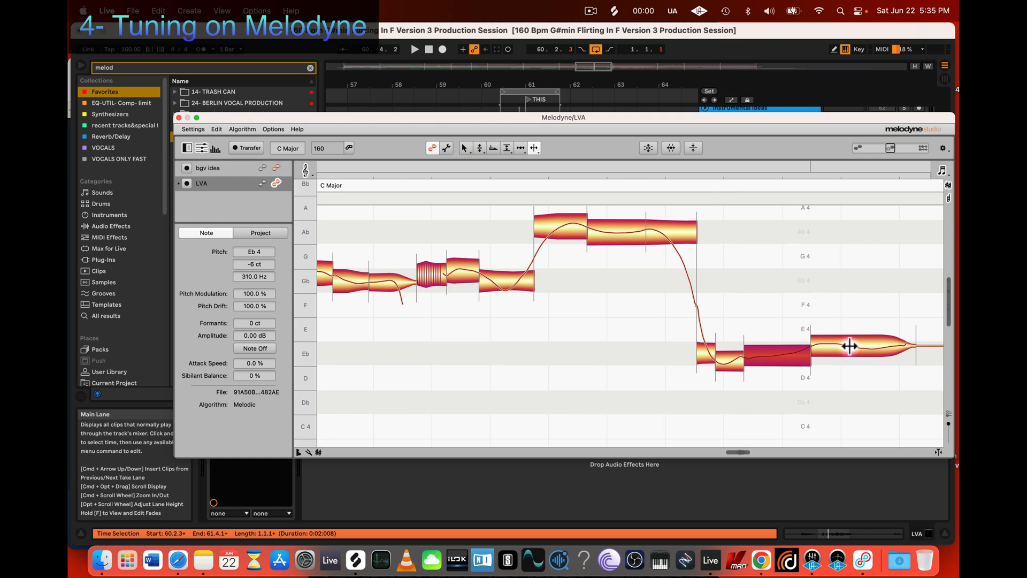
{"action": "left_click", "coordinate": [849, 346]}
{"action": "key", "text": "2"}
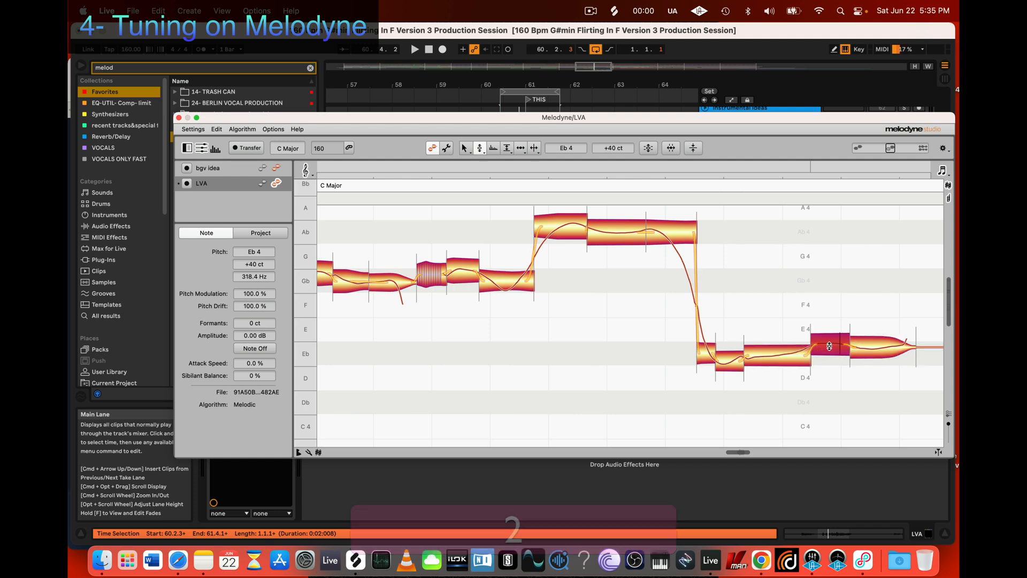
{"action": "left_click_drag", "start_coordinate": [832, 346], "coordinate": [819, 357]}
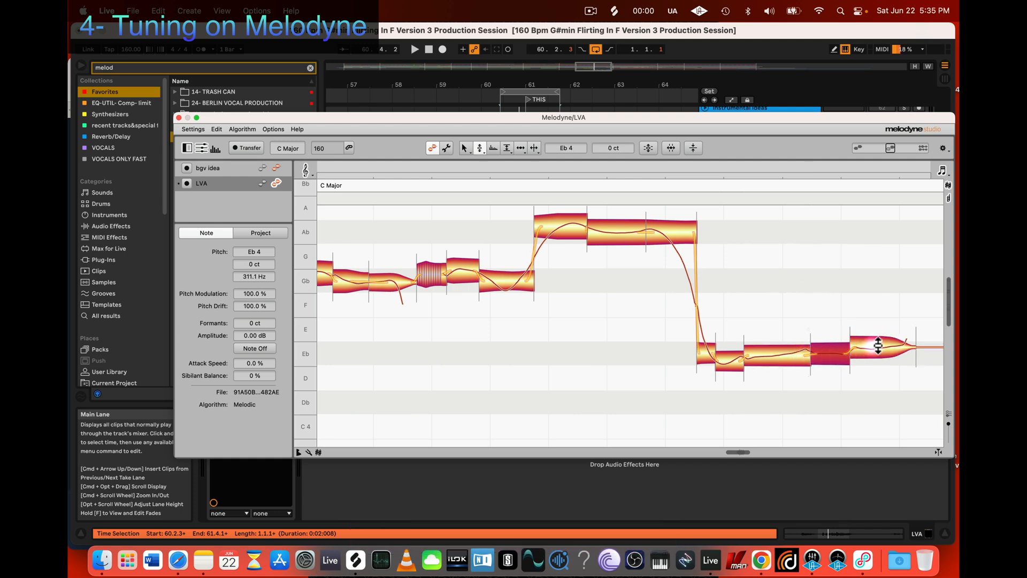
{"action": "left_click_drag", "start_coordinate": [878, 346], "coordinate": [879, 353]}
Step: Split the front part of the long low note and snap both resulting pieces to Eb 4 at 0 ct
{"action": "left_click", "coordinate": [796, 350]}
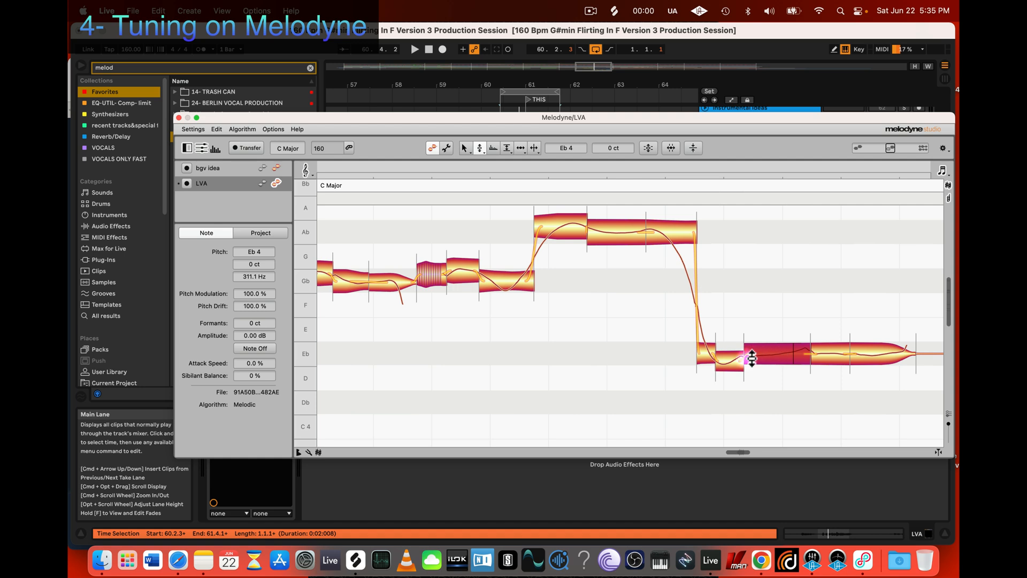
{"action": "key", "text": "3"}
{"action": "double_click", "coordinate": [774, 354]}
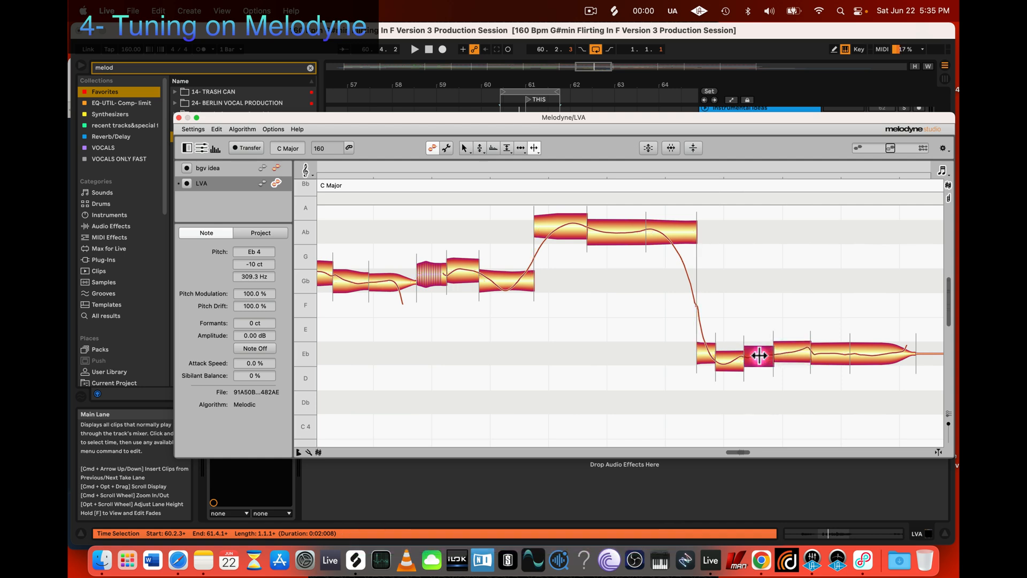
{"action": "key", "text": "2"}
{"action": "left_click", "coordinate": [802, 349]}
{"action": "key", "text": "3"}
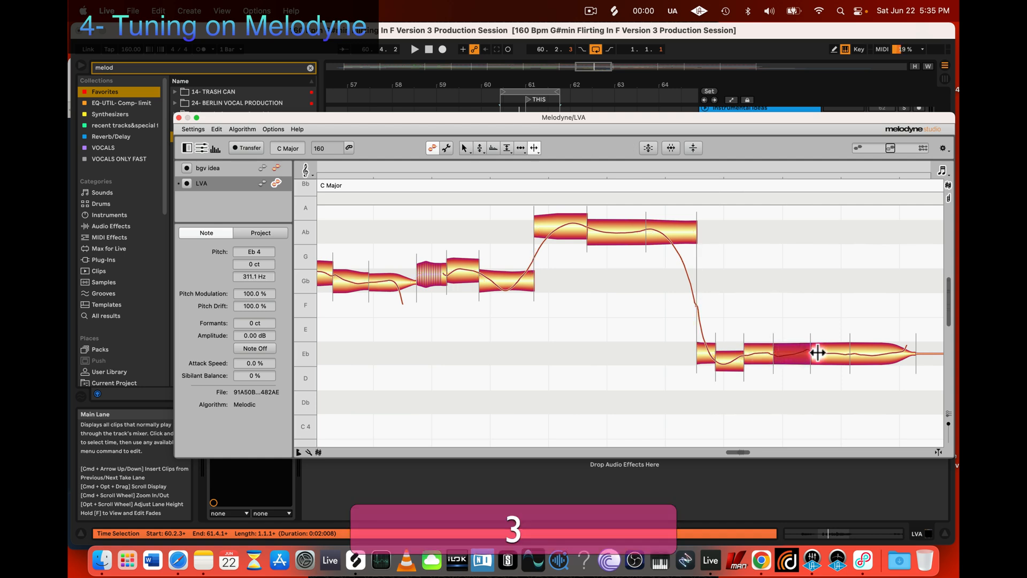
{"action": "key", "text": "2"}
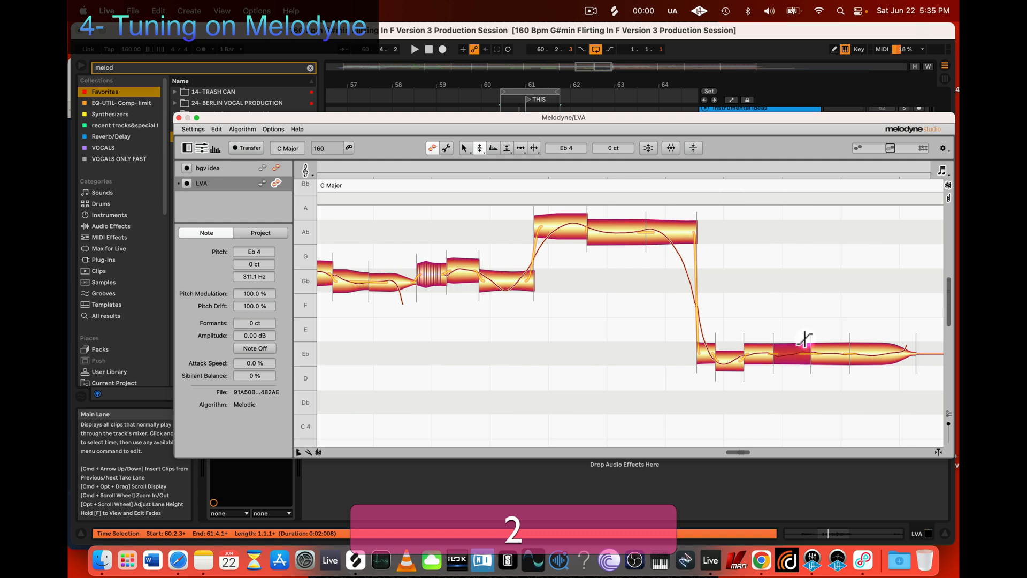
{"action": "left_click", "coordinate": [767, 351]}
Step: Select all the low segments after the drop and undo all their changes to restore the original
{"action": "left_click_drag", "start_coordinate": [761, 406], "coordinate": [867, 310]}
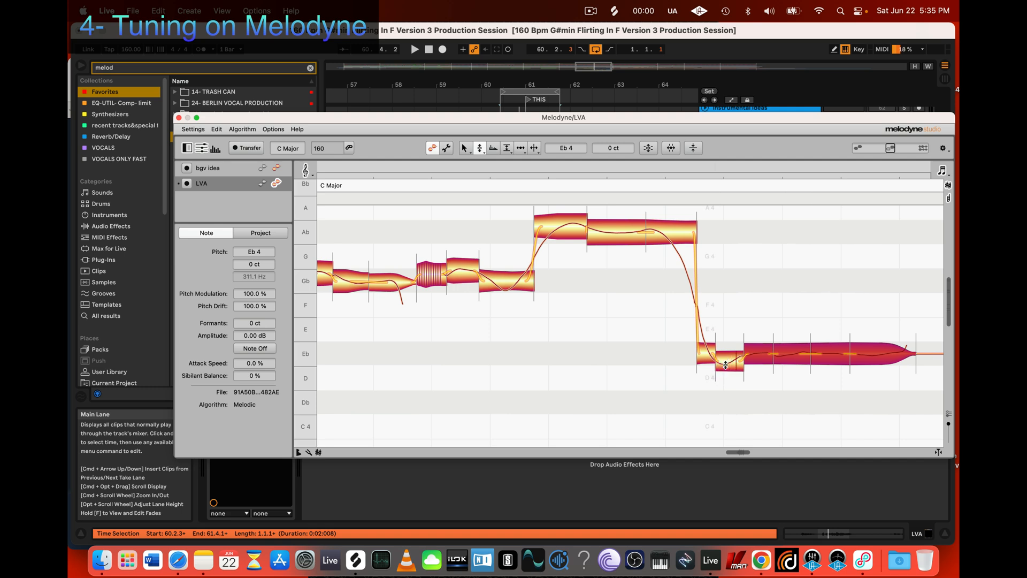
{"action": "left_click_drag", "start_coordinate": [697, 393], "coordinate": [872, 335]}
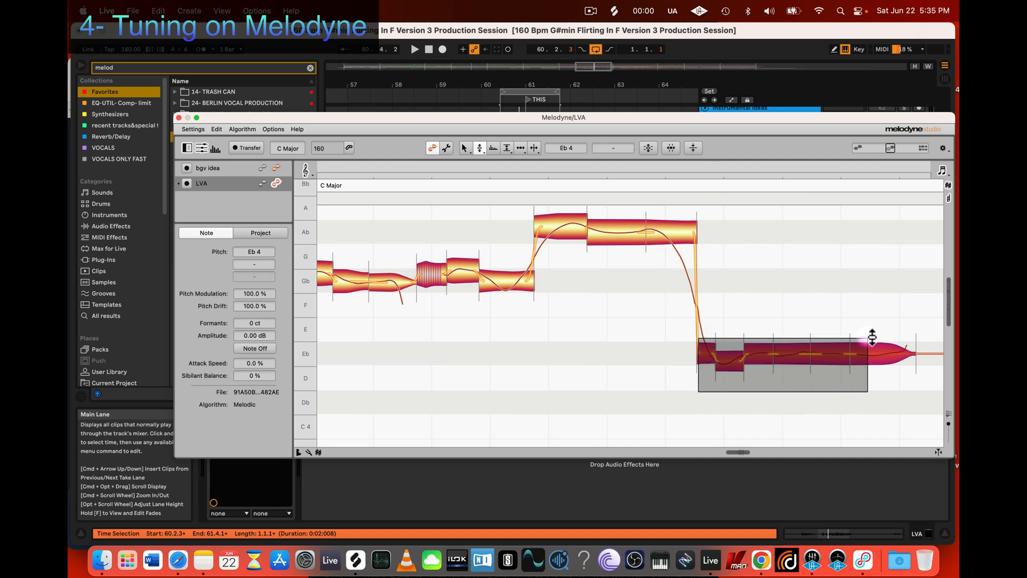
{"action": "right_click", "coordinate": [762, 358]}
{"action": "mouse_move", "coordinate": [830, 290]}
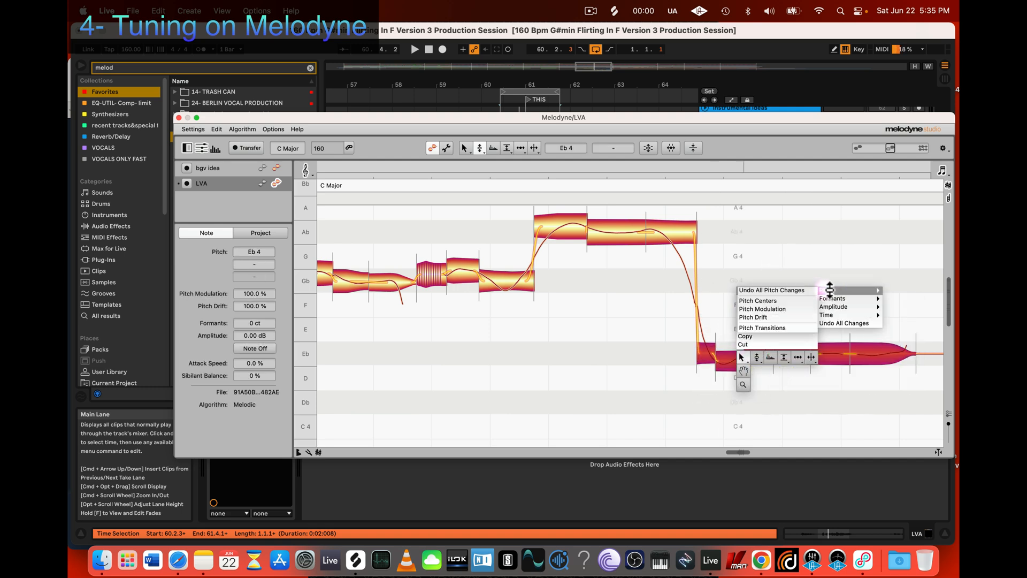
{"action": "left_click", "coordinate": [840, 323]}
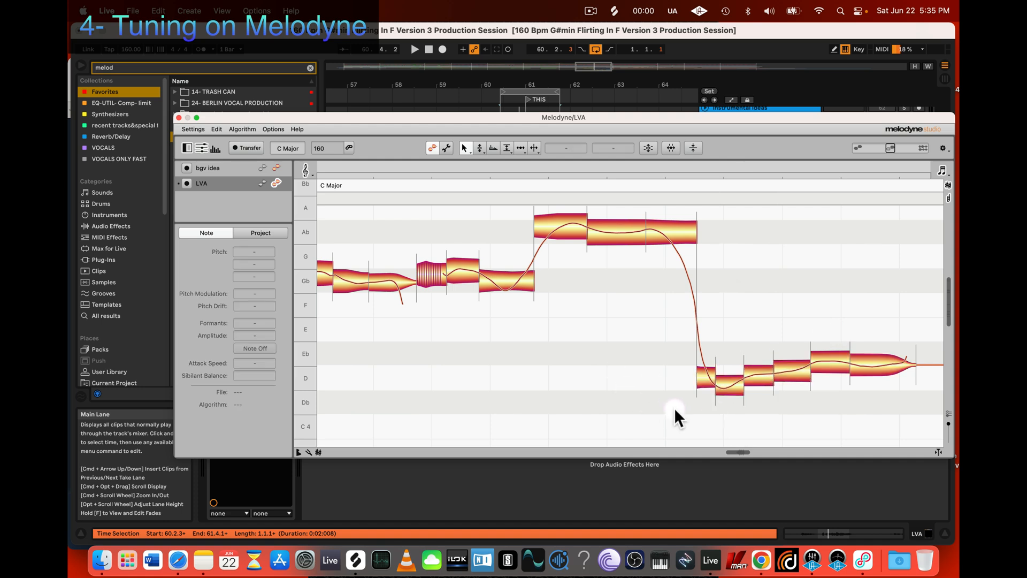
Step: Remove the separations between all the low segments after the drop so they merge into one note
{"action": "left_click_drag", "start_coordinate": [697, 424], "coordinate": [879, 340]}
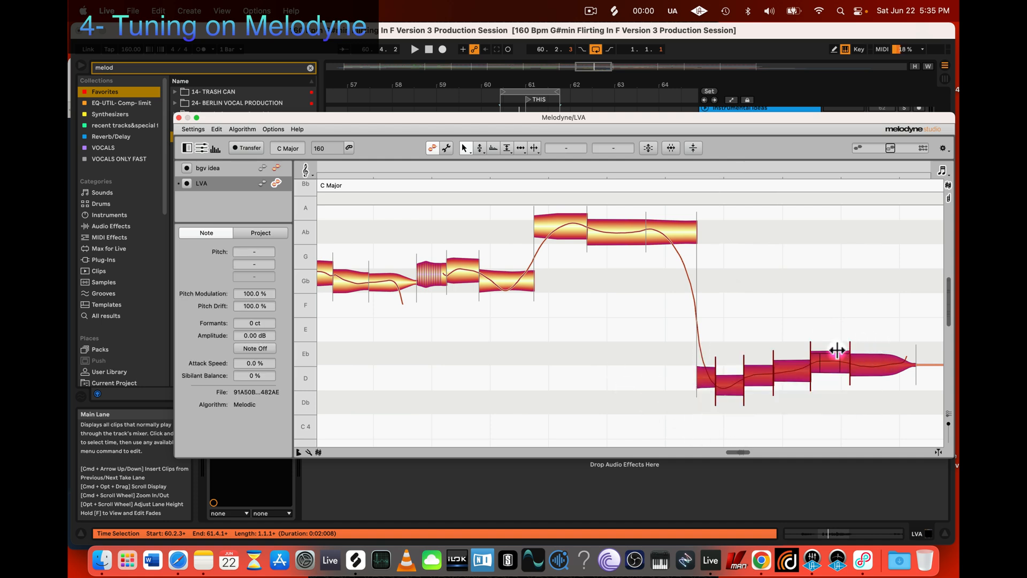
{"action": "key", "text": "3"}
{"action": "double_click", "coordinate": [810, 362]}
{"action": "left_click", "coordinate": [802, 337]}
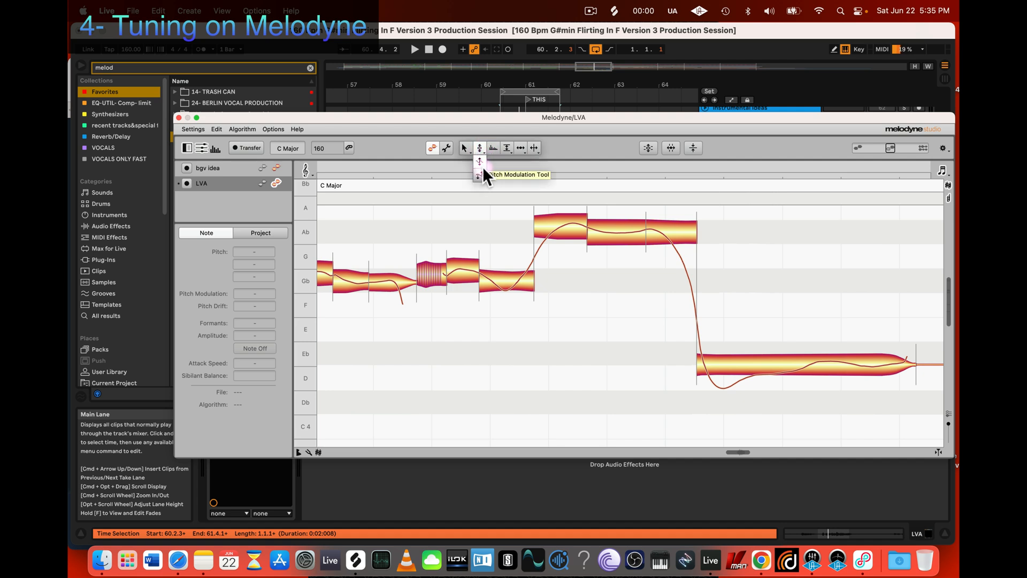
Step: Flatten the merged low note to 16% pitch modulation at Eb 4, 0 ct, and play it back
{"action": "left_click", "coordinate": [481, 150]}
{"action": "left_click_drag", "start_coordinate": [793, 366], "coordinate": [789, 413]}
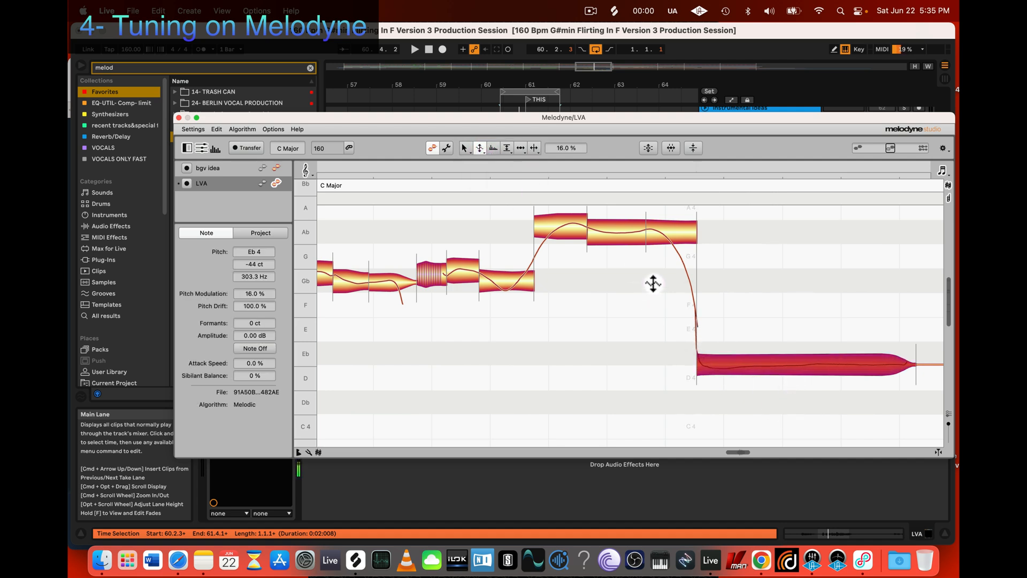
{"action": "key", "text": "2"}
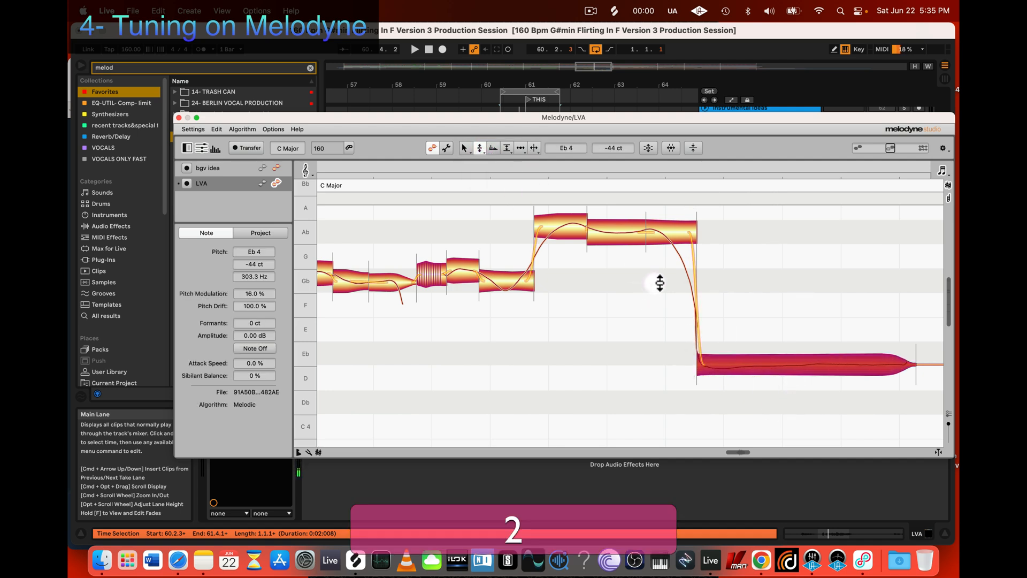
{"action": "double_click", "coordinate": [792, 368]}
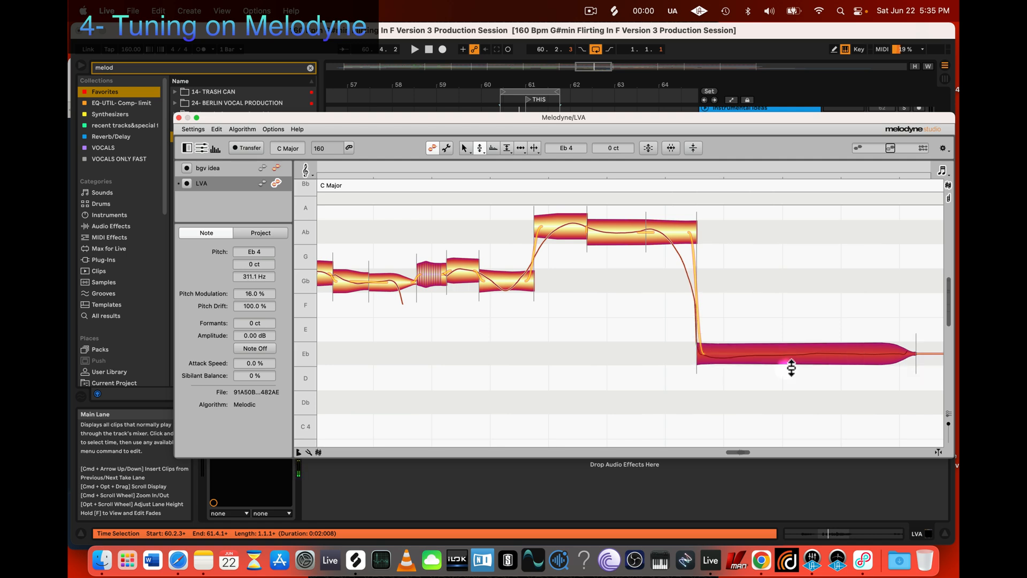
{"action": "key", "text": "space"}
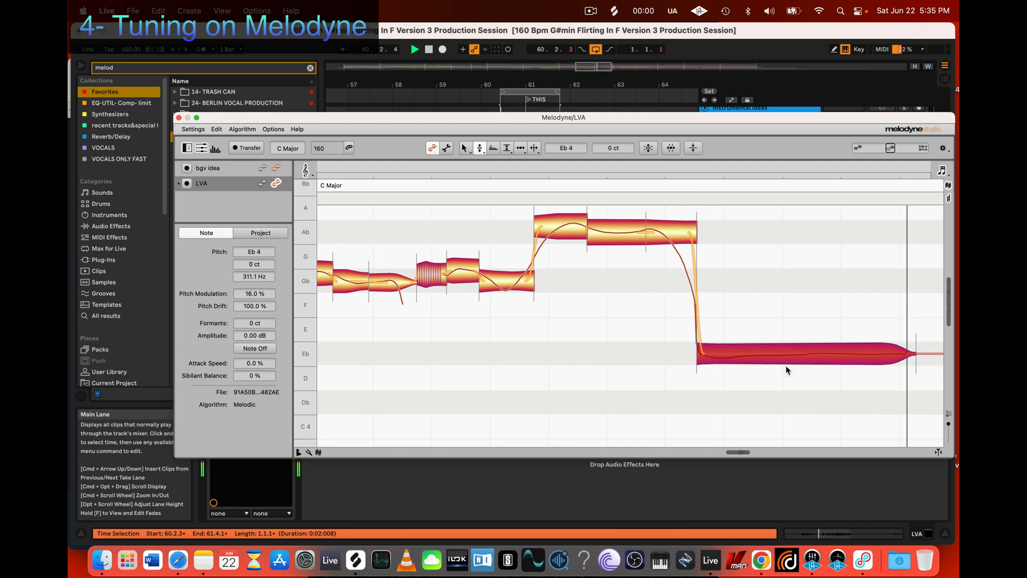
Step: Select the last high segment before the drop and try a longer, more gradual pitch transition into the low note
{"action": "left_click", "coordinate": [690, 235]}
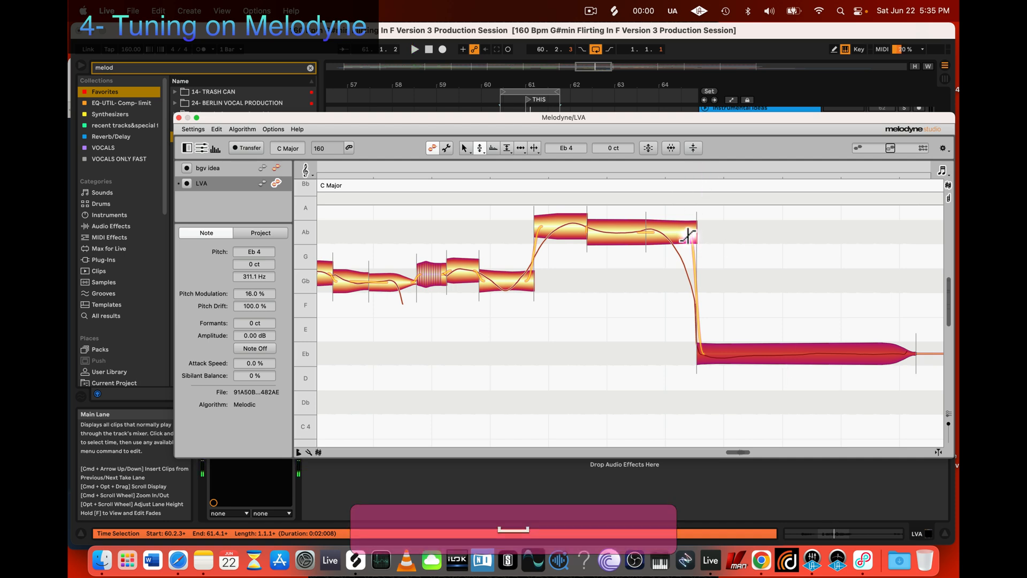
{"action": "scroll", "coordinate": [687, 206], "scroll_direction": "up", "scroll_amount": 2}
{"action": "scroll", "coordinate": [696, 299], "scroll_direction": "up", "scroll_amount": 2}
{"action": "scroll", "coordinate": [720, 398], "scroll_direction": "down", "scroll_amount": 4}
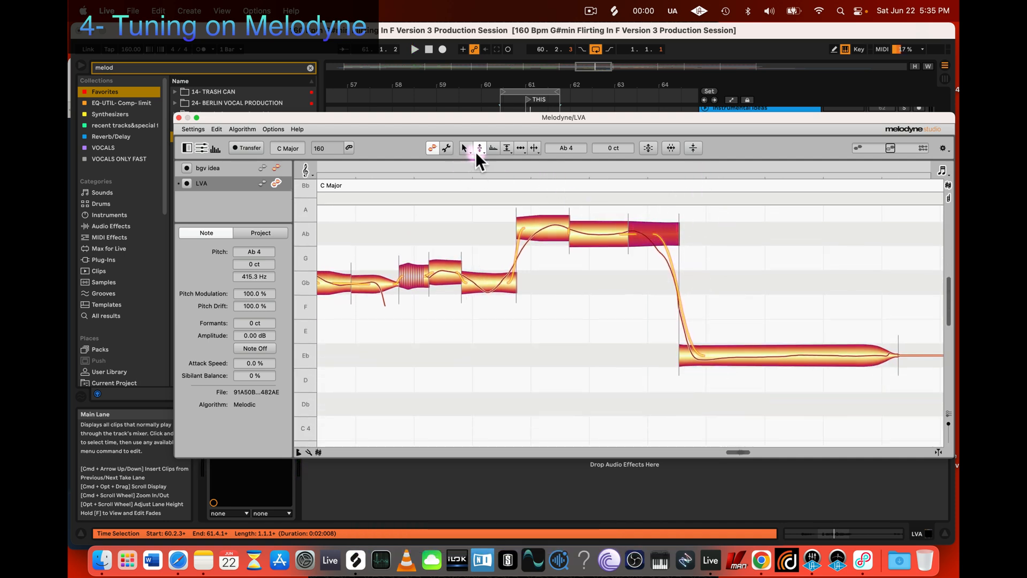
{"action": "left_click", "coordinate": [476, 149]}
{"action": "mouse_move", "coordinate": [673, 226]}
{"action": "left_mouse_down"}
{"action": "mouse_move", "coordinate": [677, 268]}
{"action": "mouse_move", "coordinate": [676, 220]}
{"action": "left_mouse_up"}
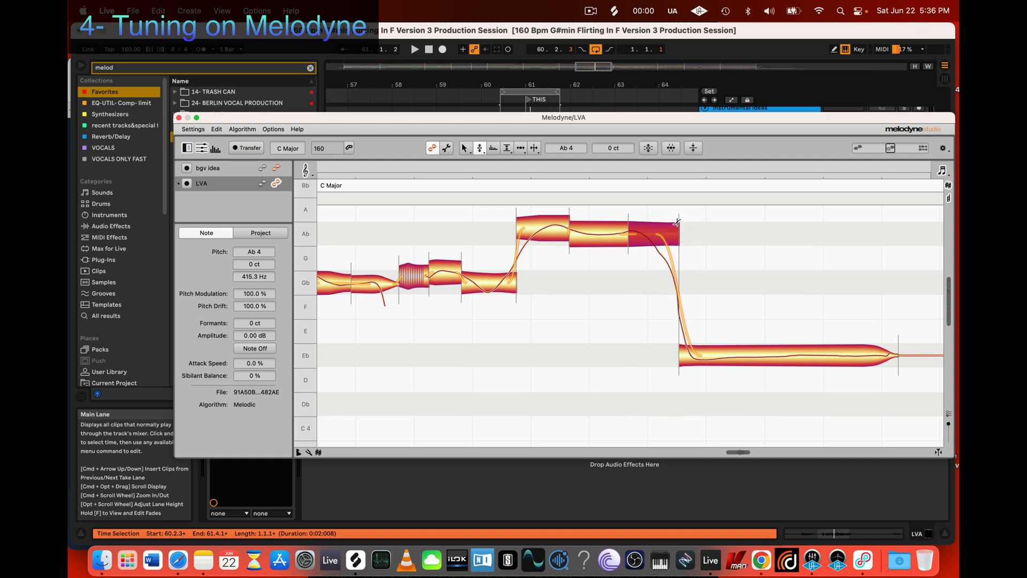
{"action": "left_click_drag", "start_coordinate": [676, 222], "coordinate": [671, 194]}
{"action": "scroll", "coordinate": [672, 194], "scroll_direction": "up", "scroll_amount": 5}
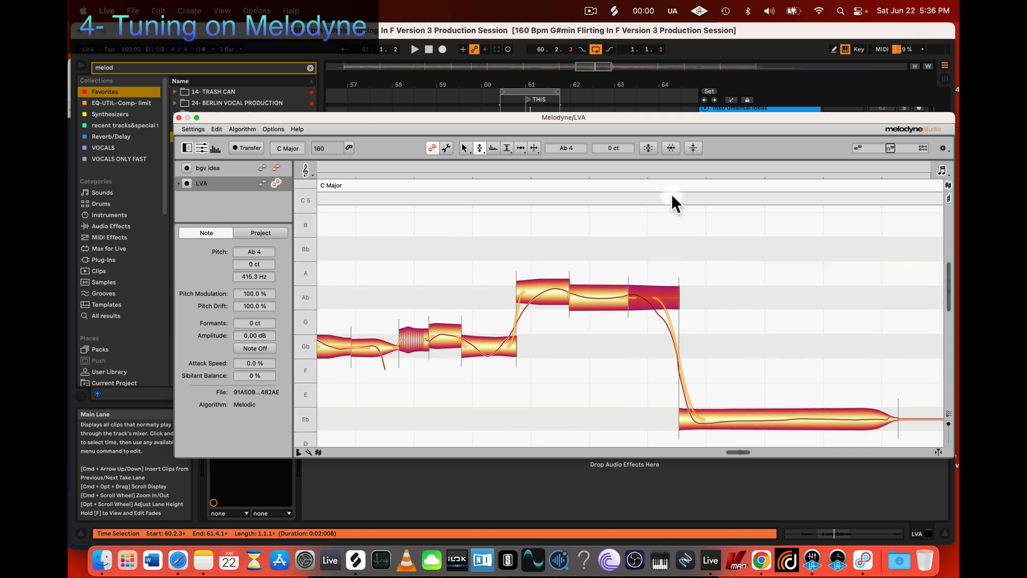
{"action": "scroll", "coordinate": [711, 369], "scroll_direction": "down", "scroll_amount": 3}
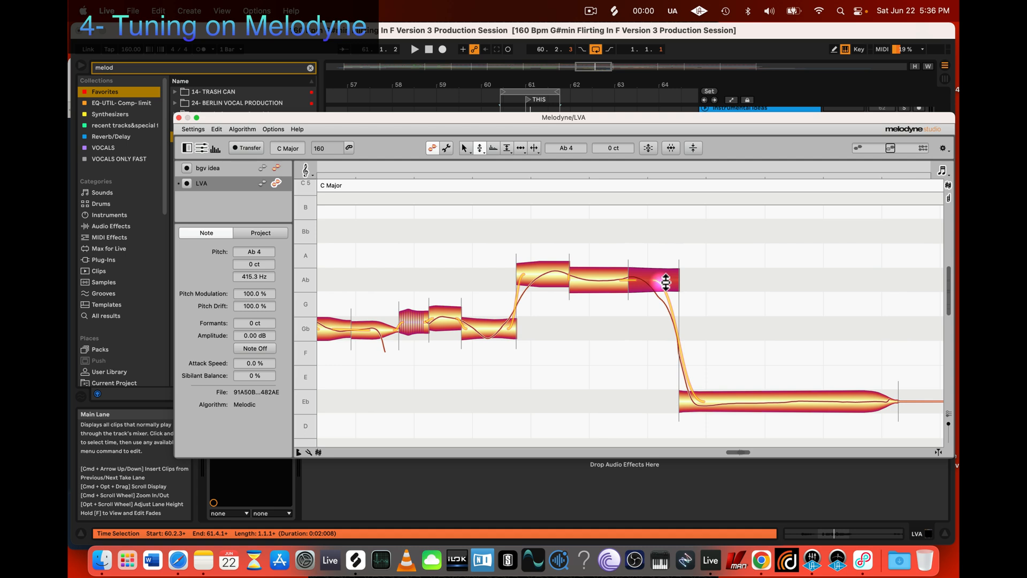
Step: Shorten the pitch transition between the last high segment and the low note to a steep drop, and play it back
{"action": "left_click_drag", "start_coordinate": [670, 282], "coordinate": [666, 319]}
{"action": "scroll", "coordinate": [665, 337], "scroll_direction": "up", "scroll_amount": 8}
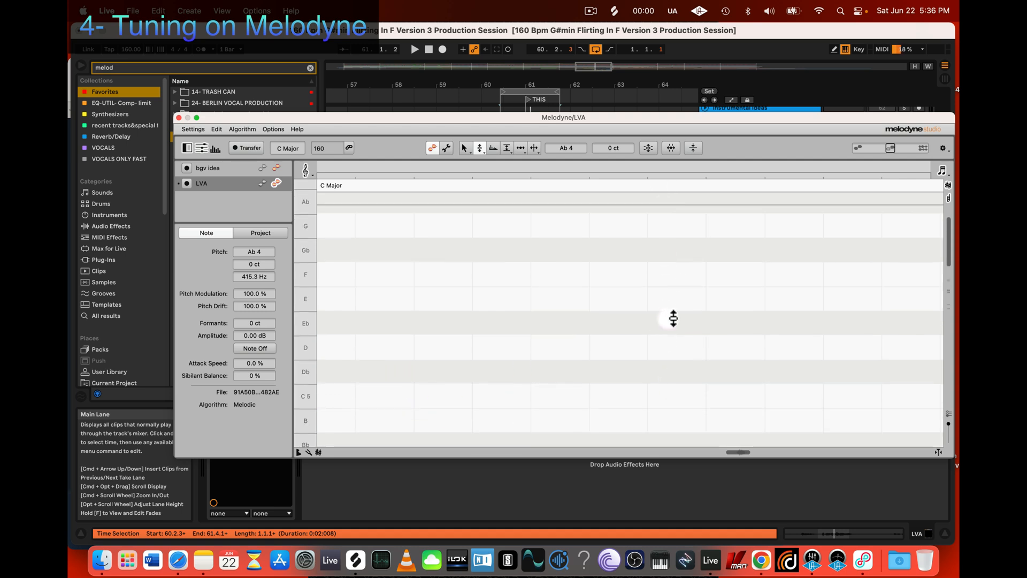
{"action": "scroll", "coordinate": [672, 318], "scroll_direction": "down", "scroll_amount": 14}
{"action": "scroll", "coordinate": [671, 318], "scroll_direction": "up", "scroll_amount": 7}
{"action": "key", "text": "space"}
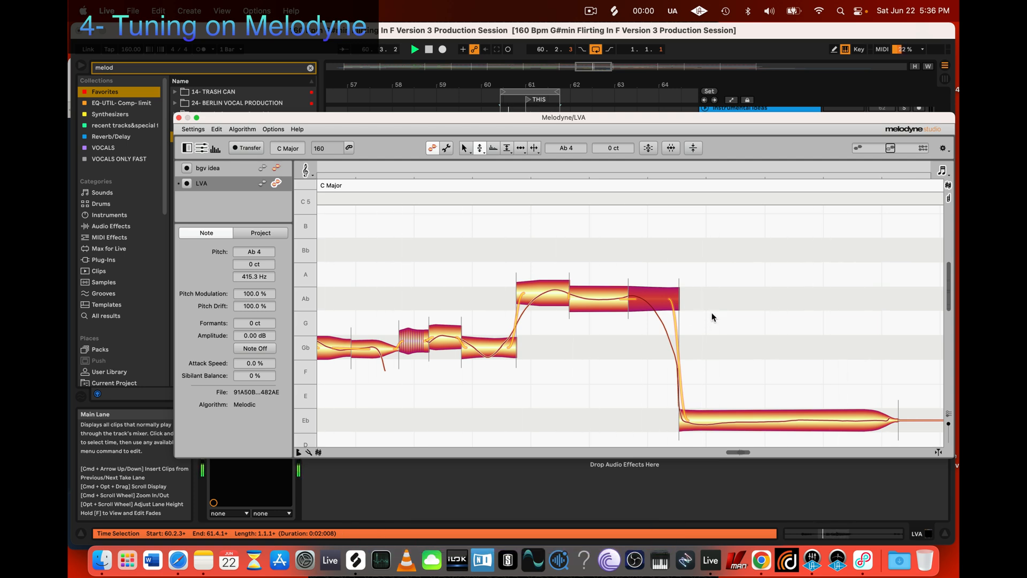
{"action": "key", "text": "space"}
{"action": "scroll", "coordinate": [706, 365], "scroll_direction": "down", "scroll_amount": 2}
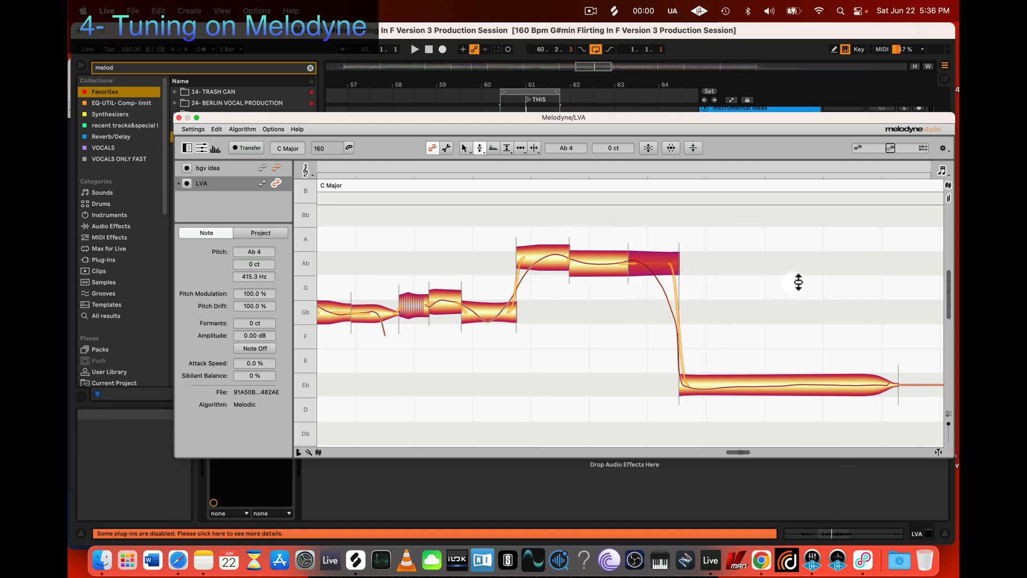
Step: Select the last high segment and the low note after the drop, and restore both to their original state by undoing all their changes
{"action": "left_click", "coordinate": [882, 243]}
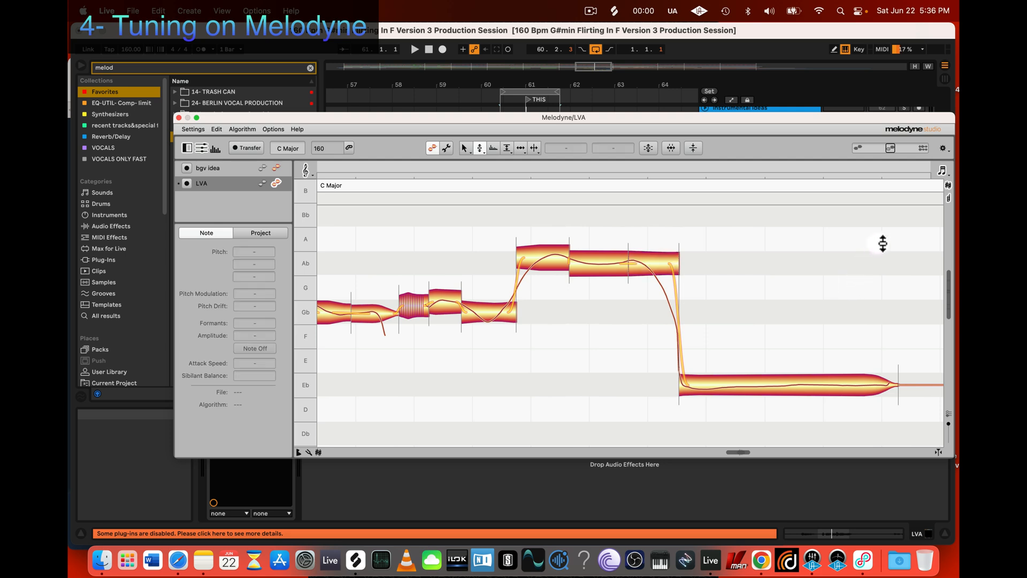
{"action": "left_click_drag", "start_coordinate": [893, 236], "coordinate": [637, 438]}
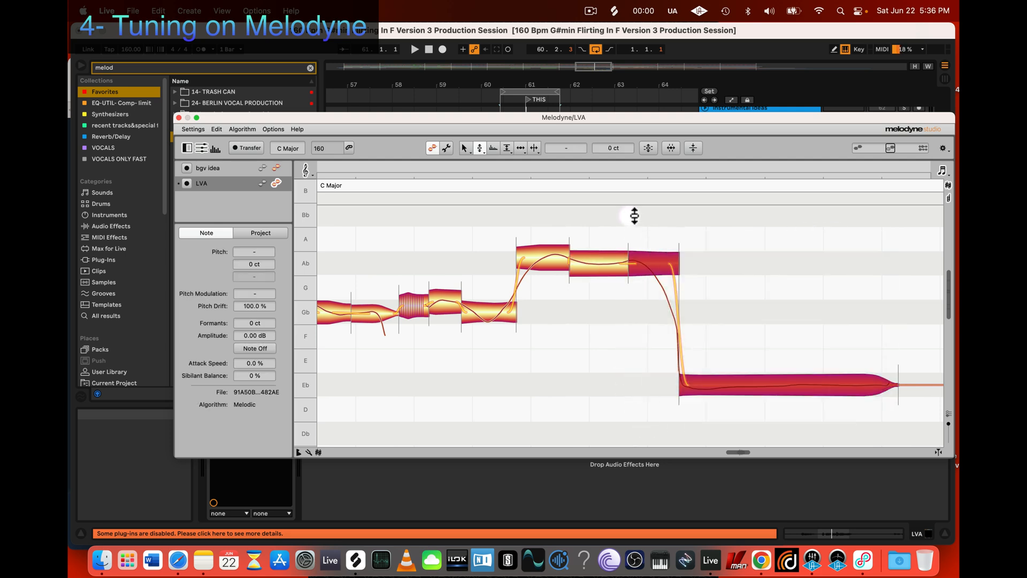
{"action": "right_click", "coordinate": [694, 381]}
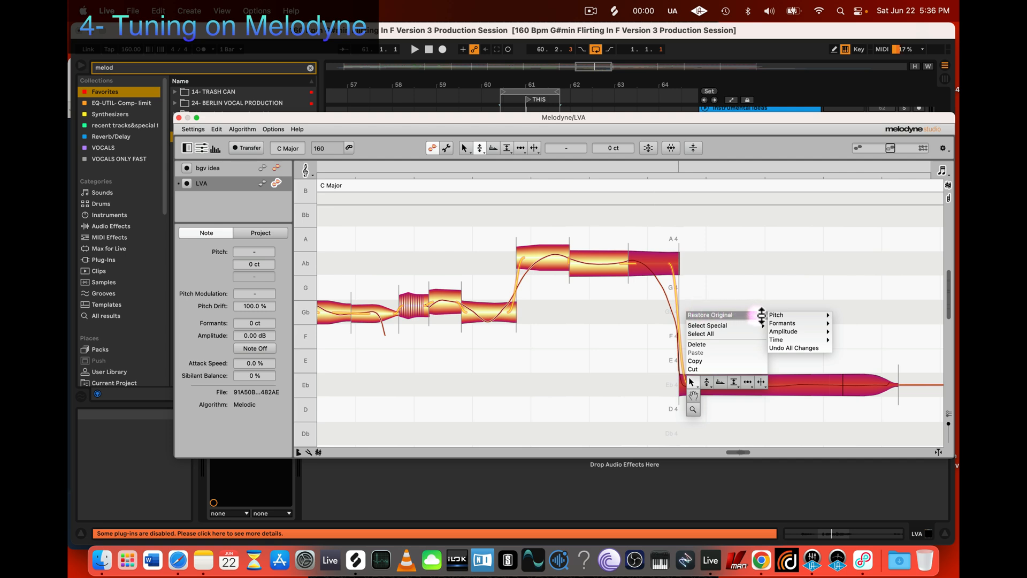
{"action": "mouse_move", "coordinate": [765, 324]}
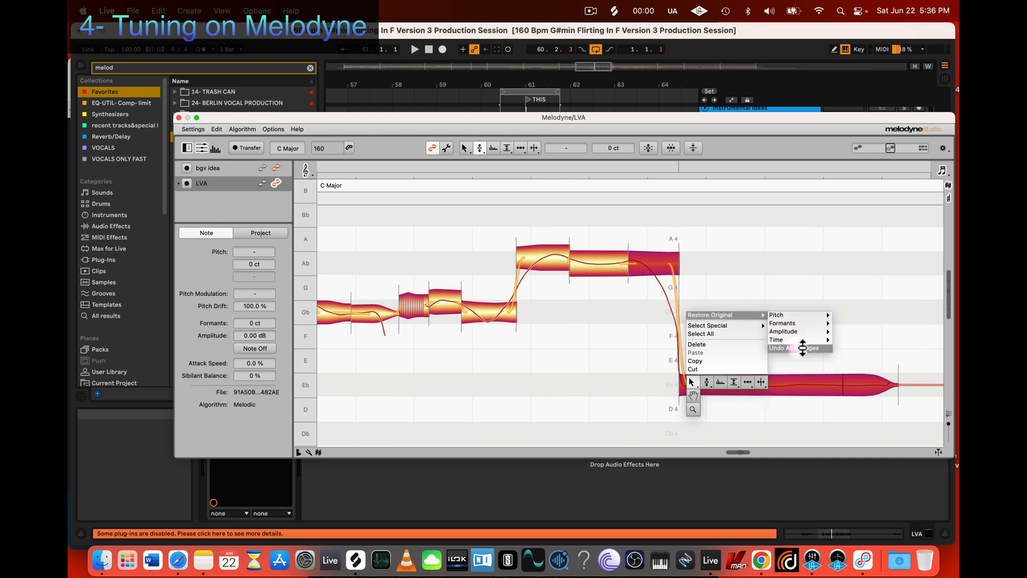
{"action": "left_click", "coordinate": [802, 348]}
{"action": "left_click", "coordinate": [801, 352]}
{"action": "scroll", "coordinate": [794, 324], "scroll_direction": "down", "scroll_amount": 3}
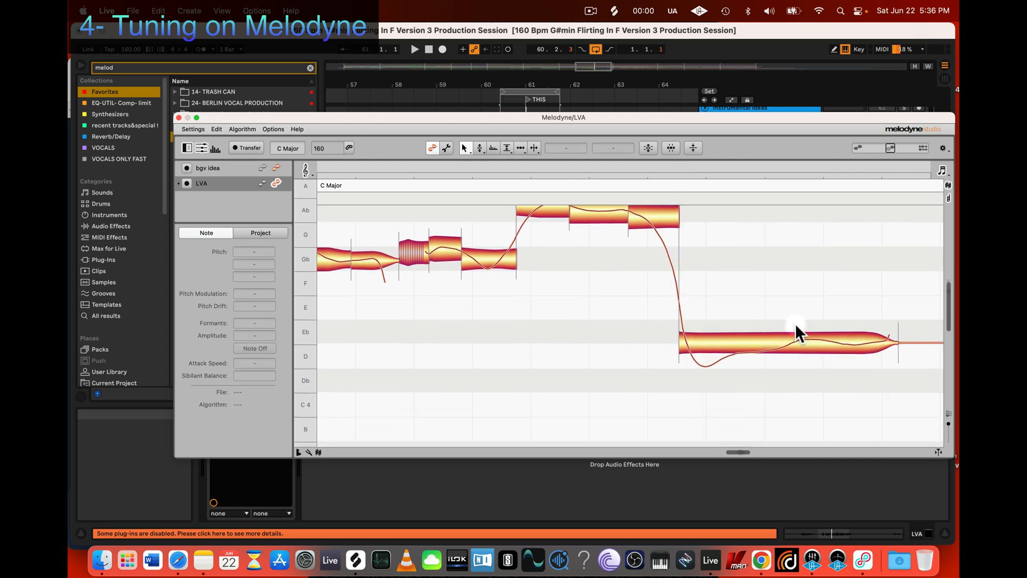
Step: Snap the last high segment before the drop to Ab 4, 0 ct
{"action": "scroll", "coordinate": [795, 324], "scroll_direction": "up", "scroll_amount": 2}
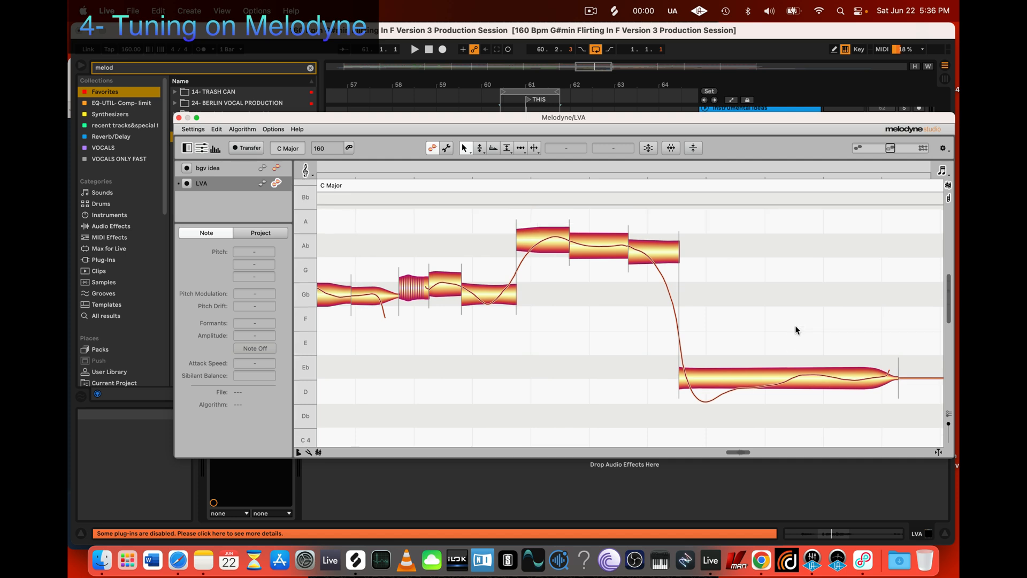
{"action": "double_click", "coordinate": [649, 247]}
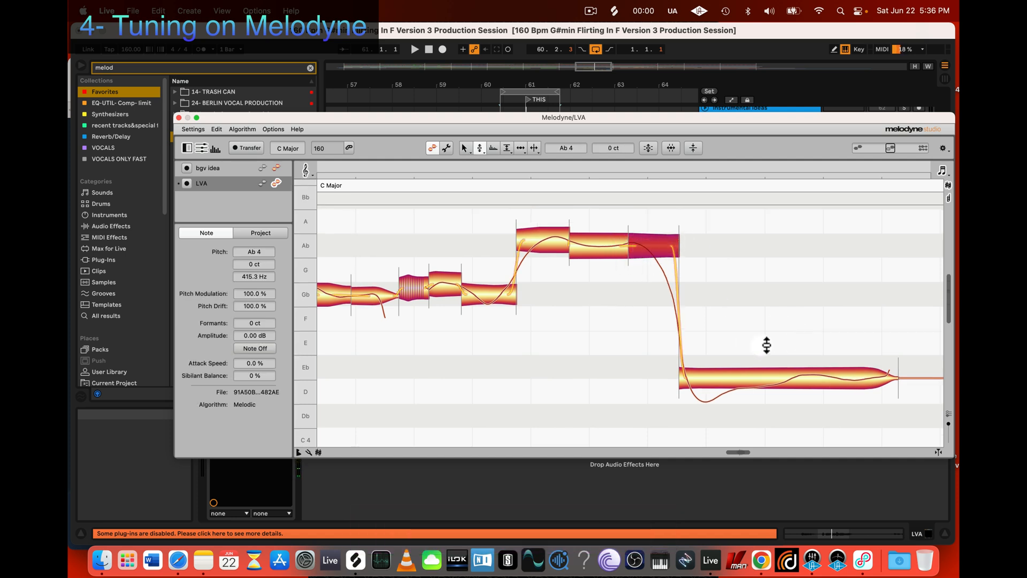
{"action": "scroll", "coordinate": [768, 346], "scroll_direction": "down", "scroll_amount": 1}
Step: Try separating a short segment at the start of the low note, shift the separation earlier, and remove it
{"action": "key", "text": "3"}
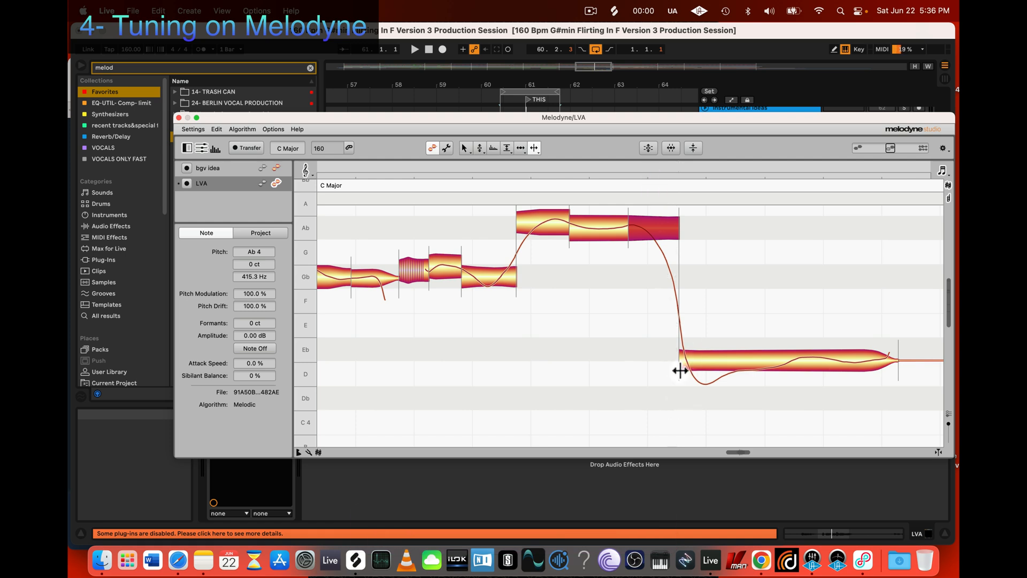
{"action": "double_click", "coordinate": [690, 362]}
{"action": "double_click", "coordinate": [688, 362]}
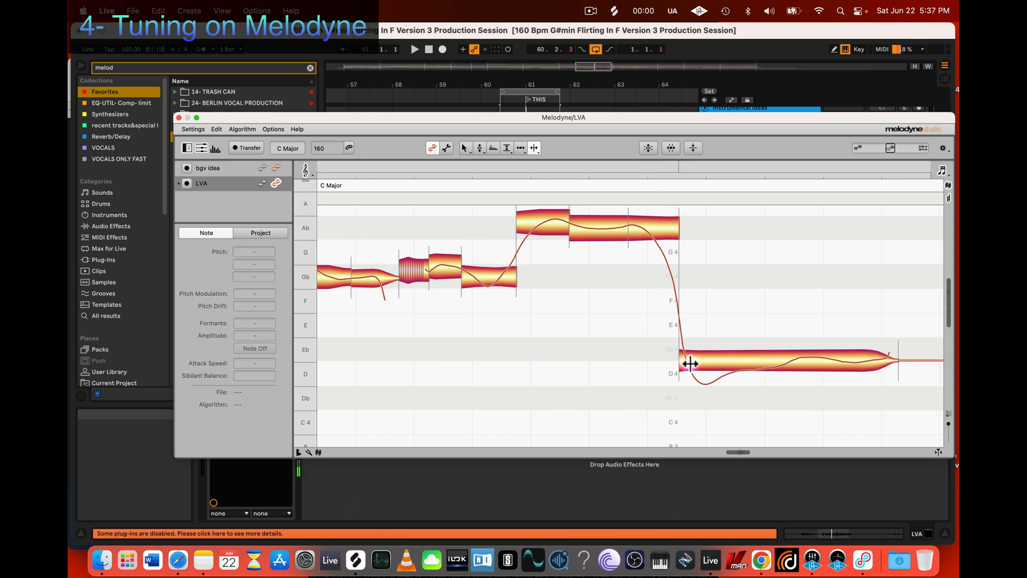
{"action": "double_click", "coordinate": [696, 362]}
{"action": "double_click", "coordinate": [704, 360]}
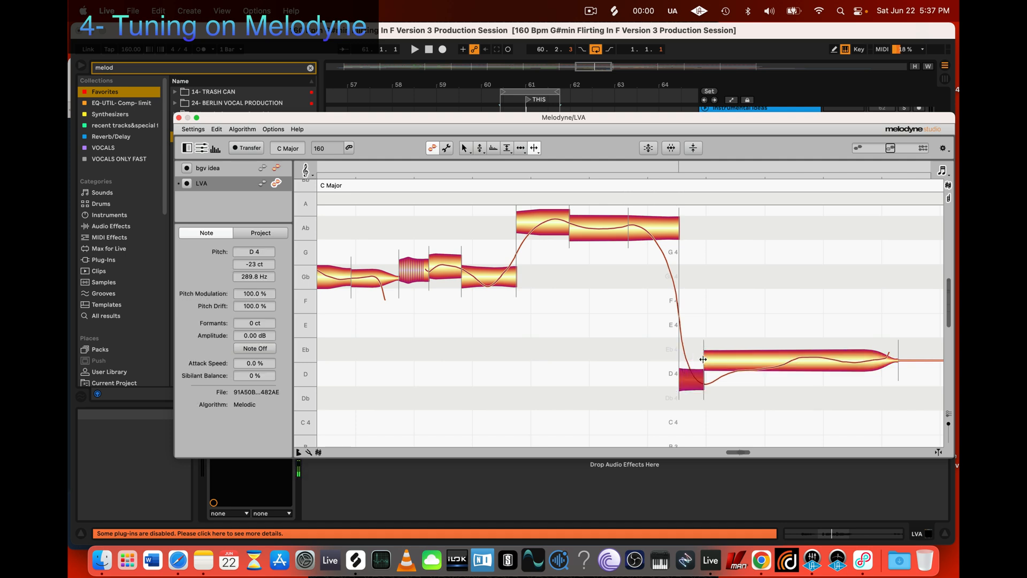
{"action": "left_click_drag", "start_coordinate": [705, 360], "coordinate": [690, 365]}
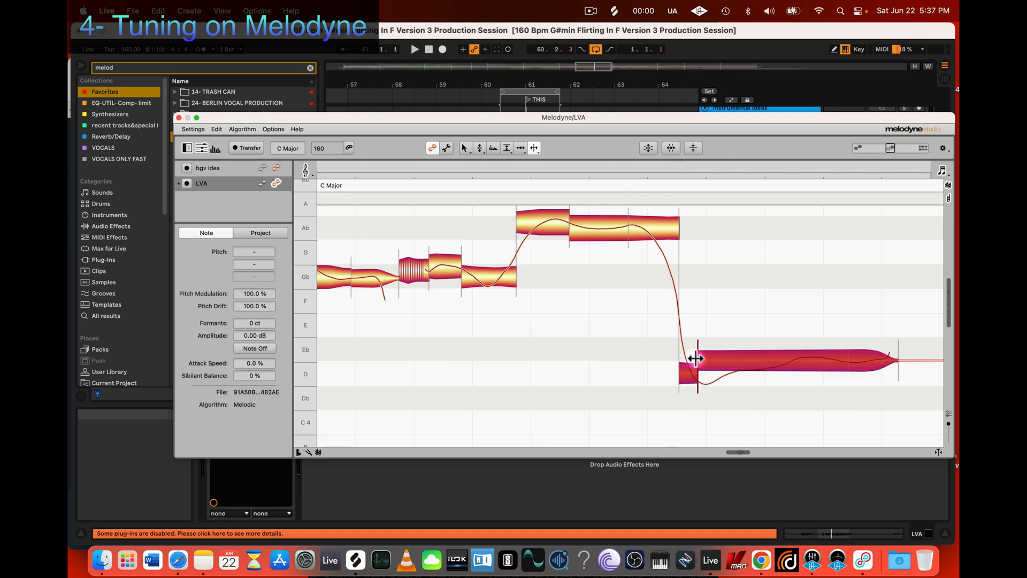
{"action": "double_click", "coordinate": [695, 359]}
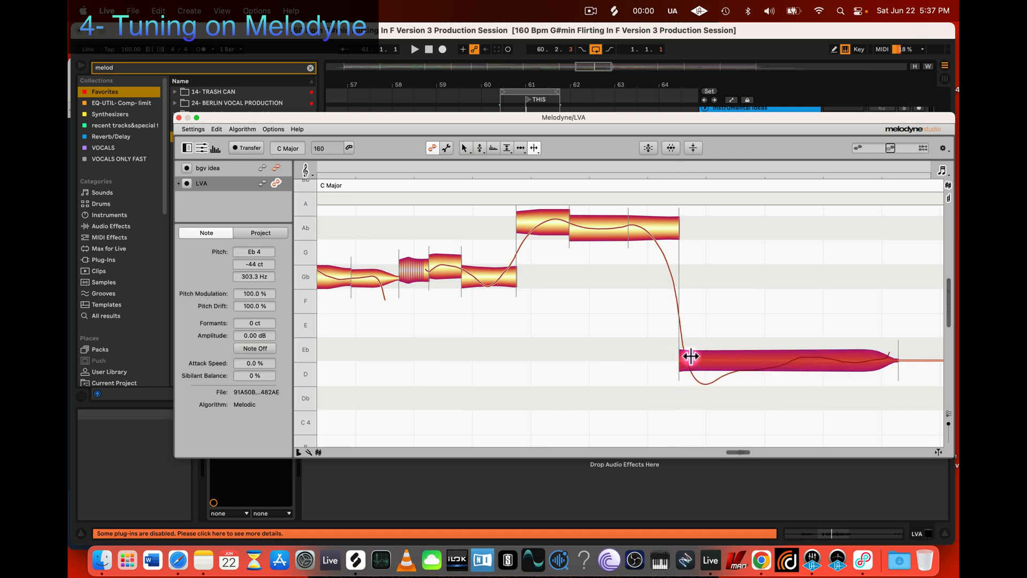
Step: Split the low note into six segments following its pitch curve, starting with a short one right after the drop
{"action": "double_click", "coordinate": [723, 358]}
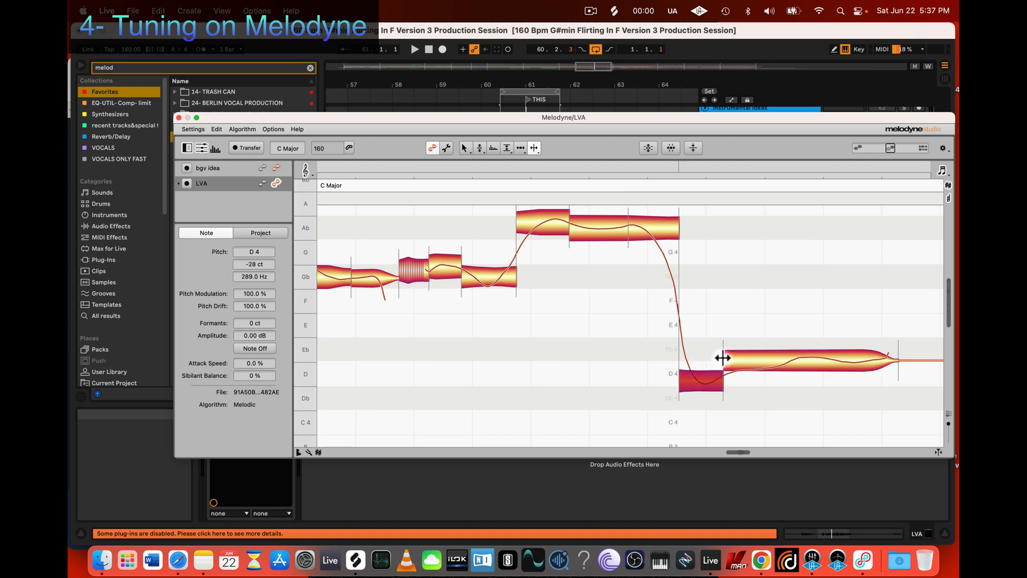
{"action": "left_click_drag", "start_coordinate": [722, 358], "coordinate": [698, 362]}
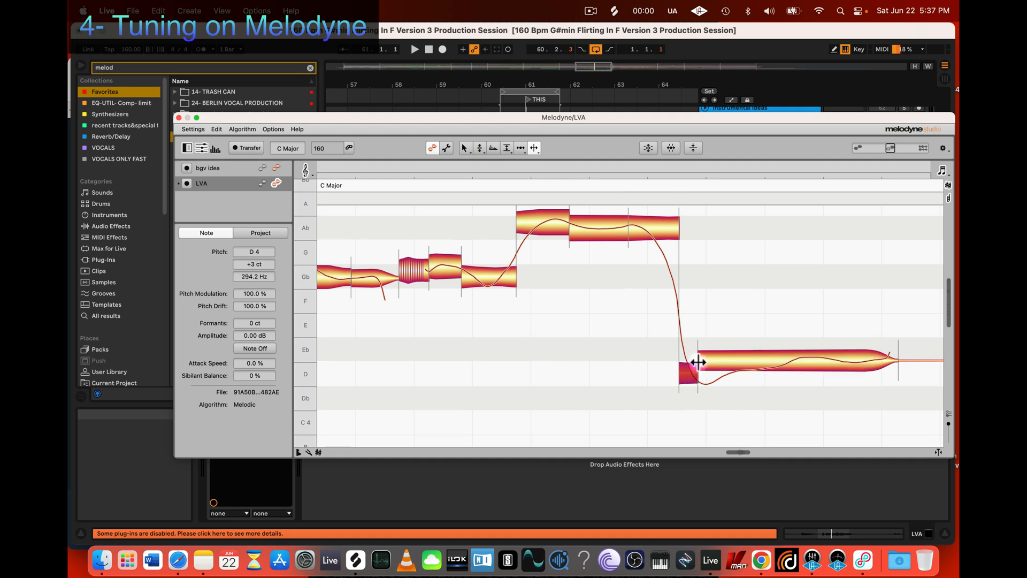
{"action": "double_click", "coordinate": [728, 361]}
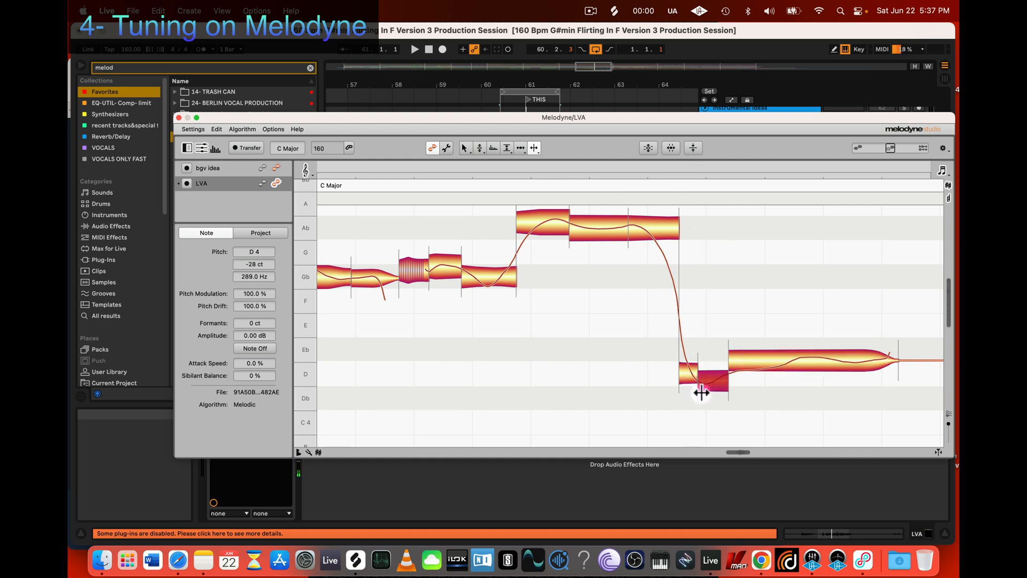
{"action": "double_click", "coordinate": [787, 361]}
{"action": "left_click", "coordinate": [831, 361]}
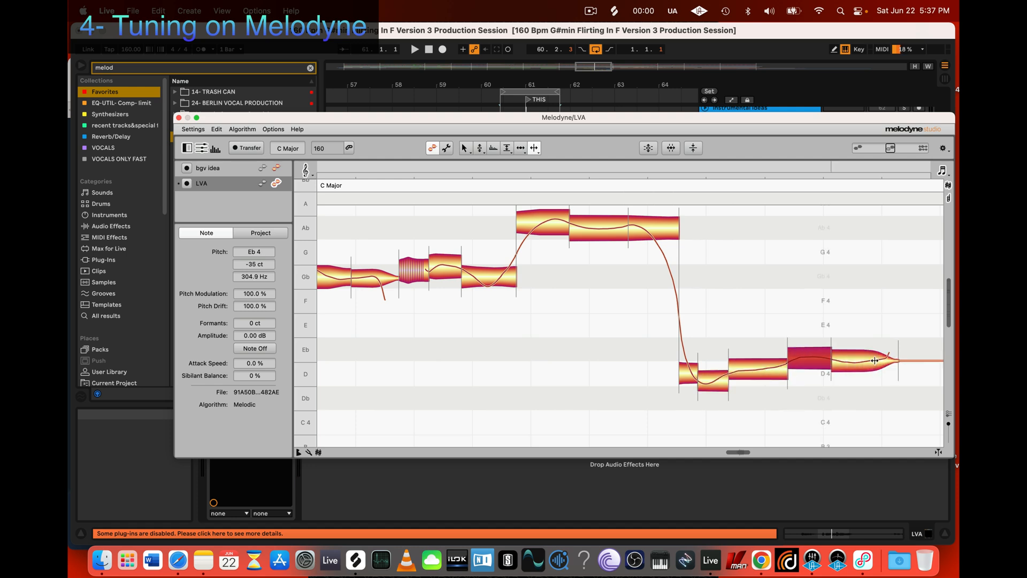
{"action": "left_click", "coordinate": [870, 360]}
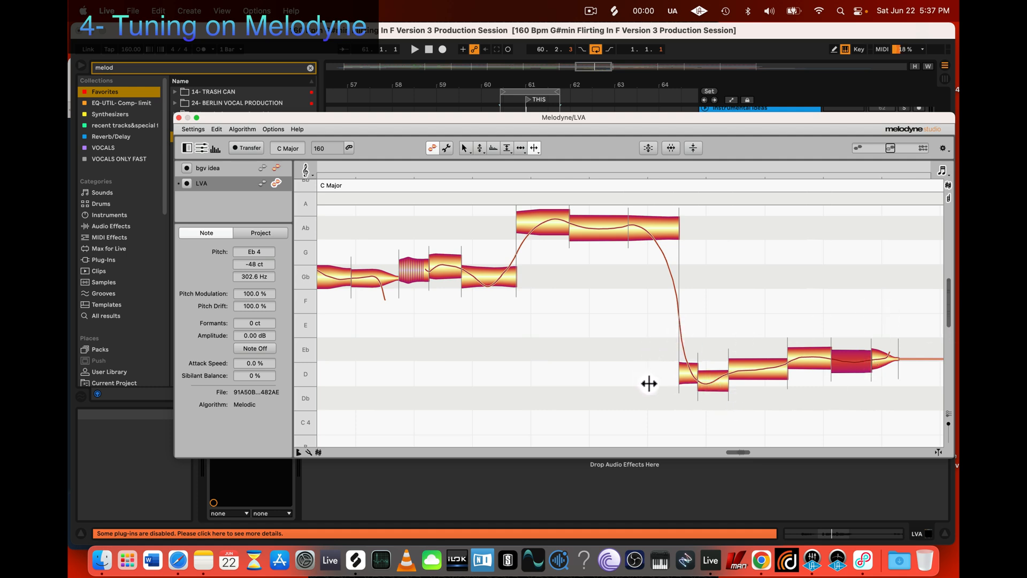
Step: Snap all low segments except the short first one to their nearest semitones at 0 ct
{"action": "scroll", "coordinate": [672, 396], "scroll_direction": "right", "scroll_amount": 2}
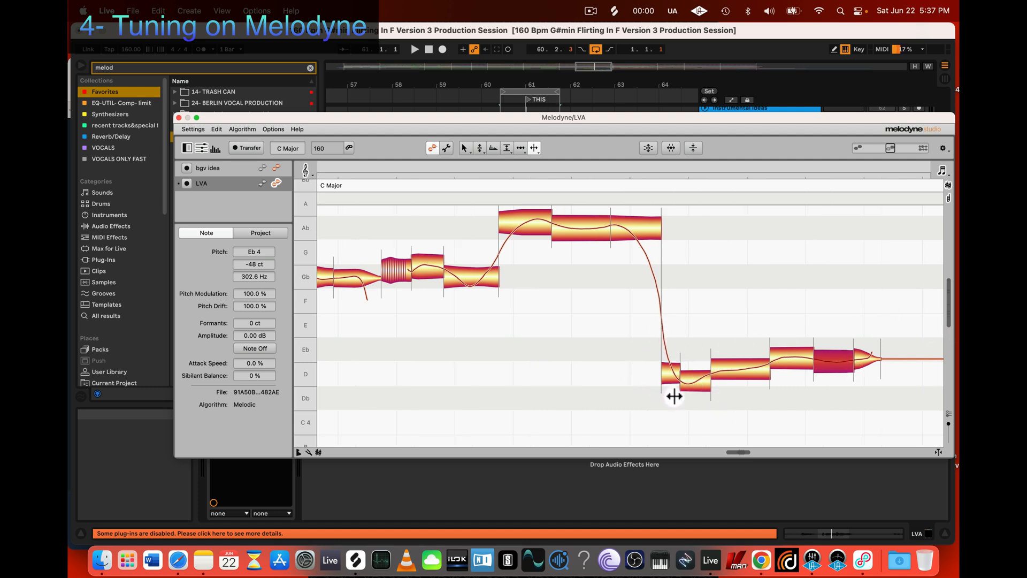
{"action": "left_click", "coordinate": [687, 408]}
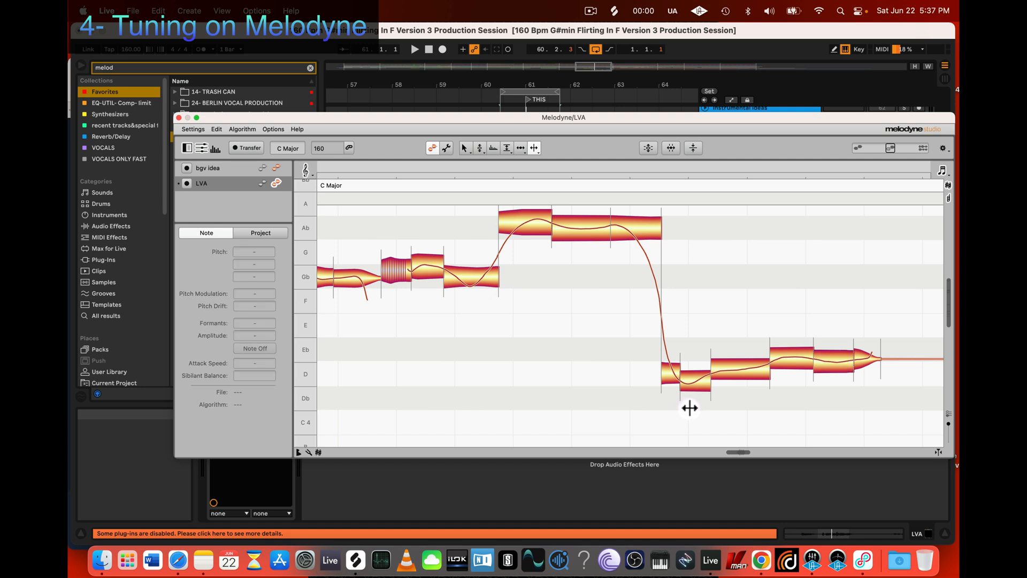
{"action": "key", "text": "2"}
{"action": "left_click", "coordinate": [480, 148]}
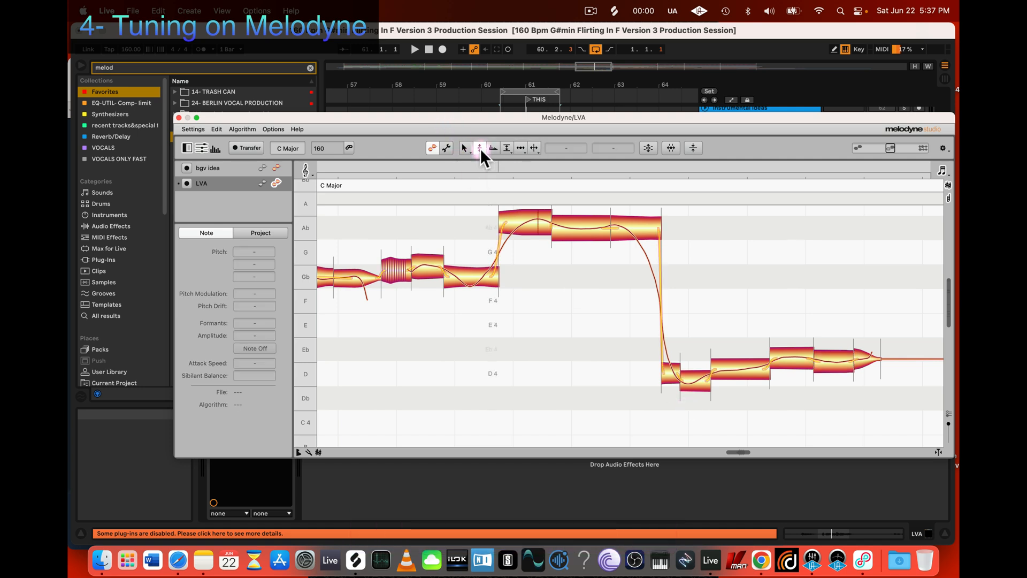
{"action": "left_click", "coordinate": [480, 161]}
{"action": "left_click_drag", "start_coordinate": [689, 410], "coordinate": [869, 348]}
{"action": "key", "text": "2"}
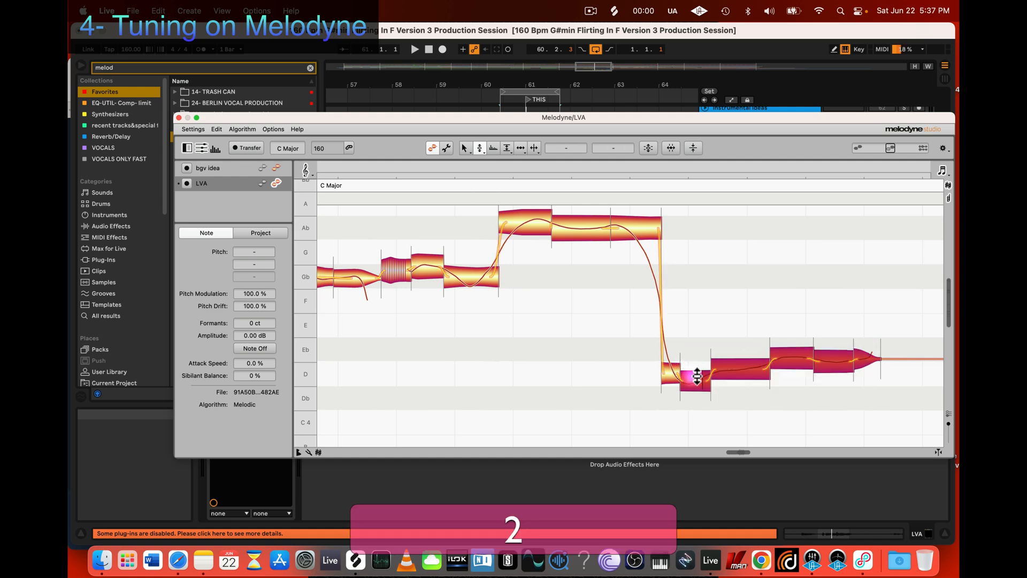
{"action": "double_click", "coordinate": [694, 377]}
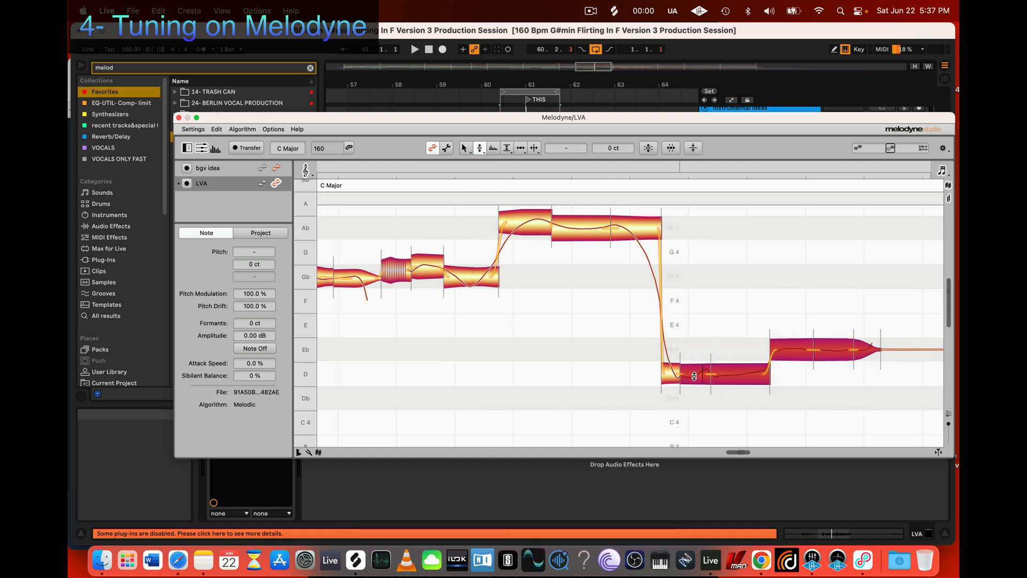
Step: Raise the first three low segments to Eb 4, in line with the remaining low segments
{"action": "left_click", "coordinate": [697, 400]}
{"action": "left_click_drag", "start_coordinate": [751, 306], "coordinate": [854, 348]}
{"action": "left_click_drag", "start_coordinate": [646, 403], "coordinate": [713, 355]}
{"action": "left_click", "coordinate": [679, 374]}
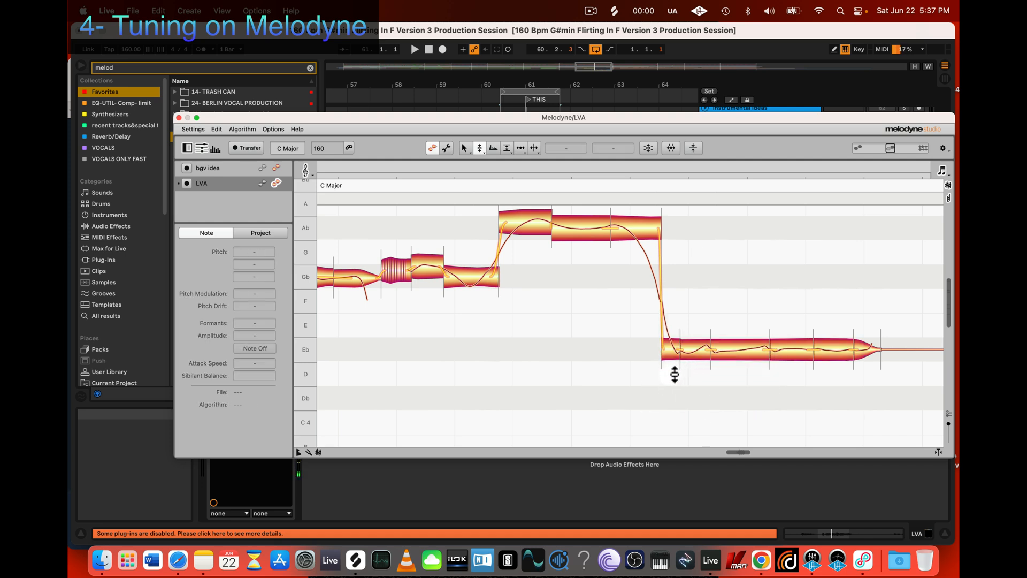
{"action": "left_click_drag", "start_coordinate": [642, 379], "coordinate": [746, 340]}
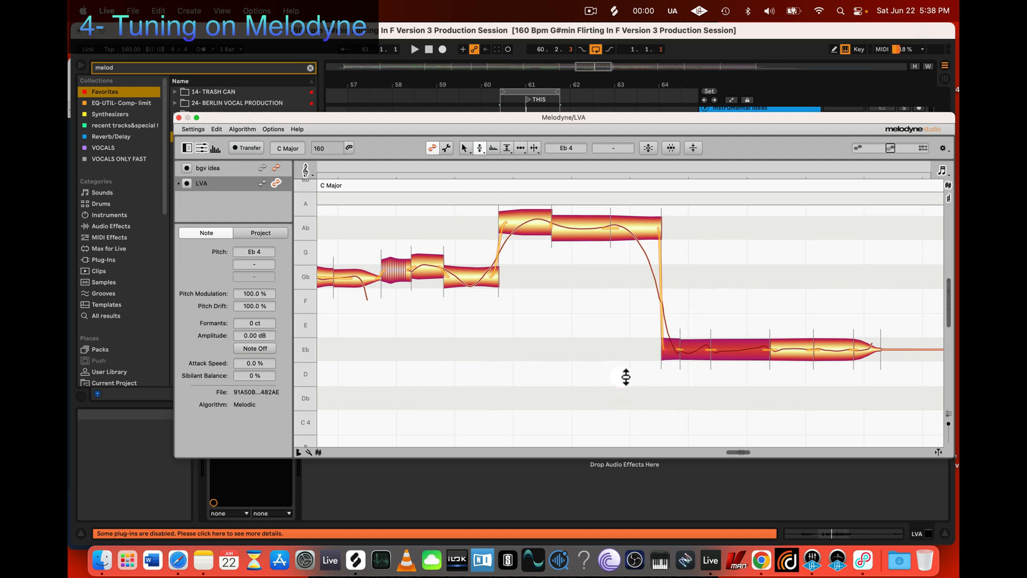
Step: Play back the phrase and adjust the pitch transition from the last high segment into the low segments
{"action": "left_click", "coordinate": [676, 397]}
{"action": "key", "text": "space"}
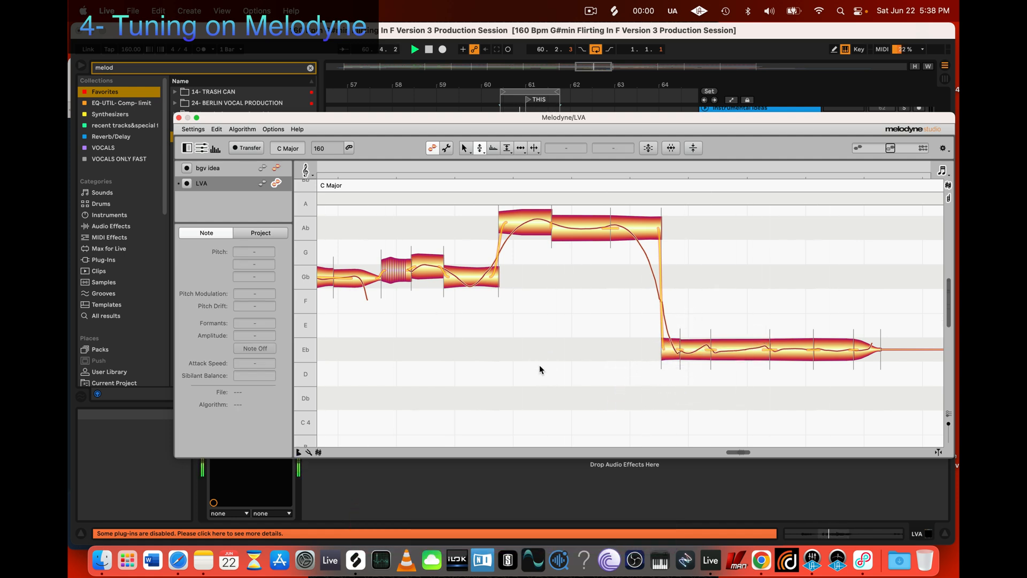
{"action": "left_click", "coordinate": [652, 228]}
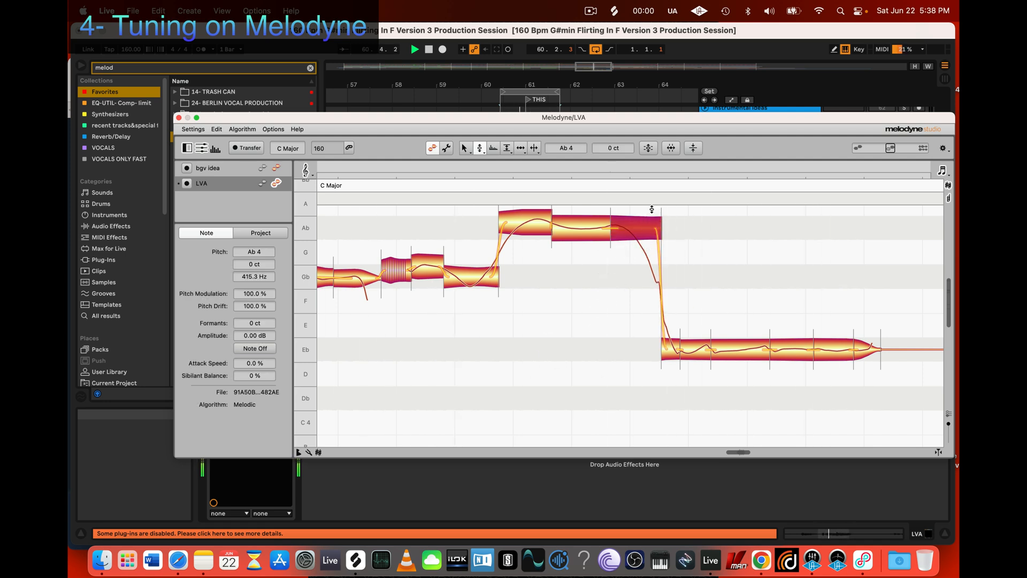
{"action": "key", "text": "space"}
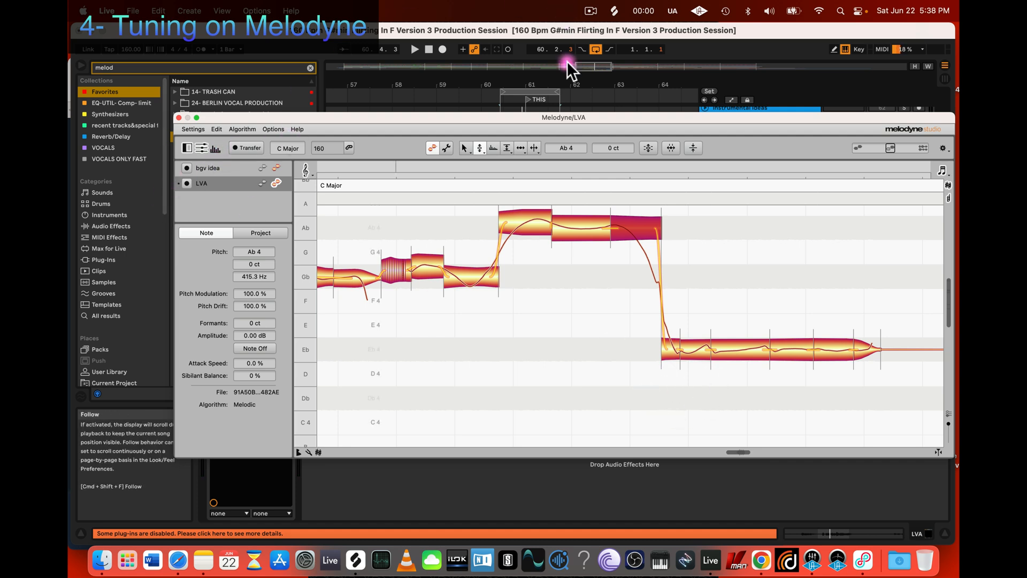
Step: Select all the Eb 4 segments after the drop and lengthen the pitch transitions between them
{"action": "left_click", "coordinate": [480, 150]}
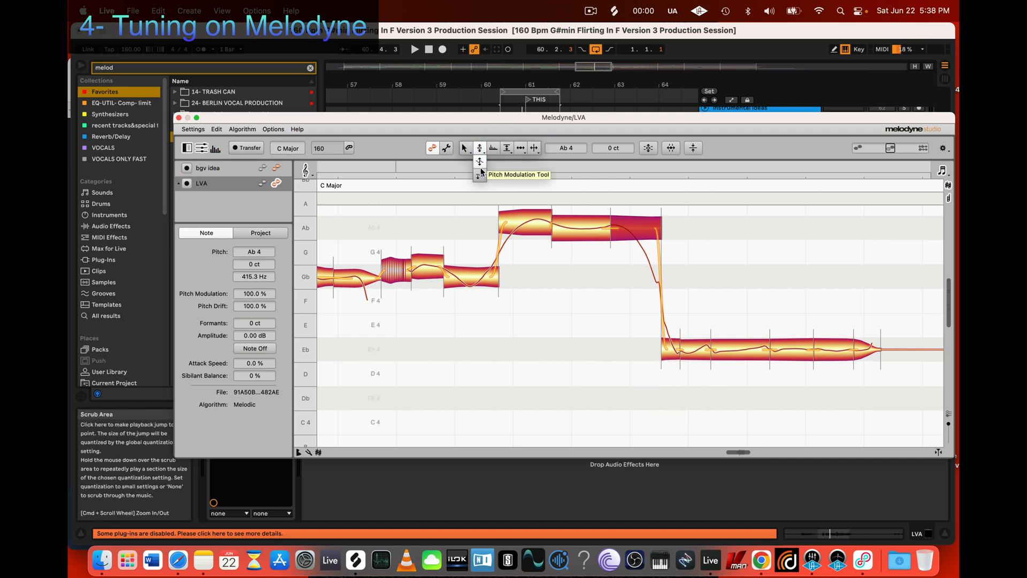
{"action": "left_click", "coordinate": [481, 175]}
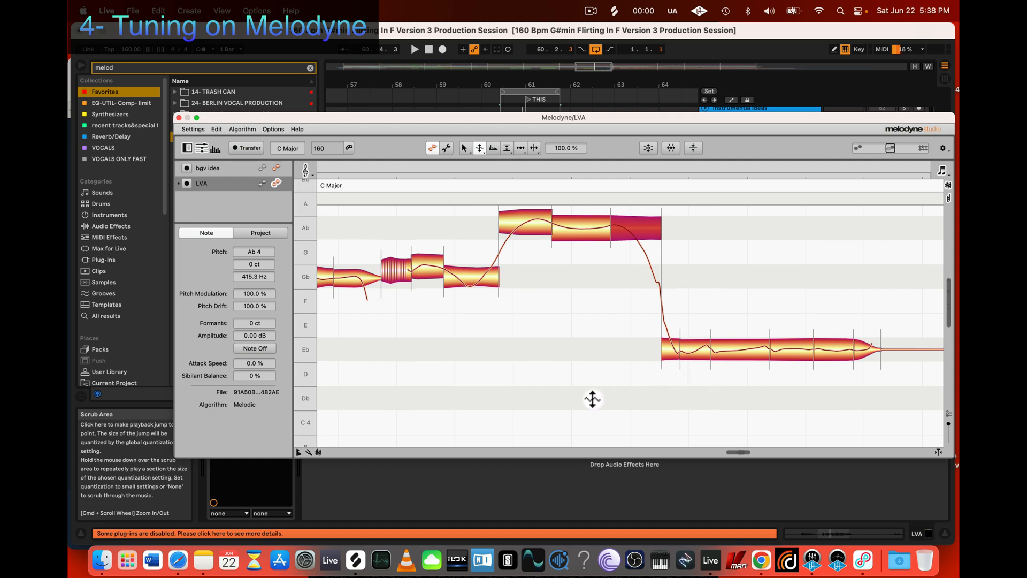
{"action": "key", "text": "z"}
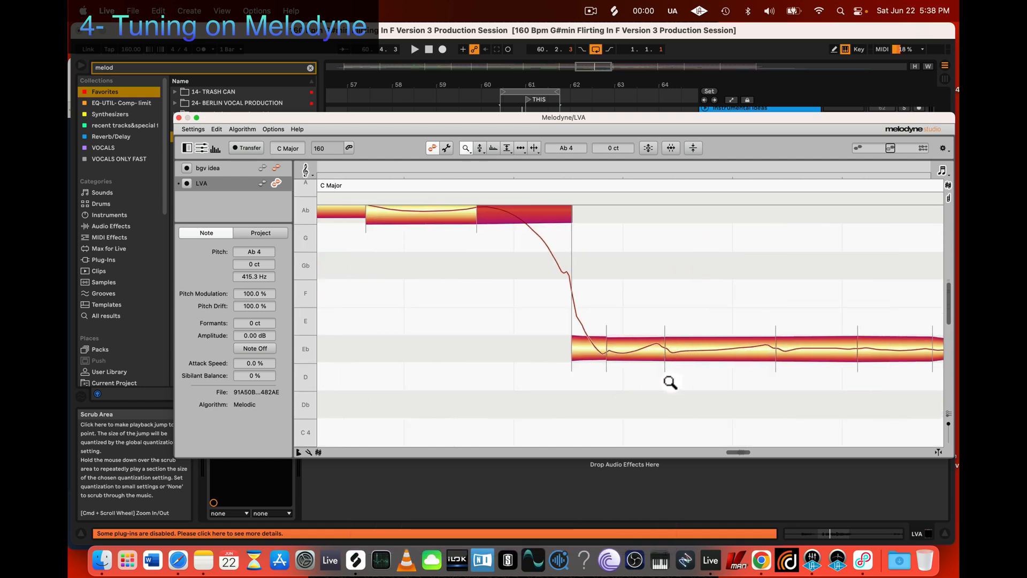
{"action": "scroll", "coordinate": [700, 383], "scroll_direction": "right", "scroll_amount": 1}
{"action": "scroll", "coordinate": [652, 381], "scroll_direction": "up", "scroll_amount": 1}
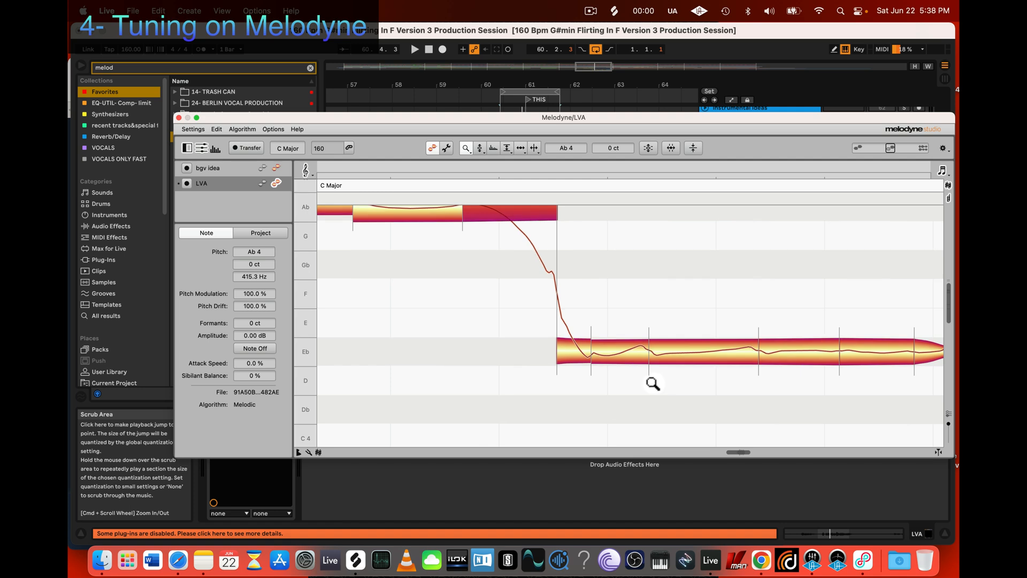
{"action": "key", "text": "2"}
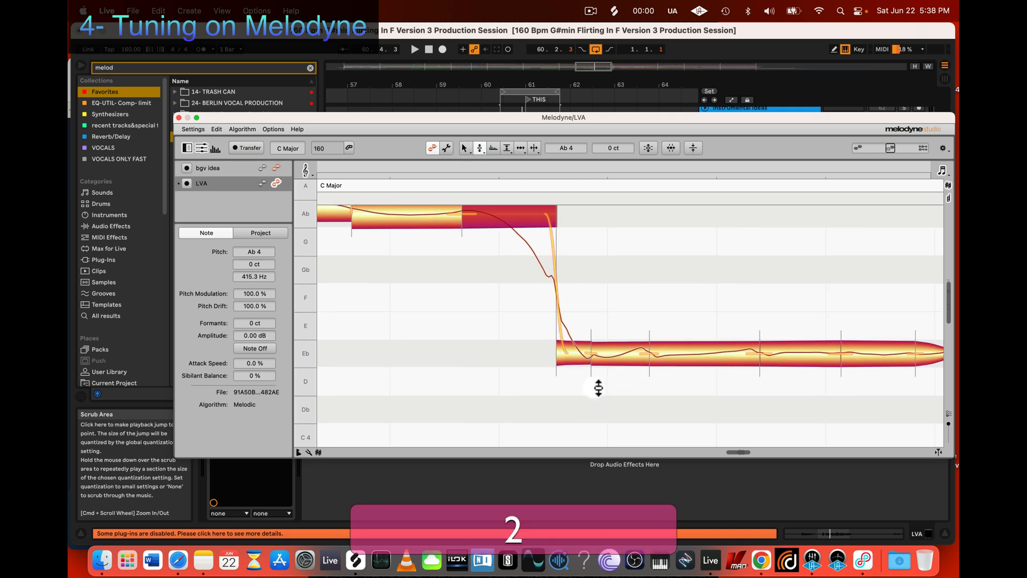
{"action": "left_click", "coordinate": [478, 150]}
{"action": "left_click", "coordinate": [478, 161]}
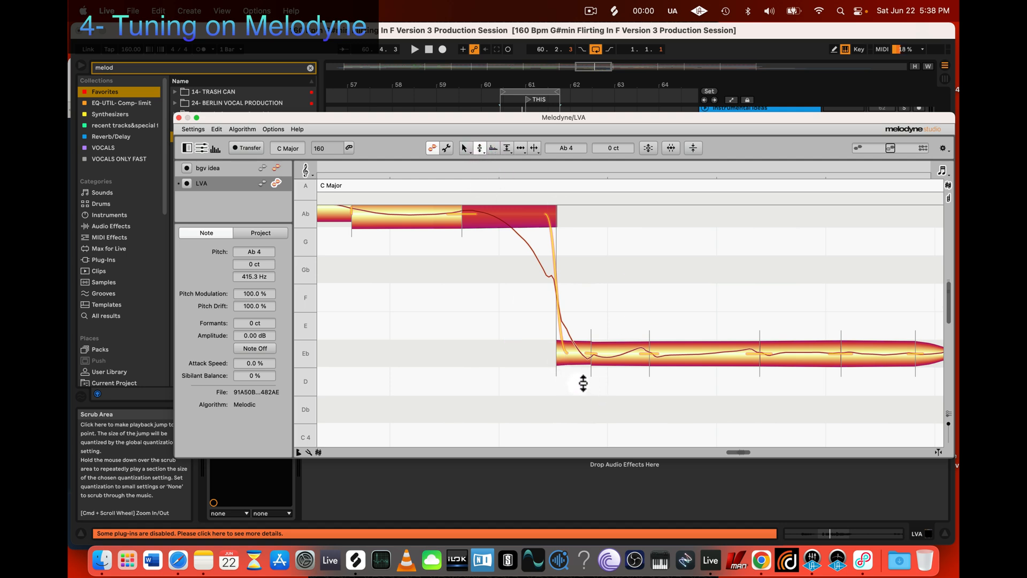
{"action": "left_click_drag", "start_coordinate": [578, 382], "coordinate": [931, 340]}
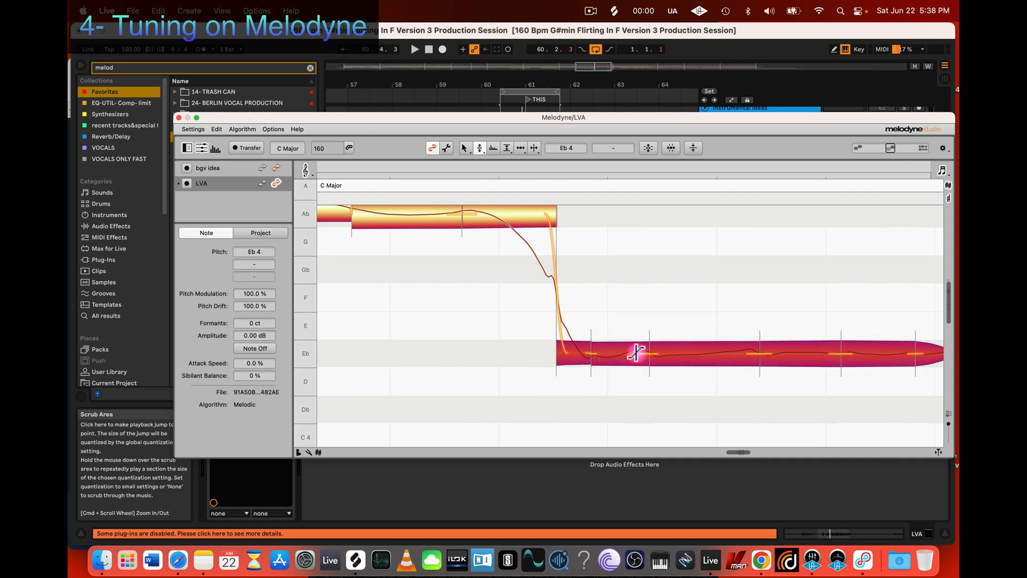
{"action": "left_click_drag", "start_coordinate": [635, 353], "coordinate": [637, 349]}
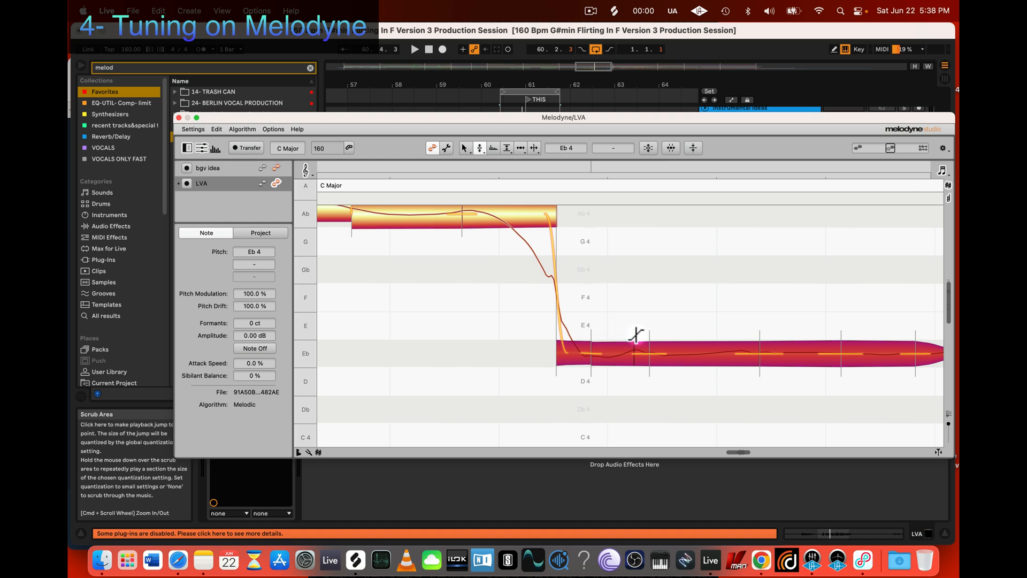
Step: Fine-tune the length of the pitch transitions across the selected Eb 4 segments while checking the result in playback
{"action": "mouse_move", "coordinate": [635, 326]}
{"action": "left_mouse_down"}
{"action": "mouse_move", "coordinate": [633, 367]}
{"action": "mouse_move", "coordinate": [632, 337]}
{"action": "left_mouse_up"}
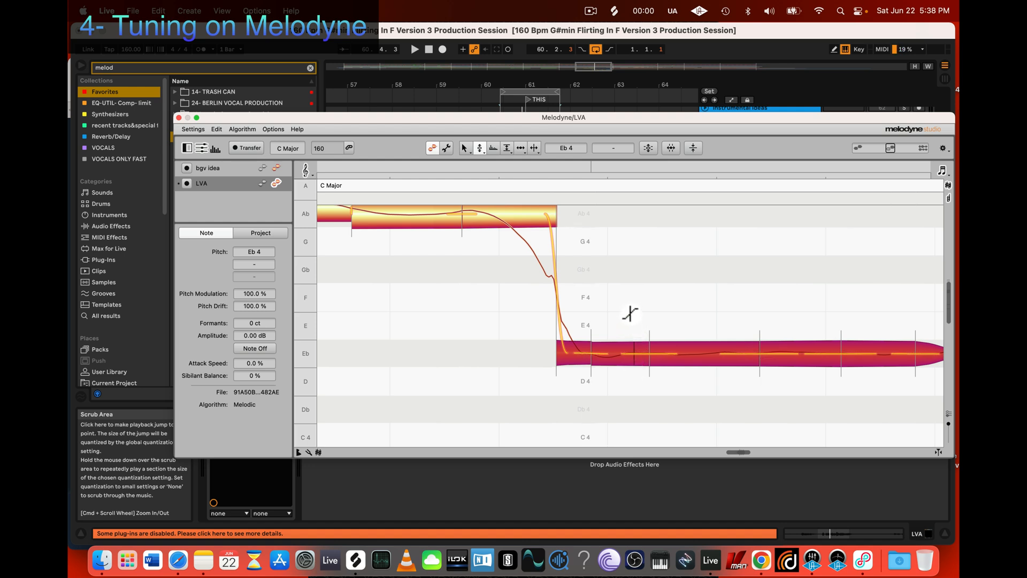
{"action": "key", "text": "space"}
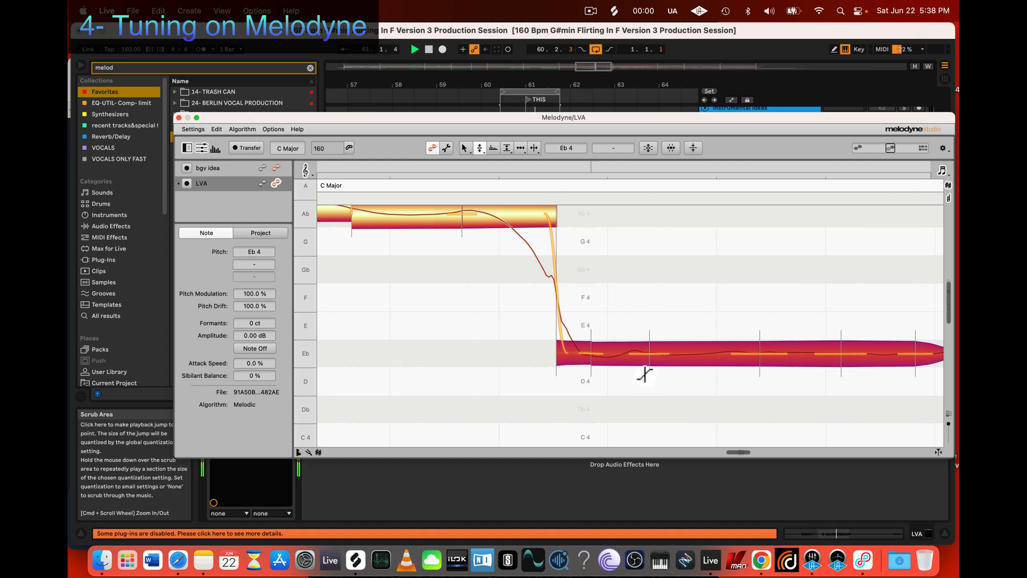
{"action": "key", "text": "space"}
{"action": "left_click_drag", "start_coordinate": [642, 359], "coordinate": [641, 368]}
{"action": "left_click", "coordinate": [627, 391]}
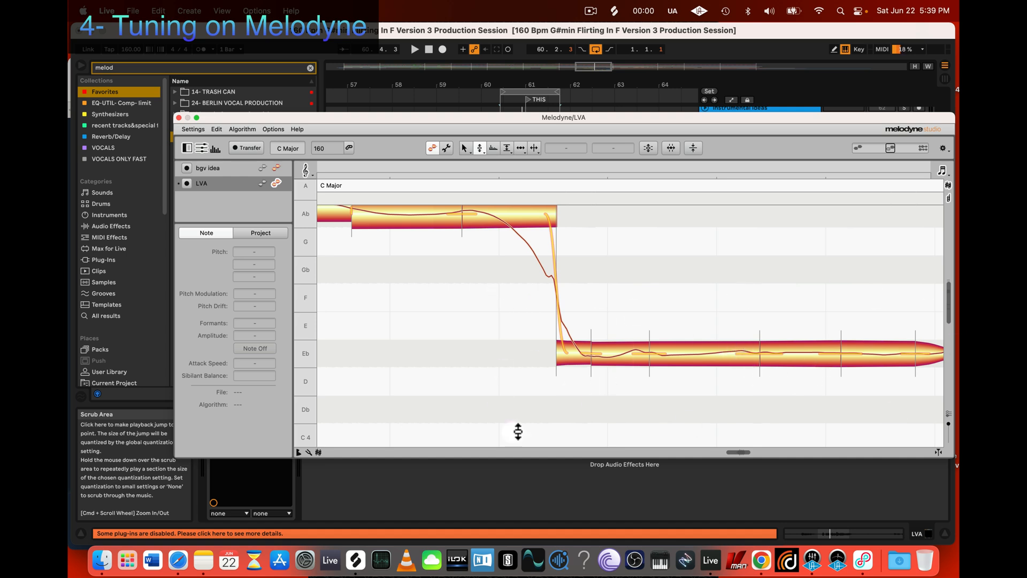
Step: Select the second and third Eb 4 segments, lengthen the pitch transition between them, and play back the phrase
{"action": "left_click_drag", "start_coordinate": [624, 391], "coordinate": [685, 327]}
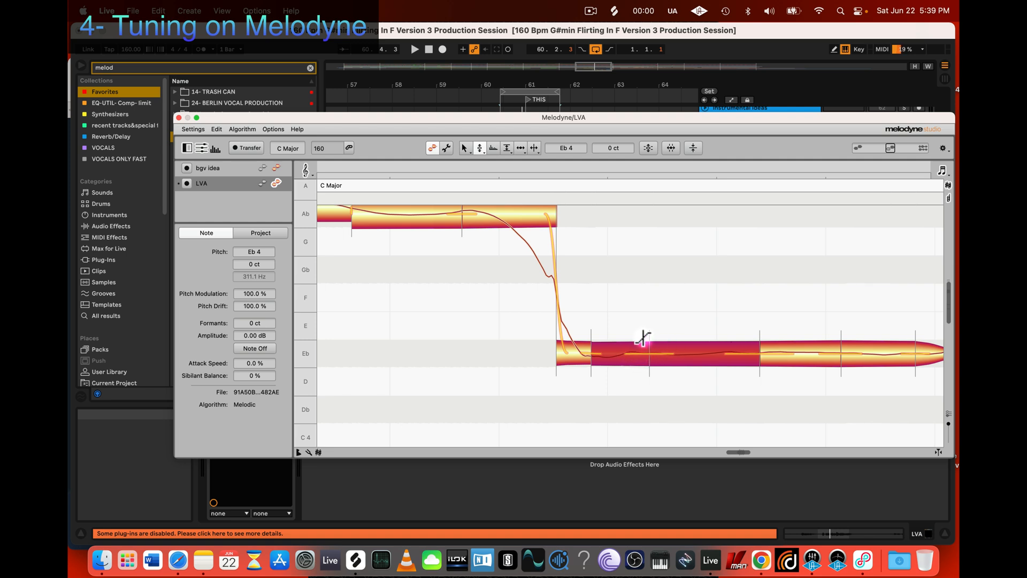
{"action": "left_click", "coordinate": [649, 384]}
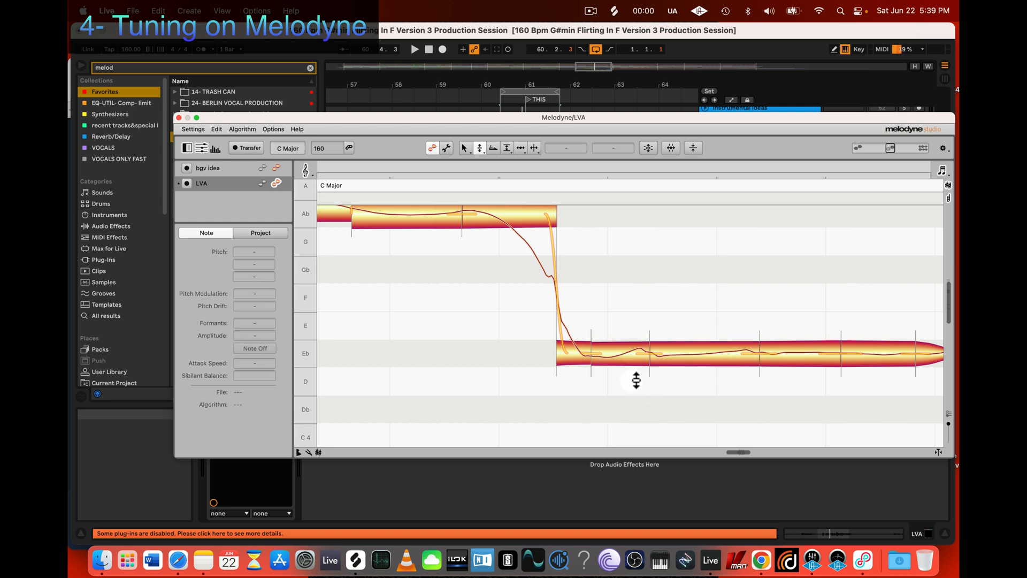
{"action": "left_click_drag", "start_coordinate": [636, 380], "coordinate": [635, 347]}
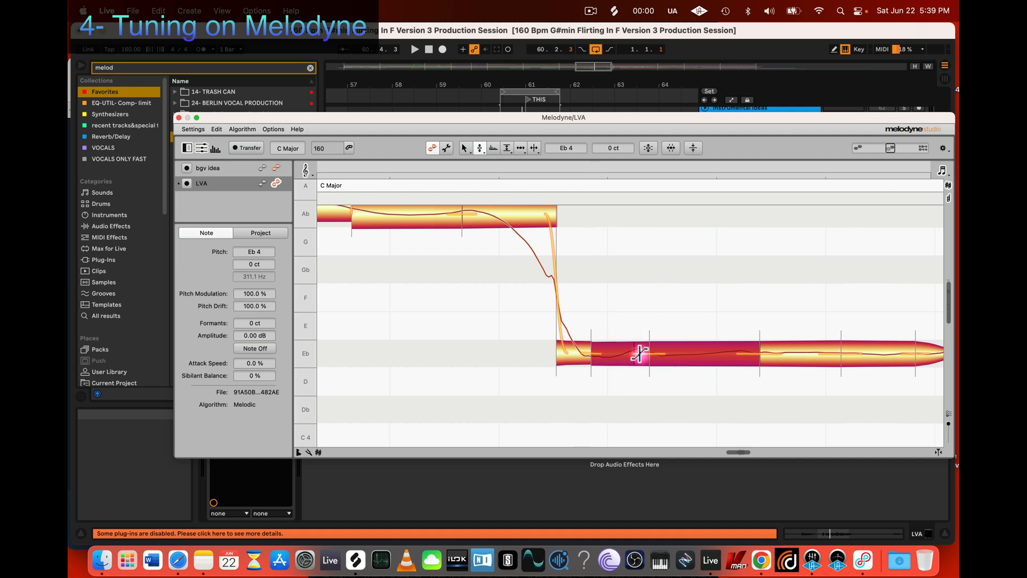
{"action": "left_click", "coordinate": [631, 384]}
{"action": "key", "text": "space"}
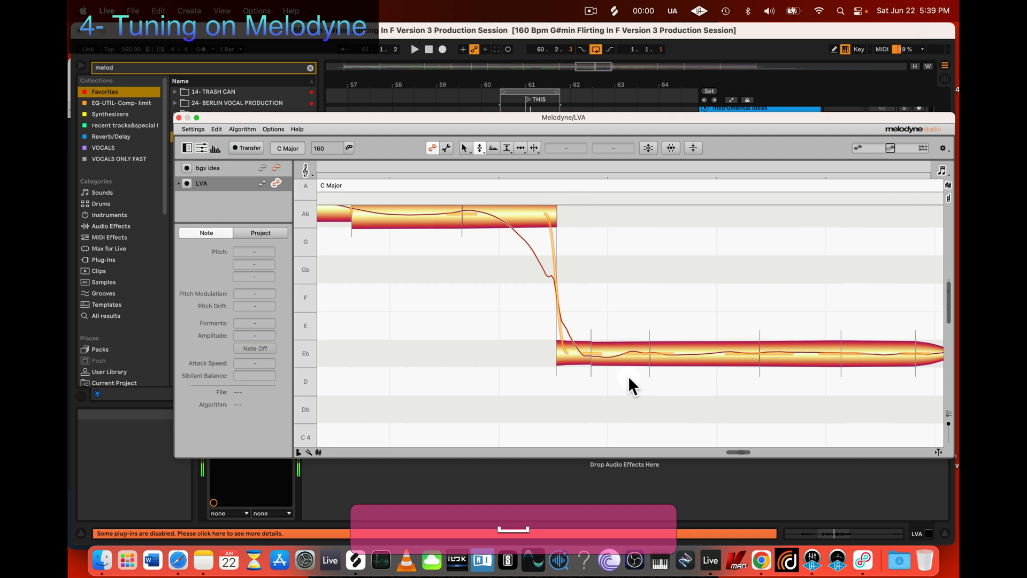
{"action": "key", "text": "space"}
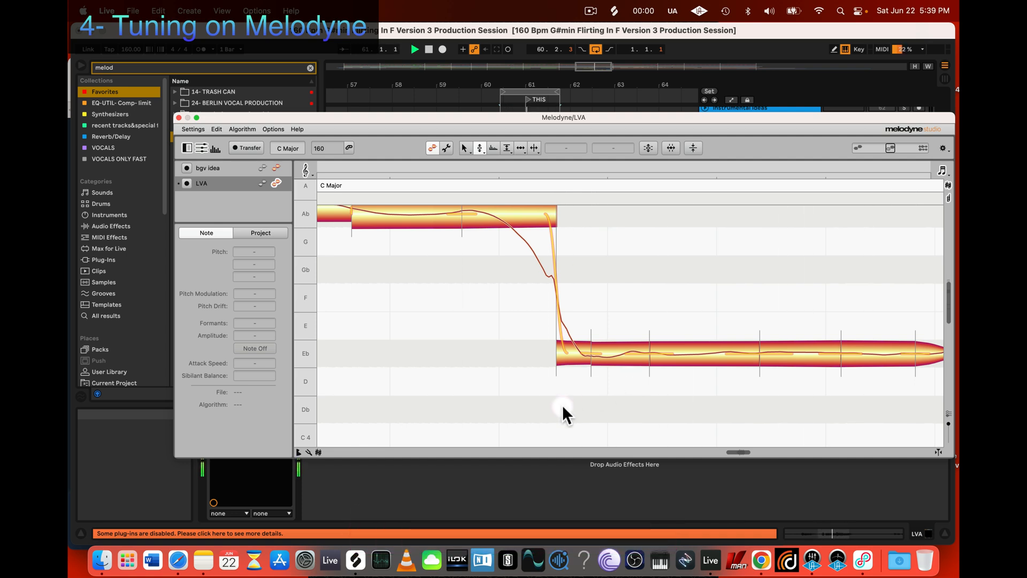
{"action": "key", "text": "space"}
Step: Split the last Ab 4 segment where its pitch curve starts falling toward Eb 4
{"action": "key", "text": "3"}
{"action": "left_click", "coordinate": [533, 218]}
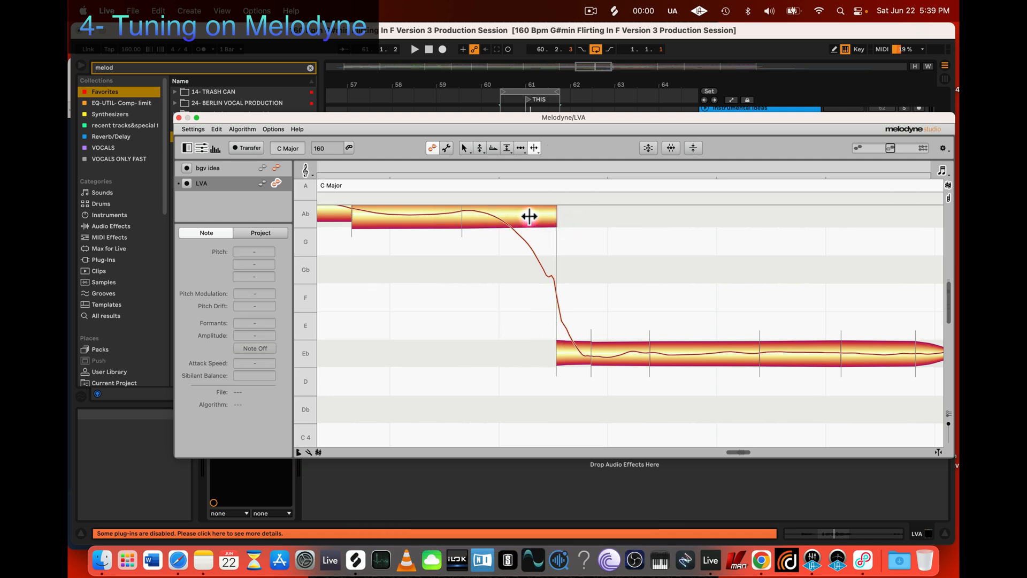
{"action": "double_click", "coordinate": [520, 216]}
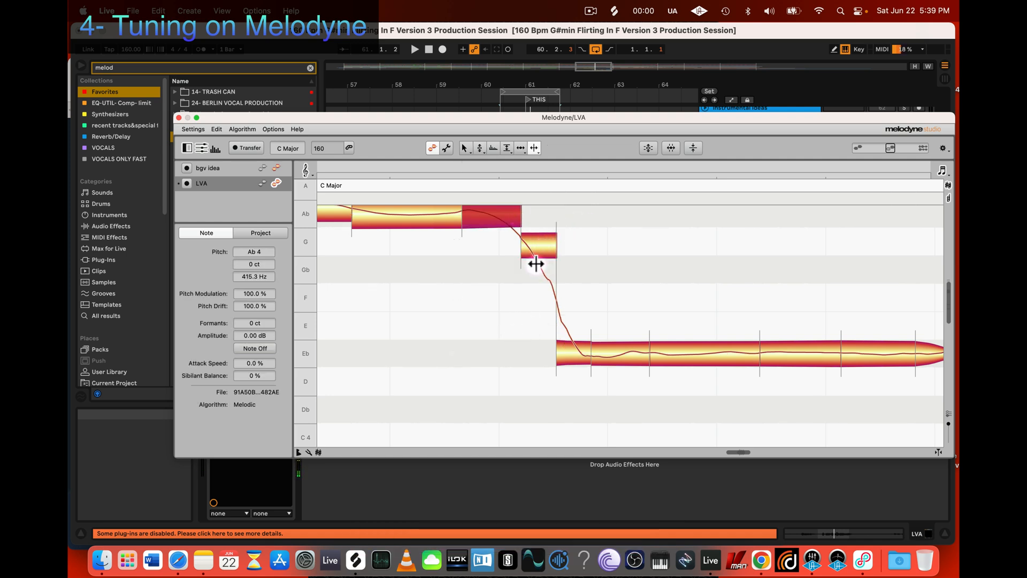
Step: Close the Melodyne editor, unsolo the LVA track, and compare the vocal in the mix with Melodyne bypassed and active
{"action": "scroll", "coordinate": [511, 243], "scroll_direction": "up", "scroll_amount": 3}
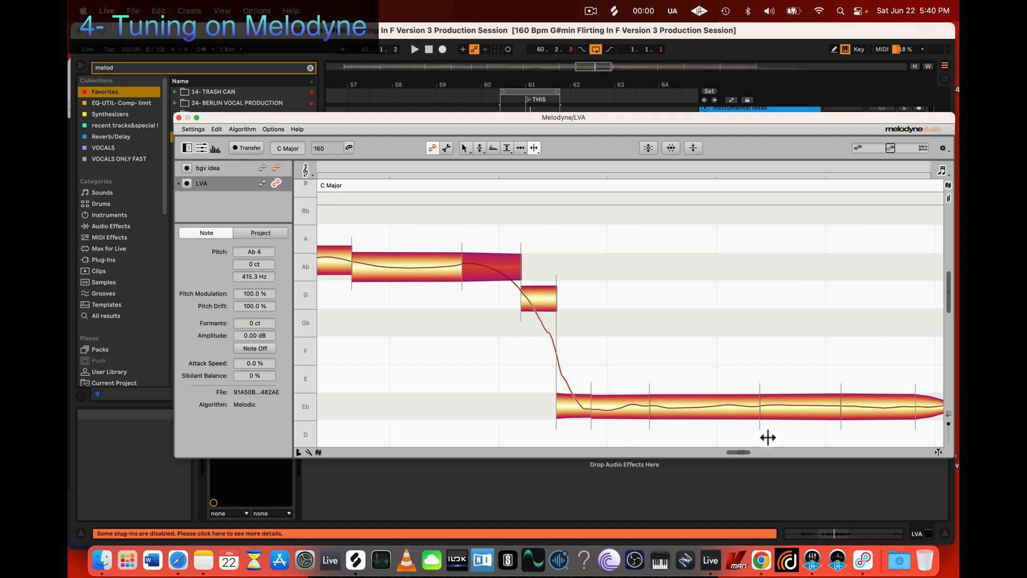
{"action": "key", "text": "z"}
{"action": "left_click_drag", "start_coordinate": [788, 346], "coordinate": [683, 328]}
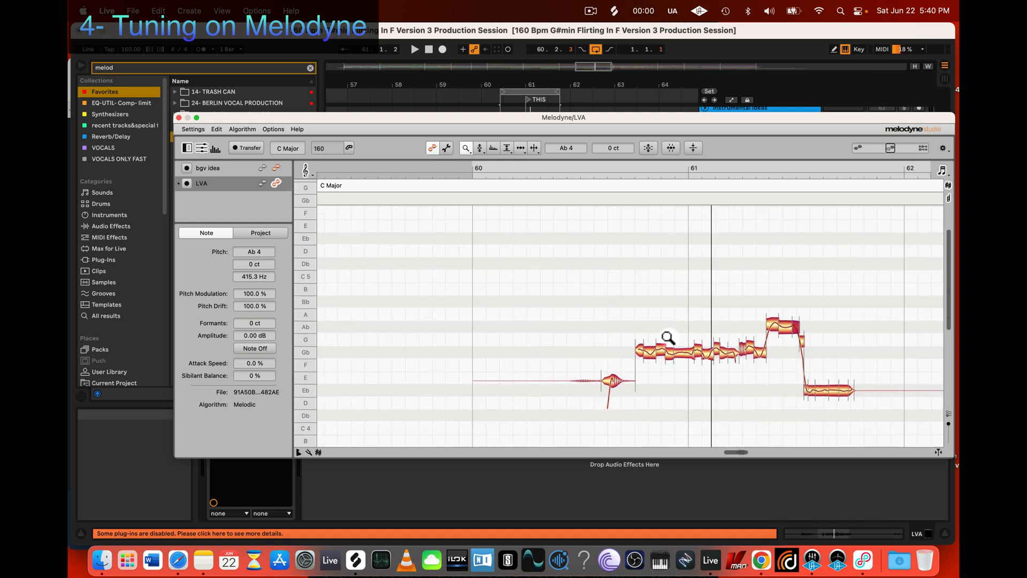
{"action": "key", "text": "space"}
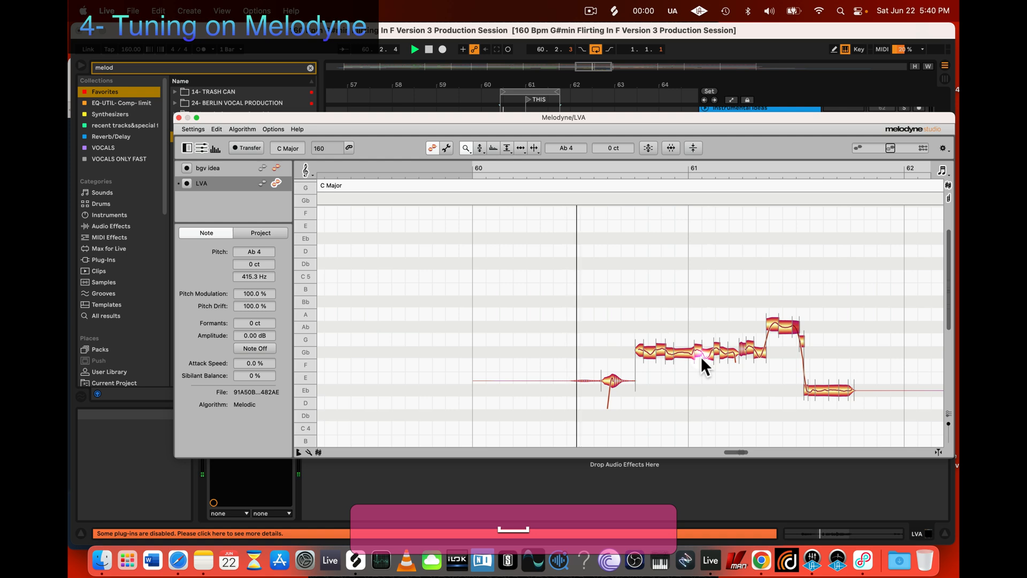
{"action": "left_click", "coordinate": [179, 117]}
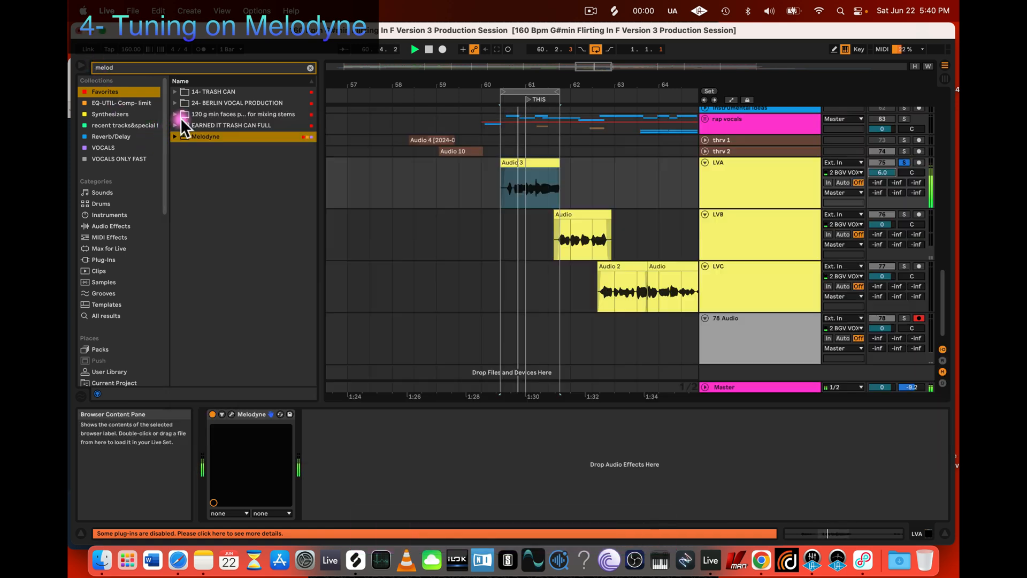
{"action": "left_click", "coordinate": [904, 162]}
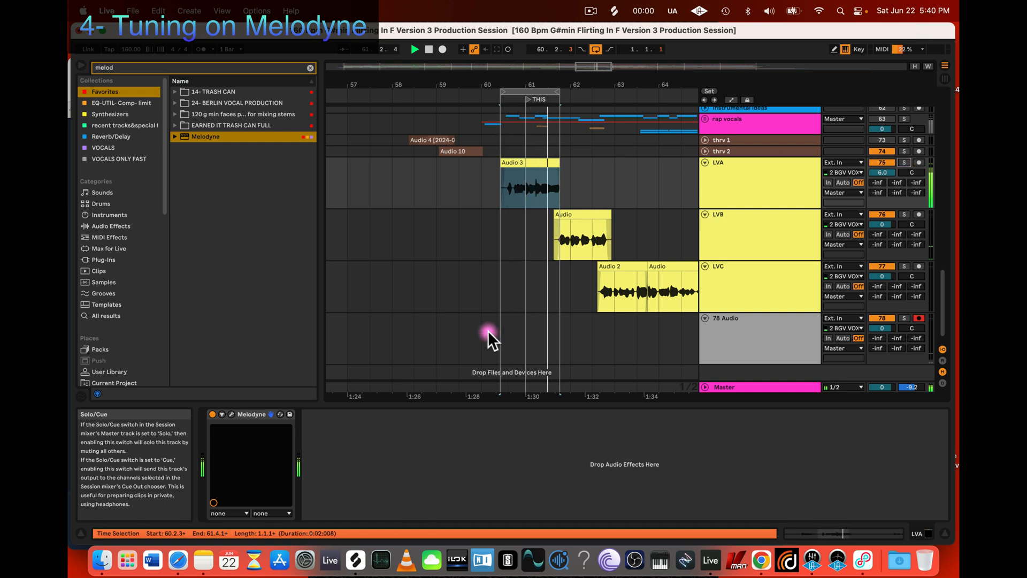
{"action": "left_click", "coordinate": [212, 415]}
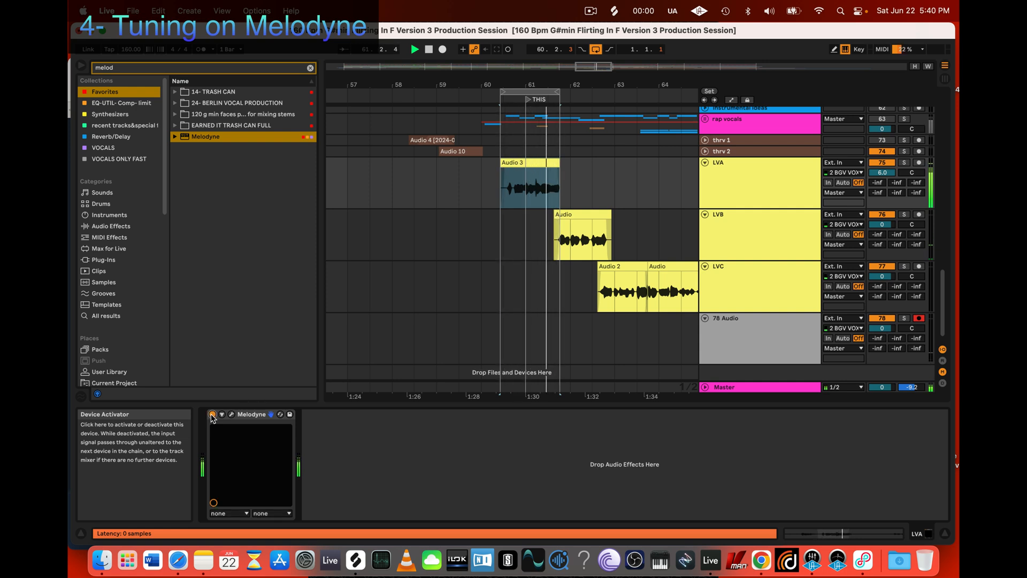
{"action": "key", "text": "space"}
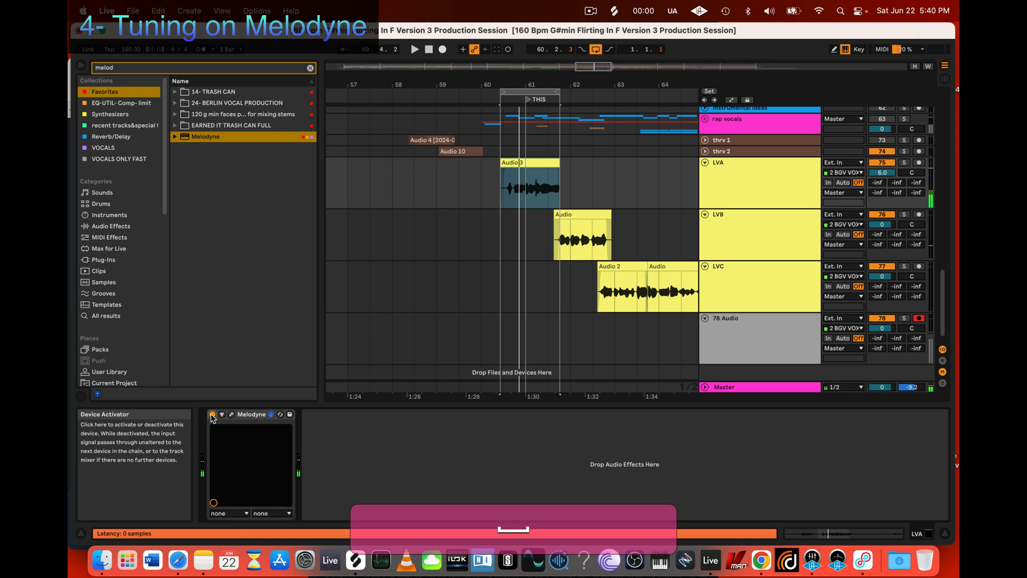
Step: Reopen the LVA Melodyne editor and play back the tuned phrase within the full mix
{"action": "left_click", "coordinate": [232, 415]}
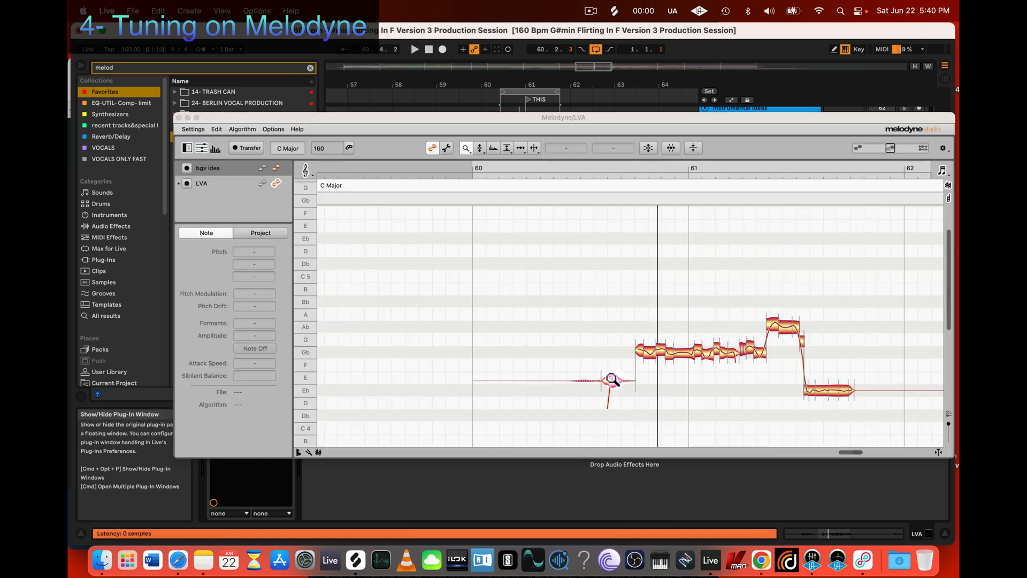
{"action": "key", "text": "z"}
{"action": "left_click_drag", "start_coordinate": [531, 317], "coordinate": [627, 377]}
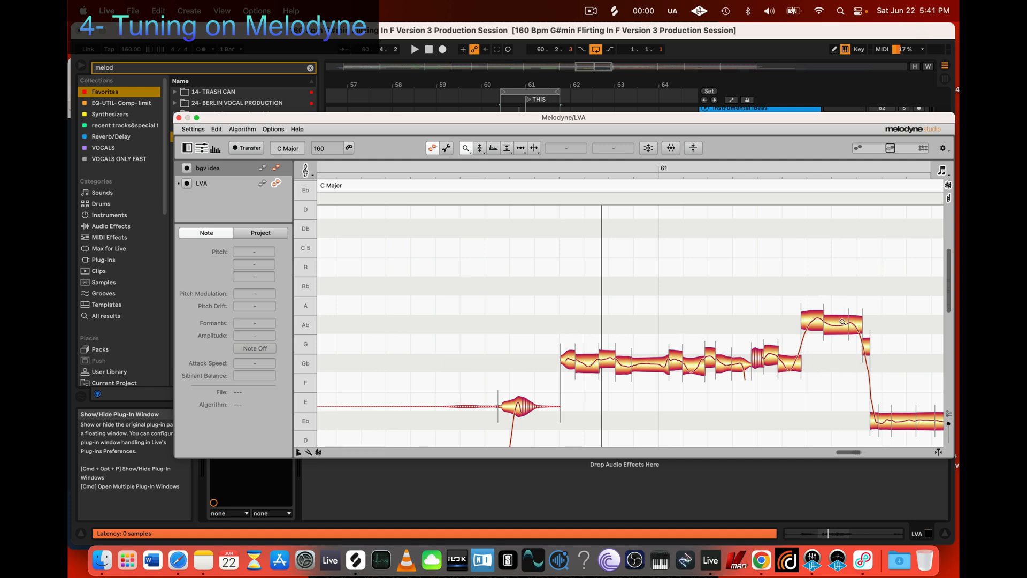
{"action": "scroll", "coordinate": [842, 321], "scroll_direction": "right", "scroll_amount": 3}
{"action": "scroll", "coordinate": [842, 322], "scroll_direction": "down", "scroll_amount": 2}
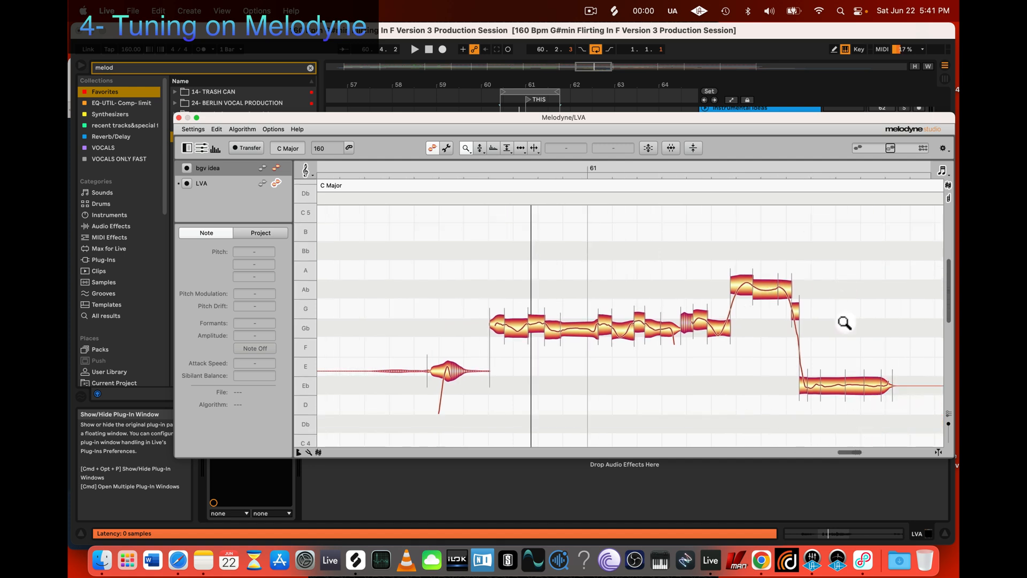
{"action": "scroll", "coordinate": [842, 322], "scroll_direction": "left", "scroll_amount": 1}
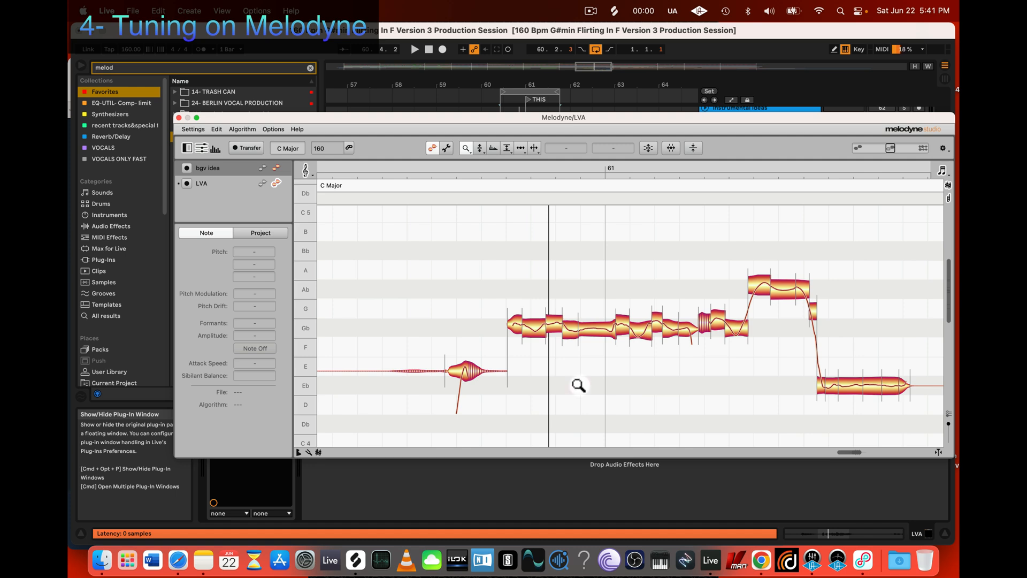
{"action": "key", "text": "space"}
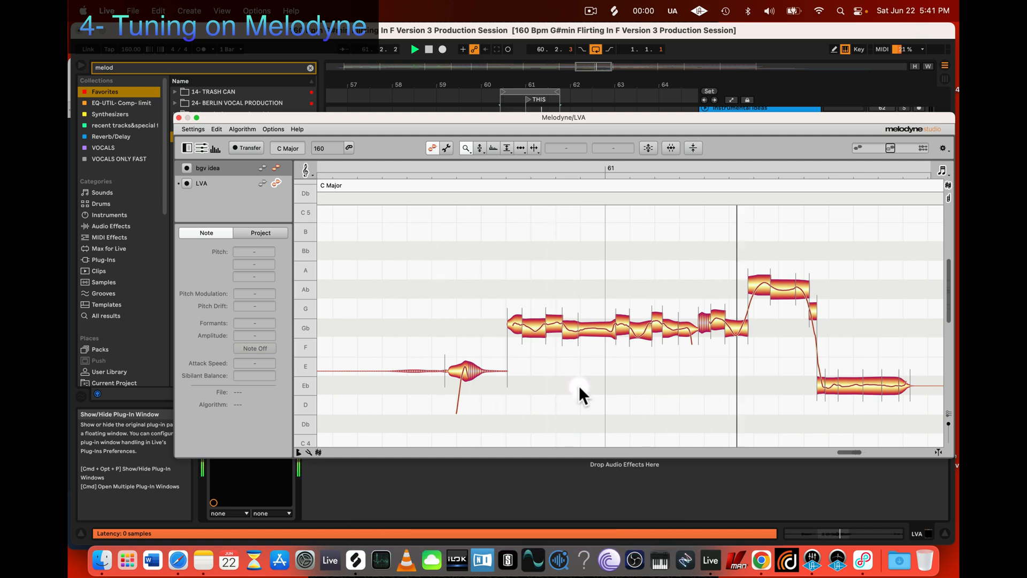
{"action": "mouse_move", "coordinate": [379, 118]}
{"action": "left_mouse_down"}
{"action": "mouse_move", "coordinate": [541, 111]}
{"action": "mouse_move", "coordinate": [378, 108]}
{"action": "left_mouse_up"}
{"action": "key", "text": "space"}
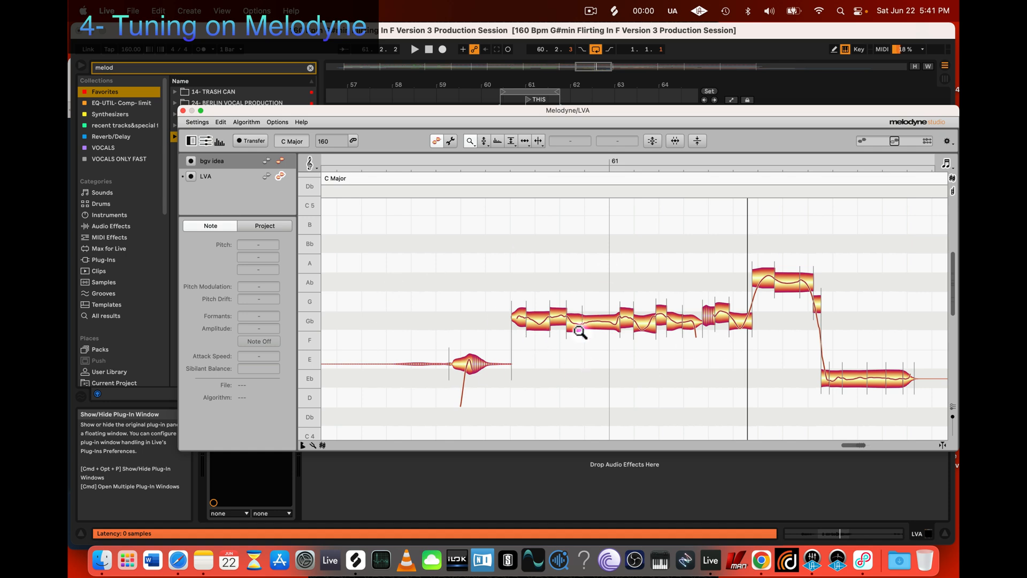
Step: Reposition the Melodyne window and examine the pitch curves of the Gb segments up close
{"action": "left_click", "coordinate": [569, 366]}
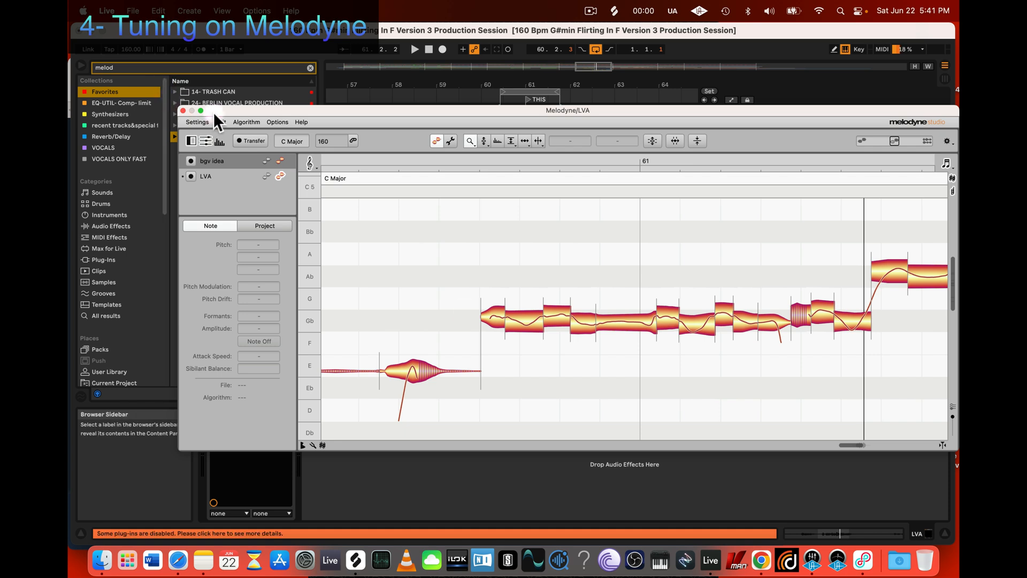
{"action": "left_click_drag", "start_coordinate": [211, 108], "coordinate": [166, 78]}
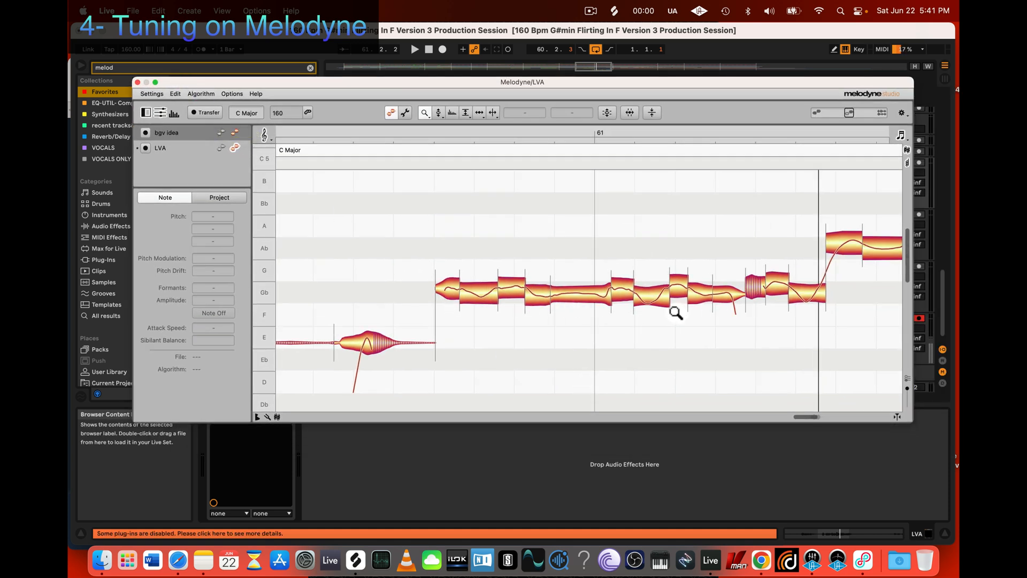
{"action": "left_click_drag", "start_coordinate": [652, 384], "coordinate": [610, 359]}
{"action": "scroll", "coordinate": [611, 349], "scroll_direction": "right", "scroll_amount": 4}
{"action": "scroll", "coordinate": [609, 359], "scroll_direction": "down", "scroll_amount": 3}
{"action": "scroll", "coordinate": [609, 359], "scroll_direction": "right", "scroll_amount": 1}
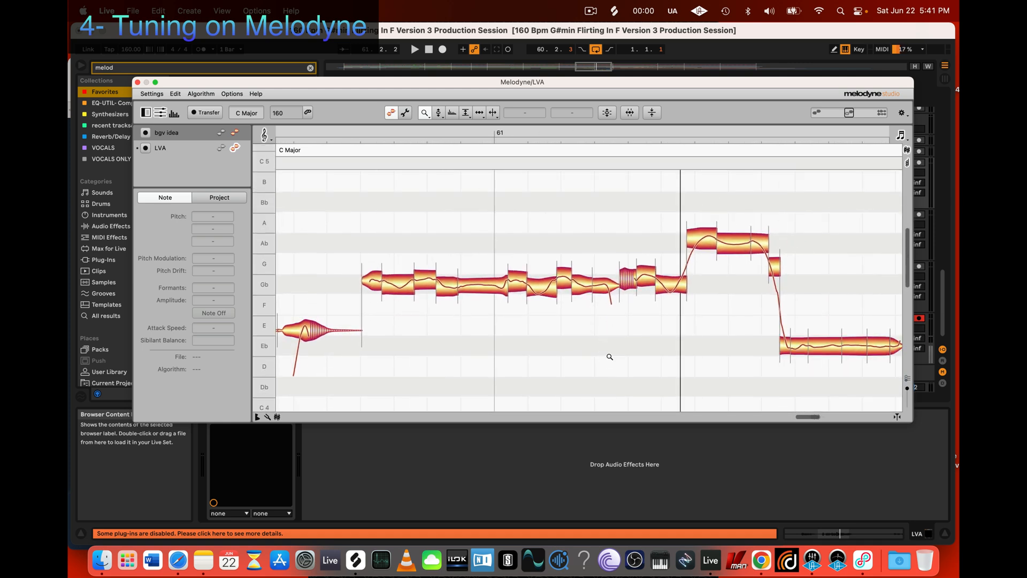
{"action": "left_click_drag", "start_coordinate": [409, 325], "coordinate": [482, 380]}
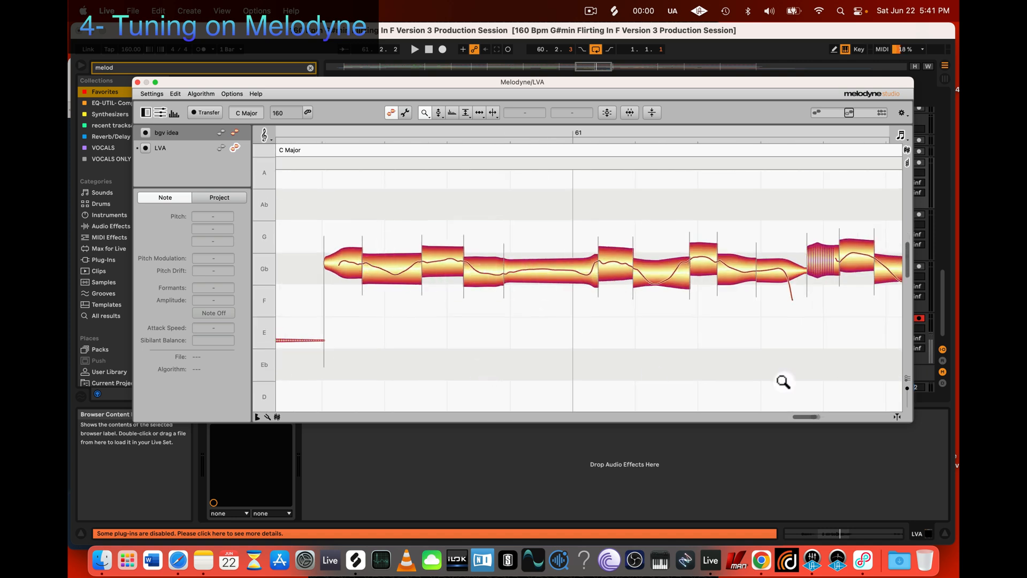
{"action": "left_click_drag", "start_coordinate": [612, 327], "coordinate": [428, 251]}
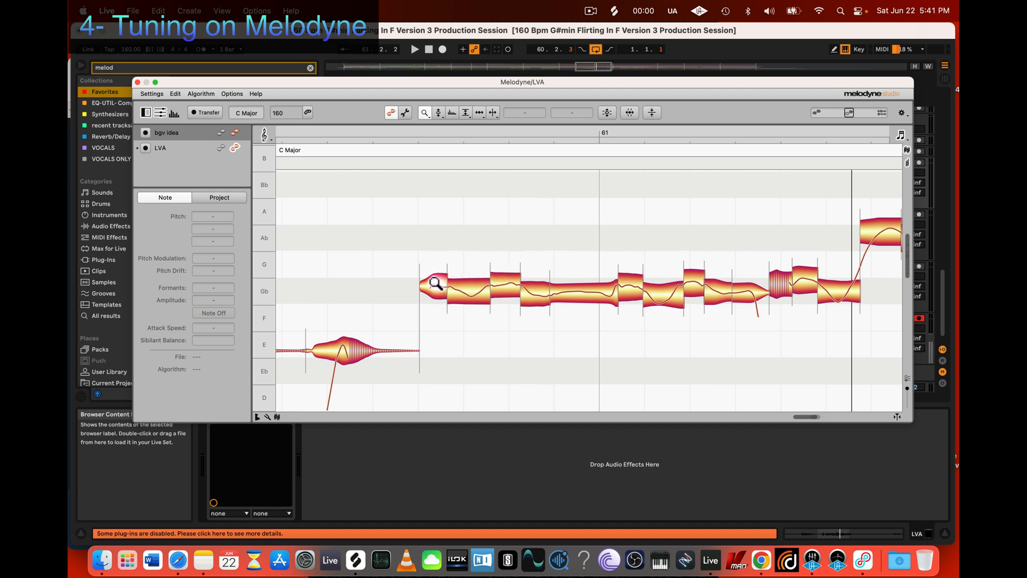
{"action": "left_click_drag", "start_coordinate": [458, 358], "coordinate": [497, 368]}
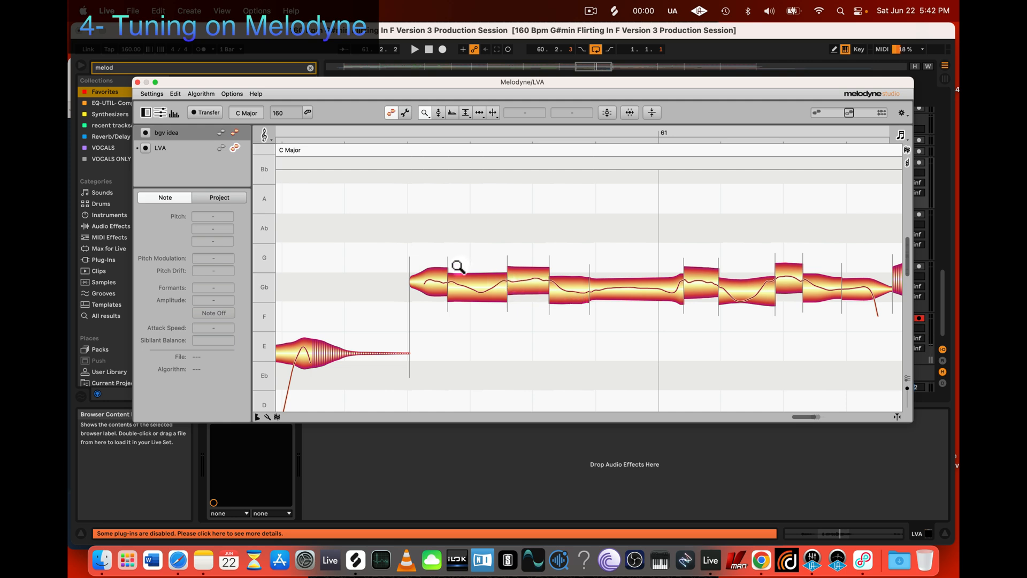
Step: Examine the pitch transitions between the Gb segments and the phrase's overall contour down to the final Eb segments
{"action": "left_click", "coordinate": [438, 112]}
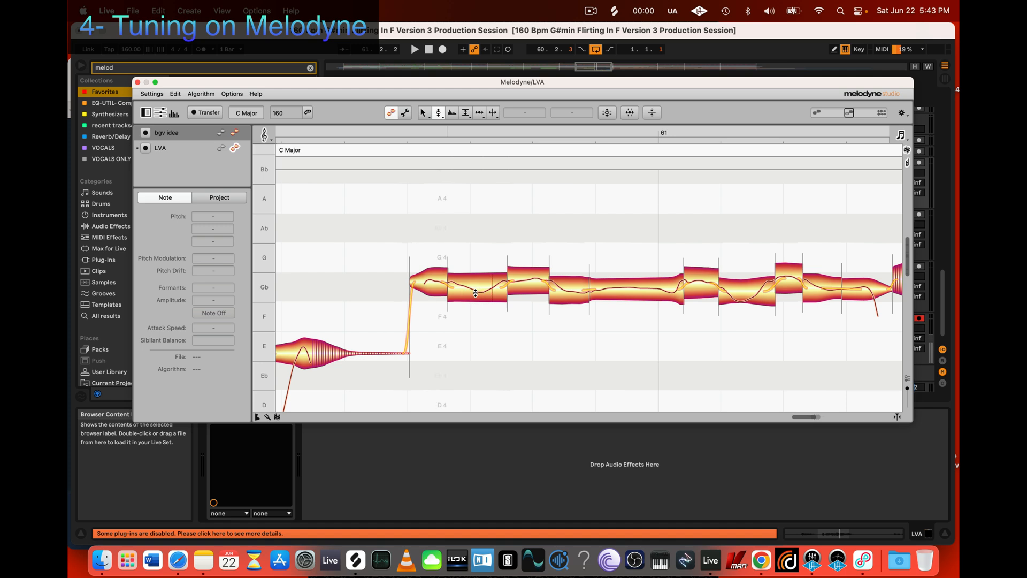
{"action": "scroll", "coordinate": [690, 321], "scroll_direction": "right", "scroll_amount": 3}
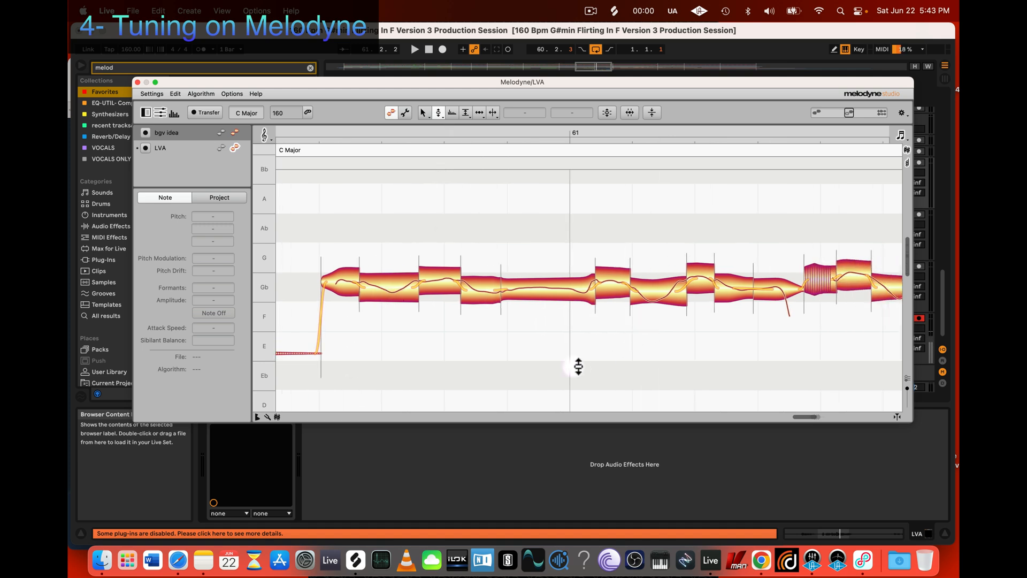
{"action": "key", "text": "z"}
{"action": "left_click_drag", "start_coordinate": [648, 385], "coordinate": [546, 325]}
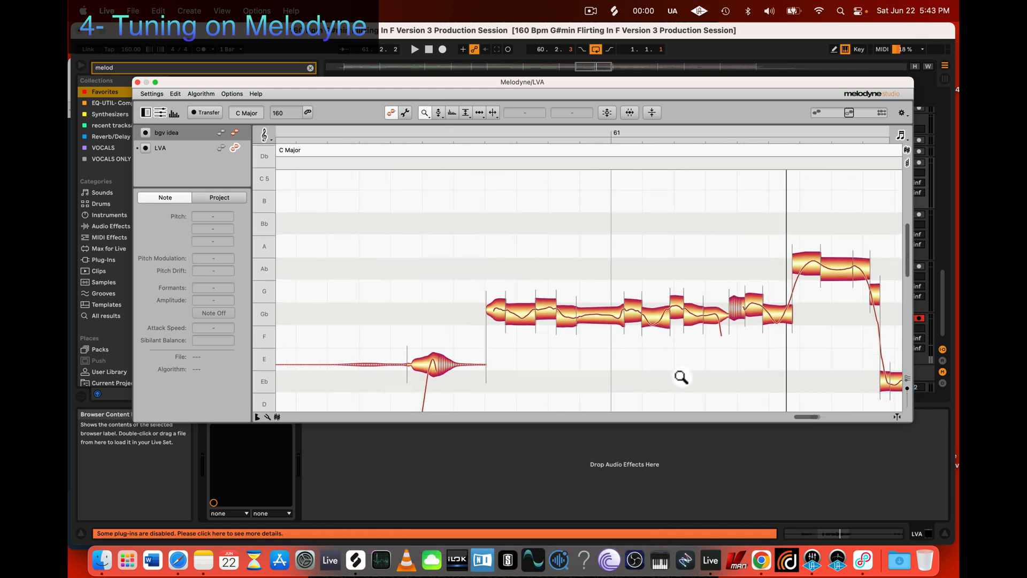
{"action": "scroll", "coordinate": [679, 375], "scroll_direction": "down", "scroll_amount": 1}
{"action": "scroll", "coordinate": [678, 375], "scroll_direction": "right", "scroll_amount": 2}
{"action": "scroll", "coordinate": [677, 375], "scroll_direction": "right", "scroll_amount": 3}
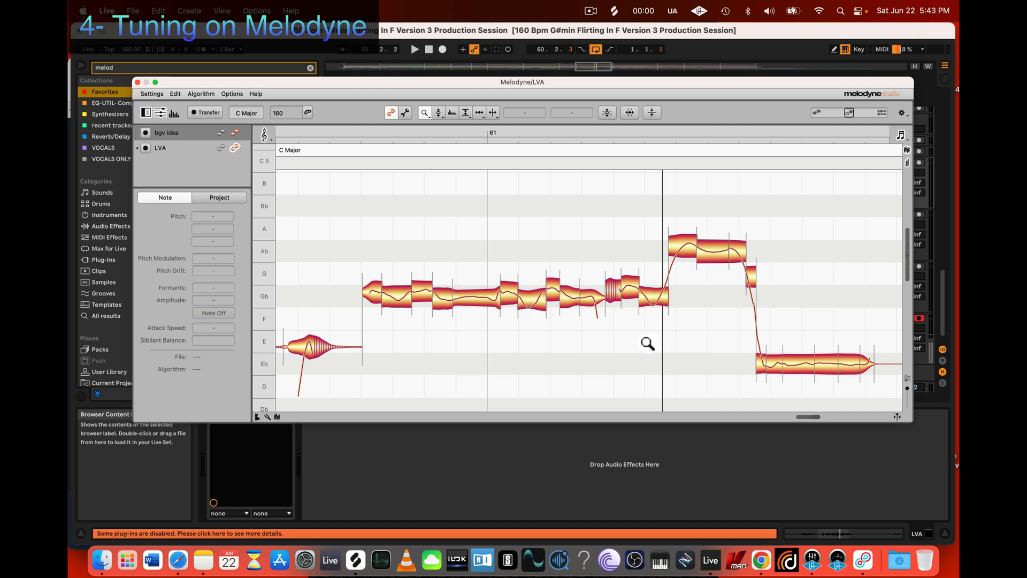
{"action": "scroll", "coordinate": [647, 342], "scroll_direction": "down", "scroll_amount": 1}
{"action": "scroll", "coordinate": [647, 342], "scroll_direction": "right", "scroll_amount": 2}
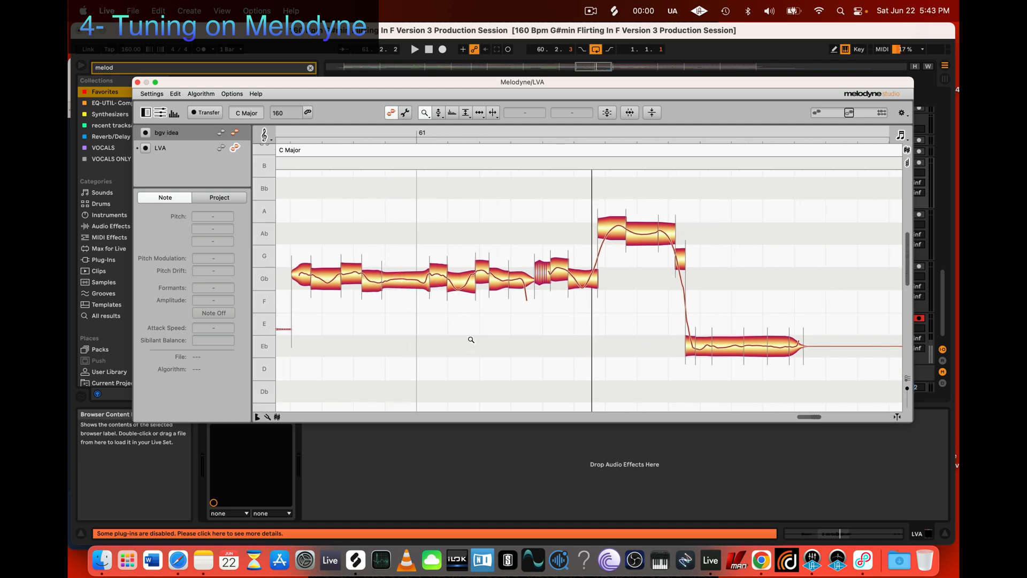
Step: Move the Melodyne window clear of the arrangement and select the audio clip on the LVB track
{"action": "left_click_drag", "start_coordinate": [706, 82], "coordinate": [720, 329]}
{"action": "left_click", "coordinate": [590, 224]}
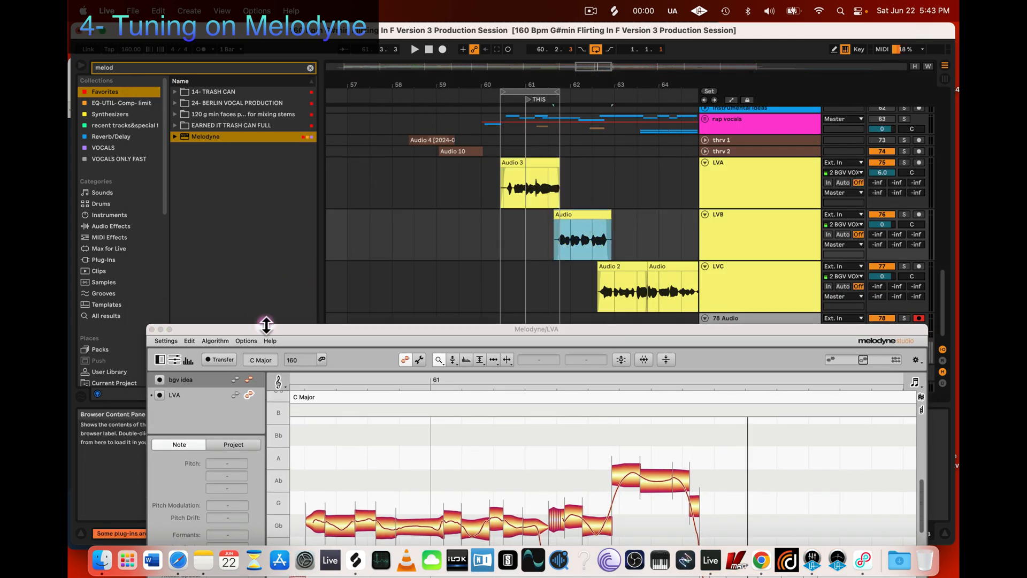
Step: Close the LVA Melodyne editor and add a Melodyne instance to the LVB track
{"action": "left_click", "coordinate": [152, 329]}
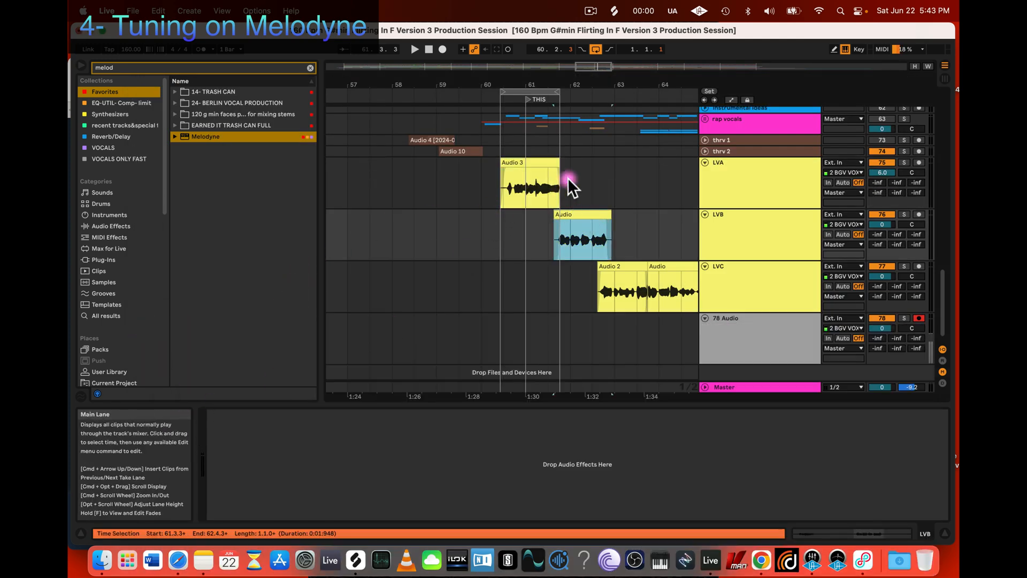
{"action": "left_click", "coordinate": [720, 182]}
{"action": "left_click", "coordinate": [572, 217]}
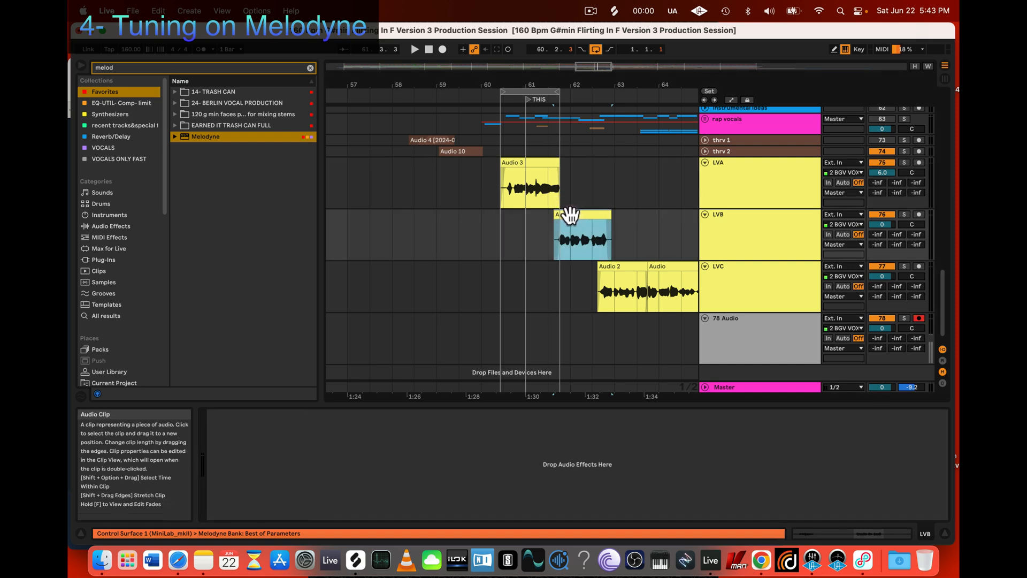
{"action": "left_click", "coordinate": [727, 235]}
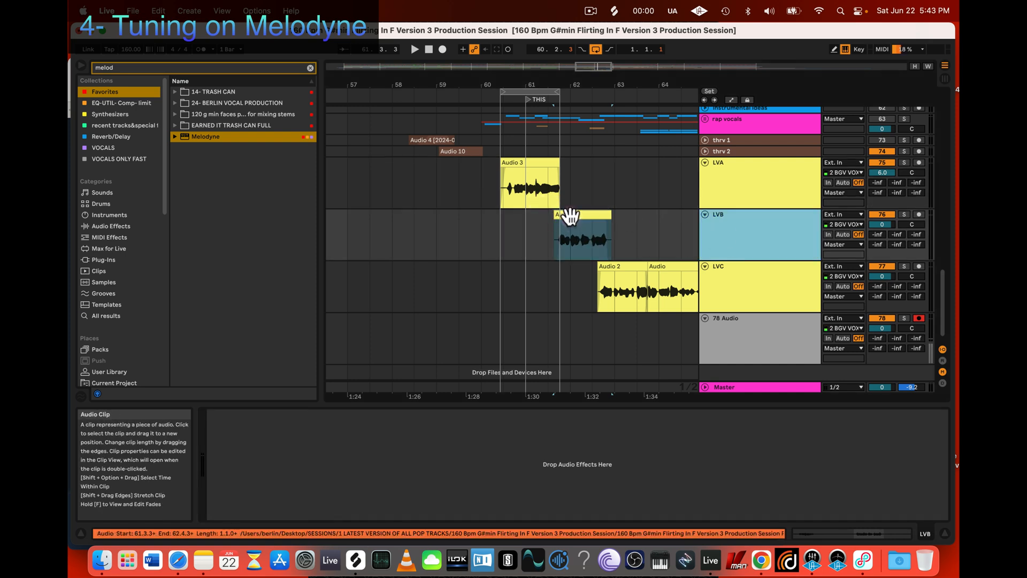
{"action": "left_click_drag", "start_coordinate": [193, 136], "coordinate": [297, 464]}
Step: Open the LVB track's Melodyne editor and place its window clear of the LVB clip
{"action": "left_click", "coordinate": [589, 12]}
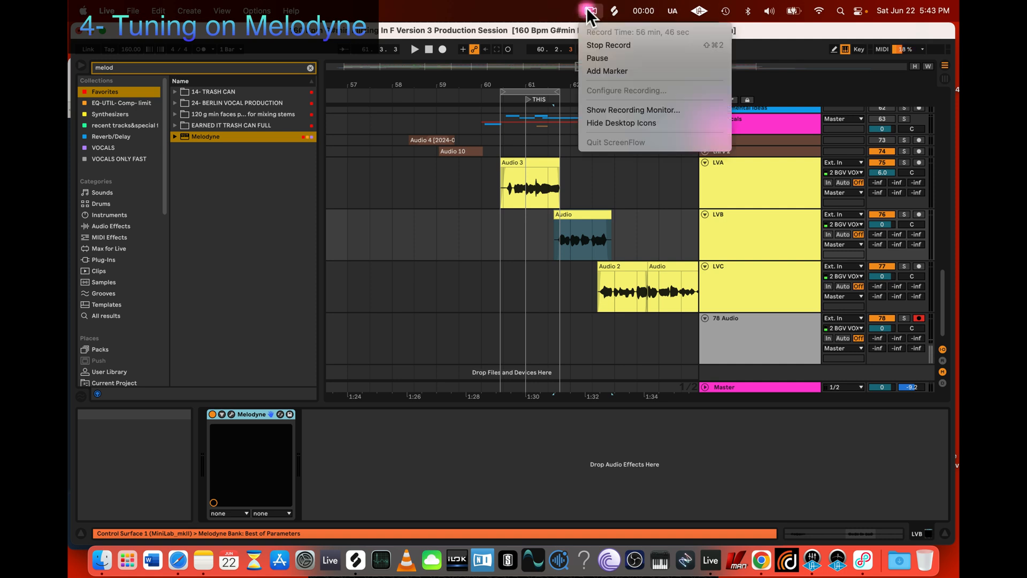
{"action": "left_click", "coordinate": [590, 11]}
{"action": "left_click", "coordinate": [549, 231]}
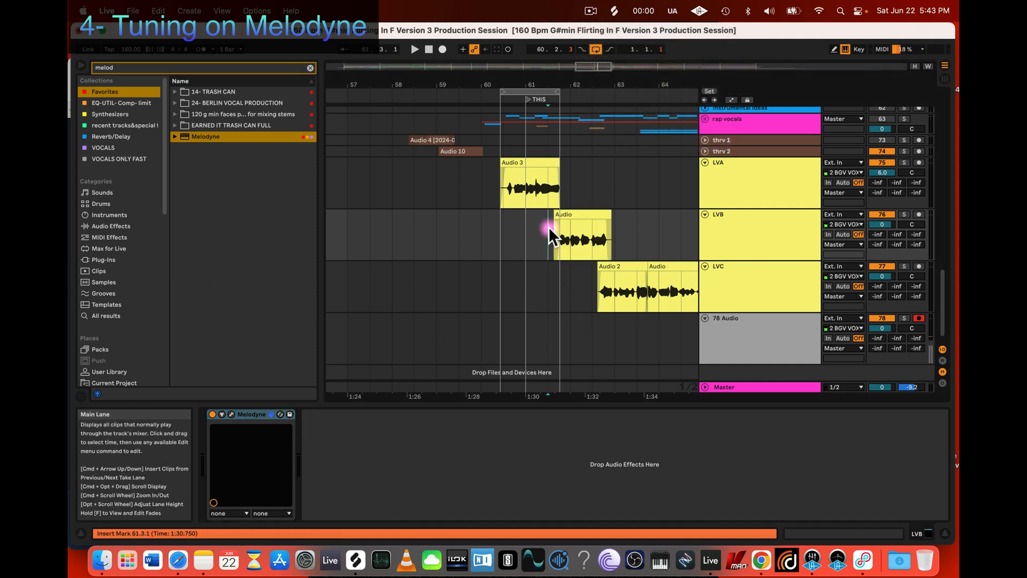
{"action": "left_click", "coordinate": [231, 414]}
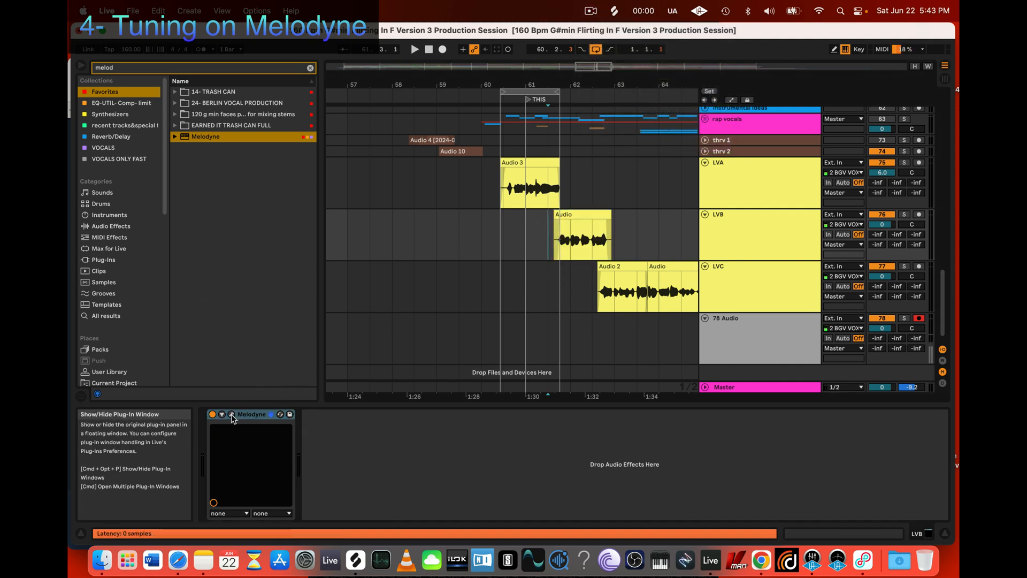
{"action": "left_click_drag", "start_coordinate": [479, 206], "coordinate": [519, 282]}
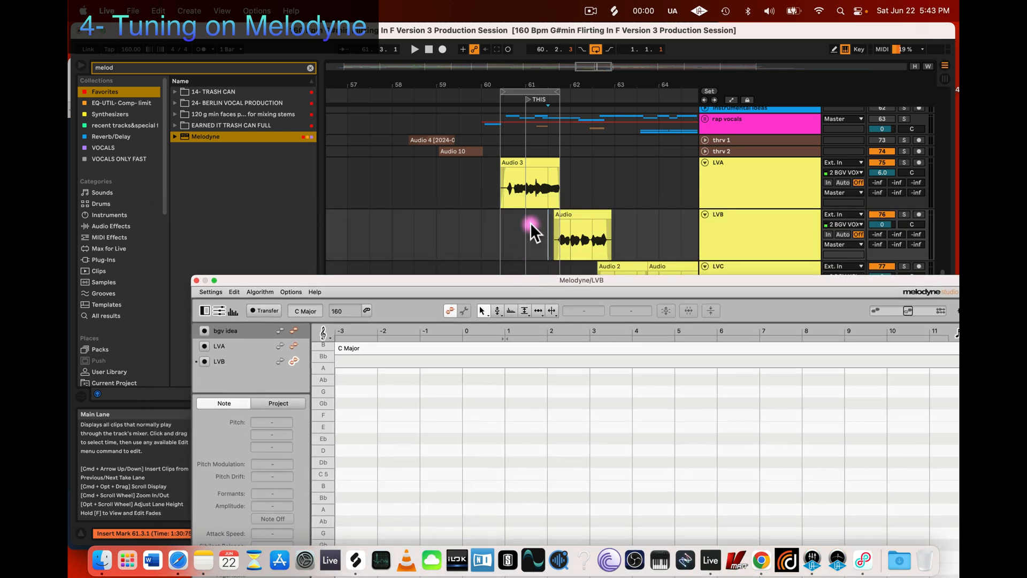
Step: Arm Melodyne's transfer for LVB, turn off the arrangement loop and play from bar 61 to capture the LVB clip
{"action": "left_click", "coordinate": [301, 338]}
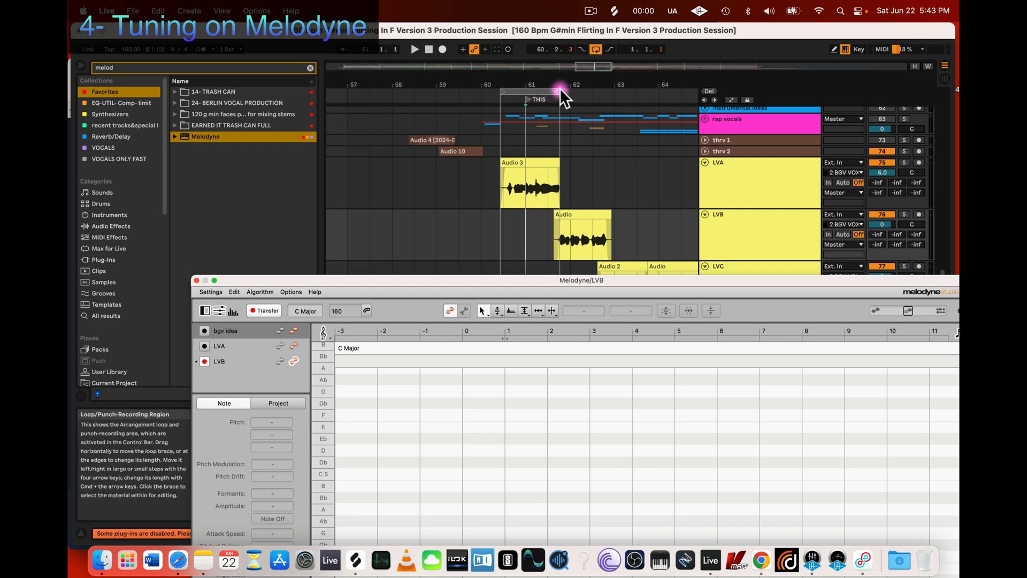
{"action": "left_click", "coordinate": [594, 49]}
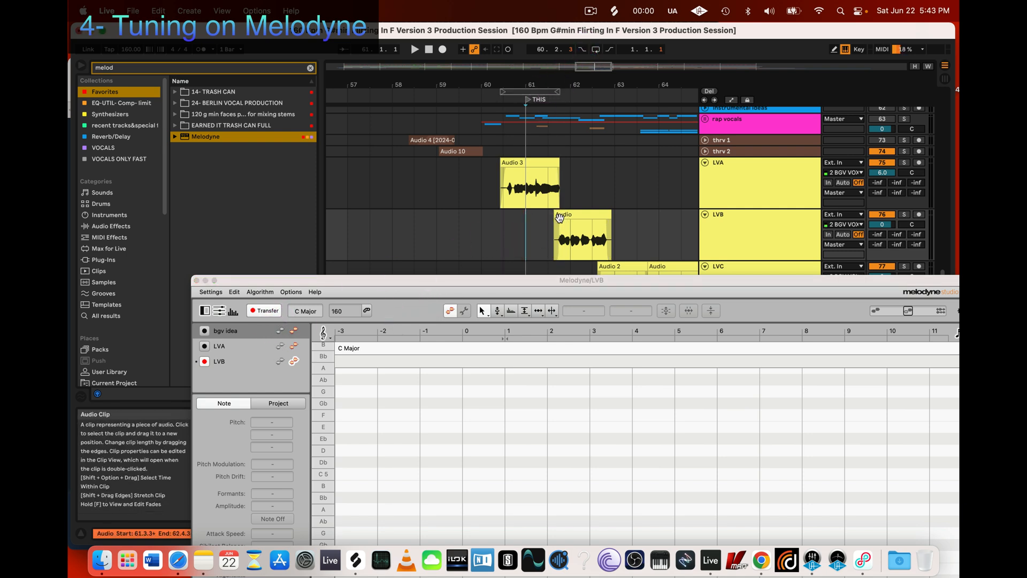
{"action": "left_click", "coordinate": [539, 226]}
{"action": "key", "text": "space"}
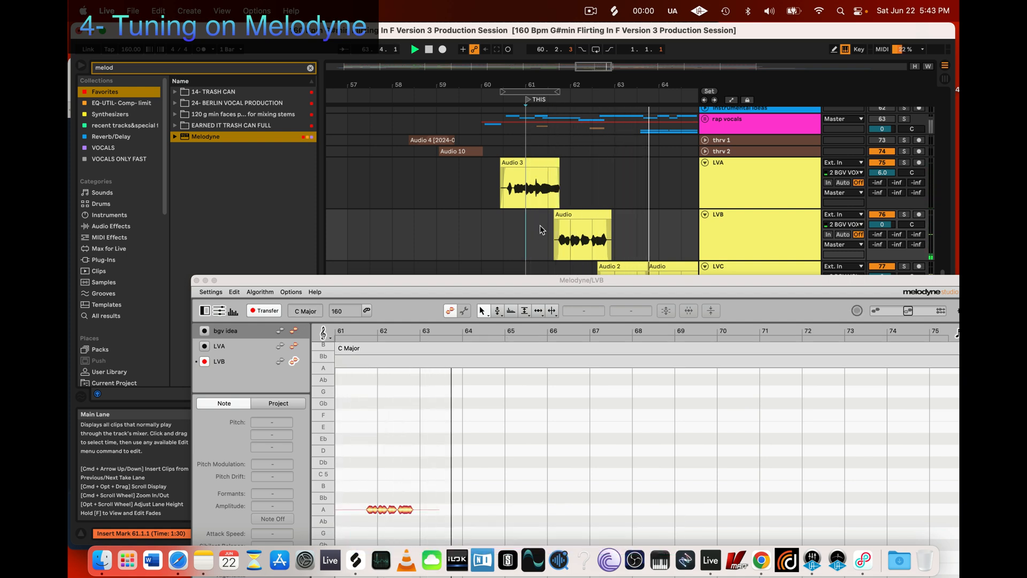
Step: Loop the LVB clip's range, solo its track and play back the transferred vocal with the Melodyne window moved up
{"action": "left_click", "coordinate": [583, 214]}
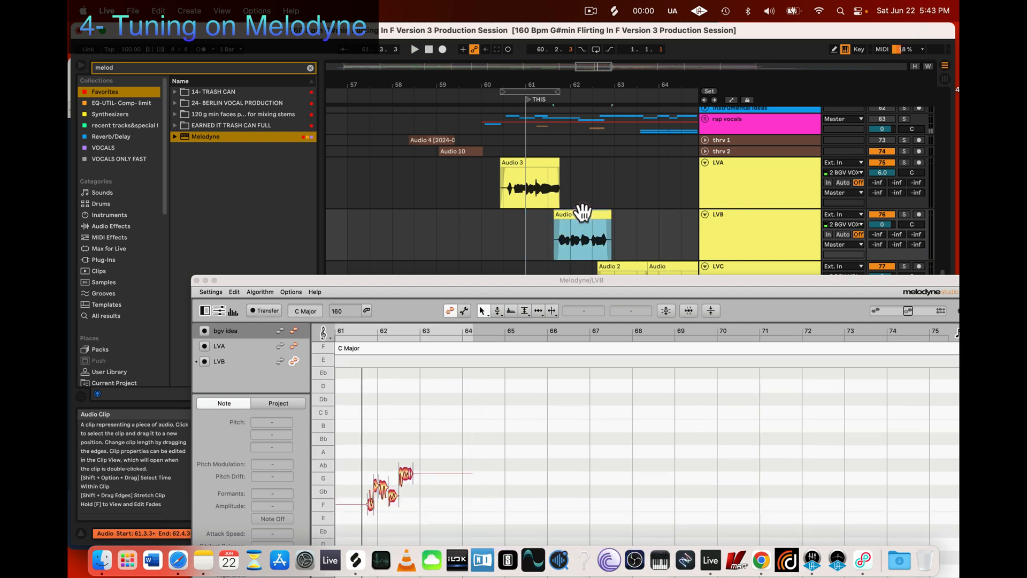
{"action": "key", "text": "ctrl+l"}
{"action": "key", "text": "space"}
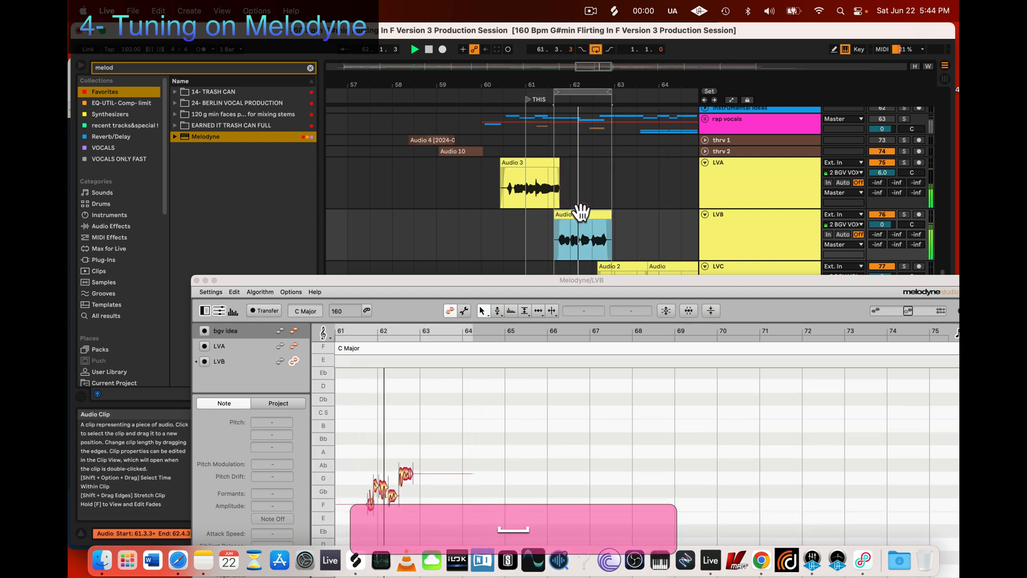
{"action": "left_click", "coordinate": [903, 215]}
{"action": "left_click_drag", "start_coordinate": [580, 281], "coordinate": [607, 135]}
{"action": "key", "text": "space"}
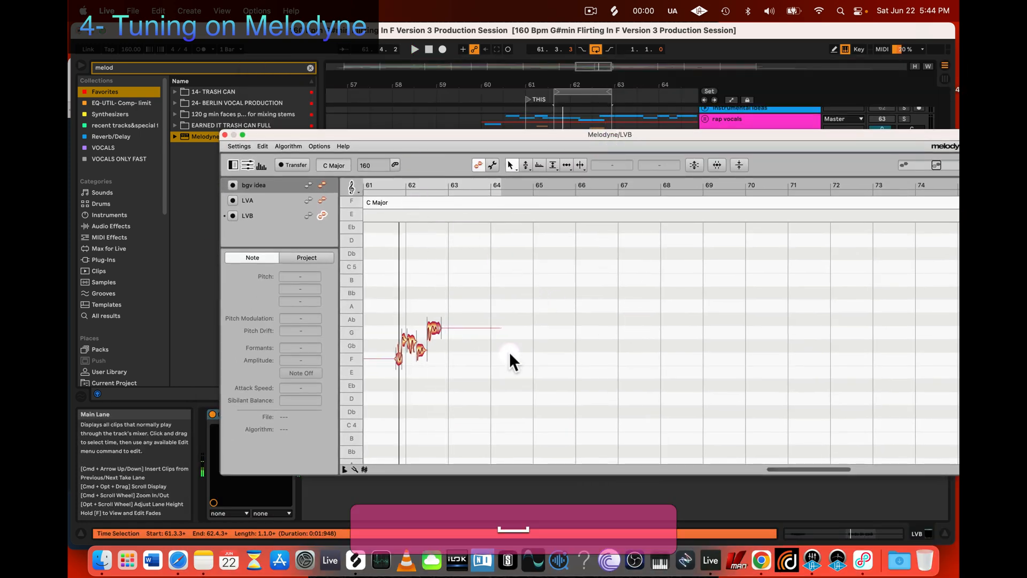
Step: Tune the low note just before the phrase's final high note to Gb 4 at 0 ct
{"action": "key", "text": "z"}
{"action": "left_click_drag", "start_coordinate": [460, 300], "coordinate": [619, 339]}
{"action": "key", "text": "2"}
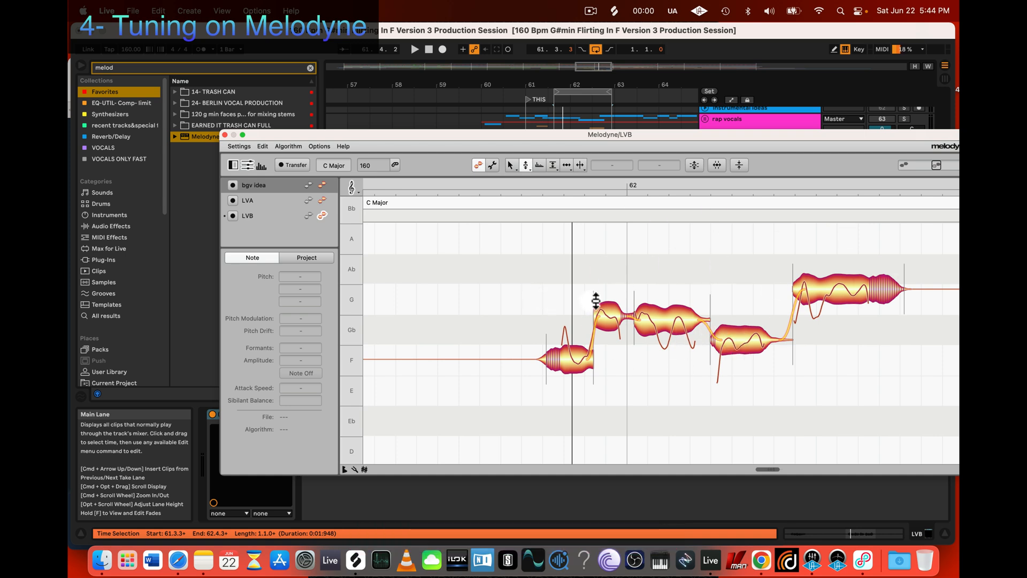
{"action": "double_click", "coordinate": [739, 338]}
{"action": "left_click_drag", "start_coordinate": [740, 338], "coordinate": [739, 318]}
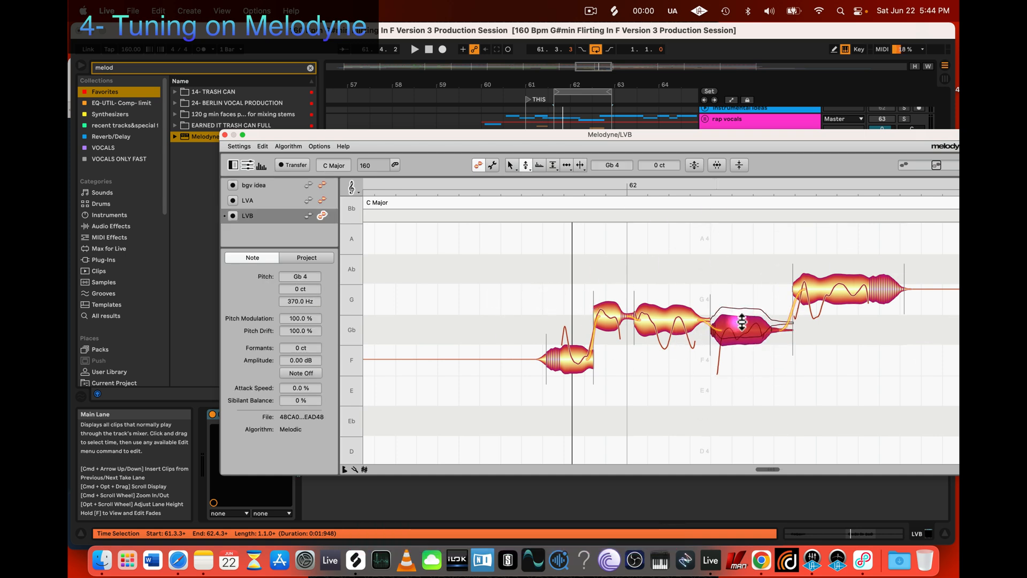
Step: Lower the long note after bar 62 to Gb 4 +13 ct and the short note before it to +11 ct, and play back
{"action": "left_click", "coordinate": [667, 324]}
{"action": "key", "text": "space"}
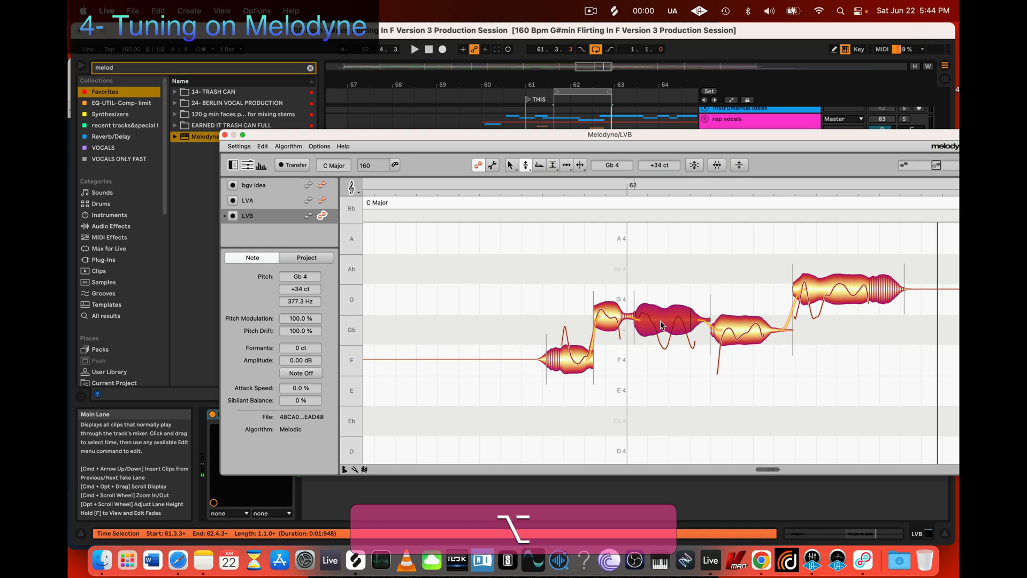
{"action": "left_click_drag", "start_coordinate": [661, 322], "coordinate": [660, 326]}
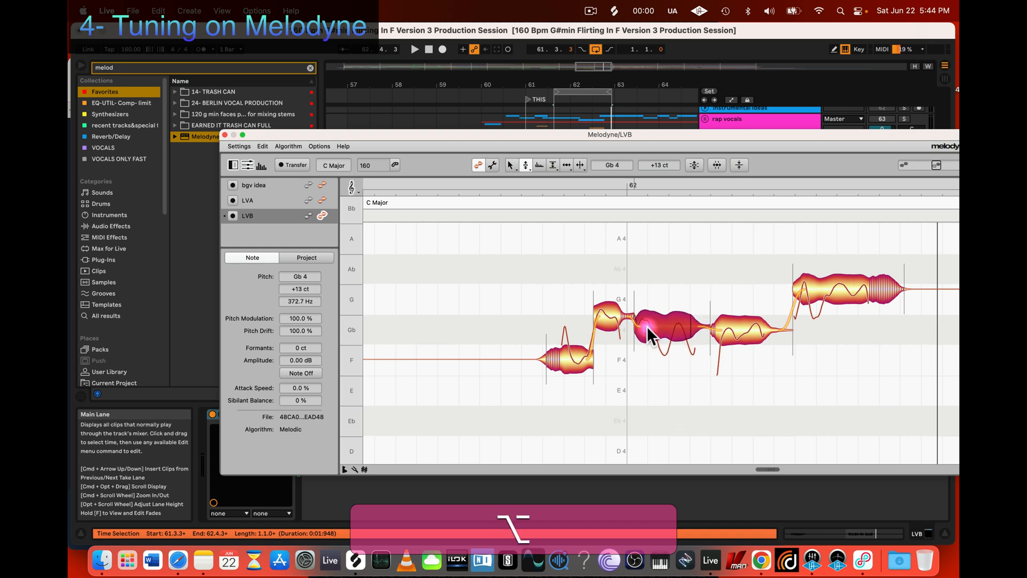
{"action": "left_click_drag", "start_coordinate": [600, 318], "coordinate": [609, 327]}
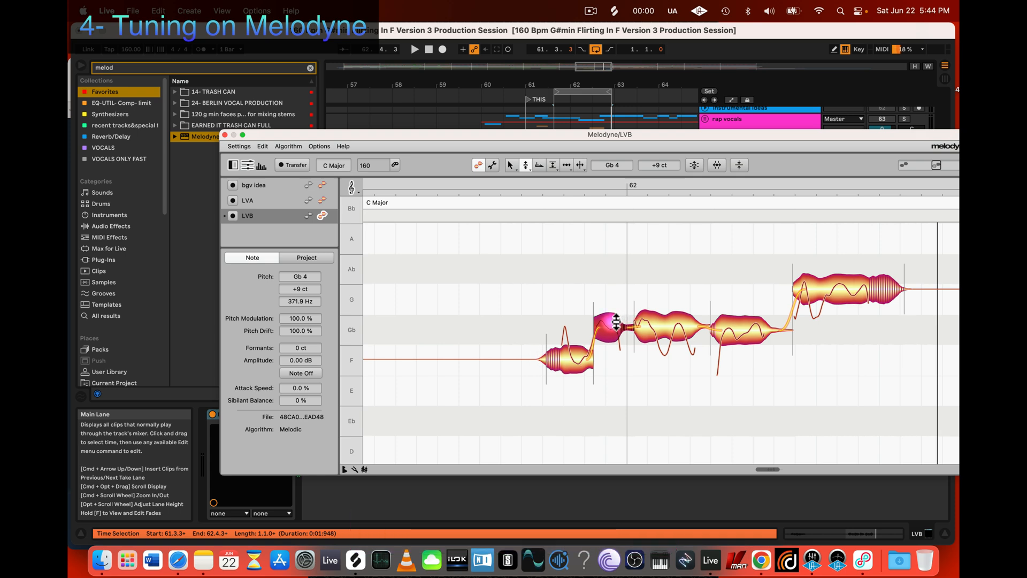
{"action": "left_click_drag", "start_coordinate": [614, 329], "coordinate": [614, 327]}
{"action": "key", "text": "space"}
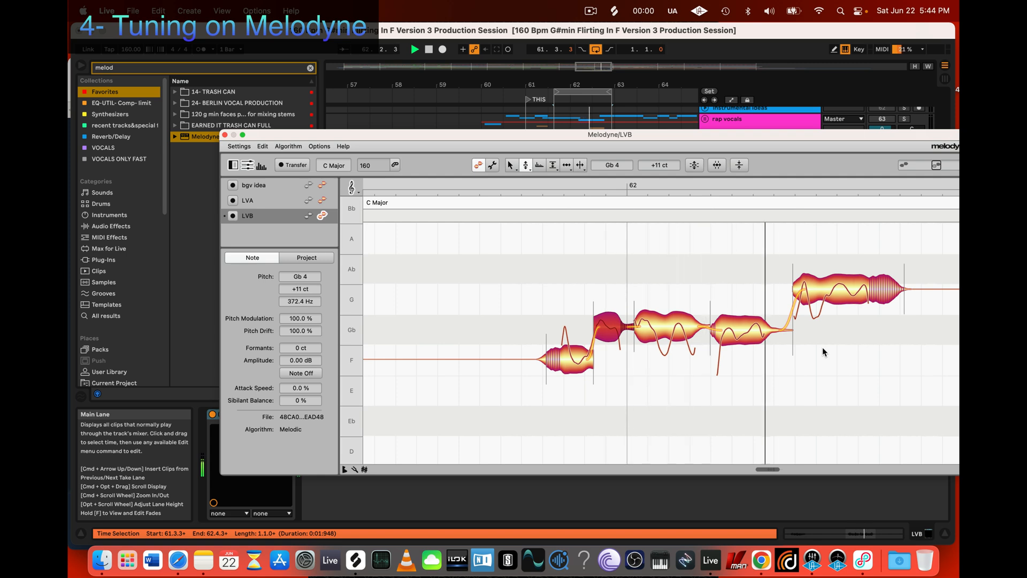
Step: Try raising the phrase's final note to Ab 4 −26 ct during playback, and undo the pitch change
{"action": "left_click_drag", "start_coordinate": [837, 294], "coordinate": [837, 265]}
{"action": "key", "text": "super+z"}
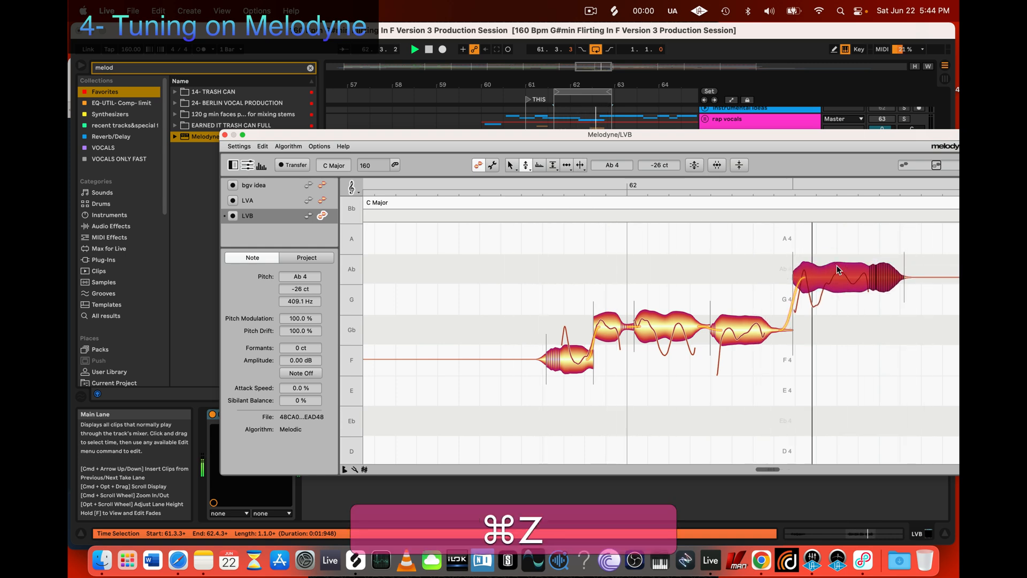
{"action": "key", "text": "super+z"}
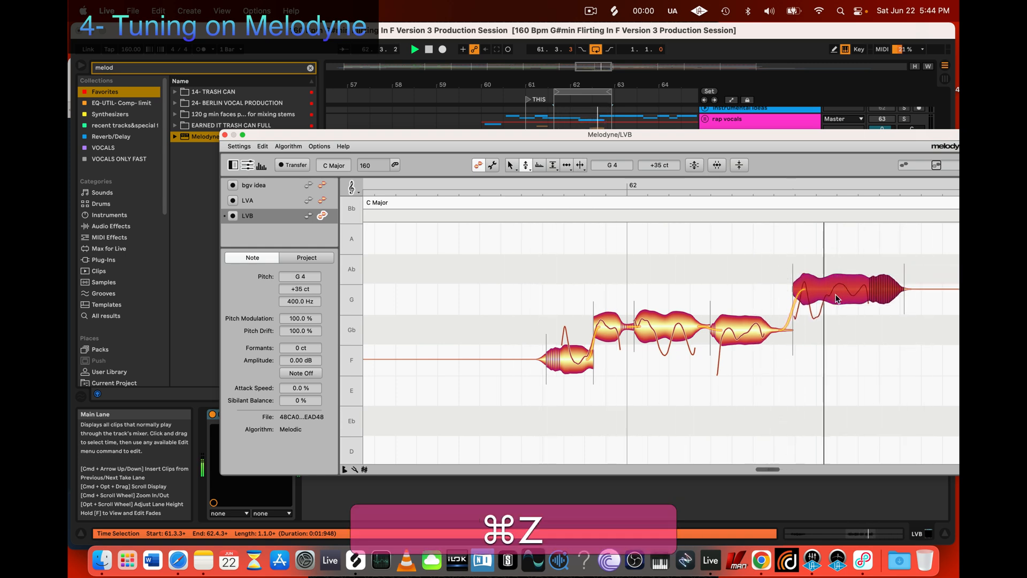
{"action": "key", "text": "space"}
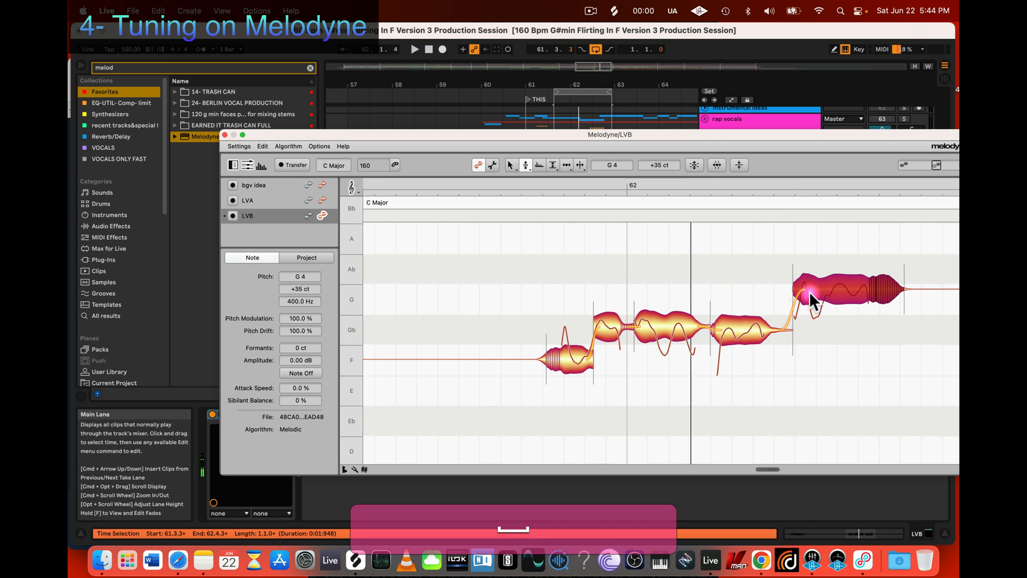
Step: Split the phrase's final note after its opening dip and raise the second segment to Ab 4 −2 ct
{"action": "key", "text": "3"}
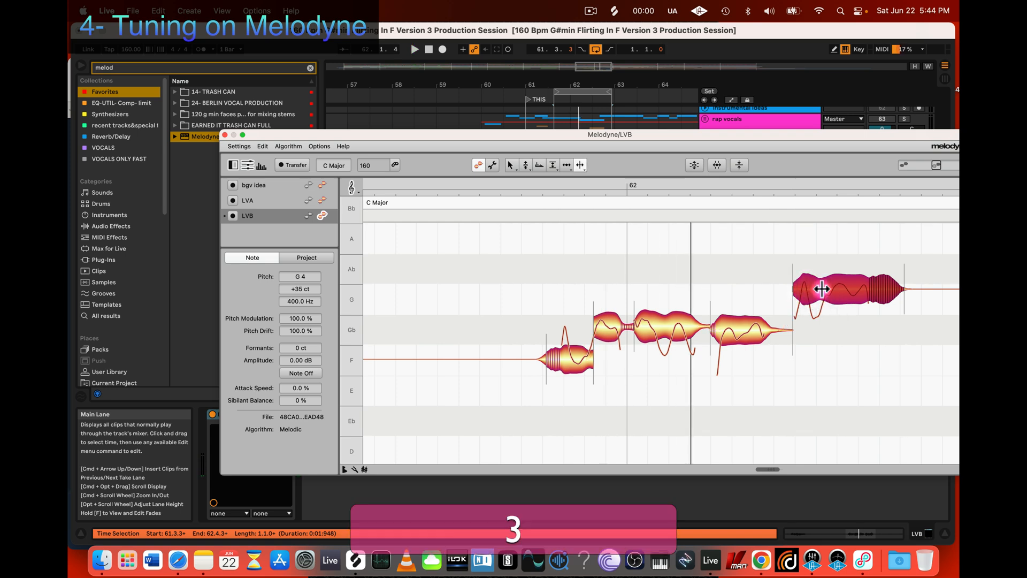
{"action": "left_click", "coordinate": [825, 288]}
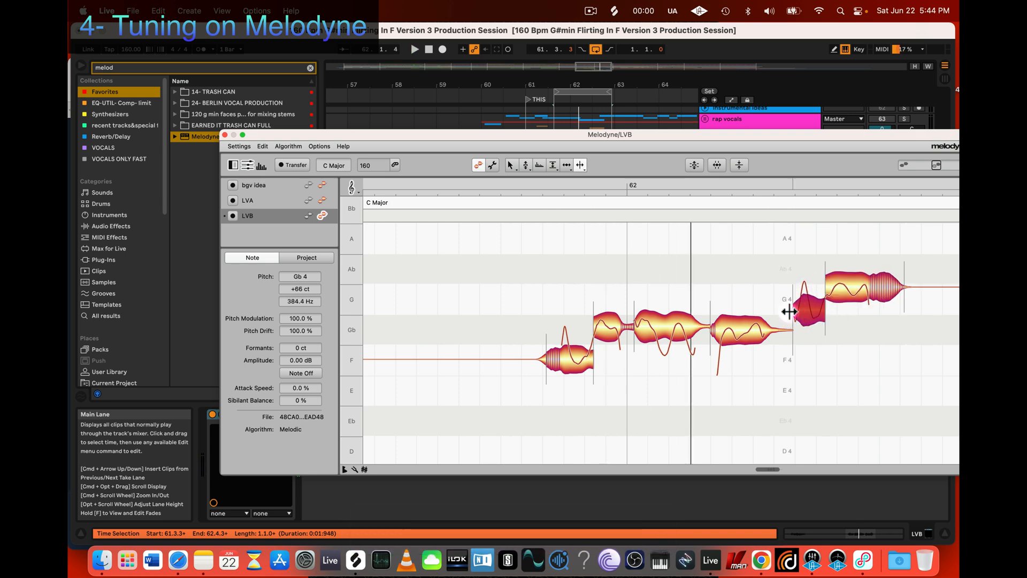
{"action": "key", "text": "2"}
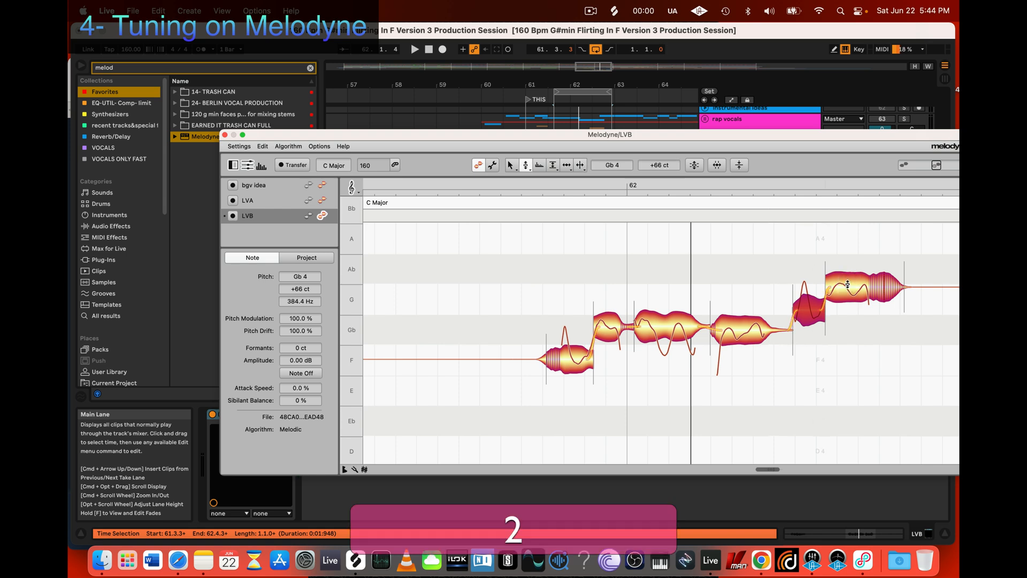
{"action": "left_click_drag", "start_coordinate": [847, 285], "coordinate": [848, 267]}
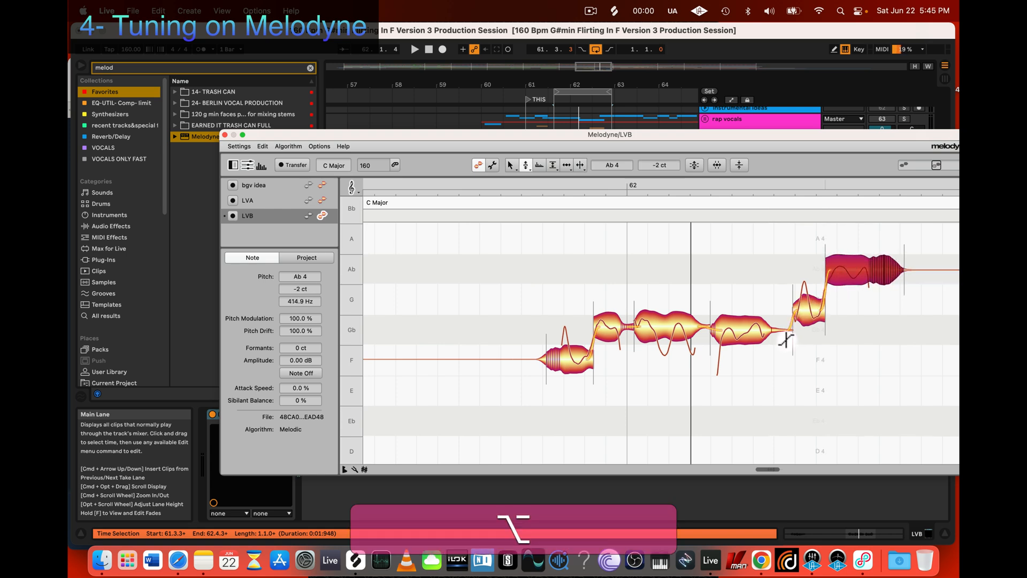
Step: Lower the first segment of the split final note to Gb 4 +62 ct and play back the phrase
{"action": "left_click", "coordinate": [808, 308]}
{"action": "left_click_drag", "start_coordinate": [808, 309], "coordinate": [806, 316]}
{"action": "key", "text": "space"}
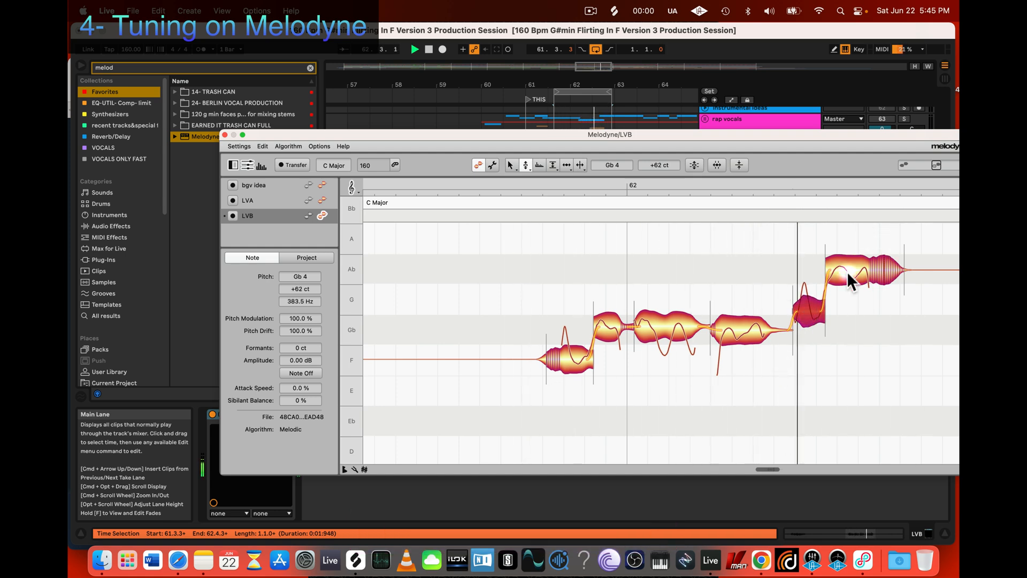
{"action": "key", "text": "space"}
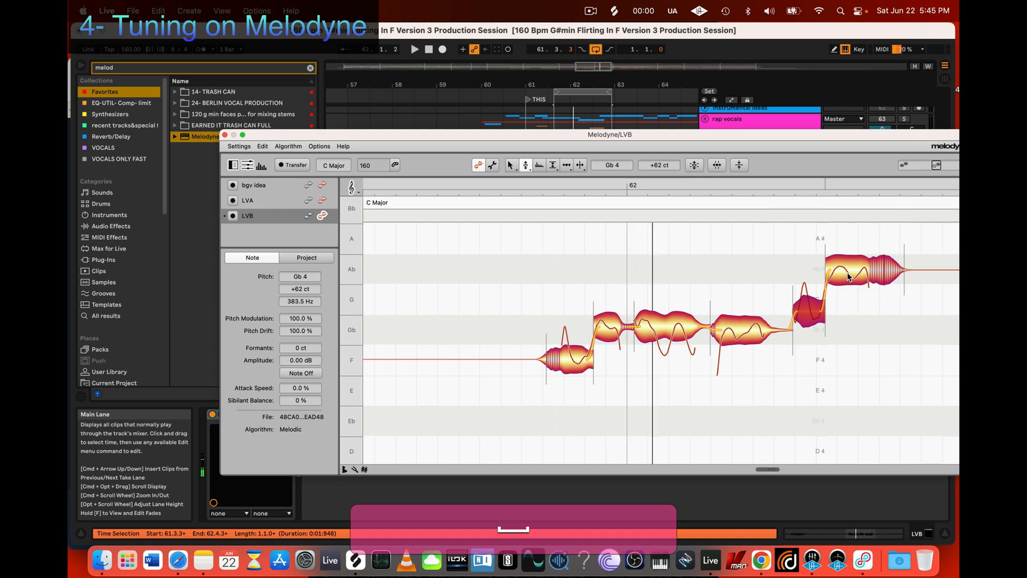
Step: Restore both segments of the split final note to their original pitch
{"action": "left_click", "coordinate": [818, 315]}
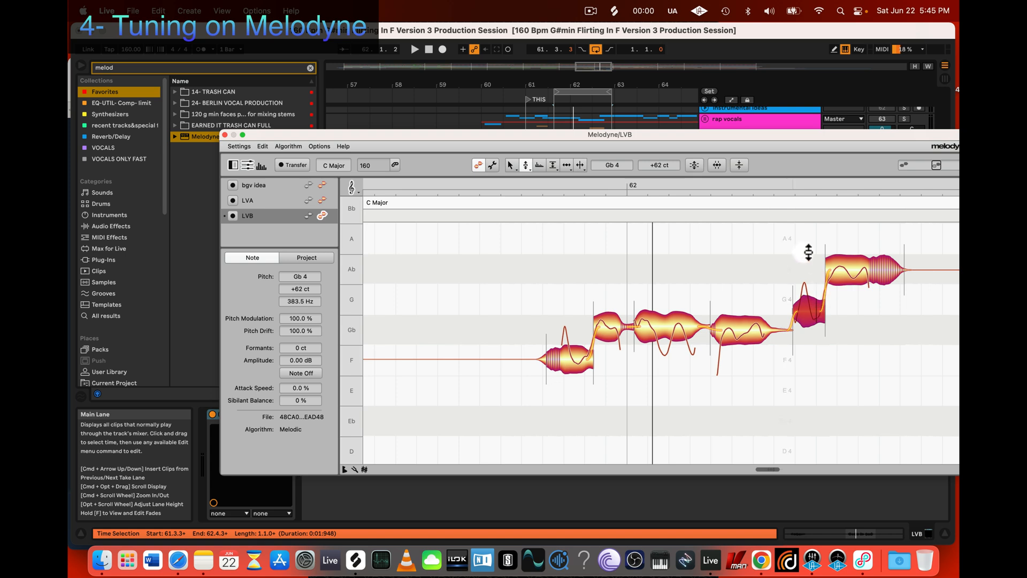
{"action": "left_click_drag", "start_coordinate": [805, 247], "coordinate": [920, 342]}
{"action": "right_click", "coordinate": [852, 275]}
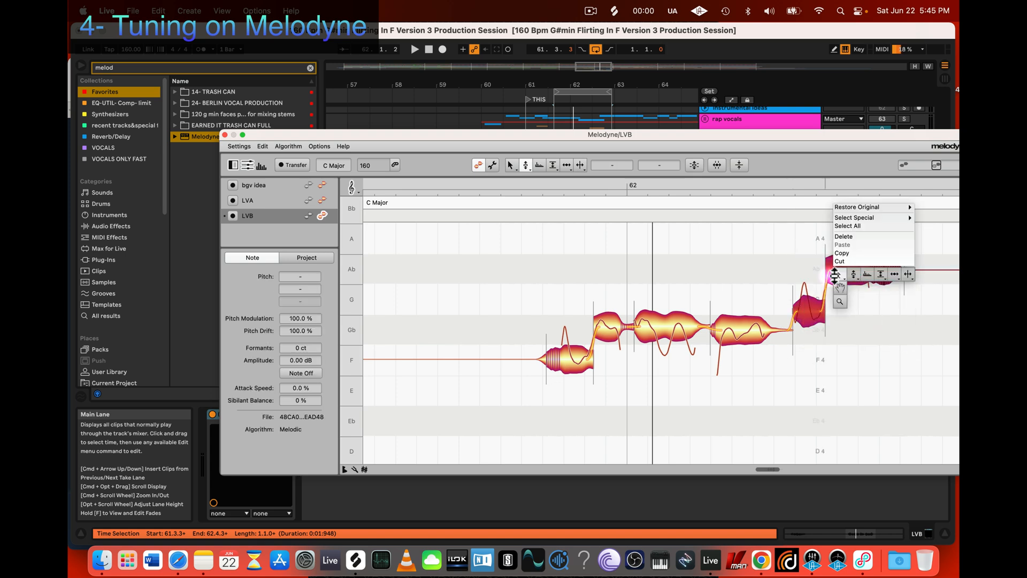
{"action": "mouse_move", "coordinate": [856, 207]}
{"action": "left_click", "coordinate": [786, 224]}
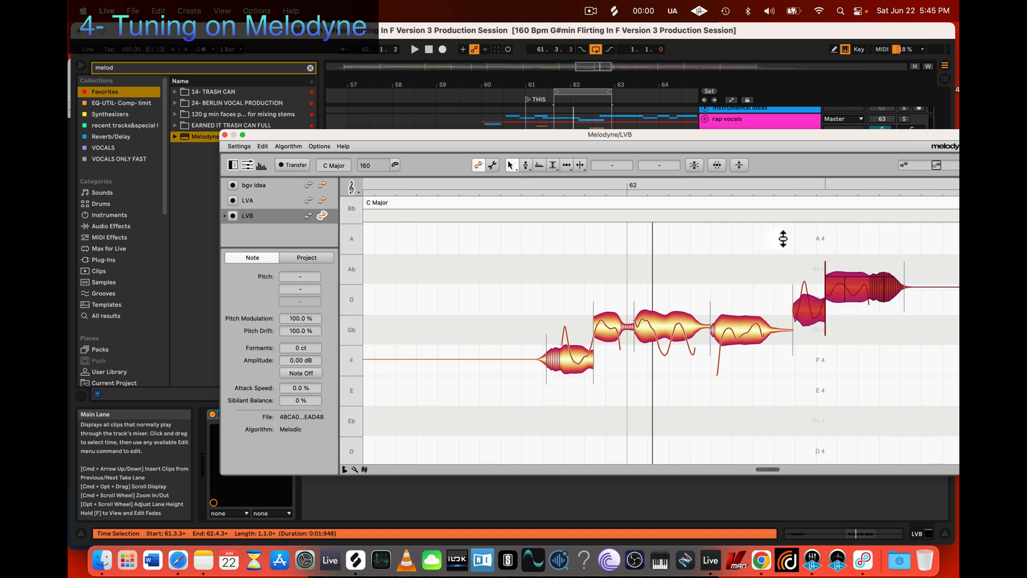
Step: Remove the separation between the final two segments so they form one note again
{"action": "left_click", "coordinate": [804, 386]}
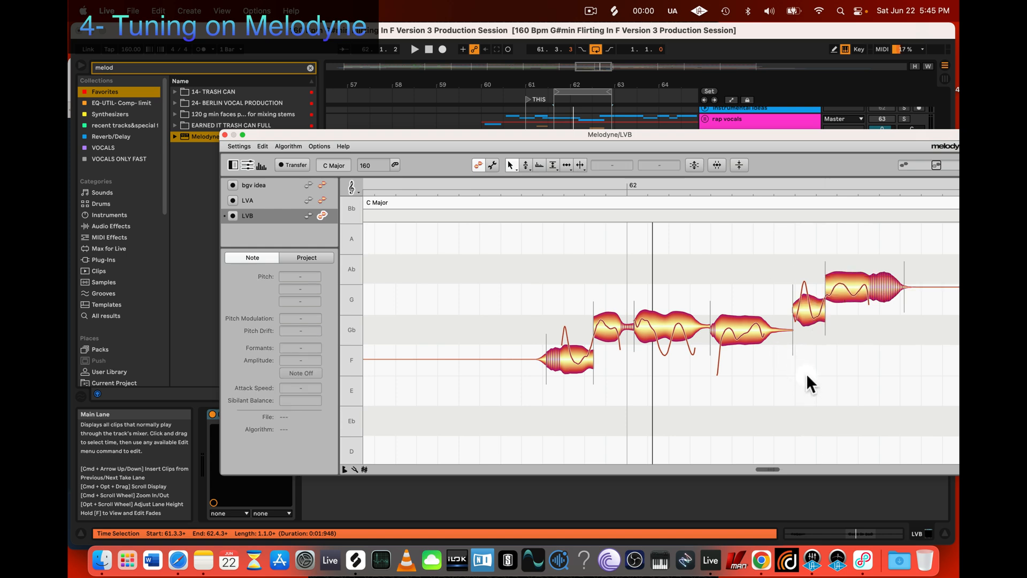
{"action": "scroll", "coordinate": [806, 374], "scroll_direction": "right", "scroll_amount": 2}
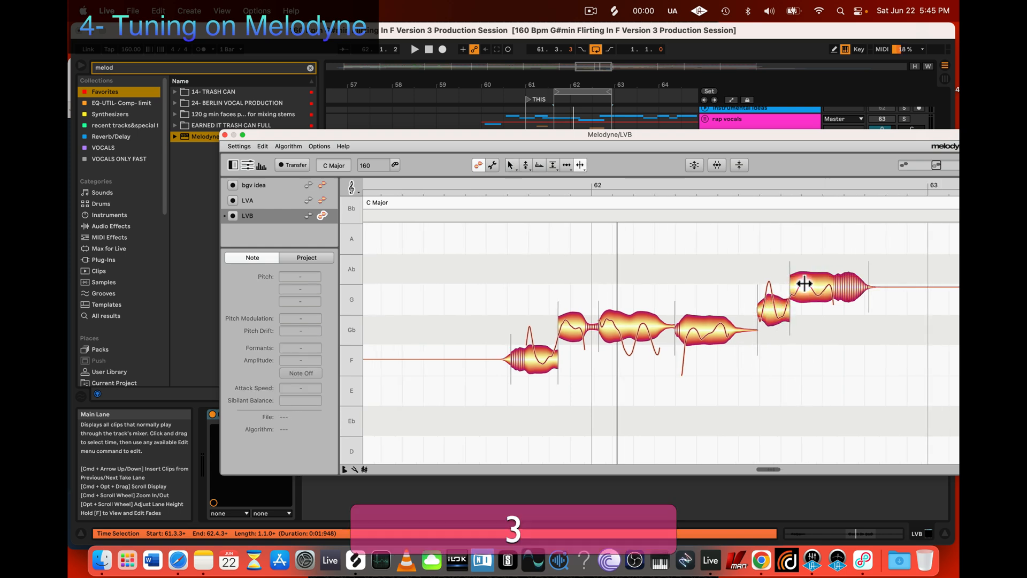
{"action": "double_click", "coordinate": [790, 284]}
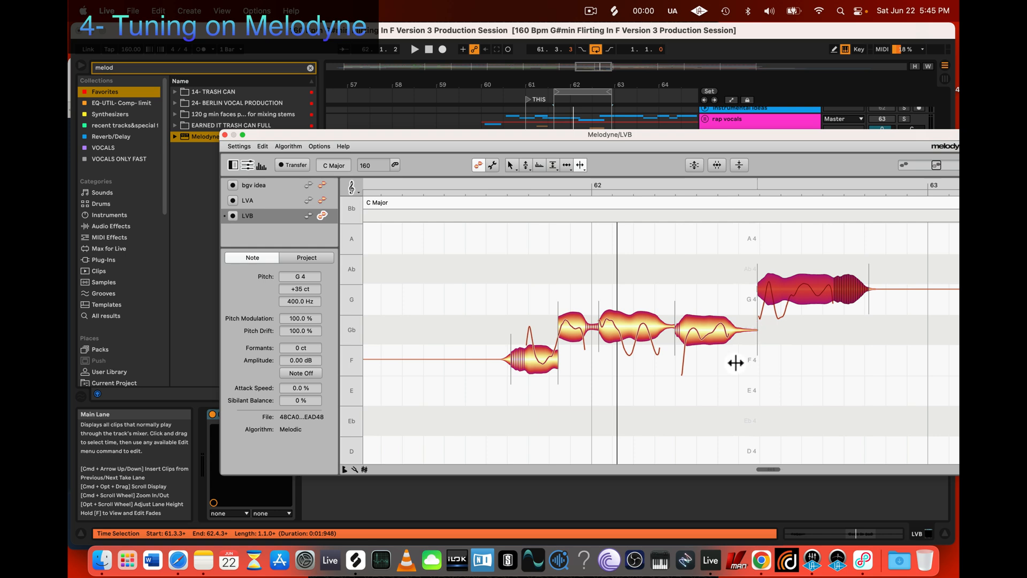
{"action": "left_click", "coordinate": [813, 334]}
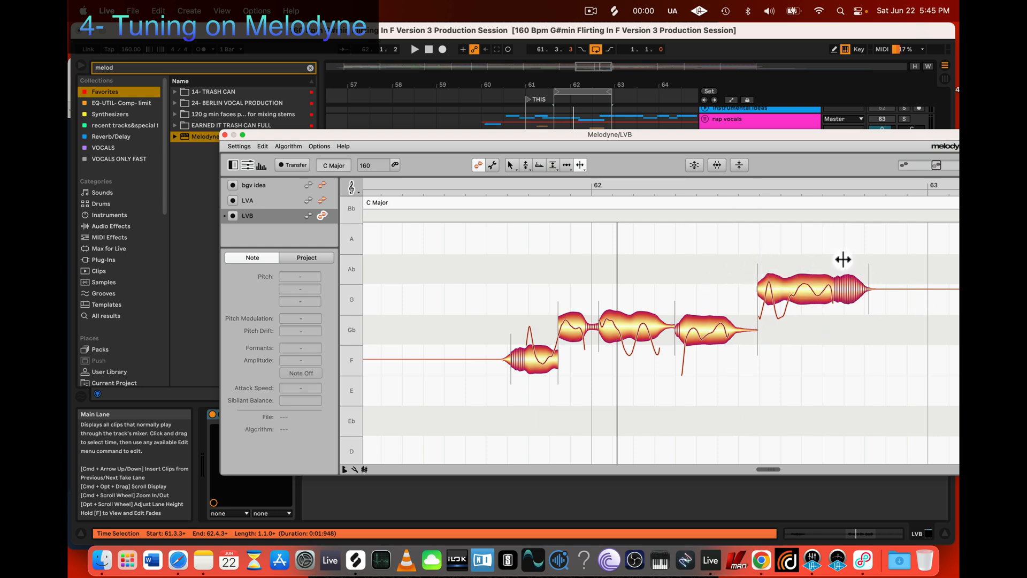
Step: Play back the phrase and select its final note and the note before it
{"action": "left_click", "coordinate": [782, 289]}
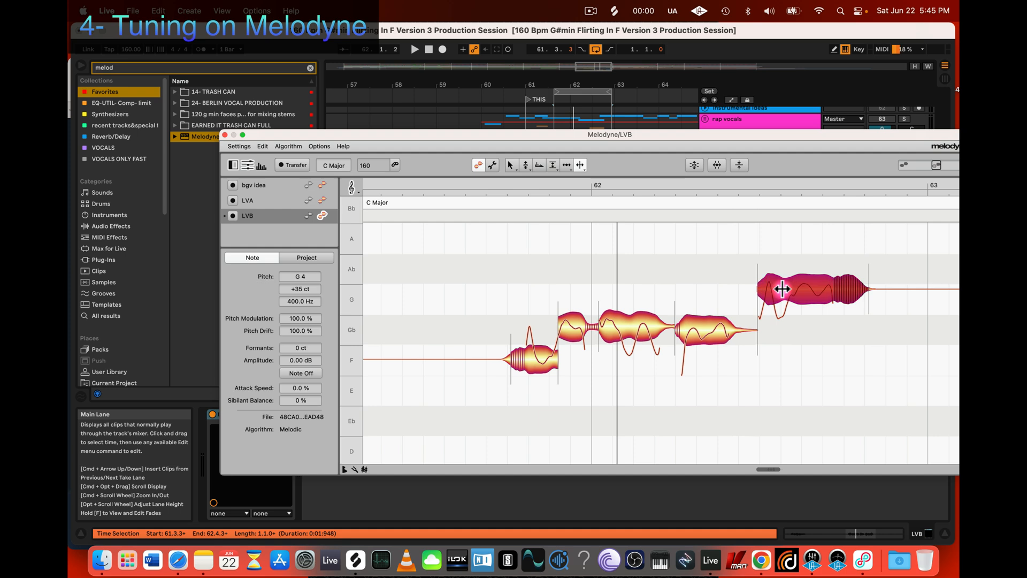
{"action": "key", "text": "space"}
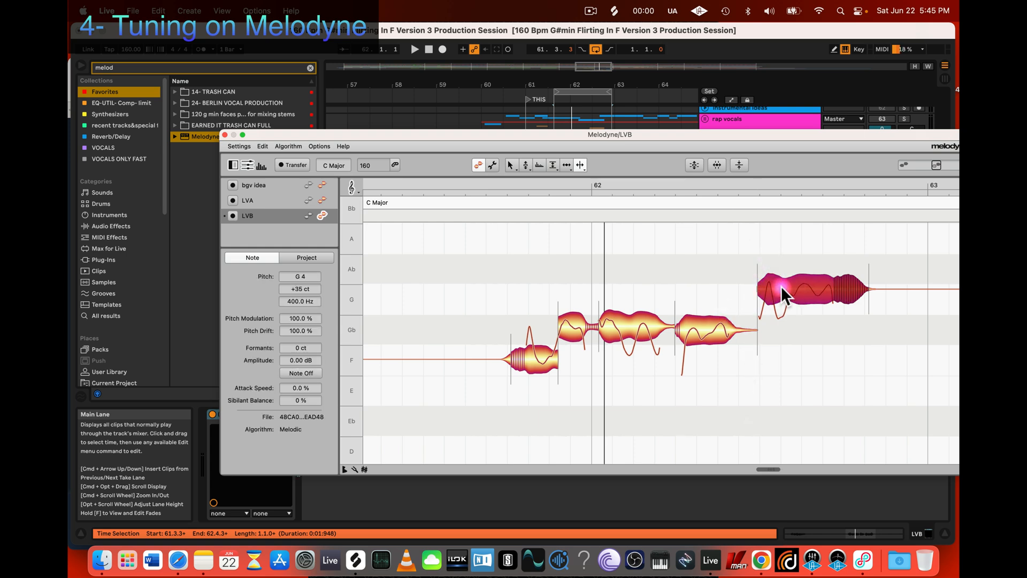
{"action": "left_click", "coordinate": [706, 338]}
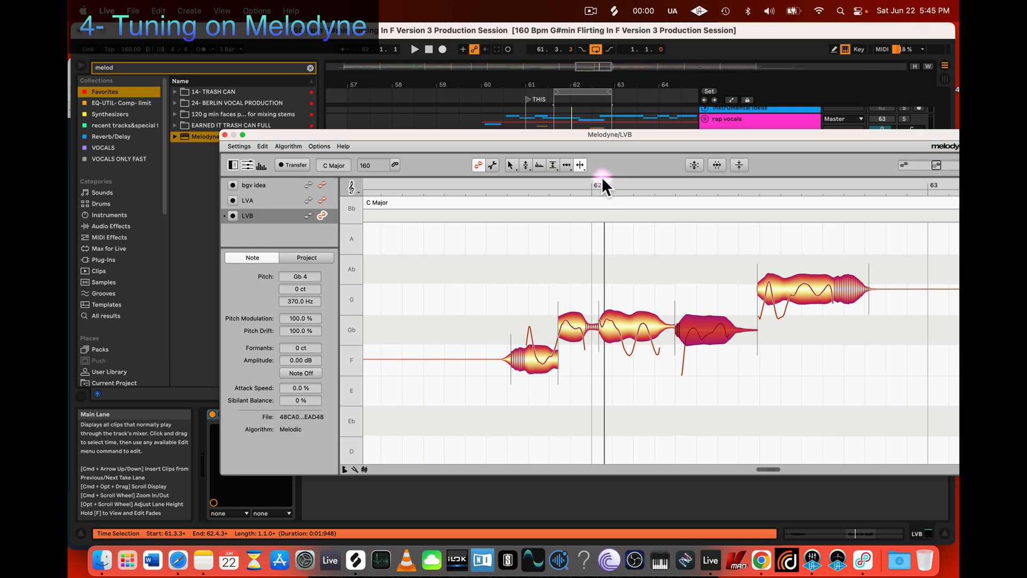
{"action": "left_click", "coordinate": [793, 249]}
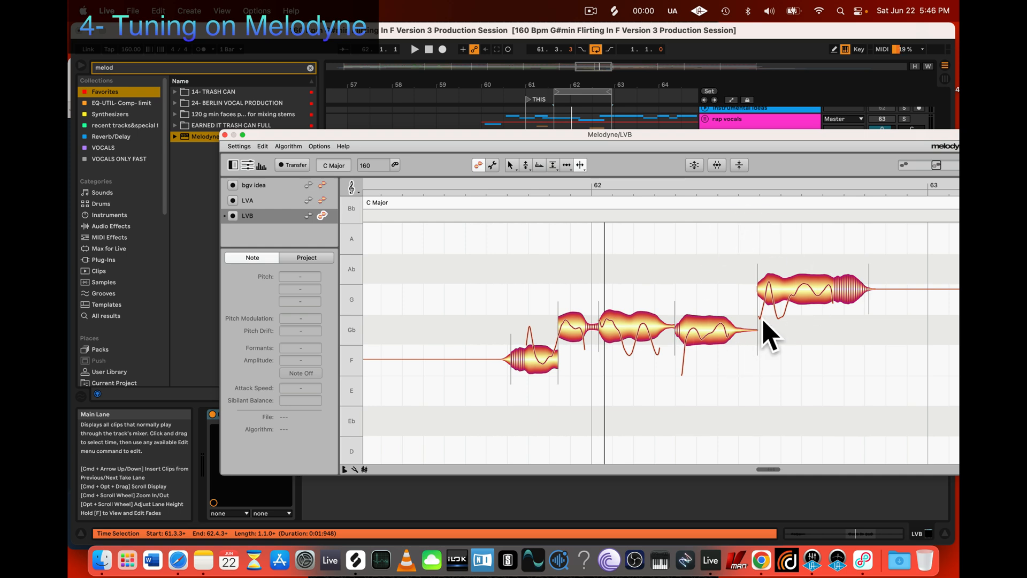
Step: Examine the transition between the phrase's last two notes with the Note Separation Tool and the Pitch Tool
{"action": "key", "text": "z"}
{"action": "left_click_drag", "start_coordinate": [667, 402], "coordinate": [712, 392]}
{"action": "scroll", "coordinate": [712, 392], "scroll_direction": "right", "scroll_amount": 4}
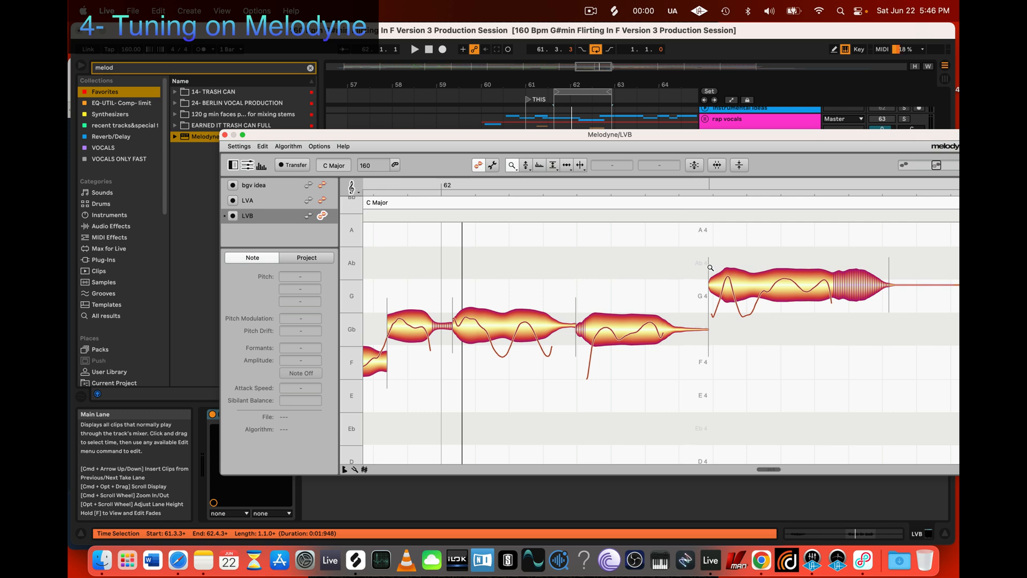
{"action": "left_click", "coordinate": [581, 165]}
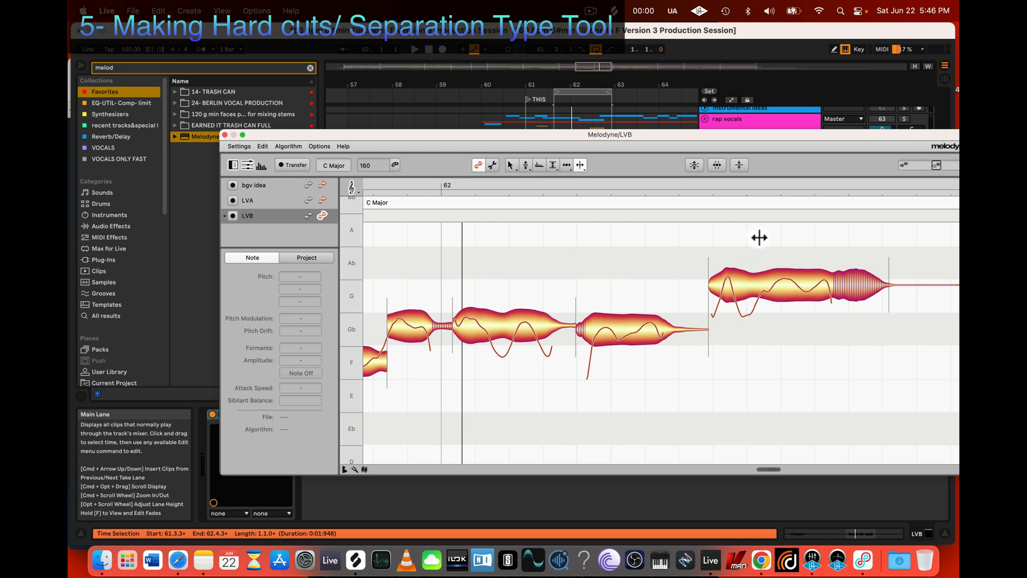
{"action": "left_click_drag", "start_coordinate": [759, 238], "coordinate": [608, 369]}
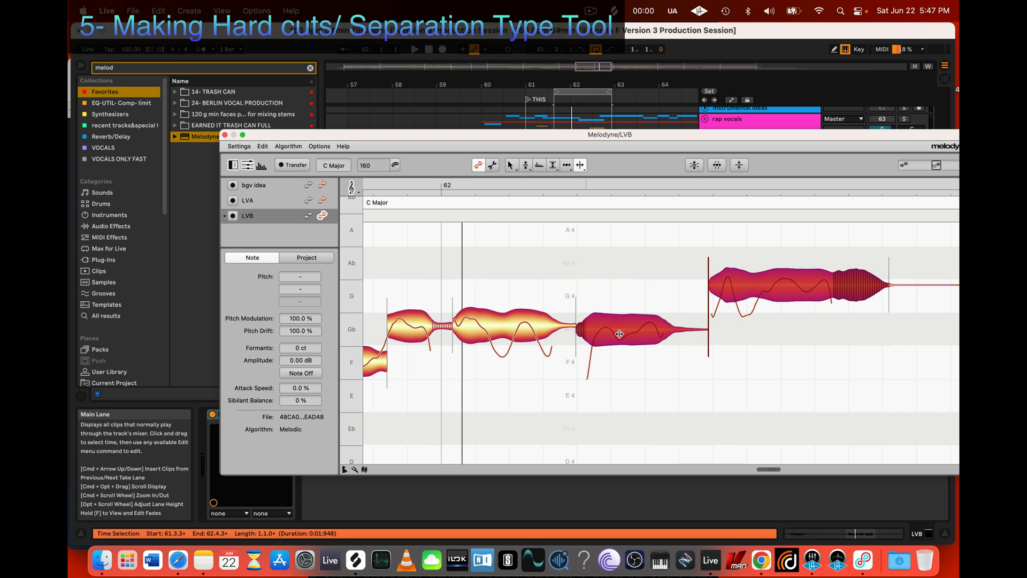
{"action": "left_click", "coordinate": [609, 309]}
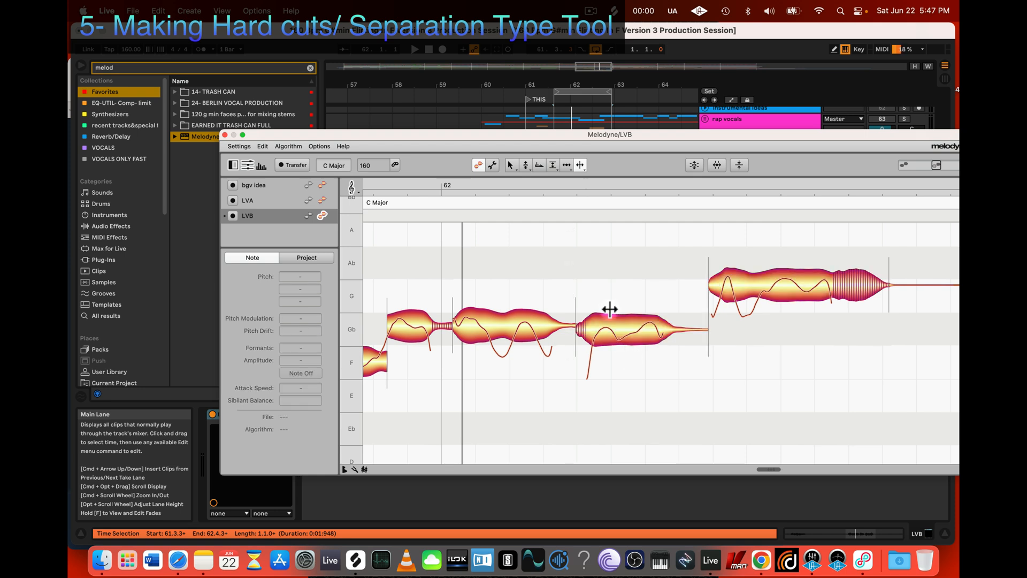
{"action": "left_click", "coordinate": [525, 165]}
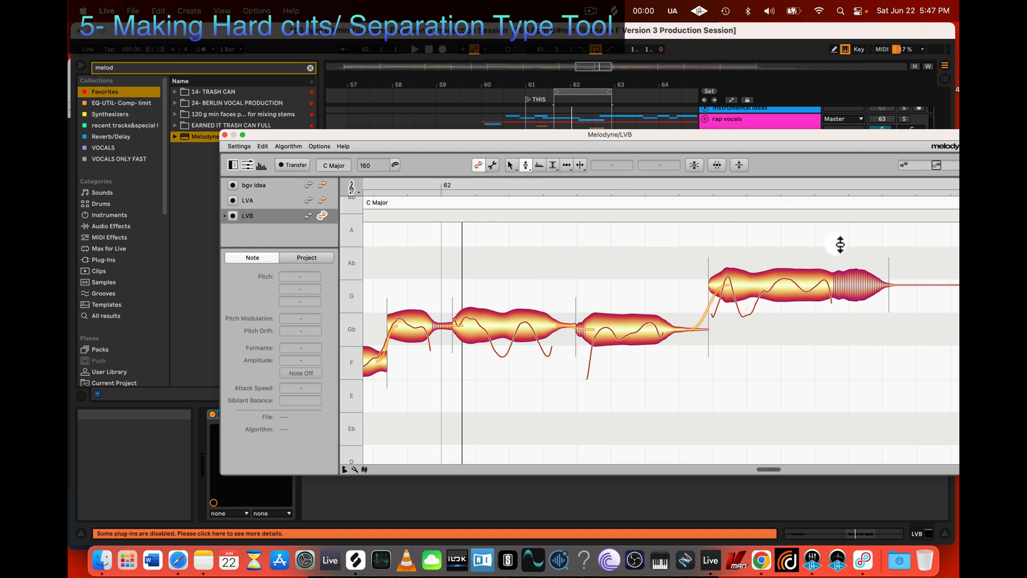
{"action": "left_click_drag", "start_coordinate": [836, 245], "coordinate": [628, 382]}
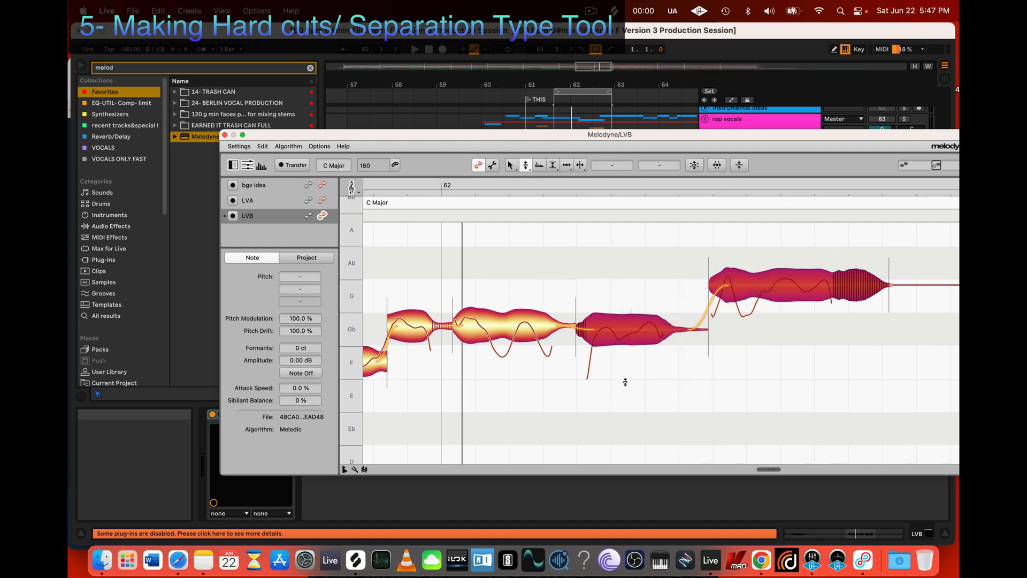
Step: Convert the separation between the phrase's last two notes to a hard separation with the Separation Type Tool
{"action": "left_click", "coordinate": [581, 166]}
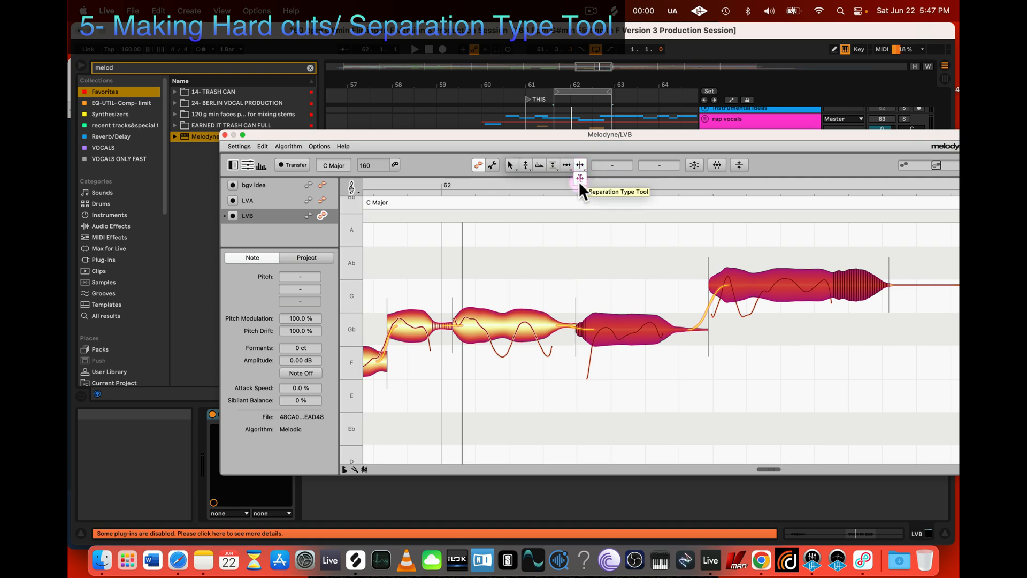
{"action": "left_click", "coordinate": [580, 182]}
{"action": "left_click", "coordinate": [579, 180]}
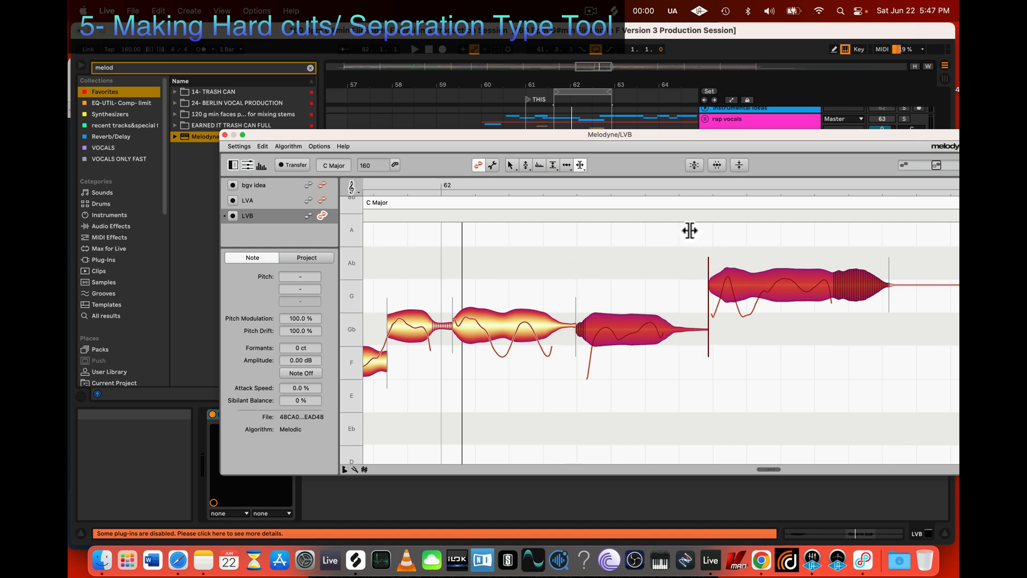
{"action": "left_click_drag", "start_coordinate": [687, 231], "coordinate": [731, 382]}
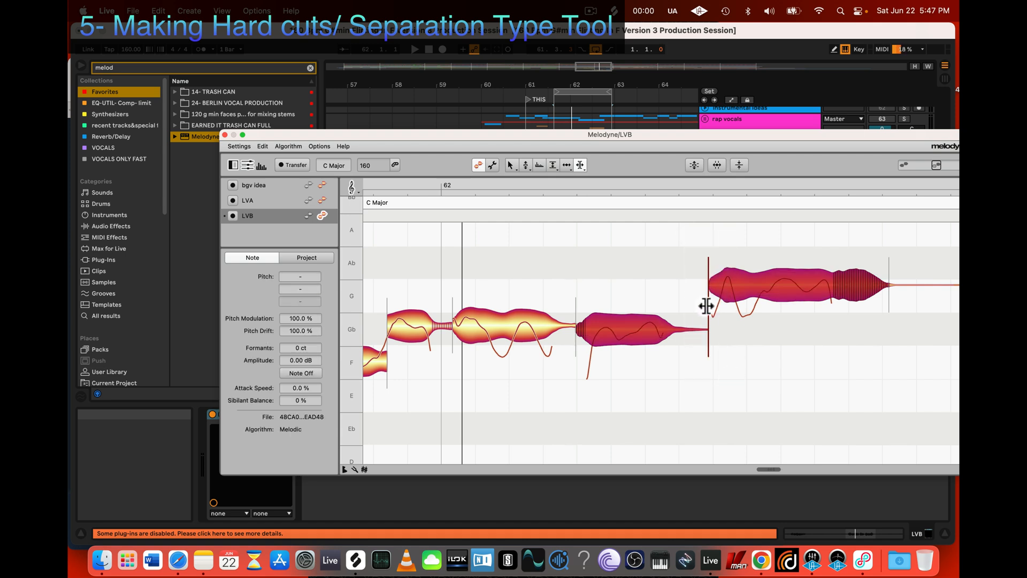
{"action": "left_click", "coordinate": [581, 165]}
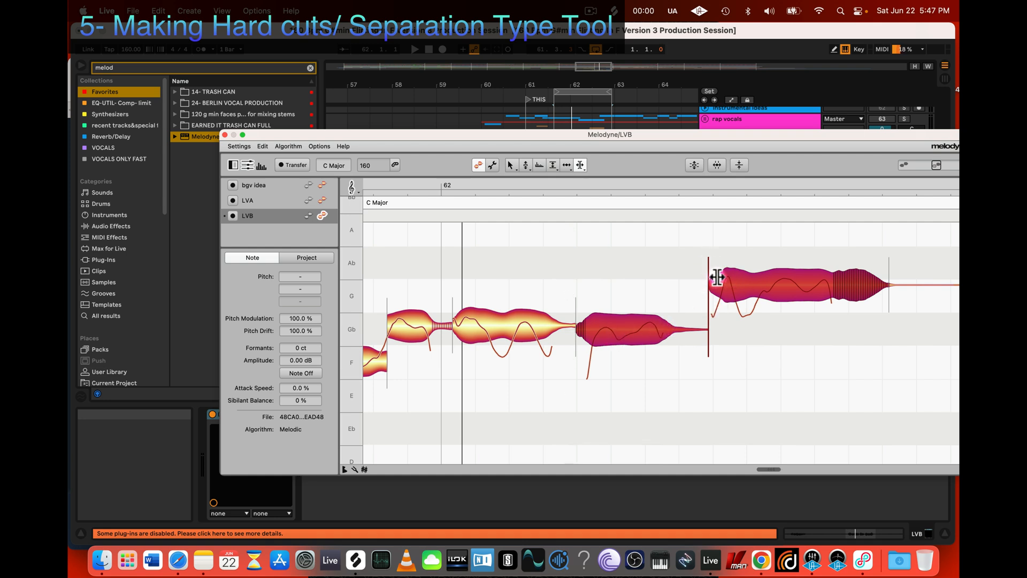
{"action": "left_click", "coordinate": [707, 275]}
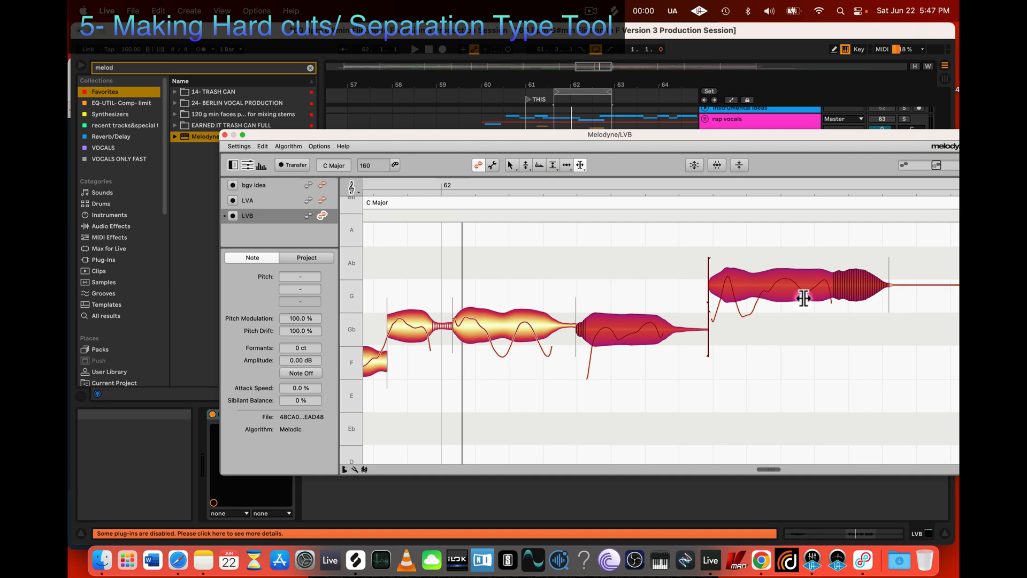
Step: Examine the hard separation up close, selecting the notes on either side of it individually
{"action": "key", "text": "z"}
{"action": "left_click_drag", "start_coordinate": [580, 390], "coordinate": [666, 397]}
{"action": "scroll", "coordinate": [665, 397], "scroll_direction": "right", "scroll_amount": 1}
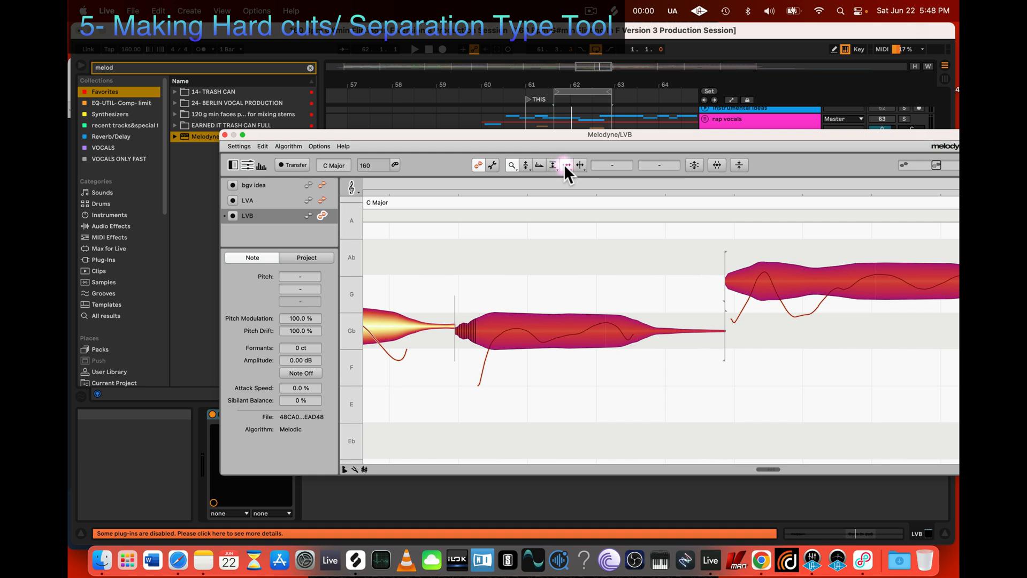
{"action": "left_click", "coordinate": [511, 165]}
{"action": "left_click", "coordinate": [645, 382]}
{"action": "left_click", "coordinate": [390, 328]}
{"action": "left_click", "coordinate": [535, 332]}
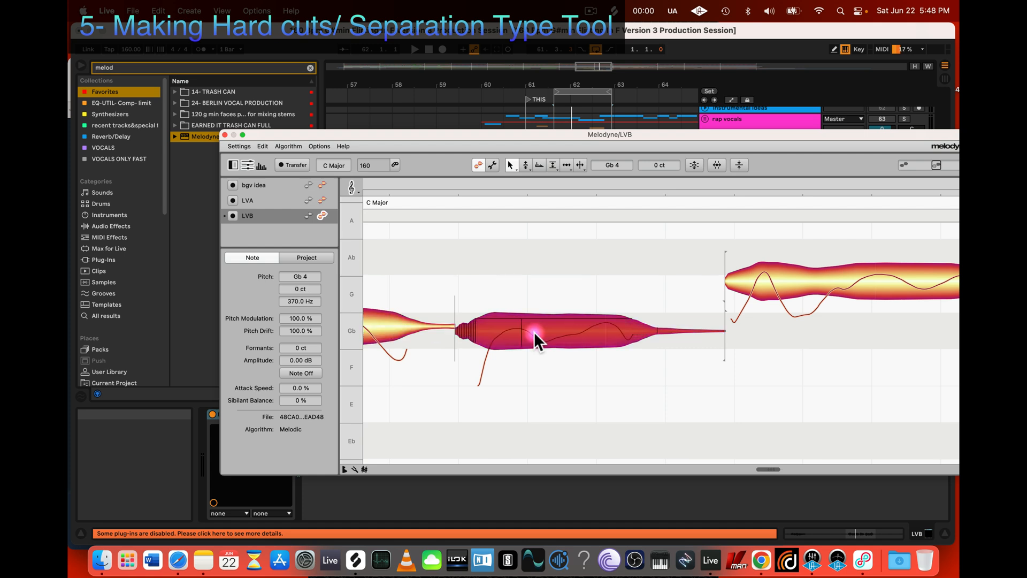
{"action": "left_click", "coordinate": [779, 280]}
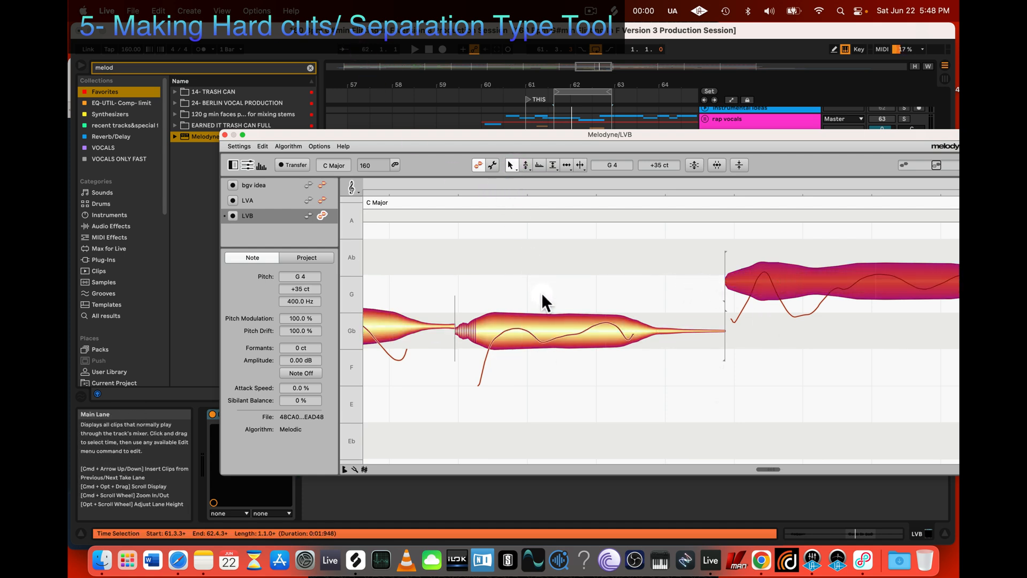
{"action": "left_click", "coordinate": [534, 324]}
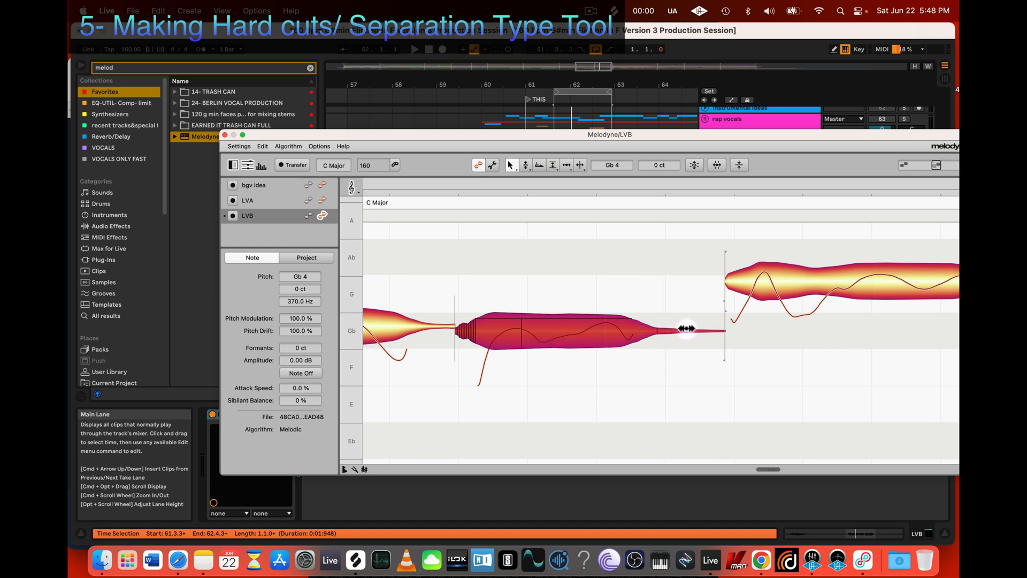
Step: Shorten the end of the second-to-last note and delay the start of the final note with the Time Tool
{"action": "left_click", "coordinate": [567, 165]}
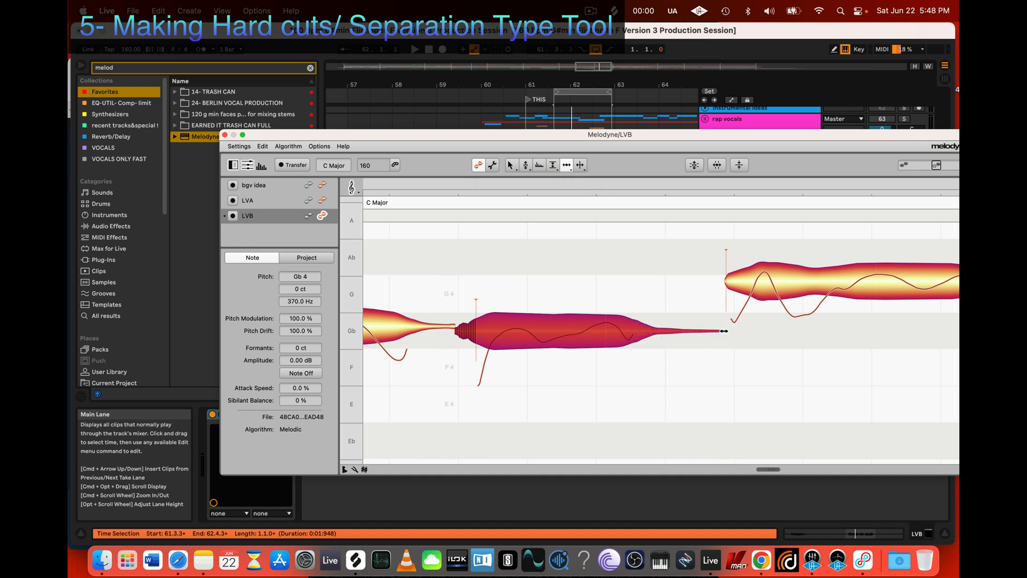
{"action": "key", "text": "alt"}
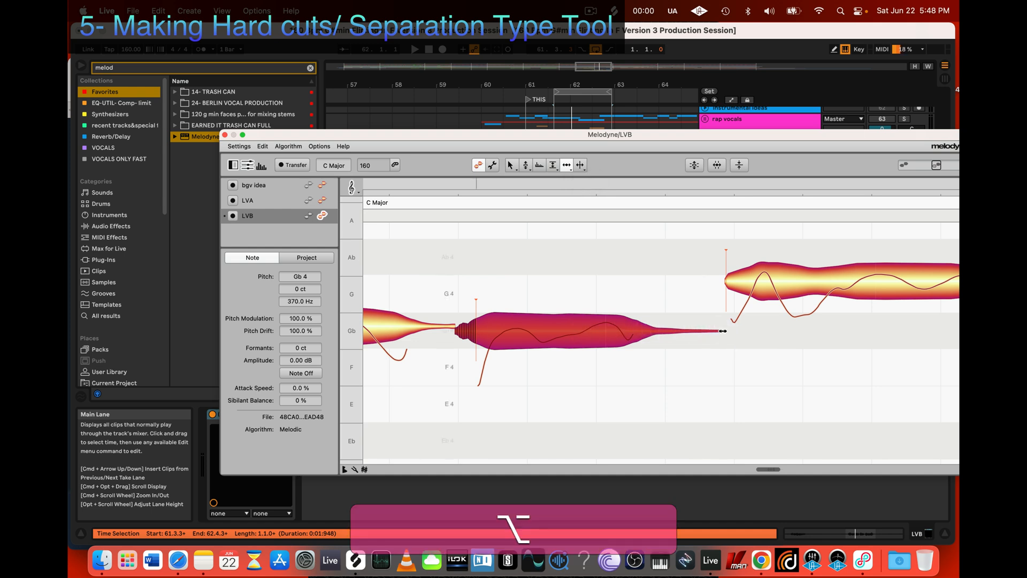
{"action": "left_click_drag", "start_coordinate": [720, 331], "coordinate": [705, 331]}
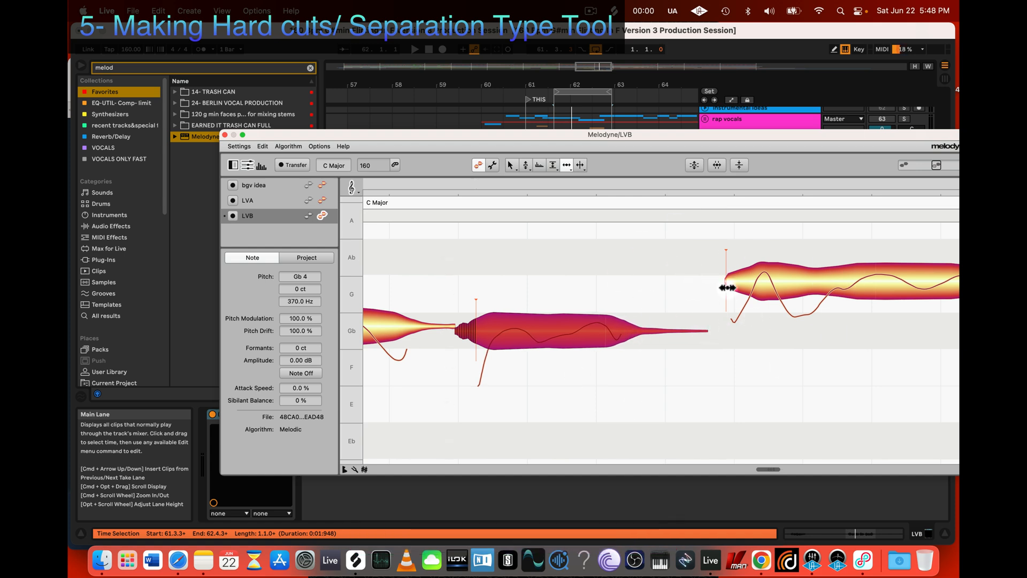
{"action": "left_click_drag", "start_coordinate": [727, 283], "coordinate": [758, 283]}
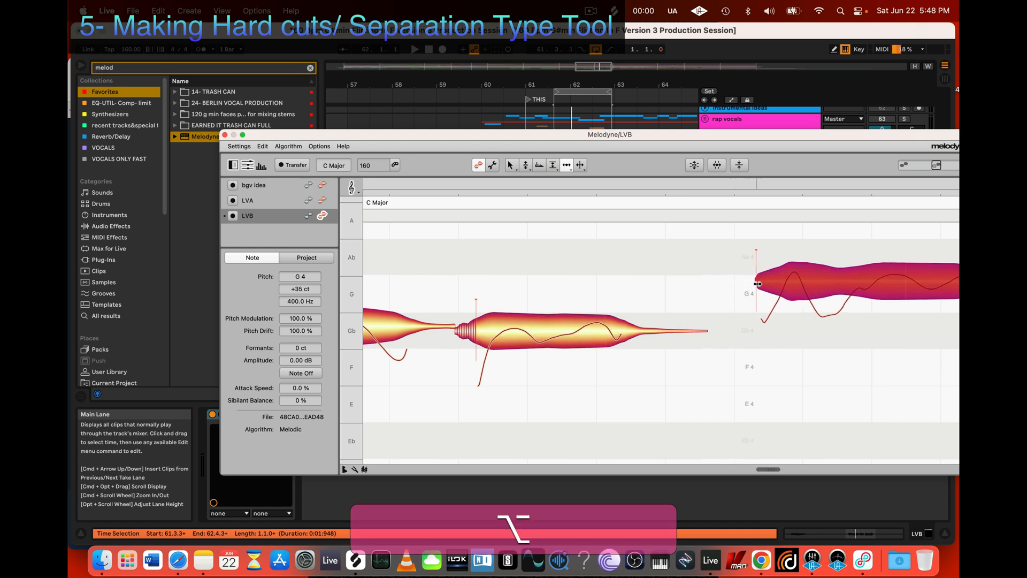
Step: During playback, trim the second-to-last note's end further and readjust the final note's start, leaving a gap between them
{"action": "key", "text": "space"}
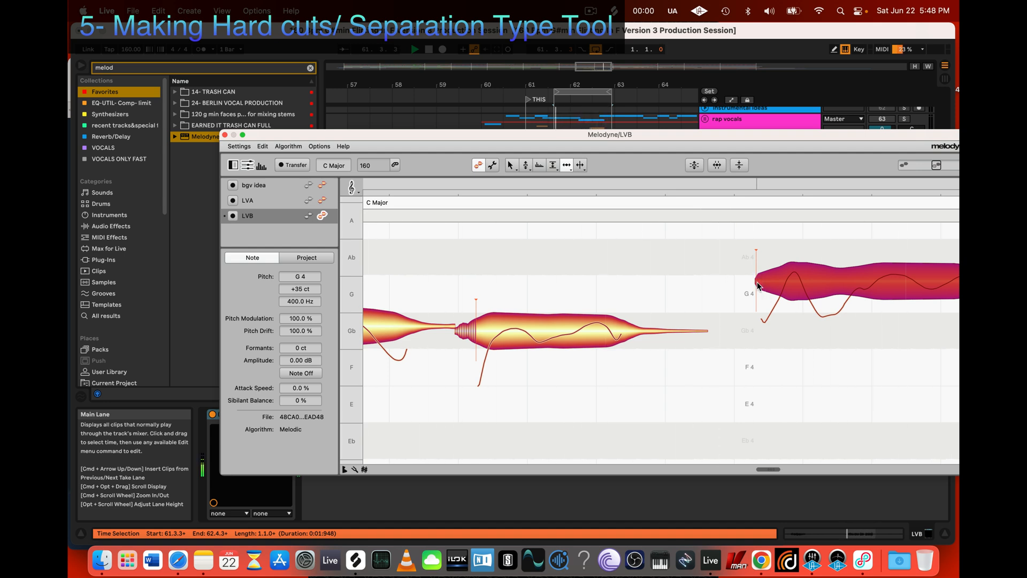
{"action": "left_click_drag", "start_coordinate": [758, 287], "coordinate": [794, 283]}
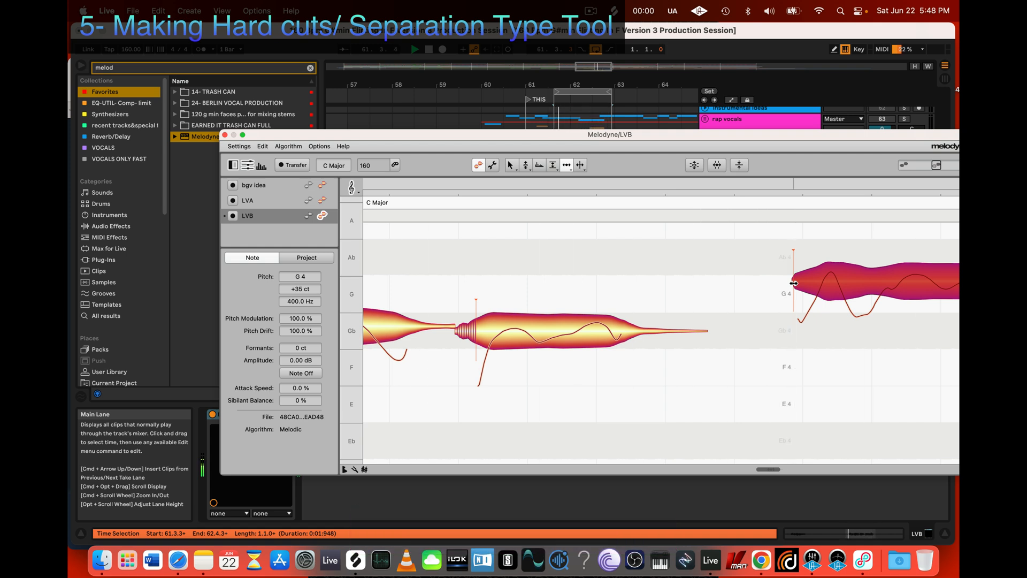
{"action": "left_click_drag", "start_coordinate": [690, 334], "coordinate": [669, 332]}
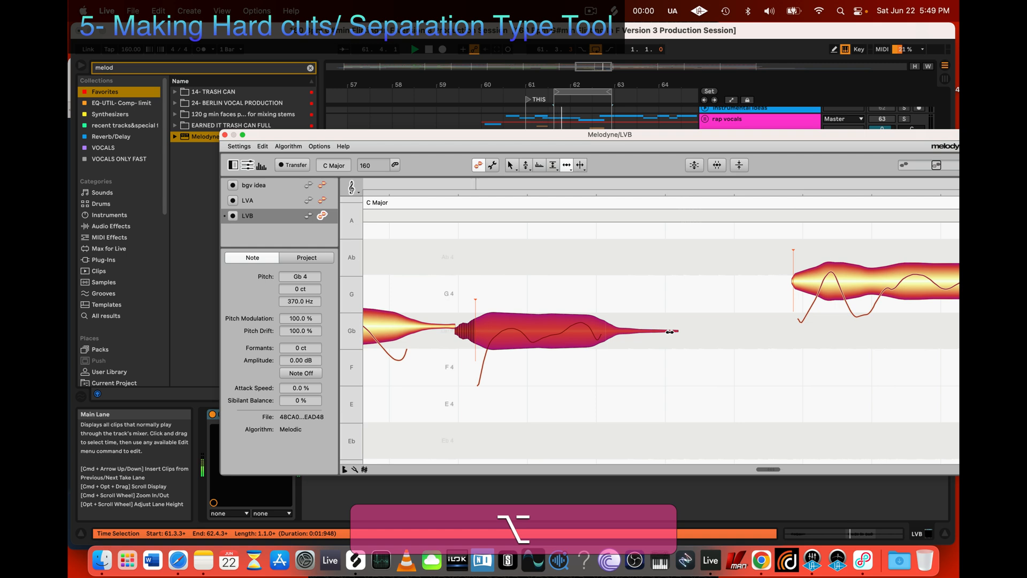
{"action": "left_click_drag", "start_coordinate": [793, 281], "coordinate": [756, 282]}
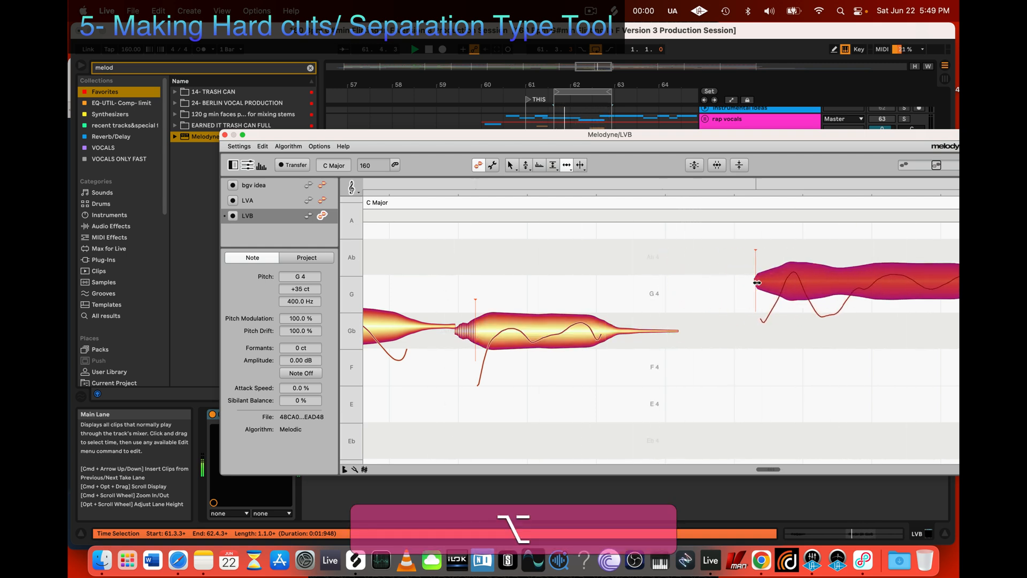
{"action": "left_click", "coordinate": [737, 244]}
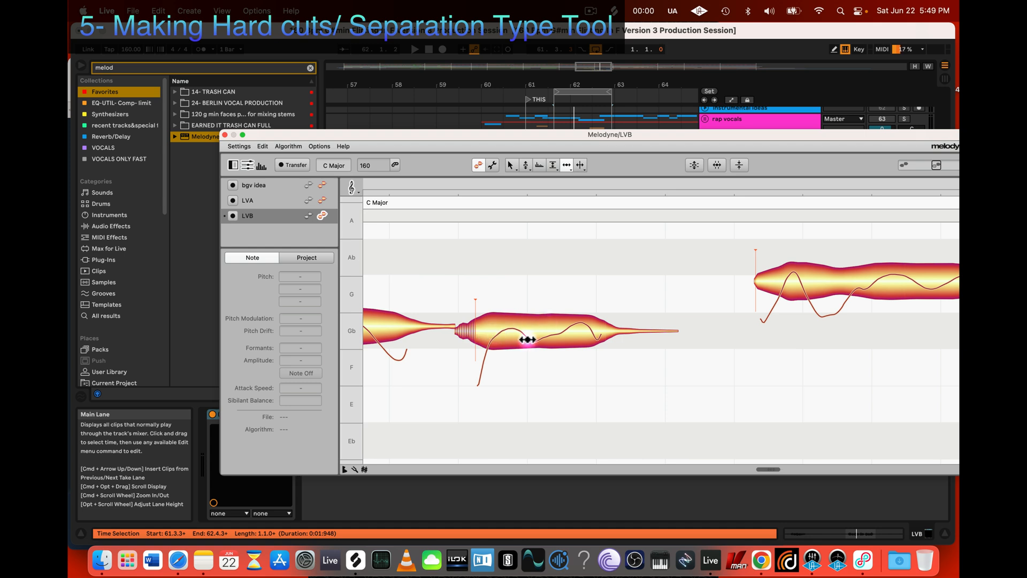
Step: Apply a hard separation between the two neighbouring Gb 4 notes after bar 62 with the Separation Type Tool
{"action": "scroll", "coordinate": [527, 340], "scroll_direction": "left", "scroll_amount": 3}
{"action": "scroll", "coordinate": [691, 269], "scroll_direction": "left", "scroll_amount": 1}
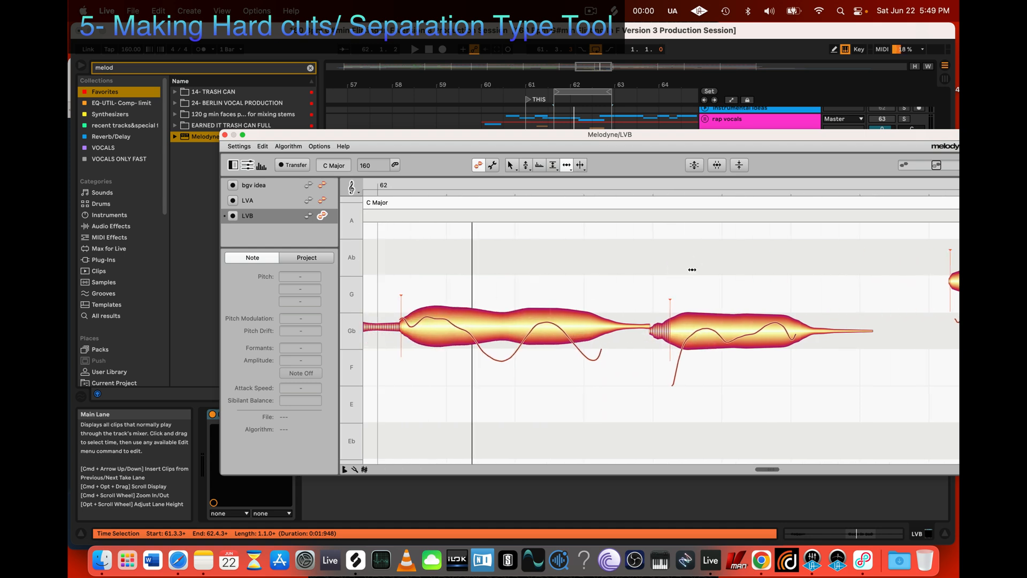
{"action": "scroll", "coordinate": [699, 282], "scroll_direction": "right", "scroll_amount": 4}
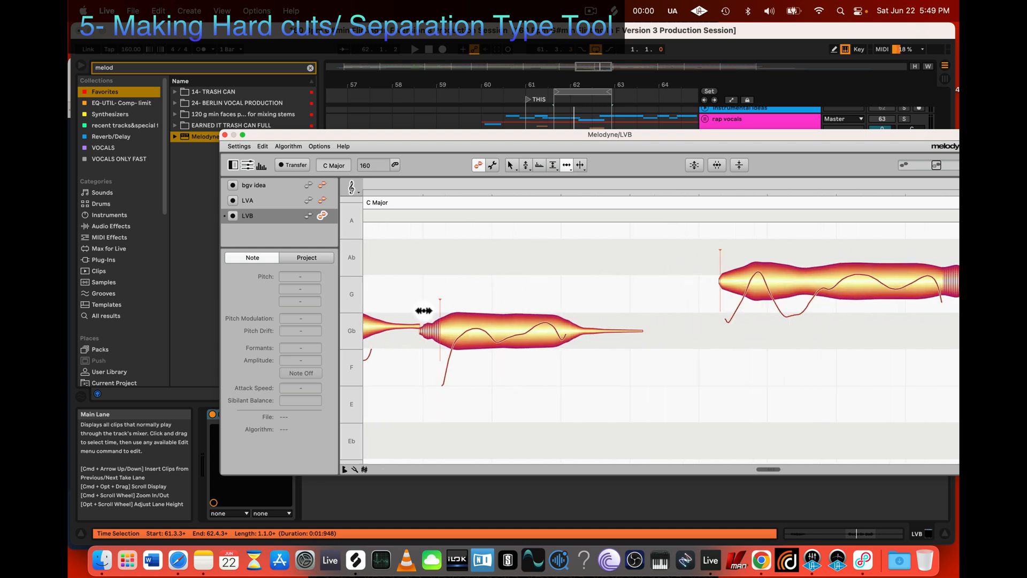
{"action": "scroll", "coordinate": [442, 307], "scroll_direction": "left", "scroll_amount": 3}
{"action": "left_click_drag", "start_coordinate": [692, 274], "coordinate": [430, 404]}
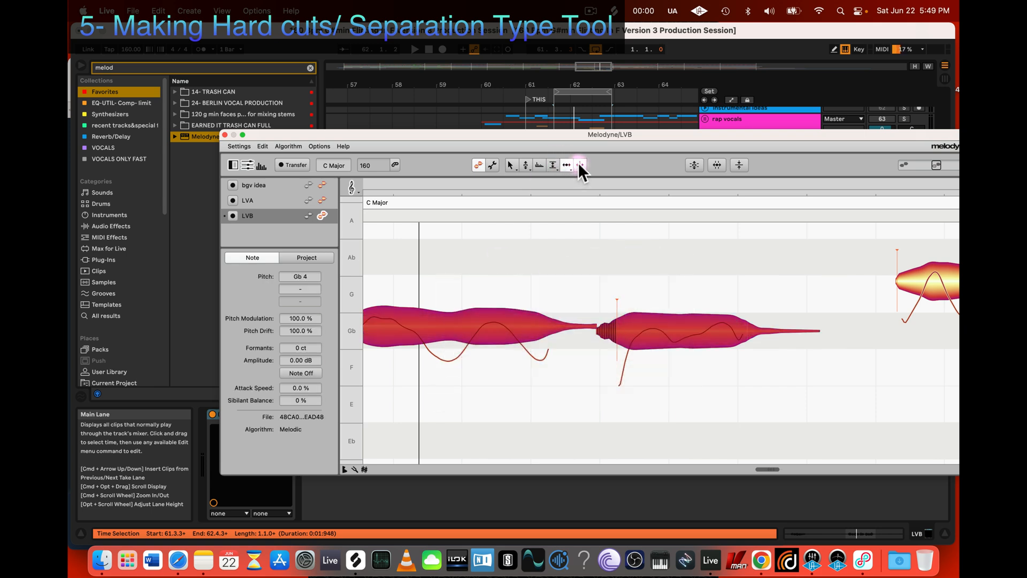
{"action": "left_click", "coordinate": [578, 163]}
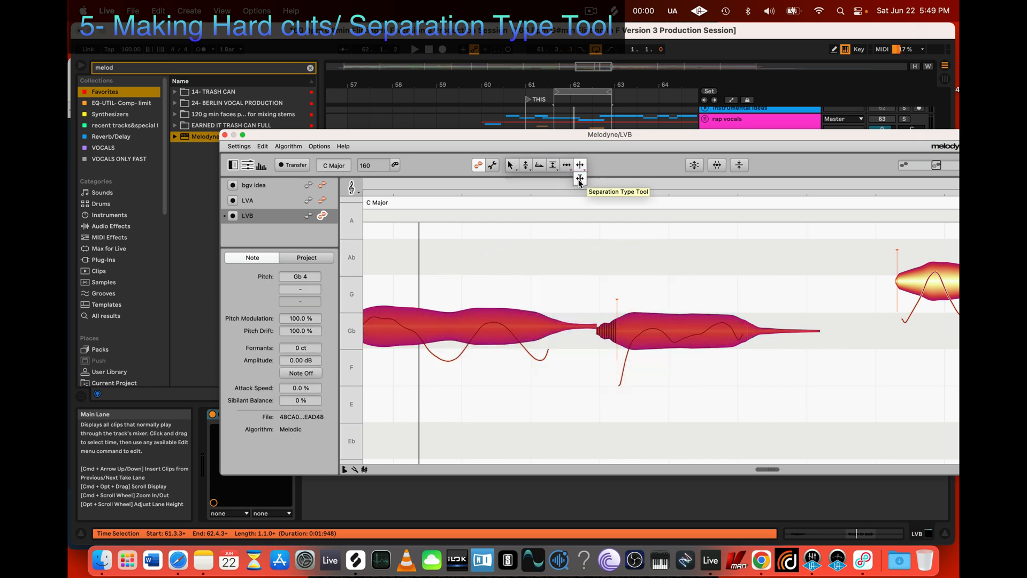
{"action": "left_click", "coordinate": [579, 180]}
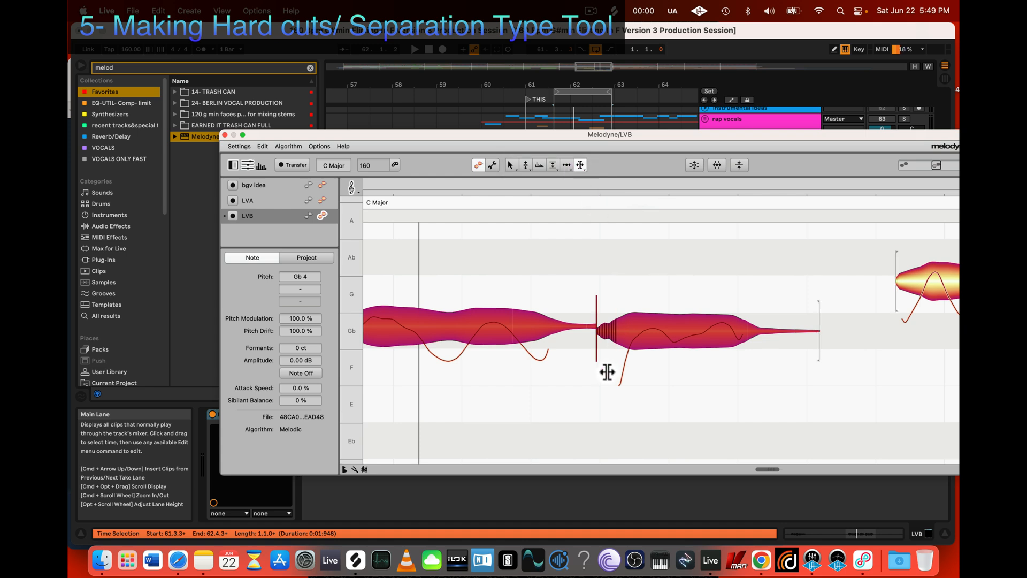
{"action": "scroll", "coordinate": [608, 371], "scroll_direction": "left", "scroll_amount": 3}
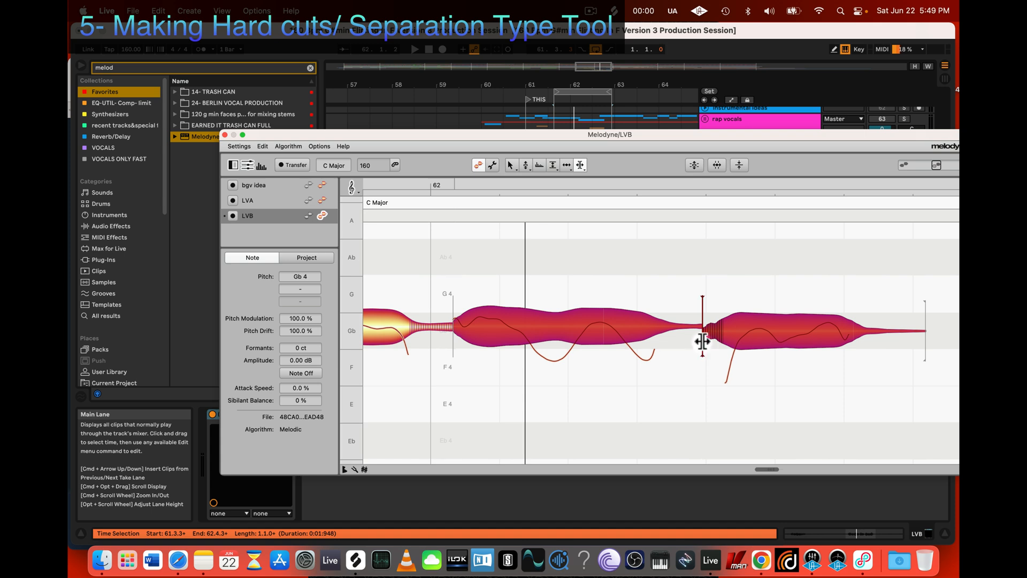
{"action": "left_click", "coordinate": [638, 395]}
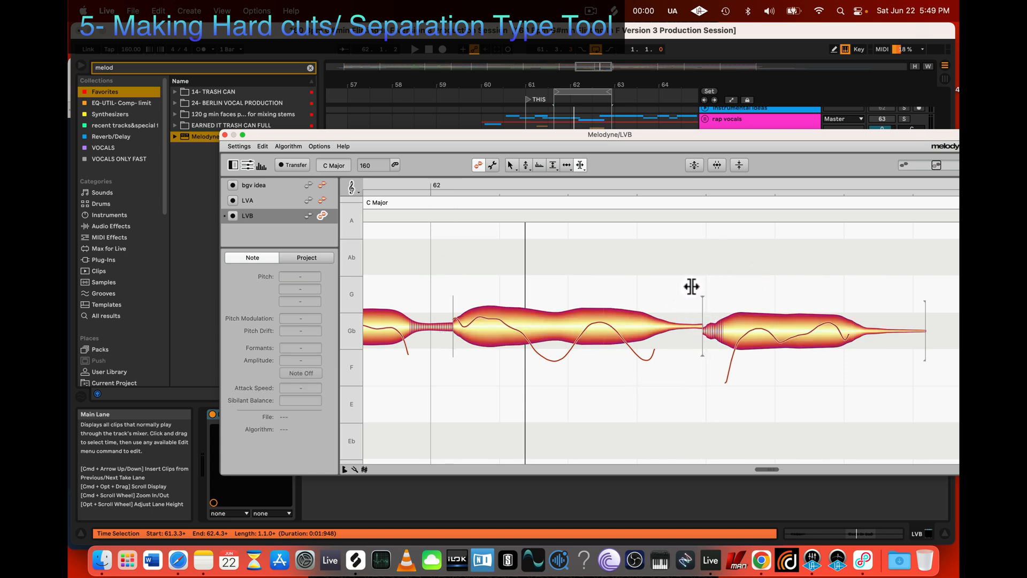
Step: With the Time Tool, trim the end of the first Gb 4 note after bar 62 and delay the following note's start, leaving a gap
{"action": "key", "text": "z"}
{"action": "left_click_drag", "start_coordinate": [614, 416], "coordinate": [836, 252]}
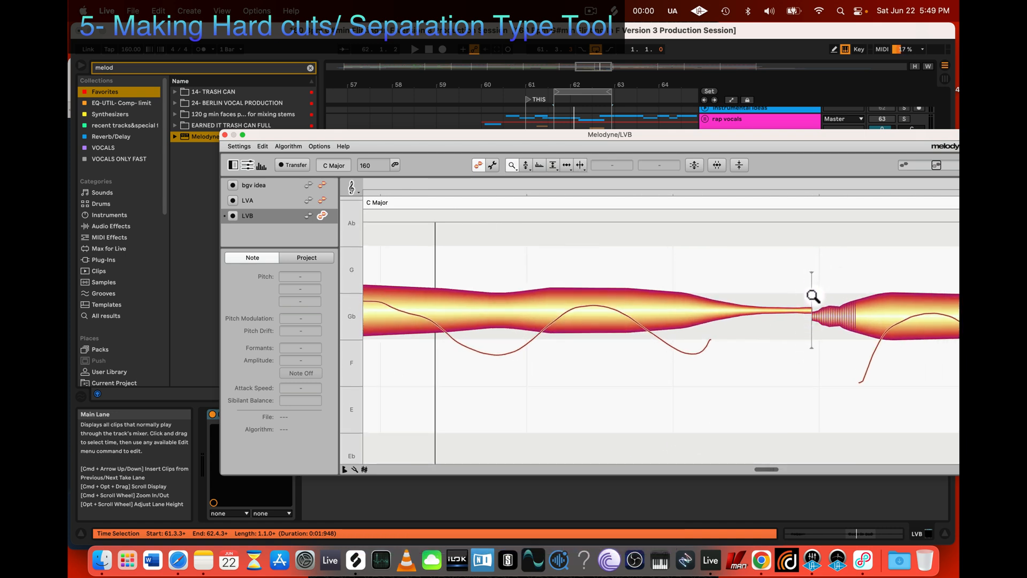
{"action": "scroll", "coordinate": [794, 287], "scroll_direction": "right", "scroll_amount": 2}
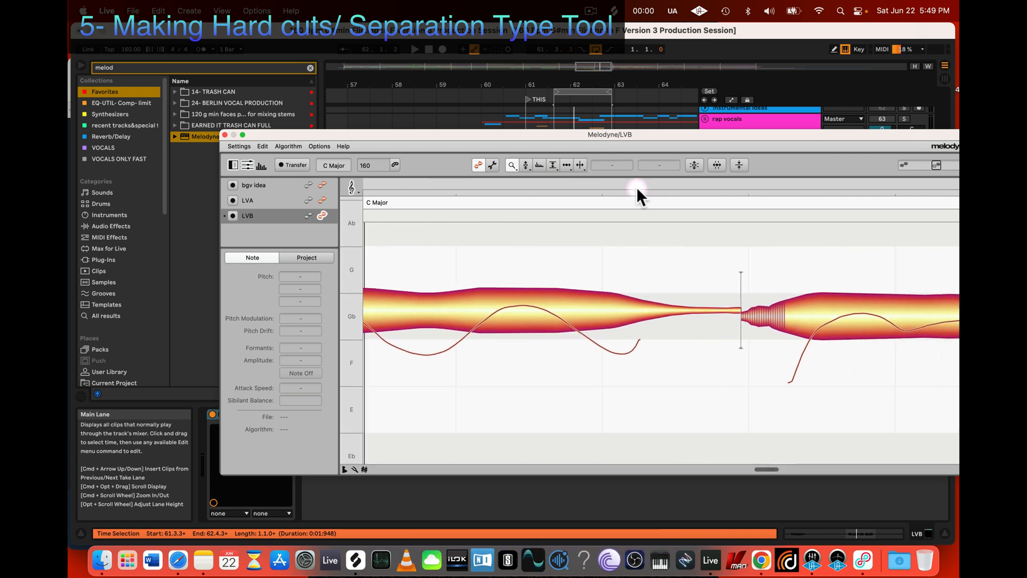
{"action": "left_click", "coordinate": [568, 166]}
{"action": "left_click", "coordinate": [729, 309]}
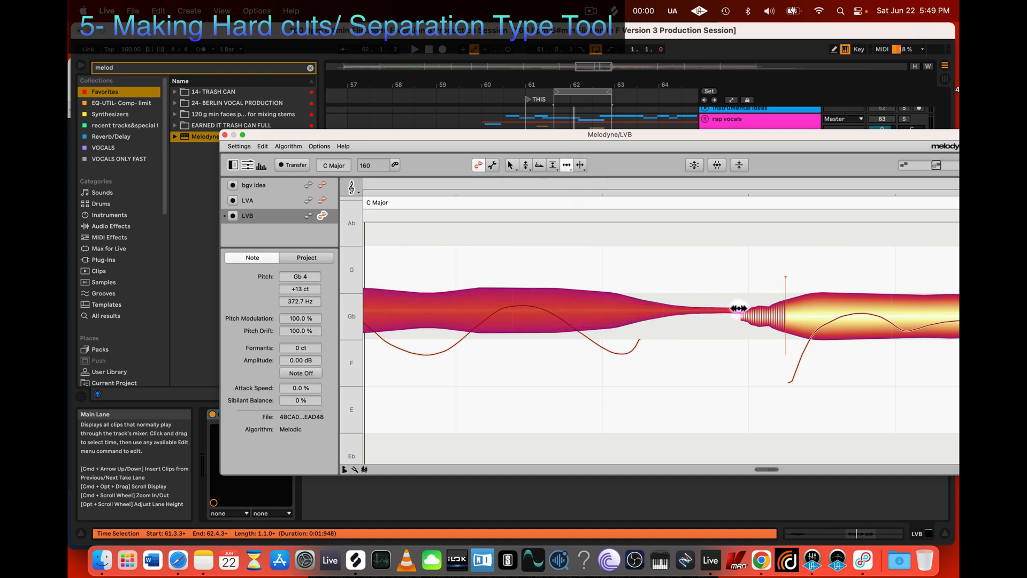
{"action": "left_click_drag", "start_coordinate": [738, 309], "coordinate": [681, 316]}
{"action": "left_click_drag", "start_coordinate": [745, 315], "coordinate": [774, 314]}
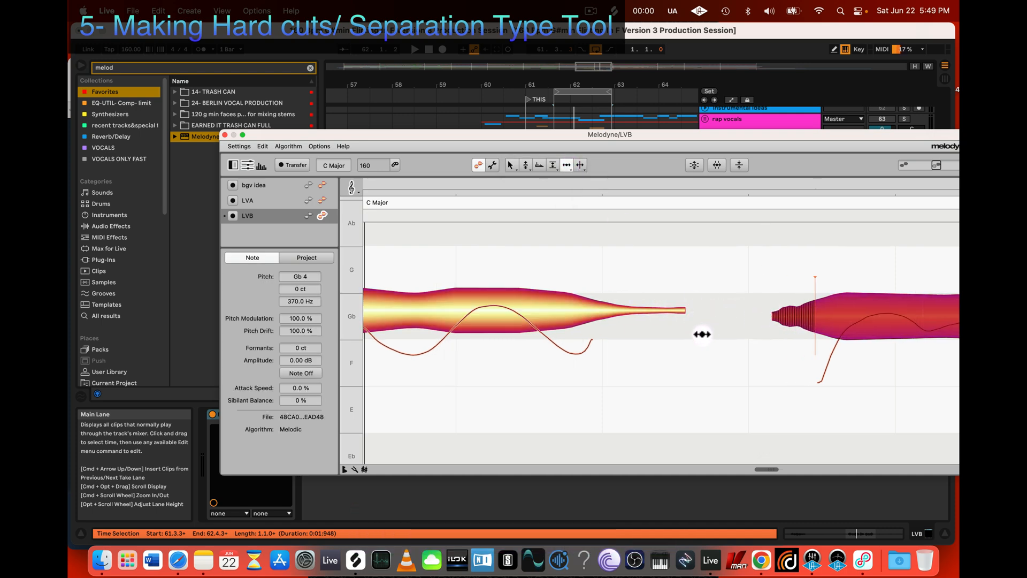
Step: Restore the three notes after bar 62 to their original state by undoing all their changes
{"action": "key", "text": "z"}
{"action": "left_click", "coordinate": [527, 306]}
{"action": "left_click", "coordinate": [541, 305]}
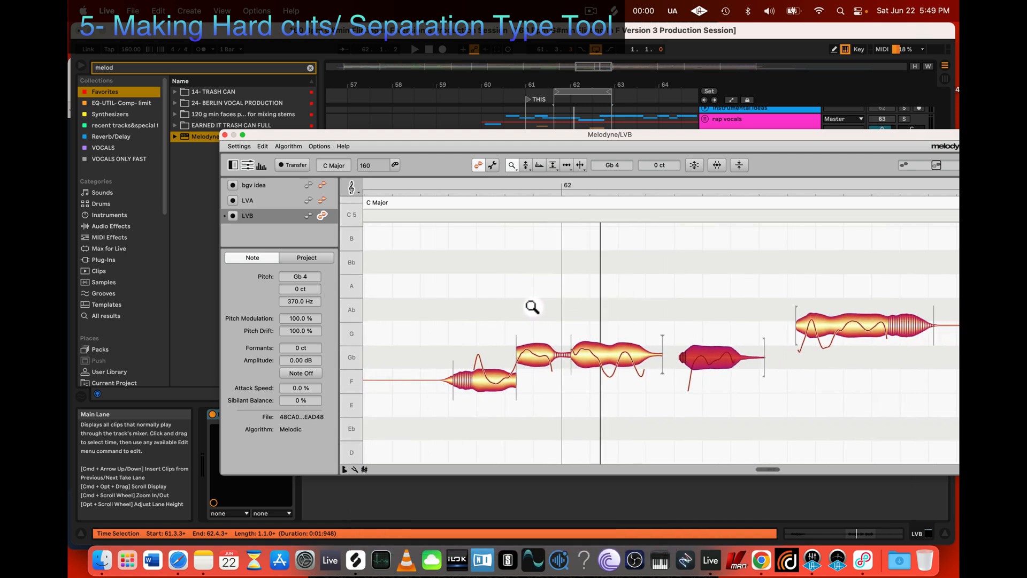
{"action": "left_click", "coordinate": [530, 305]}
{"action": "left_click", "coordinate": [591, 326]}
{"action": "scroll", "coordinate": [591, 323], "scroll_direction": "down", "scroll_amount": 2}
{"action": "scroll", "coordinate": [590, 323], "scroll_direction": "right", "scroll_amount": 4}
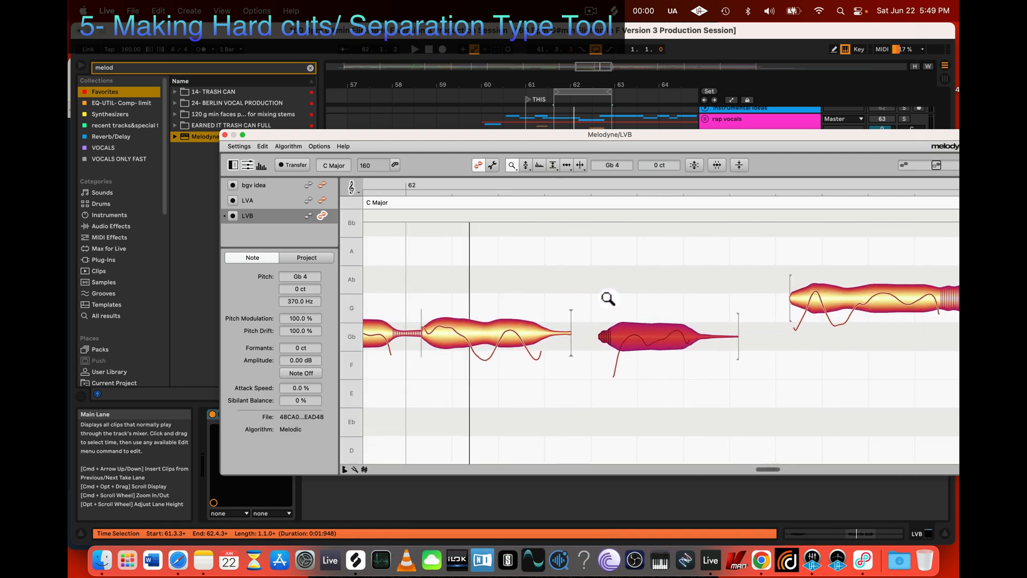
{"action": "left_click", "coordinate": [513, 163]}
{"action": "left_click_drag", "start_coordinate": [502, 268], "coordinate": [875, 369]}
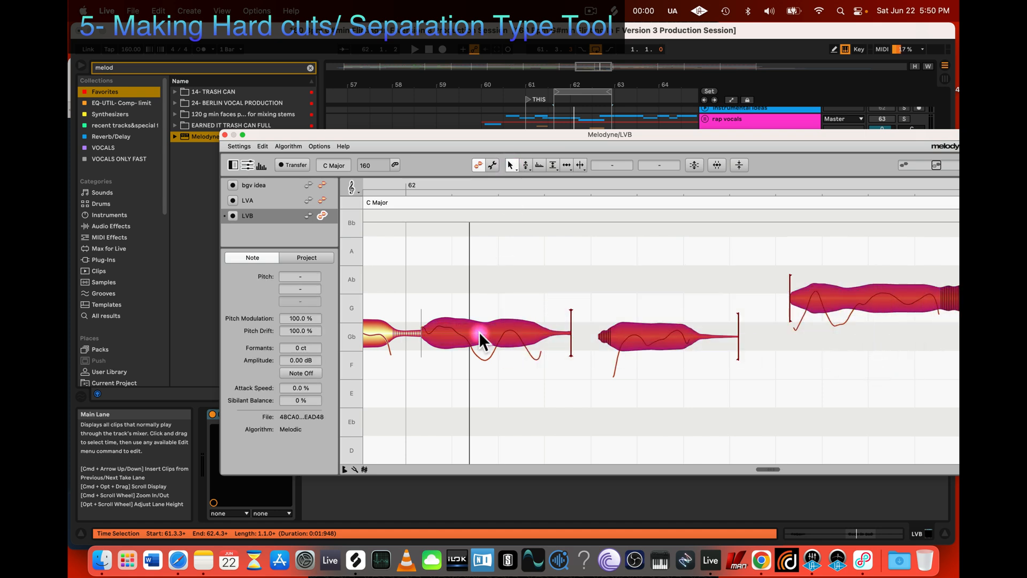
{"action": "right_click", "coordinate": [511, 330]}
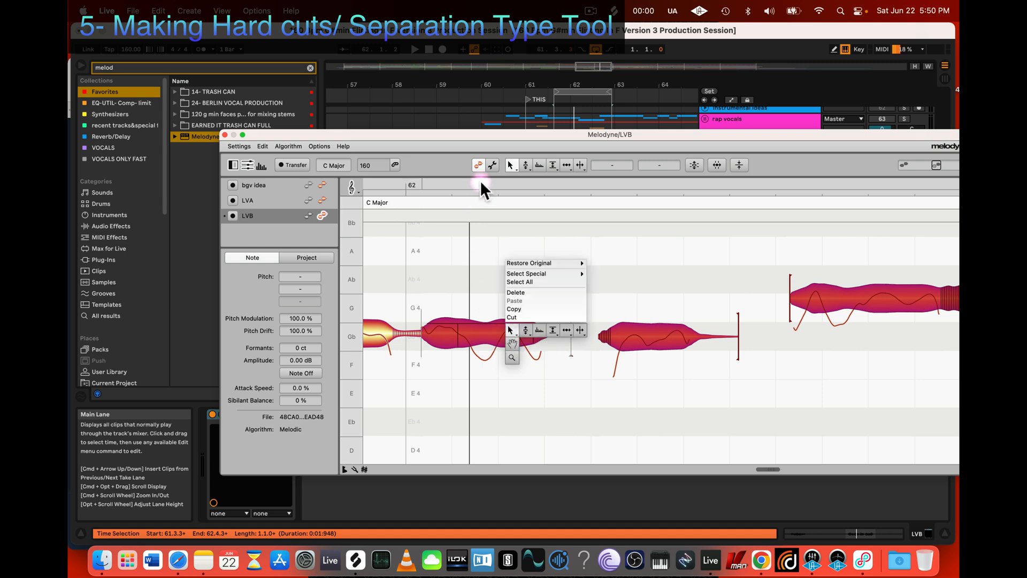
{"action": "mouse_move", "coordinate": [518, 262]}
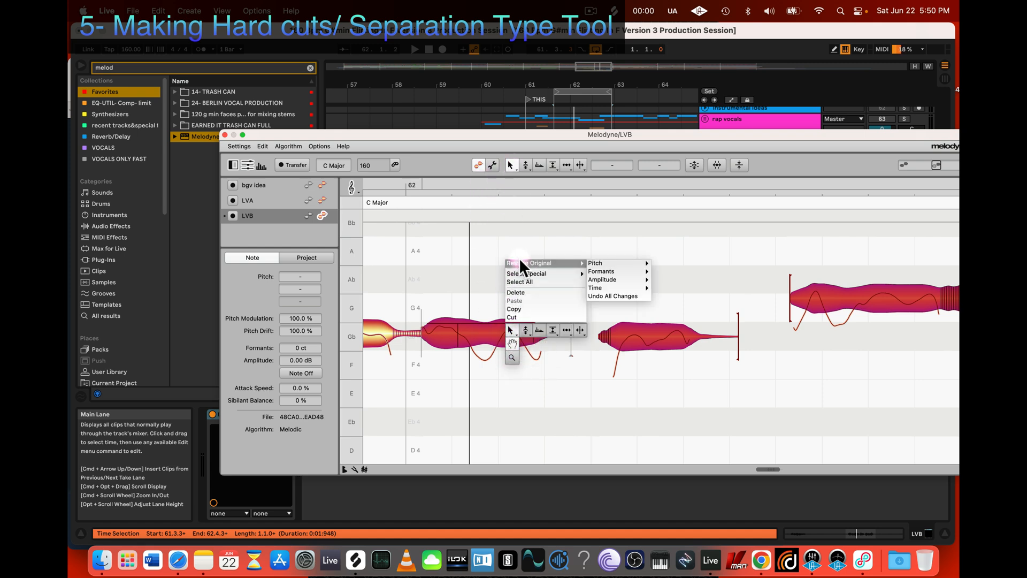
{"action": "left_click", "coordinate": [625, 295]}
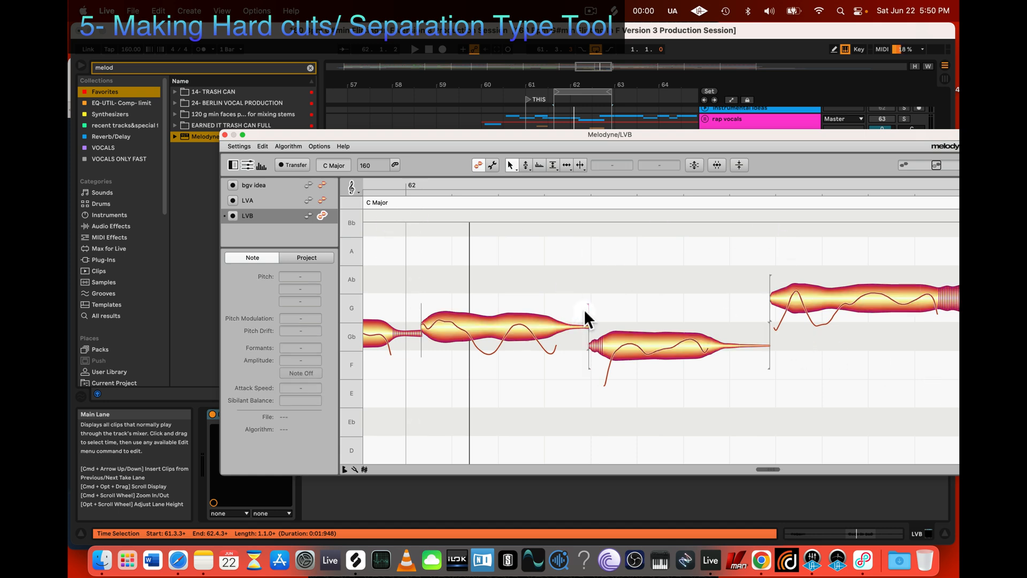
Step: Try to switch the separations between the three notes after bar 62 to soft with the Separation Type Tool, and undo the change
{"action": "key", "text": "z"}
{"action": "left_click_drag", "start_coordinate": [621, 277], "coordinate": [748, 357]}
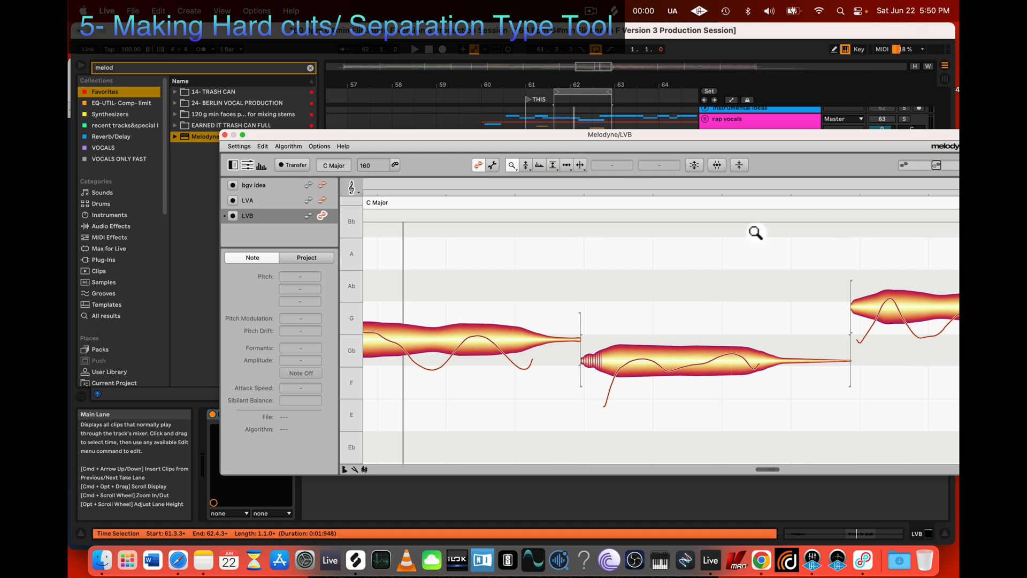
{"action": "scroll", "coordinate": [757, 232], "scroll_direction": "right", "scroll_amount": 3}
{"action": "key", "text": "z"}
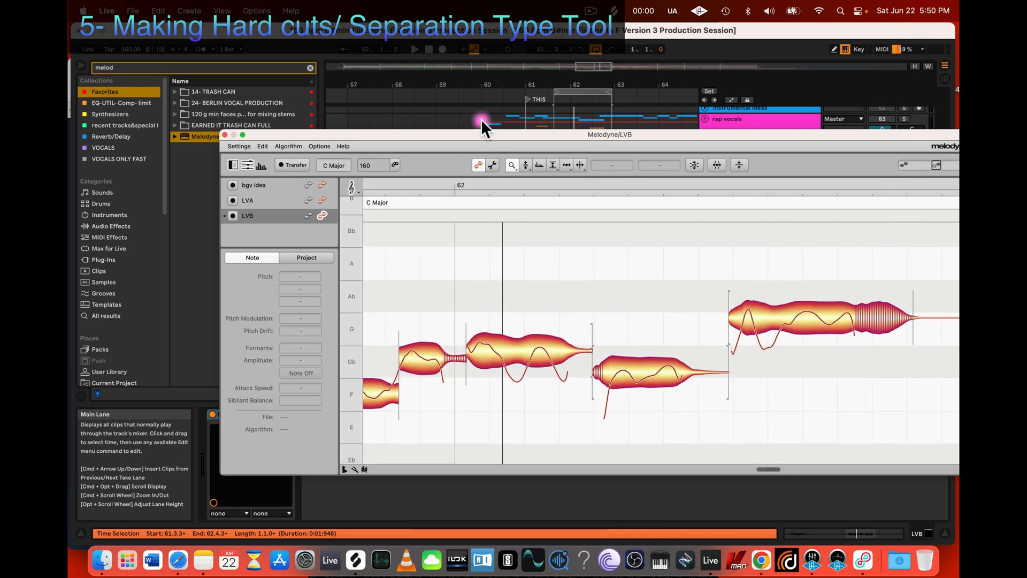
{"action": "left_click_drag", "start_coordinate": [479, 297], "coordinate": [828, 381]}
{"action": "left_click", "coordinate": [594, 246]}
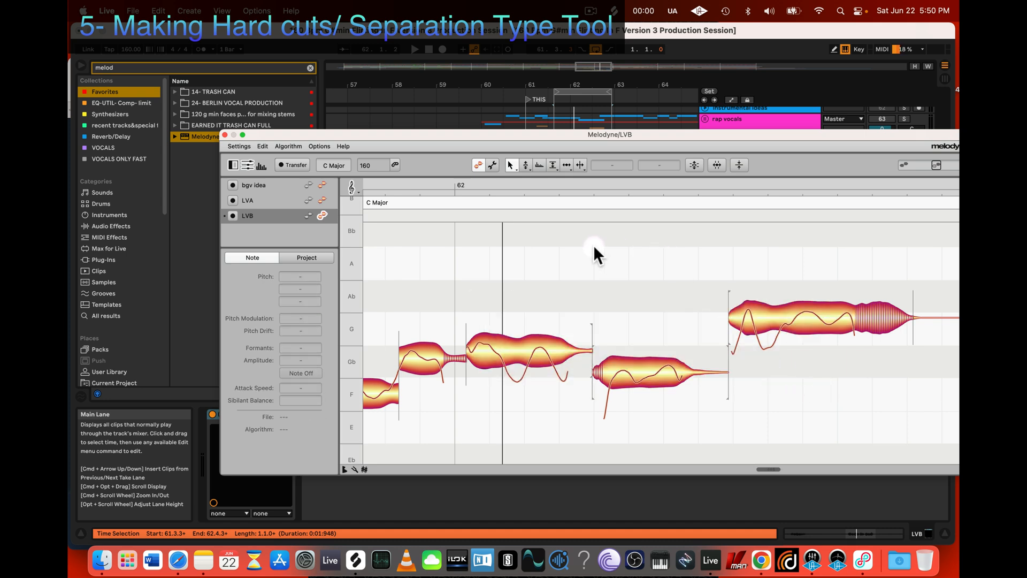
{"action": "left_click", "coordinate": [580, 166]}
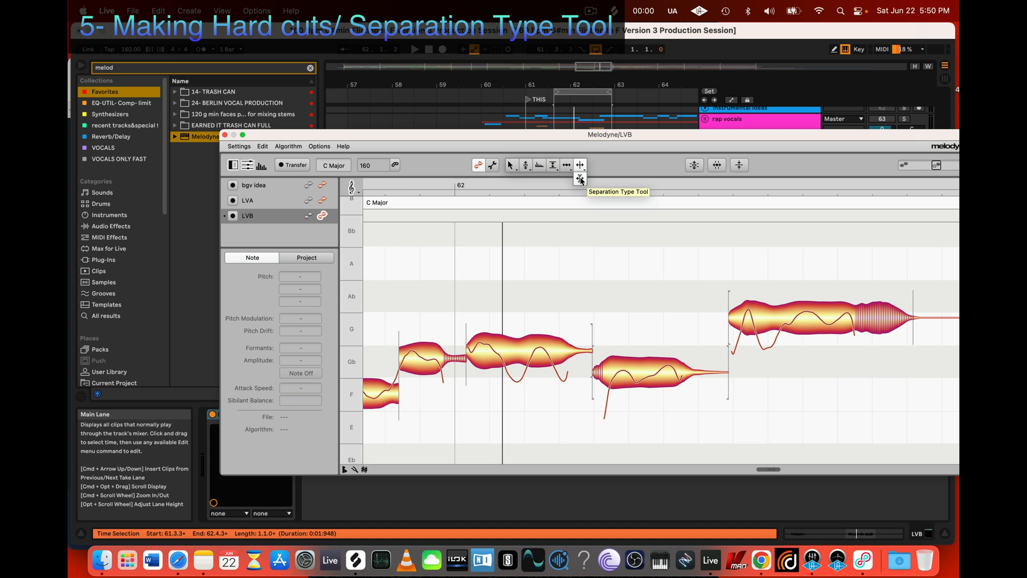
{"action": "left_click_drag", "start_coordinate": [483, 290], "coordinate": [872, 429]}
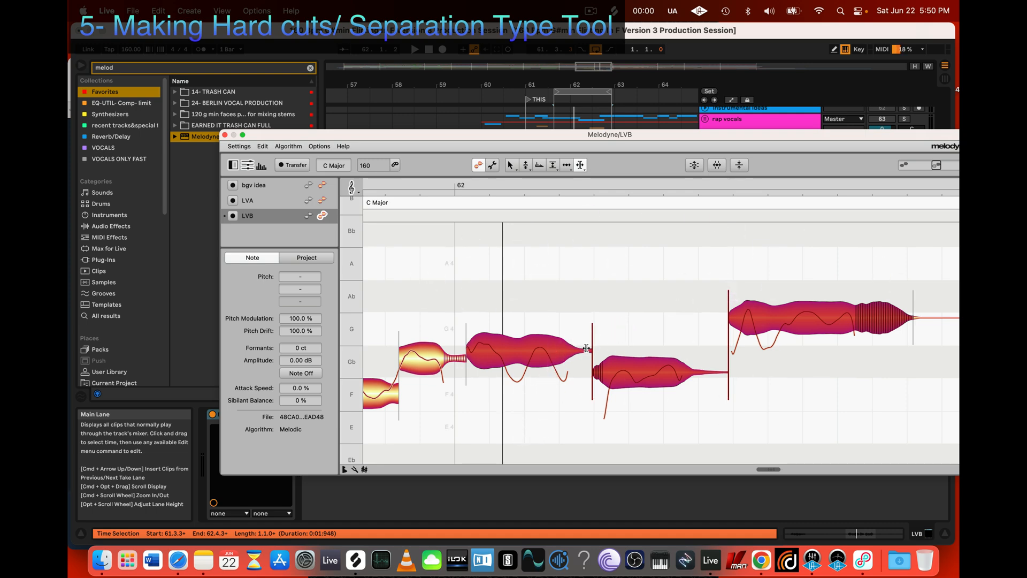
{"action": "key", "text": "super+z"}
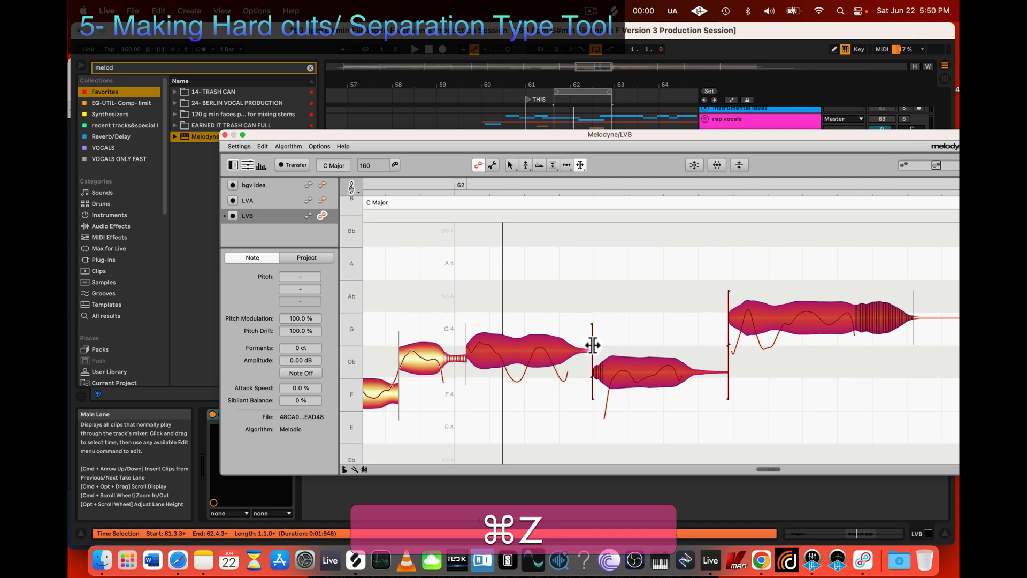
Step: Make the separation between the first two notes after bar 62 soft, and shift their shared boundary slightly earlier with the Time Tool
{"action": "left_click_drag", "start_coordinate": [541, 303], "coordinate": [647, 423]}
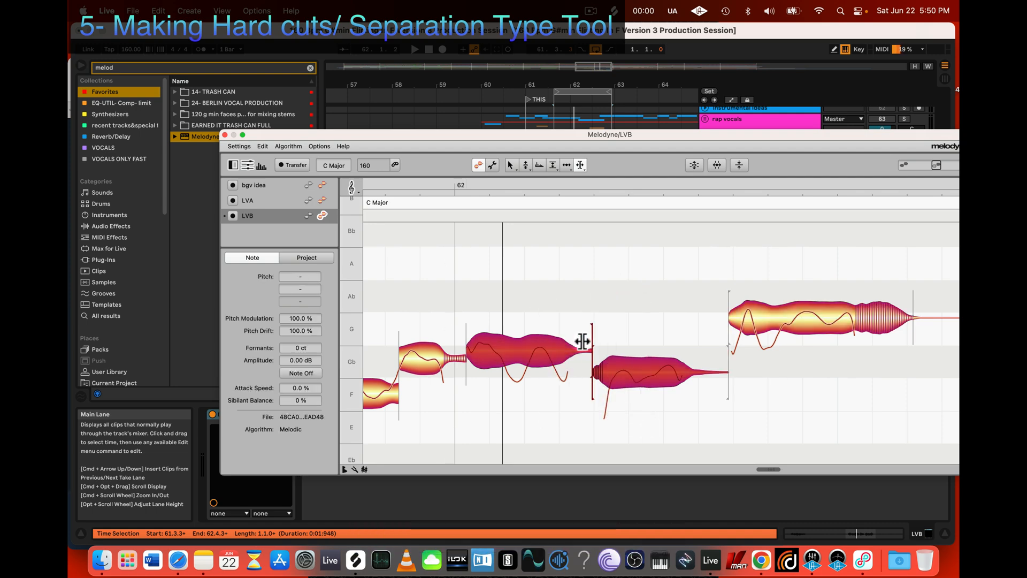
{"action": "left_click", "coordinate": [472, 439]}
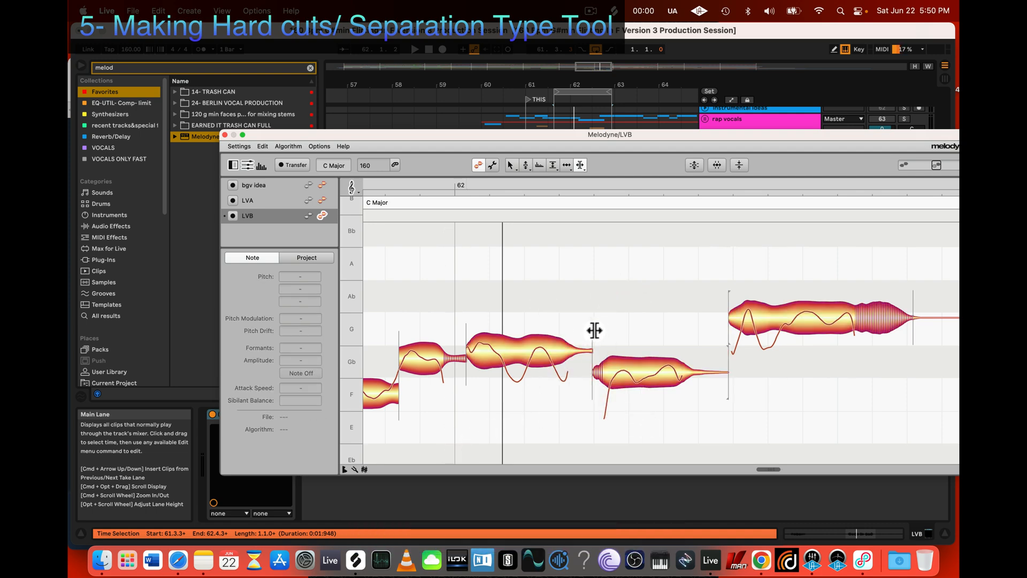
{"action": "left_click", "coordinate": [567, 164]}
{"action": "left_click", "coordinate": [582, 351]}
{"action": "mouse_move", "coordinate": [590, 351]}
{"action": "left_mouse_down"}
{"action": "mouse_move", "coordinate": [601, 355]}
{"action": "mouse_move", "coordinate": [557, 353]}
{"action": "mouse_move", "coordinate": [588, 357]}
{"action": "left_mouse_up"}
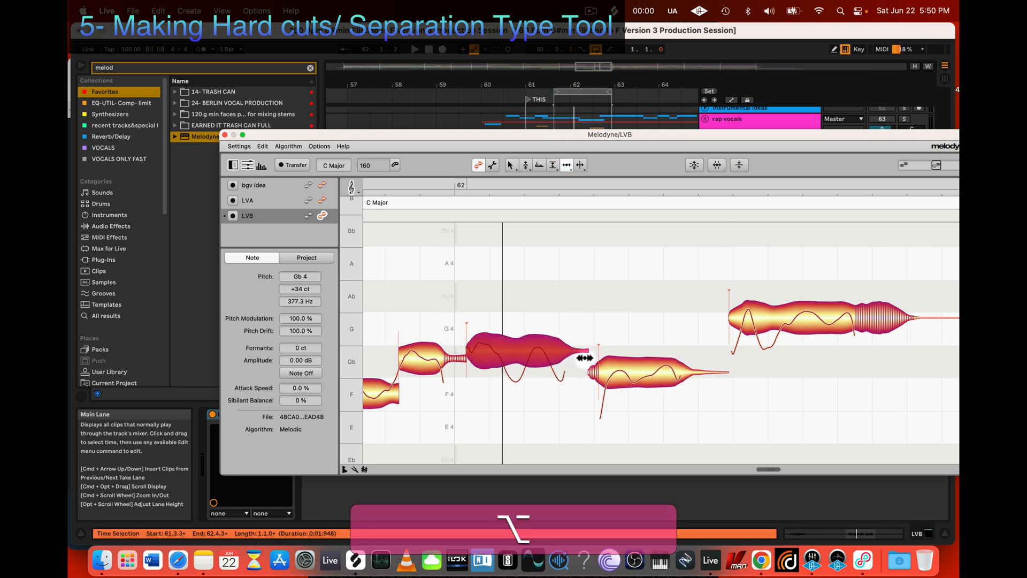
{"action": "left_click", "coordinate": [573, 286]}
Step: Turn the separation between the same two notes back into a hard one with the Separation Type Tool
{"action": "left_click", "coordinate": [579, 161]}
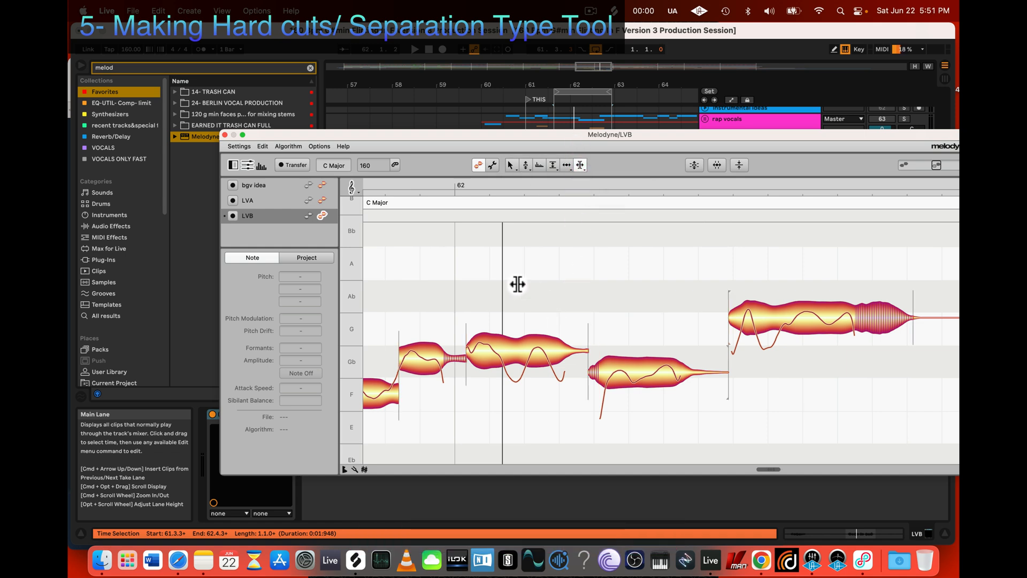
{"action": "left_click_drag", "start_coordinate": [518, 284], "coordinate": [685, 439]}
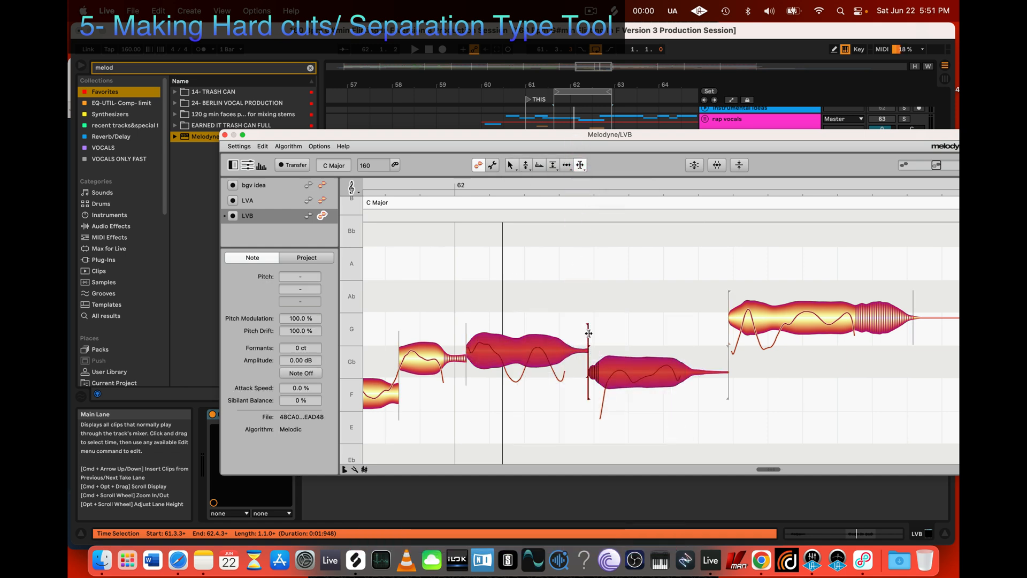
{"action": "left_click", "coordinate": [627, 302]}
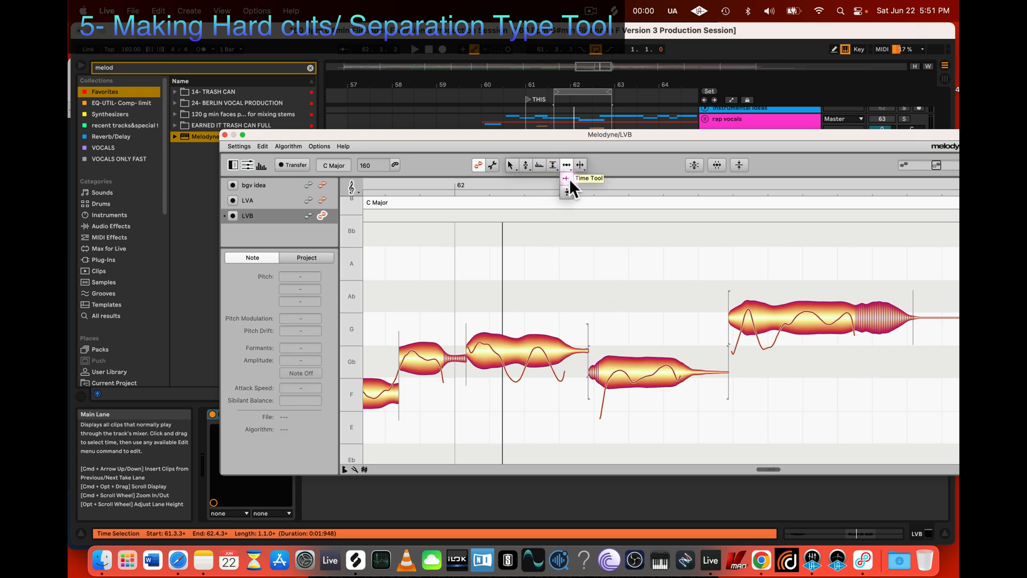
Step: Shorten the end of the first of the two hard-separated notes and delay the start of the second with the Time Tool
{"action": "left_click", "coordinate": [569, 179]}
{"action": "left_click", "coordinate": [577, 351]}
{"action": "key", "text": "alt"}
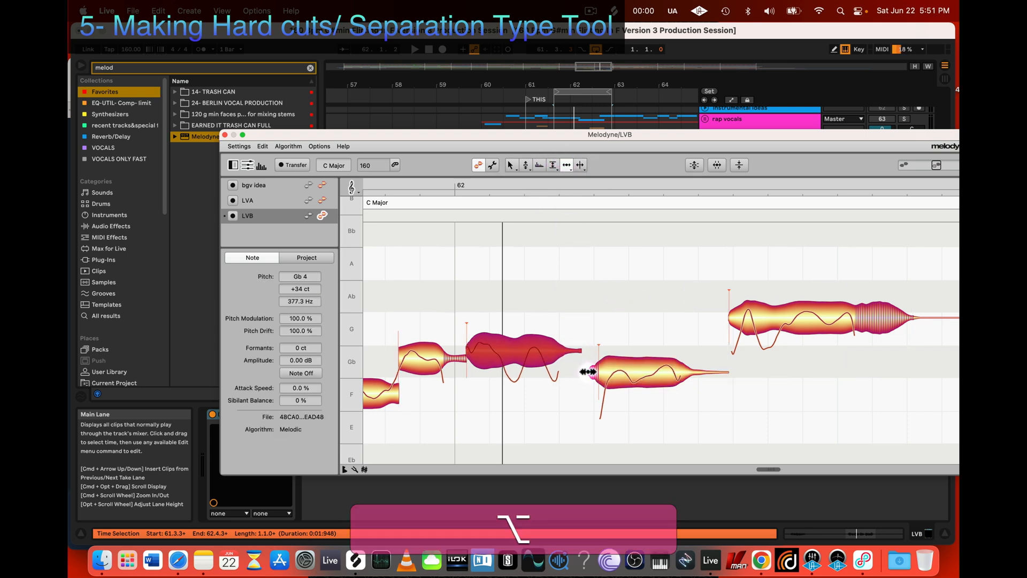
{"action": "left_click_drag", "start_coordinate": [587, 372], "coordinate": [603, 370]}
Step: Select the three notes after bar 62 and revert them to the original recording with Undo All Changes
{"action": "left_click_drag", "start_coordinate": [502, 400], "coordinate": [795, 266]}
{"action": "right_click", "coordinate": [751, 316]}
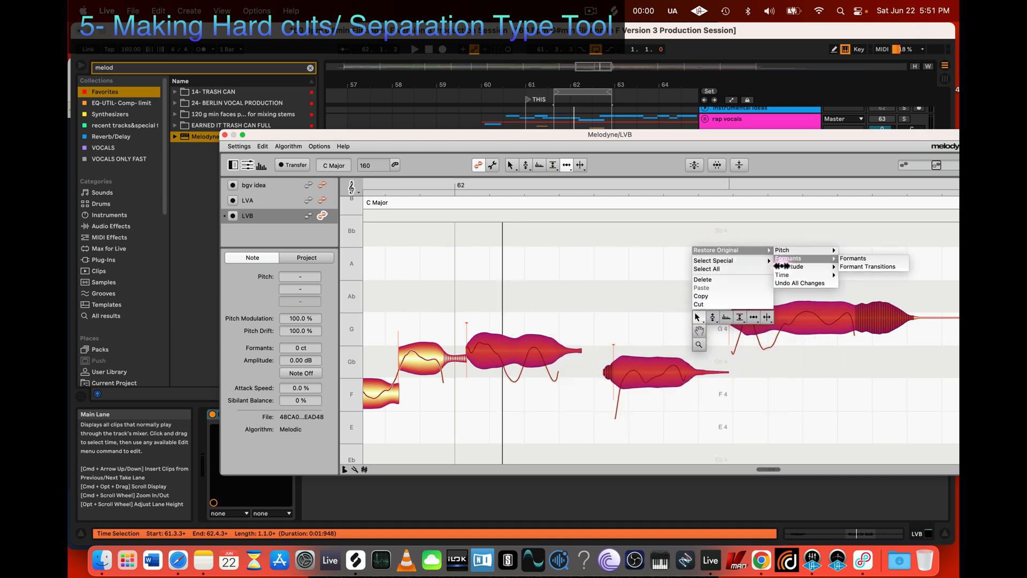
{"action": "left_click", "coordinate": [792, 286]}
{"action": "left_click", "coordinate": [622, 336]}
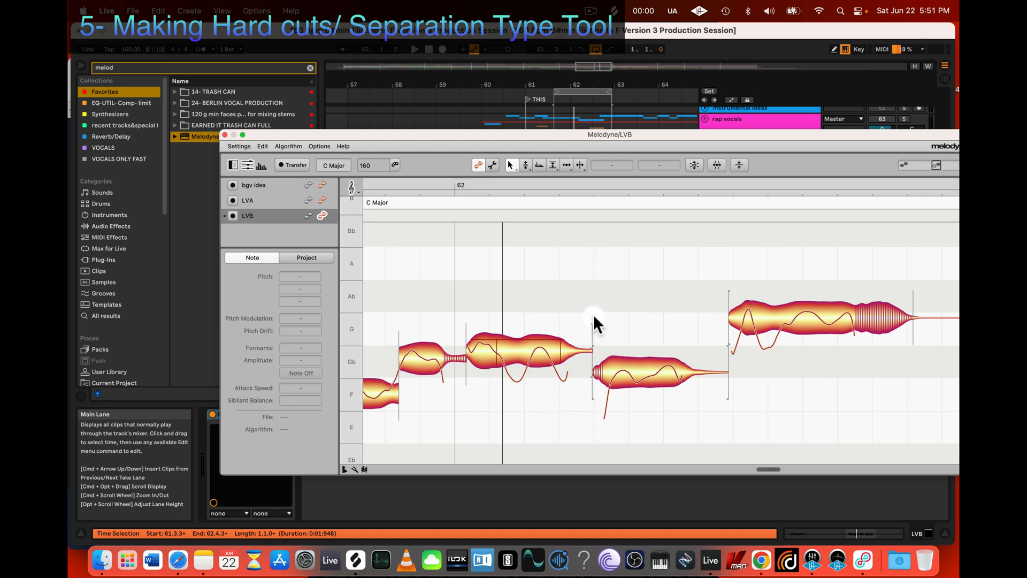
{"action": "left_click", "coordinate": [594, 342]}
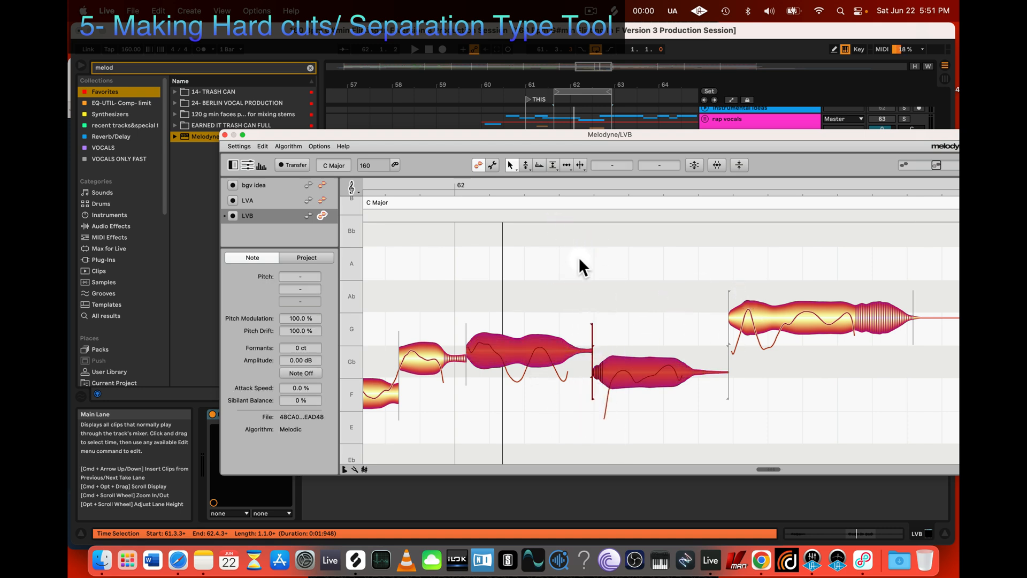
{"action": "left_click", "coordinate": [612, 388]}
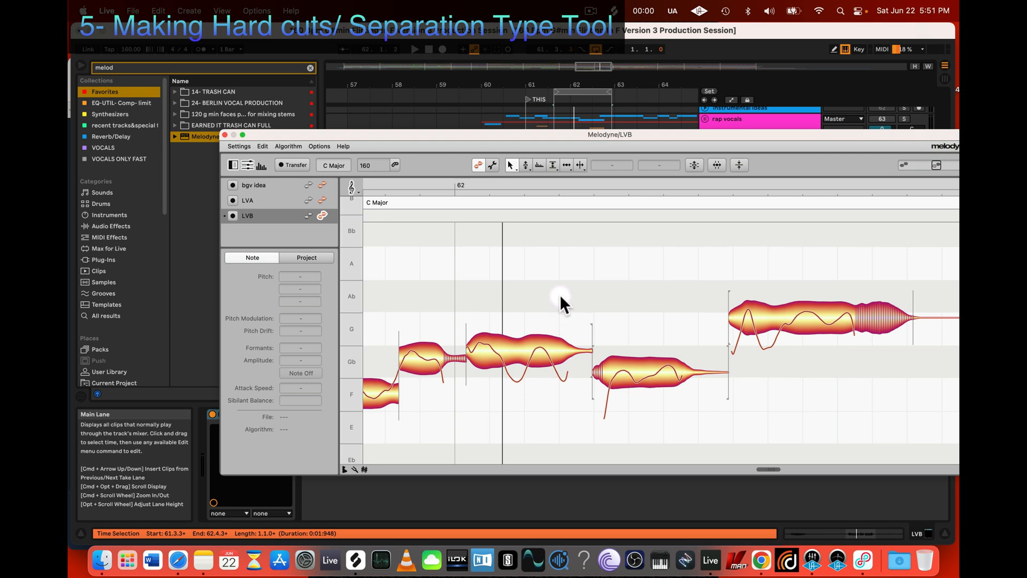
Step: Try to remove the separations between the three notes after bar 62 with the Note Separation Tool, and undo it
{"action": "left_click_drag", "start_coordinate": [556, 266], "coordinate": [787, 426]}
{"action": "left_click_drag", "start_coordinate": [570, 278], "coordinate": [791, 437]}
{"action": "left_click_drag", "start_coordinate": [580, 165], "coordinate": [582, 185]}
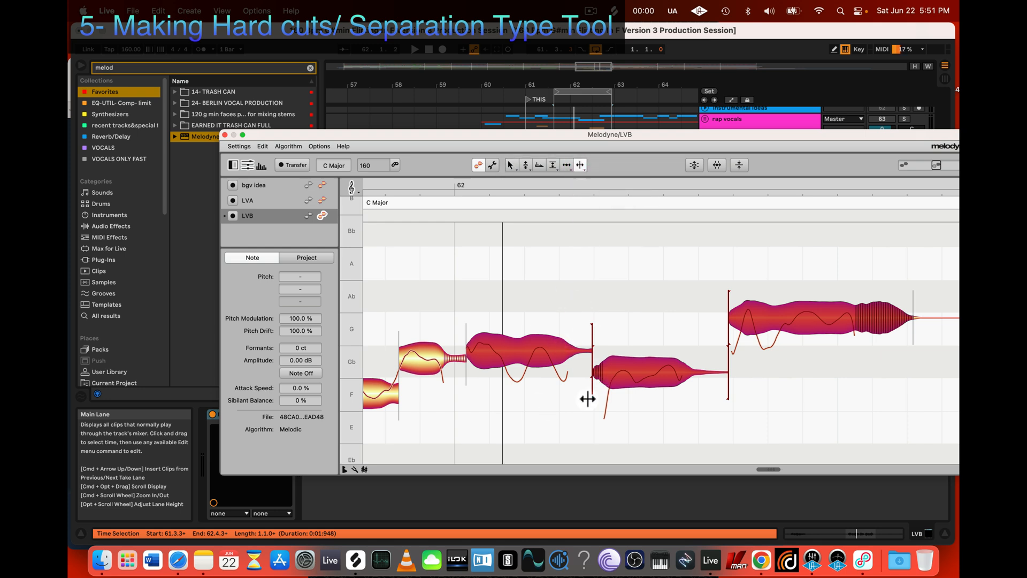
{"action": "left_click", "coordinate": [592, 345]}
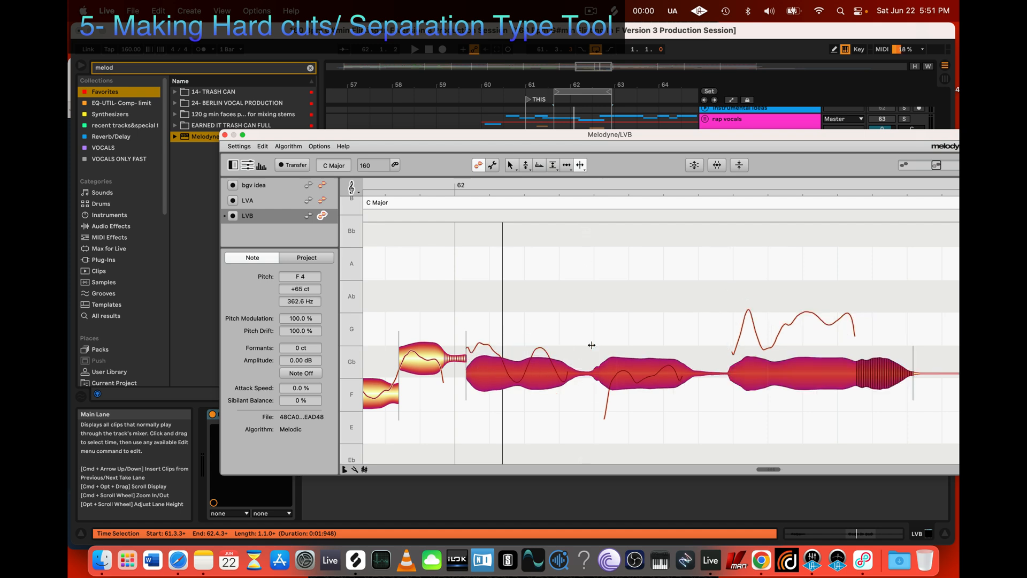
{"action": "key", "text": "super+z"}
{"action": "left_click", "coordinate": [601, 332]}
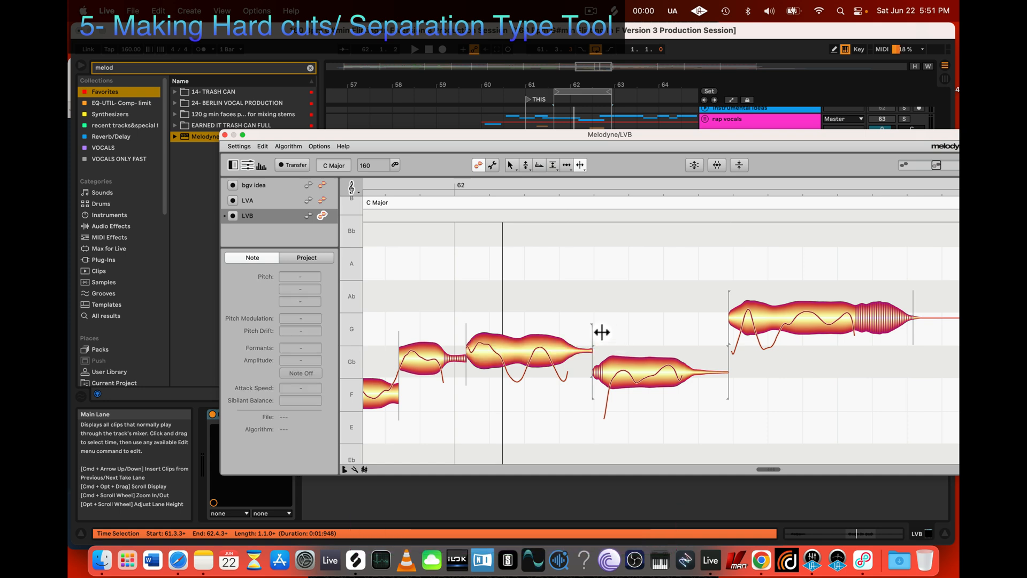
Step: Remove the hard separation between the first two notes after bar 62, and split them again at the same point with the Note Separation Tool
{"action": "left_click_drag", "start_coordinate": [635, 298], "coordinate": [573, 435]}
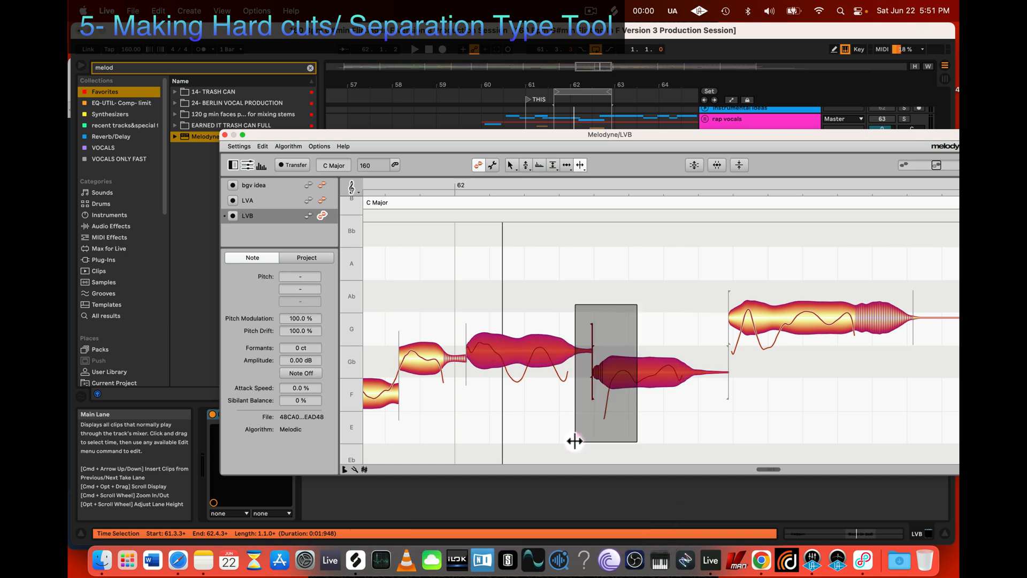
{"action": "double_click", "coordinate": [592, 332]}
{"action": "left_click", "coordinate": [676, 331]}
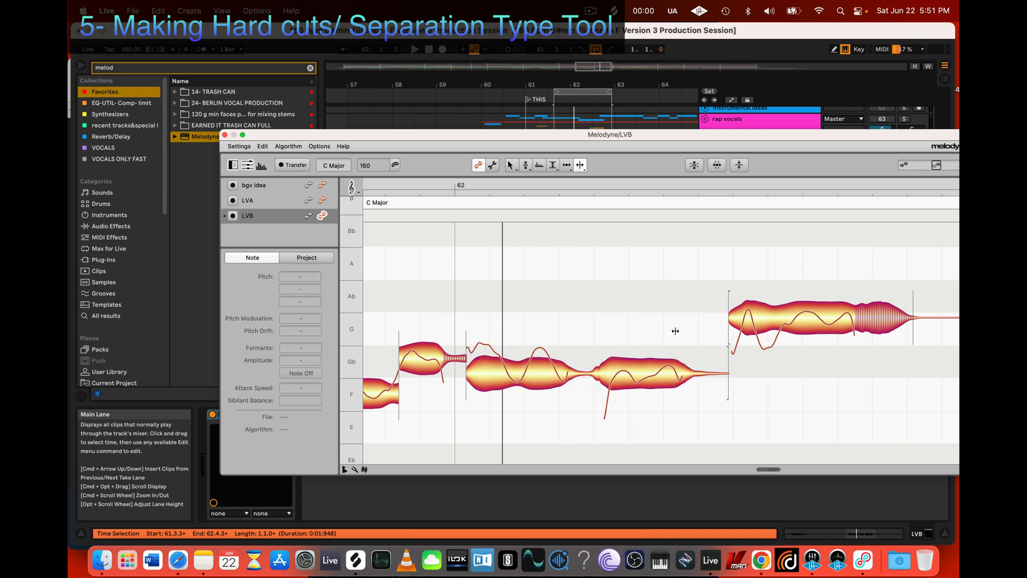
{"action": "scroll", "coordinate": [675, 330], "scroll_direction": "right", "scroll_amount": 5}
{"action": "scroll", "coordinate": [676, 331], "scroll_direction": "left", "scroll_amount": 5}
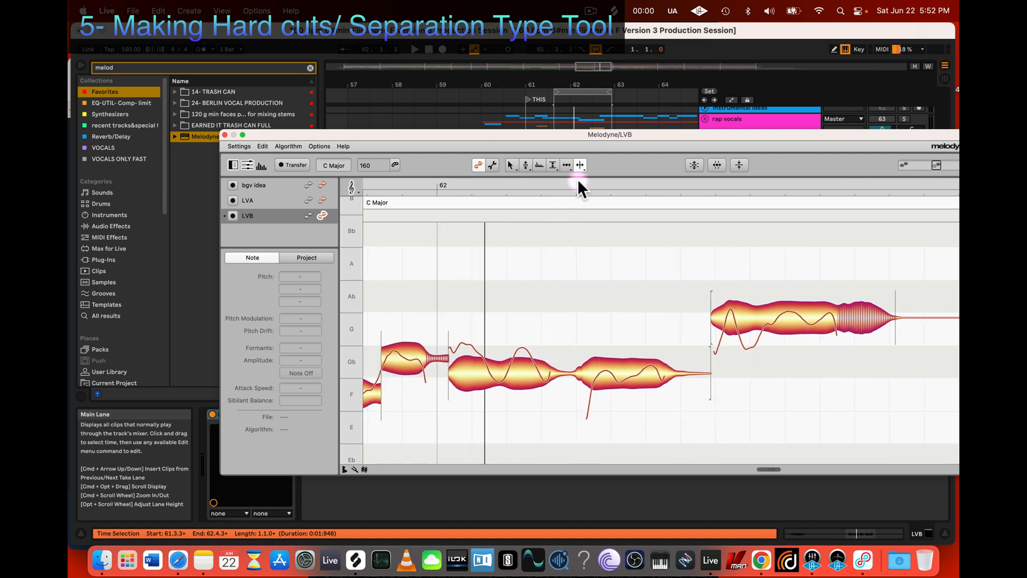
{"action": "double_click", "coordinate": [570, 372]}
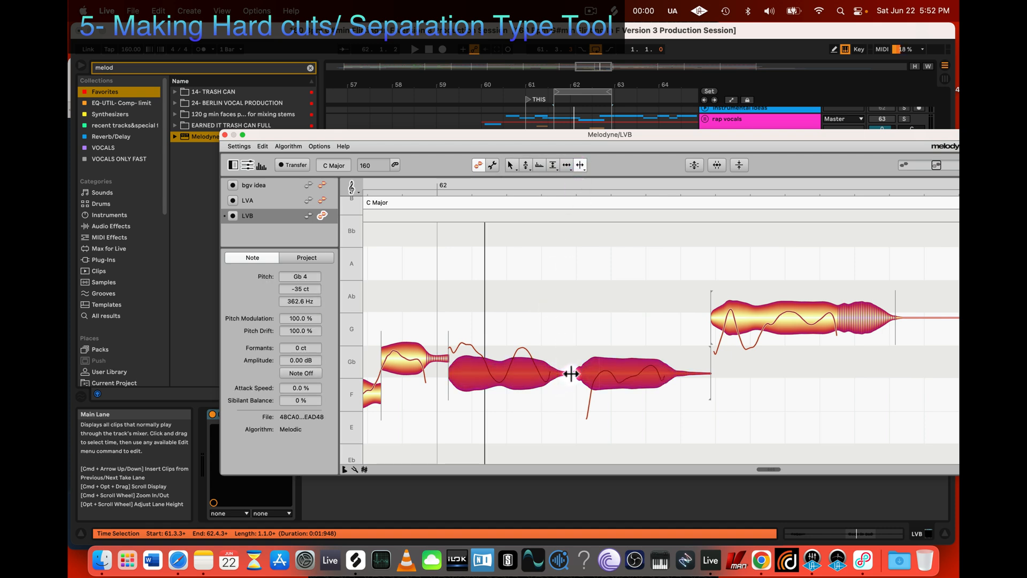
Step: Try to remove the separation between the second and third notes after bar 62, and undo it
{"action": "left_click", "coordinate": [711, 342]}
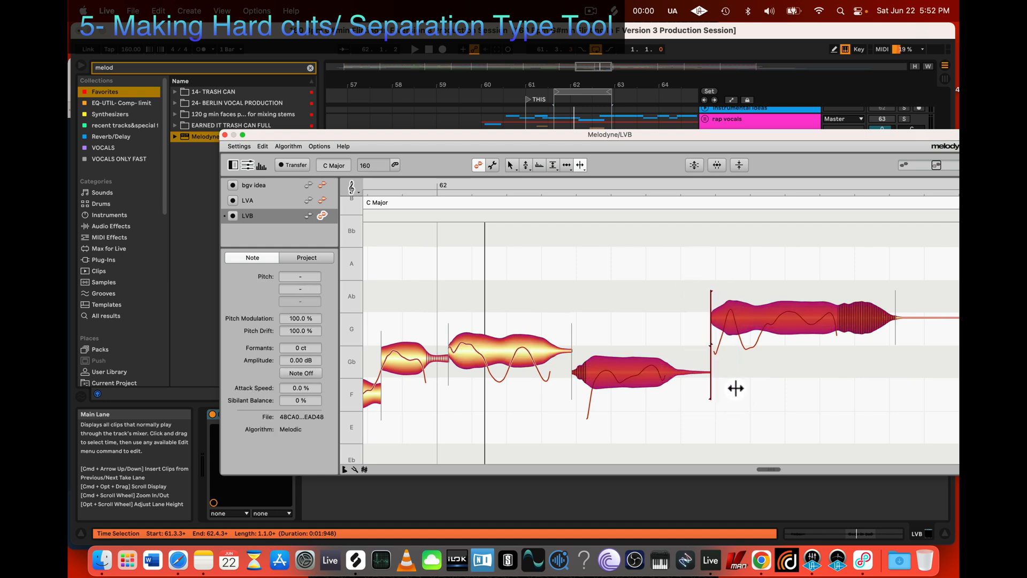
{"action": "double_click", "coordinate": [711, 319]}
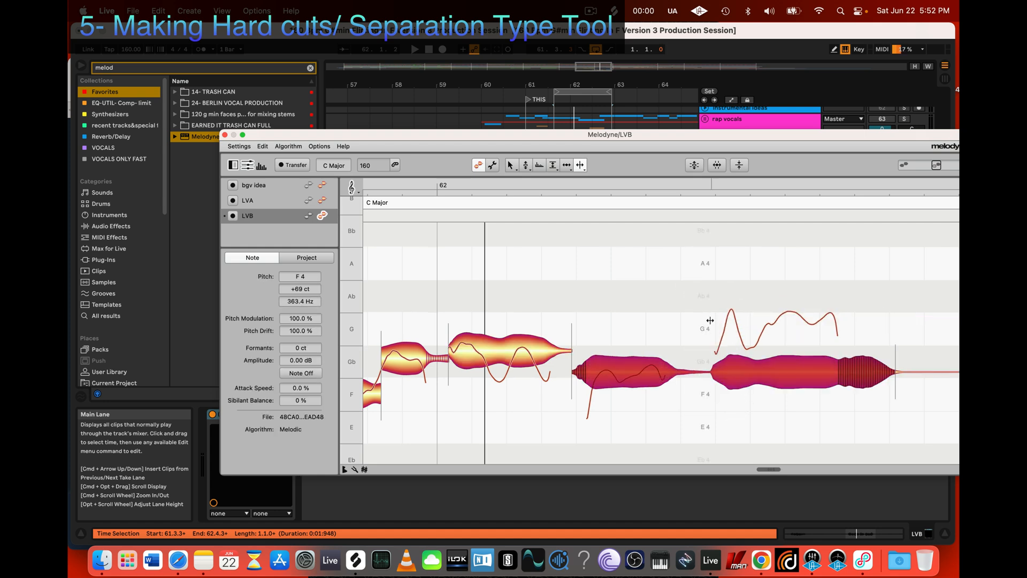
{"action": "key", "text": "super+z"}
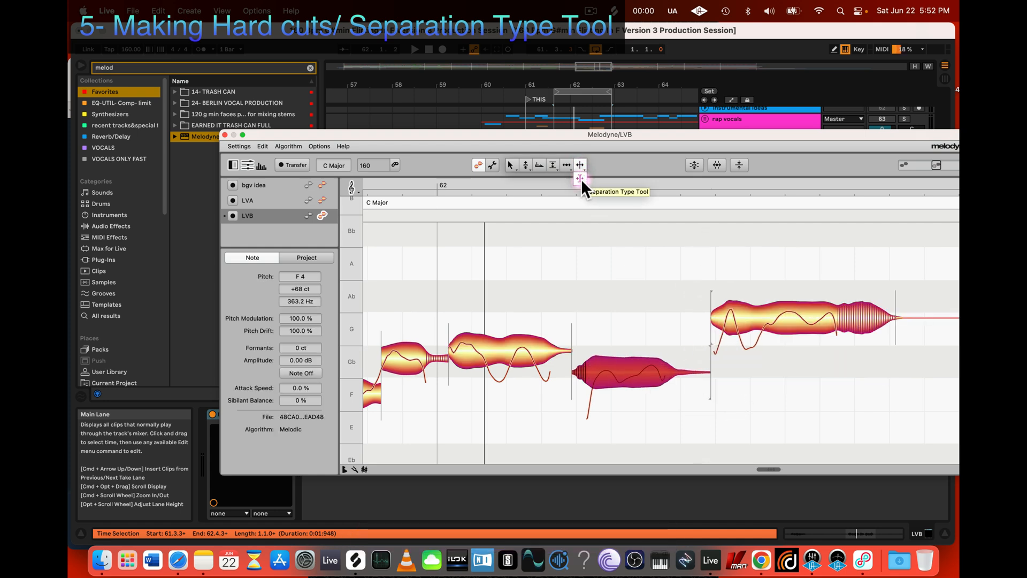
Step: Make the separation between the second and third notes after bar 62 soft with the Separation Type Tool
{"action": "left_click", "coordinate": [581, 179]}
{"action": "left_click", "coordinate": [704, 316]}
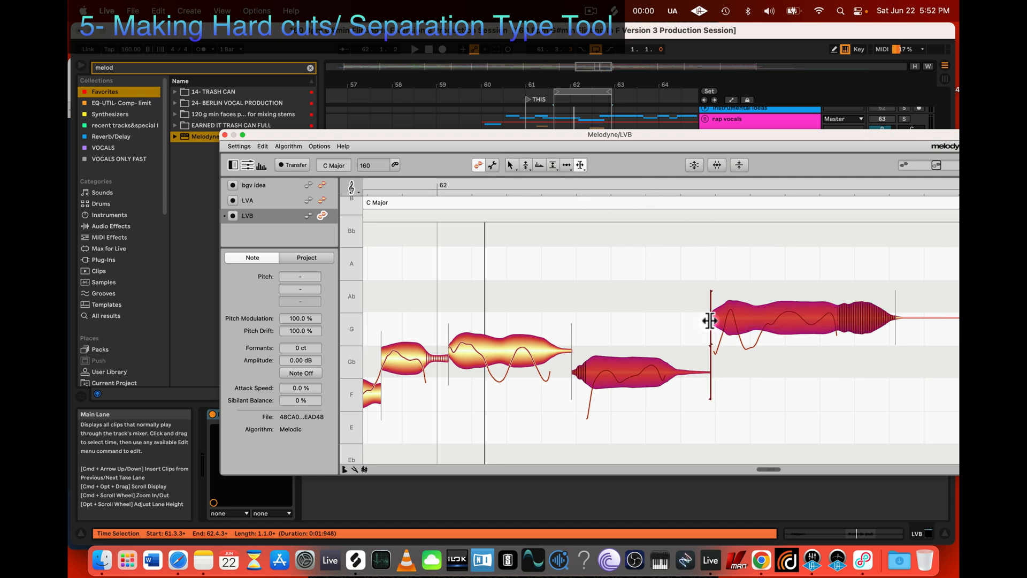
{"action": "left_click", "coordinate": [671, 328]}
{"action": "left_click", "coordinate": [678, 312]}
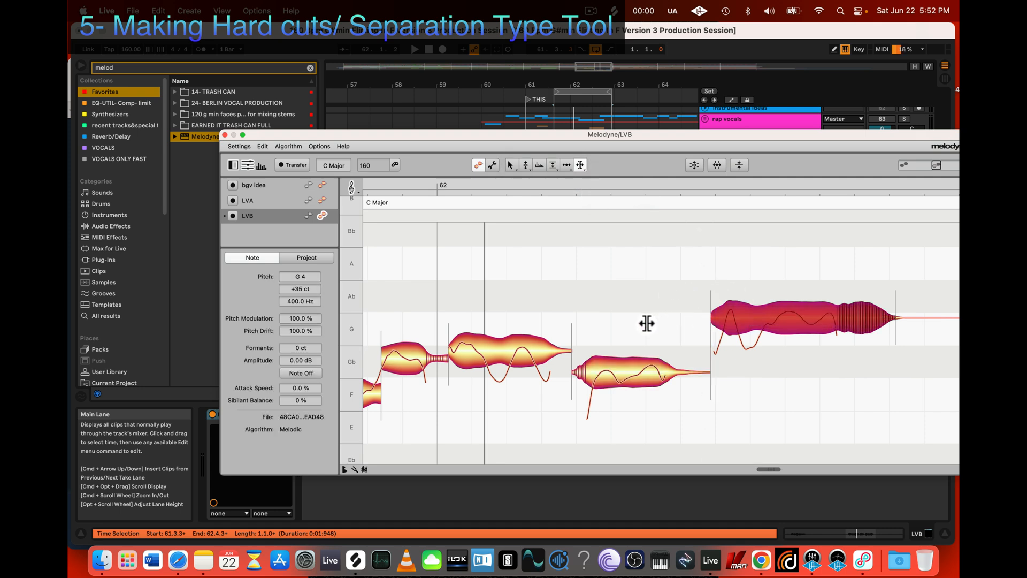
Step: Raise the second note after bar 62 toward the center of Gb 4, and fine-tune the first one to Gb 4 +14 ct
{"action": "key", "text": "z"}
{"action": "left_click_drag", "start_coordinate": [627, 313], "coordinate": [691, 353]}
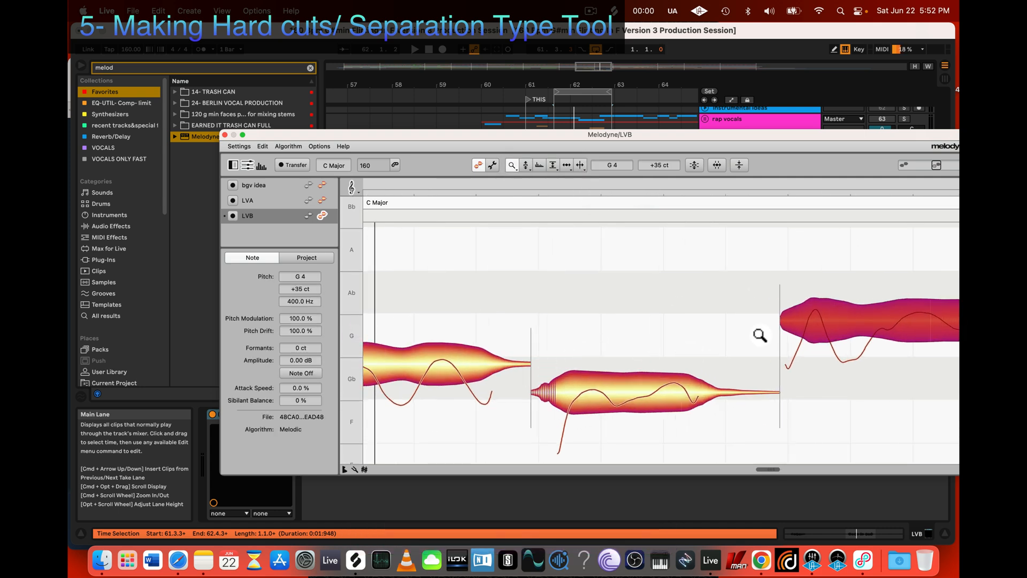
{"action": "scroll", "coordinate": [746, 326], "scroll_direction": "right", "scroll_amount": 3}
{"action": "key", "text": "z"}
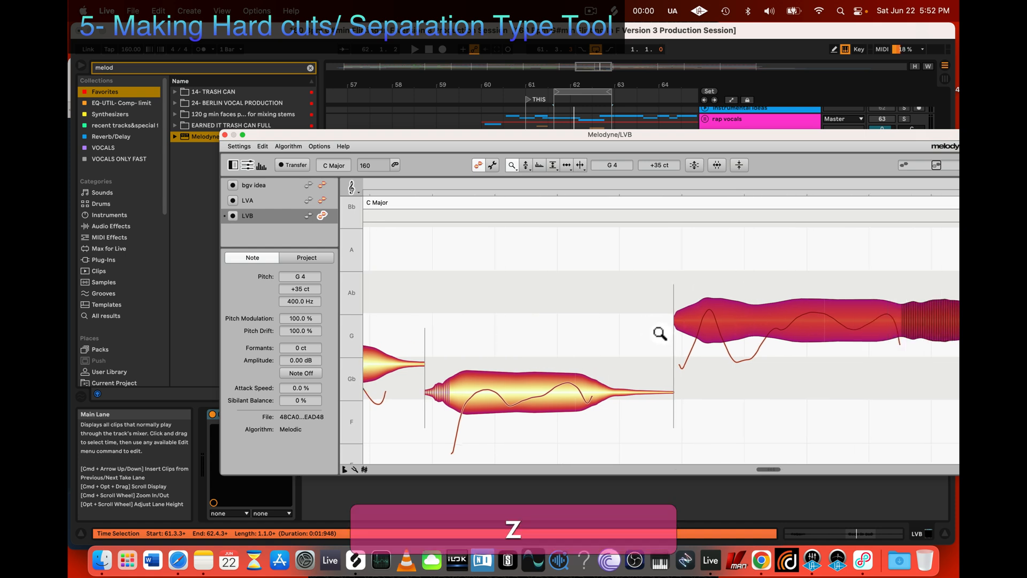
{"action": "left_click_drag", "start_coordinate": [659, 332], "coordinate": [545, 289]}
{"action": "scroll", "coordinate": [553, 303], "scroll_direction": "left", "scroll_amount": 3}
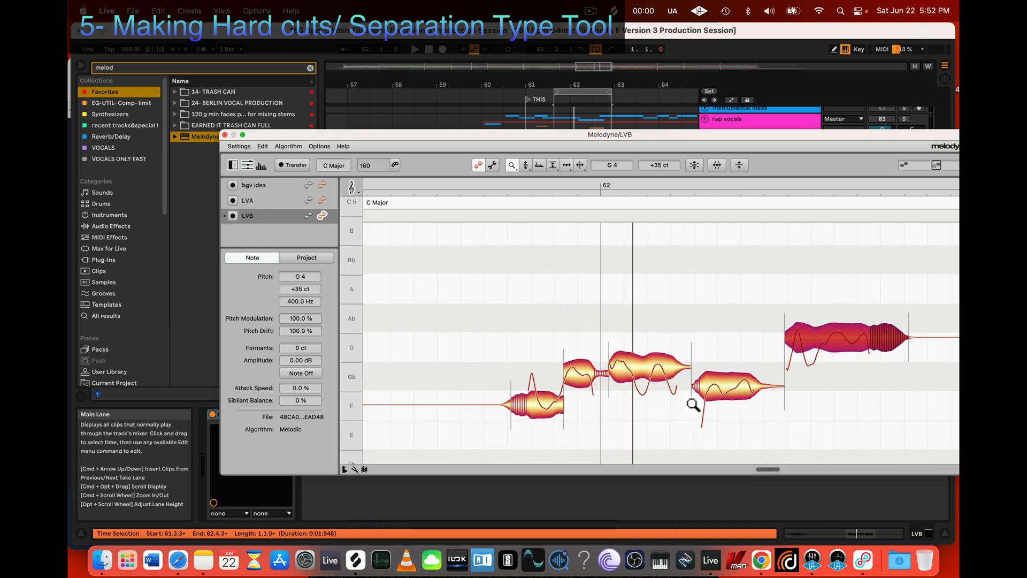
{"action": "key", "text": "2"}
{"action": "left_click_drag", "start_coordinate": [727, 385], "coordinate": [720, 374]}
{"action": "left_click_drag", "start_coordinate": [643, 368], "coordinate": [643, 363]}
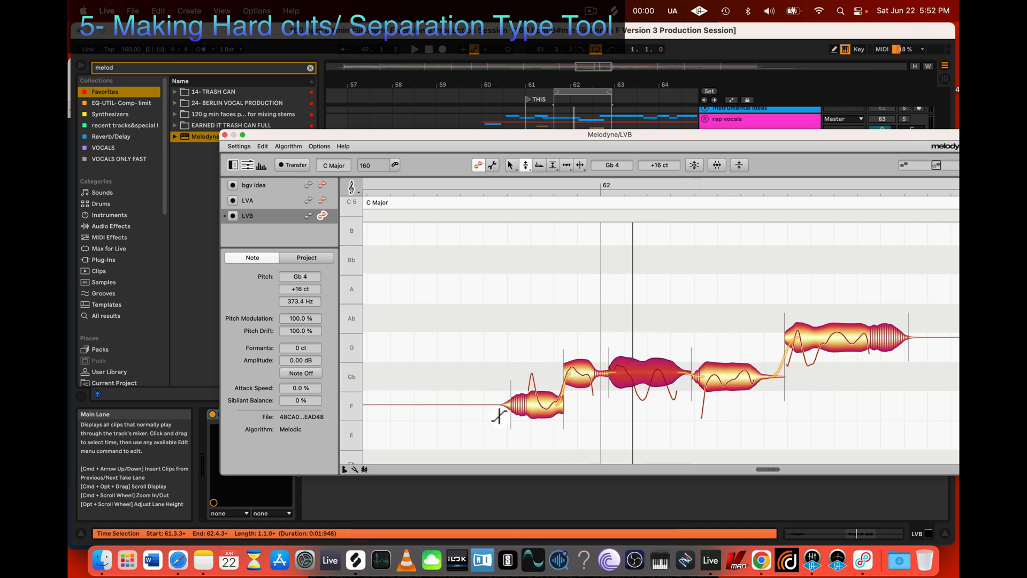
{"action": "left_click", "coordinate": [571, 373], "text": "alt"}
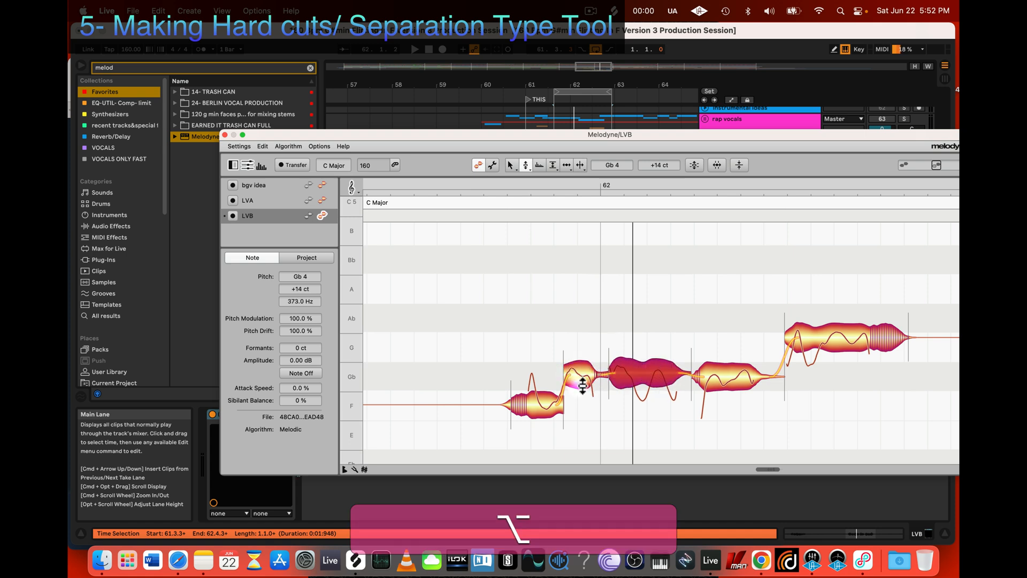
Step: Split the note just before bar 62 and raise its first part to Gb 4 +33 ct
{"action": "key", "text": "z"}
{"action": "left_click_drag", "start_coordinate": [532, 420], "coordinate": [663, 371]}
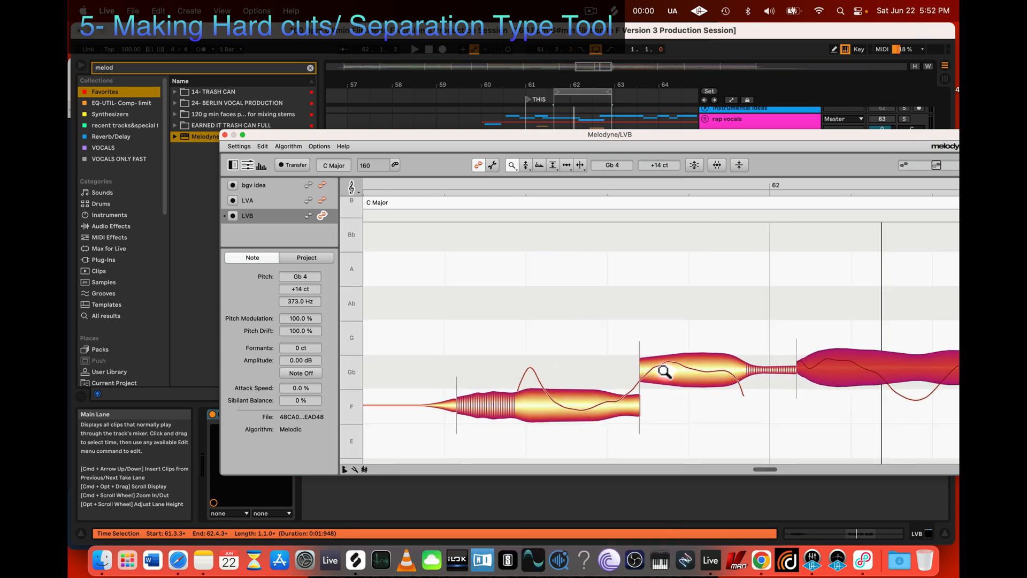
{"action": "key", "text": "3"}
{"action": "double_click", "coordinate": [690, 368]}
{"action": "key", "text": "2"}
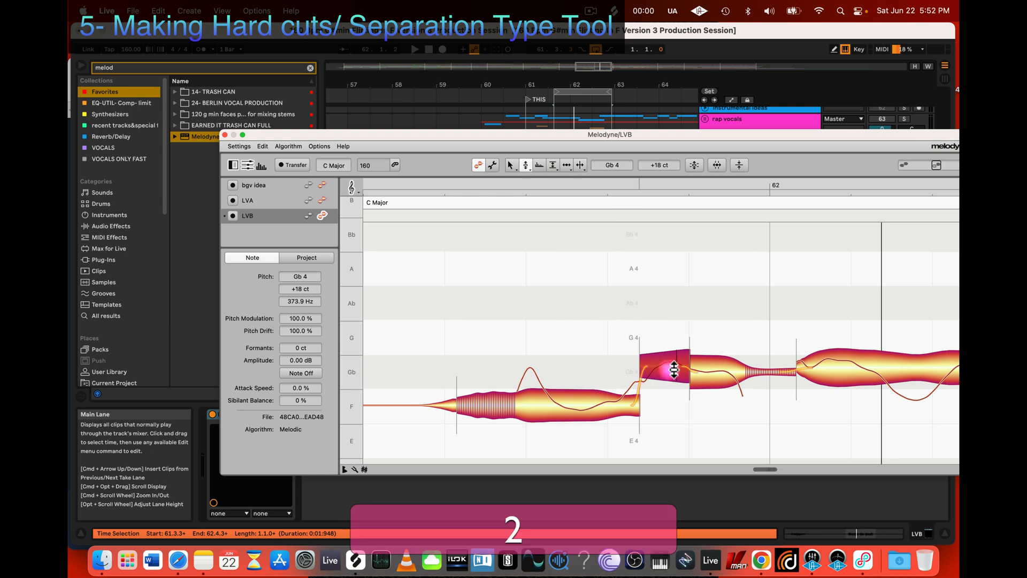
{"action": "key", "text": "alt"}
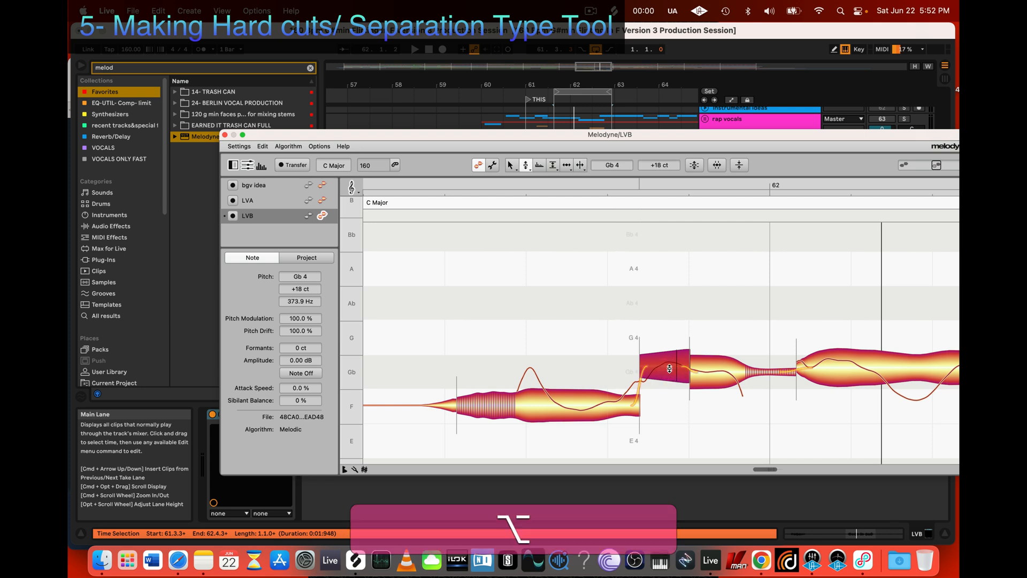
{"action": "left_click_drag", "start_coordinate": [672, 368], "coordinate": [672, 369]}
{"action": "scroll", "coordinate": [624, 403], "scroll_direction": "right", "scroll_amount": 5}
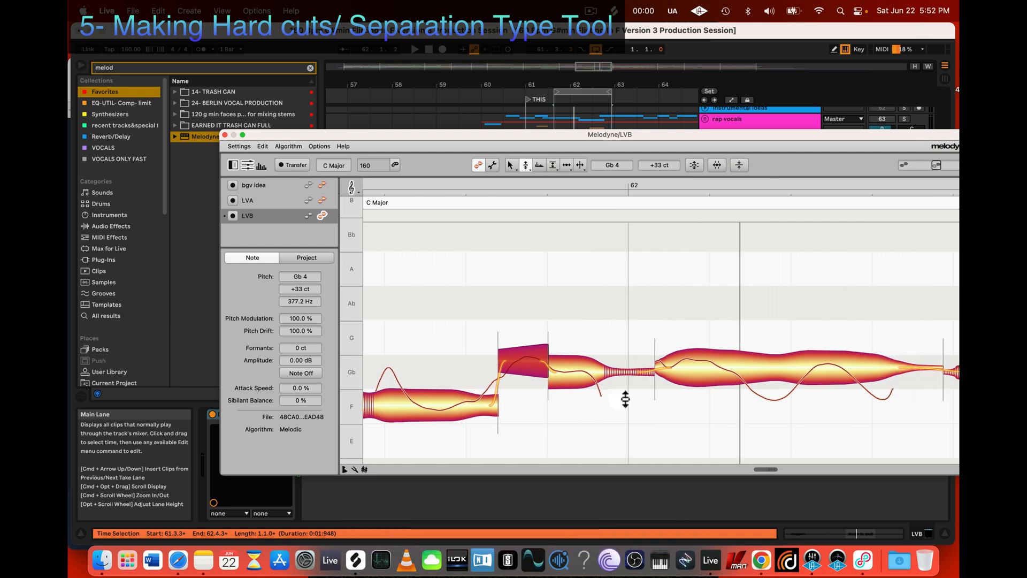
{"action": "scroll", "coordinate": [660, 401], "scroll_direction": "right", "scroll_amount": 1}
{"action": "left_click", "coordinate": [614, 412]}
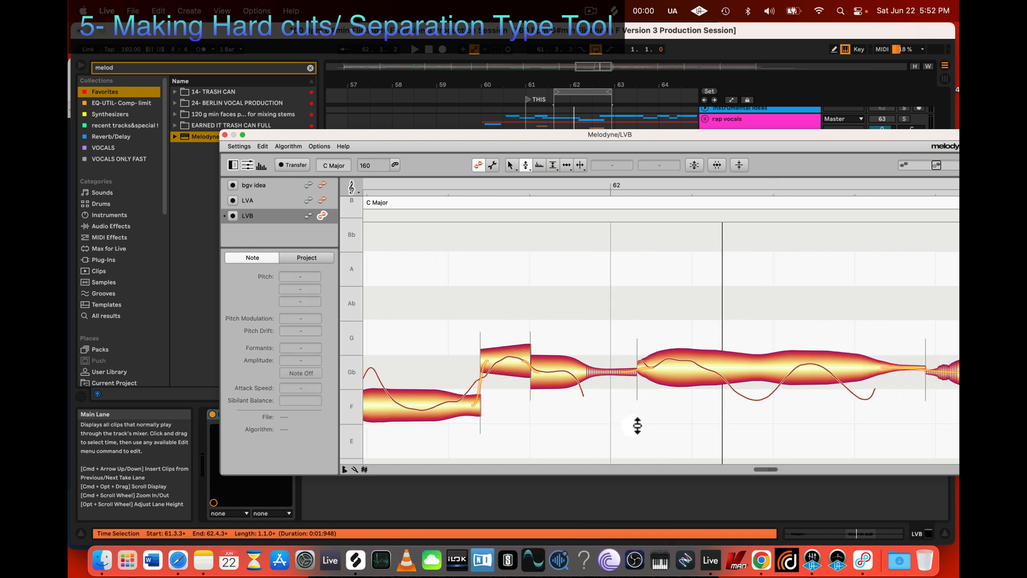
Step: Raise the first part of the split note before bar 62 to G 4 -13 ct, and play back the phrase
{"action": "key", "text": "z"}
{"action": "left_click_drag", "start_coordinate": [643, 423], "coordinate": [553, 403]}
{"action": "scroll", "coordinate": [589, 403], "scroll_direction": "down", "scroll_amount": 1}
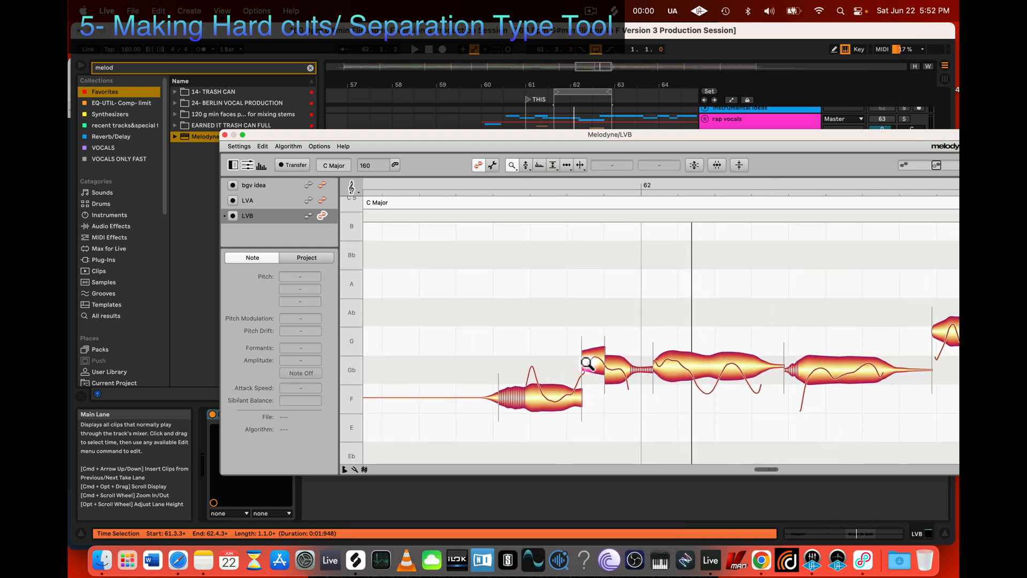
{"action": "key", "text": "2"}
{"action": "left_click", "coordinate": [570, 402]}
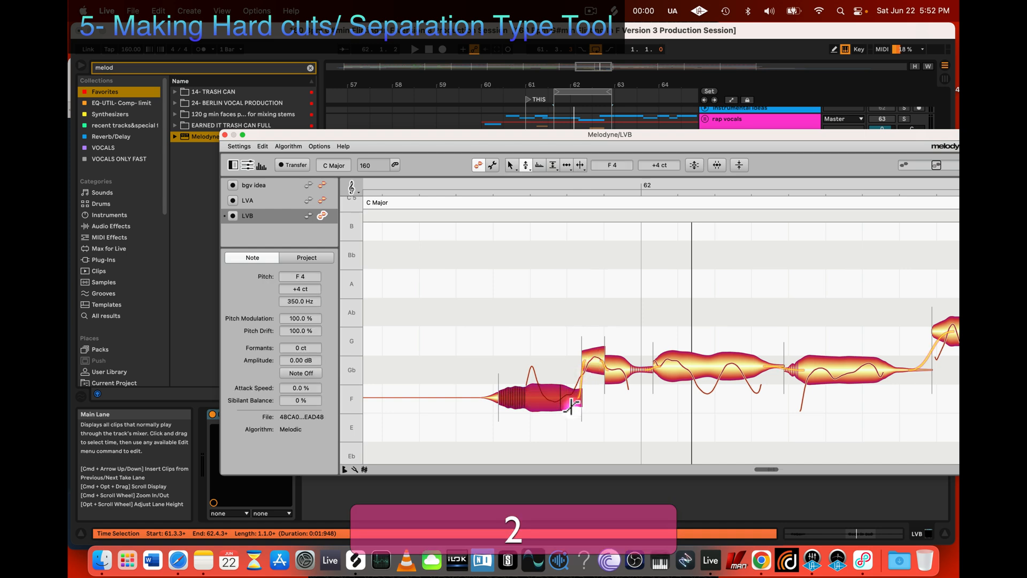
{"action": "key", "text": "z"}
{"action": "left_click_drag", "start_coordinate": [546, 426], "coordinate": [607, 443]}
{"action": "key", "text": "2"}
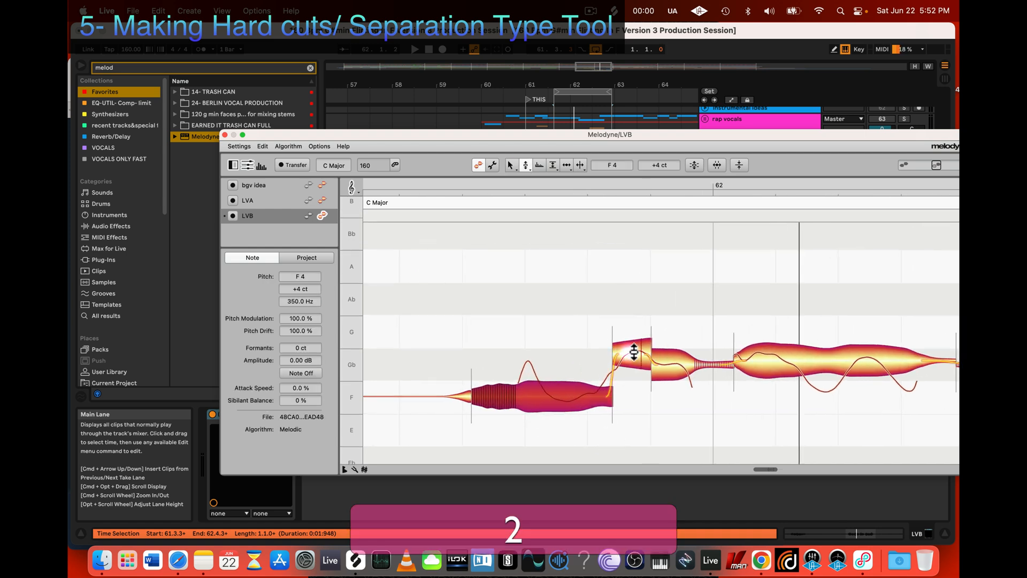
{"action": "mouse_move", "coordinate": [634, 350]}
{"action": "left_mouse_down"}
{"action": "mouse_move", "coordinate": [631, 321]}
{"action": "mouse_move", "coordinate": [626, 338]}
{"action": "left_mouse_up"}
{"action": "key", "text": "space"}
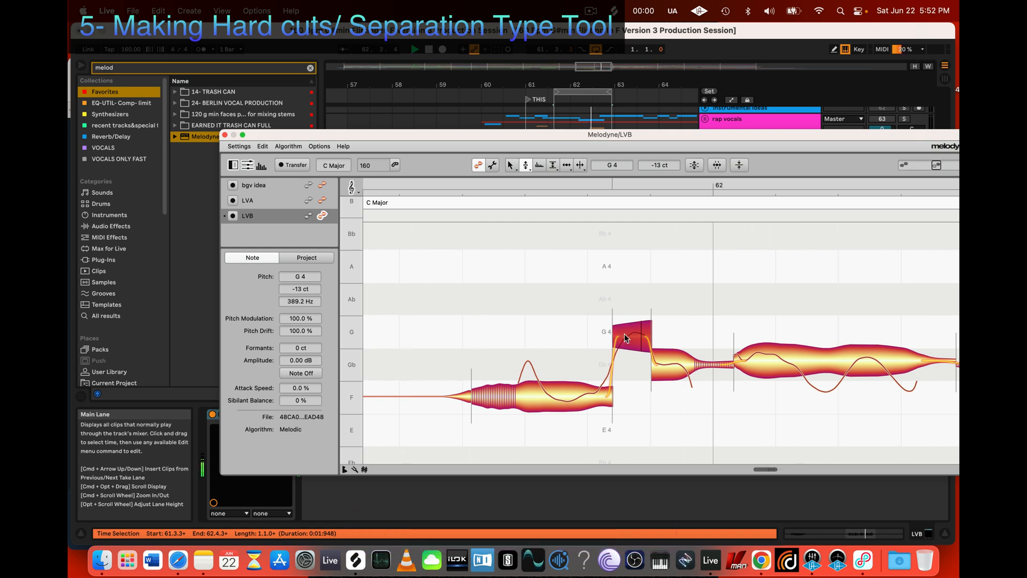
{"action": "key", "text": "space"}
Step: Lower the first part of the split note before bar 62 to Gb 4 +32 ct
{"action": "key", "text": "alt"}
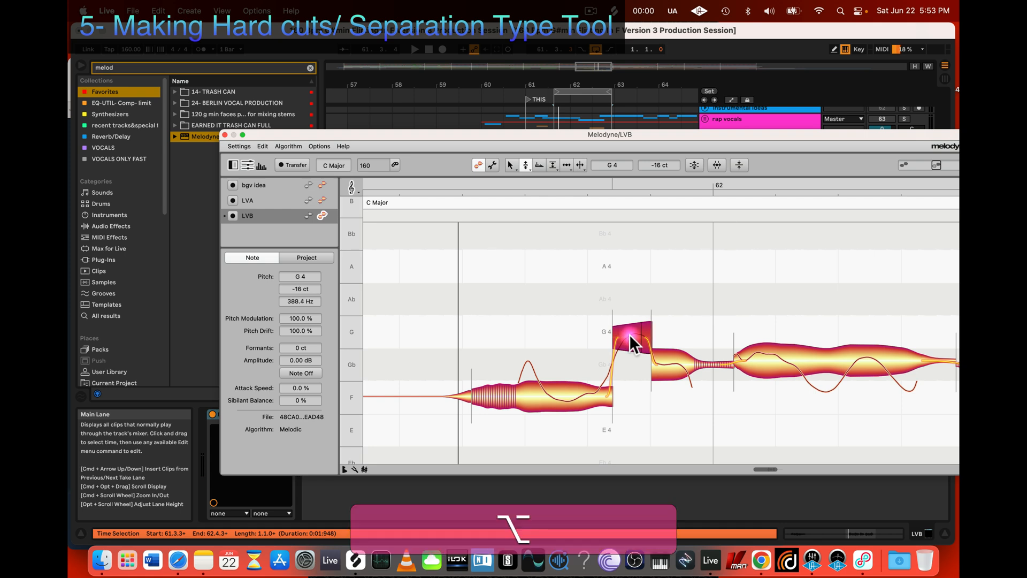
{"action": "left_click_drag", "start_coordinate": [630, 336], "coordinate": [671, 367]}
{"action": "scroll", "coordinate": [671, 368], "scroll_direction": "right", "scroll_amount": 10}
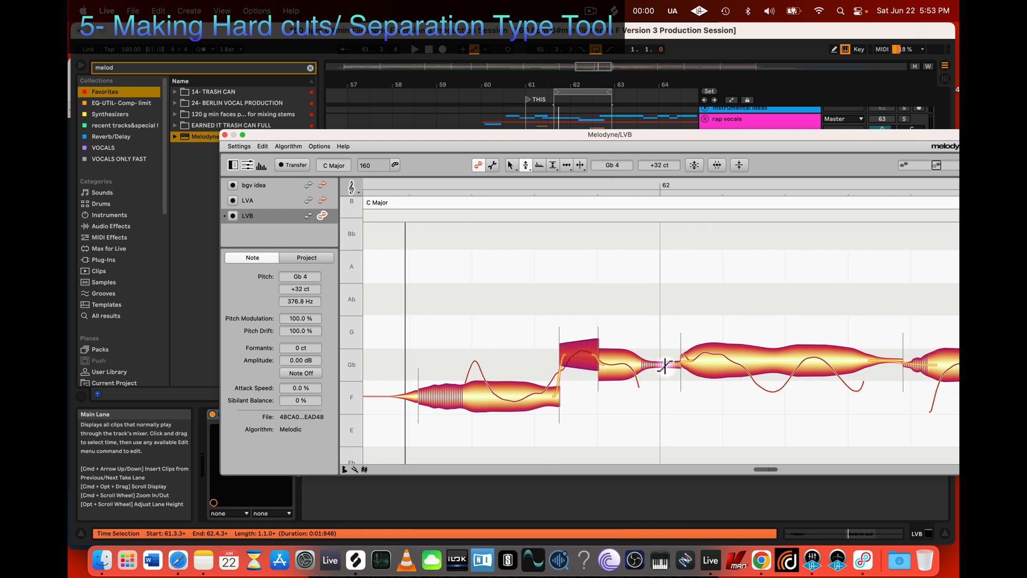
{"action": "scroll", "coordinate": [749, 374], "scroll_direction": "down", "scroll_amount": 3}
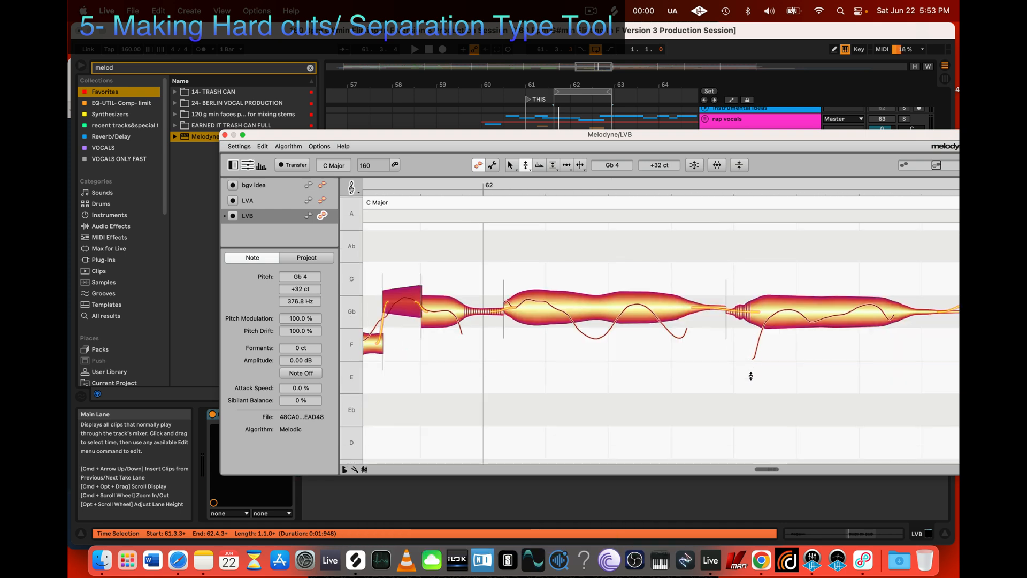
{"action": "scroll", "coordinate": [740, 369], "scroll_direction": "right", "scroll_amount": 3}
{"action": "left_click_drag", "start_coordinate": [624, 384], "coordinate": [523, 371]}
{"action": "key", "text": "alt"}
{"action": "left_click_drag", "start_coordinate": [654, 405], "coordinate": [464, 367]}
Step: Select the second and third notes after bar 62 and revert them to the original recording with Undo All Changes
{"action": "key", "text": "z"}
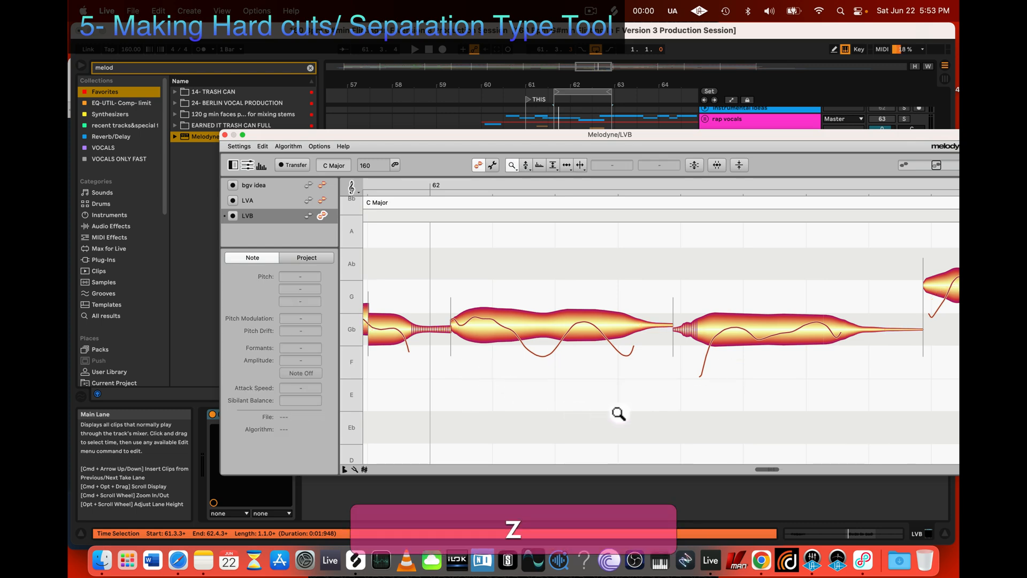
{"action": "left_click_drag", "start_coordinate": [617, 415], "coordinate": [491, 349]}
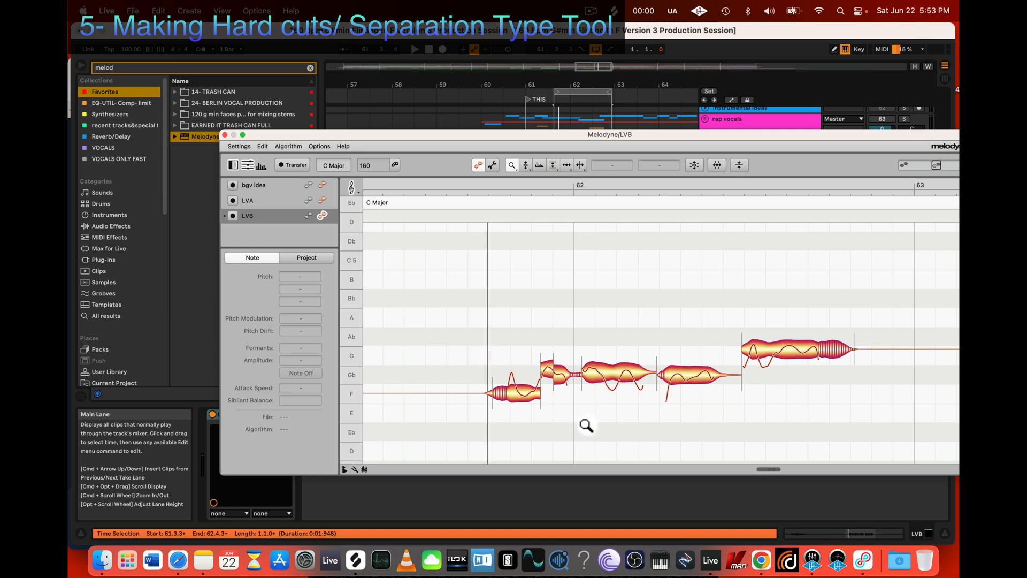
{"action": "left_click_drag", "start_coordinate": [586, 408], "coordinate": [680, 384]}
{"action": "scroll", "coordinate": [612, 386], "scroll_direction": "down", "scroll_amount": 3}
{"action": "scroll", "coordinate": [615, 388], "scroll_direction": "right", "scroll_amount": 5}
{"action": "scroll", "coordinate": [616, 389], "scroll_direction": "right", "scroll_amount": 2}
{"action": "scroll", "coordinate": [611, 389], "scroll_direction": "up", "scroll_amount": 3}
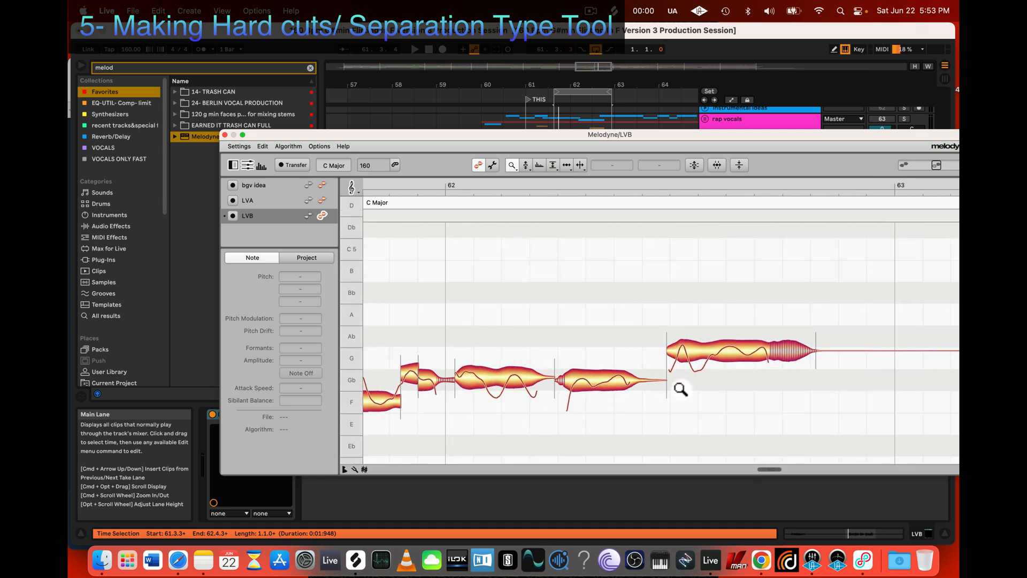
{"action": "key", "text": "F1"}
{"action": "left_click_drag", "start_coordinate": [615, 423], "coordinate": [787, 319]}
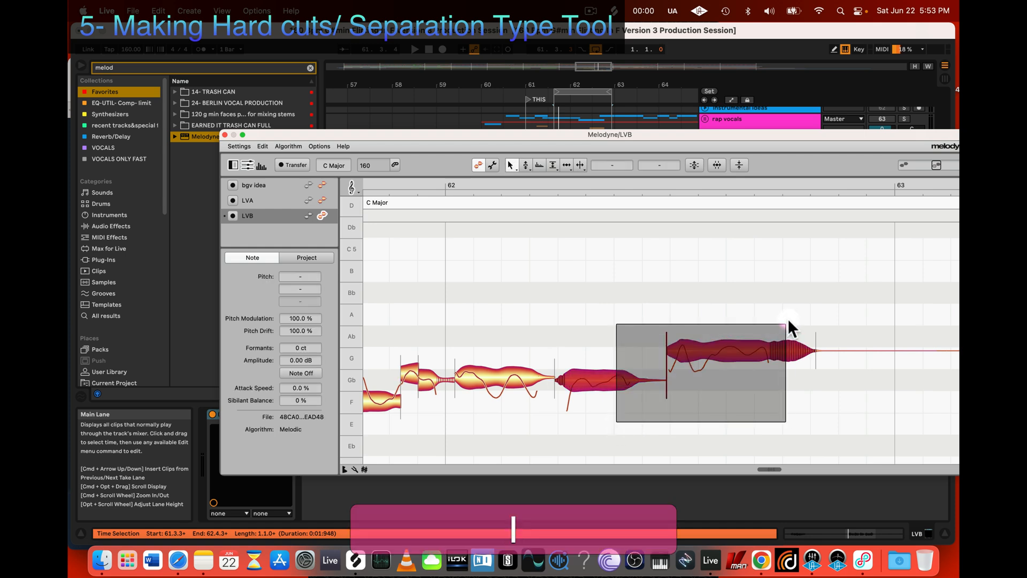
{"action": "right_click", "coordinate": [720, 345]}
{"action": "mouse_move", "coordinate": [735, 277]}
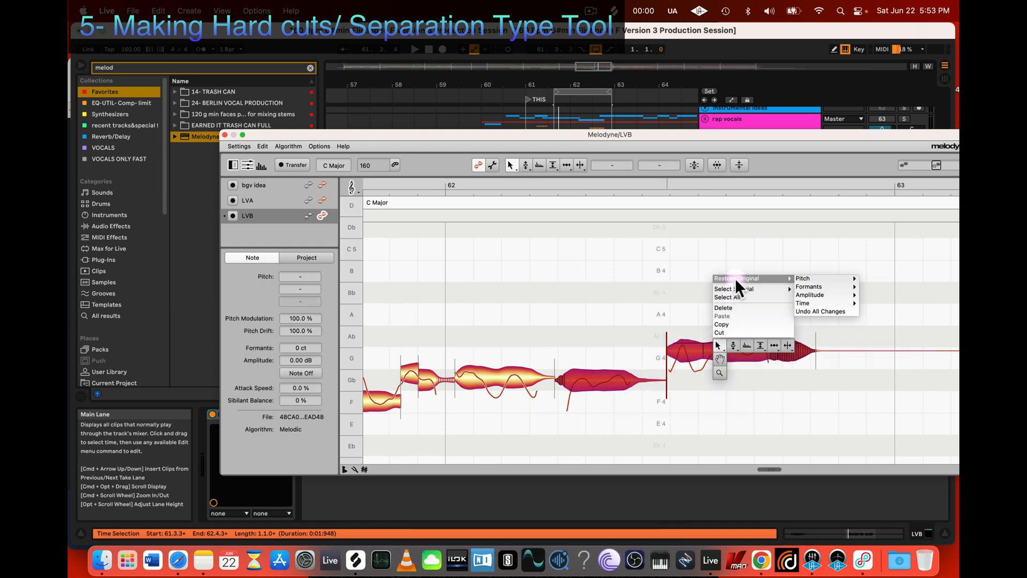
{"action": "left_click", "coordinate": [823, 312]}
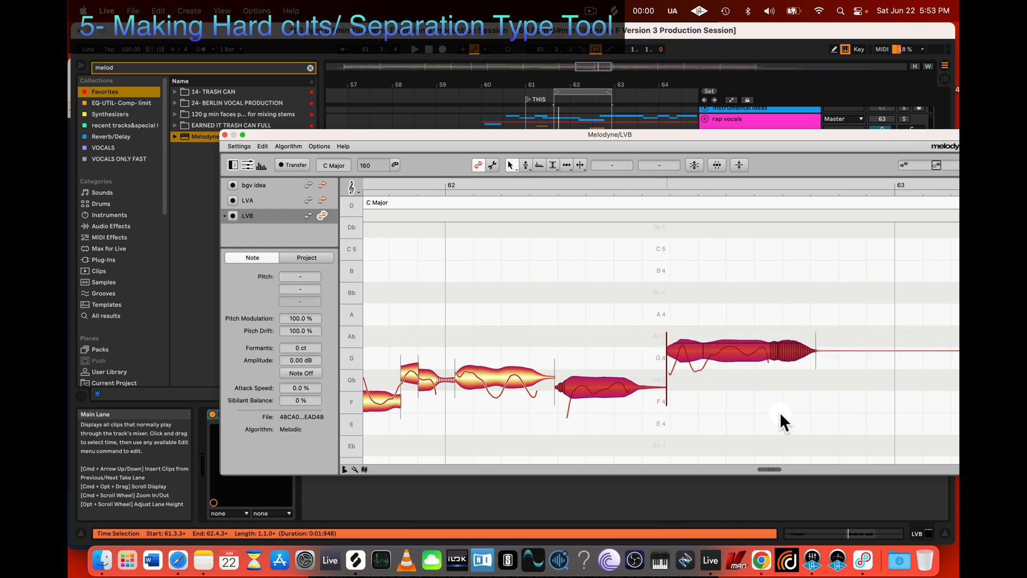
Step: Revert the last note before bar 63 to the original recording with Undo All Changes and activate the Note Separation Tool
{"action": "right_click", "coordinate": [703, 345]}
{"action": "left_click", "coordinate": [703, 338]}
{"action": "right_click", "coordinate": [693, 354]}
{"action": "mouse_move", "coordinate": [695, 287]}
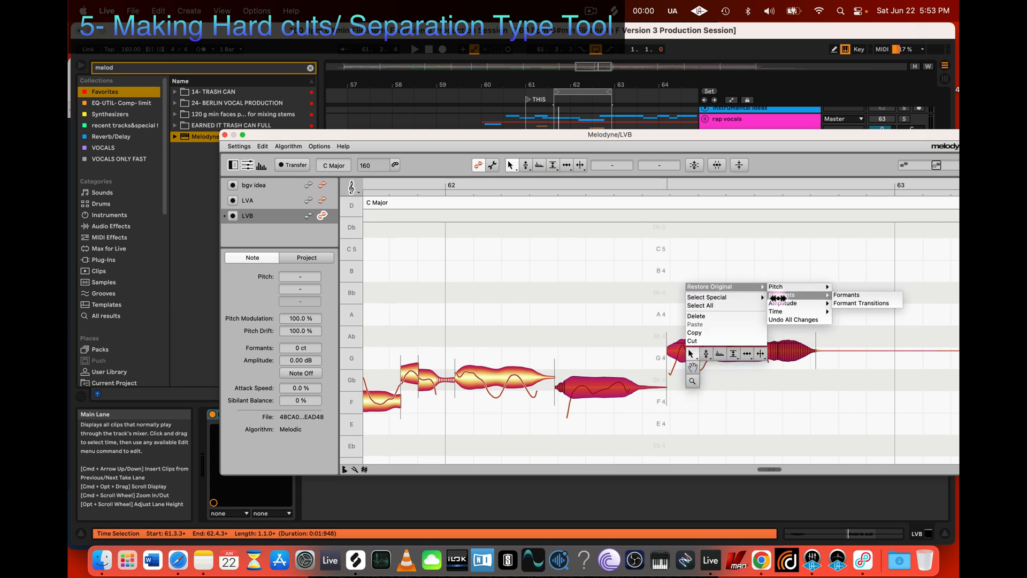
{"action": "left_click", "coordinate": [798, 320]}
{"action": "left_click", "coordinate": [710, 383]}
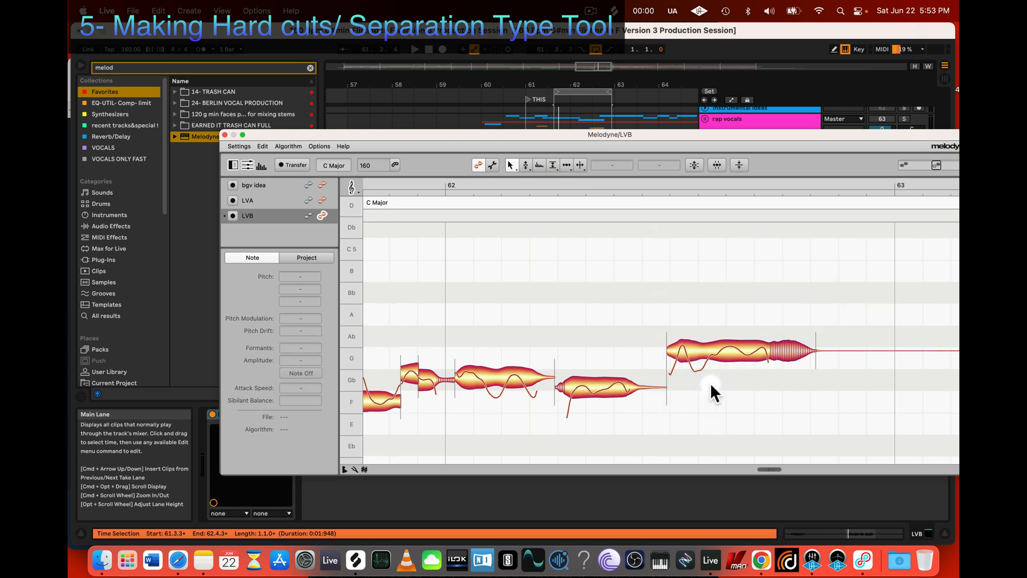
Step: Separate the opening part from the last note before bar 63, redoing the cut slightly farther into the note
{"action": "left_click", "coordinate": [690, 352]}
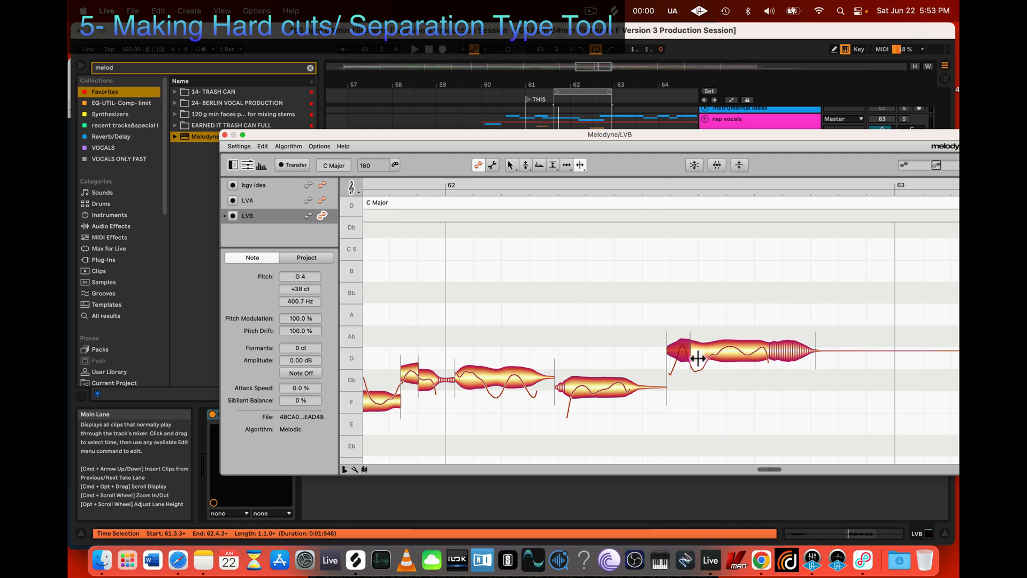
{"action": "key", "text": "super+z"}
{"action": "double_click", "coordinate": [709, 352]}
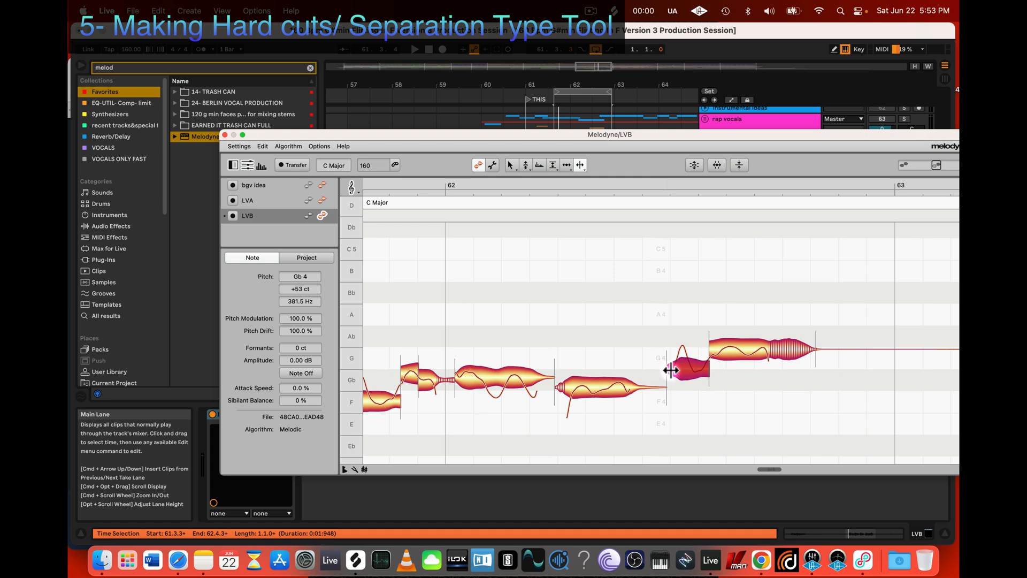
{"action": "left_click_drag", "start_coordinate": [709, 367], "coordinate": [710, 345]}
Step: Snap the last note before bar 63 to G 4 and the second note after bar 62 to Gb 4, both at 0 ct
{"action": "key", "text": "2"}
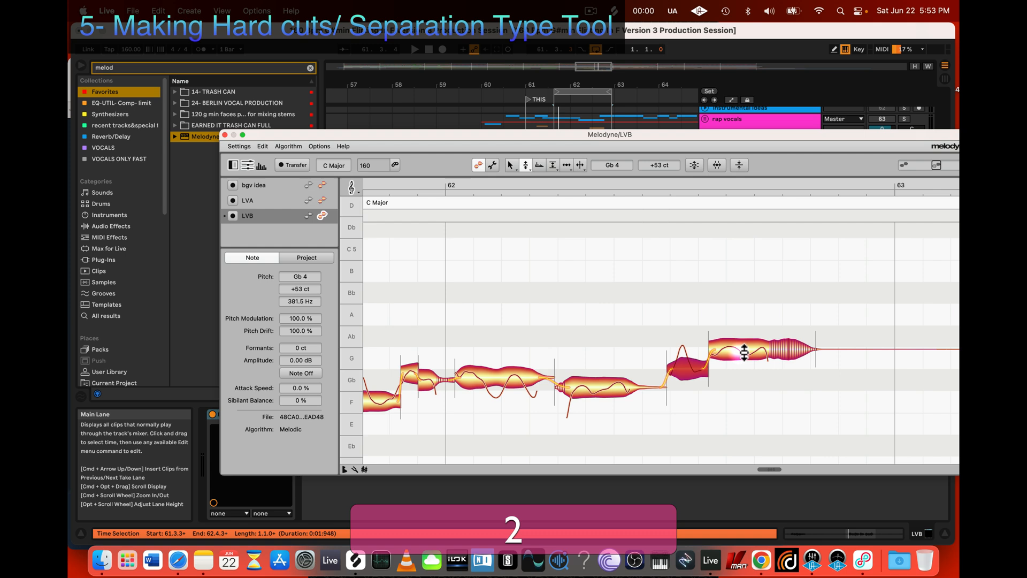
{"action": "double_click", "coordinate": [740, 351]}
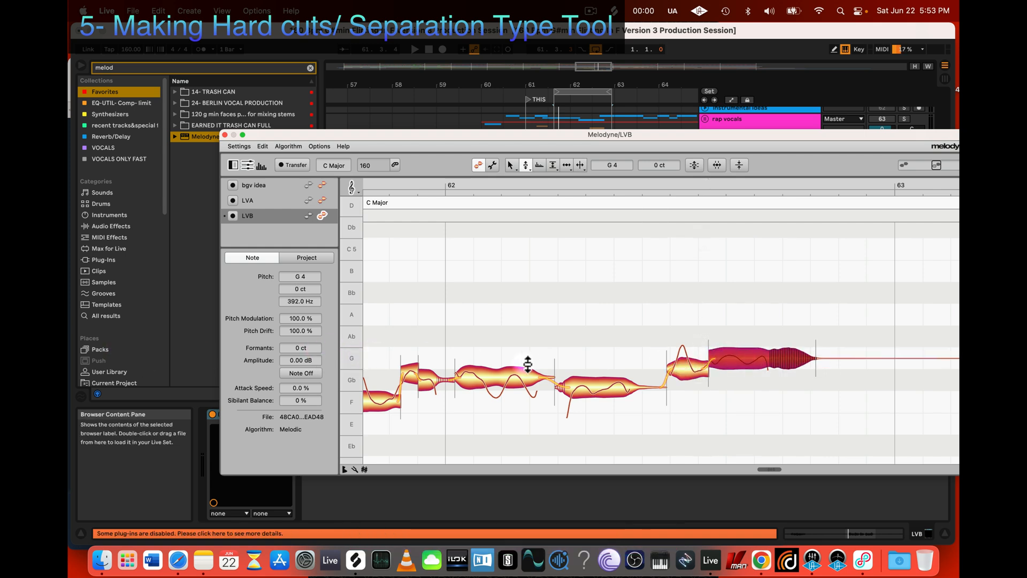
{"action": "left_click", "coordinate": [596, 389]}
{"action": "double_click", "coordinate": [593, 385]}
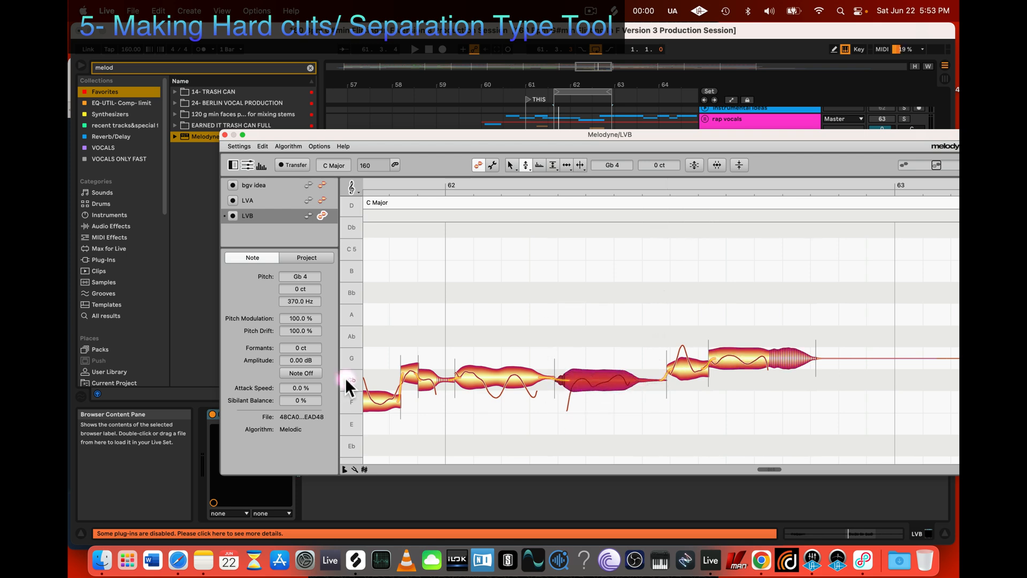
Step: Raise the last note before bar 63 to Ab 4 at 0 ct
{"action": "scroll", "coordinate": [474, 404], "scroll_direction": "left", "scroll_amount": 3}
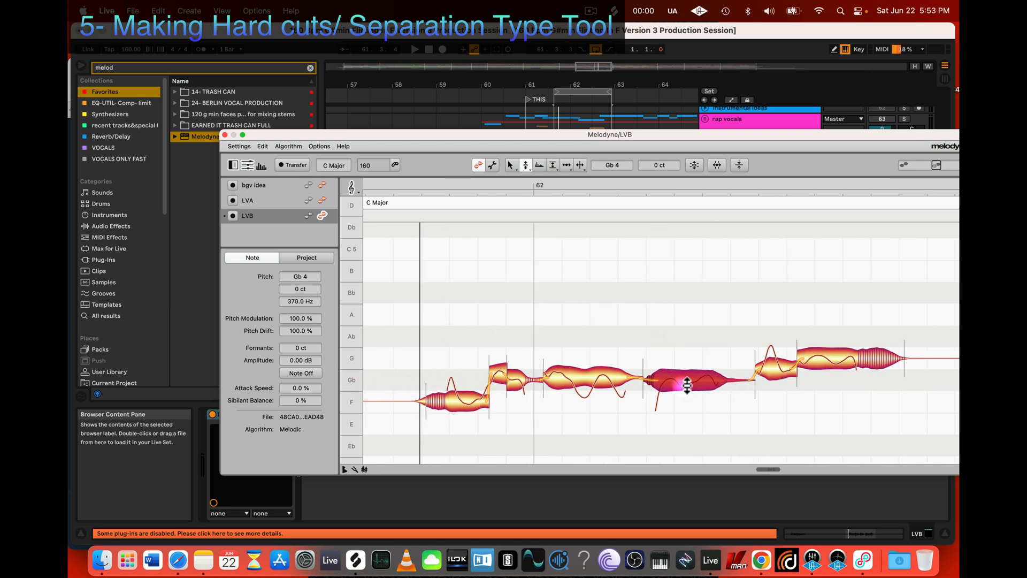
{"action": "left_click", "coordinate": [820, 360]}
{"action": "left_click_drag", "start_coordinate": [820, 359], "coordinate": [822, 338]}
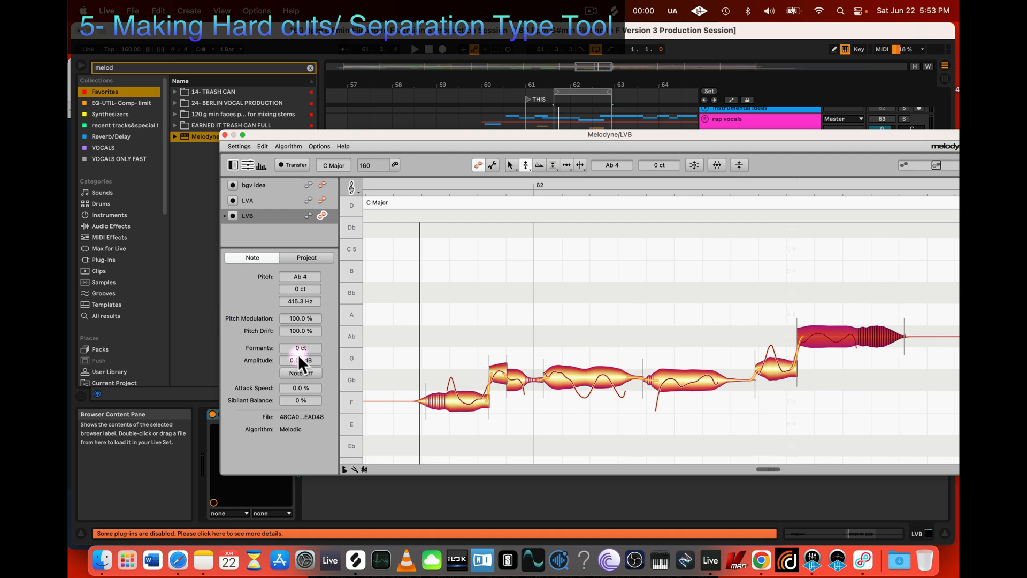
Step: Select notes back through the phrase and snap the first note after bar 62 to Gb 4 at 0 ct
{"action": "left_click", "coordinate": [776, 365]}
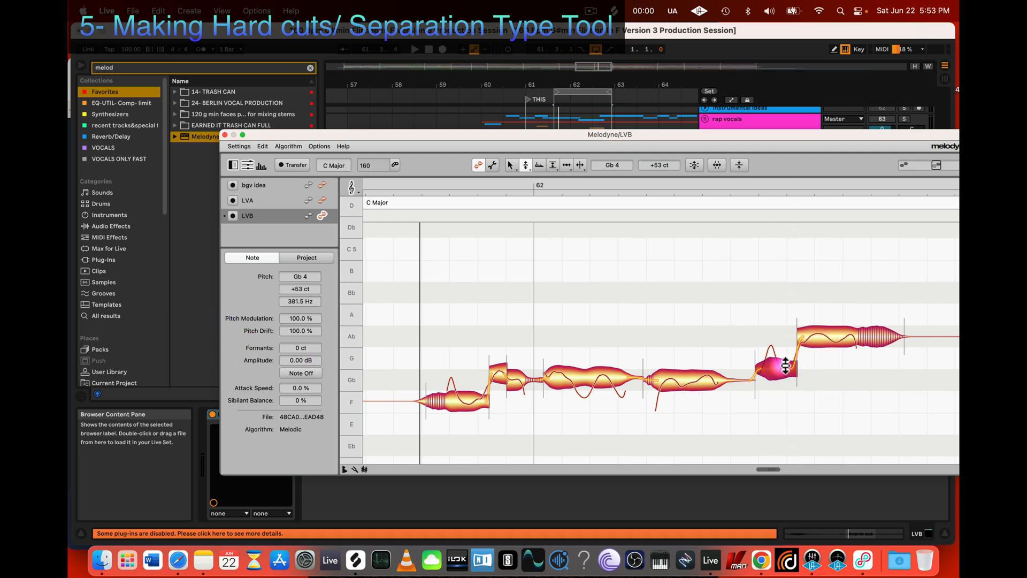
{"action": "left_click", "coordinate": [679, 374]}
{"action": "left_click", "coordinate": [600, 380]}
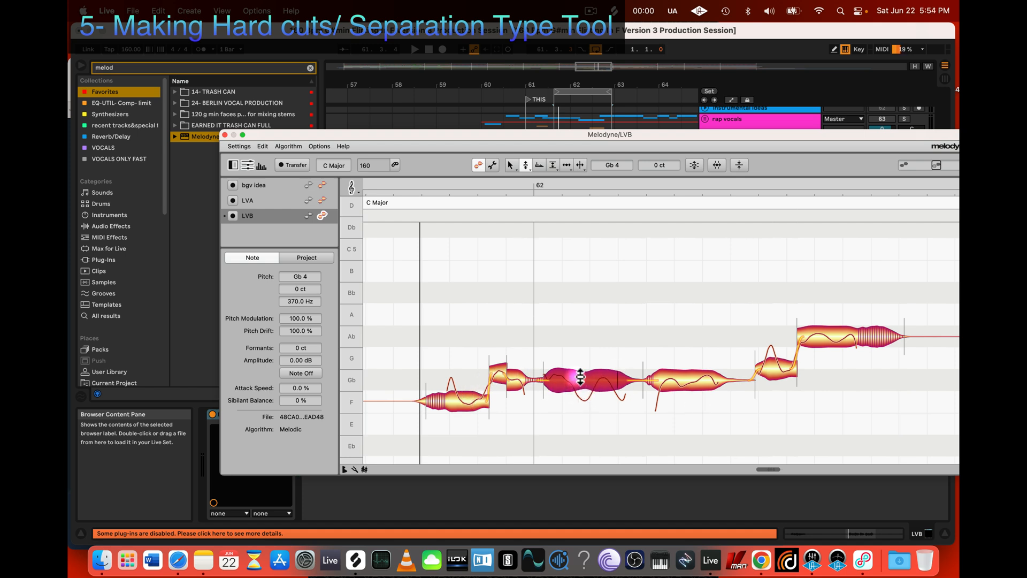
Step: Separate the first note after bar 62 as trills, try to adjust the pitch of its parts, and undo the changes
{"action": "left_click", "coordinate": [615, 330]}
{"action": "left_click", "coordinate": [588, 381]}
{"action": "key", "text": "t"}
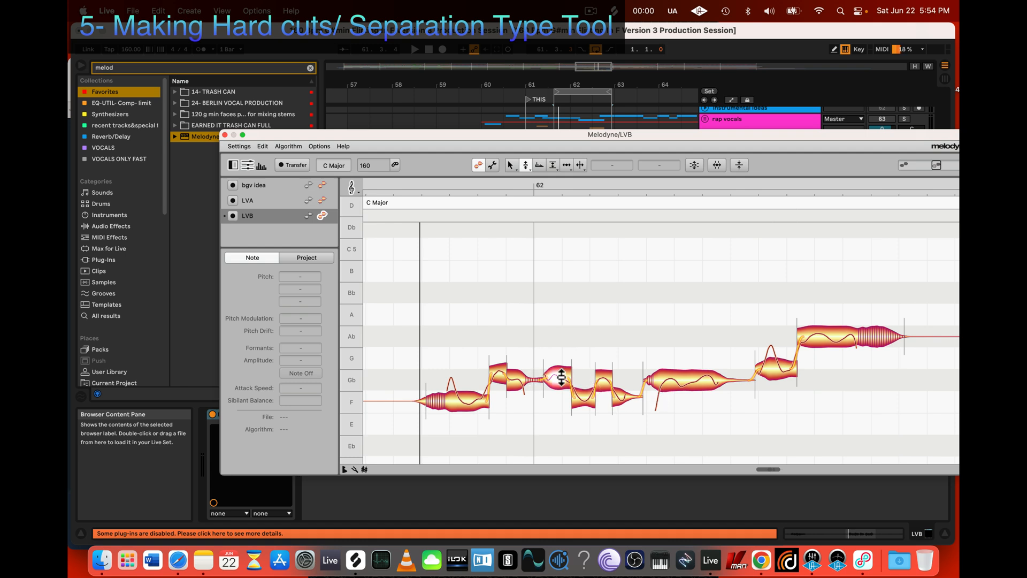
{"action": "scroll", "coordinate": [569, 392], "scroll_direction": "left", "scroll_amount": 2}
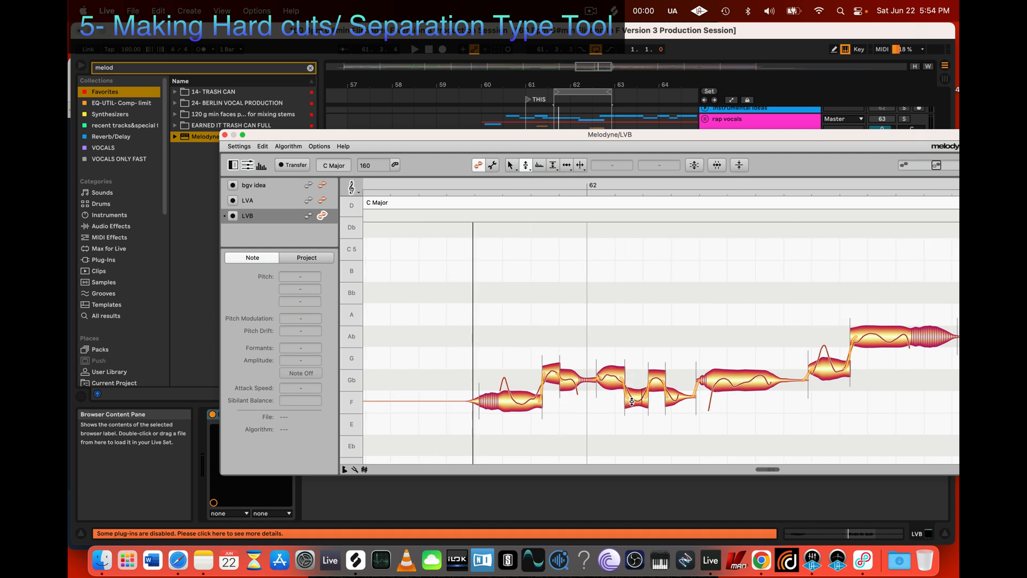
{"action": "left_click_drag", "start_coordinate": [632, 401], "coordinate": [637, 376]}
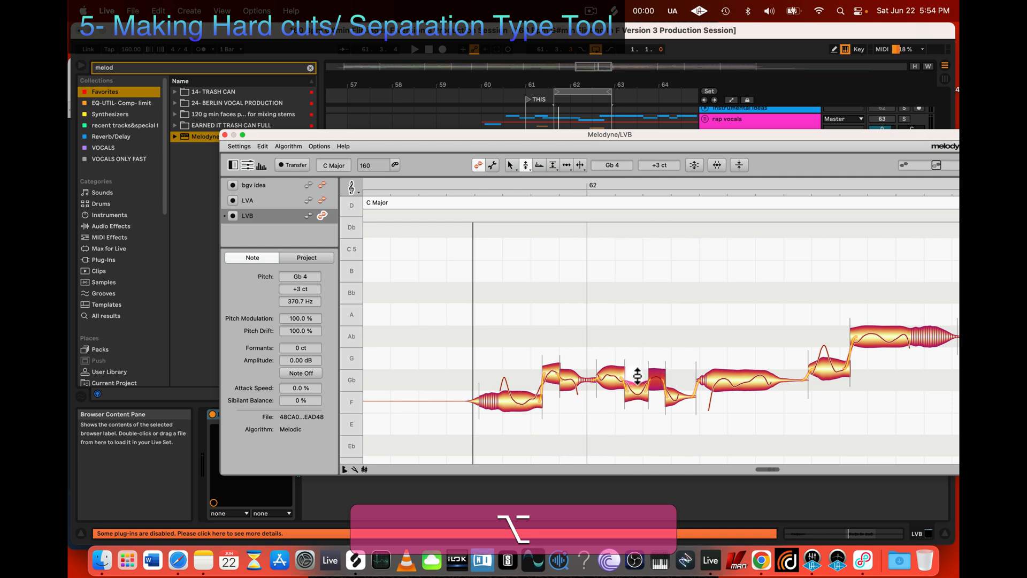
{"action": "key", "text": "super+z"}
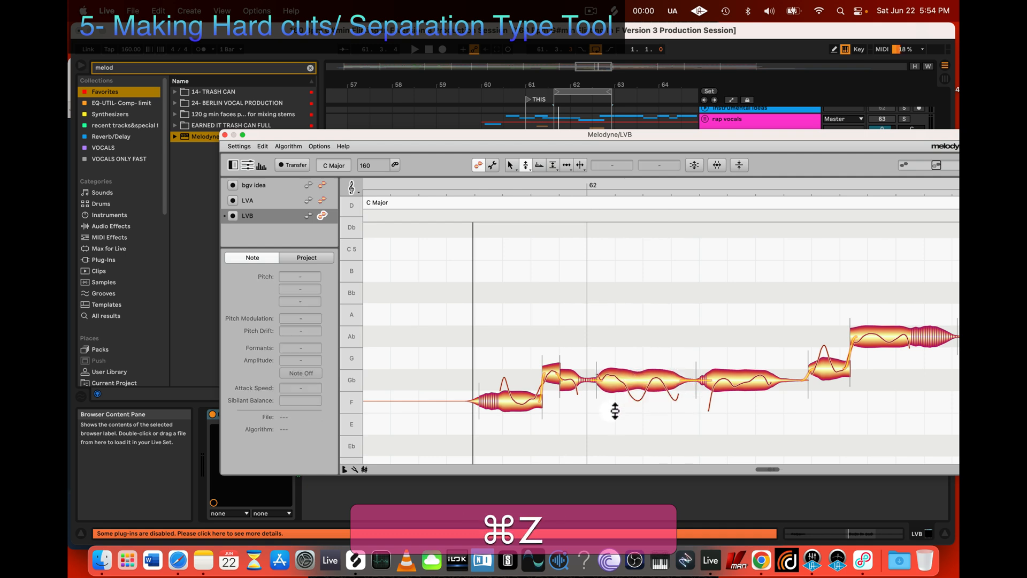
Step: Review the editing tools offered for the first note after bar 62 and activate the Note Separation Tool
{"action": "right_click", "coordinate": [619, 378]}
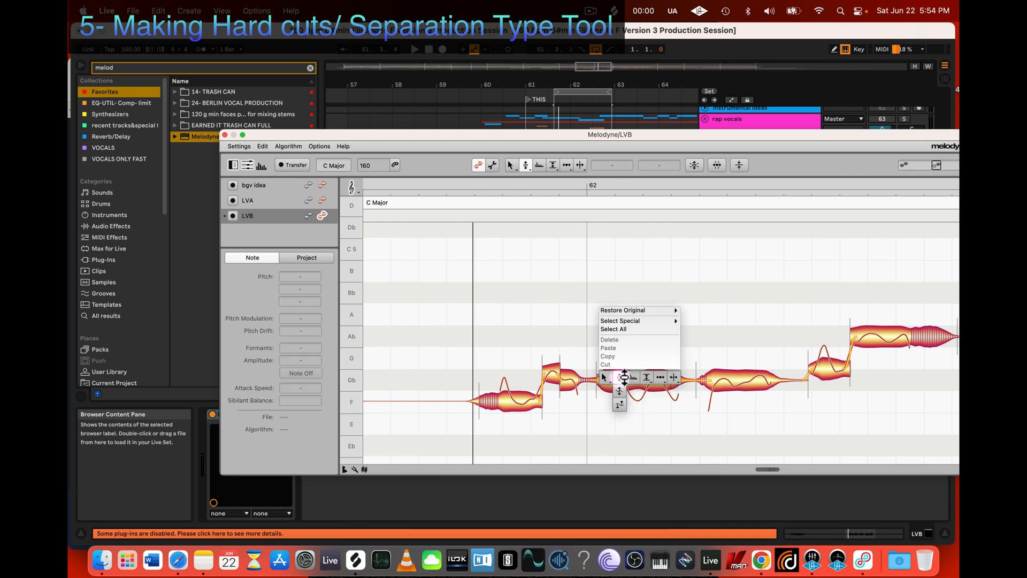
{"action": "left_click", "coordinate": [676, 377]}
{"action": "left_click", "coordinate": [605, 377]}
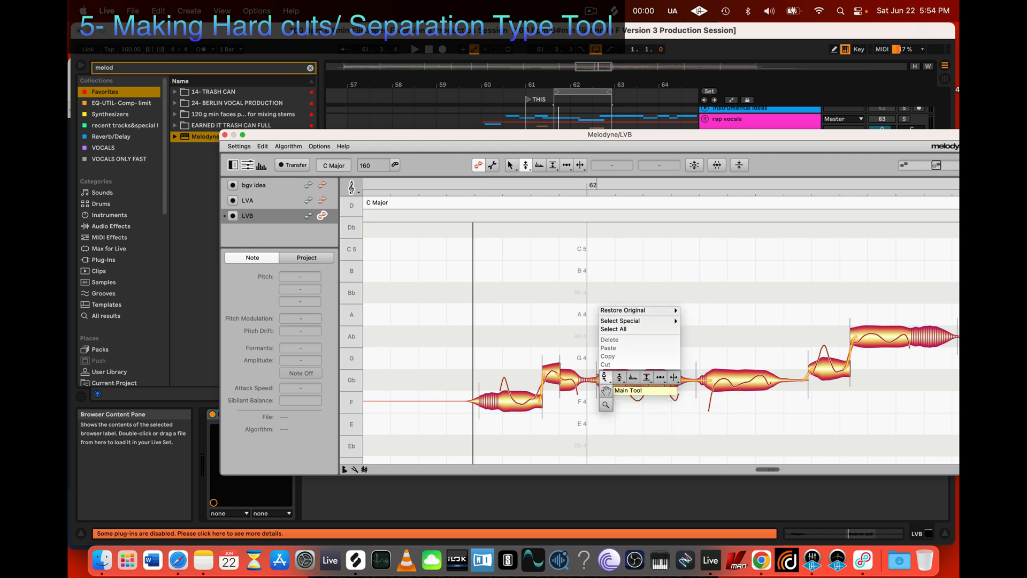
{"action": "mouse_move", "coordinate": [620, 381]}
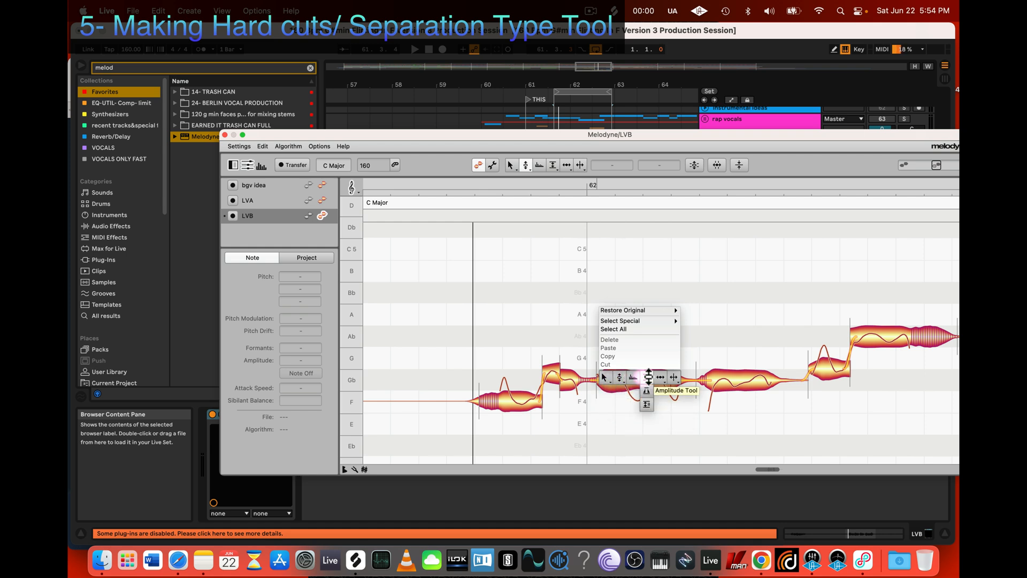
{"action": "mouse_move", "coordinate": [674, 384]}
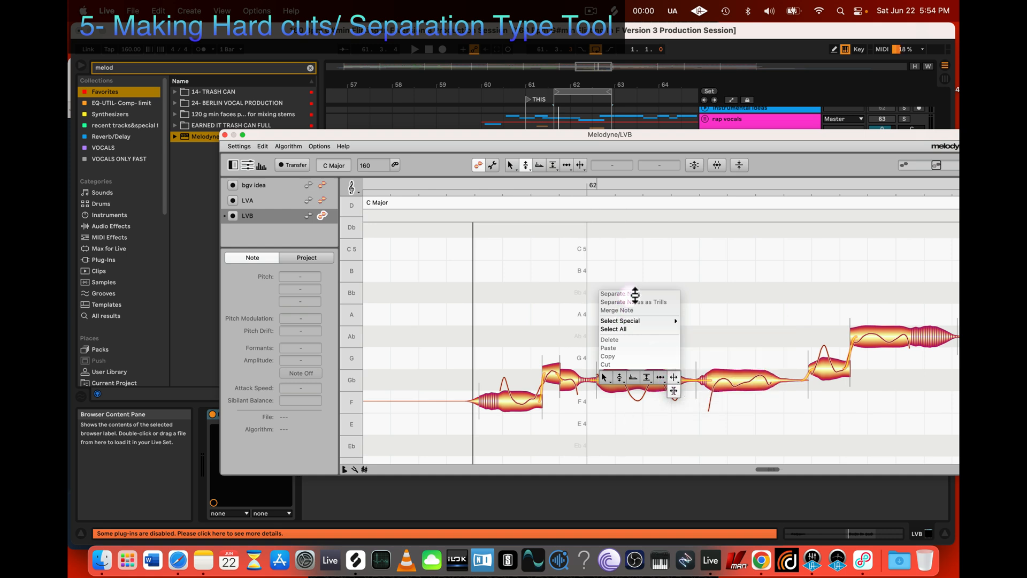
{"action": "key", "text": "Escape"}
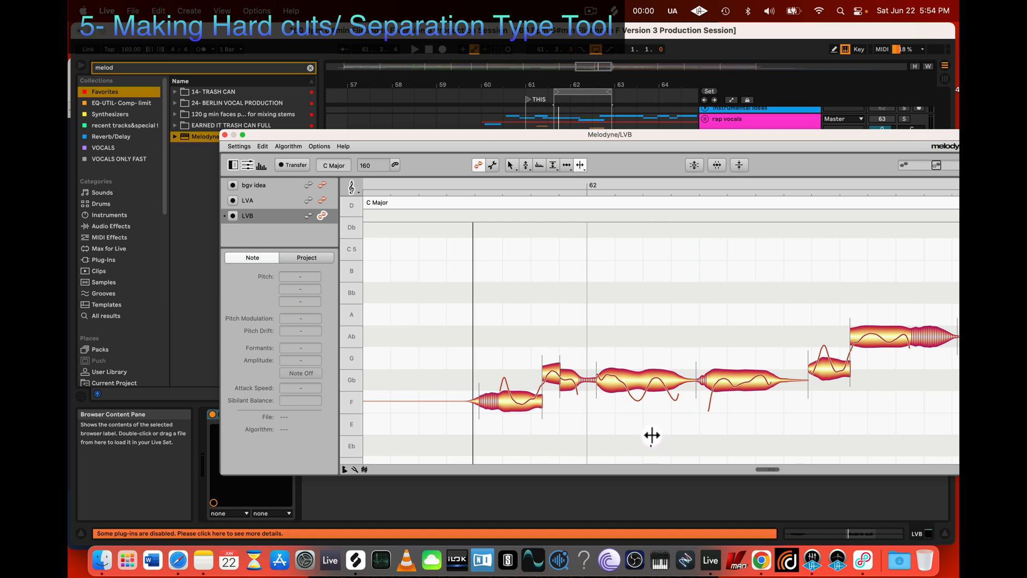
Step: Apply Separate Notes as Trills to the first note after bar 62 and undo it
{"action": "left_click", "coordinate": [636, 381]}
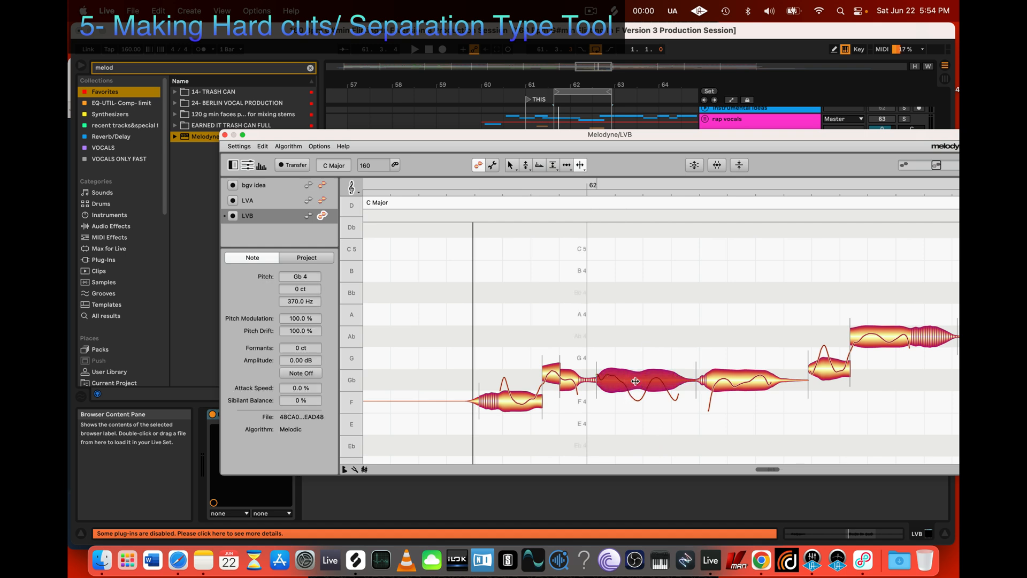
{"action": "right_click", "coordinate": [635, 381]}
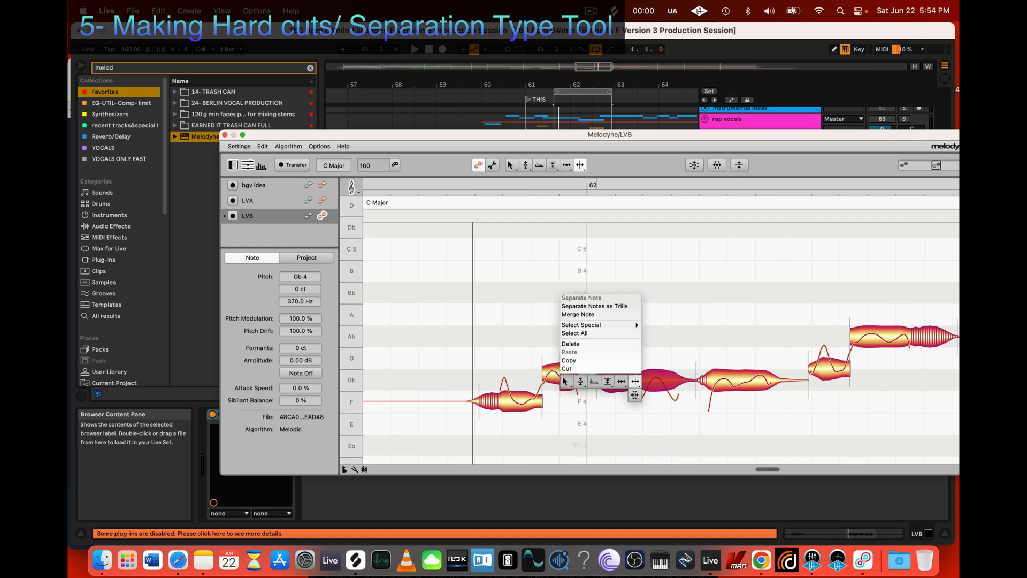
{"action": "left_click", "coordinate": [597, 307]}
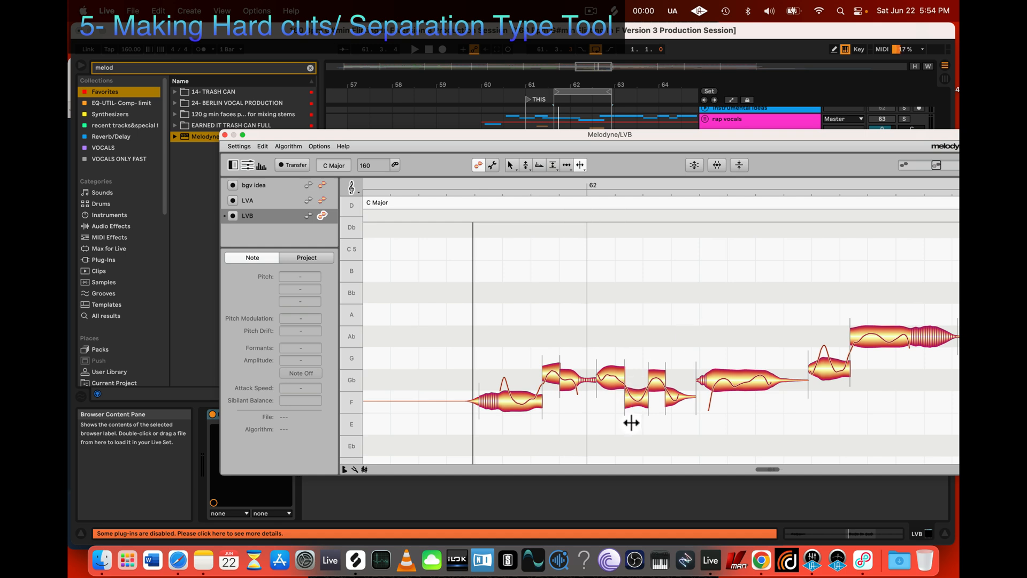
{"action": "key", "text": "super+z"}
Step: Separate the first note after bar 62 into parts again with Separate Notes as Trills
{"action": "left_click", "coordinate": [650, 377]}
{"action": "right_click", "coordinate": [650, 377]}
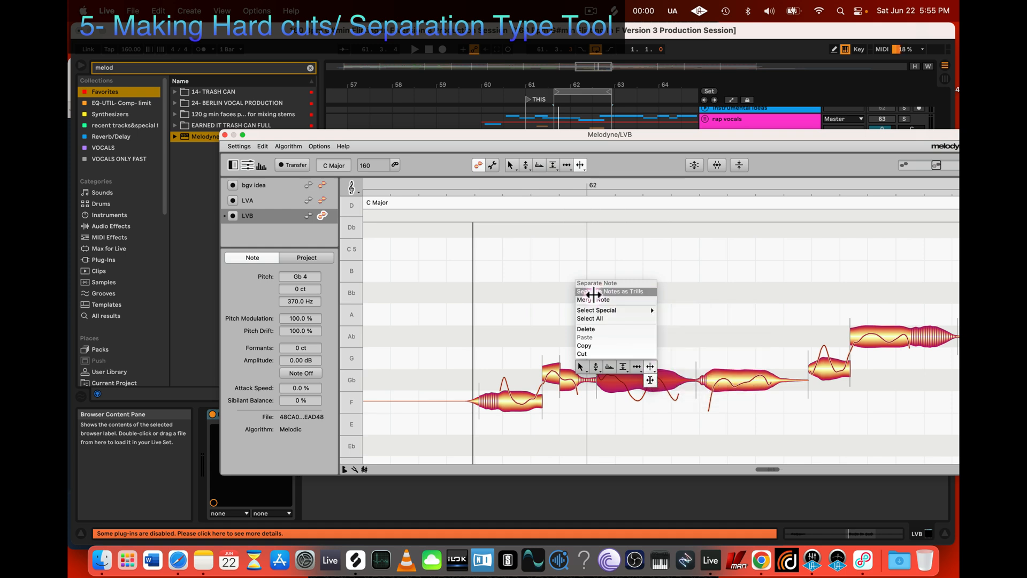
{"action": "left_click", "coordinate": [595, 294]}
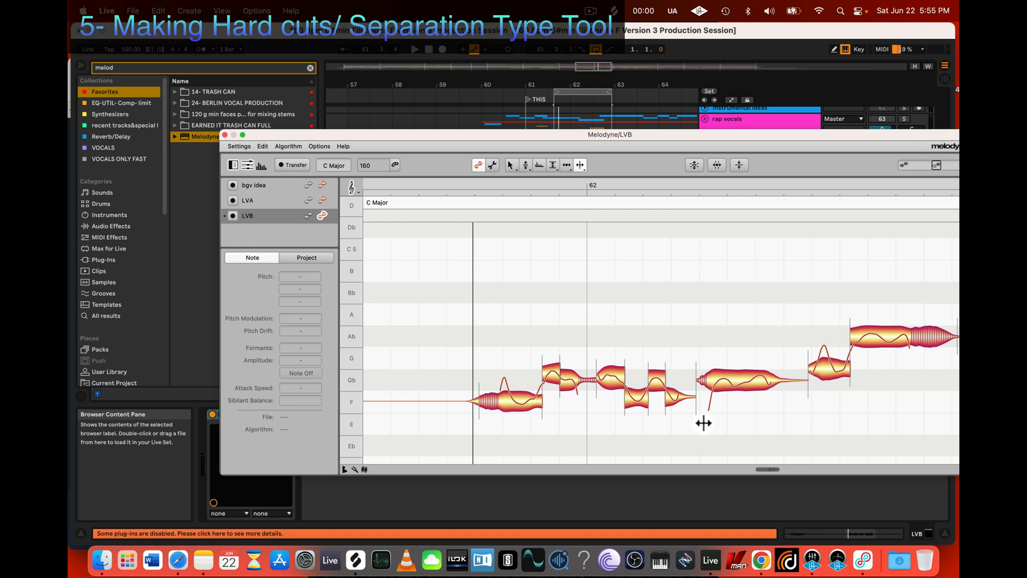
Step: Try to separate the second full note after bar 62 as trills
{"action": "left_click", "coordinate": [754, 380]}
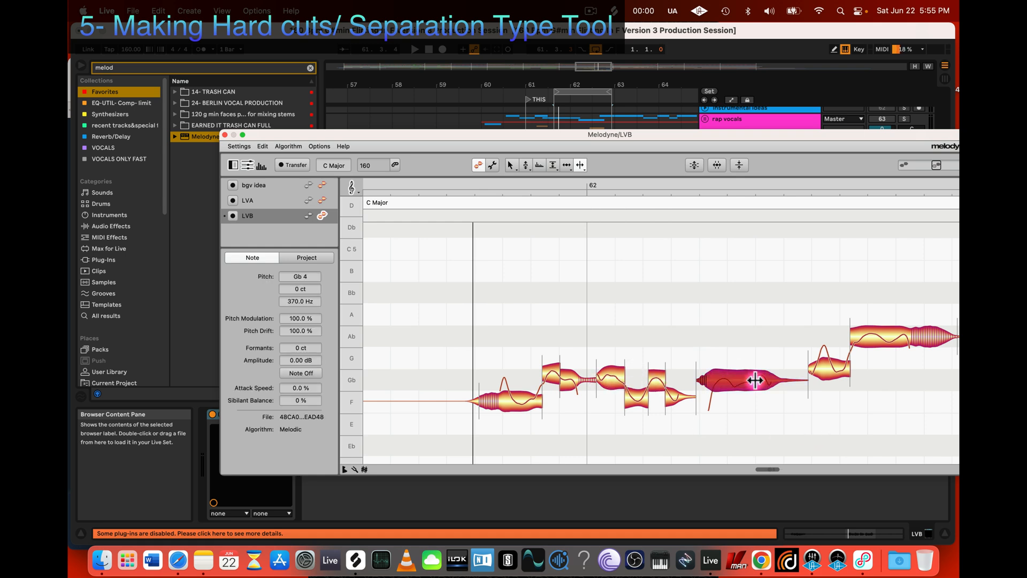
{"action": "key", "text": "t"}
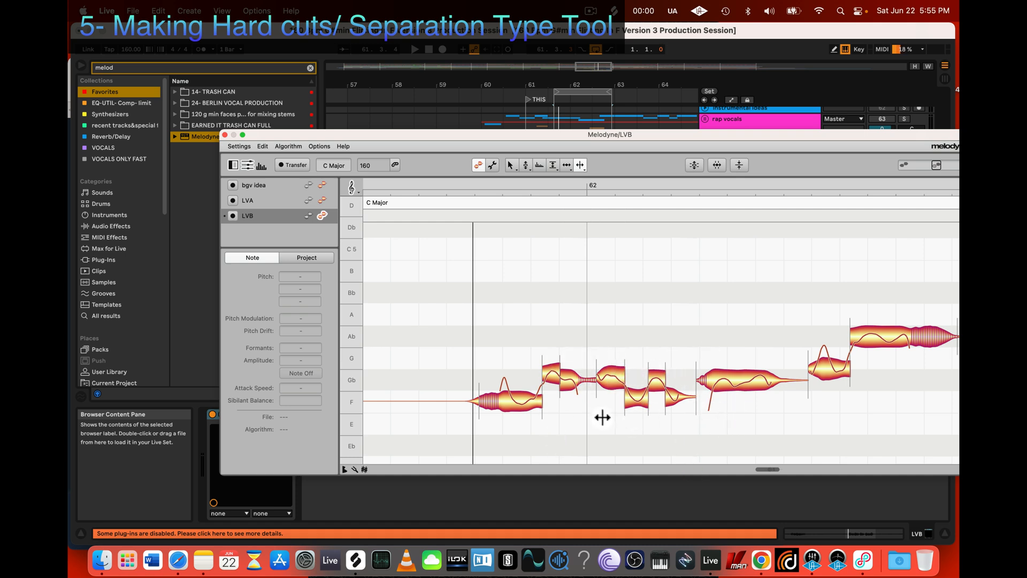
Step: Raise the two low parts of the trill-separated note after bar 62, setting the first low part to F 4 +46 ct
{"action": "key", "text": "2"}
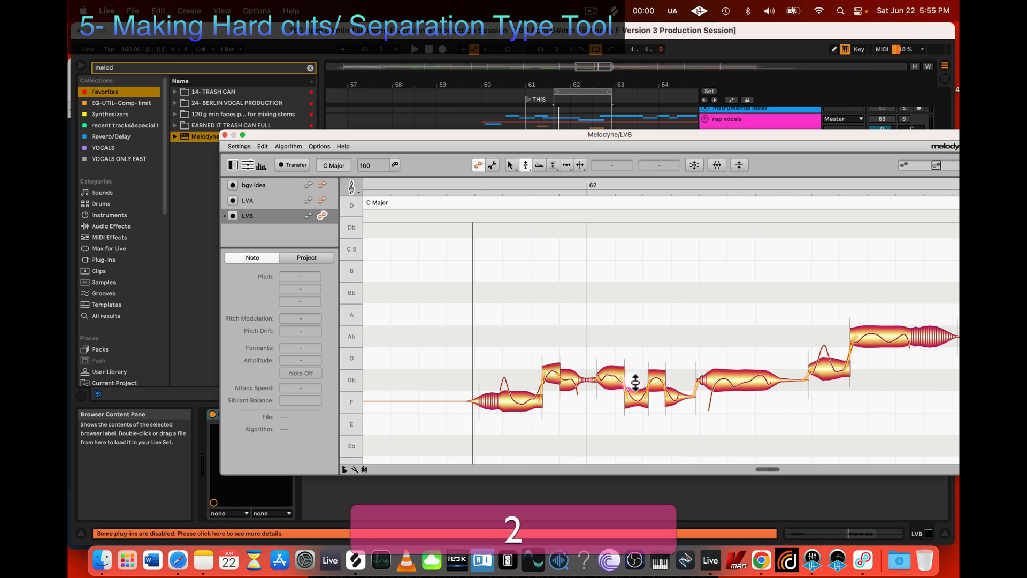
{"action": "key", "text": "z"}
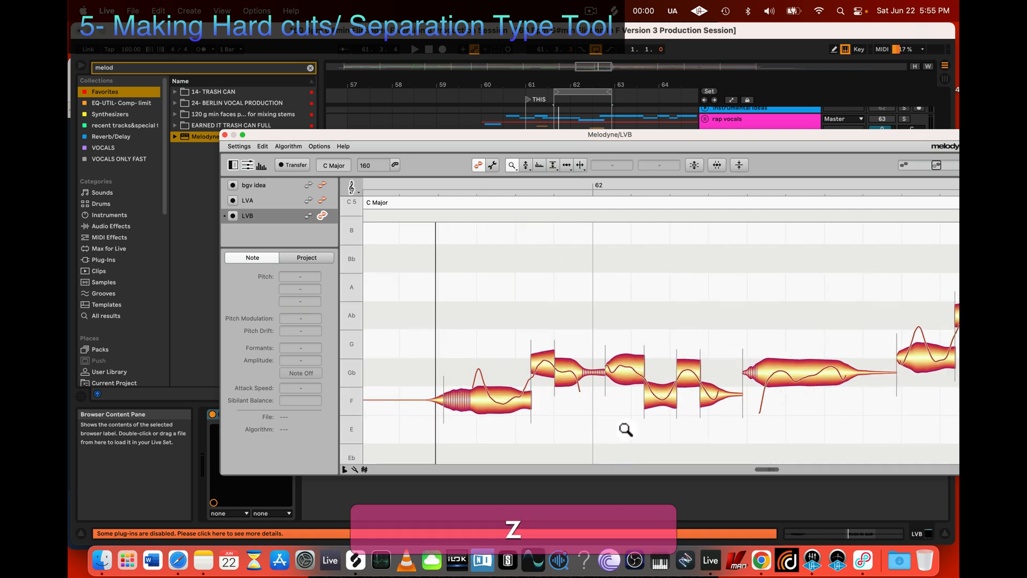
{"action": "scroll", "coordinate": [624, 429], "scroll_direction": "down", "scroll_amount": 1}
{"action": "scroll", "coordinate": [624, 429], "scroll_direction": "right", "scroll_amount": 1}
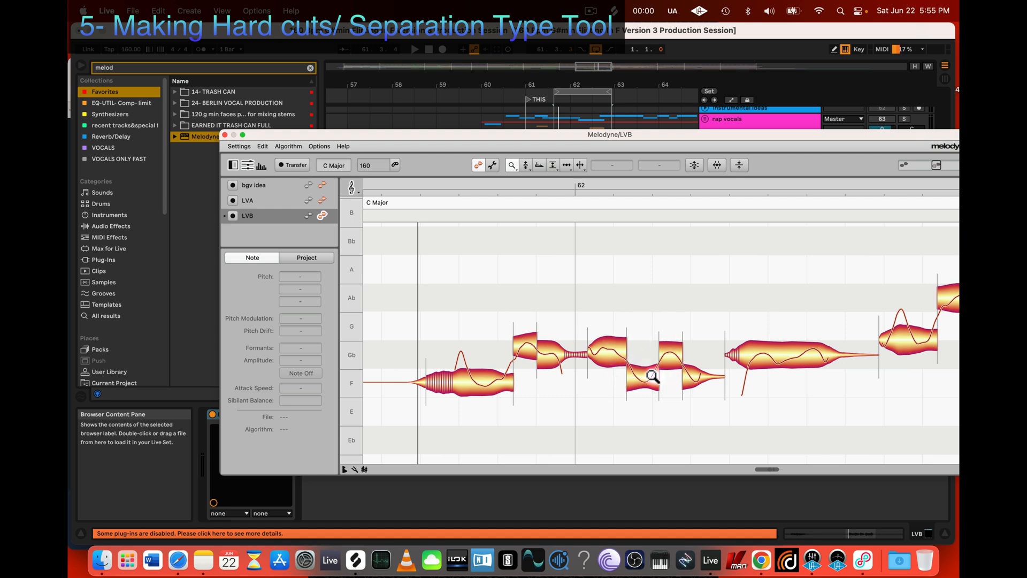
{"action": "key", "text": "2"}
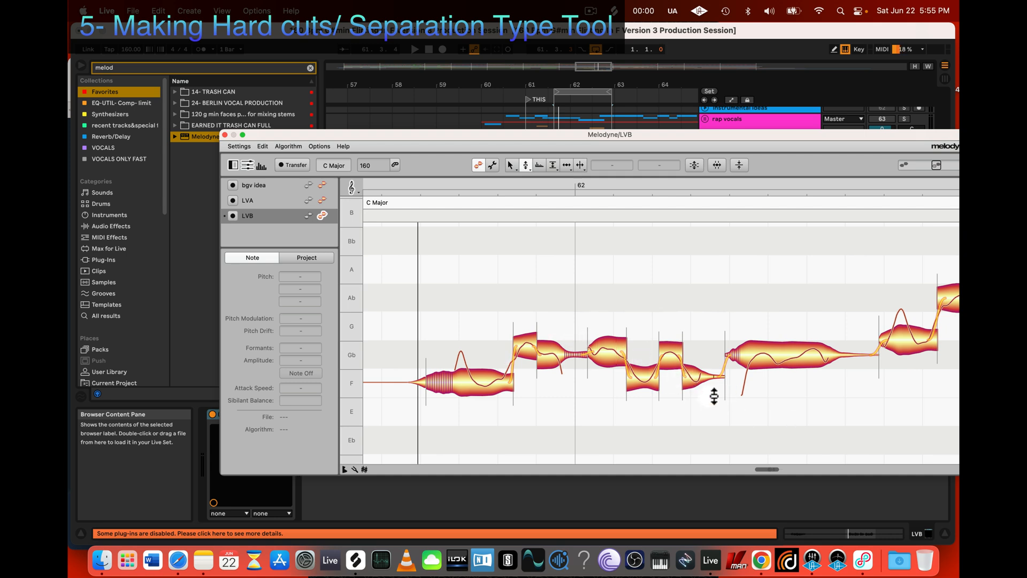
{"action": "left_click_drag", "start_coordinate": [698, 381], "coordinate": [652, 381]}
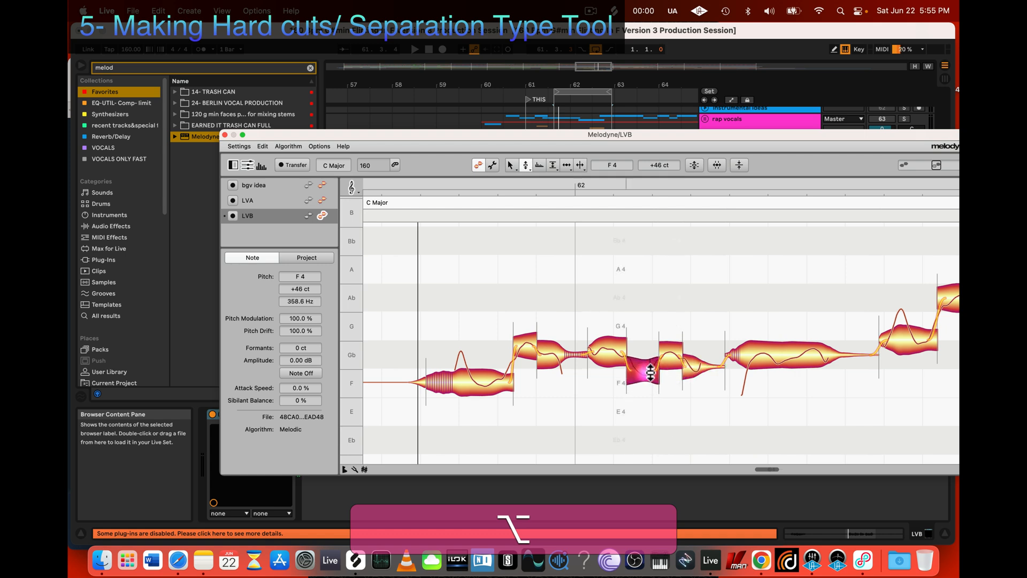
Step: Separate the short opening part from the long note that follows the trill-separated parts
{"action": "left_click", "coordinate": [789, 359]}
{"action": "key", "text": "3"}
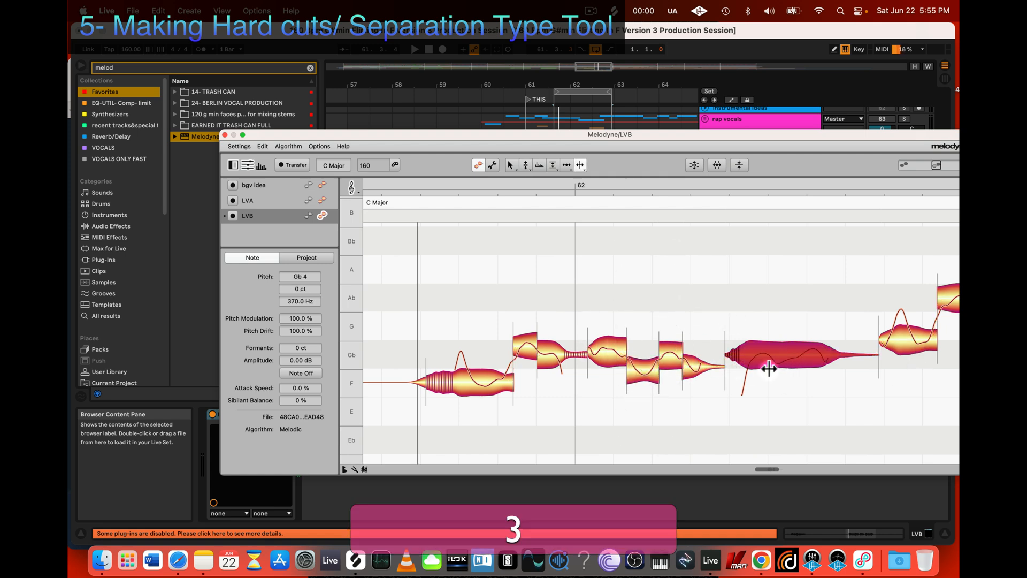
{"action": "left_click", "coordinate": [746, 352]}
{"action": "double_click", "coordinate": [755, 354]}
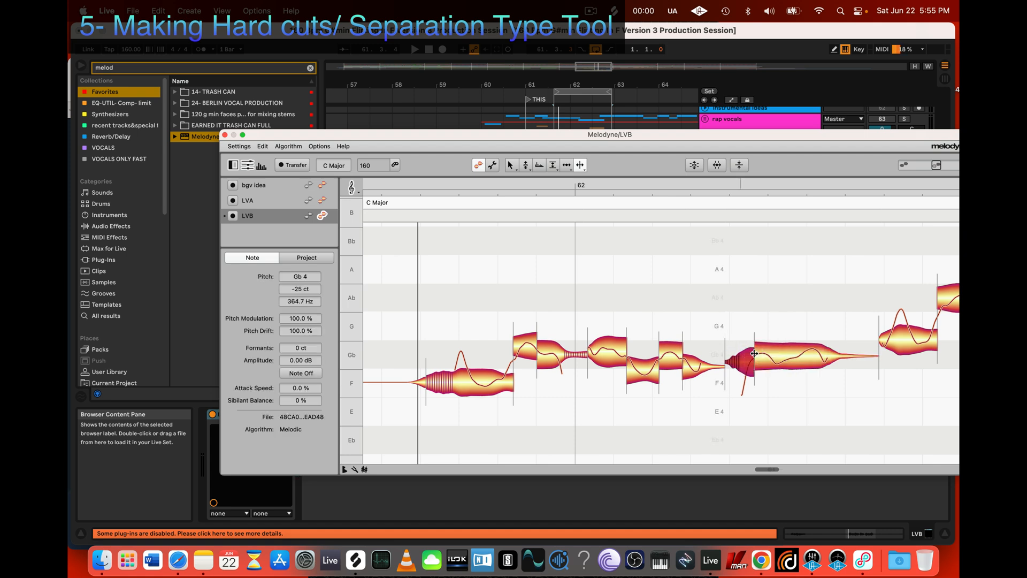
Step: Shift the separation before the long note after bar 62 slightly earlier and cut that note into three parts
{"action": "left_click_drag", "start_coordinate": [755, 354], "coordinate": [752, 354]}
{"action": "double_click", "coordinate": [775, 356]}
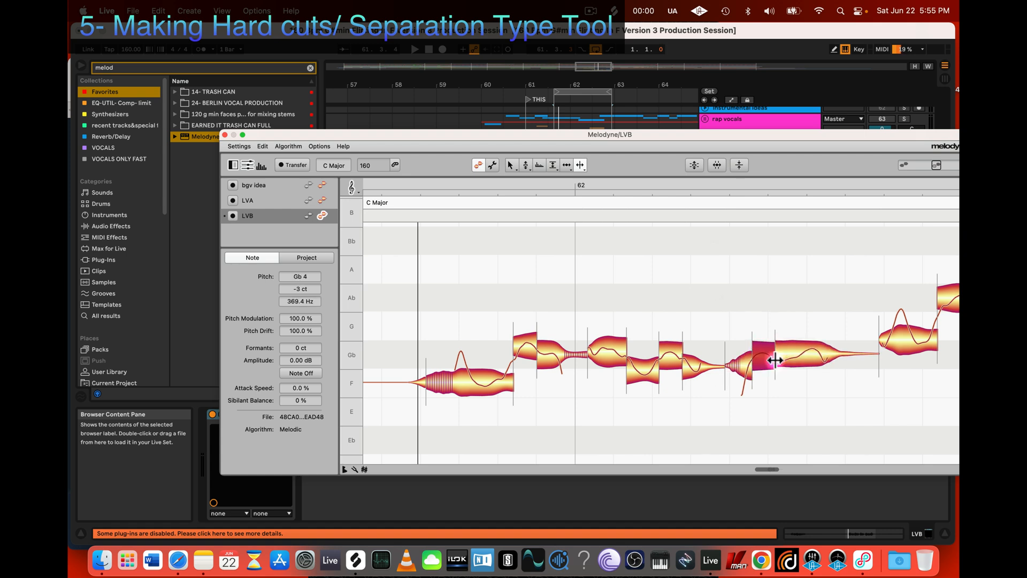
{"action": "double_click", "coordinate": [800, 356]}
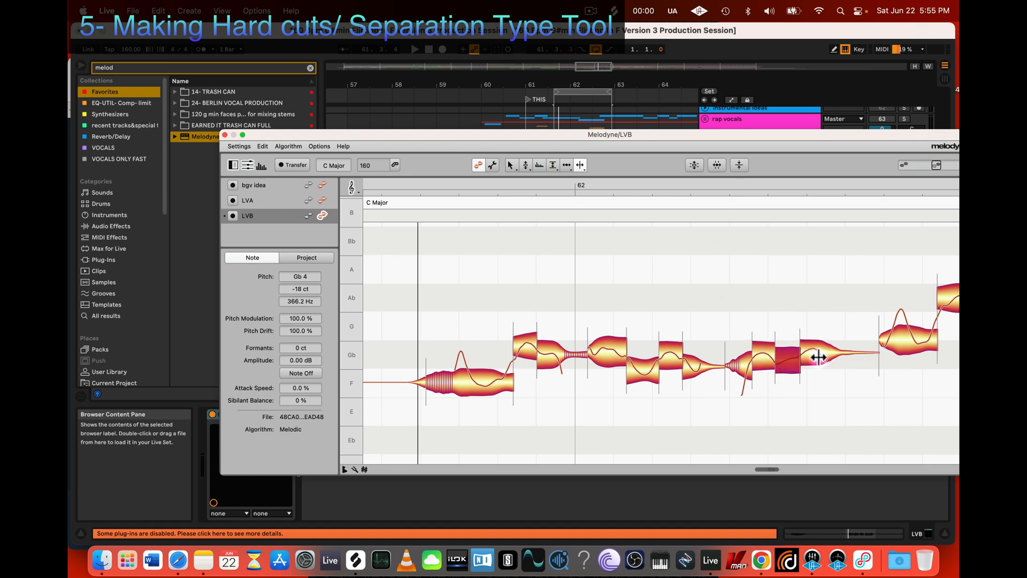
Step: Snap the three parts of the long note after bar 62 to Gb 4, 0 ct
{"action": "key", "text": "2"}
{"action": "left_click", "coordinate": [813, 356]}
{"action": "double_click", "coordinate": [787, 357]}
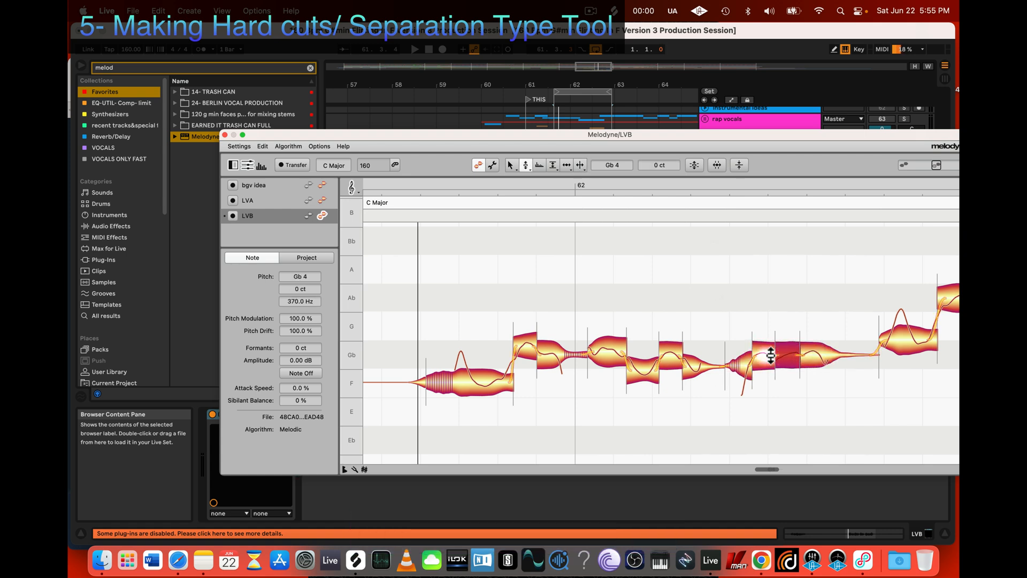
{"action": "double_click", "coordinate": [766, 355]}
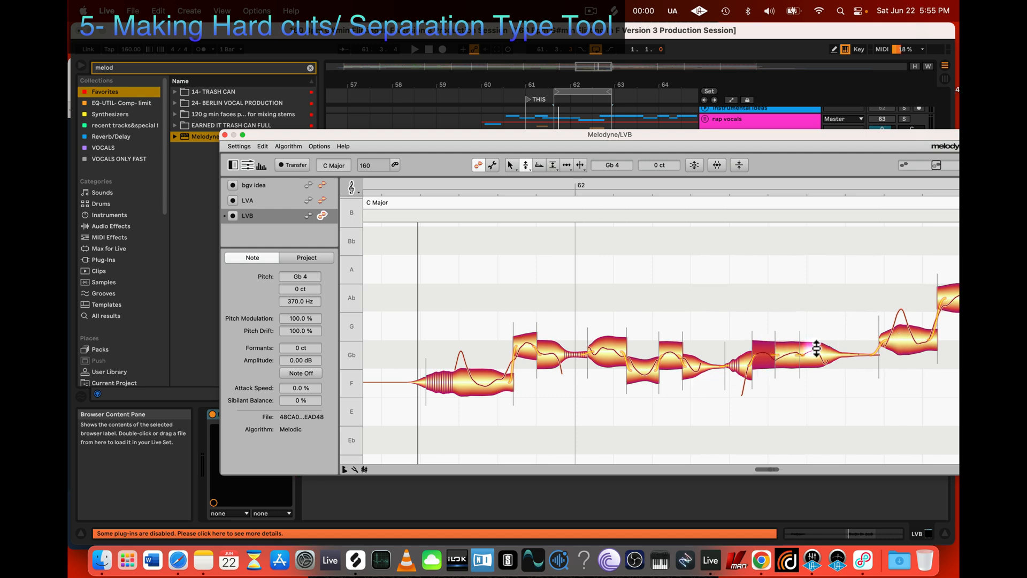
Step: Undo the pitch snaps on the three parts of the long note
{"action": "key", "text": "super+z"}
{"action": "key", "text": "super+z"}
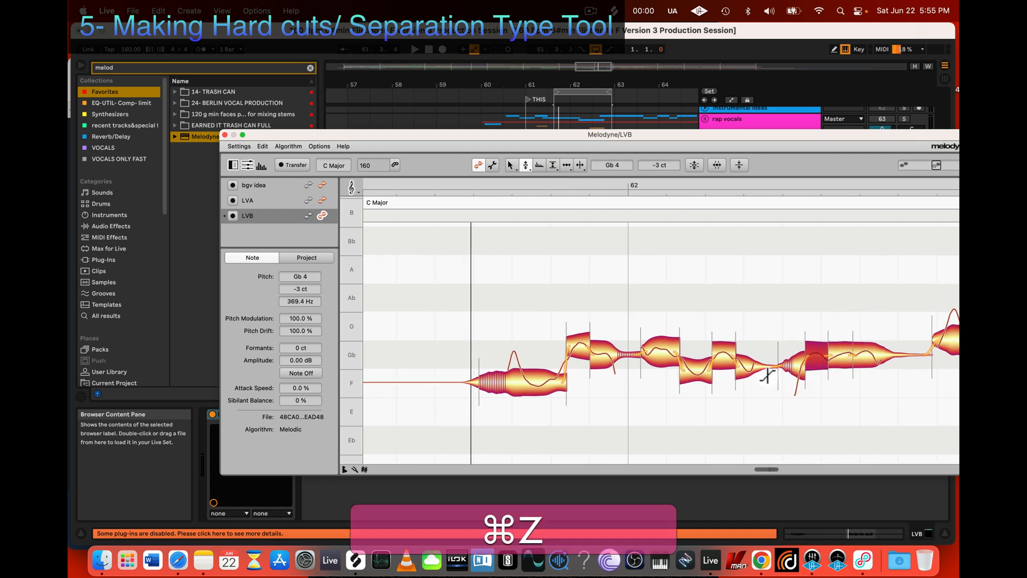
{"action": "key", "text": "super+z"}
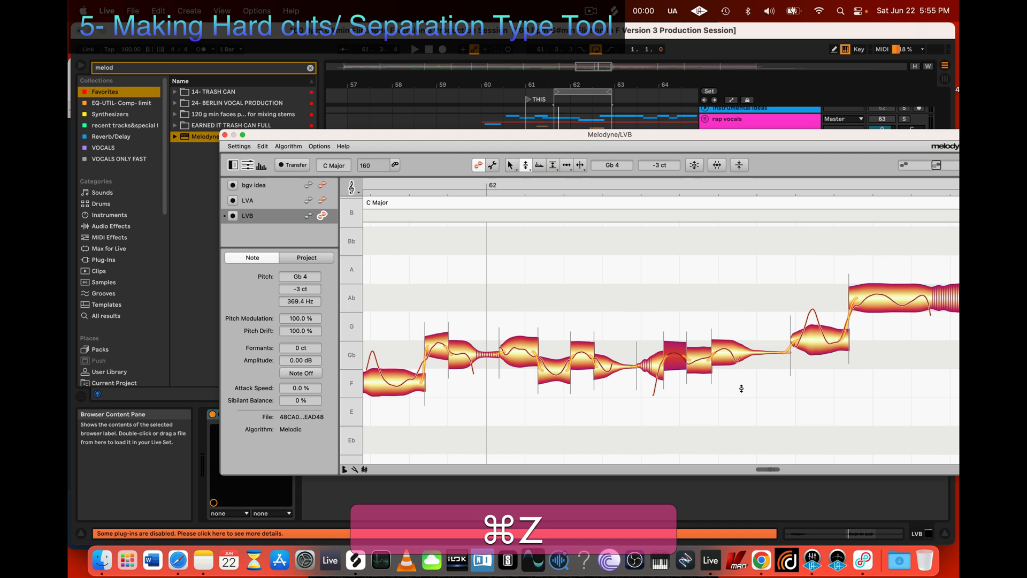
Step: Remove the two separations inside the long note after bar 62 so that it is one piece again
{"action": "left_click_drag", "start_coordinate": [675, 386], "coordinate": [765, 316]}
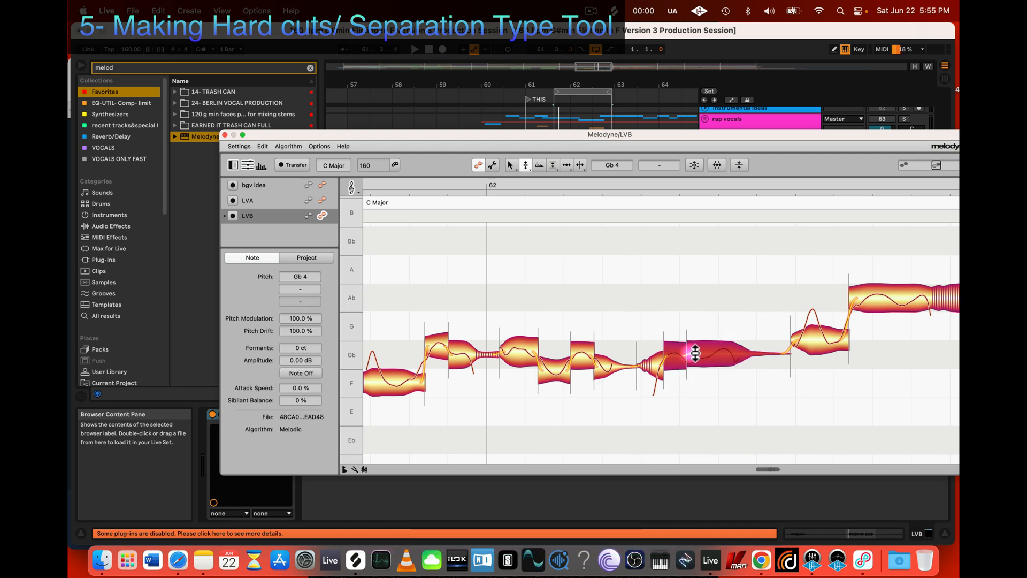
{"action": "key", "text": "3"}
{"action": "left_click", "coordinate": [683, 404]}
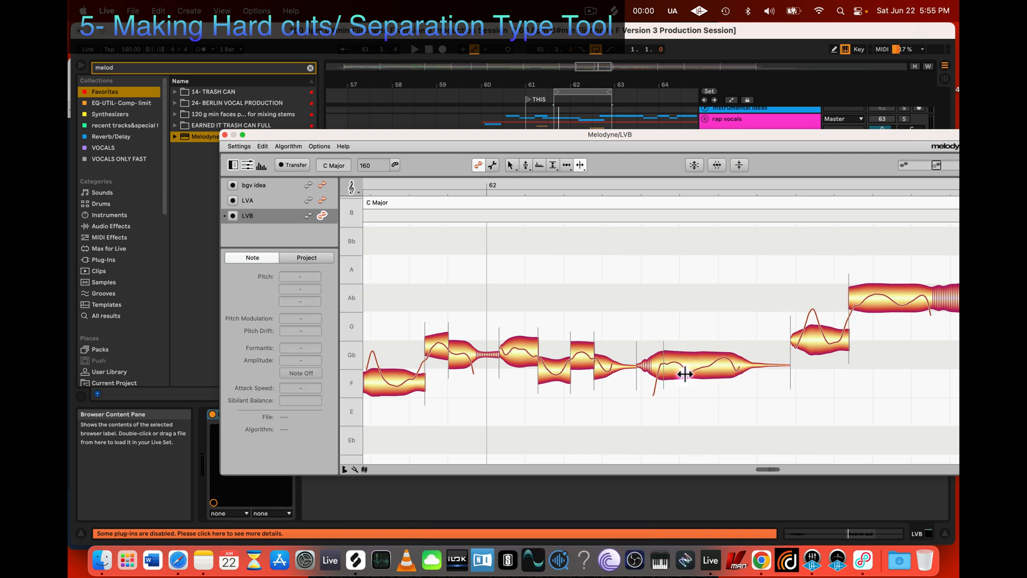
Step: Set the long note's pitch modulation to 16%, snap it to Gb 4, 0 ct, and play the phrase
{"action": "left_click", "coordinate": [684, 373]}
{"action": "left_click", "coordinate": [526, 166]}
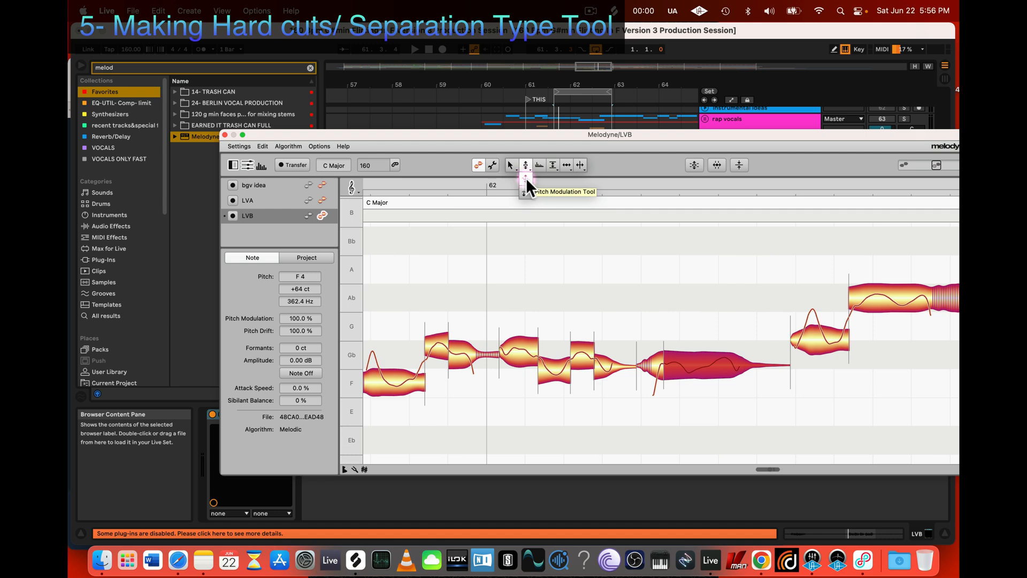
{"action": "left_click_drag", "start_coordinate": [695, 367], "coordinate": [704, 420]}
{"action": "key", "text": "2"}
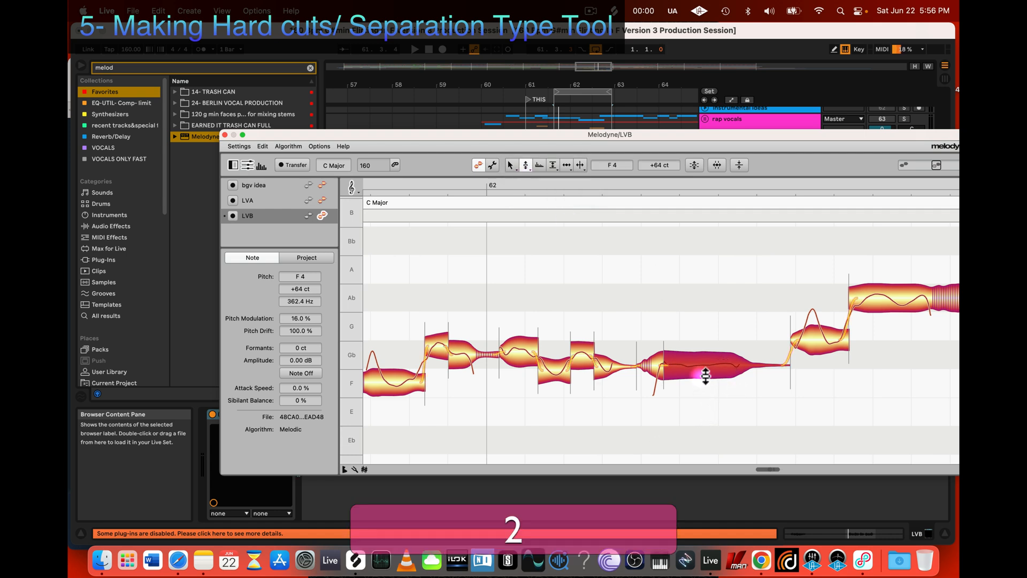
{"action": "double_click", "coordinate": [699, 364]}
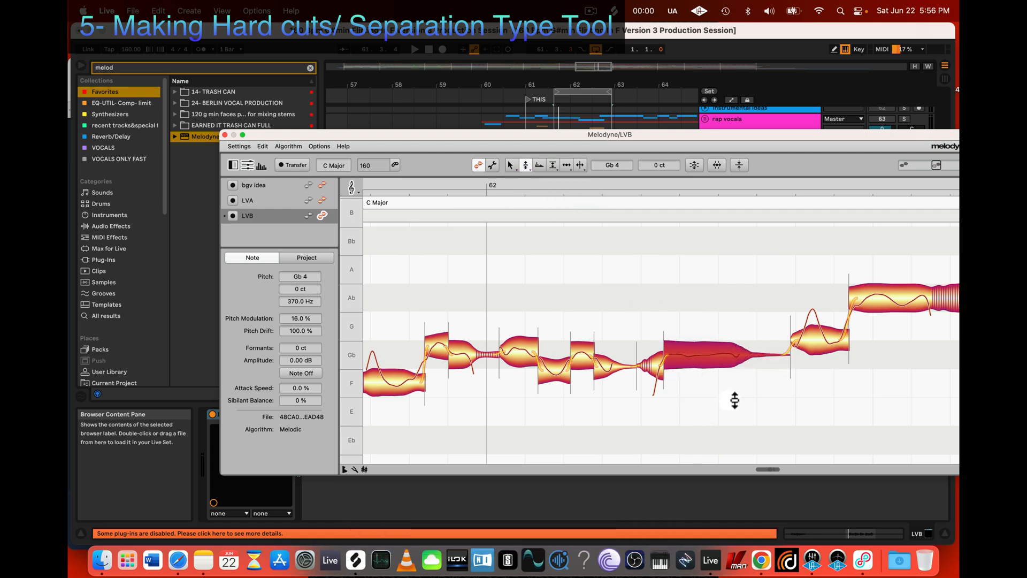
{"action": "key", "text": "space"}
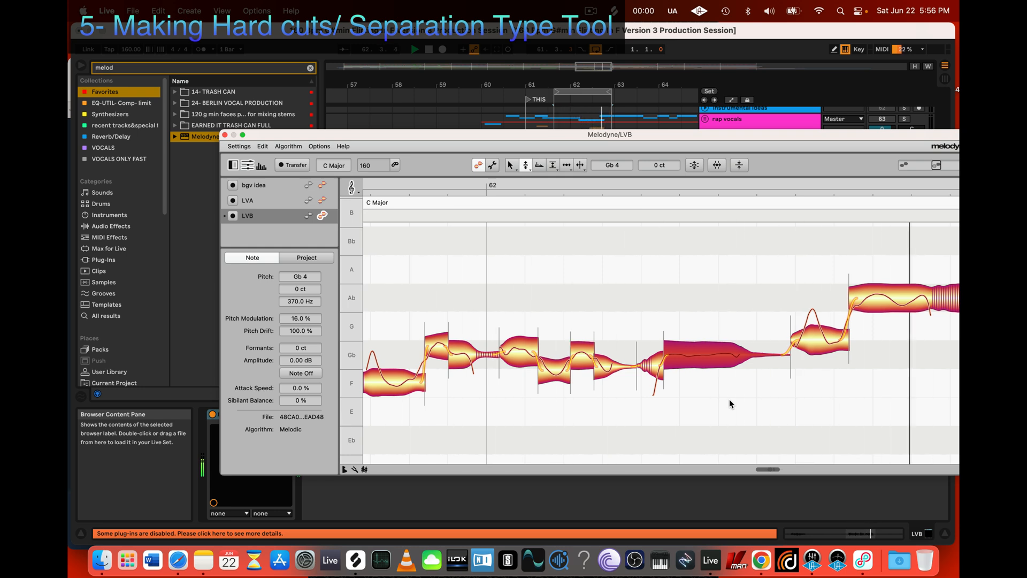
{"action": "key", "text": "space"}
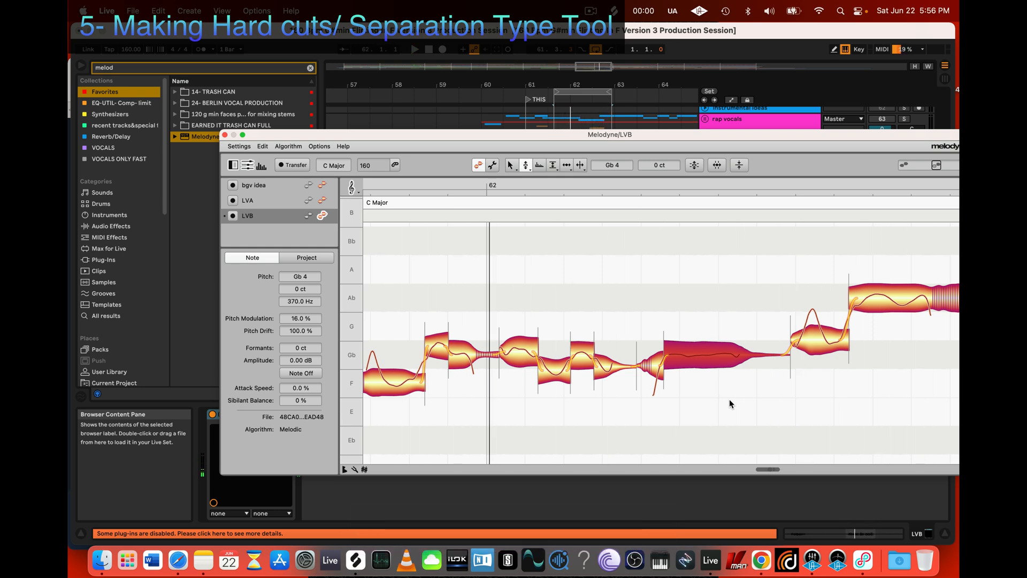
Step: Separate the last Ab 4 note before bar 63 into a short opening part, a main part and a breathy tail
{"action": "scroll", "coordinate": [921, 283], "scroll_direction": "right", "scroll_amount": 3}
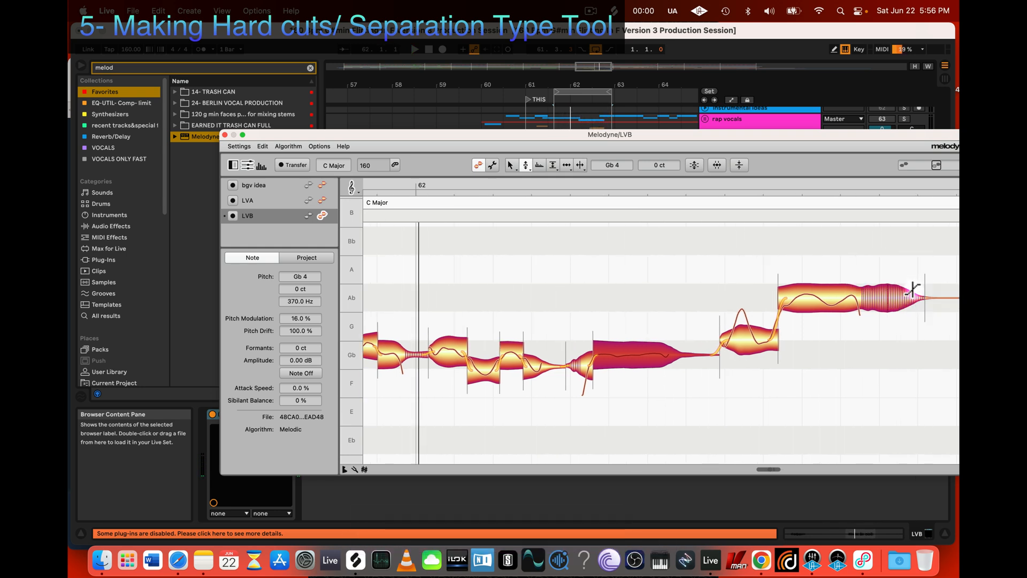
{"action": "left_click", "coordinate": [840, 300]}
{"action": "key", "text": "3"}
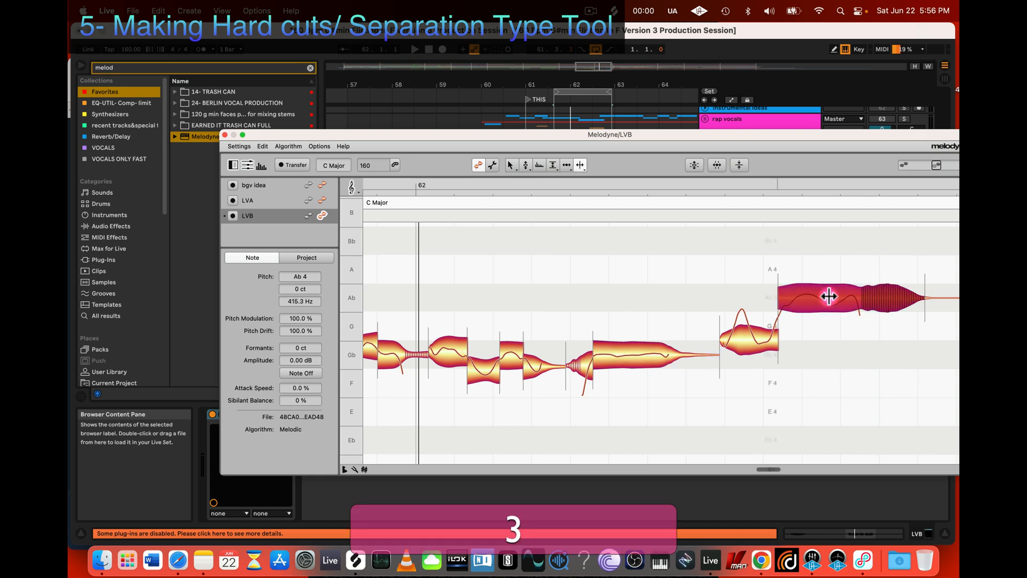
{"action": "double_click", "coordinate": [856, 295]}
{"action": "mouse_move", "coordinate": [856, 294]}
{"action": "left_mouse_down"}
{"action": "mouse_move", "coordinate": [839, 296]}
{"action": "mouse_move", "coordinate": [853, 294]}
{"action": "left_mouse_up"}
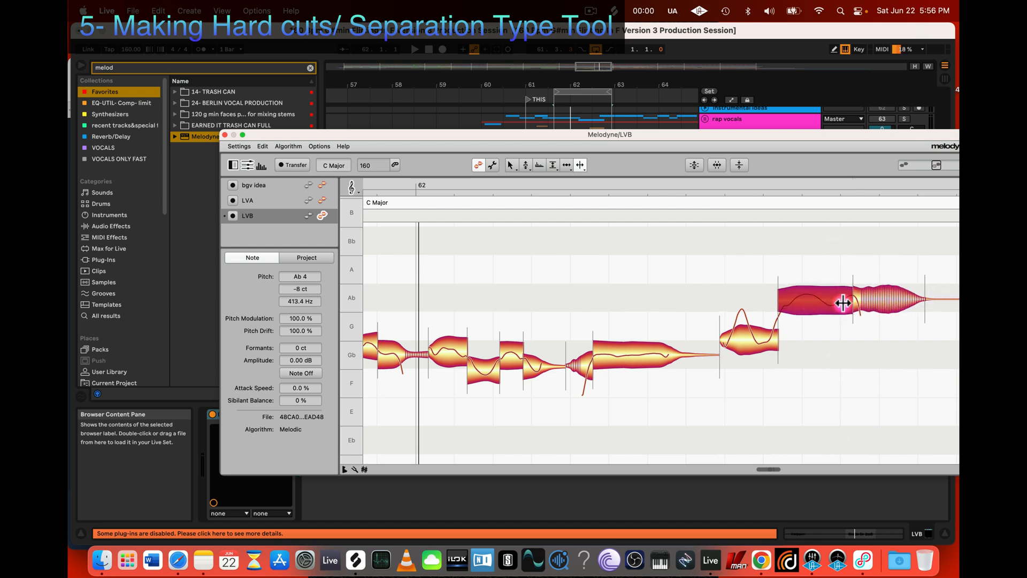
{"action": "left_click", "coordinate": [789, 303]}
Step: Set the pitch modulation of the Ab 4 note's main part to 53%
{"action": "left_click", "coordinate": [814, 303]}
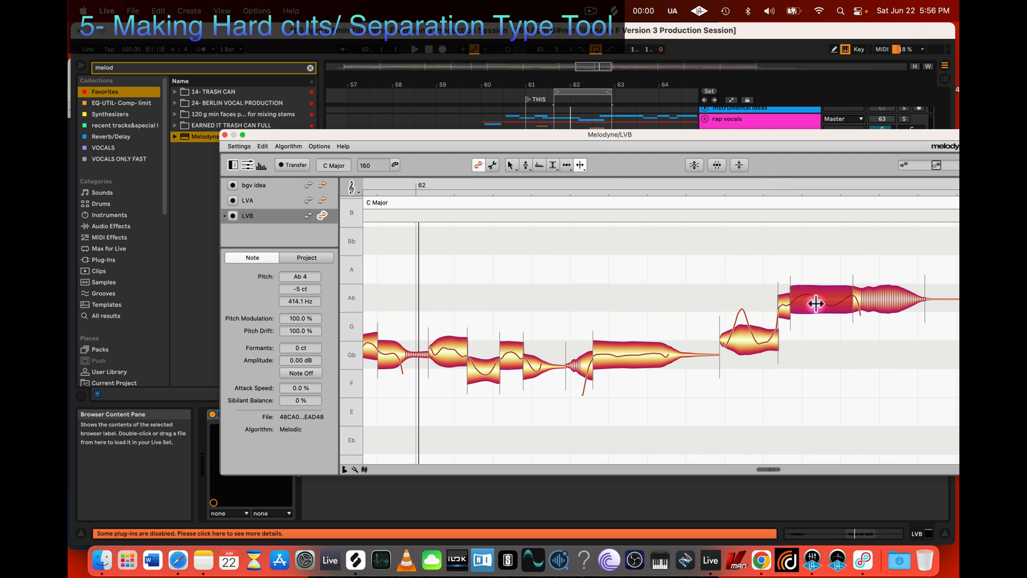
{"action": "key", "text": "4"}
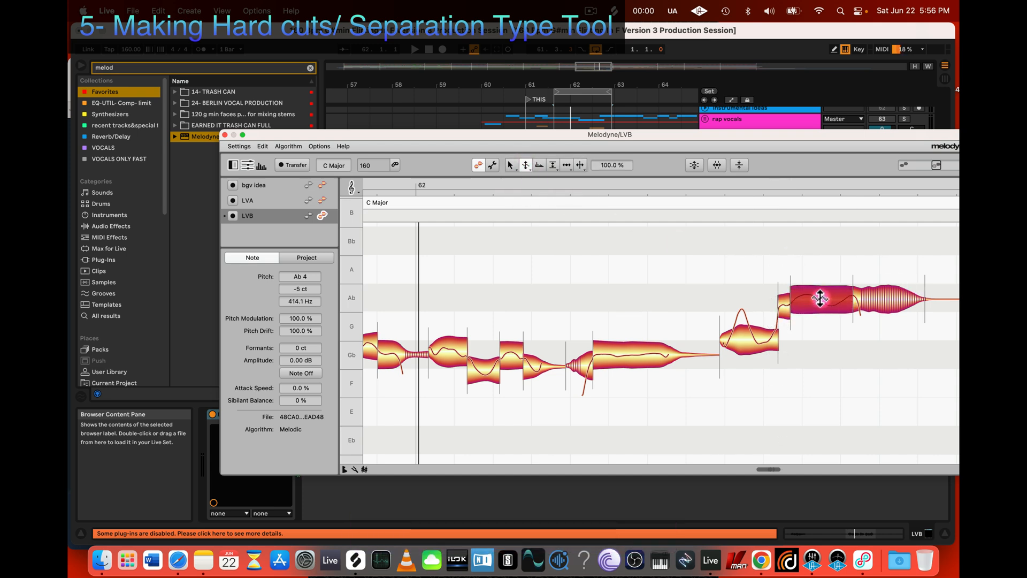
{"action": "left_click_drag", "start_coordinate": [820, 298], "coordinate": [820, 325]}
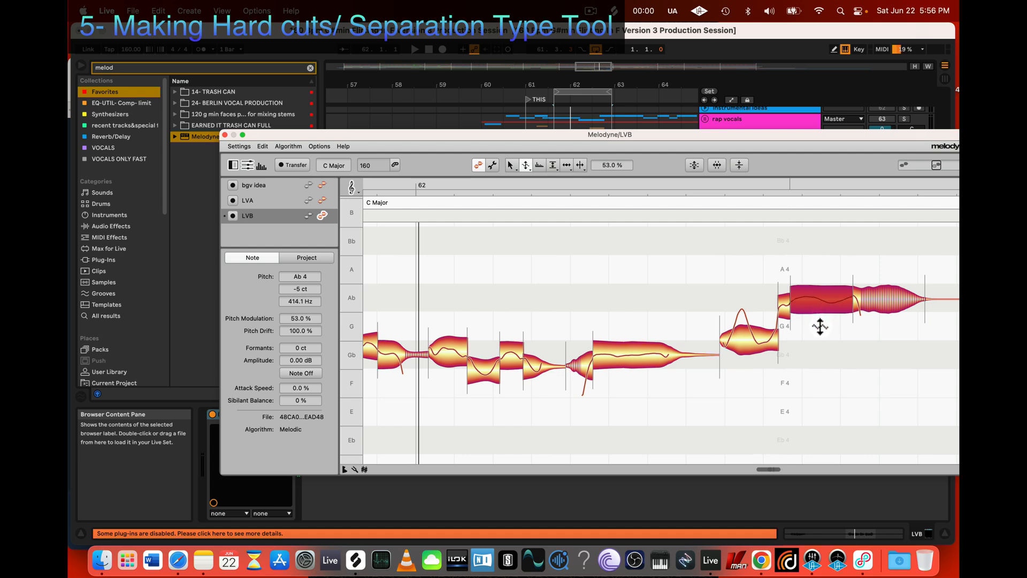
{"action": "left_click", "coordinate": [818, 343]}
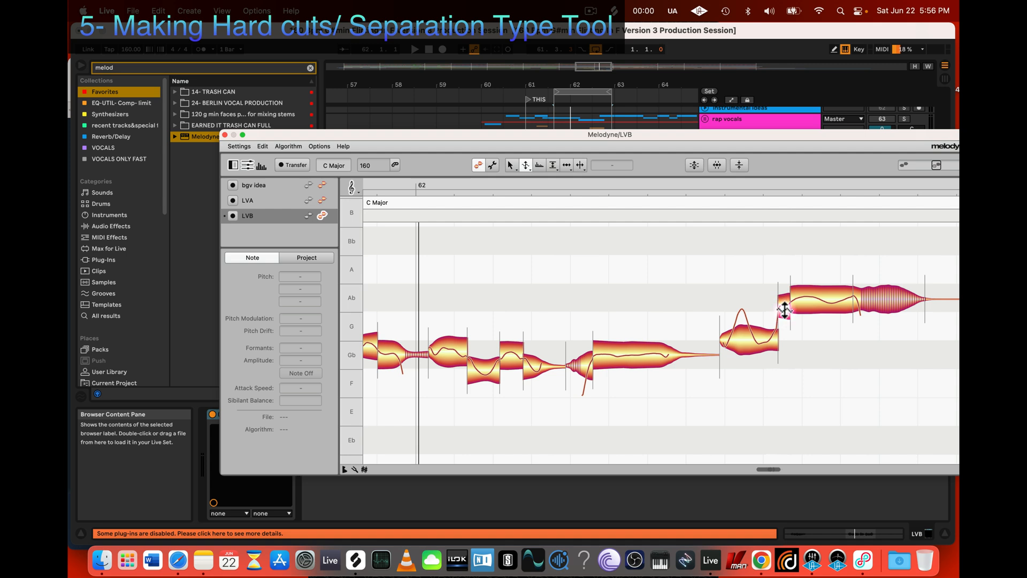
Step: Inspect the Ab 4 note's short opening part and the note before it with the Pitch Modulation and Pitch tools
{"action": "left_click", "coordinate": [525, 164]}
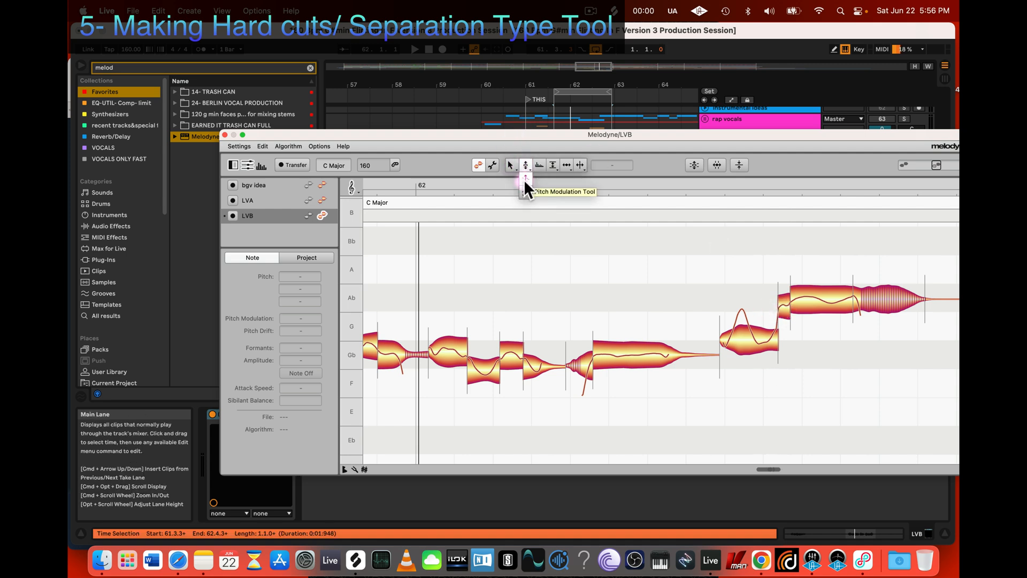
{"action": "left_click", "coordinate": [525, 180]}
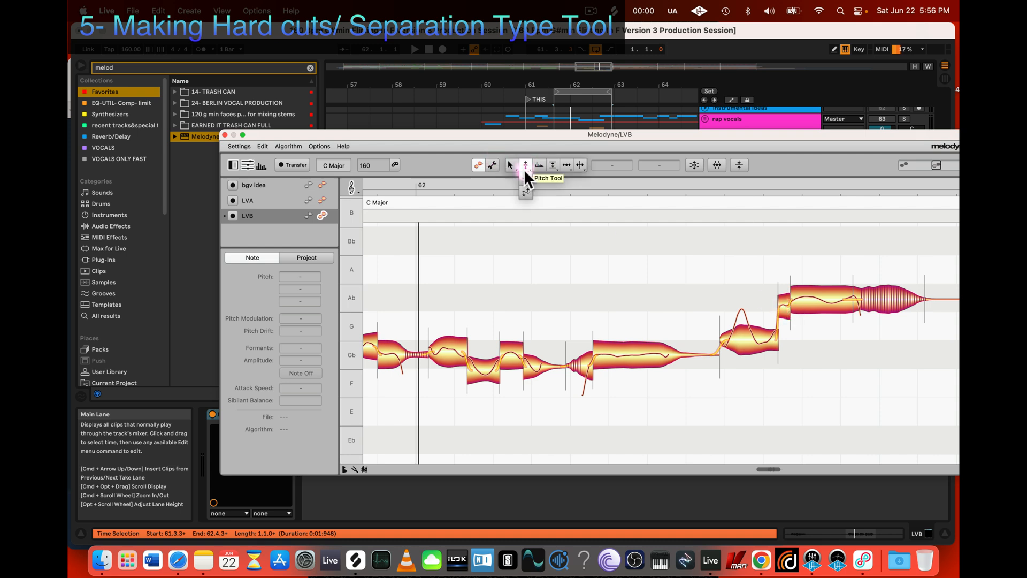
{"action": "left_click", "coordinate": [524, 165]}
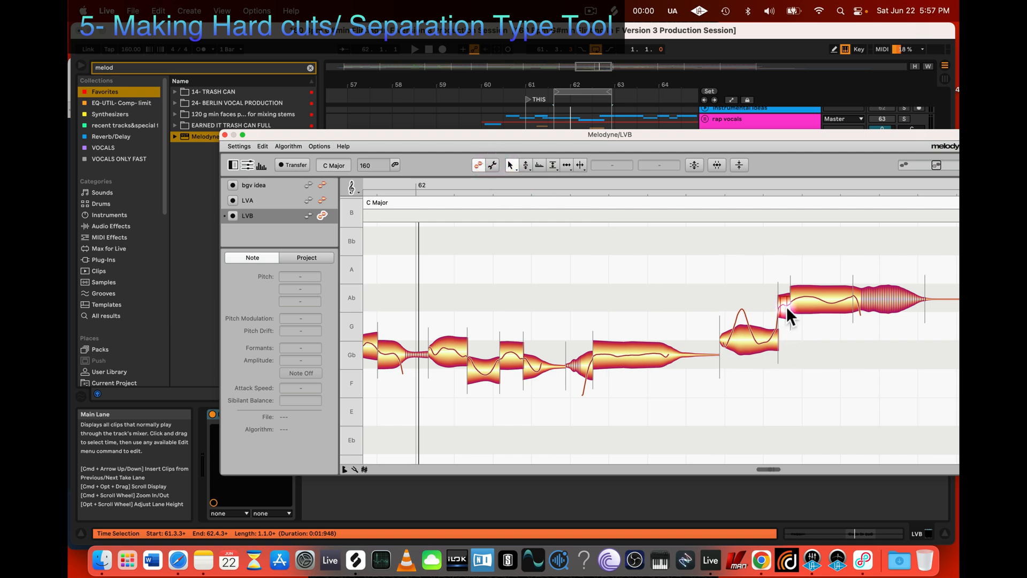
{"action": "key", "text": "z"}
{"action": "left_click_drag", "start_coordinate": [668, 416], "coordinate": [713, 430]}
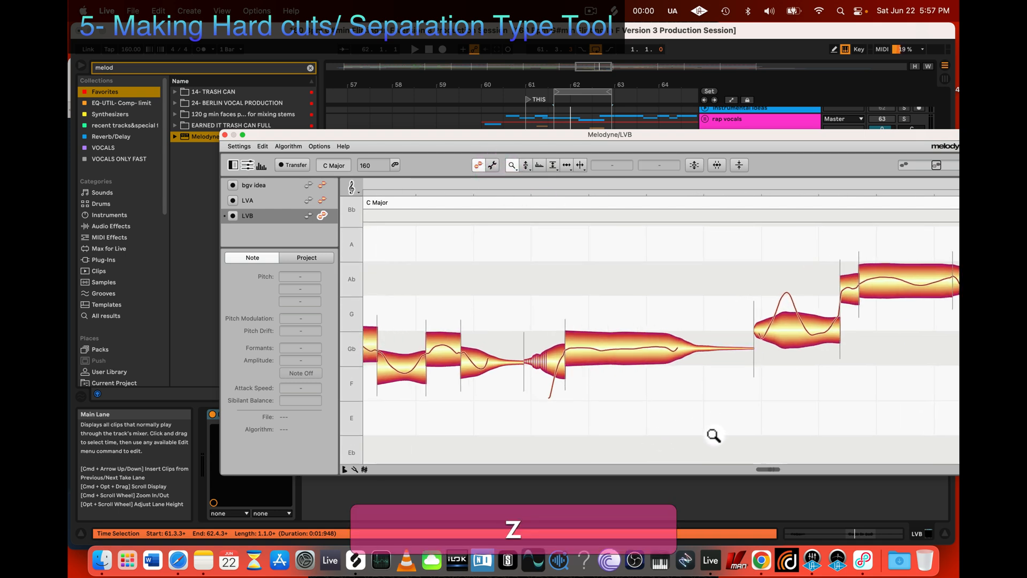
{"action": "scroll", "coordinate": [714, 431], "scroll_direction": "right", "scroll_amount": 2}
{"action": "scroll", "coordinate": [714, 431], "scroll_direction": "up", "scroll_amount": 3}
{"action": "scroll", "coordinate": [714, 431], "scroll_direction": "left", "scroll_amount": 1}
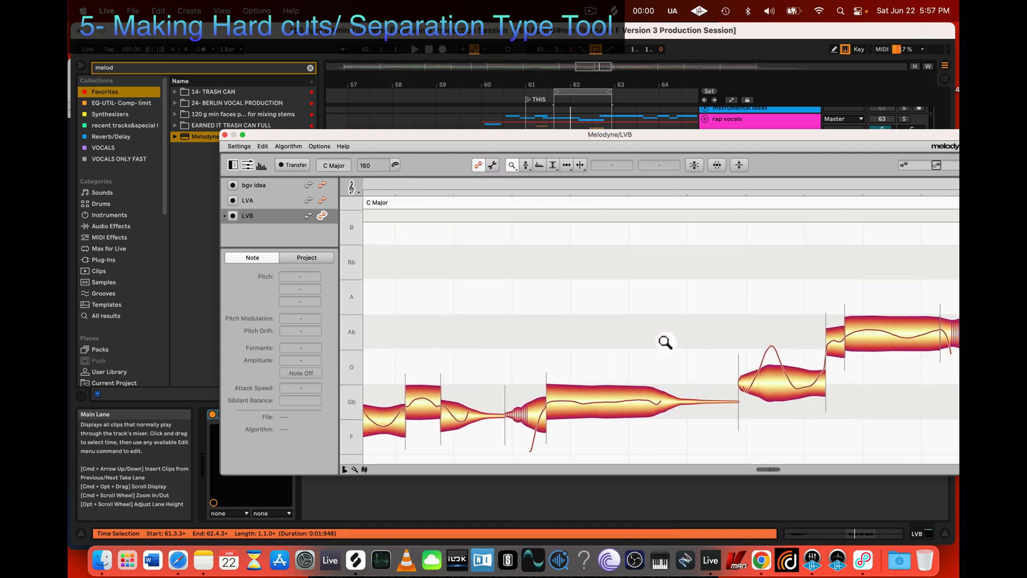
{"action": "left_click", "coordinate": [527, 166]}
{"action": "left_click", "coordinate": [838, 339]}
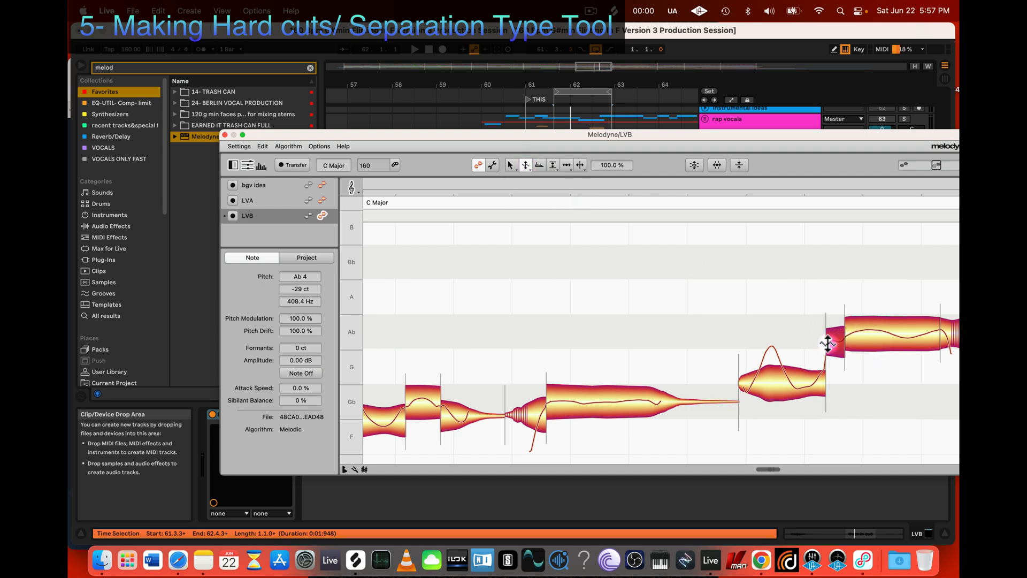
{"action": "key", "text": "2"}
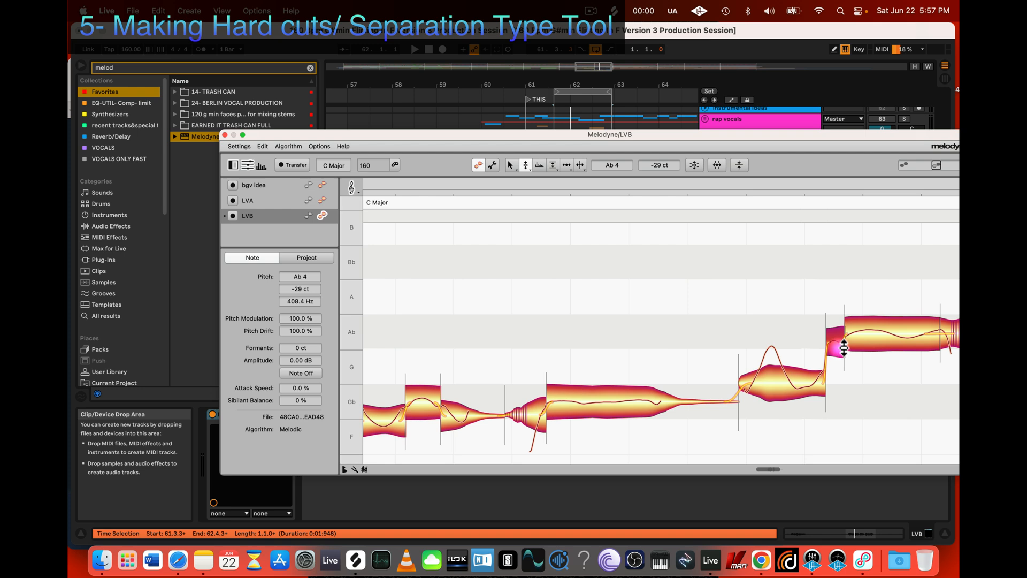
{"action": "left_click", "coordinate": [524, 165]}
{"action": "left_click", "coordinate": [820, 379]}
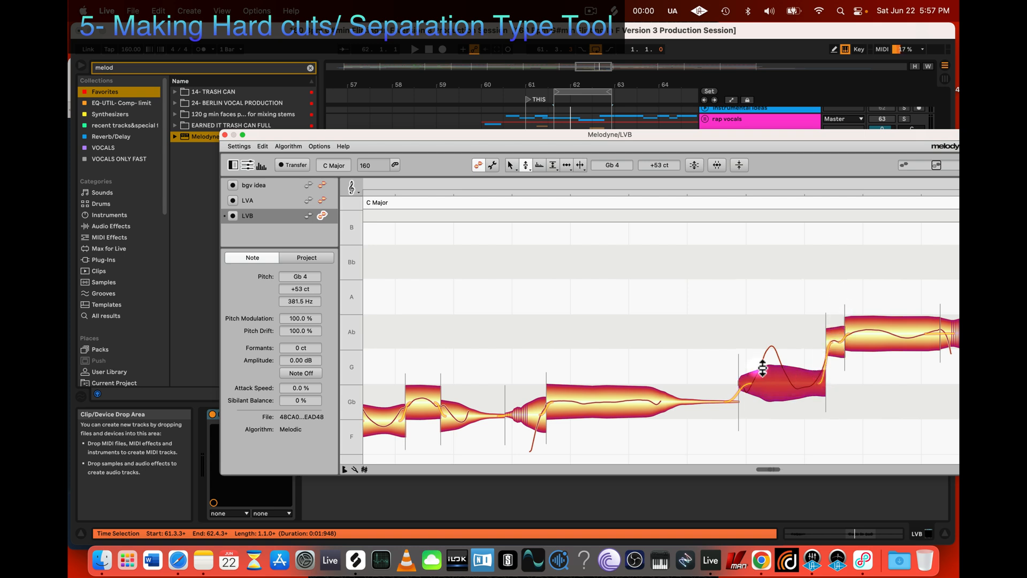
Step: Examine the pitch curve of the note before the Ab 4 note up close and within the whole phrase
{"action": "key", "text": "z"}
{"action": "left_click_drag", "start_coordinate": [635, 389], "coordinate": [720, 414]}
{"action": "scroll", "coordinate": [706, 393], "scroll_direction": "right", "scroll_amount": 5}
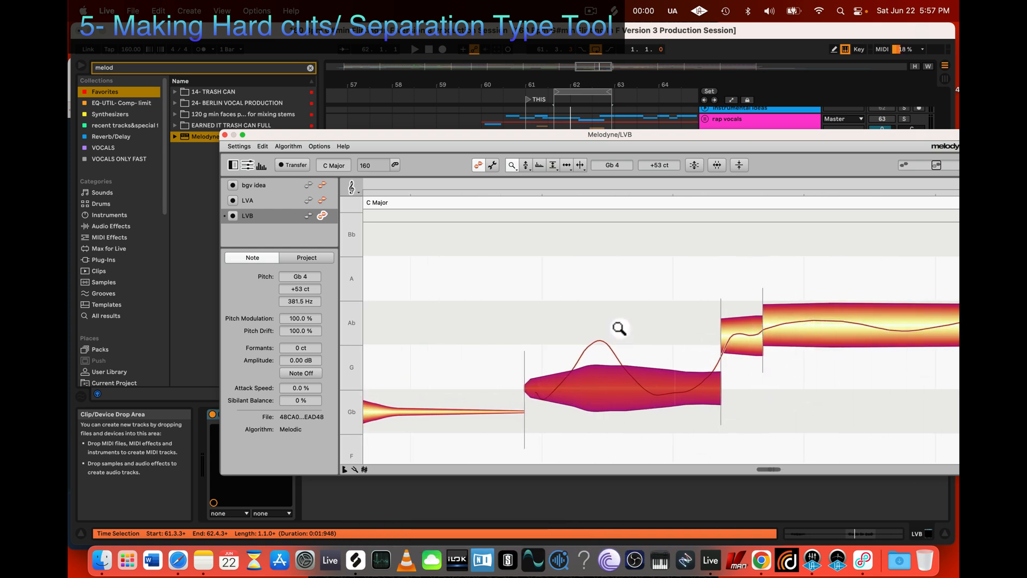
{"action": "left_click_drag", "start_coordinate": [619, 327], "coordinate": [607, 295]}
{"action": "scroll", "coordinate": [512, 263], "scroll_direction": "left", "scroll_amount": 2}
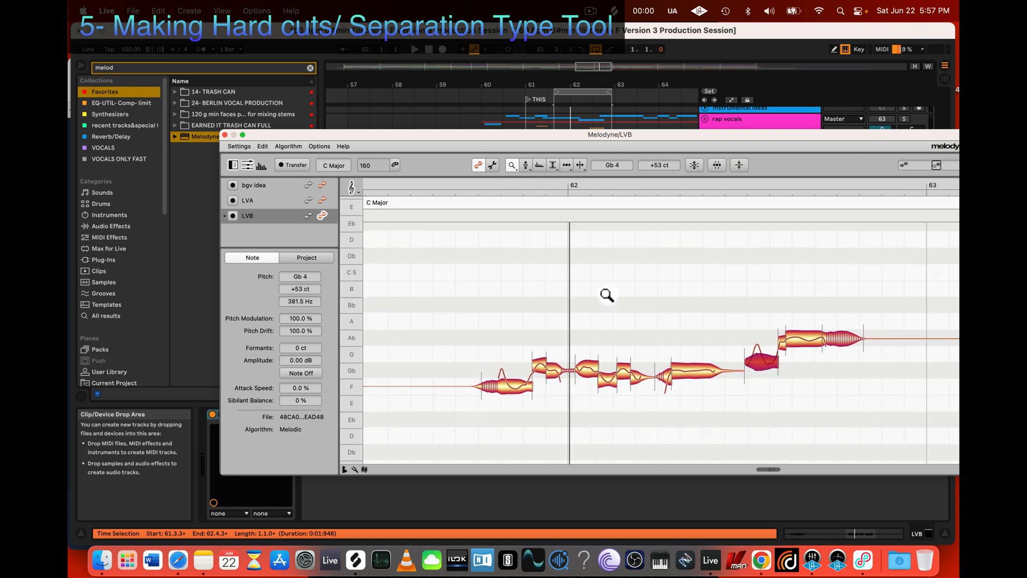
{"action": "scroll", "coordinate": [608, 317], "scroll_direction": "left", "scroll_amount": 2}
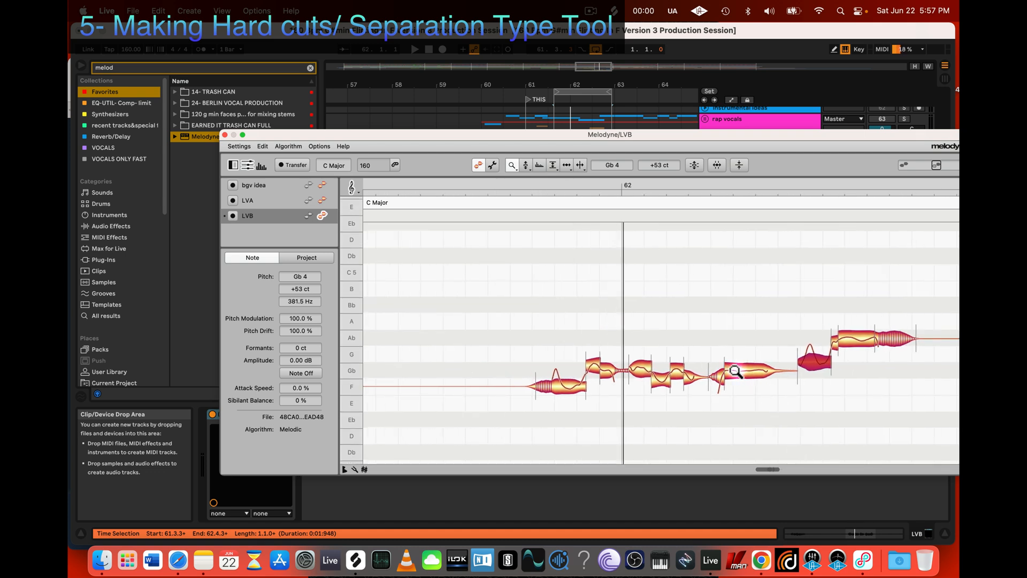
{"action": "key", "text": "super+z"}
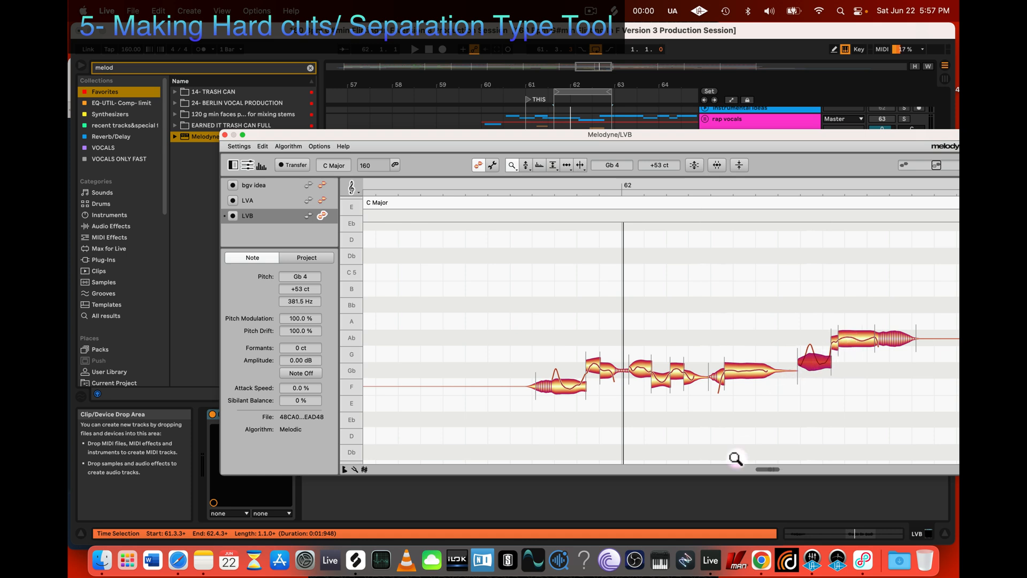
Step: Separate the tapering end from the long Gb 4 note after bar 62
{"action": "key", "text": "z"}
{"action": "left_click_drag", "start_coordinate": [726, 441], "coordinate": [809, 445]}
{"action": "scroll", "coordinate": [808, 444], "scroll_direction": "right", "scroll_amount": 4}
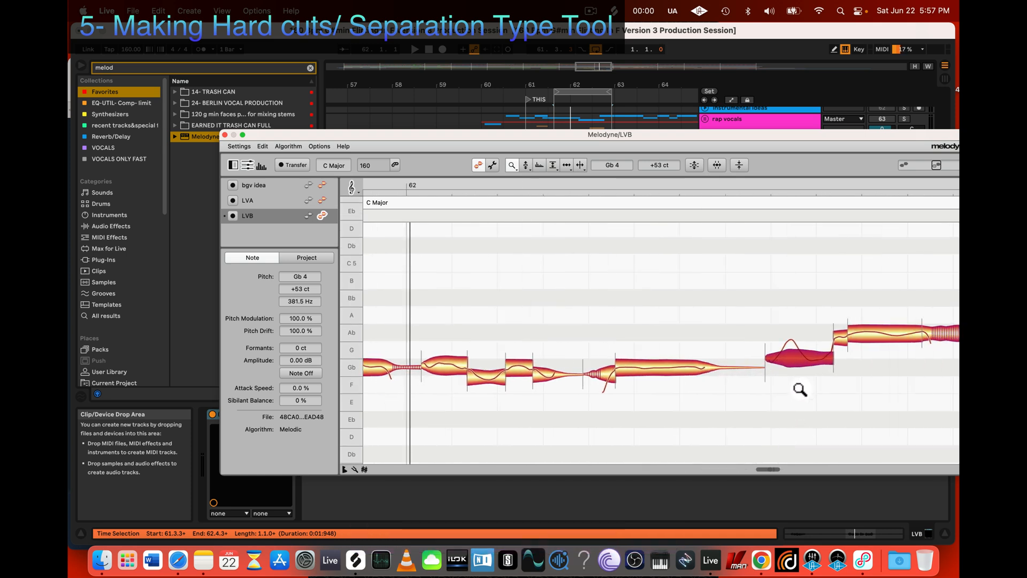
{"action": "key", "text": "2"}
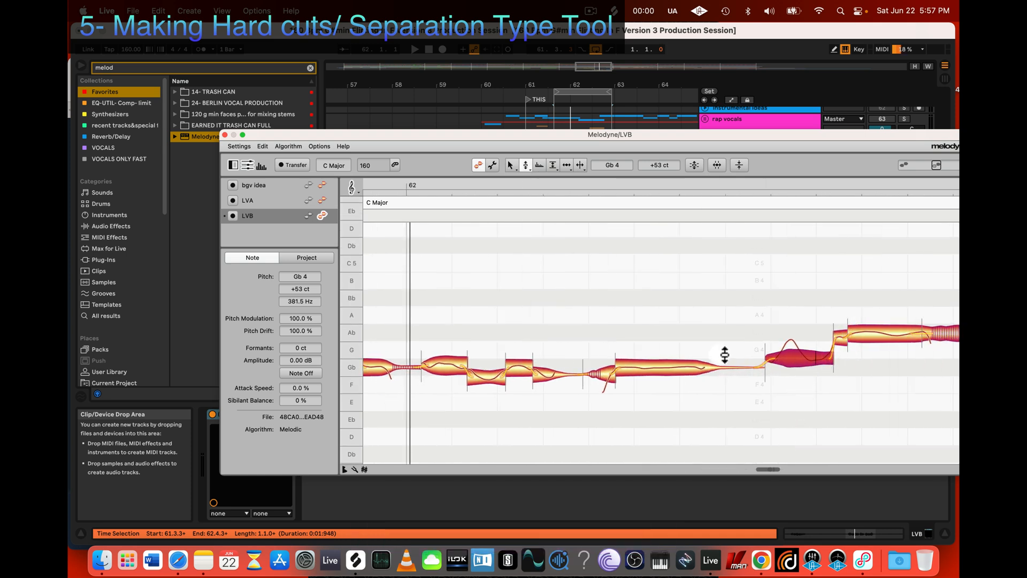
{"action": "key", "text": "3"}
{"action": "double_click", "coordinate": [695, 368]}
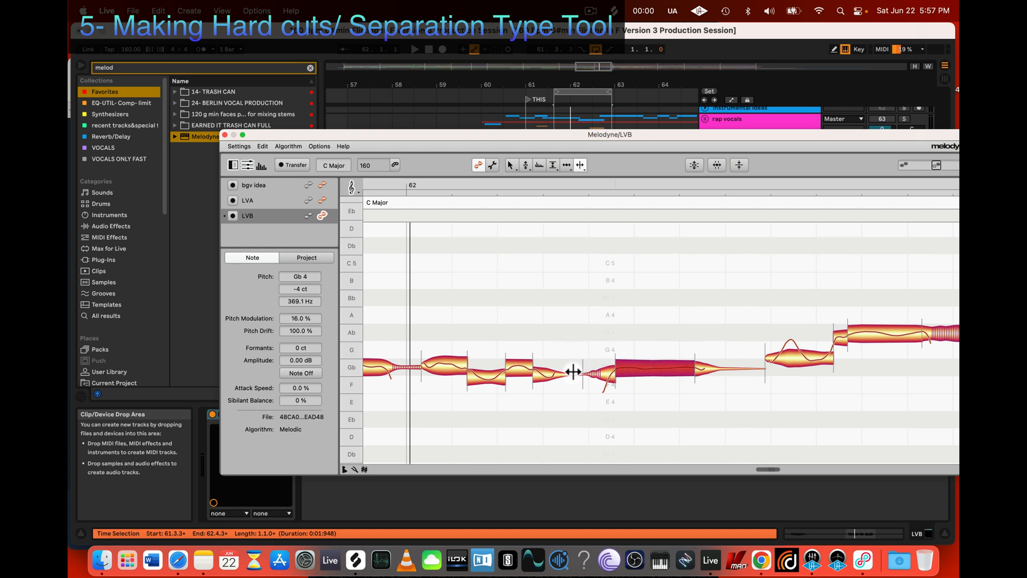
Step: Lower the note before the Ab 4 note's short opening part to Gb 4 while playing back the LVB phrase
{"action": "scroll", "coordinate": [489, 378], "scroll_direction": "left", "scroll_amount": 1}
{"action": "scroll", "coordinate": [489, 379], "scroll_direction": "left", "scroll_amount": 1}
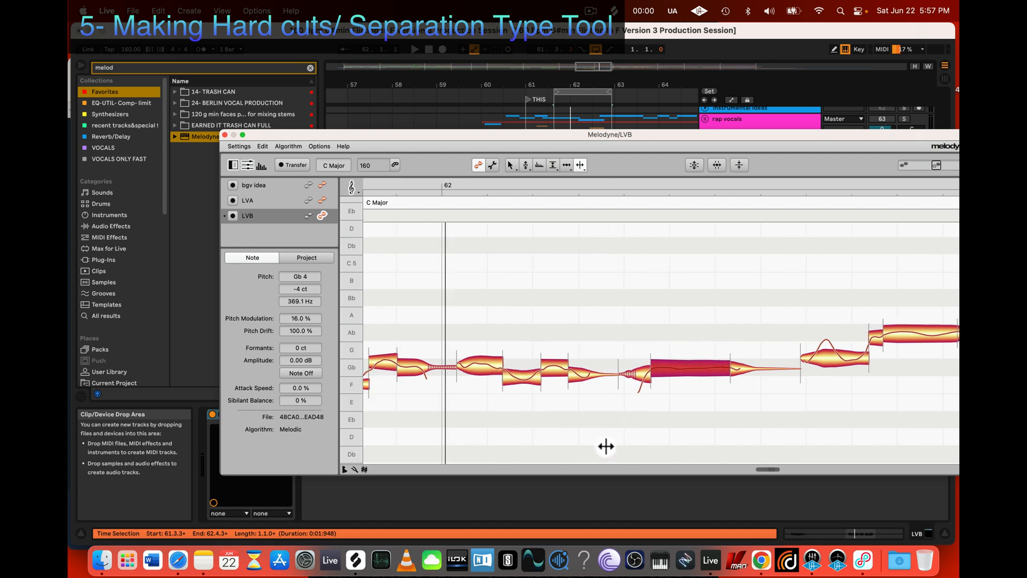
{"action": "key", "text": "z"}
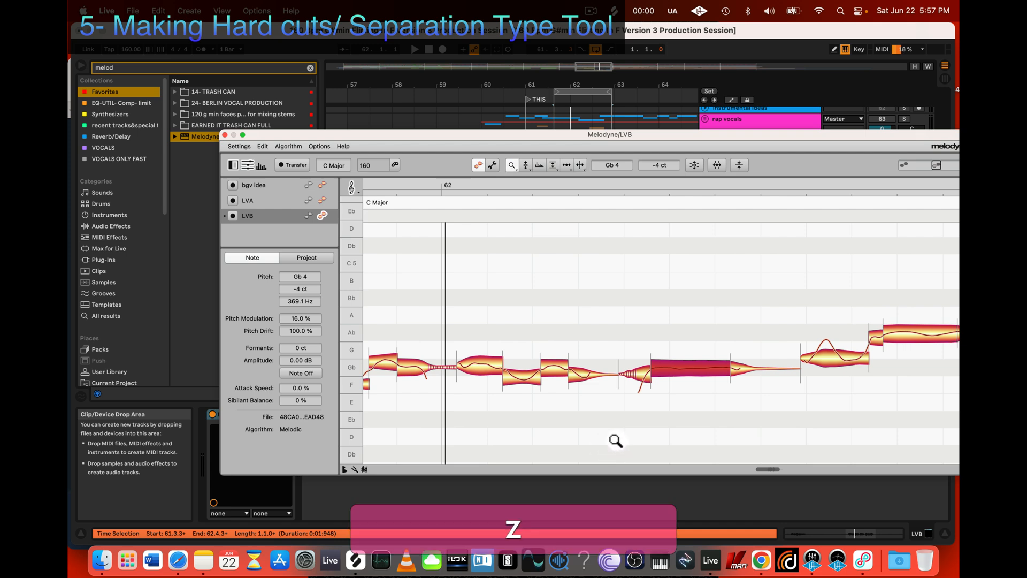
{"action": "left_click_drag", "start_coordinate": [614, 439], "coordinate": [572, 419]}
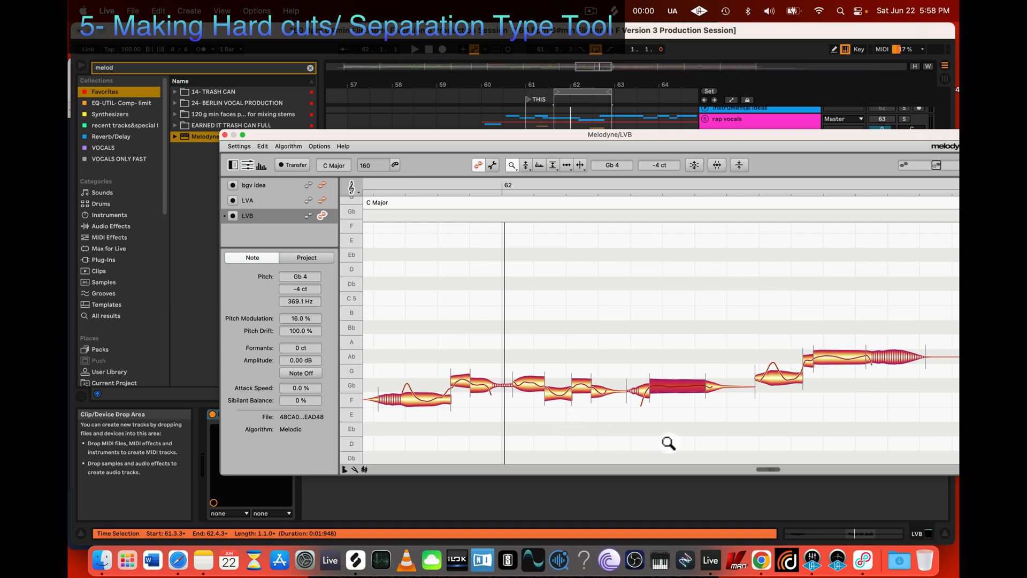
{"action": "left_click_drag", "start_coordinate": [693, 430], "coordinate": [646, 420]}
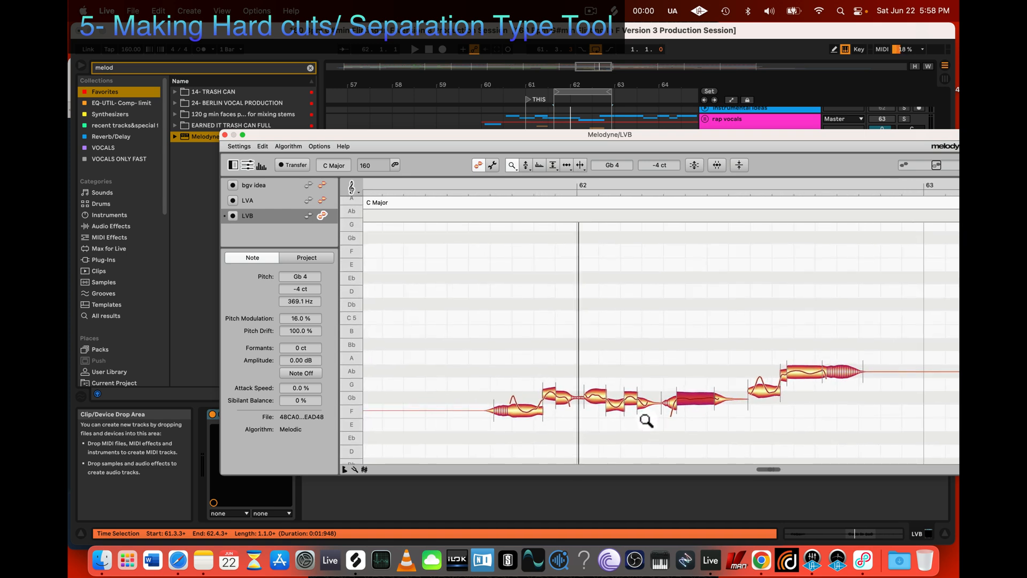
{"action": "scroll", "coordinate": [647, 423], "scroll_direction": "down", "scroll_amount": 2}
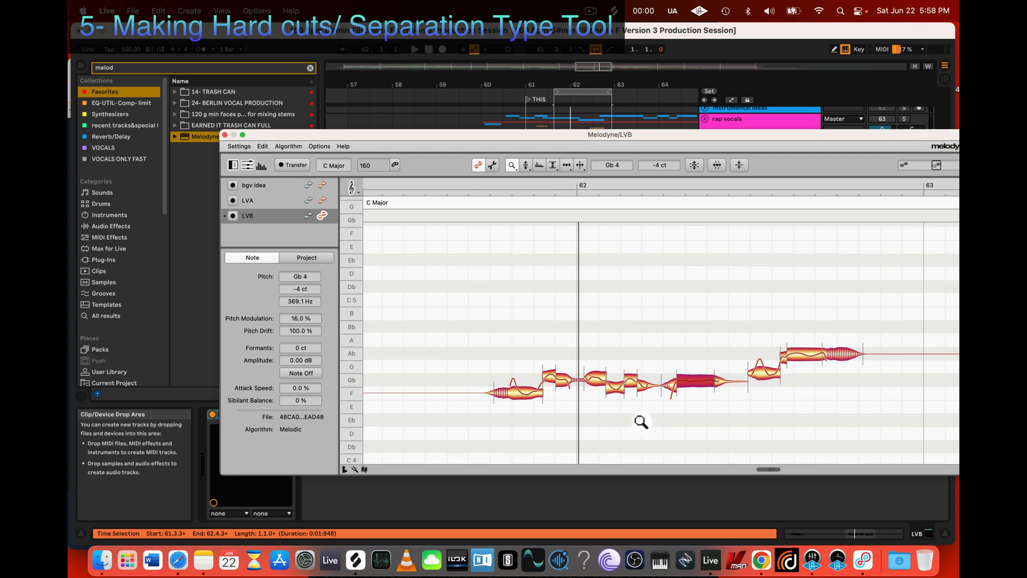
{"action": "key", "text": "space"}
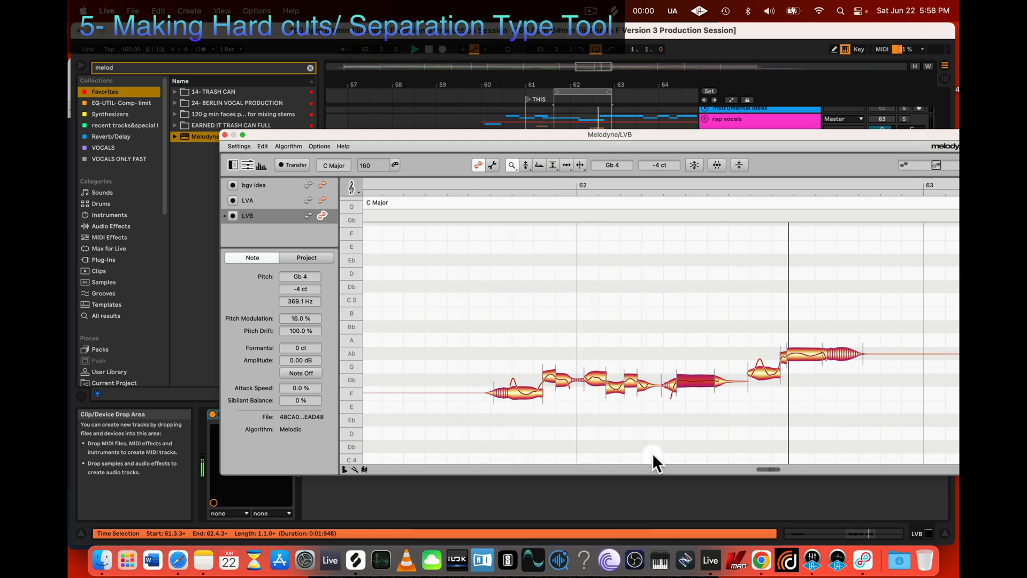
{"action": "left_click_drag", "start_coordinate": [701, 444], "coordinate": [719, 438]}
{"action": "key", "text": "2"}
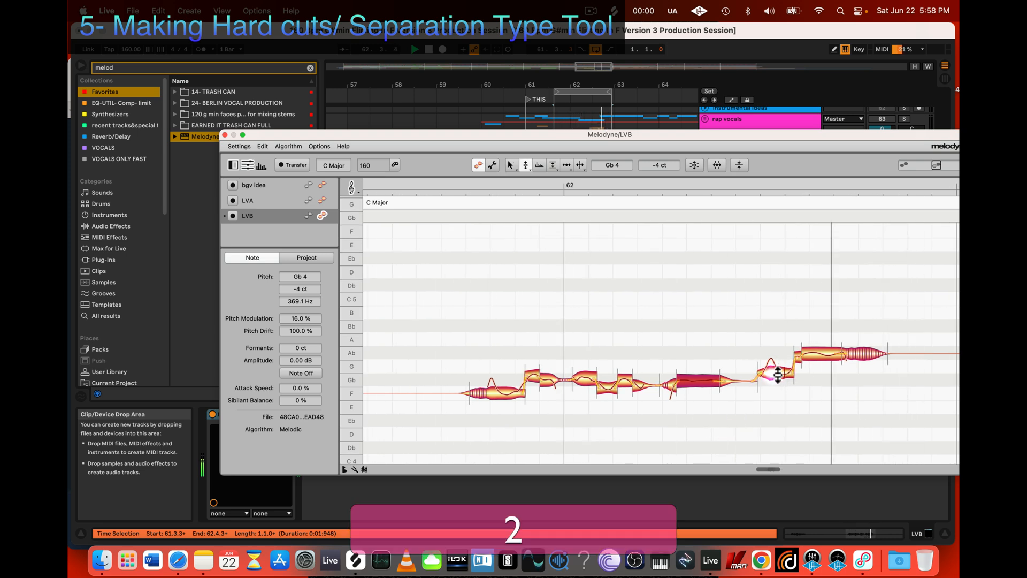
{"action": "left_click_drag", "start_coordinate": [778, 374], "coordinate": [775, 380]}
{"action": "left_click", "coordinate": [799, 353]}
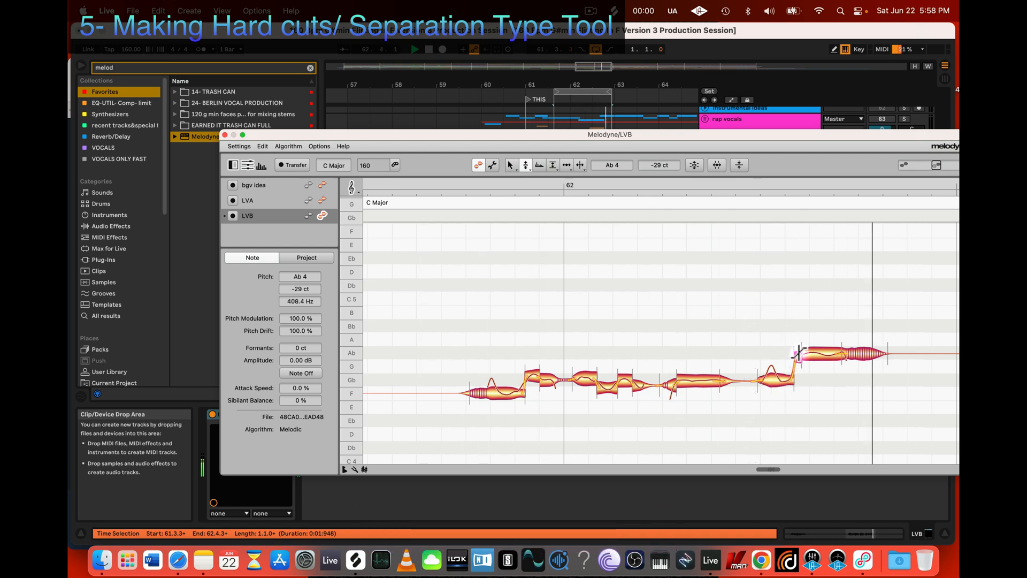
{"action": "key", "text": "space"}
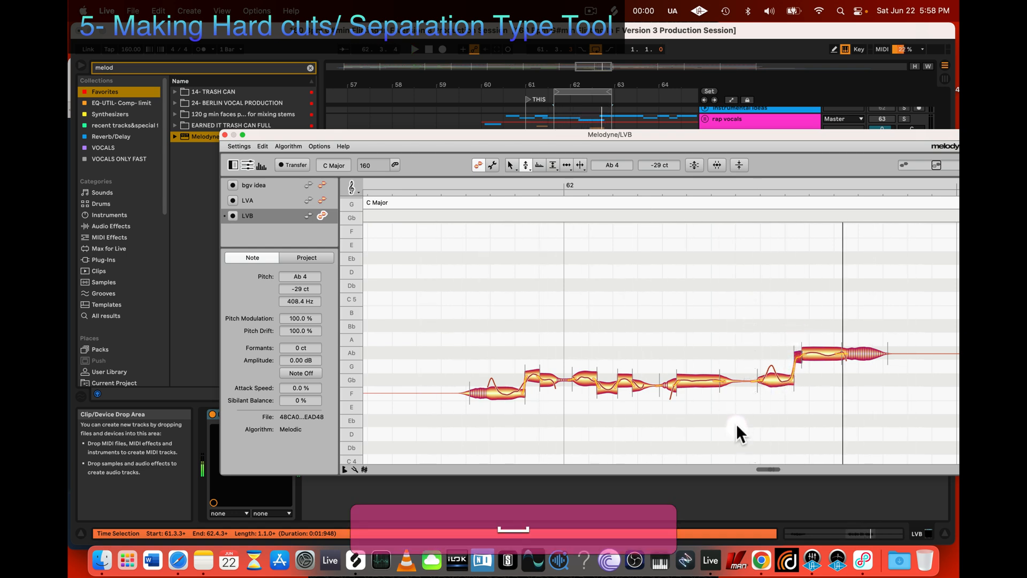
Step: Examine the pitch transition between the Gb 4 note and the Ab 4 note's short opening part while replaying the phrase
{"action": "left_click", "coordinate": [521, 163]}
{"action": "left_click", "coordinate": [526, 166]}
{"action": "left_click", "coordinate": [790, 381]}
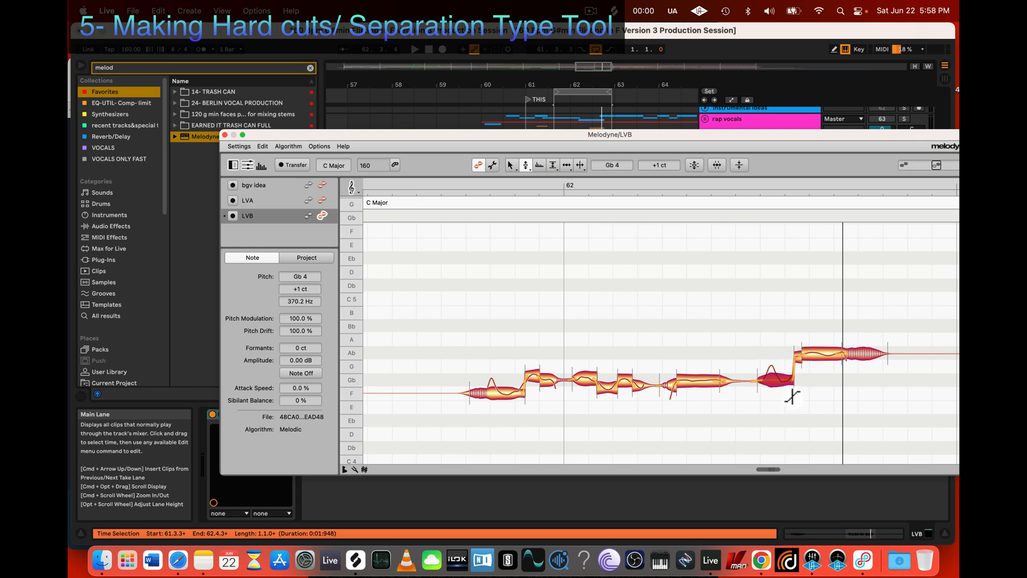
{"action": "left_click", "coordinate": [799, 346]}
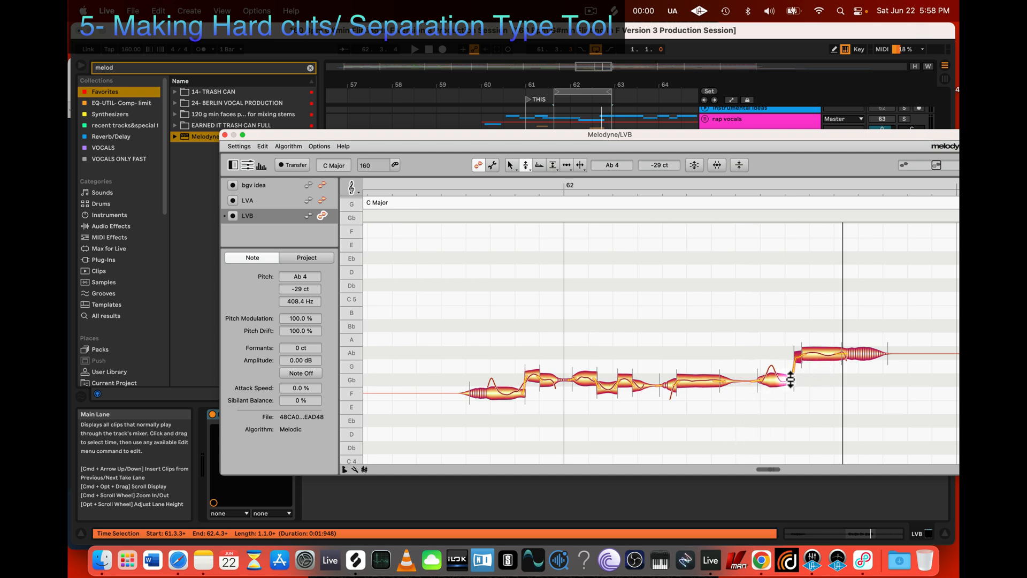
{"action": "key", "text": "space"}
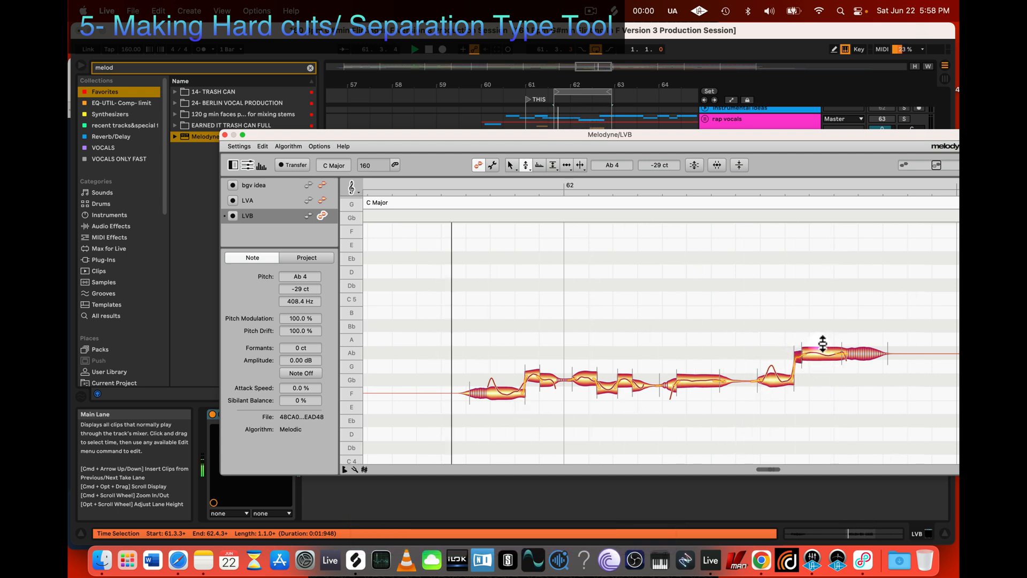
{"action": "left_click", "coordinate": [789, 382]}
{"action": "left_click", "coordinate": [793, 322]}
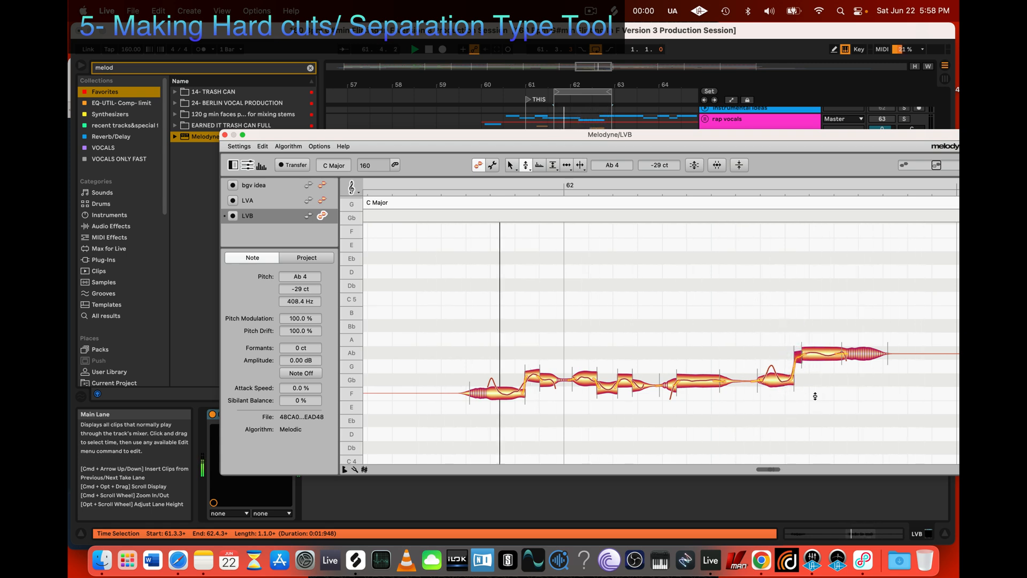
{"action": "key", "text": "space"}
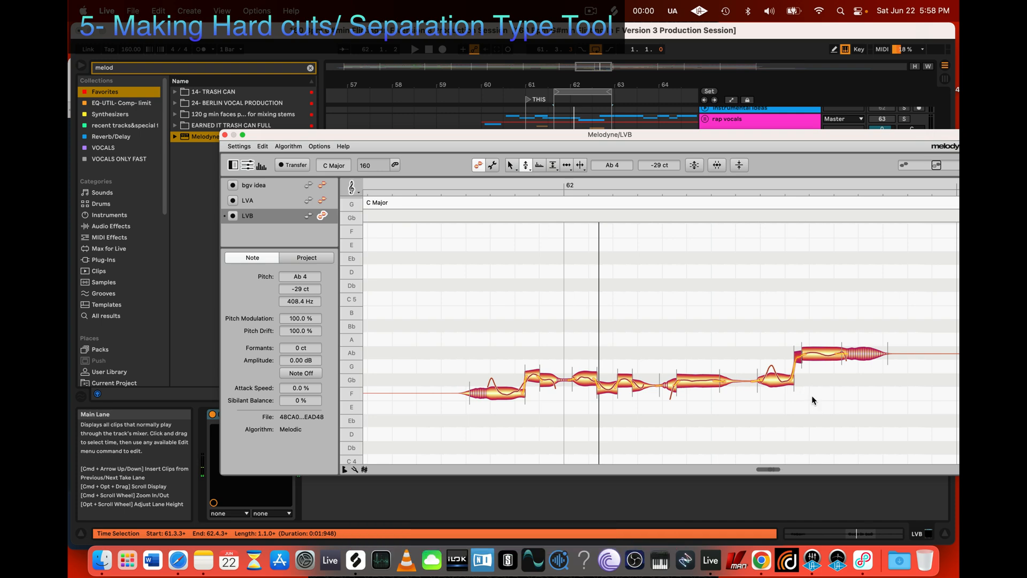
Step: Raise the LVB track's volume in Ableton Live and bring the Melodyne editor fully back into view
{"action": "left_click_drag", "start_coordinate": [845, 134], "coordinate": [721, 339]}
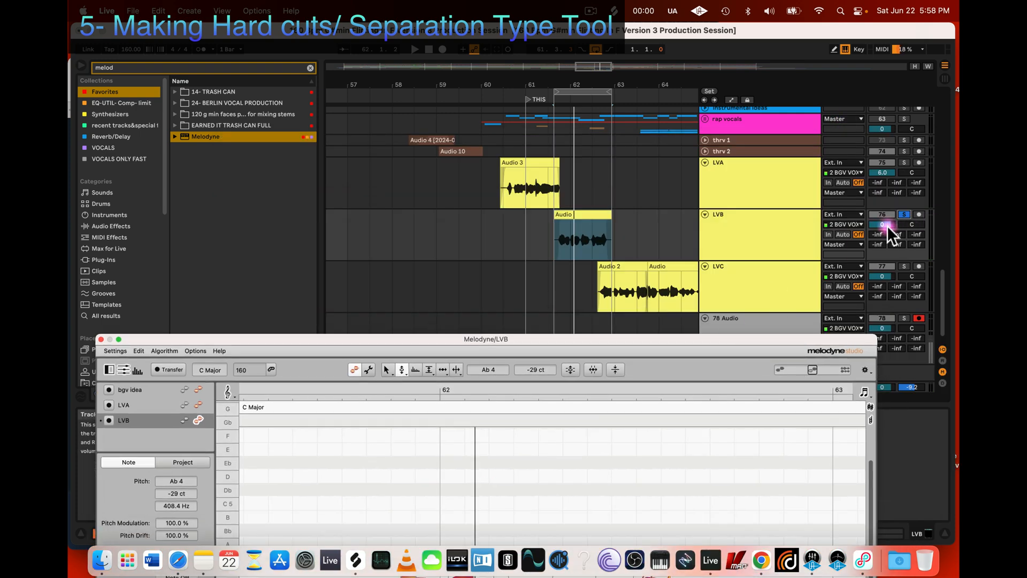
{"action": "left_click_drag", "start_coordinate": [887, 226], "coordinate": [887, 201]}
{"action": "left_click_drag", "start_coordinate": [772, 339], "coordinate": [818, 179]}
Step: Try to raise the phrase's whole opening F 4 note to Gb 4 during playback
{"action": "key", "text": "space"}
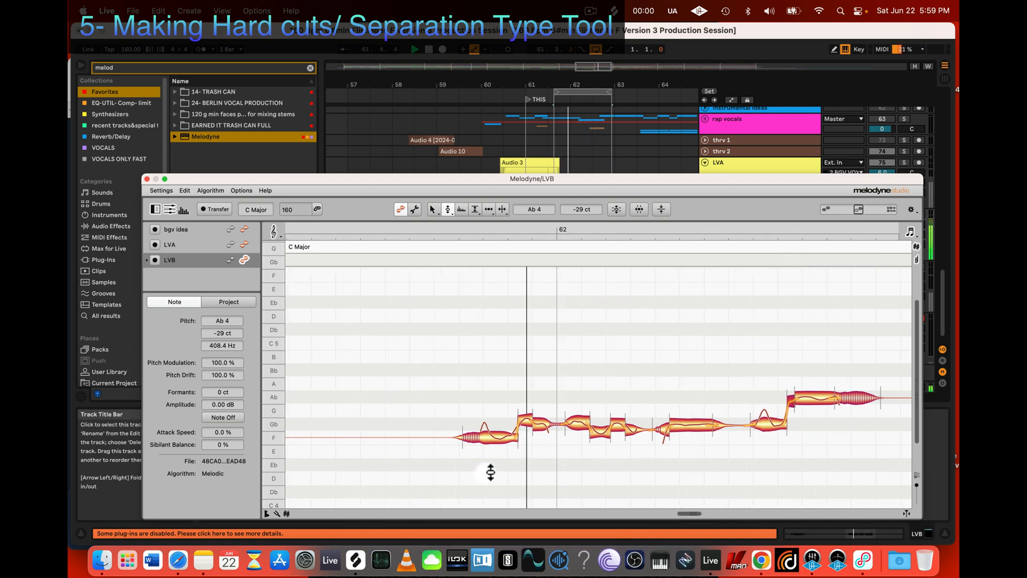
{"action": "left_click", "coordinate": [529, 437]}
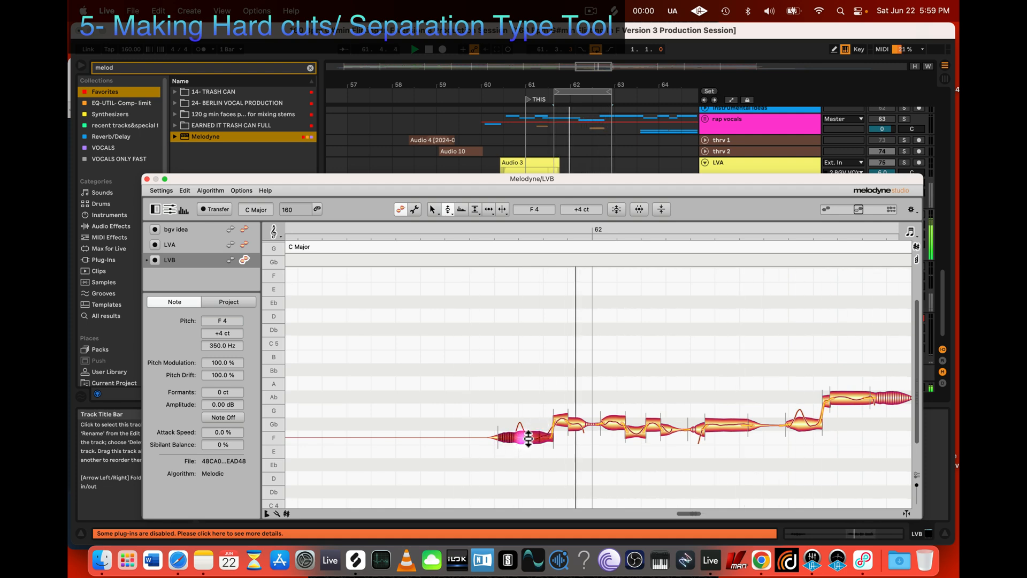
{"action": "left_click_drag", "start_coordinate": [529, 438], "coordinate": [527, 425]}
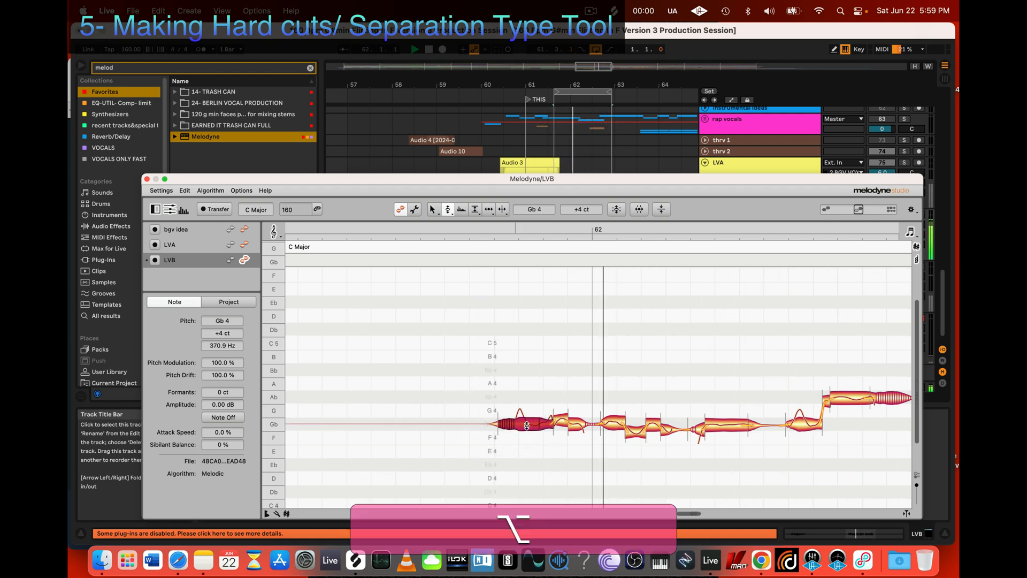
{"action": "left_click_drag", "start_coordinate": [527, 426], "coordinate": [527, 426]}
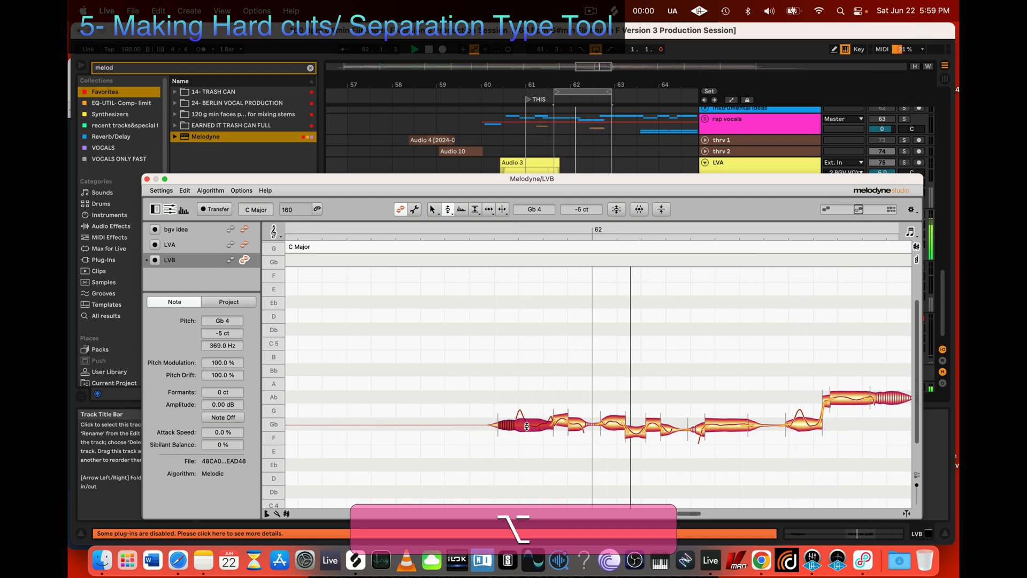
{"action": "key", "text": "space"}
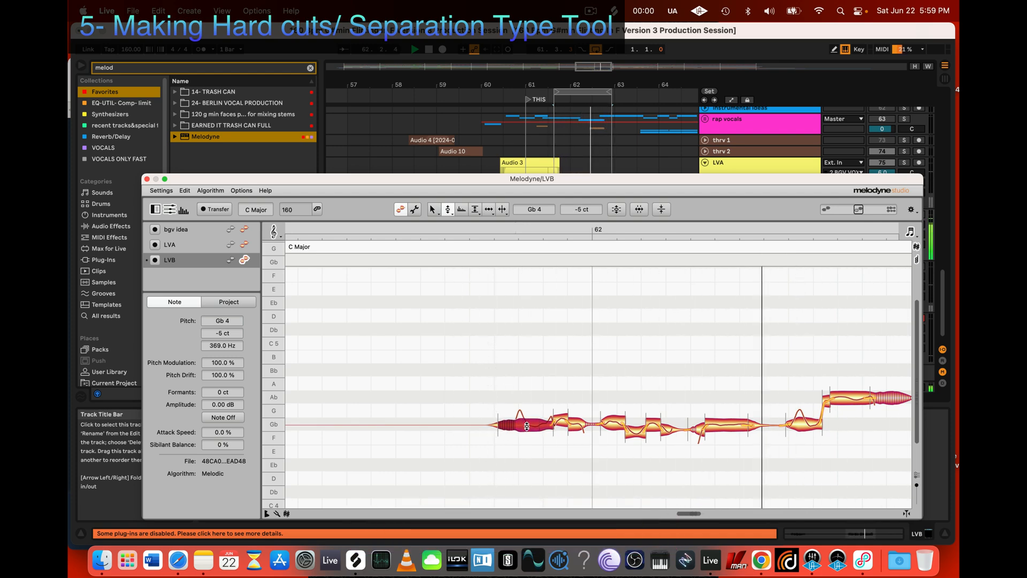
{"action": "key", "text": "super+z"}
{"action": "left_click", "coordinate": [481, 458]}
Step: Nudge the opening F 4 note up to +14 ct and separate it near the peak of its pitch curve
{"action": "key", "text": "z"}
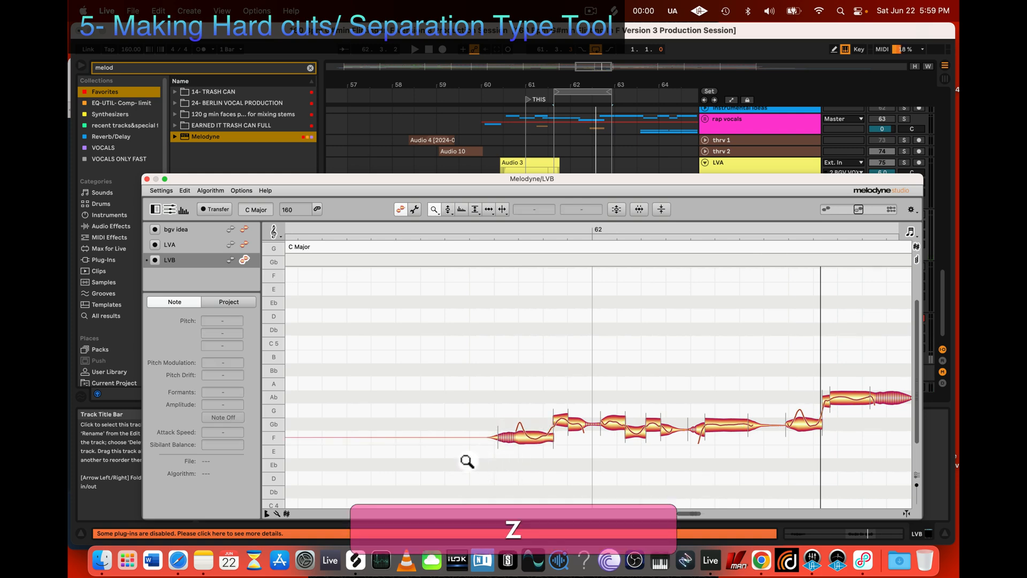
{"action": "left_click_drag", "start_coordinate": [463, 458], "coordinate": [537, 482]}
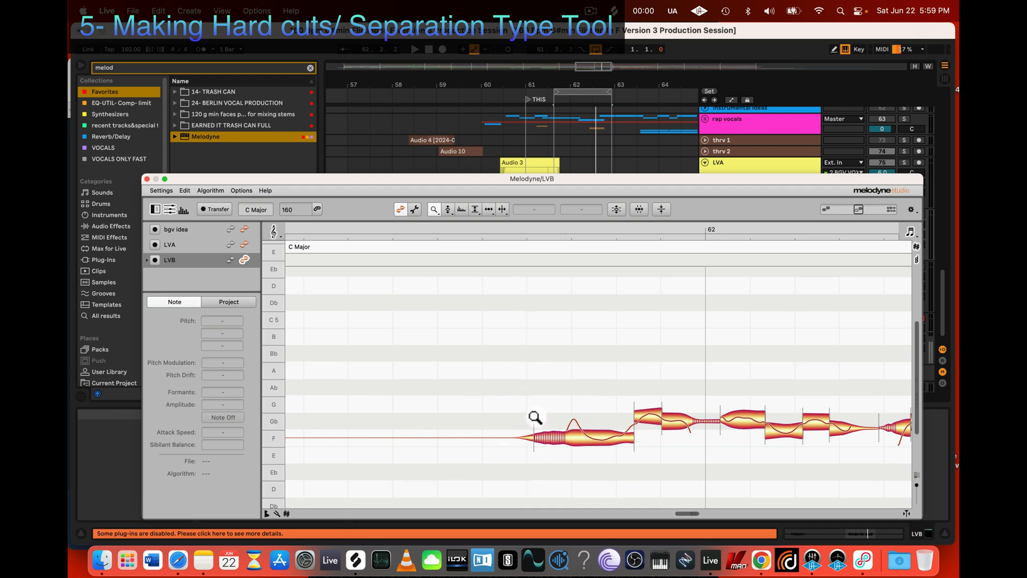
{"action": "key", "text": "2"}
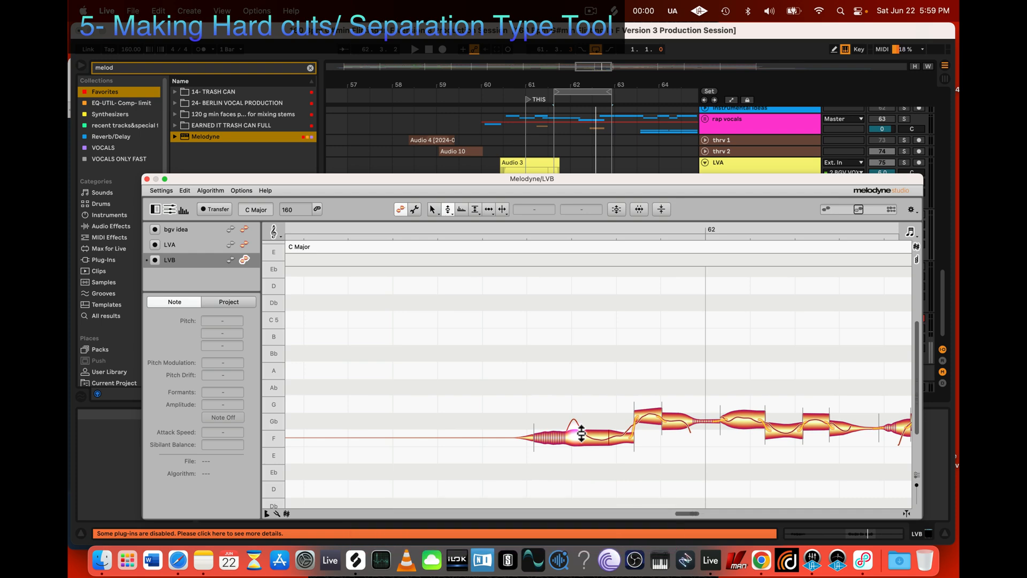
{"action": "mouse_move", "coordinate": [585, 437]}
{"action": "left_mouse_down"}
{"action": "mouse_move", "coordinate": [586, 423]}
{"action": "mouse_move", "coordinate": [586, 435]}
{"action": "left_mouse_up"}
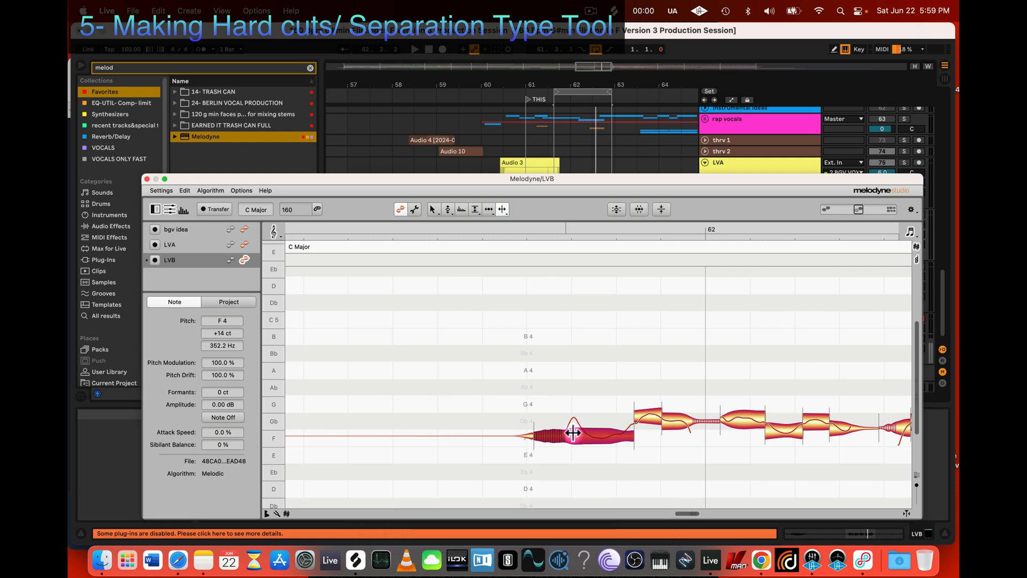
{"action": "left_click", "coordinate": [571, 431]}
Step: Raise the separated opening part to Gb 4 at +4 ct and move its end separation later and its start separation earlier
{"action": "mouse_move", "coordinate": [559, 433]}
{"action": "left_mouse_down"}
{"action": "mouse_move", "coordinate": [574, 428]}
{"action": "mouse_move", "coordinate": [566, 429]}
{"action": "left_mouse_up"}
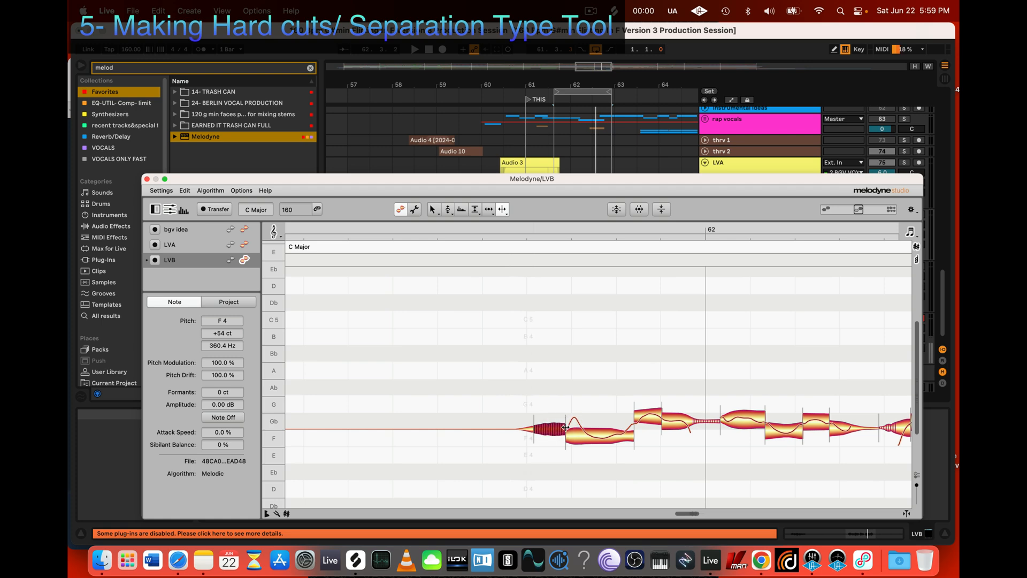
{"action": "mouse_move", "coordinate": [565, 428]}
{"action": "left_mouse_down"}
{"action": "mouse_move", "coordinate": [591, 424]}
{"action": "mouse_move", "coordinate": [573, 424]}
{"action": "mouse_move", "coordinate": [578, 431]}
{"action": "left_mouse_up"}
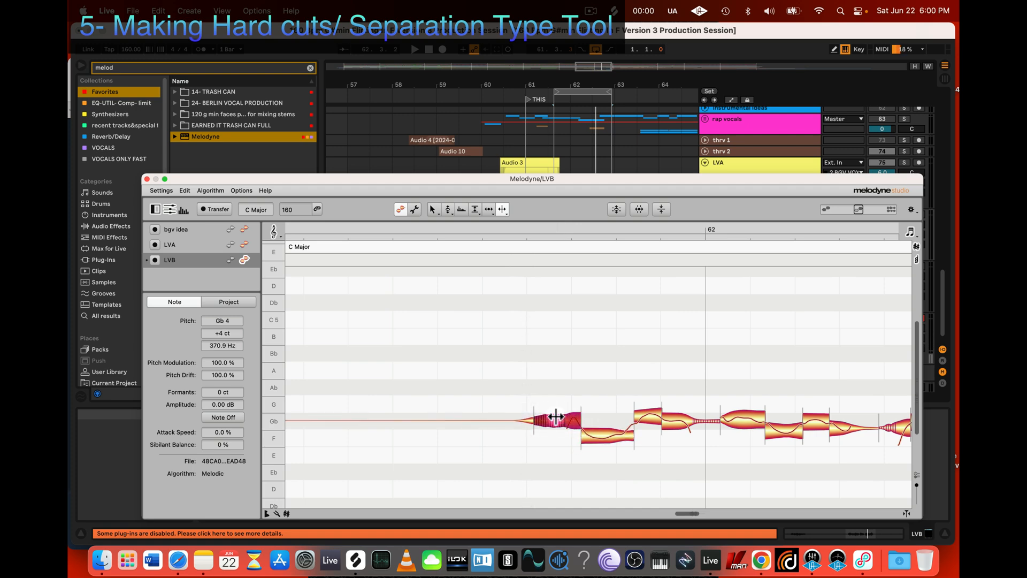
{"action": "left_click_drag", "start_coordinate": [533, 419], "coordinate": [497, 418]}
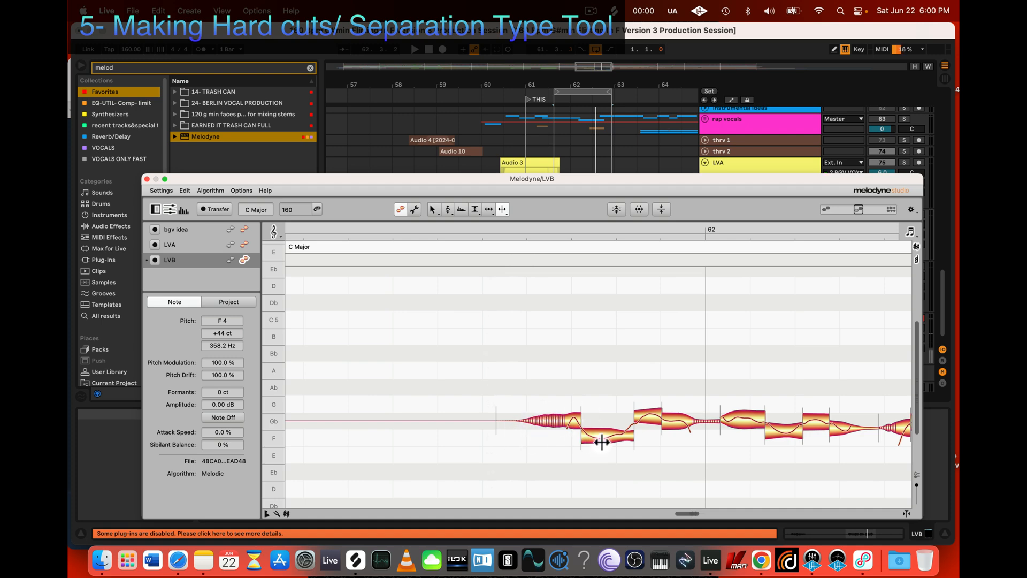
Step: Raise the remaining F 4 part to Gb 4 at -4 ct and snap the next two notes to Gb 4 at 0 ct
{"action": "left_click_drag", "start_coordinate": [605, 436], "coordinate": [609, 424]}
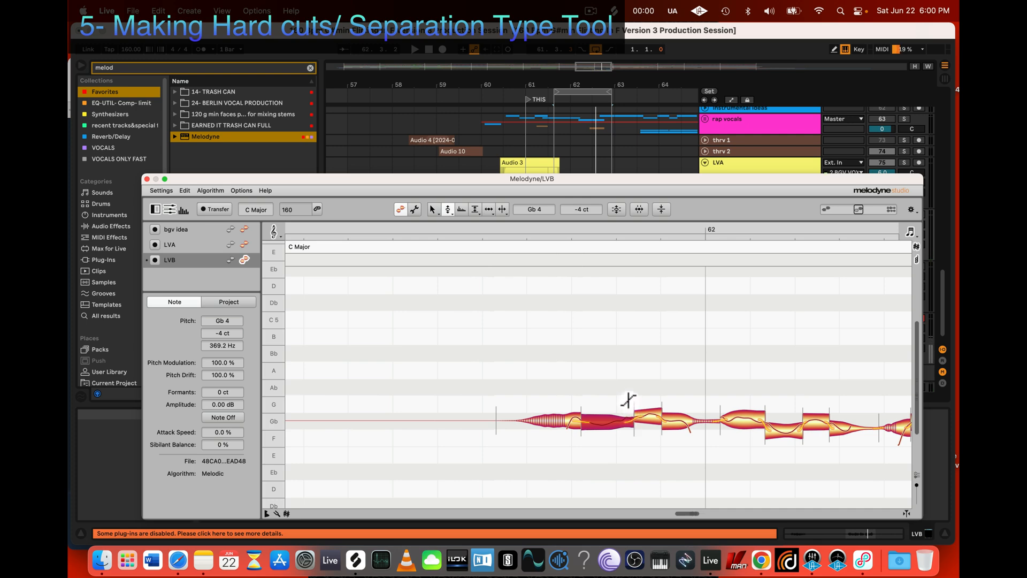
{"action": "left_click", "coordinate": [432, 210]}
{"action": "double_click", "coordinate": [655, 421]}
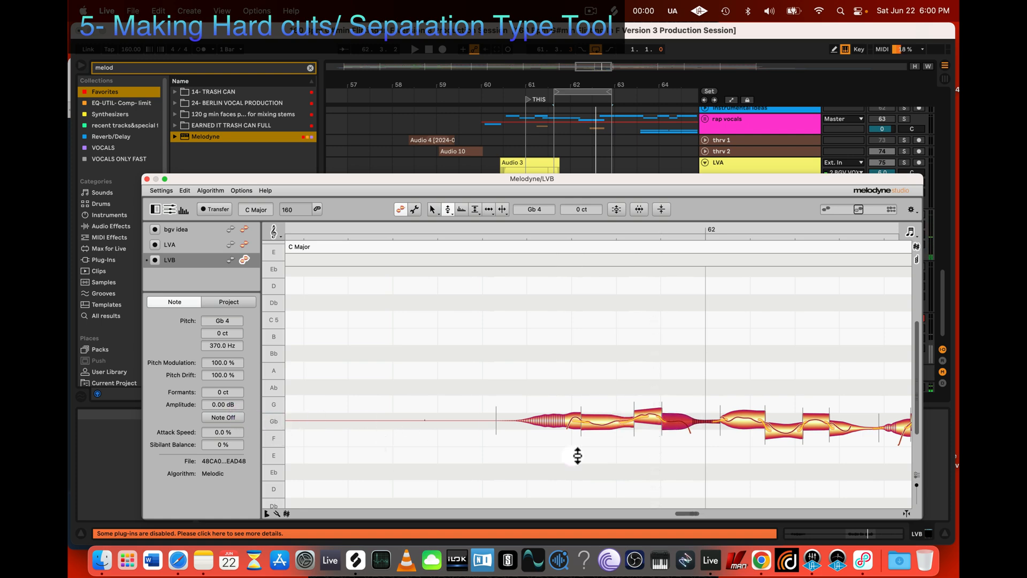
{"action": "left_click", "coordinate": [650, 419]}
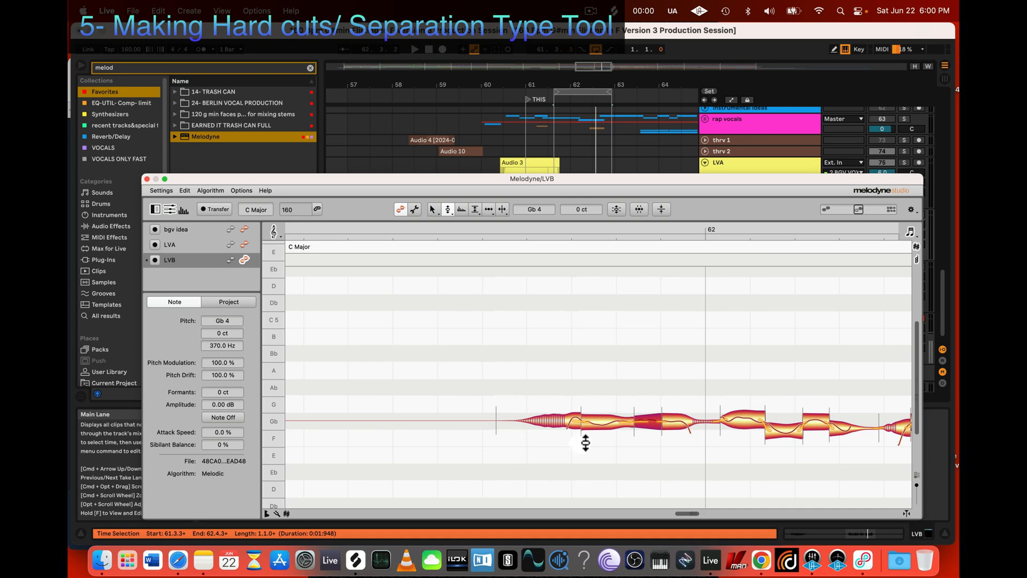
Step: Examine the pitch-corrected LVB notes through to the end of the phrase and play the phrase back
{"action": "left_click_drag", "start_coordinate": [598, 447], "coordinate": [663, 432]}
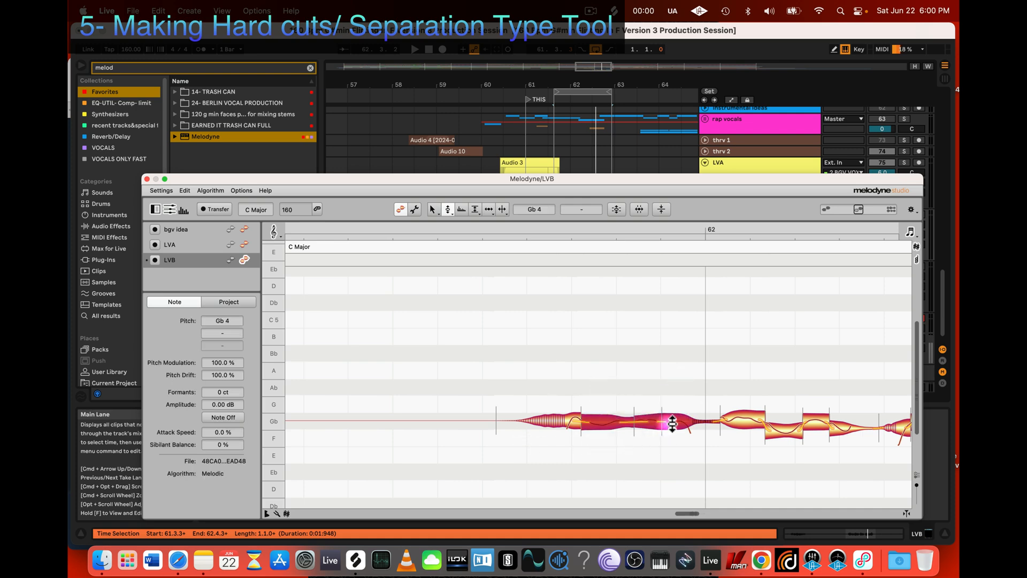
{"action": "left_click", "coordinate": [586, 468]}
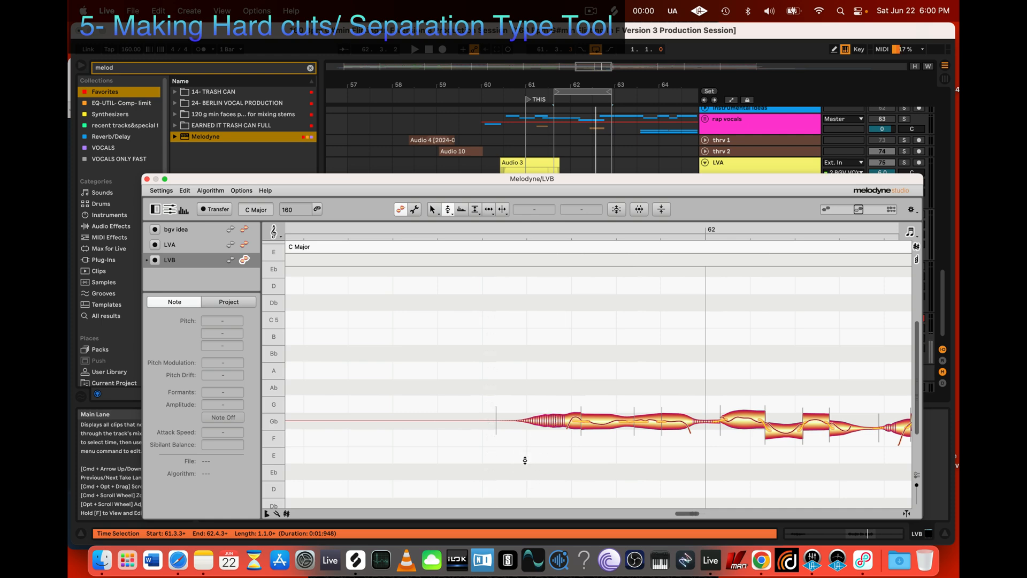
{"action": "key", "text": "z"}
{"action": "left_click_drag", "start_coordinate": [550, 463], "coordinate": [569, 448]}
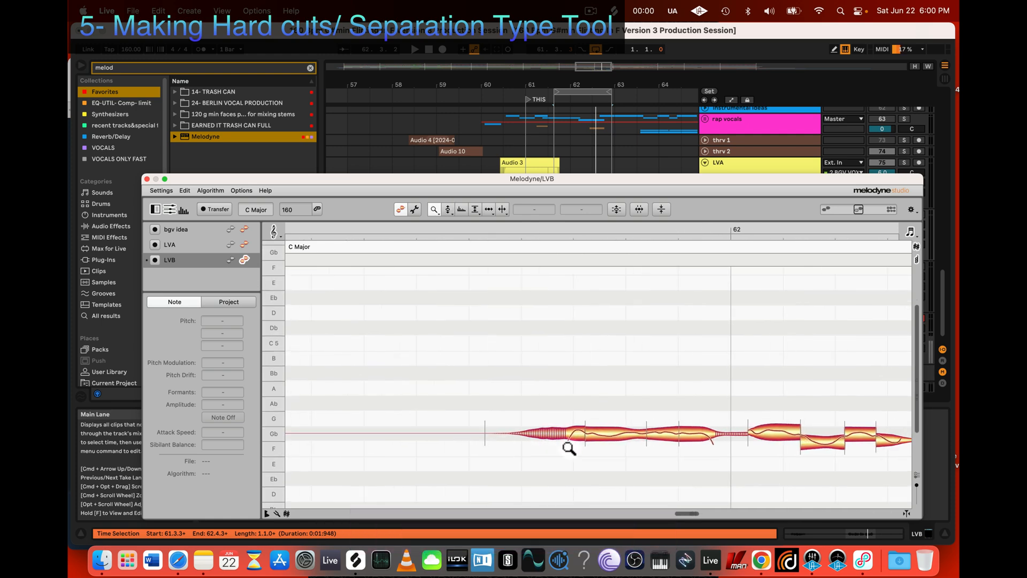
{"action": "scroll", "coordinate": [569, 449], "scroll_direction": "right", "scroll_amount": 5}
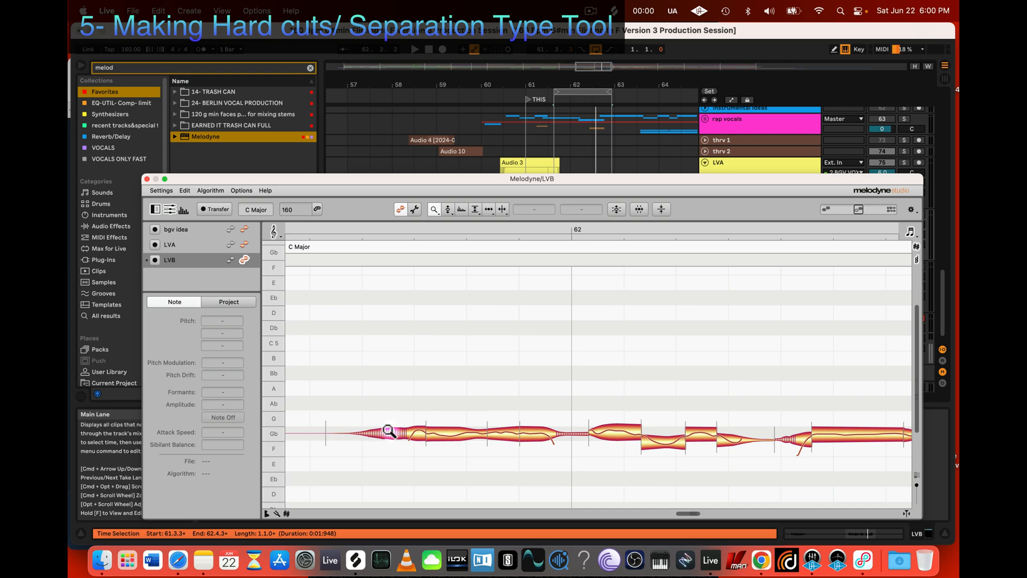
{"action": "scroll", "coordinate": [758, 425], "scroll_direction": "right", "scroll_amount": 4}
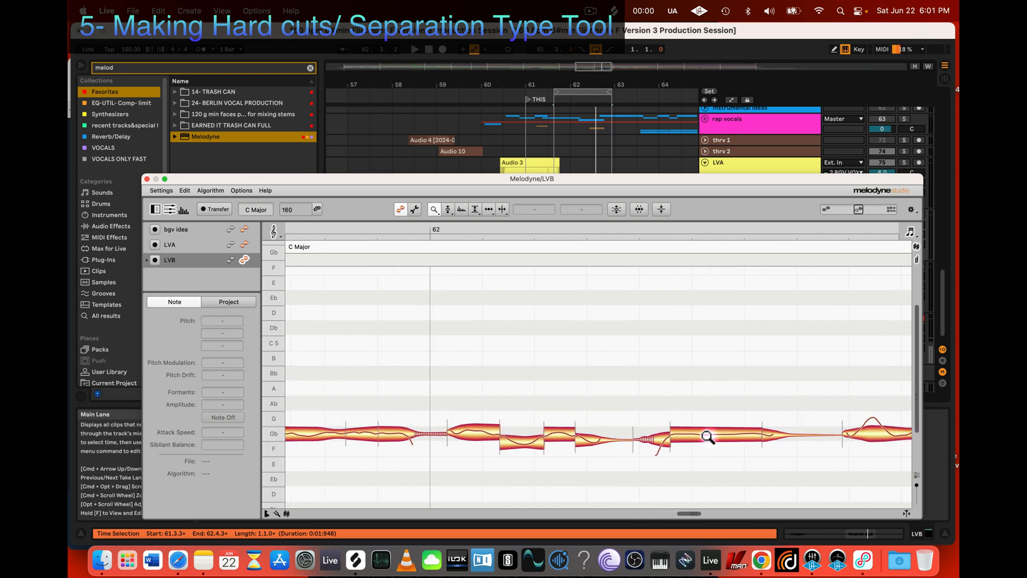
{"action": "scroll", "coordinate": [706, 444], "scroll_direction": "right", "scroll_amount": 6}
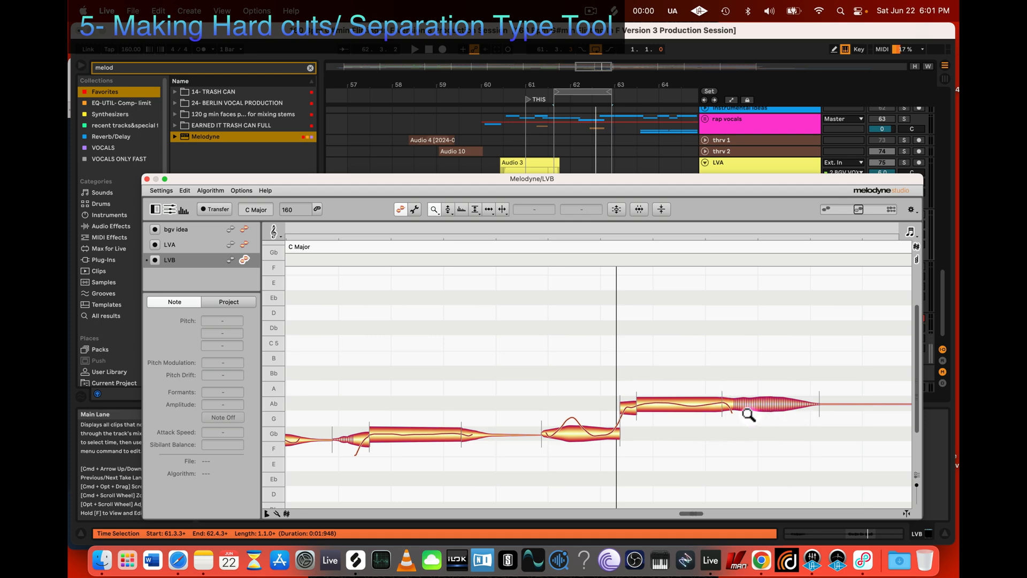
{"action": "scroll", "coordinate": [703, 433], "scroll_direction": "left", "scroll_amount": 5}
{"action": "left_click_drag", "start_coordinate": [738, 461], "coordinate": [651, 435]}
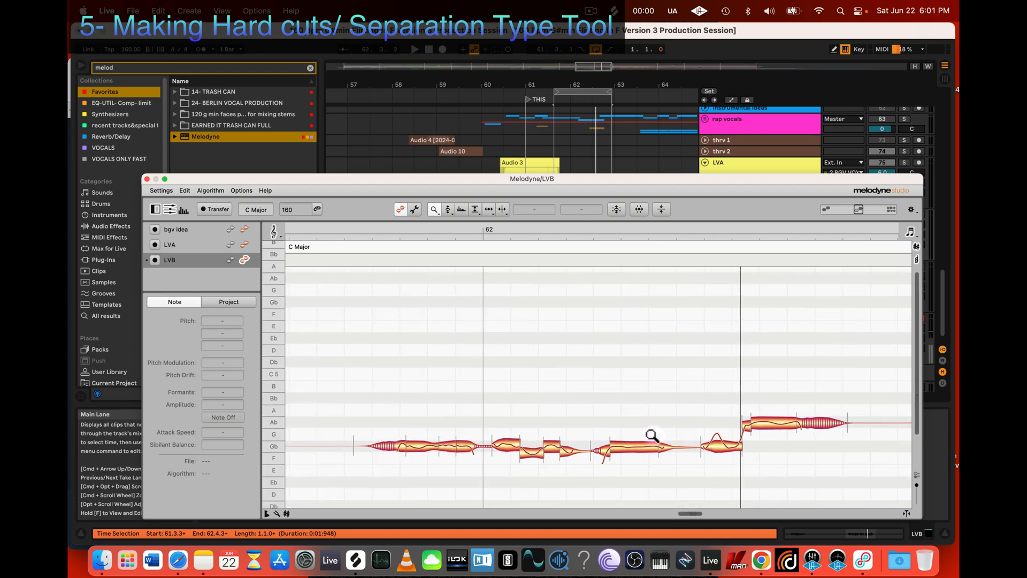
{"action": "scroll", "coordinate": [646, 435], "scroll_direction": "left", "scroll_amount": 1}
{"action": "scroll", "coordinate": [641, 428], "scroll_direction": "down", "scroll_amount": 3}
{"action": "scroll", "coordinate": [642, 428], "scroll_direction": "right", "scroll_amount": 2}
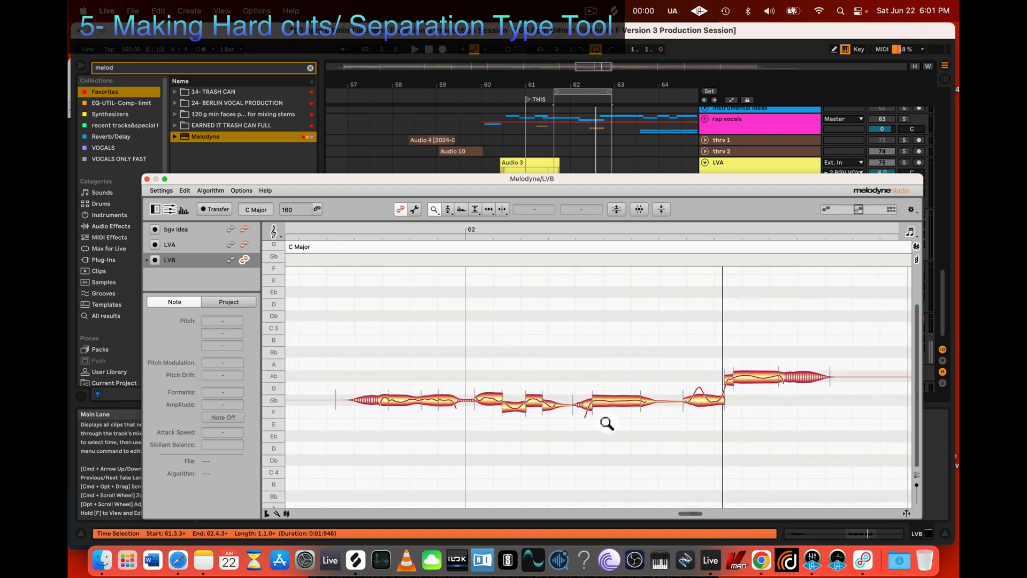
{"action": "key", "text": "space"}
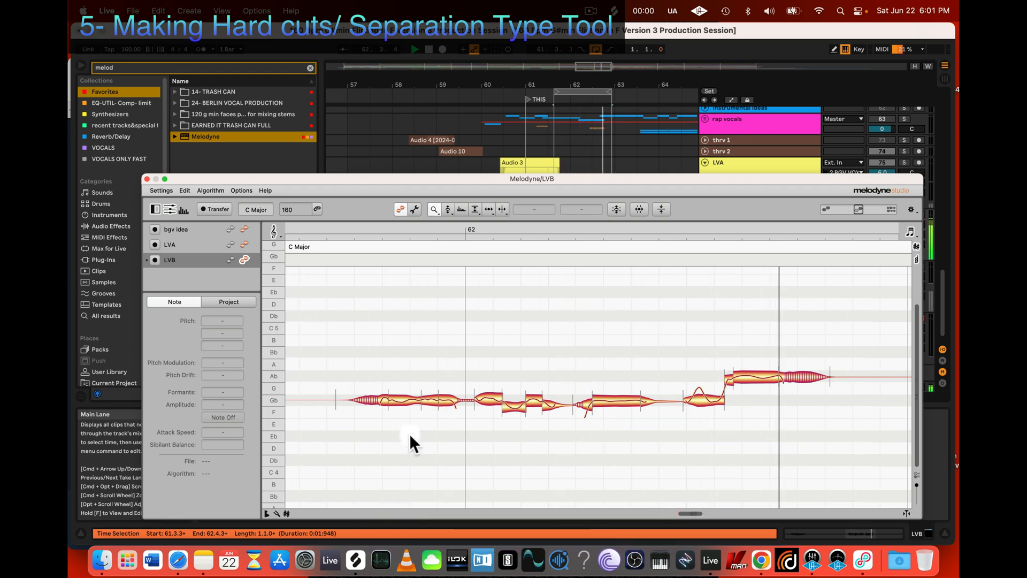
{"action": "scroll", "coordinate": [381, 432], "scroll_direction": "left", "scroll_amount": 3}
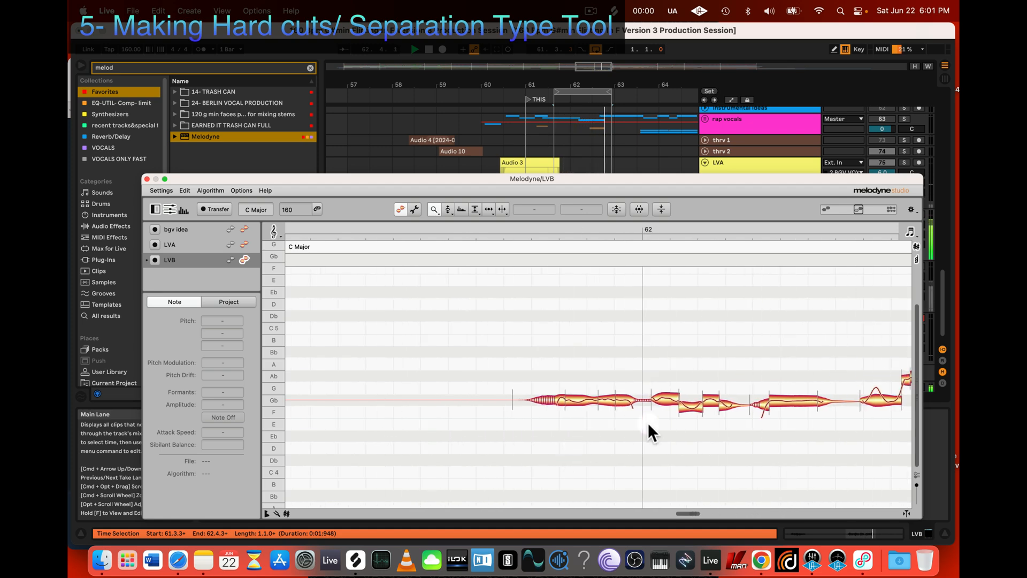
{"action": "key", "text": "space"}
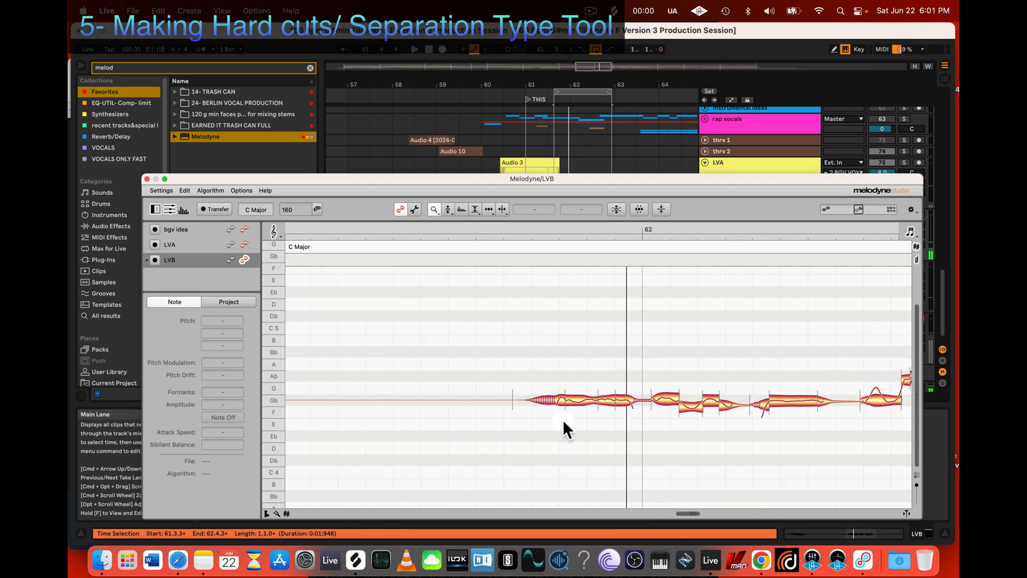
Step: Select the phrase's opening notes before bar 62 and restore them to their original state by undoing all changes
{"action": "left_click_drag", "start_coordinate": [558, 423], "coordinate": [650, 339]}
{"action": "key", "text": "space"}
{"action": "right_click", "coordinate": [615, 367]}
{"action": "mouse_move", "coordinate": [621, 310]}
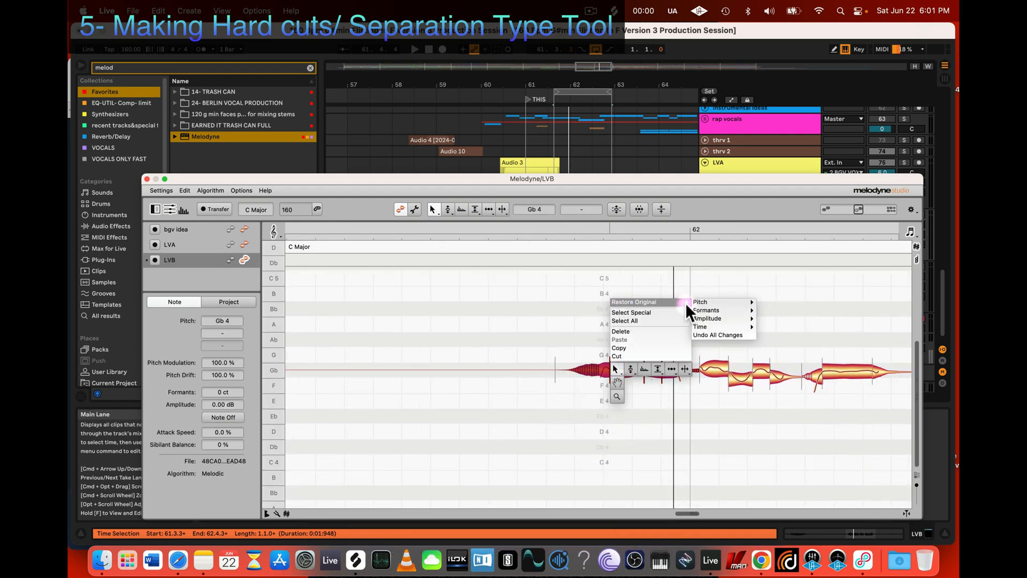
{"action": "left_click", "coordinate": [711, 332]}
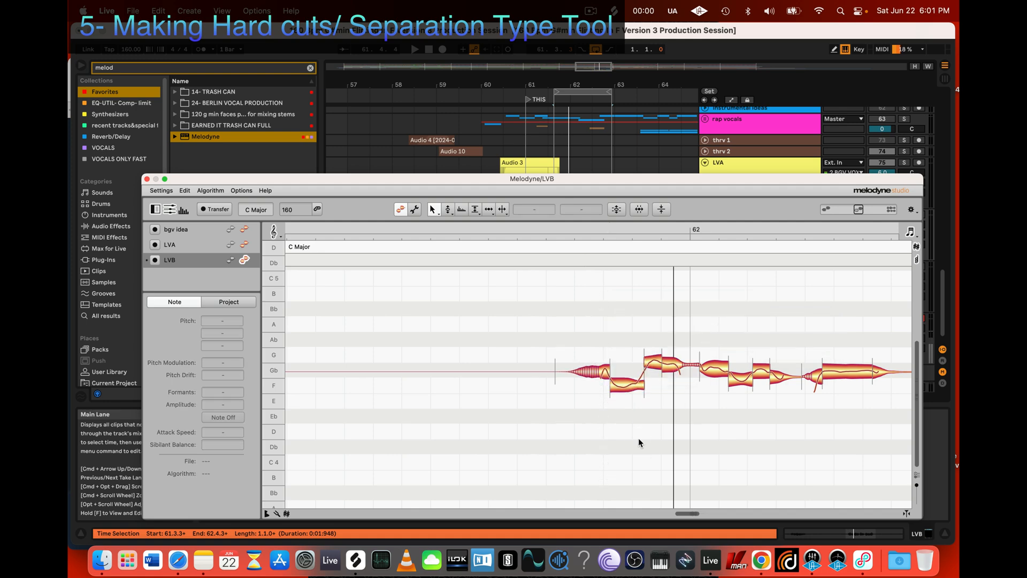
Step: Raise the restored low F 4 note before bar 62 to Gb 4 at -40 ct and lower the following note to +30 ct
{"action": "key", "text": "2"}
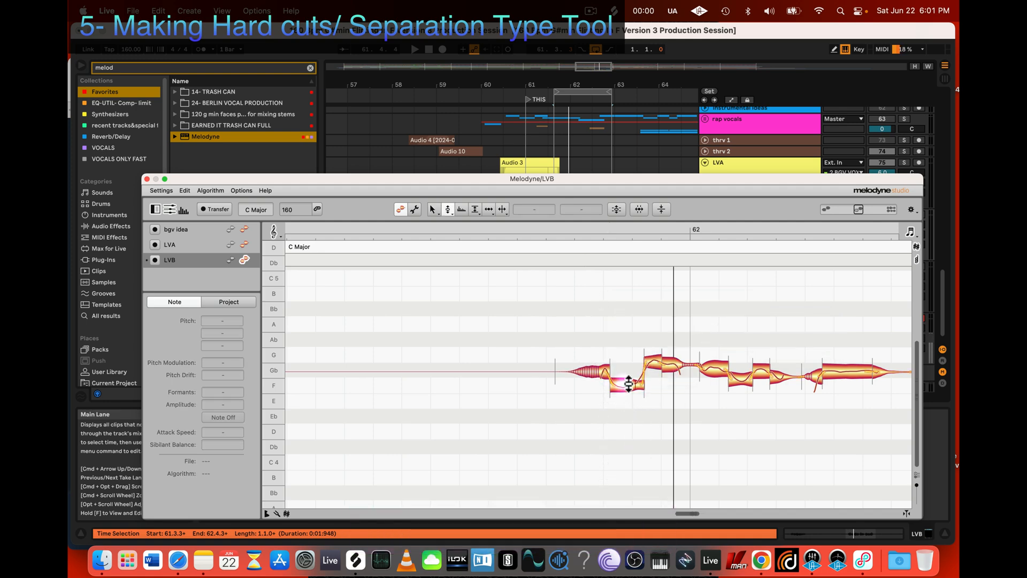
{"action": "left_click_drag", "start_coordinate": [628, 385], "coordinate": [630, 379]}
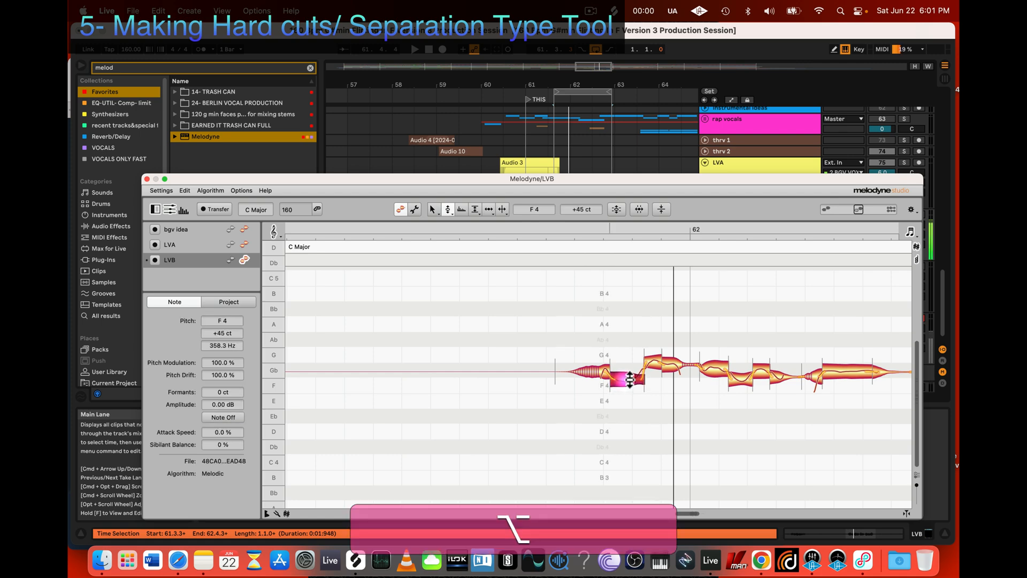
{"action": "left_click", "coordinate": [653, 365]}
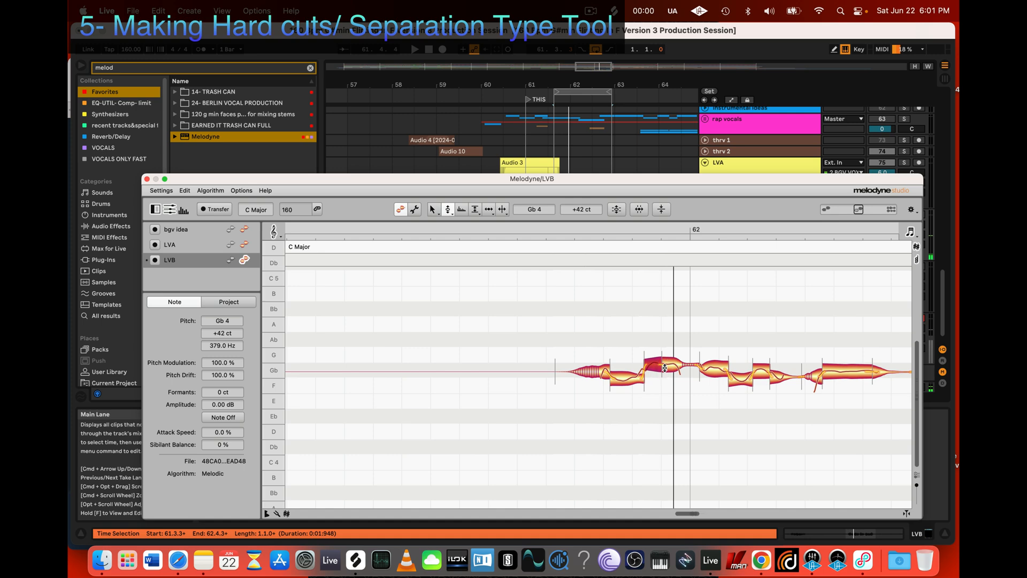
{"action": "left_click_drag", "start_coordinate": [669, 368], "coordinate": [670, 370]}
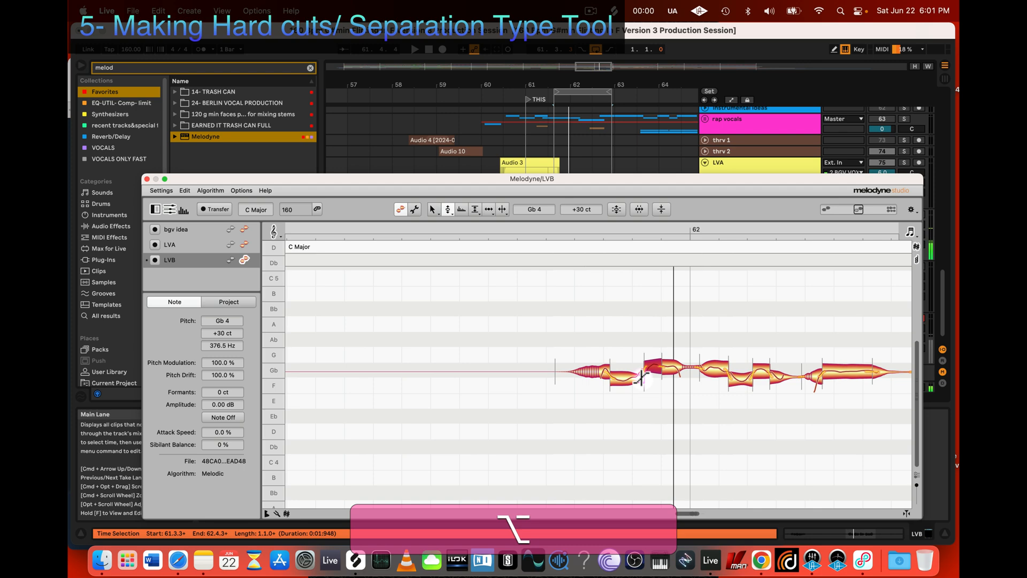
{"action": "left_click_drag", "start_coordinate": [641, 377], "coordinate": [633, 377]}
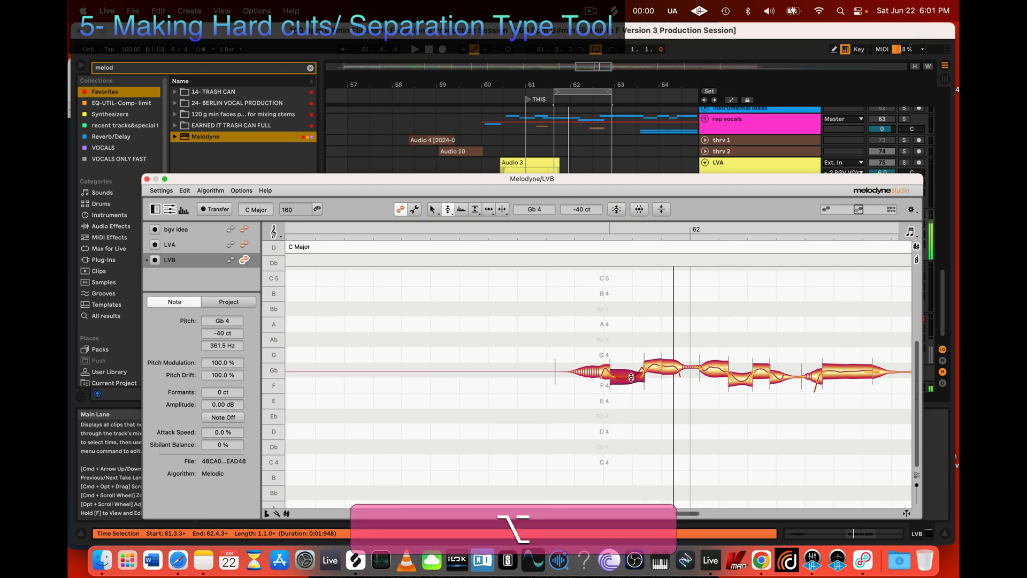
Step: During playback, snap the last note before bar 62 and the first and third notes after it to Gb 4
{"action": "key", "text": "space"}
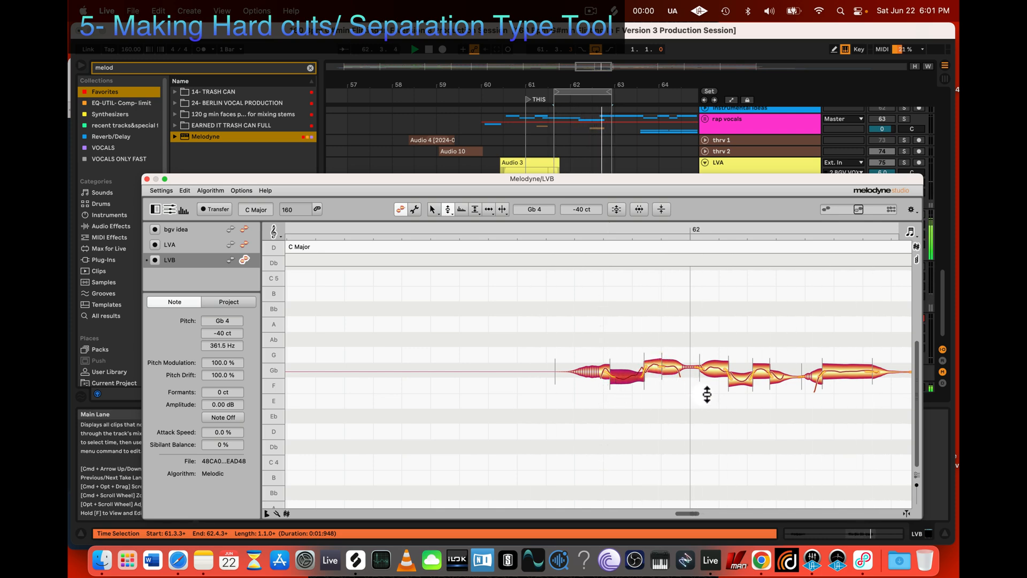
{"action": "scroll", "coordinate": [707, 394], "scroll_direction": "right", "scroll_amount": 4}
{"action": "double_click", "coordinate": [610, 369]}
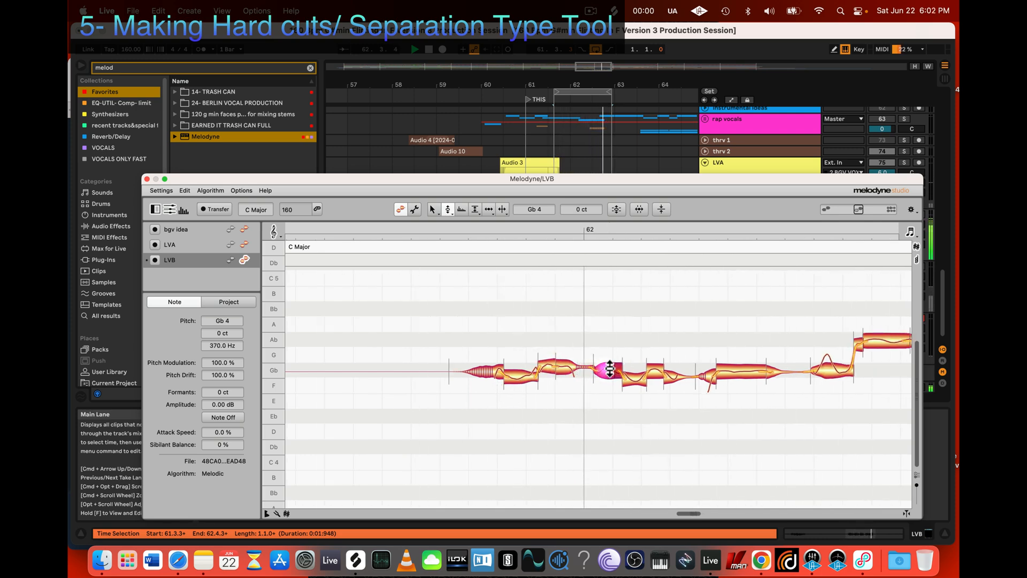
{"action": "left_click", "coordinate": [656, 368]}
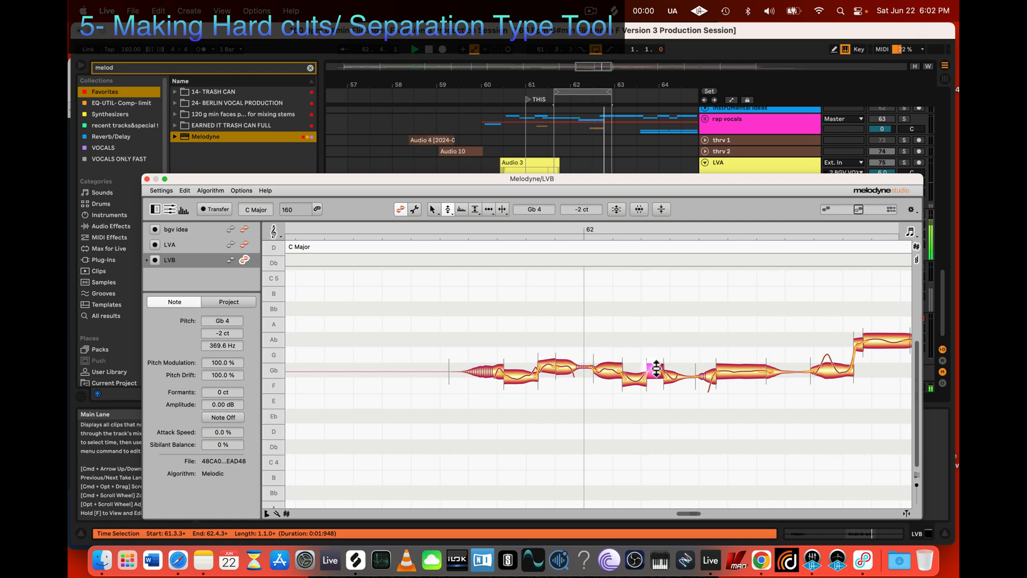
{"action": "double_click", "coordinate": [656, 368]}
{"action": "double_click", "coordinate": [569, 369]}
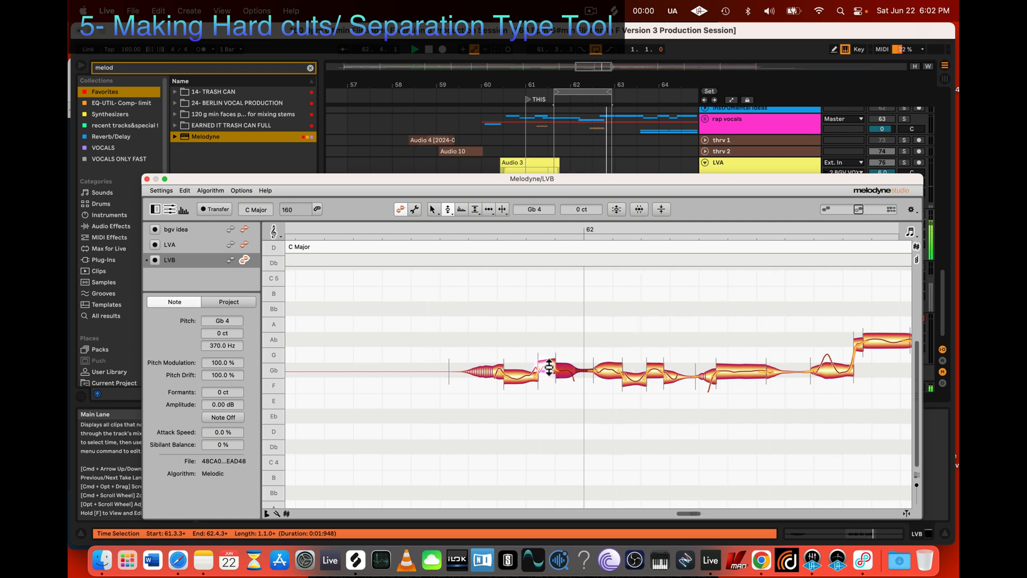
Step: Move the separation between the last two Gb 4 notes before bar 62 slightly earlier and stop playback
{"action": "key", "text": "3"}
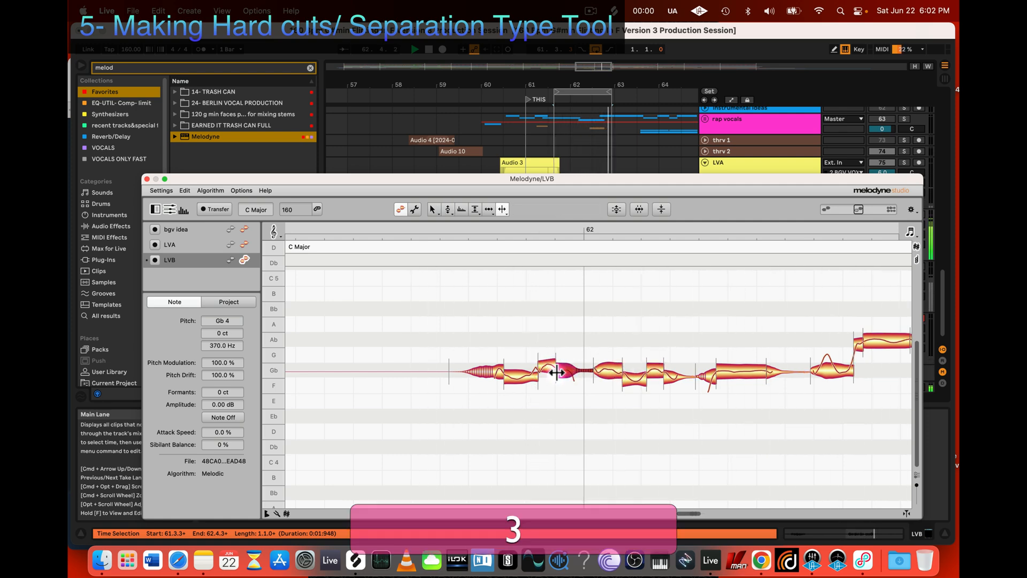
{"action": "left_click_drag", "start_coordinate": [556, 370], "coordinate": [550, 367]}
{"action": "scroll", "coordinate": [552, 397], "scroll_direction": "left", "scroll_amount": 1}
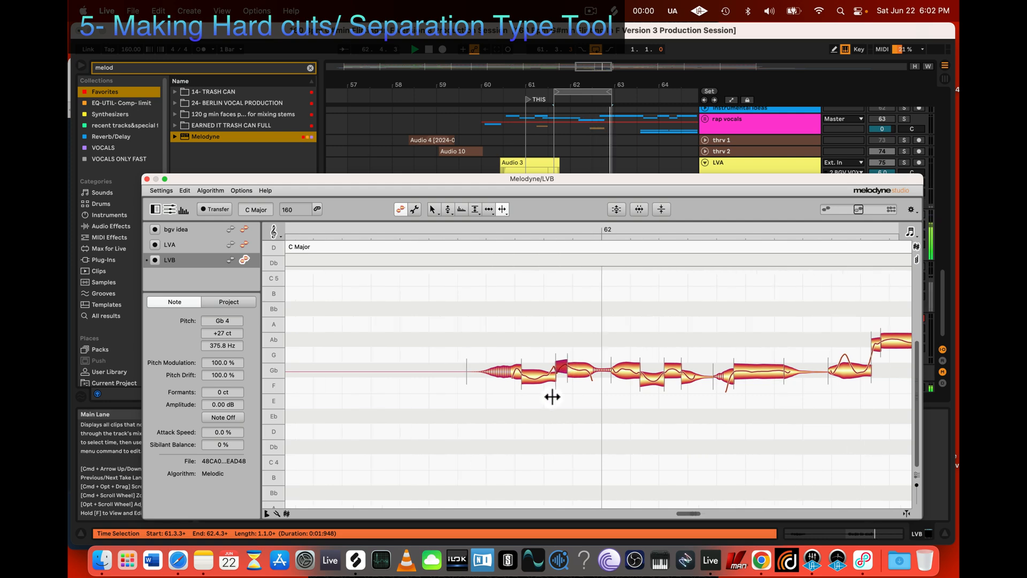
{"action": "scroll", "coordinate": [552, 397], "scroll_direction": "left", "scroll_amount": 1}
{"action": "key", "text": "space"}
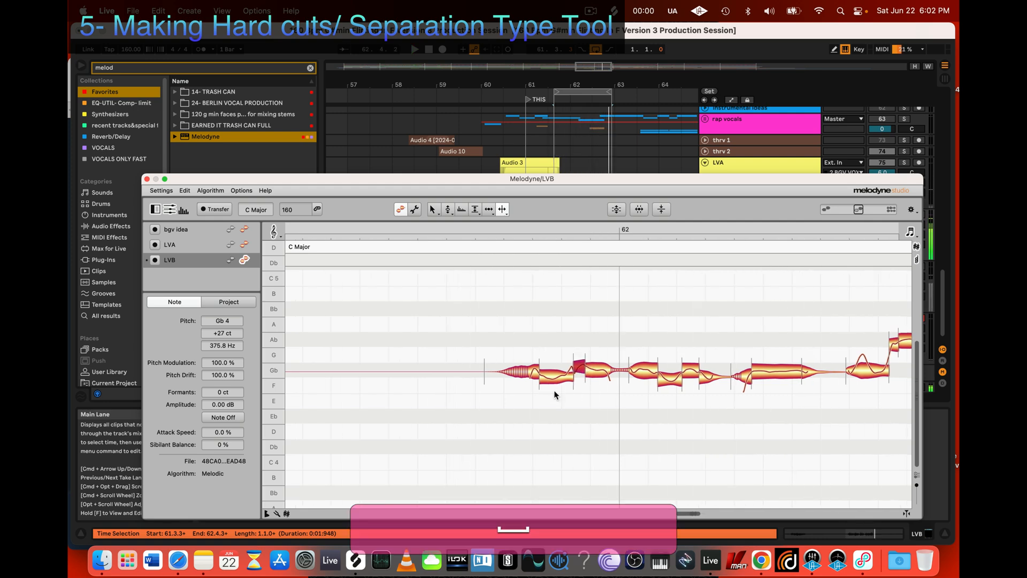
Step: Fine-tune the first low note after bar 62 to F 4 at +54 ct while listening to playback
{"action": "left_click", "coordinate": [669, 374], "text": "alt"}
{"action": "key", "text": "alt+2"}
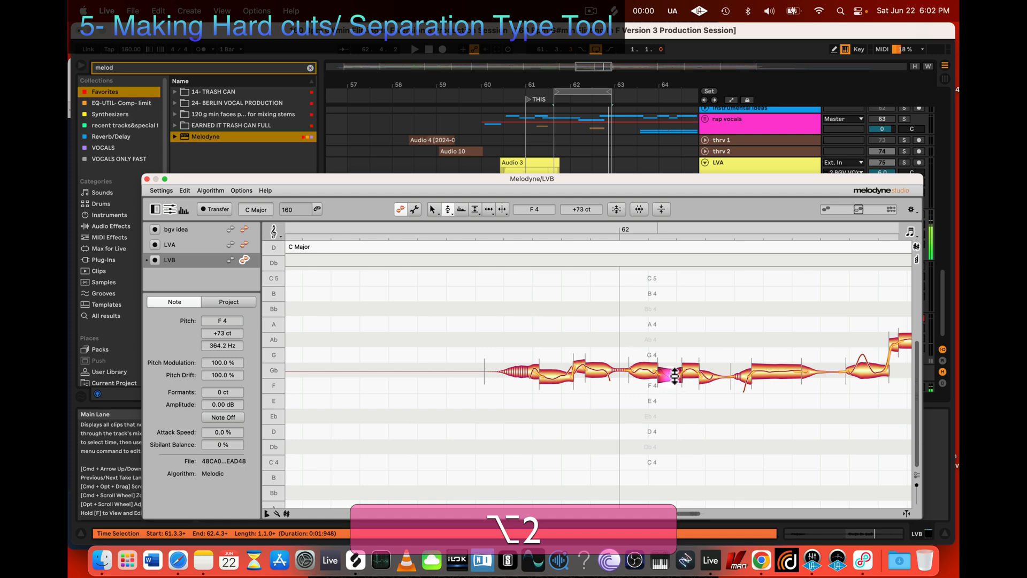
{"action": "key", "text": "space"}
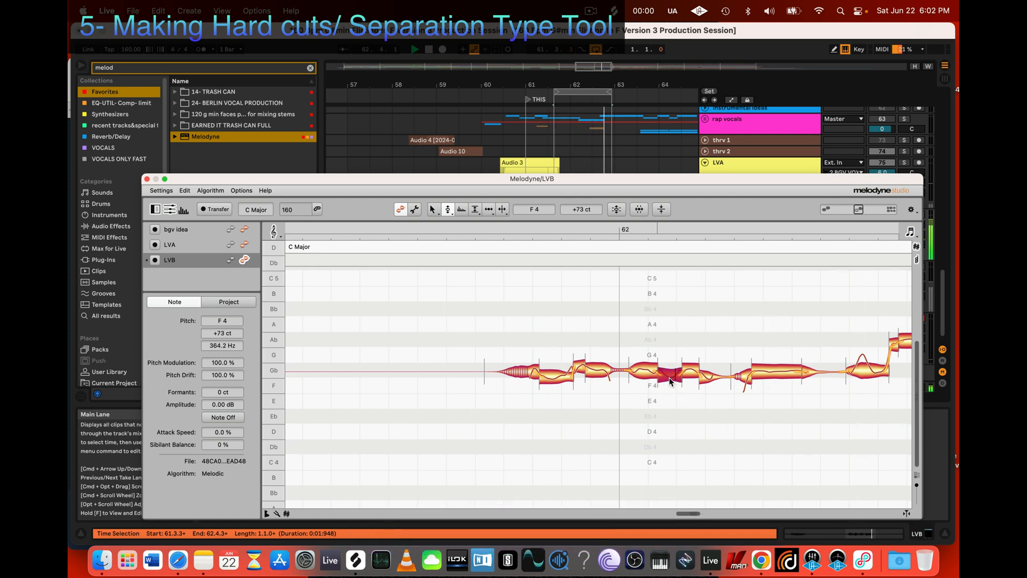
{"action": "left_click_drag", "start_coordinate": [670, 378], "coordinate": [669, 381]}
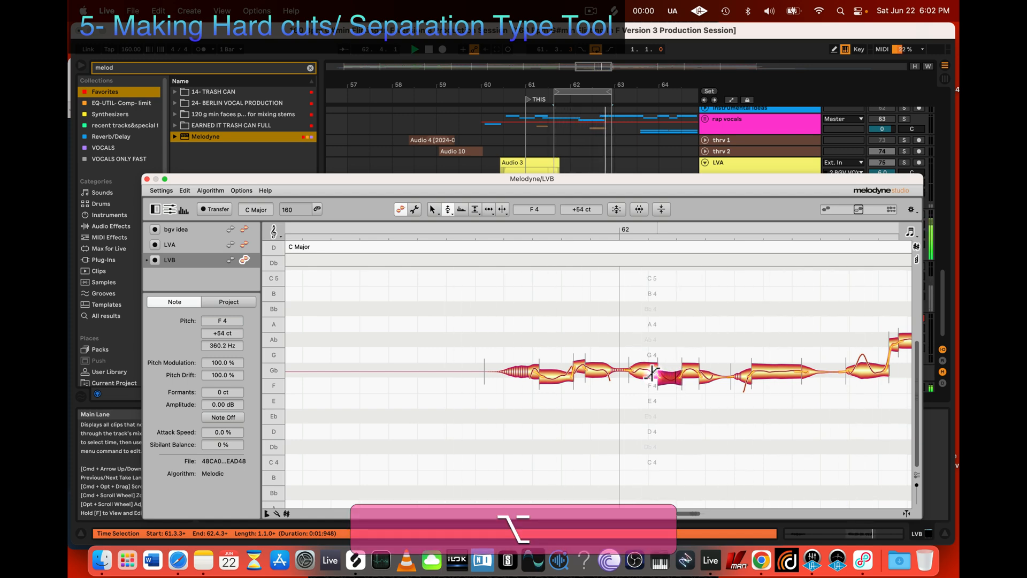
Step: Try to lower the tapering fourth note after bar 62 to F 4 at 0 ct, and undo the change
{"action": "left_click", "coordinate": [652, 371]}
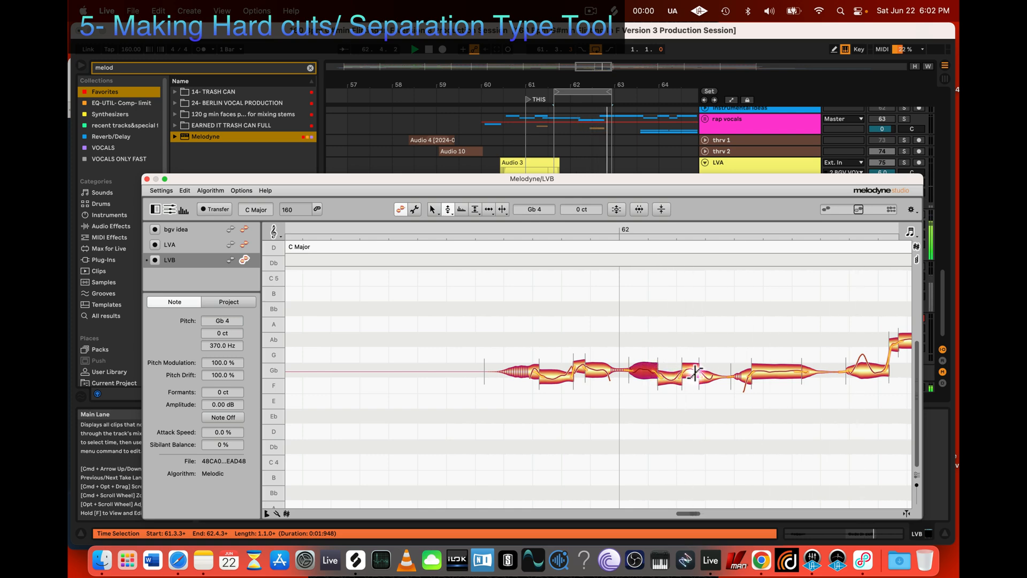
{"action": "left_click_drag", "start_coordinate": [706, 373], "coordinate": [702, 384]}
{"action": "key", "text": "space"}
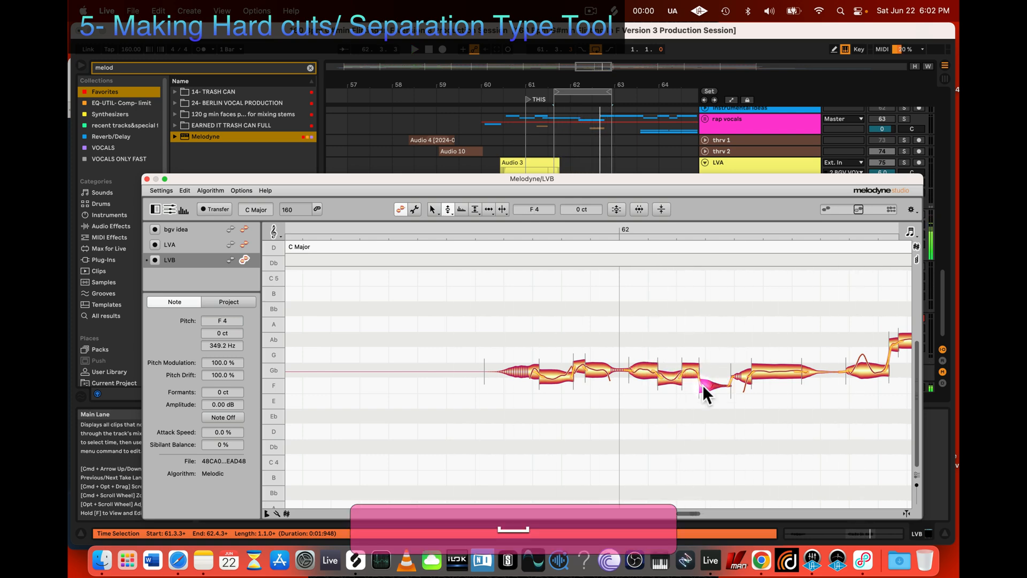
{"action": "key", "text": "super+z"}
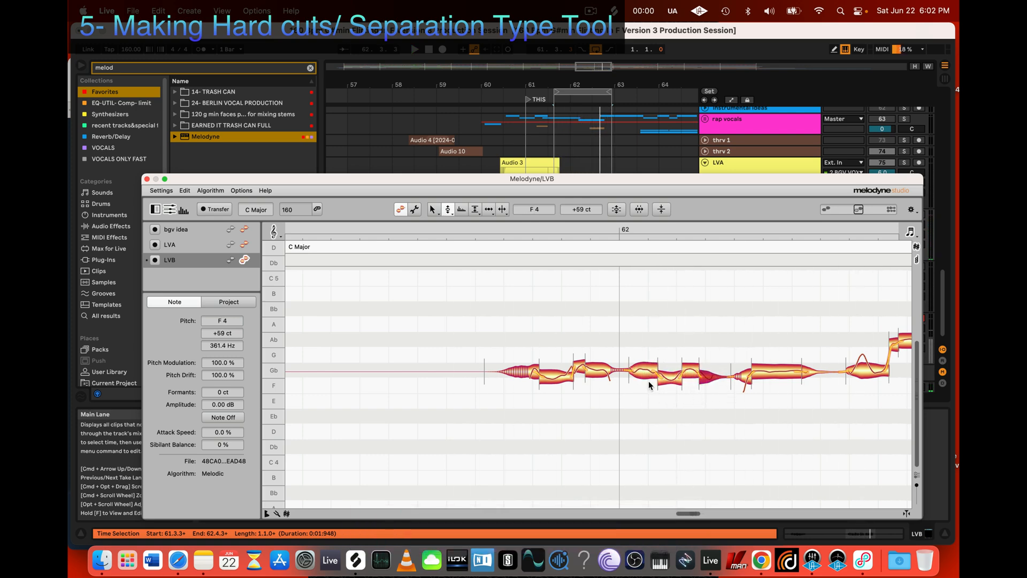
Step: View the whole LVB phrase, close its Melodyne editor and return to the LVA, LVB and LVC tracks in Ableton Live
{"action": "scroll", "coordinate": [649, 389], "scroll_direction": "right", "scroll_amount": 5}
{"action": "scroll", "coordinate": [648, 386], "scroll_direction": "left", "scroll_amount": 3}
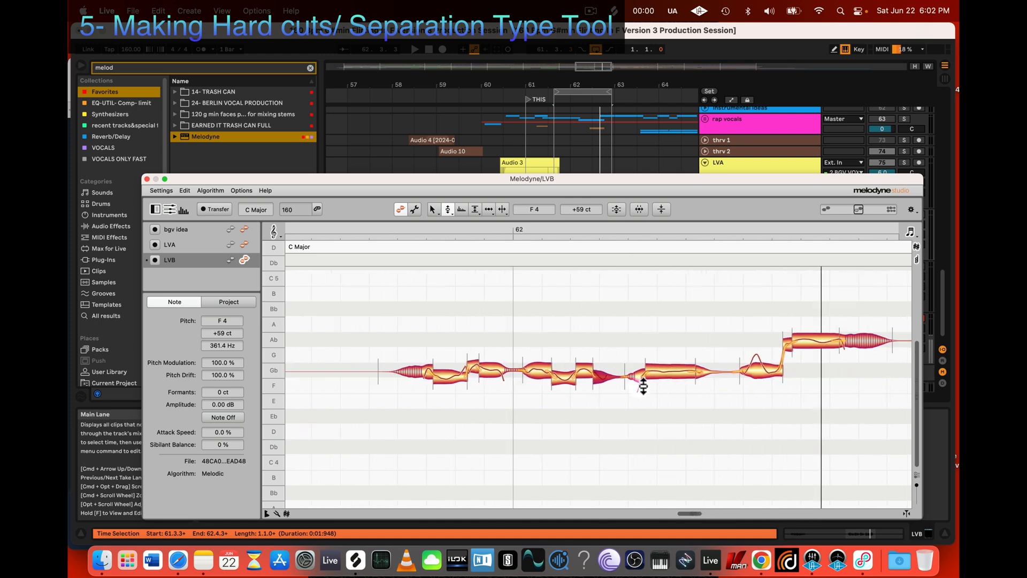
{"action": "key", "text": "z"}
{"action": "left_click_drag", "start_coordinate": [686, 429], "coordinate": [658, 433]}
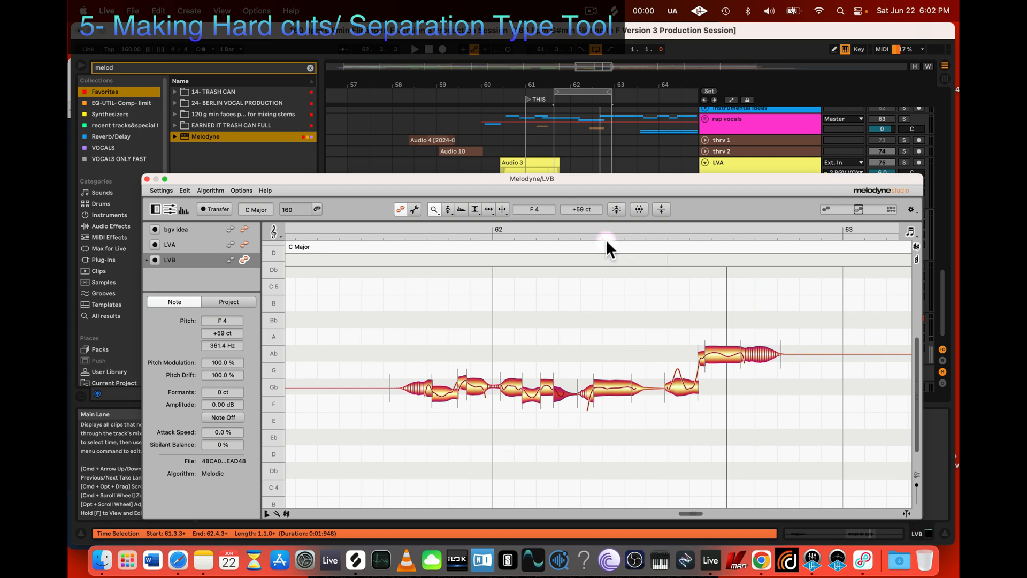
{"action": "left_click_drag", "start_coordinate": [486, 176], "coordinate": [507, 174]}
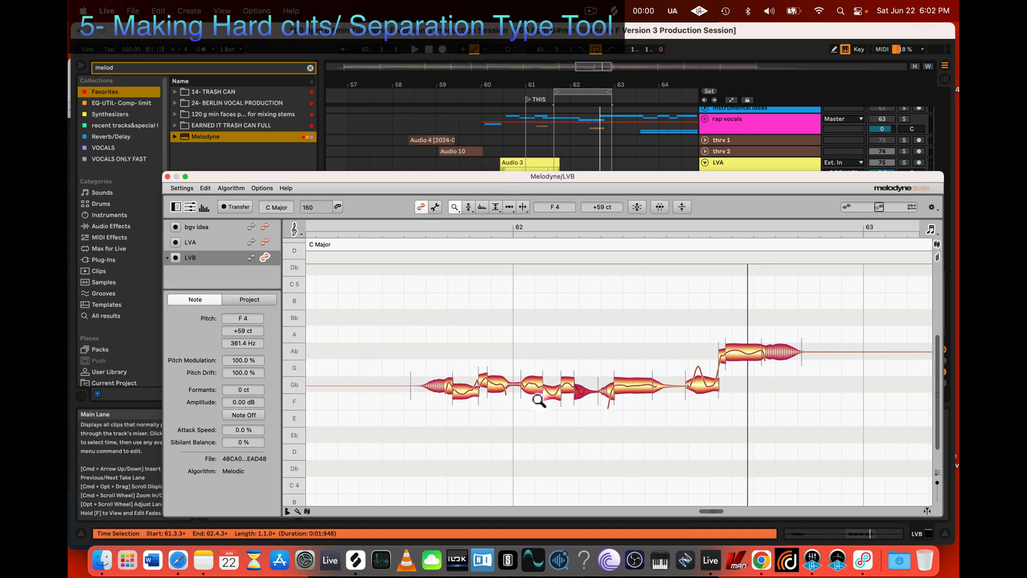
{"action": "left_click", "coordinate": [167, 176]}
{"action": "scroll", "coordinate": [555, 296], "scroll_direction": "down", "scroll_amount": 1}
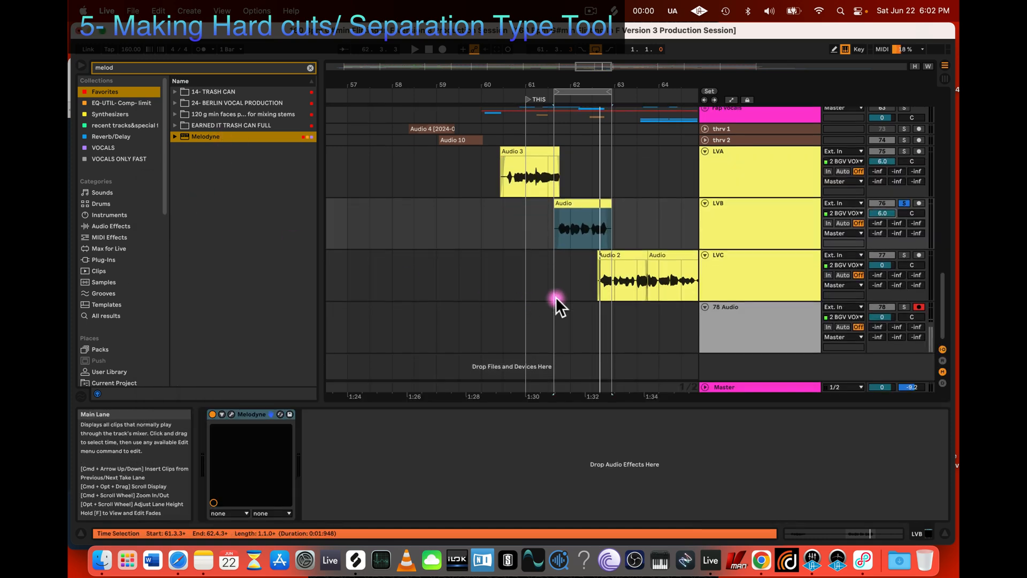
Step: Extend the loop start back to bar 60, solo LVA together with LVB, and play the looped section
{"action": "left_click", "coordinate": [756, 233]}
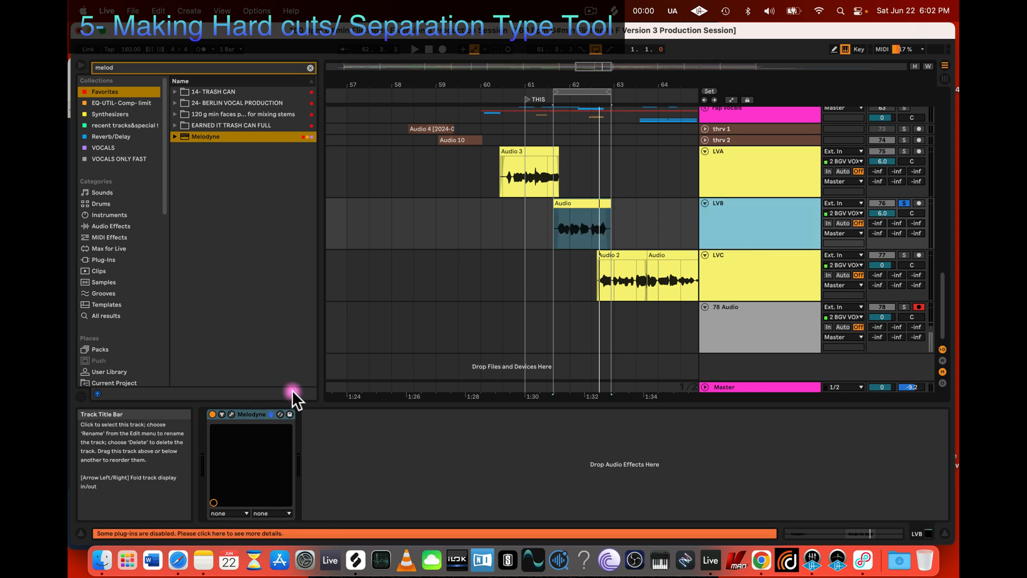
{"action": "left_click", "coordinate": [536, 155]}
{"action": "left_click_drag", "start_coordinate": [553, 87], "coordinate": [481, 88]}
{"action": "key", "text": "space"}
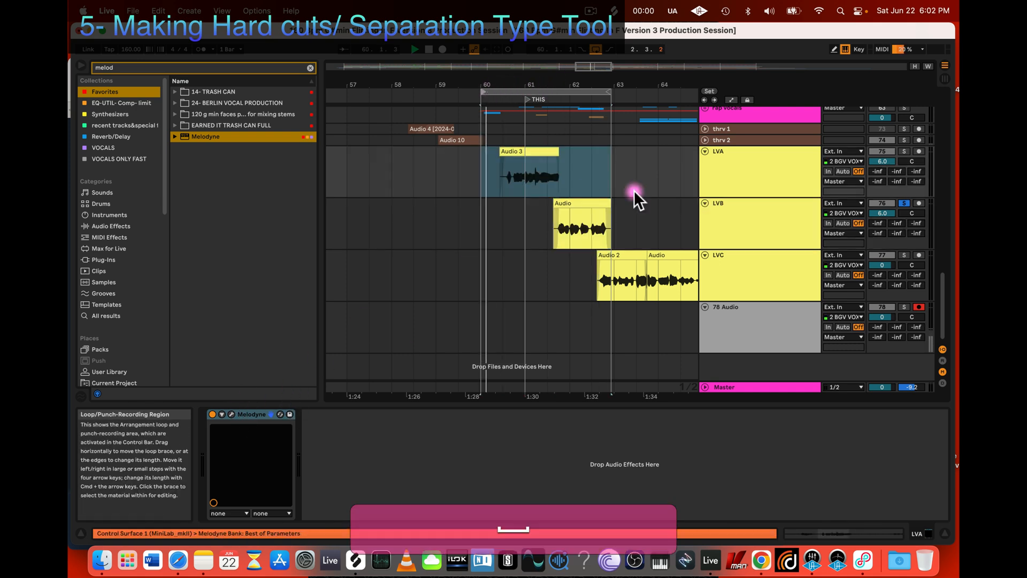
{"action": "left_click", "coordinate": [903, 151]}
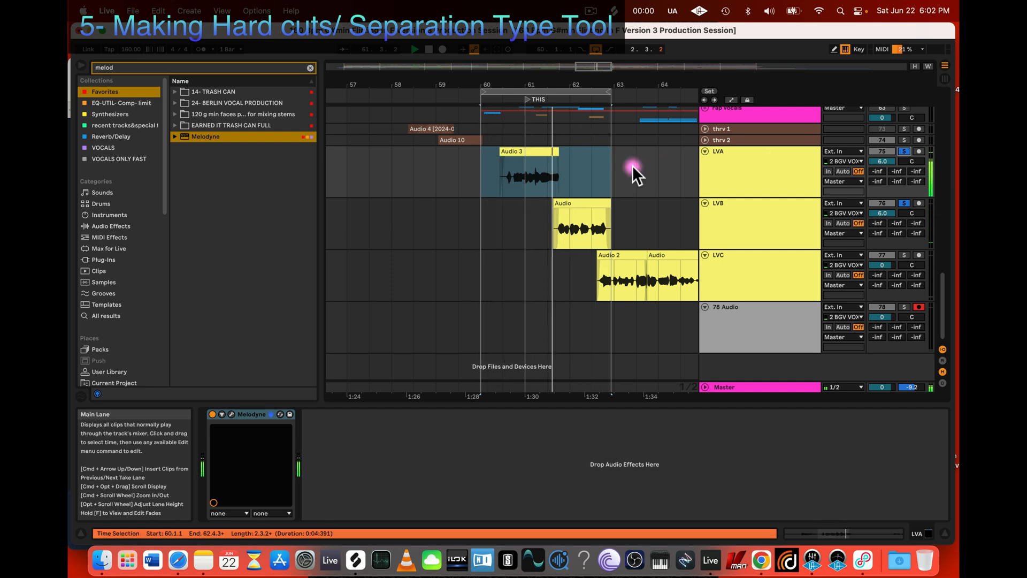
{"action": "key", "text": "space"}
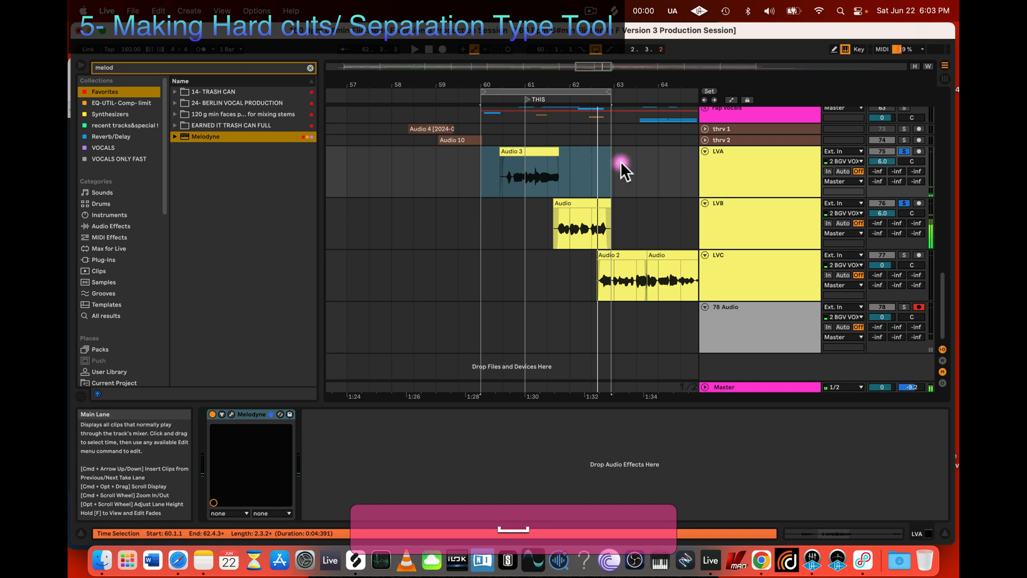
Step: Open the Melodyne editor on LVA and listen to the phrase around its drop to the low Eb notes
{"action": "left_click", "coordinate": [775, 183]}
{"action": "left_click", "coordinate": [550, 152]}
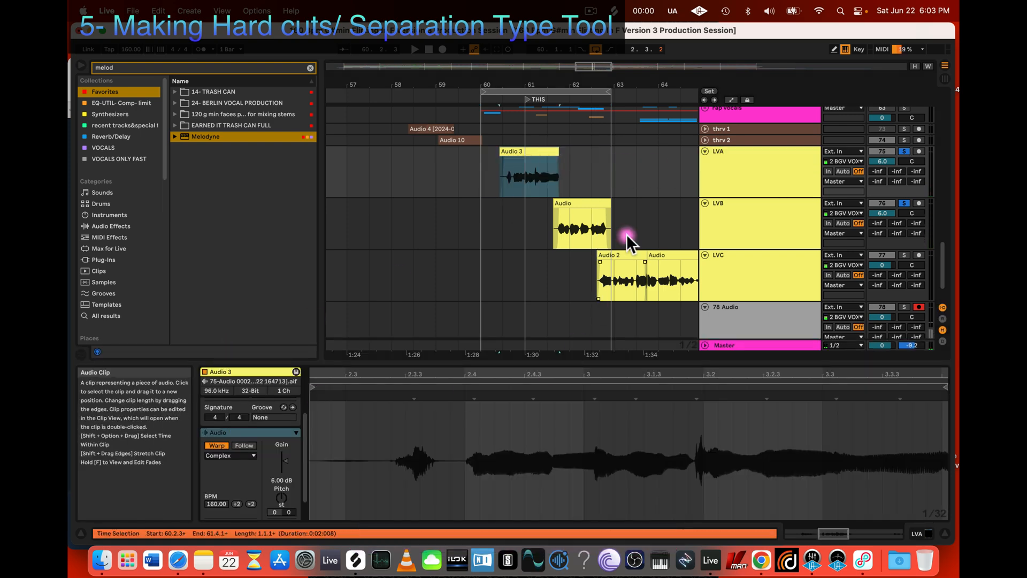
{"action": "left_click", "coordinate": [749, 150]}
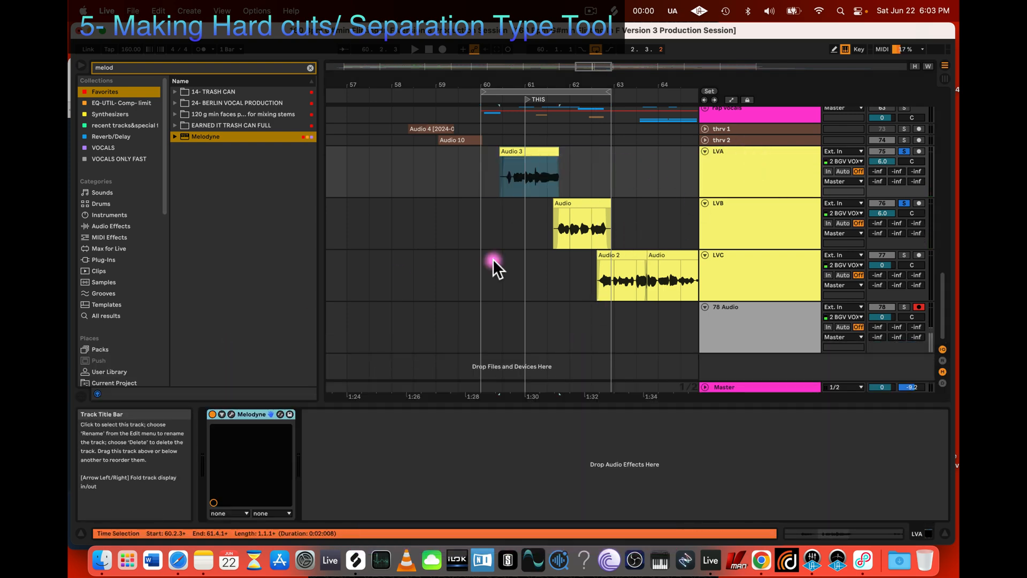
{"action": "left_click", "coordinate": [231, 414]}
{"action": "scroll", "coordinate": [686, 370], "scroll_direction": "down", "scroll_amount": 1}
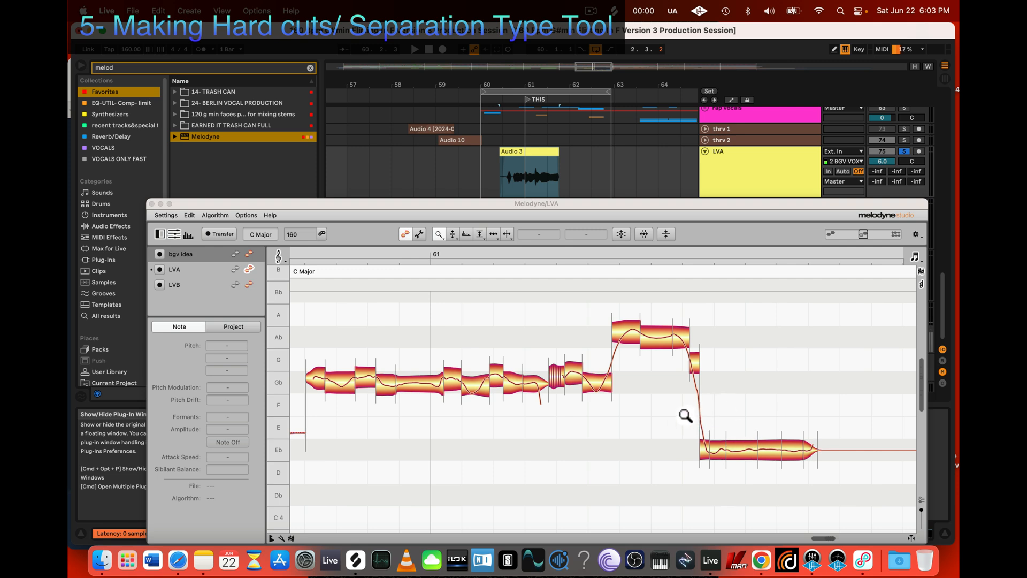
{"action": "scroll", "coordinate": [652, 397], "scroll_direction": "right", "scroll_amount": 3}
{"action": "key", "text": "space"}
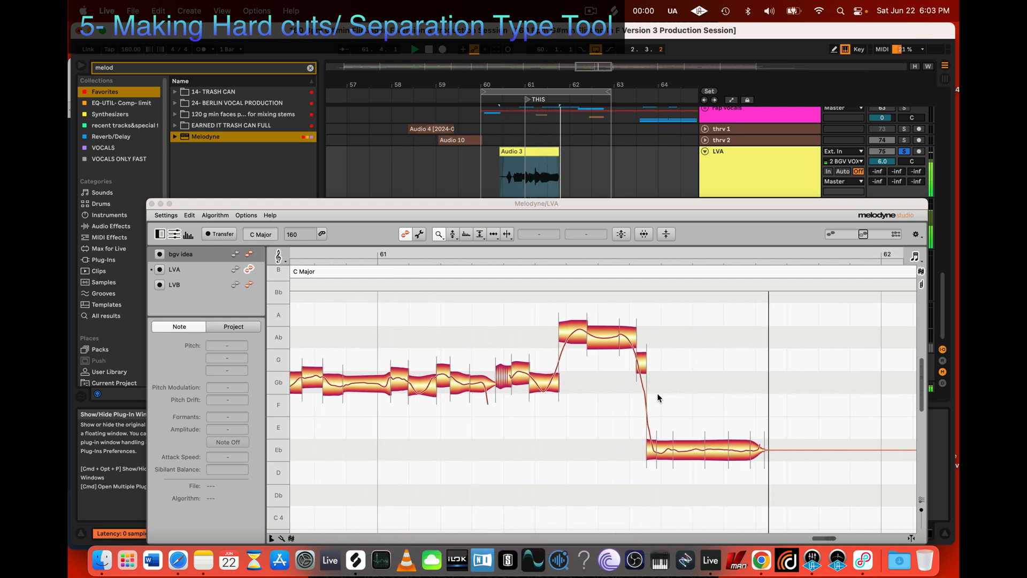
{"action": "key", "text": "space"}
Step: Undo all Melodyne changes on the short G note and the first low slice after it, and audition the phrase
{"action": "left_click", "coordinate": [642, 470]}
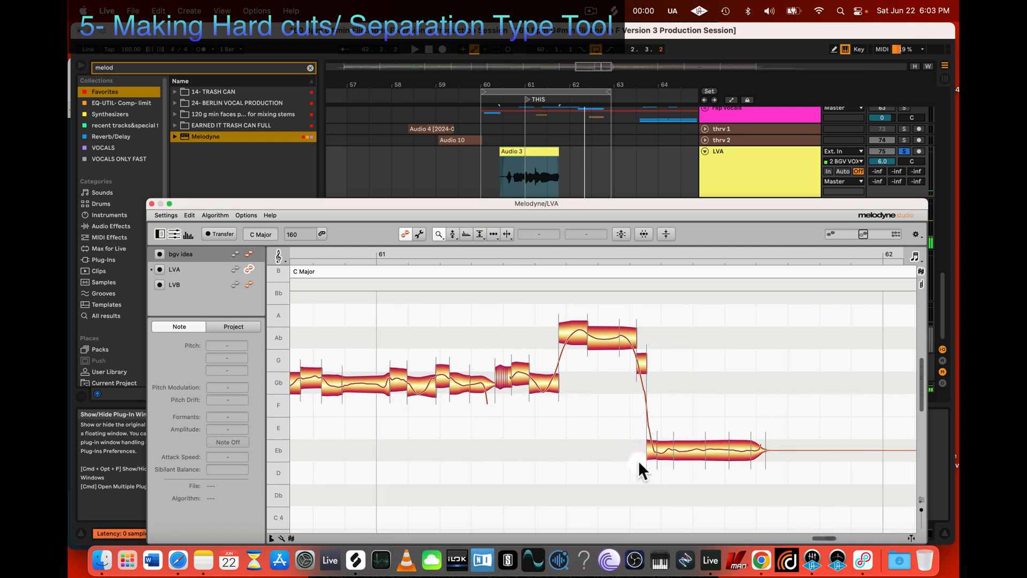
{"action": "left_click_drag", "start_coordinate": [640, 461], "coordinate": [648, 450]}
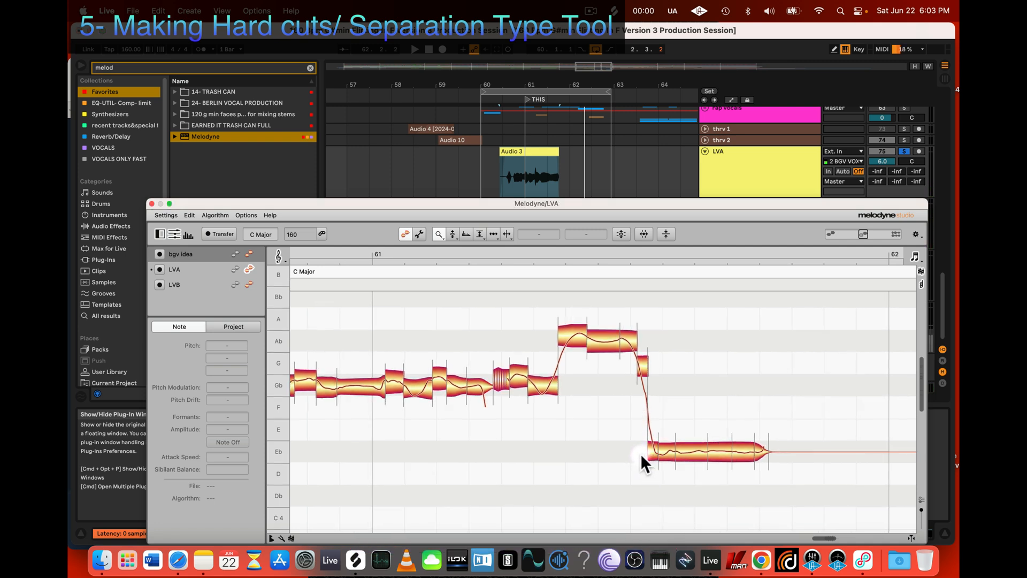
{"action": "key", "text": "2"}
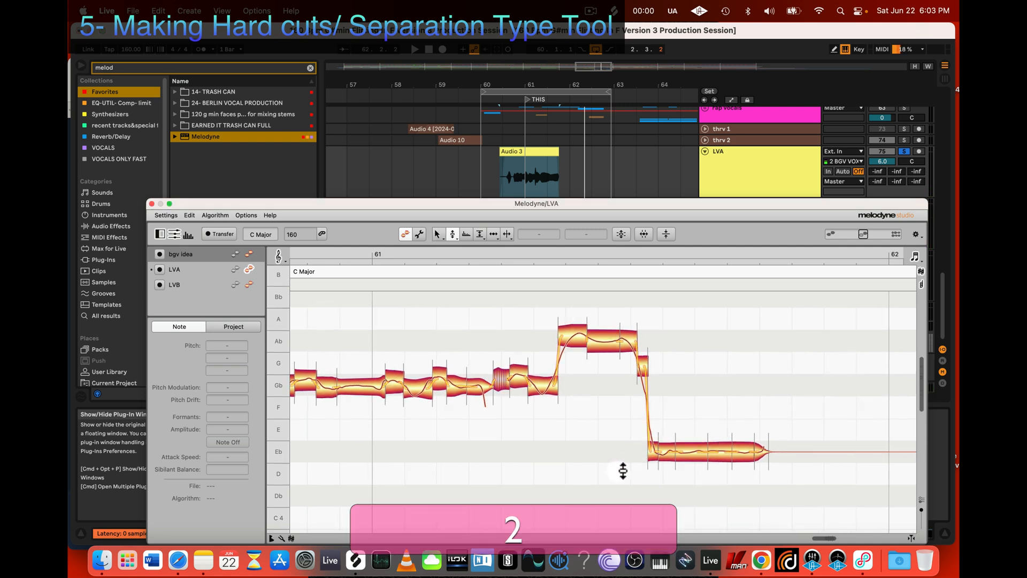
{"action": "left_click_drag", "start_coordinate": [623, 471], "coordinate": [648, 362]}
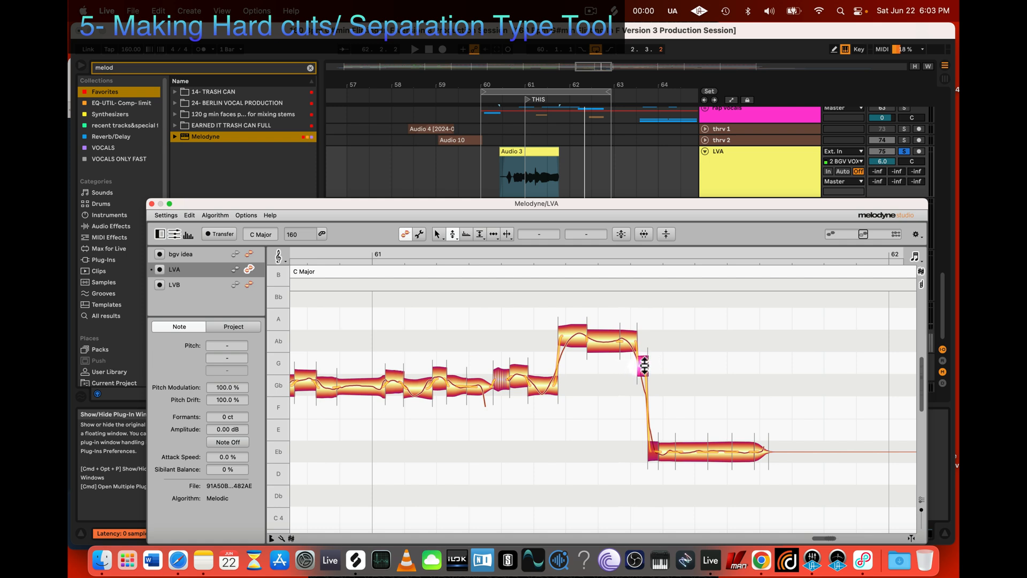
{"action": "right_click", "coordinate": [644, 366]}
{"action": "mouse_move", "coordinate": [669, 298]}
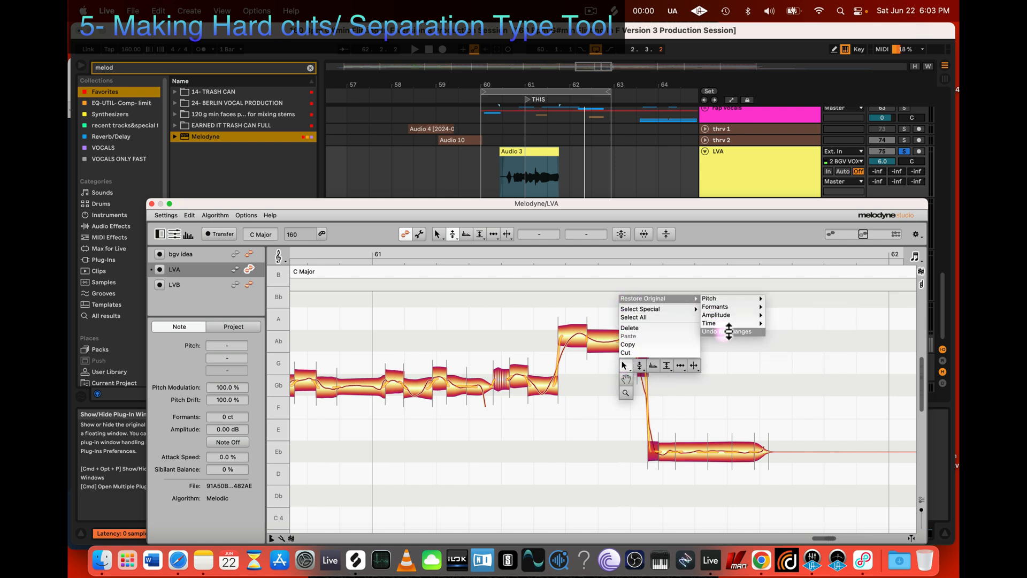
{"action": "left_click", "coordinate": [729, 332]}
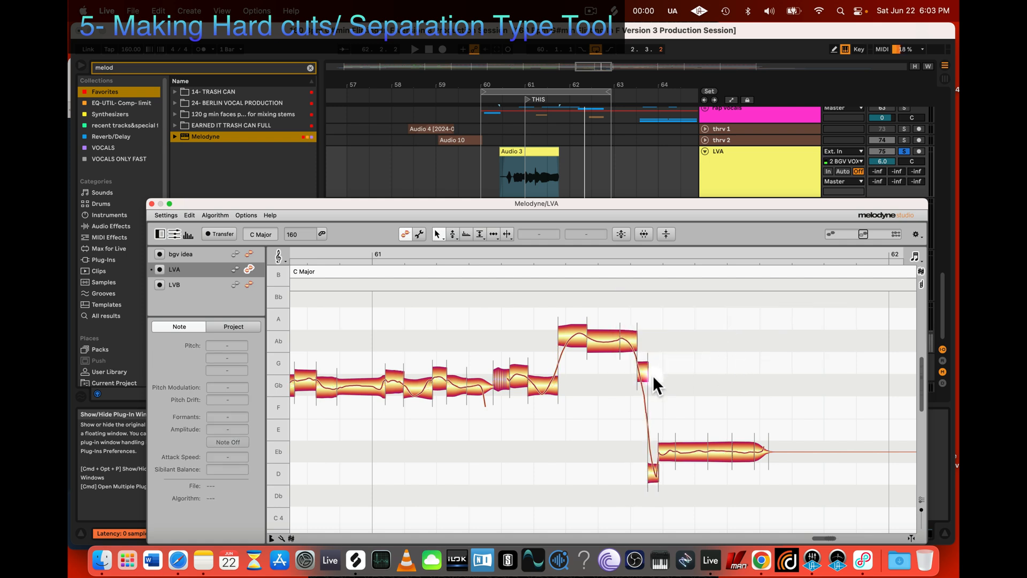
{"action": "key", "text": "space"}
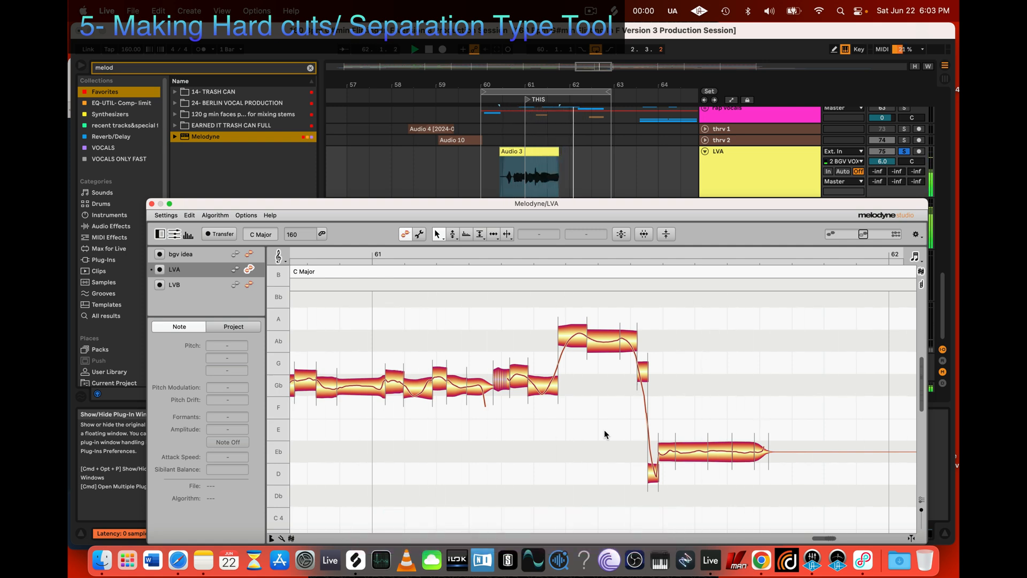
{"action": "key", "text": "space"}
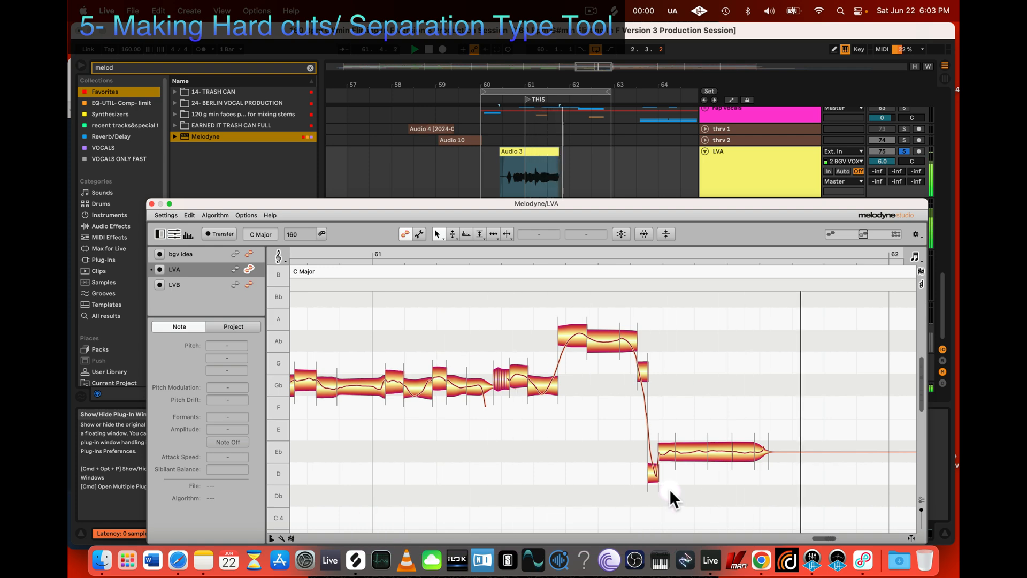
{"action": "key", "text": "space"}
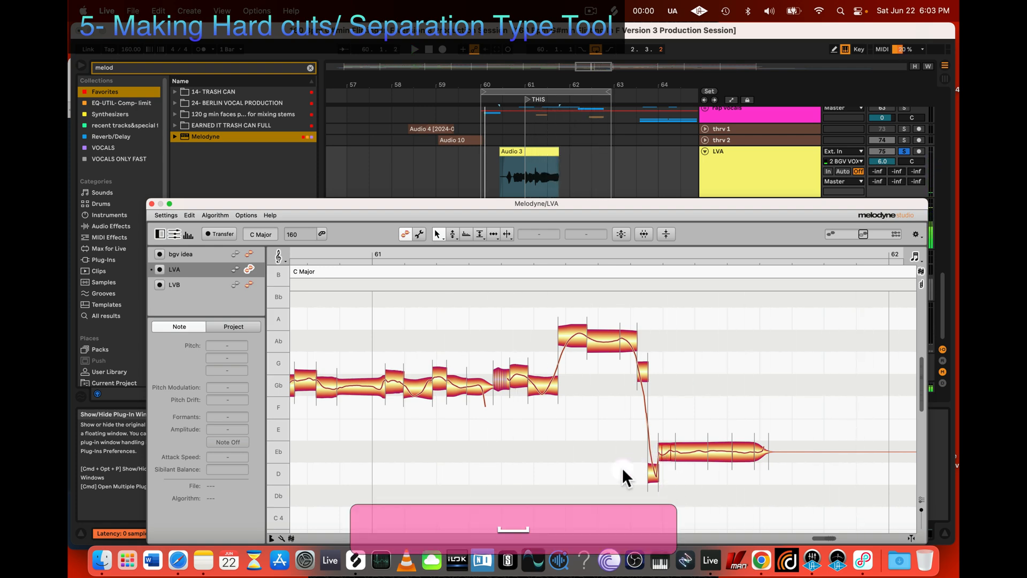
Step: Select the short G note and the first two low slices after it, and undo all their Melodyne changes
{"action": "left_click", "coordinate": [646, 371]}
{"action": "right_click", "coordinate": [644, 371]}
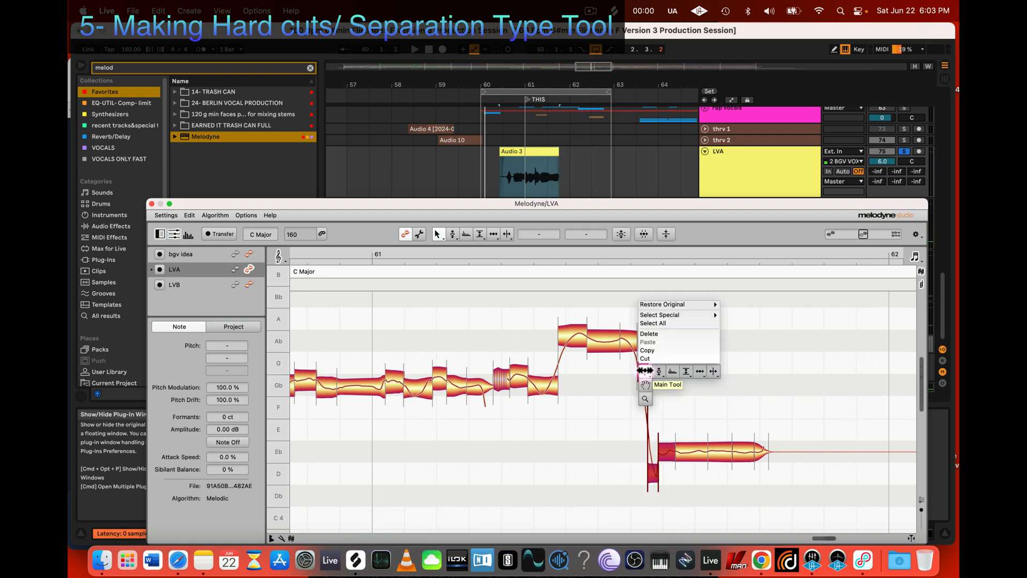
{"action": "mouse_move", "coordinate": [677, 303]}
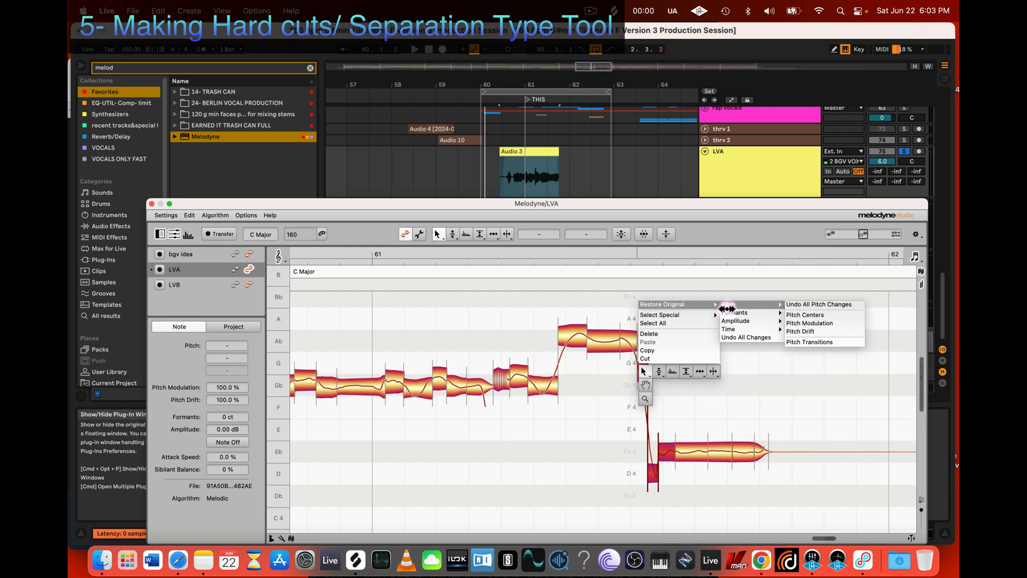
{"action": "left_click", "coordinate": [745, 338]}
Step: Raise the two short low notes after the drop during playback, bringing the second to Eb 4 at -45 ct
{"action": "key", "text": "space"}
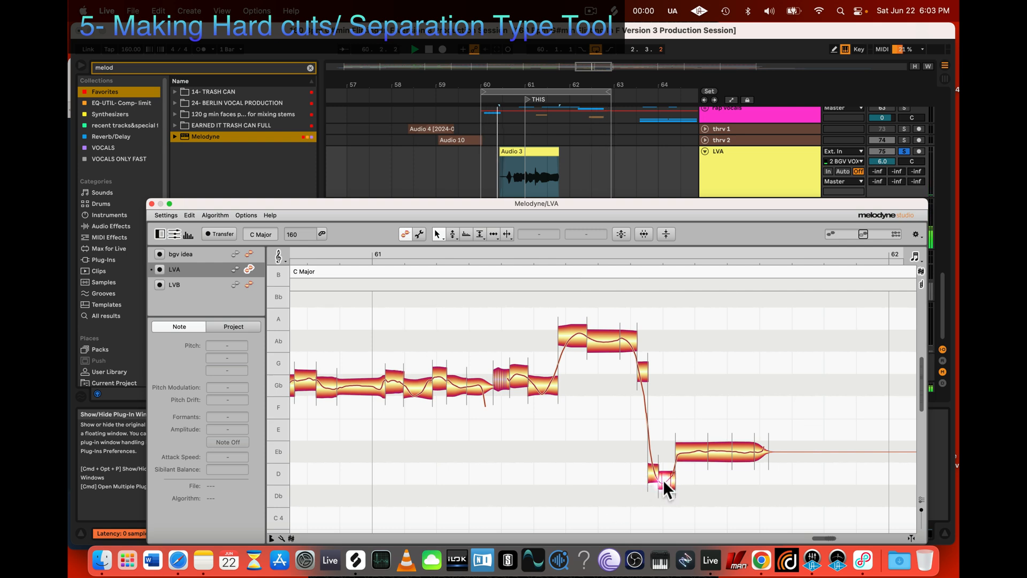
{"action": "key", "text": "2"}
{"action": "mouse_move", "coordinate": [666, 480]}
{"action": "left_mouse_down"}
{"action": "mouse_move", "coordinate": [667, 465]}
{"action": "mouse_move", "coordinate": [656, 473]}
{"action": "mouse_move", "coordinate": [656, 464]}
{"action": "left_mouse_up"}
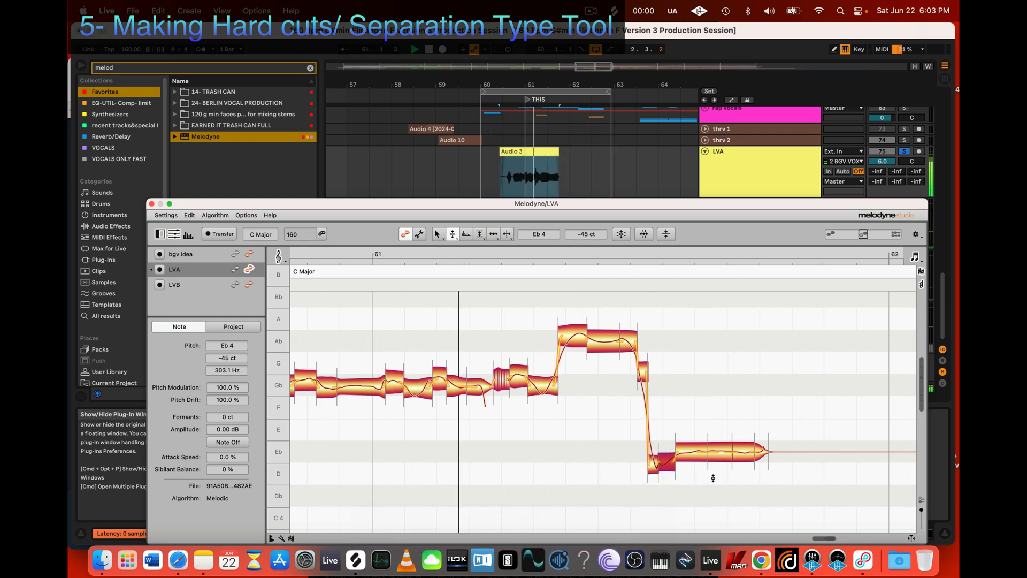
{"action": "key", "text": "space"}
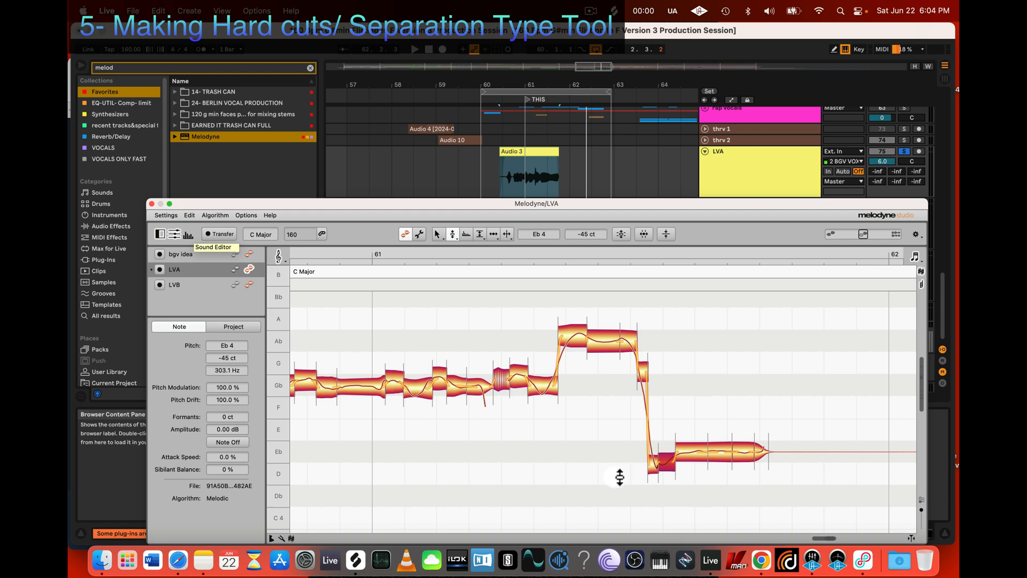
Step: Select the short G note and the two low slices, examine their Restore Original options, and dismiss them
{"action": "left_click_drag", "start_coordinate": [639, 495], "coordinate": [795, 415]}
{"action": "left_click", "coordinate": [600, 492]}
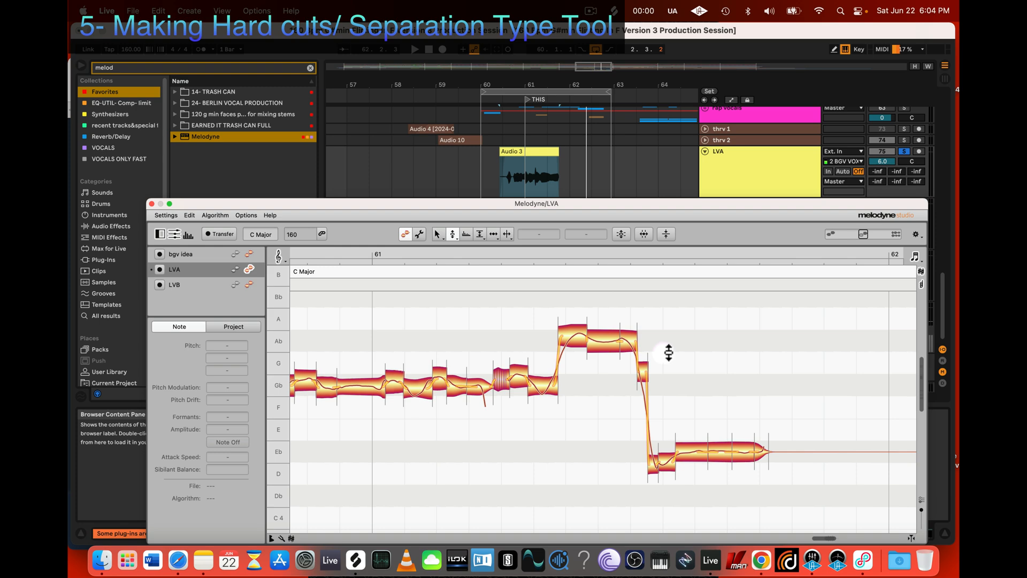
{"action": "left_click", "coordinate": [646, 368]}
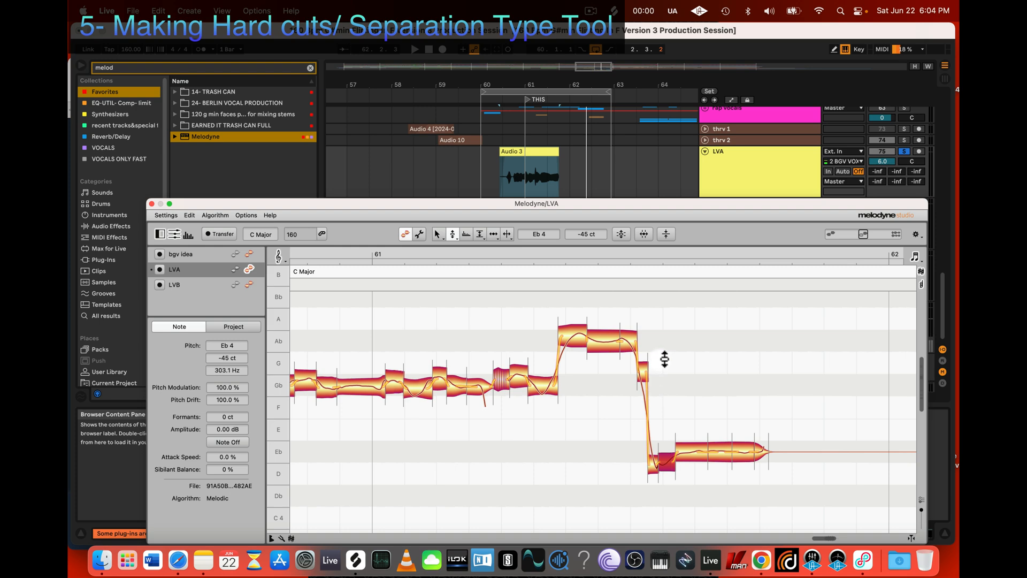
{"action": "left_click_drag", "start_coordinate": [664, 357], "coordinate": [634, 490]}
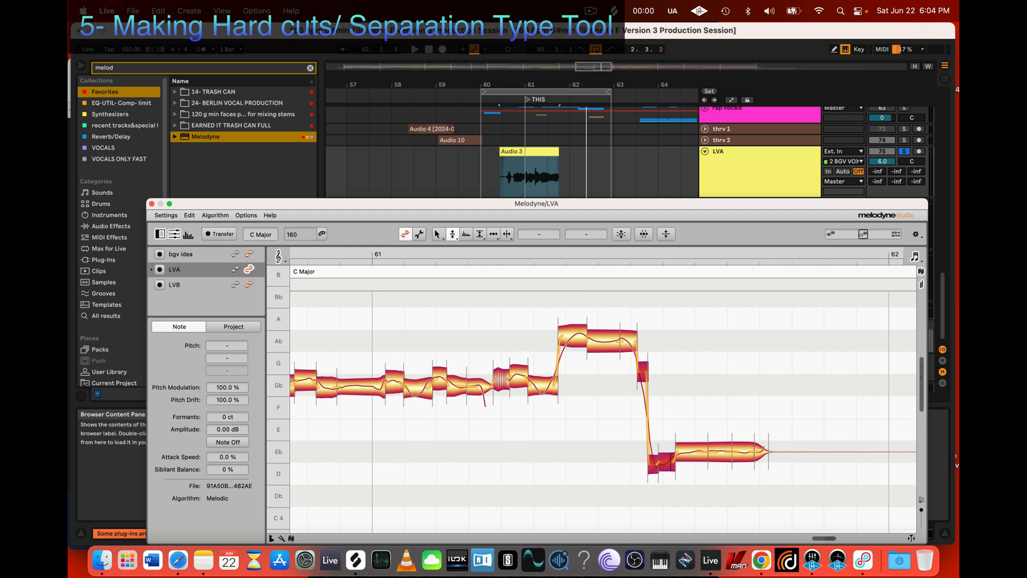
{"action": "right_click", "coordinate": [643, 371]}
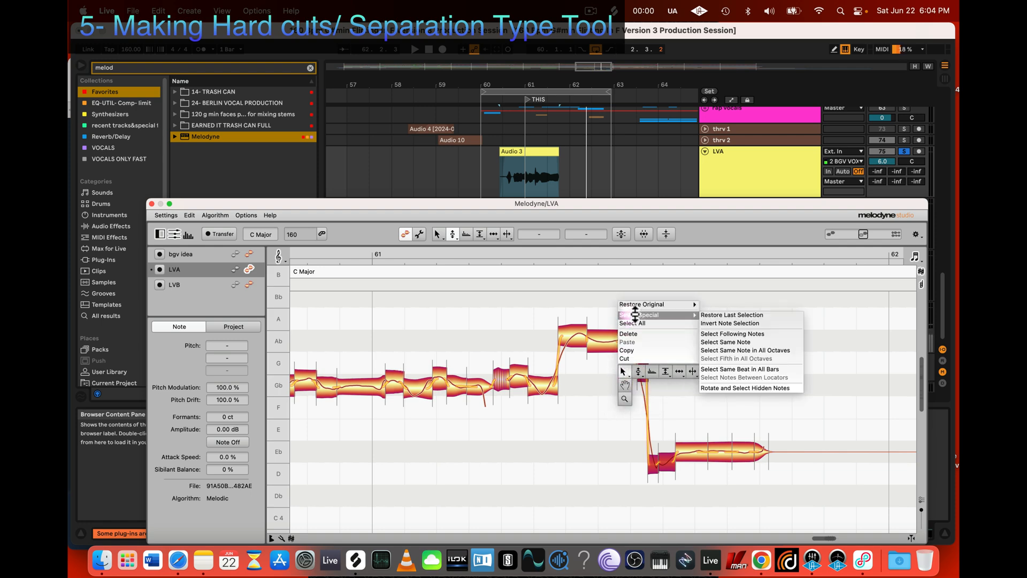
{"action": "mouse_move", "coordinate": [642, 304]}
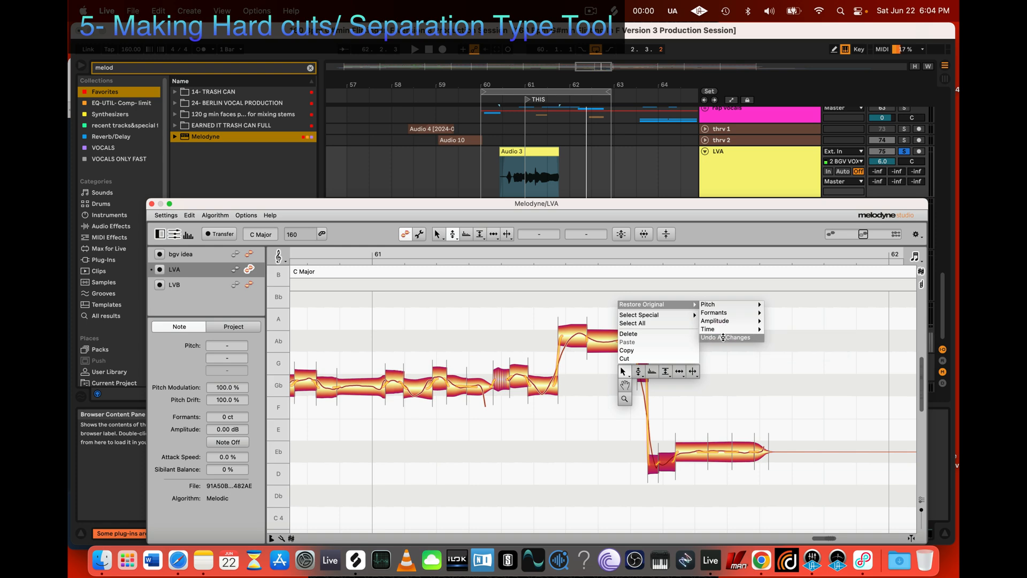
{"action": "left_click", "coordinate": [763, 387]}
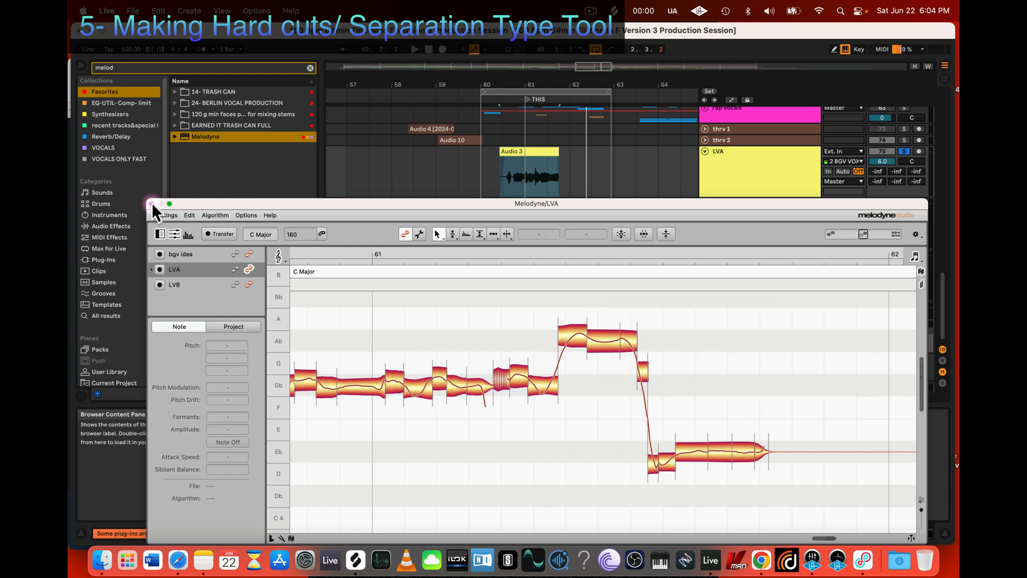
Step: Close the LVA Melodyne editor and listen to LVA and LVB together in the arrangement
{"action": "left_click", "coordinate": [152, 204]}
{"action": "key", "text": "space"}
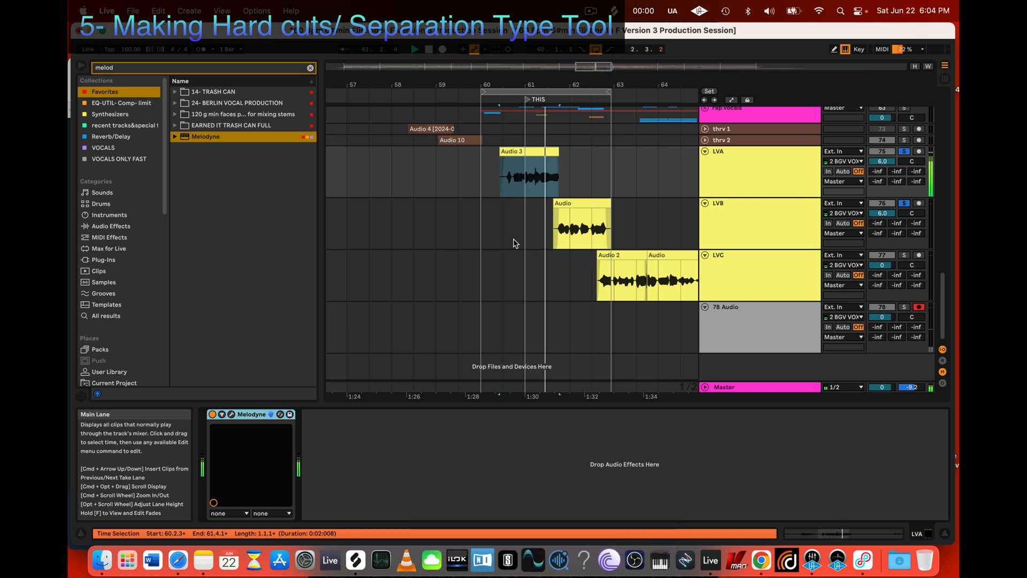
{"action": "scroll", "coordinate": [527, 249], "scroll_direction": "right", "scroll_amount": 5}
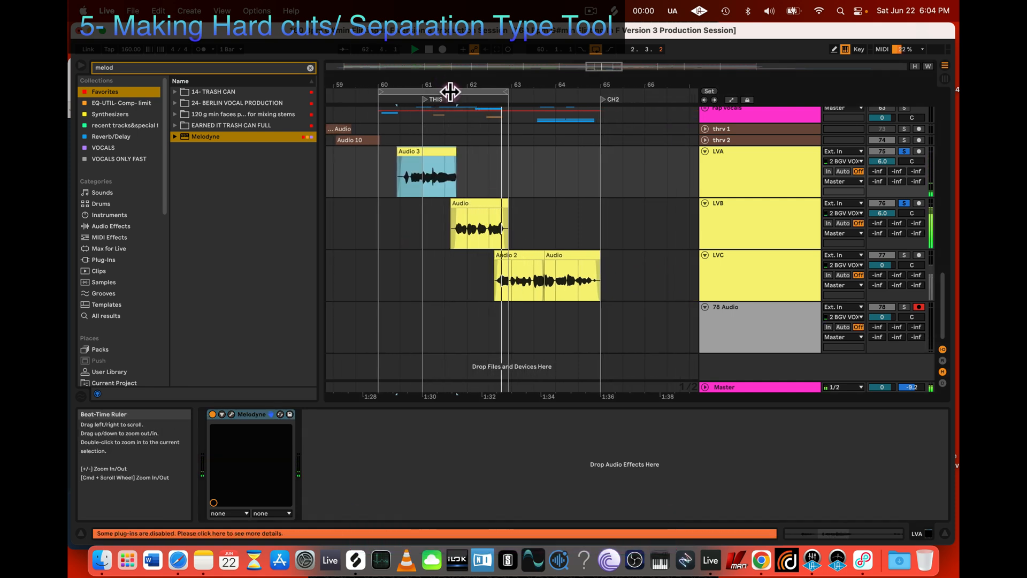
{"action": "key", "text": "space"}
Step: Set the loop from 62.3 to 65.1 over the LVC clips and solo only LVC during playback
{"action": "left_click_drag", "start_coordinate": [506, 92], "coordinate": [603, 96]}
{"action": "left_click_drag", "start_coordinate": [380, 92], "coordinate": [489, 101]}
{"action": "key", "text": "space"}
{"action": "left_click", "coordinate": [904, 256]}
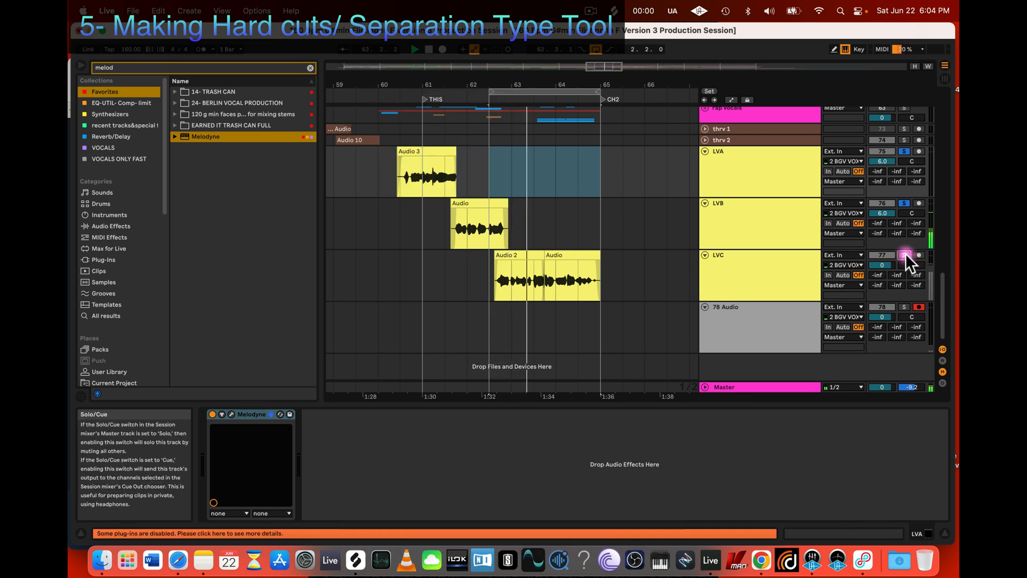
{"action": "left_click", "coordinate": [903, 151]}
{"action": "left_click", "coordinate": [905, 203]}
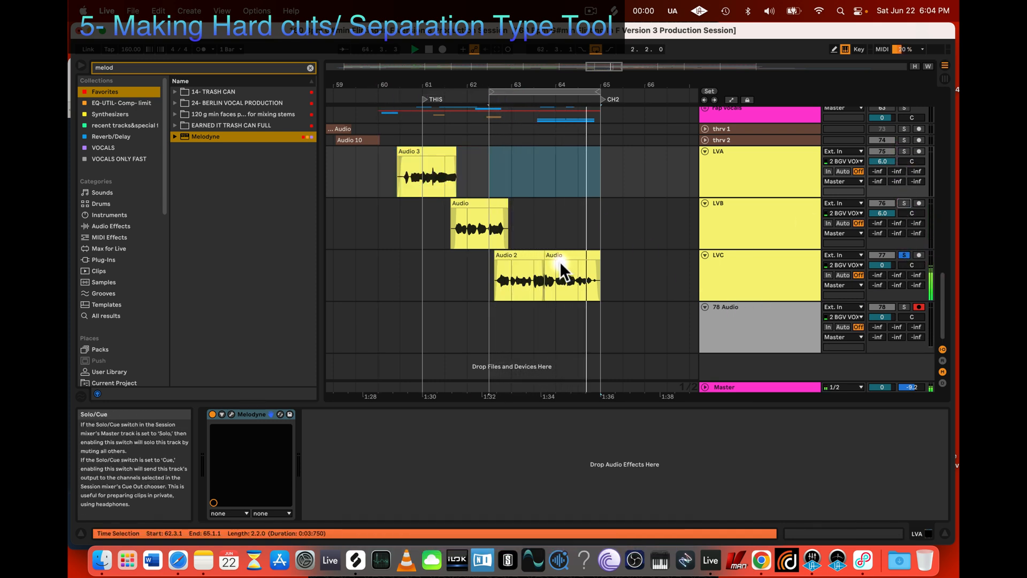
Step: Stop playback, take LVC out of solo and mute the track
{"action": "left_click", "coordinate": [516, 257]}
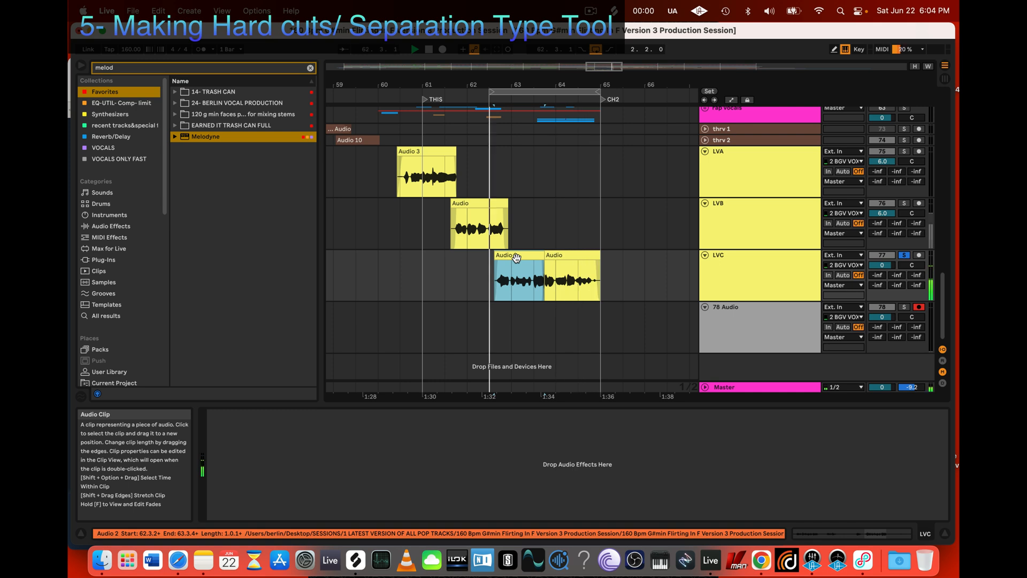
{"action": "key", "text": "space"}
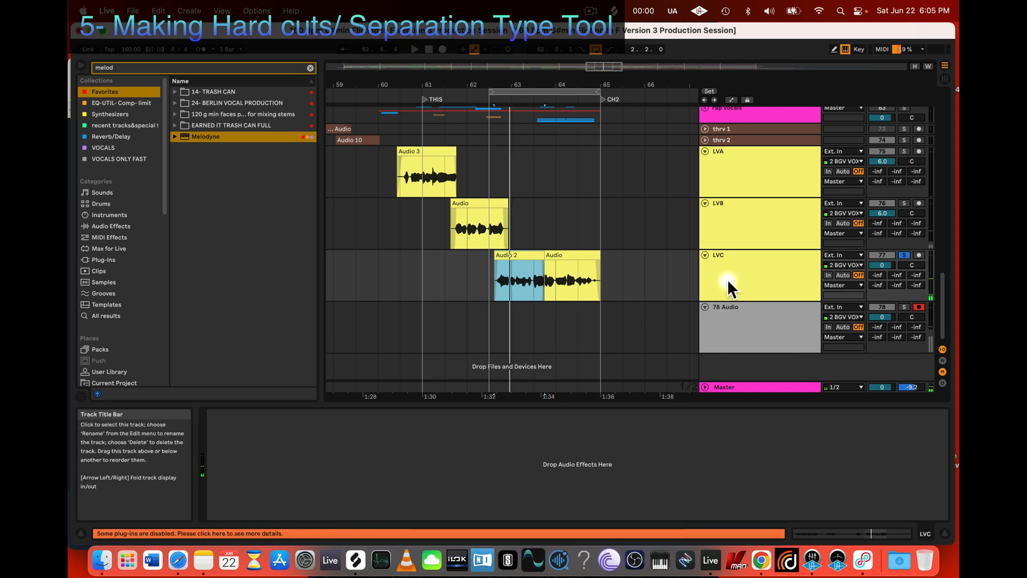
{"action": "left_click", "coordinate": [770, 261]}
{"action": "right_click", "coordinate": [736, 263]}
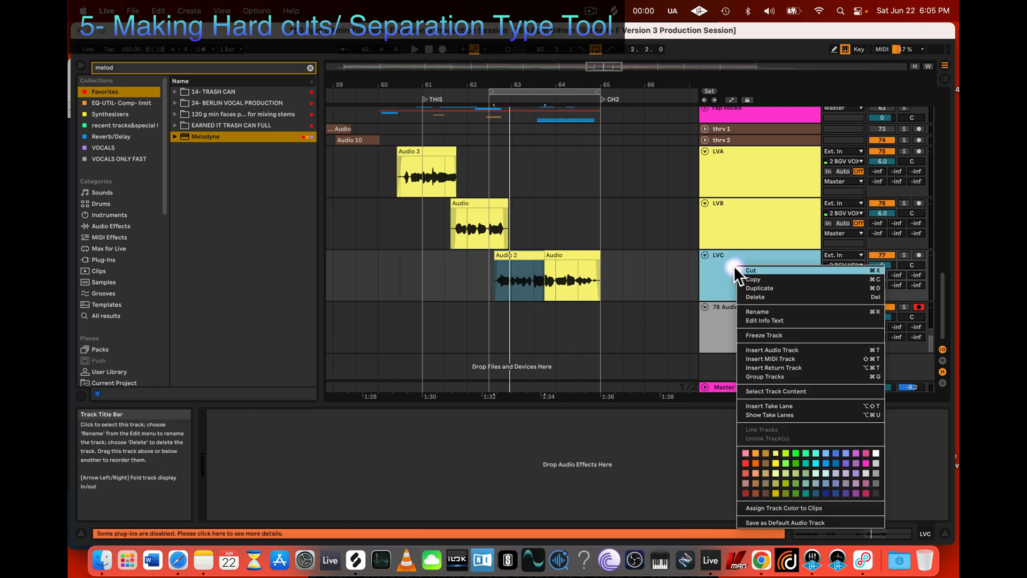
{"action": "left_click", "coordinate": [747, 281]}
{"action": "left_click", "coordinate": [878, 256]}
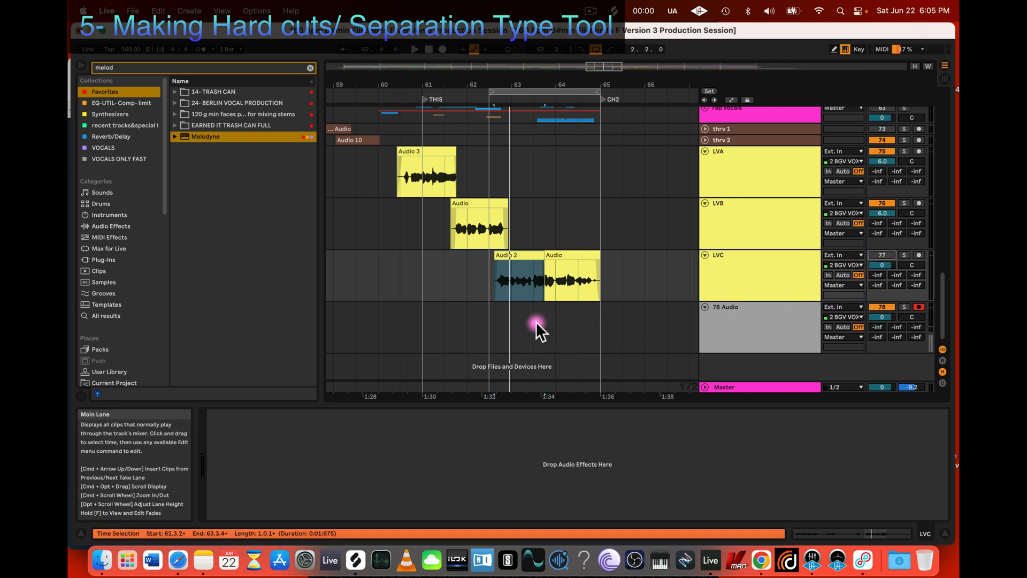
Step: Turn on the metronome and extend the loop start back to 61.3 while playing from 62.3
{"action": "left_click", "coordinate": [422, 330]}
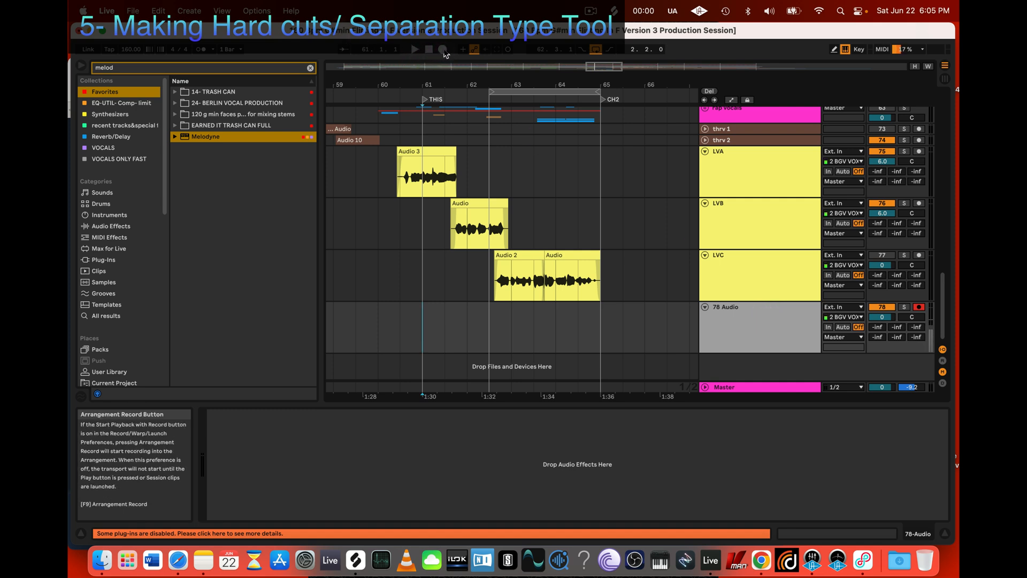
{"action": "left_click", "coordinate": [200, 49]}
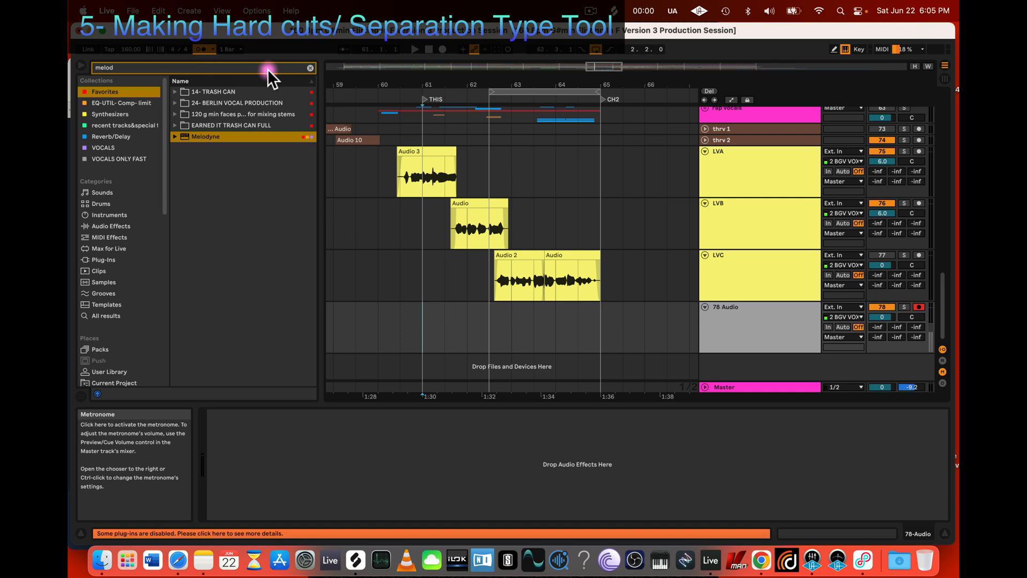
{"action": "left_click", "coordinate": [490, 323]}
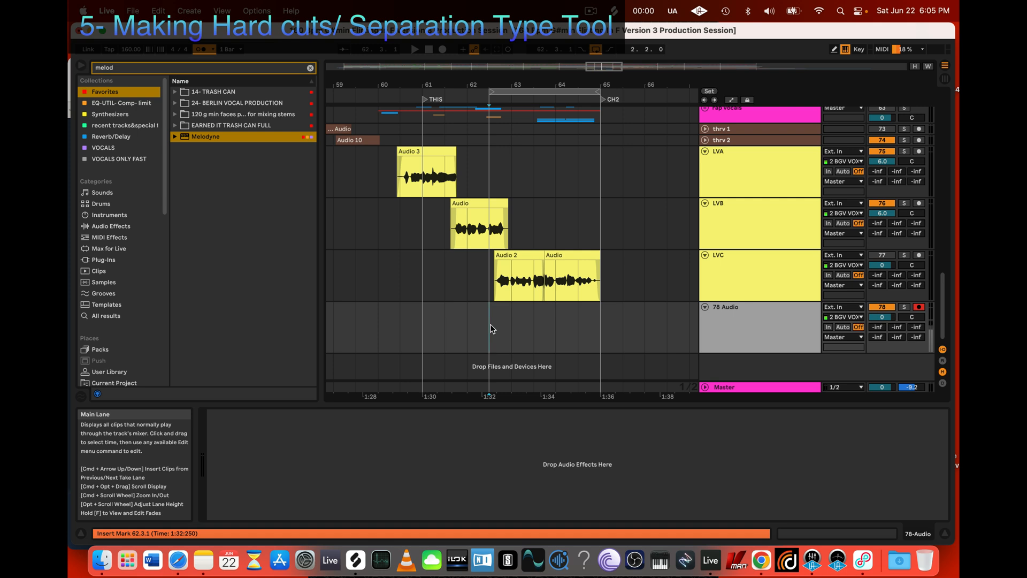
{"action": "key", "text": "space"}
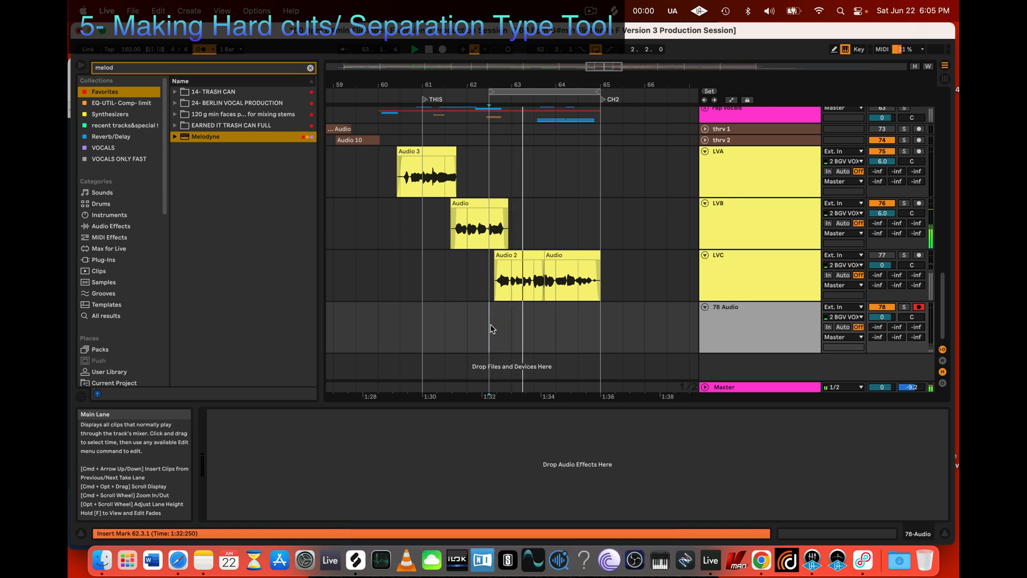
{"action": "key", "text": "space"}
{"action": "key", "text": "space"}
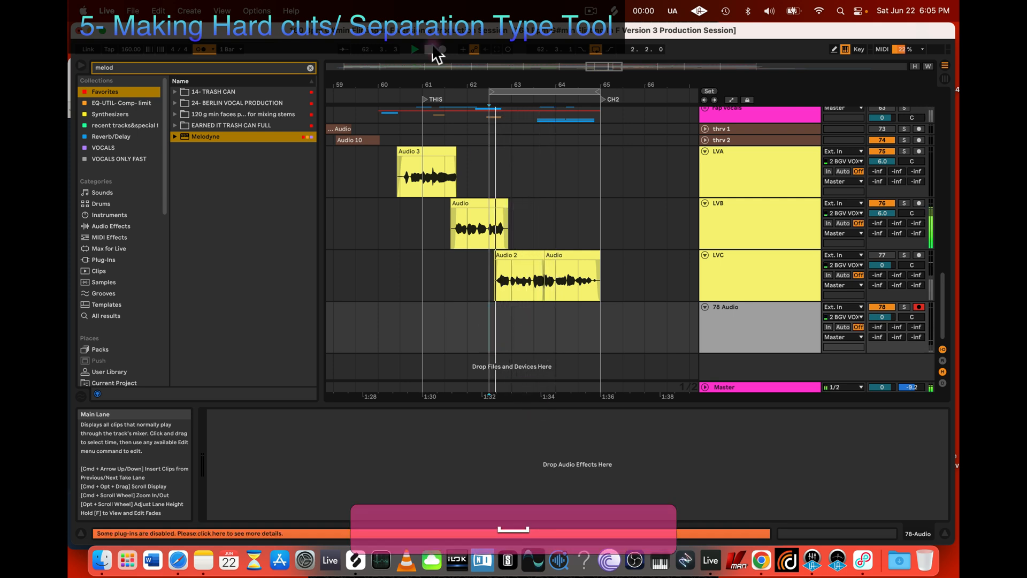
{"action": "left_click", "coordinate": [486, 91]}
{"action": "left_click_drag", "start_coordinate": [486, 91], "coordinate": [446, 91]}
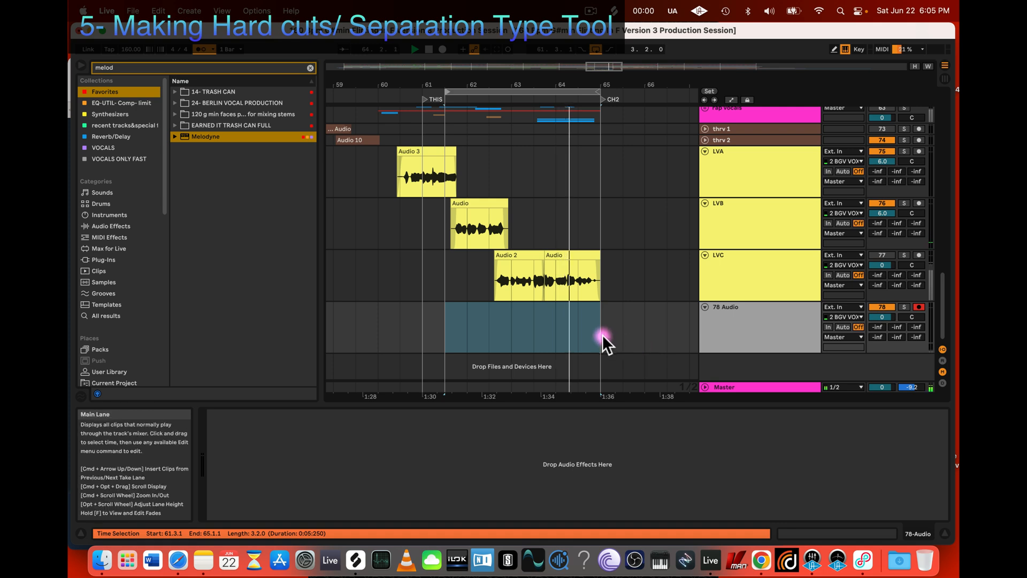
Step: Record a new vocal take on the 78 Audio track over the loop from 61.3 to 65.1
{"action": "left_click", "coordinate": [521, 333]}
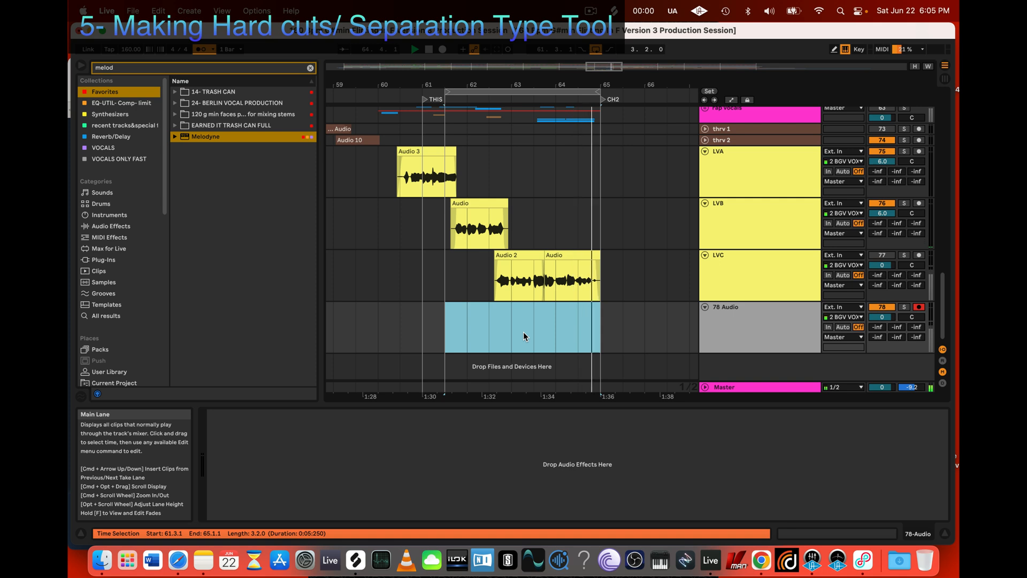
{"action": "key", "text": "r"}
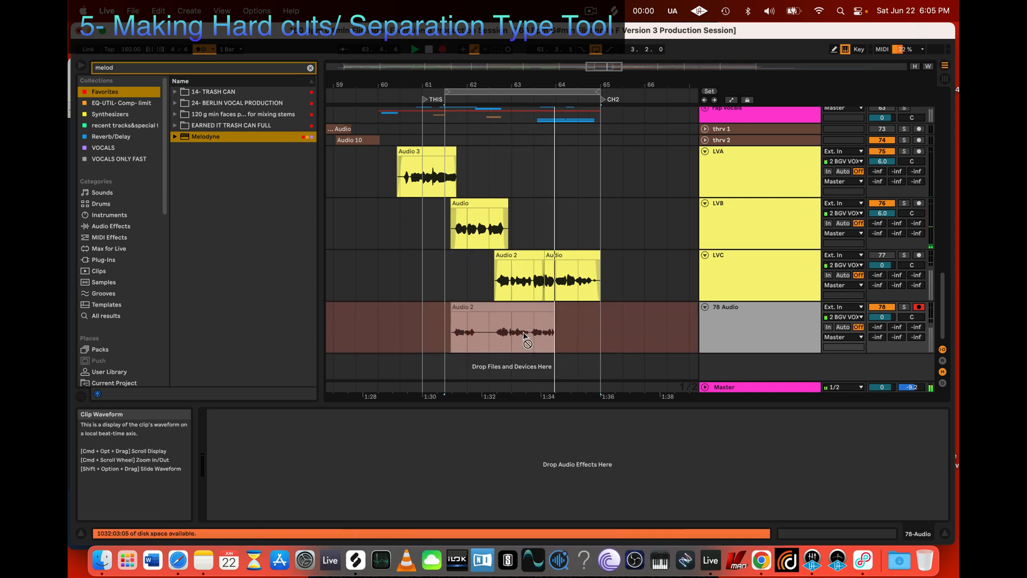
{"action": "key", "text": "space"}
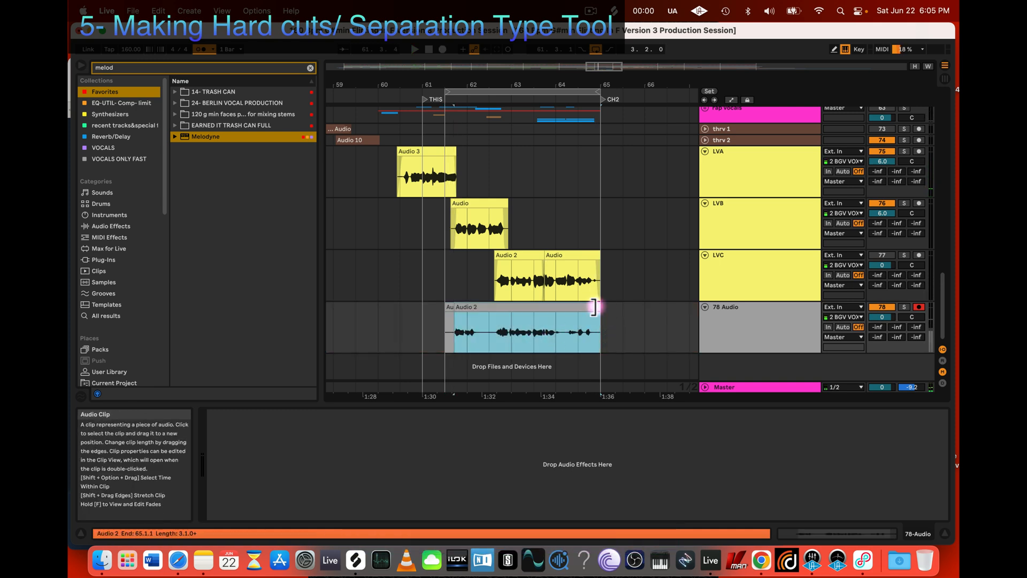
Step: Trim the 78 Audio take to end at 64.1 and delete everything before about 62.3.2
{"action": "left_click_drag", "start_coordinate": [593, 307], "coordinate": [557, 305]}
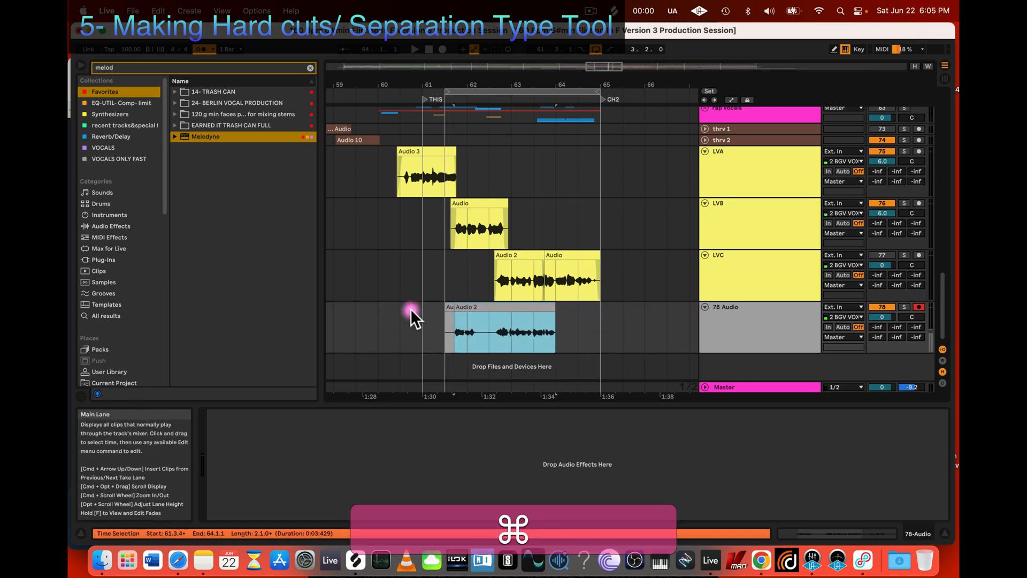
{"action": "left_click_drag", "start_coordinate": [422, 313], "coordinate": [492, 316]}
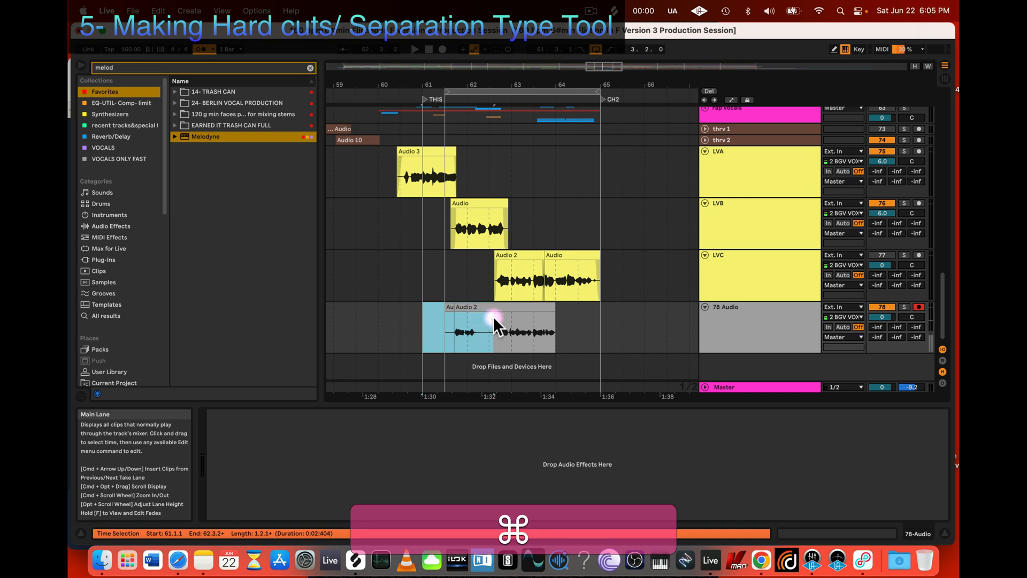
{"action": "key", "text": "super+BackSpace"}
{"action": "left_click", "coordinate": [496, 310]}
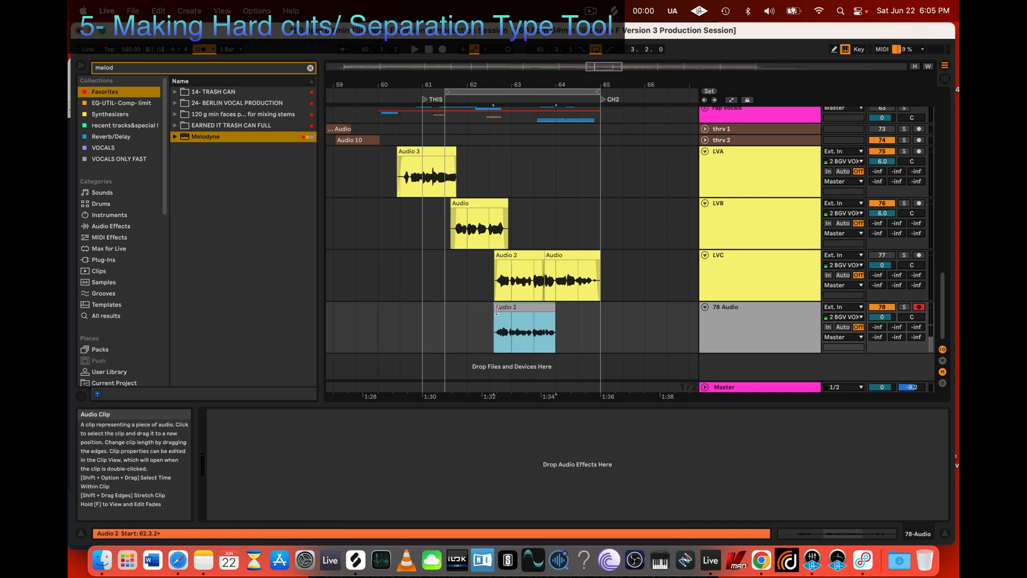
{"action": "scroll", "coordinate": [497, 310], "scroll_direction": "up", "scroll_amount": 4, "text": "super"}
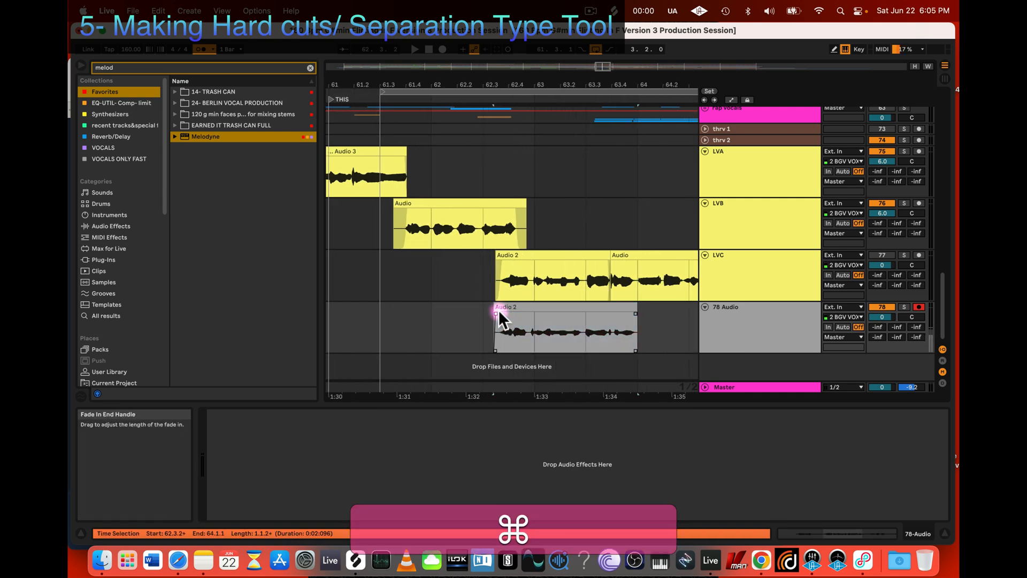
Step: Listen to the trimmed 78 Audio take in the arrangement and shorten its end to about 63.4.1
{"action": "left_click", "coordinate": [546, 303]}
{"action": "key", "text": "space"}
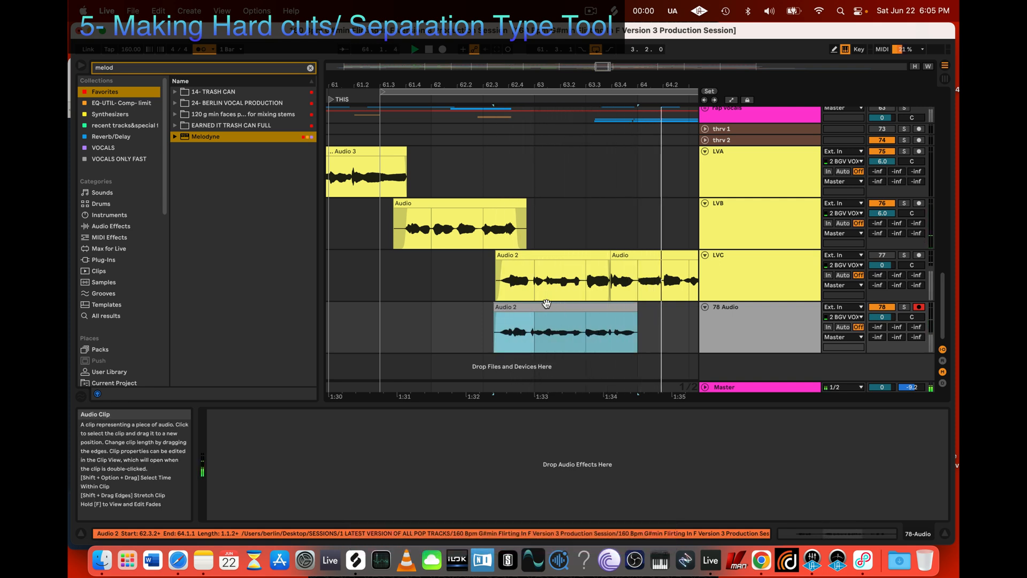
{"action": "key", "text": "space"}
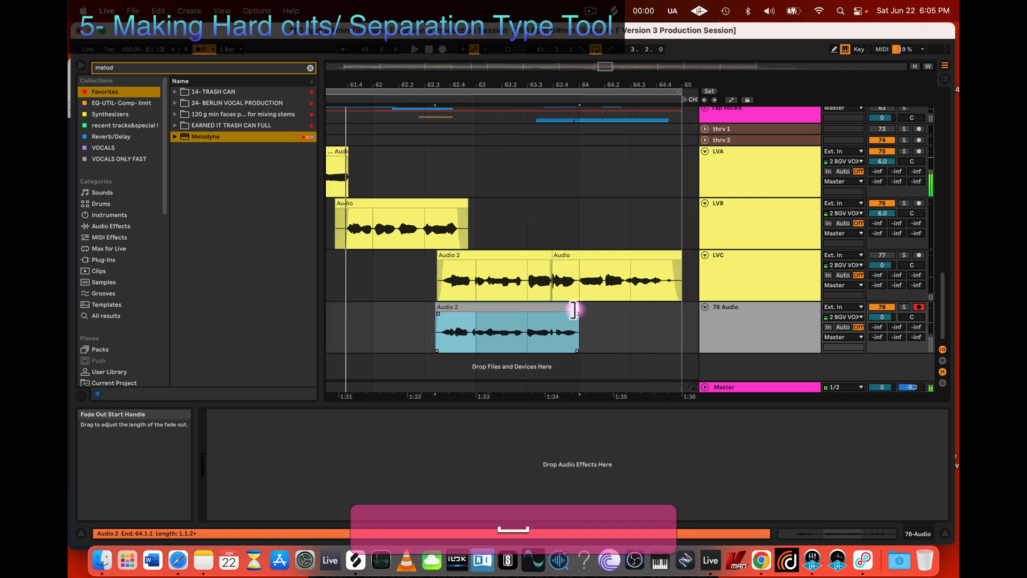
{"action": "left_click_drag", "start_coordinate": [574, 310], "coordinate": [554, 310]}
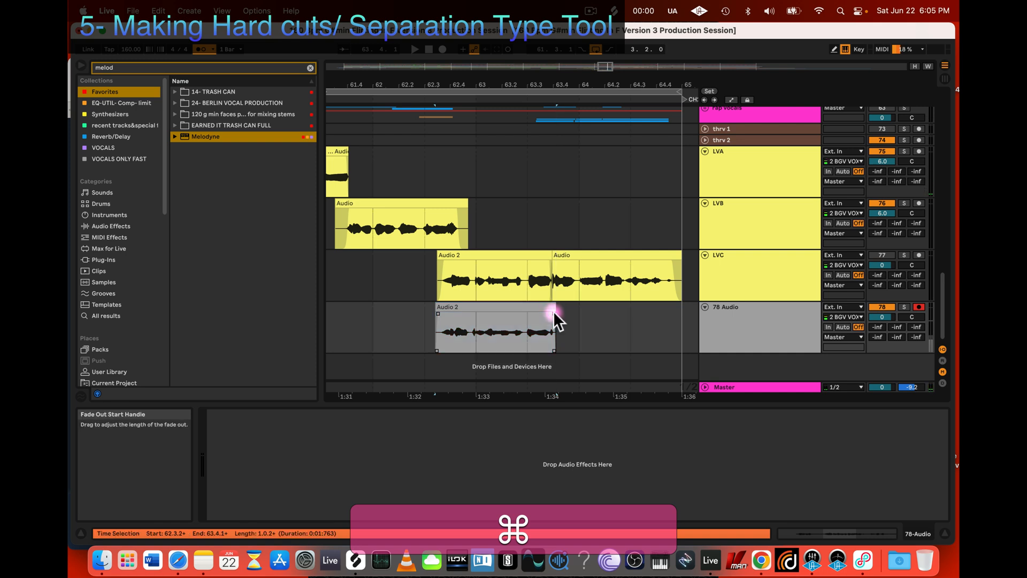
Step: Set the clip gain of the trimmed 78 Audio take to 6 dB
{"action": "double_click", "coordinate": [524, 325]}
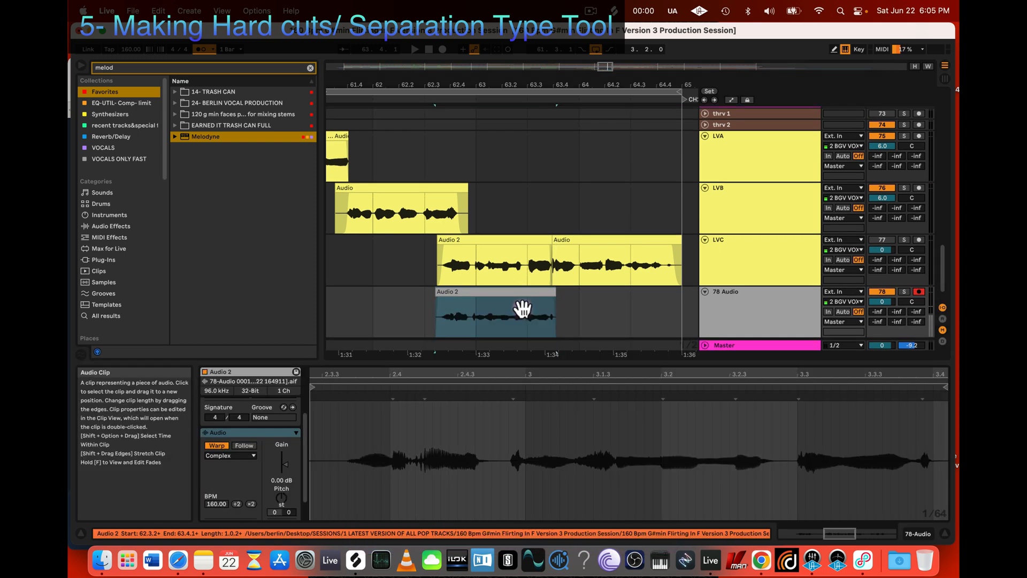
{"action": "type", "text": "6"}
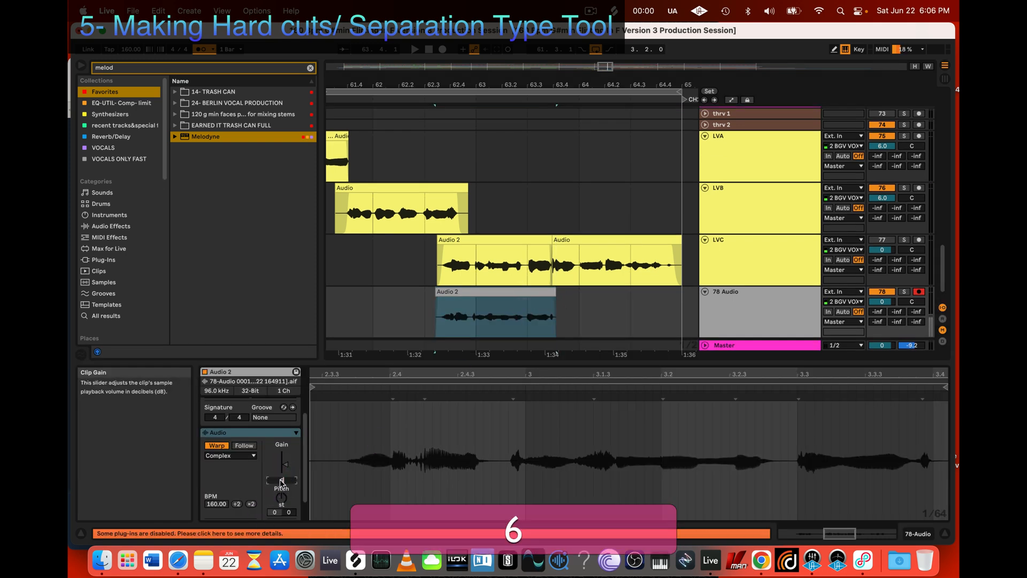
{"action": "key", "text": "Return"}
{"action": "left_click", "coordinate": [535, 292]}
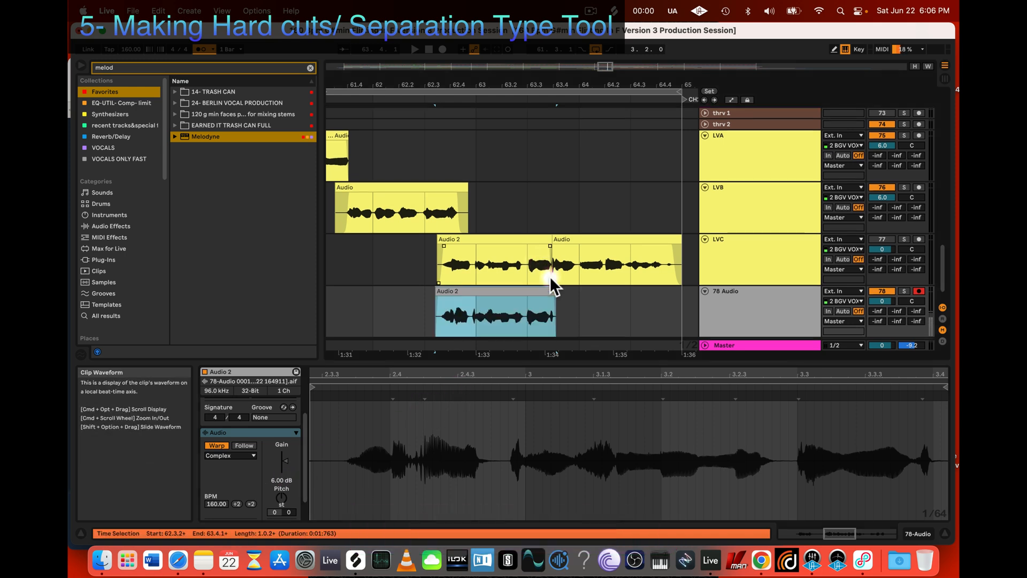
Step: Insert a new audio track below 78 Audio and arm it for recording
{"action": "scroll", "coordinate": [563, 277], "scroll_direction": "down", "scroll_amount": 2}
{"action": "left_click", "coordinate": [811, 287]}
{"action": "key", "text": "super+t"}
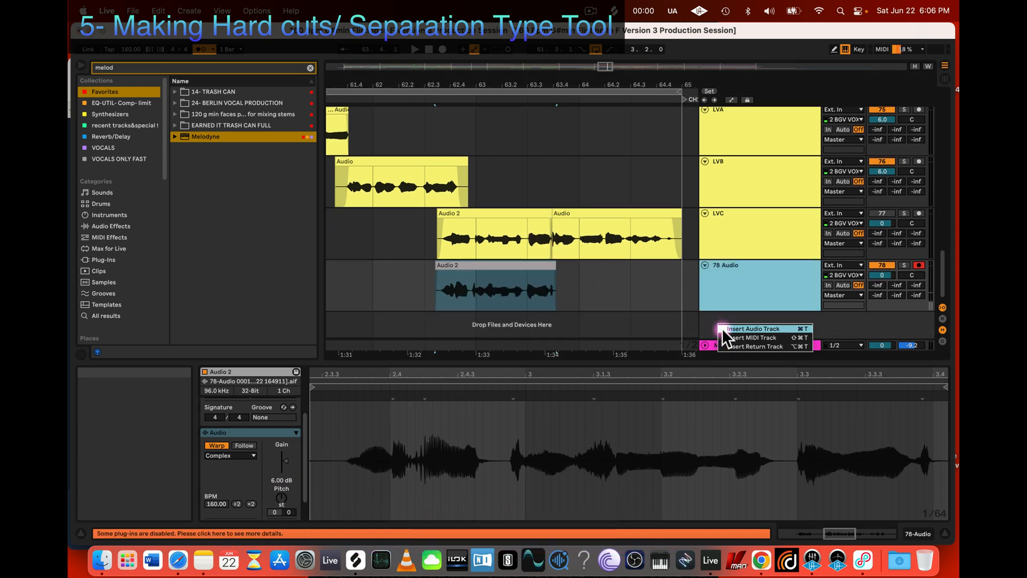
{"action": "left_click", "coordinate": [918, 292]}
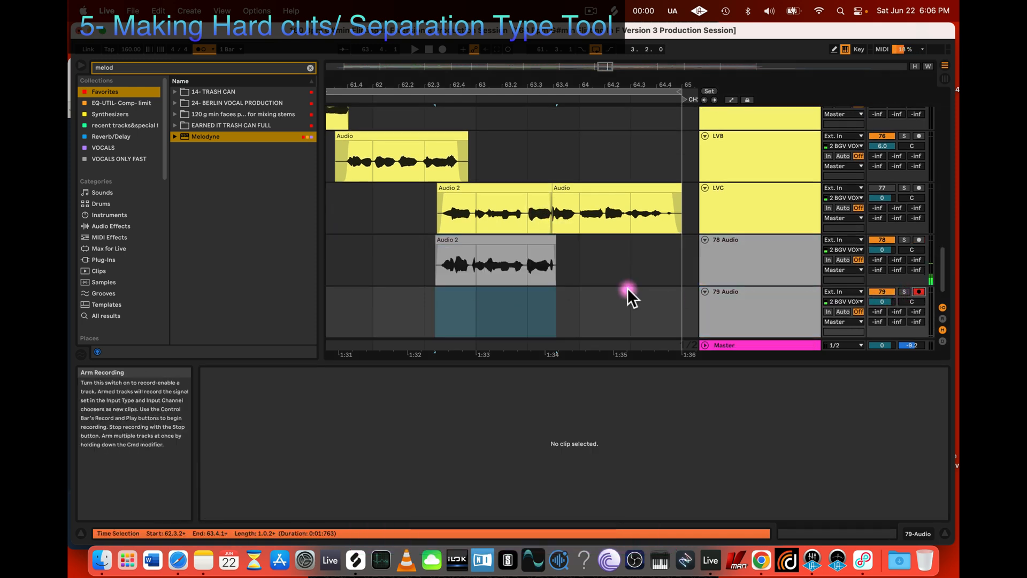
Step: Record a second vocal take on the 79 Audio track during looped playback
{"action": "left_click", "coordinate": [443, 299]}
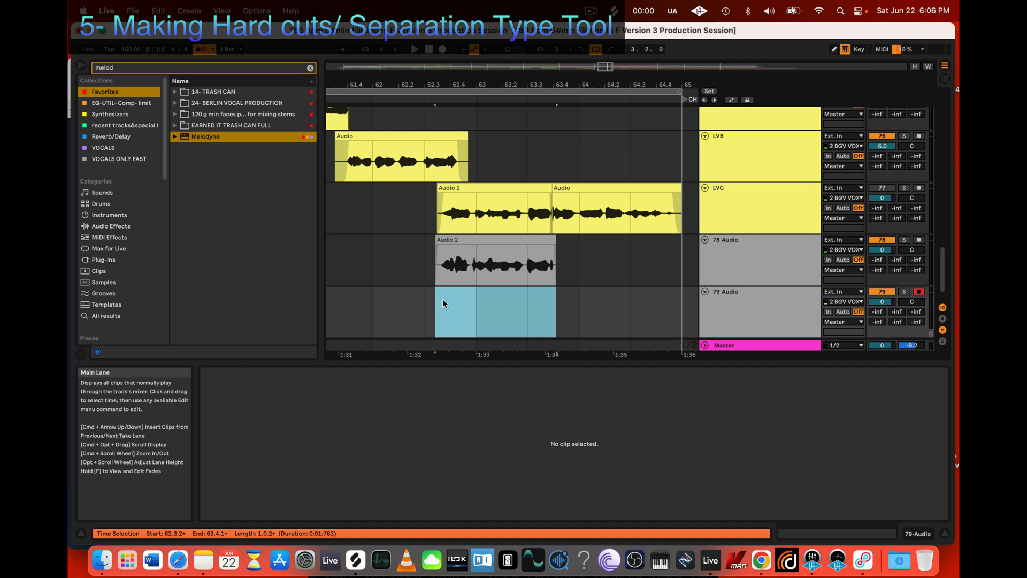
{"action": "key", "text": "space"}
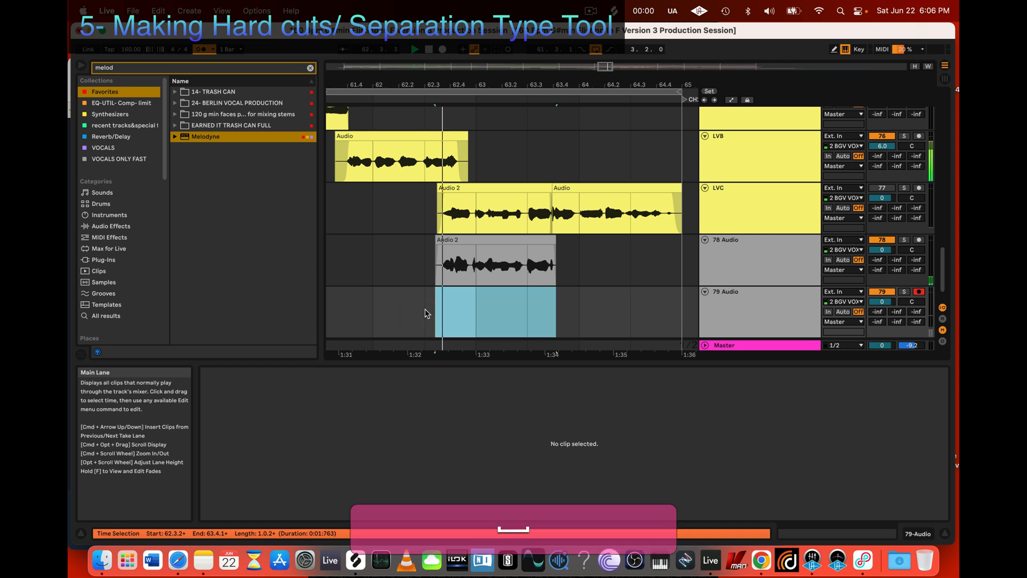
{"action": "key", "text": "r"}
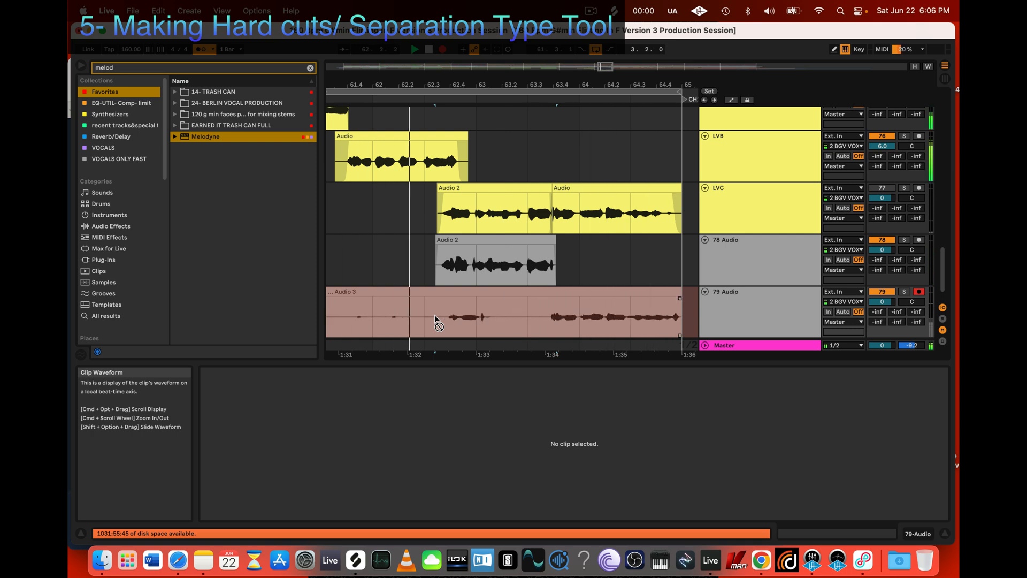
{"action": "key", "text": "space"}
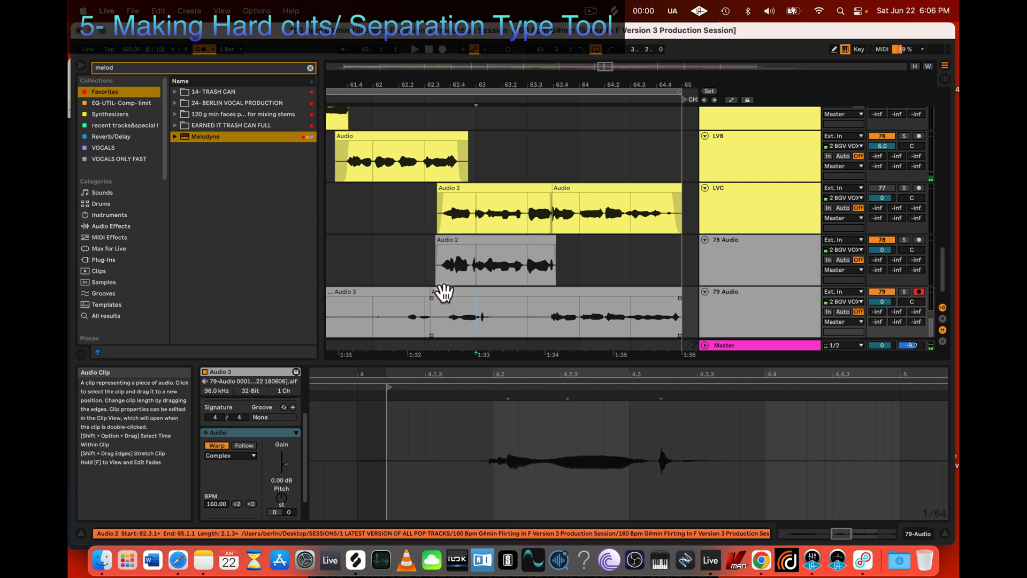
Step: Trim the second take's start to about 63.3.3 and delete the earlier recorded clip on 79 Audio
{"action": "left_click_drag", "start_coordinate": [431, 294], "coordinate": [546, 296]}
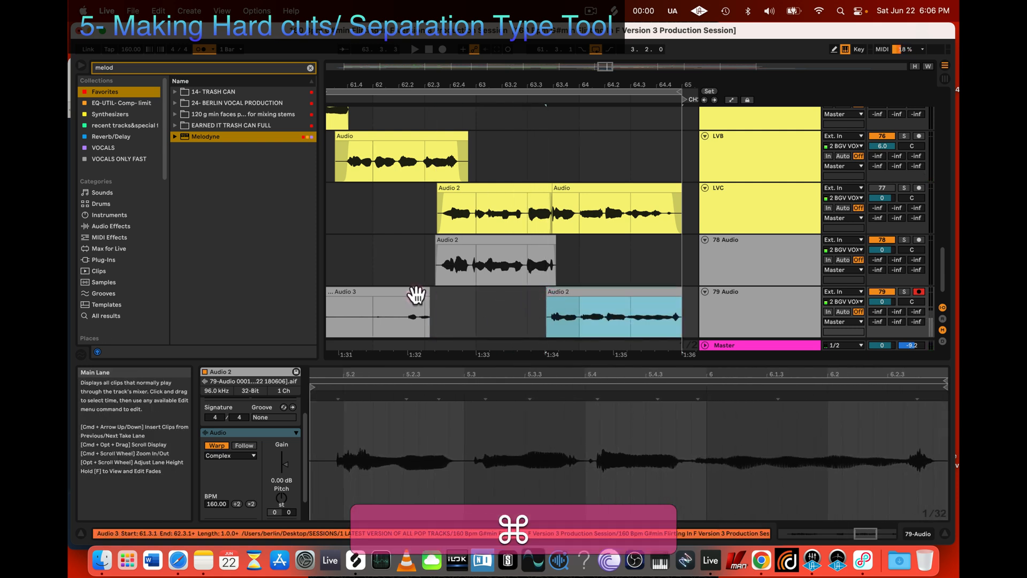
{"action": "left_click", "coordinate": [415, 294]}
{"action": "key", "text": "BackSpace"}
{"action": "left_click", "coordinate": [549, 302]}
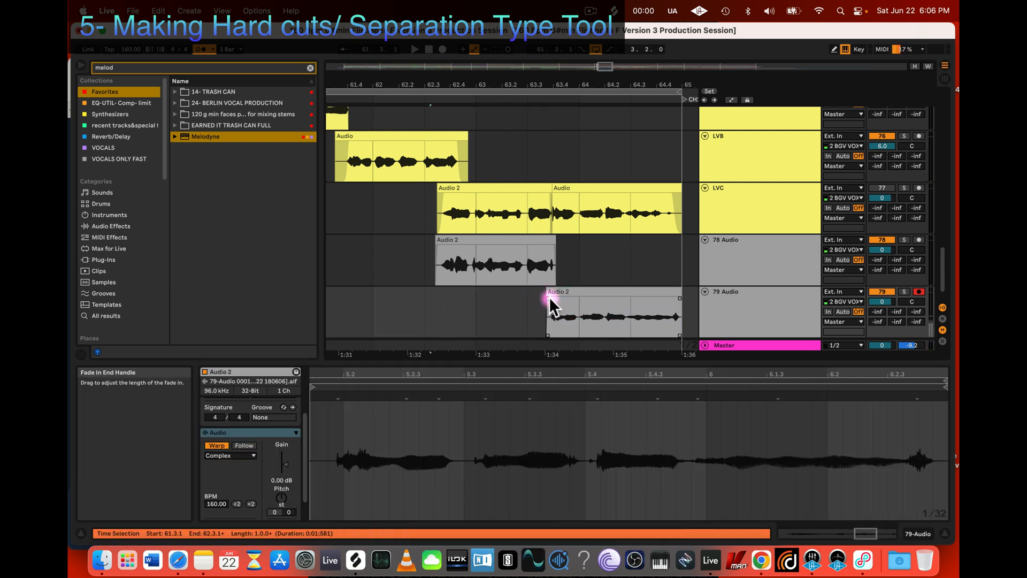
Step: Set the clip gain of the remaining 79 Audio clip to 6 dB
{"action": "left_click", "coordinate": [567, 291]}
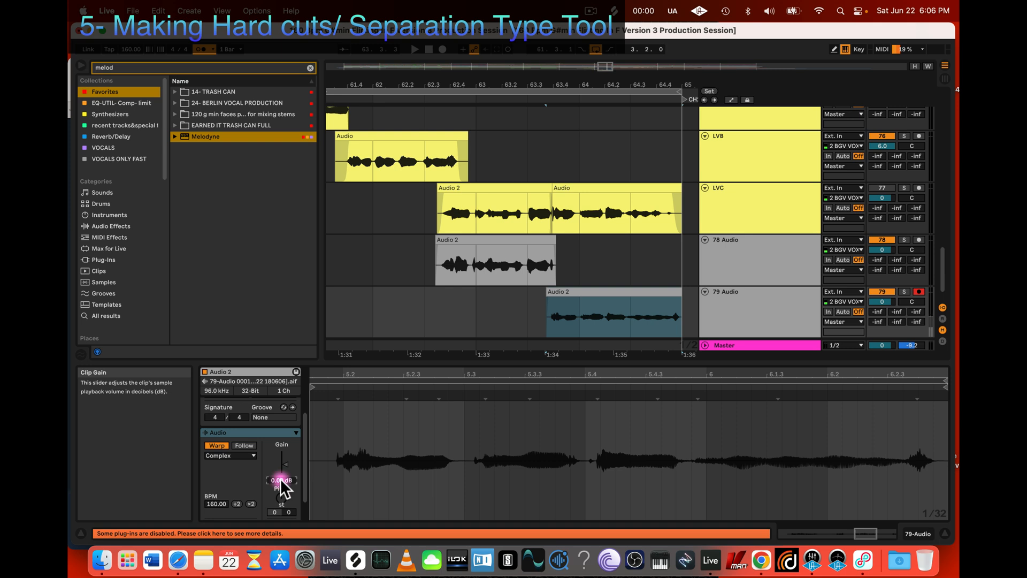
{"action": "type", "text": "6"}
{"action": "key", "text": "Return"}
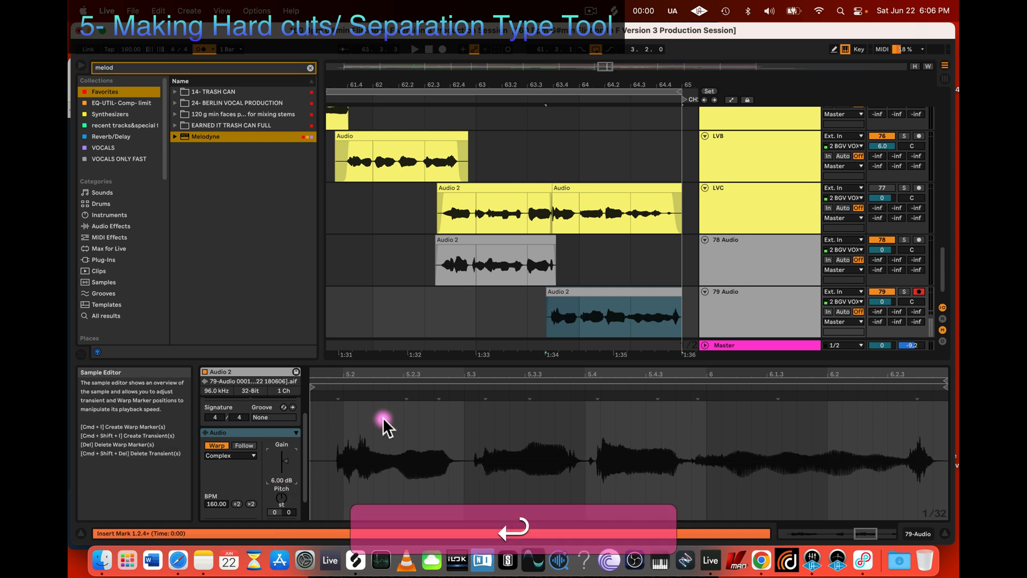
Step: Add Melodyne to the 79 Audio track
{"action": "left_click", "coordinate": [585, 291]}
{"action": "left_click", "coordinate": [718, 309]}
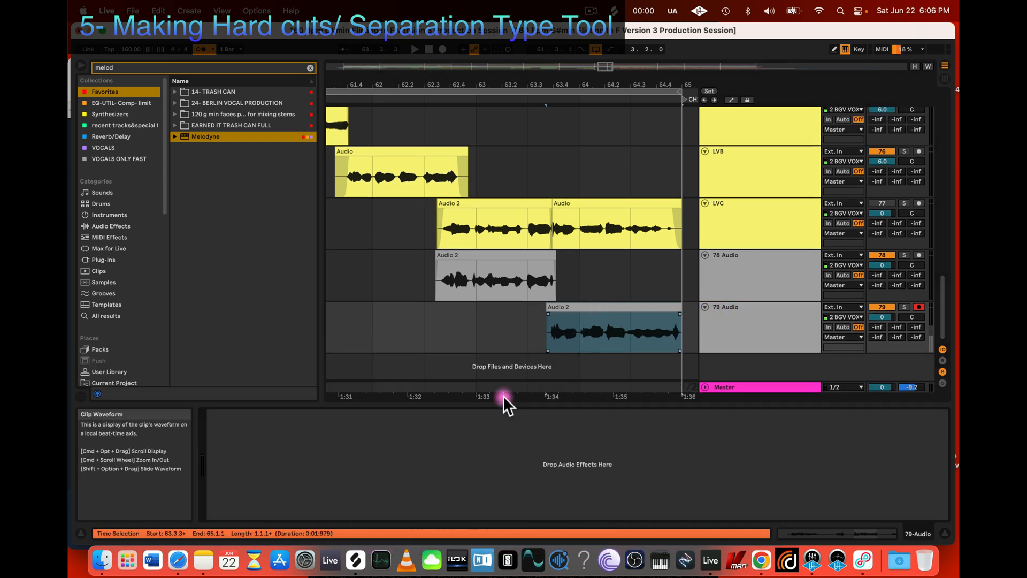
{"action": "left_click_drag", "start_coordinate": [183, 137], "coordinate": [305, 484]}
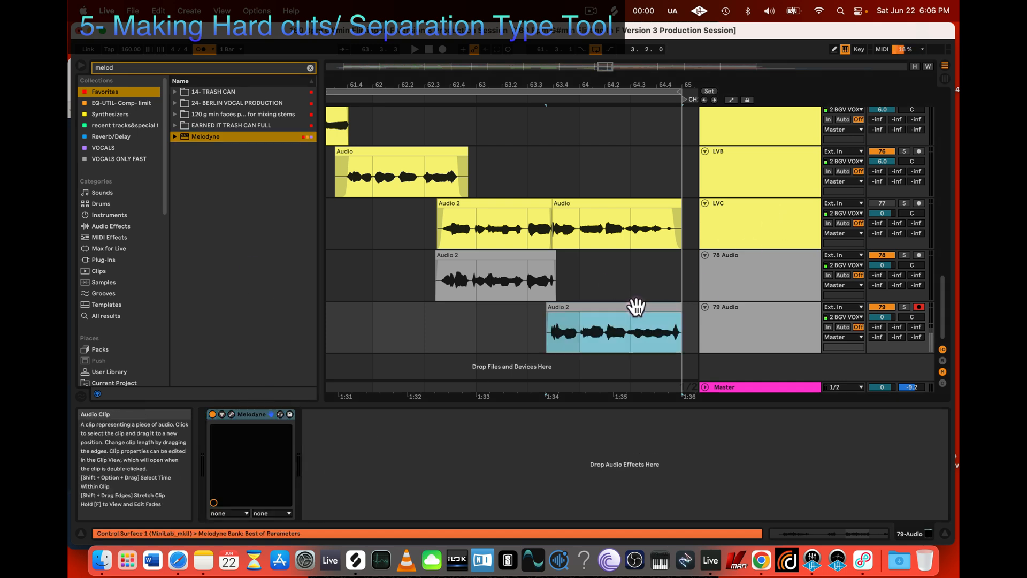
Step: Solo the 79 Audio track and open its Melodyne editor, keeping the track's clip visible in the arrangement
{"action": "left_click", "coordinate": [905, 306]}
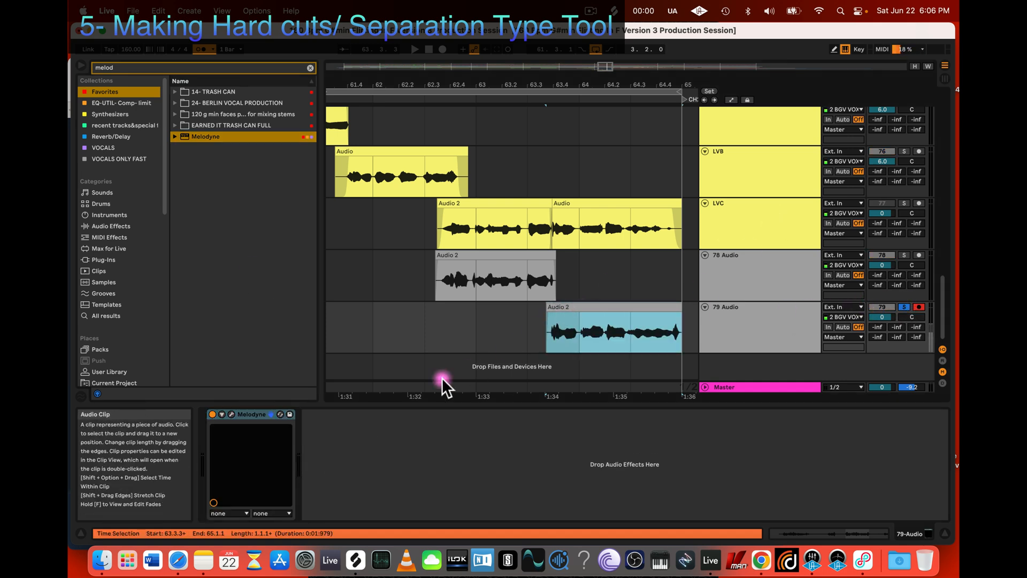
{"action": "left_click", "coordinate": [226, 412]}
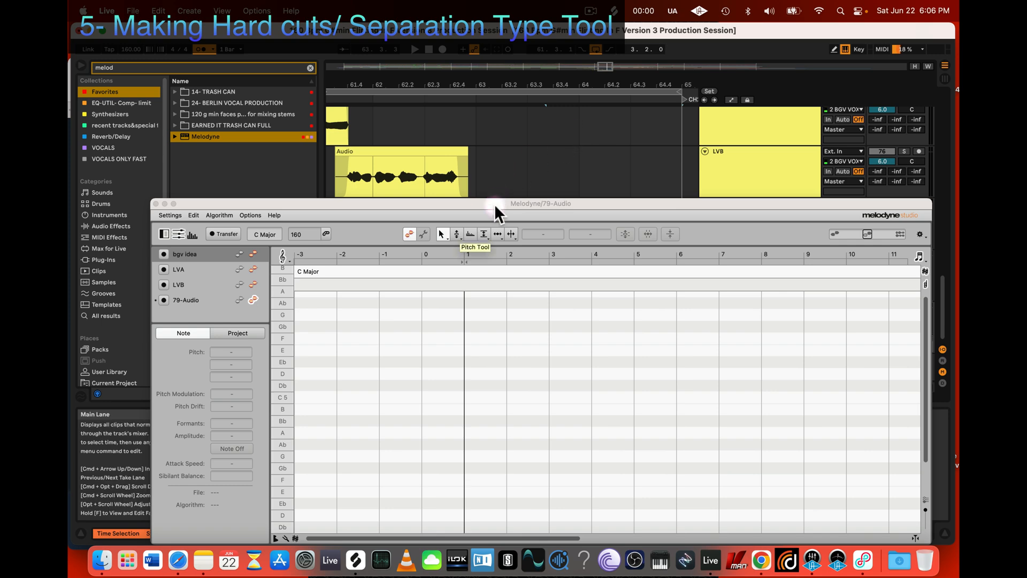
{"action": "left_click_drag", "start_coordinate": [494, 205], "coordinate": [537, 351]}
Step: Transfer the 79 Audio vocal take into Melodyne by playing it through from 63.3.1
{"action": "left_click", "coordinate": [527, 322]}
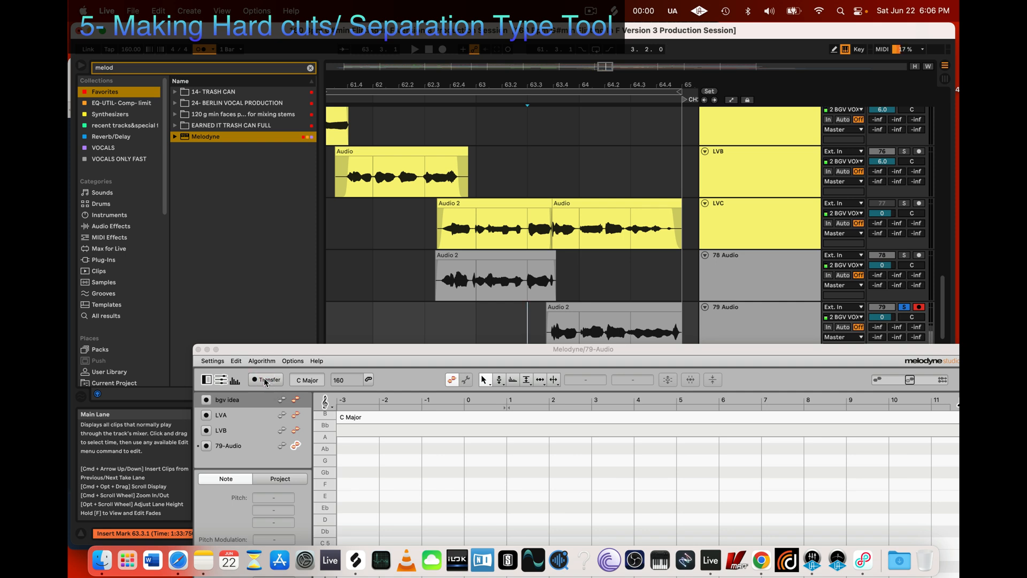
{"action": "left_click", "coordinate": [265, 379]}
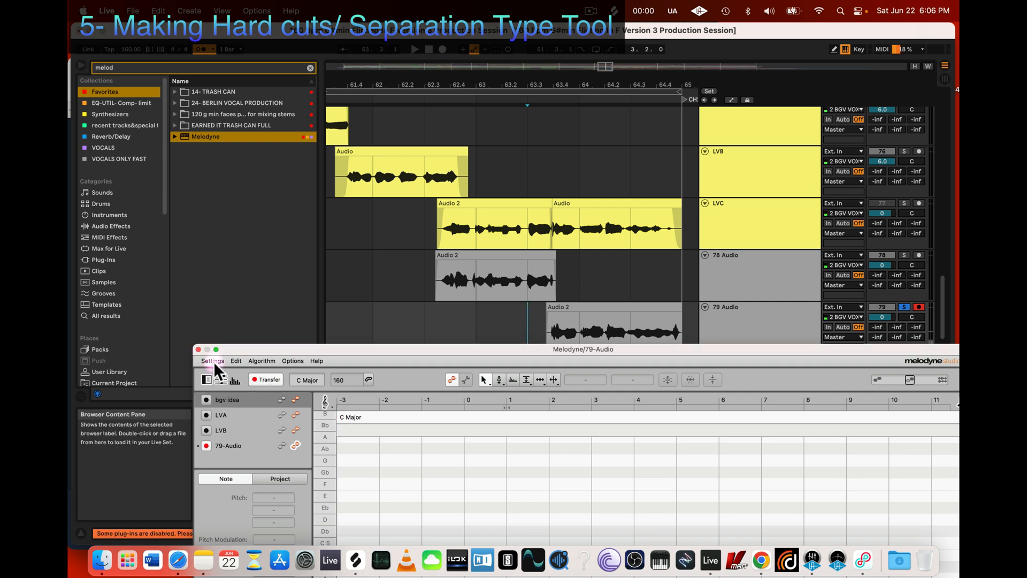
{"action": "key", "text": "space"}
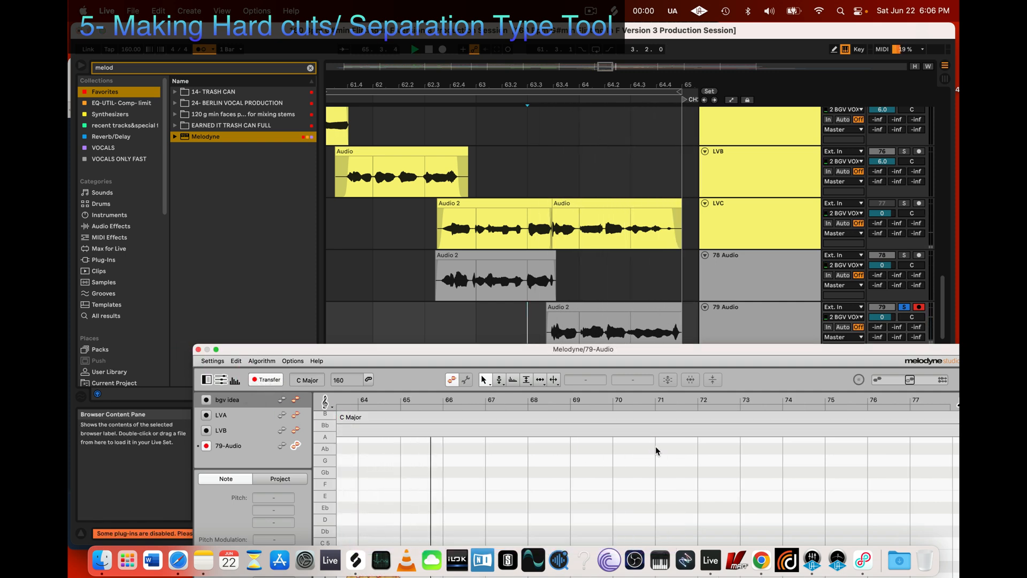
{"action": "key", "text": "space"}
Step: Bring the full Melodyne note editor into view and examine the transferred vocal notes between bars 63 and 65 up close
{"action": "left_click_drag", "start_coordinate": [574, 348], "coordinate": [606, 154]}
{"action": "key", "text": "z"}
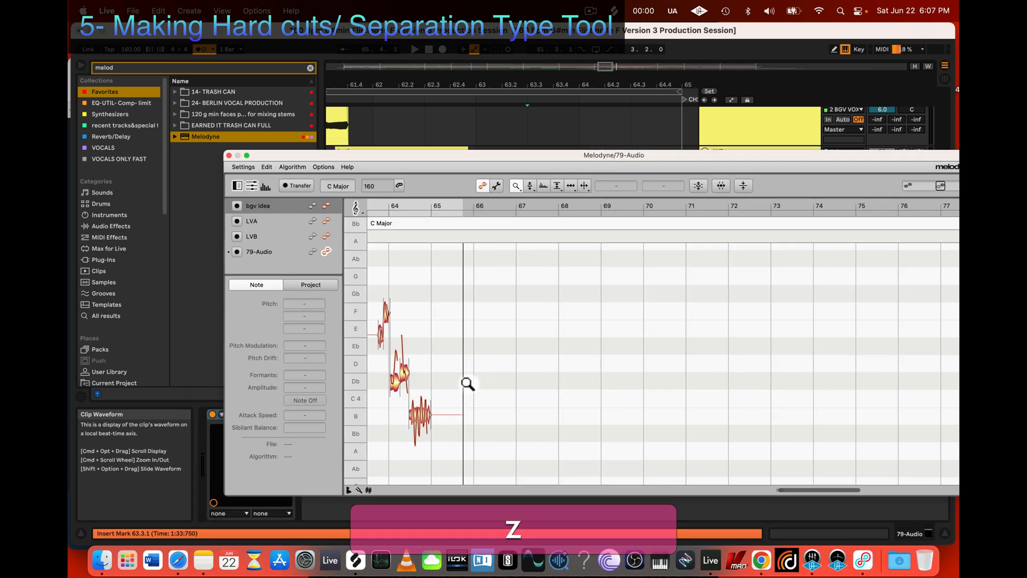
{"action": "left_click_drag", "start_coordinate": [468, 383], "coordinate": [555, 353]}
{"action": "scroll", "coordinate": [578, 419], "scroll_direction": "left", "scroll_amount": 5}
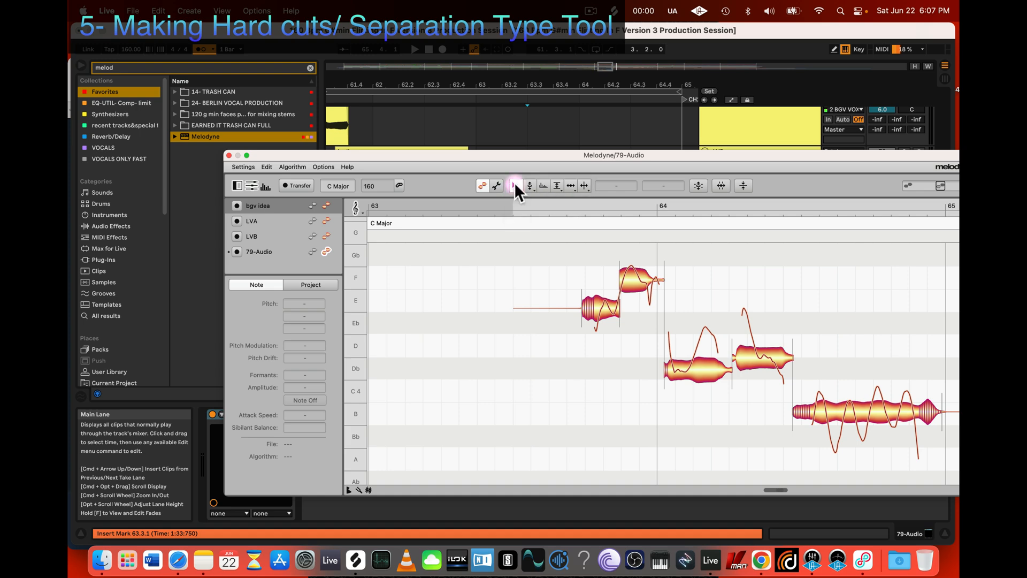
{"action": "key", "text": "z"}
{"action": "left_click_drag", "start_coordinate": [493, 293], "coordinate": [510, 277]}
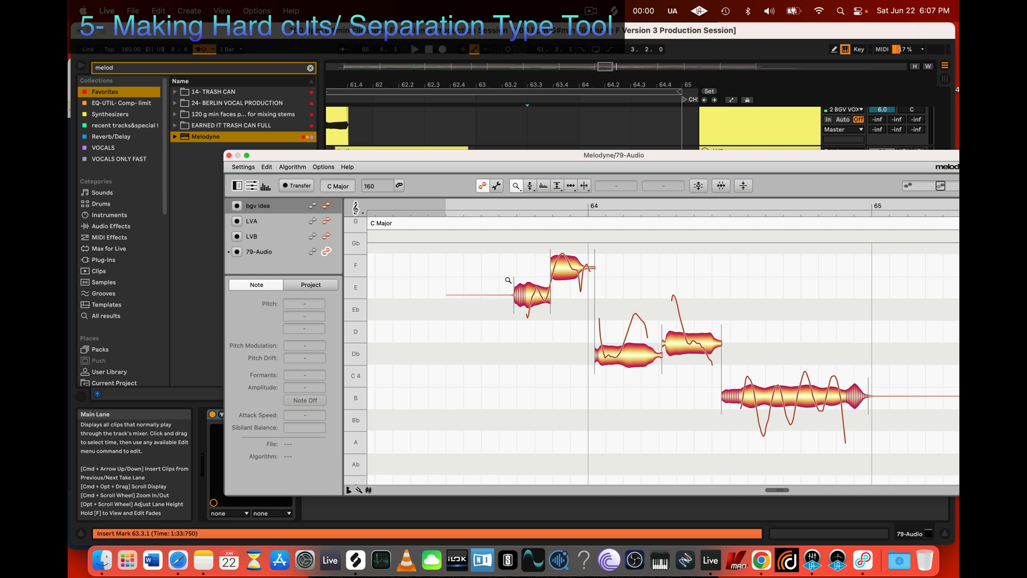
{"action": "left_click", "coordinate": [522, 365]}
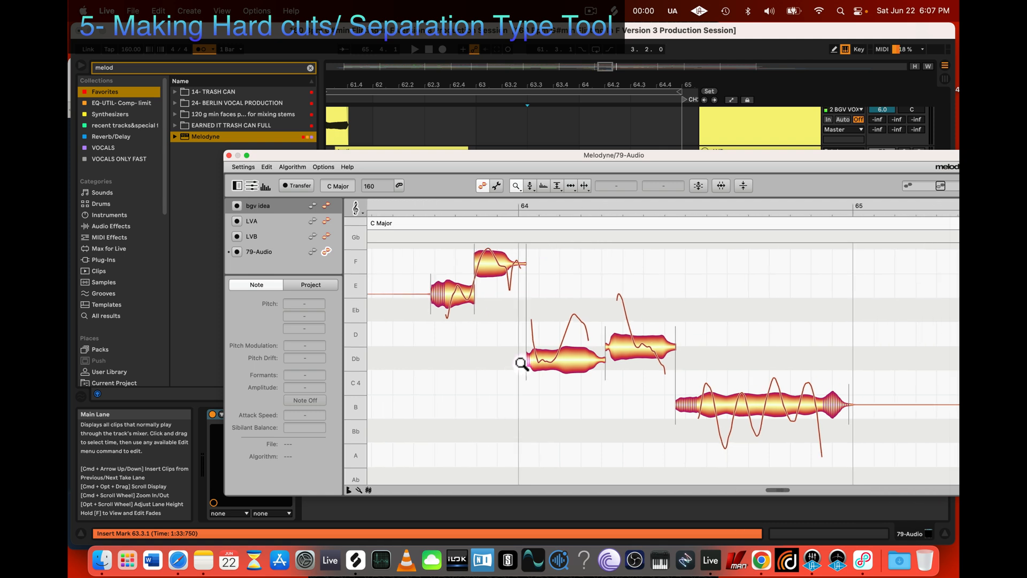
{"action": "scroll", "coordinate": [696, 353], "scroll_direction": "down", "scroll_amount": 3}
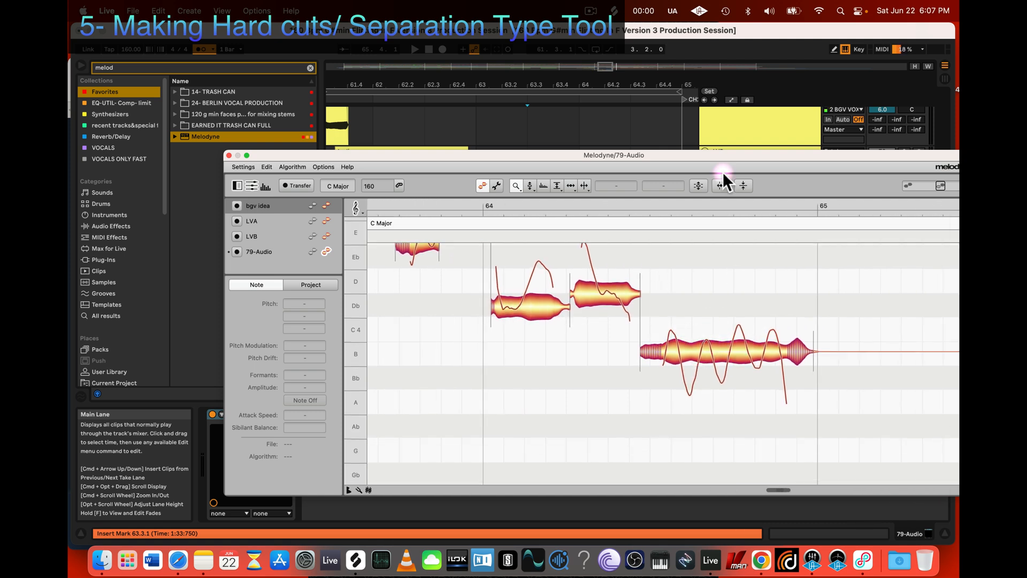
{"action": "left_click", "coordinate": [590, 11]}
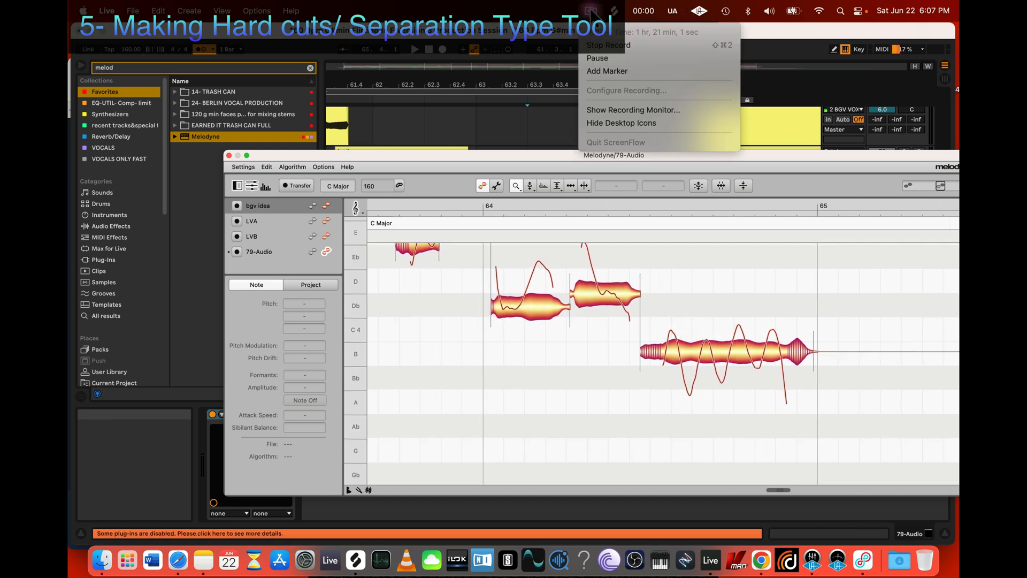
{"action": "left_click", "coordinate": [575, 282]}
{"action": "scroll", "coordinate": [621, 394], "scroll_direction": "right", "scroll_amount": 3}
{"action": "scroll", "coordinate": [620, 391], "scroll_direction": "up", "scroll_amount": 1}
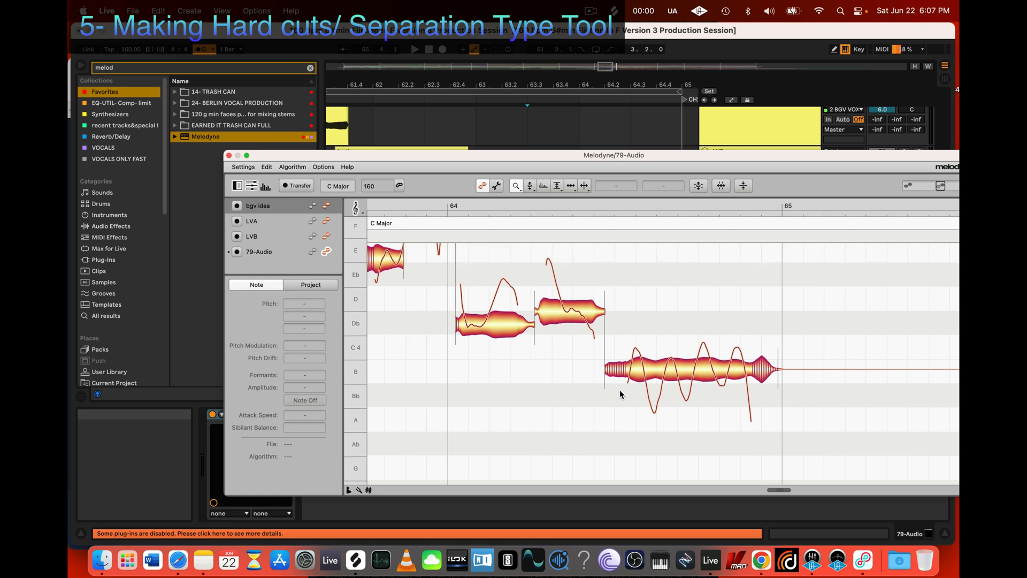
{"action": "scroll", "coordinate": [685, 369], "scroll_direction": "down", "scroll_amount": 1}
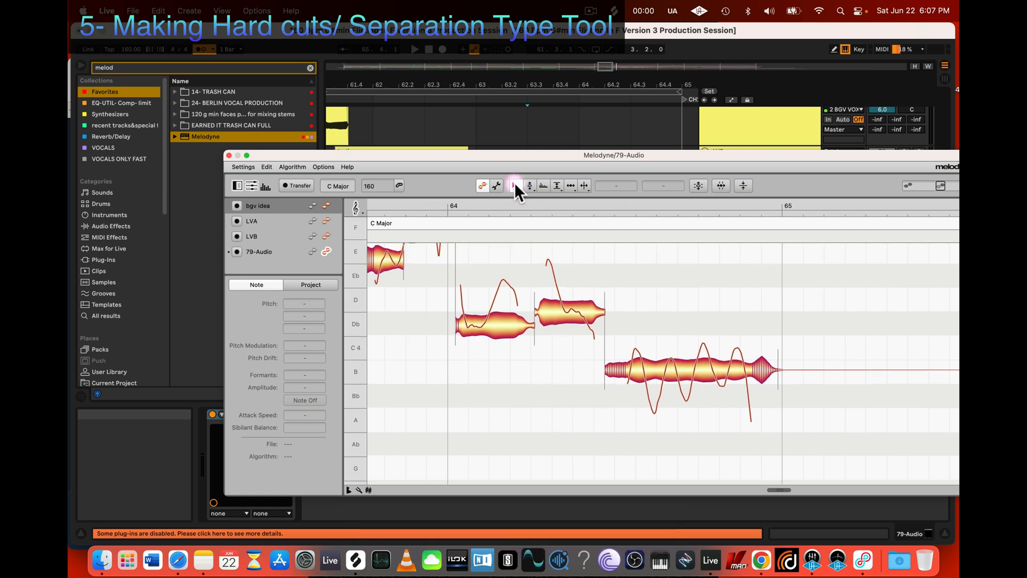
Step: Select the Db, D and B notes after bar 64 one after another with the Main Tool to inspect each note's pitch data
{"action": "left_click", "coordinate": [671, 371]}
{"action": "left_click", "coordinate": [561, 321]}
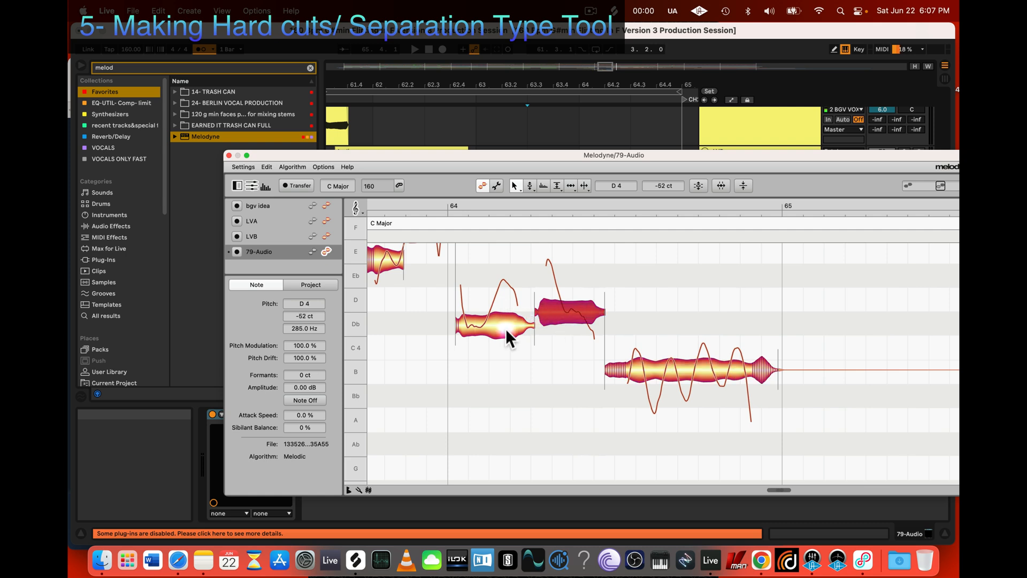
{"action": "left_click", "coordinate": [505, 328]}
{"action": "left_click", "coordinate": [556, 319]}
{"action": "left_click", "coordinate": [699, 374]}
{"action": "left_click", "coordinate": [583, 316]}
{"action": "left_click", "coordinate": [506, 319]}
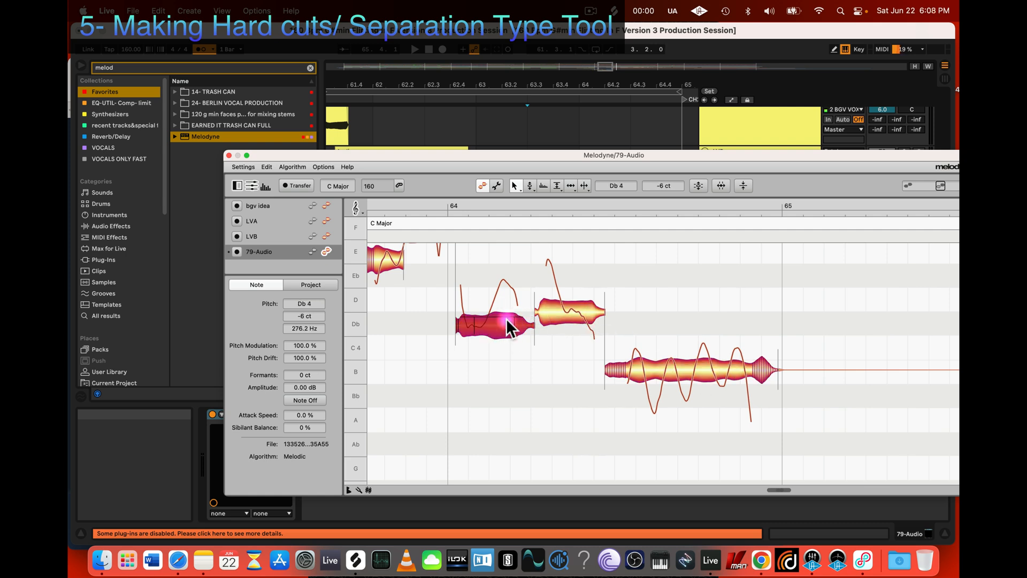
{"action": "left_click", "coordinate": [570, 313]}
{"action": "left_click", "coordinate": [651, 366]}
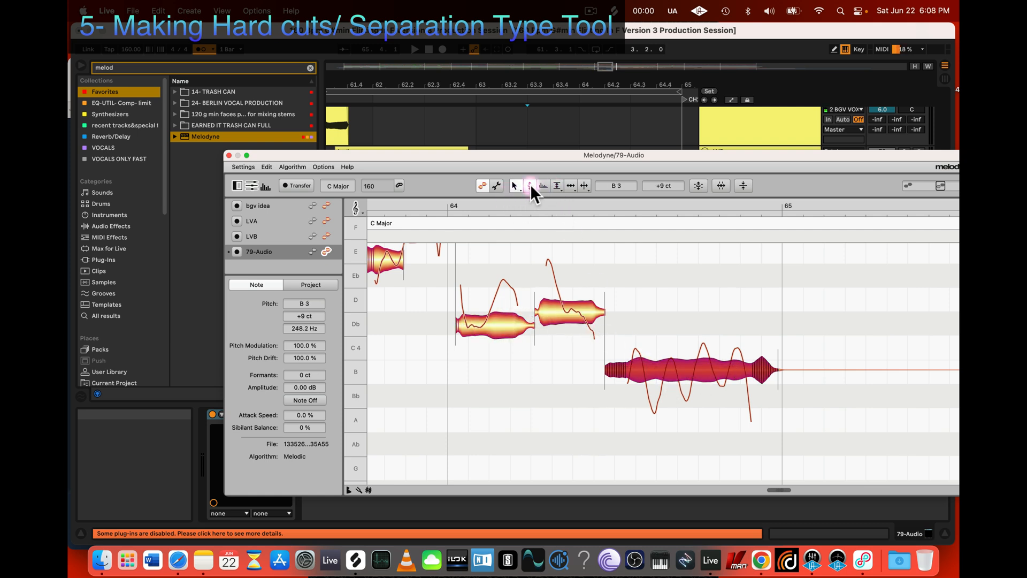
Step: Review the MELODYNE SHORT CUTS list in Notes and return to the Melodyne editor in Live
{"action": "left_click", "coordinate": [204, 560]}
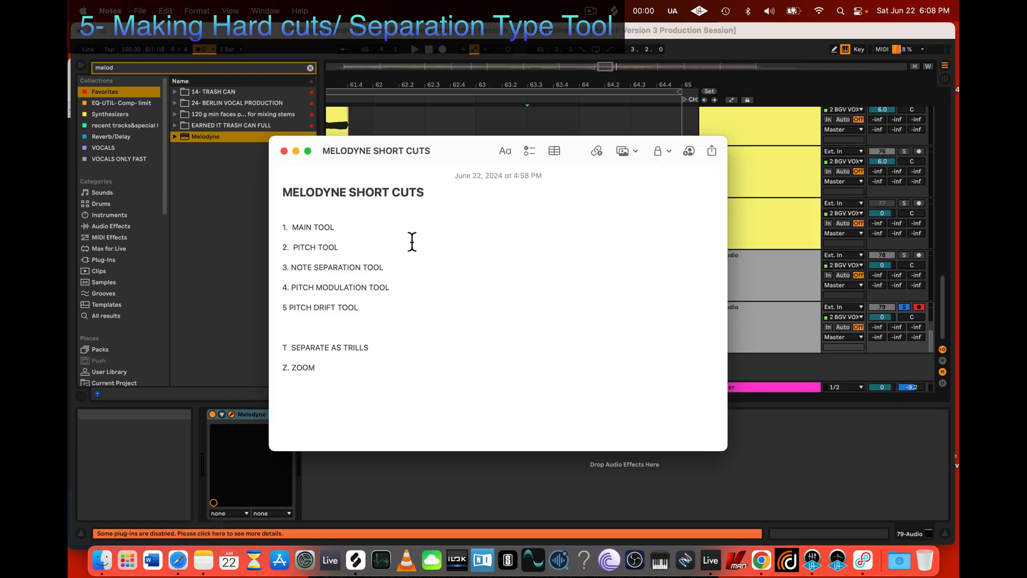
{"action": "left_click_drag", "start_coordinate": [282, 188], "coordinate": [425, 389]}
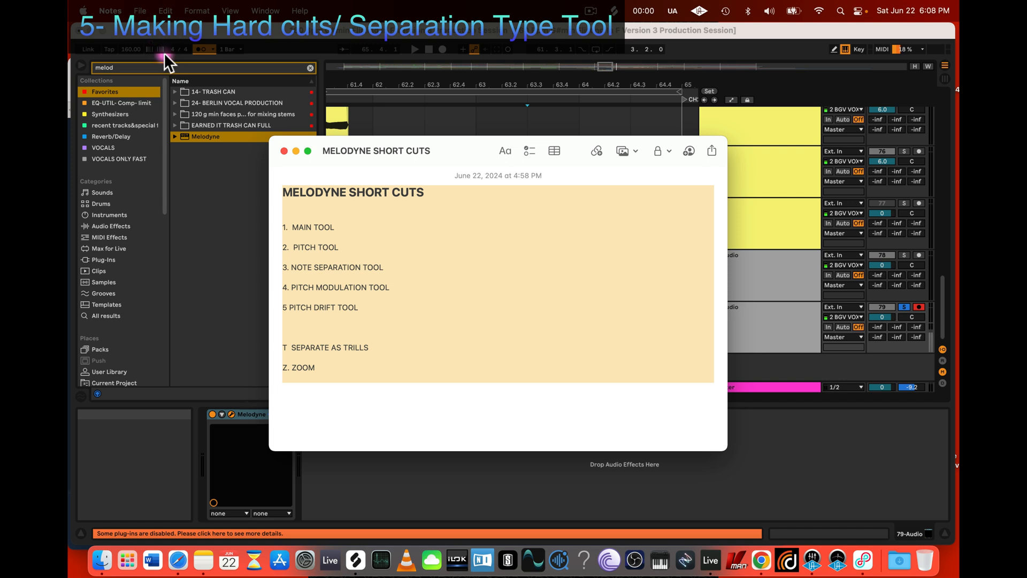
{"action": "left_click", "coordinate": [140, 38]}
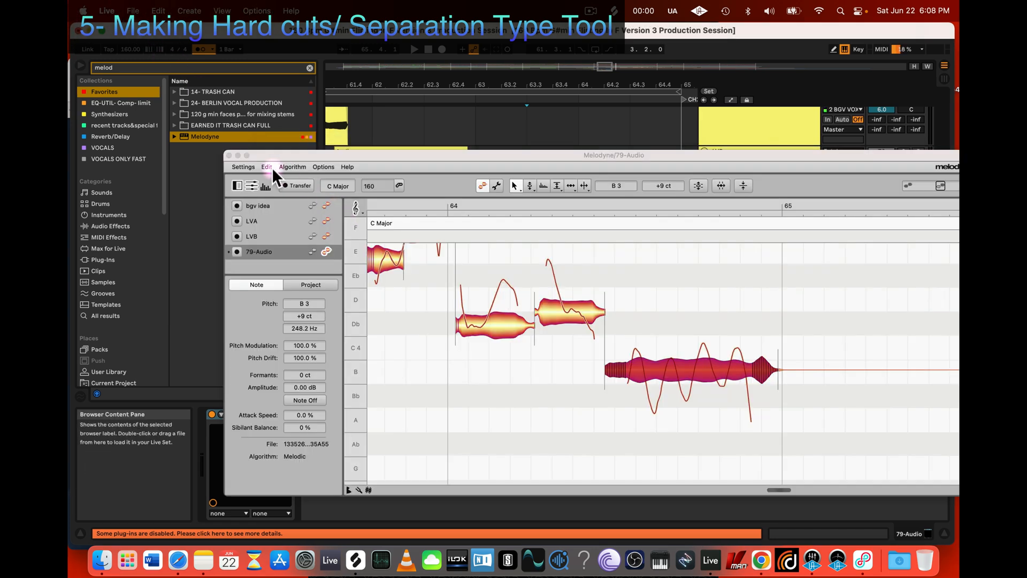
Step: Look through the Editing Tools shortcut assignments in Melodyne's preferences and close the preferences
{"action": "left_click", "coordinate": [244, 166]}
{"action": "left_click", "coordinate": [248, 184]}
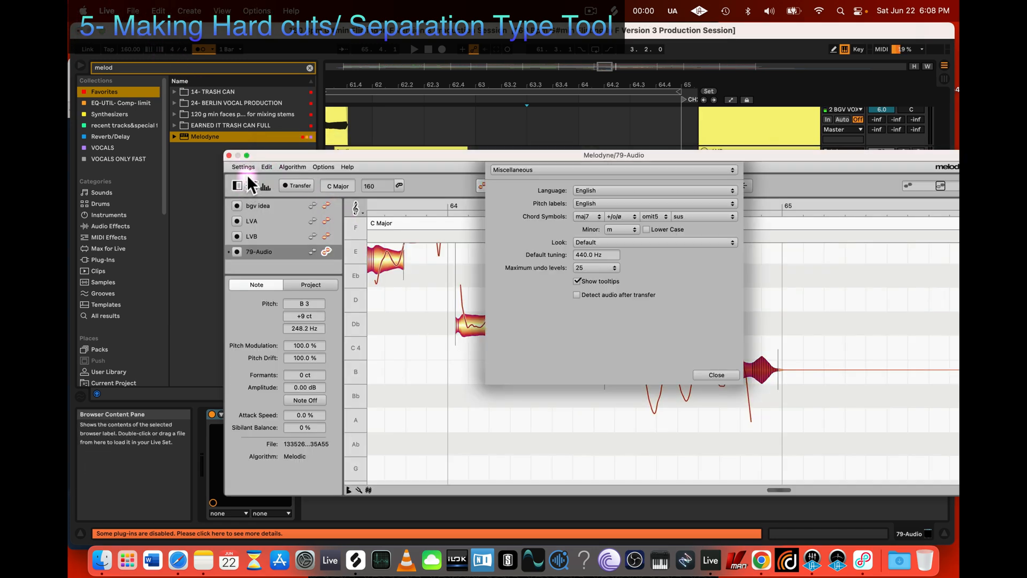
{"action": "left_click", "coordinate": [544, 169]}
{"action": "left_click", "coordinate": [539, 182]}
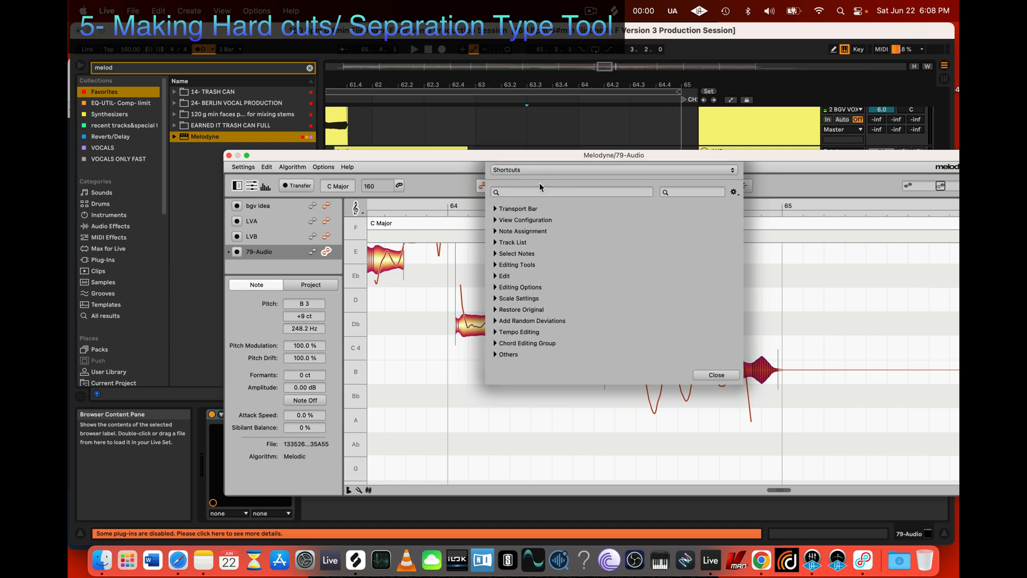
{"action": "left_click", "coordinate": [493, 265]}
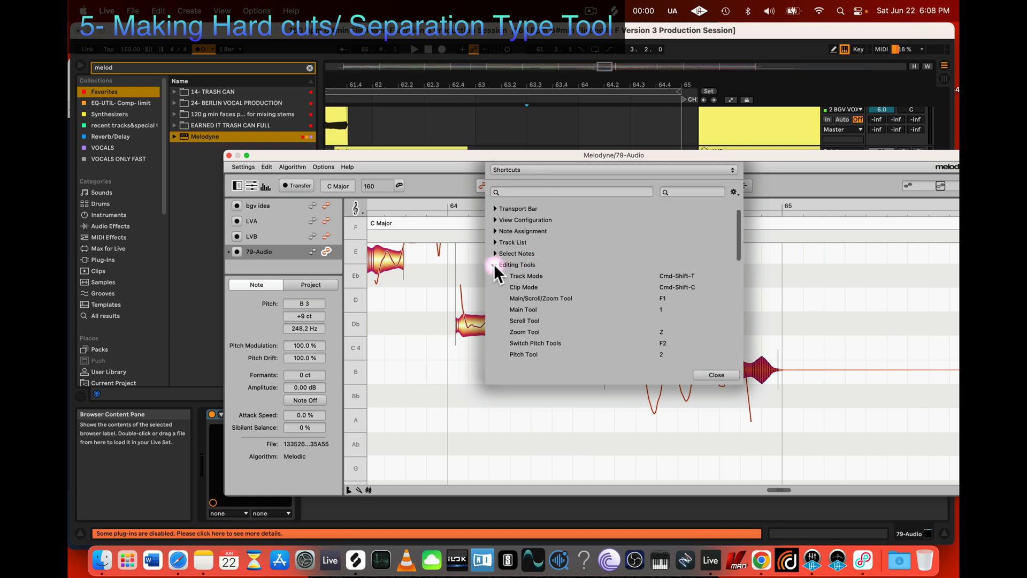
{"action": "scroll", "coordinate": [608, 308], "scroll_direction": "down", "scroll_amount": 5}
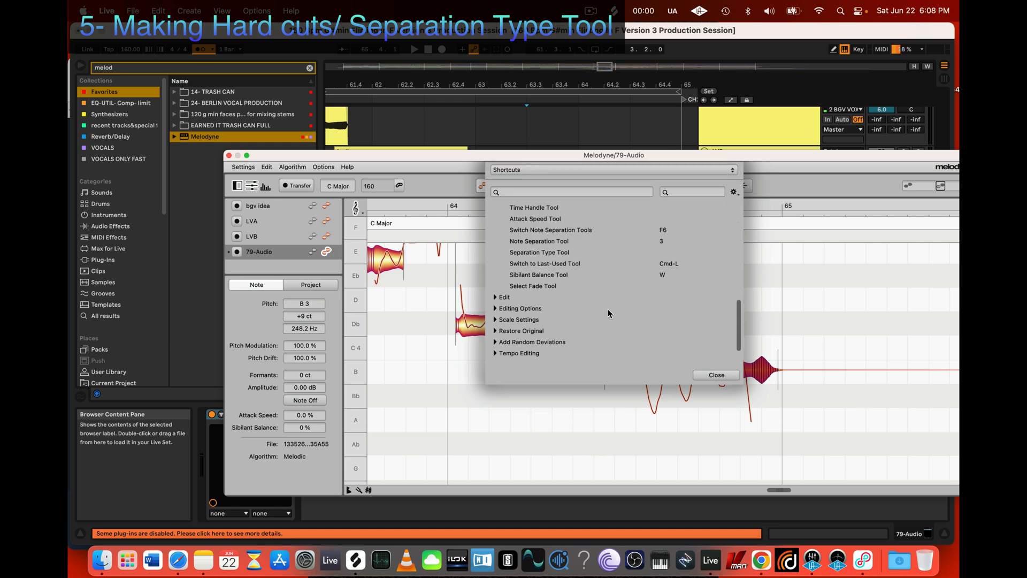
{"action": "scroll", "coordinate": [608, 309], "scroll_direction": "up", "scroll_amount": 5}
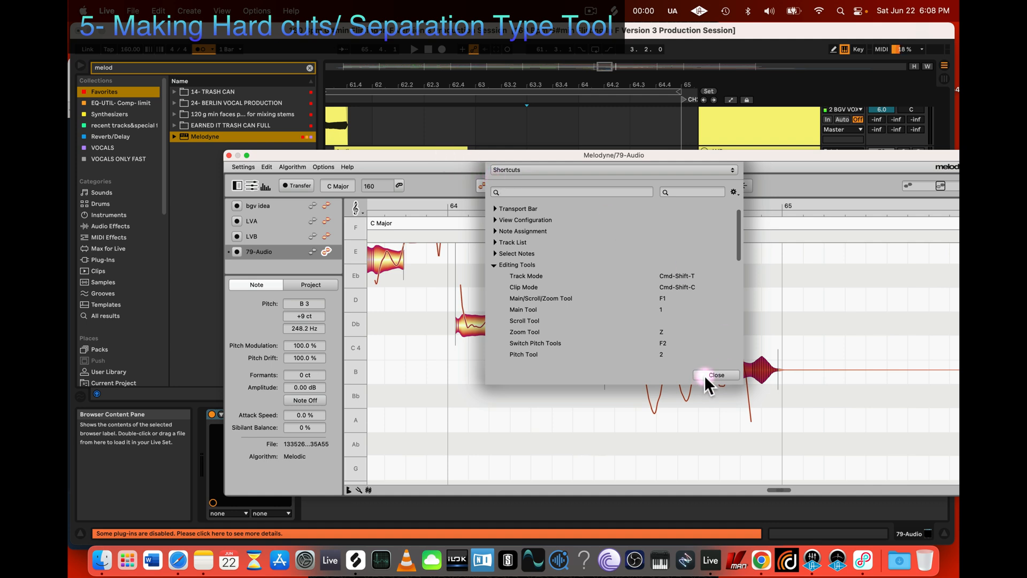
{"action": "left_click", "coordinate": [716, 374]}
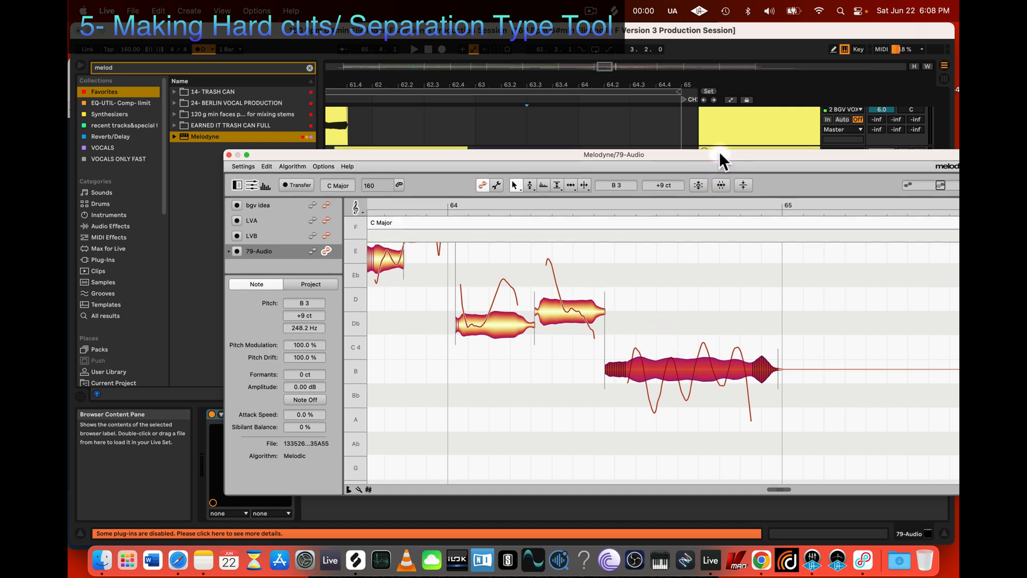
Step: Move the Melodyne window up and separate the long B note before bar 65 into trills
{"action": "left_click_drag", "start_coordinate": [717, 156], "coordinate": [715, 121]}
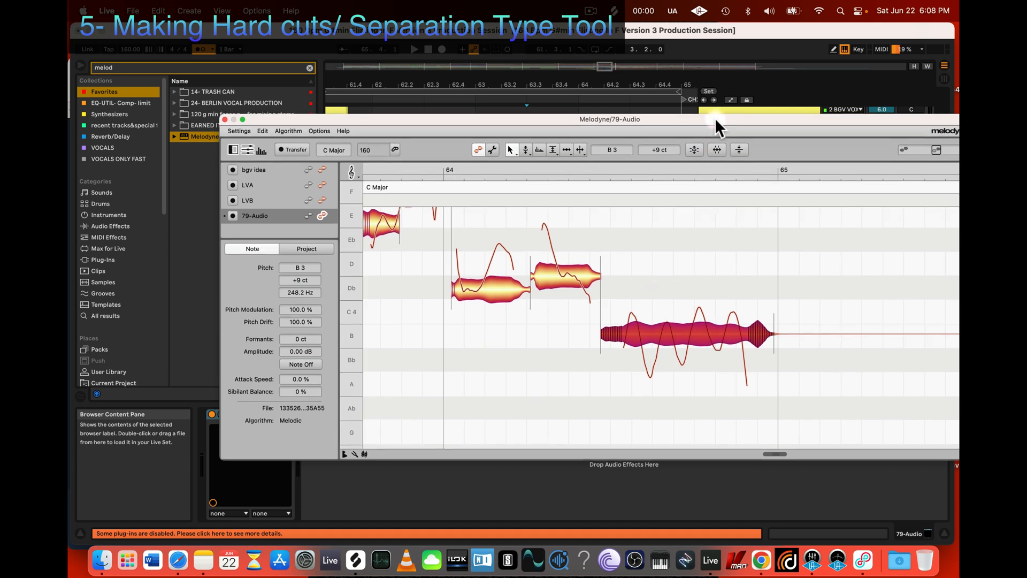
{"action": "left_click", "coordinate": [673, 339]}
{"action": "right_click", "coordinate": [683, 333]}
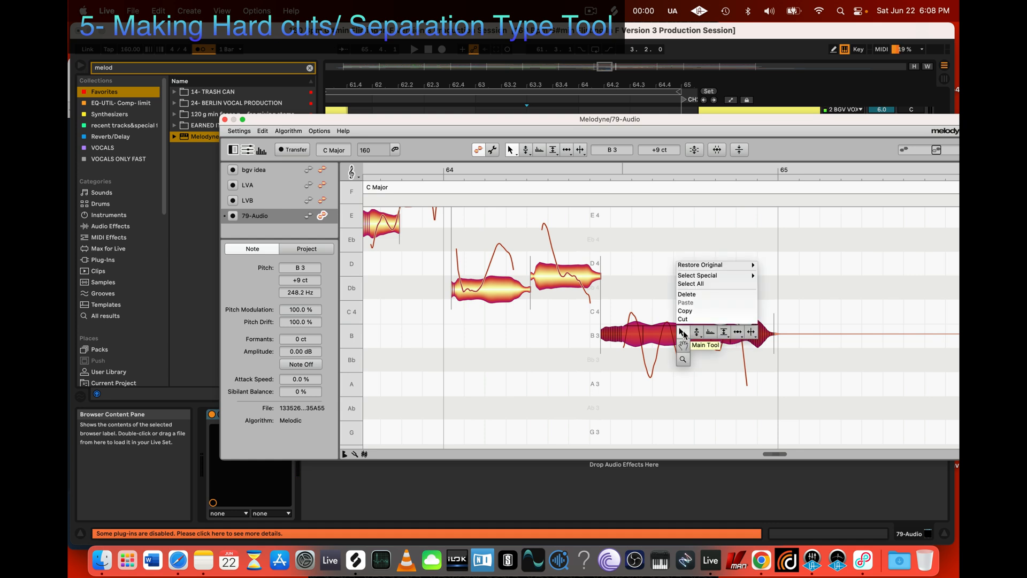
{"action": "mouse_move", "coordinate": [756, 333]}
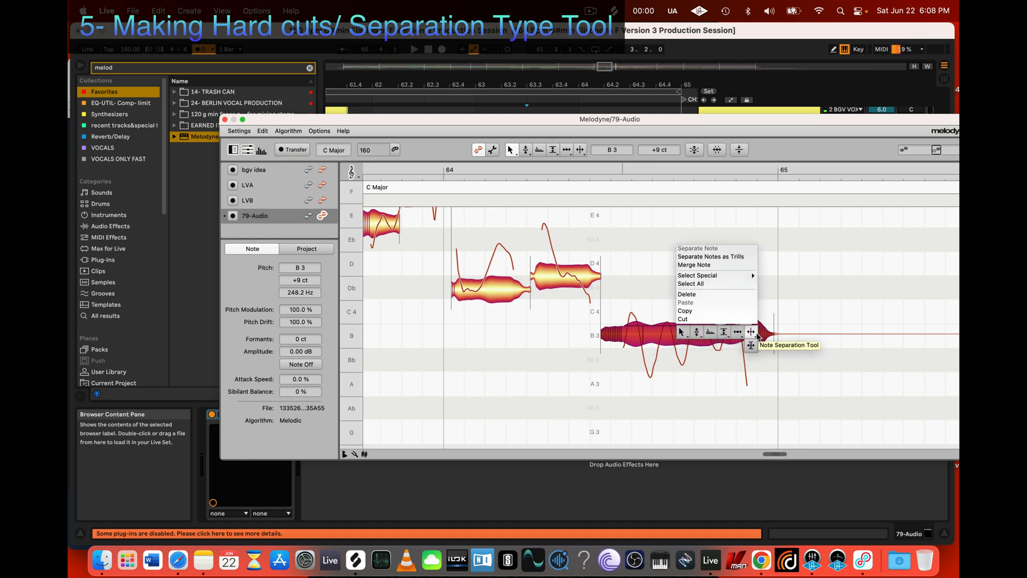
{"action": "left_click", "coordinate": [727, 255]}
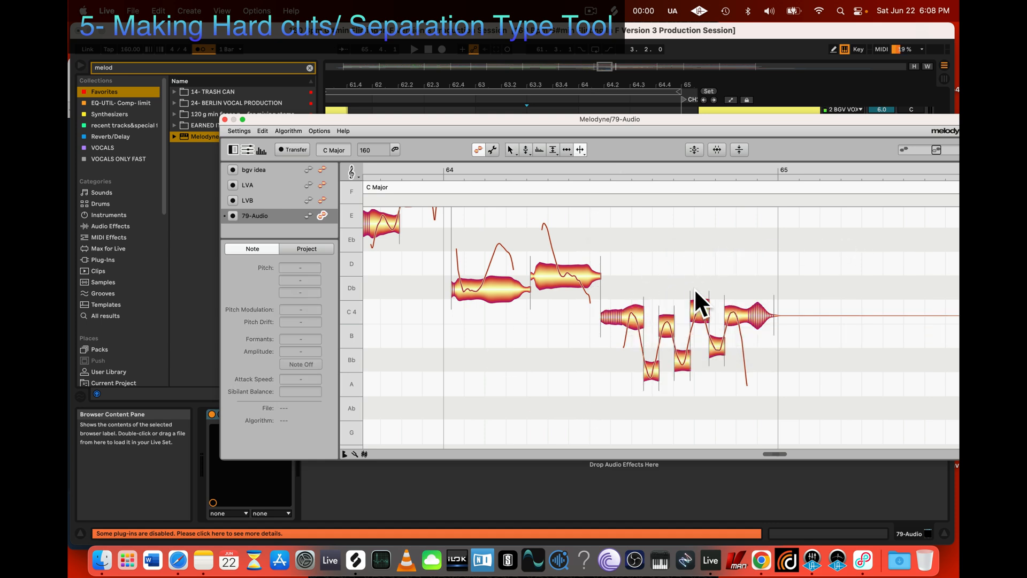
Step: Play back the trill-separated notes, stop playback and undo the separation
{"action": "key", "text": "space"}
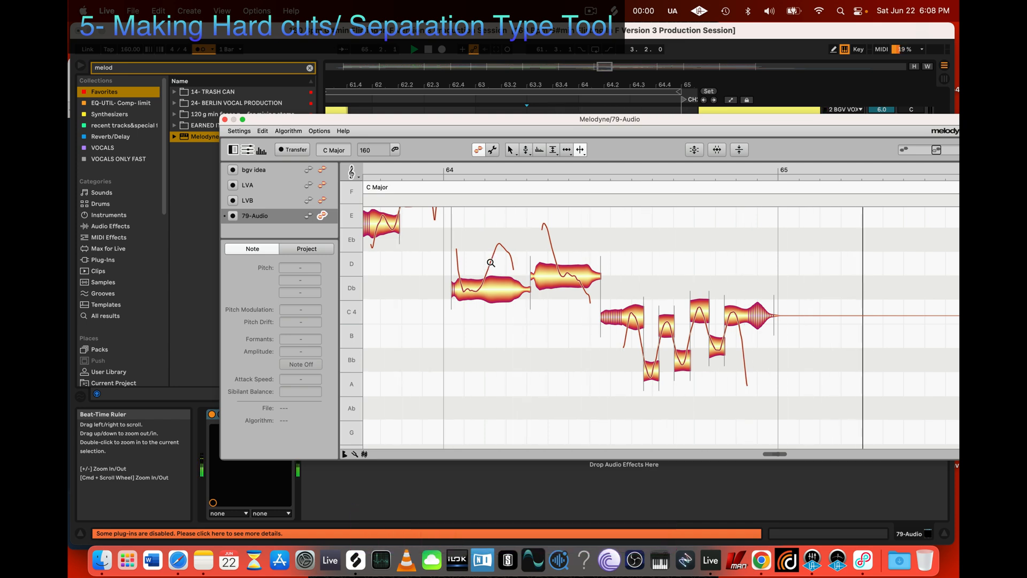
{"action": "key", "text": "space"}
{"action": "key", "text": "super+z"}
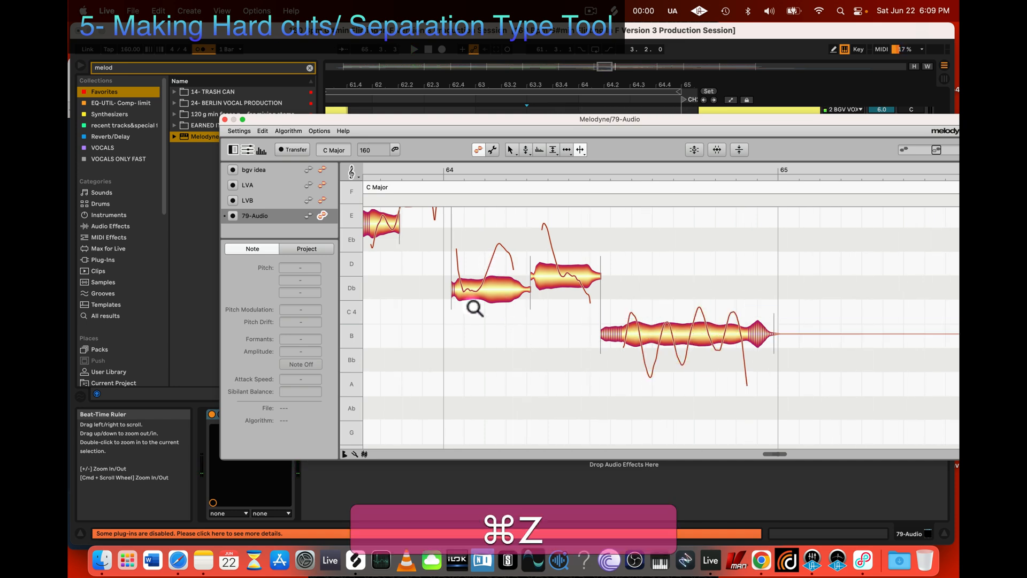
Step: Reselect the long B note, consult the shortcut list in Notes and separate the note as trills back in Melodyne
{"action": "key", "text": "i"}
{"action": "left_click", "coordinate": [680, 337]}
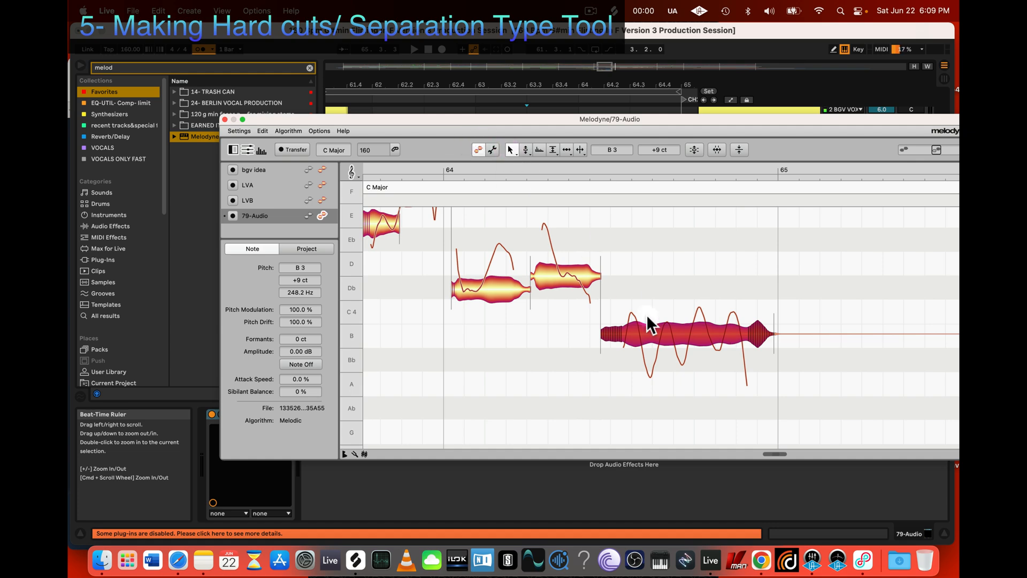
{"action": "left_click", "coordinate": [204, 560]}
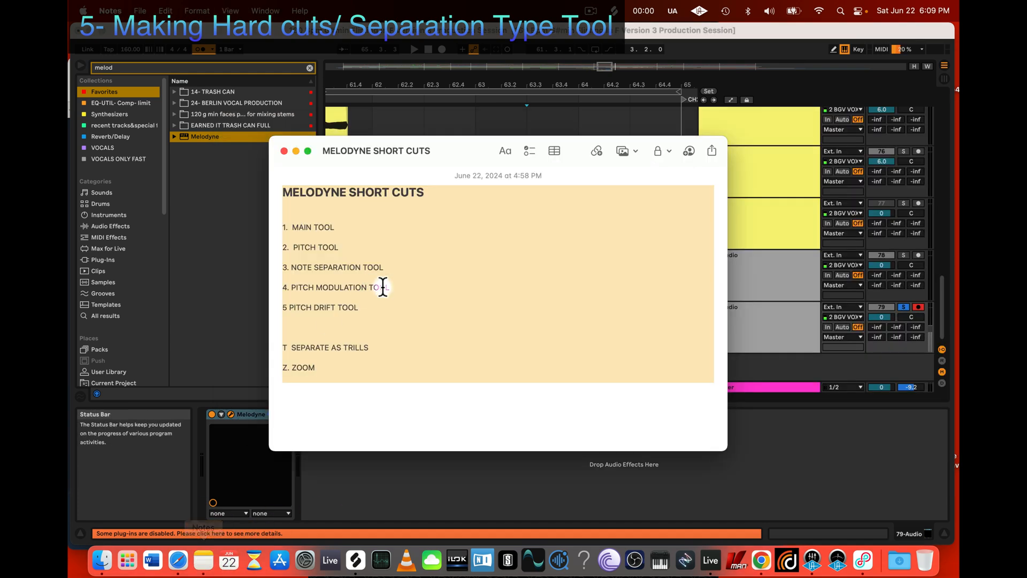
{"action": "left_click", "coordinate": [329, 483]}
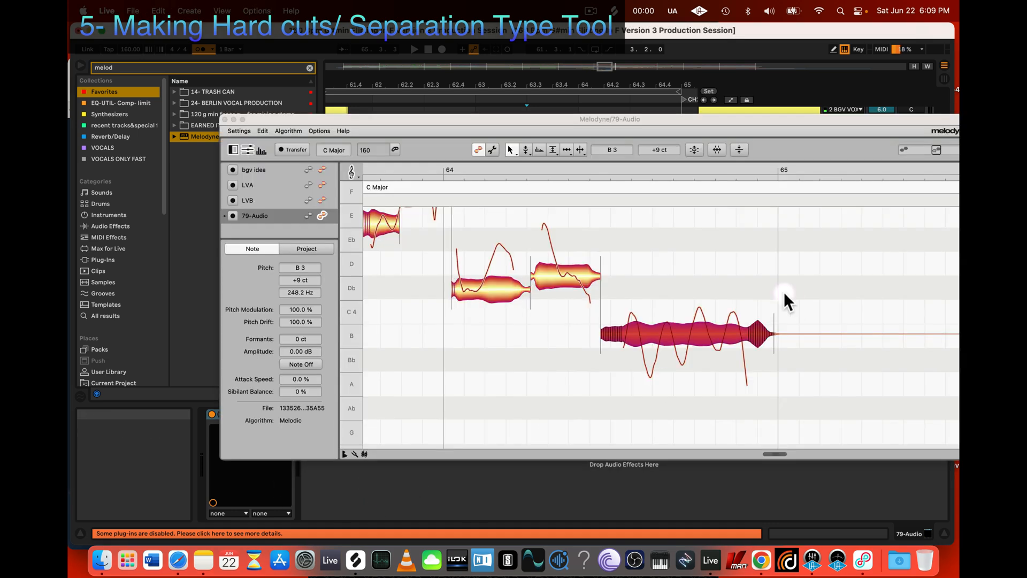
{"action": "key", "text": "t"}
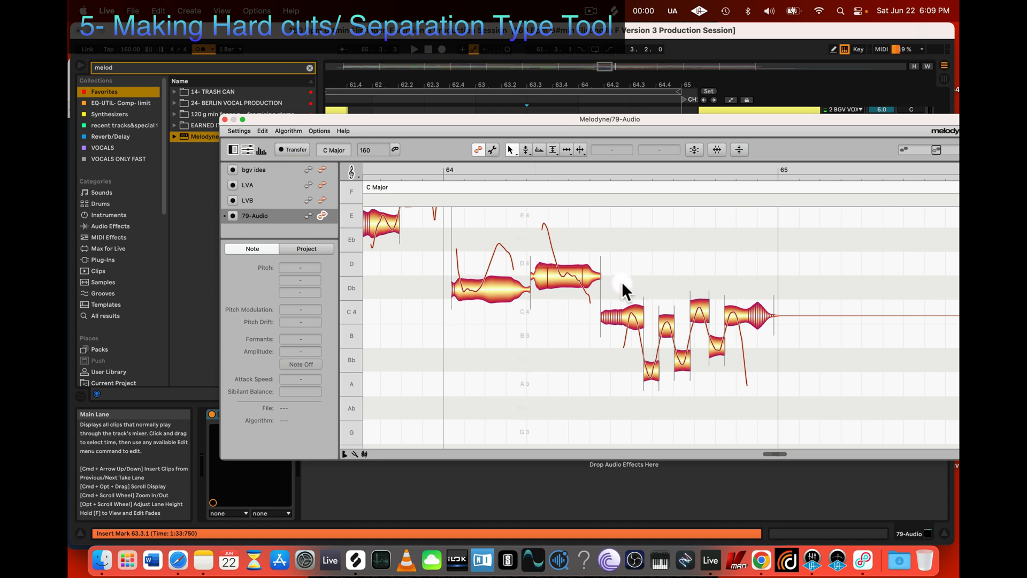
Step: Fine-tune the third trill segment's pitch freely upward to C 4, -17 ct with the Pitch Tool
{"action": "scroll", "coordinate": [623, 289], "scroll_direction": "down", "scroll_amount": 1}
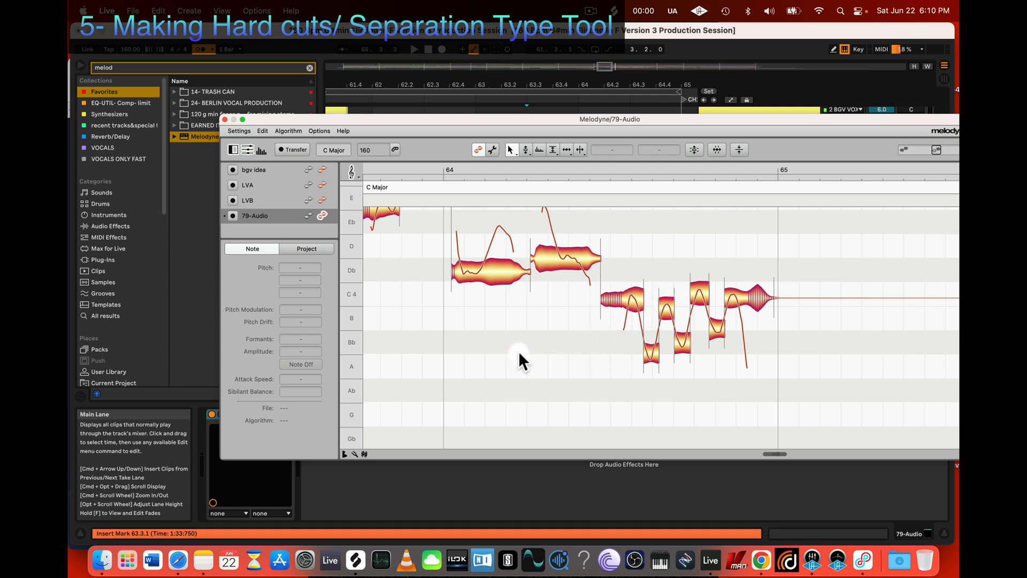
{"action": "key", "text": "z"}
{"action": "left_click_drag", "start_coordinate": [519, 354], "coordinate": [578, 348]}
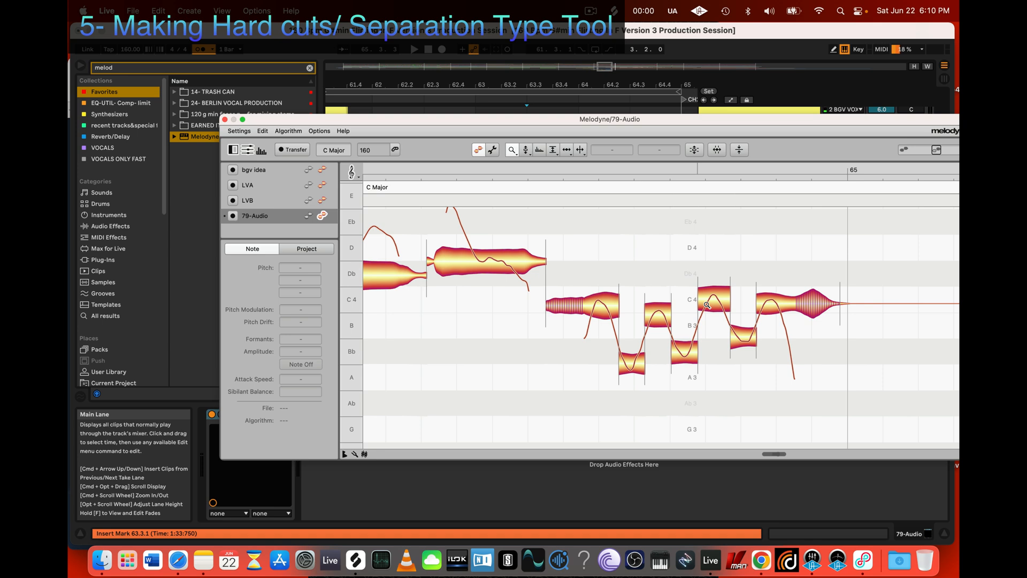
{"action": "key", "text": "2"}
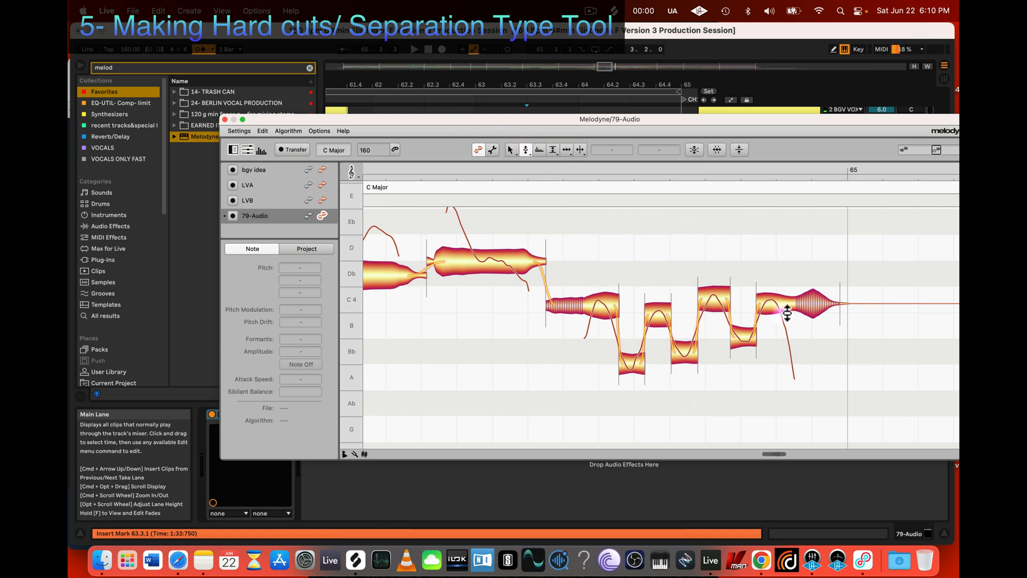
{"action": "left_click", "coordinate": [657, 314]}
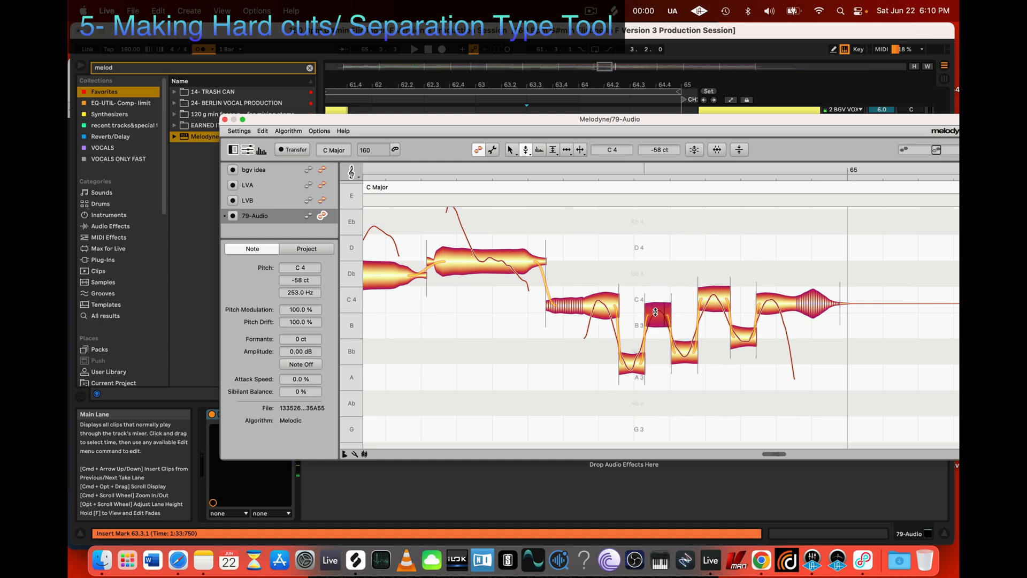
{"action": "key", "text": "alt"}
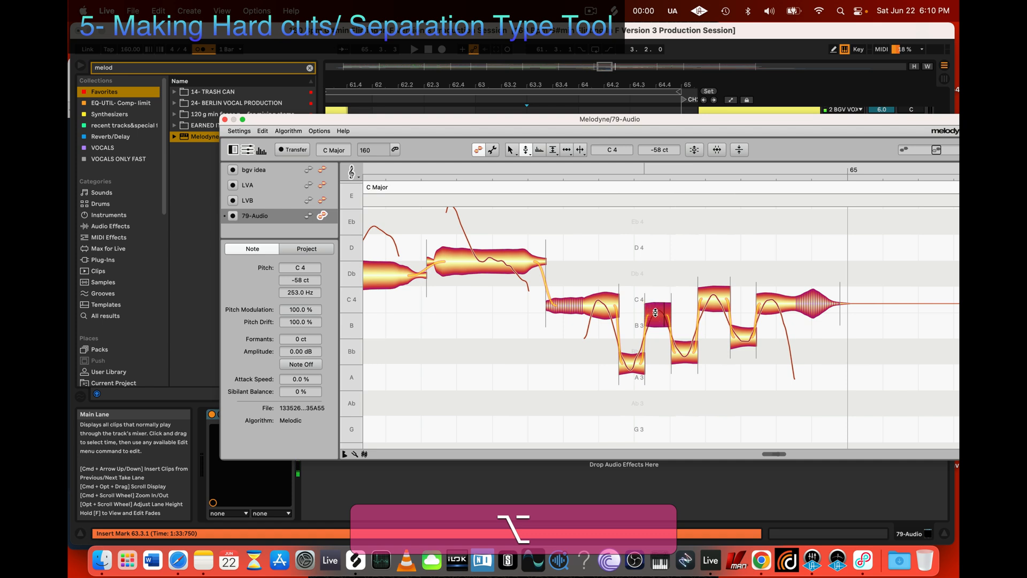
{"action": "key", "text": "alt"}
{"action": "left_click_drag", "start_coordinate": [658, 313], "coordinate": [668, 302]}
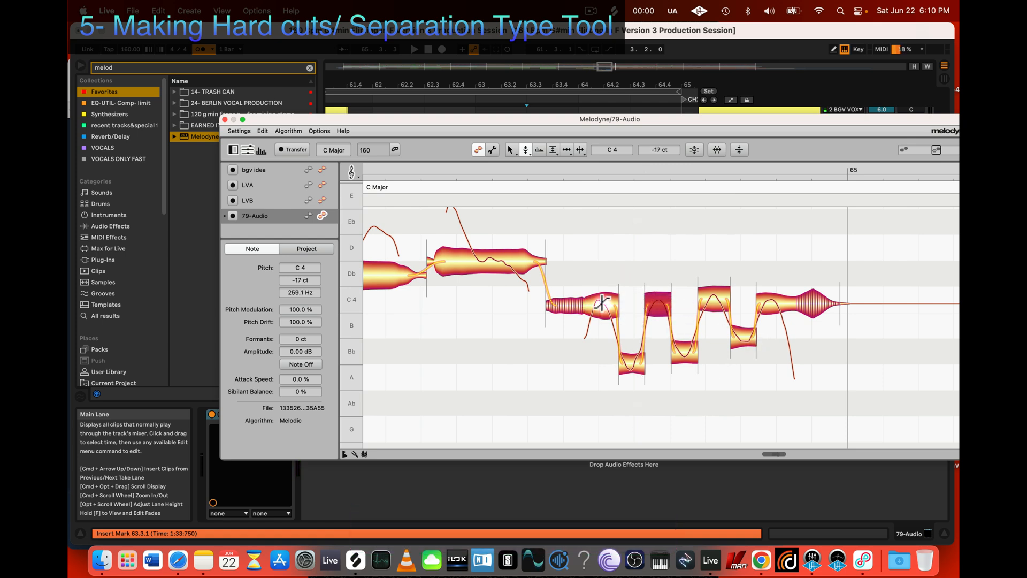
Step: Undo the last pitch change and select the first trill segment
{"action": "key", "text": "super+z"}
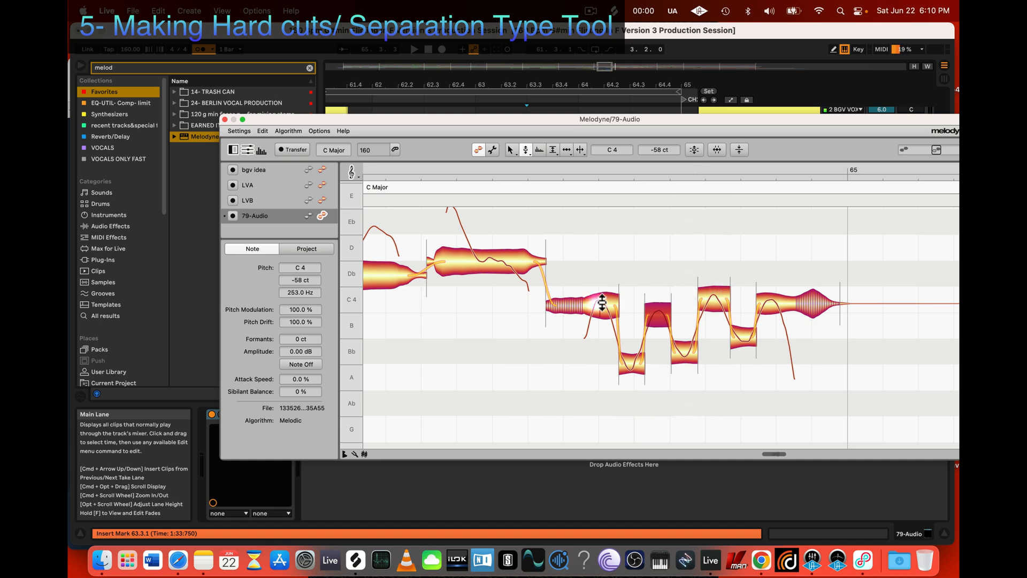
{"action": "left_click", "coordinate": [663, 318]}
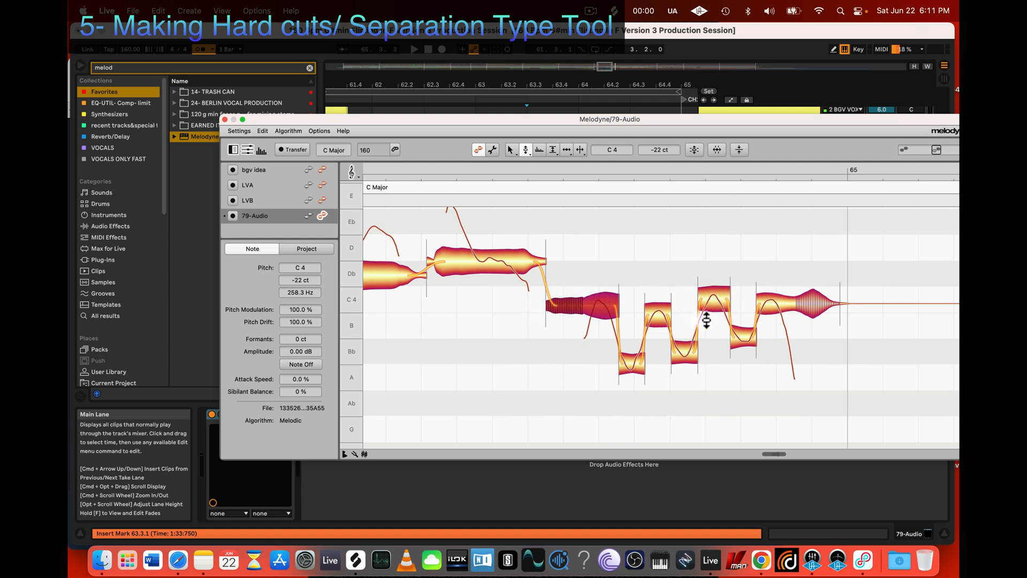
Step: Fine-tune the third high trill segment to C 4, -5 ct and raise the second high one to C 4, -10 ct
{"action": "left_click", "coordinate": [720, 297]}
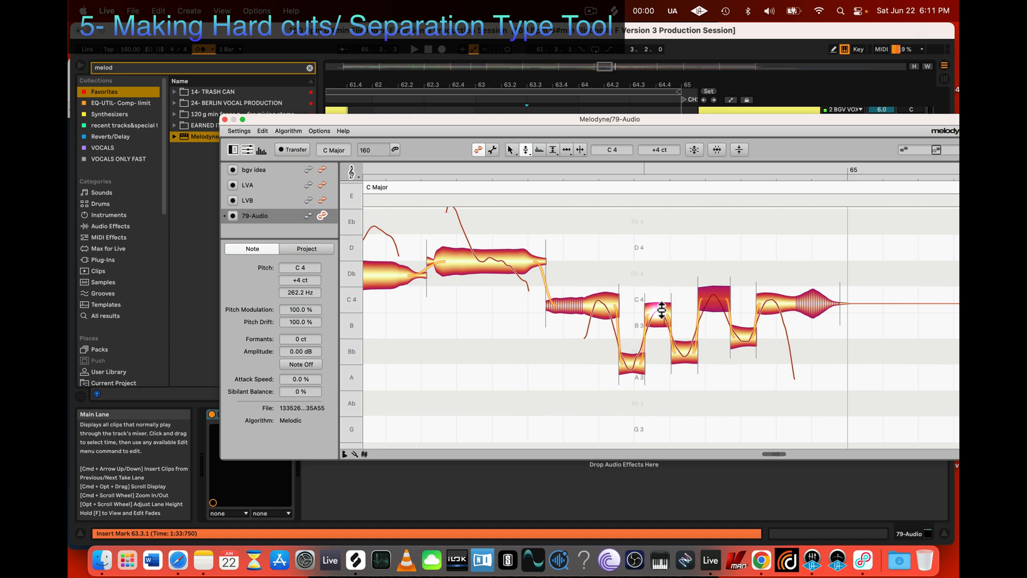
{"action": "key", "text": "alt"}
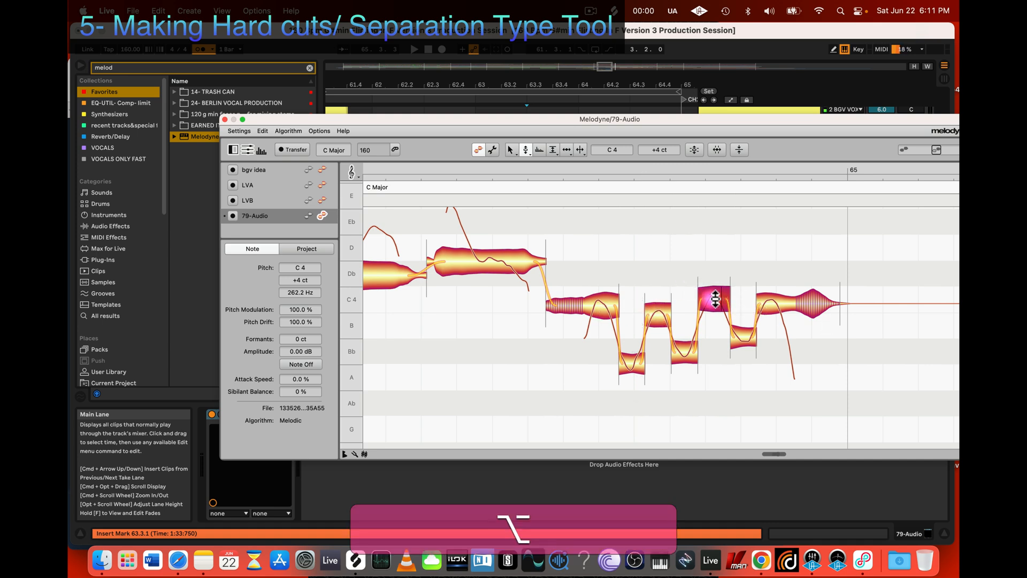
{"action": "left_click_drag", "start_coordinate": [715, 299], "coordinate": [715, 301]}
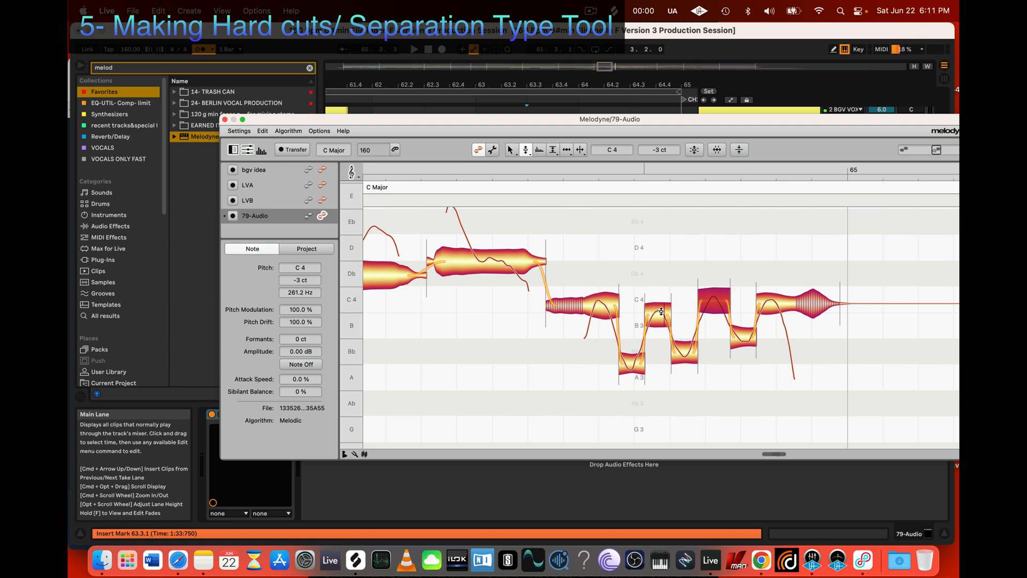
{"action": "left_click", "coordinate": [716, 301]}
{"action": "left_click_drag", "start_coordinate": [653, 318], "coordinate": [662, 302]}
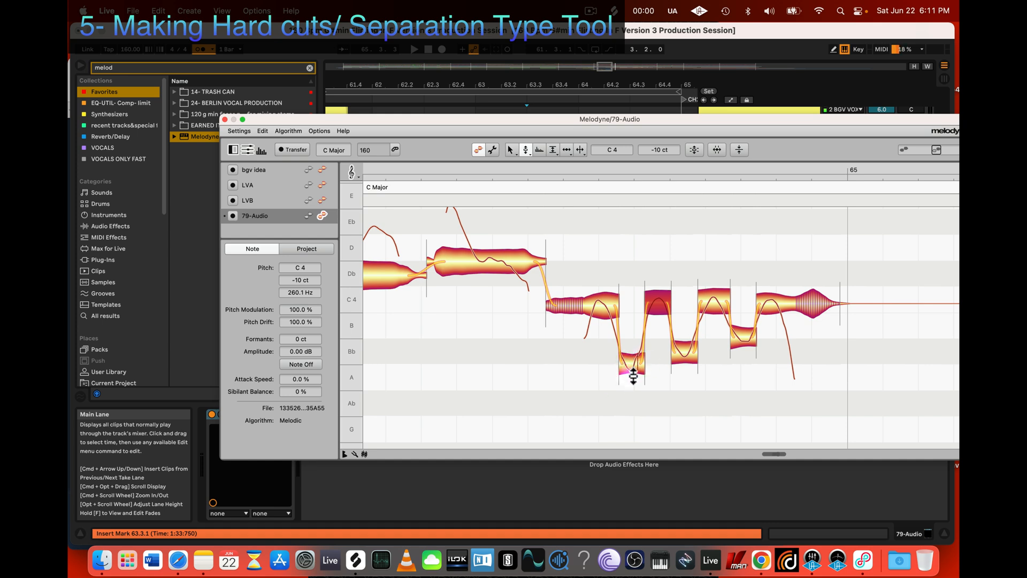
Step: Select the first two low trill segments and raise them together freely within Bb 3, then deselect them
{"action": "left_click_drag", "start_coordinate": [607, 397], "coordinate": [692, 347]}
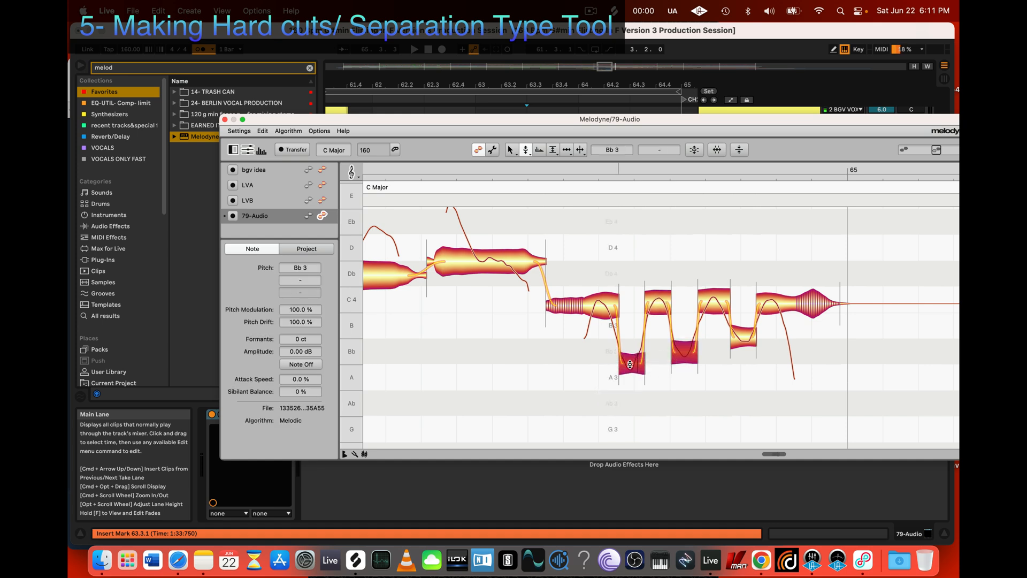
{"action": "left_click_drag", "start_coordinate": [630, 365], "coordinate": [634, 353]}
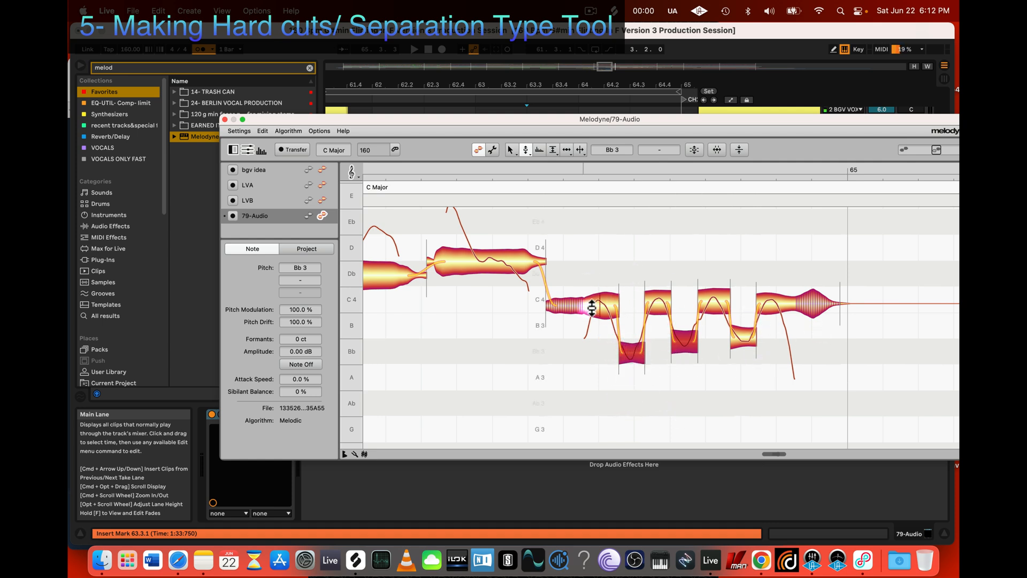
{"action": "left_click", "coordinate": [649, 398]}
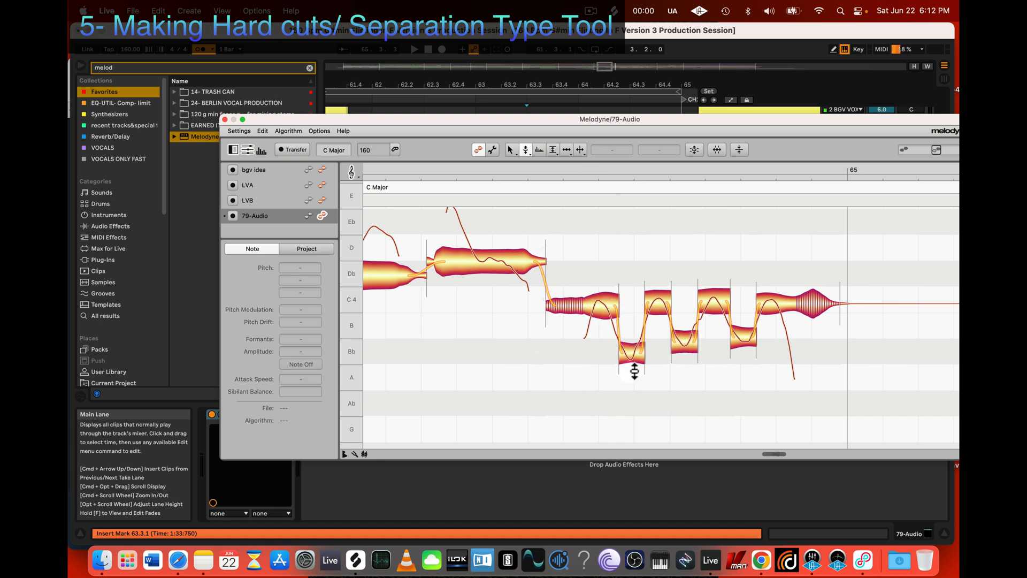
Step: Lower the first two low trill segments together, bringing the first one to Ab 3, +32 ct
{"action": "mouse_move", "coordinate": [620, 387]}
{"action": "left_mouse_down"}
{"action": "mouse_move", "coordinate": [674, 348]}
{"action": "mouse_move", "coordinate": [635, 377]}
{"action": "mouse_move", "coordinate": [633, 400]}
{"action": "left_mouse_up"}
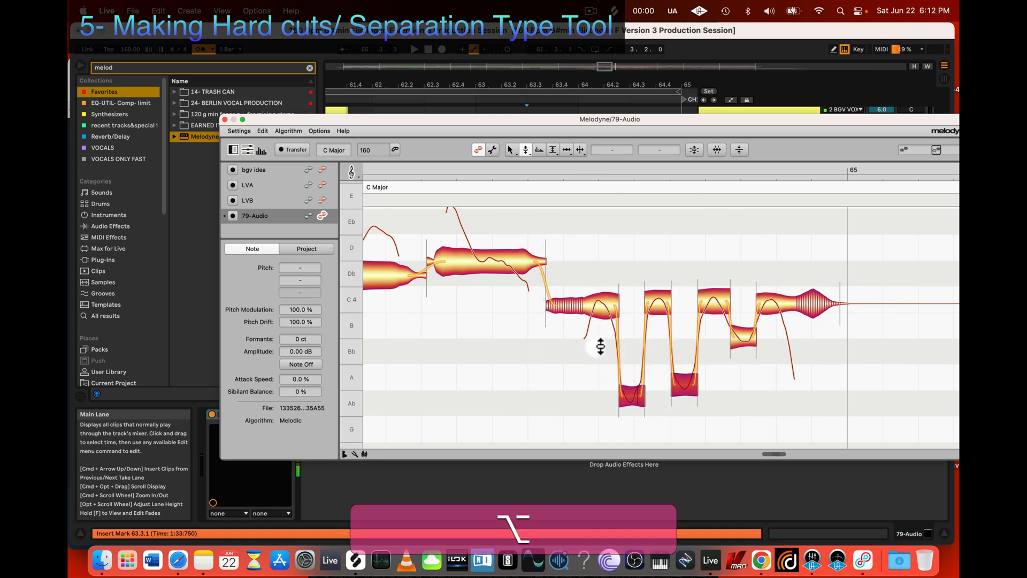
{"action": "left_click", "coordinate": [602, 350]}
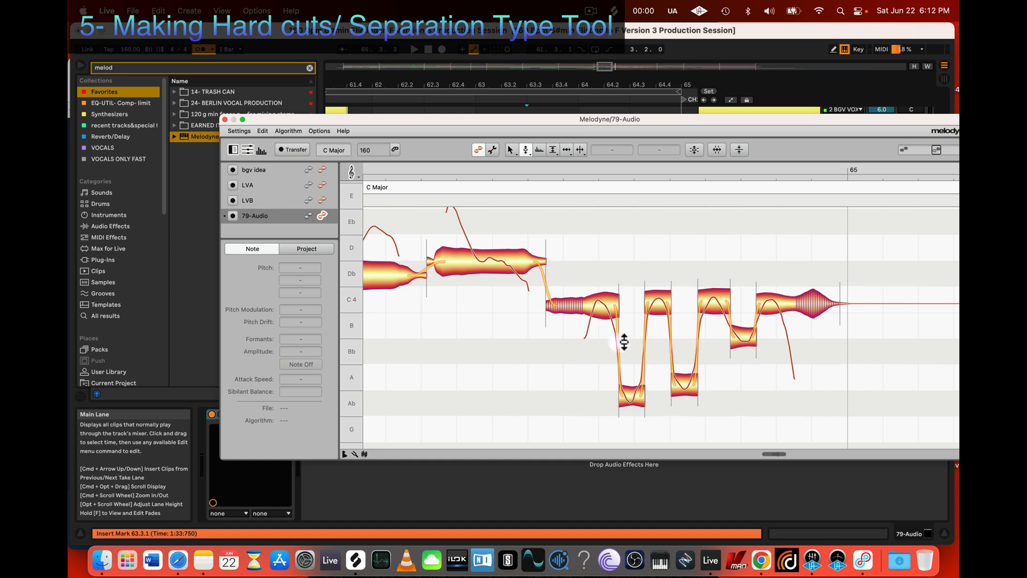
{"action": "left_click", "coordinate": [627, 394], "text": "alt"}
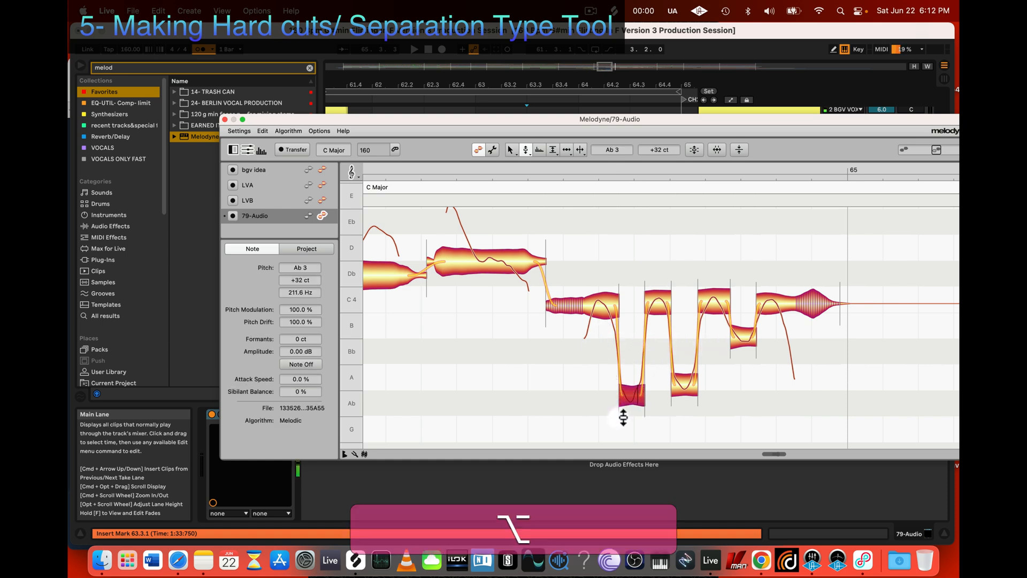
Step: Raise the first two low trill segments to Bb 3 and fine-tune the first one to +10 ct
{"action": "left_click_drag", "start_coordinate": [623, 417], "coordinate": [633, 378]}
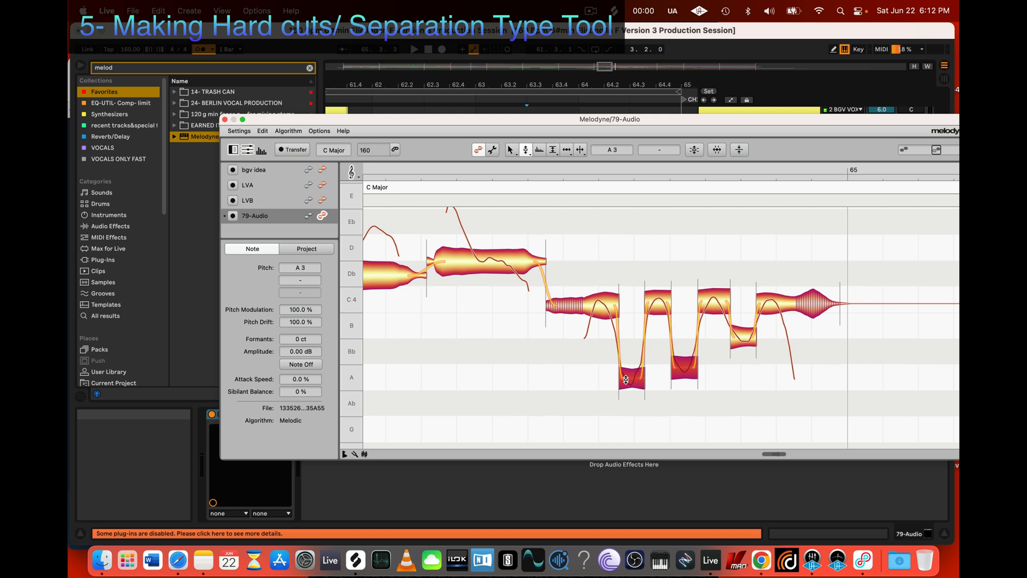
{"action": "left_click_drag", "start_coordinate": [625, 406], "coordinate": [701, 368]}
{"action": "left_click_drag", "start_coordinate": [631, 375], "coordinate": [638, 357]}
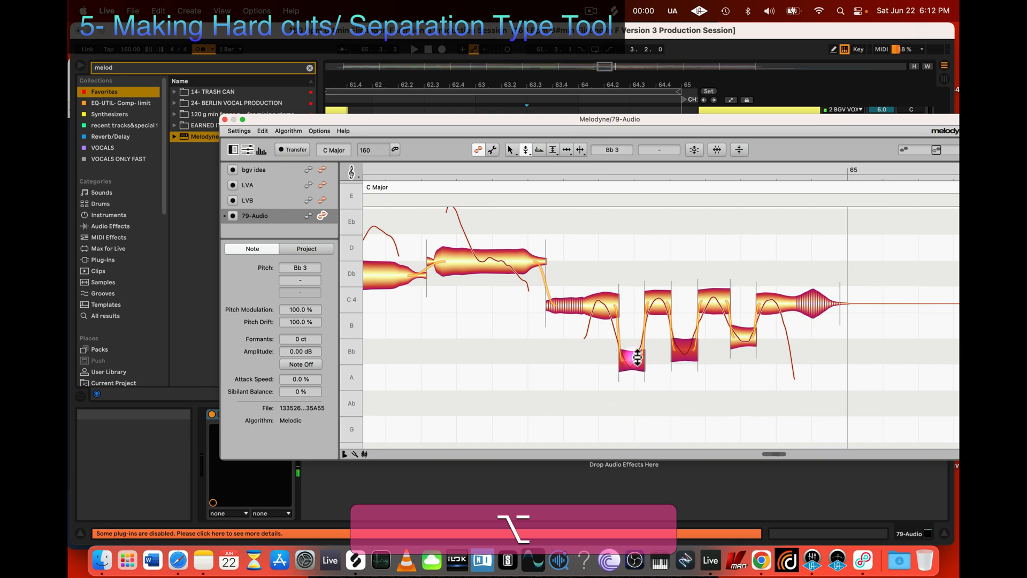
{"action": "left_click", "coordinate": [654, 386]}
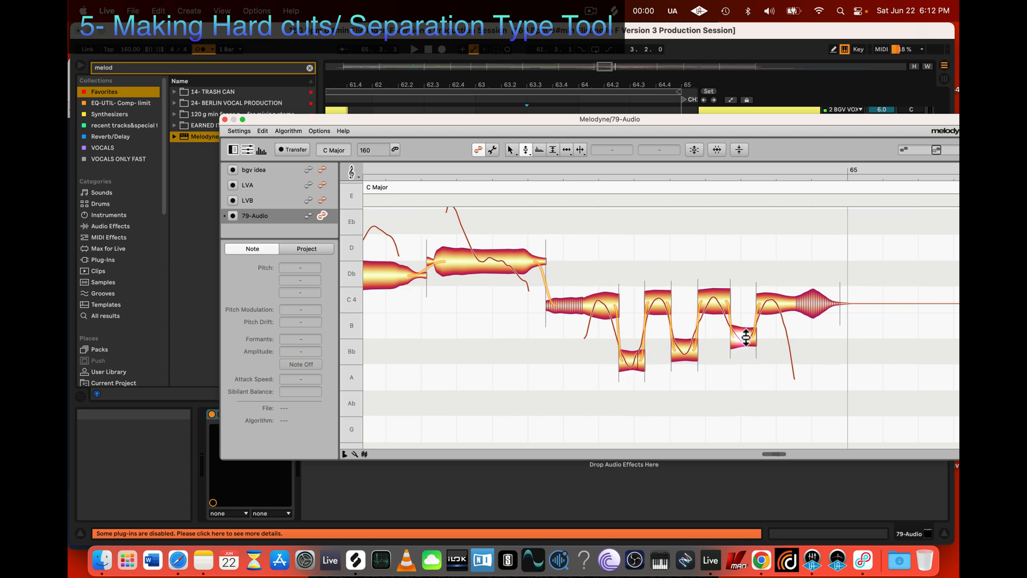
{"action": "left_click", "coordinate": [631, 358]}
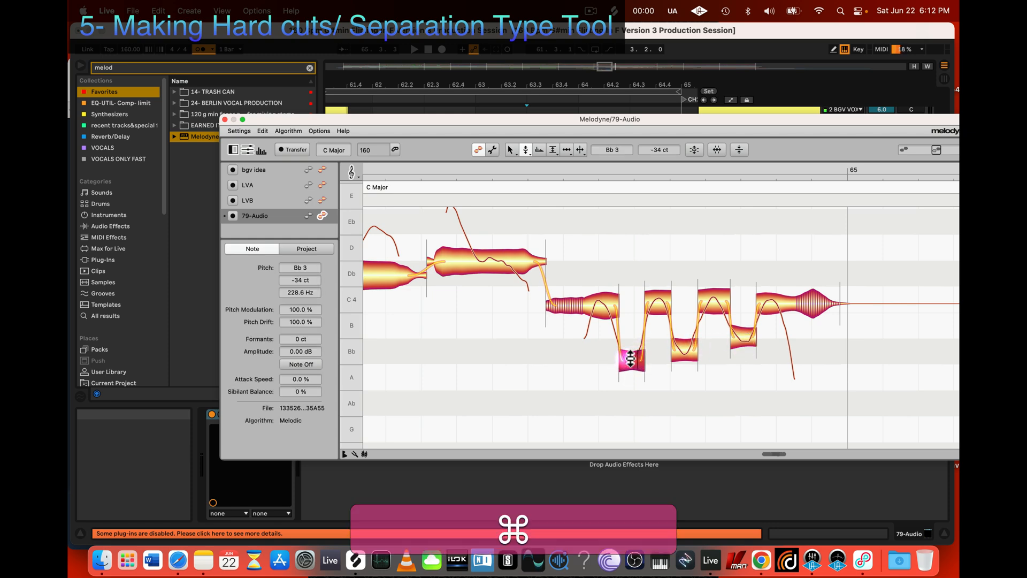
{"action": "left_click_drag", "start_coordinate": [631, 359], "coordinate": [631, 347]}
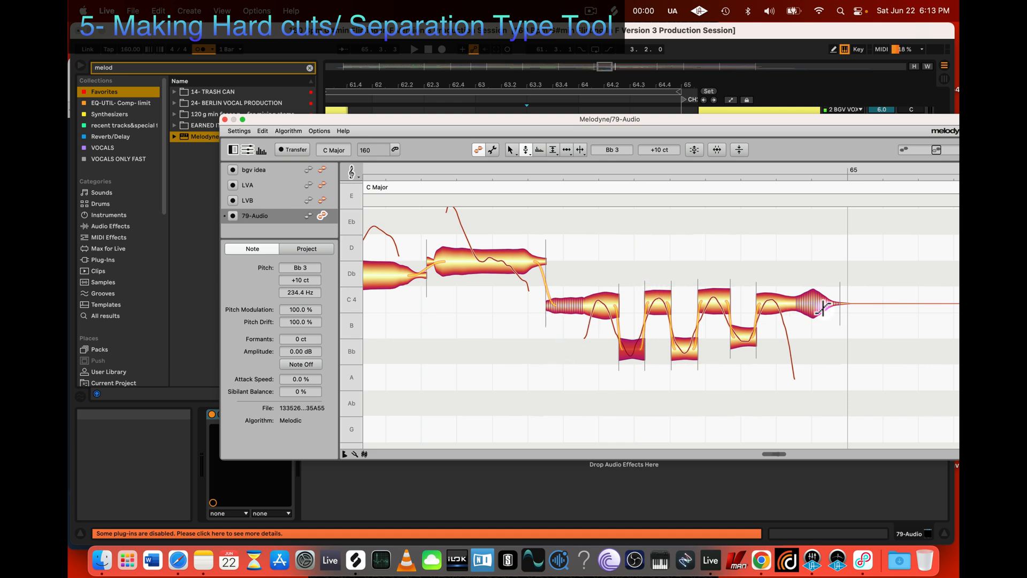
Step: Check the pitch of each high trill segment in turn and play back the passage briefly
{"action": "left_click", "coordinate": [597, 304]}
{"action": "left_click", "coordinate": [655, 302]}
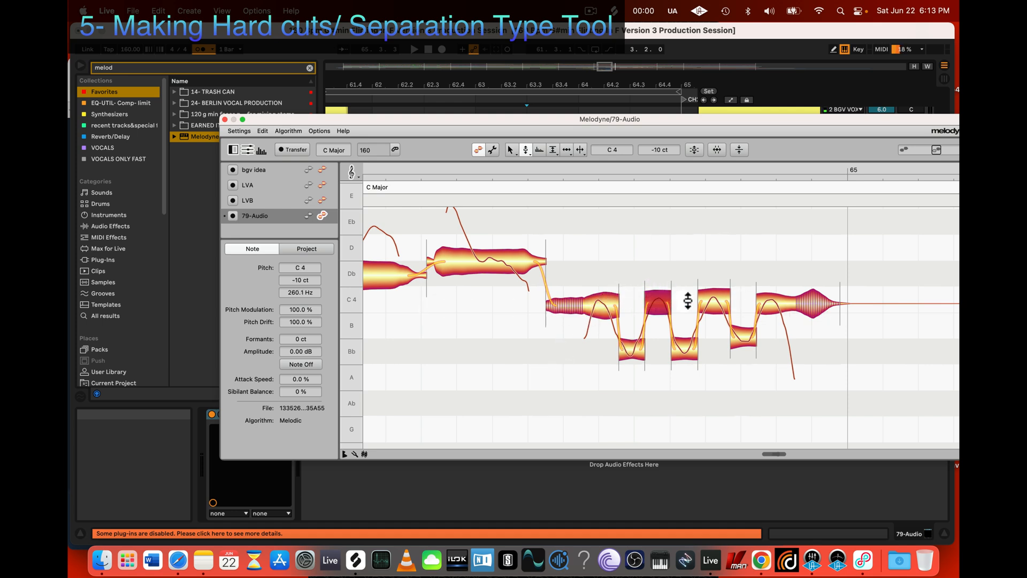
{"action": "left_click", "coordinate": [724, 300]}
{"action": "left_click", "coordinate": [779, 301]}
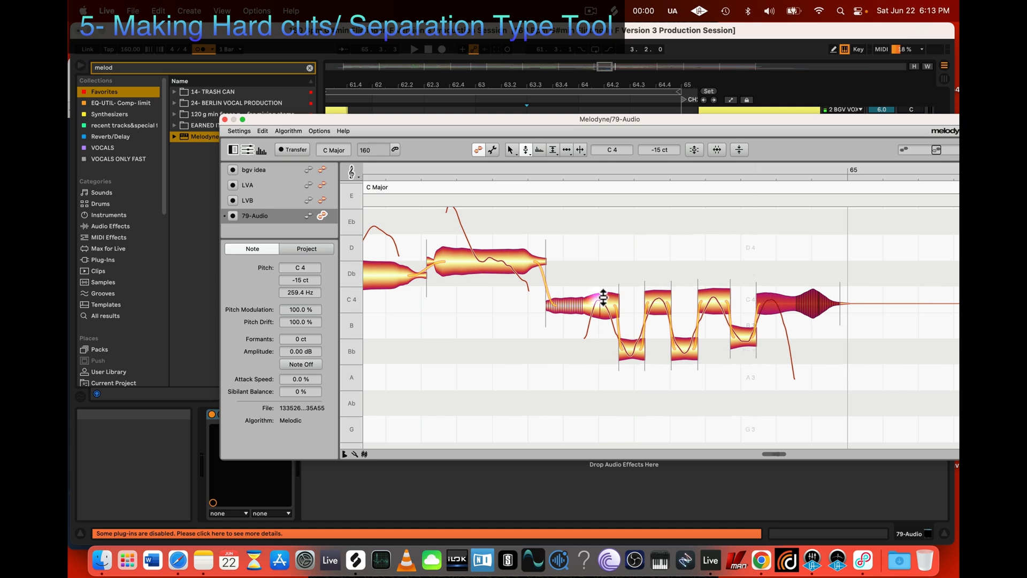
{"action": "key", "text": "space"}
{"action": "key", "text": "space"}
Step: Separate the last high trill segment from its fading tail and set the front part to C 4, 0 ct
{"action": "key", "text": "4"}
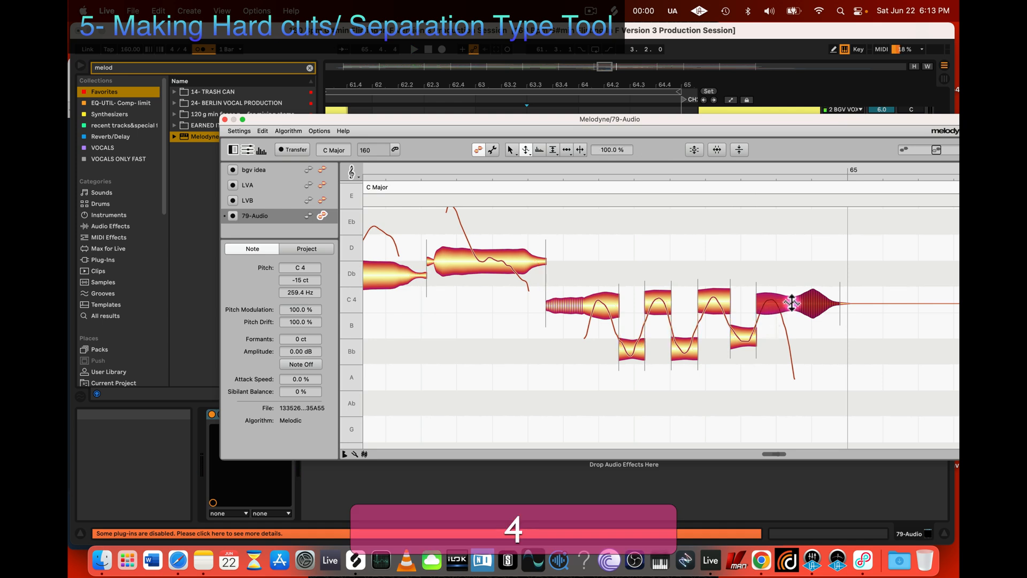
{"action": "key", "text": "3"}
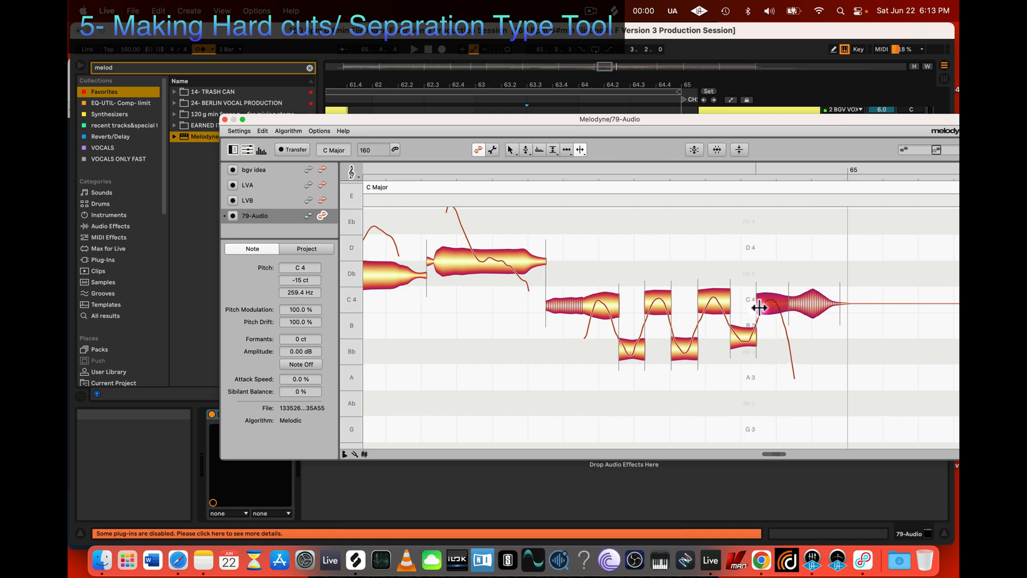
{"action": "double_click", "coordinate": [782, 300]}
{"action": "key", "text": "2"}
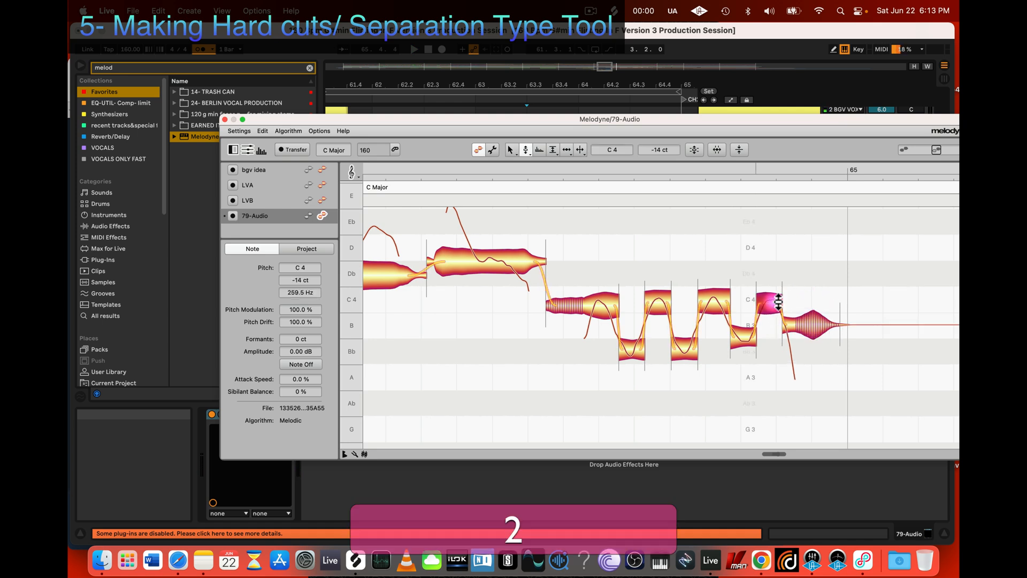
{"action": "left_click", "coordinate": [768, 301]}
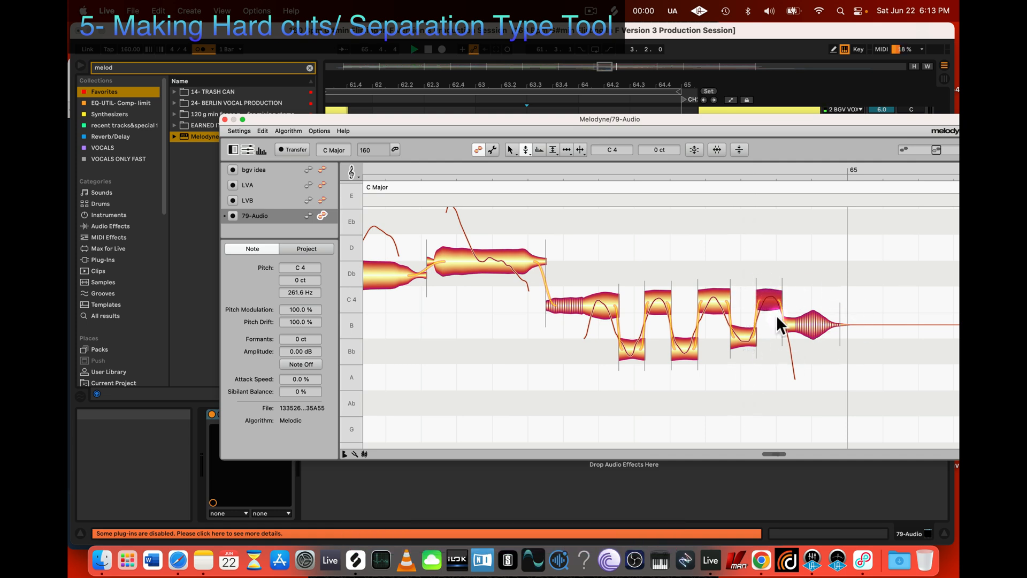
Step: Start playback and raise the first two low trill segments freely, the second one to Bb 3, +41 ct
{"action": "key", "text": "space"}
{"action": "left_click_drag", "start_coordinate": [629, 353], "coordinate": [681, 348]}
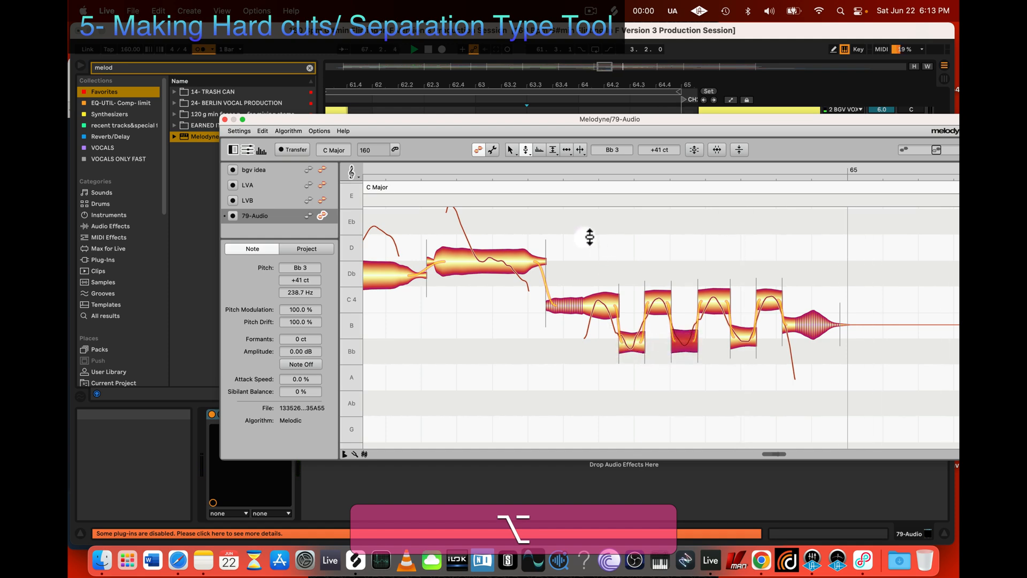
Step: Uncover the arrangement, loop the end of the 79 Audio clip from 64.3.1 to bar 65 and play it
{"action": "left_click_drag", "start_coordinate": [572, 124], "coordinate": [569, 388]}
{"action": "left_click_drag", "start_coordinate": [625, 335], "coordinate": [682, 332]}
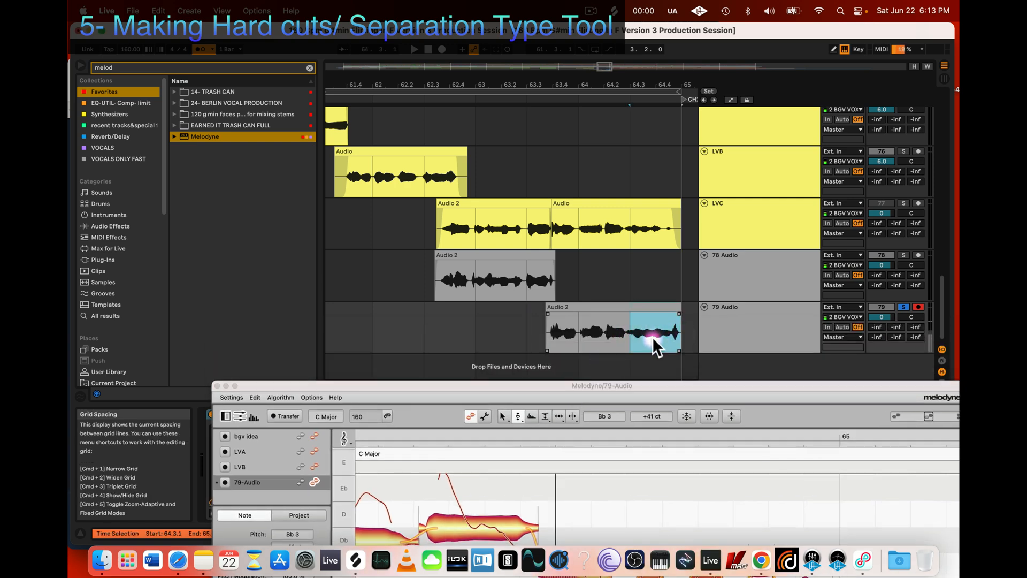
{"action": "key", "text": "super+l"}
{"action": "key", "text": "space"}
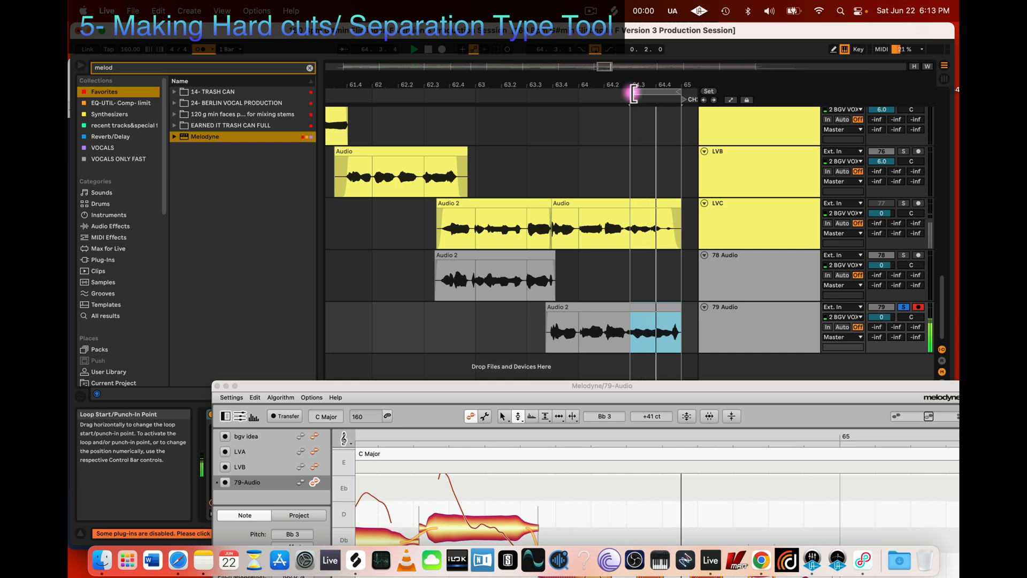
Step: Extend the loop start one beat earlier to a length of 0.3.0, bring Melodyne back over the arrangement and stop playback
{"action": "left_click_drag", "start_coordinate": [632, 91], "coordinate": [605, 97]}
{"action": "left_click_drag", "start_coordinate": [627, 383], "coordinate": [615, 93]}
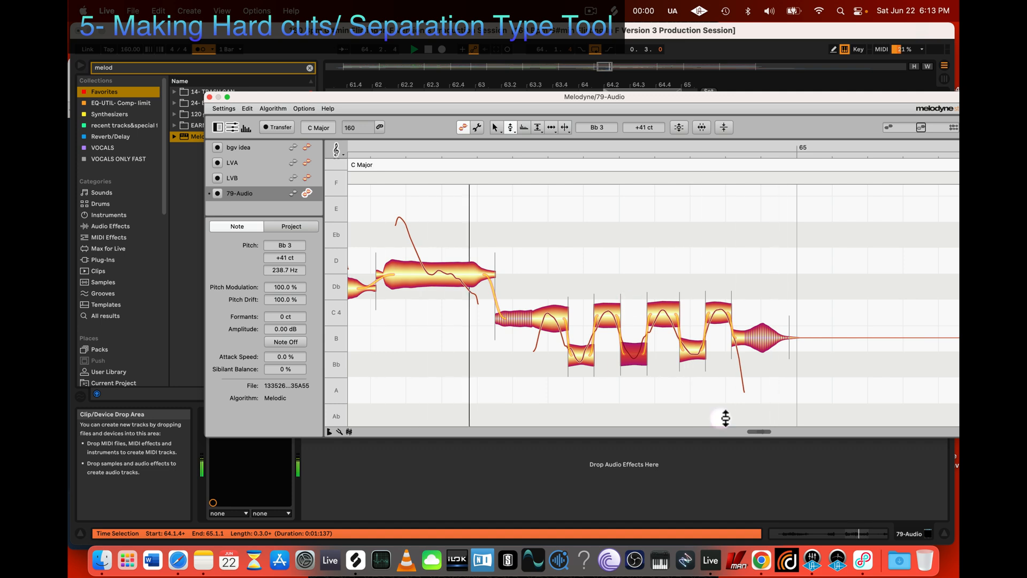
{"action": "key", "text": "space"}
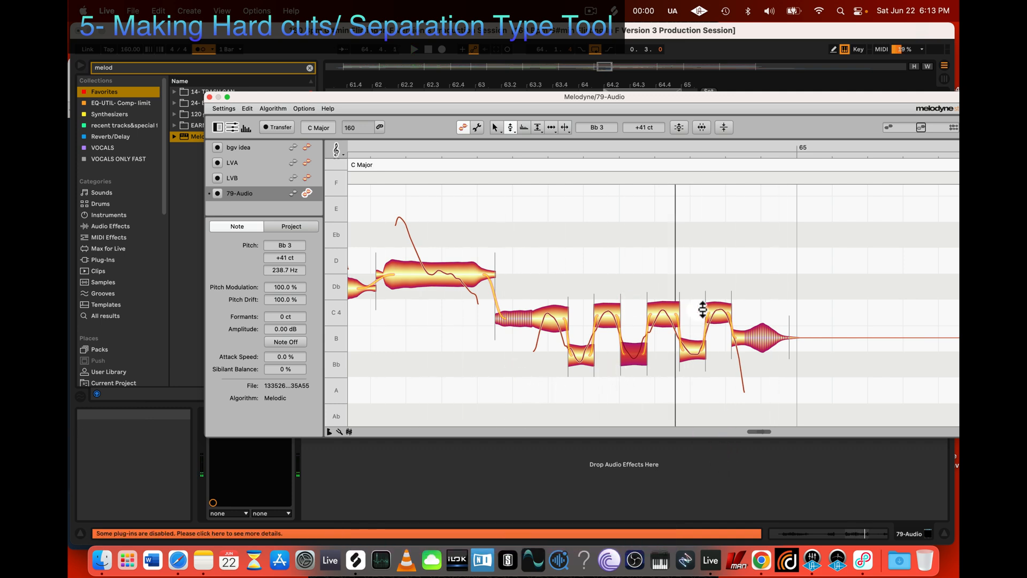
Step: Nudge the third high trill segment upward and raise the second high one to C 4, 0 ct
{"action": "left_click", "coordinate": [663, 311]}
{"action": "left_click", "coordinate": [611, 309]}
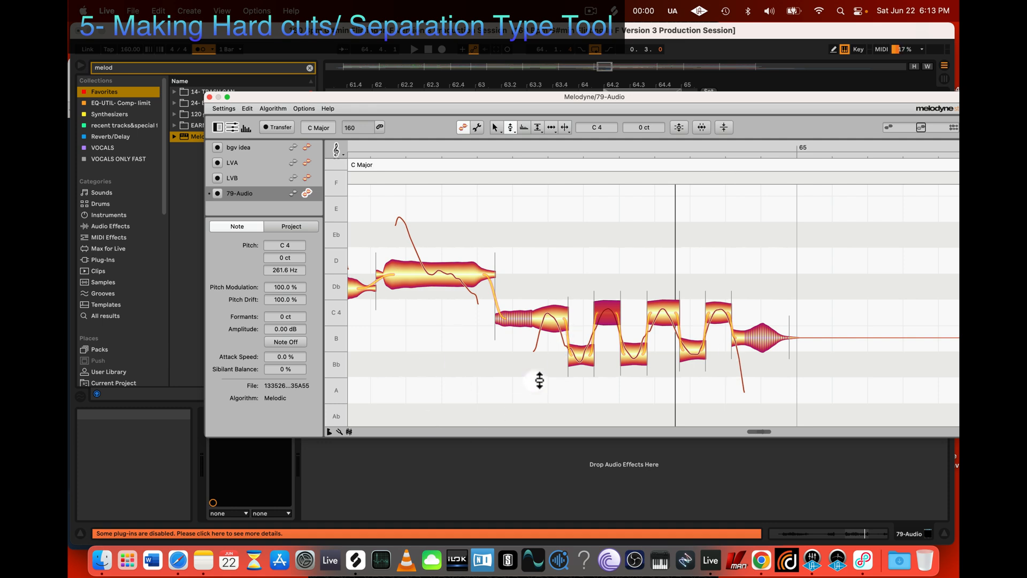
Step: Select all the trill segments except the fading tail, keep the Pitch Tool active and play the loop
{"action": "left_click_drag", "start_coordinate": [550, 401], "coordinate": [720, 286]}
{"action": "key", "text": "2"}
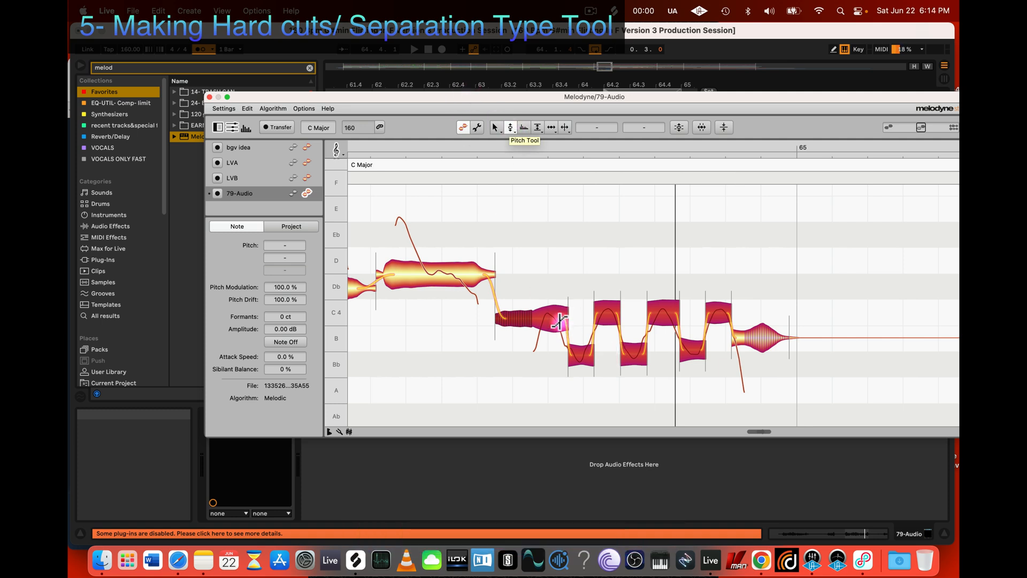
{"action": "left_click", "coordinate": [510, 127]}
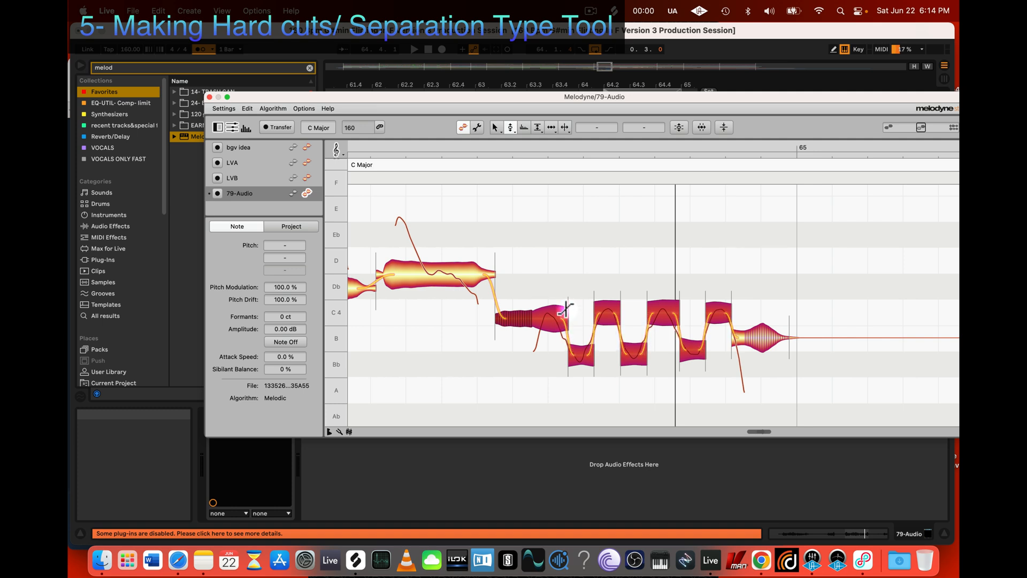
{"action": "key", "text": "space"}
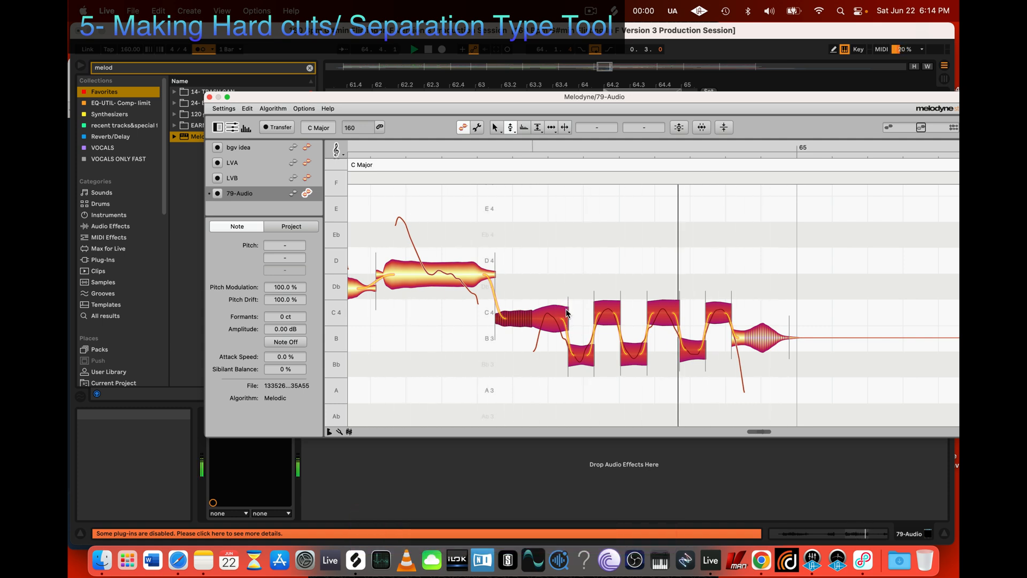
Step: Fine-tune the high trill segments during playback, the second to C 4, -9 ct and the last to -2 ct, and activate the Note Separation Tool
{"action": "left_click", "coordinate": [724, 391]}
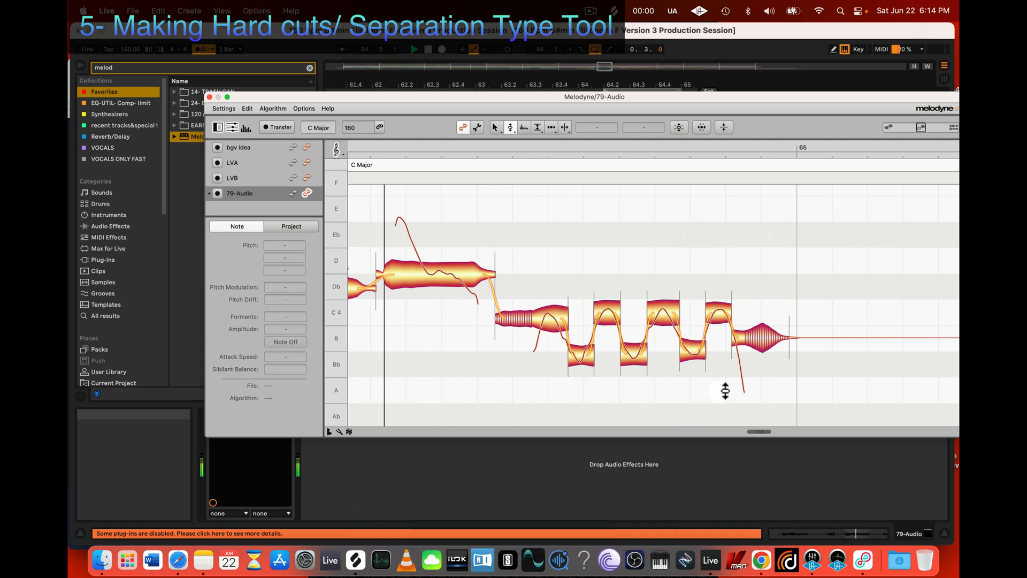
{"action": "left_click", "coordinate": [663, 315], "text": "alt"}
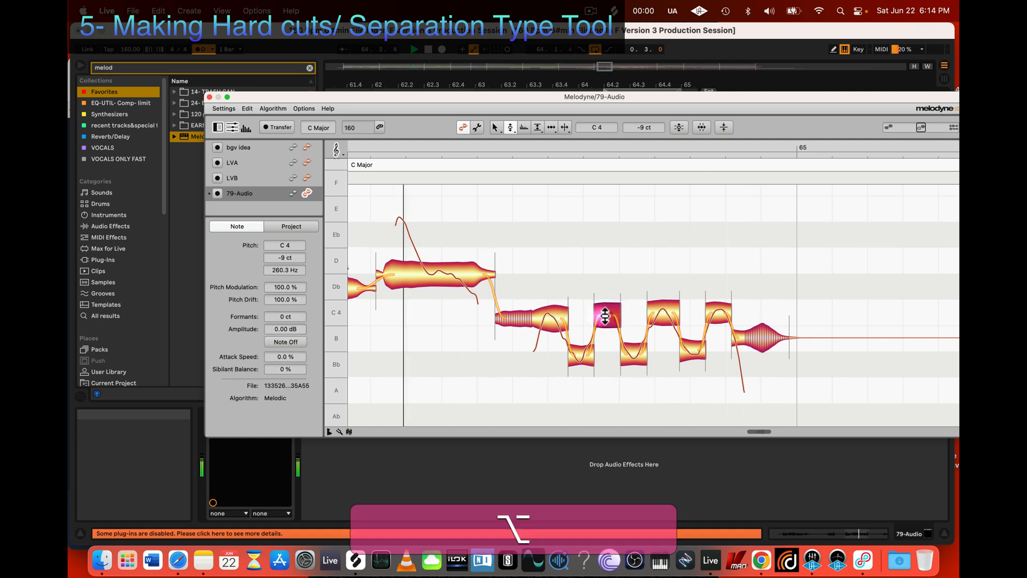
{"action": "left_click", "coordinate": [719, 312], "text": "alt"}
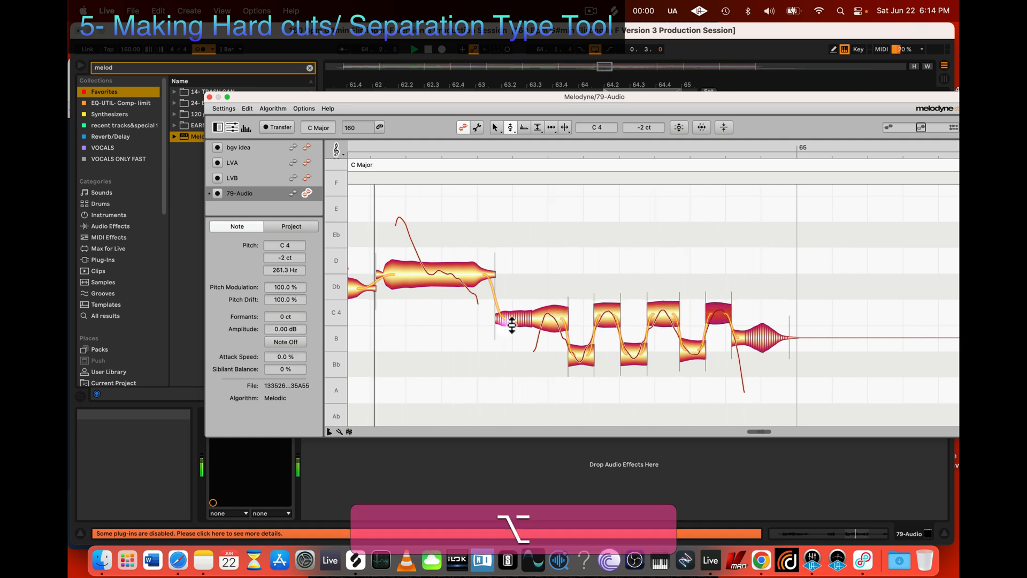
{"action": "key", "text": "3"}
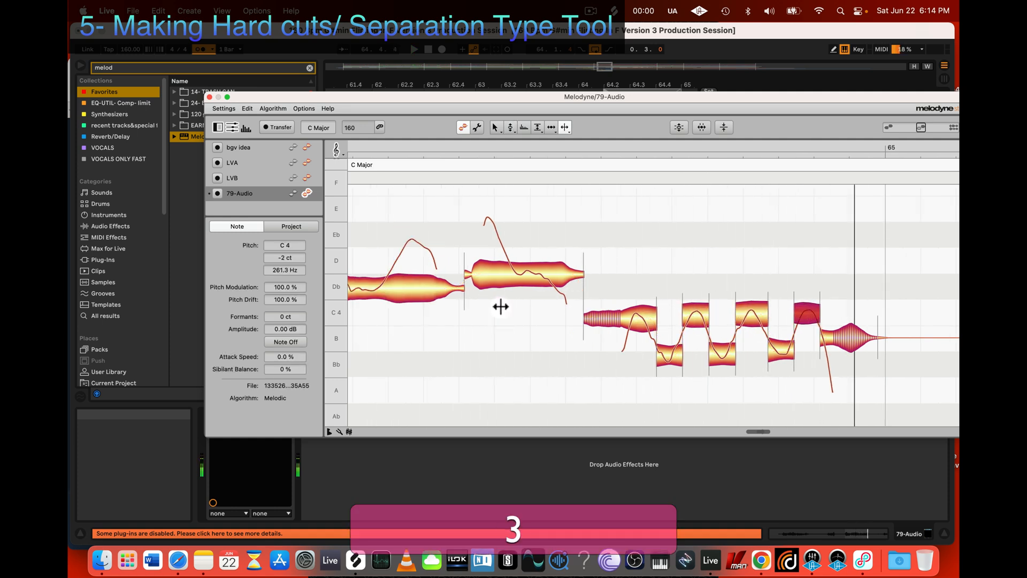
Step: Separate the note just before the trills into three segments, cutting after its high start and again near its tail
{"action": "left_click", "coordinate": [510, 271]}
{"action": "double_click", "coordinate": [510, 270]}
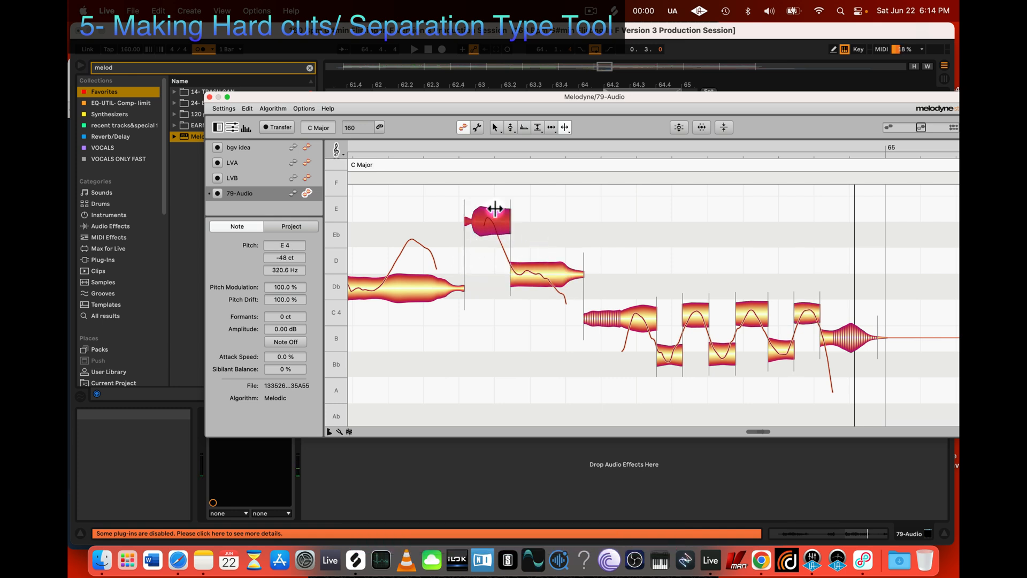
{"action": "double_click", "coordinate": [551, 277]}
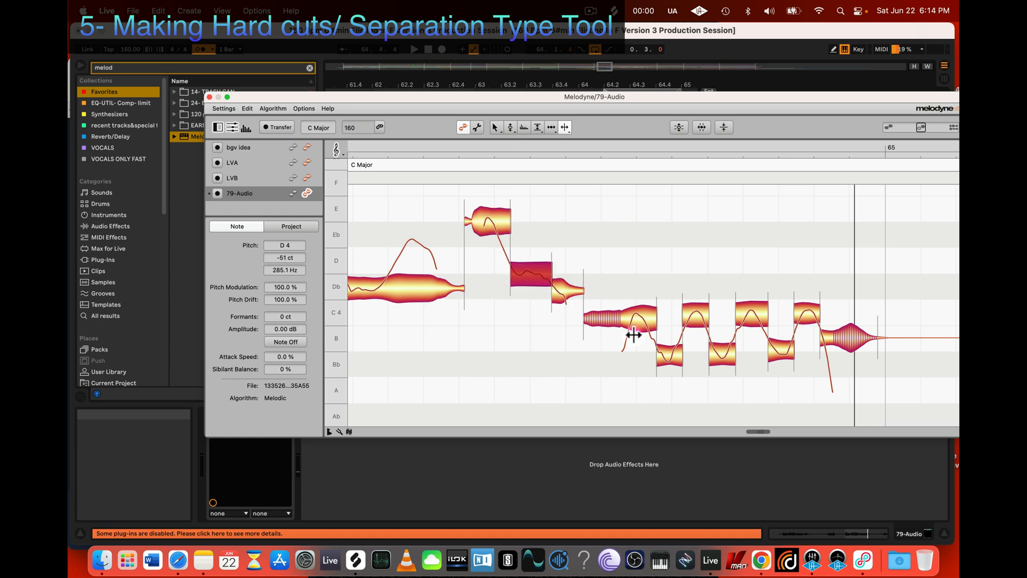
Step: Lower the middle segment to Db 4, 0 ct and the high one before it to Eb 4, +2 ct, and play the passage
{"action": "key", "text": "2"}
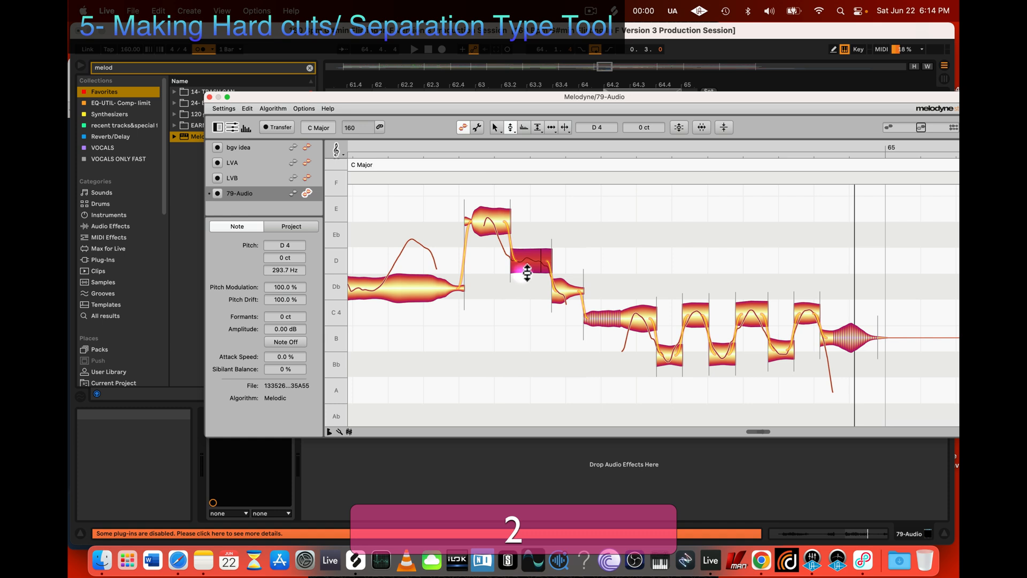
{"action": "left_click_drag", "start_coordinate": [526, 274], "coordinate": [545, 287]}
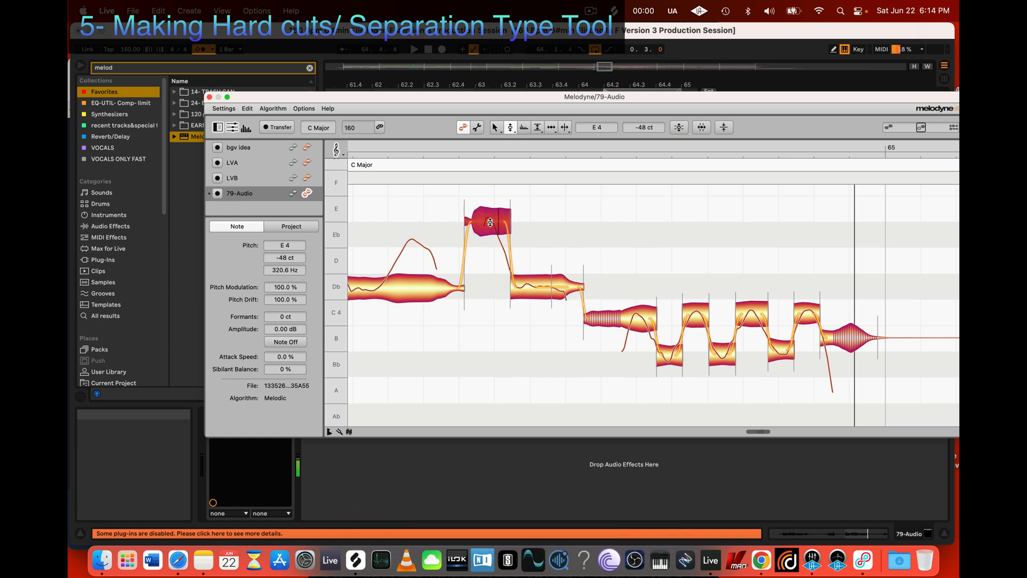
{"action": "left_click_drag", "start_coordinate": [492, 223], "coordinate": [493, 236]}
{"action": "key", "text": "alt+space"}
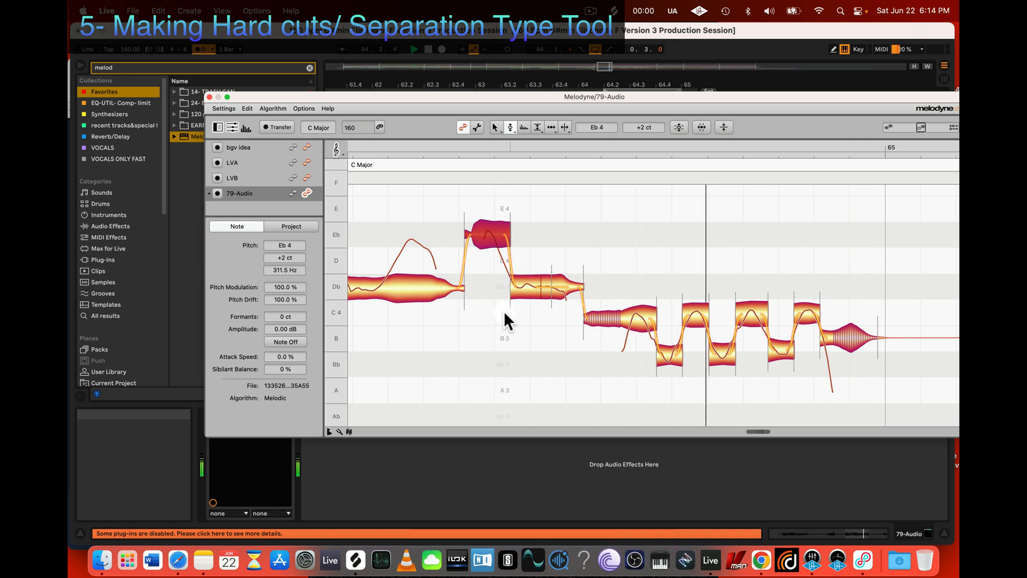
{"action": "key", "text": "space"}
{"action": "left_click", "coordinate": [525, 288]}
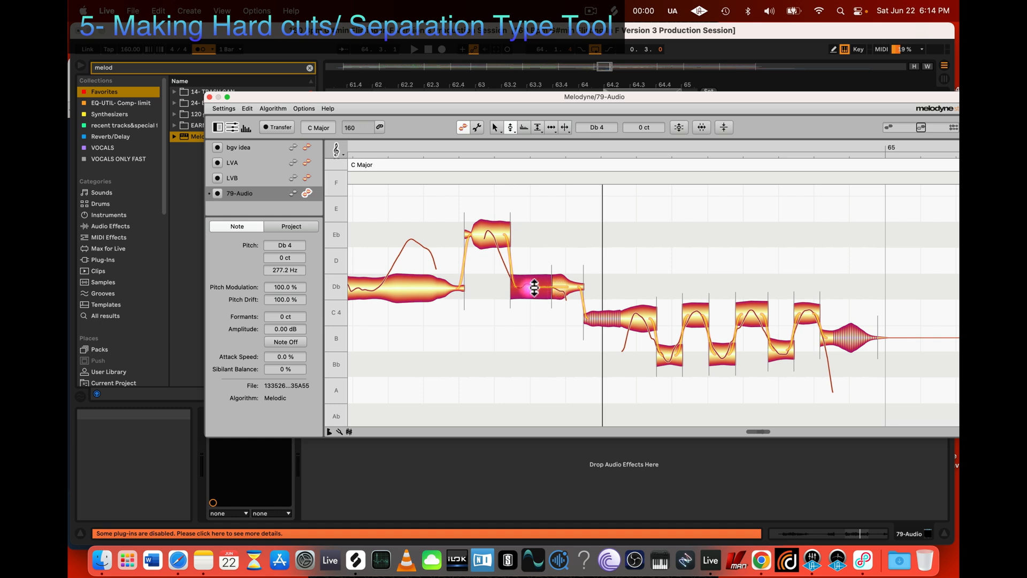
Step: Try one more cut in the Db segment right after the high Eb segment and undo the separation
{"action": "key", "text": "4"}
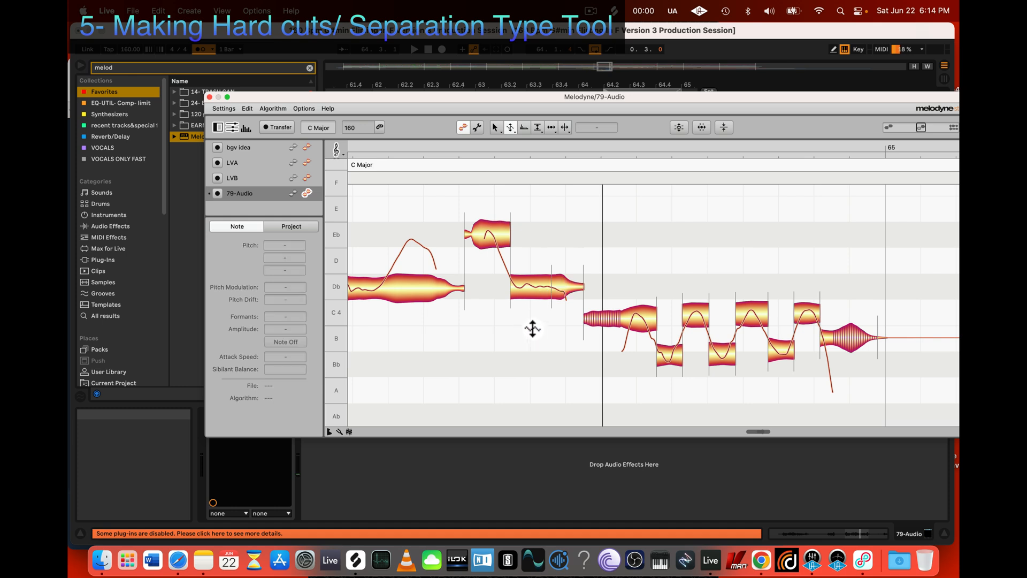
{"action": "key", "text": "2"}
{"action": "key", "text": "3"}
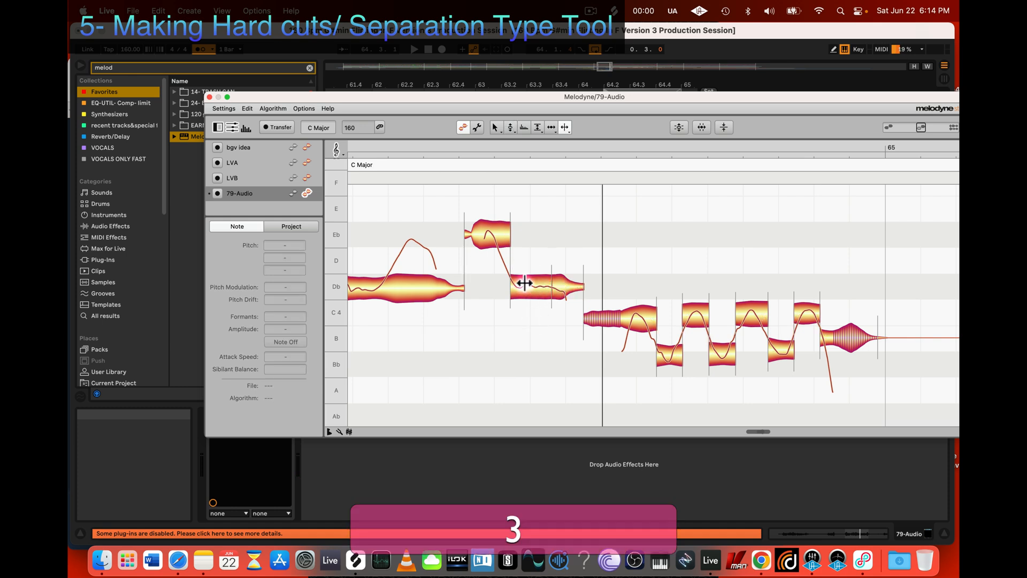
{"action": "left_click", "coordinate": [523, 287]}
{"action": "key", "text": "super+z"}
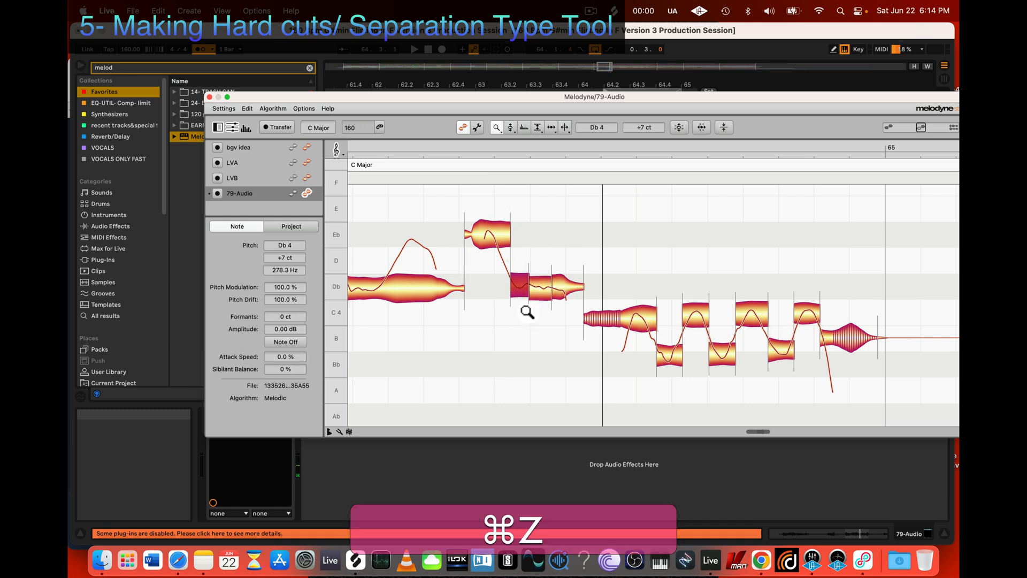
Step: Try reducing the middle Db segment's pitch modulation to 23.0 %, undo the change and clear the selection
{"action": "key", "text": "4"}
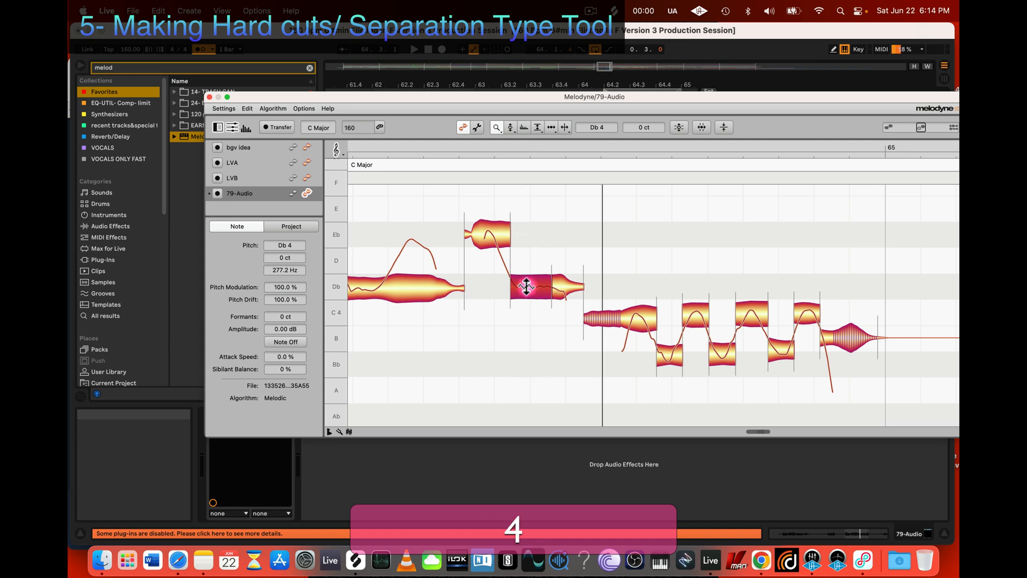
{"action": "left_click_drag", "start_coordinate": [510, 127], "coordinate": [511, 144]}
{"action": "left_click_drag", "start_coordinate": [529, 279], "coordinate": [529, 328]}
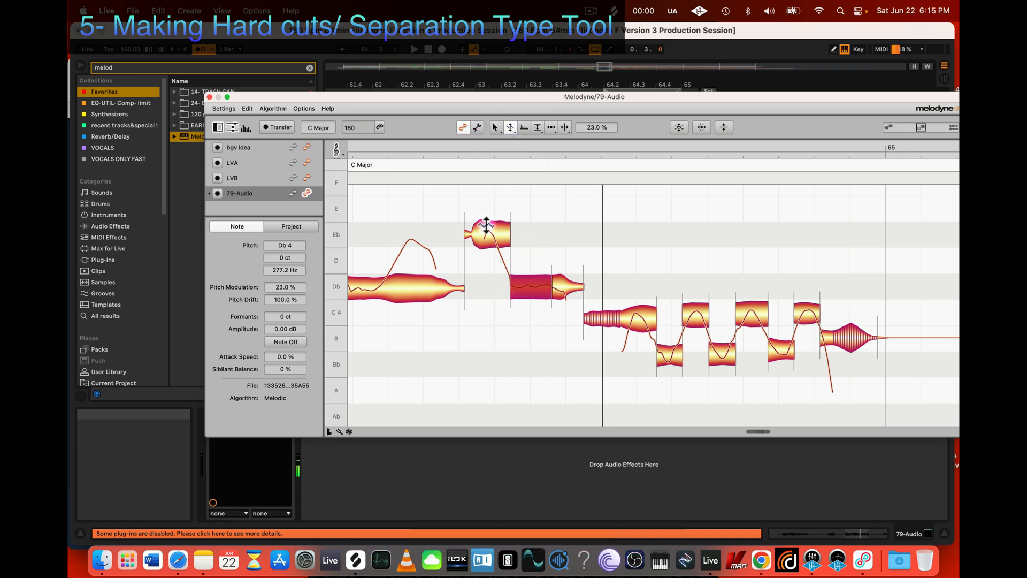
{"action": "key", "text": "super+z"}
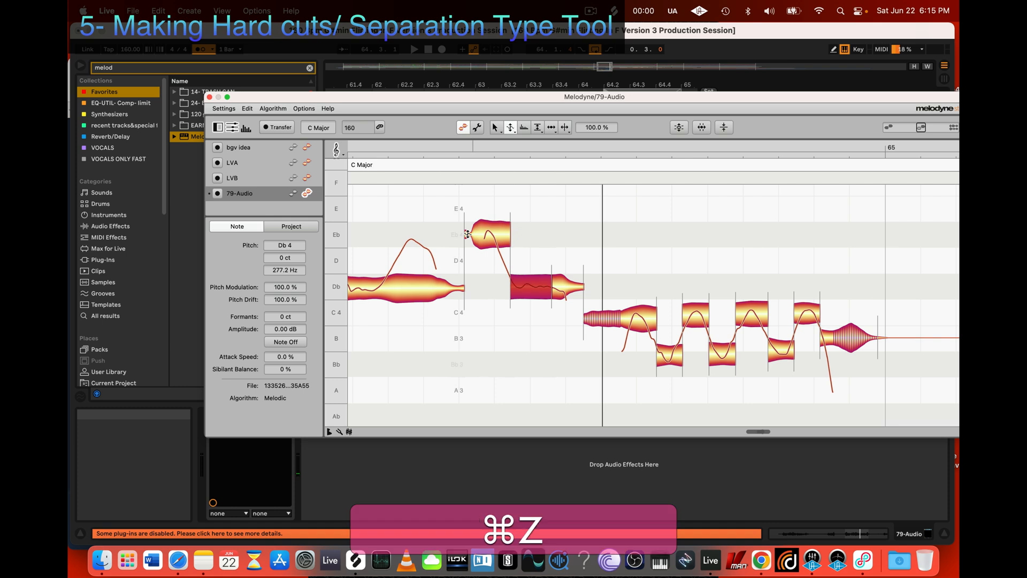
{"action": "left_click", "coordinate": [586, 304]}
{"action": "left_click", "coordinate": [470, 306]}
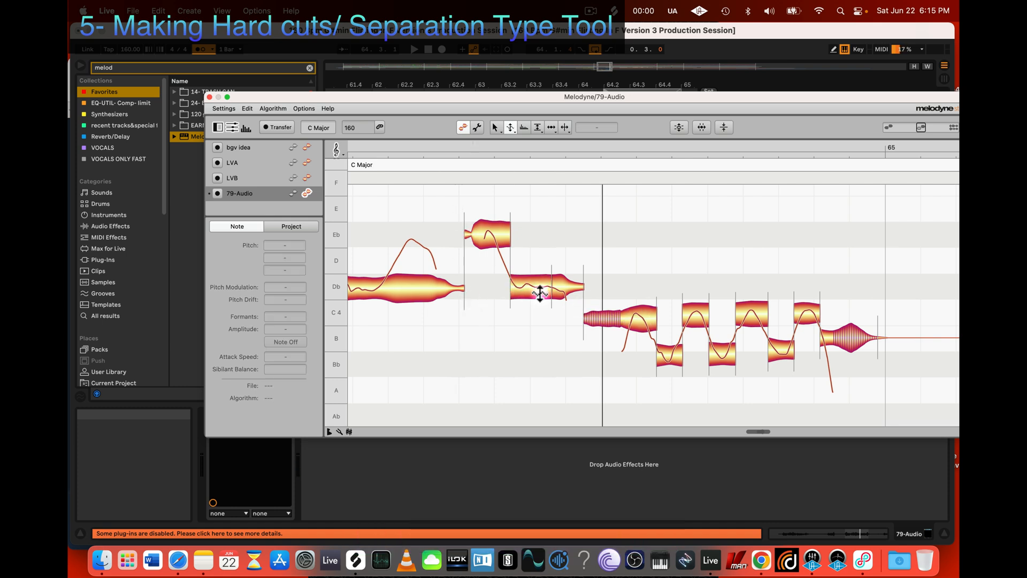
Step: Play the edited passage from the Db note through the trills and stop playback
{"action": "scroll", "coordinate": [602, 361], "scroll_direction": "down", "scroll_amount": 2}
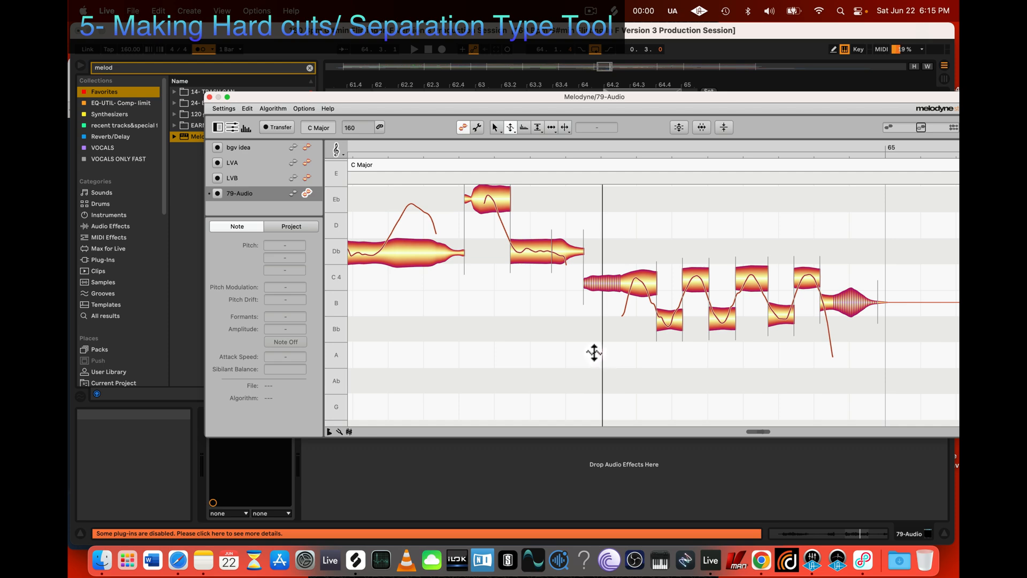
{"action": "key", "text": "z"}
{"action": "mouse_move", "coordinate": [594, 355]}
{"action": "left_mouse_down"}
{"action": "mouse_move", "coordinate": [496, 302]}
{"action": "mouse_move", "coordinate": [596, 355]}
{"action": "left_mouse_up"}
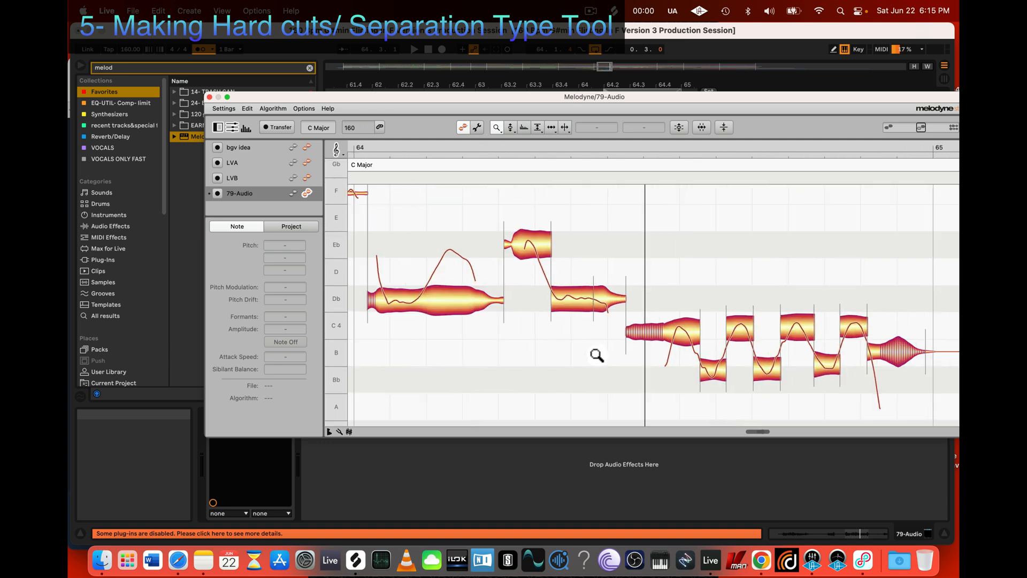
{"action": "key", "text": "space"}
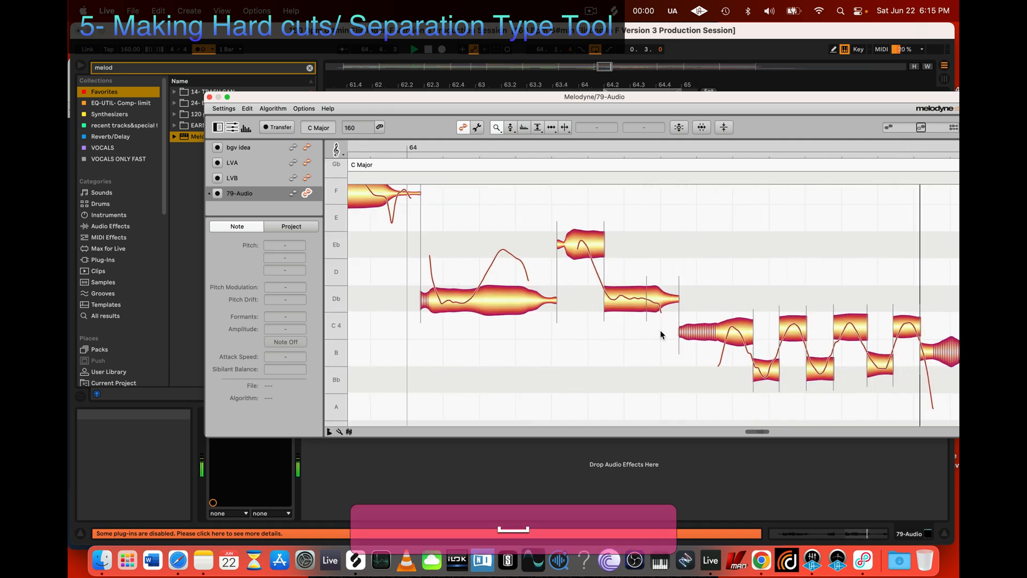
{"action": "key", "text": "space"}
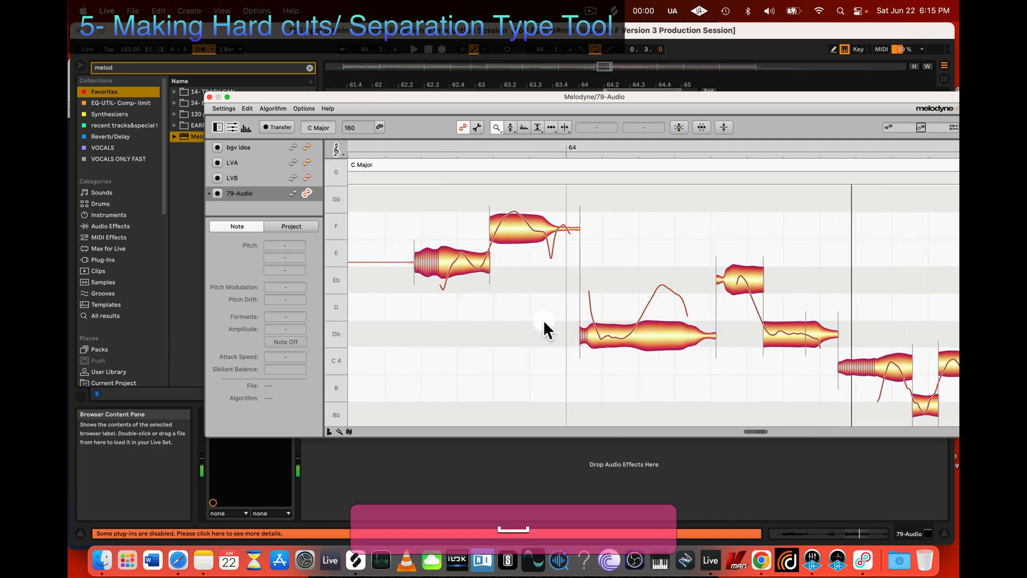
Step: Zoom out the arrangement timeline, close and reopen the track's Melodyne editor, and place its window fully in view over the arrangement
{"action": "left_click_drag", "start_coordinate": [397, 96], "coordinate": [413, 314]}
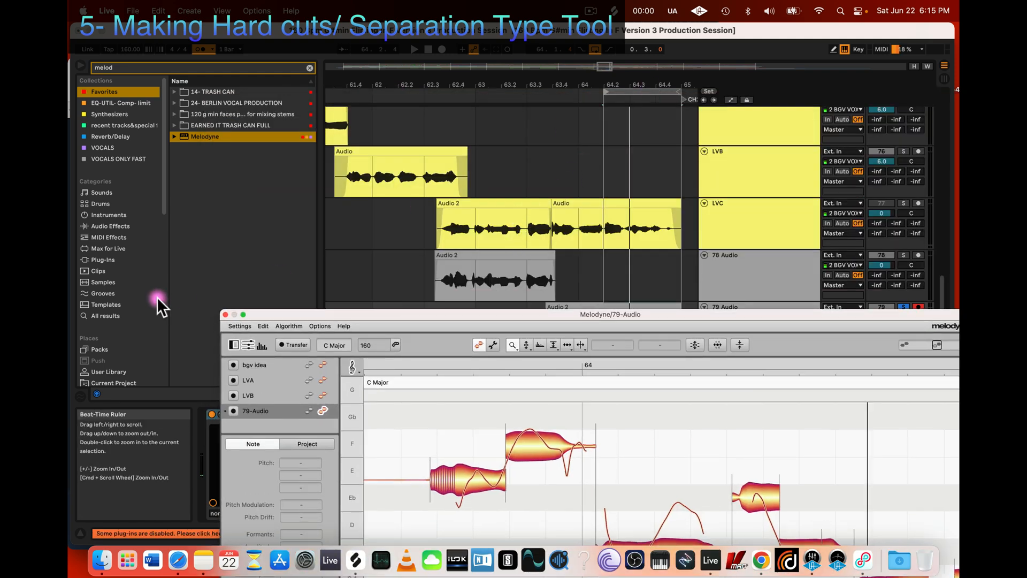
{"action": "left_click_drag", "start_coordinate": [269, 316], "coordinate": [290, 336]}
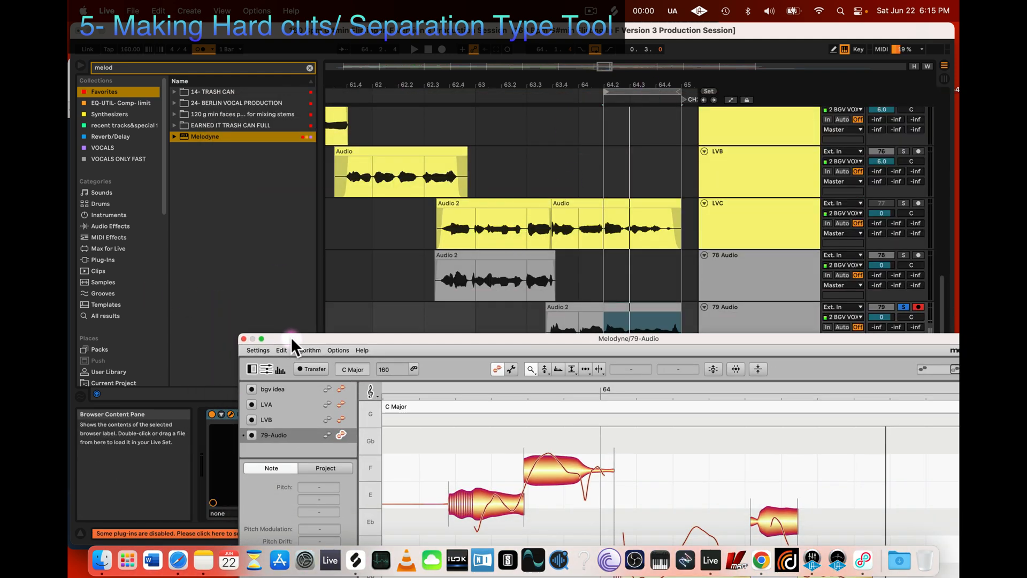
{"action": "scroll", "coordinate": [407, 200], "scroll_direction": "down", "scroll_amount": 5}
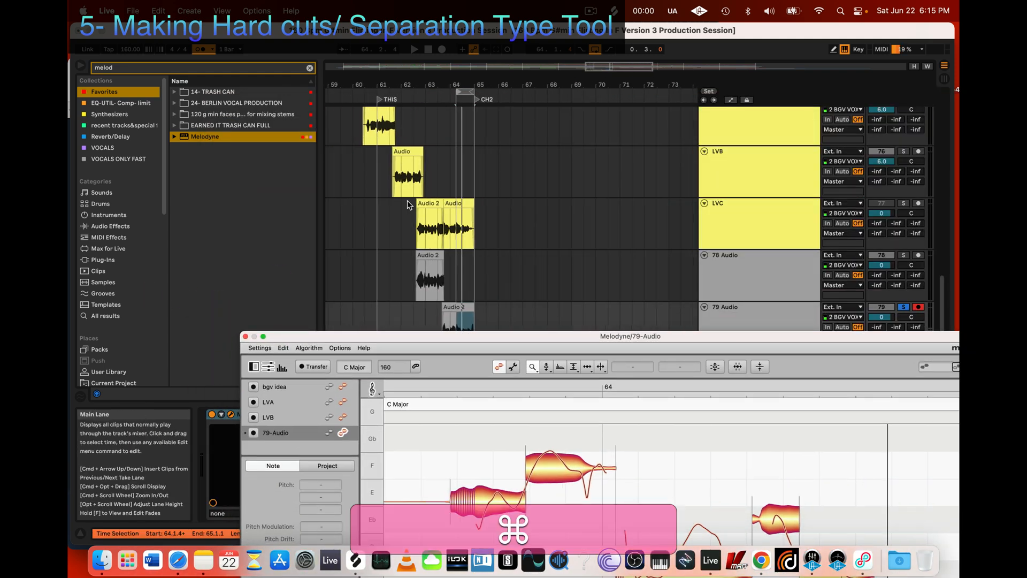
{"action": "left_click", "coordinate": [246, 336]}
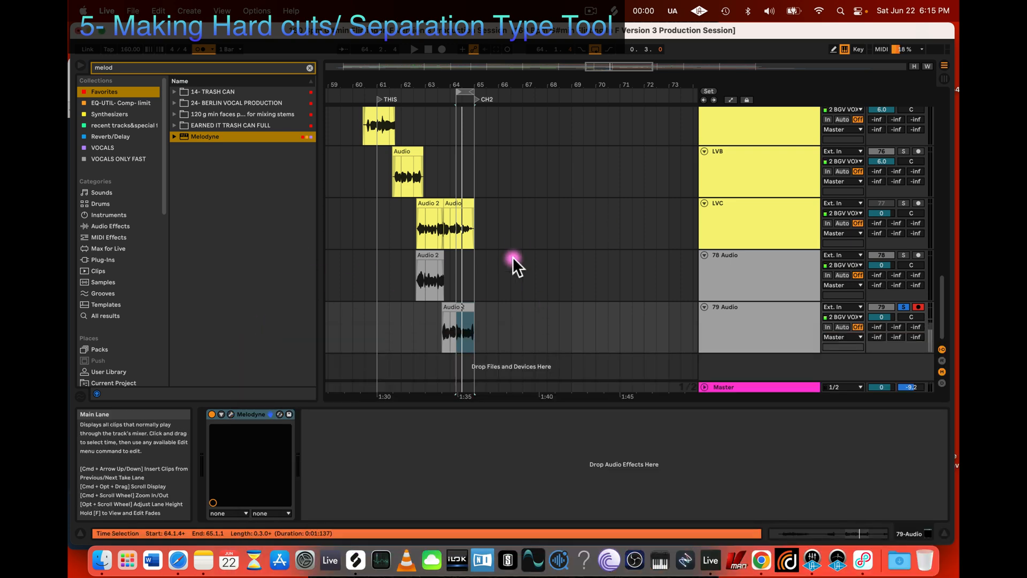
{"action": "left_click", "coordinate": [230, 413]}
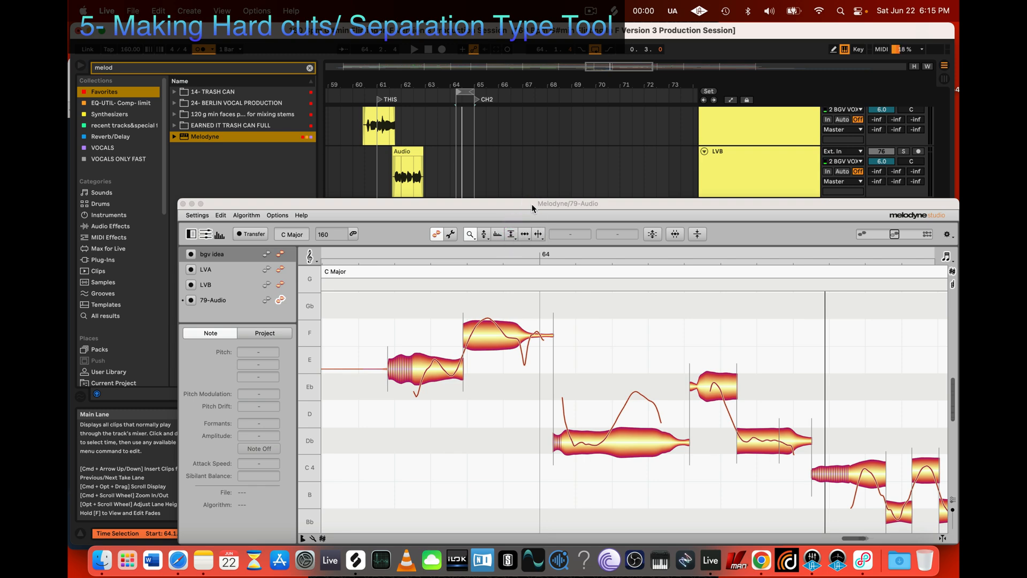
{"action": "left_click_drag", "start_coordinate": [518, 203], "coordinate": [493, 150]}
Step: Separate the long Db note before the high Eb segment, raising its second half to Eb 4, 0 ct and setting its first half to Db 4, 0 ct
{"action": "key", "text": "3"}
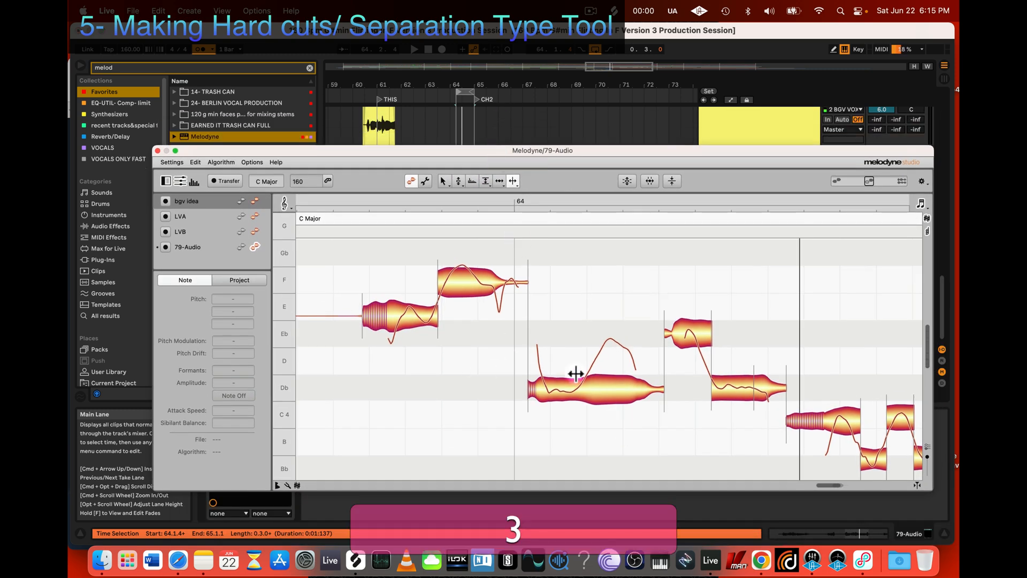
{"action": "double_click", "coordinate": [585, 381]}
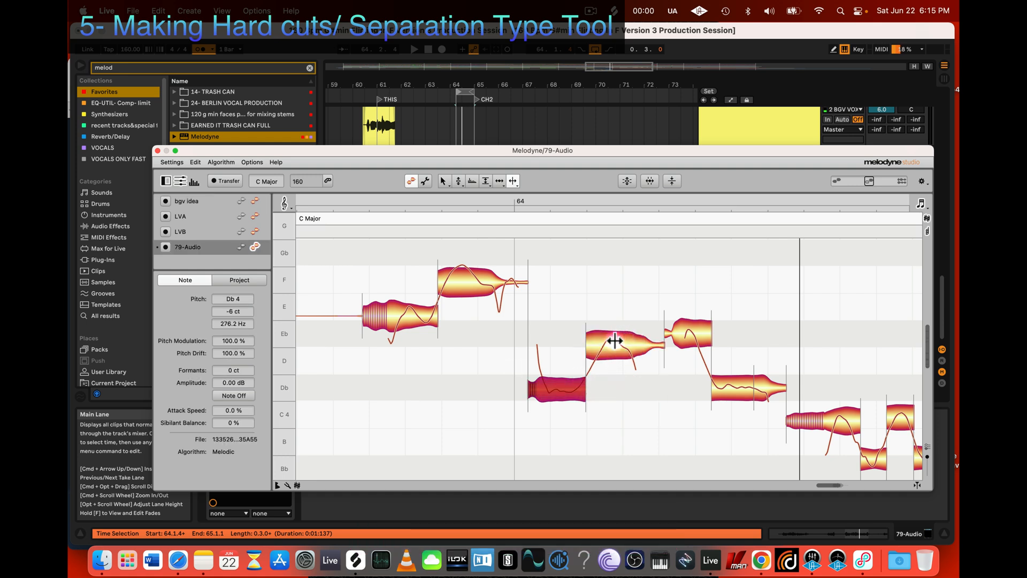
{"action": "key", "text": "2"}
{"action": "left_click_drag", "start_coordinate": [614, 389], "coordinate": [616, 343]}
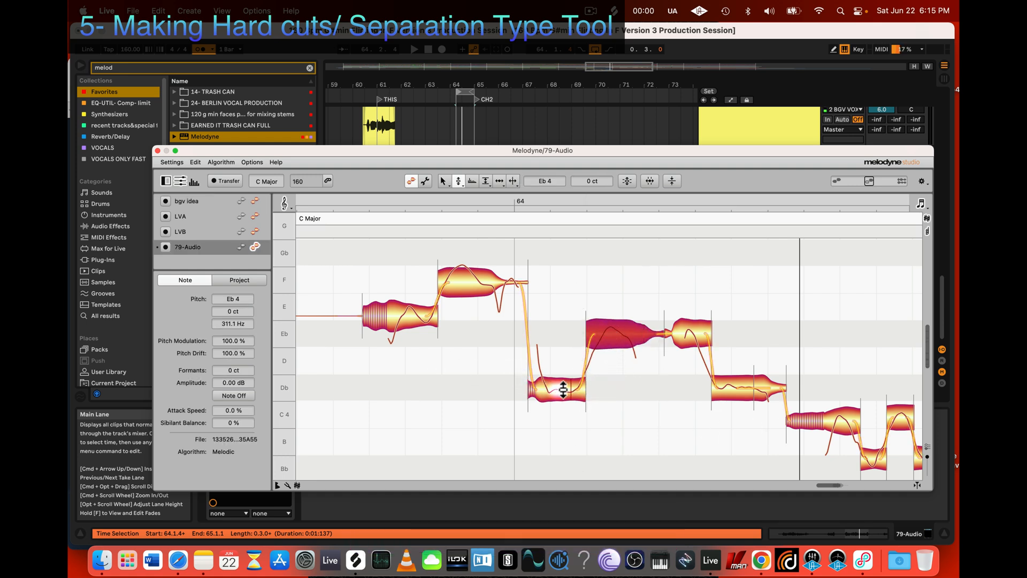
{"action": "left_click", "coordinate": [557, 389]}
{"action": "left_click", "coordinate": [723, 386]}
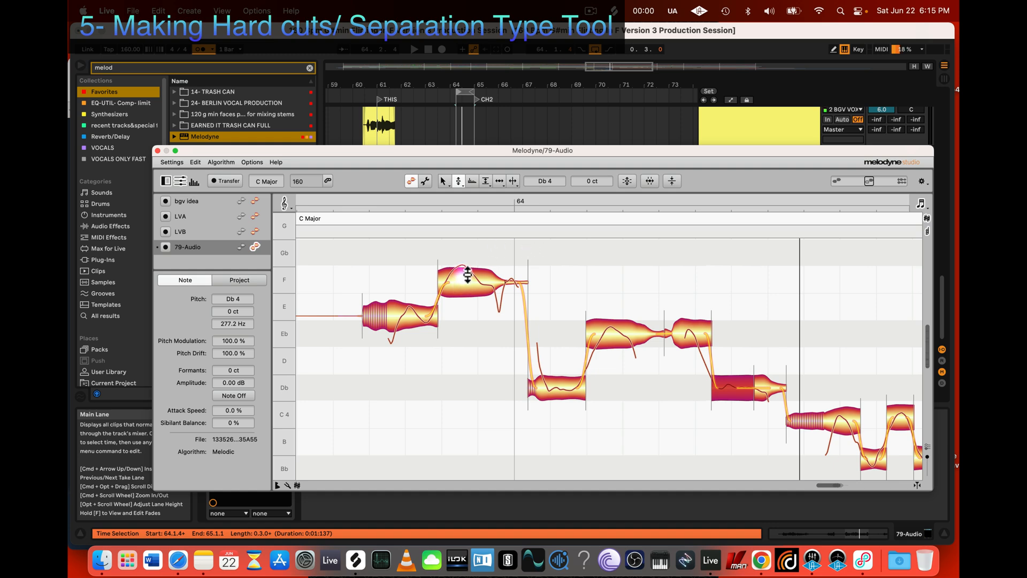
Step: Try raising the amplitude of the first Db segment to +1.44 dB with the Amplitude Tool and undo the change
{"action": "left_click", "coordinate": [485, 178]}
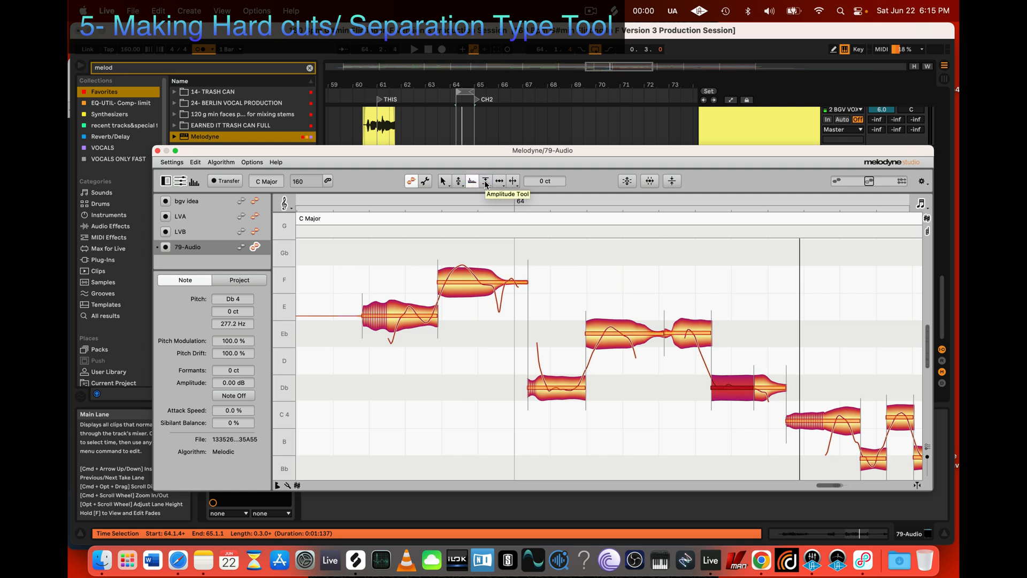
{"action": "left_click", "coordinate": [485, 182]}
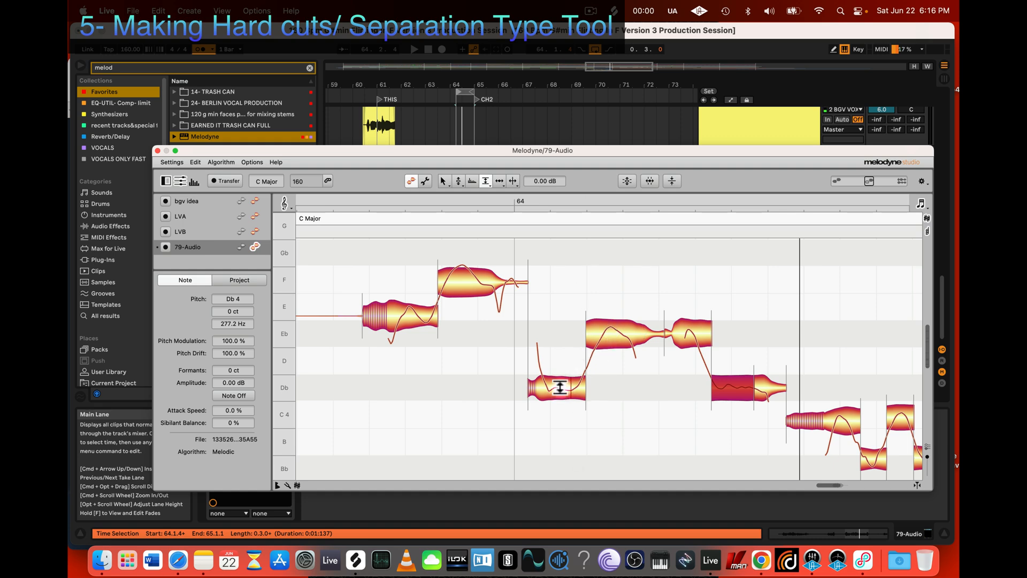
{"action": "left_click_drag", "start_coordinate": [560, 387], "coordinate": [561, 381]}
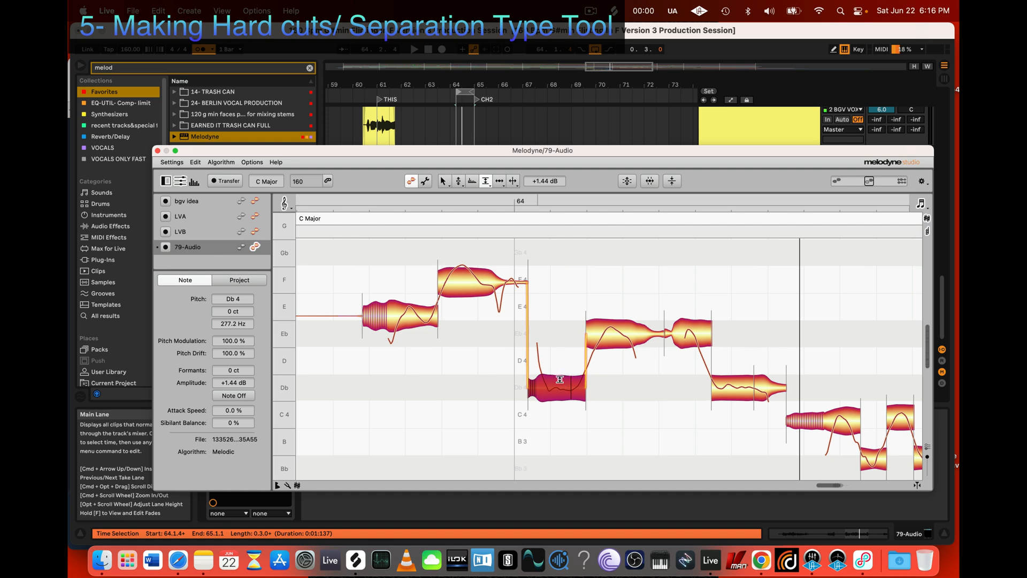
{"action": "scroll", "coordinate": [559, 380], "scroll_direction": "right", "scroll_amount": 4}
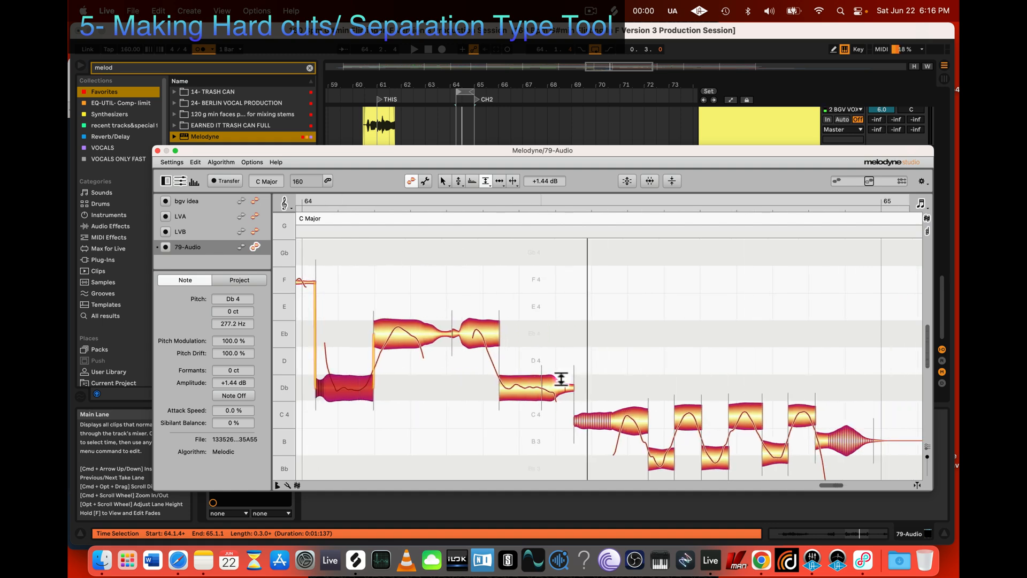
{"action": "key", "text": "super+z"}
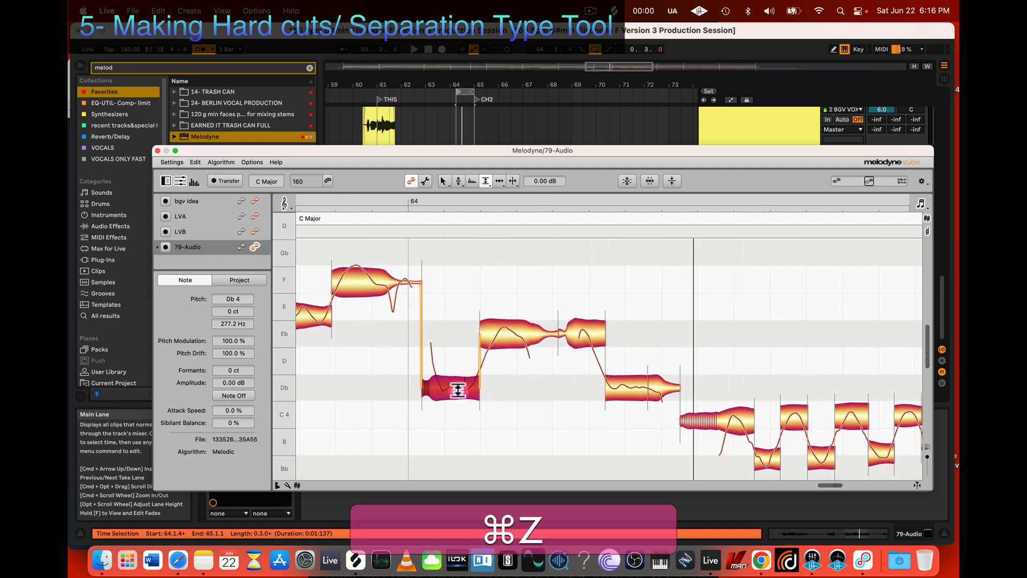
Step: Select the trill notes after the Db note and try raising their amplitude to +2.04 dB, undoing the change
{"action": "scroll", "coordinate": [540, 422], "scroll_direction": "right", "scroll_amount": 3}
{"action": "scroll", "coordinate": [544, 422], "scroll_direction": "down", "scroll_amount": 2}
{"action": "scroll", "coordinate": [544, 422], "scroll_direction": "right", "scroll_amount": 2}
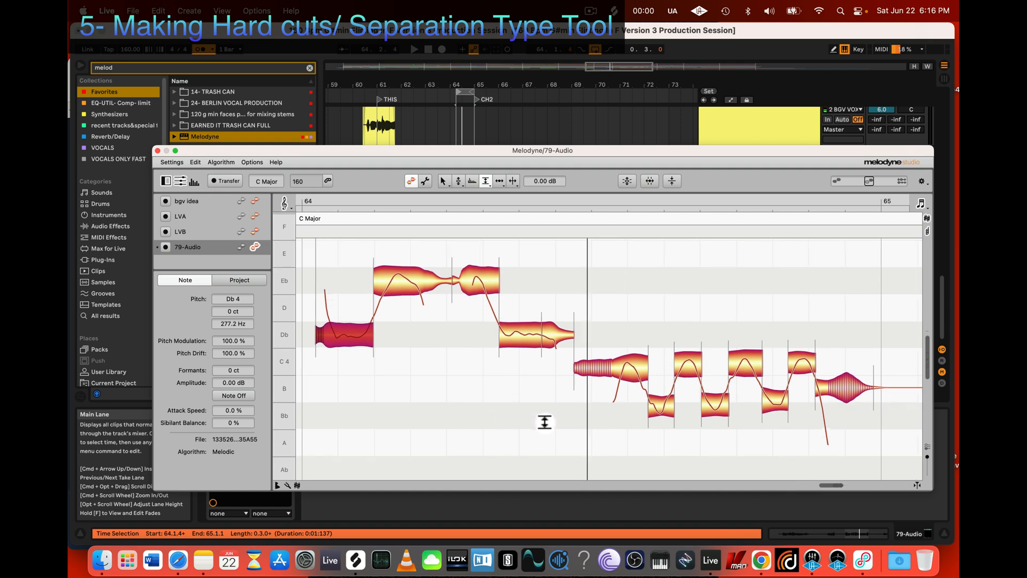
{"action": "scroll", "coordinate": [544, 422], "scroll_direction": "up", "scroll_amount": 1}
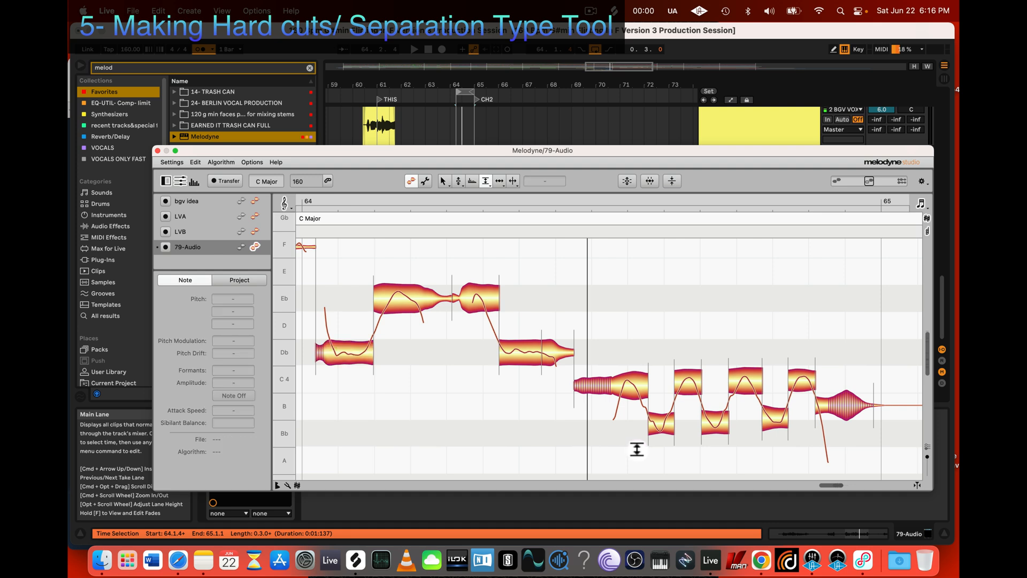
{"action": "left_click_drag", "start_coordinate": [636, 450], "coordinate": [832, 341]}
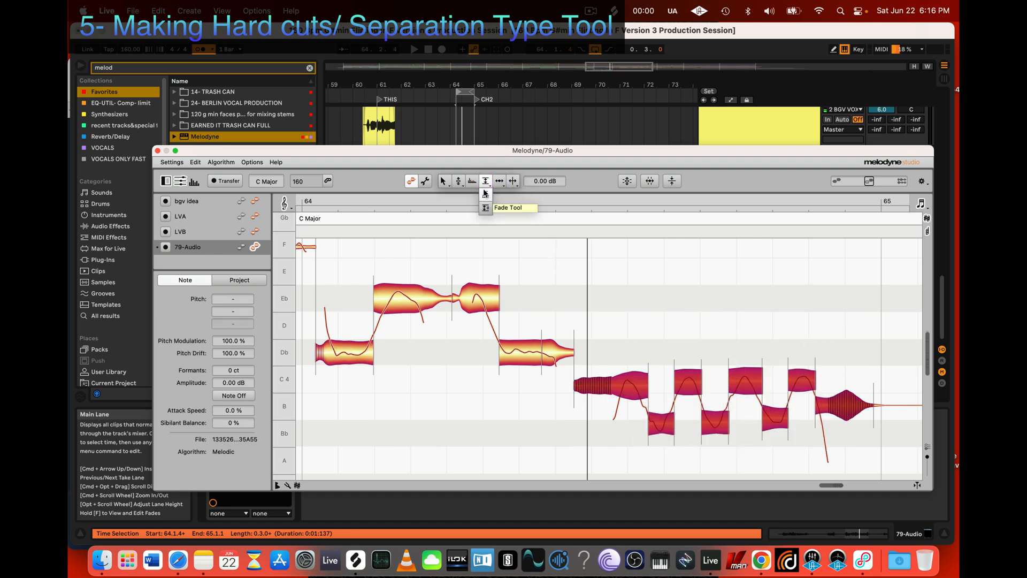
{"action": "left_click", "coordinate": [485, 208]}
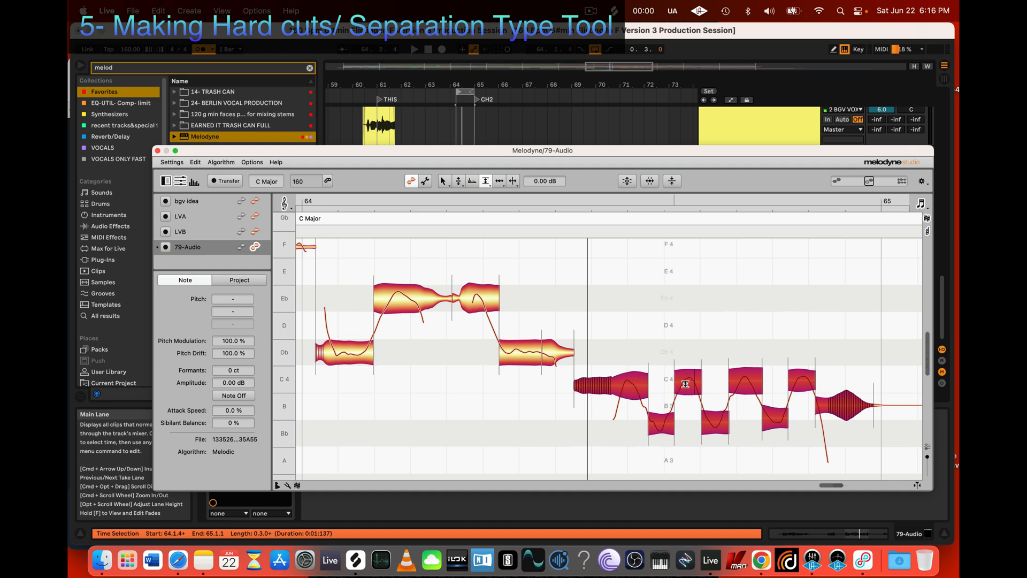
{"action": "left_click_drag", "start_coordinate": [684, 383], "coordinate": [687, 377]}
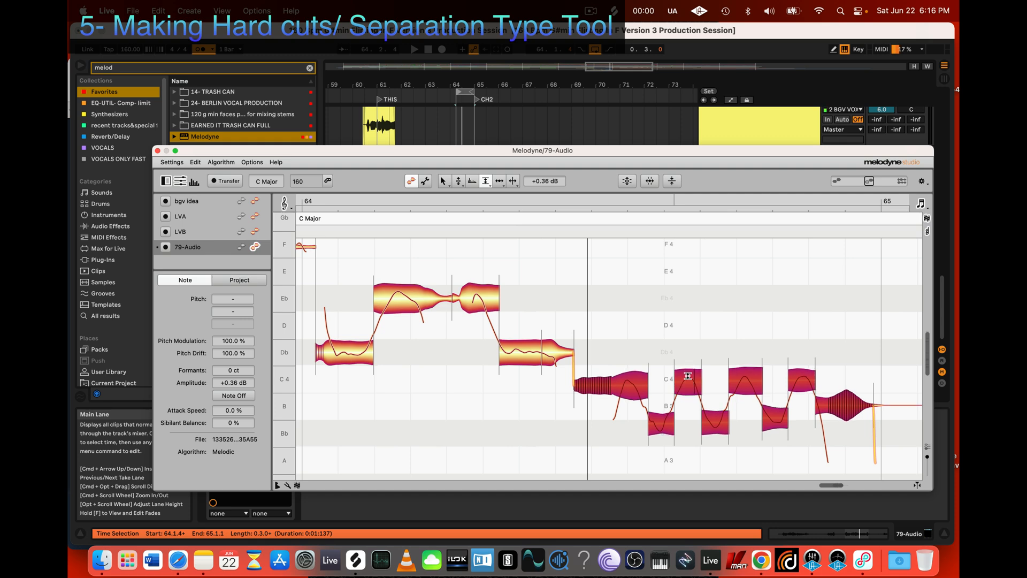
{"action": "key", "text": "super+z"}
{"action": "left_click_drag", "start_coordinate": [687, 376], "coordinate": [688, 375]}
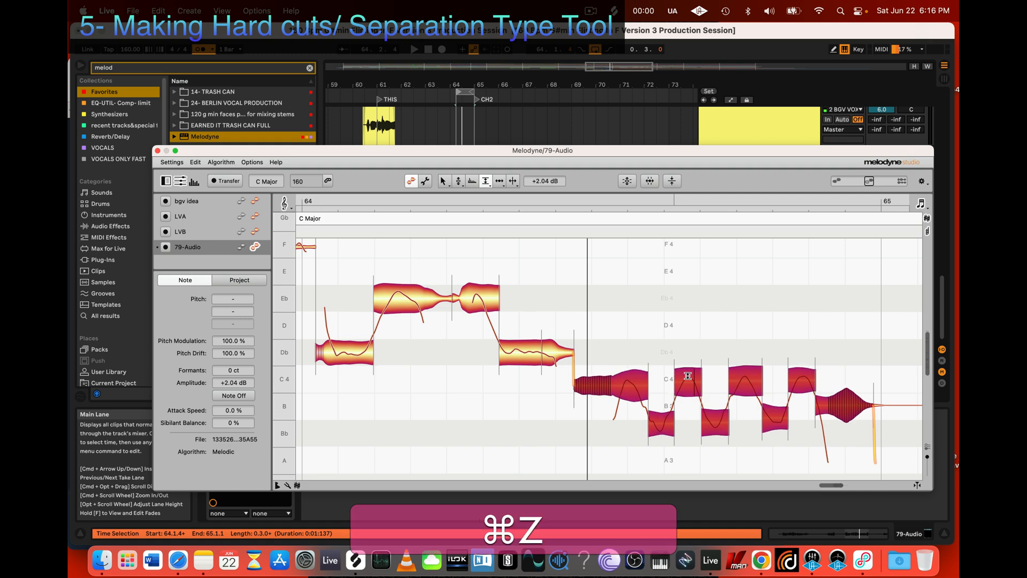
{"action": "right_click", "coordinate": [688, 376]}
{"action": "left_click", "coordinate": [650, 387]}
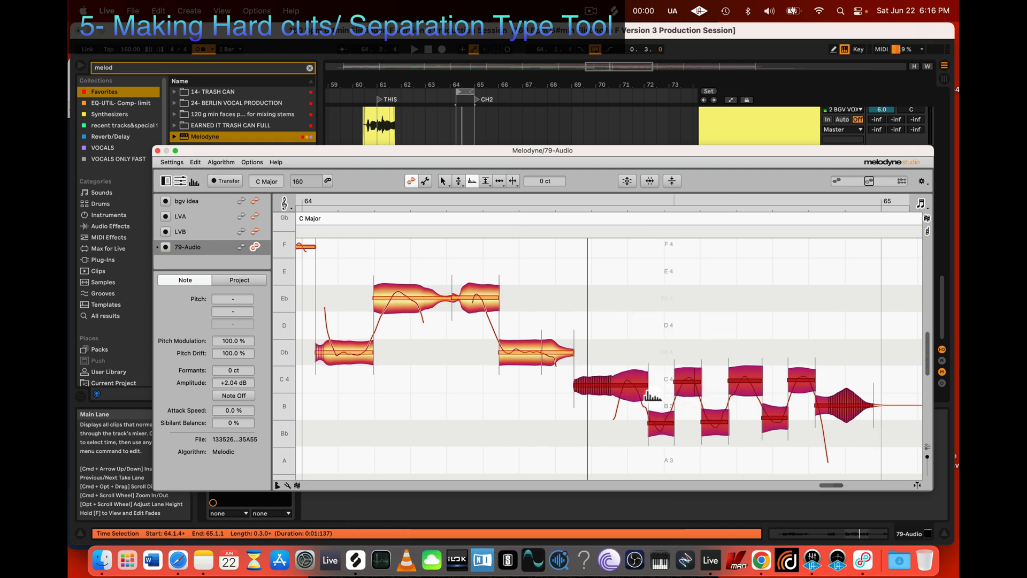
{"action": "key", "text": "super+z"}
{"action": "key", "text": "super+z"}
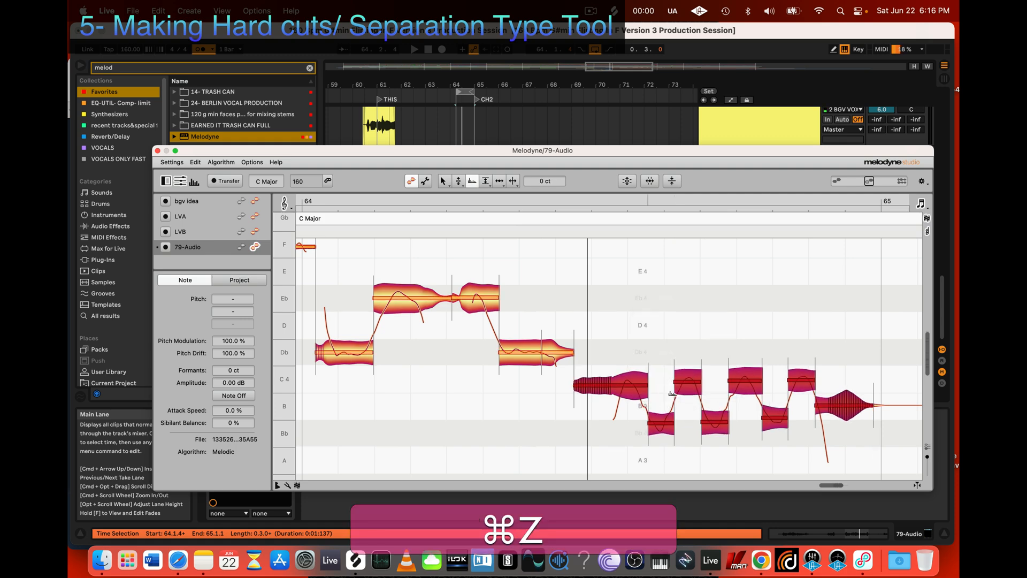
{"action": "left_click", "coordinate": [600, 413]}
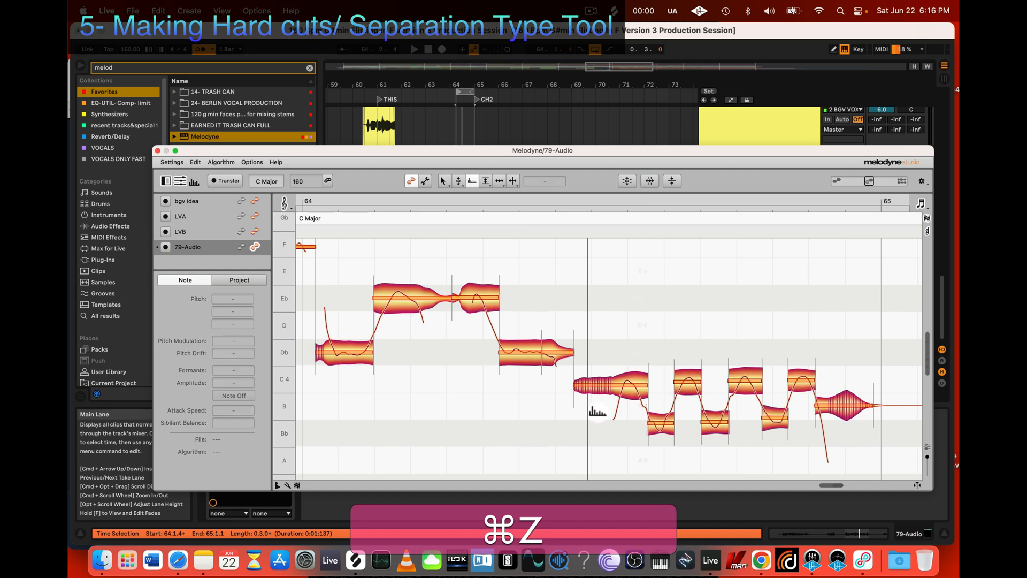
Step: Raise the amplitude of the six short alternating trill segments together to +2.40 dB with the Amplitude Tool
{"action": "left_click", "coordinate": [484, 182]}
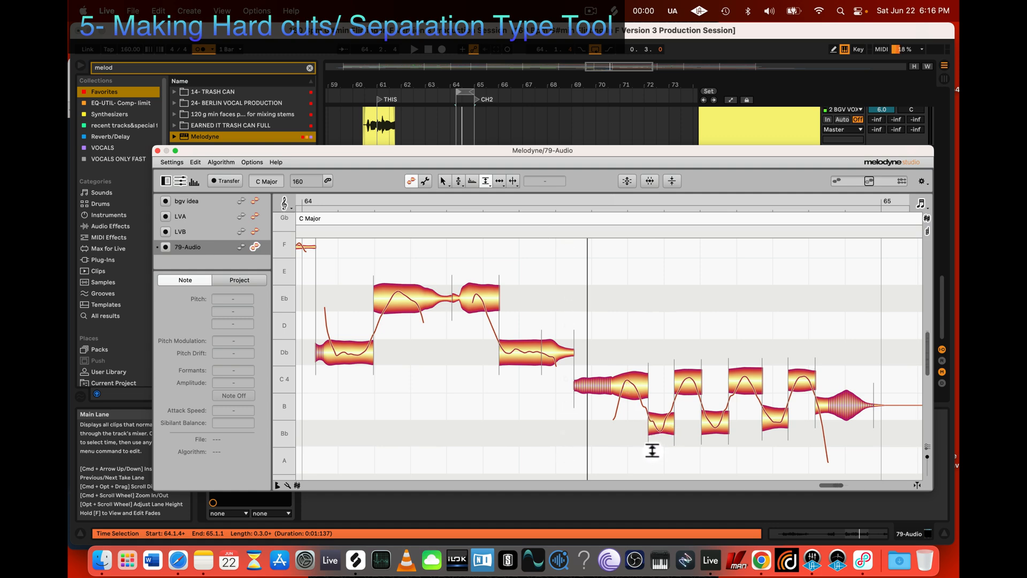
{"action": "left_click_drag", "start_coordinate": [650, 455], "coordinate": [808, 361]}
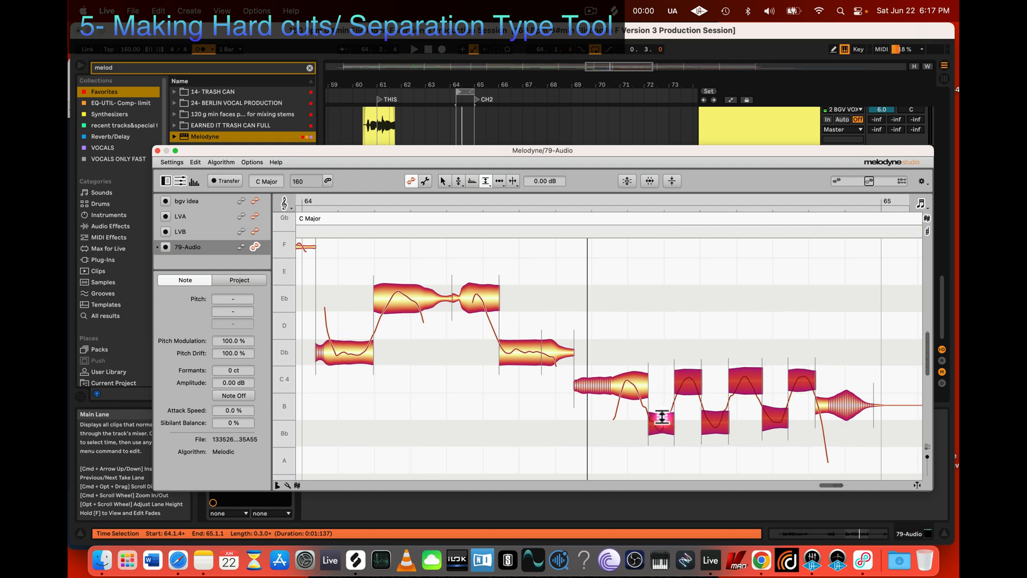
{"action": "mouse_move", "coordinate": [662, 420]}
{"action": "left_mouse_down"}
{"action": "mouse_move", "coordinate": [661, 456]}
{"action": "mouse_move", "coordinate": [658, 421]}
{"action": "left_mouse_up"}
{"action": "left_click", "coordinate": [662, 456]}
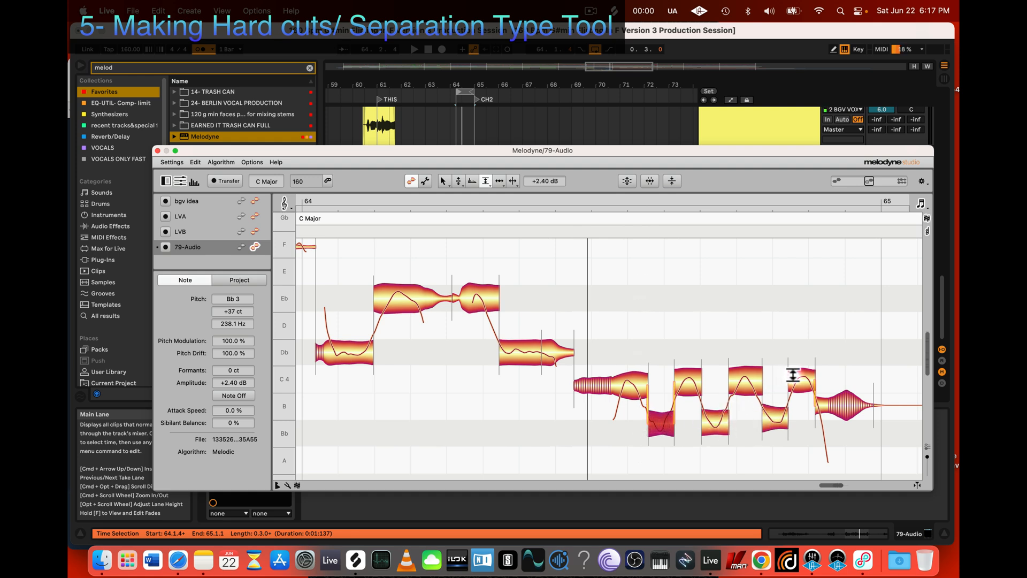
Step: Set the amplitude of the last high trill segment to +3.48 dB and of the last low one to +2.64 dB
{"action": "left_click_drag", "start_coordinate": [793, 375], "coordinate": [792, 364]}
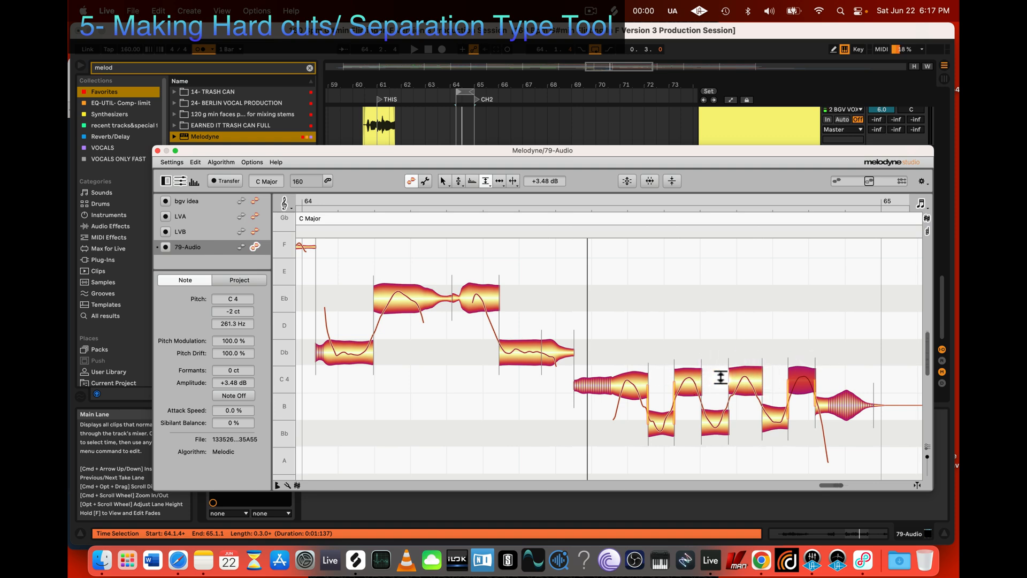
{"action": "left_click", "coordinate": [717, 421]}
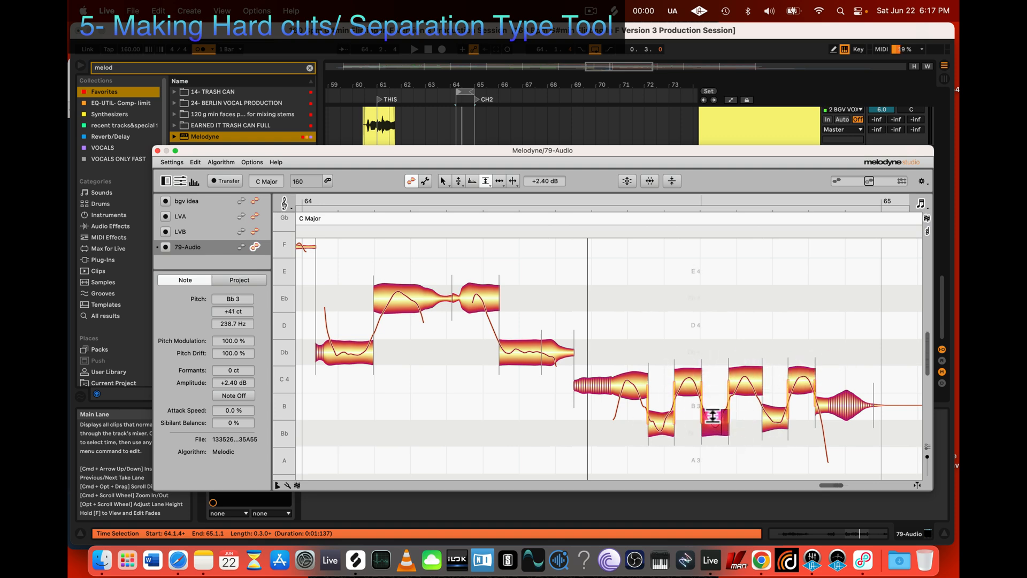
{"action": "left_click", "coordinate": [661, 423]}
{"action": "left_click", "coordinate": [778, 412]}
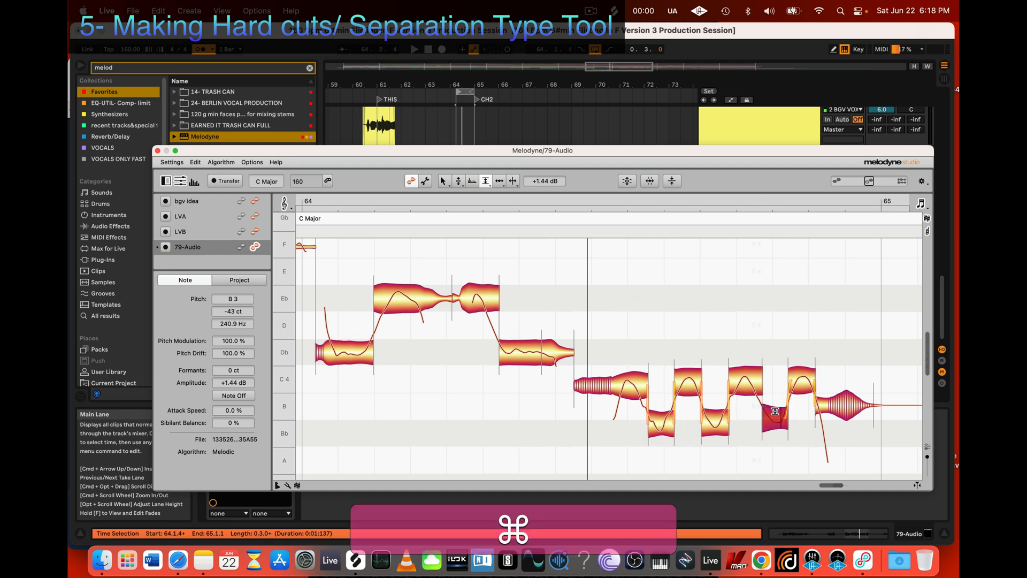
{"action": "key", "text": "super+z"}
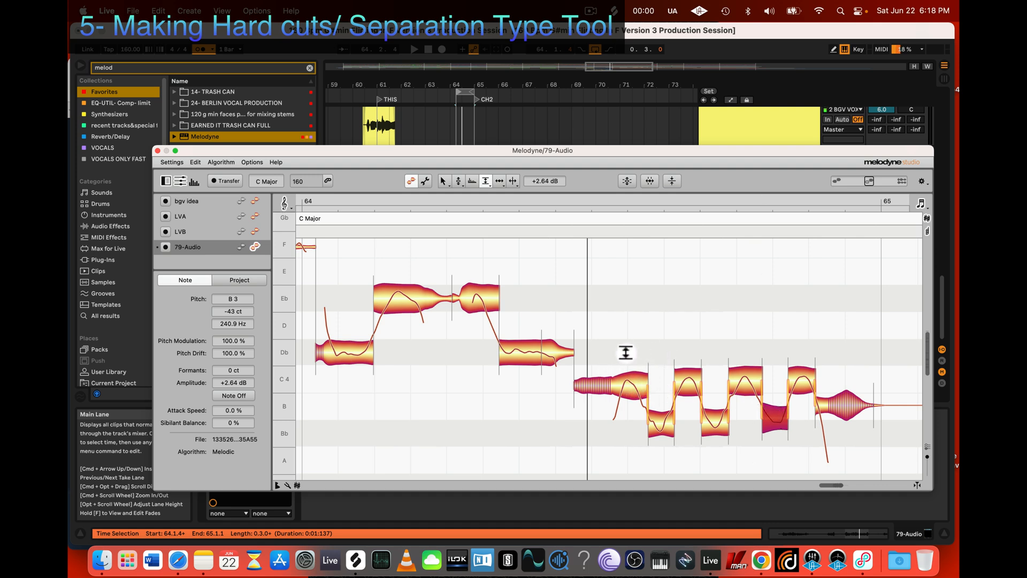
Step: Select the six short trill segments and play the passage to check their new amplitudes
{"action": "left_click_drag", "start_coordinate": [654, 348], "coordinate": [790, 461]}
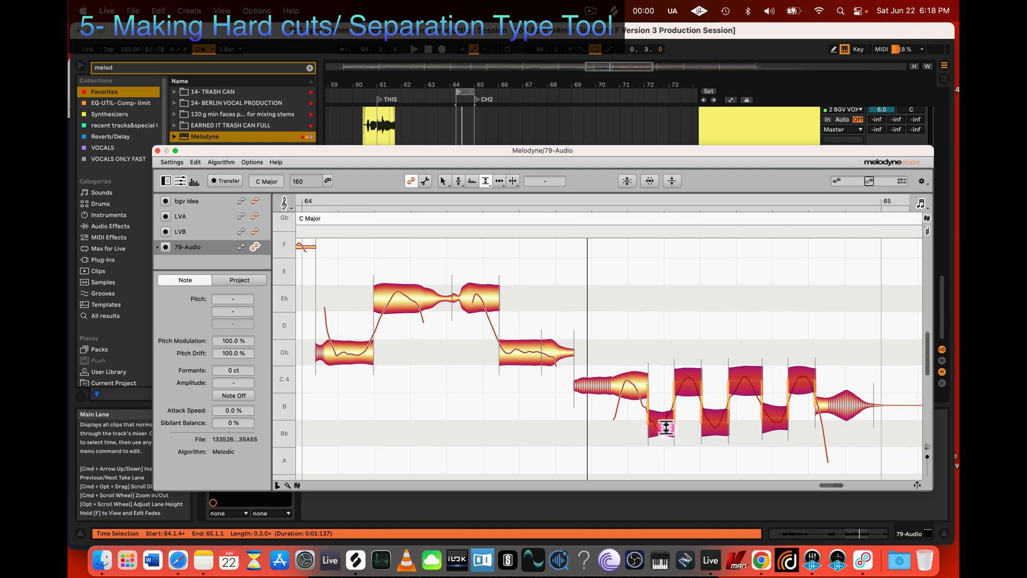
{"action": "left_click_drag", "start_coordinate": [666, 427], "coordinate": [667, 428]}
{"action": "left_click", "coordinate": [484, 182]}
{"action": "key", "text": "space"}
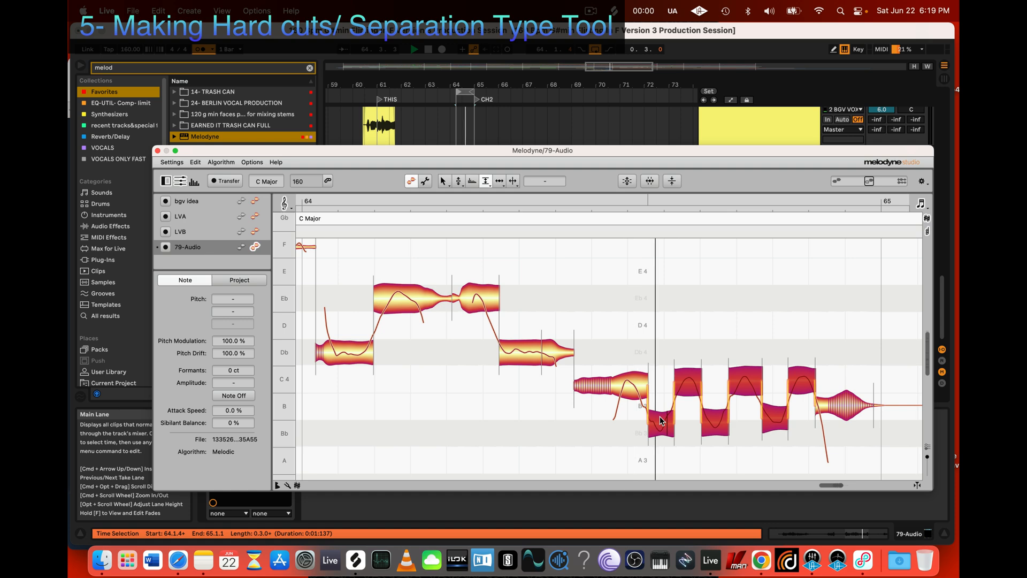
{"action": "key", "text": "space"}
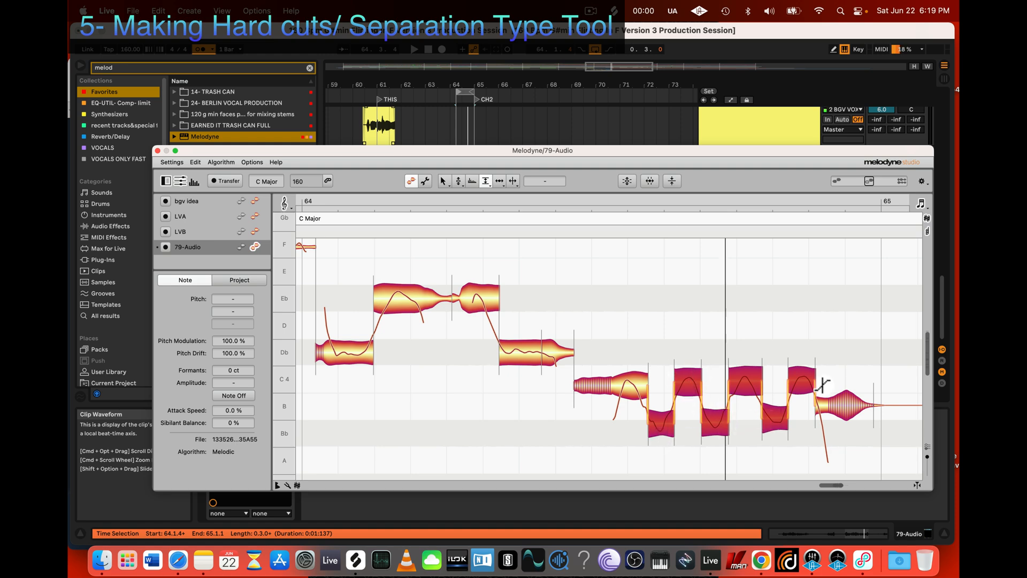
Step: Soften the amplitude transitions between the trill segments, including the one from the long C note that leads into them
{"action": "left_click_drag", "start_coordinate": [668, 422], "coordinate": [705, 401]}
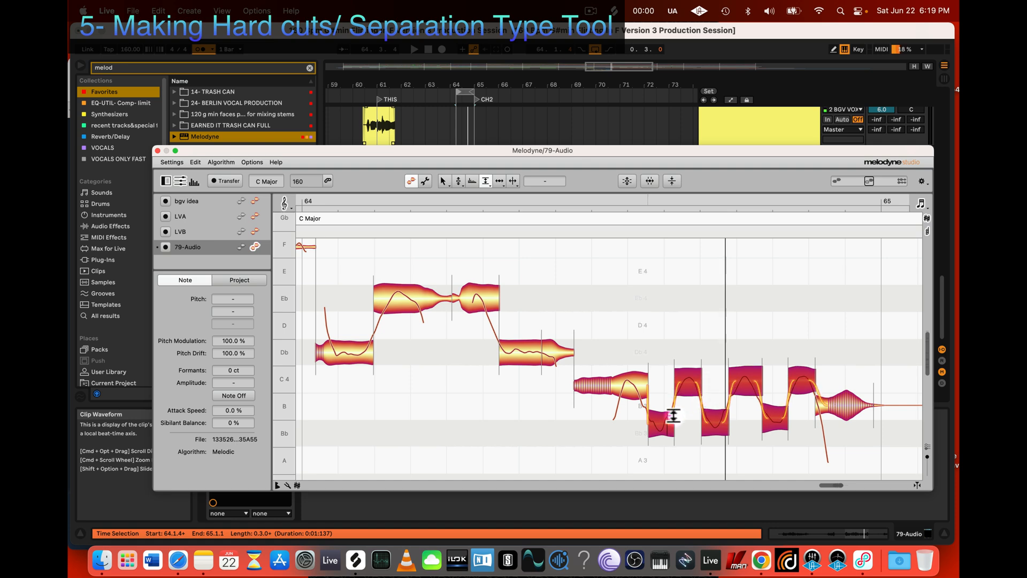
{"action": "left_click", "coordinate": [645, 387]}
{"action": "left_click_drag", "start_coordinate": [646, 403], "coordinate": [648, 376]}
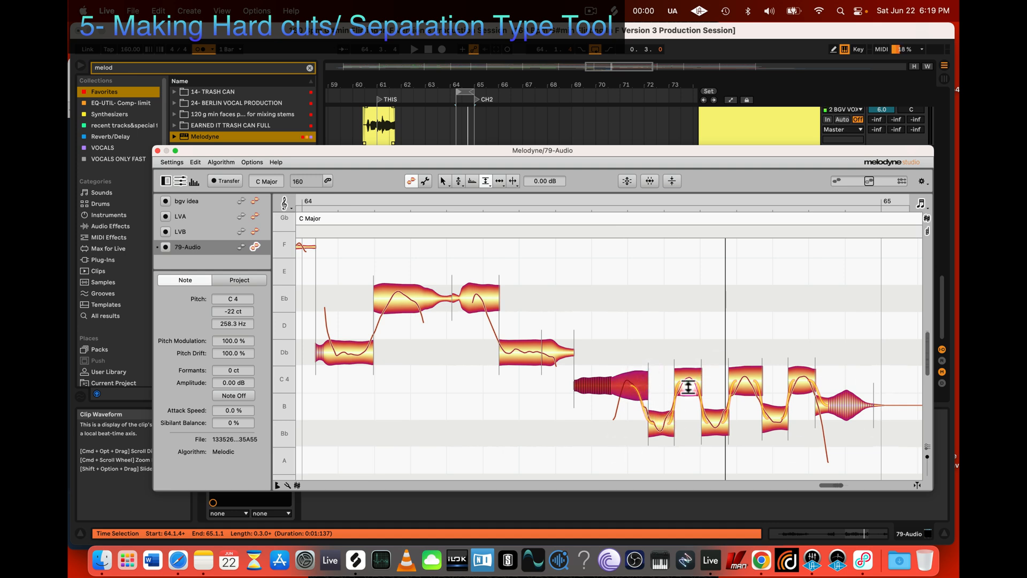
{"action": "left_click", "coordinate": [813, 381]}
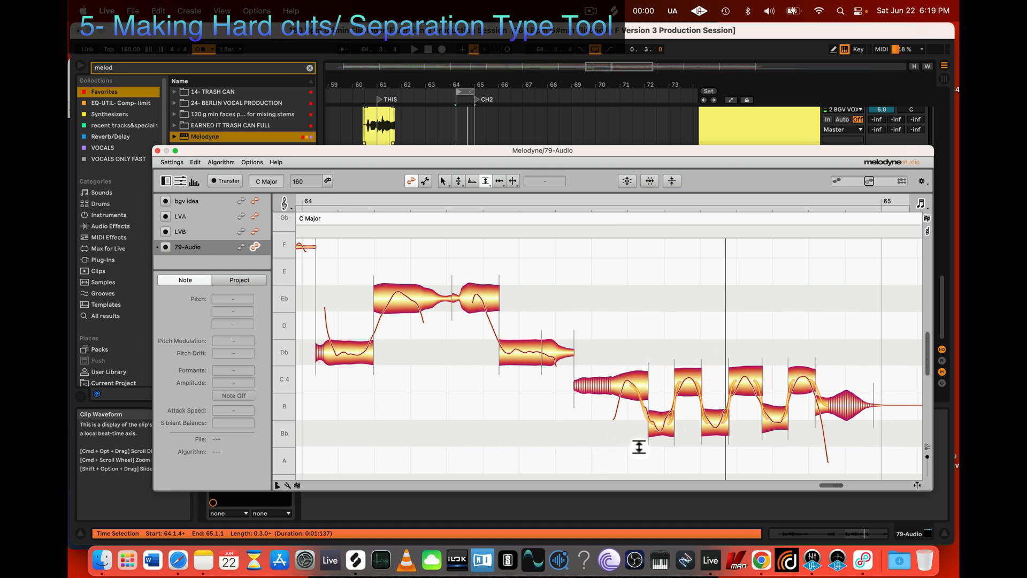
{"action": "key", "text": "super+z"}
{"action": "left_click_drag", "start_coordinate": [604, 463], "coordinate": [798, 358]}
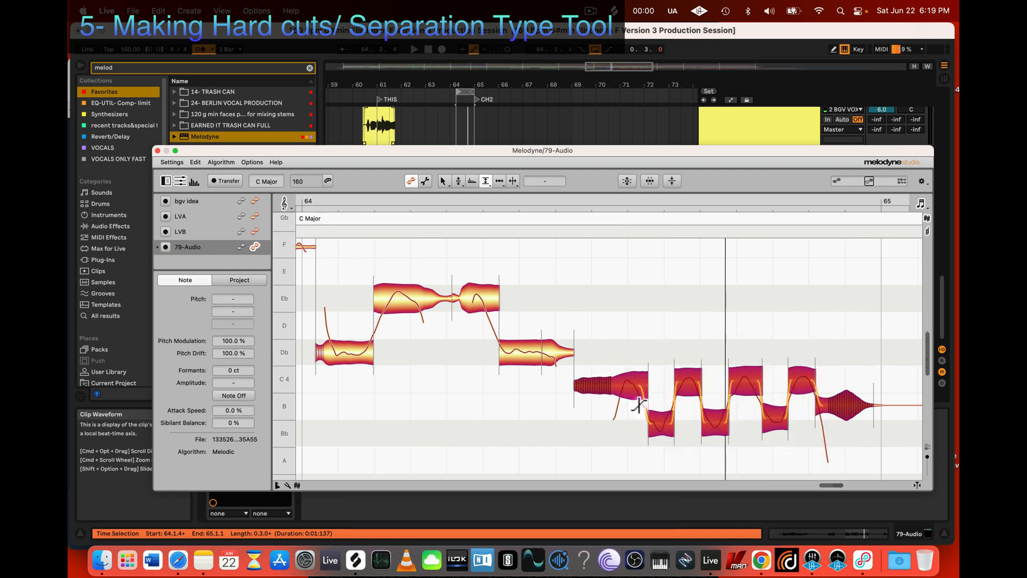
{"action": "left_click", "coordinate": [619, 403]}
{"action": "left_click", "coordinate": [637, 390]}
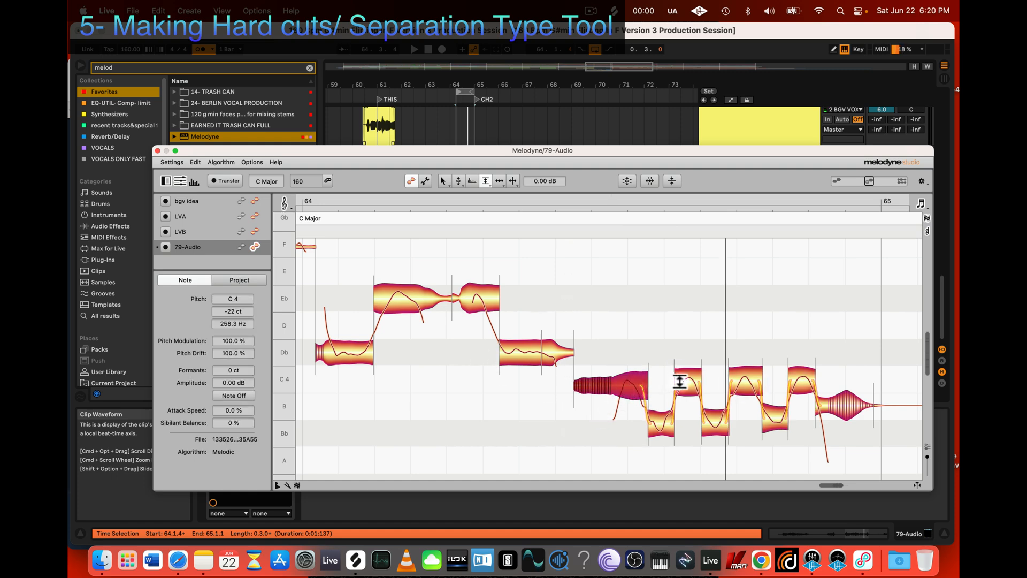
Step: Separate the Db note before the trill at two more points, near its start and near its end, while the passage plays
{"action": "key", "text": "space"}
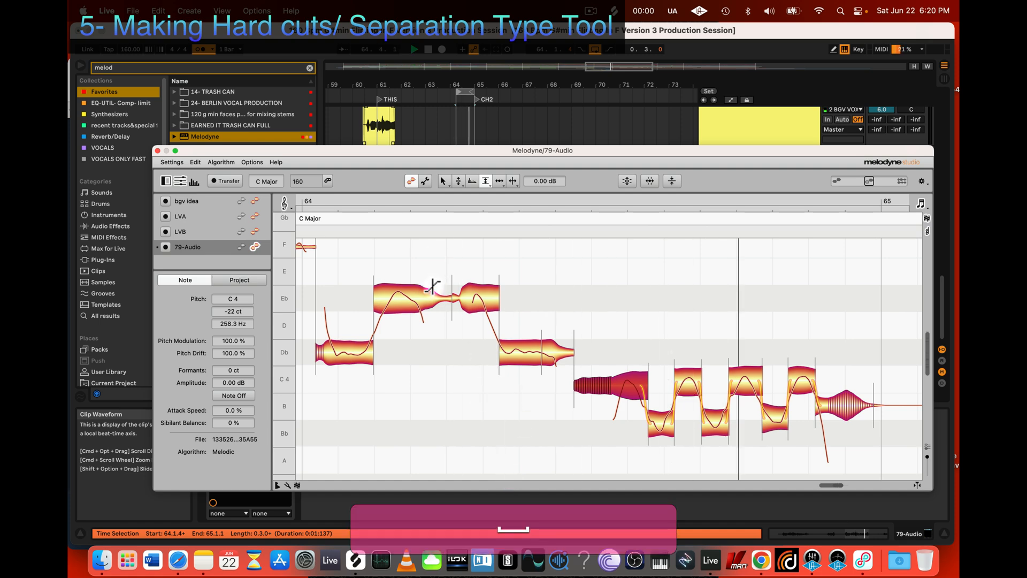
{"action": "key", "text": "3"}
{"action": "double_click", "coordinate": [552, 353]}
{"action": "key", "text": "2"}
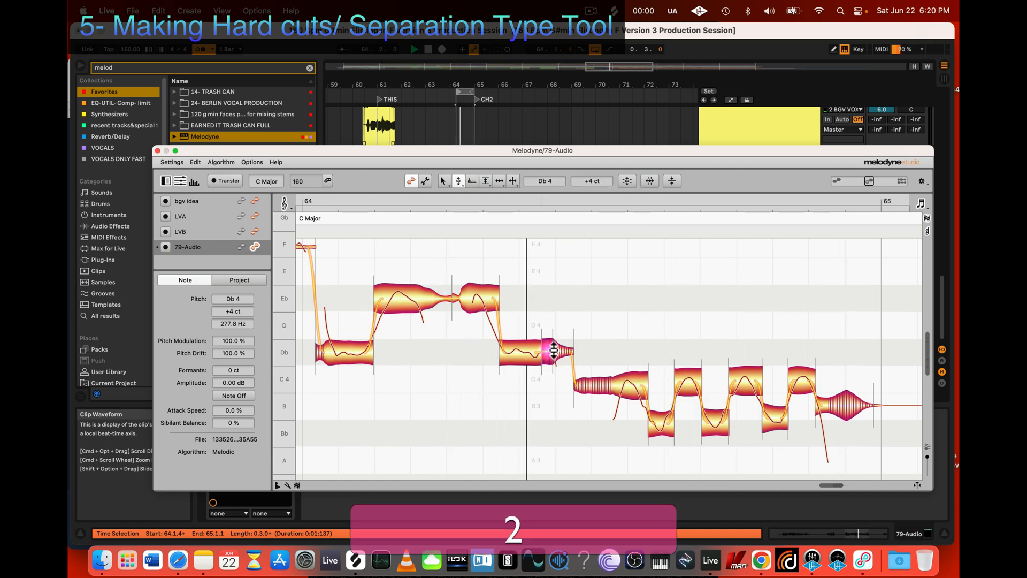
{"action": "key", "text": "3"}
{"action": "double_click", "coordinate": [515, 351]}
{"action": "key", "text": "2"}
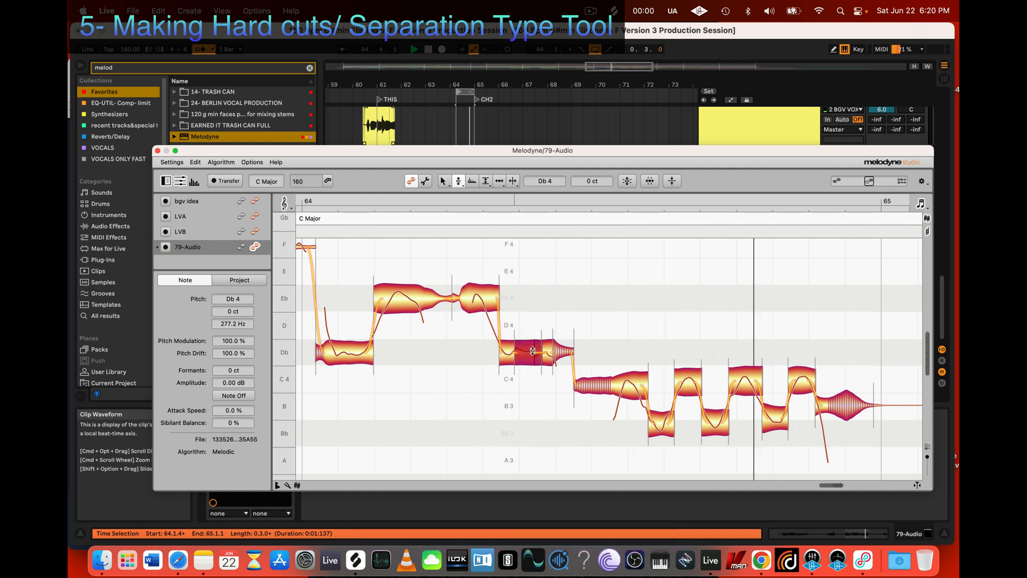
Step: Select the short tail segment of the Db note before the trill and play the passage again
{"action": "key", "text": "space"}
{"action": "left_click", "coordinate": [405, 178]}
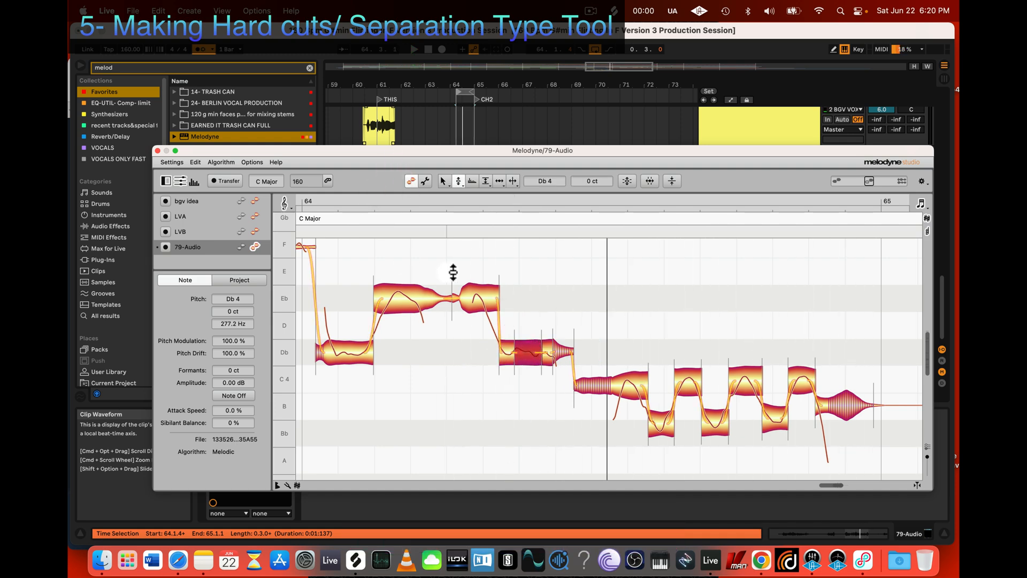
{"action": "left_click", "coordinate": [567, 348]}
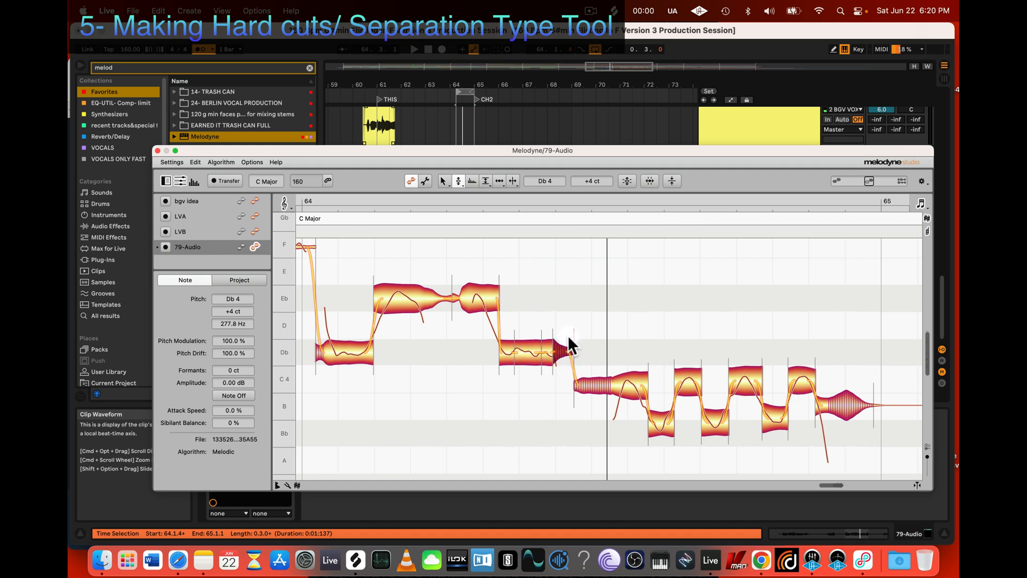
{"action": "key", "text": "space"}
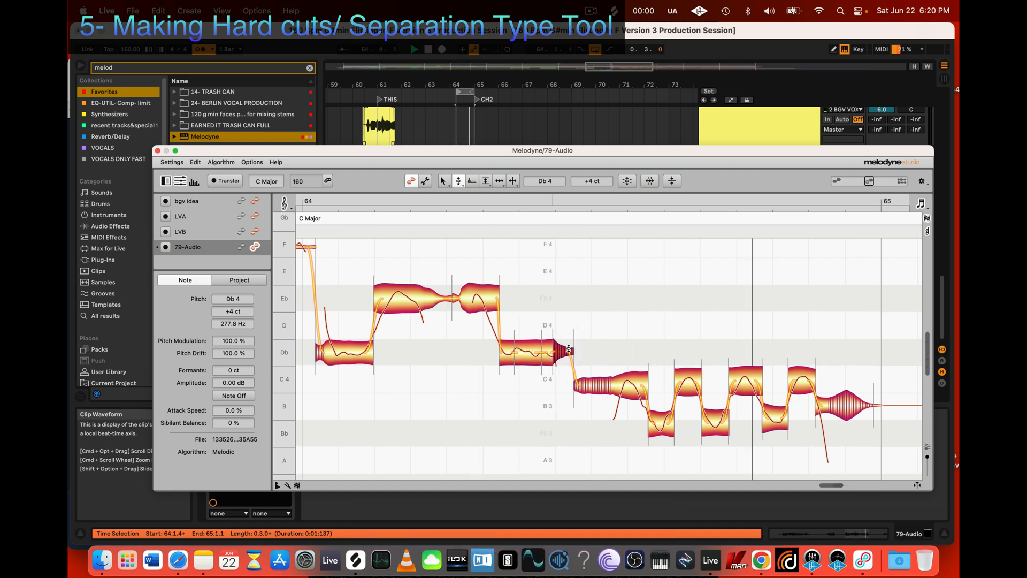
{"action": "key", "text": "space"}
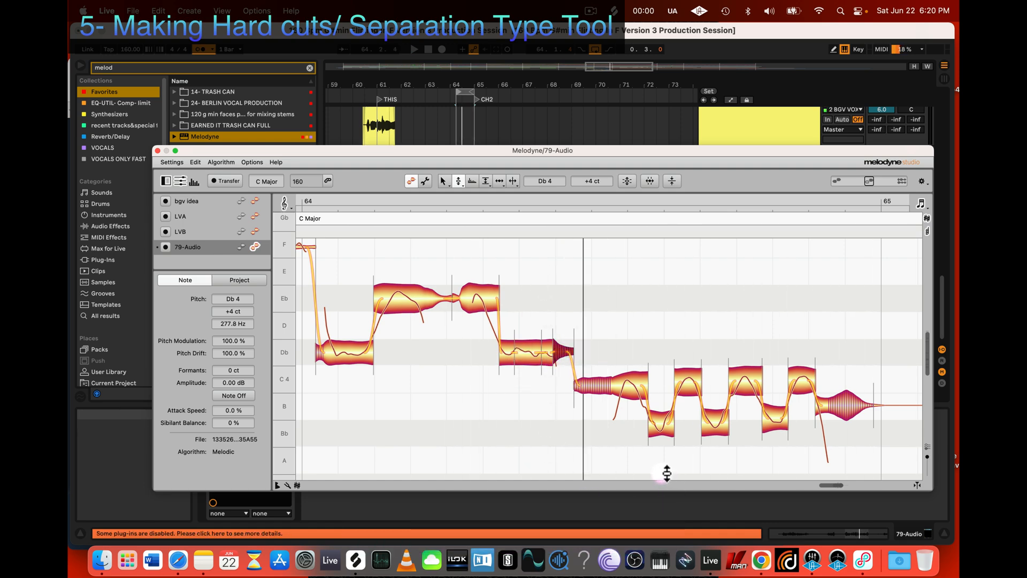
Step: Restore the original pitch of the last three Db segments before the trill and play the passage
{"action": "left_click", "coordinate": [537, 399]}
{"action": "left_click_drag", "start_coordinate": [537, 399], "coordinate": [610, 315]}
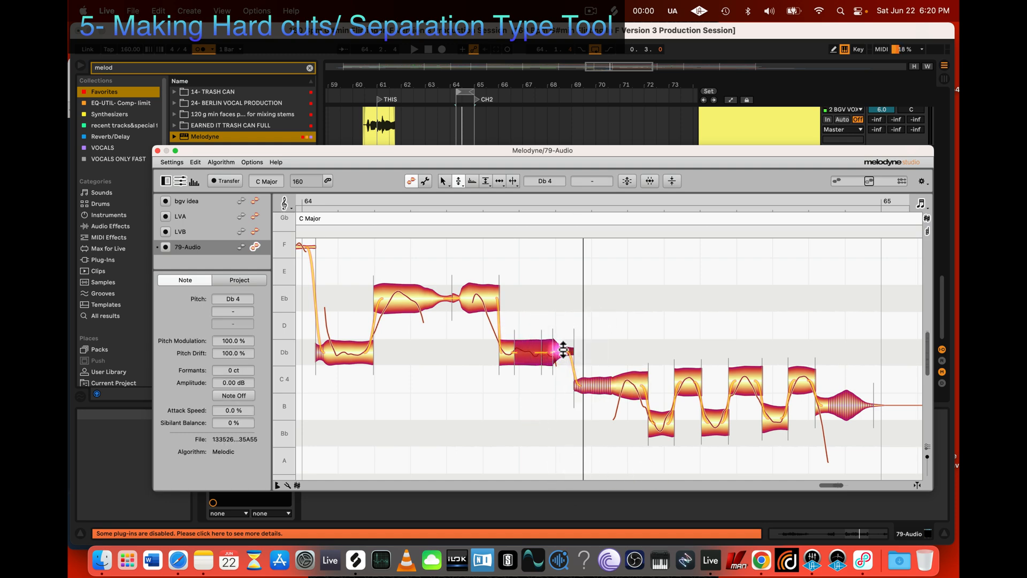
{"action": "right_click", "coordinate": [543, 352]}
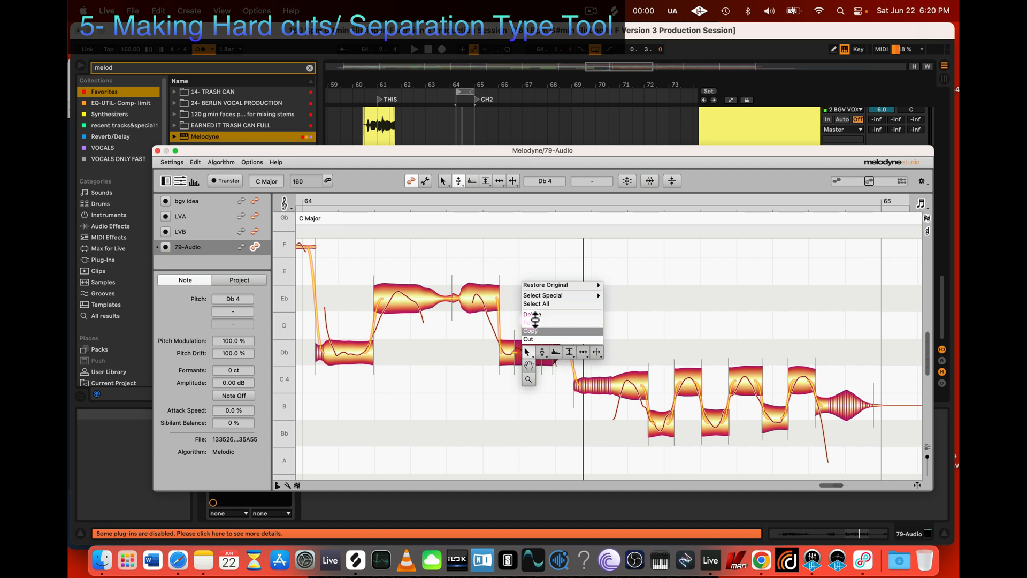
{"action": "mouse_move", "coordinate": [567, 285]}
{"action": "left_click", "coordinate": [629, 318]}
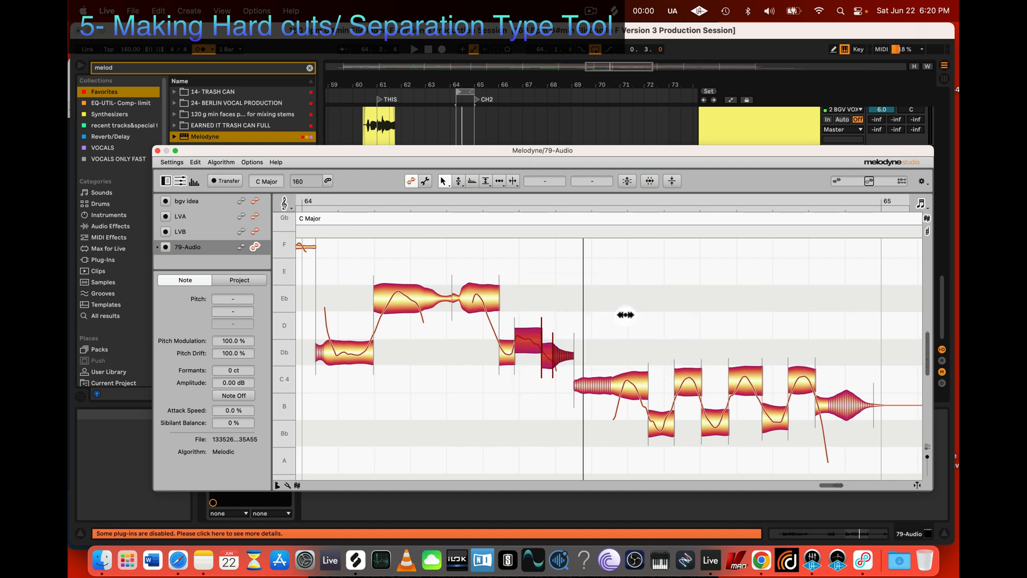
{"action": "left_click", "coordinate": [543, 410]}
{"action": "key", "text": "space"}
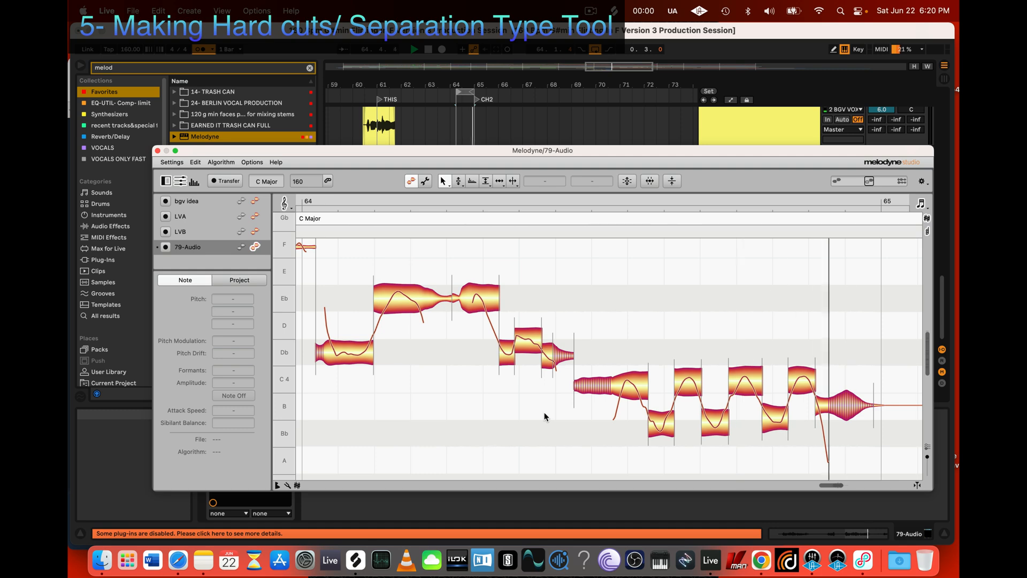
Step: Lower the second of the Db segments before the trill to Db 4 at -3 ct and play the passage
{"action": "key", "text": "space"}
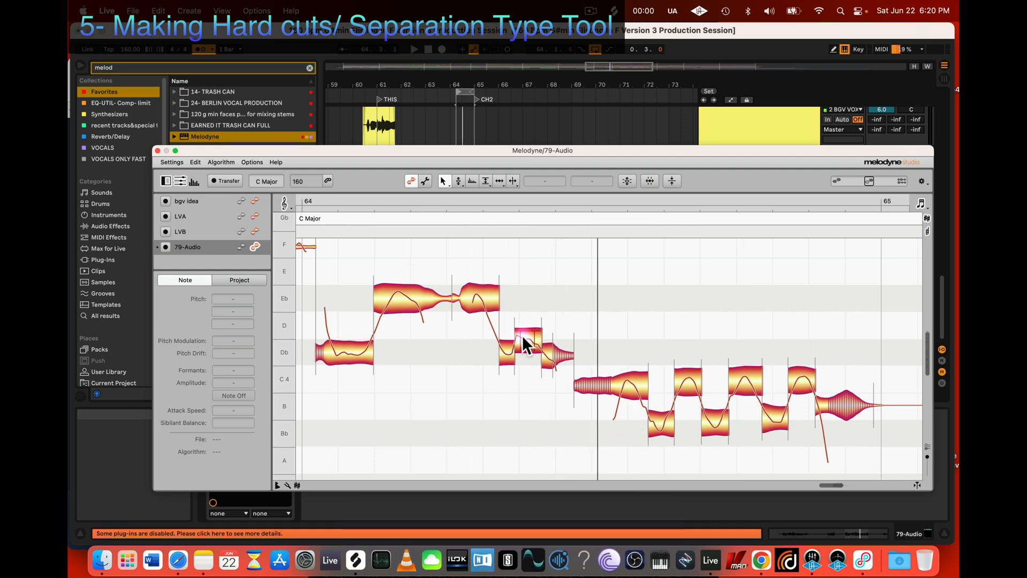
{"action": "key", "text": "2"}
{"action": "left_click_drag", "start_coordinate": [524, 337], "coordinate": [525, 352]}
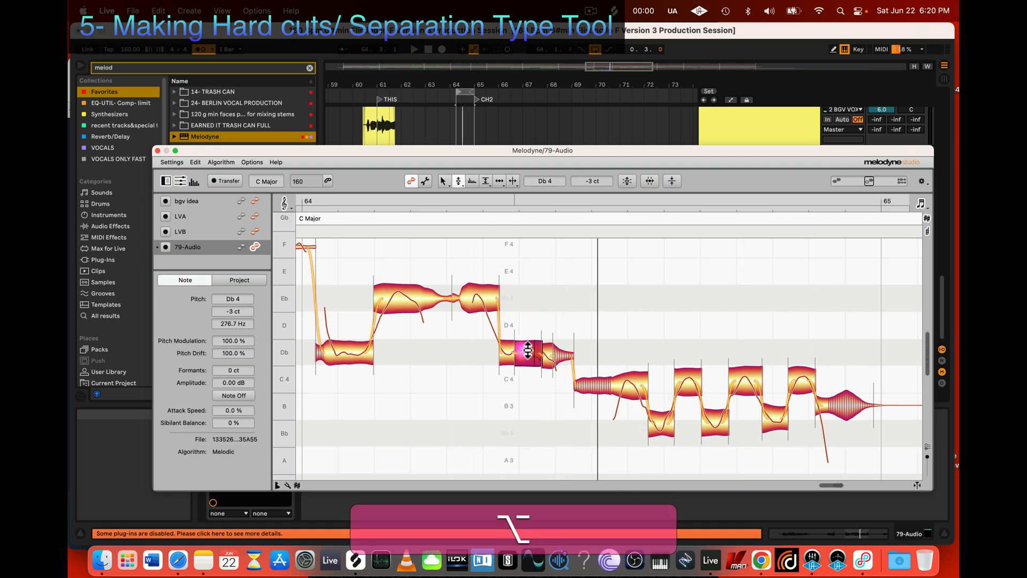
{"action": "left_click", "coordinate": [546, 355]}
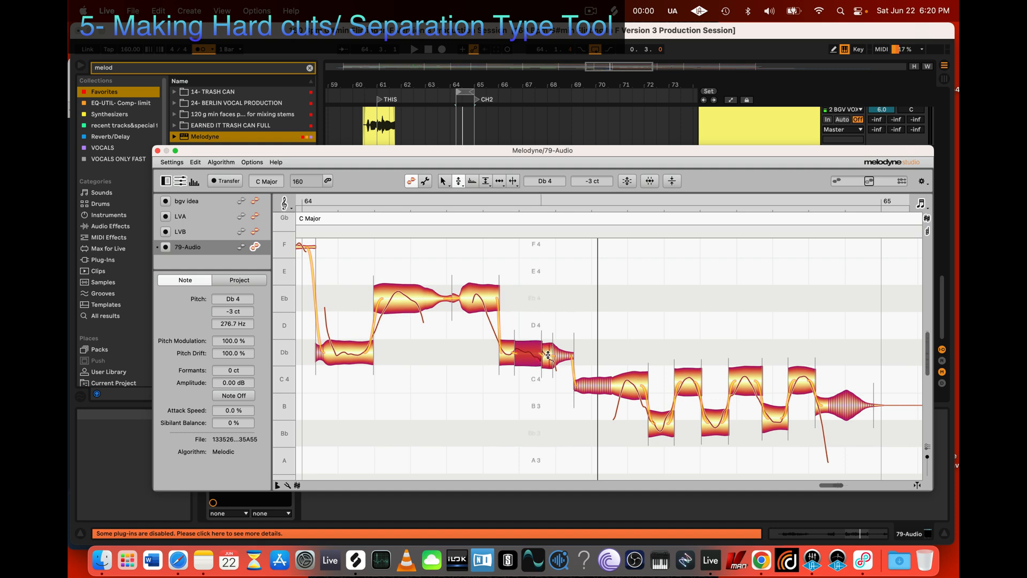
{"action": "left_click", "coordinate": [548, 355]}
{"action": "left_click", "coordinate": [561, 354]}
{"action": "key", "text": "space"}
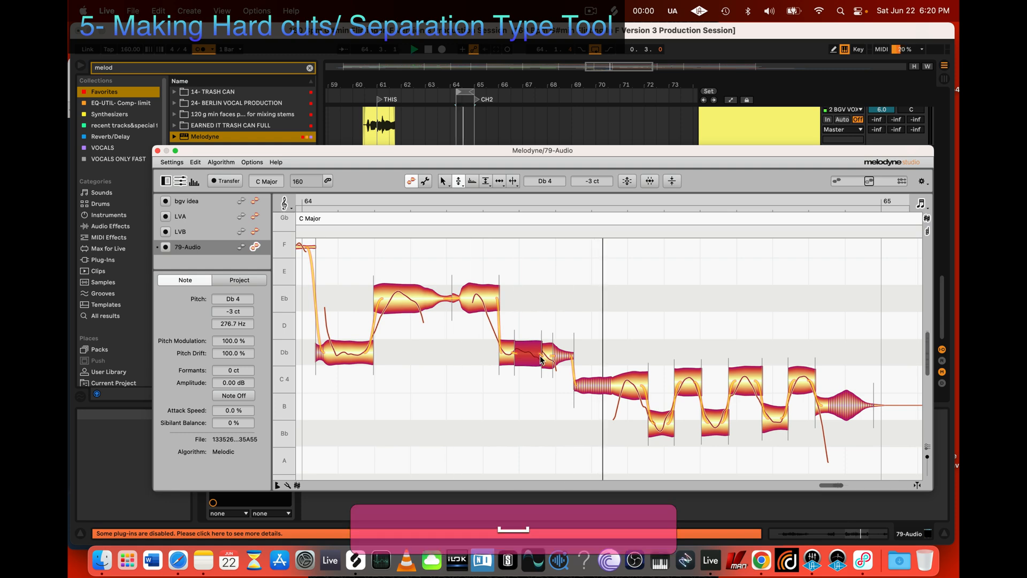
{"action": "key", "text": "space"}
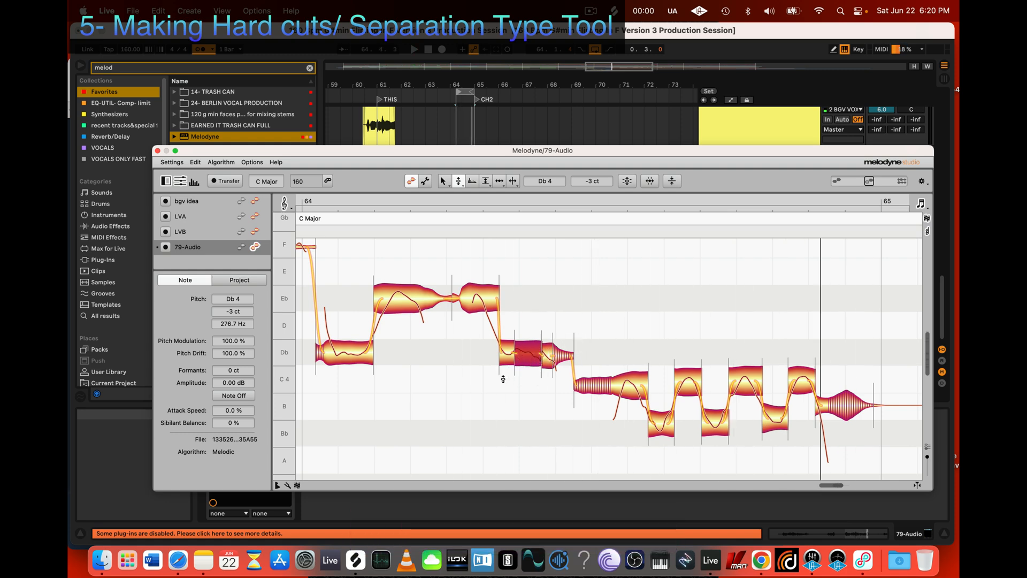
Step: Select the second Db segment before the trill again and replay the passage
{"action": "left_click", "coordinate": [537, 374]}
{"action": "key", "text": "2"}
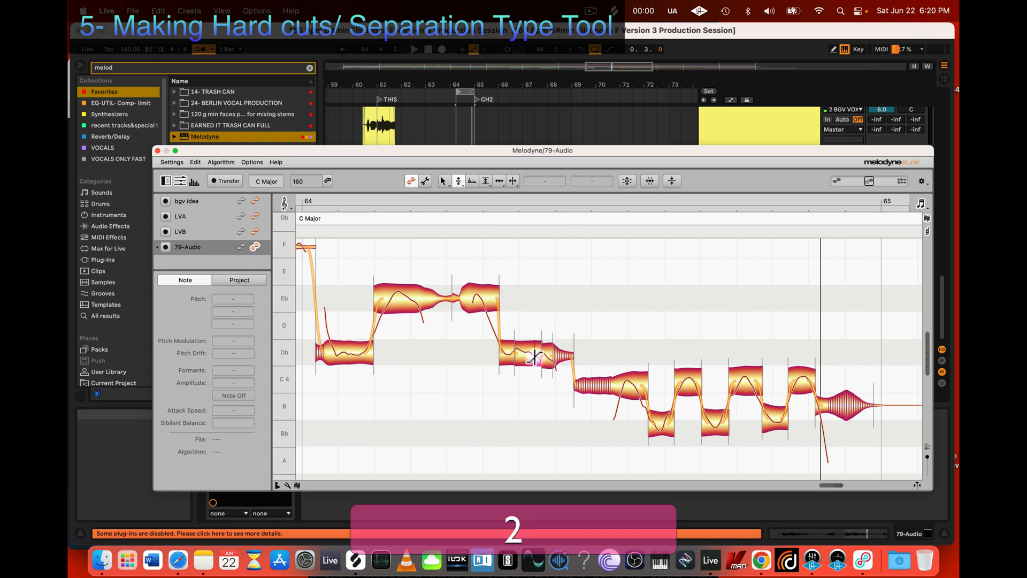
{"action": "left_click", "coordinate": [537, 356]}
{"action": "key", "text": "space"}
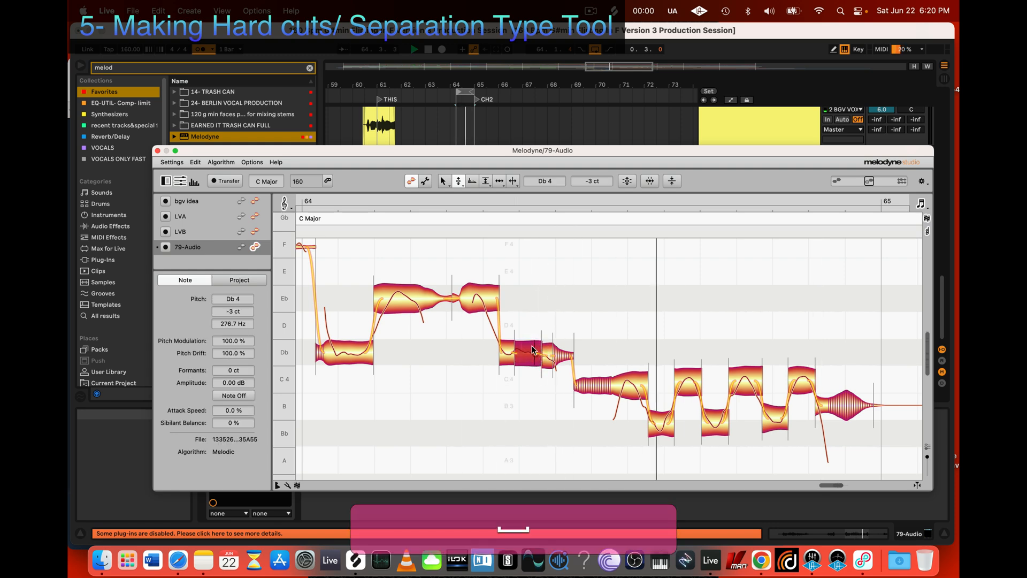
{"action": "key", "text": "space"}
Step: Undo all changes to the first two Db segments before the trill
{"action": "left_click_drag", "start_coordinate": [496, 409], "coordinate": [530, 343]}
{"action": "right_click", "coordinate": [530, 345]}
{"action": "mouse_move", "coordinate": [534, 282]}
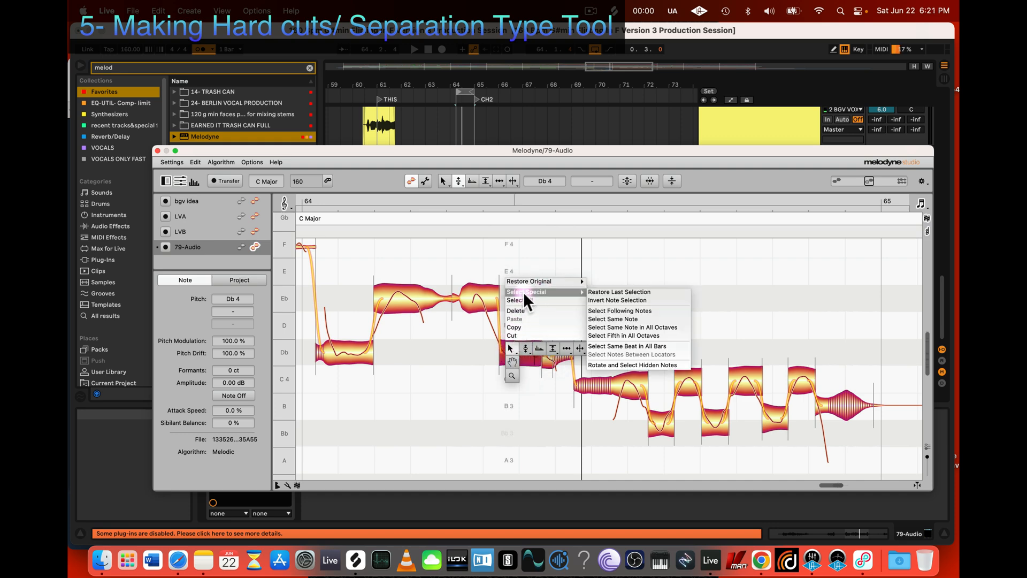
{"action": "left_click", "coordinate": [611, 314]}
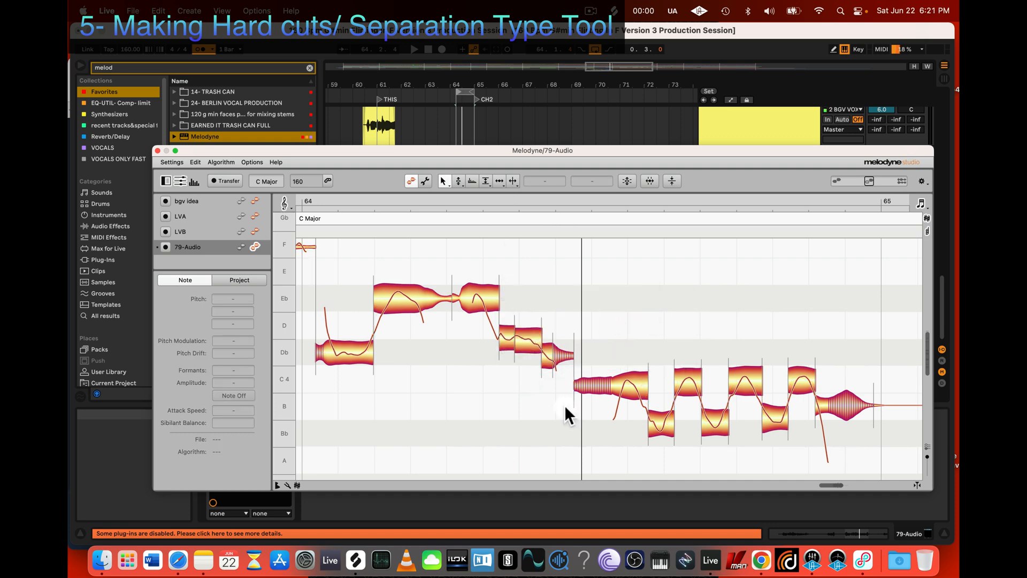
Step: Set the first Db segment before the trill to Db 4 at +30 ct and play the passage
{"action": "key", "text": "2"}
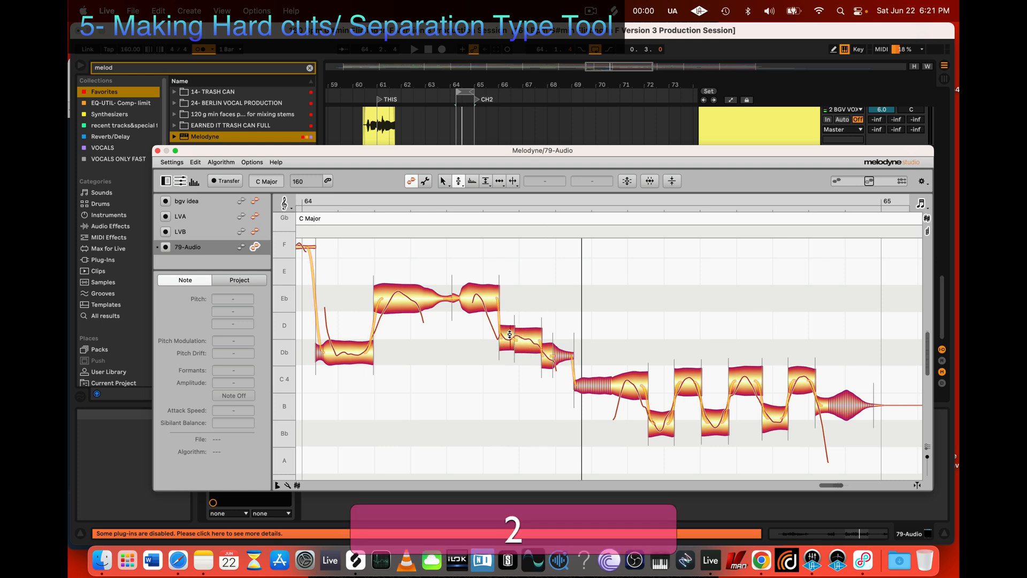
{"action": "left_click_drag", "start_coordinate": [509, 333], "coordinate": [511, 340]}
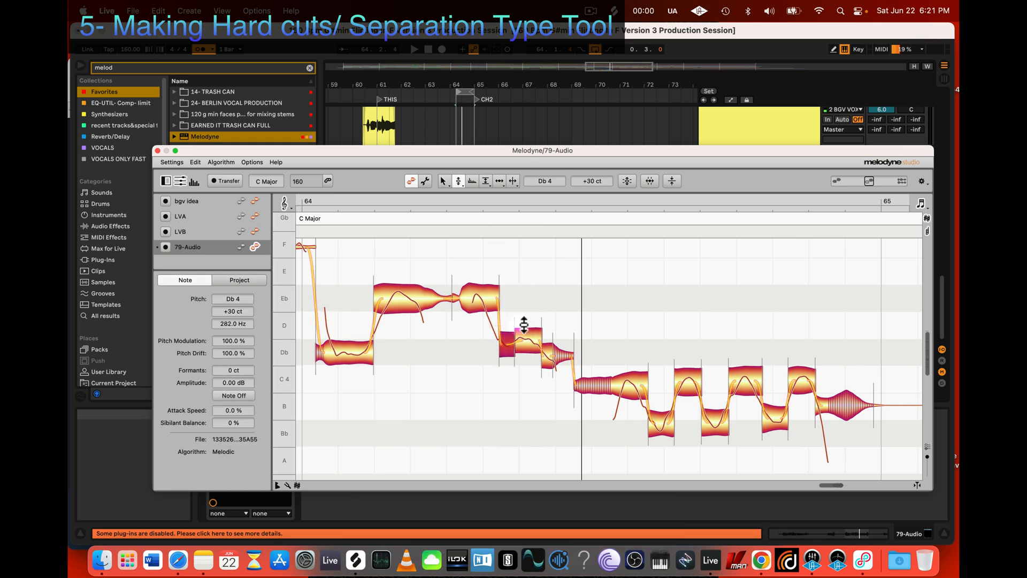
{"action": "left_click", "coordinate": [536, 347]}
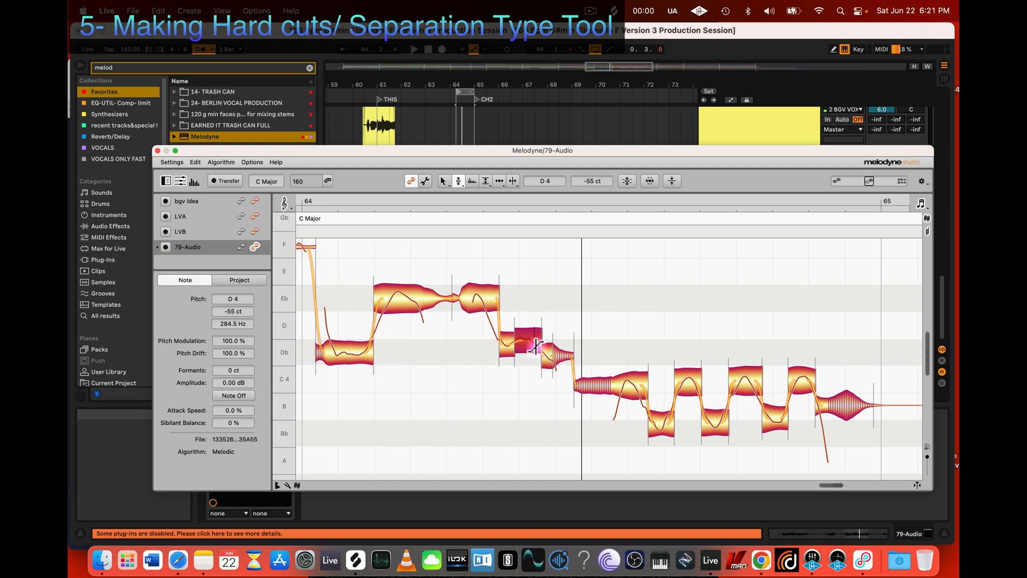
{"action": "key", "text": "space"}
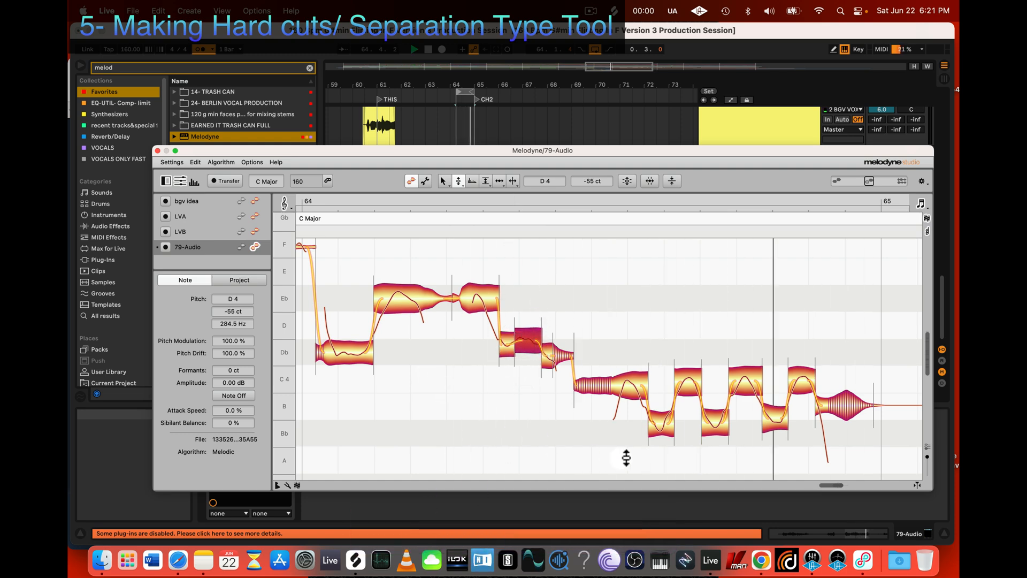
{"action": "key", "text": "space"}
Step: Unsolo the 79 Audio track, extend the loop back to 60.3.1 and play the section with the other tracks
{"action": "left_click_drag", "start_coordinate": [624, 151], "coordinate": [641, 416]}
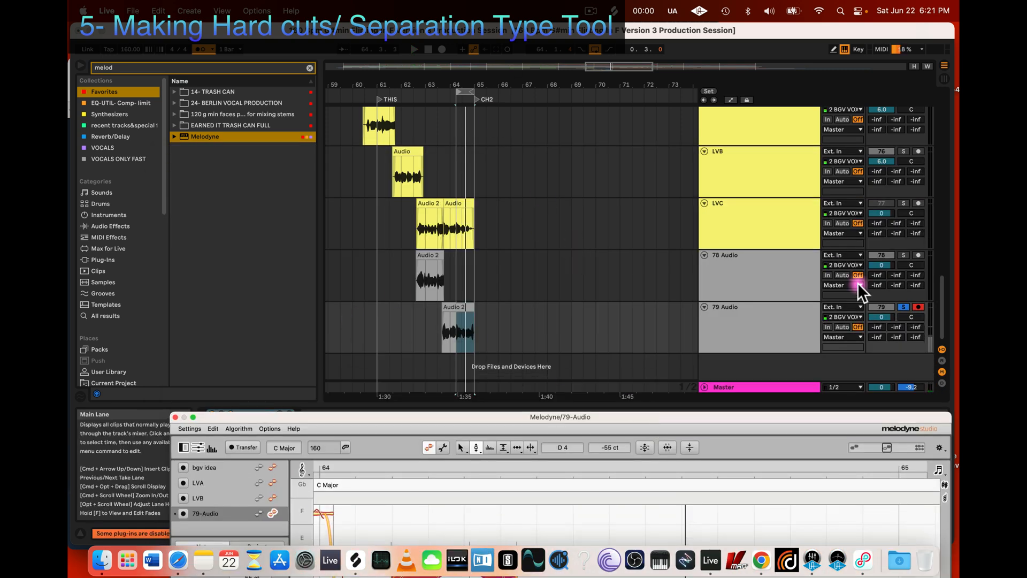
{"action": "left_click", "coordinate": [903, 306]}
{"action": "scroll", "coordinate": [460, 163], "scroll_direction": "left", "scroll_amount": 3}
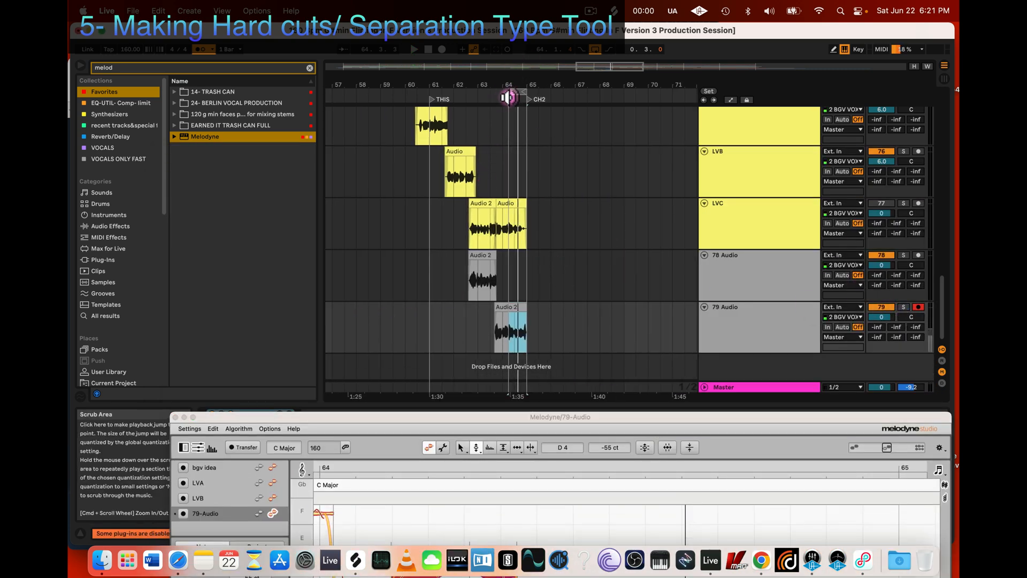
{"action": "left_click_drag", "start_coordinate": [511, 91], "coordinate": [418, 91]}
{"action": "key", "text": "space"}
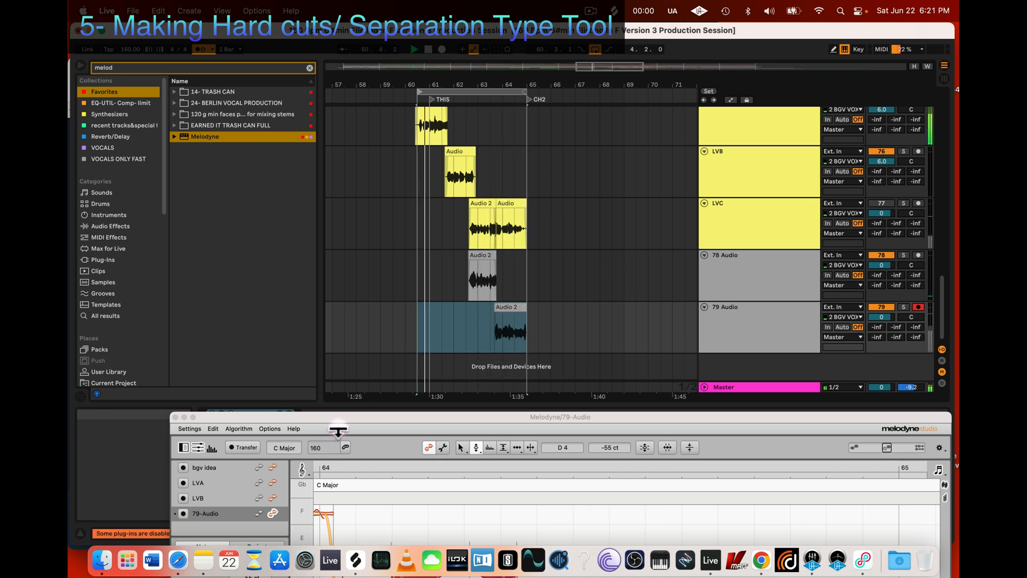
{"action": "key", "text": "space"}
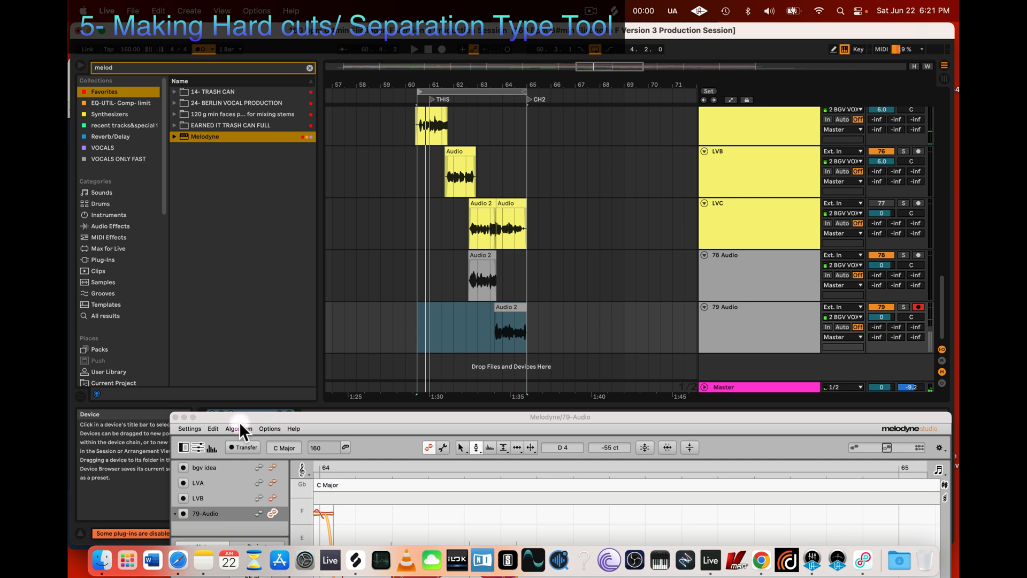
Step: Close the Melodyne editor and reopen it from the device on the 79 Audio track
{"action": "left_click", "coordinate": [175, 418]}
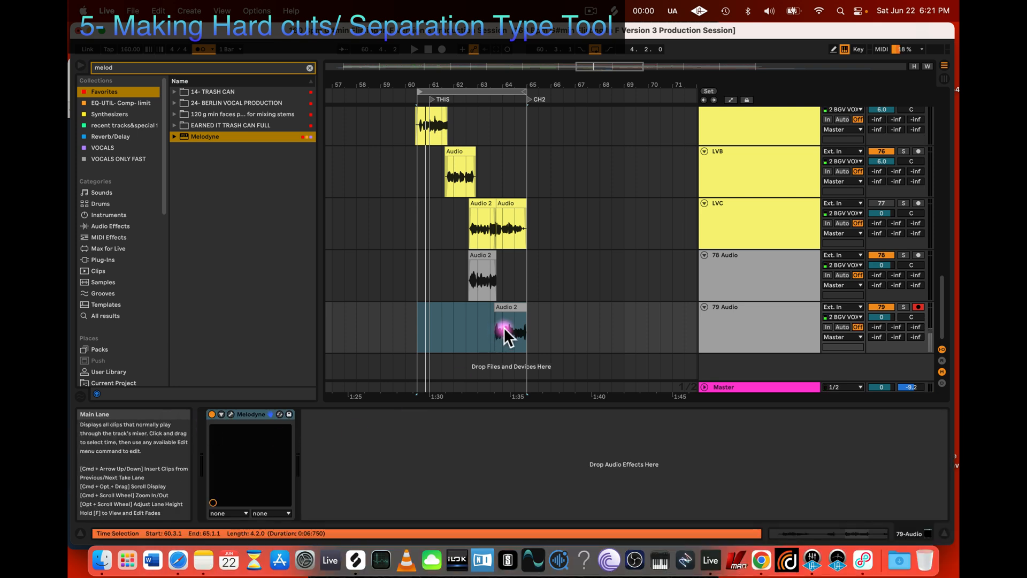
{"action": "scroll", "coordinate": [726, 276], "scroll_direction": "up", "scroll_amount": 3}
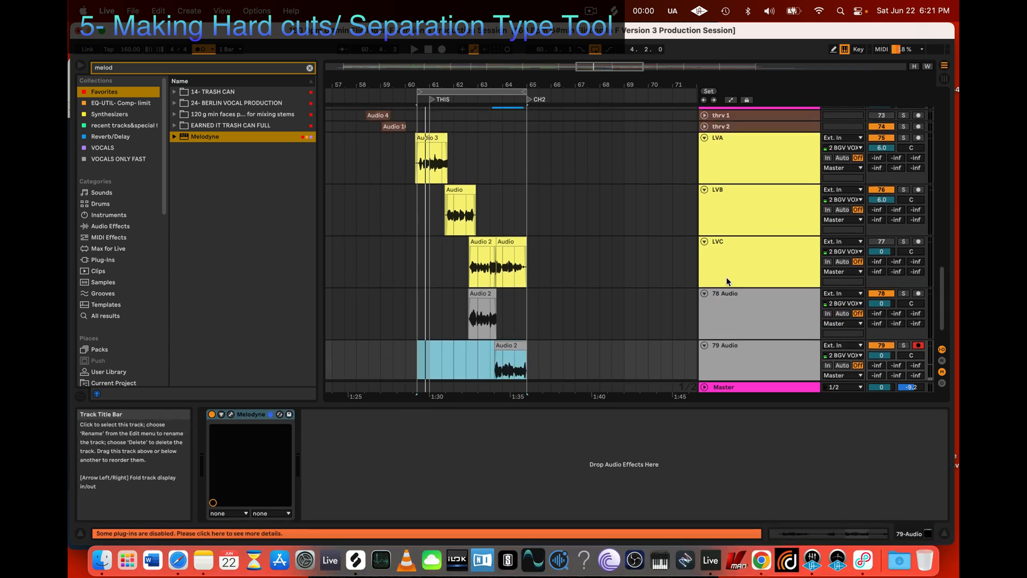
{"action": "left_click", "coordinate": [778, 186]}
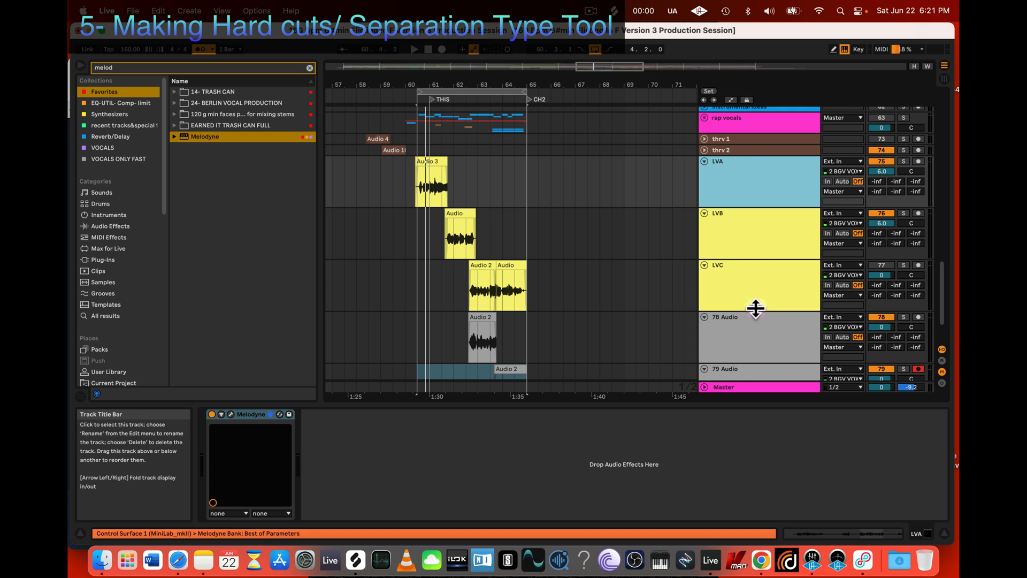
{"action": "scroll", "coordinate": [757, 304], "scroll_direction": "down", "scroll_amount": 3}
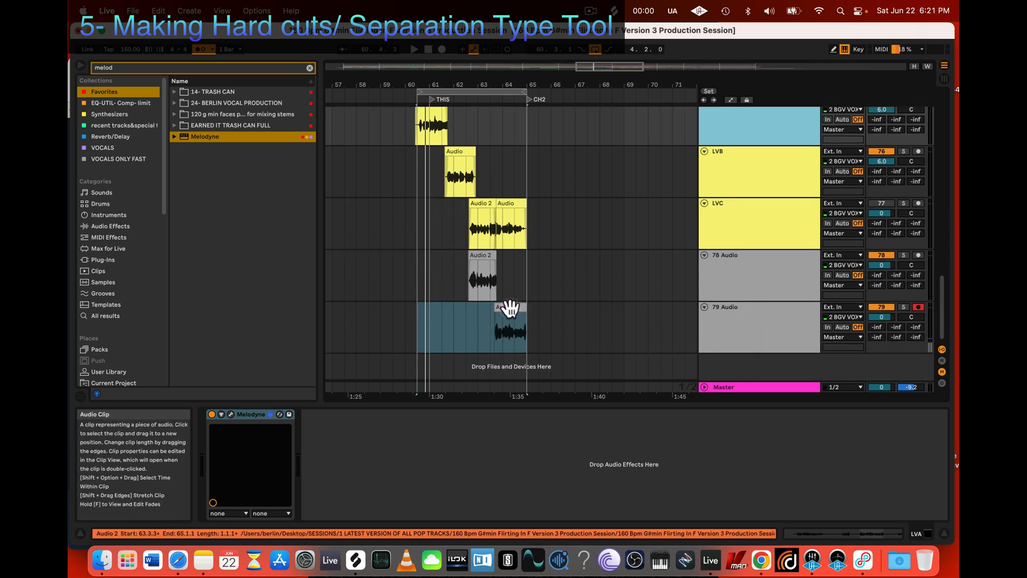
{"action": "left_click", "coordinate": [798, 332]}
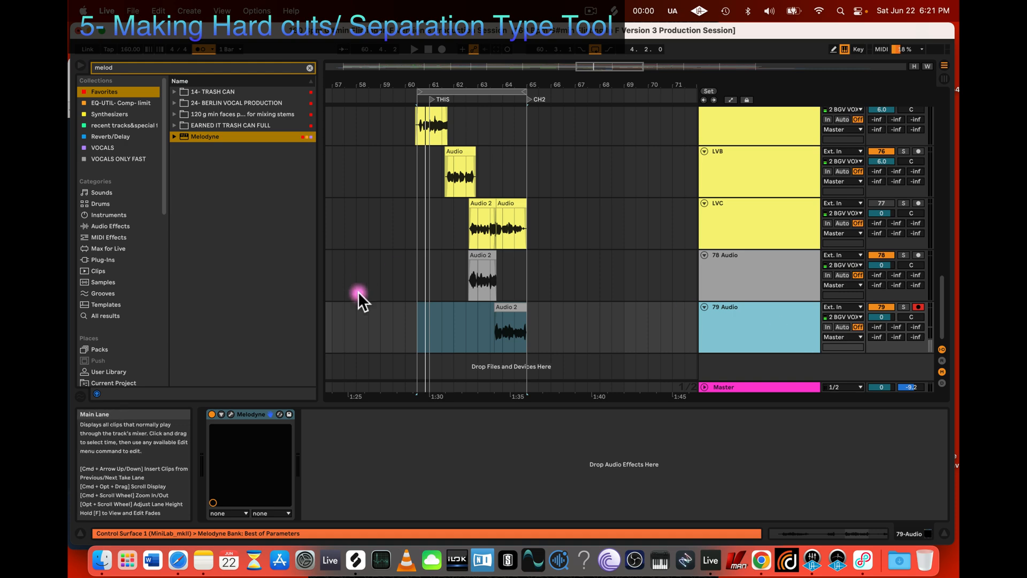
{"action": "left_click", "coordinate": [500, 306]}
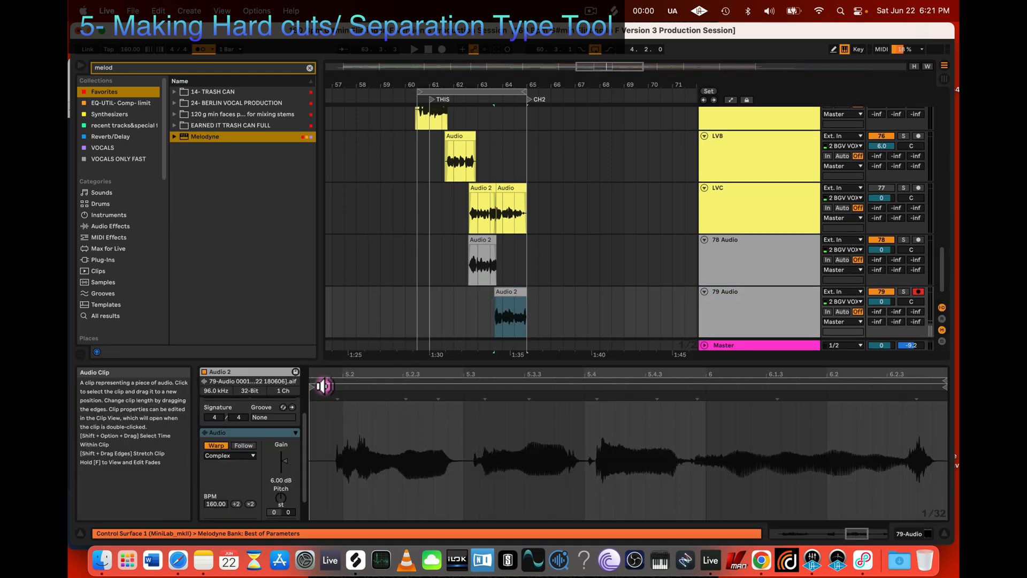
{"action": "left_click", "coordinate": [769, 310]}
{"action": "left_click", "coordinate": [268, 409]}
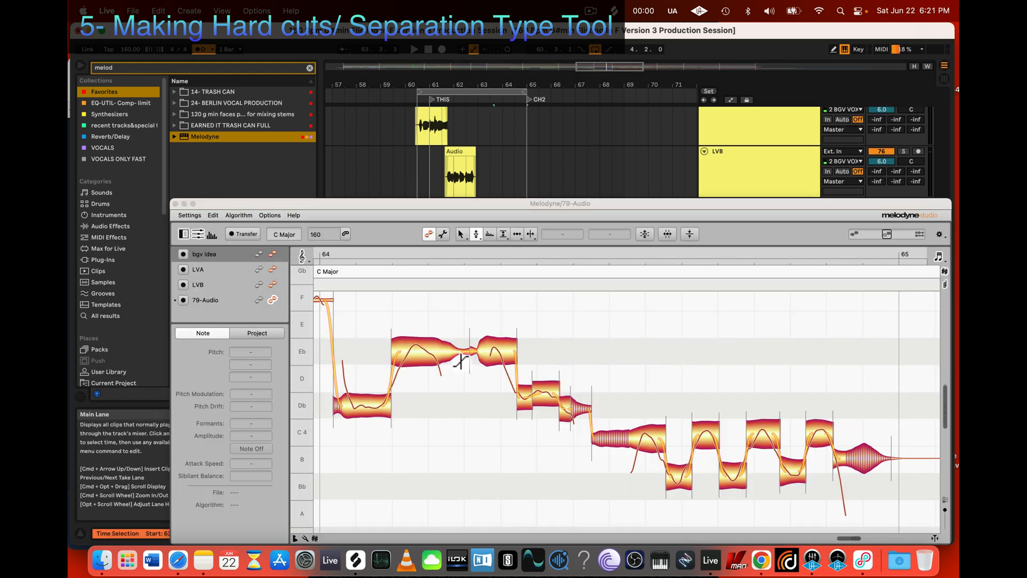
Step: Loop the Audio 2 clip on the 79 Audio track, solo the track and start playback
{"action": "key", "text": "z"}
{"action": "left_click_drag", "start_coordinate": [678, 438], "coordinate": [611, 392]}
{"action": "key", "text": "z"}
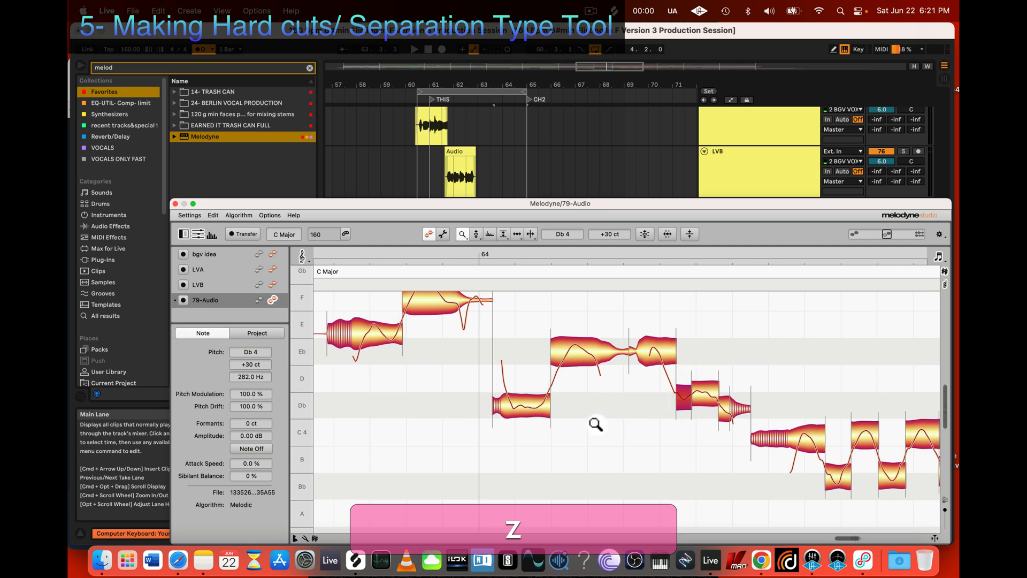
{"action": "left_click_drag", "start_coordinate": [603, 436], "coordinate": [497, 321]}
{"action": "left_click_drag", "start_coordinate": [499, 196], "coordinate": [591, 361]}
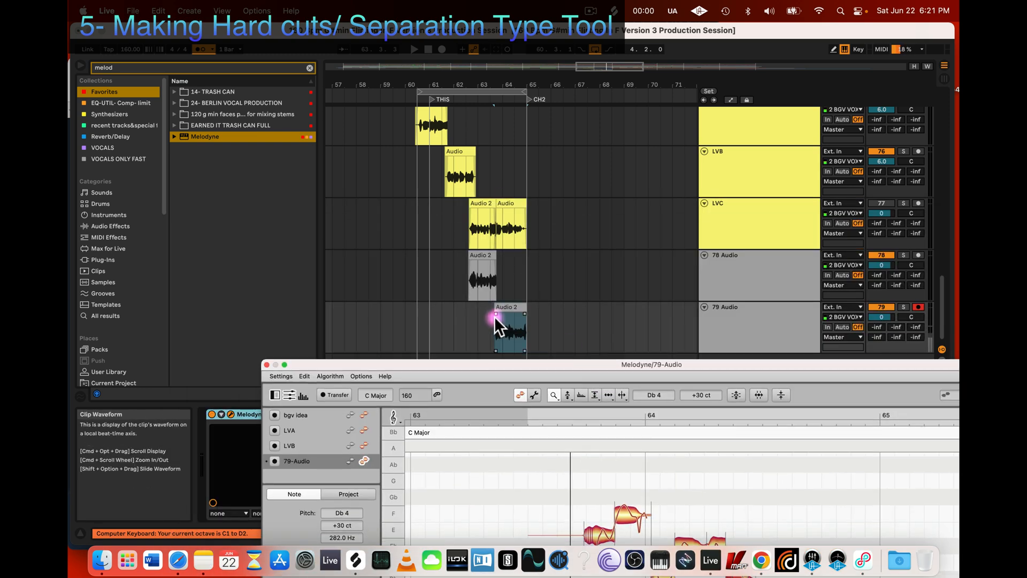
{"action": "left_click", "coordinate": [505, 305]}
{"action": "key", "text": "super+l"}
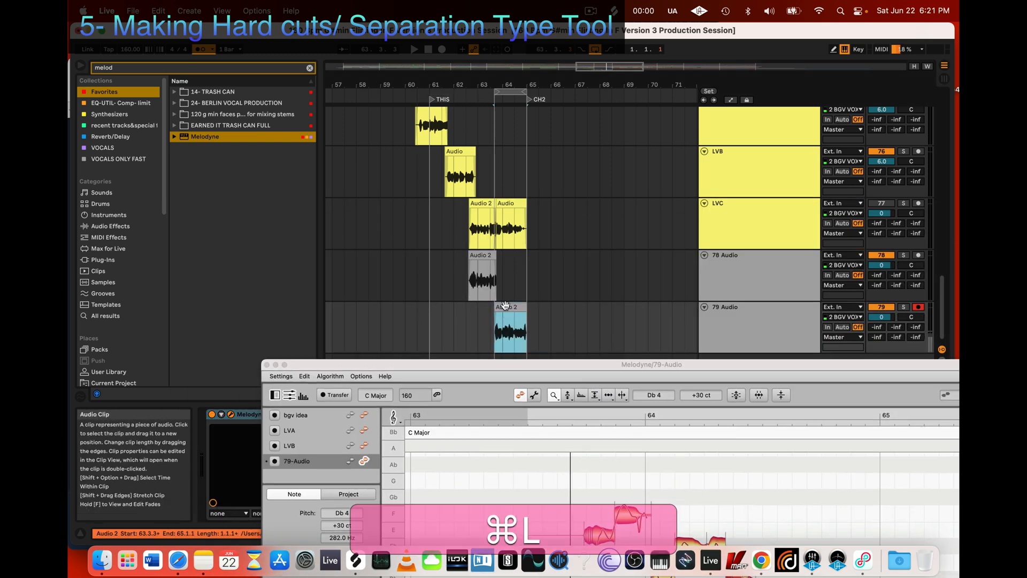
{"action": "left_click", "coordinate": [903, 307]}
{"action": "key", "text": "space"}
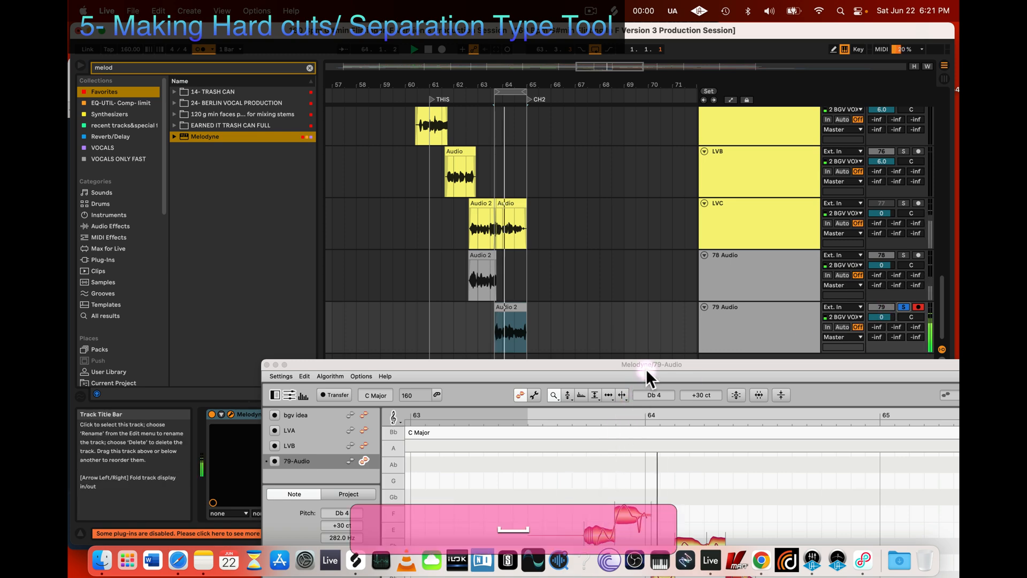
Step: Stop playback and undo all changes to the whole group of Db segments before the trill
{"action": "left_click_drag", "start_coordinate": [647, 369], "coordinate": [647, 181]}
{"action": "left_click_drag", "start_coordinate": [517, 422], "coordinate": [802, 473]}
{"action": "key", "text": "z"}
{"action": "left_click_drag", "start_coordinate": [711, 442], "coordinate": [696, 463]}
{"action": "key", "text": "space"}
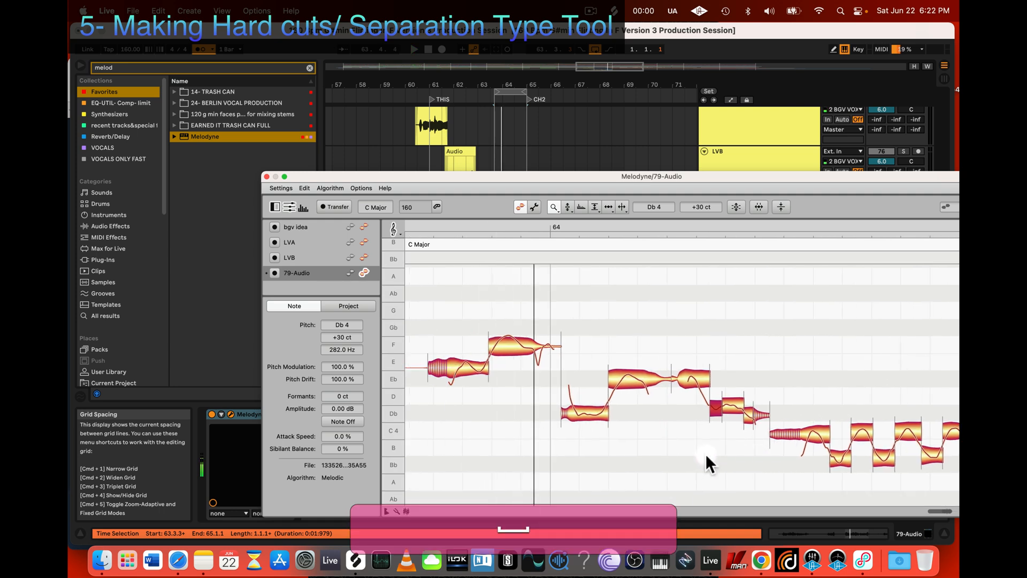
{"action": "scroll", "coordinate": [705, 454], "scroll_direction": "left", "scroll_amount": 3}
{"action": "key", "text": "2"}
{"action": "left_click_drag", "start_coordinate": [758, 456], "coordinate": [823, 394]}
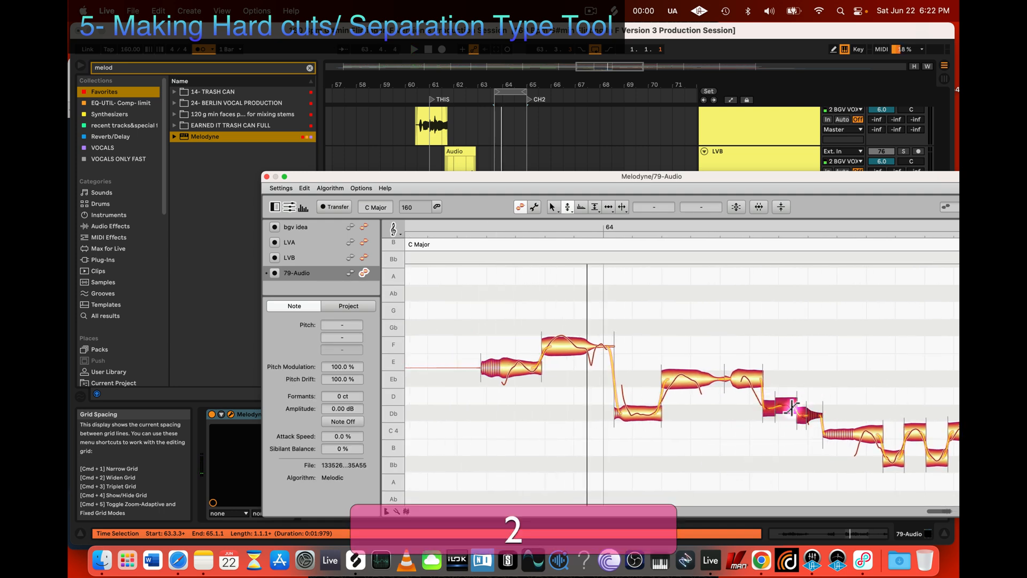
{"action": "right_click", "coordinate": [793, 408]}
{"action": "mouse_move", "coordinate": [803, 340]}
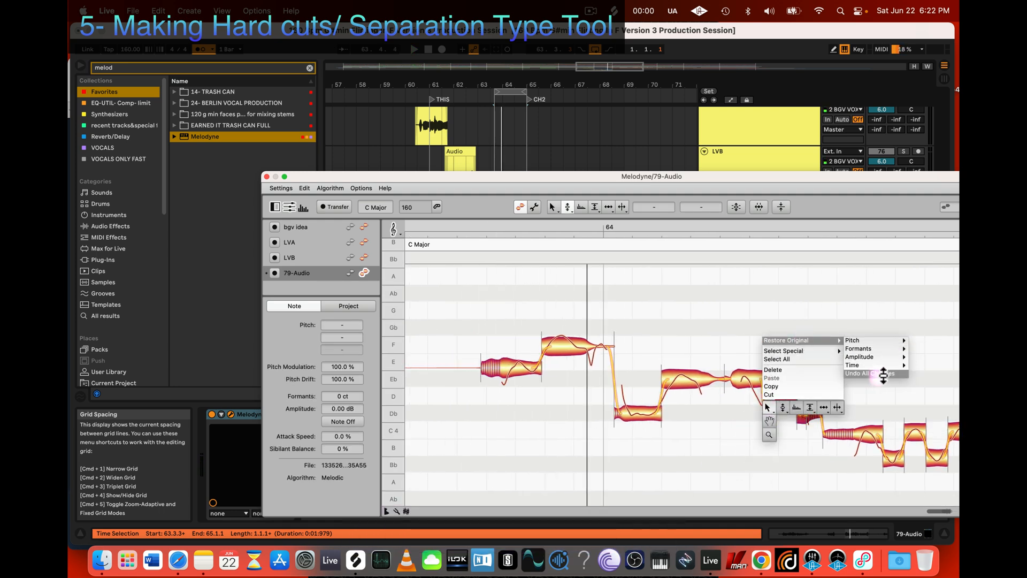
{"action": "left_click", "coordinate": [884, 374]}
Step: Deselect the restored Db segments and play the looped clip to check the passage
{"action": "left_click", "coordinate": [778, 476]}
{"action": "key", "text": "space"}
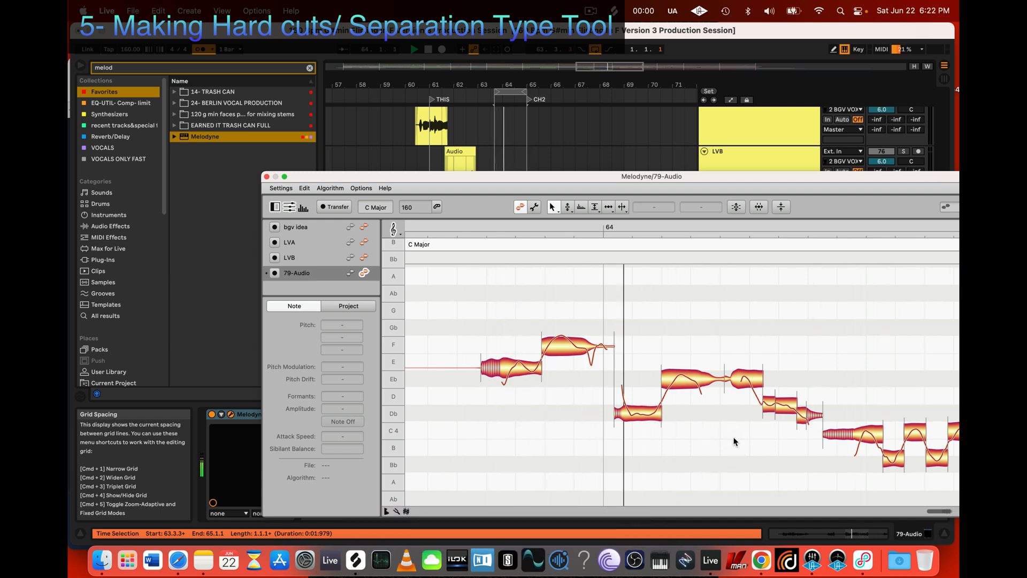
{"action": "key", "text": "space"}
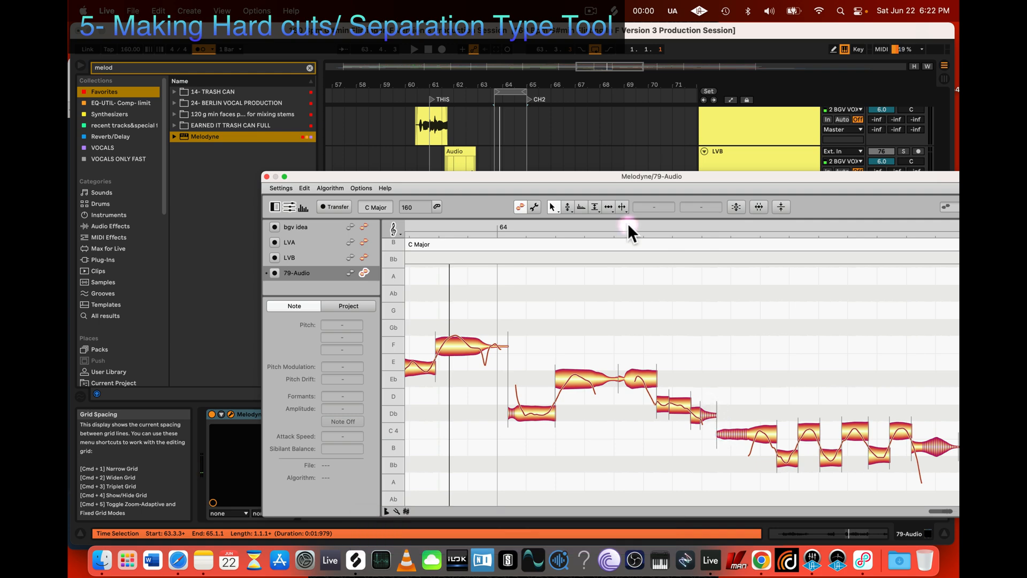
Step: Select the short Db tail segment and the adjoining C 4 note in turn with the Amplitude tool
{"action": "left_click", "coordinate": [596, 206]}
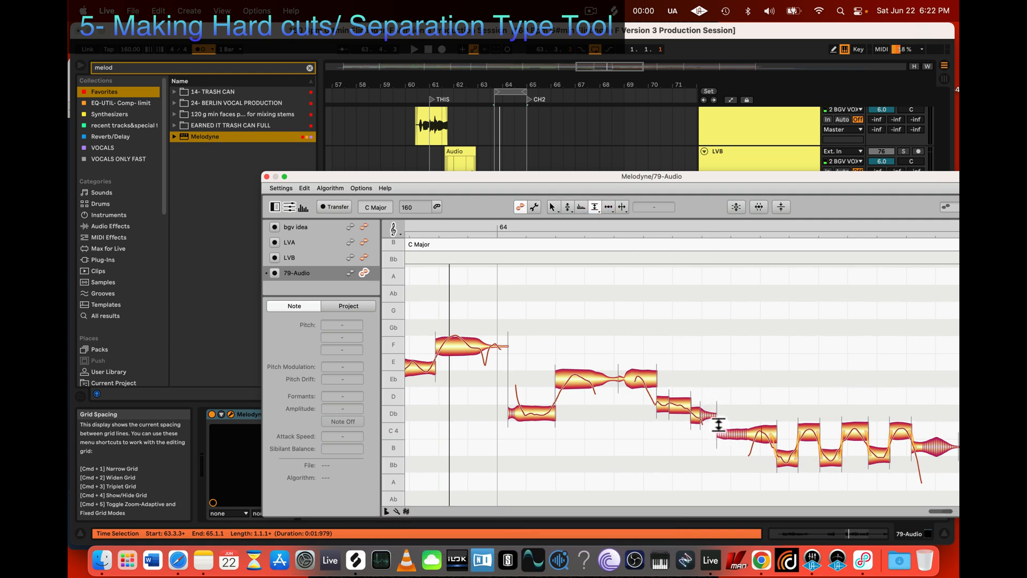
{"action": "key", "text": "2"}
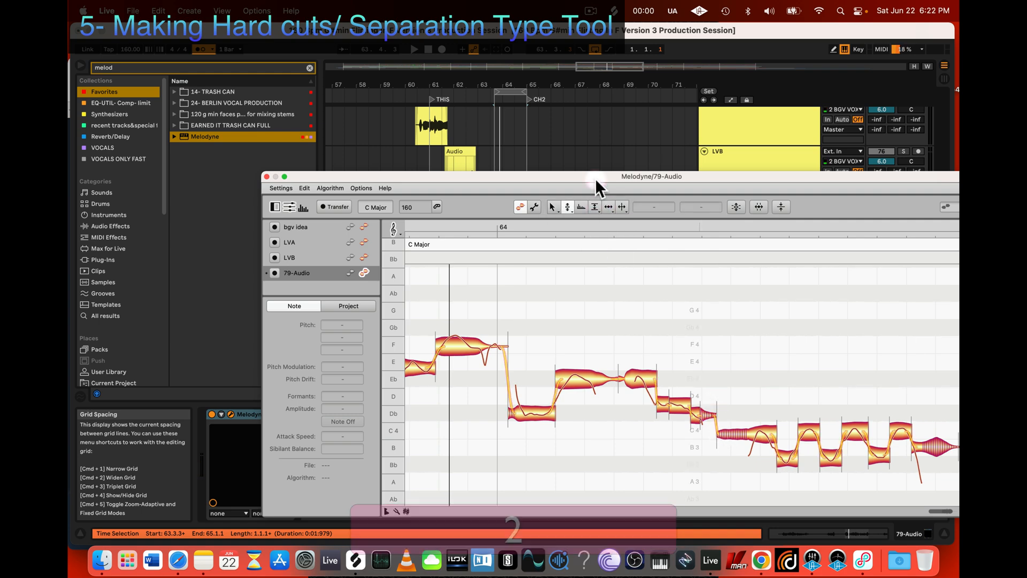
{"action": "left_click", "coordinate": [594, 207]}
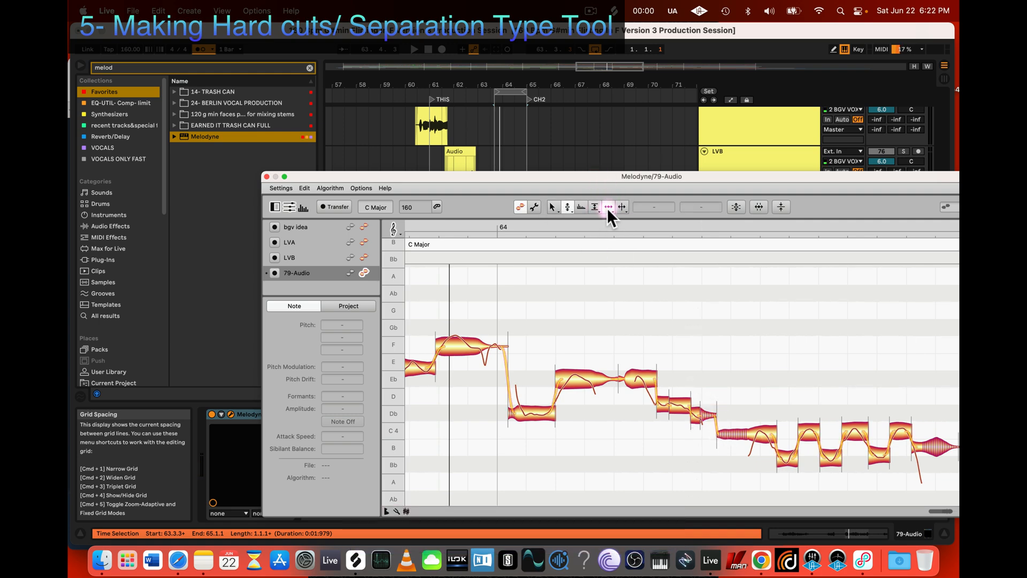
{"action": "left_click", "coordinate": [714, 412]}
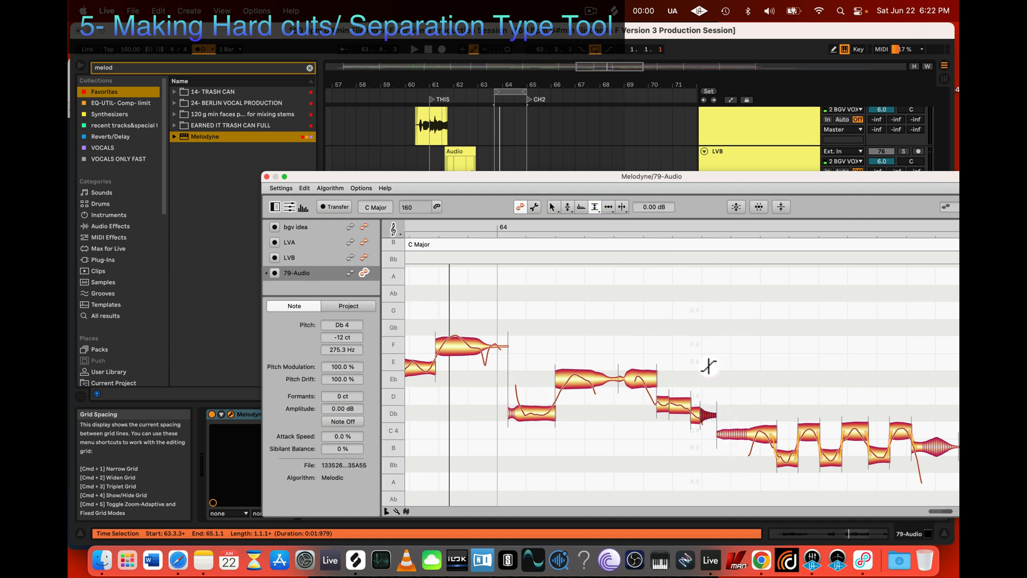
{"action": "left_click", "coordinate": [771, 434]}
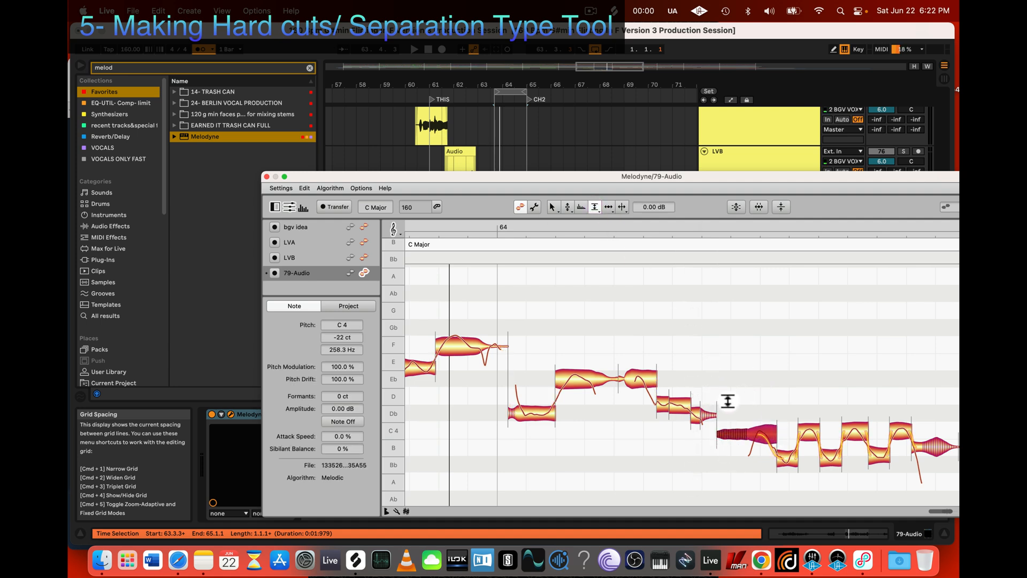
Step: Select the Db tail and the following C 4 note together with the Amplitude tool, deselect them and play the passage
{"action": "key", "text": "z"}
{"action": "left_click_drag", "start_coordinate": [649, 460], "coordinate": [745, 477]}
{"action": "scroll", "coordinate": [756, 411], "scroll_direction": "down", "scroll_amount": 2}
{"action": "scroll", "coordinate": [757, 410], "scroll_direction": "right", "scroll_amount": 2}
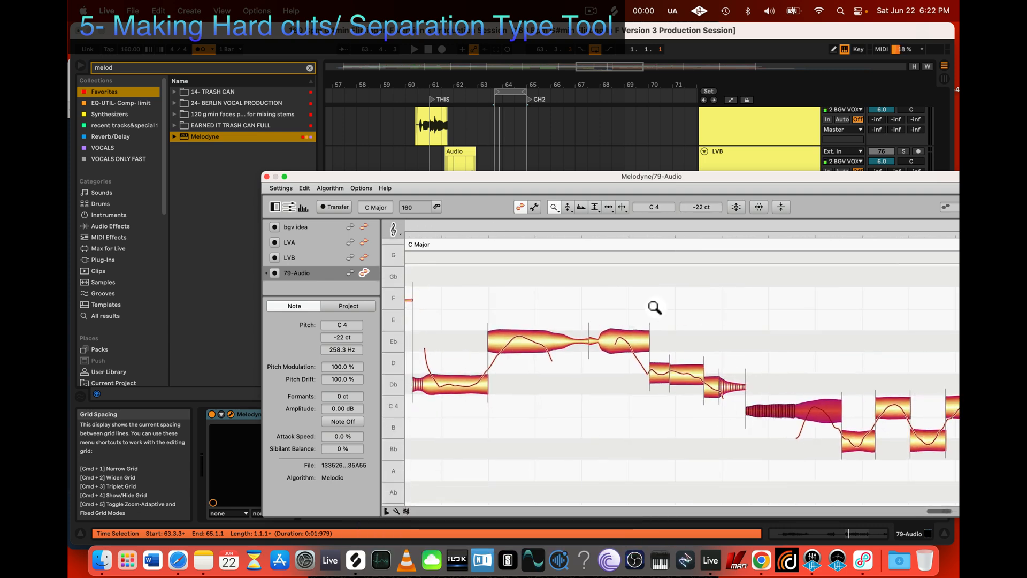
{"action": "left_click", "coordinate": [598, 206]}
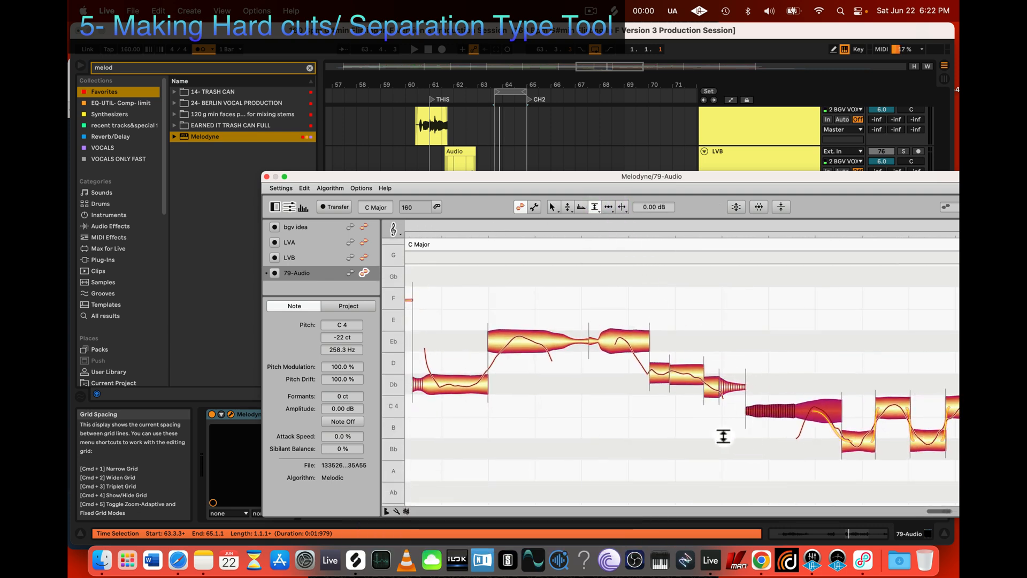
{"action": "left_click_drag", "start_coordinate": [723, 435], "coordinate": [753, 346]}
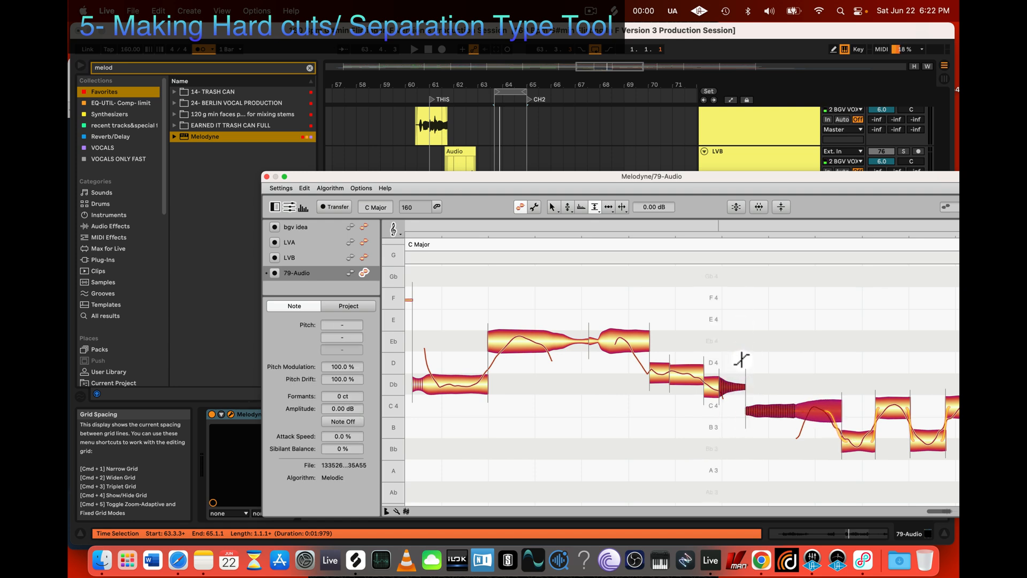
{"action": "key", "text": "space"}
{"action": "left_click", "coordinate": [730, 430]}
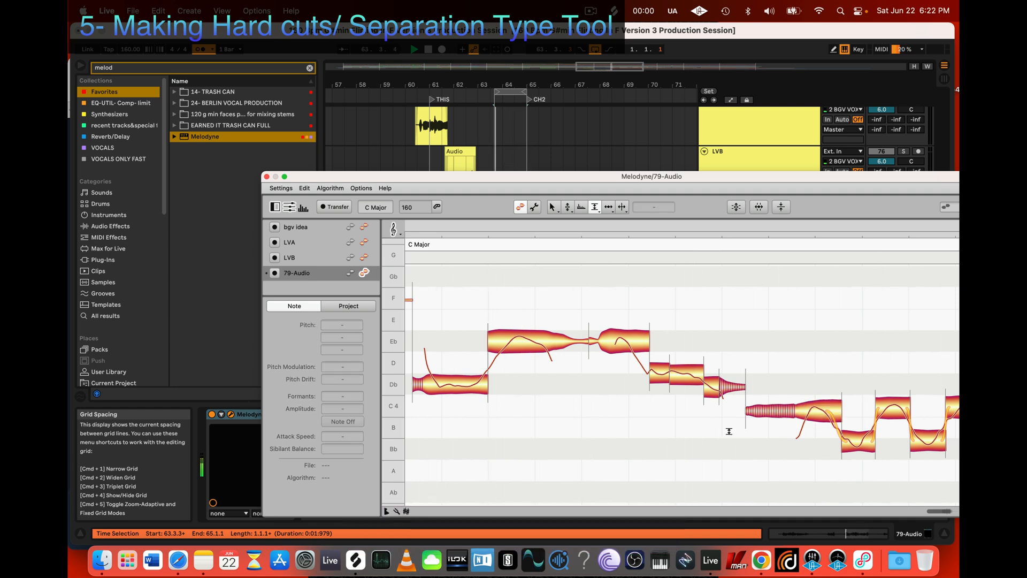
{"action": "key", "text": "space"}
Step: Separate the C 4 note before the trill between its flat onset and its rising end, and clear the selection
{"action": "key", "text": "3"}
{"action": "double_click", "coordinate": [809, 411]}
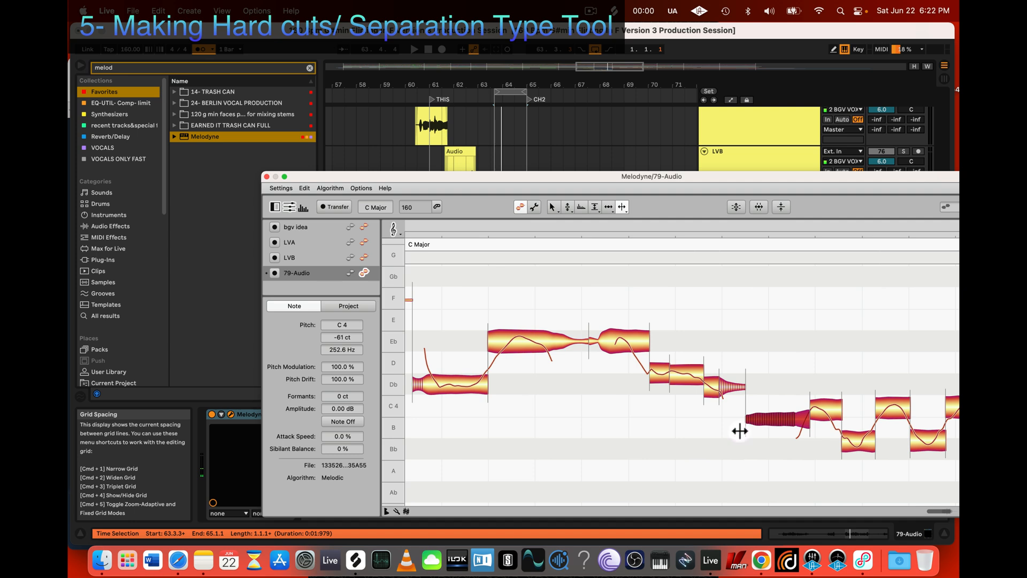
{"action": "left_click_drag", "start_coordinate": [717, 451], "coordinate": [725, 439]}
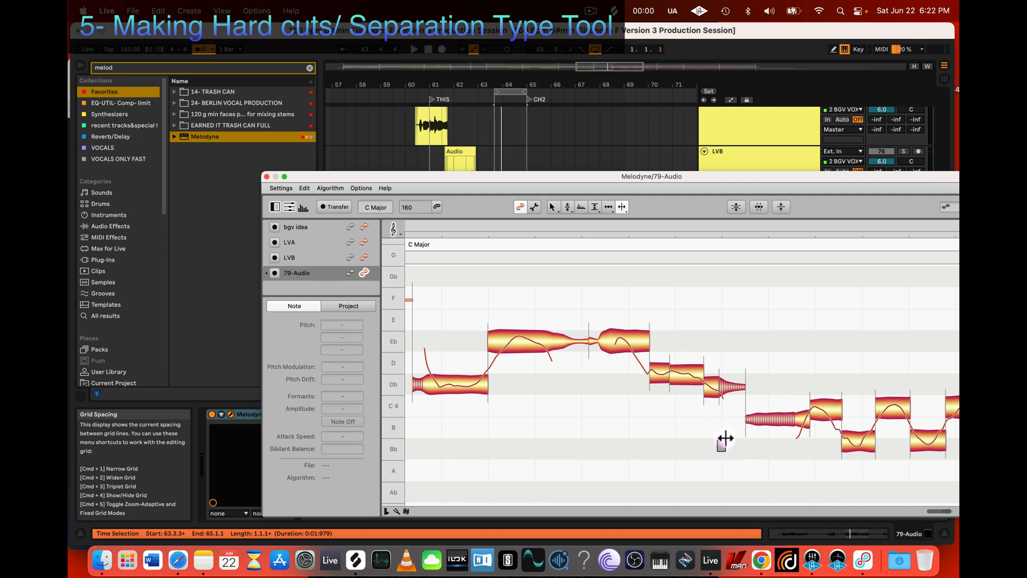
Step: Undo all changes to the flat onset segment of the separated C 4 note
{"action": "right_click", "coordinate": [771, 413]}
{"action": "mouse_move", "coordinate": [716, 349]}
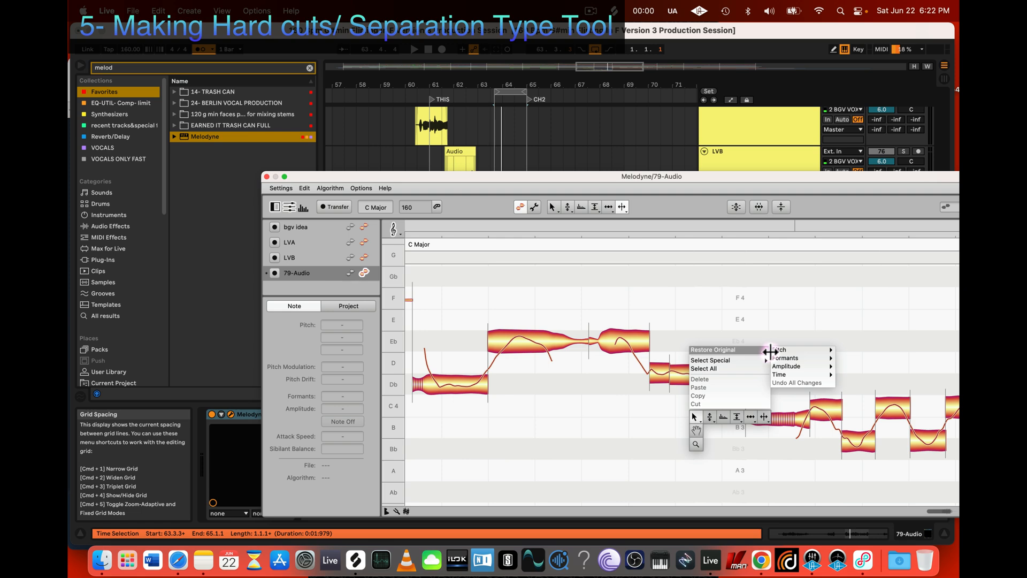
{"action": "left_click", "coordinate": [763, 466]}
{"action": "left_click", "coordinate": [761, 412]}
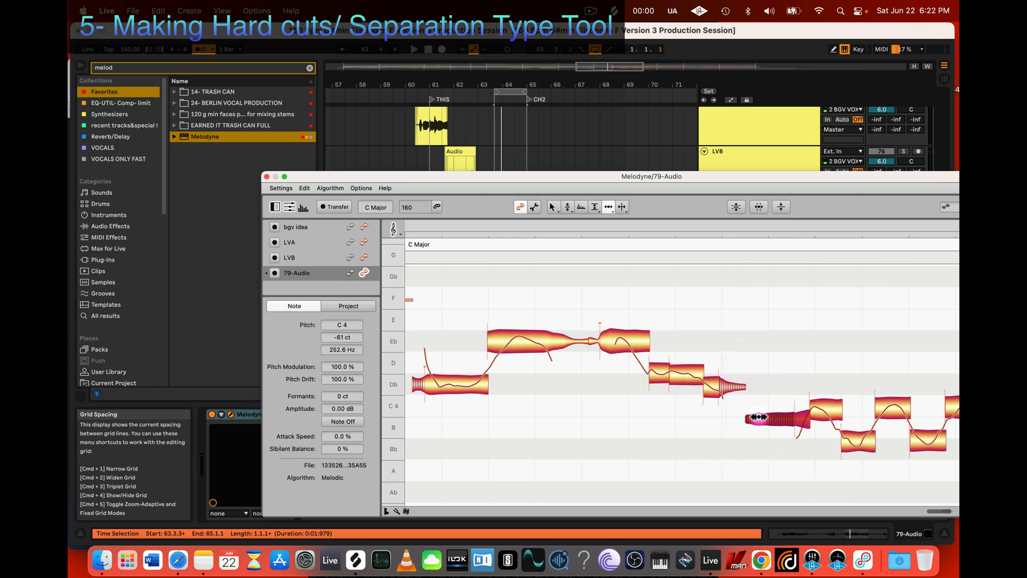
{"action": "right_click", "coordinate": [760, 413]}
{"action": "mouse_move", "coordinate": [708, 347]}
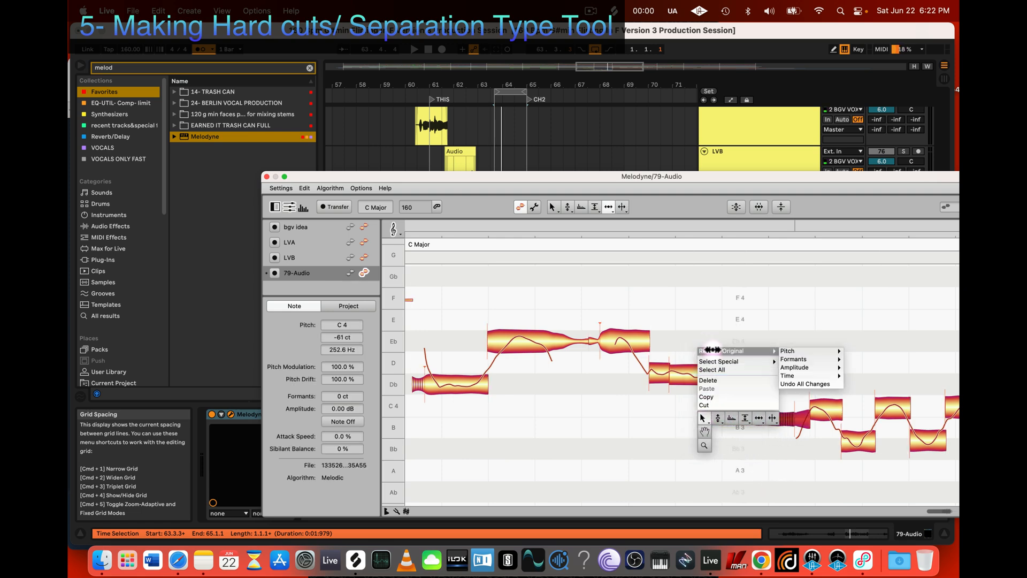
{"action": "left_click", "coordinate": [802, 384]}
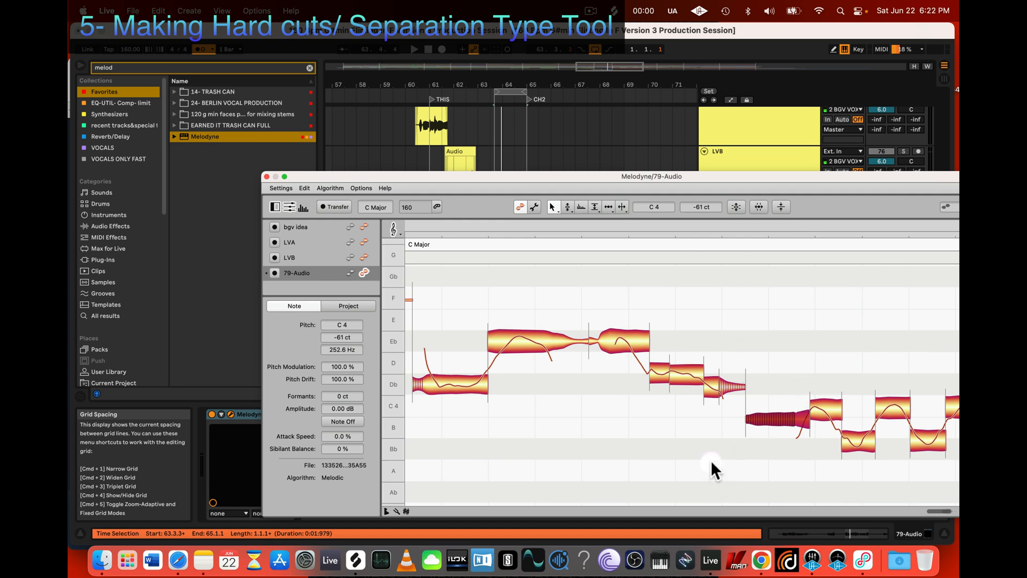
Step: Play the looped passage and check the separated C 4 note and the first Bb 3 note of the trill with the Pitch tool
{"action": "right_click", "coordinate": [730, 390]}
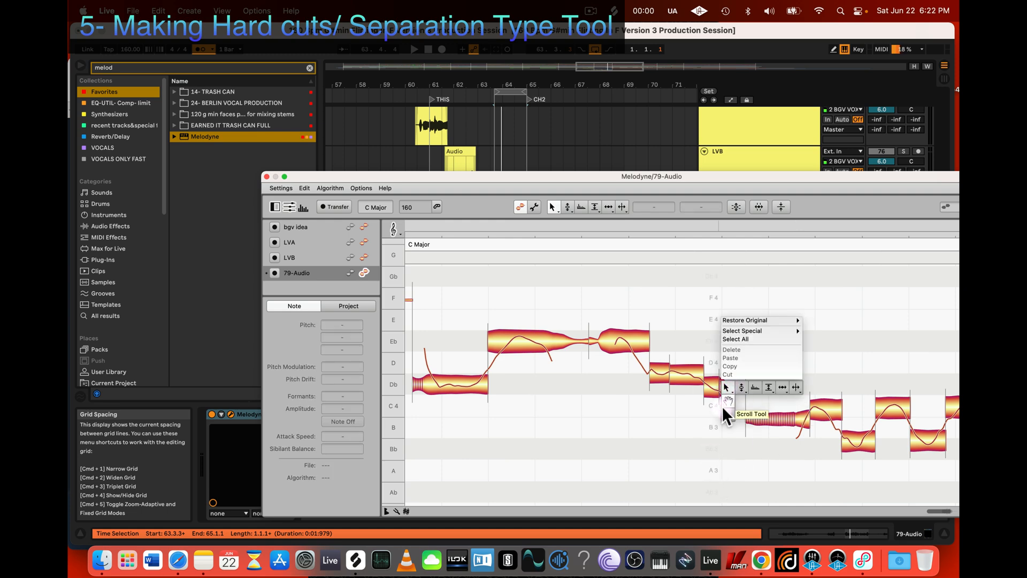
{"action": "mouse_move", "coordinate": [735, 321]}
{"action": "left_click", "coordinate": [707, 452]}
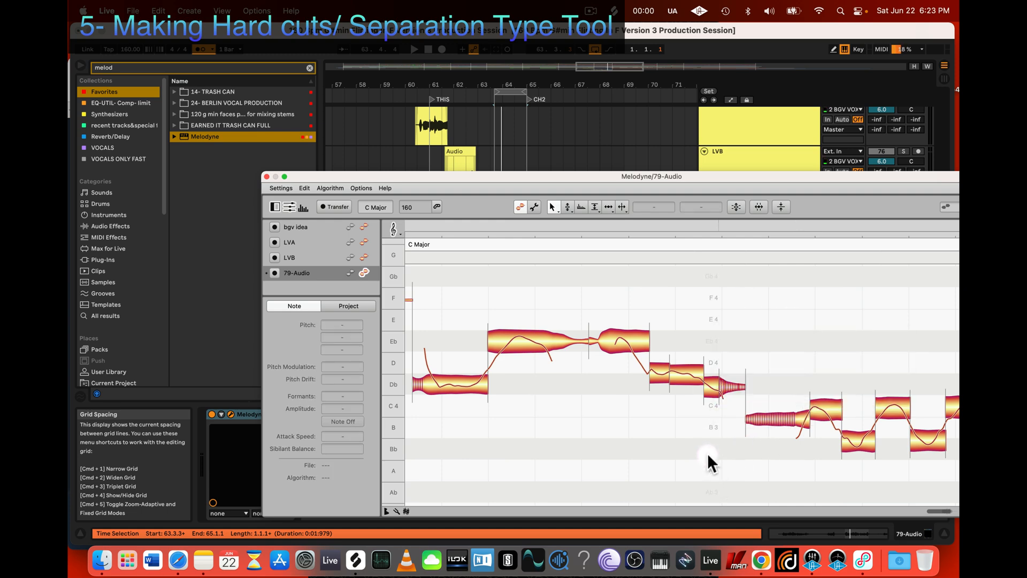
{"action": "key", "text": "space"}
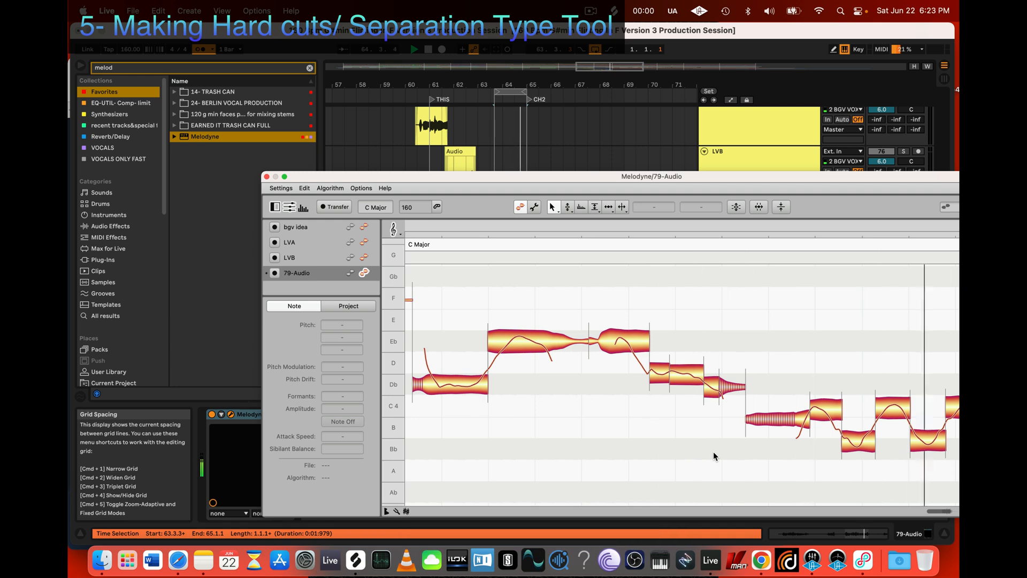
{"action": "key", "text": "2"}
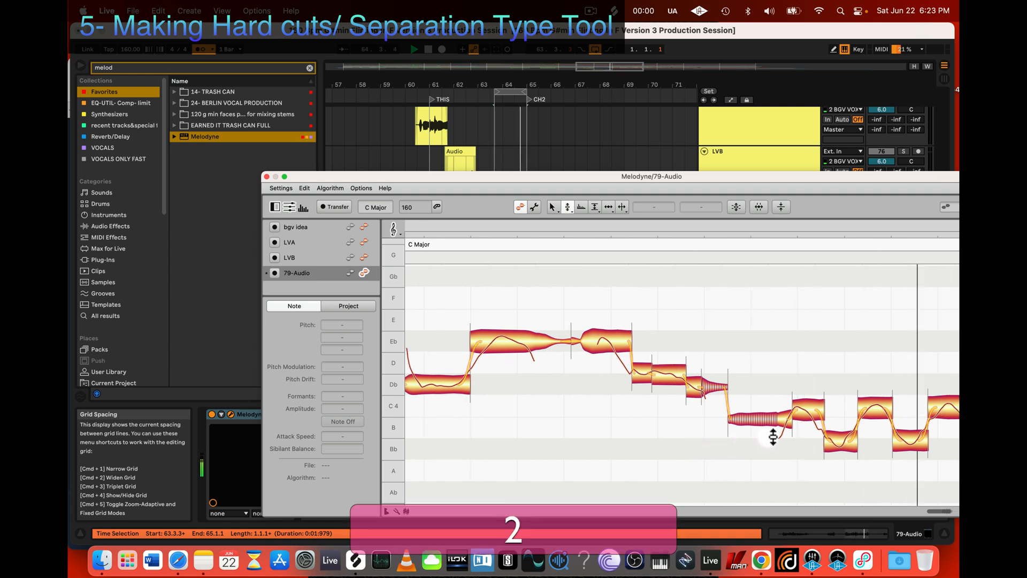
{"action": "left_click", "coordinate": [807, 408]}
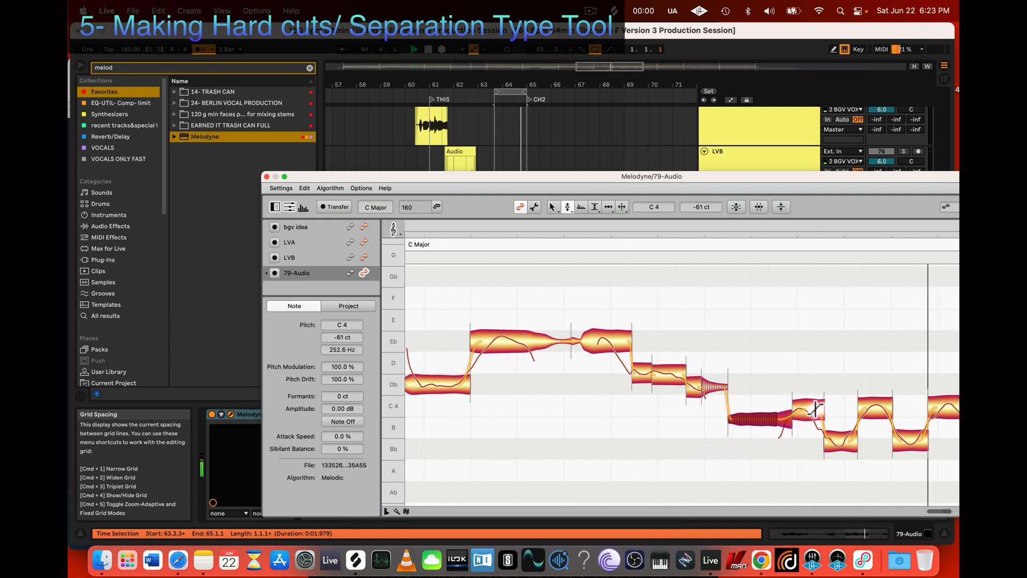
{"action": "left_click", "coordinate": [842, 440]}
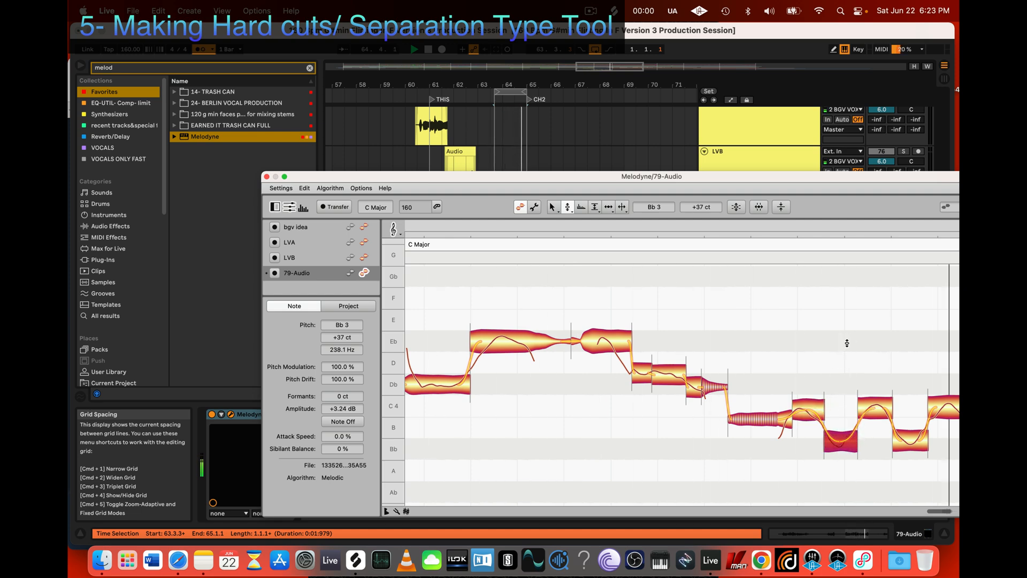
{"action": "key", "text": "space"}
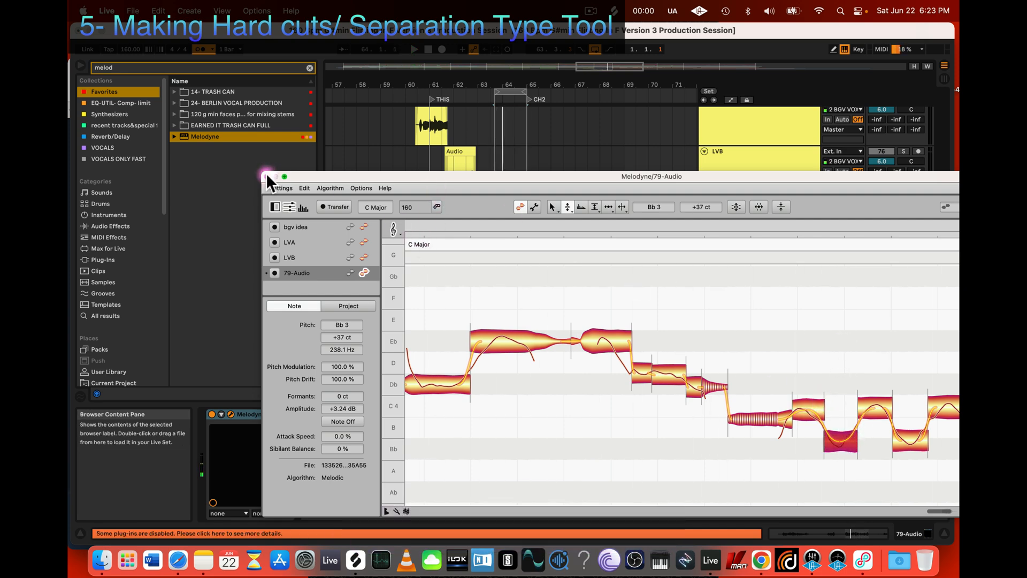
Step: Move the Melodyne window to uncover more of the arrangement and play the start of the passage
{"action": "left_click_drag", "start_coordinate": [472, 180], "coordinate": [531, 224]}
{"action": "key", "text": "space"}
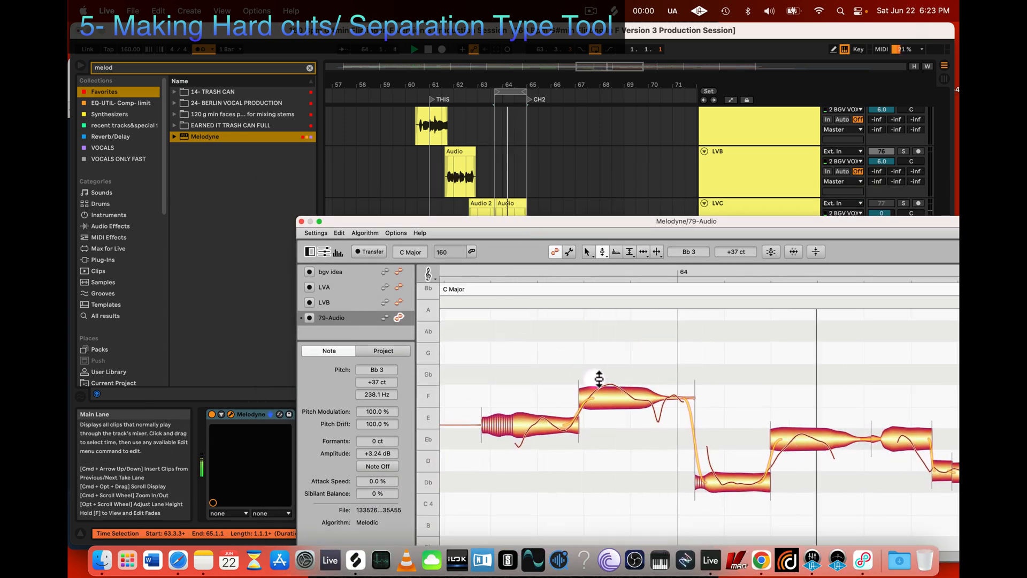
{"action": "key", "text": "space"}
Step: Separate the body of the F note before bar 64 from its tail, snap the body to Gb 4 and play it back
{"action": "key", "text": "3"}
{"action": "double_click", "coordinate": [651, 399]}
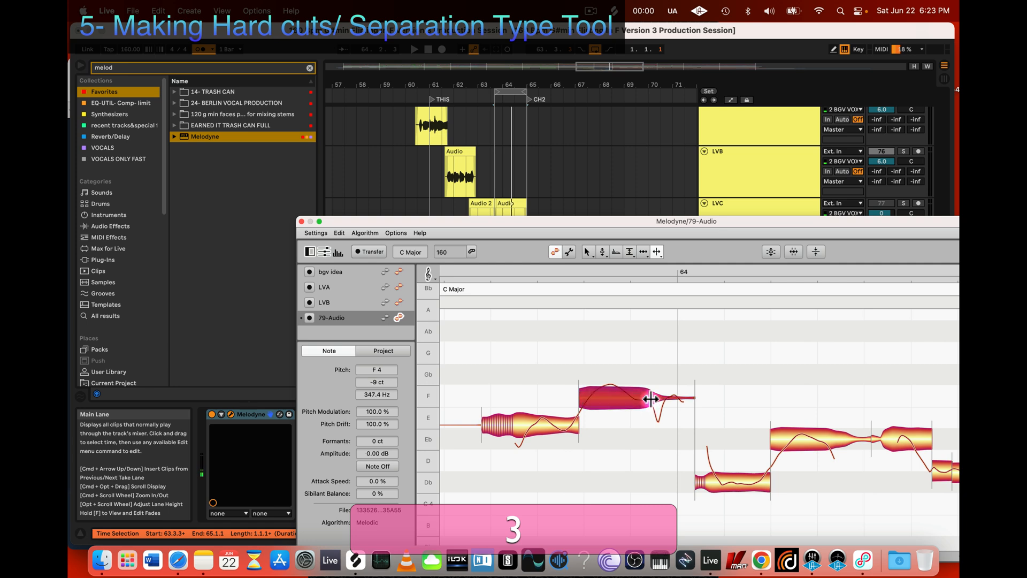
{"action": "key", "text": "2"}
{"action": "double_click", "coordinate": [604, 390]}
{"action": "key", "text": "space"}
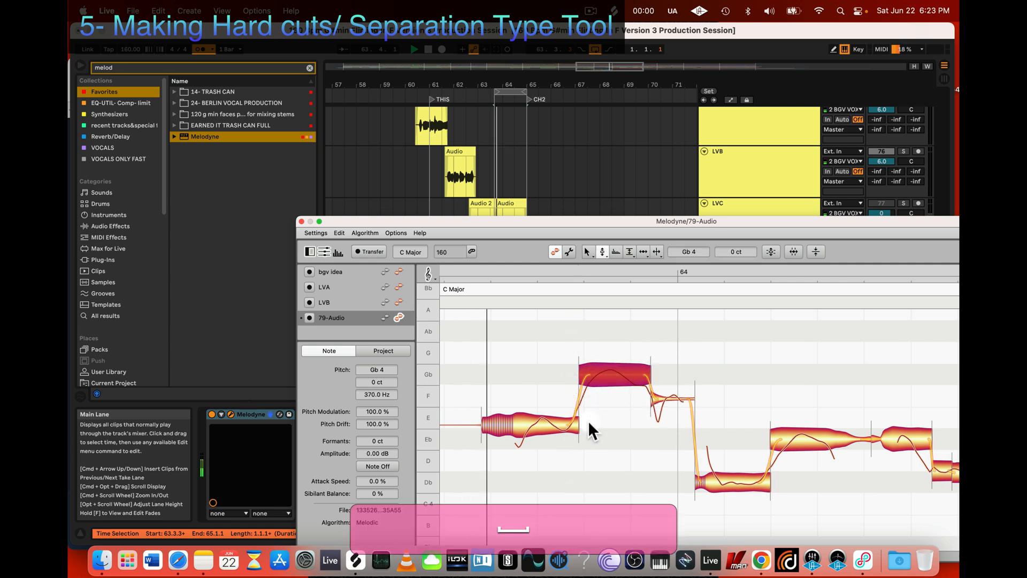
Step: Separate the opening E note after its onset, shift the cut slightly later and snap the second segment to E 4
{"action": "key", "text": "3"}
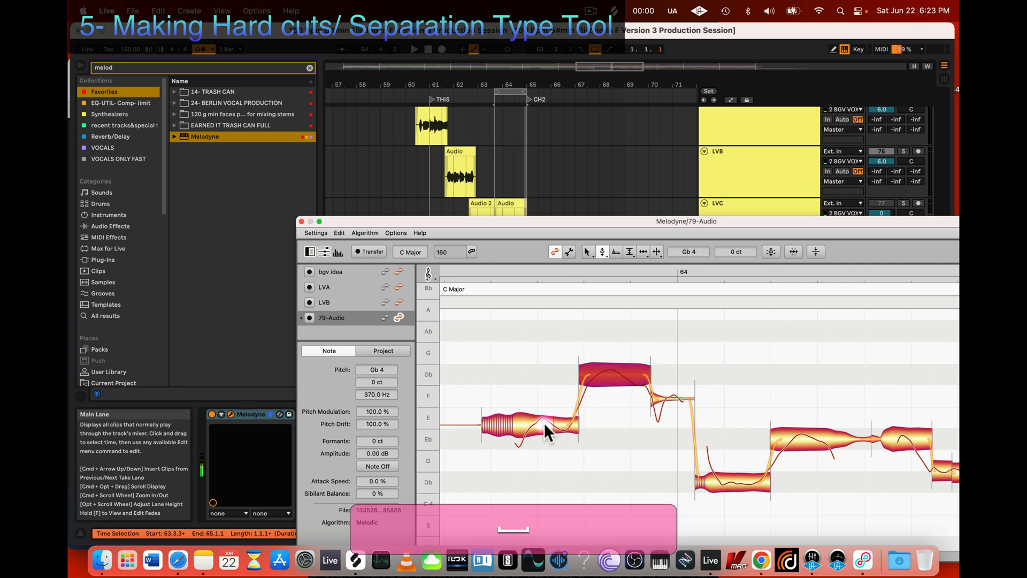
{"action": "double_click", "coordinate": [518, 424]}
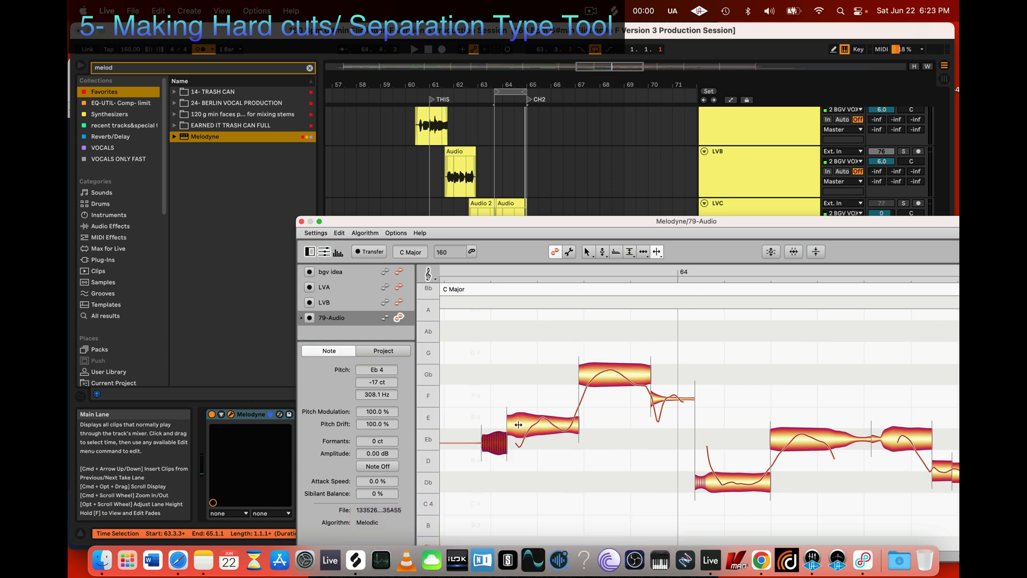
{"action": "left_click", "coordinate": [517, 422]}
{"action": "left_click_drag", "start_coordinate": [515, 419], "coordinate": [552, 417]}
{"action": "left_click", "coordinate": [527, 416]}
{"action": "key", "text": "2"}
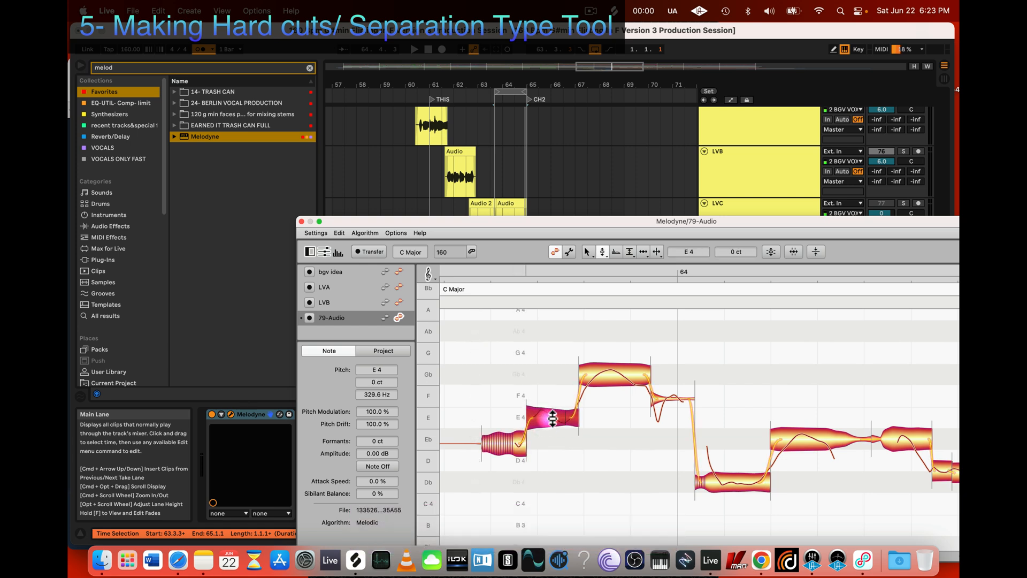
Step: Separate the end of the Gb 4 note before bar 64 and adjust the end segment's pitch within Gb 4
{"action": "key", "text": "3"}
{"action": "double_click", "coordinate": [633, 374]}
{"action": "key", "text": "2"}
{"action": "left_click_drag", "start_coordinate": [642, 380], "coordinate": [642, 372]}
{"action": "left_click", "coordinate": [627, 374]}
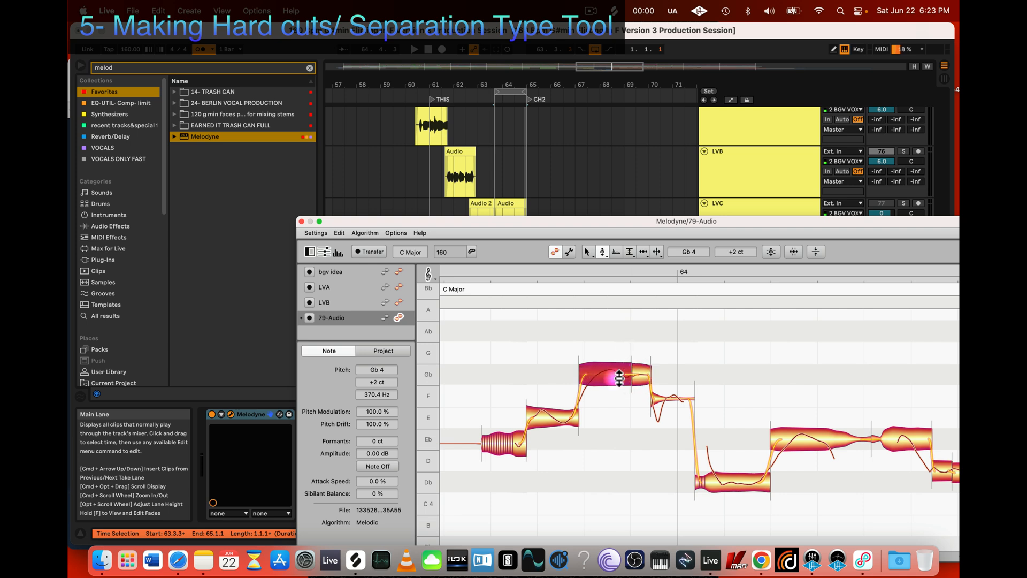
{"action": "key", "text": "3"}
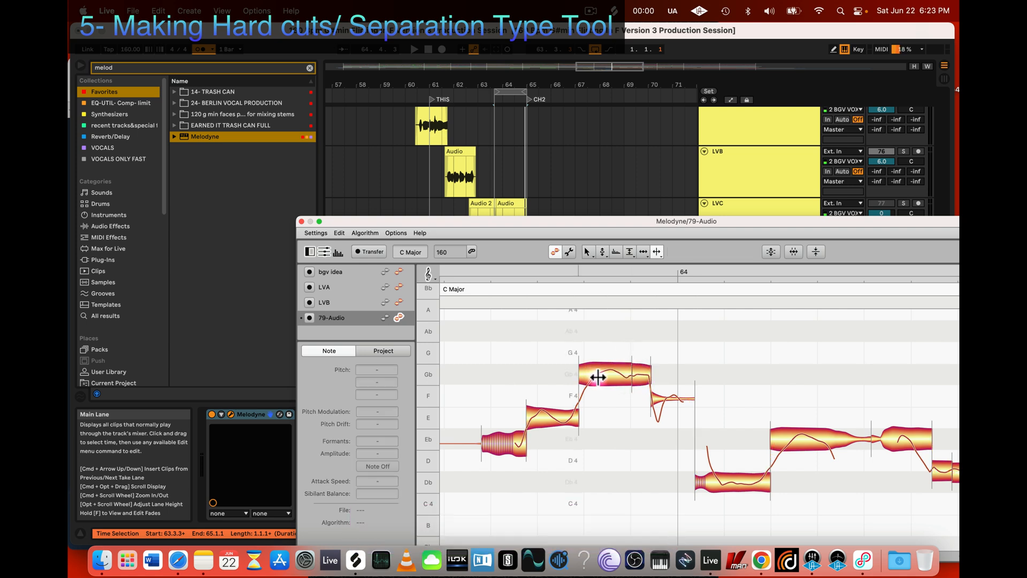
Step: Play the edited passage and check the short end segment of the Gb 4 note with the Pitch tool
{"action": "key", "text": "space"}
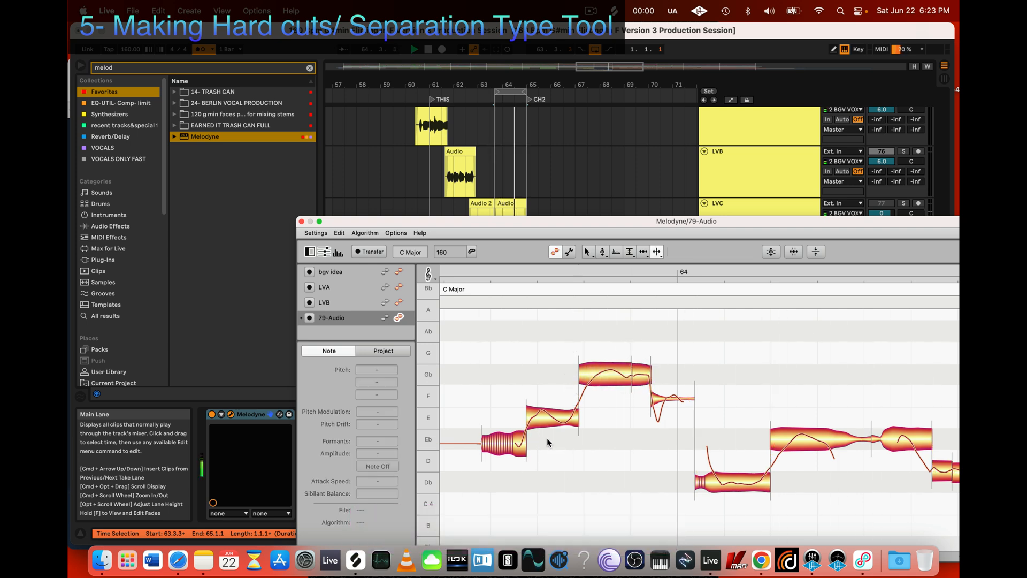
{"action": "key", "text": "2"}
{"action": "left_click", "coordinate": [642, 375]}
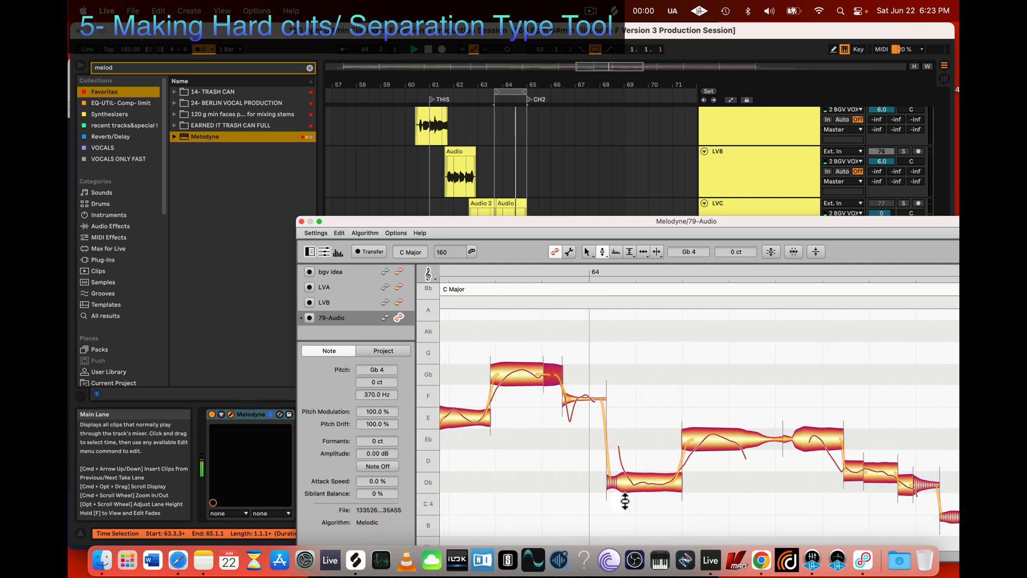
{"action": "key", "text": "space"}
Step: Separate the long Eb note after bar 64 just before its tapering tail, trying several cut positions
{"action": "key", "text": "3"}
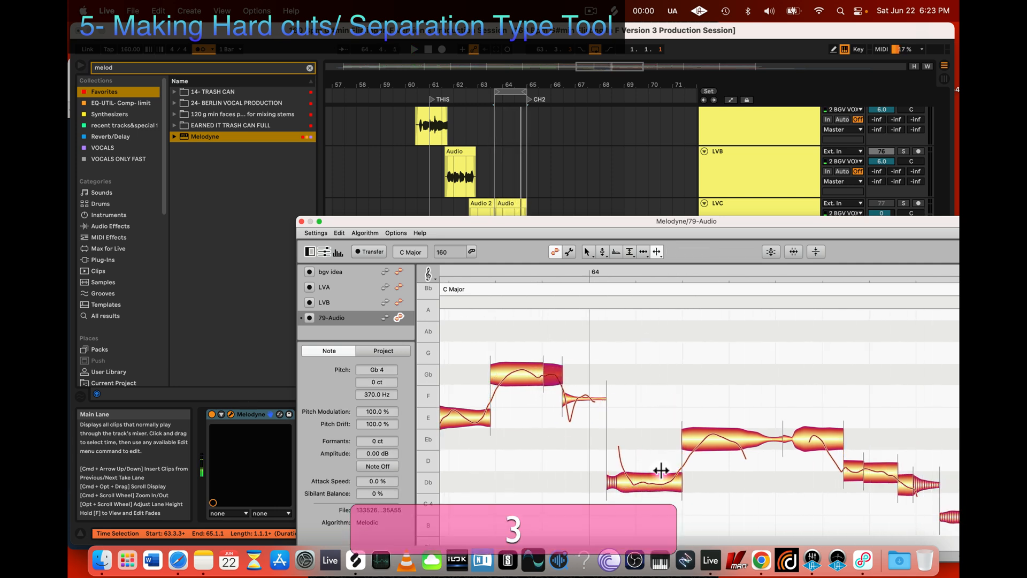
{"action": "double_click", "coordinate": [739, 439]}
{"action": "double_click", "coordinate": [740, 440]}
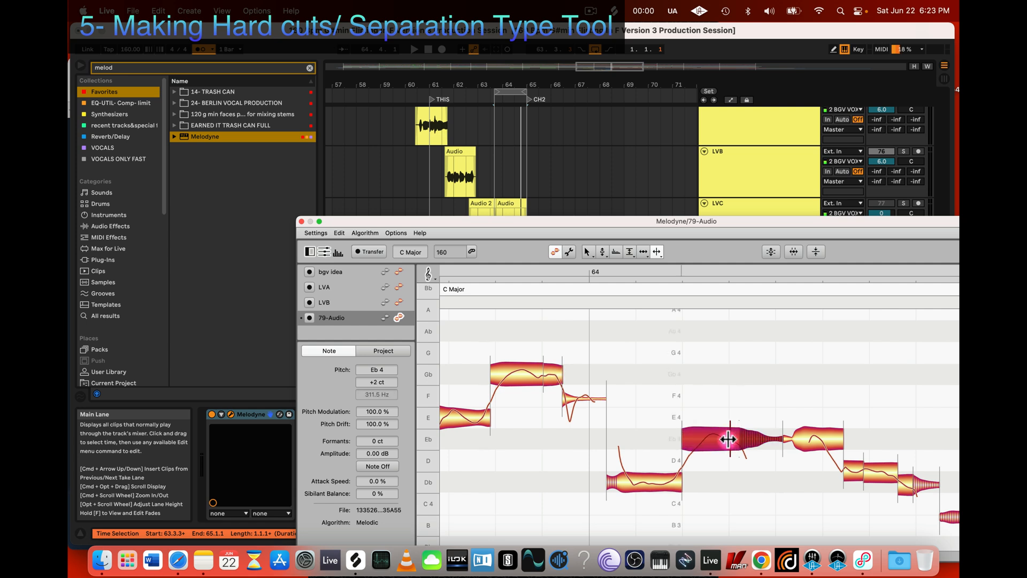
{"action": "double_click", "coordinate": [728, 439]}
{"action": "double_click", "coordinate": [728, 438]}
{"action": "double_click", "coordinate": [736, 438]}
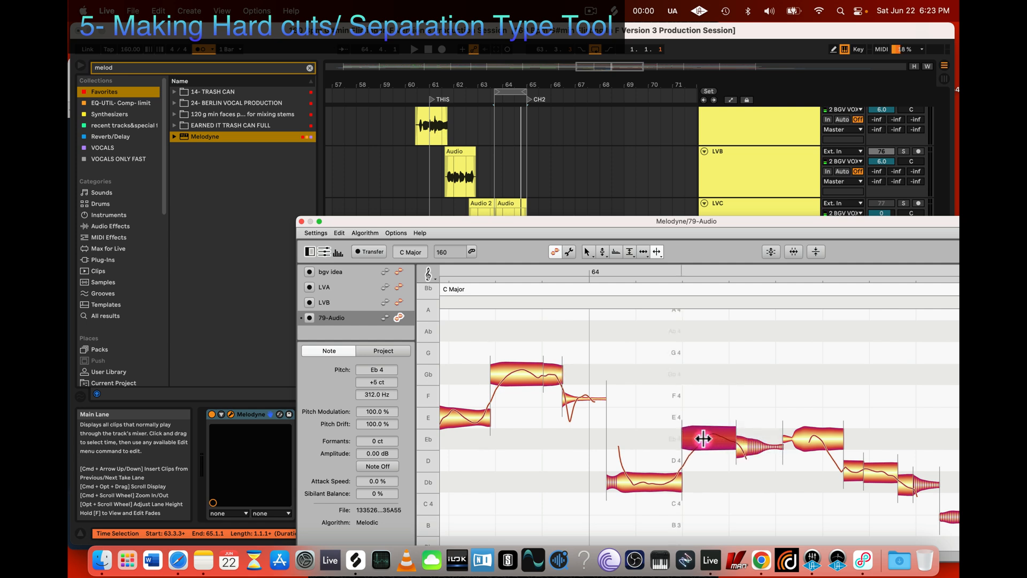
Step: Separate the Eb note after bar 64 just behind its onset and snap the longer segment to Eb 4
{"action": "double_click", "coordinate": [701, 438]}
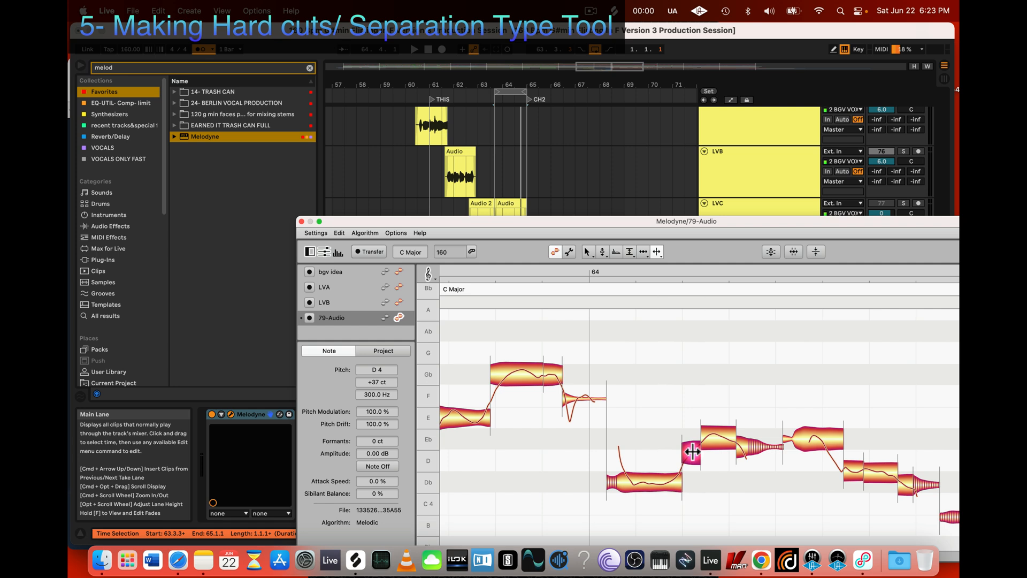
{"action": "key", "text": "2"}
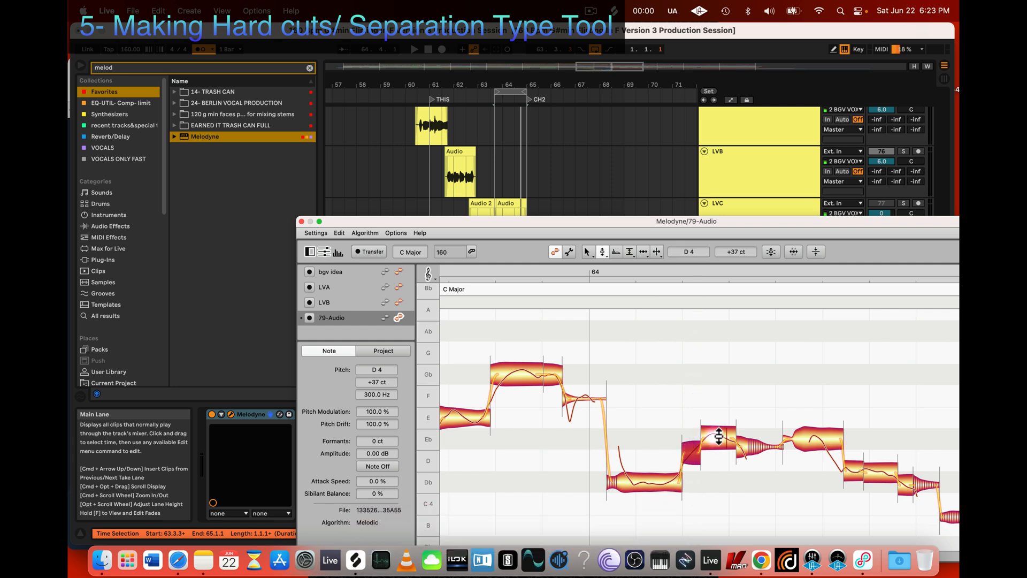
{"action": "left_click", "coordinate": [717, 436]}
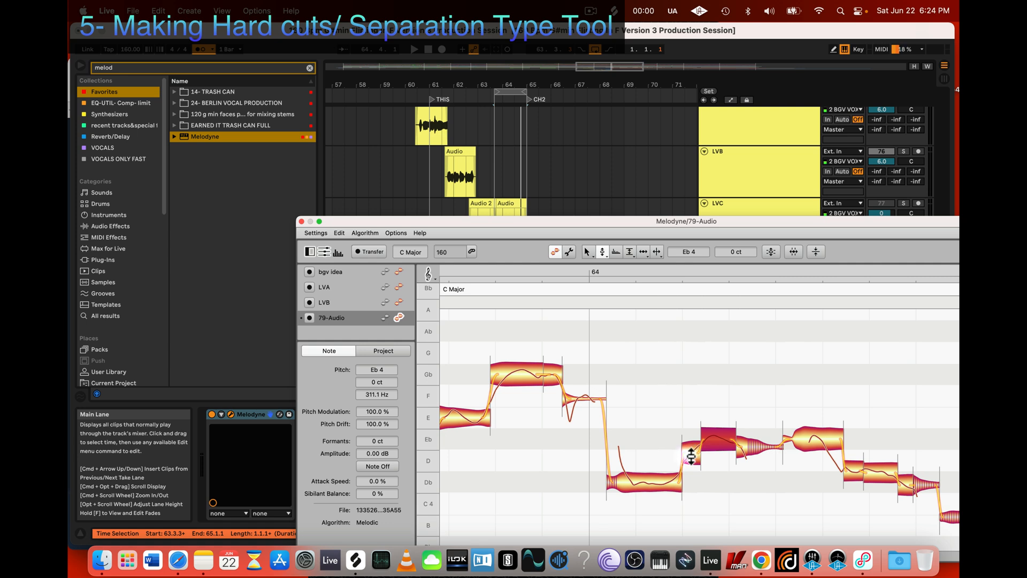
{"action": "scroll", "coordinate": [627, 492], "scroll_direction": "left", "scroll_amount": 2}
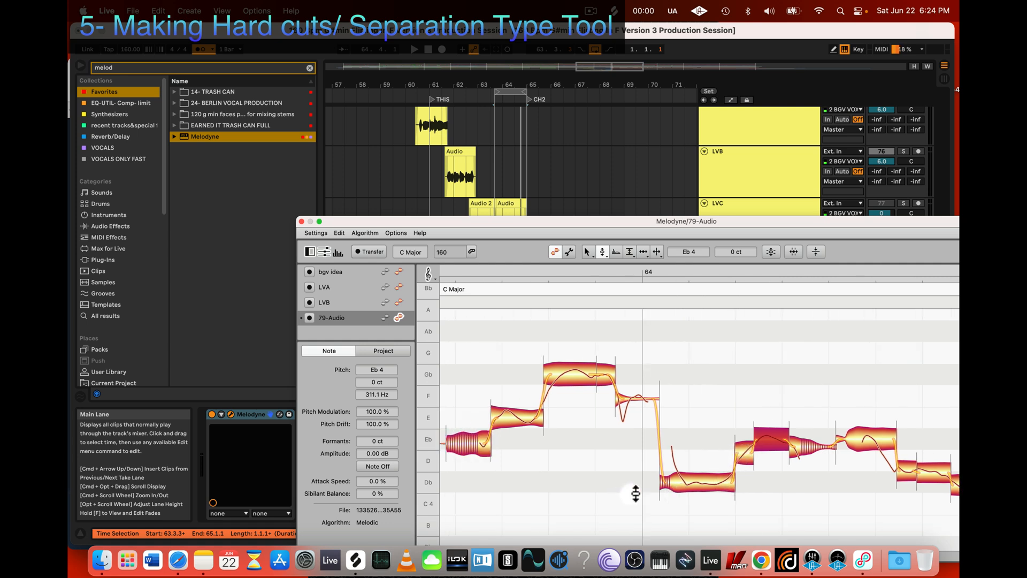
Step: Separate the long Gb 4 note before bar 64 after its rising onset and select the longer segment
{"action": "key", "text": "3"}
{"action": "left_click", "coordinate": [682, 483]}
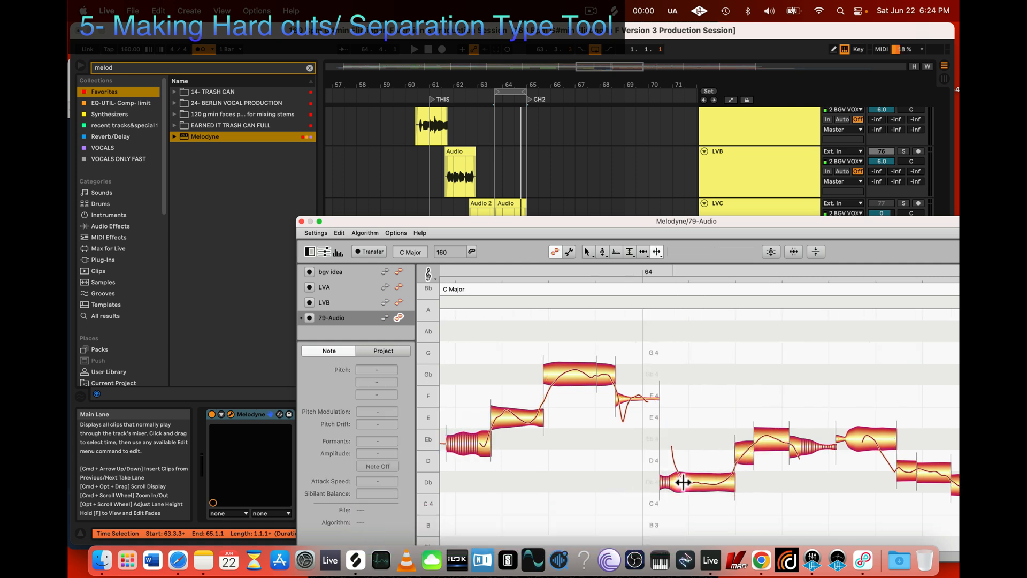
{"action": "left_click", "coordinate": [726, 482]}
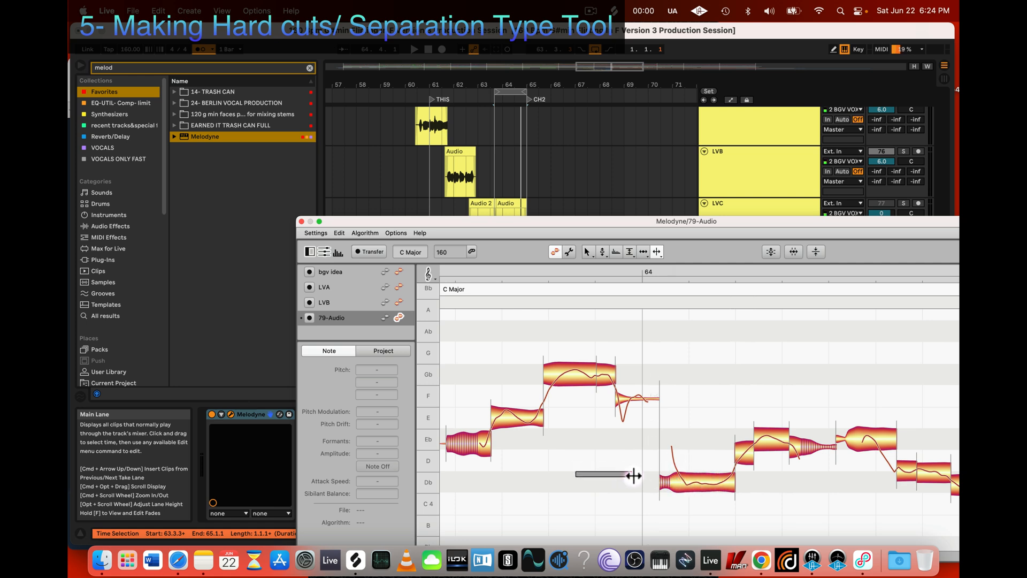
{"action": "key", "text": "z"}
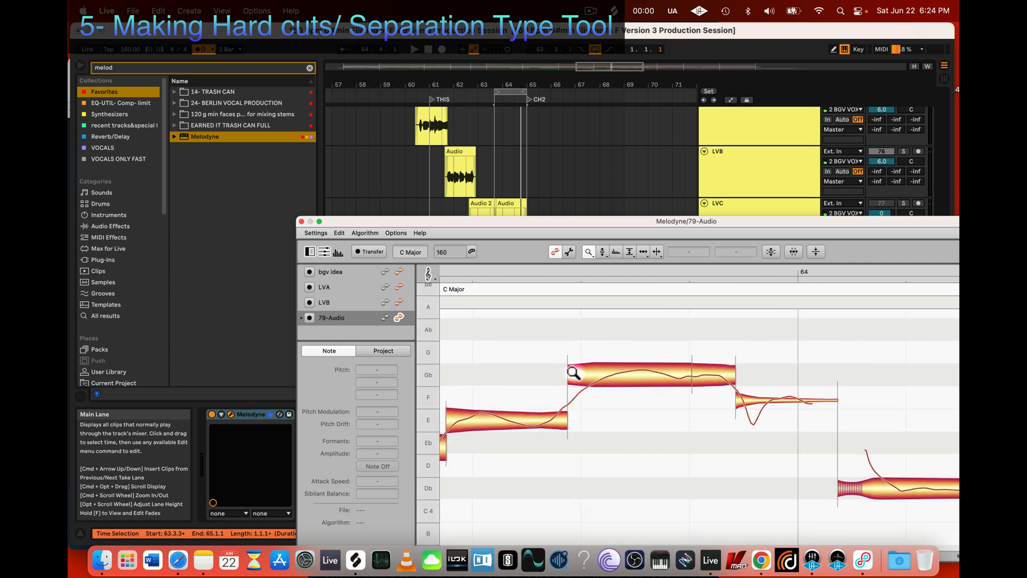
{"action": "key", "text": "3"}
{"action": "double_click", "coordinate": [595, 376]}
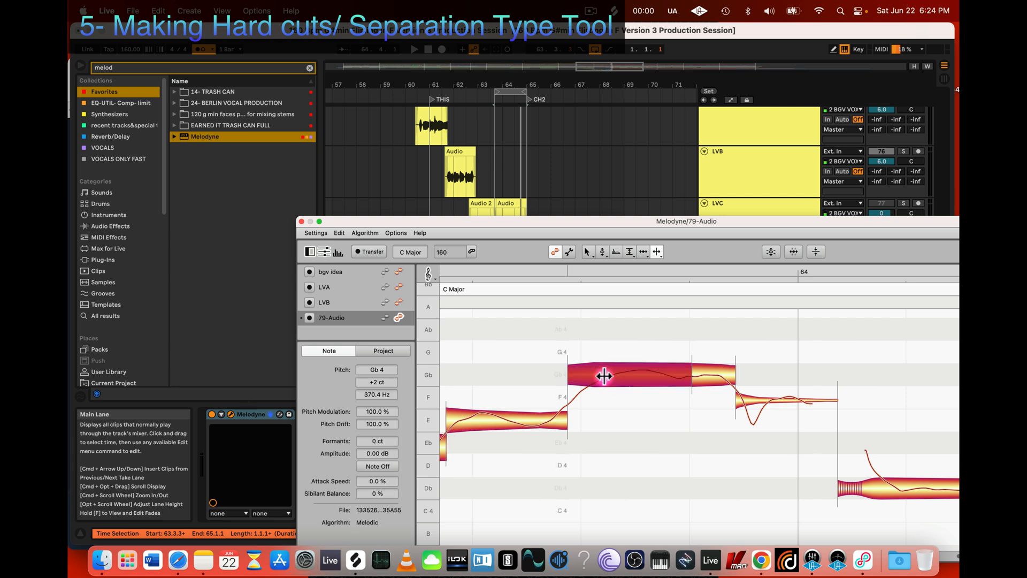
{"action": "left_click", "coordinate": [654, 374]}
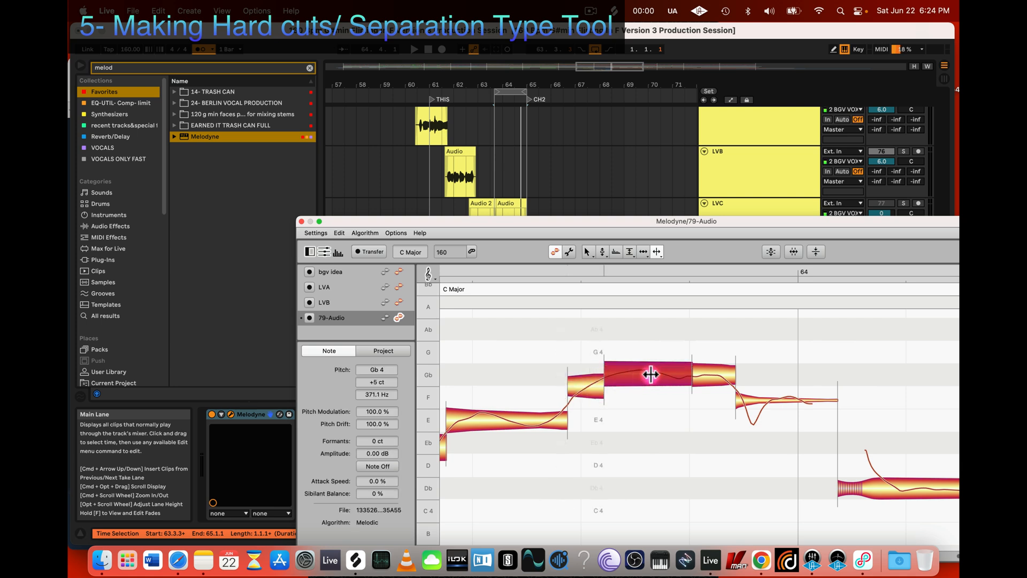
Step: Reduce the longer Gb 4 segment's pitch modulation to 64% and compare it with its onset segment using the Pitch tool
{"action": "key", "text": "4"}
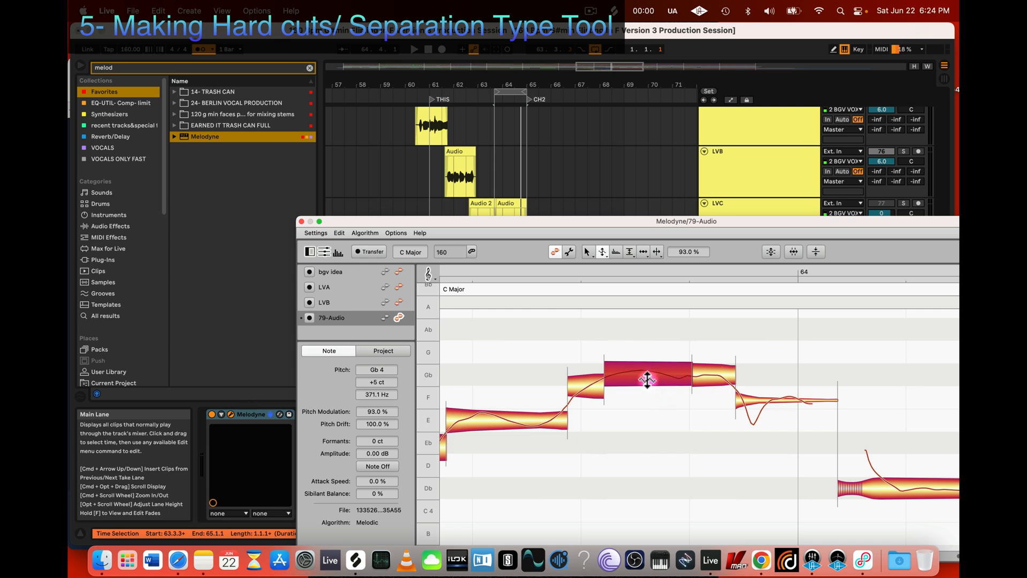
{"action": "key", "text": "2"}
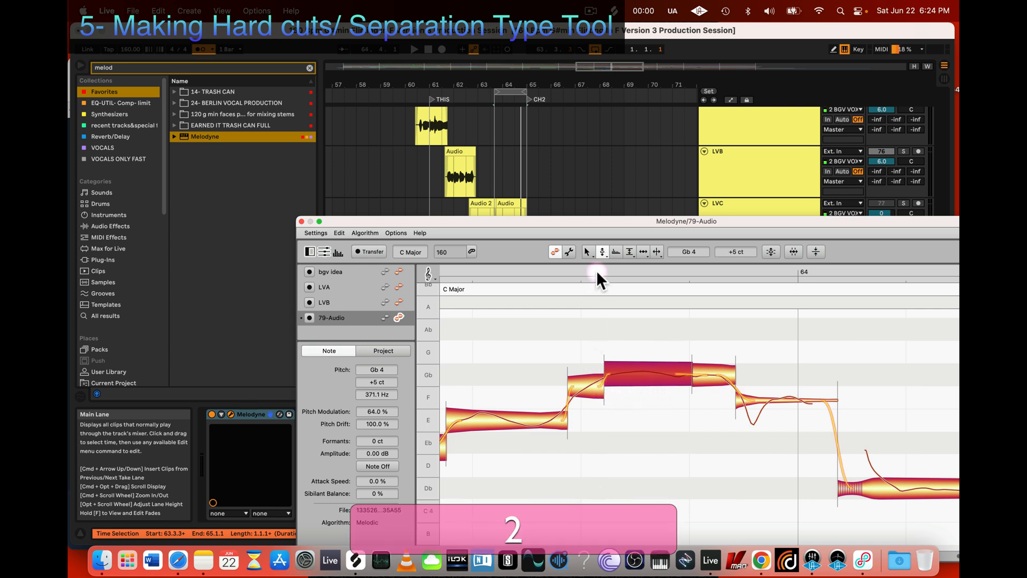
{"action": "left_click", "coordinate": [598, 374]}
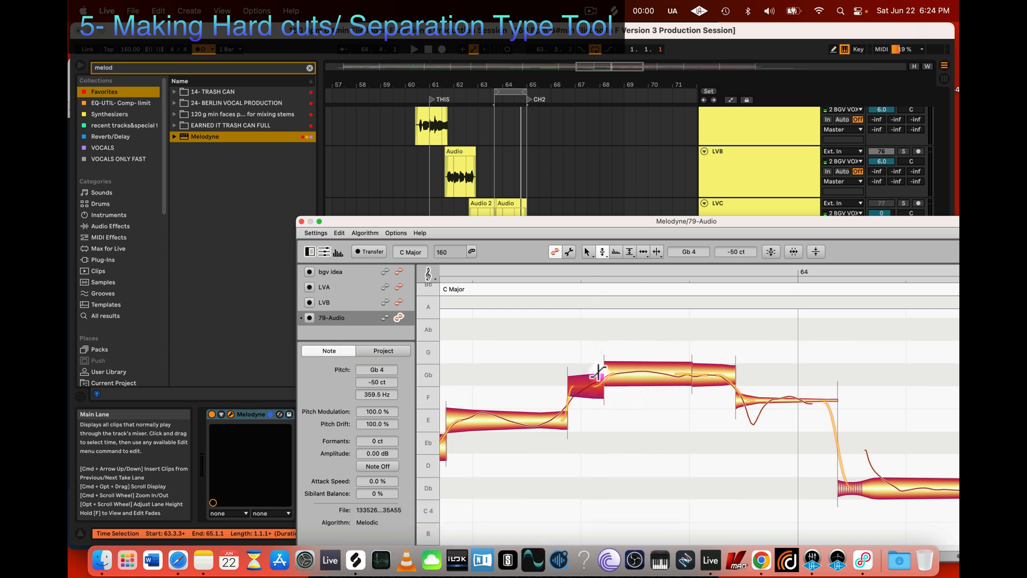
{"action": "left_click", "coordinate": [687, 374]}
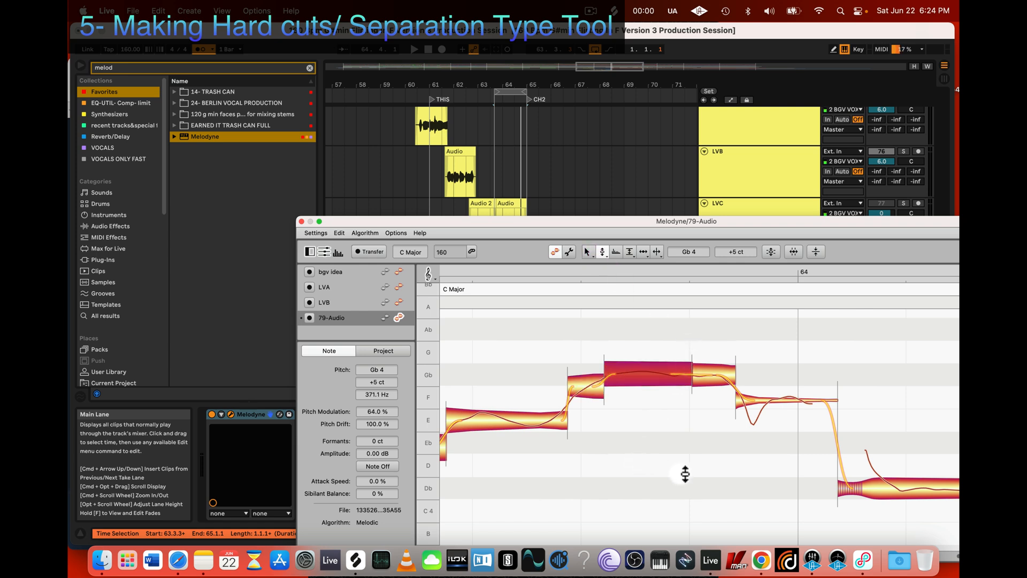
Step: Play back the edited phrase around bar 64, stop playback and close the Melodyne editor
{"action": "key", "text": "z"}
{"action": "left_click_drag", "start_coordinate": [680, 474], "coordinate": [591, 404]}
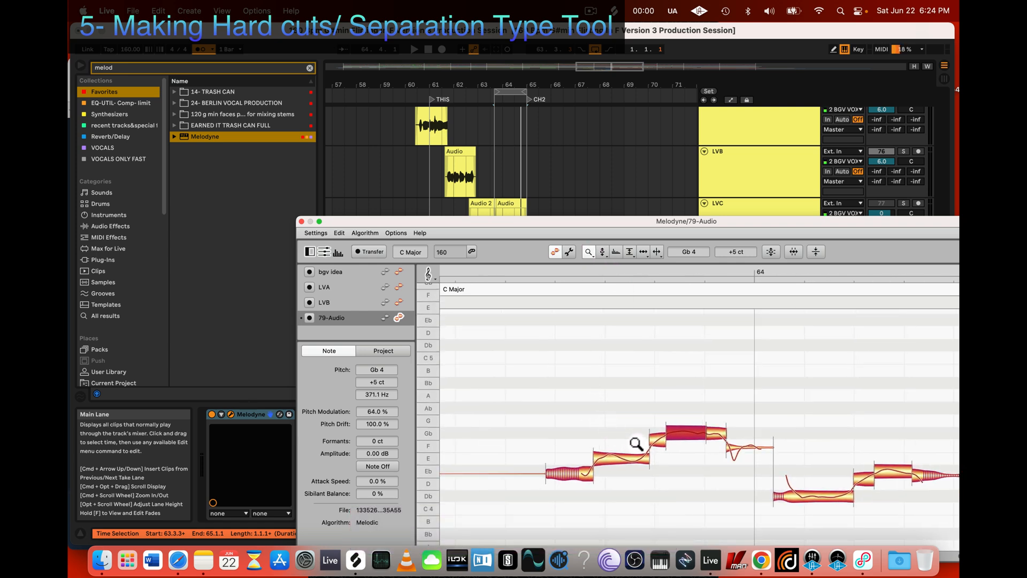
{"action": "key", "text": "space"}
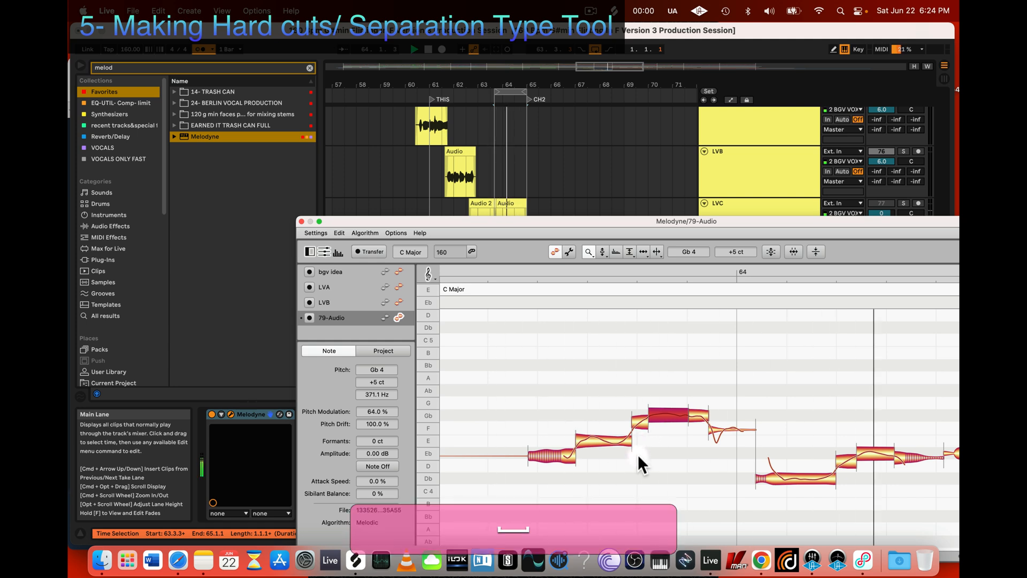
{"action": "left_click", "coordinate": [301, 221]}
{"action": "key", "text": "space"}
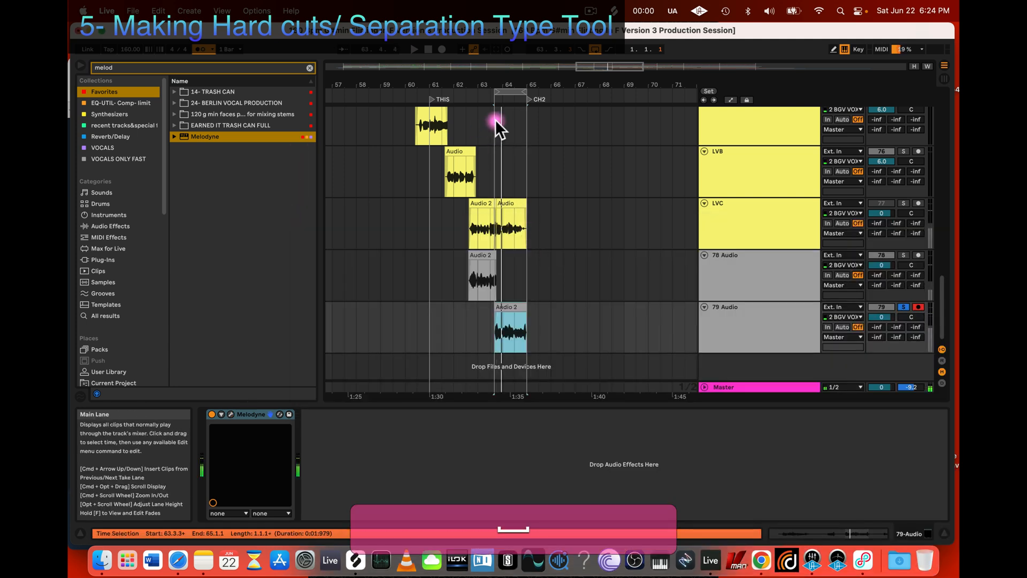
Step: Turn off solo on the 79 Audio track and set the 78 Audio and 79 Audio track volumes to 6 dB
{"action": "left_click", "coordinate": [772, 321]}
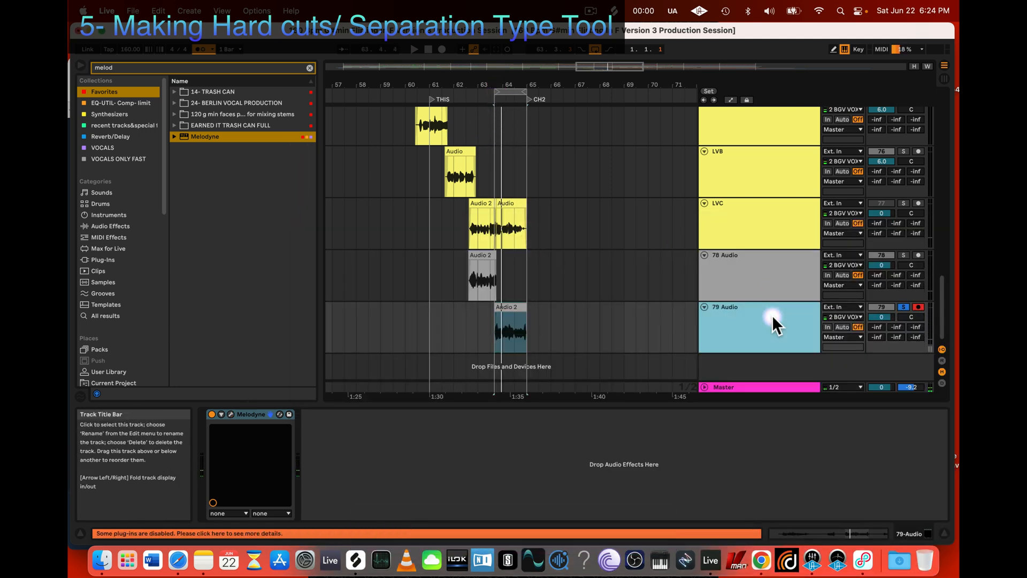
{"action": "left_click", "coordinate": [755, 271]}
{"action": "left_click", "coordinate": [903, 306]}
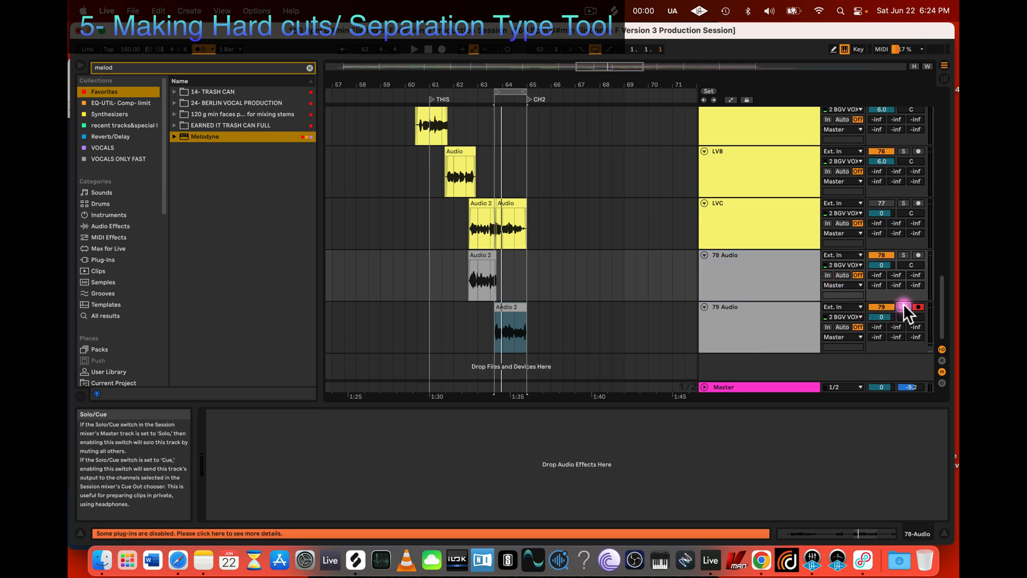
{"action": "left_click", "coordinate": [881, 266]}
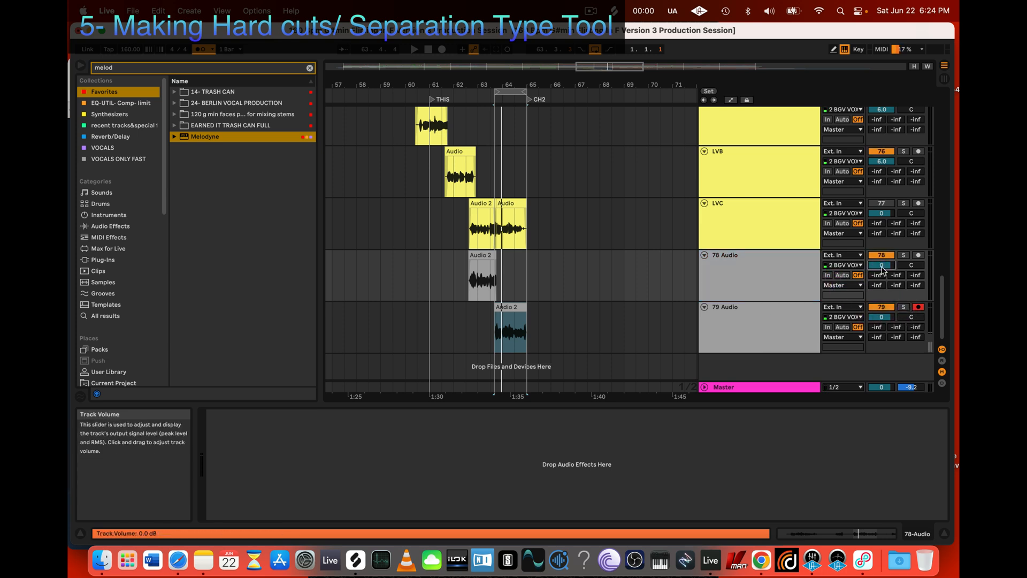
{"action": "type", "text": "6"}
{"action": "key", "text": "Return"}
{"action": "left_click", "coordinate": [883, 317]}
{"action": "type", "text": "6"}
{"action": "key", "text": "Return"}
Step: Group the vocal tracks from LVA through 79 Audio into one group track
{"action": "scroll", "coordinate": [770, 246], "scroll_direction": "up", "scroll_amount": 3}
{"action": "left_click", "coordinate": [740, 191]}
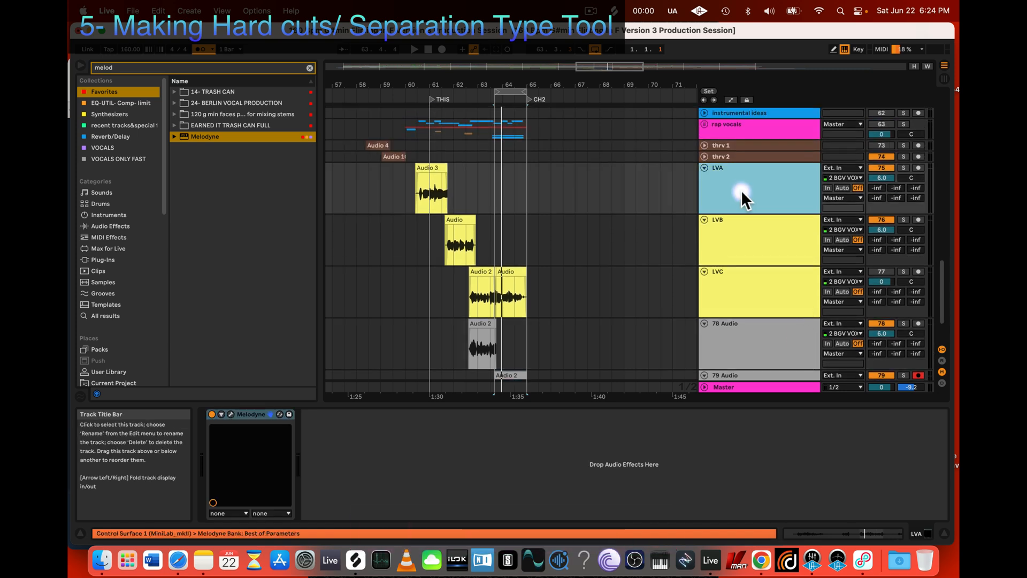
{"action": "scroll", "coordinate": [738, 206], "scroll_direction": "down", "scroll_amount": 3}
{"action": "scroll", "coordinate": [742, 295], "scroll_direction": "down", "scroll_amount": 1}
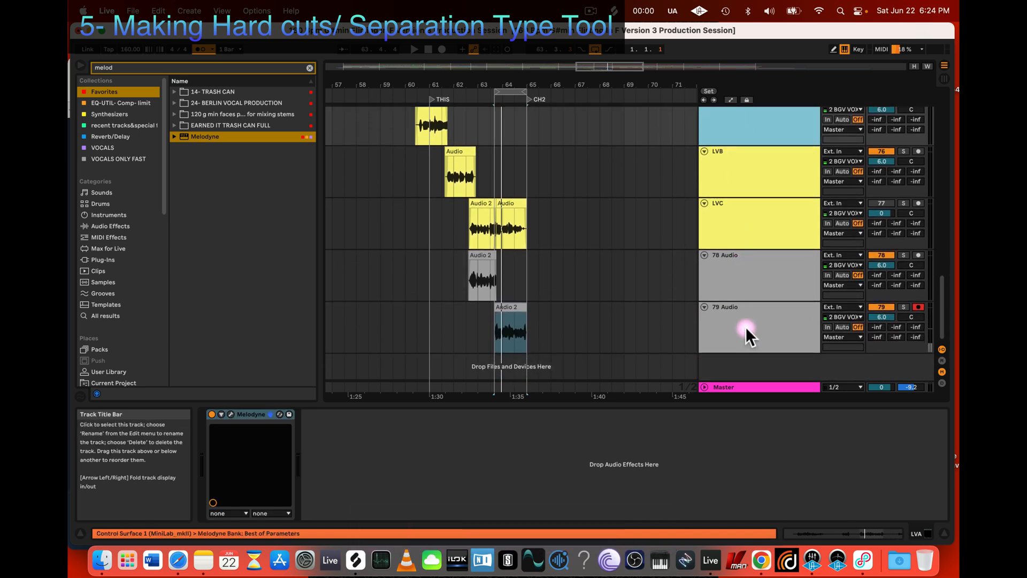
{"action": "left_click", "coordinate": [743, 322], "text": "shift"}
{"action": "key", "text": "super+g"}
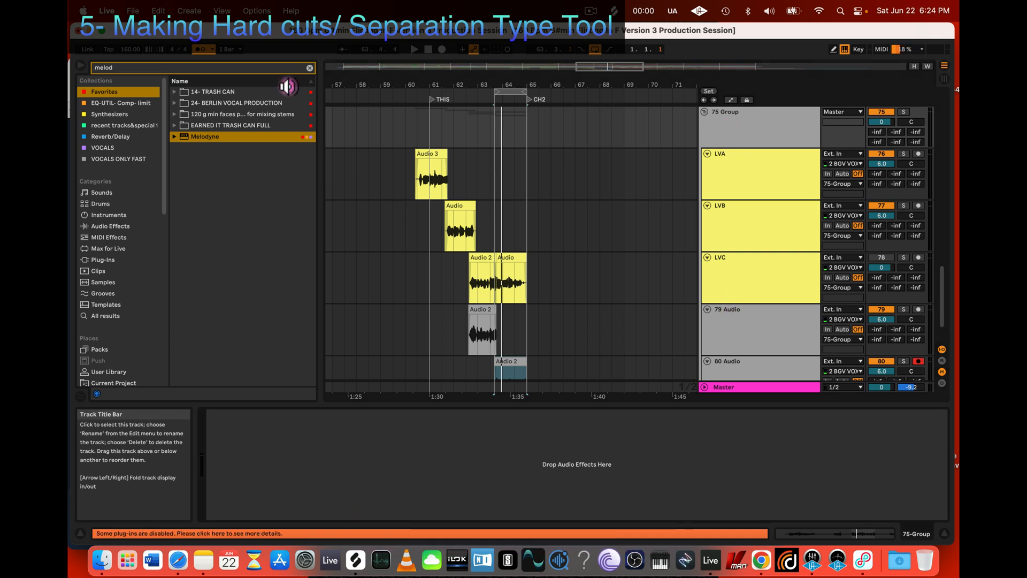
Step: Search the plug-ins for "xvox", add Xvox Pro to the new vocal group and open its window
{"action": "left_click", "coordinate": [308, 68]}
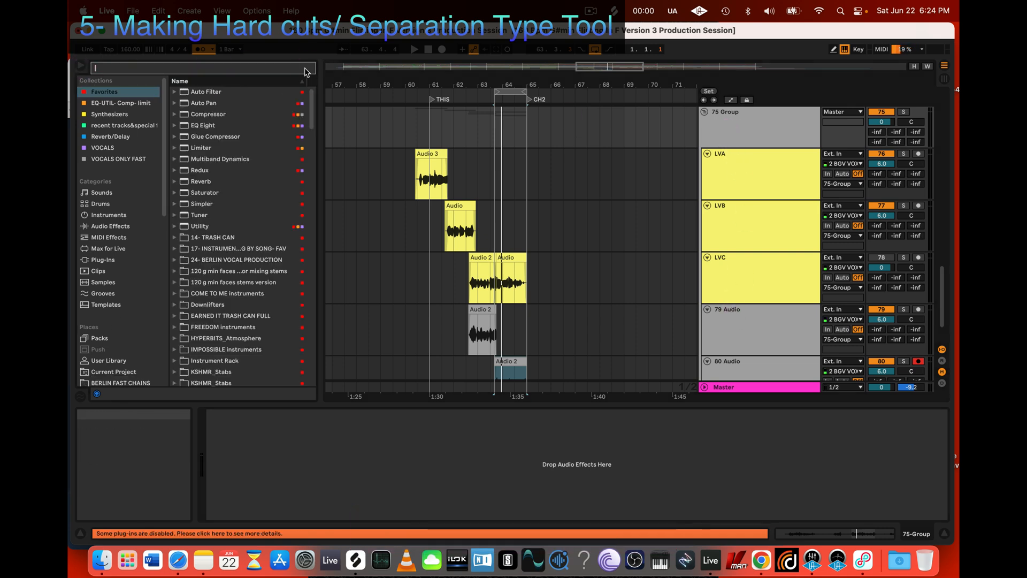
{"action": "type", "text": "xvox"}
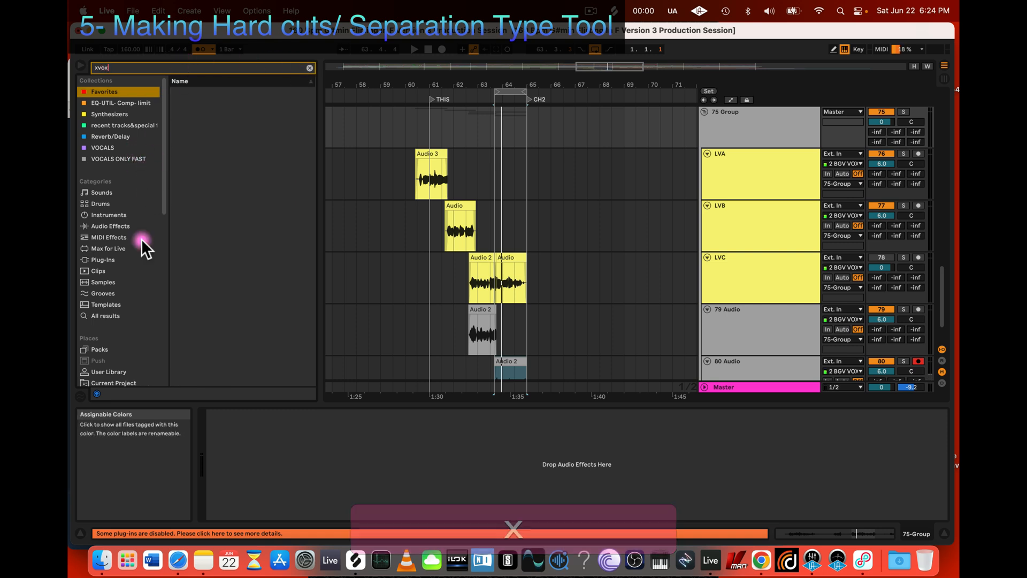
{"action": "left_click", "coordinate": [121, 260]}
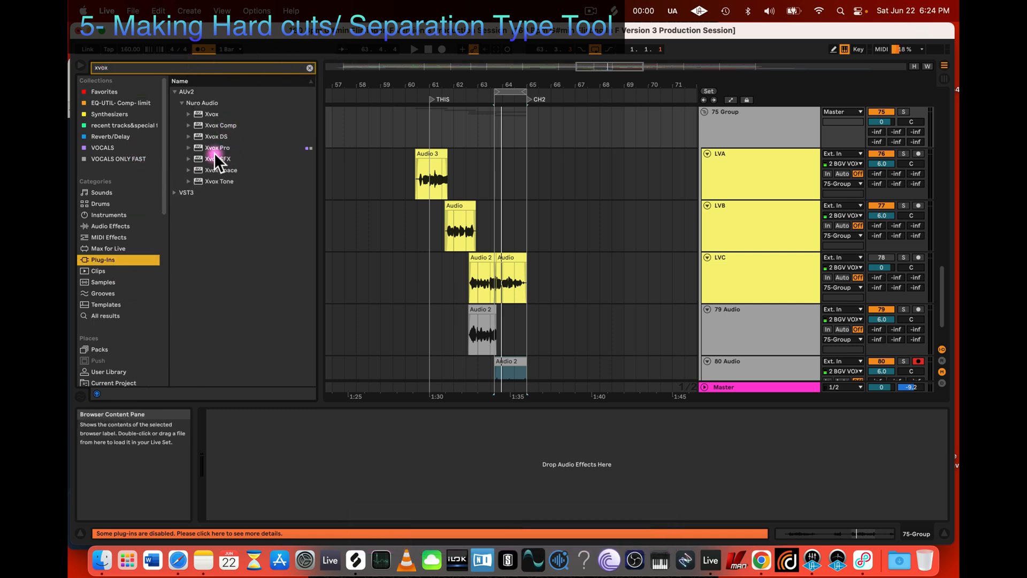
{"action": "left_click_drag", "start_coordinate": [214, 145], "coordinate": [347, 447]}
{"action": "left_click", "coordinate": [230, 415]}
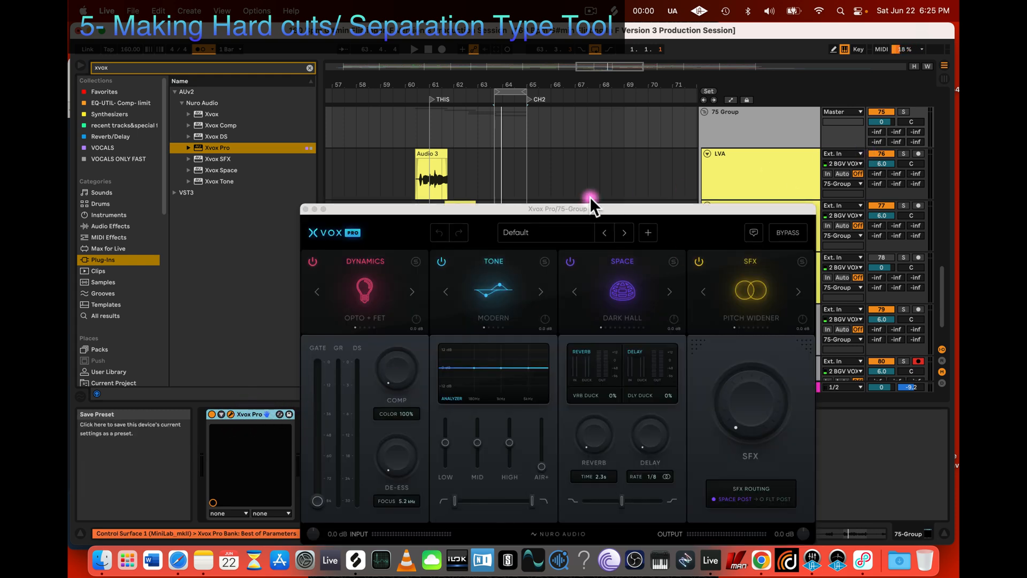
Step: Audition the Infused Air preset on the vocal group during playback and switch Xvox Pro to the Lead Lifter preset
{"action": "left_click", "coordinate": [563, 230]}
{"action": "scroll", "coordinate": [544, 359], "scroll_direction": "down", "scroll_amount": 3}
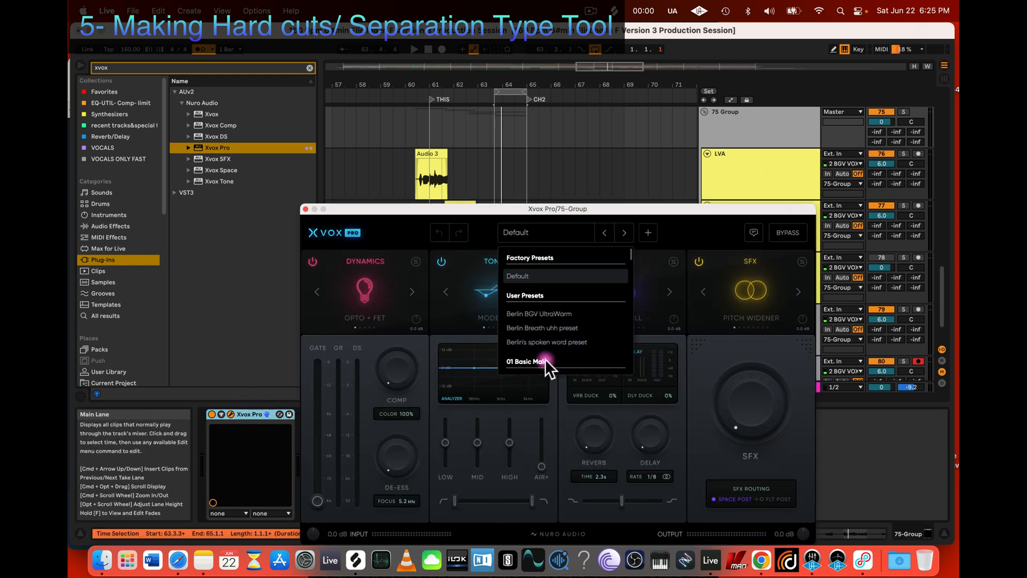
{"action": "scroll", "coordinate": [532, 296], "scroll_direction": "down", "scroll_amount": 5}
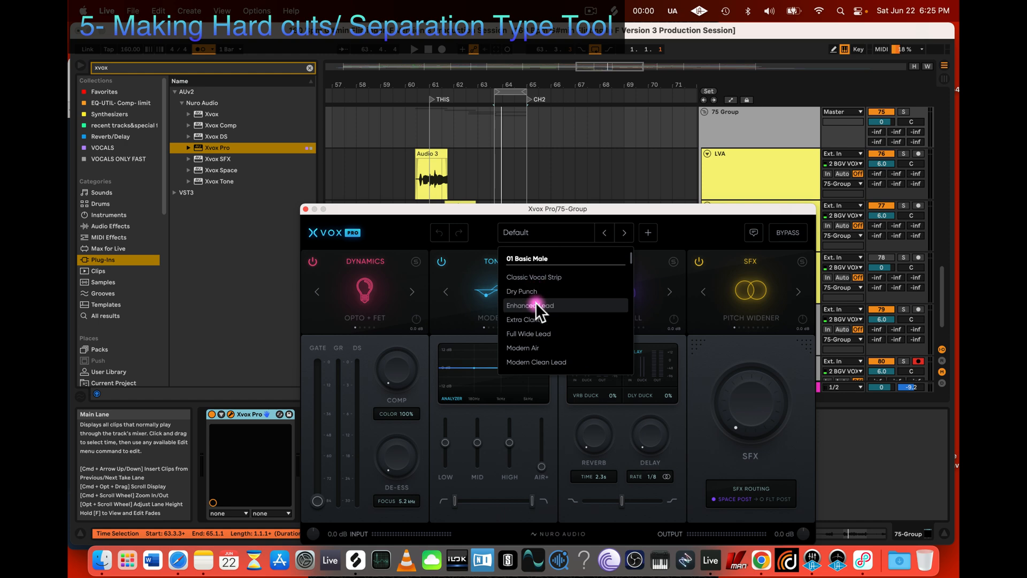
{"action": "left_click", "coordinate": [537, 303]}
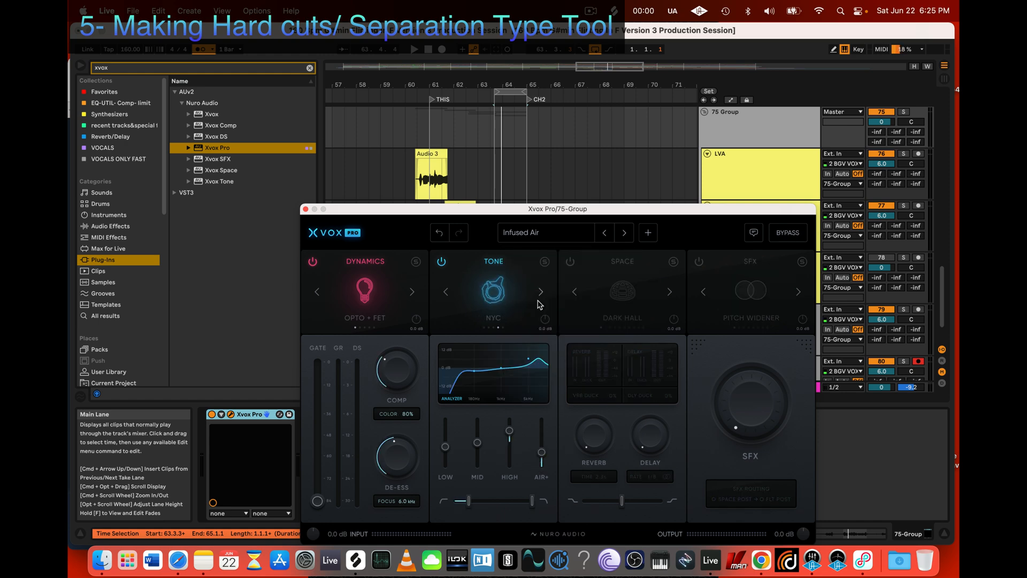
{"action": "key", "text": "space"}
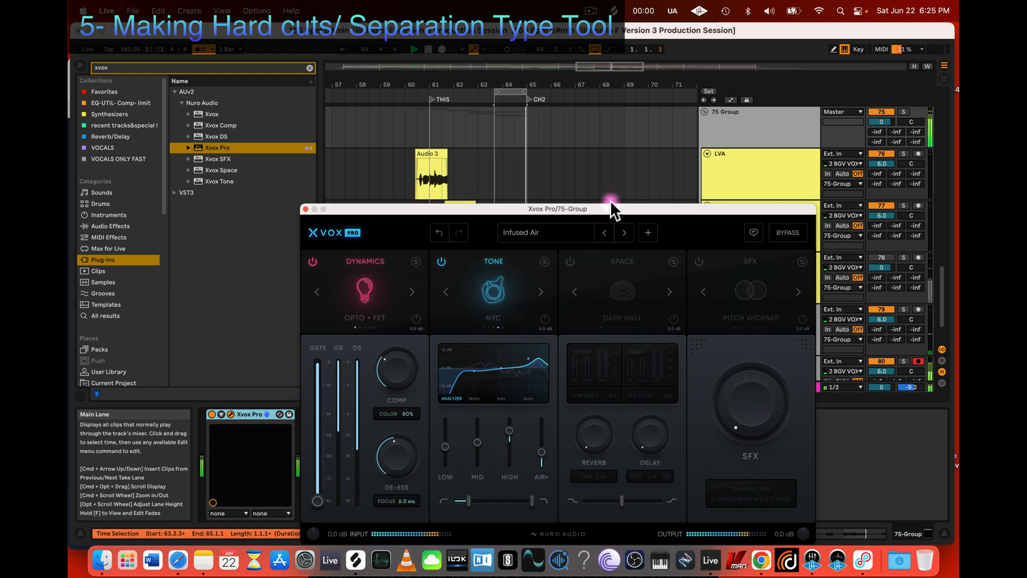
{"action": "left_click", "coordinate": [624, 232]}
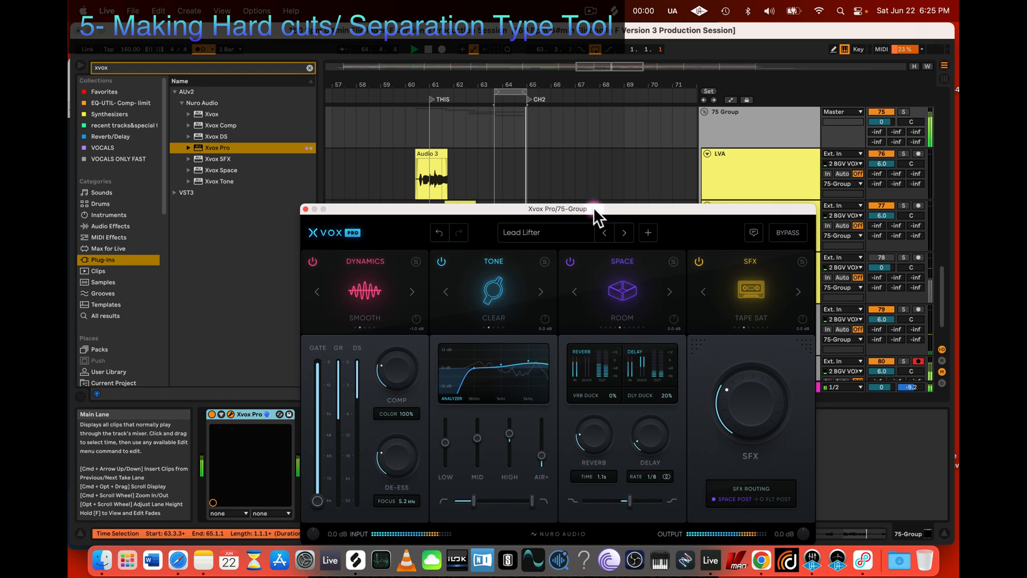
Step: Extend the loop start back to 60.3.1 to cover the whole vocal phrase and listen to it with Xvox Pro
{"action": "left_click_drag", "start_coordinate": [593, 207], "coordinate": [637, 319]}
{"action": "key", "text": "space"}
{"action": "left_click", "coordinate": [479, 68]}
{"action": "left_click_drag", "start_coordinate": [497, 88], "coordinate": [412, 88]}
{"action": "key", "text": "space"}
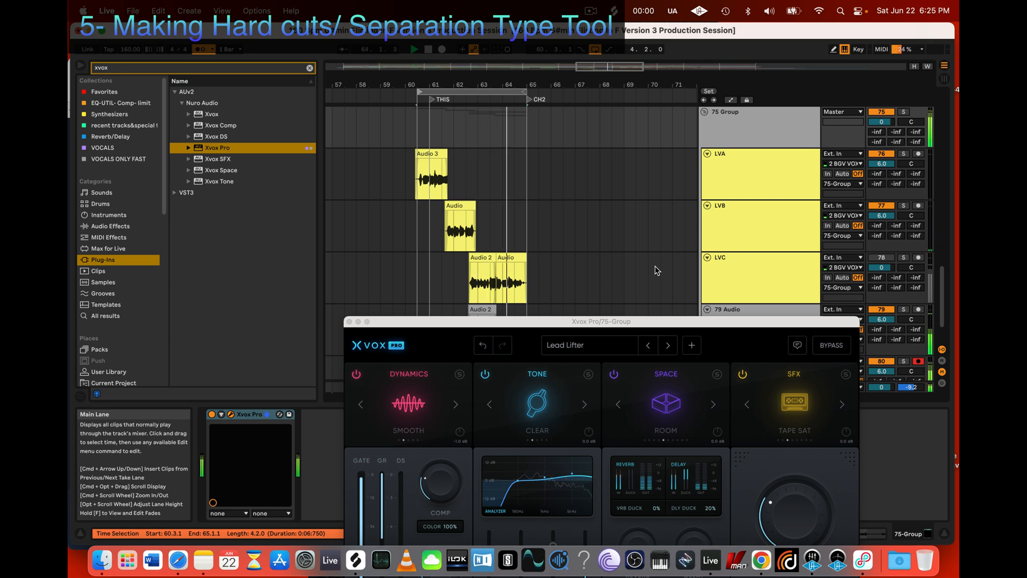
{"action": "key", "text": "space"}
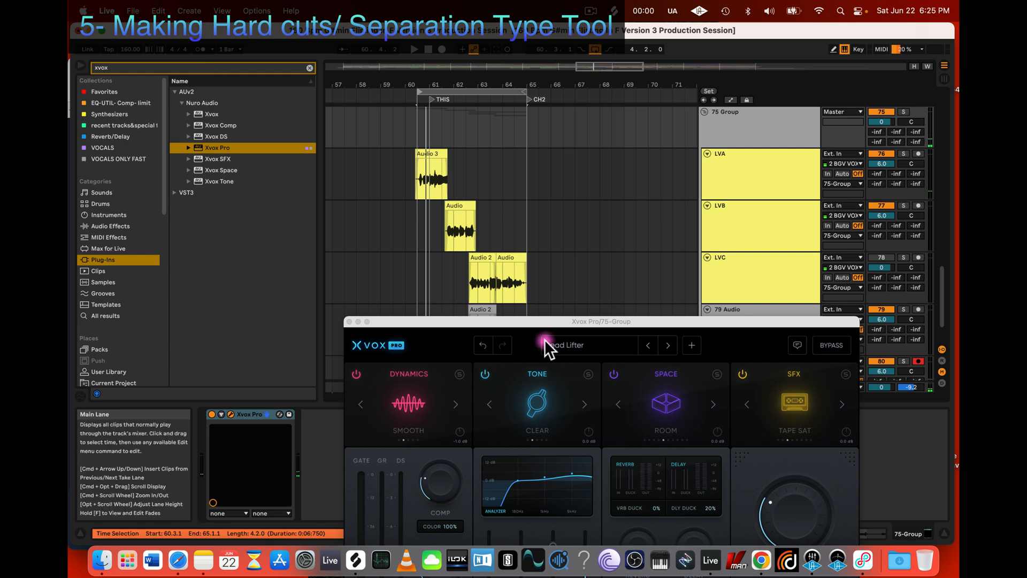
{"action": "key", "text": "space"}
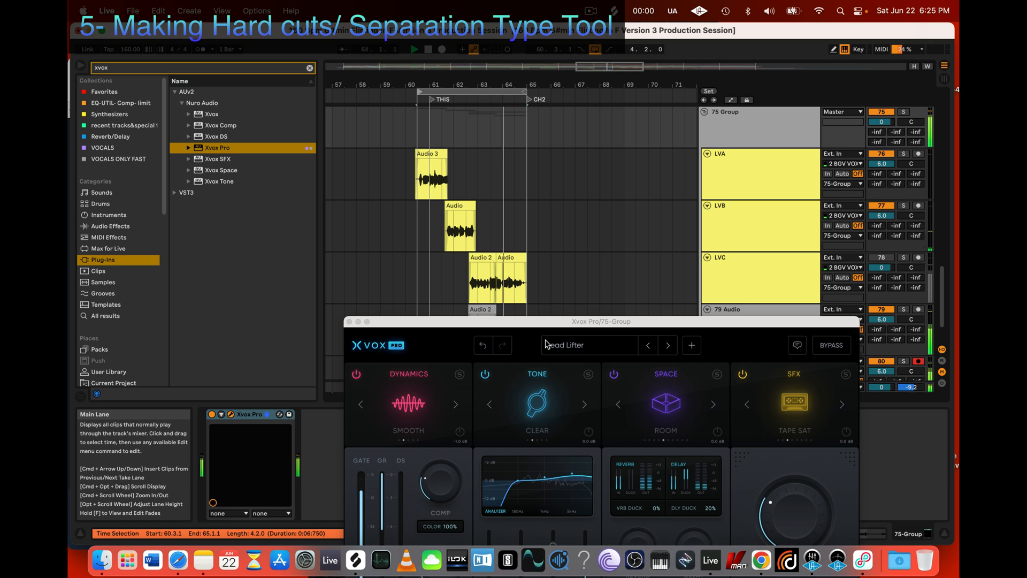
{"action": "key", "text": "space"}
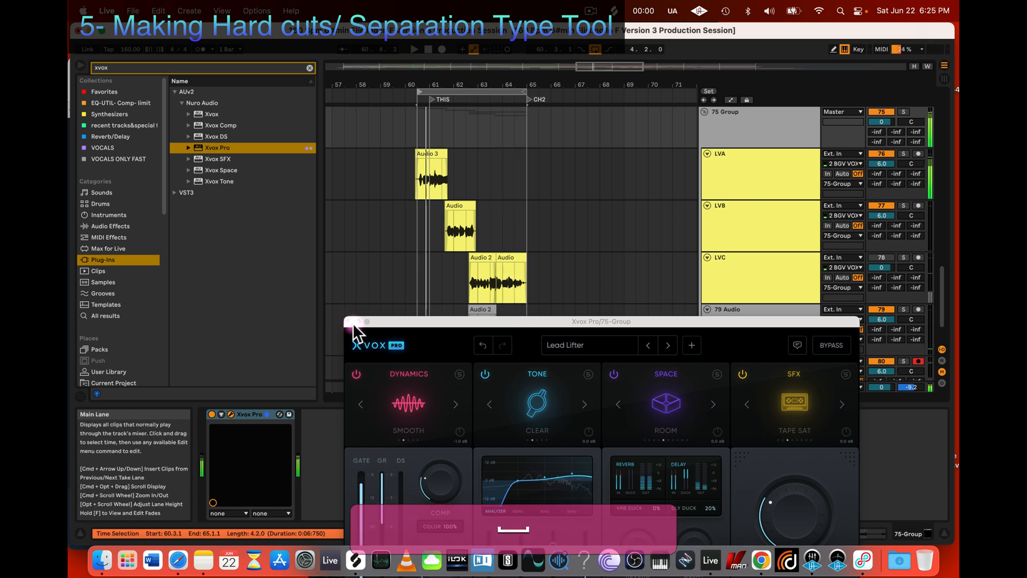
Step: Deactivate Xvox Pro on the 75 Group after closing its window, and fold the group's tracks
{"action": "left_click", "coordinate": [350, 321]}
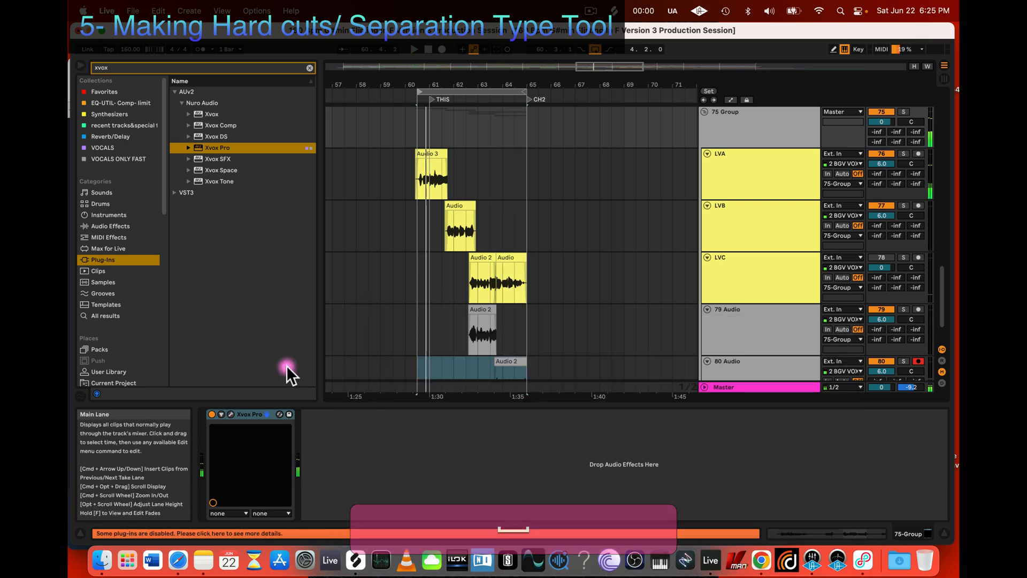
{"action": "left_click", "coordinate": [211, 414]}
{"action": "scroll", "coordinate": [743, 184], "scroll_direction": "up", "scroll_amount": 1}
{"action": "scroll", "coordinate": [743, 184], "scroll_direction": "up", "scroll_amount": 2}
{"action": "left_click", "coordinate": [705, 193]}
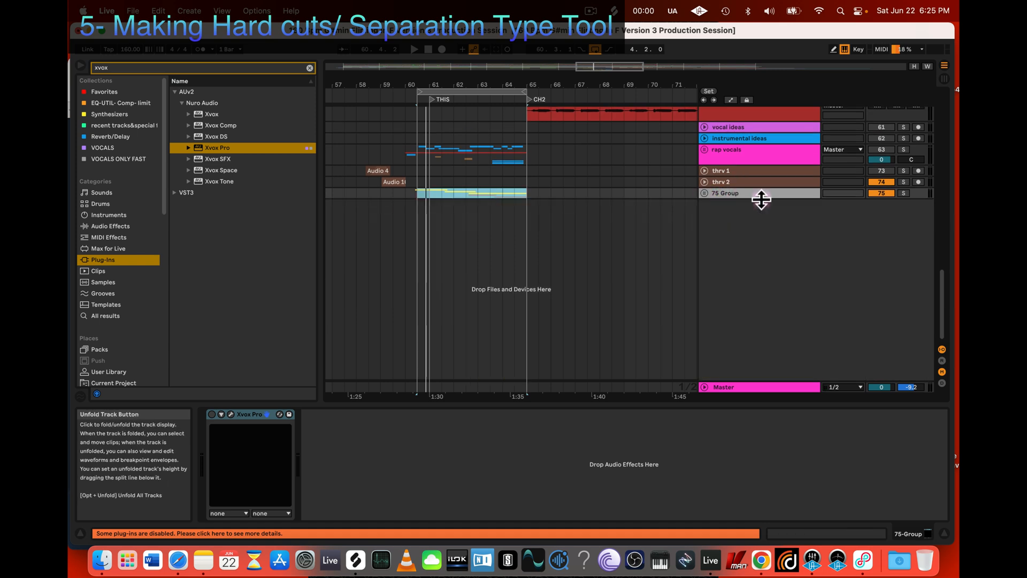
Step: Mute the 75 Group and activate the rap vocals group in its place
{"action": "left_click", "coordinate": [873, 191]}
{"action": "scroll", "coordinate": [738, 201], "scroll_direction": "up", "scroll_amount": 2}
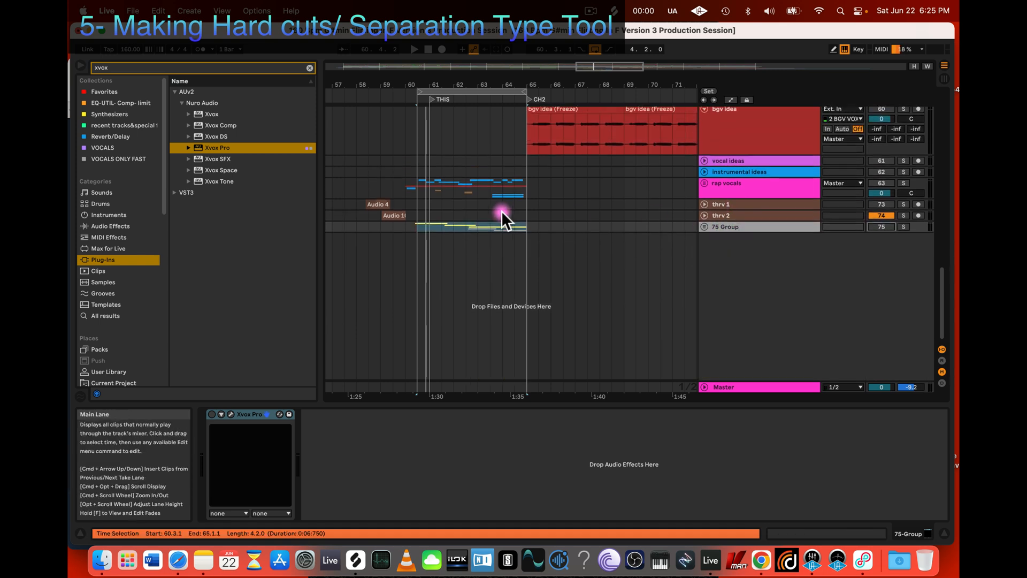
{"action": "left_click", "coordinate": [875, 183]}
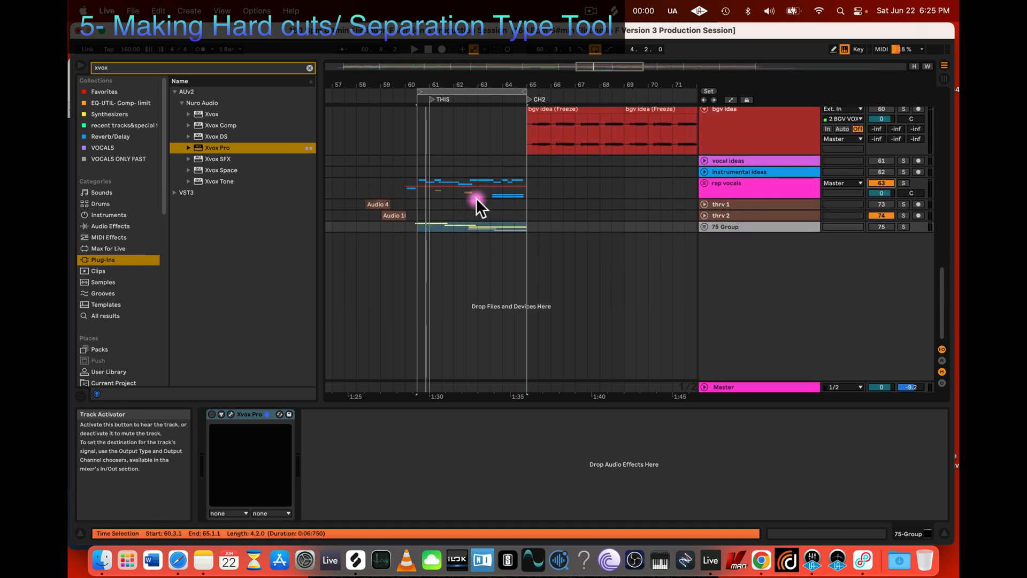
Step: Listen to the rap vocals group from 60.1.1 and stop playback
{"action": "left_click", "coordinate": [405, 189]}
{"action": "key", "text": "space"}
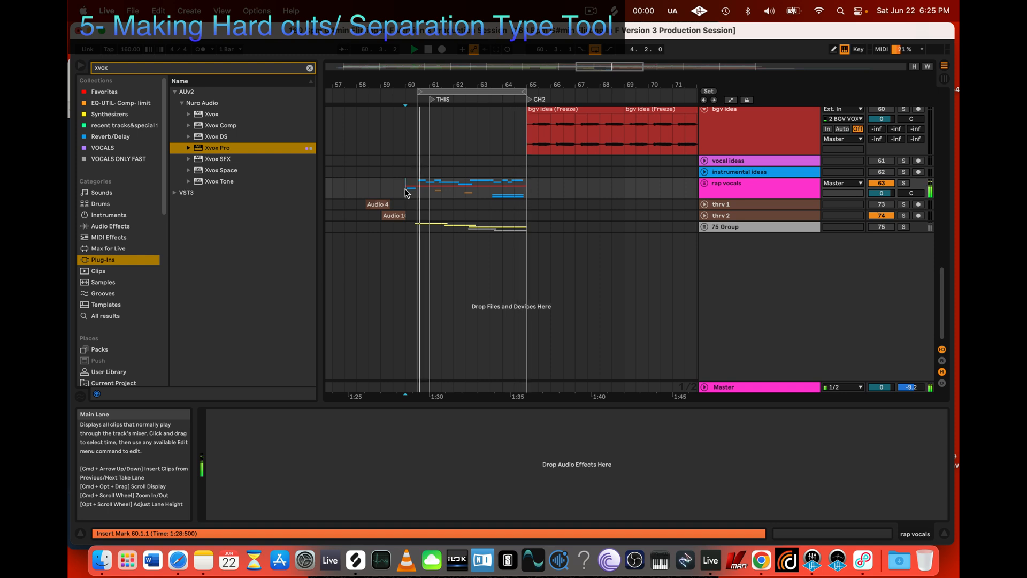
{"action": "key", "text": "space"}
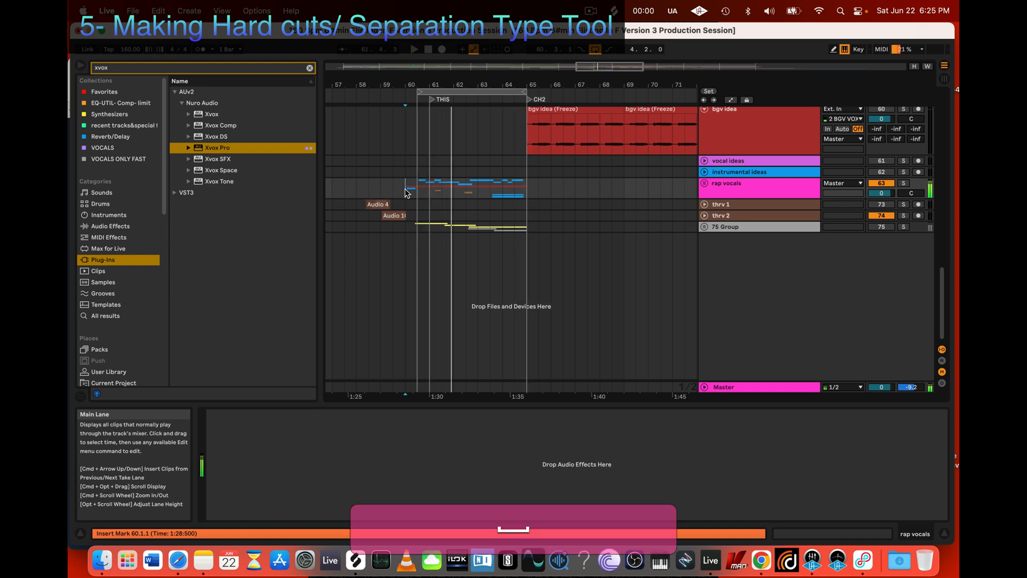